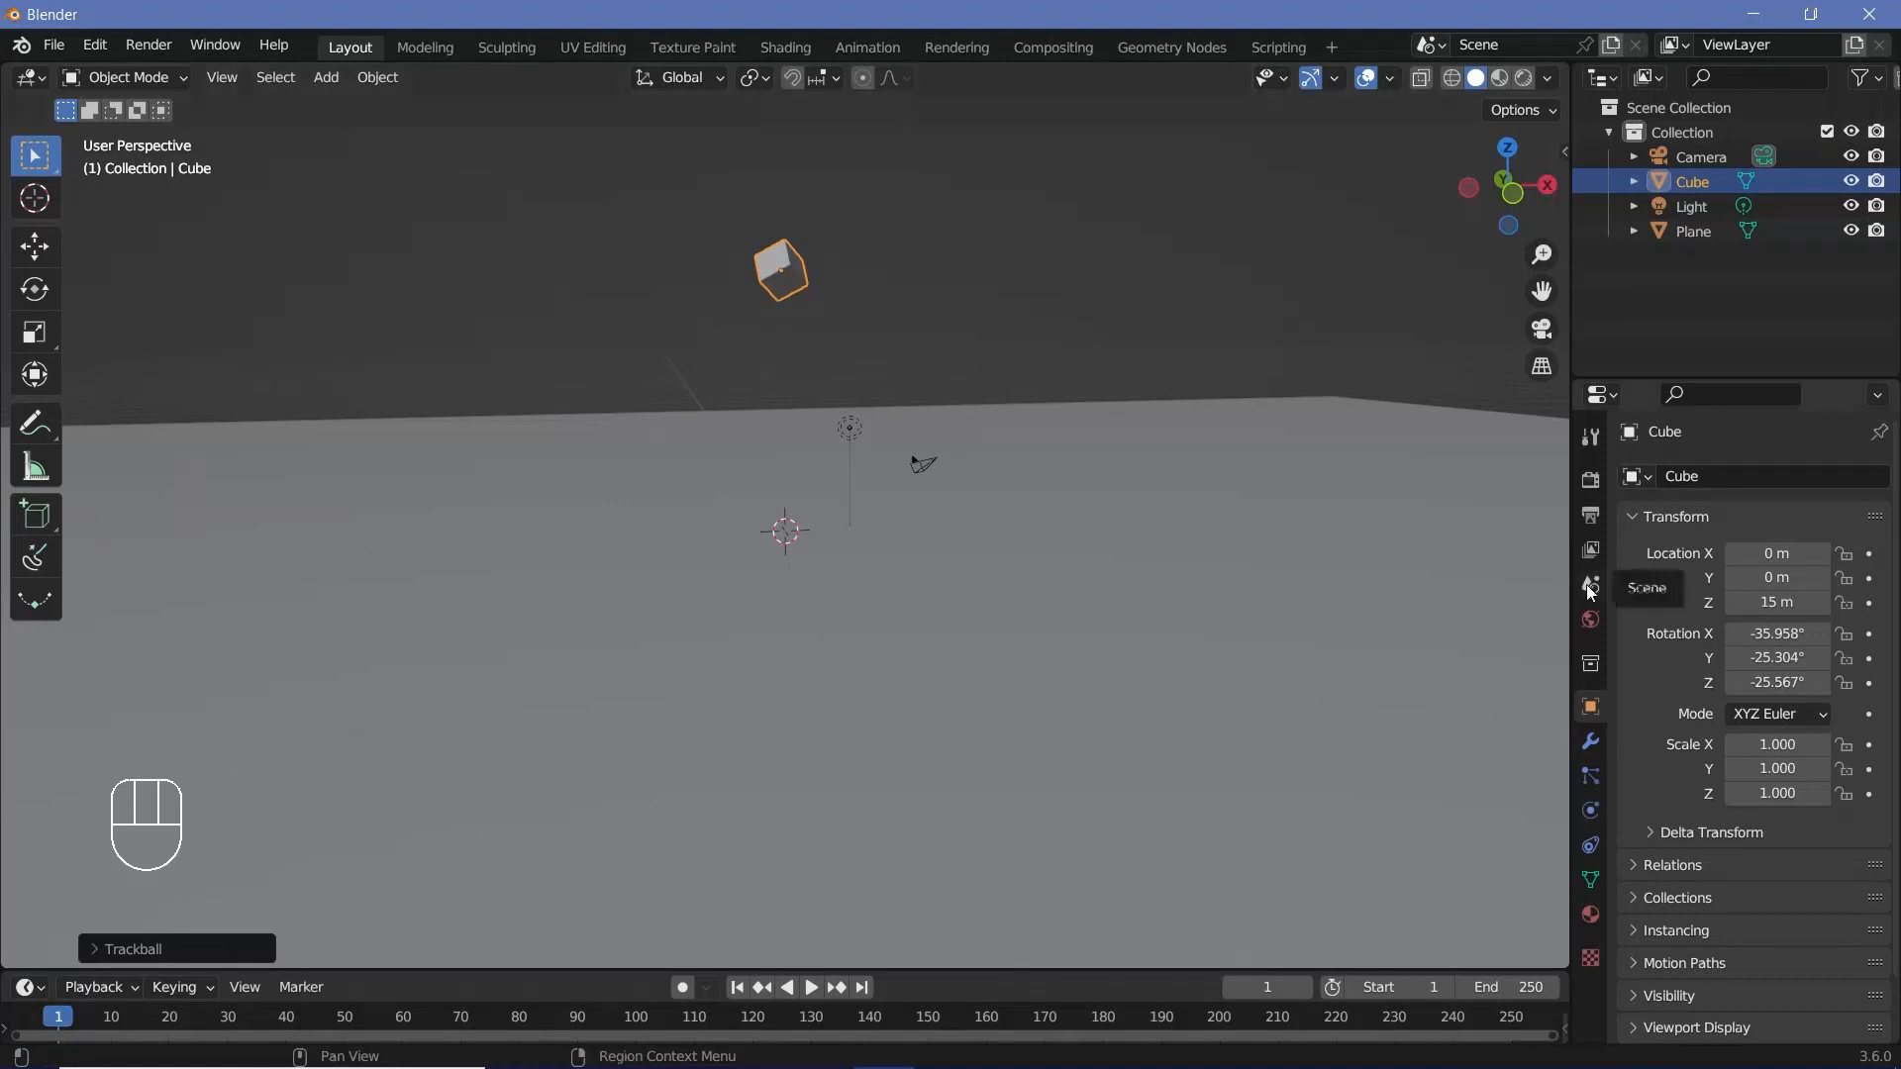
# Add an active Rigid Body to the cube and test its fall, returning the timeline to frame 0.
pyautogui.click(1590, 811)
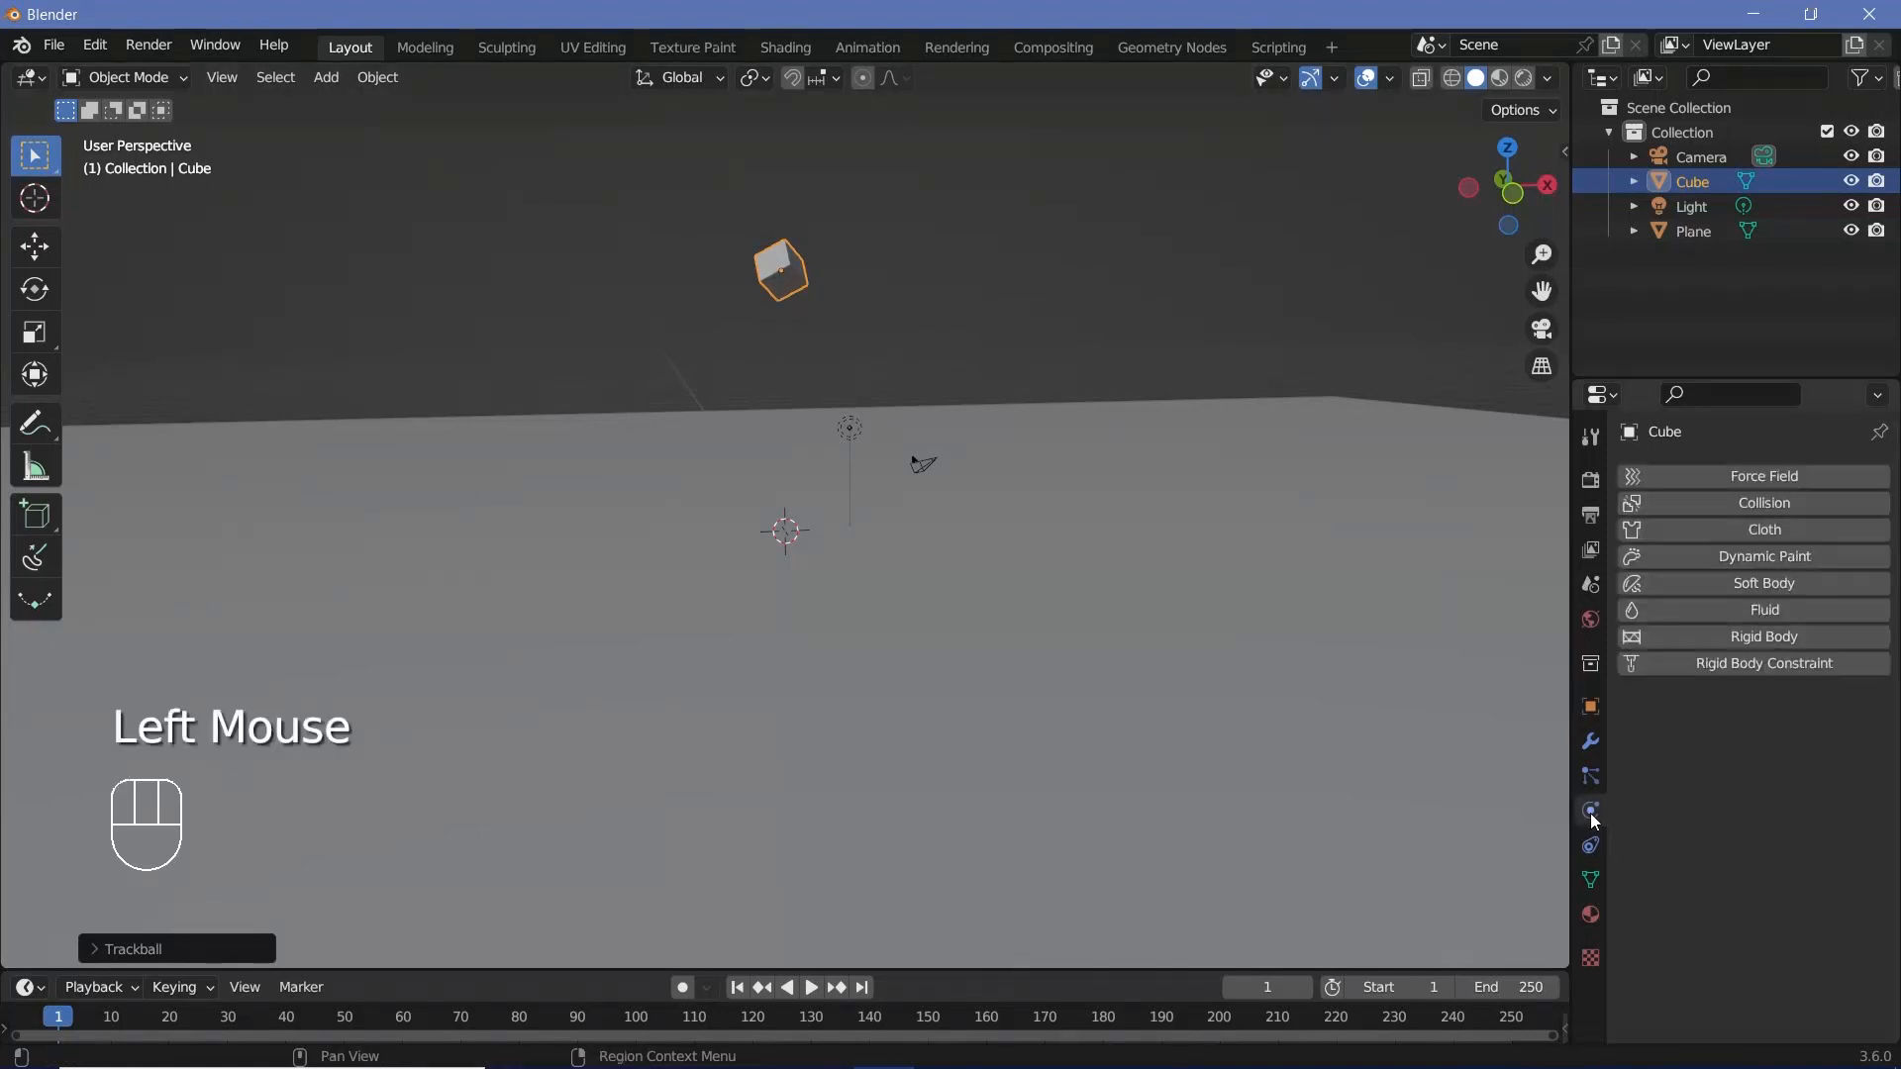
pyautogui.click(1725, 635)
pyautogui.press('space')
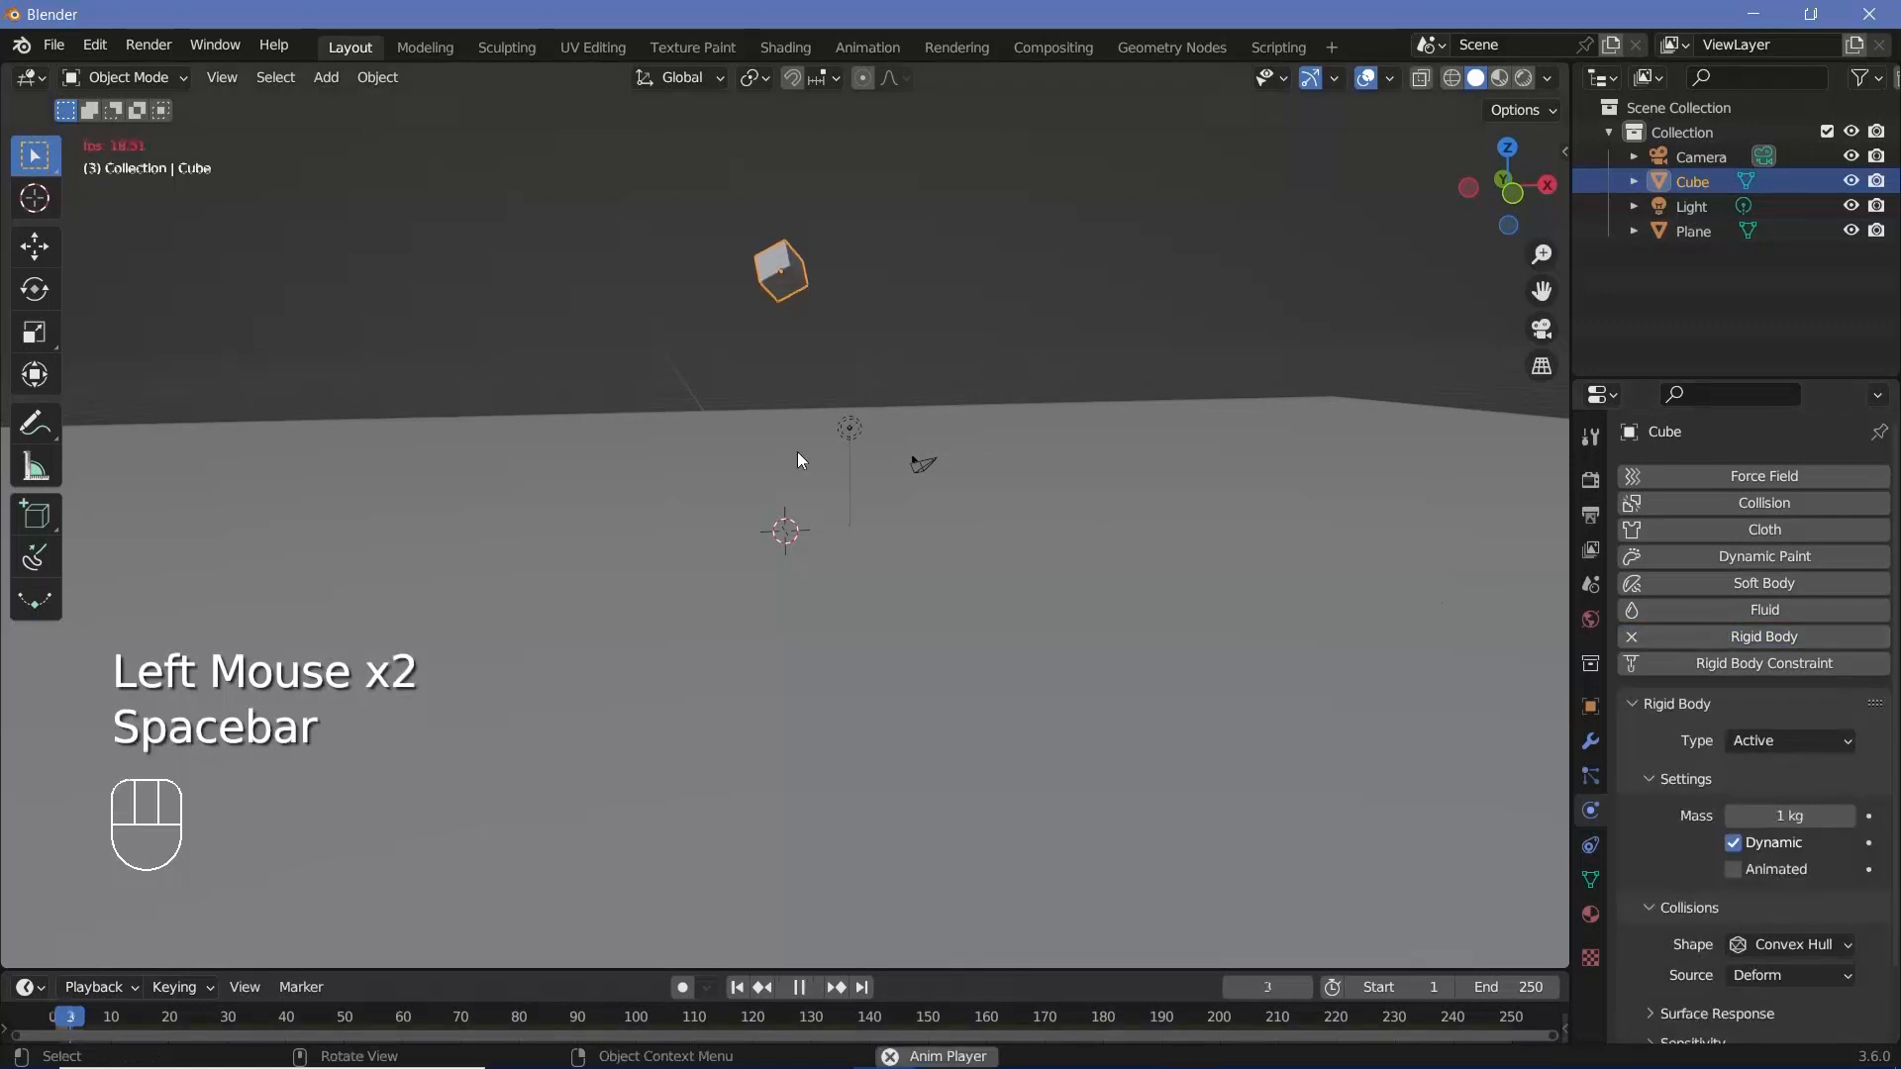
pyautogui.press('space')
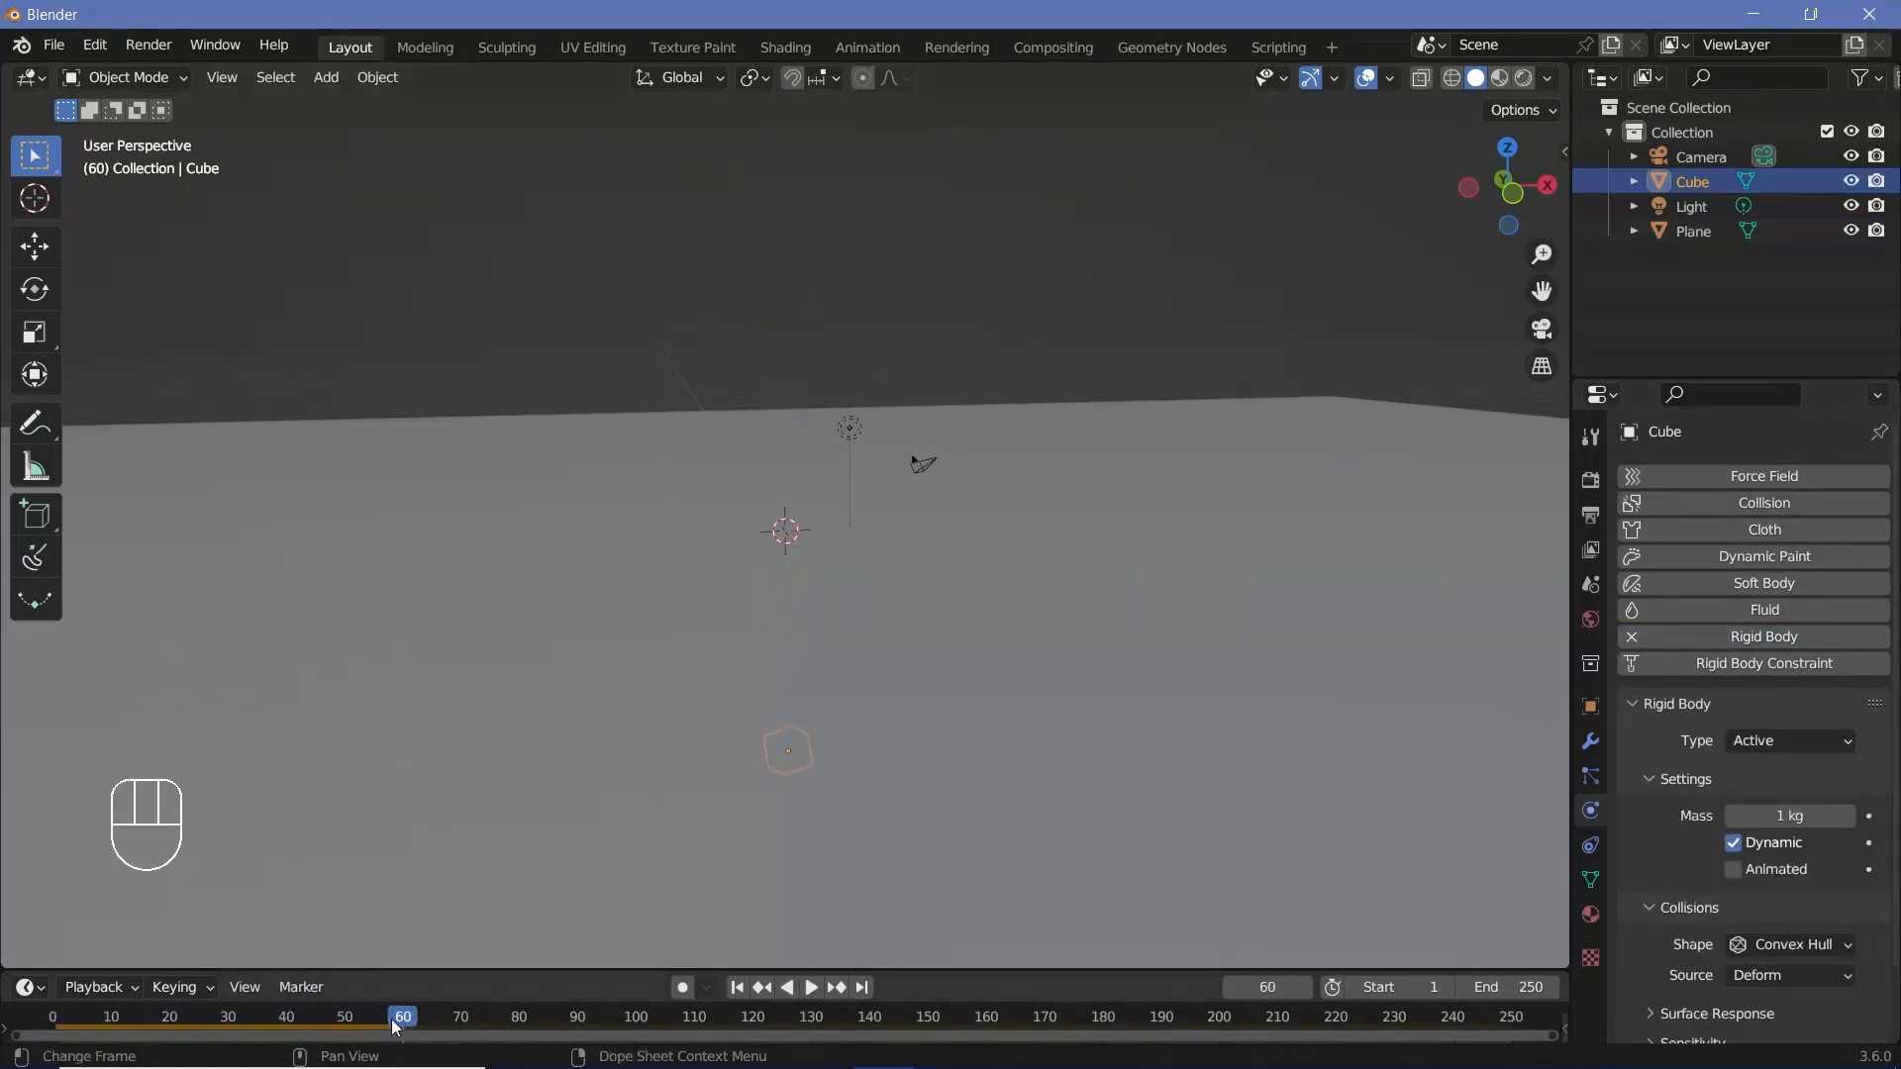
pyautogui.moveTo(386, 1016); pyautogui.dragTo(52, 1014)
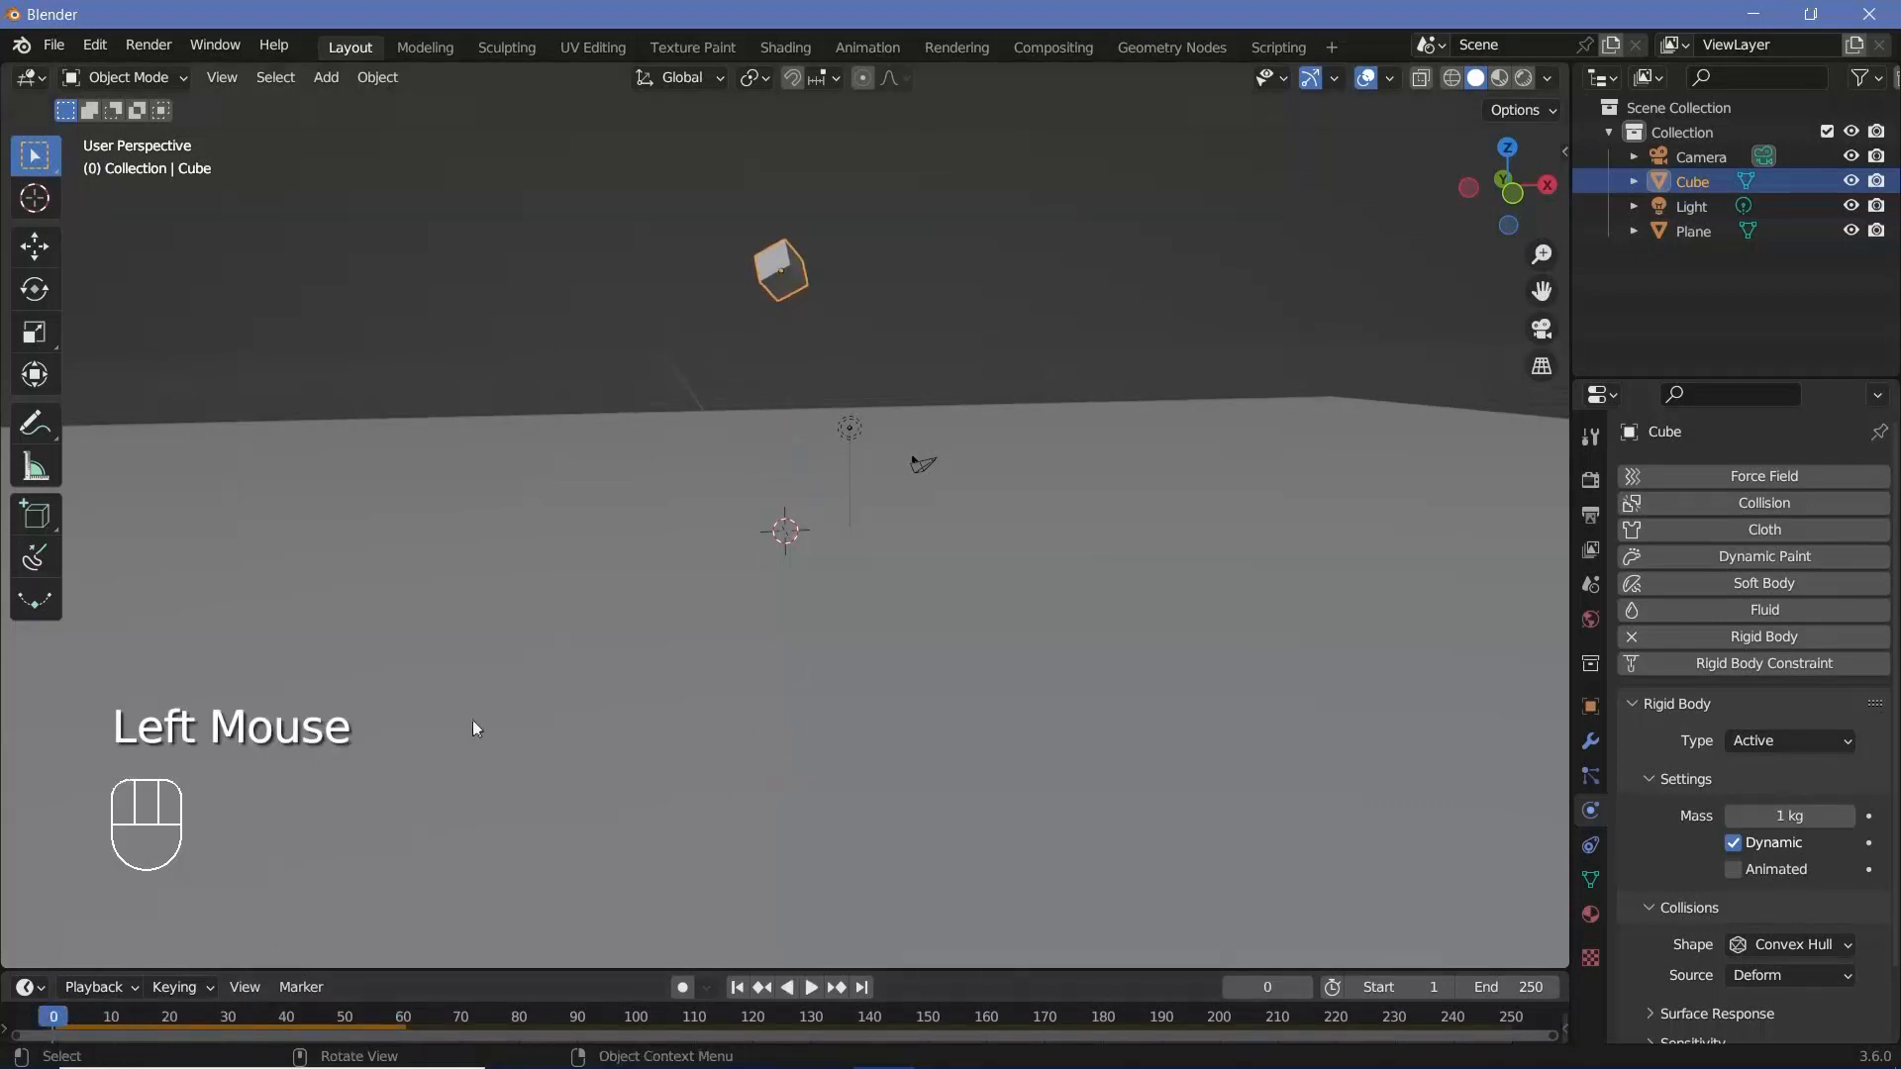
# Add a Rigid Body to the ground plane and set its type to Passive.
pyautogui.click(645, 606)
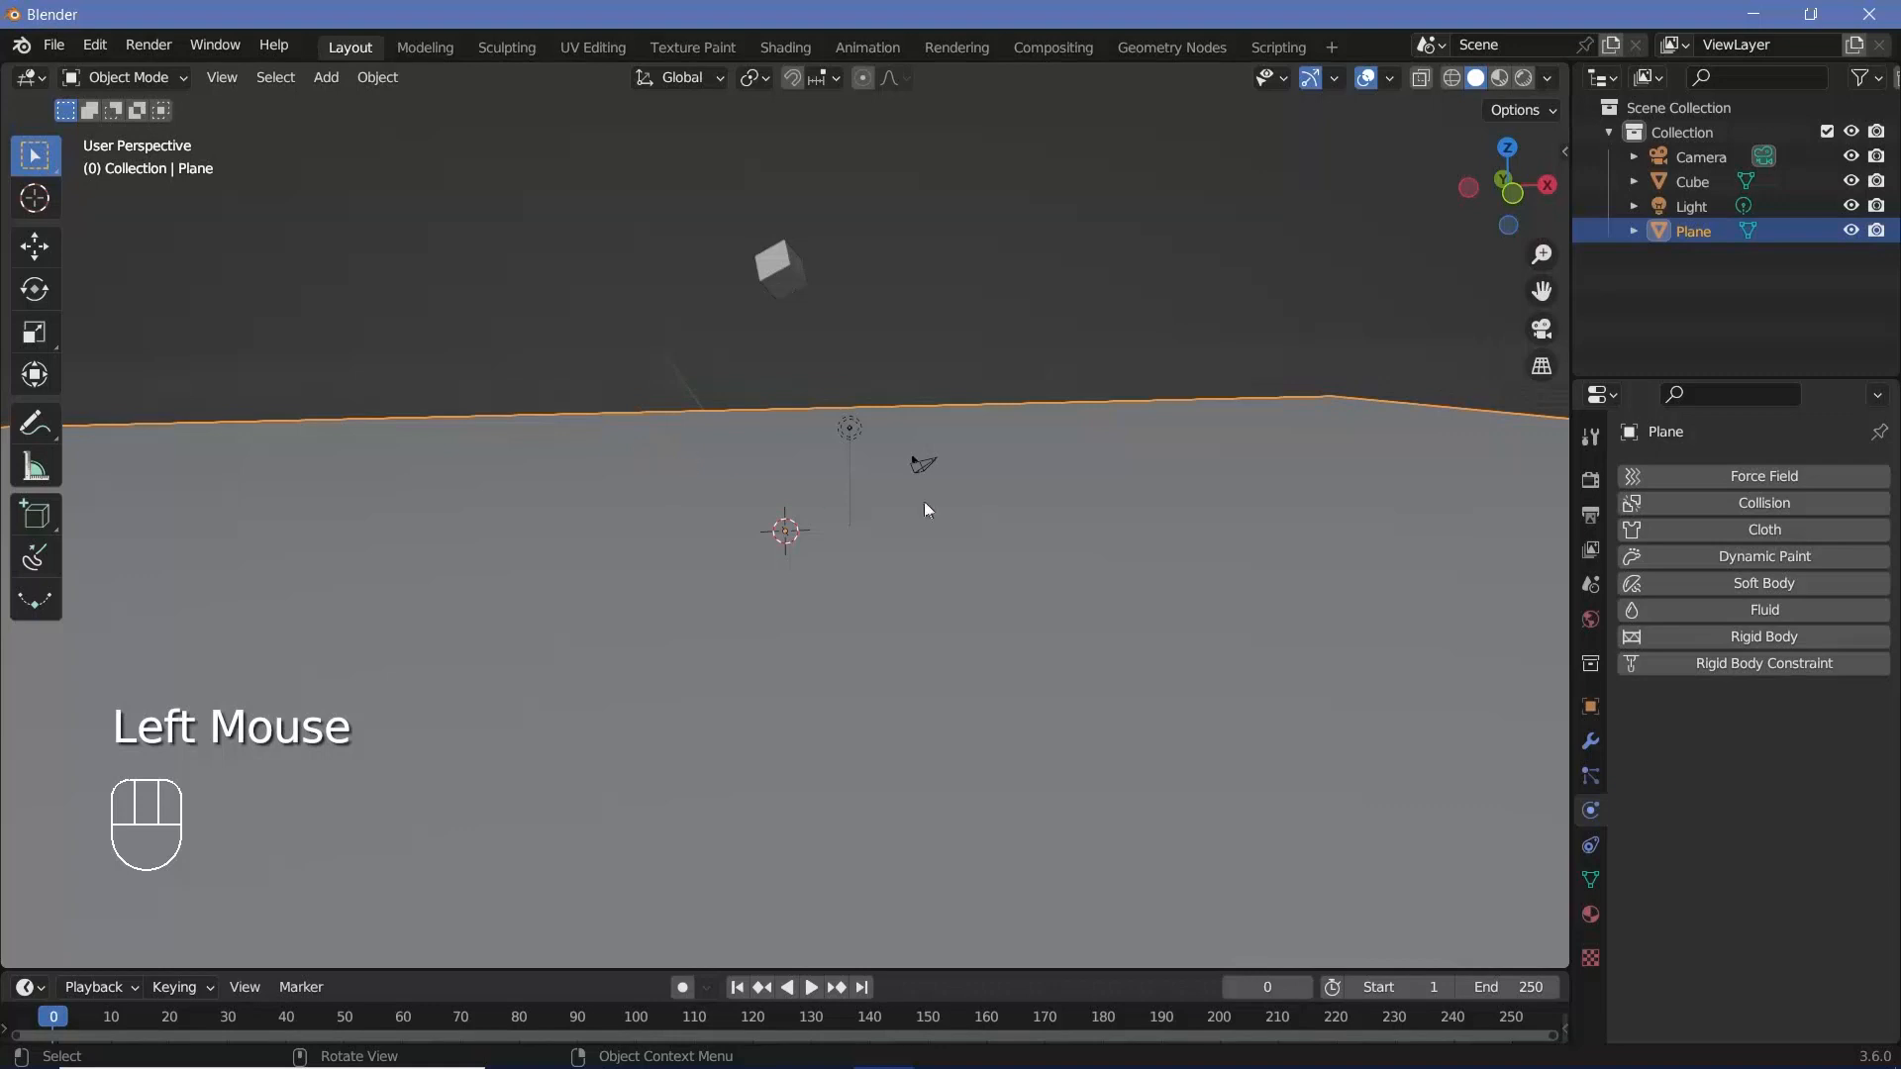
pyautogui.click(1665, 636)
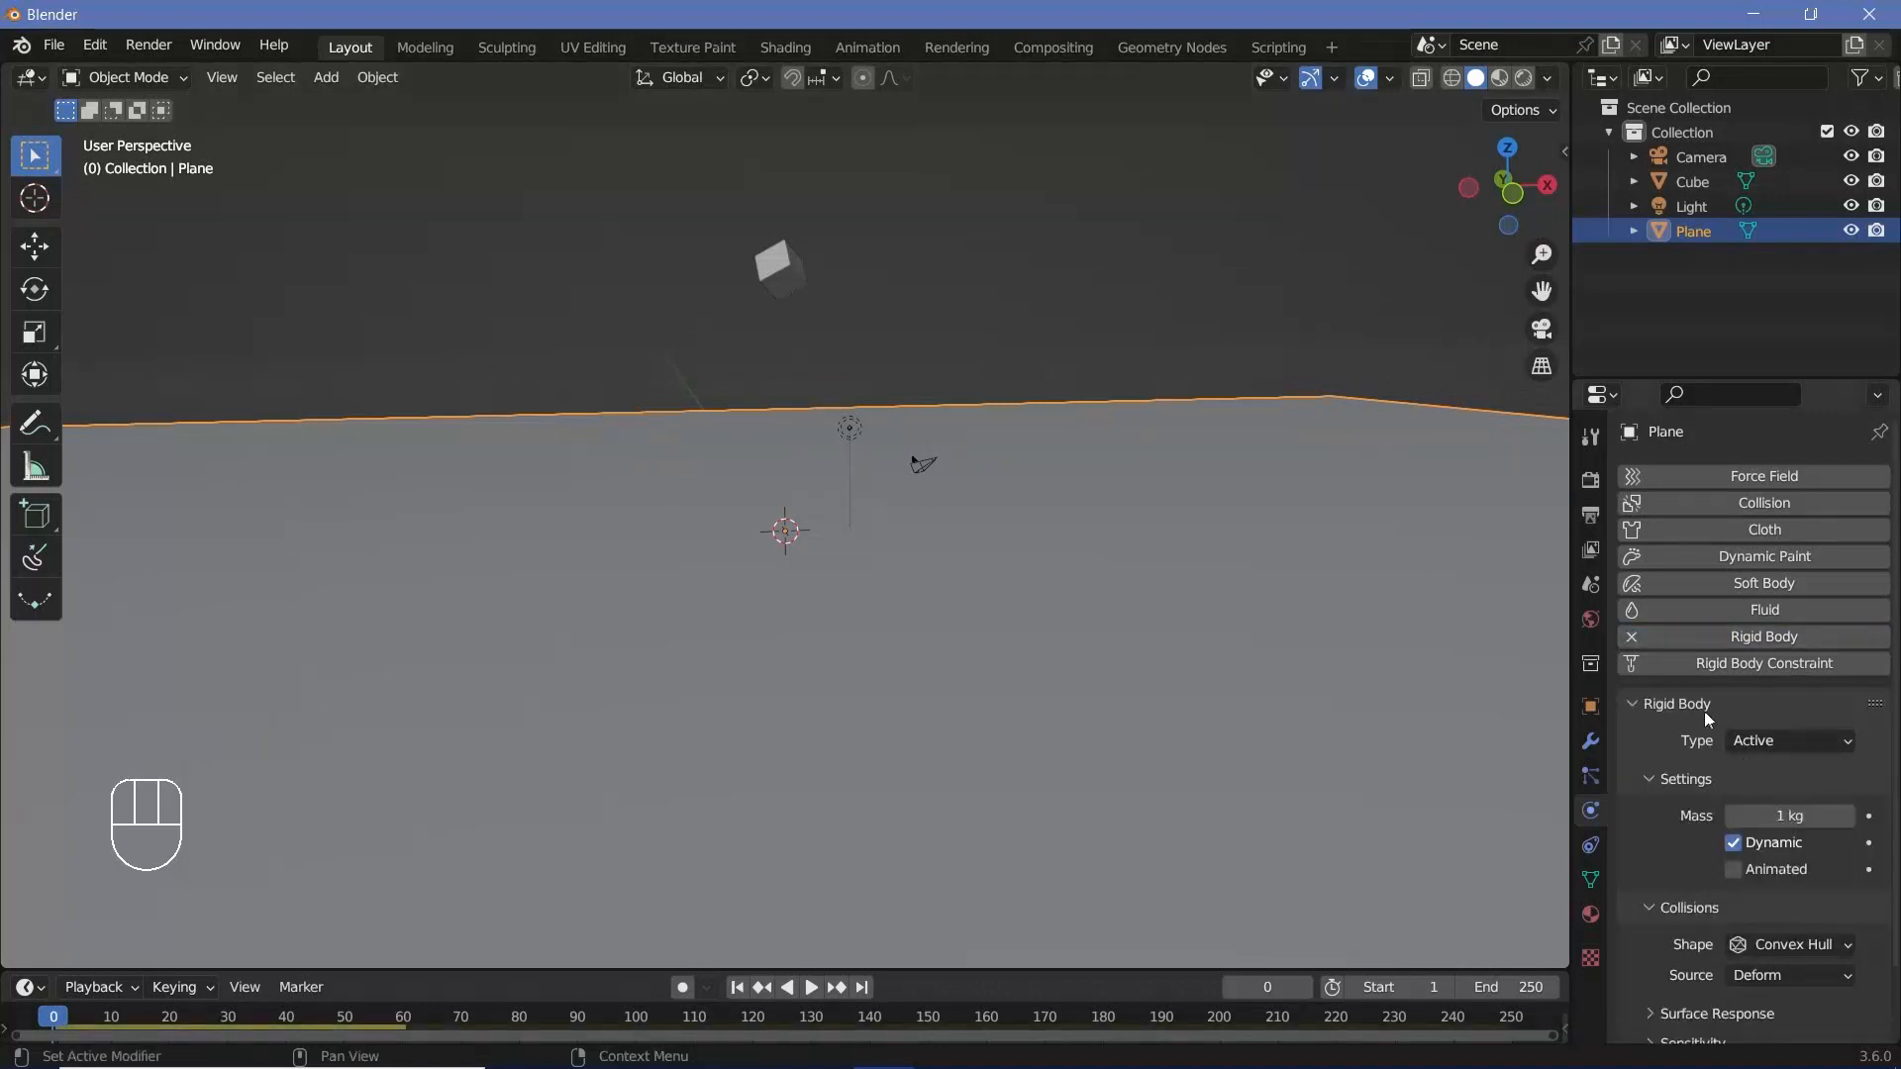
pyautogui.click(1745, 741)
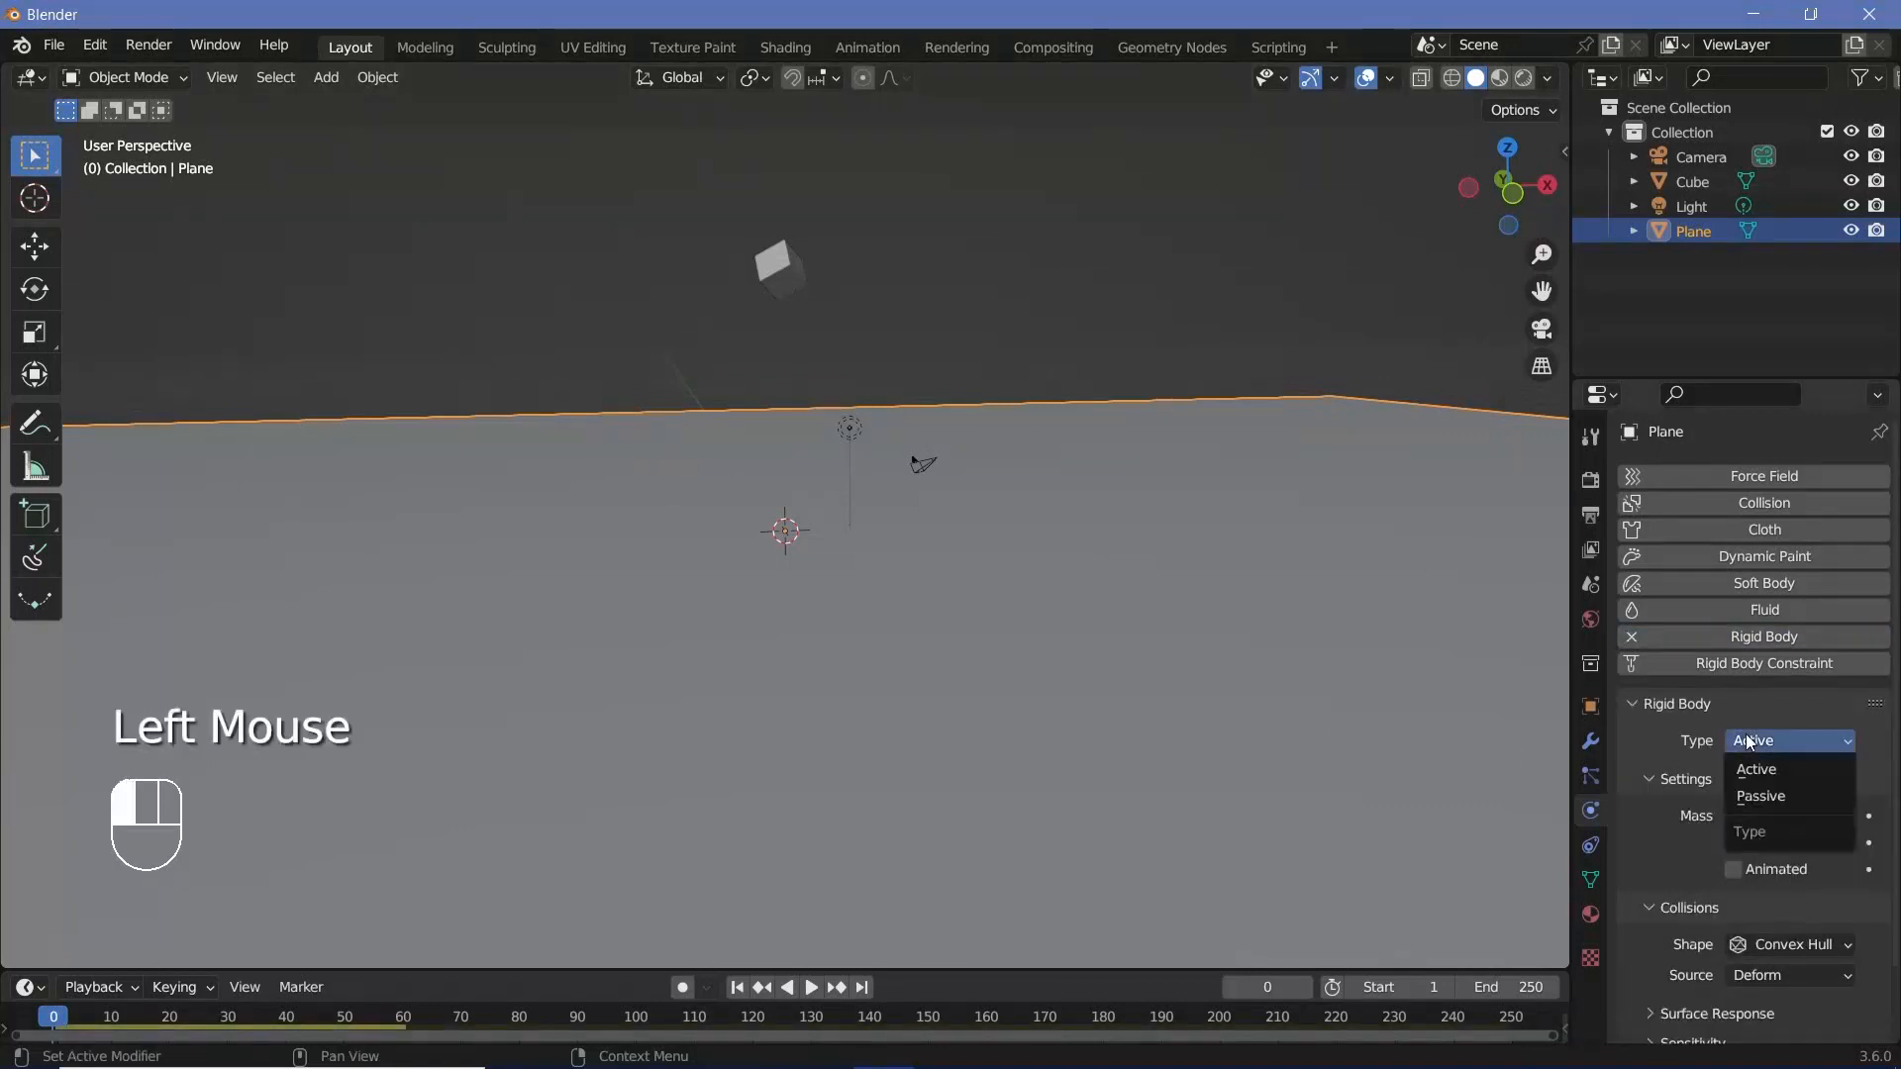
pyautogui.click(1749, 798)
# Play the simulation twice from frame 0 to check how the cube lands on the plane.
pyautogui.press('space')
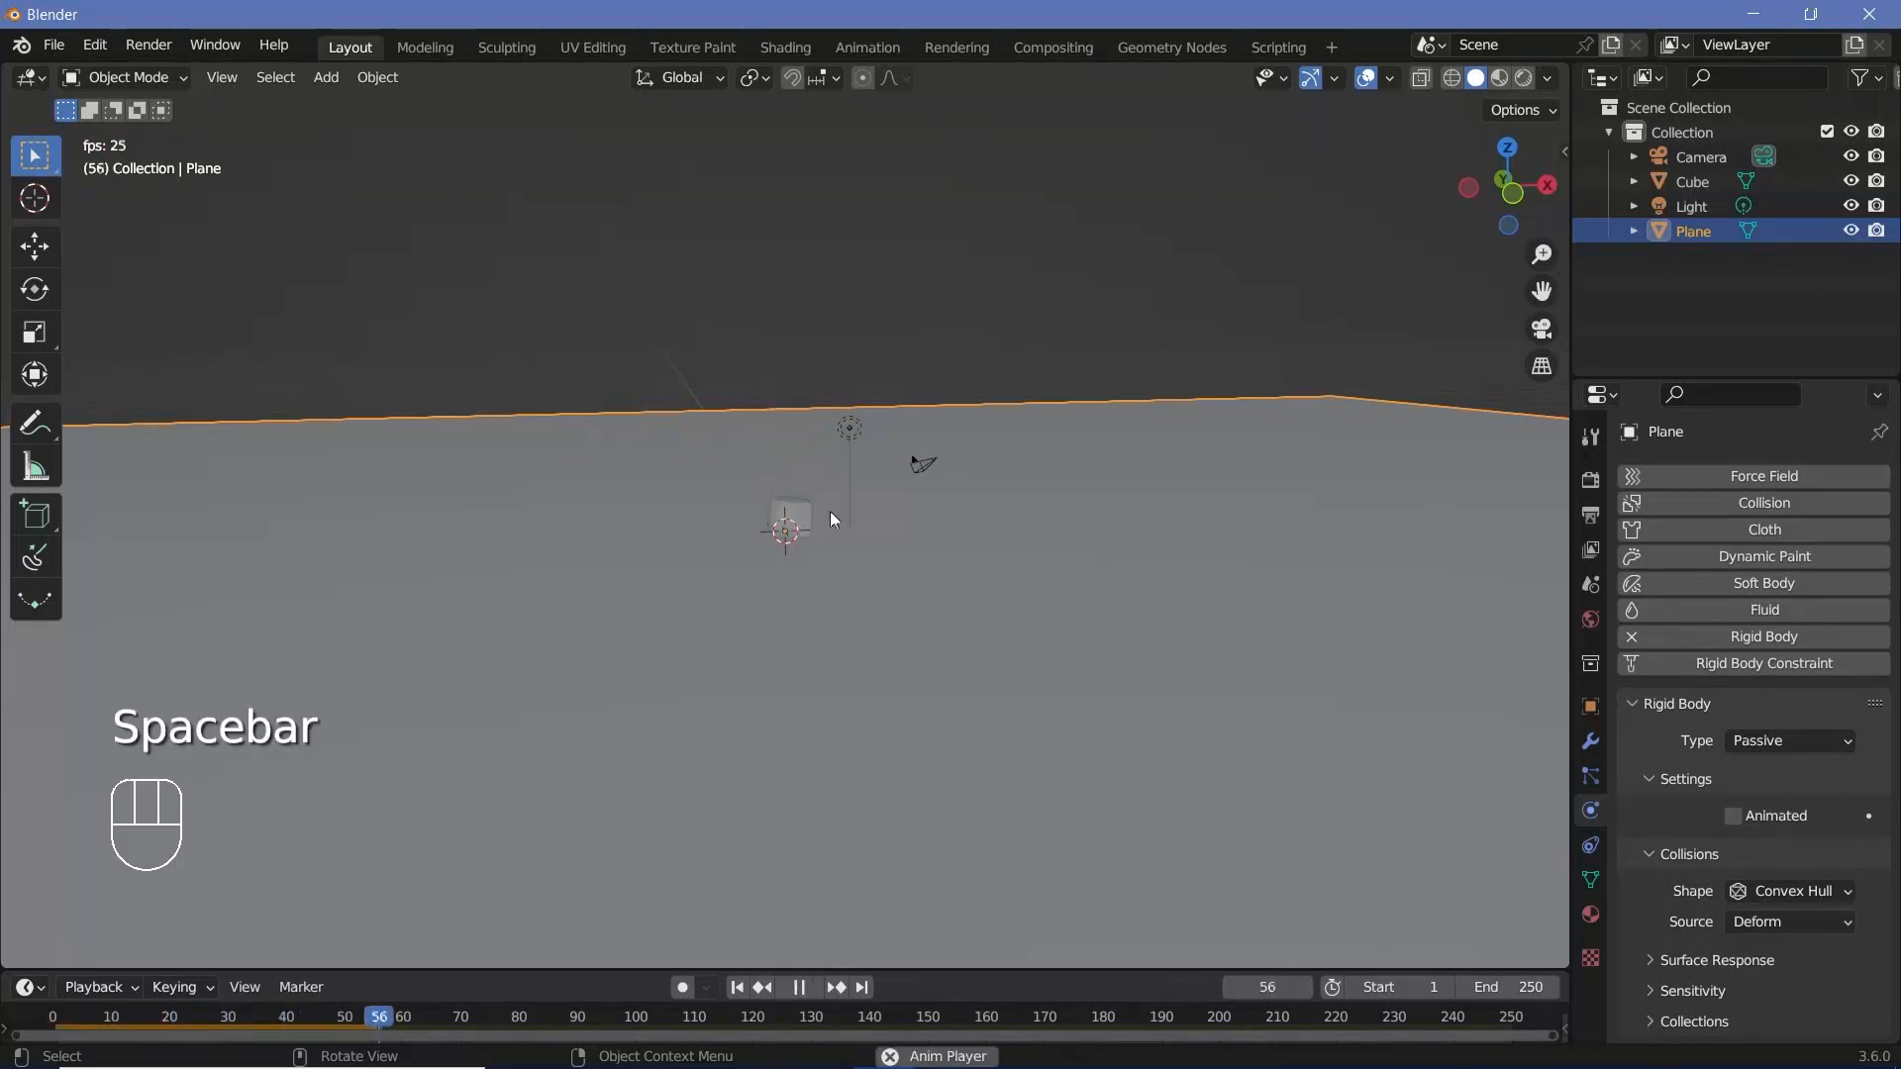
pyautogui.press('space')
pyautogui.scroll(9, 852, 584)
pyautogui.scroll(-5, 810, 474)
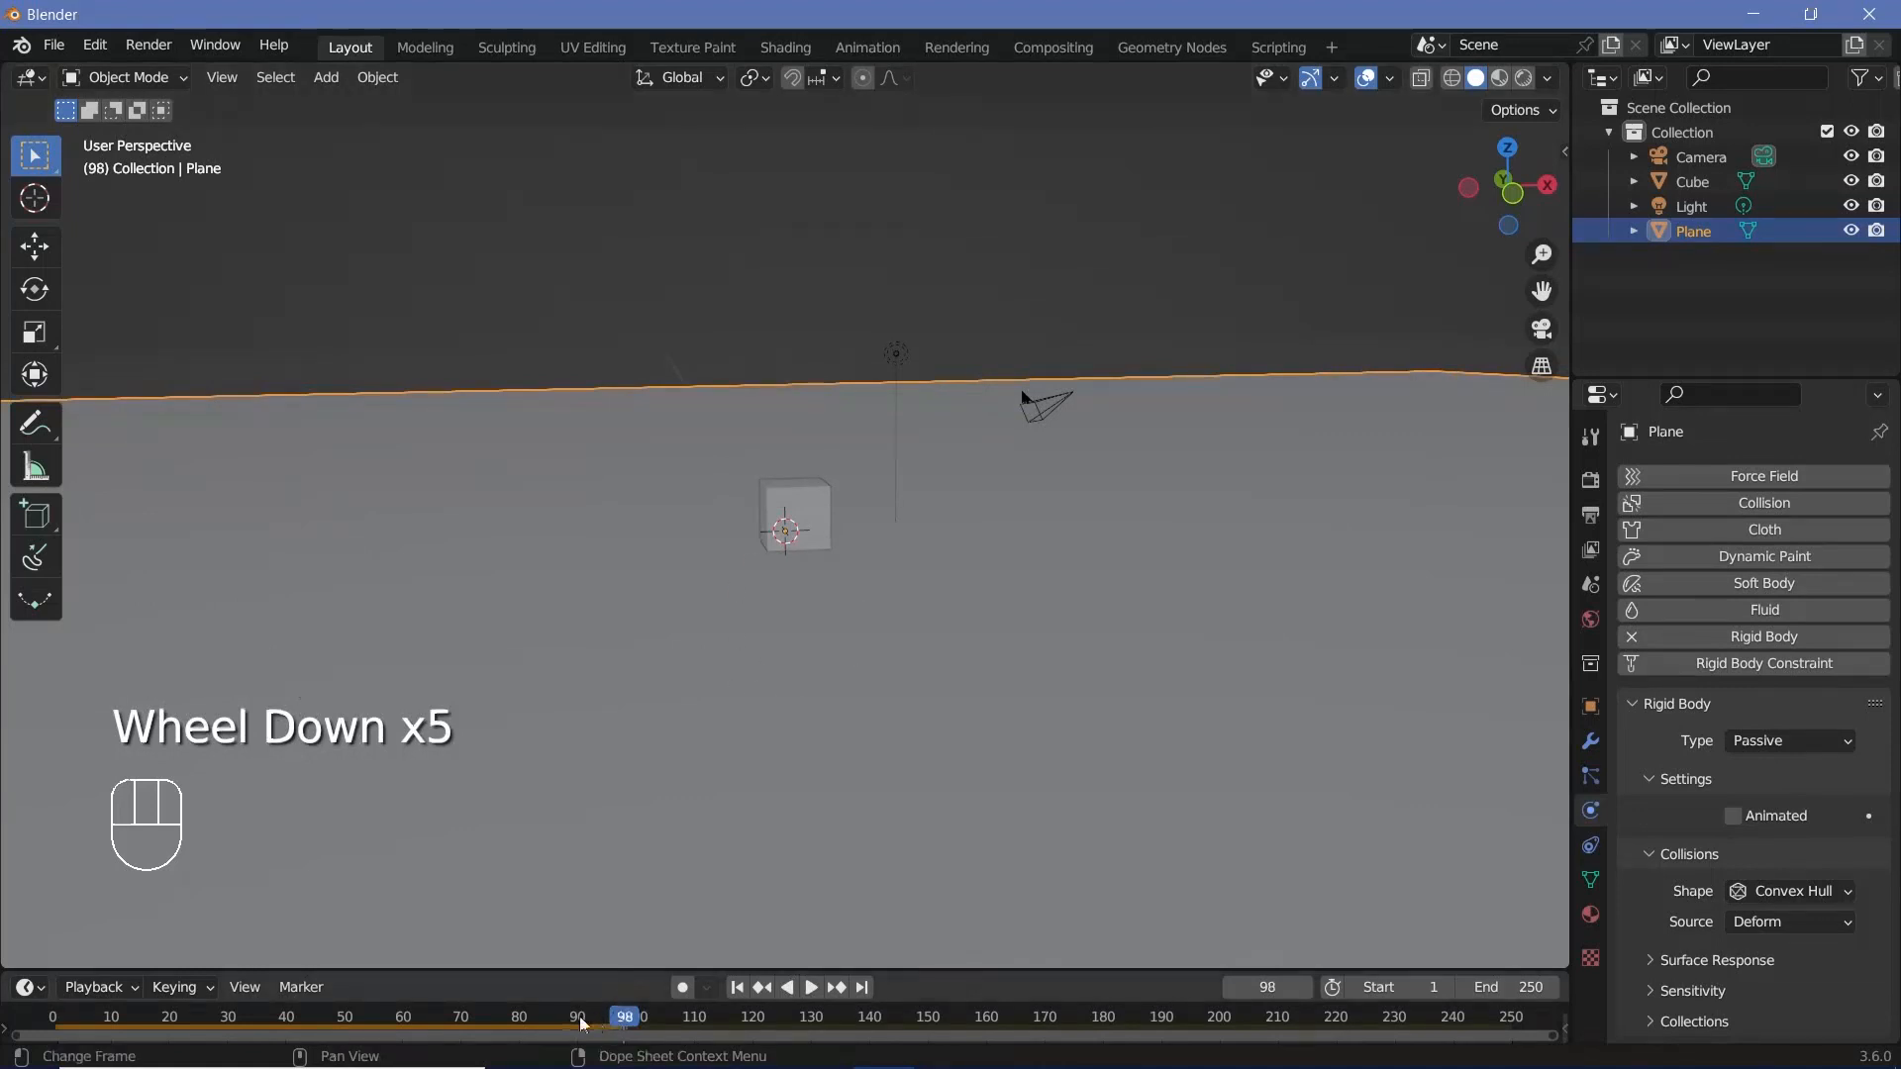
pyautogui.moveTo(624, 1019); pyautogui.dragTo(54, 995)
pyautogui.scroll(-1, 470, 607)
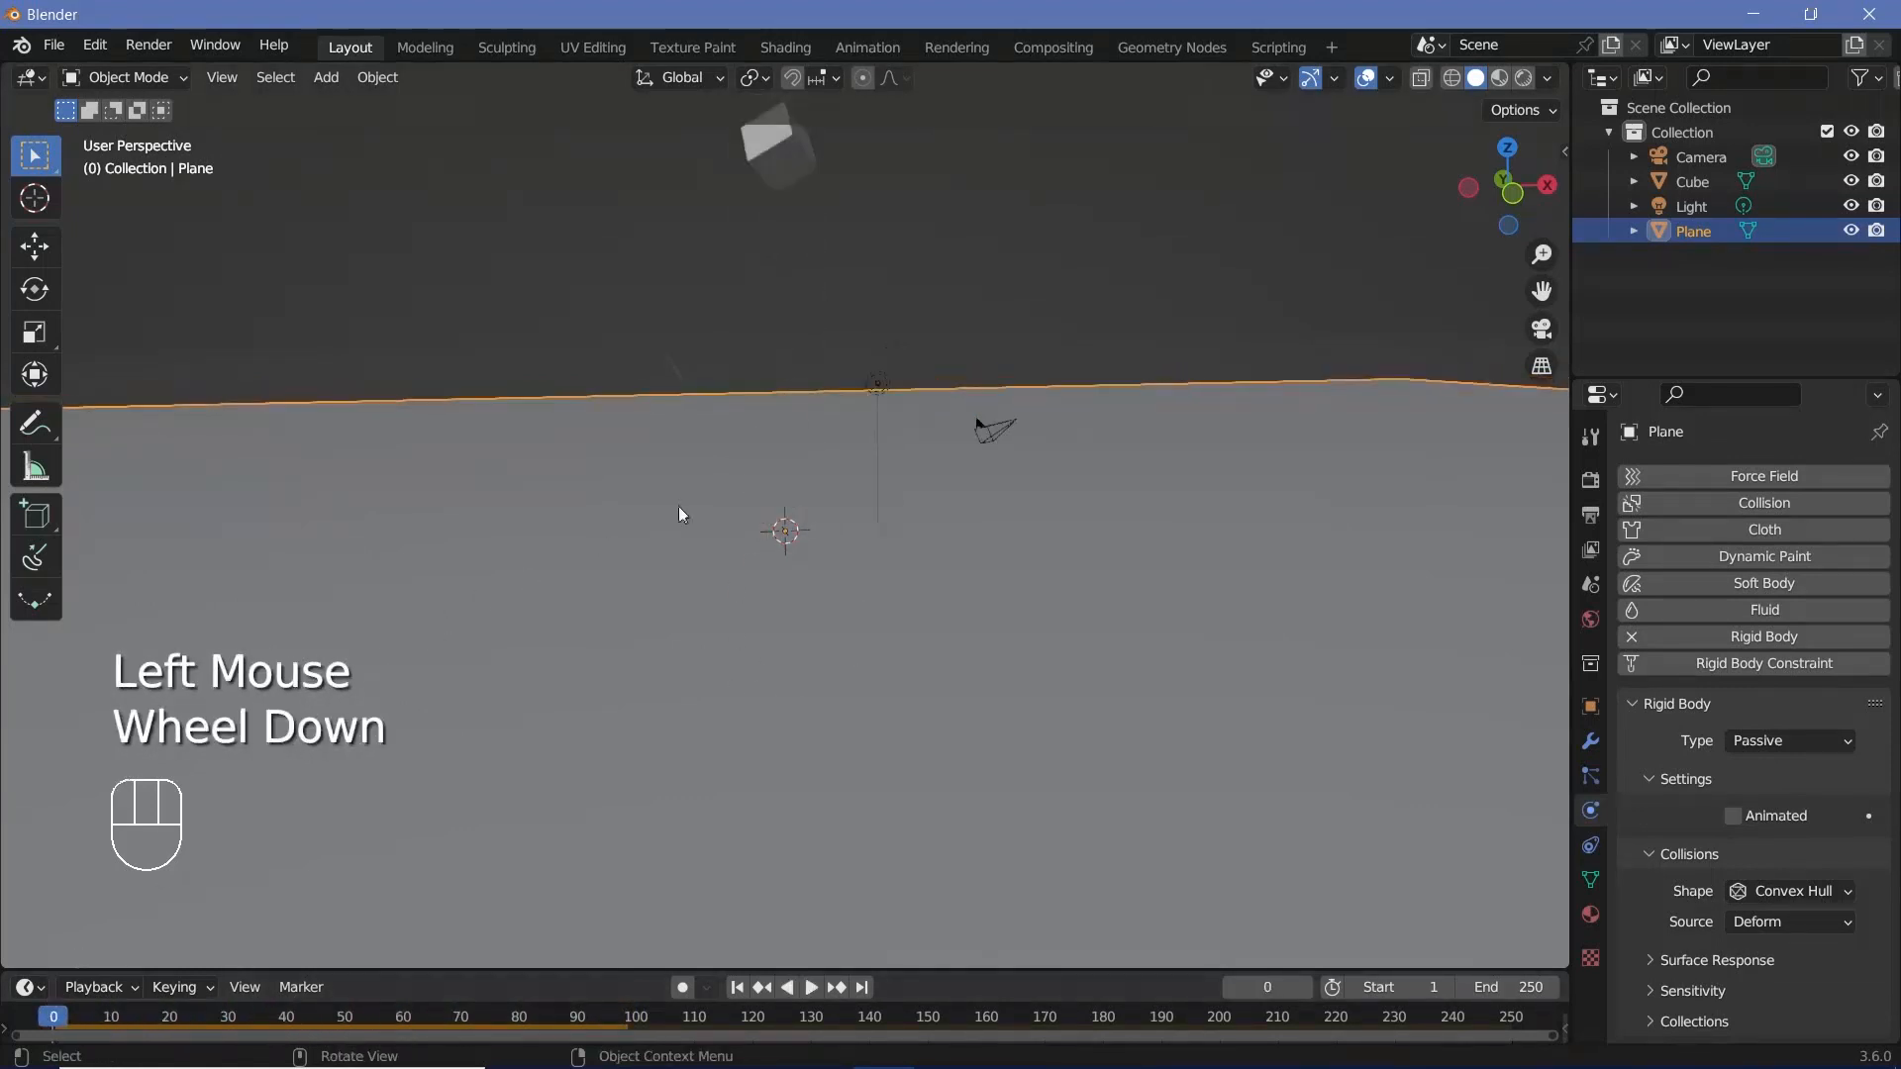
pyautogui.press('space')
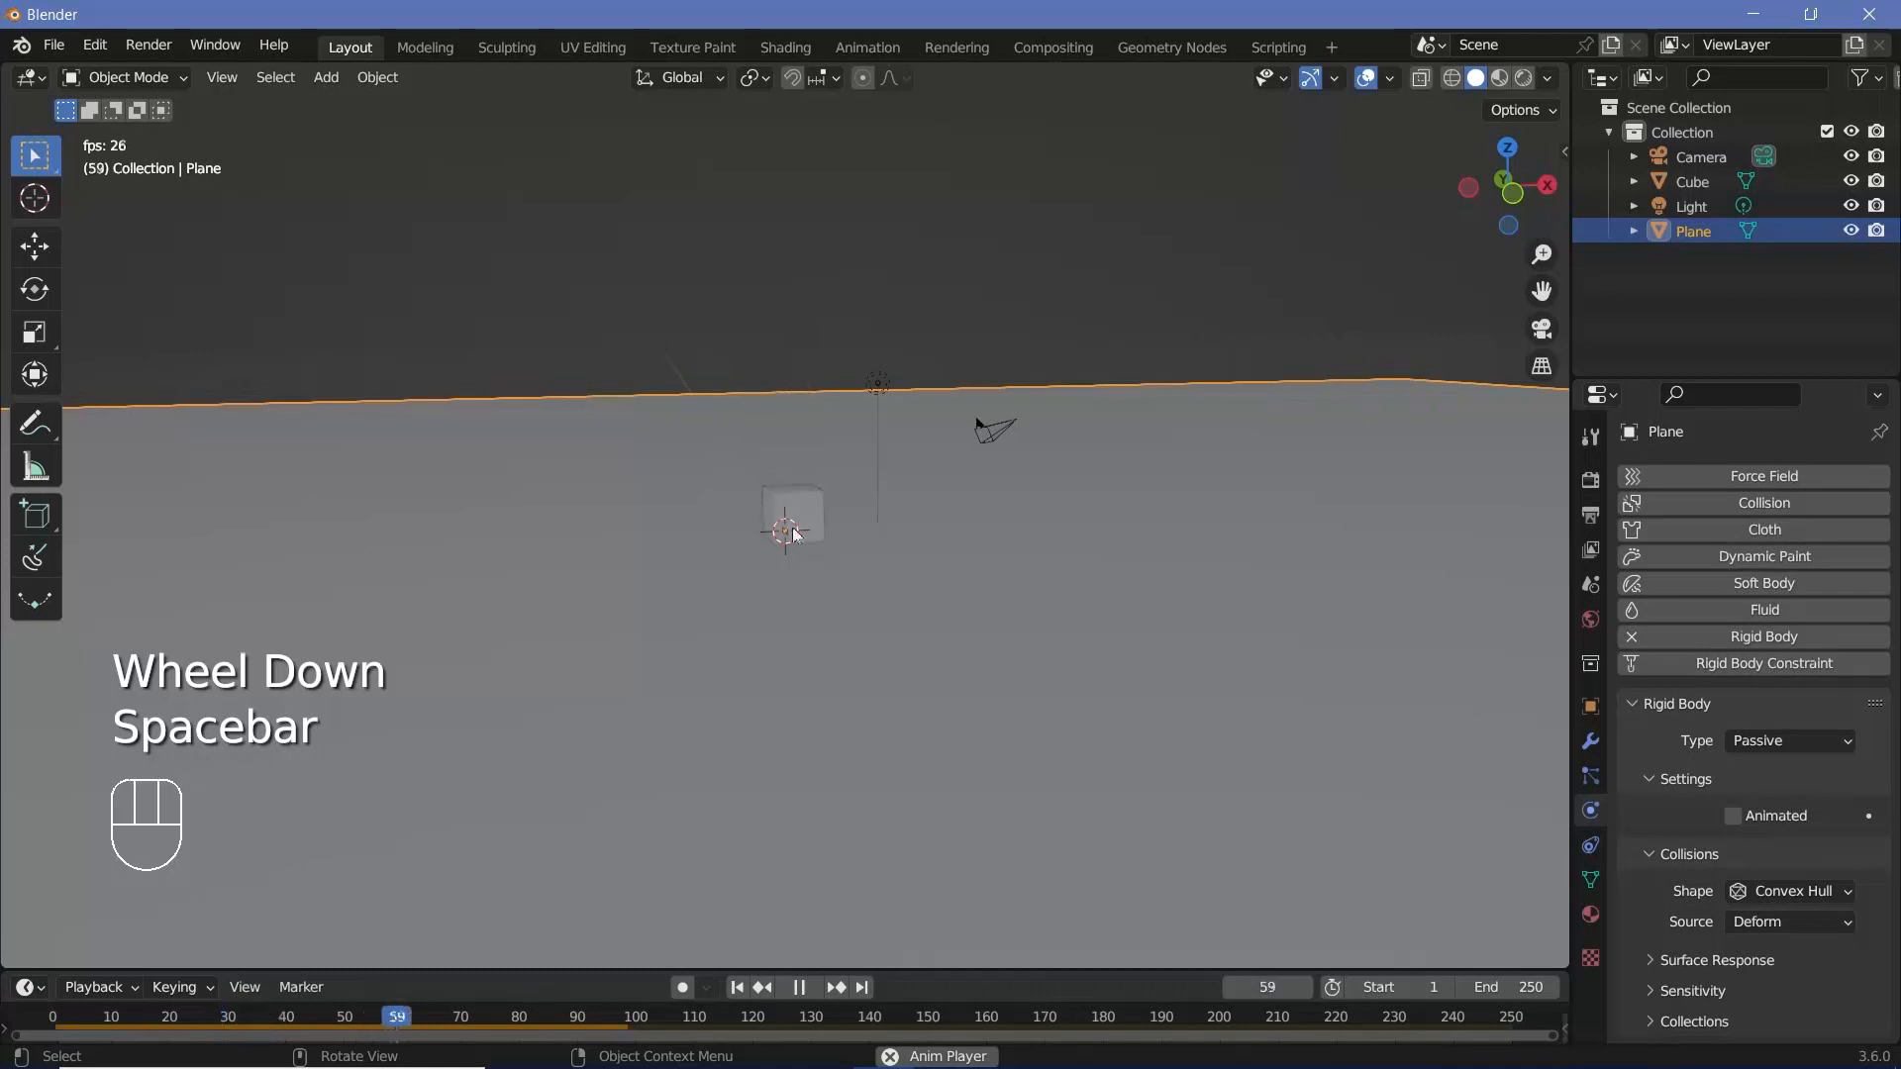
pyautogui.press('space')
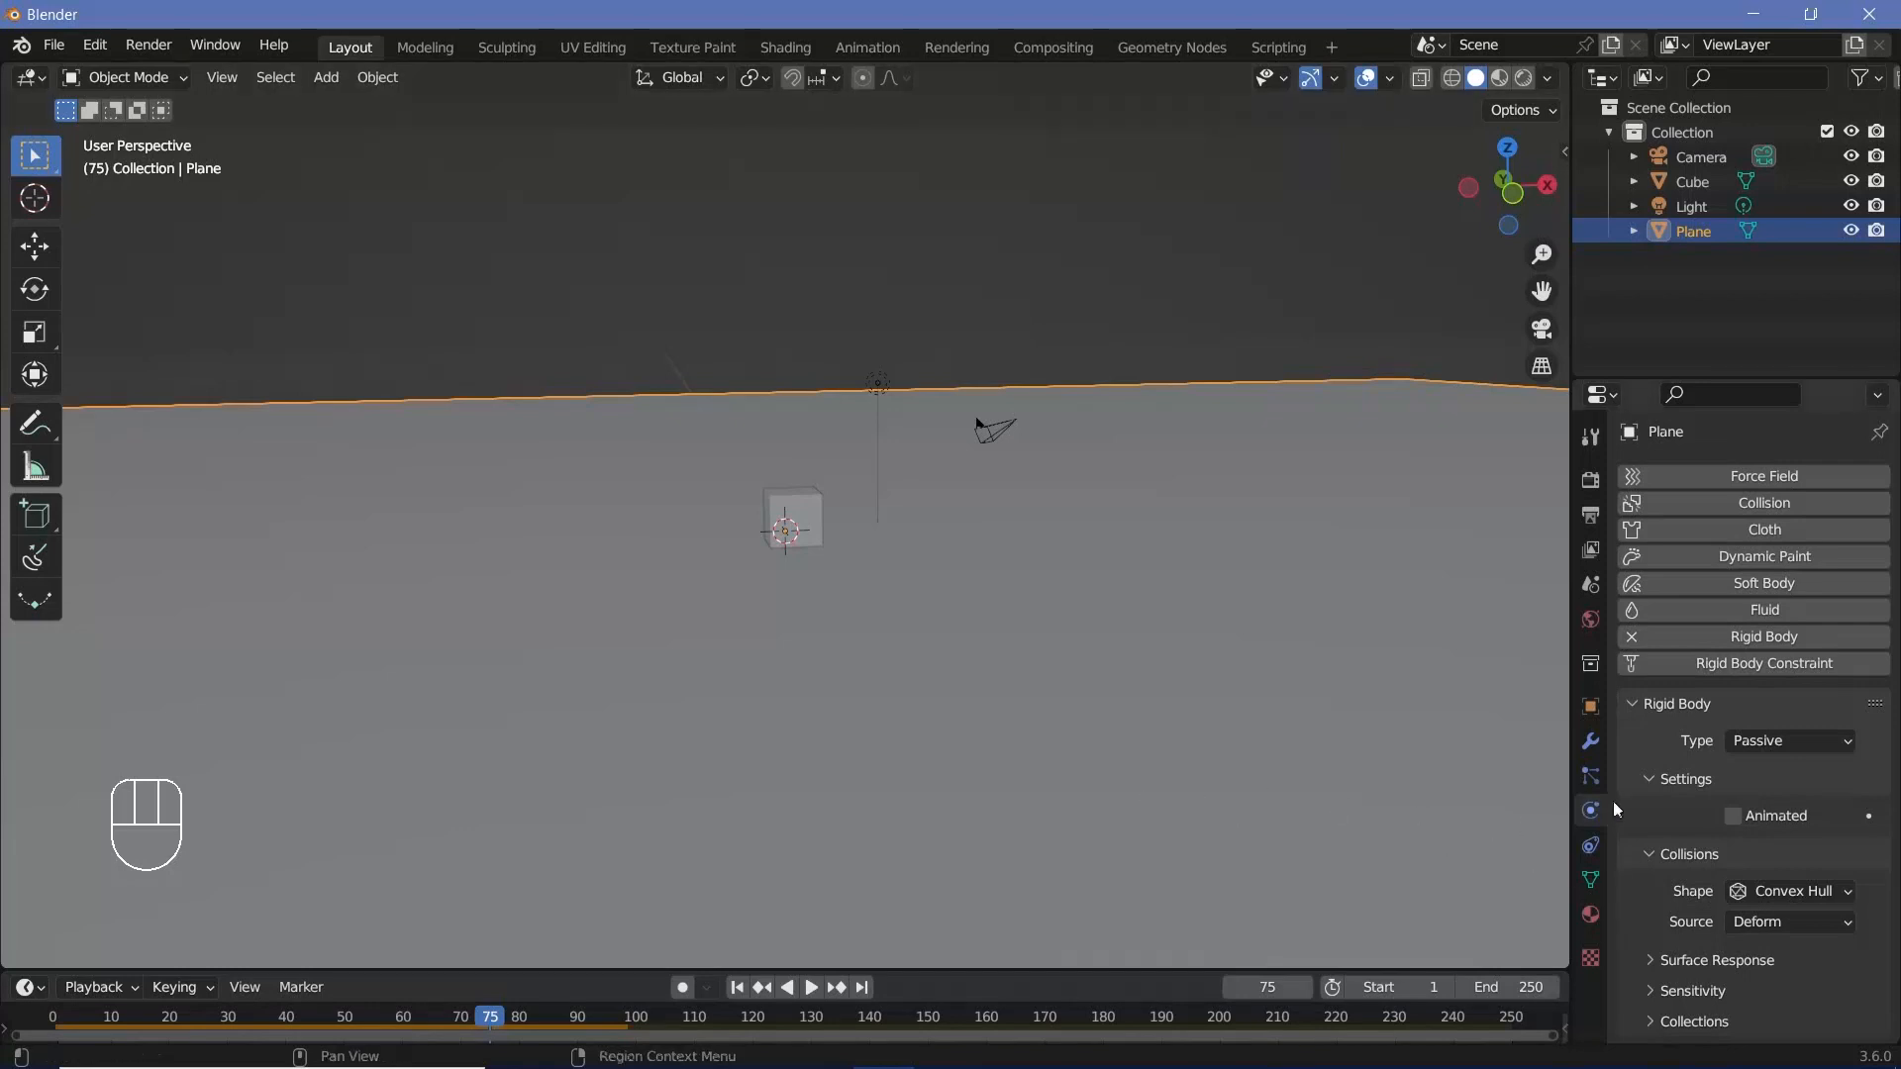
# Set the plane's rigid body surface response bounciness to 0.4.
pyautogui.scroll(-4, 1624, 842)
pyautogui.click(1655, 960)
pyautogui.scroll(-5, 1655, 947)
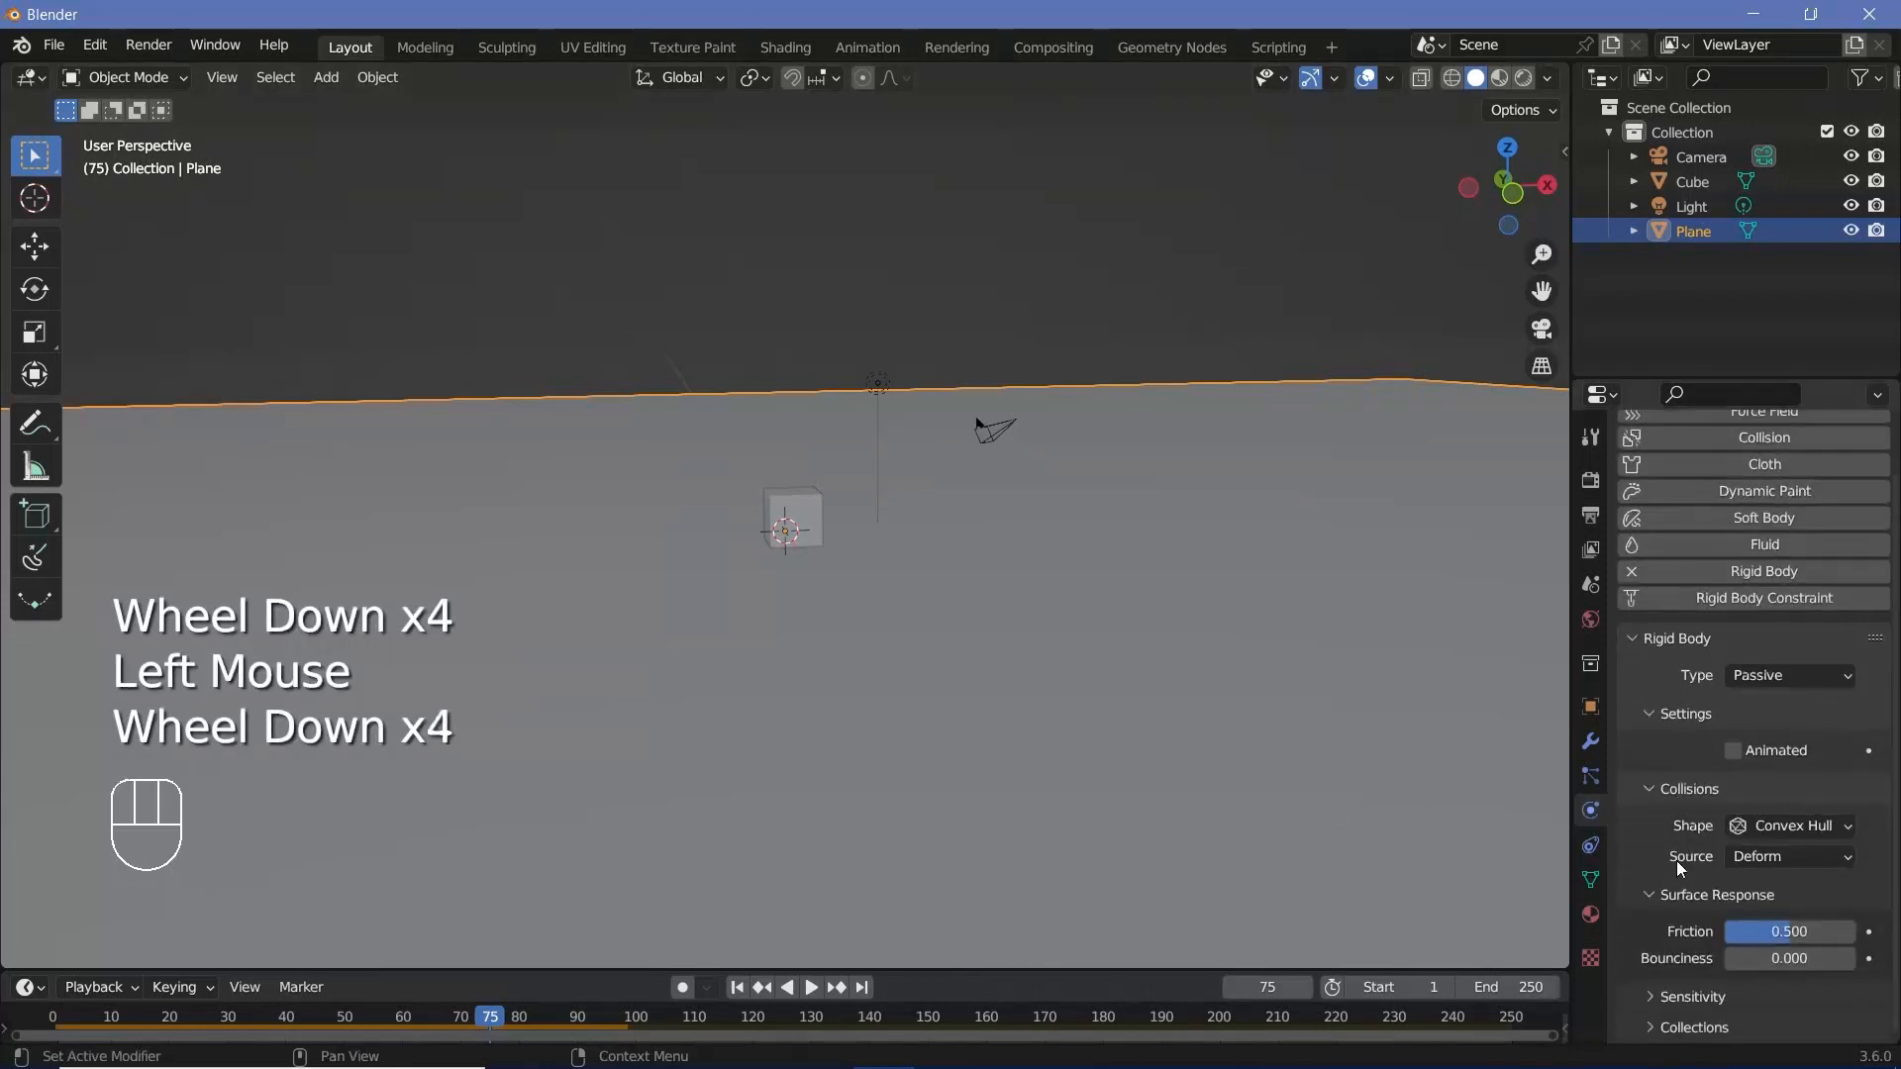
pyautogui.click(1743, 956)
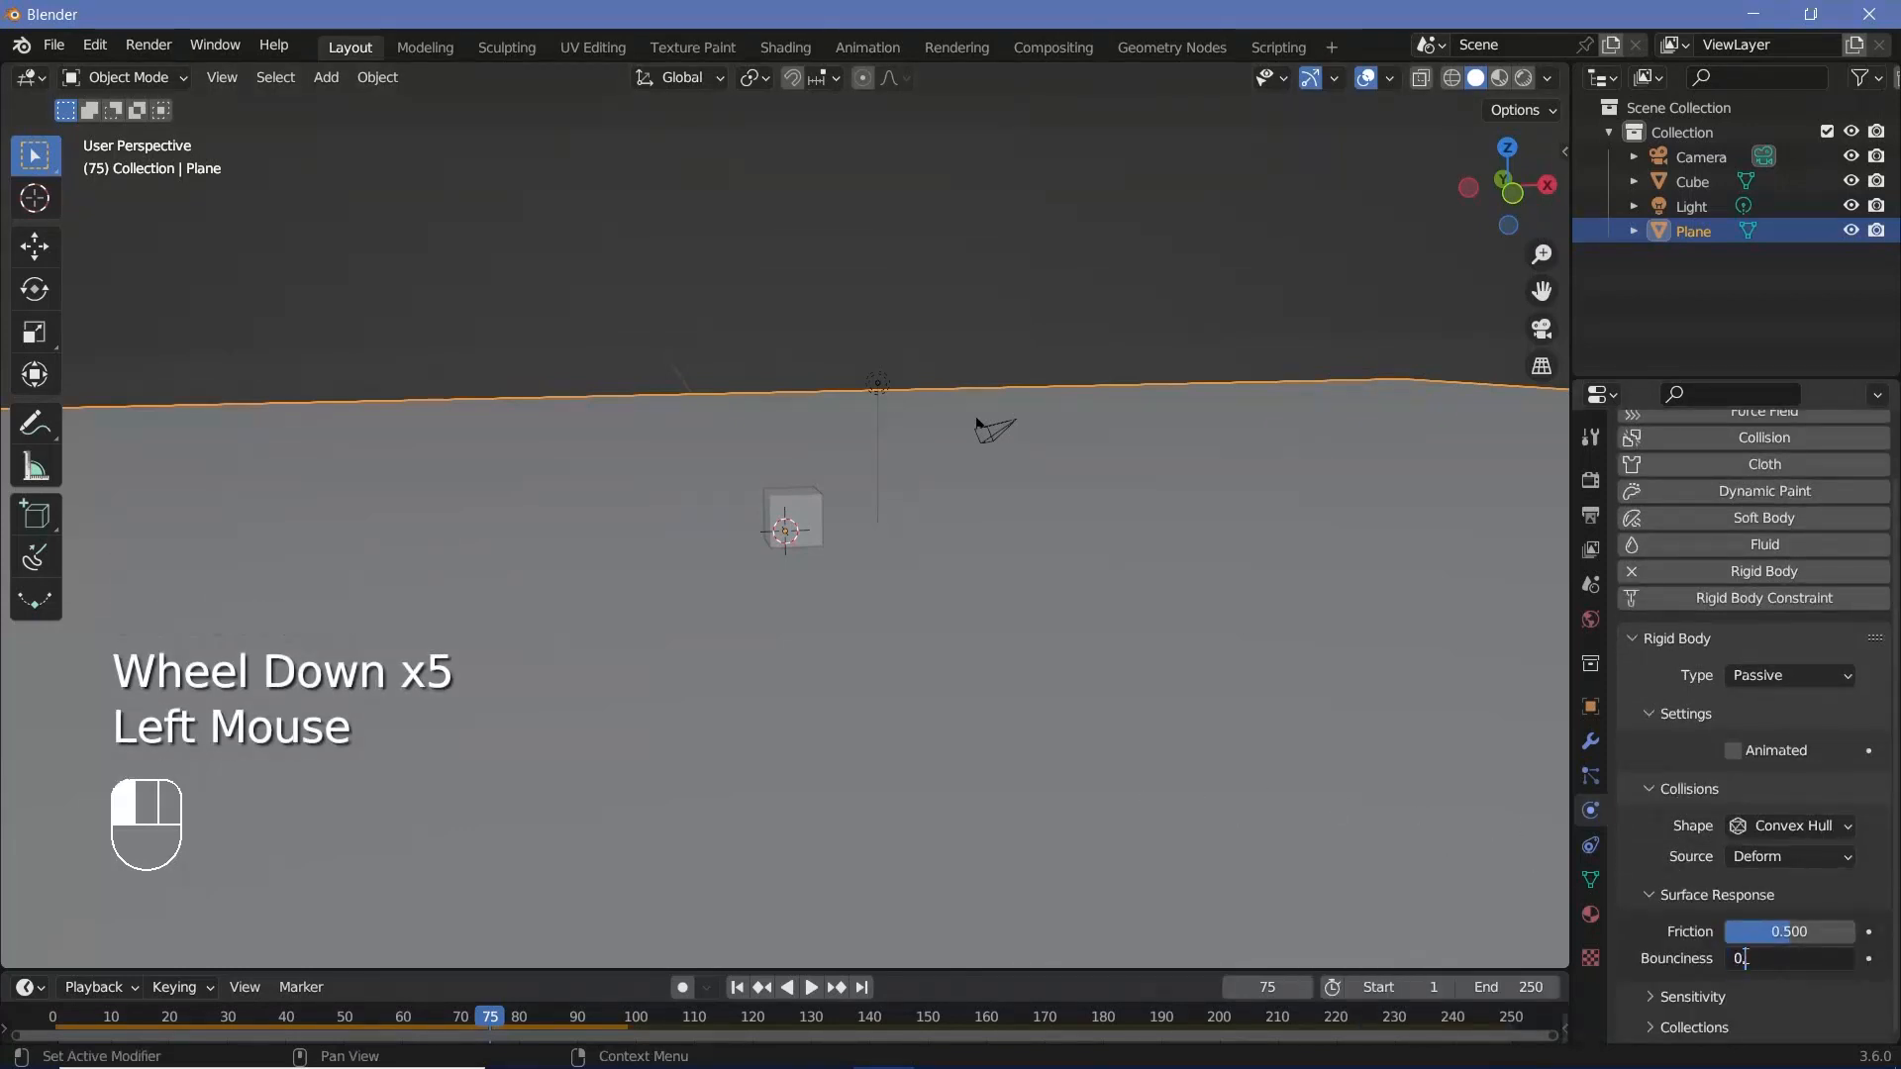
pyautogui.write('0.4')
pyautogui.press('Return')
# Set the cube's rigid body collision shape to Box and its bounciness to 1.
pyautogui.click(779, 493)
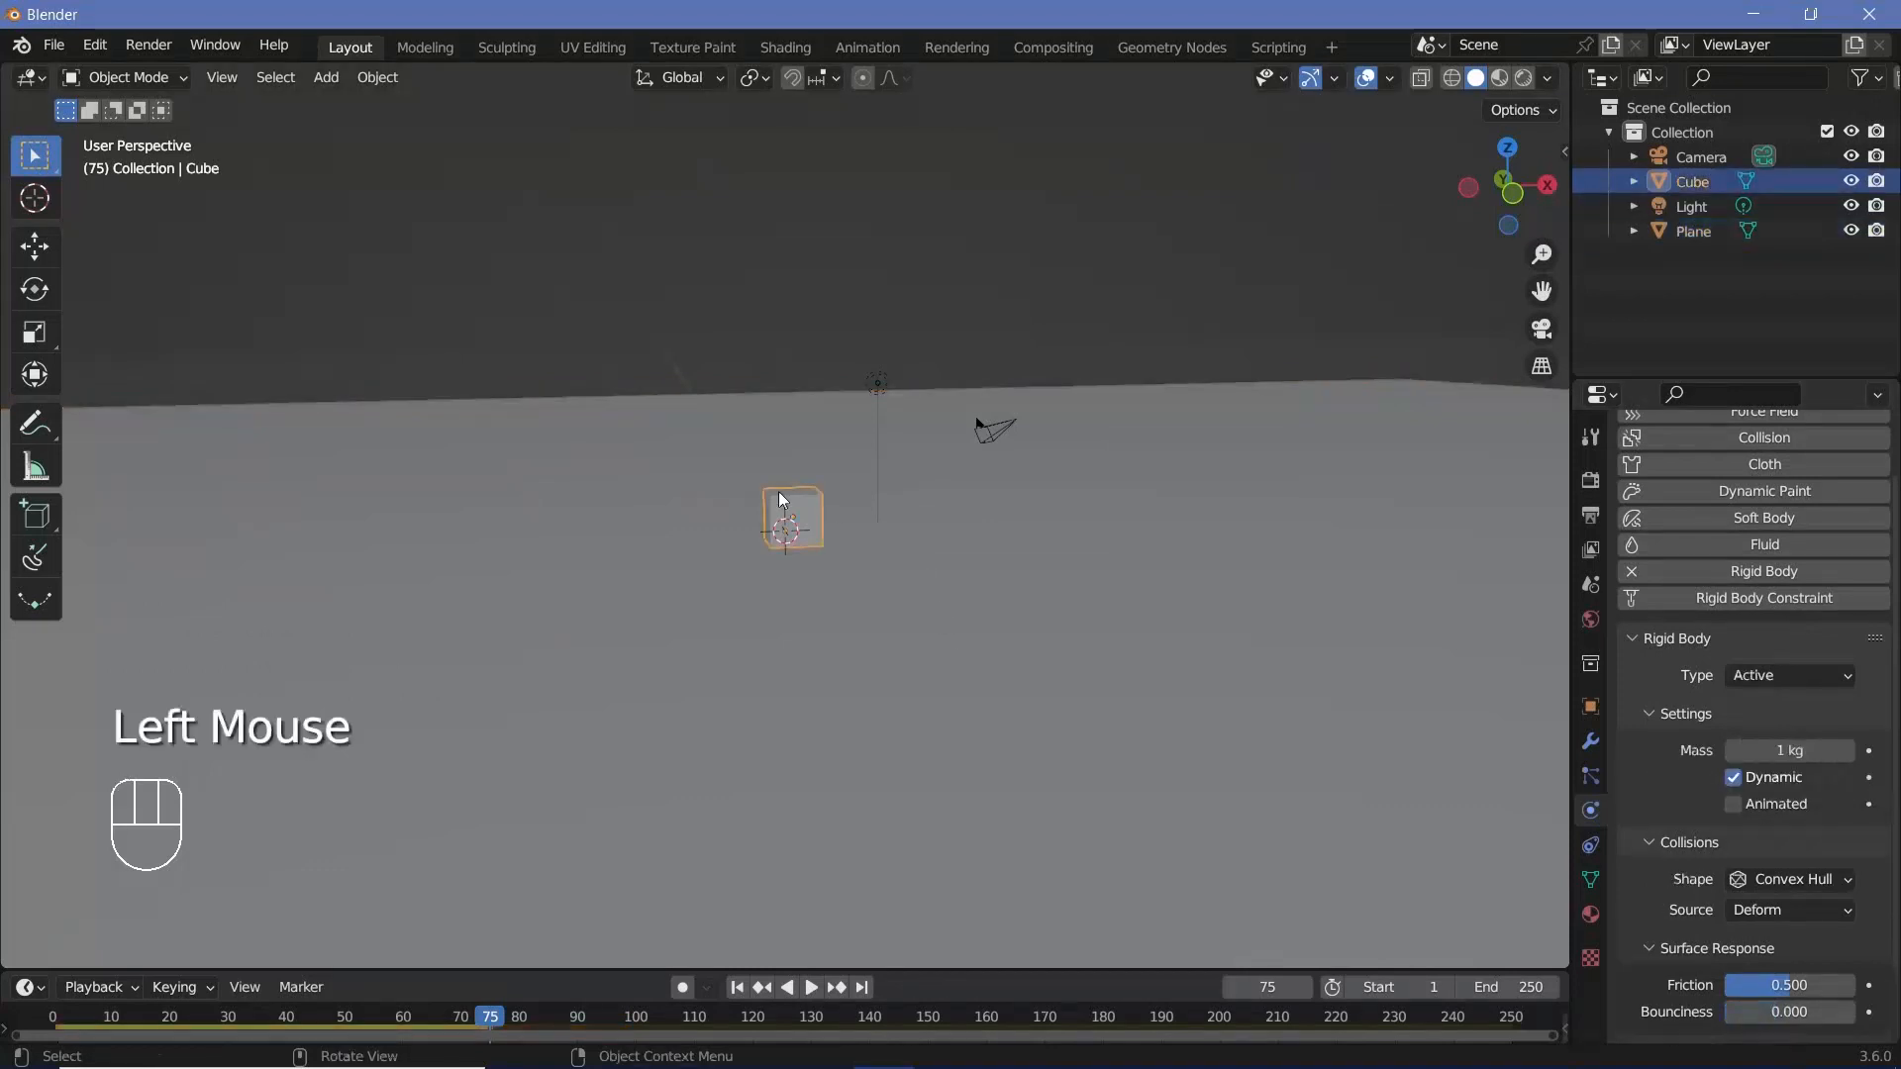
pyautogui.click(1790, 879)
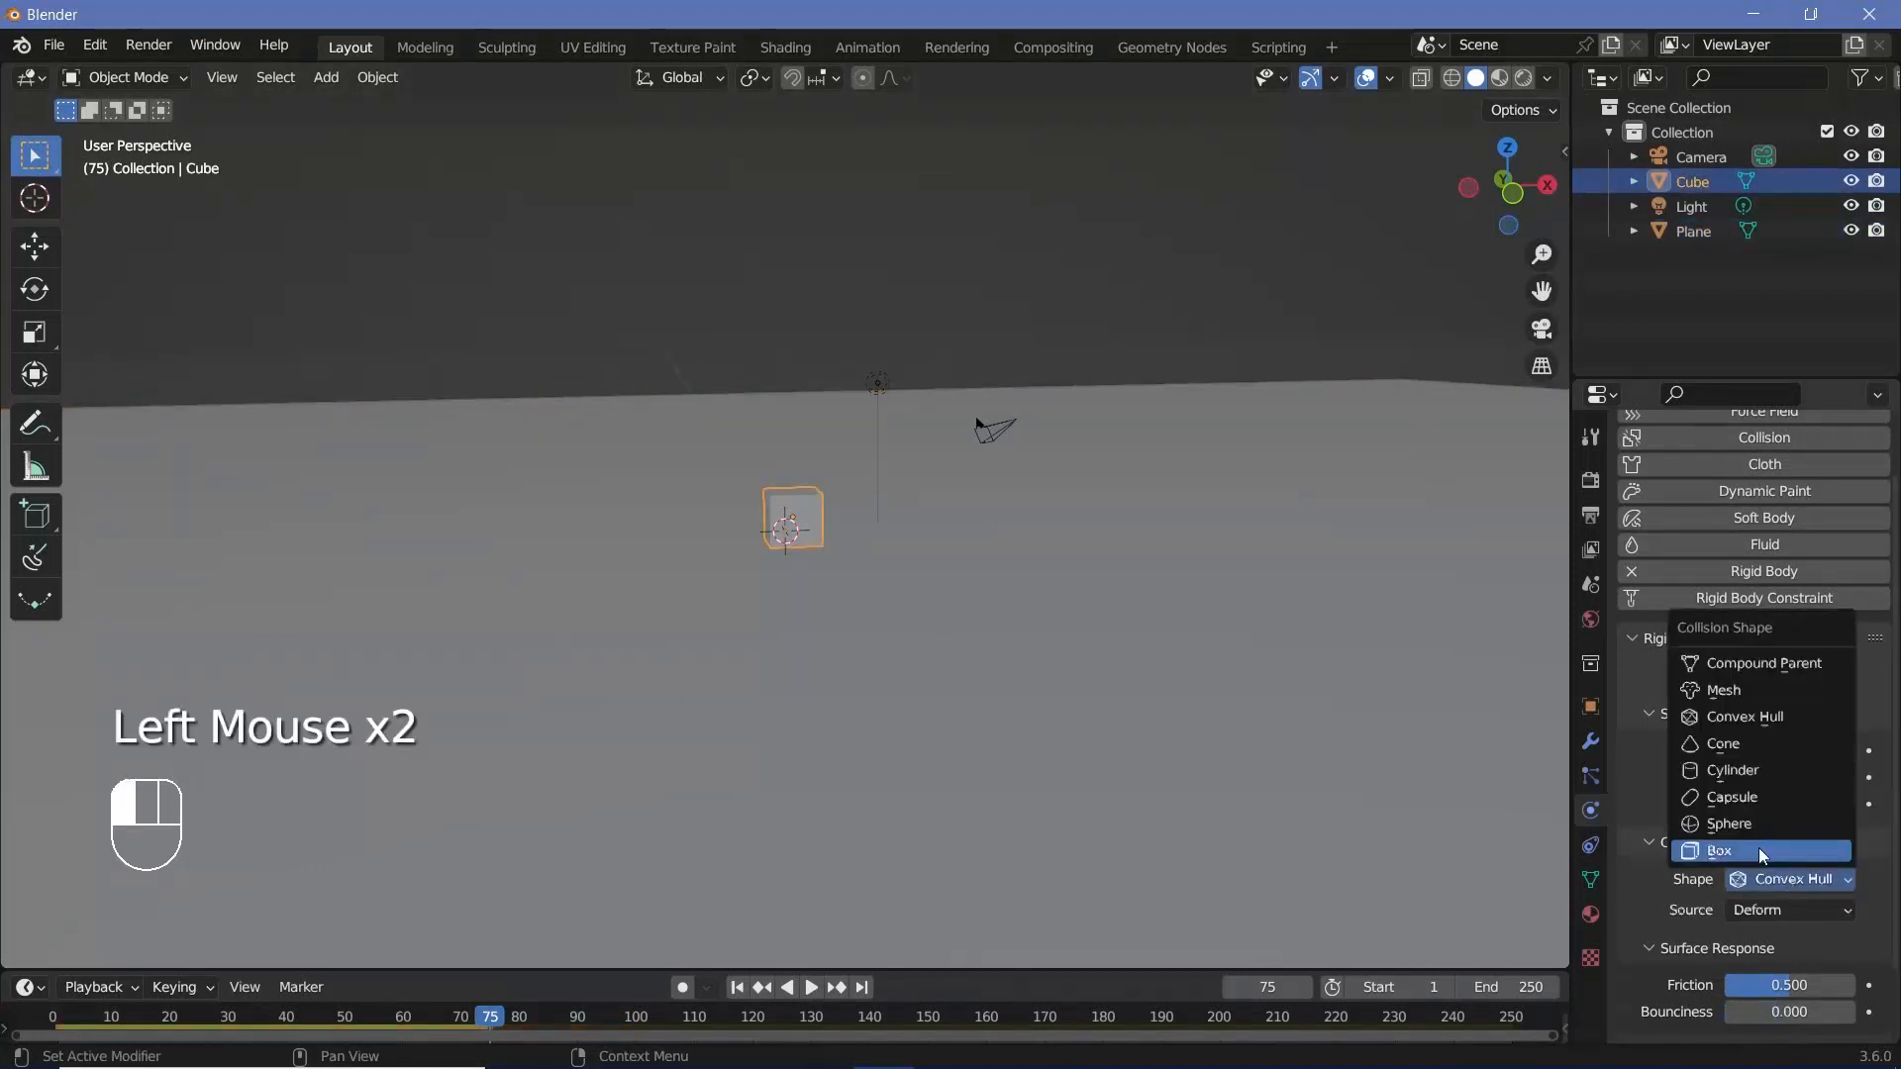
pyautogui.click(1758, 848)
pyautogui.click(1761, 978)
pyautogui.write('1')
pyautogui.press('Return')
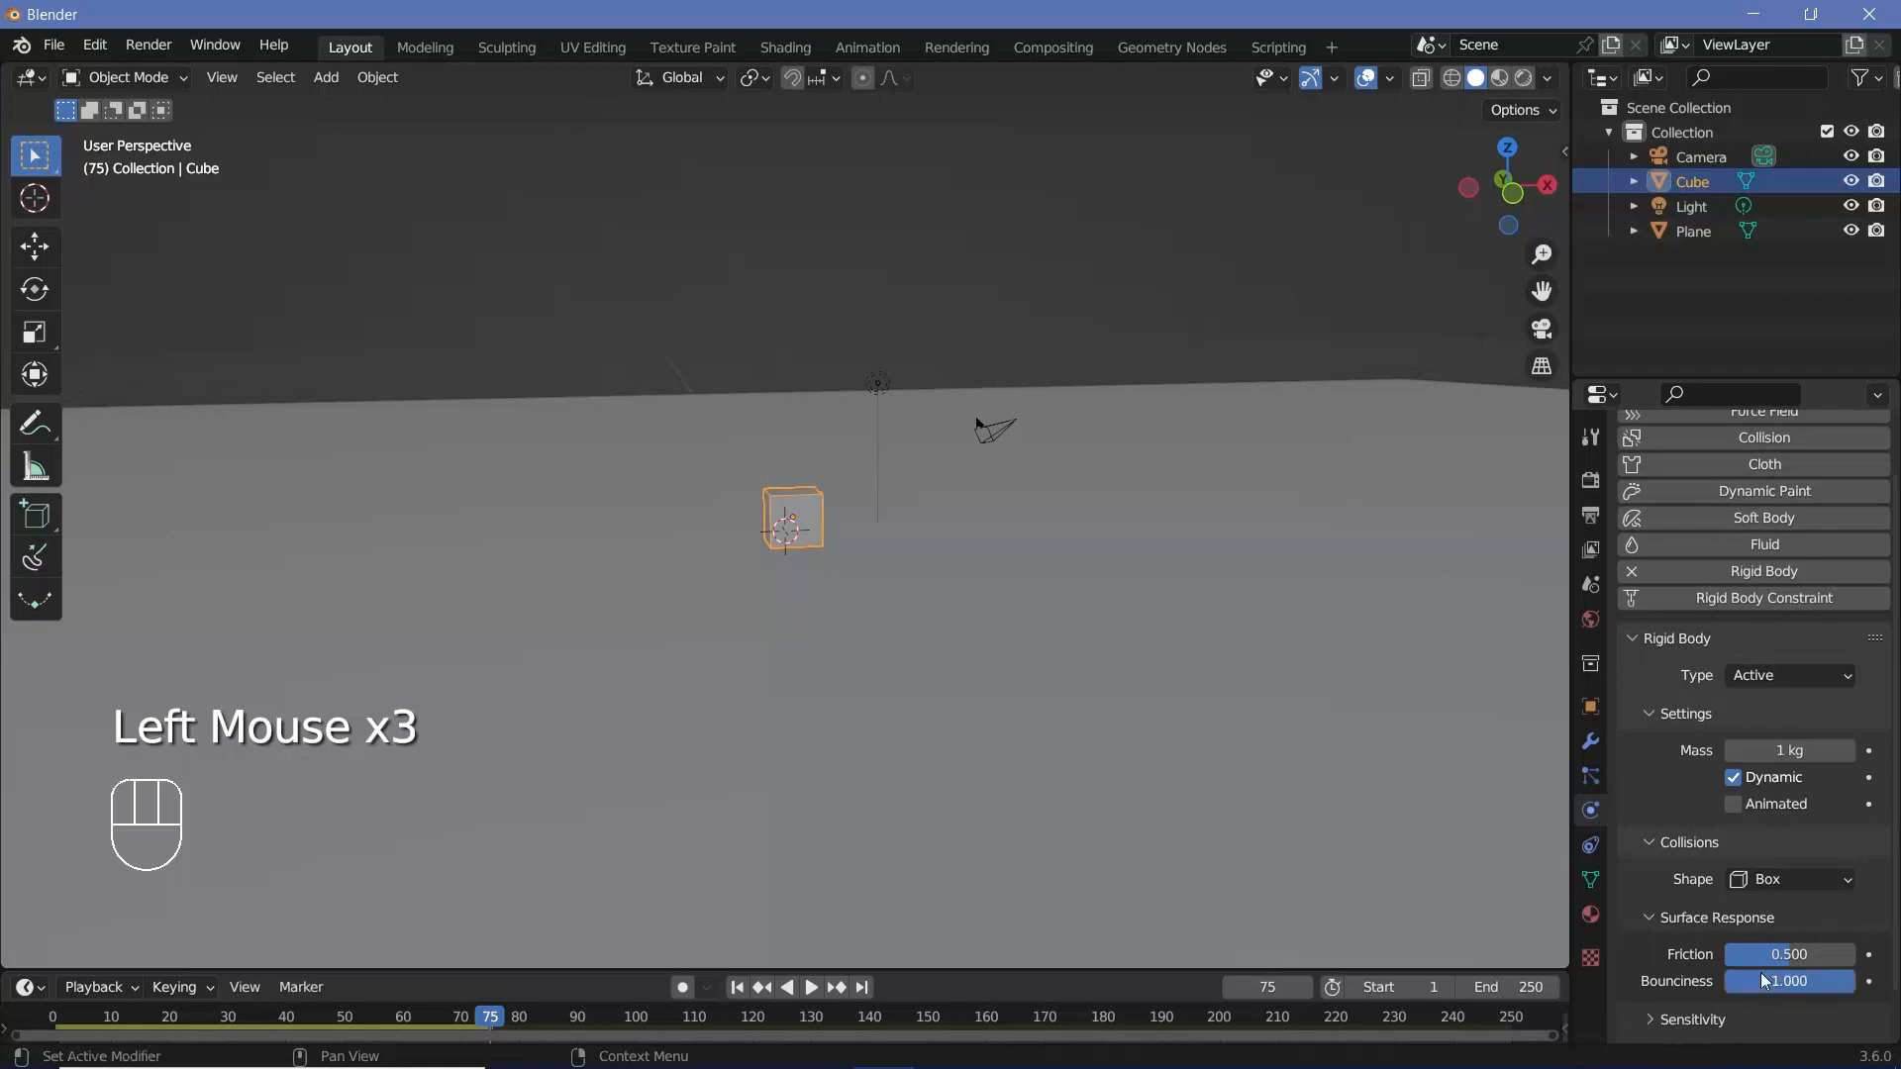
# Replay the bouncing simulation several times from the beginning, pausing at frame 22 of the cube's fall.
pyautogui.click(52, 1015)
pyautogui.press('space')
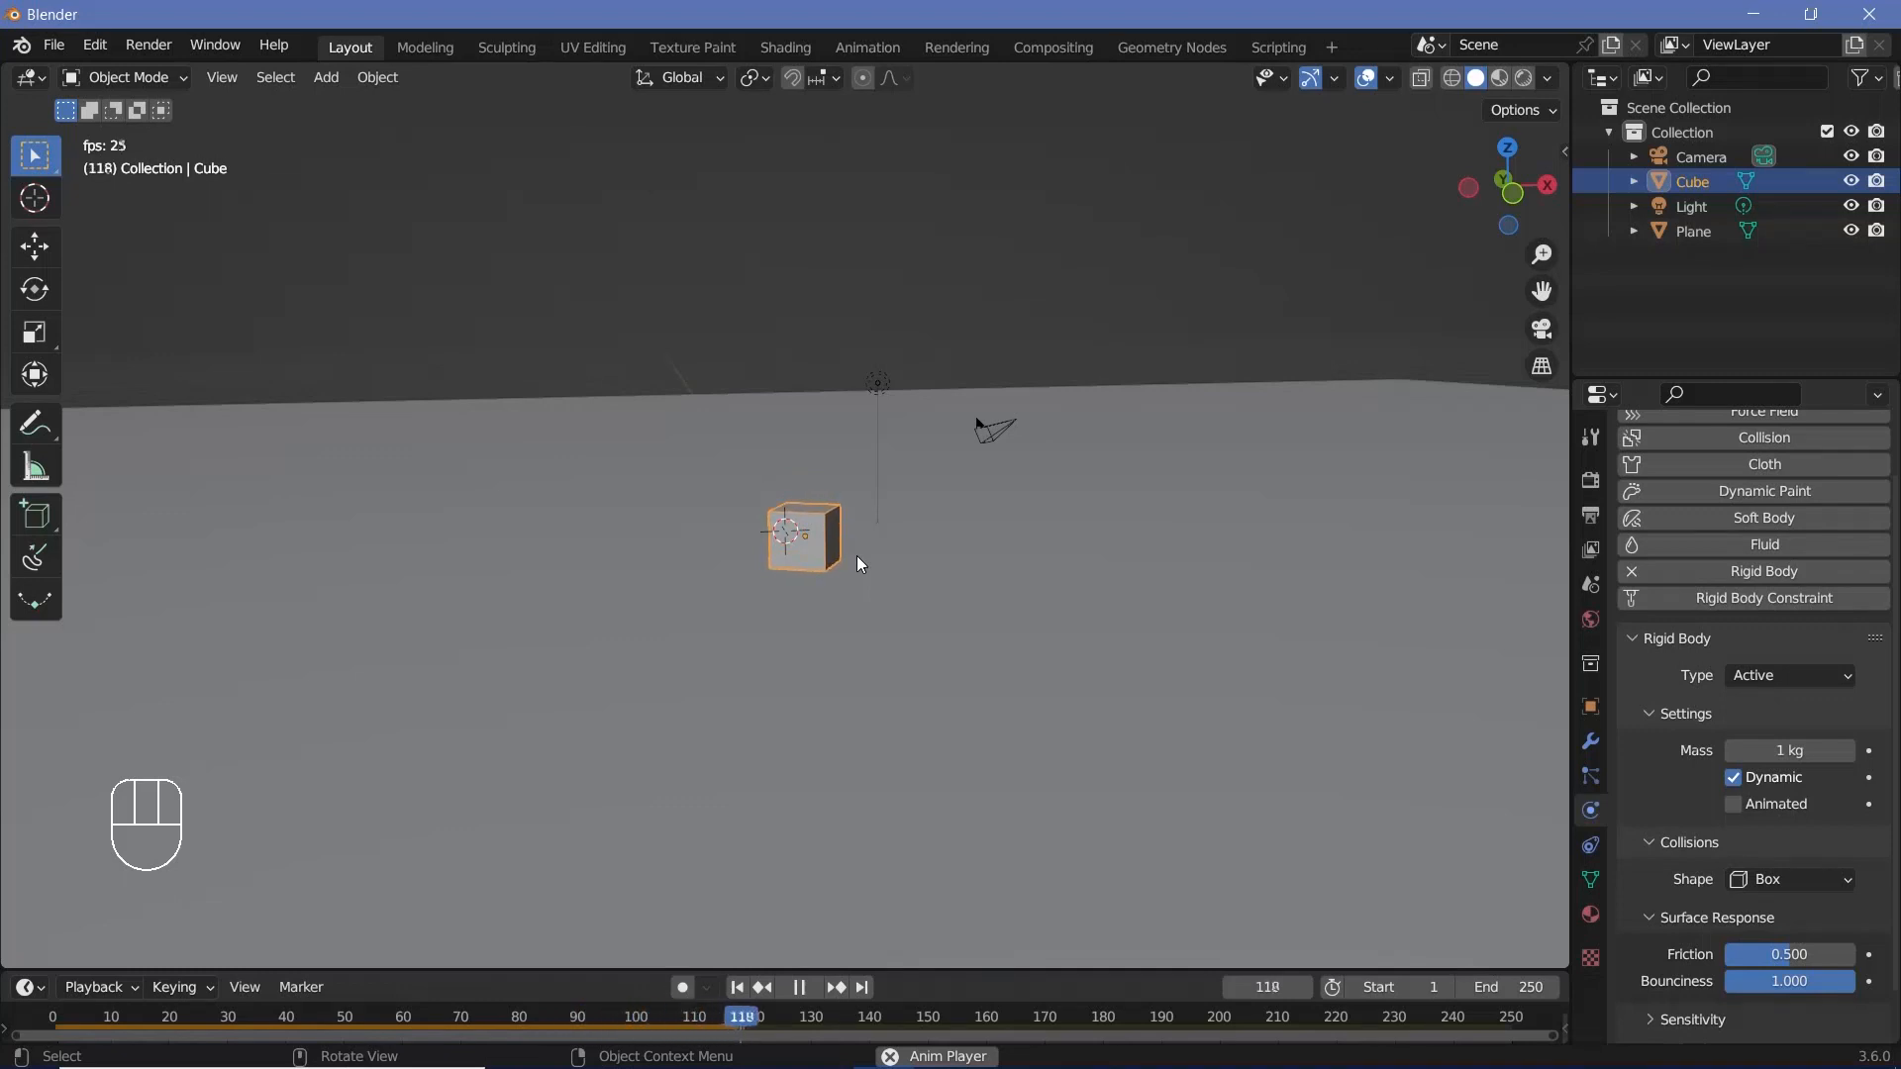
pyautogui.press('space')
pyautogui.moveTo(777, 1021); pyautogui.dragTo(113, 1017)
pyautogui.press('space')
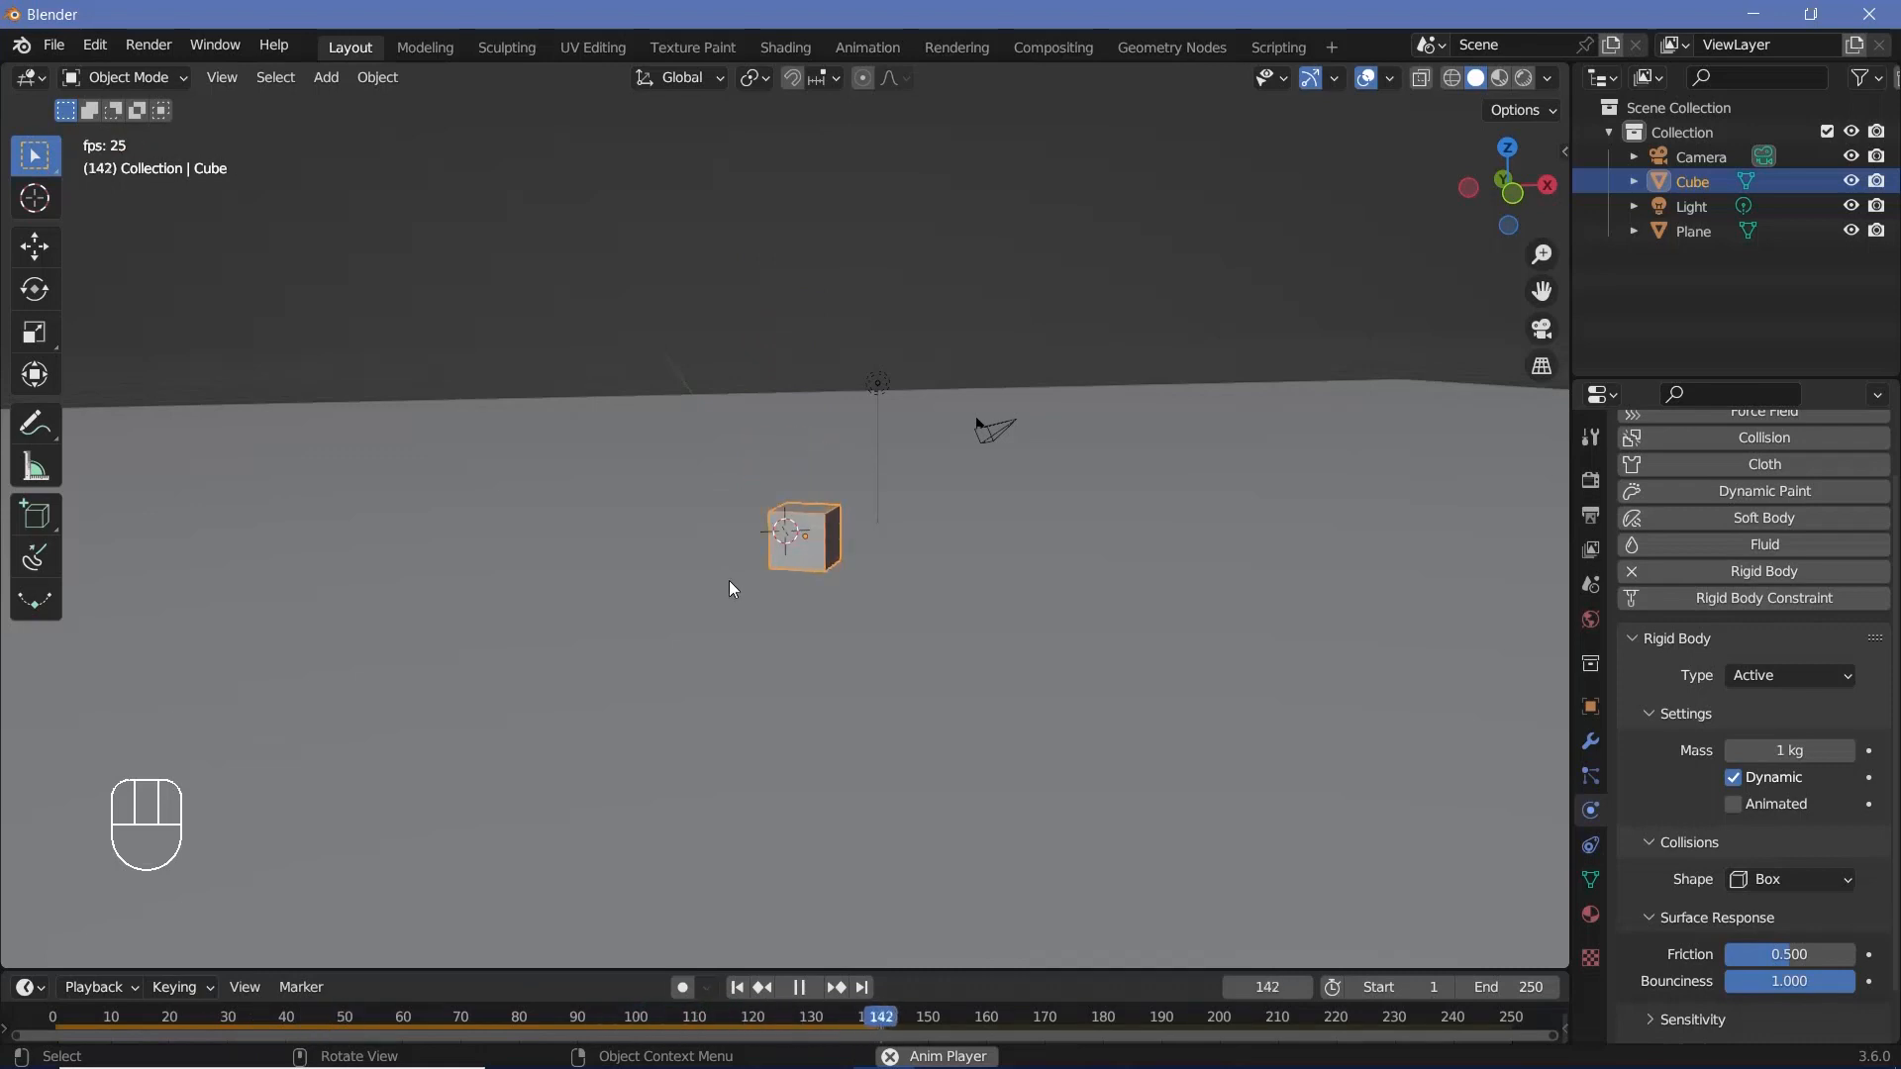
pyautogui.press('space')
pyautogui.moveTo(952, 1016); pyautogui.dragTo(26, 919)
pyautogui.press('space')
pyautogui.press('space')
pyautogui.press('space')
pyautogui.press('space')
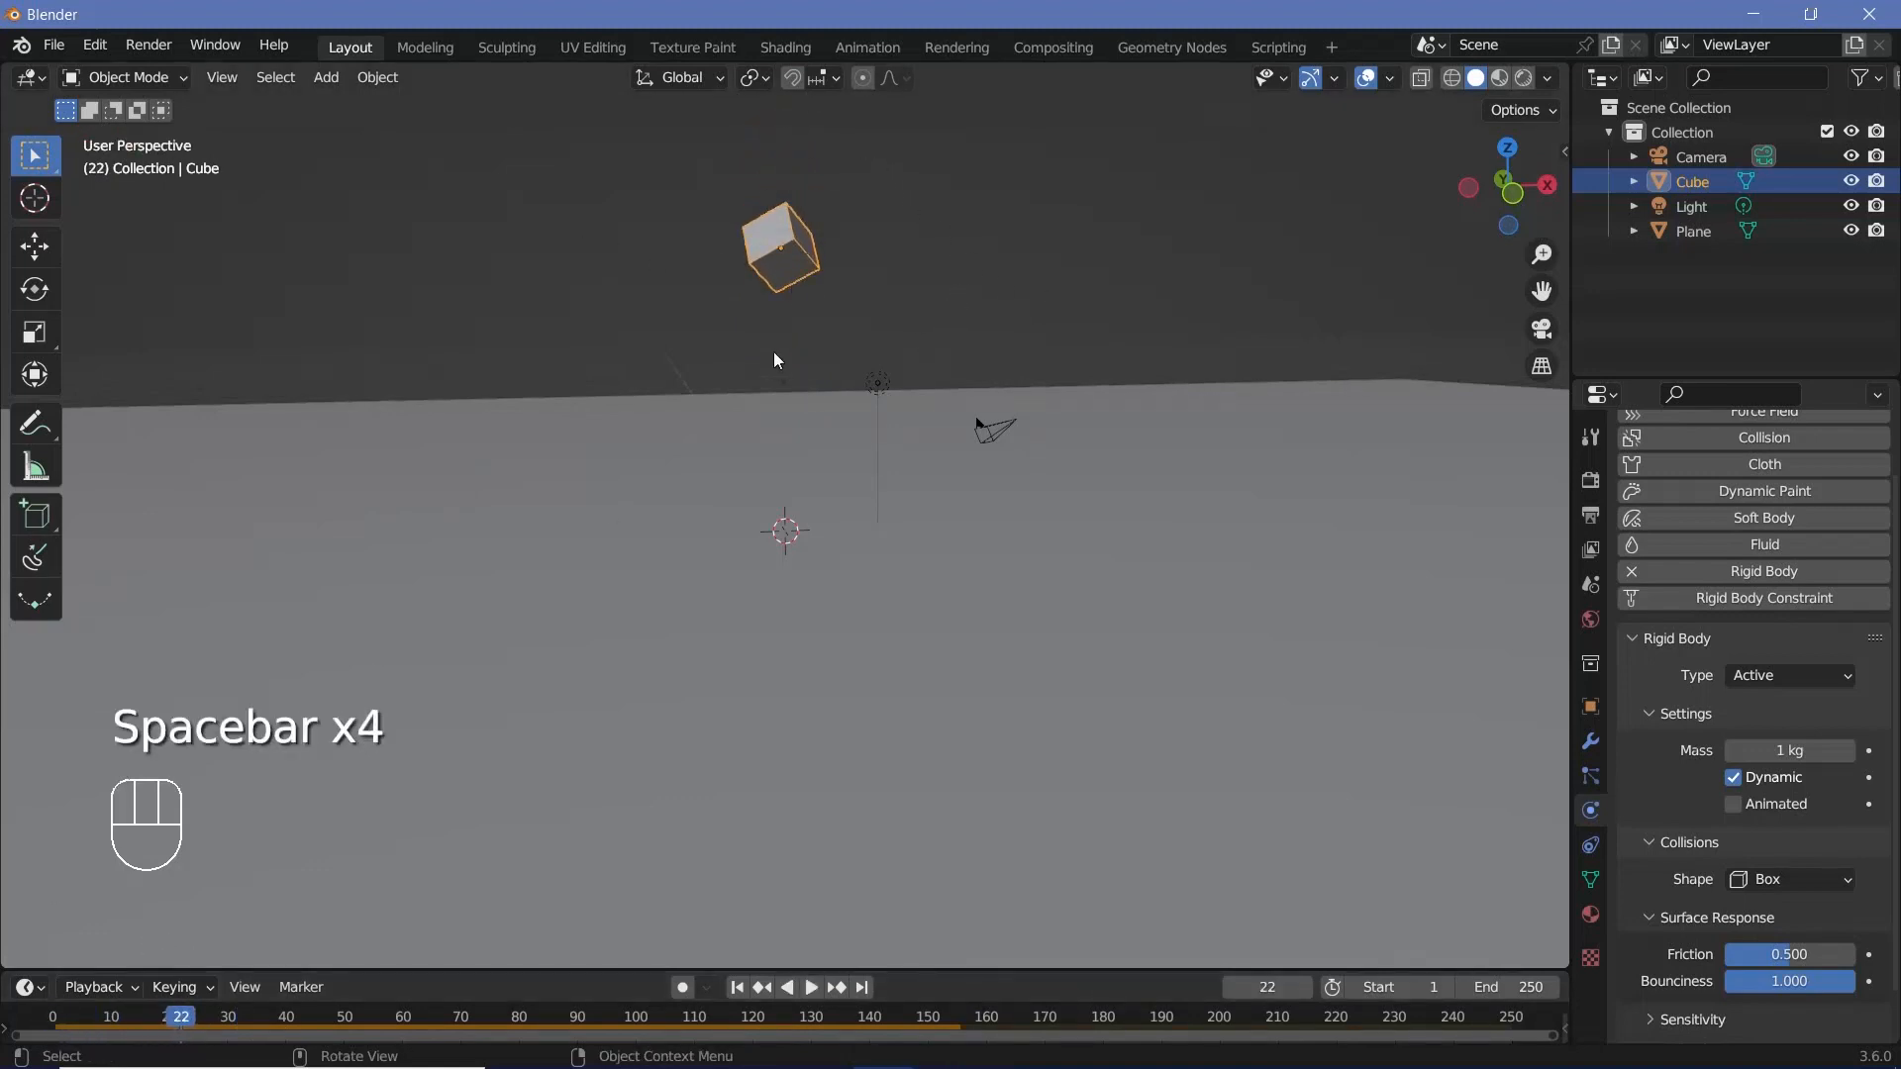
# Set the animation's start frame to 20 and preview playback, returning to frame 20.
pyautogui.click(178, 1019)
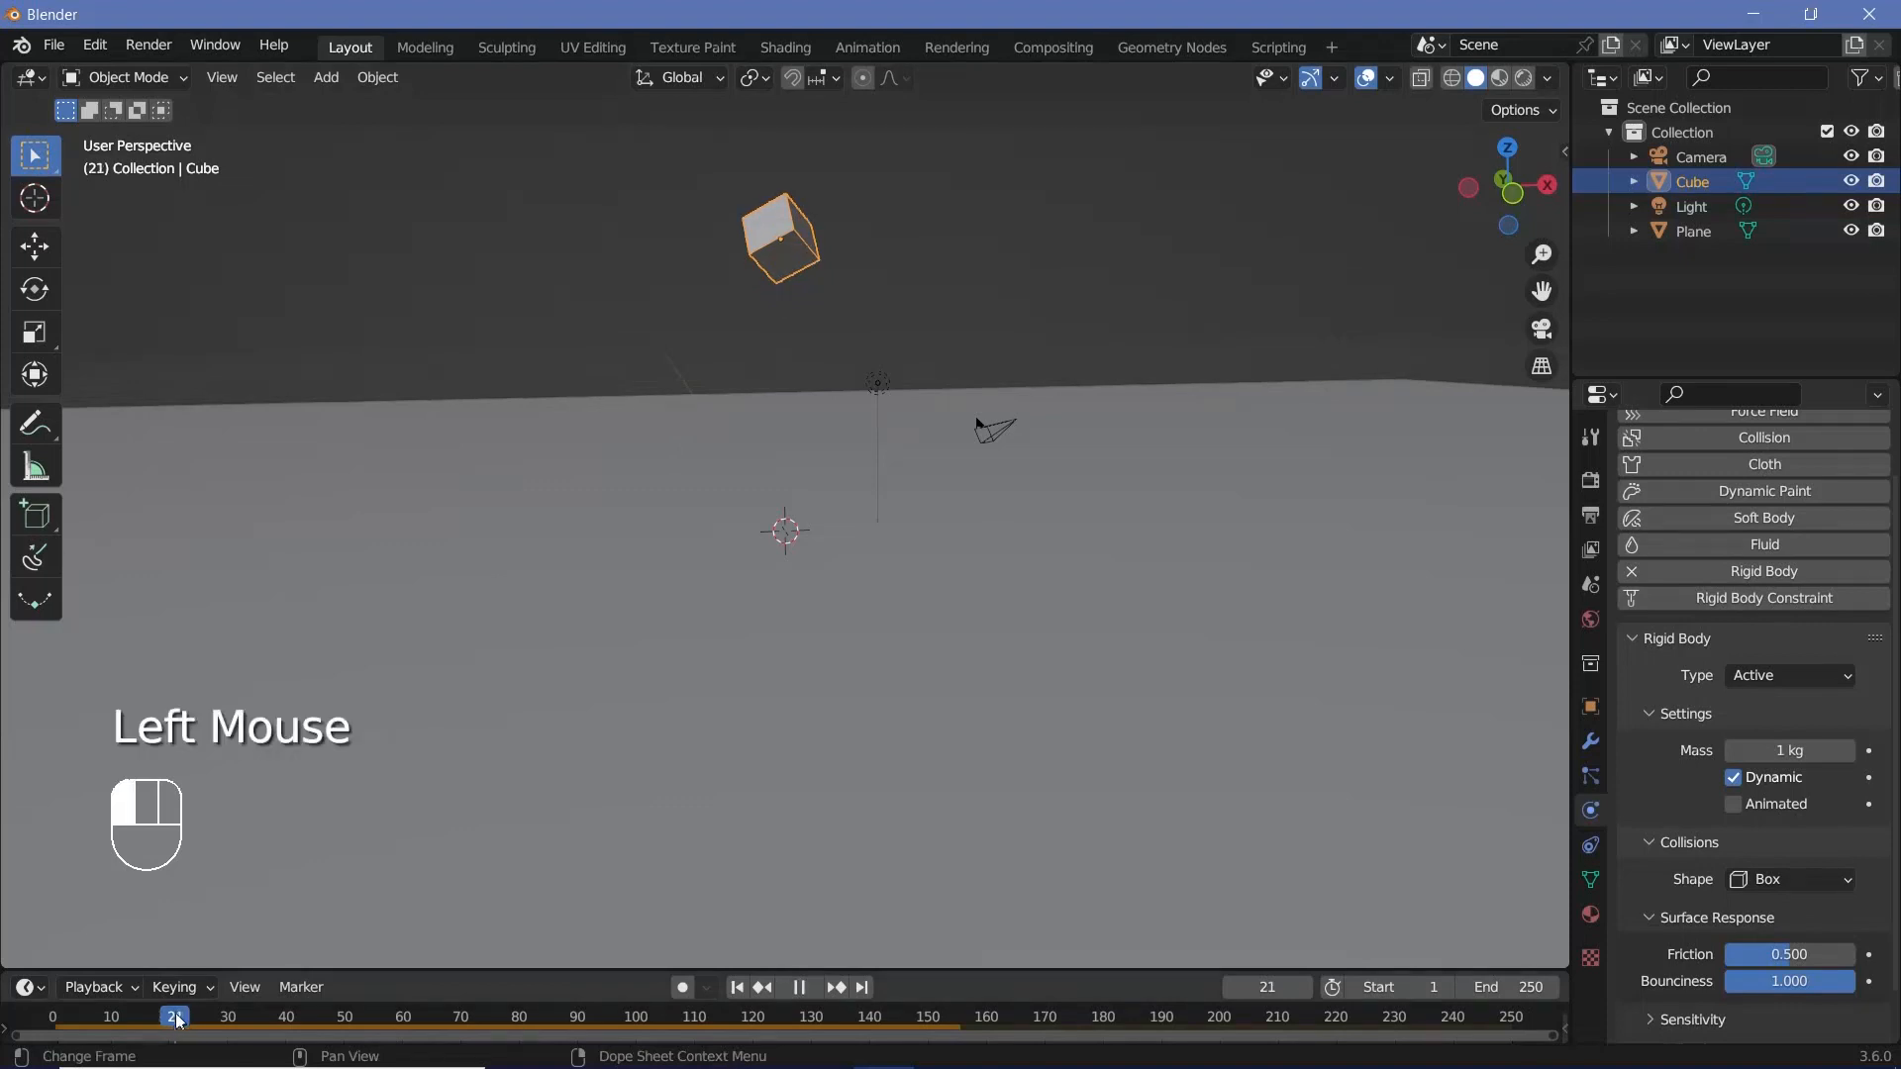
pyautogui.press('Left')
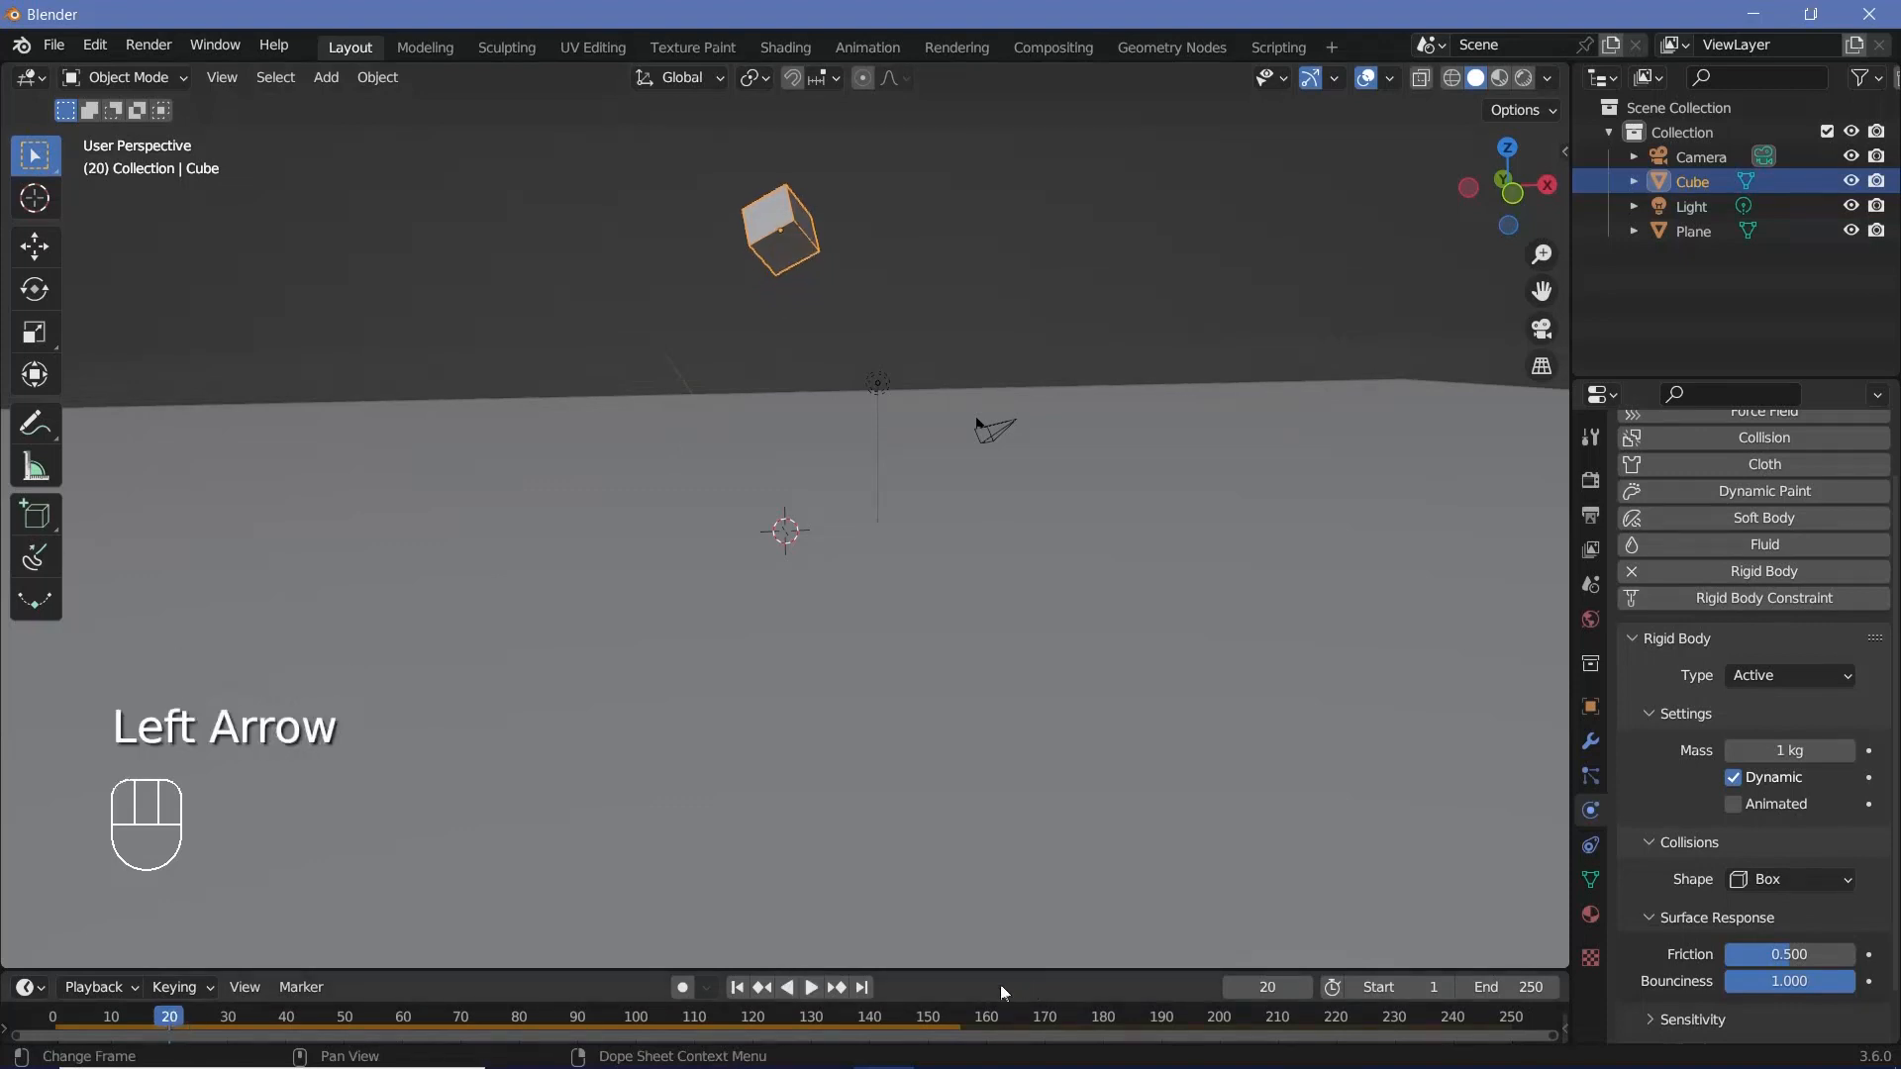
pyautogui.click(1397, 987)
pyautogui.write('20')
pyautogui.press('Return')
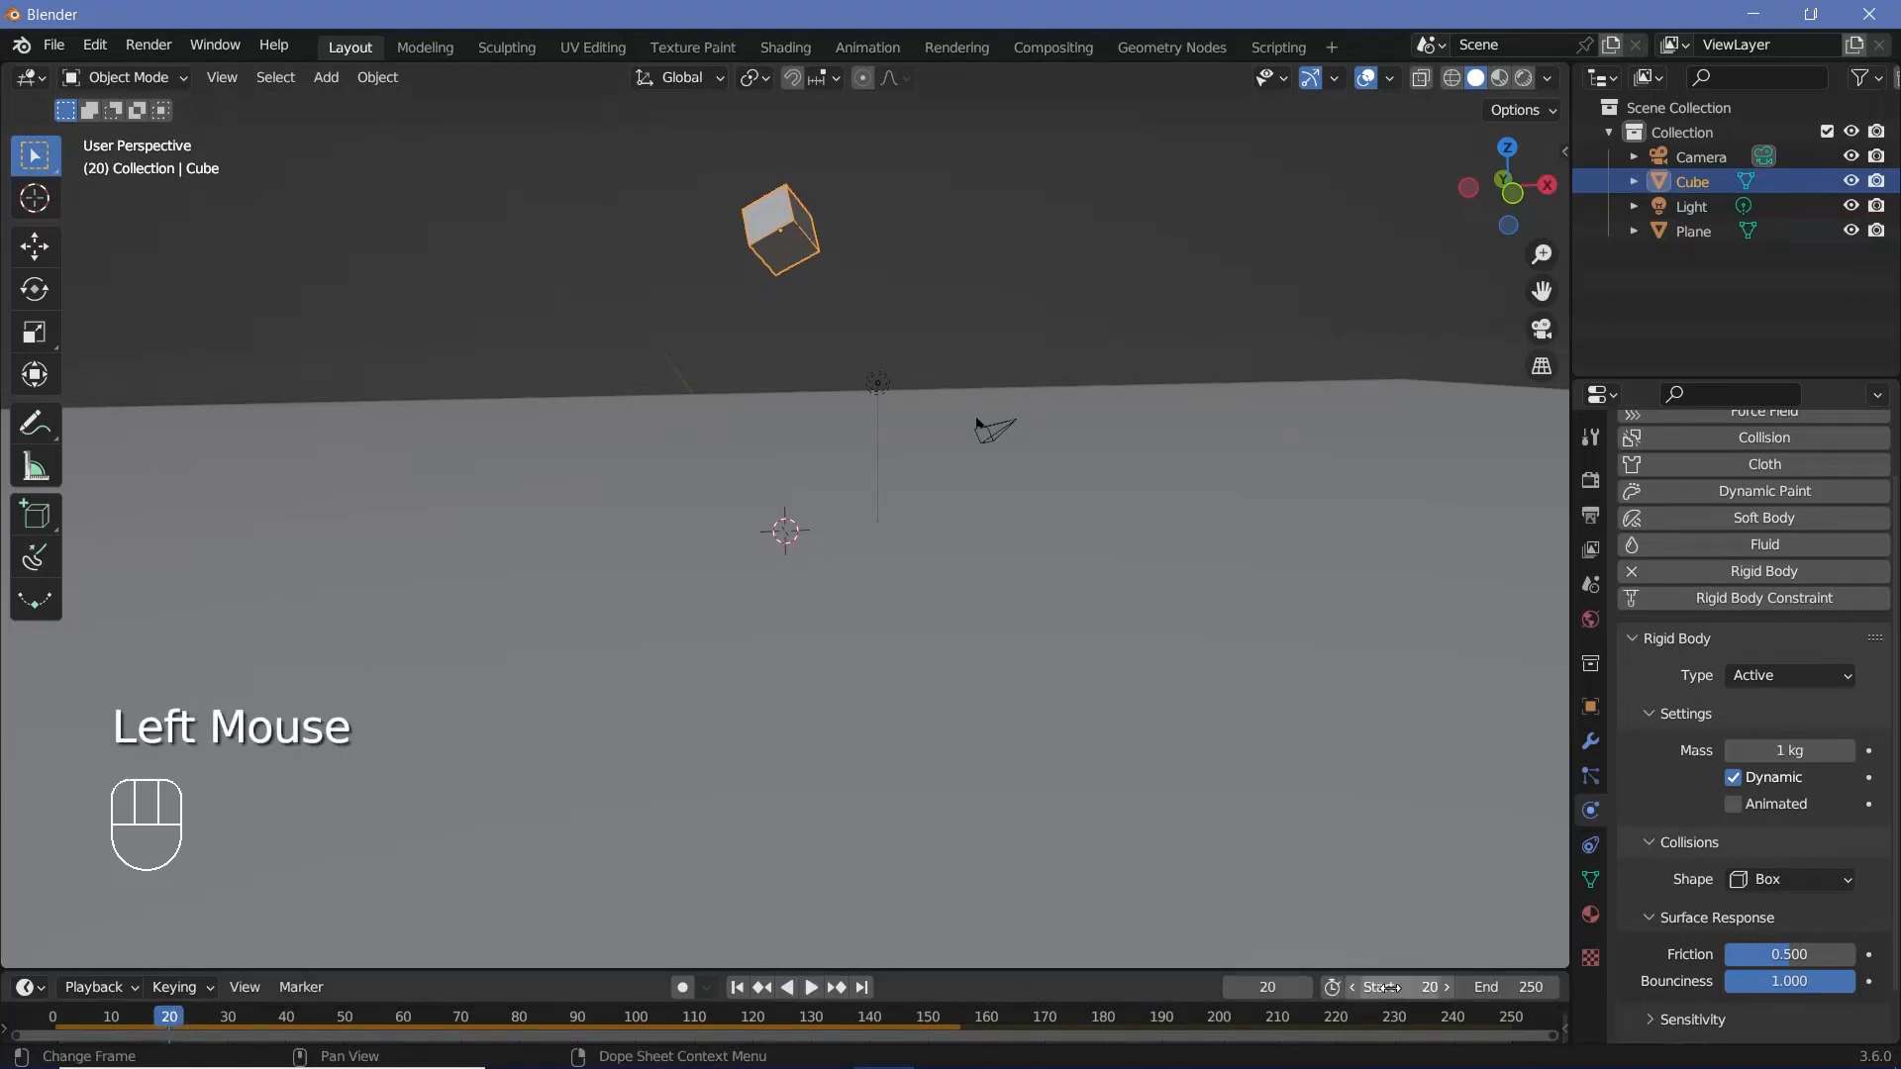
pyautogui.press('space')
pyautogui.press('space')
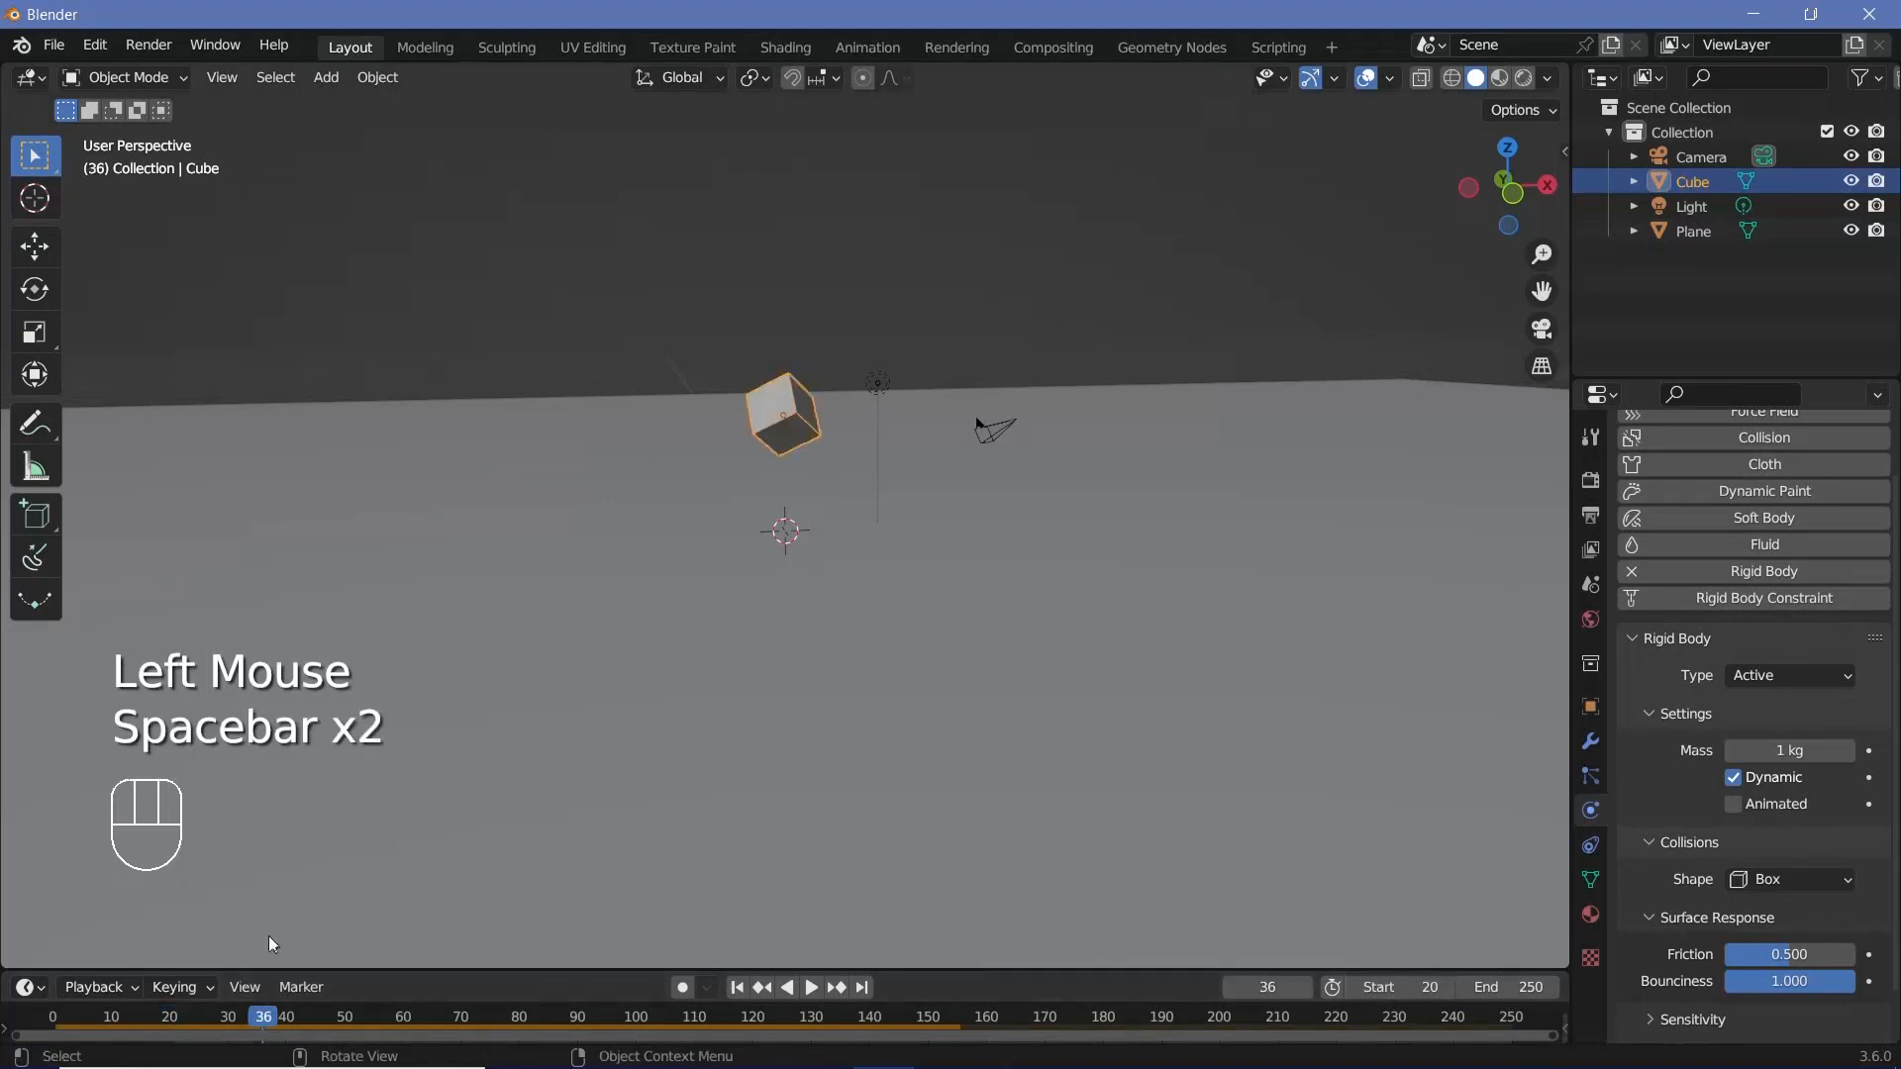
pyautogui.moveTo(261, 1017); pyautogui.dragTo(170, 1017)
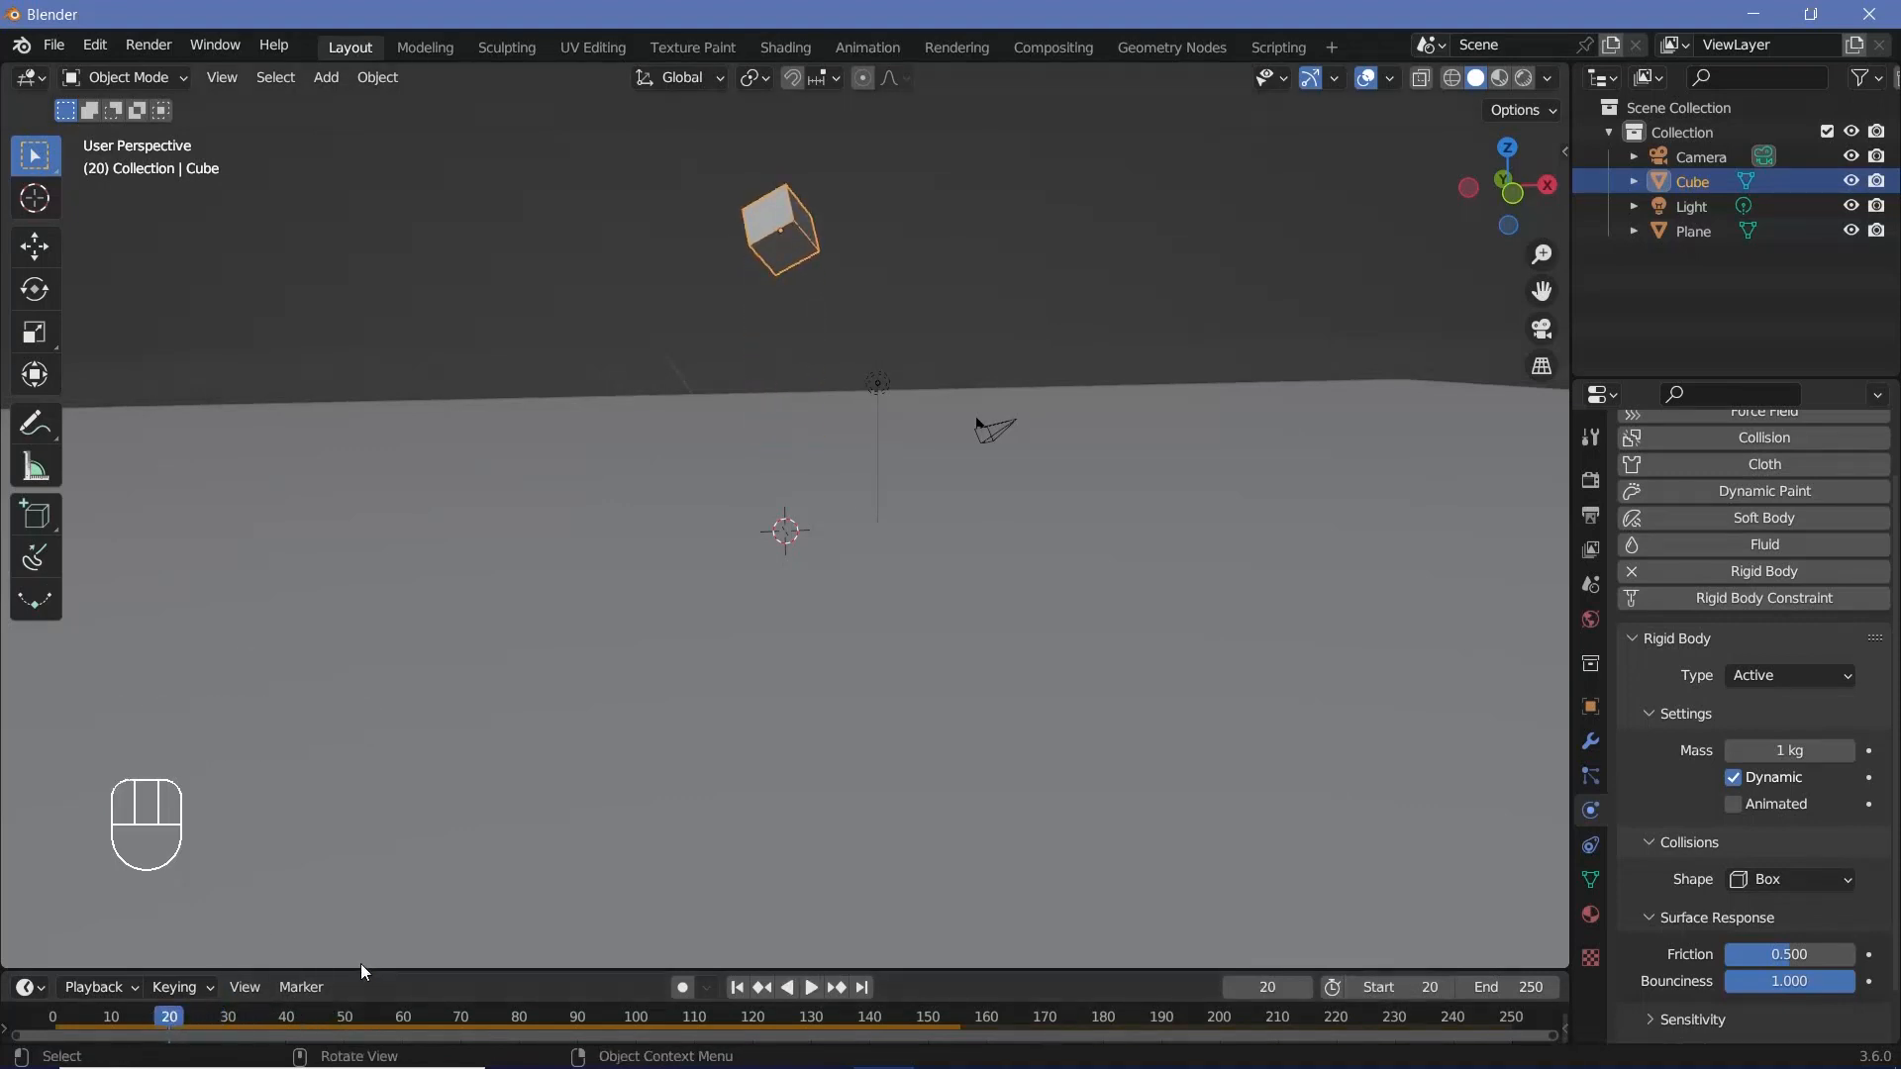
# Make the timeline area taller and set the animation's start frame to 1, checking playback briefly.
pyautogui.moveTo(361, 967); pyautogui.dragTo(367, 923)
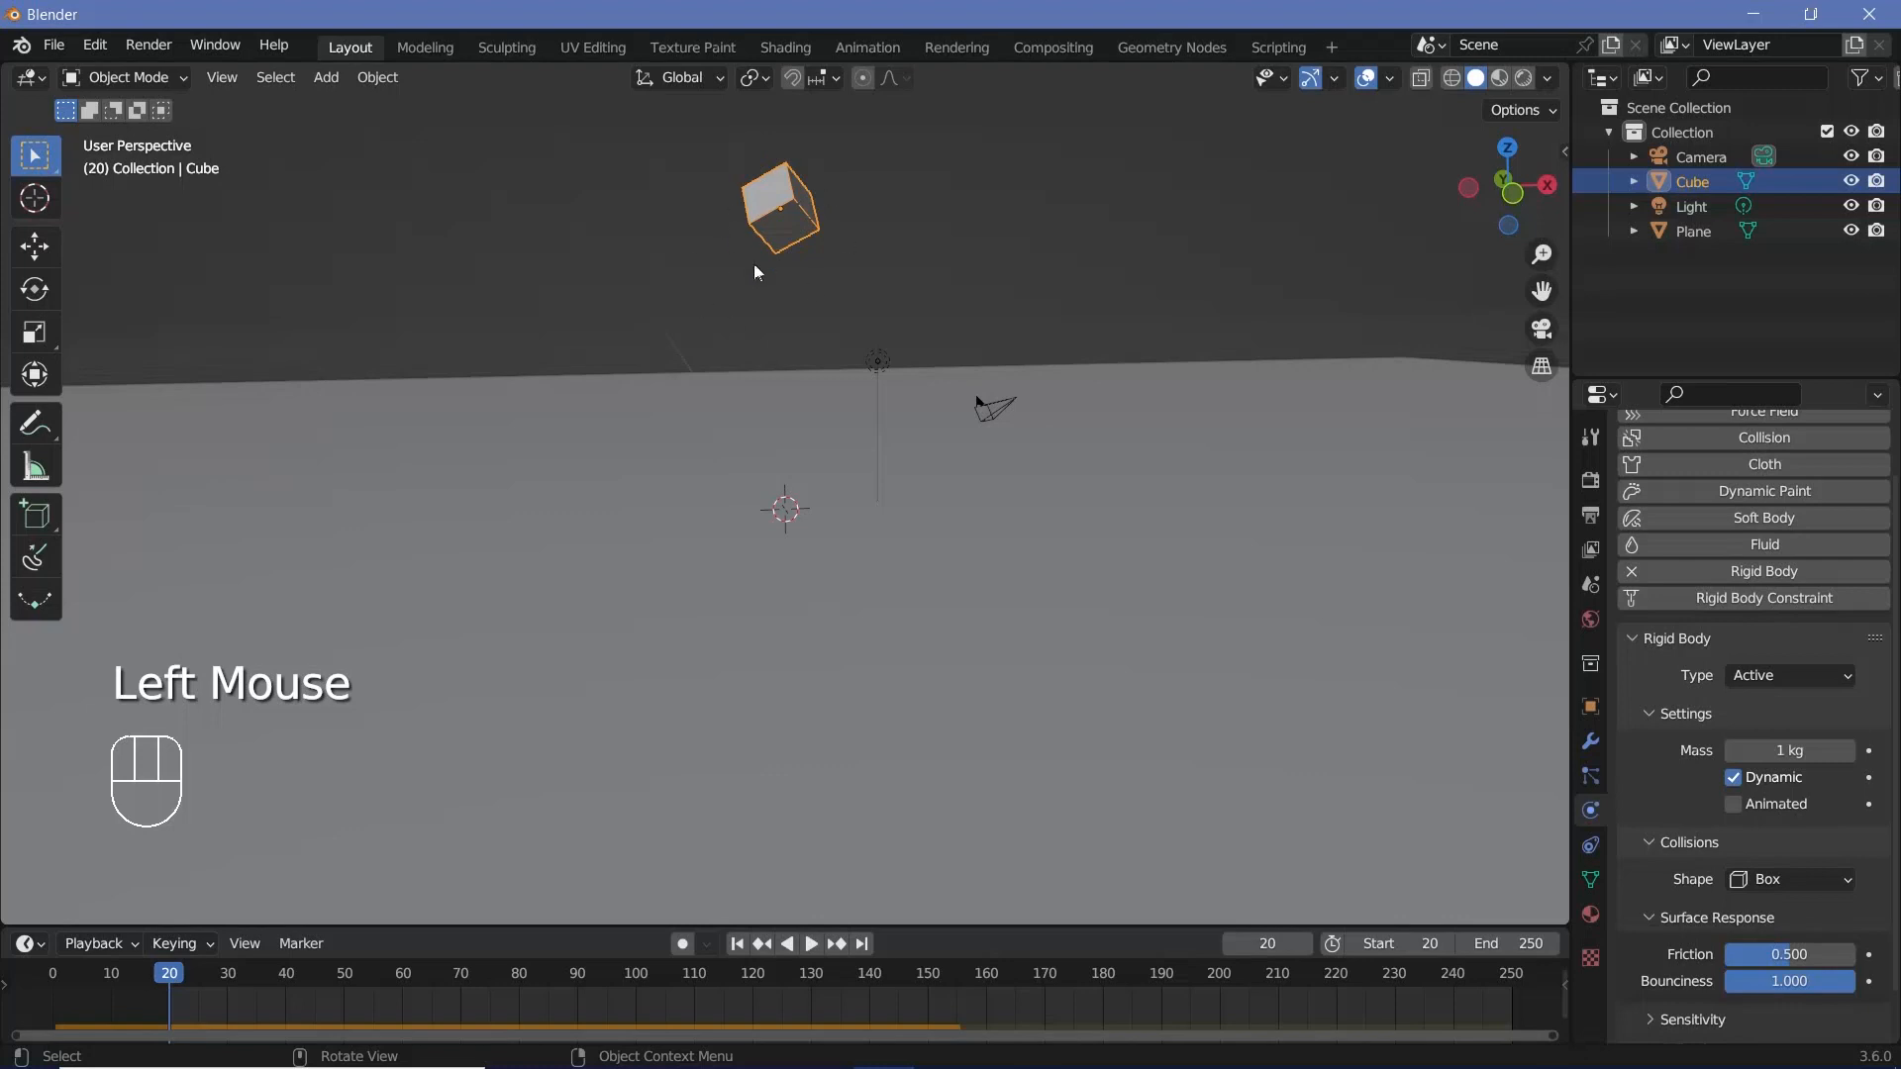
pyautogui.click(1398, 943)
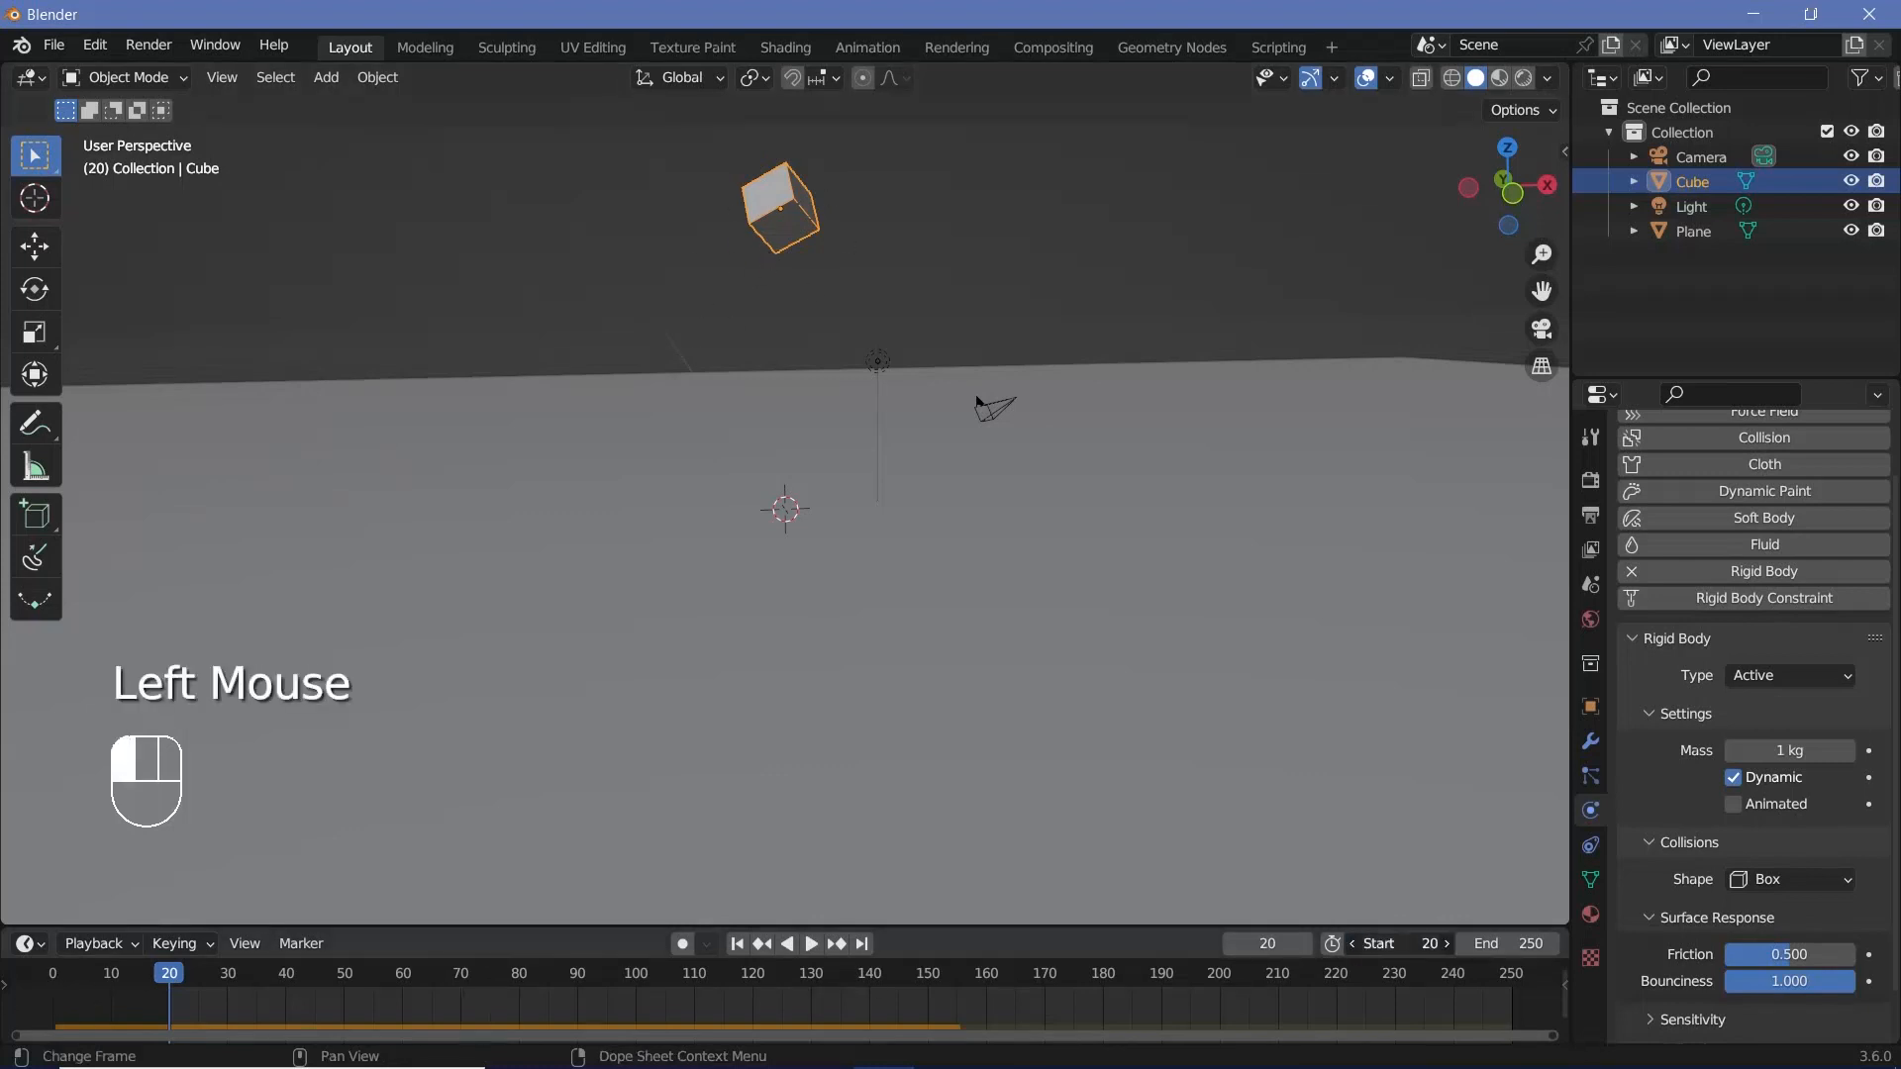
pyautogui.write('1')
pyautogui.press('space')
pyautogui.press('space')
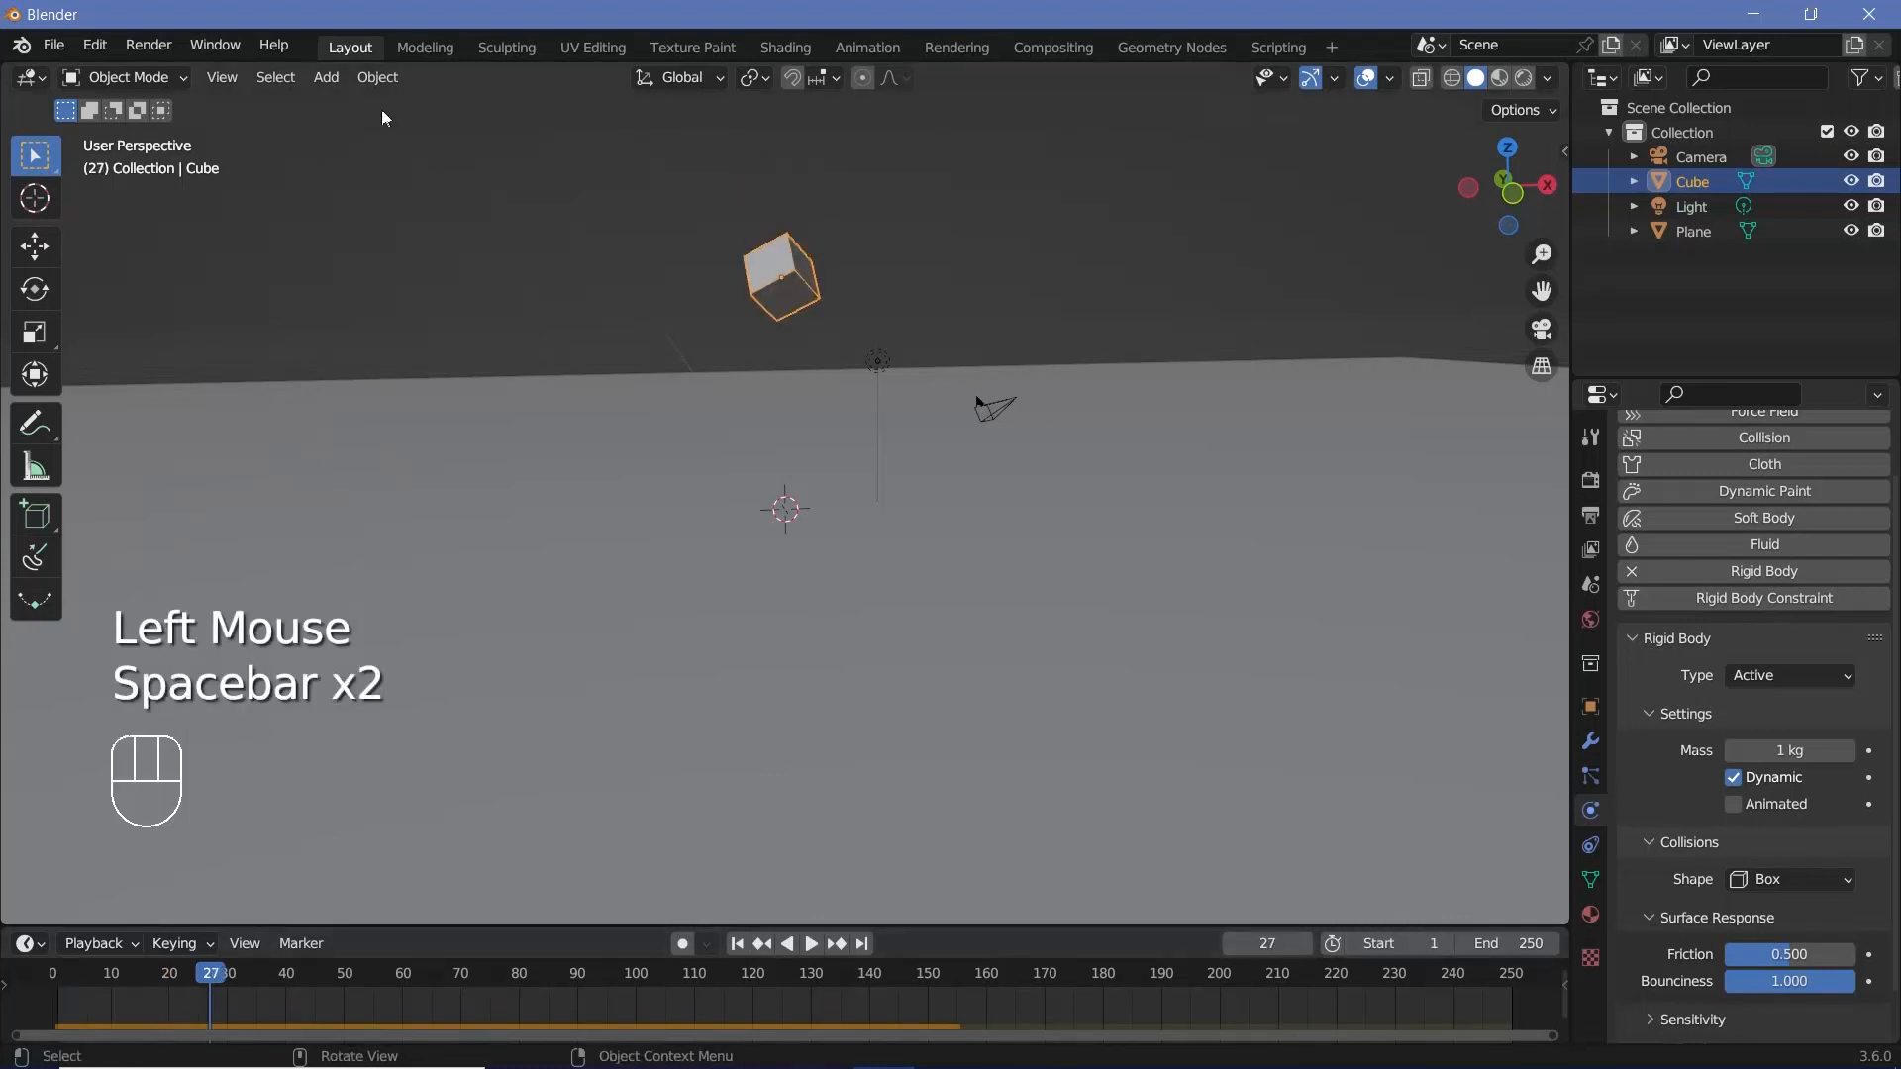
# Bake the cube's rigid body simulation to keyframes from frame 1 to 200 with a frame step of 1.
pyautogui.click(376, 76)
pyautogui.moveTo(513, 734)
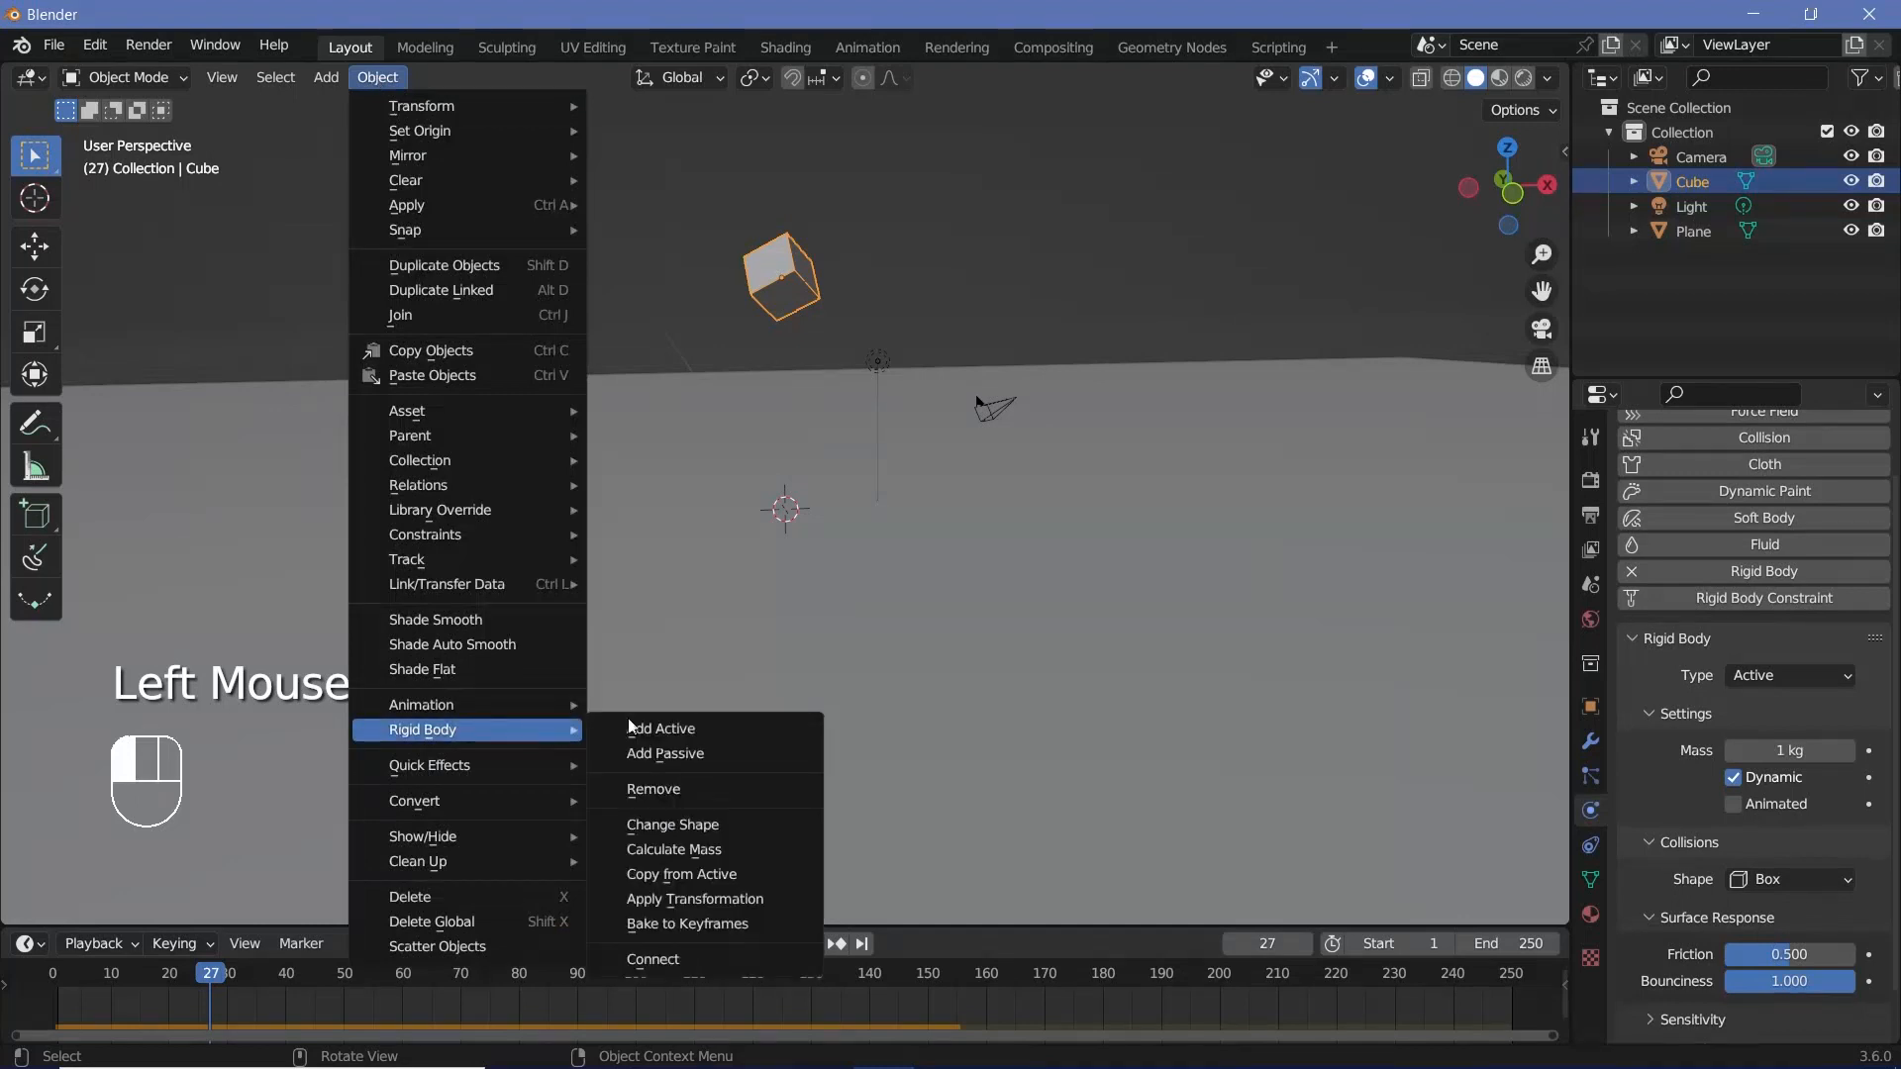
pyautogui.click(695, 921)
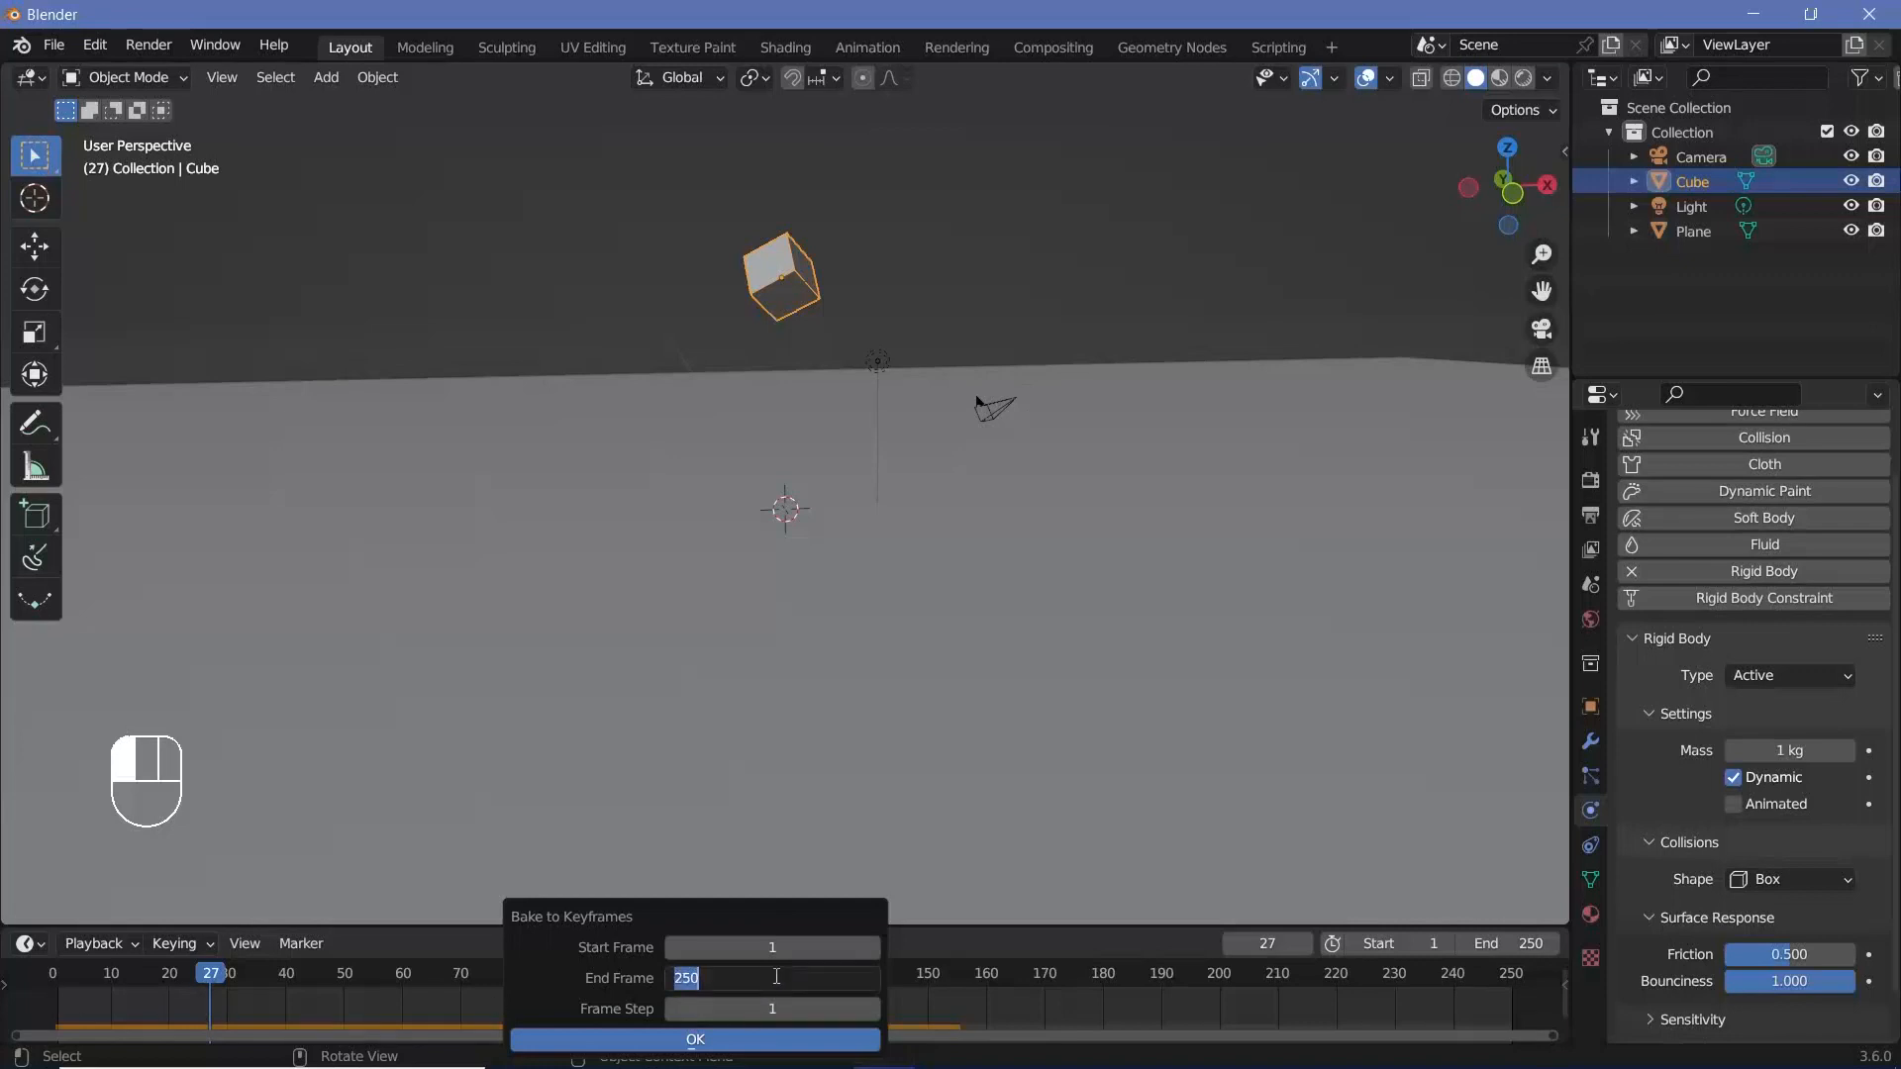
pyautogui.write('+1')
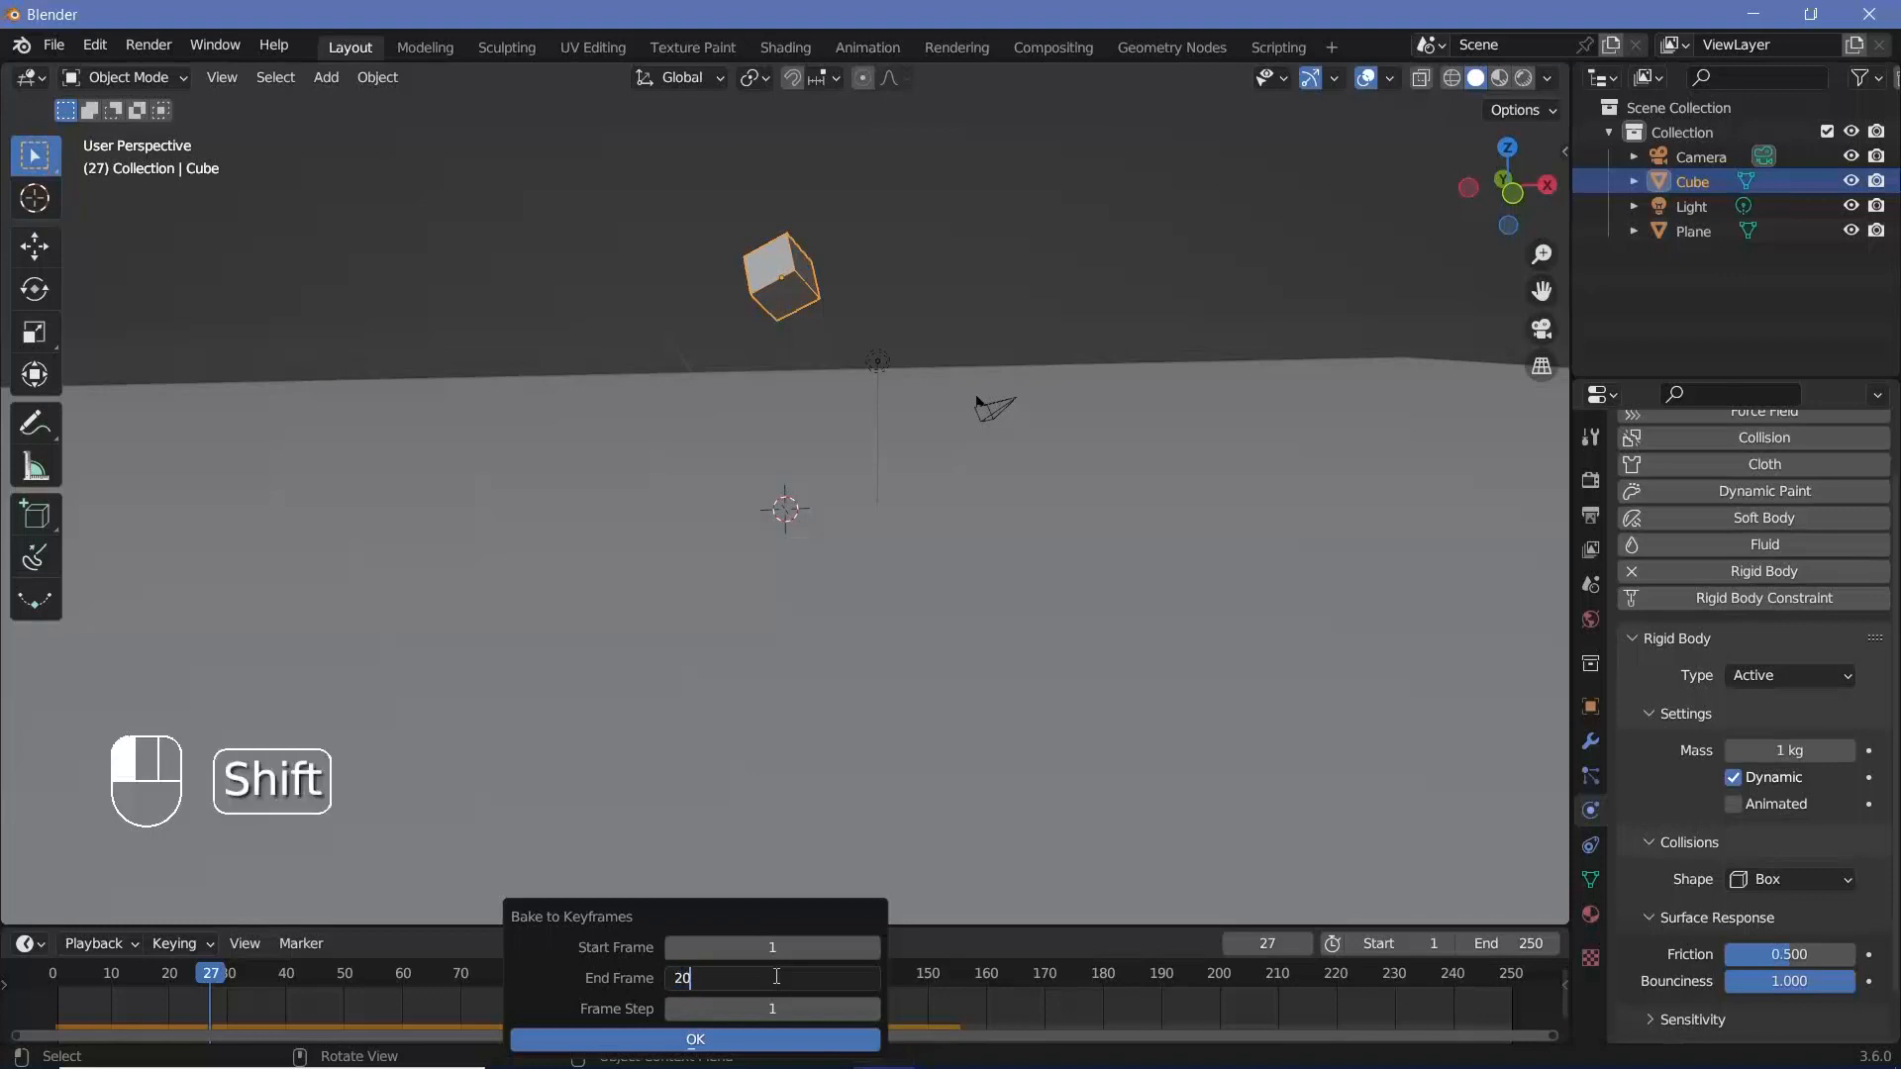
pyautogui.press('Return')
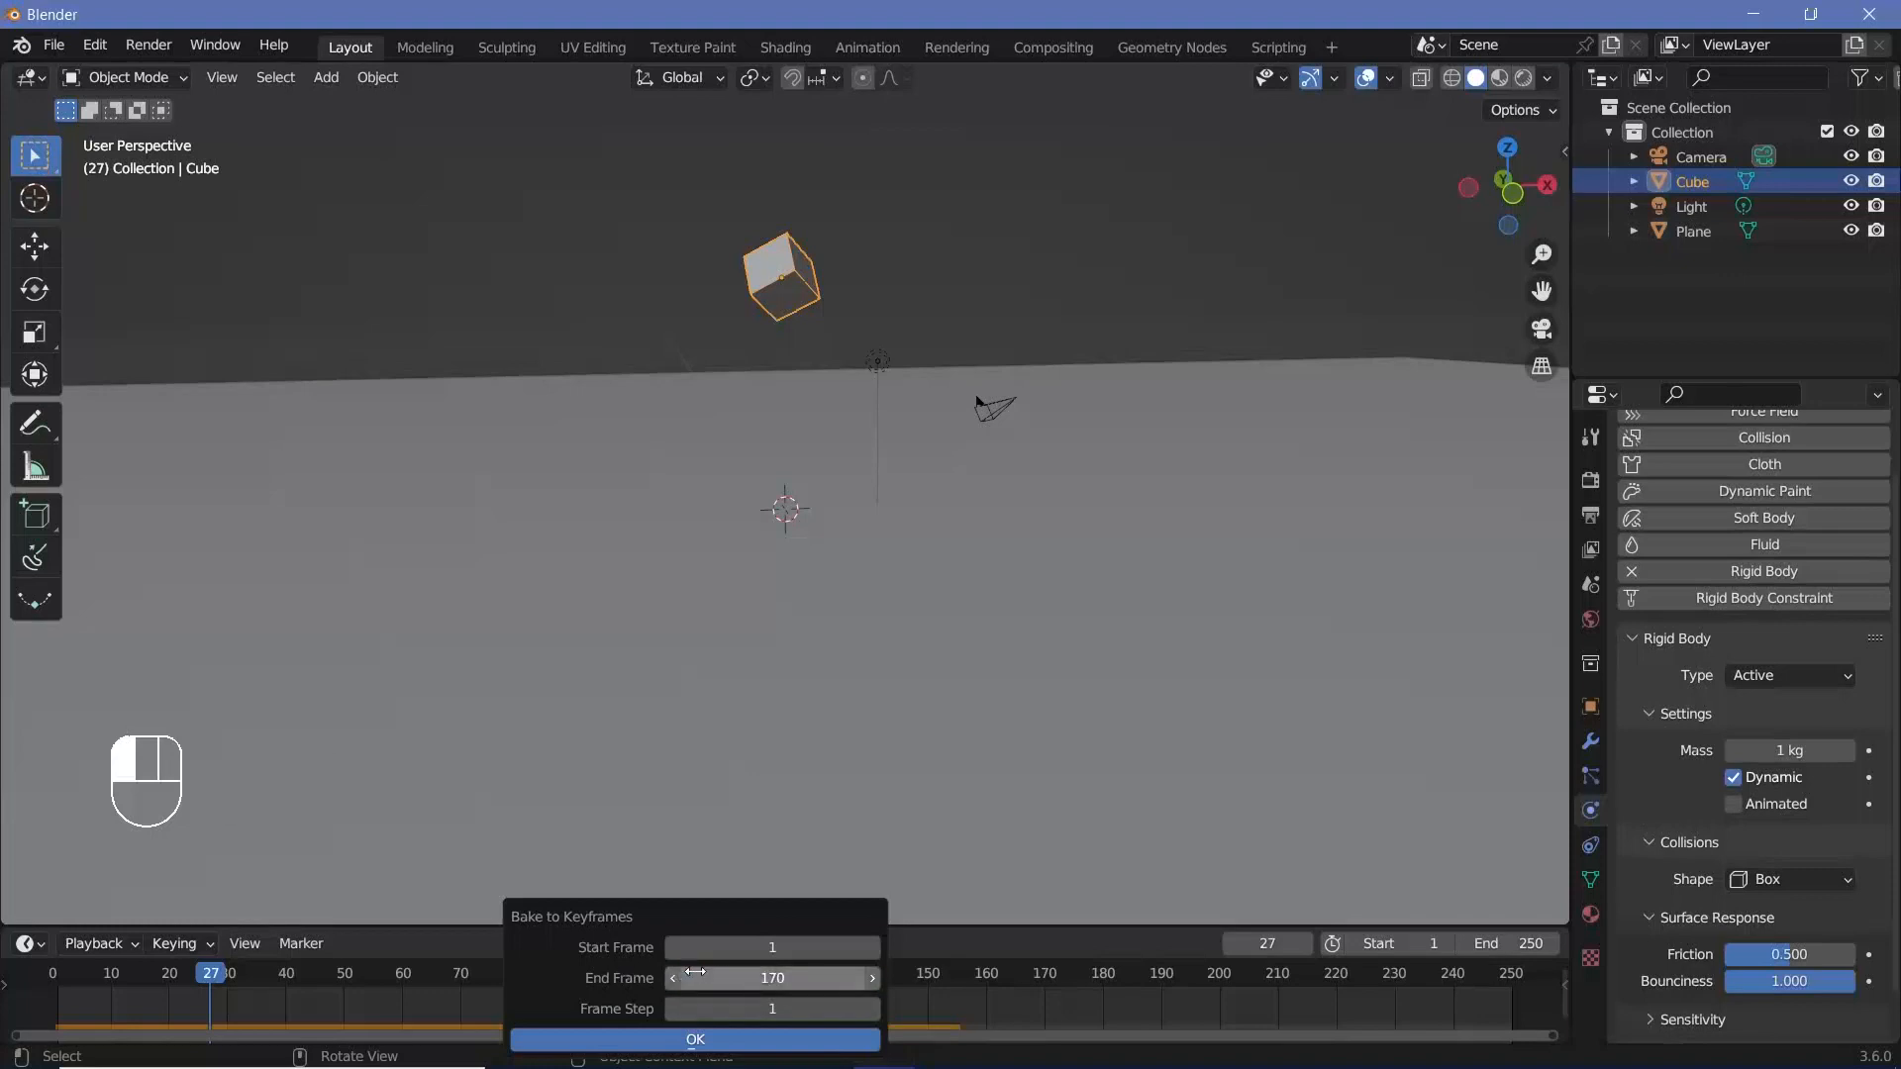
pyautogui.click(756, 980)
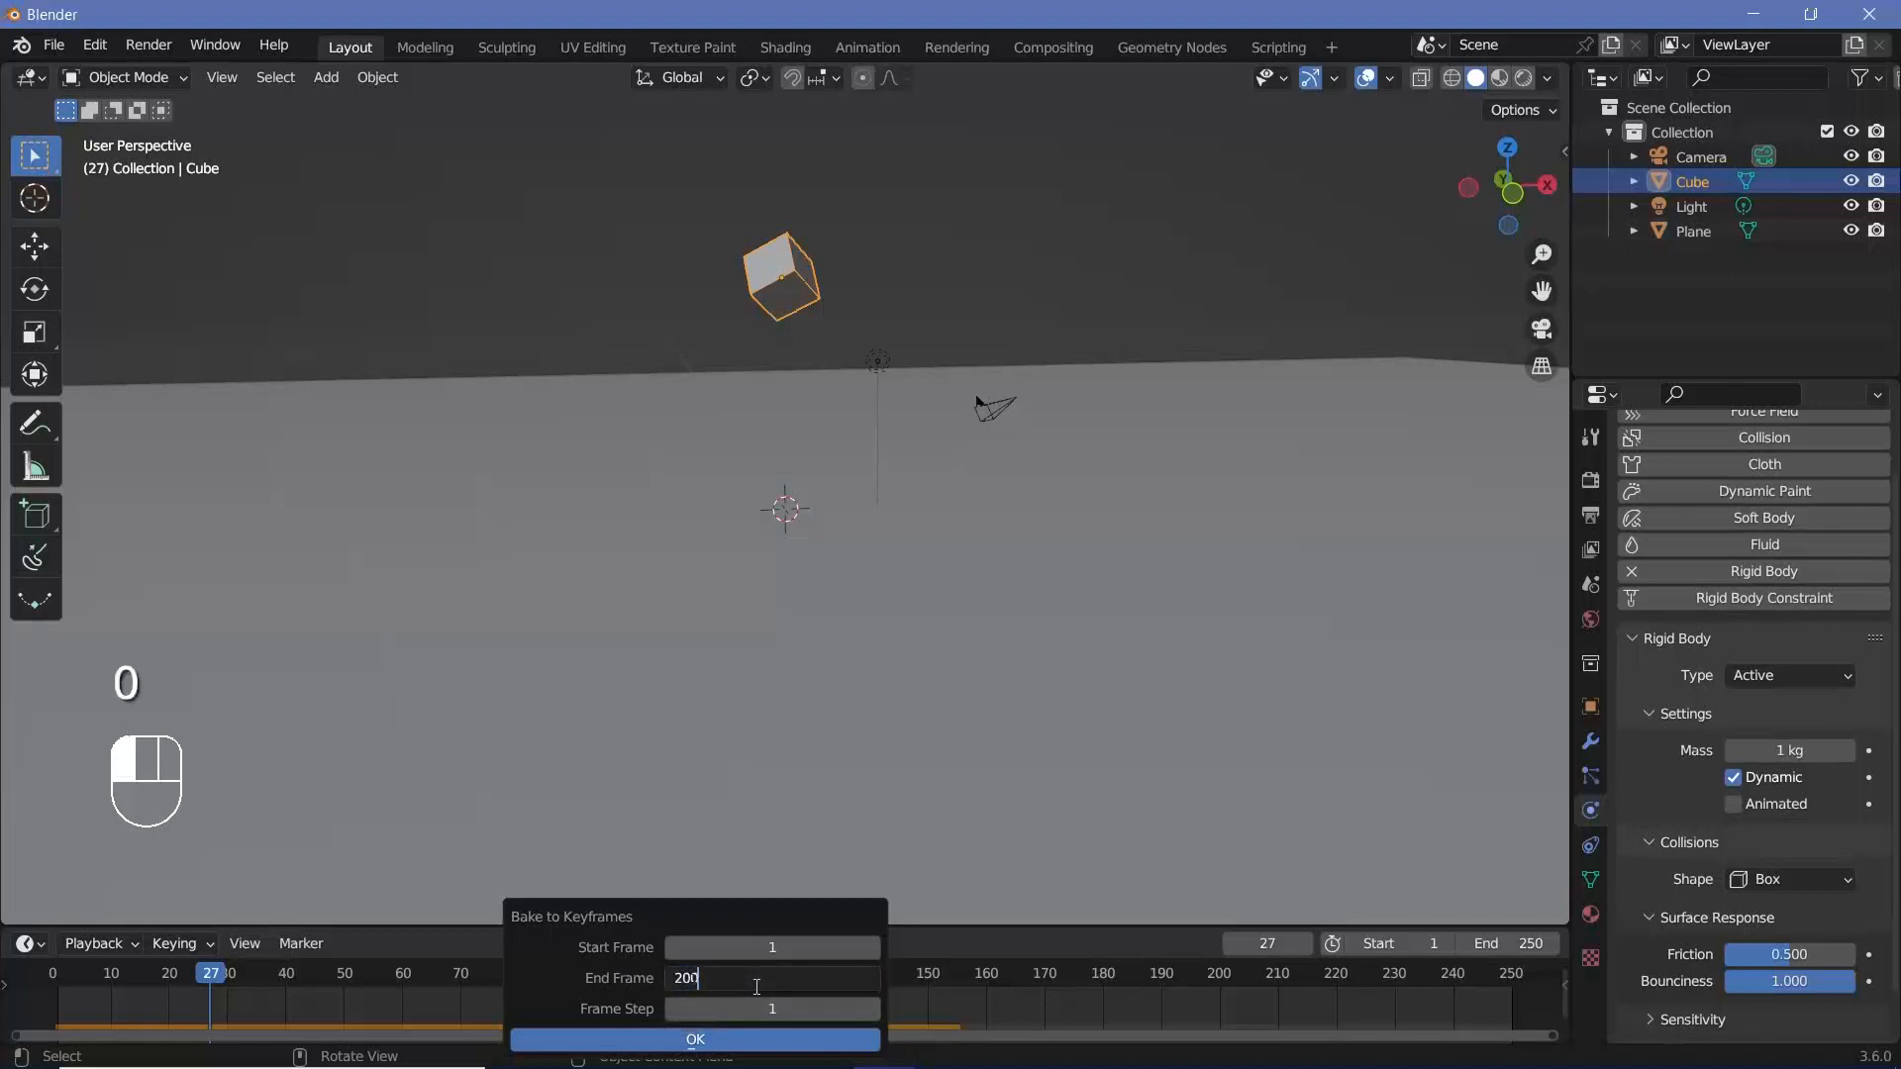
pyautogui.write('200')
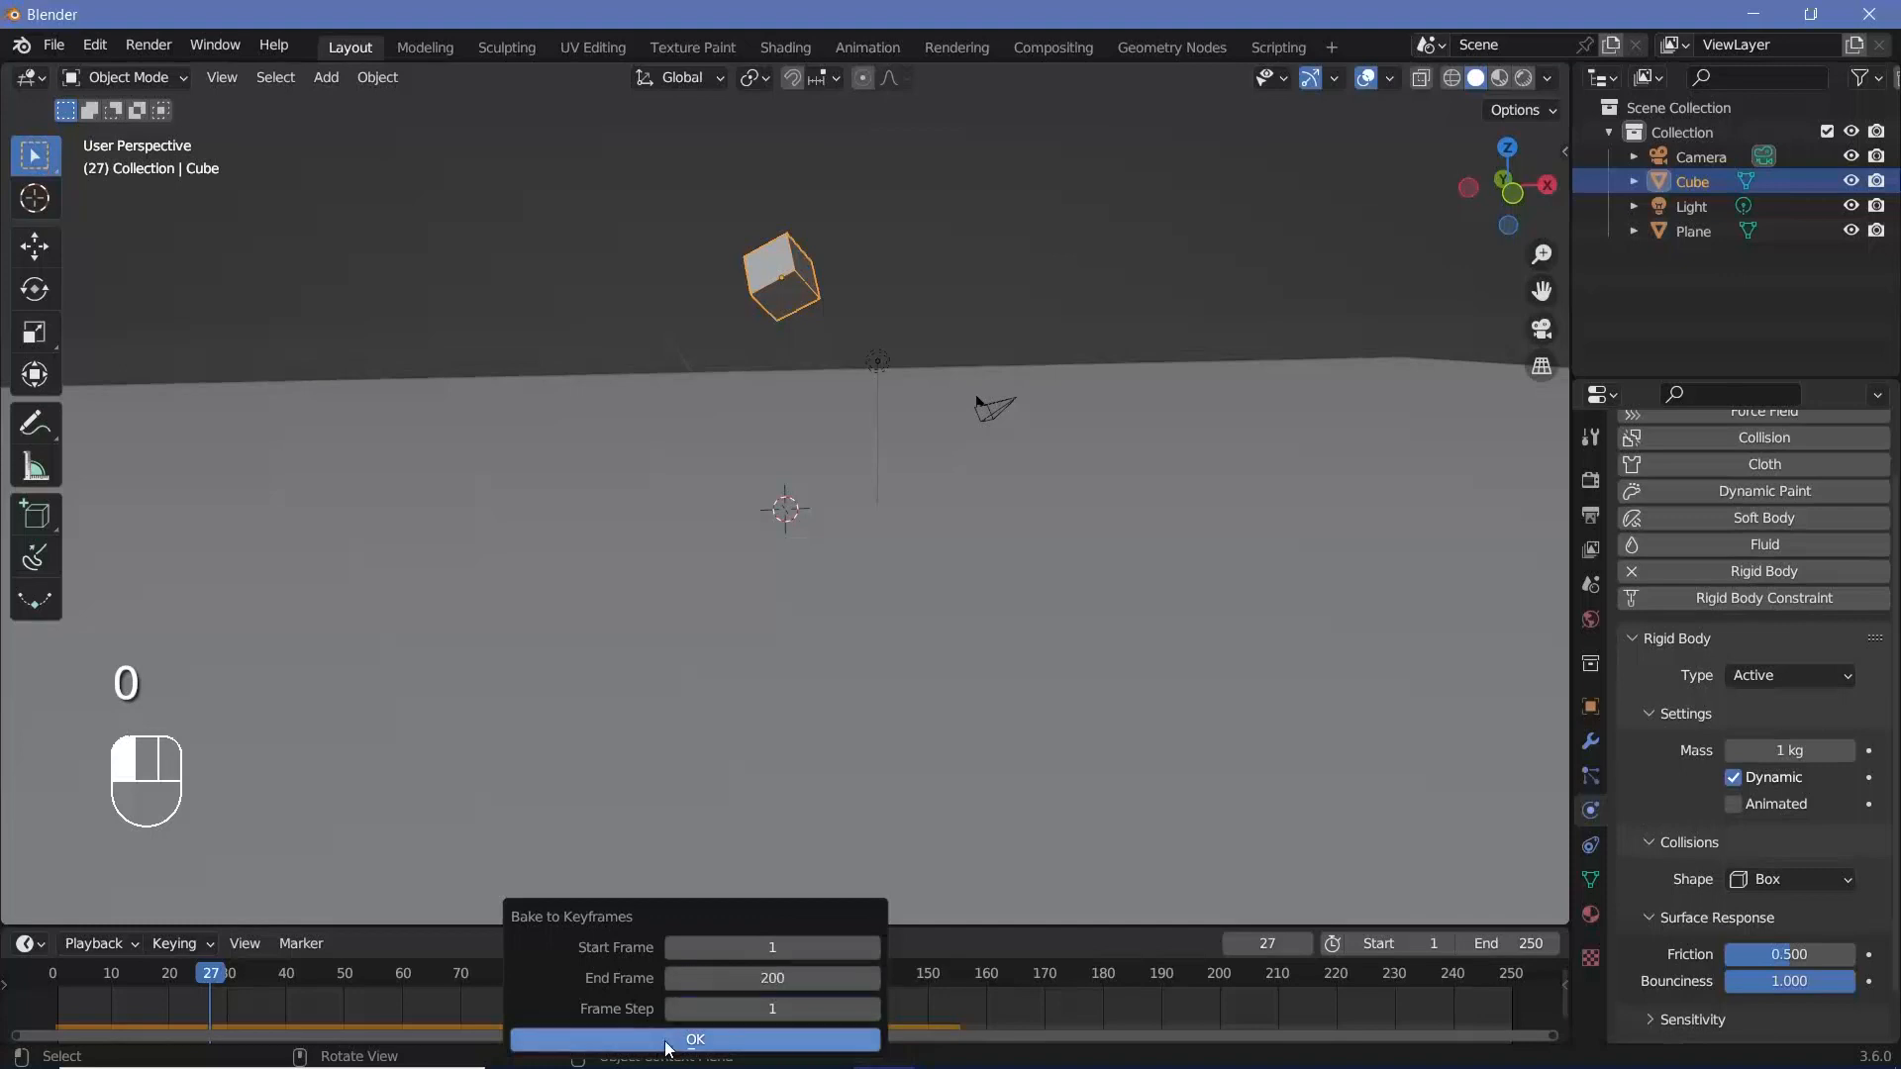
pyautogui.click(694, 1038)
# Set the animation's start frame to 20 and preview the baked cube motion from there.
pyautogui.click(1392, 943)
pyautogui.write('2')
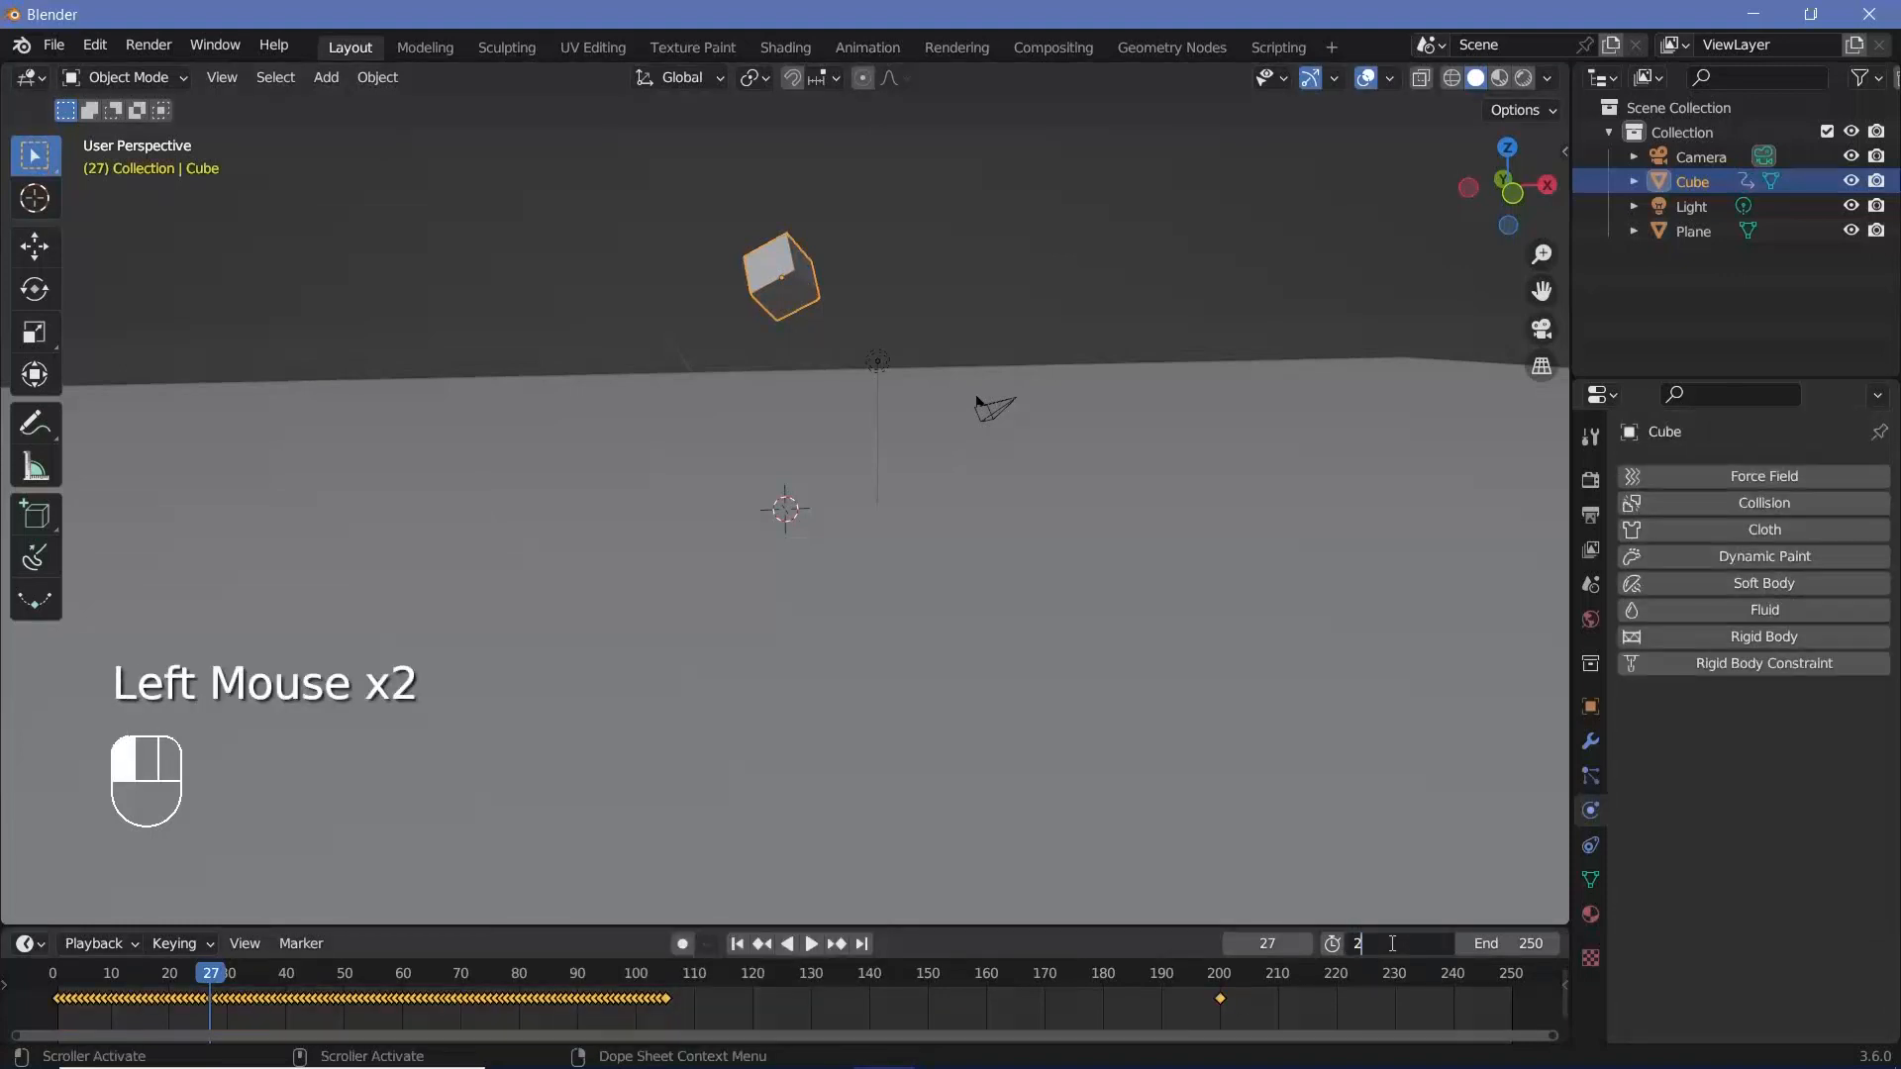
pyautogui.write('0')
pyautogui.press('Return')
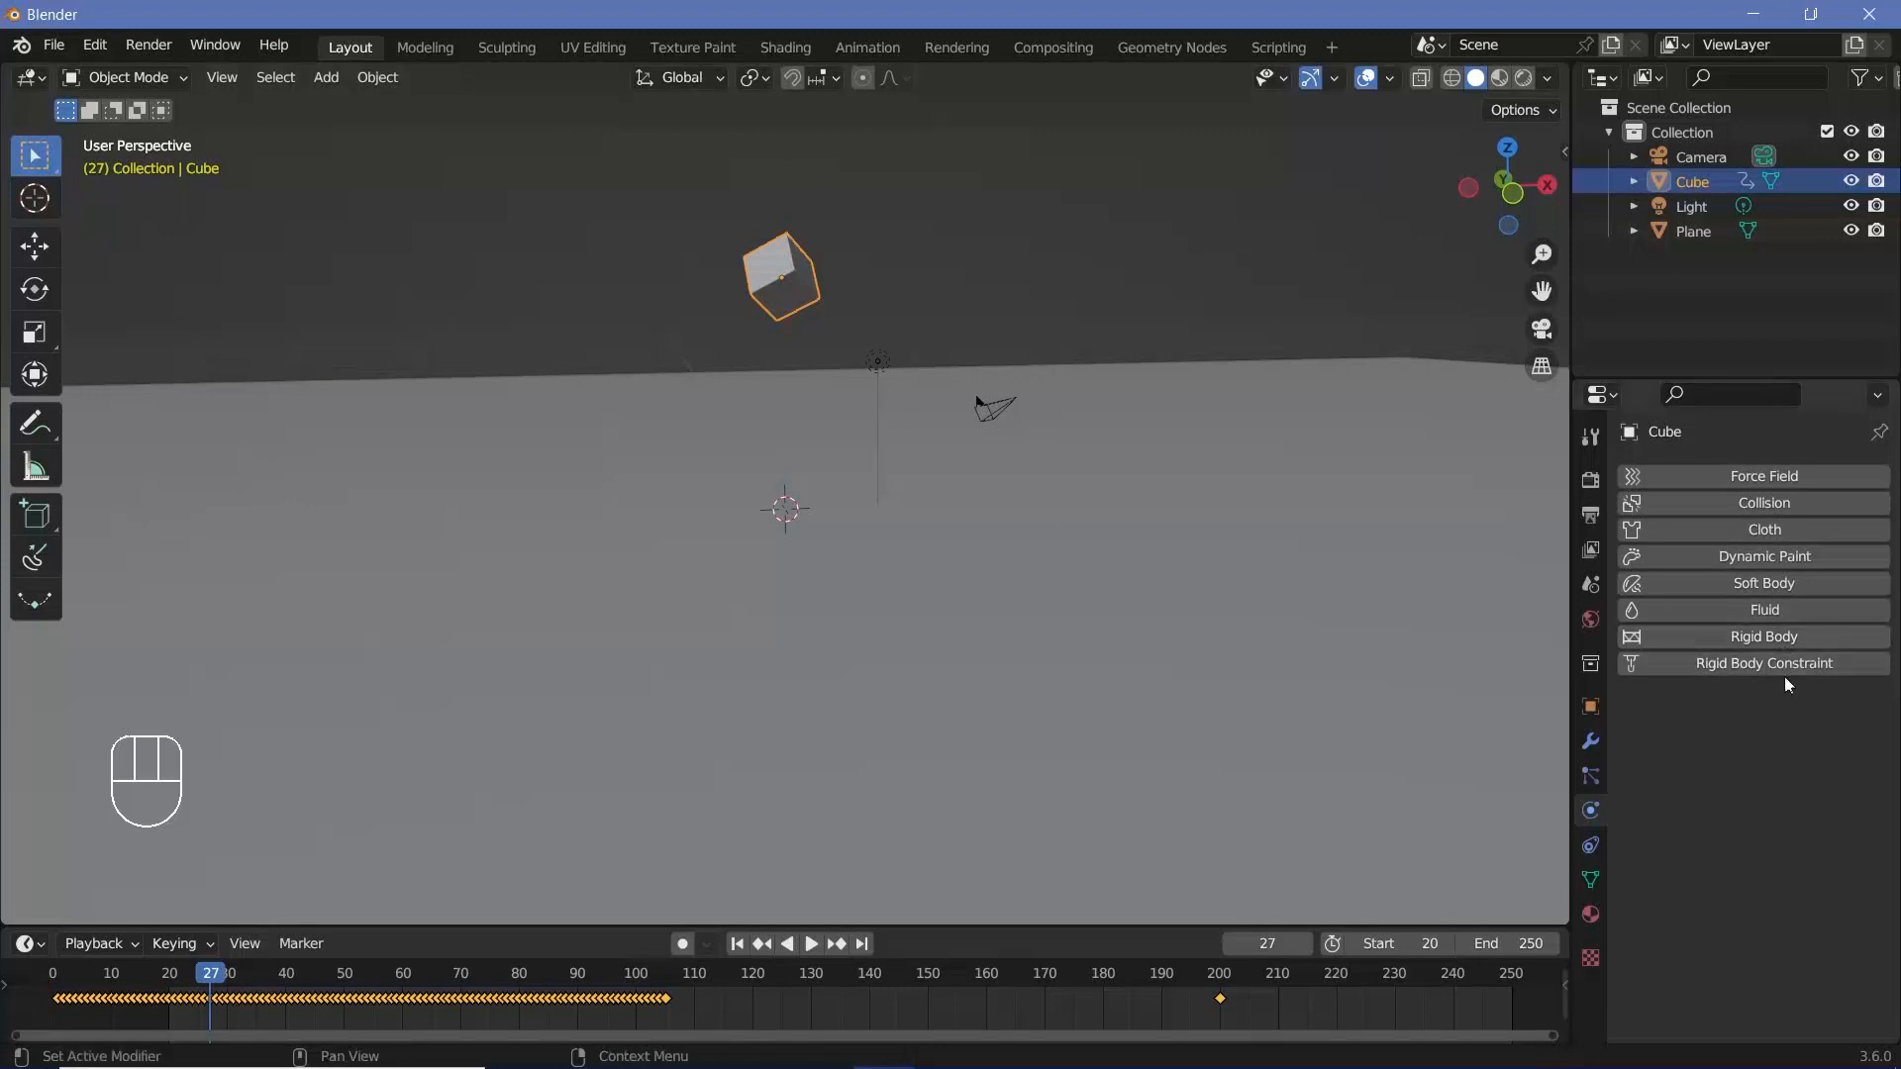
pyautogui.moveTo(198, 980); pyautogui.dragTo(173, 980)
pyautogui.press('space')
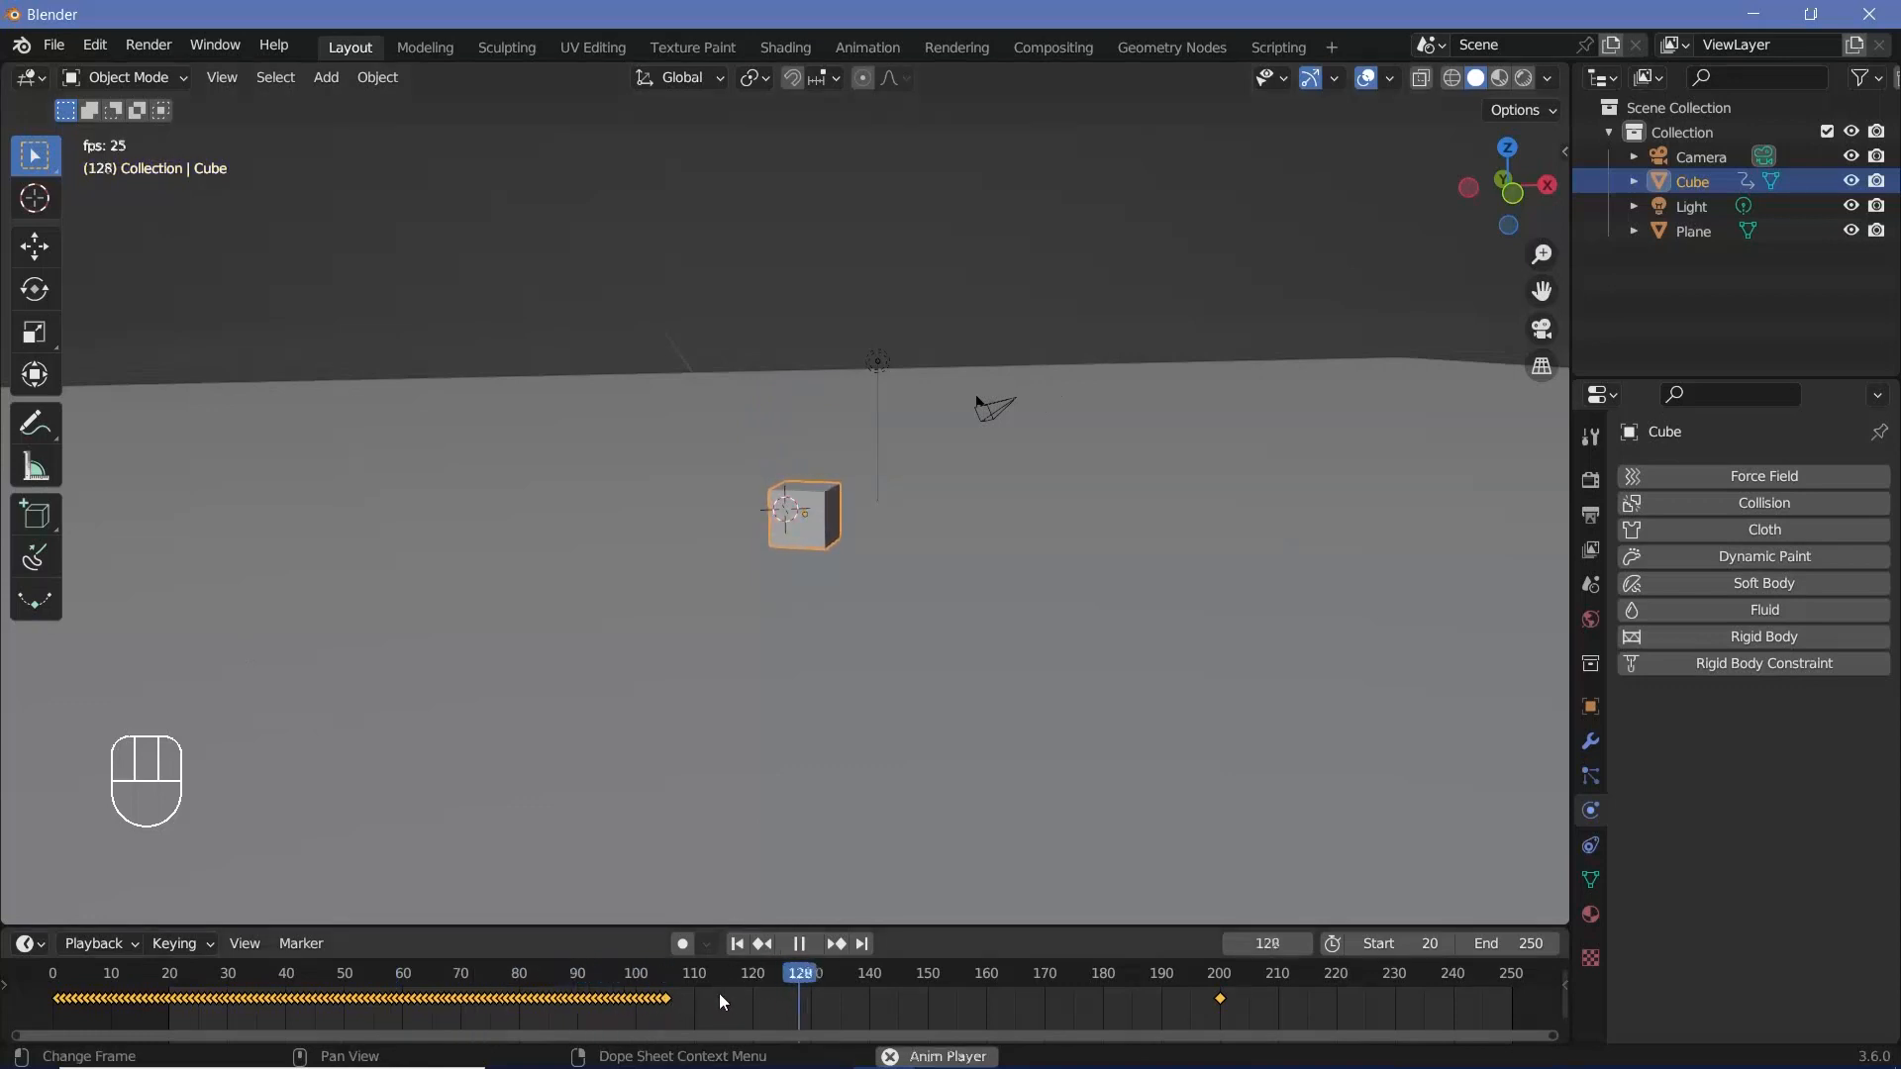
pyautogui.press('space')
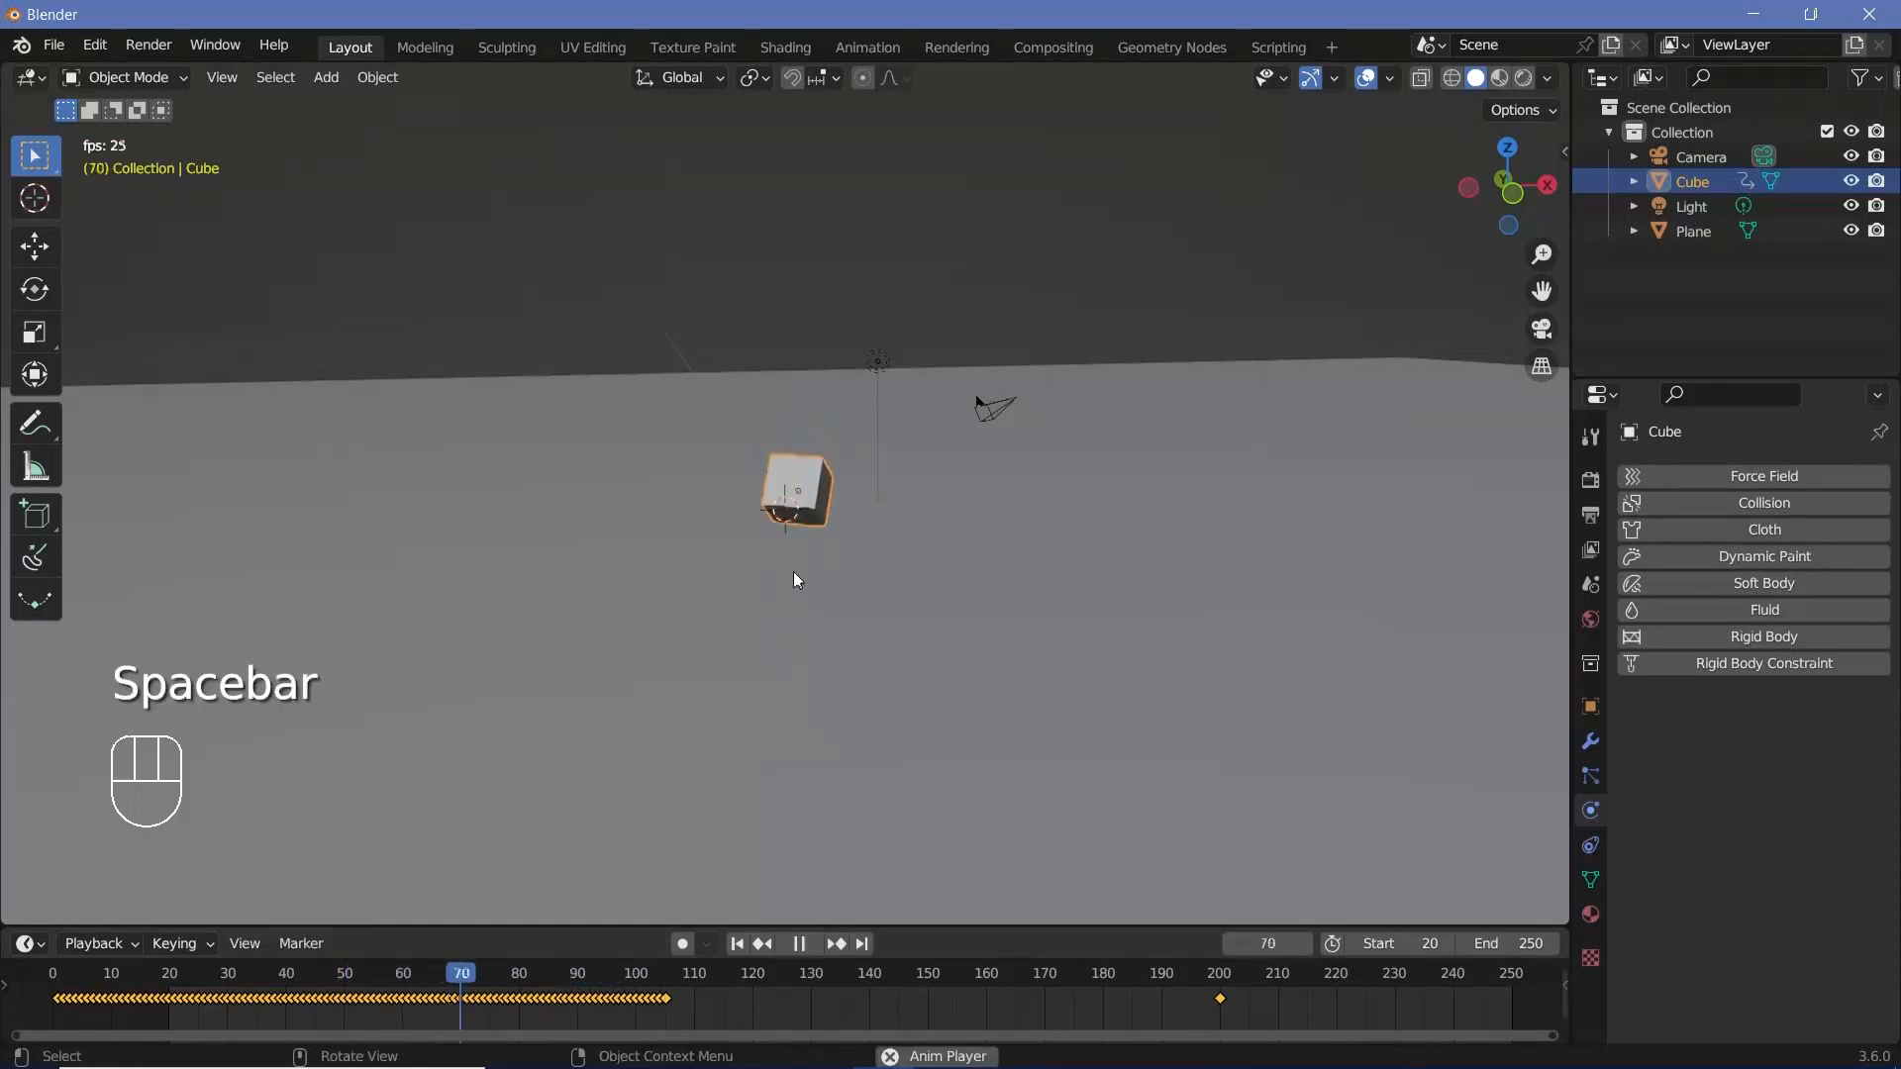
pyautogui.press('space')
# Set the animation's end frame to 200 and preview playback.
pyautogui.click(1522, 945)
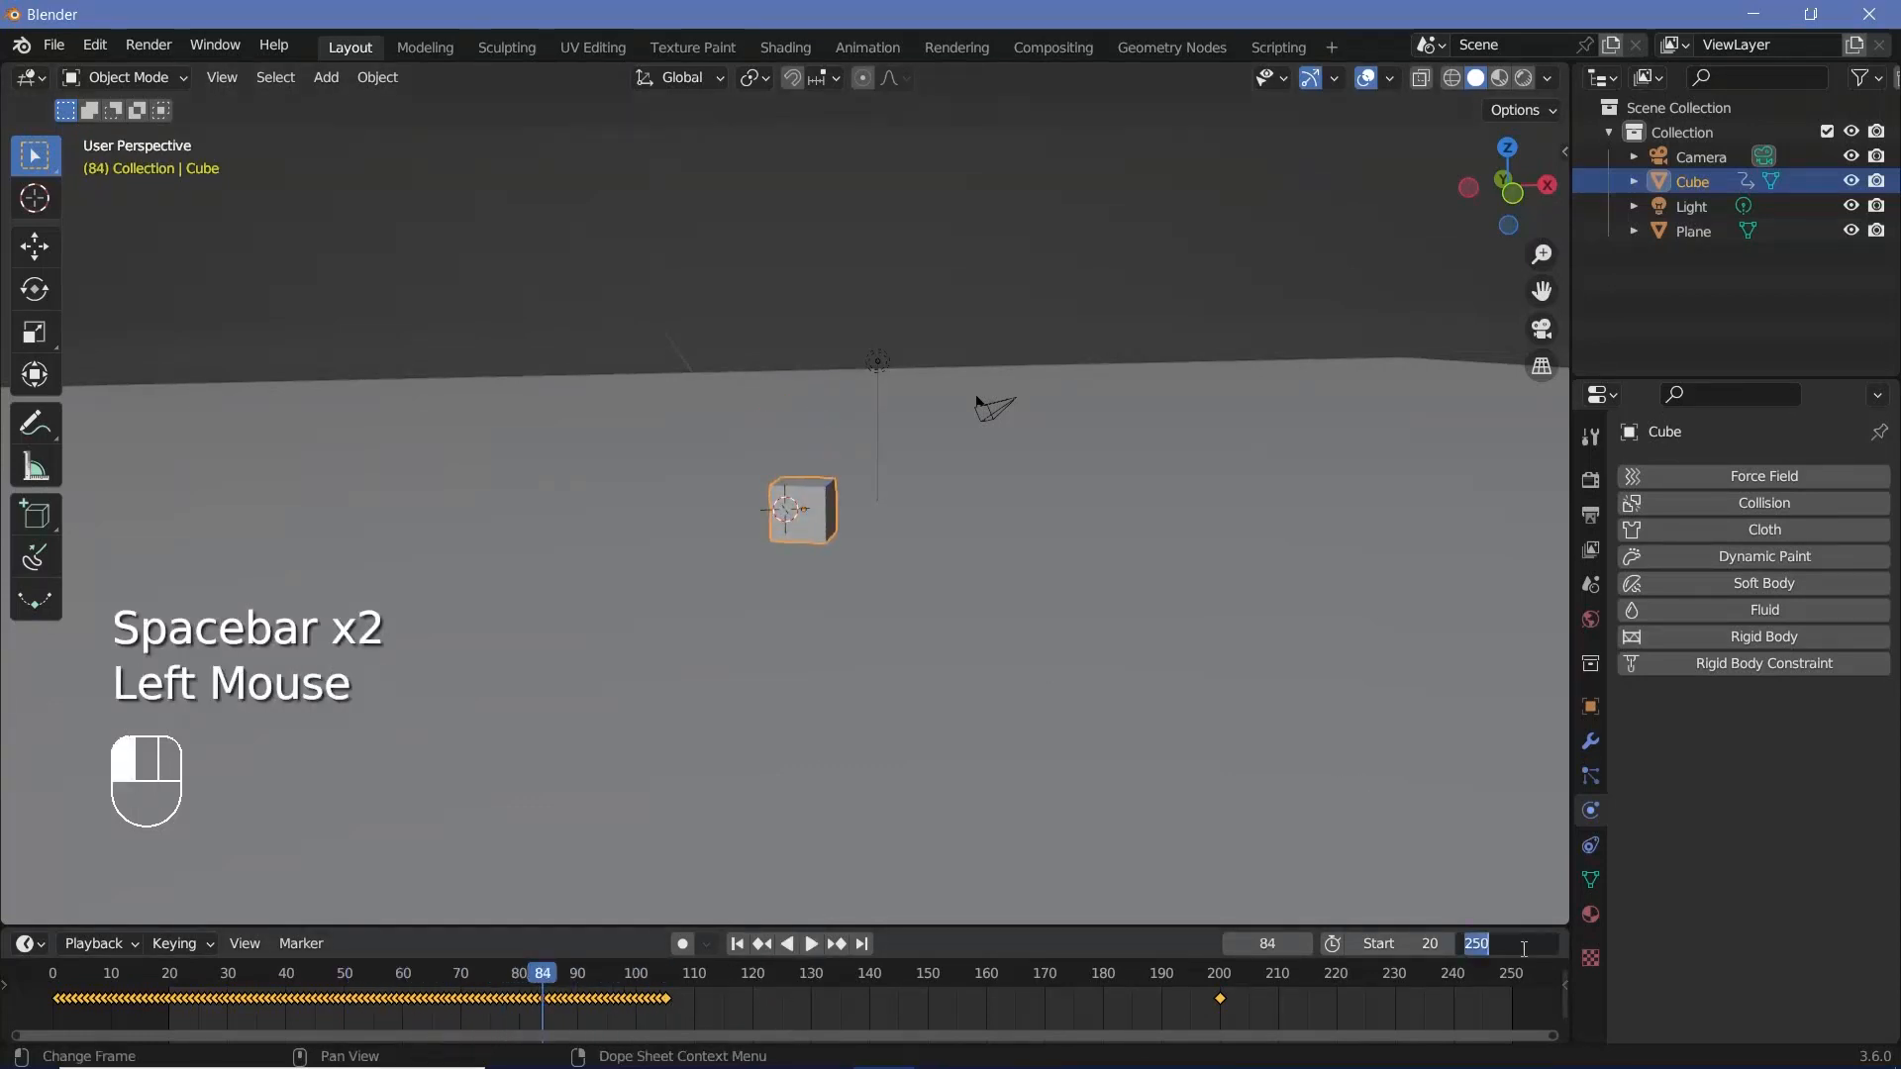
pyautogui.write('200')
pyautogui.press('Return')
pyautogui.press('space')
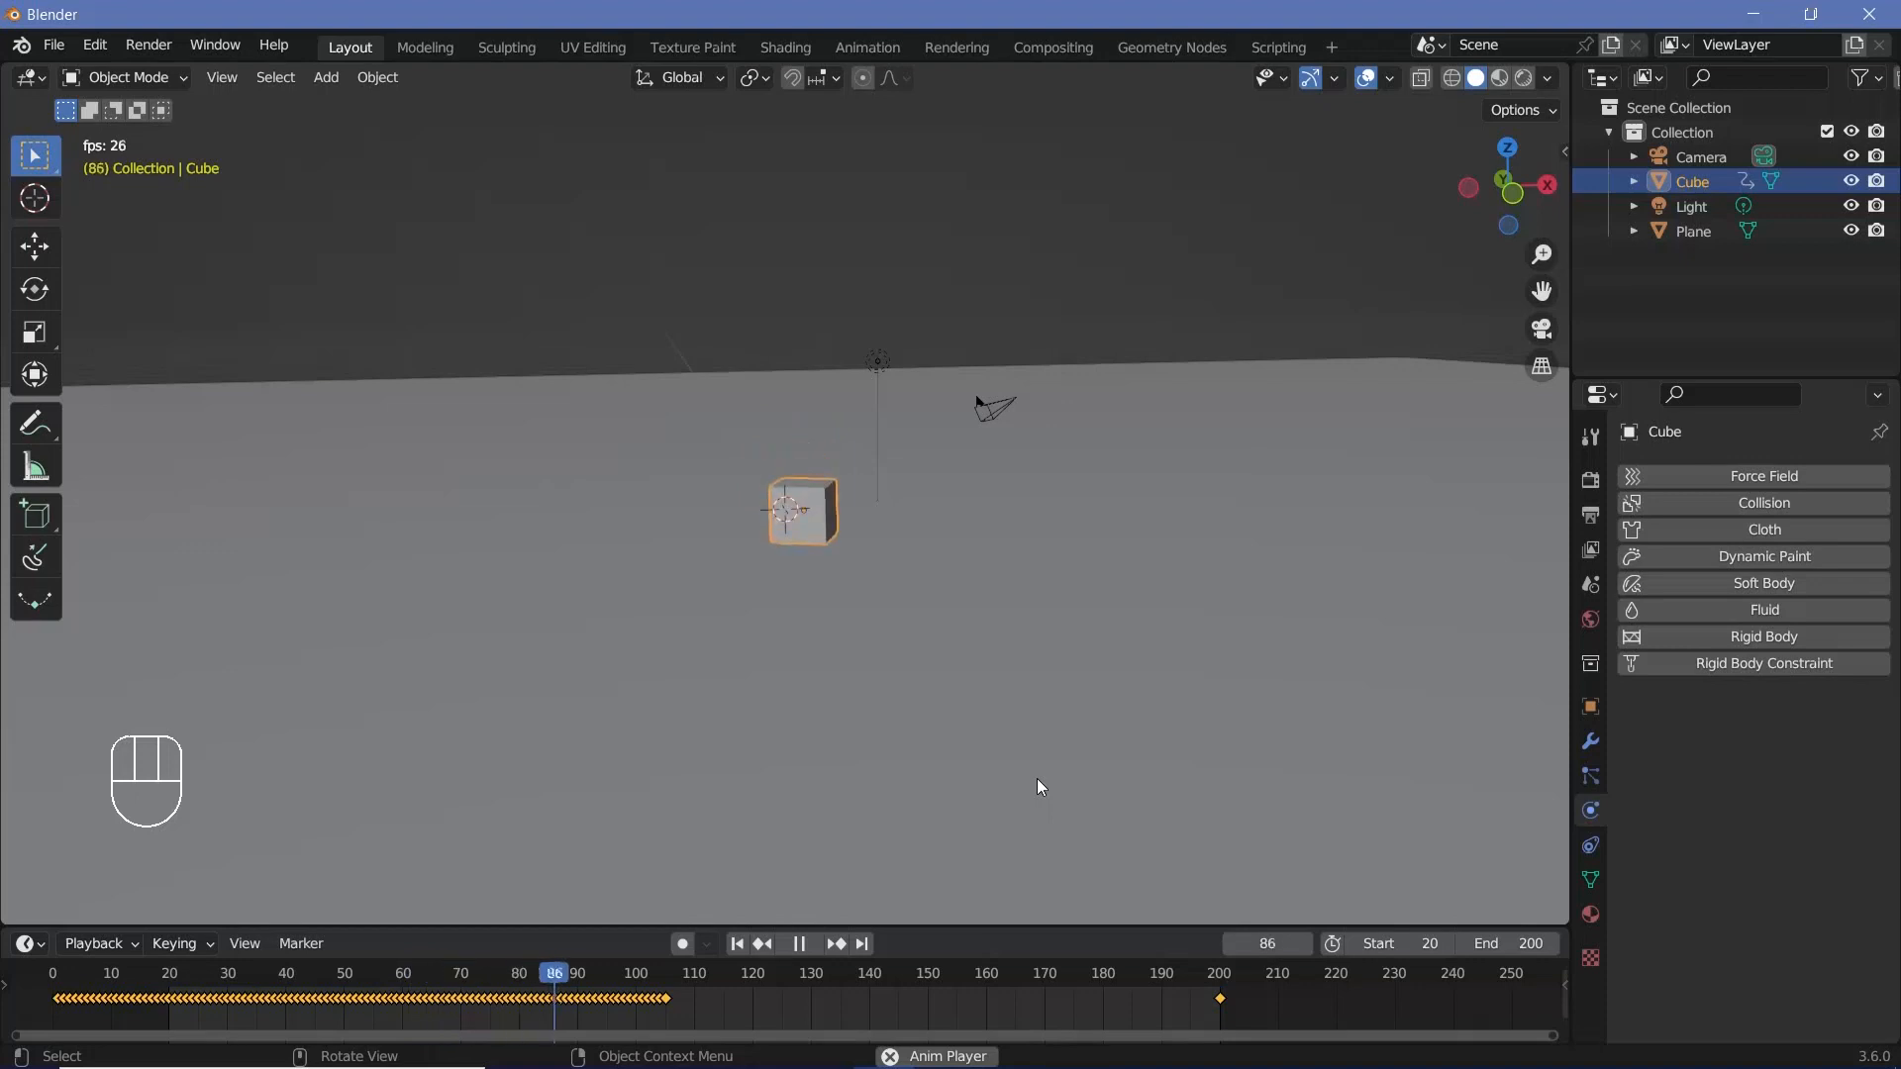
pyautogui.press('space')
# Remove the rigid body physics from the plane and replay the animation from frame 20.
pyautogui.click(1040, 780)
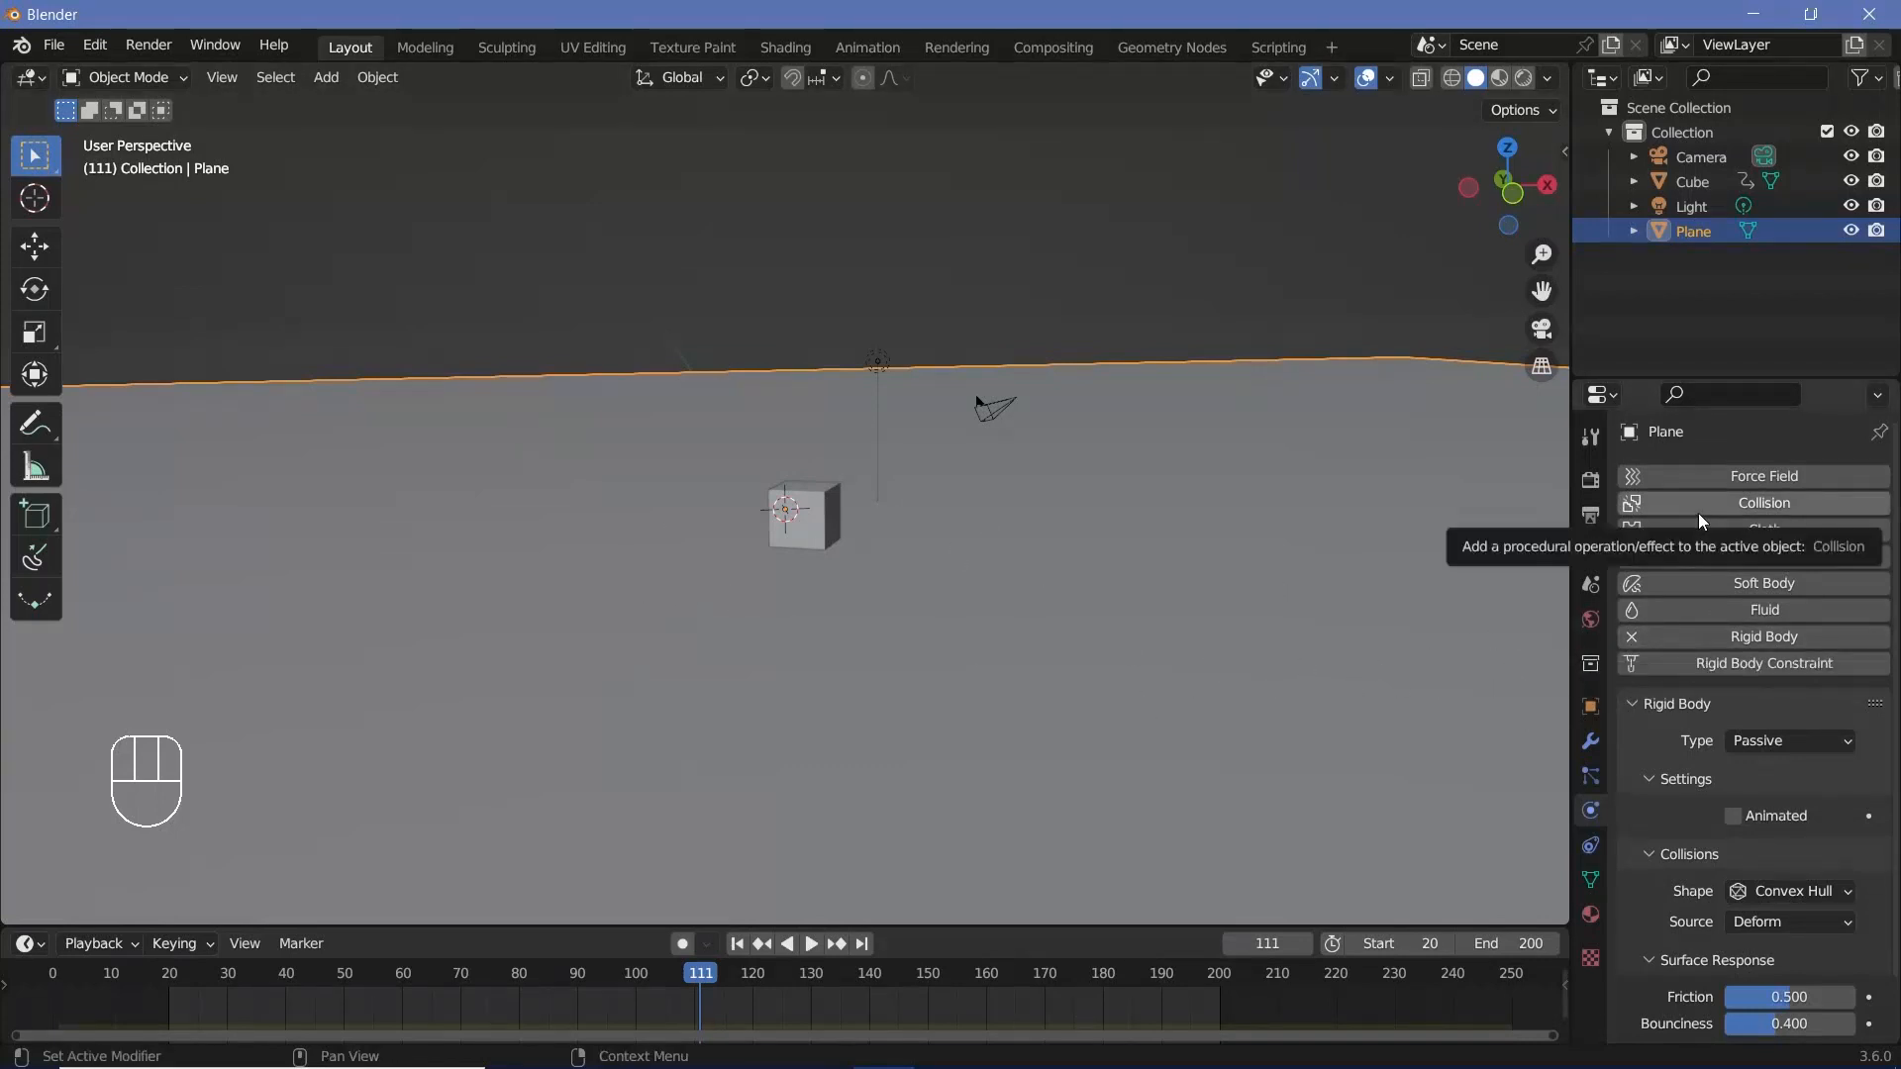
pyautogui.click(1649, 640)
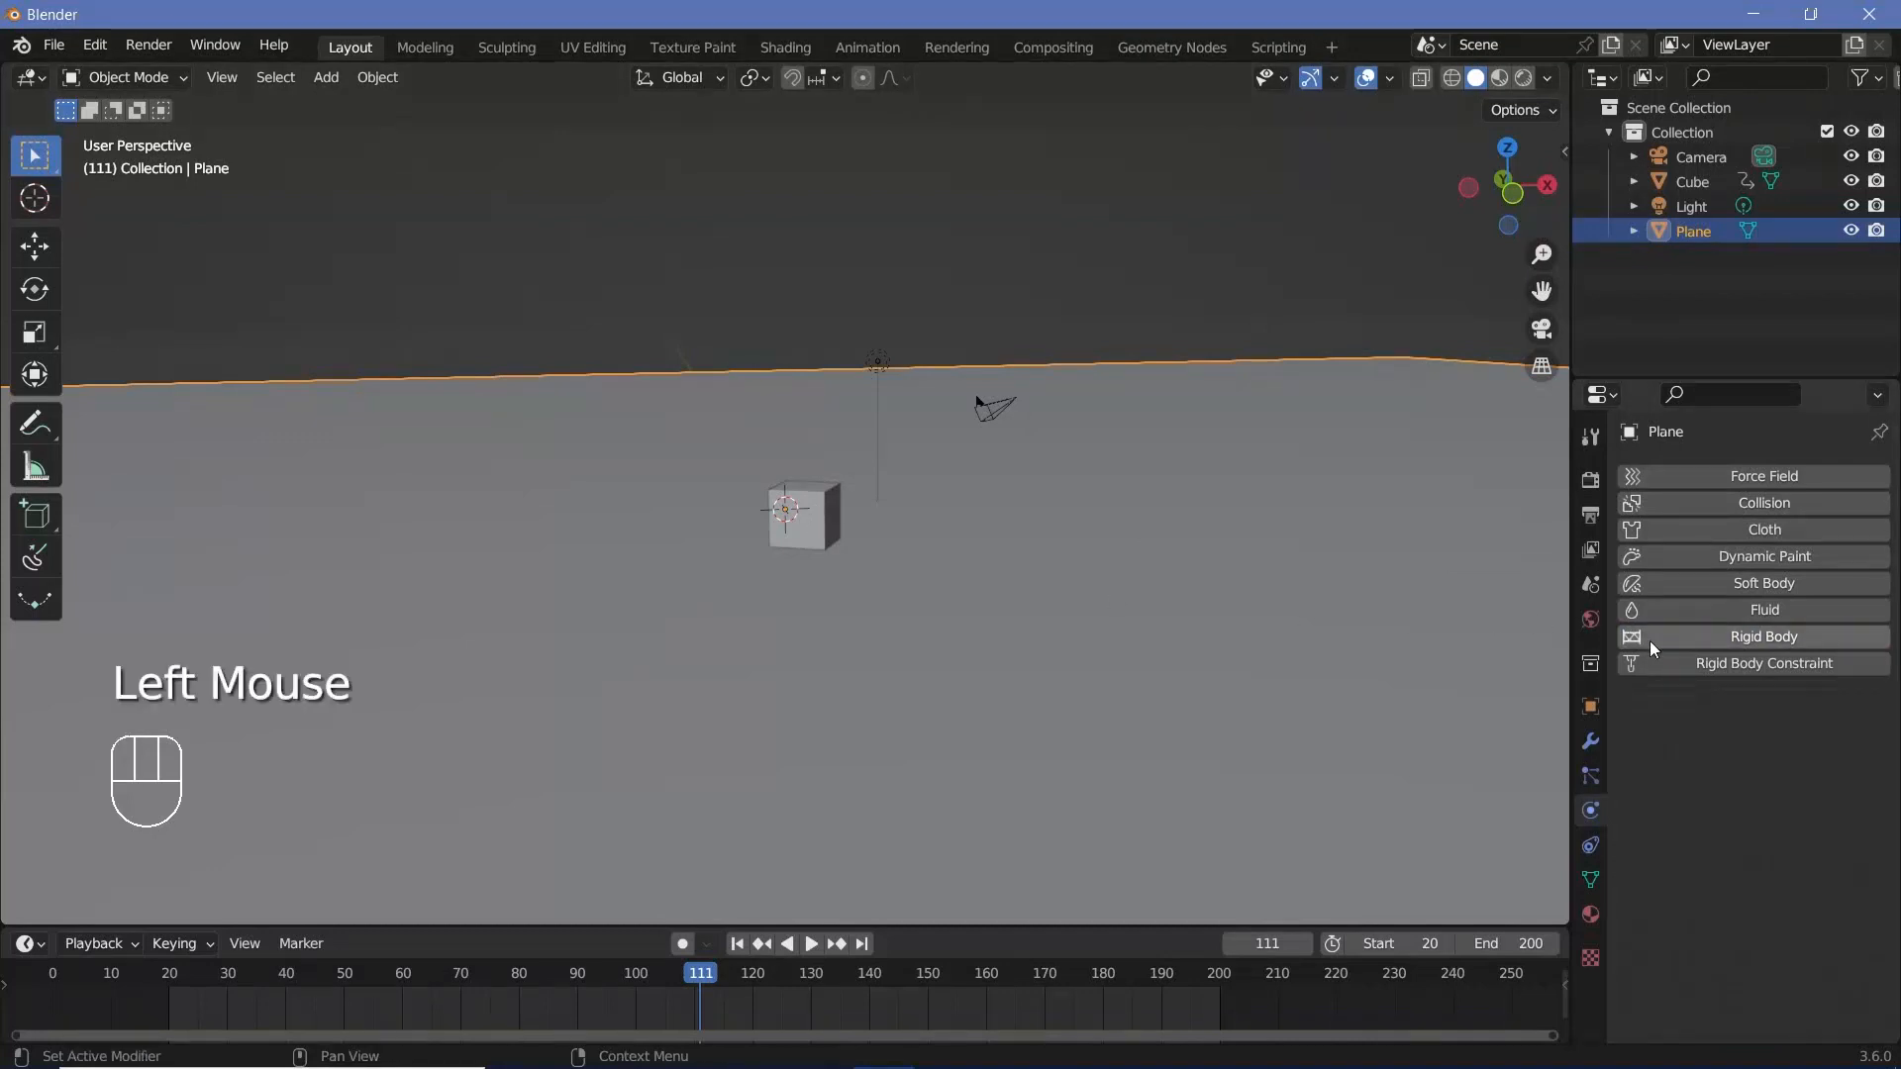
pyautogui.doubleClick(170, 977)
pyautogui.press('space')
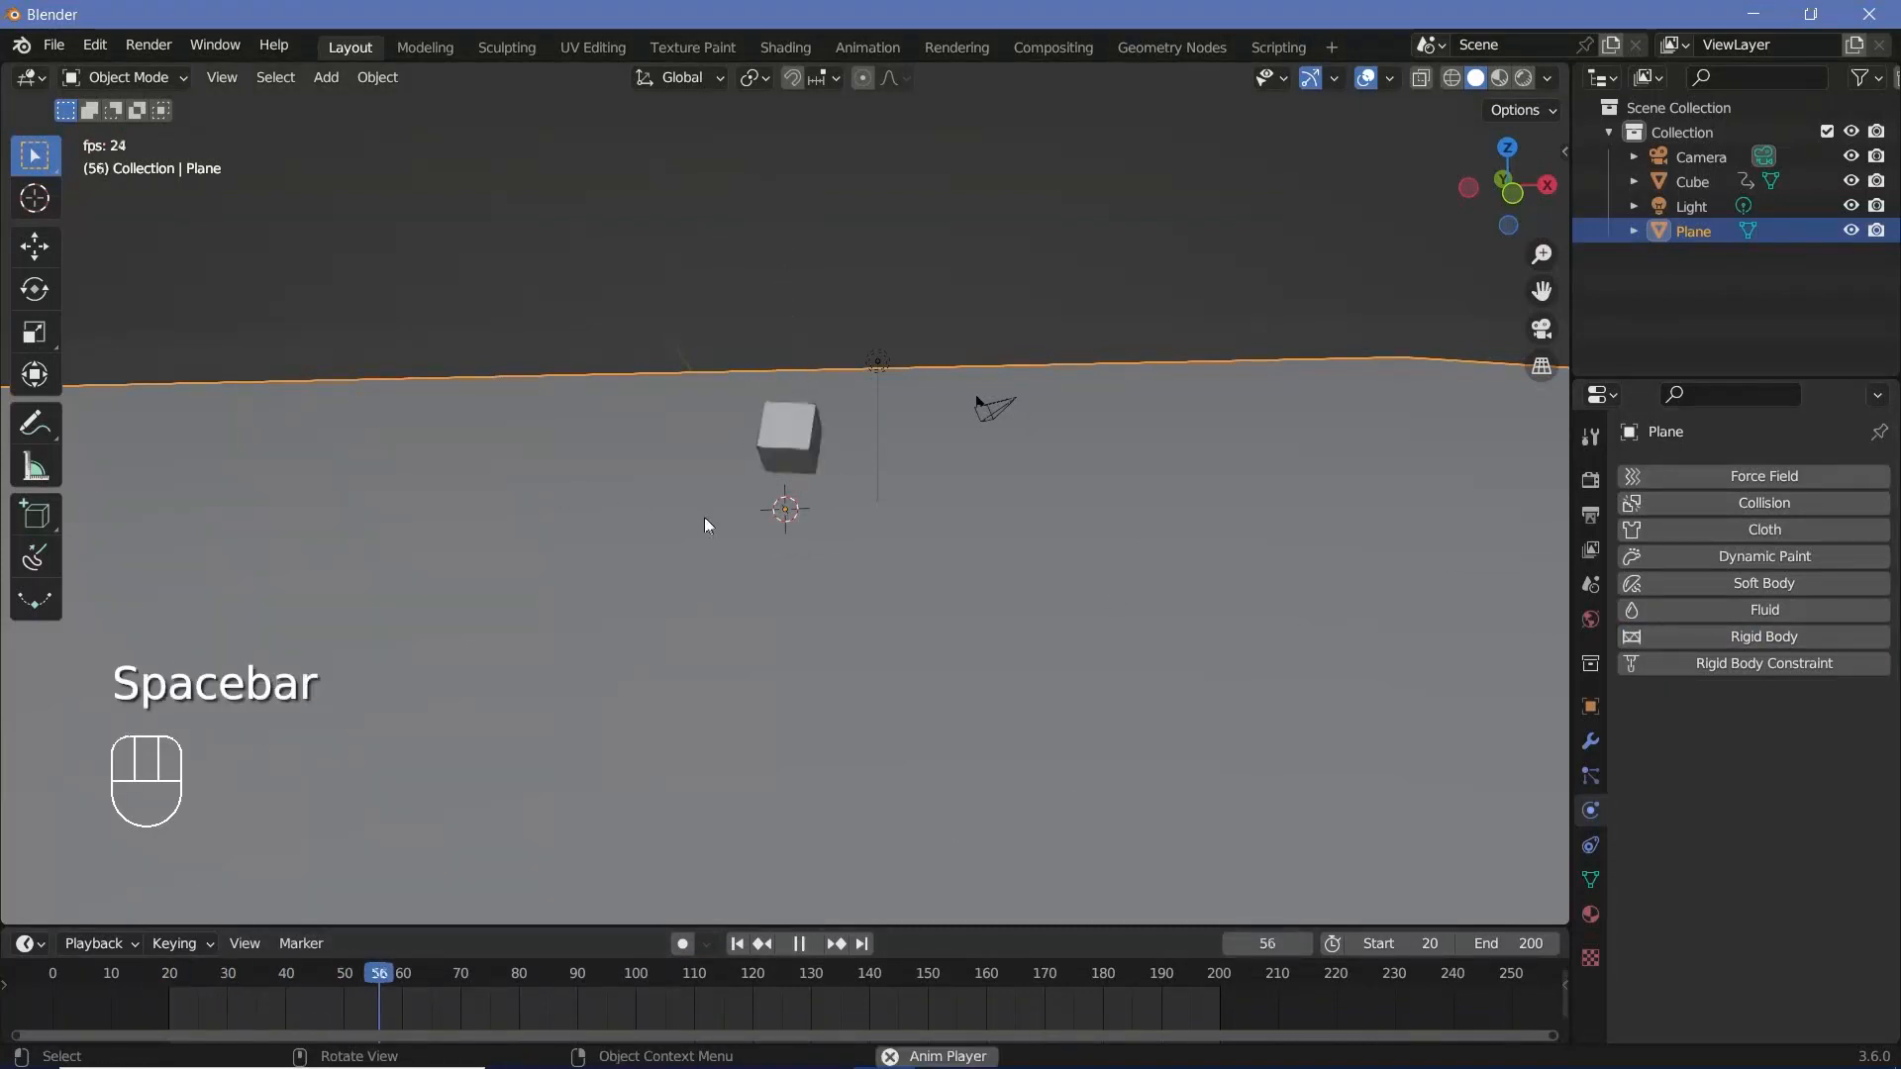
pyautogui.press('space')
# Examine the cube up close frame by frame around frame 41 to find when it first hits the plane.
pyautogui.click(369, 989)
pyautogui.moveTo(317, 972); pyautogui.dragTo(291, 980)
pyautogui.scroll(5, 719, 560)
pyautogui.moveTo(792, 493); pyautogui.dragTo(716, 467, button='middle')
pyautogui.scroll(4, 715, 473)
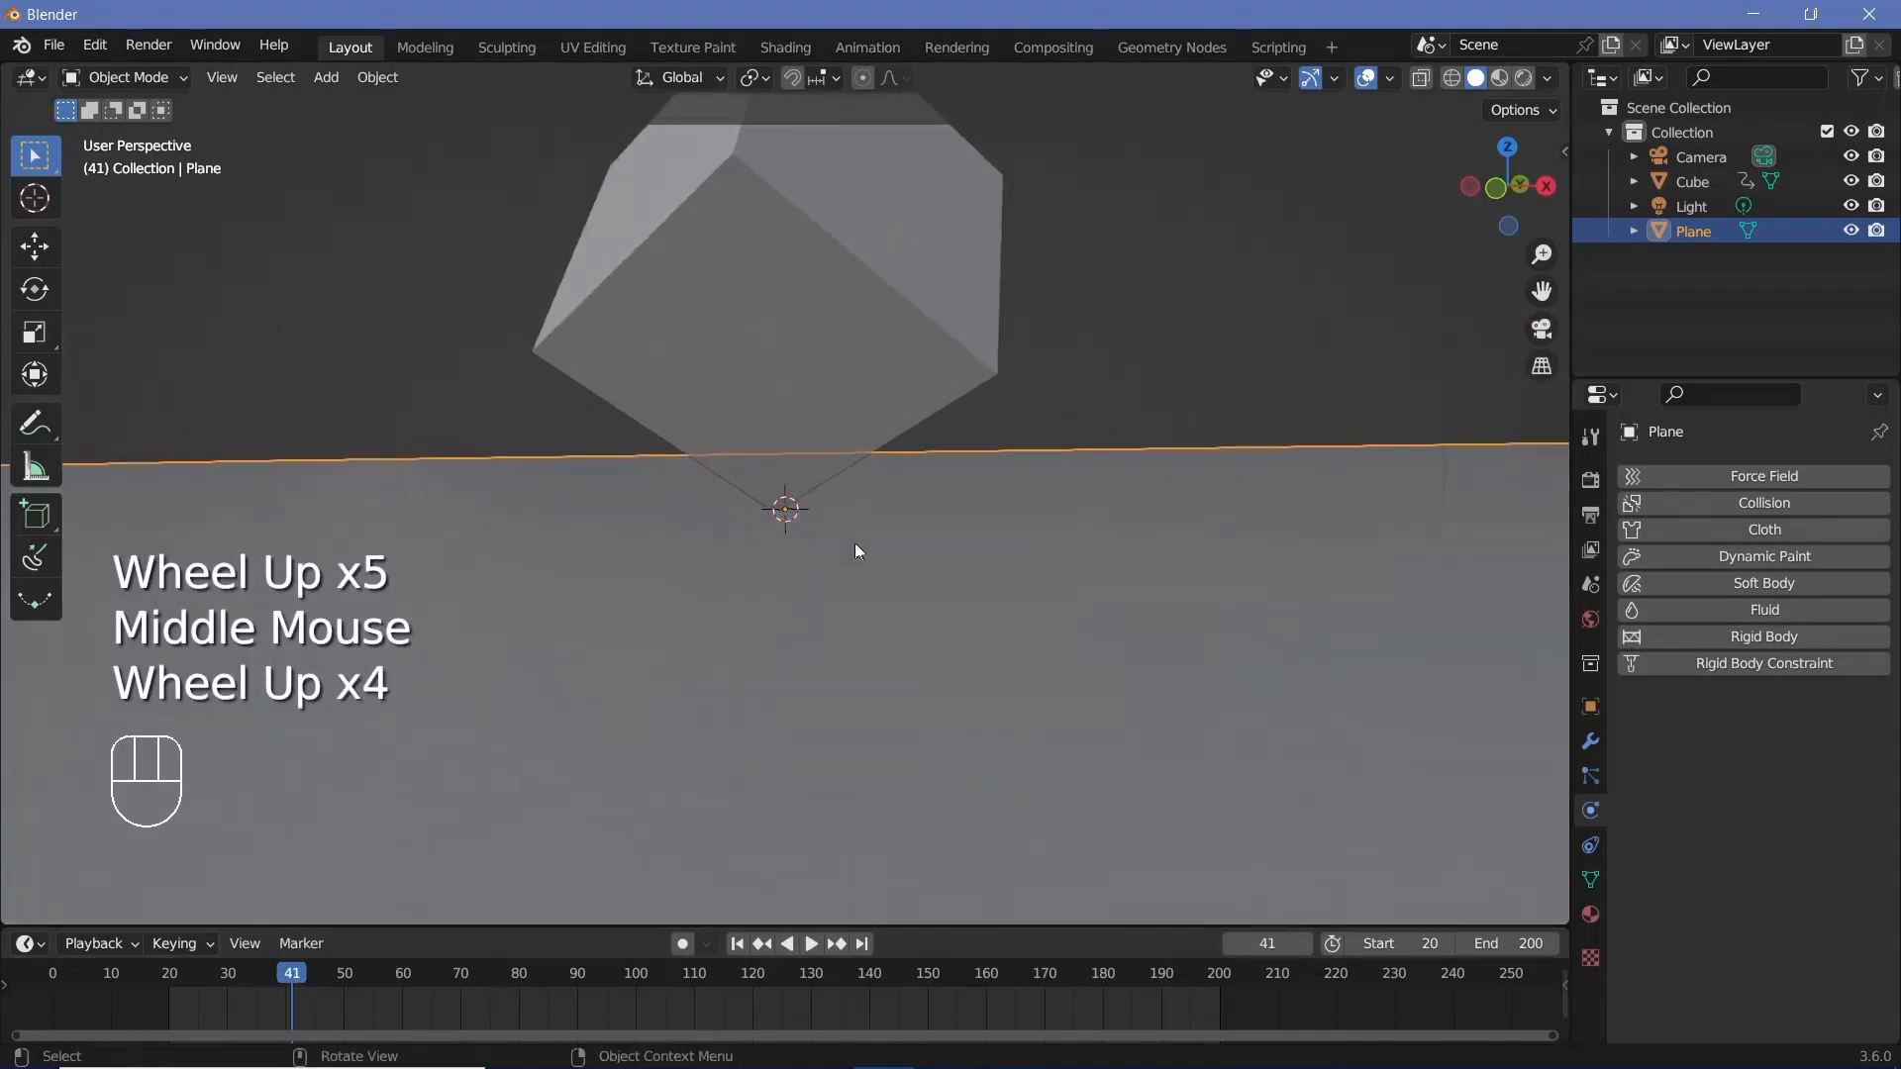
pyautogui.moveTo(855, 545); pyautogui.dragTo(911, 557, button='middle')
pyautogui.press('Left')
pyautogui.press('Right')
pyautogui.press('Right')
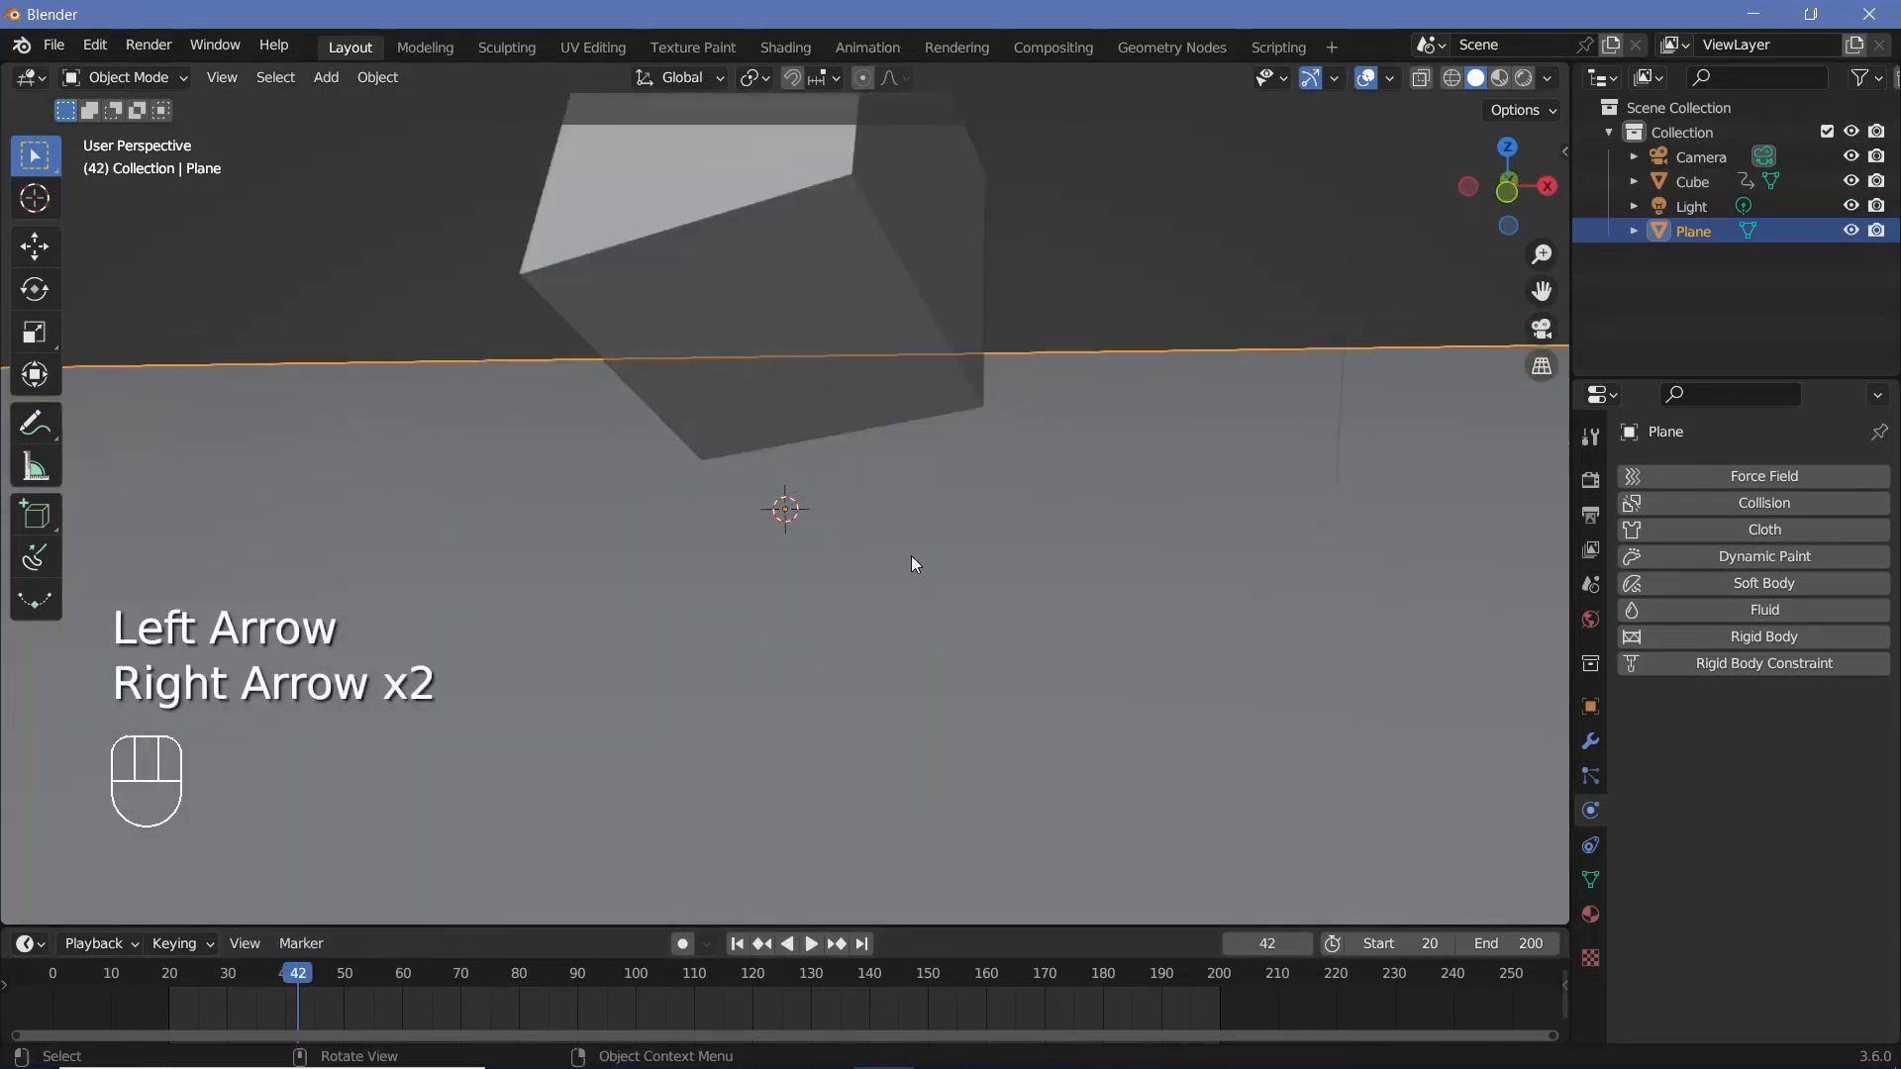
pyautogui.press('Left')
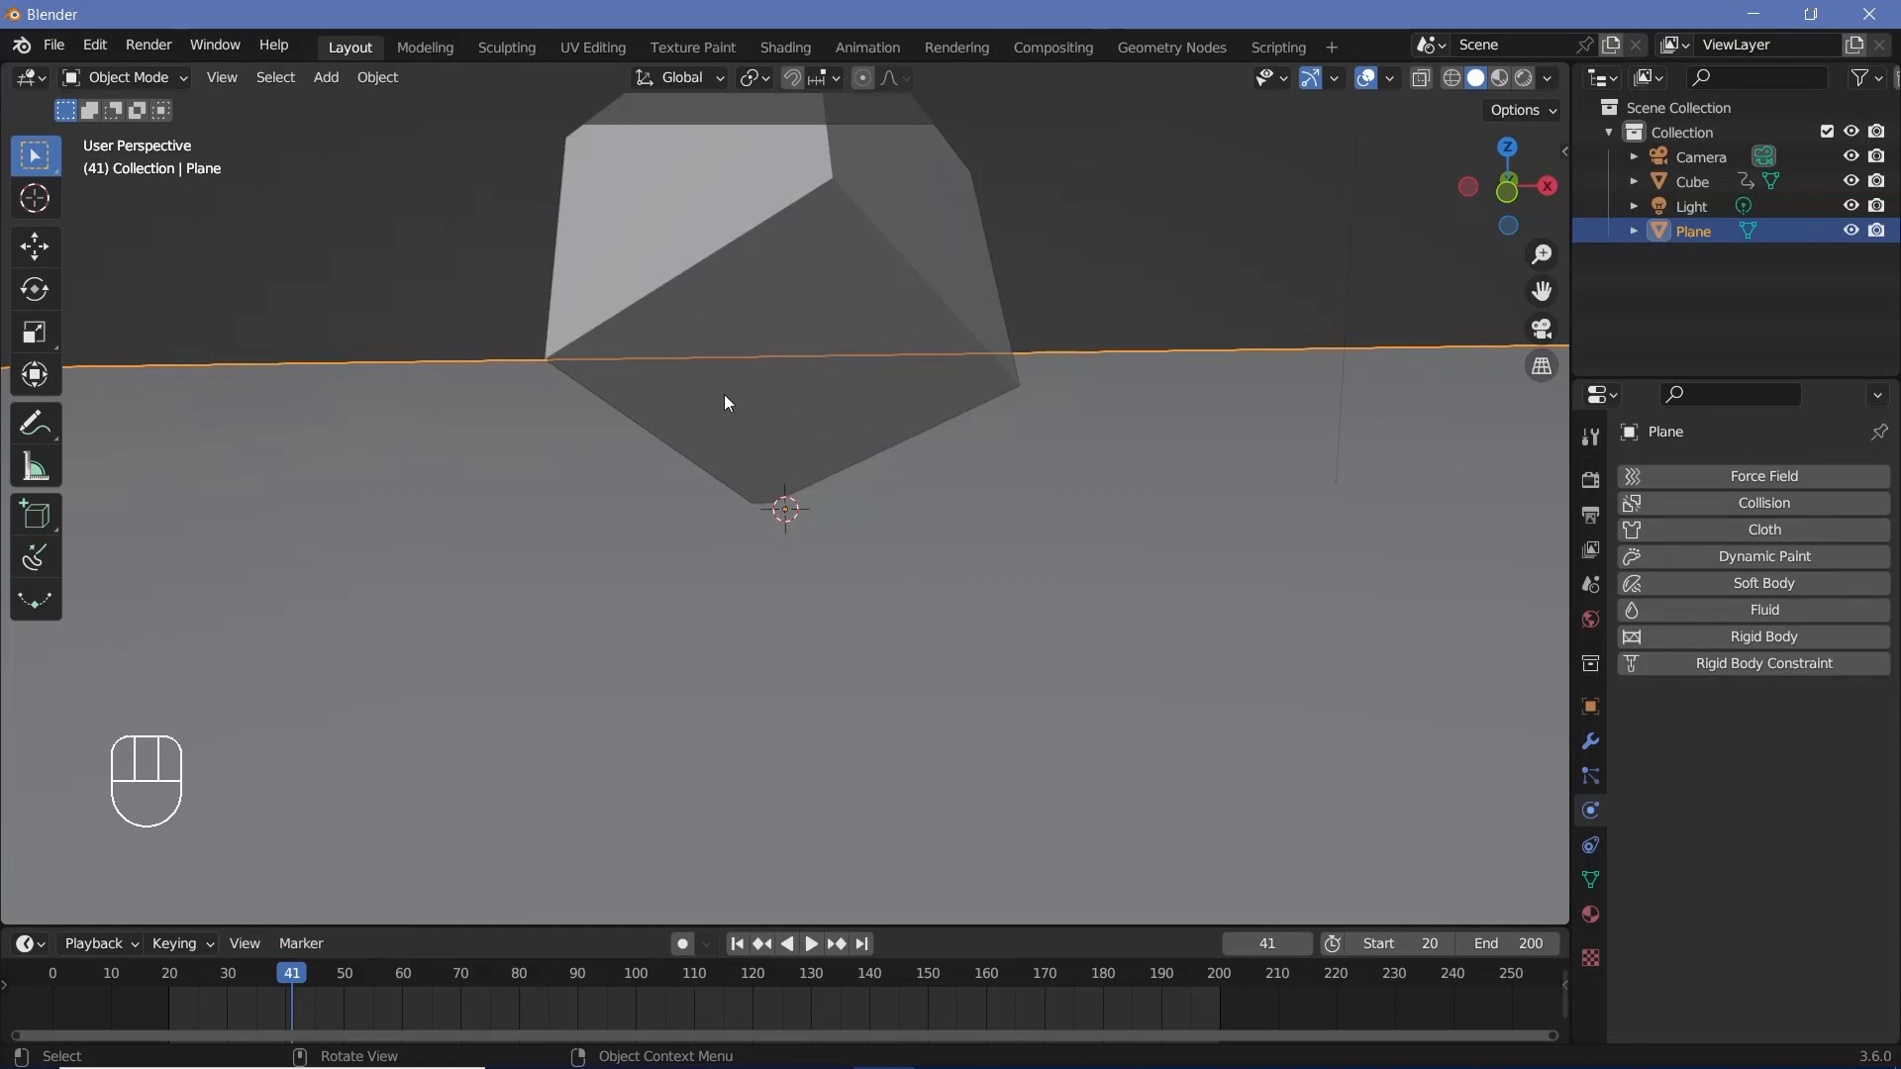
pyautogui.press('Right')
pyautogui.press('Right')
pyautogui.press('Right')
pyautogui.press('Right')
pyautogui.press('Right')
pyautogui.press('Right')
pyautogui.press('Right')
pyautogui.press('Right')
pyautogui.press('Right')
pyautogui.press('Right')
pyautogui.press('Right')
pyautogui.press('Right')
pyautogui.press('Right')
pyautogui.press('Right')
pyautogui.press('Right')
pyautogui.press('Right')
pyautogui.press('Right')
pyautogui.press('Left')
pyautogui.press('Left')
pyautogui.press('Left')
pyautogui.press('Left')
pyautogui.press('Left')
pyautogui.press('Left')
pyautogui.press('Left')
pyautogui.press('Left')
pyautogui.press('Left')
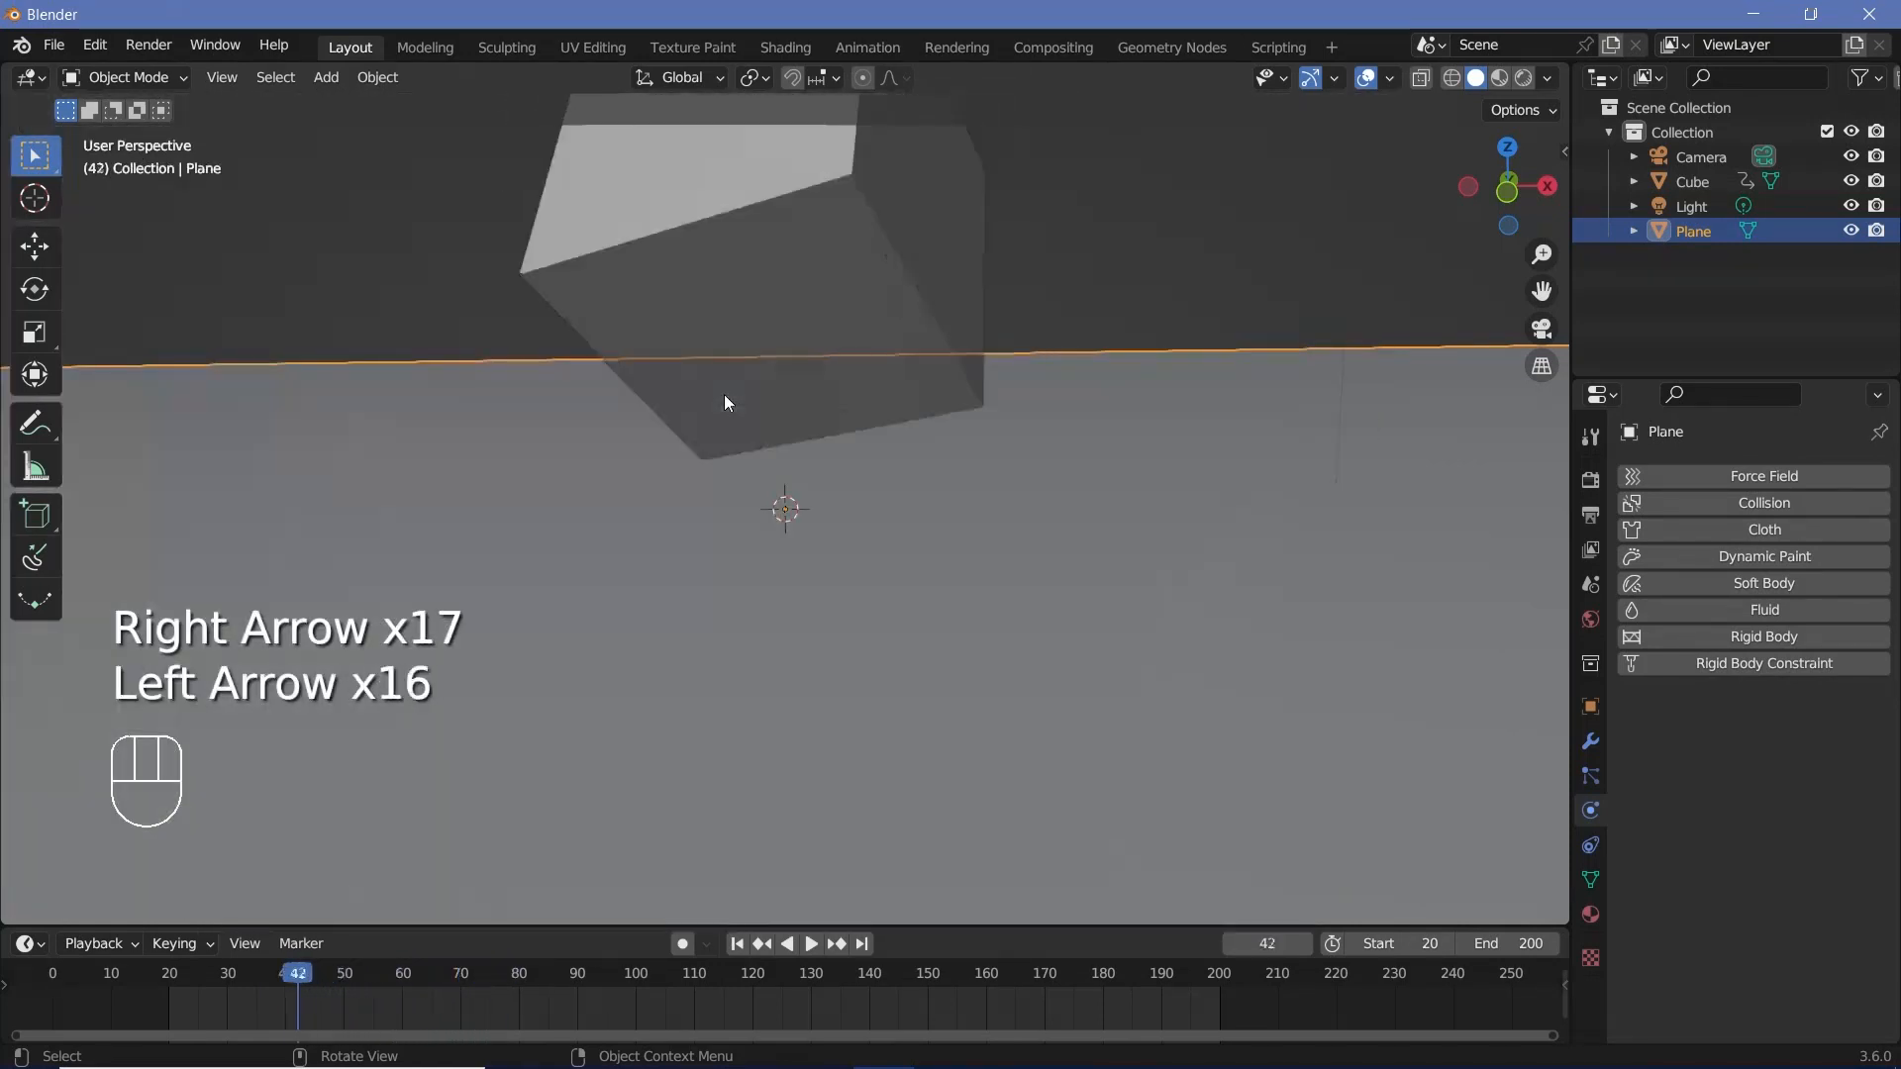
# Add a particle system to the cube and play the animation briefly.
pyautogui.click(822, 180)
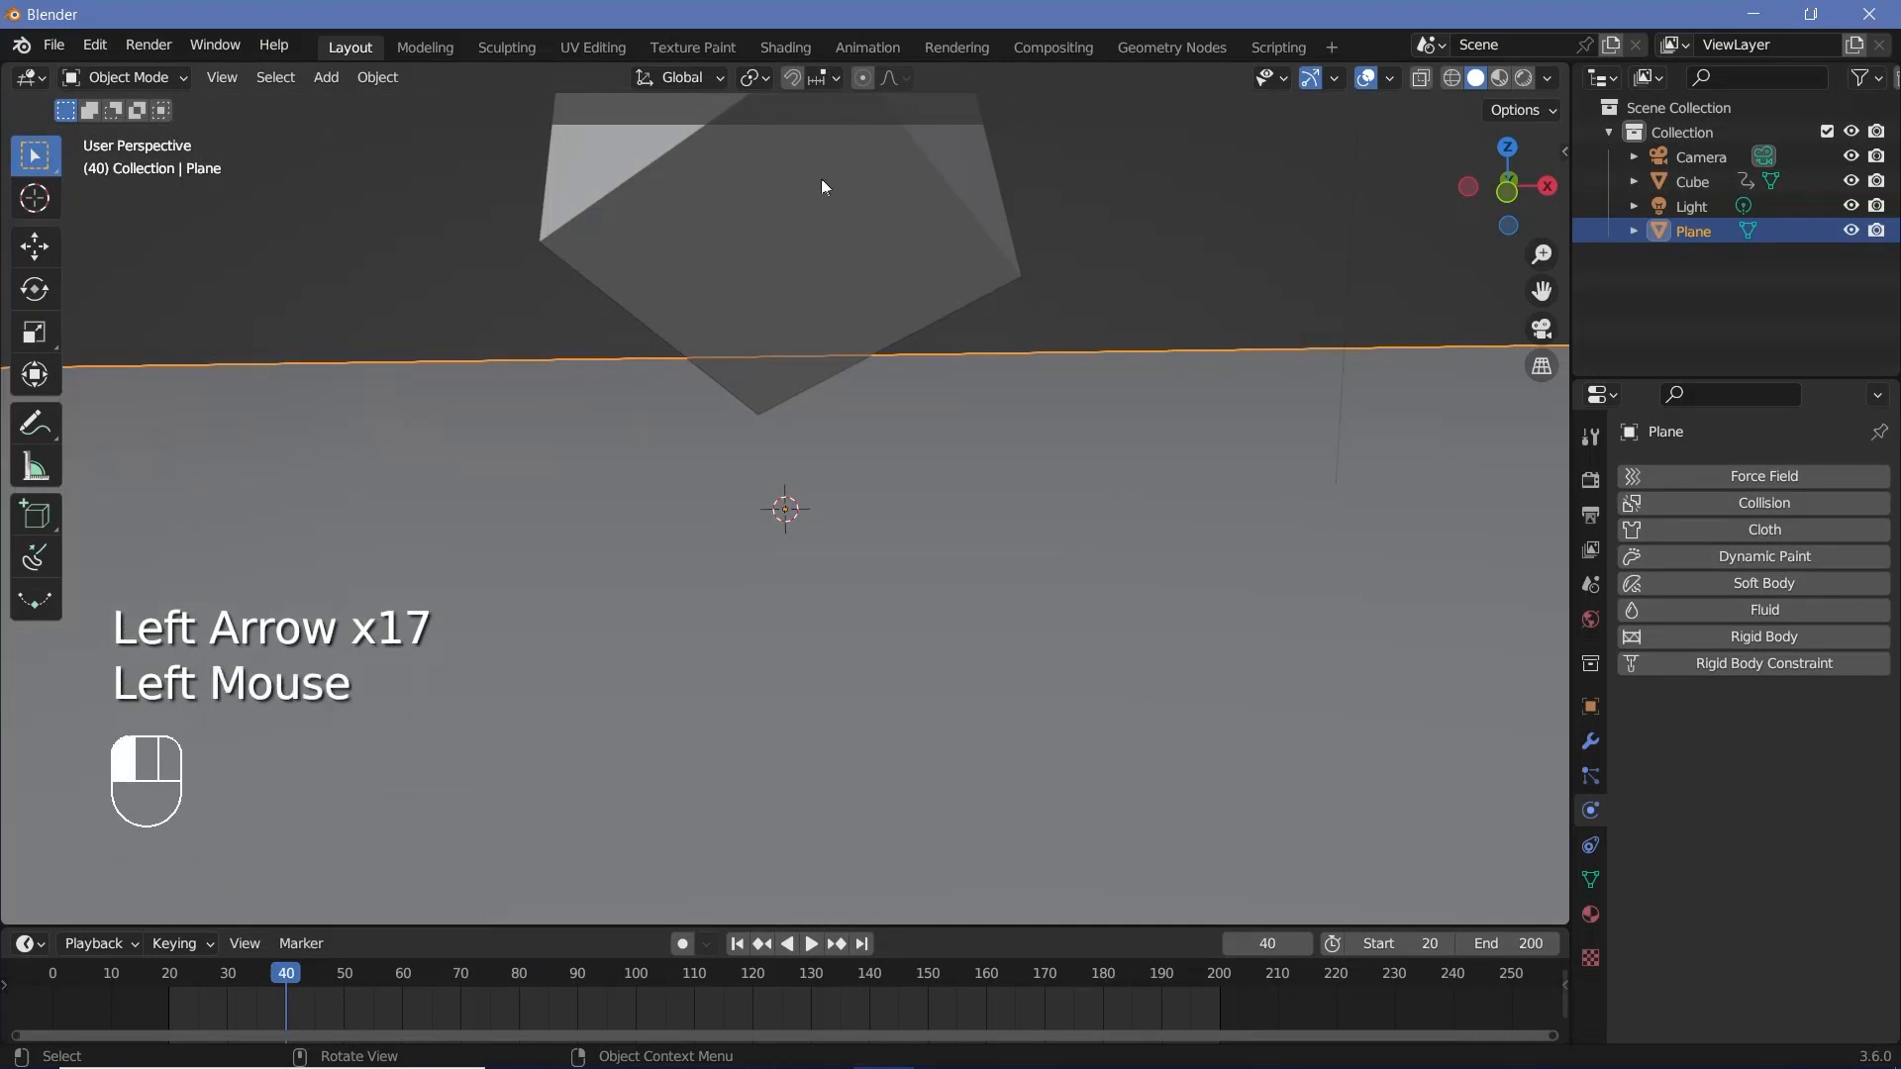
pyautogui.click(1591, 782)
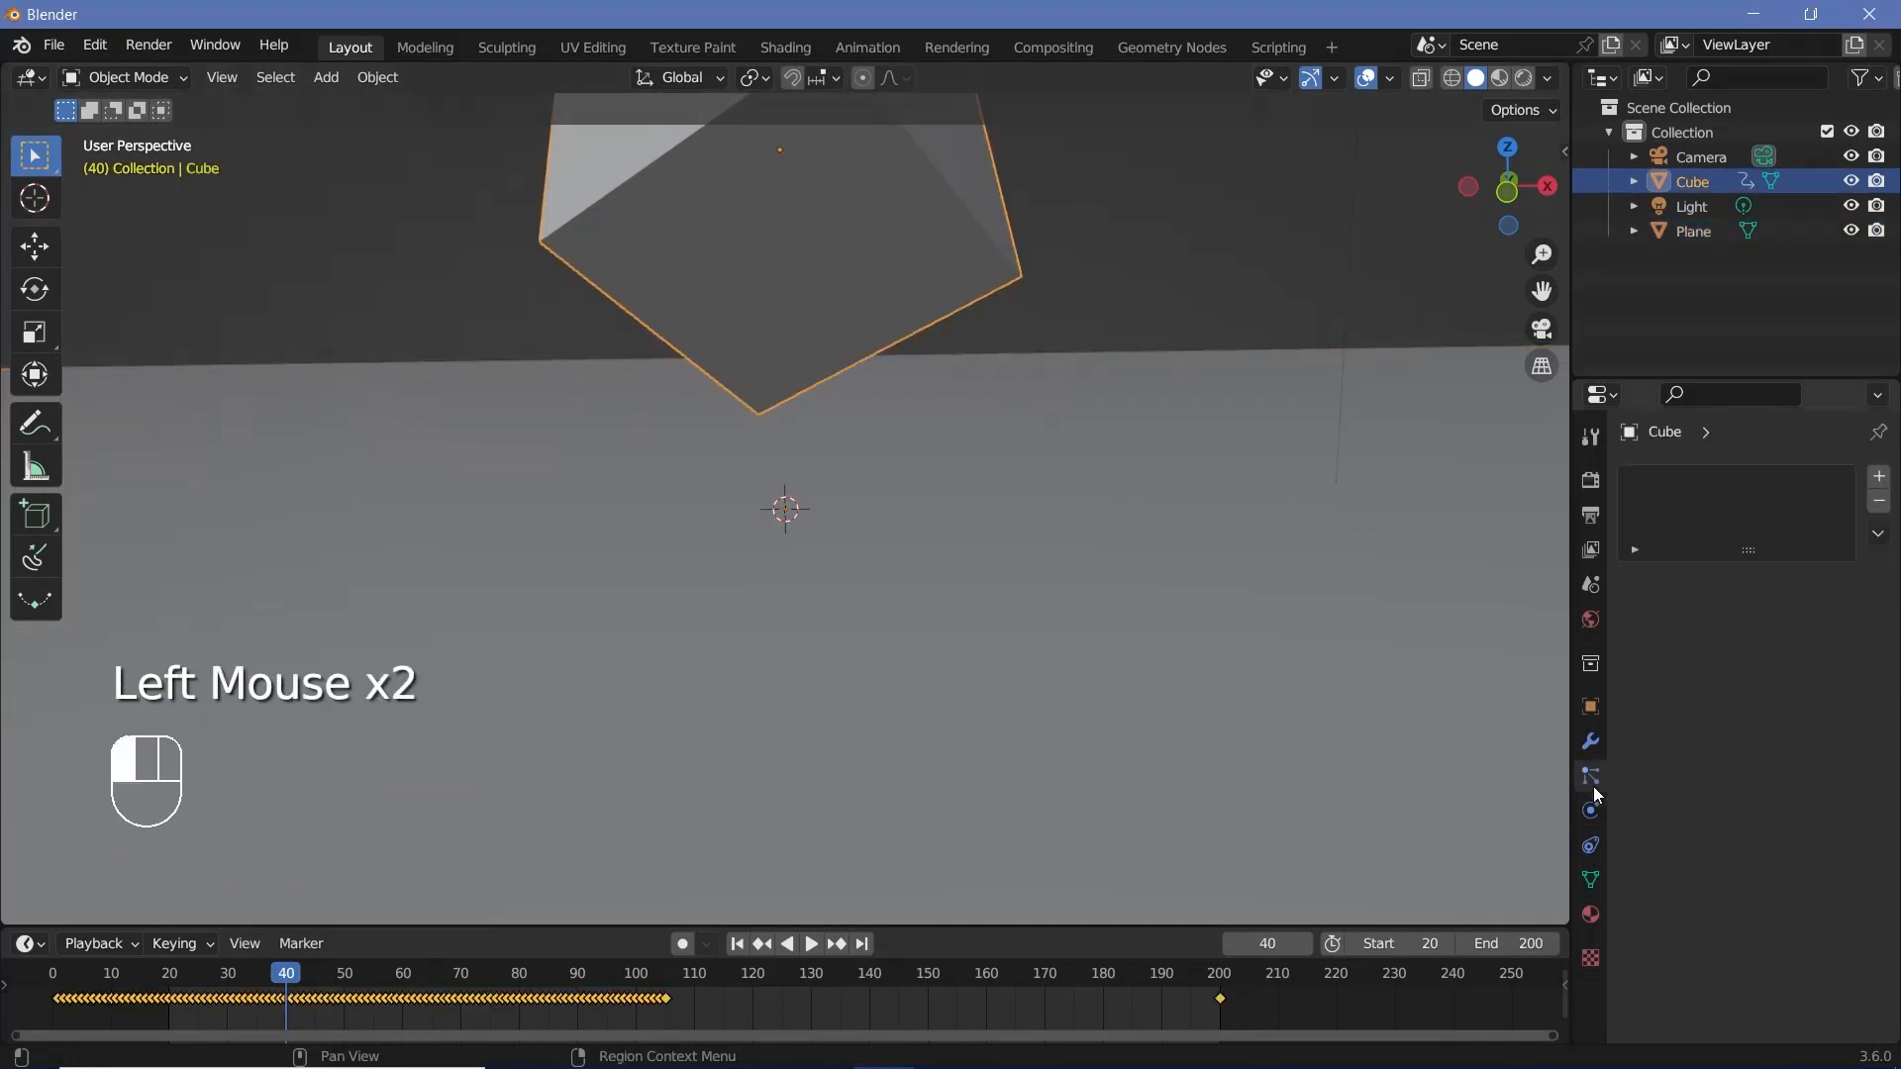
pyautogui.click(1879, 480)
pyautogui.press('space')
pyautogui.press('space')
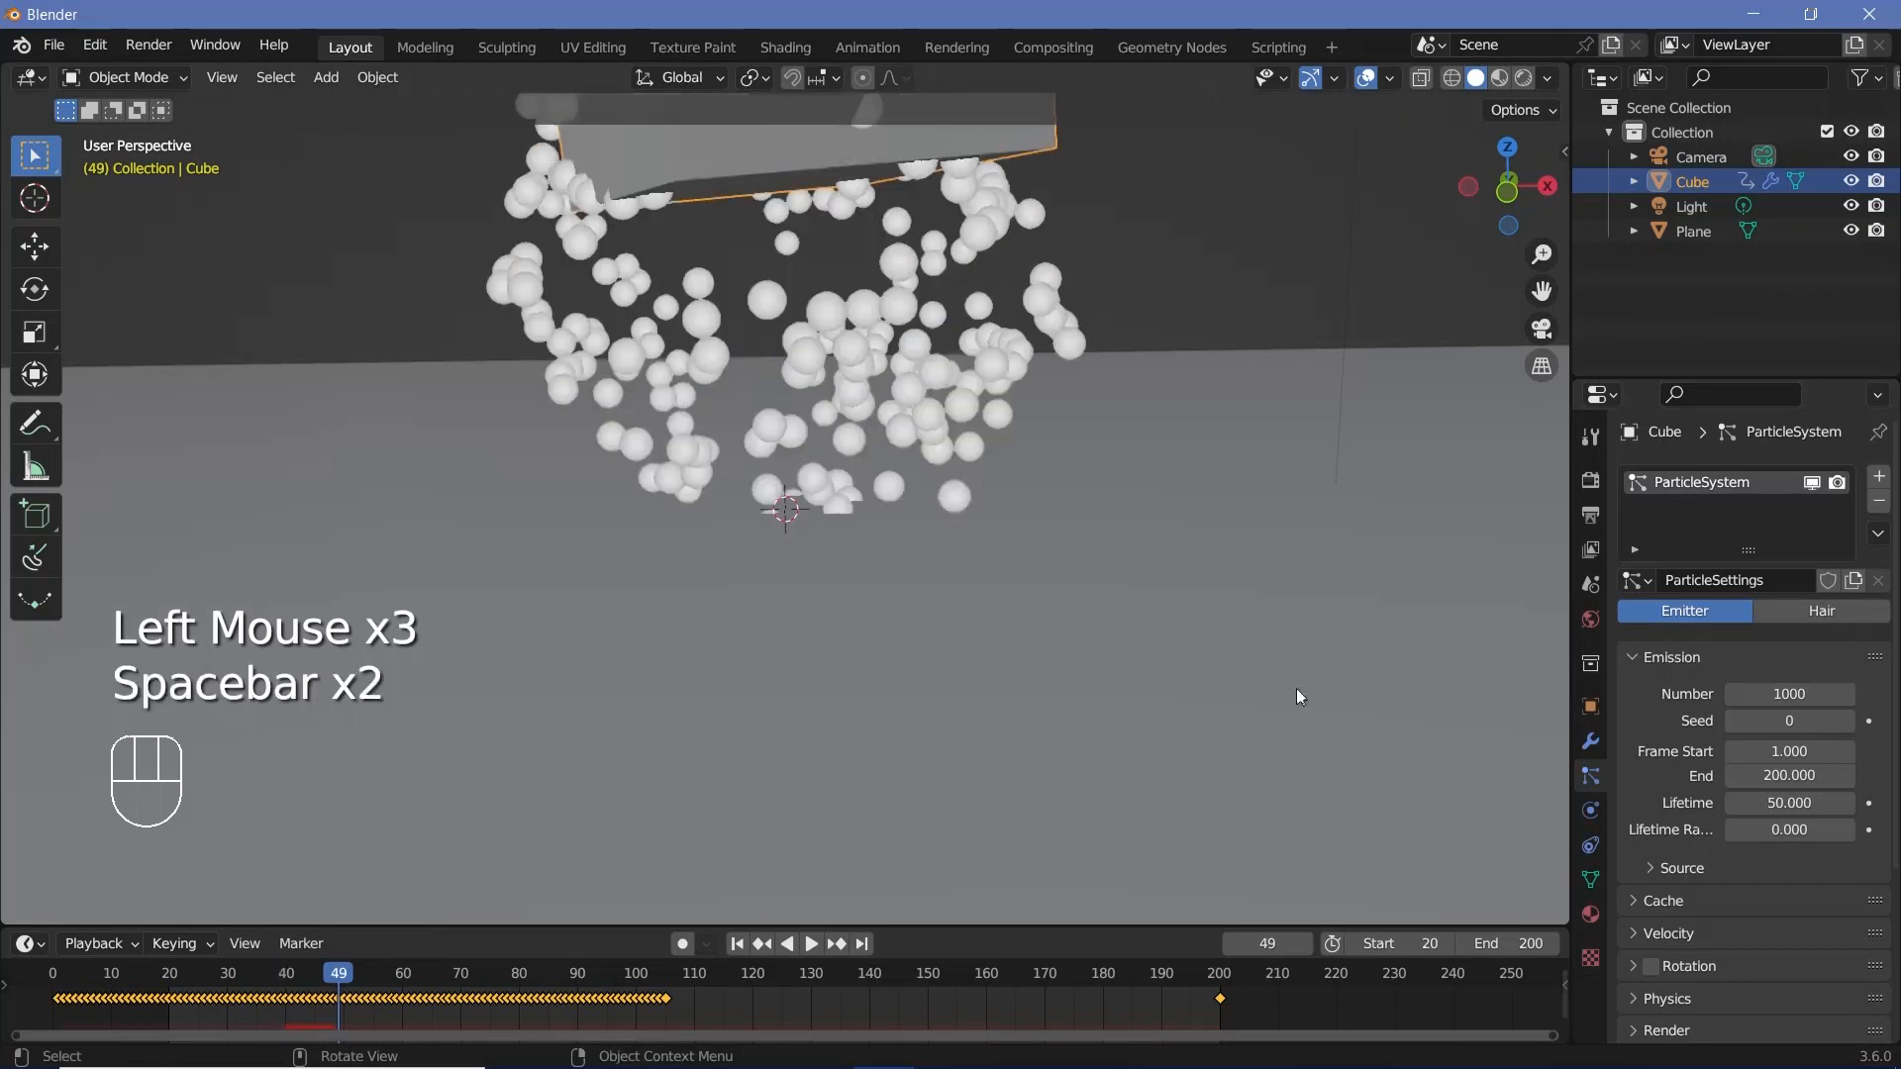
# Set the cube's particle emission to start at frame 40 and end at frame 82, checking the cube's rest position in the timeline.
pyautogui.click(1788, 752)
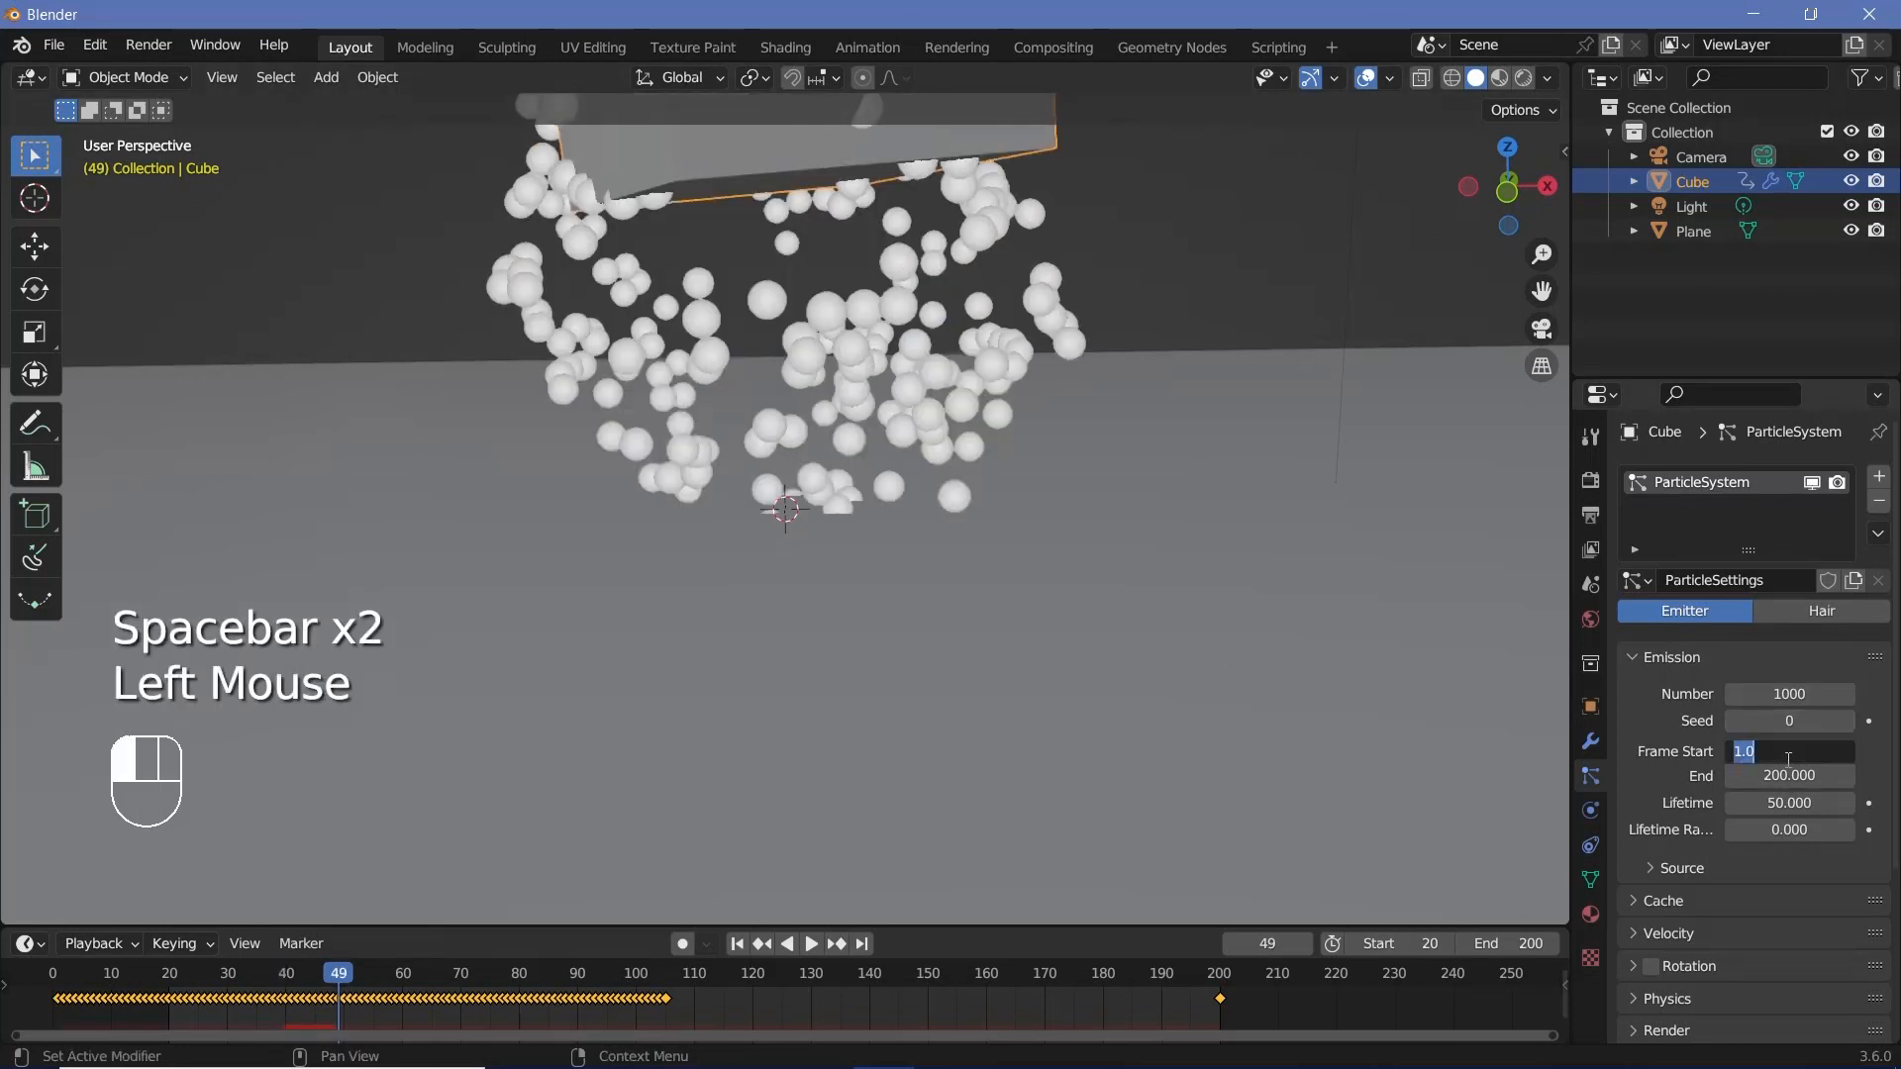
pyautogui.write('40')
pyautogui.press('Return')
pyautogui.click(1788, 775)
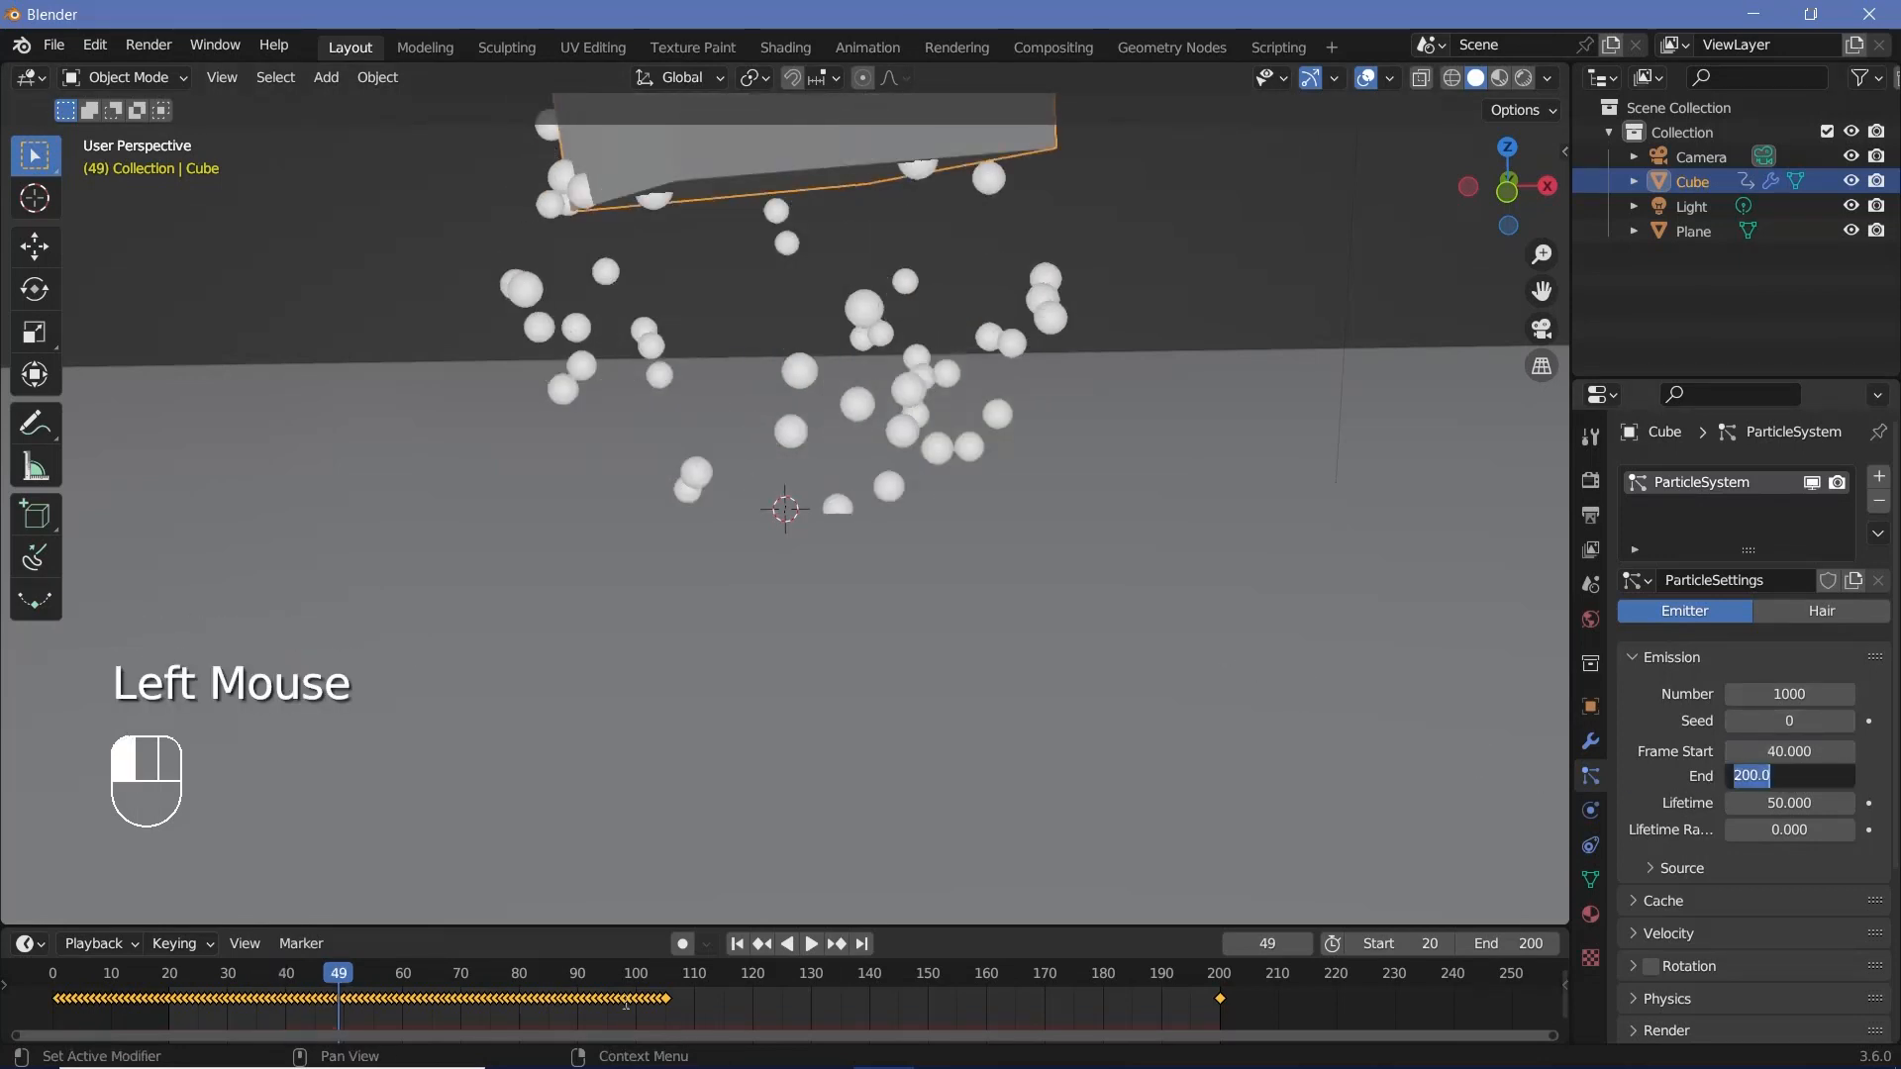
pyautogui.click(542, 989)
pyautogui.moveTo(545, 991)
pyautogui.mouseDown()
pyautogui.moveTo(578, 990)
pyautogui.moveTo(530, 993)
pyautogui.mouseUp()
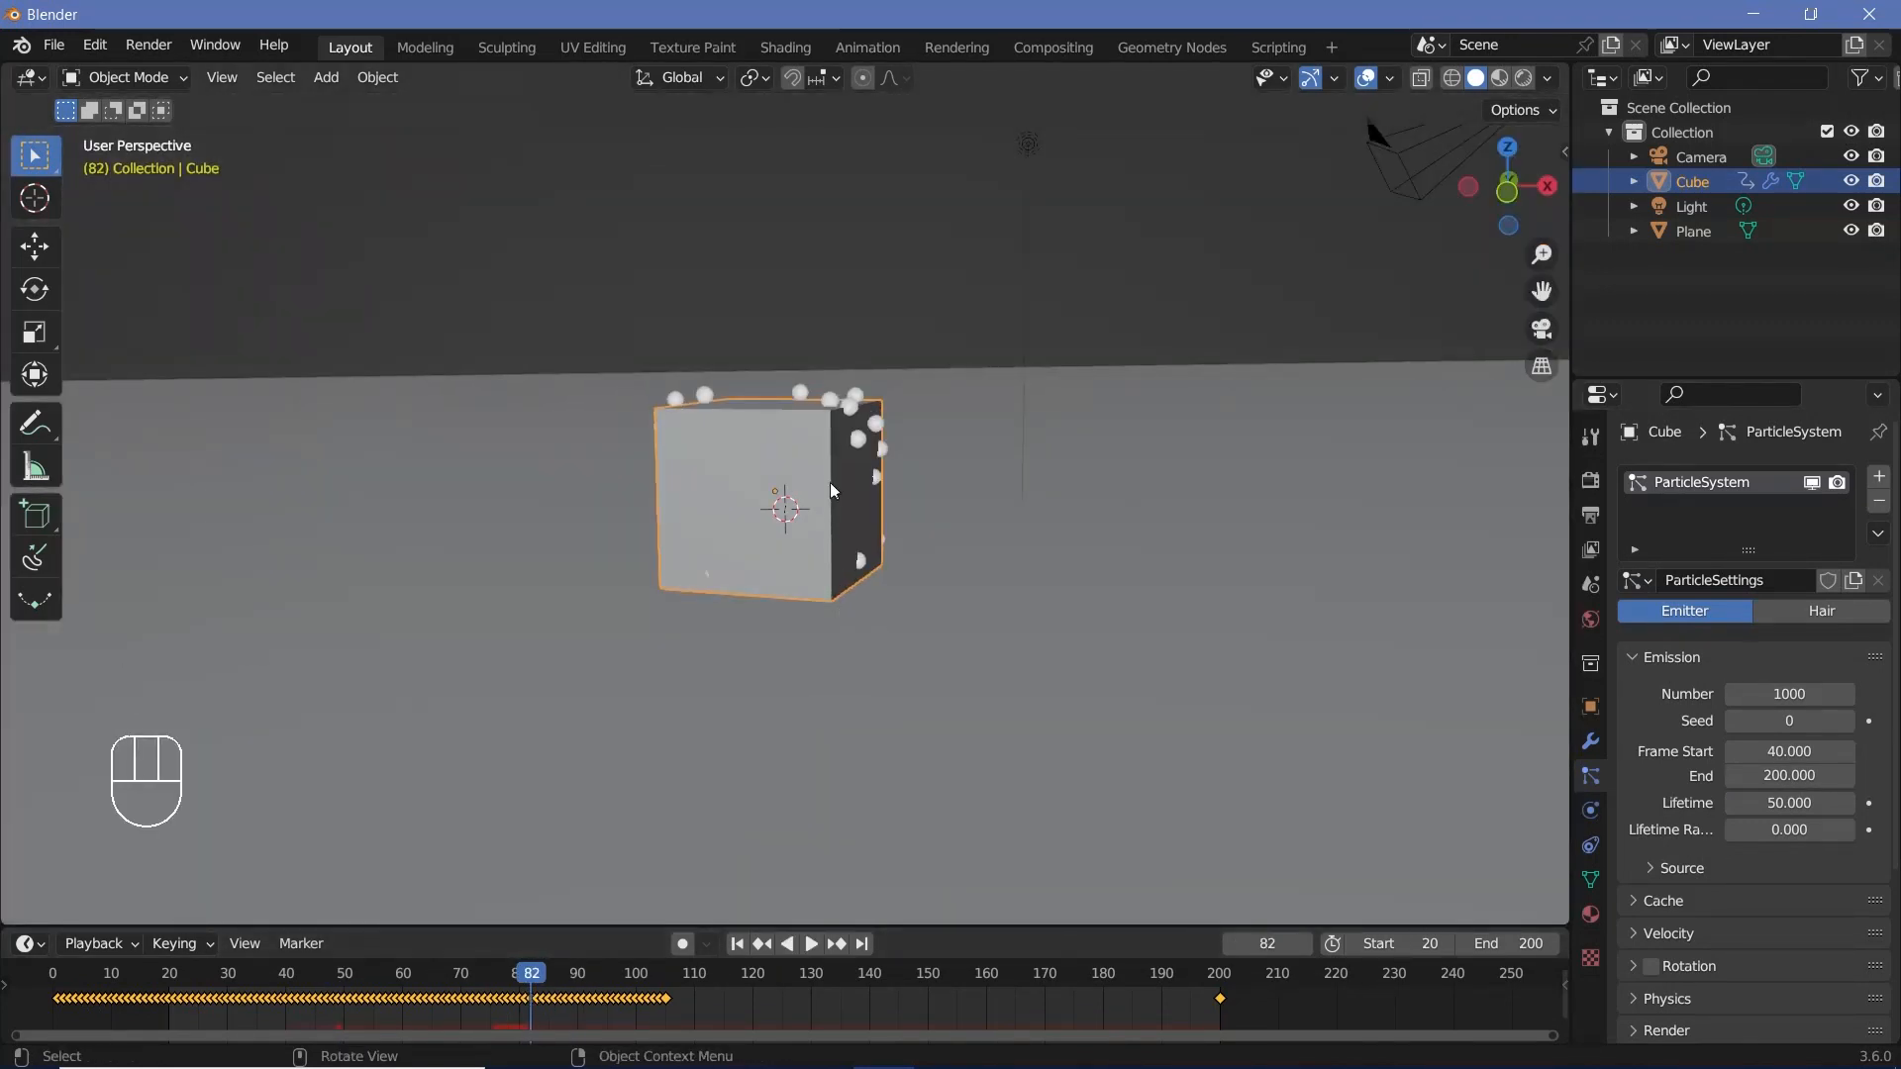
pyautogui.click(1780, 778)
pyautogui.write('82')
pyautogui.press('Return')
# Set the particles' lifetime randomness to 1 and replay the emission from shortly after the cube's impact.
pyautogui.moveTo(1778, 841); pyautogui.dragTo(1851, 841)
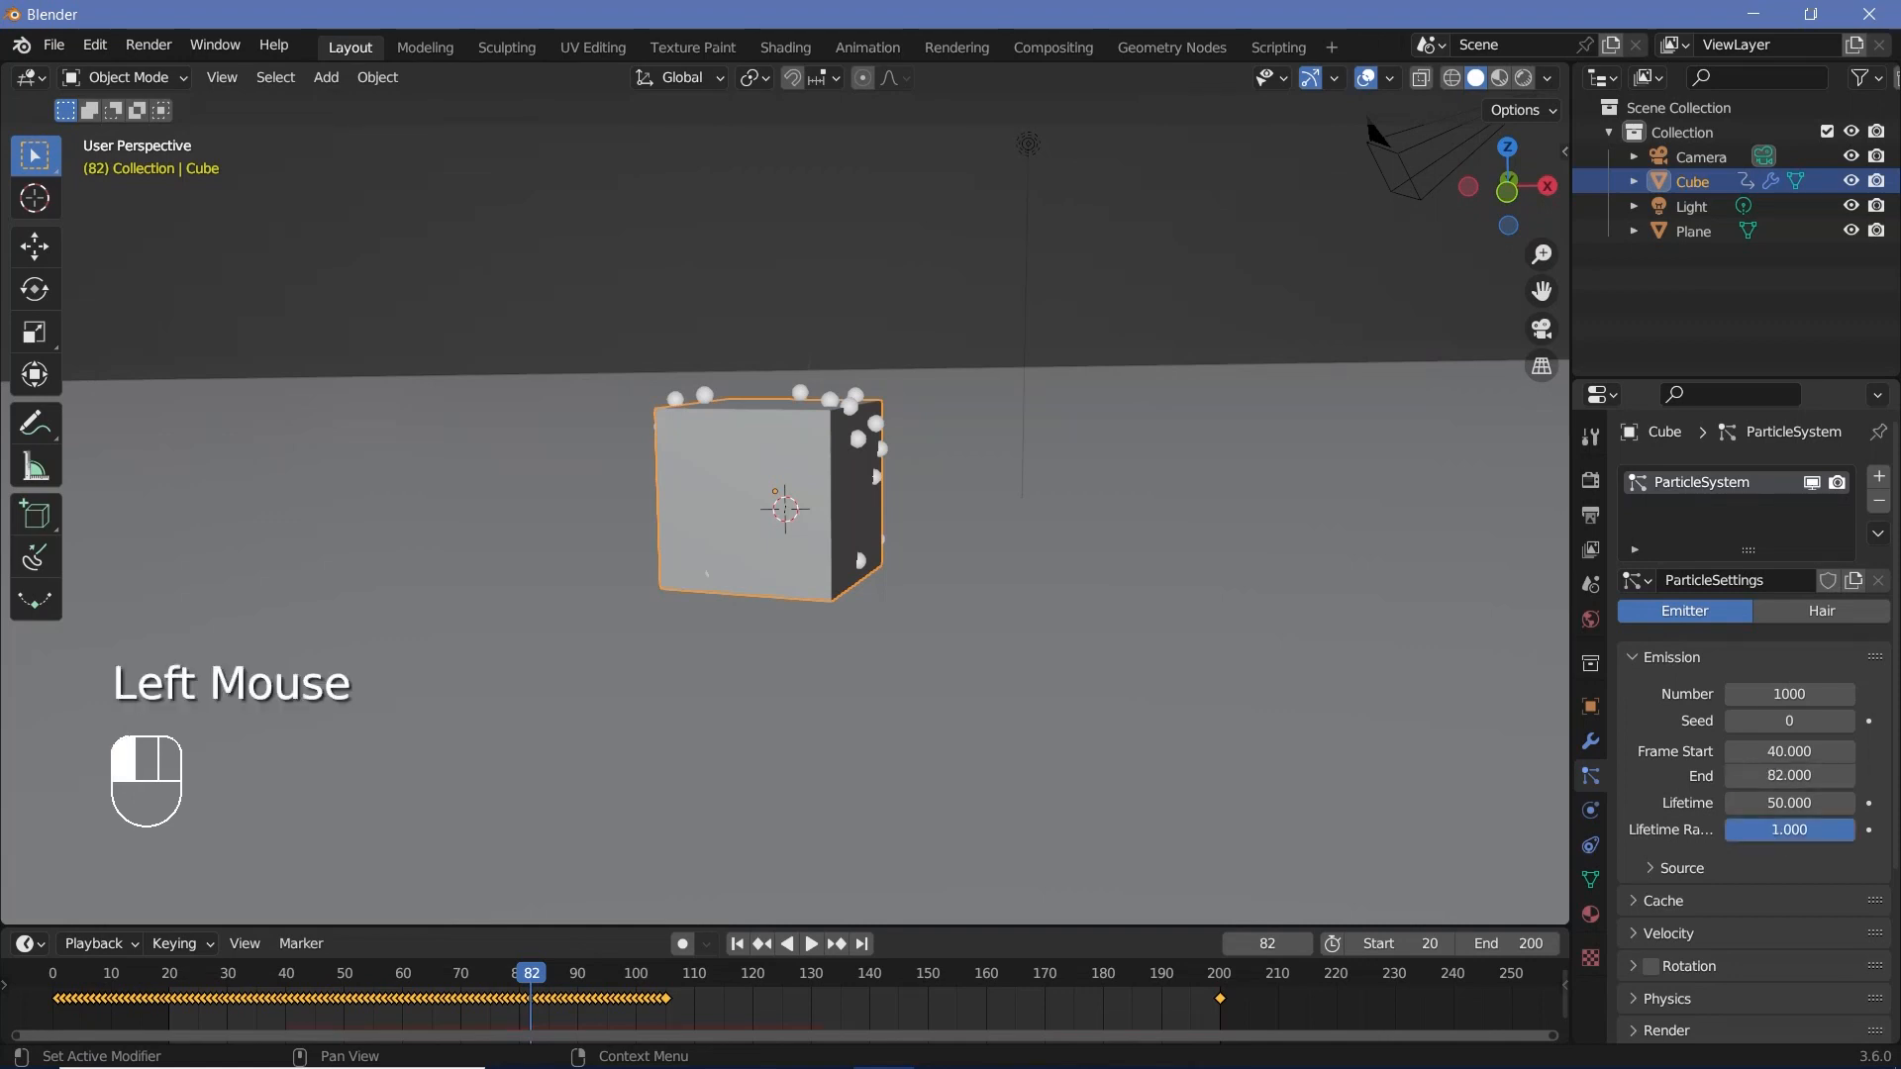
pyautogui.click(302, 978)
pyautogui.press('space')
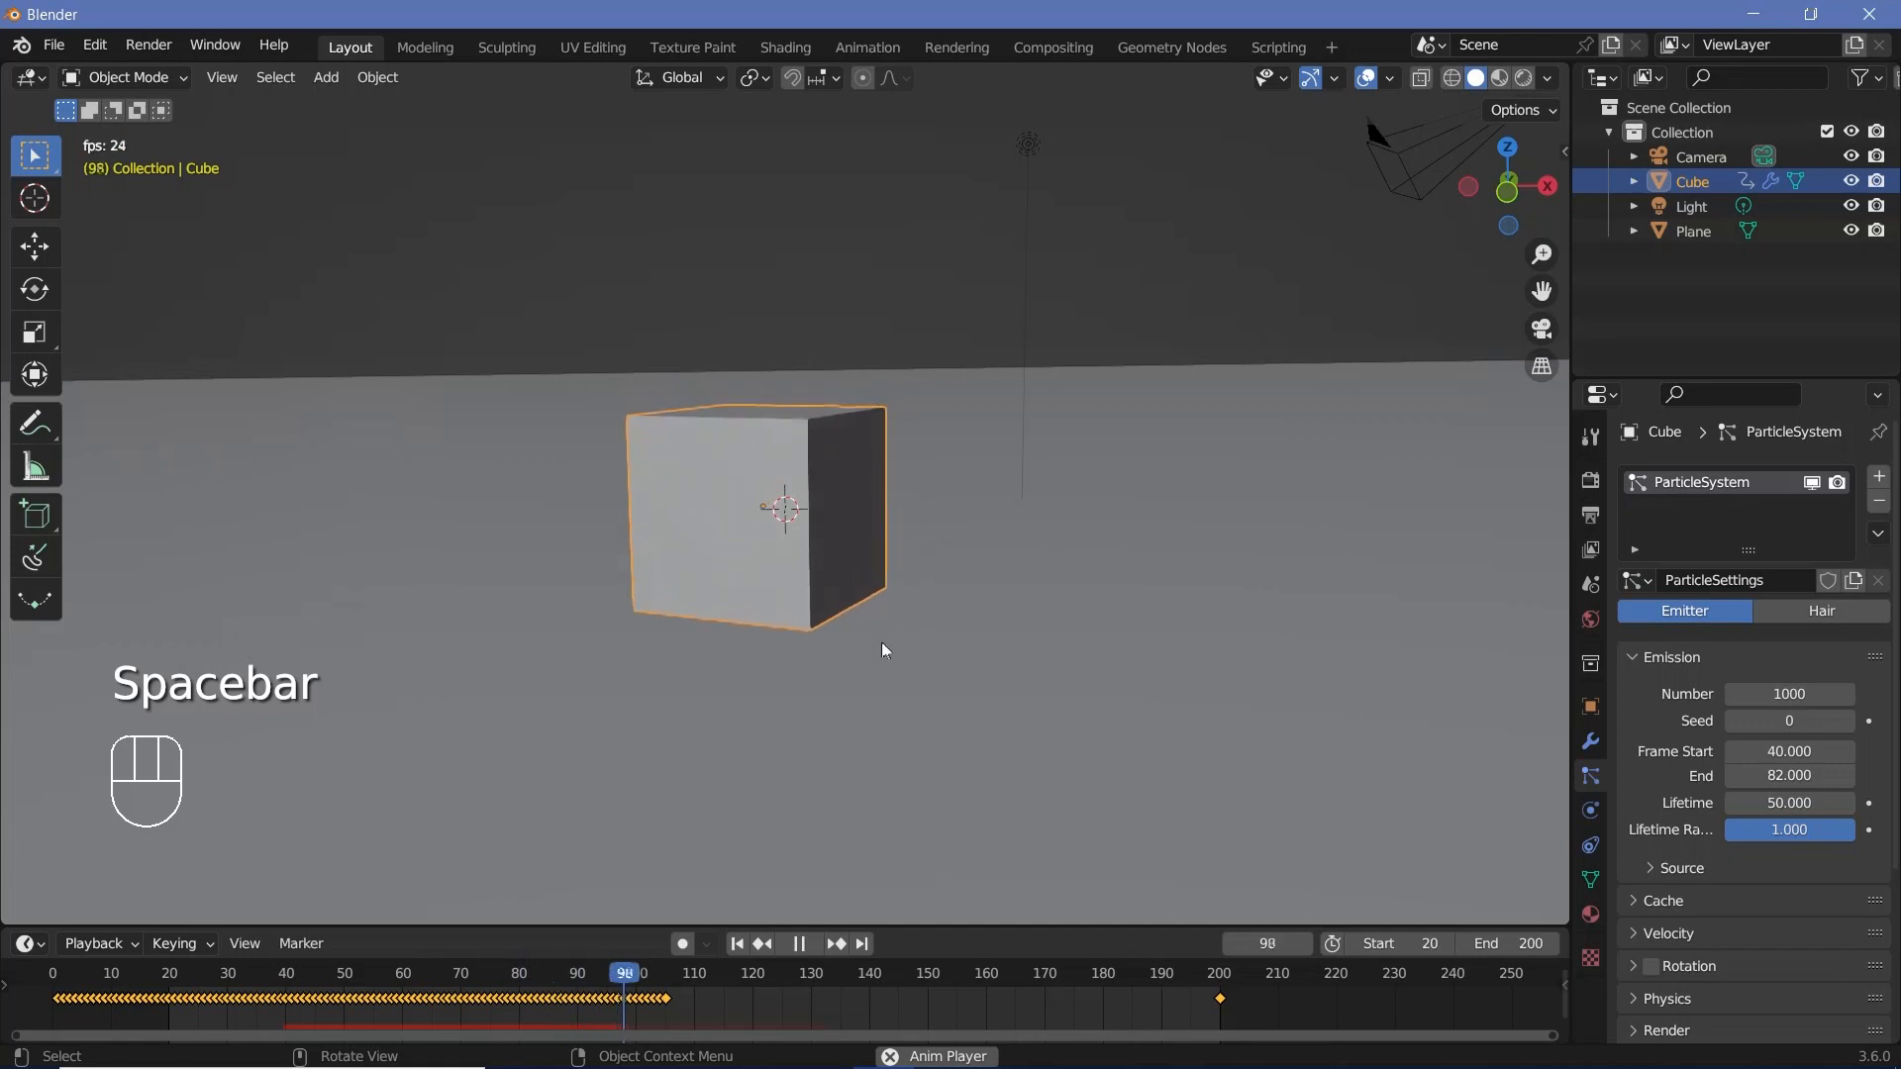
pyautogui.press('space')
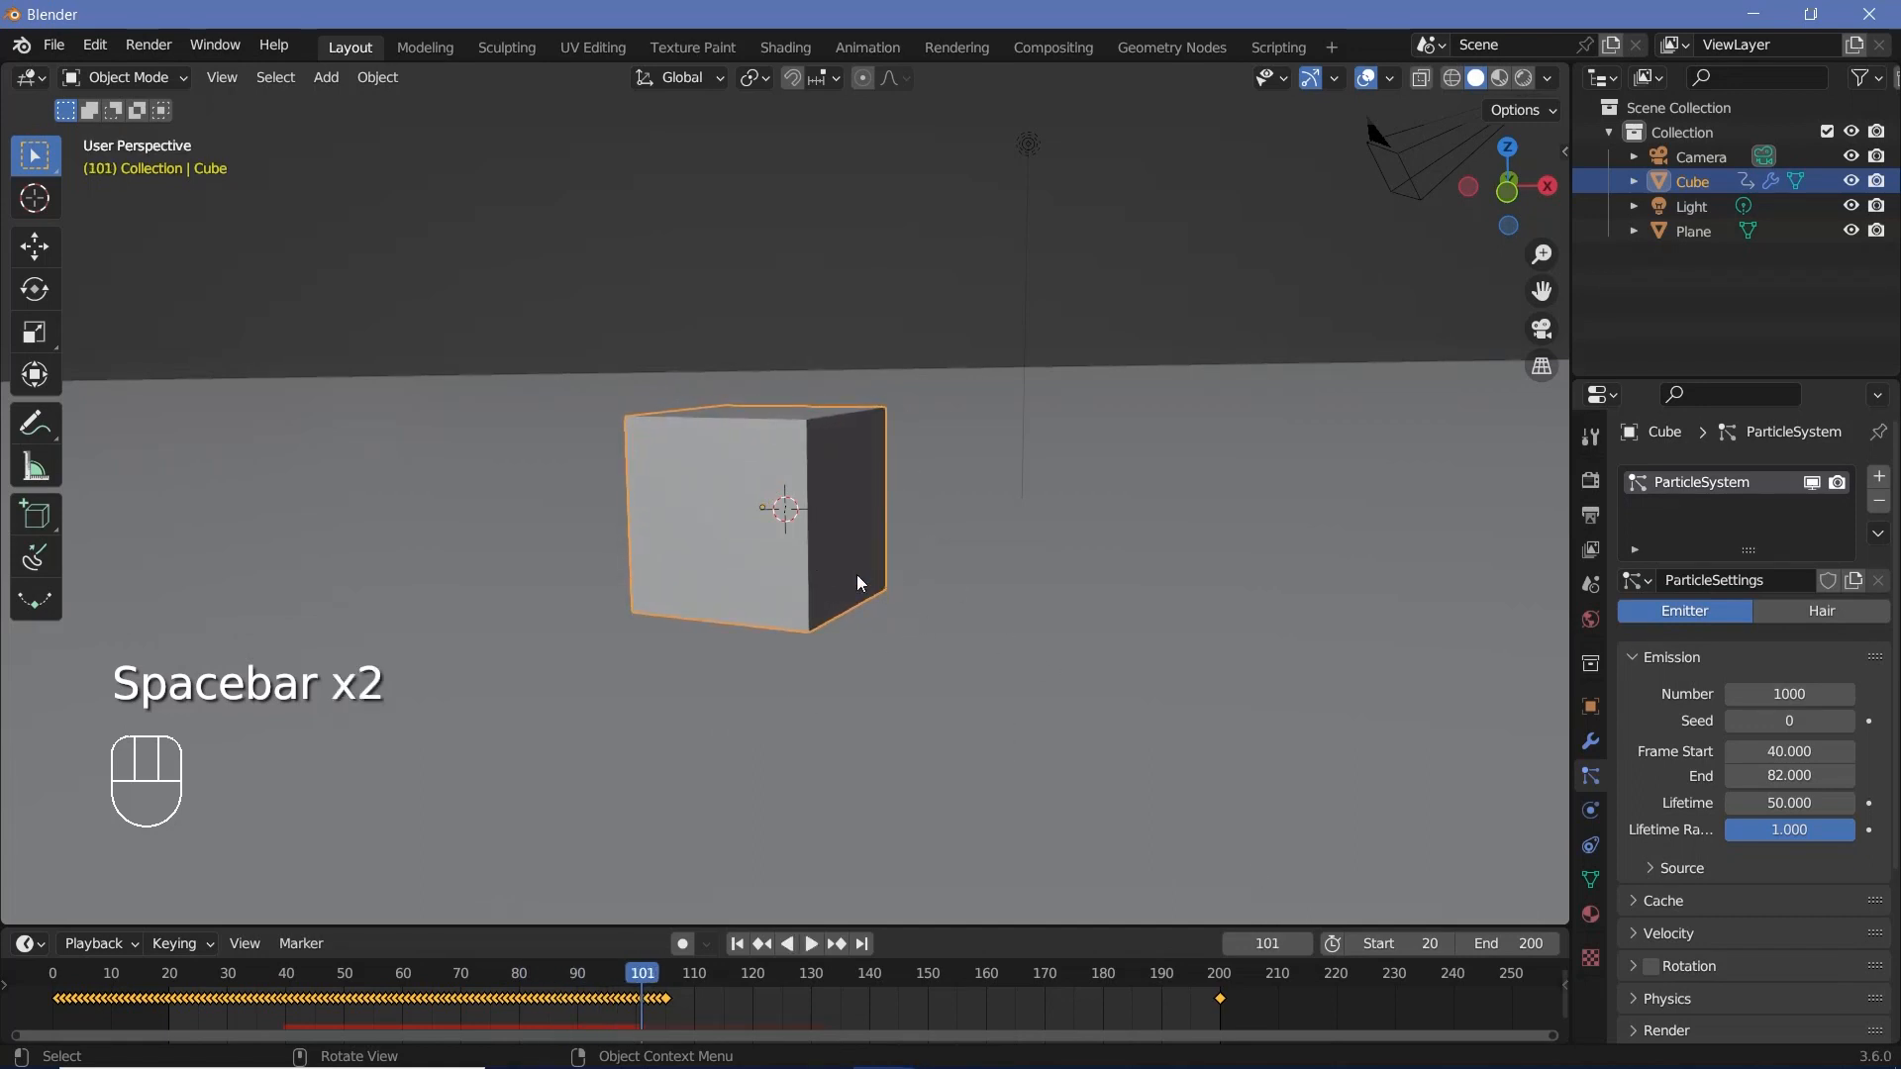
# Add Collision physics to the plane and set its particle stickiness to 0.4.
pyautogui.click(1100, 675)
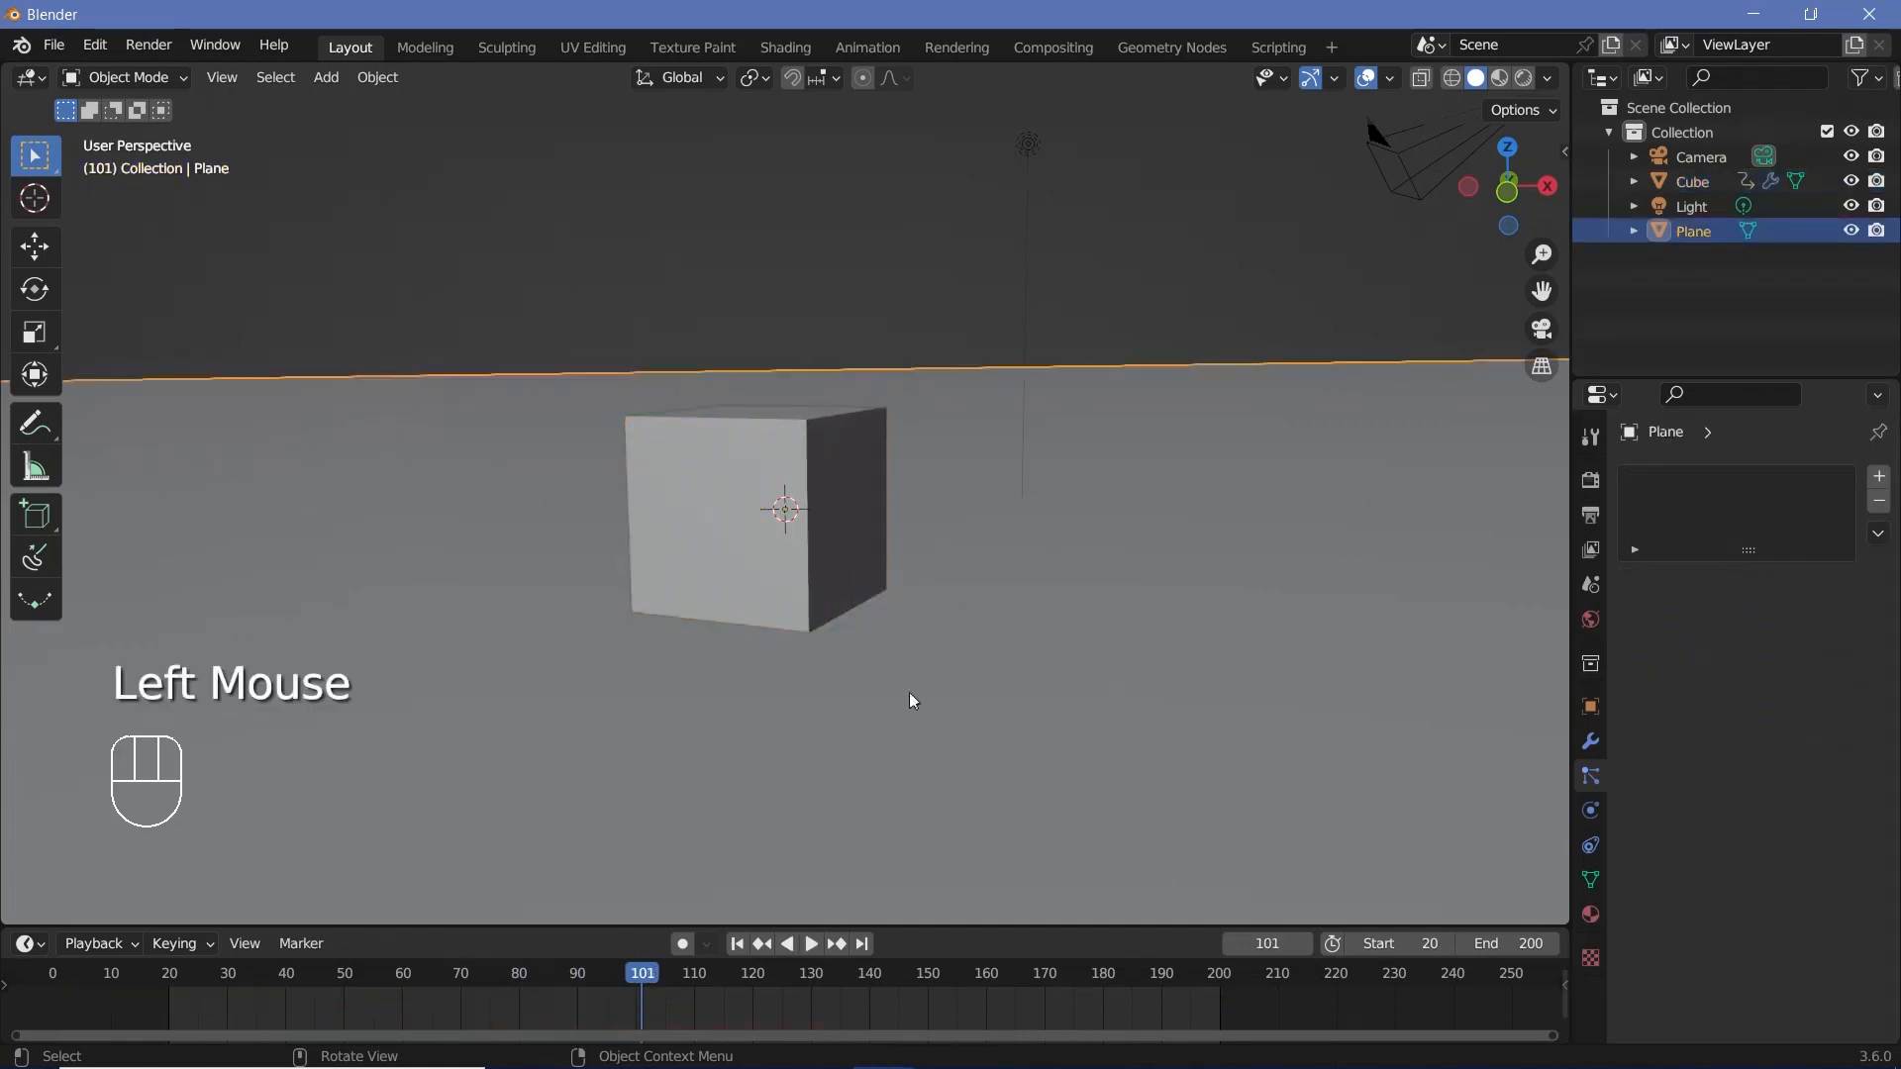
pyautogui.click(1589, 818)
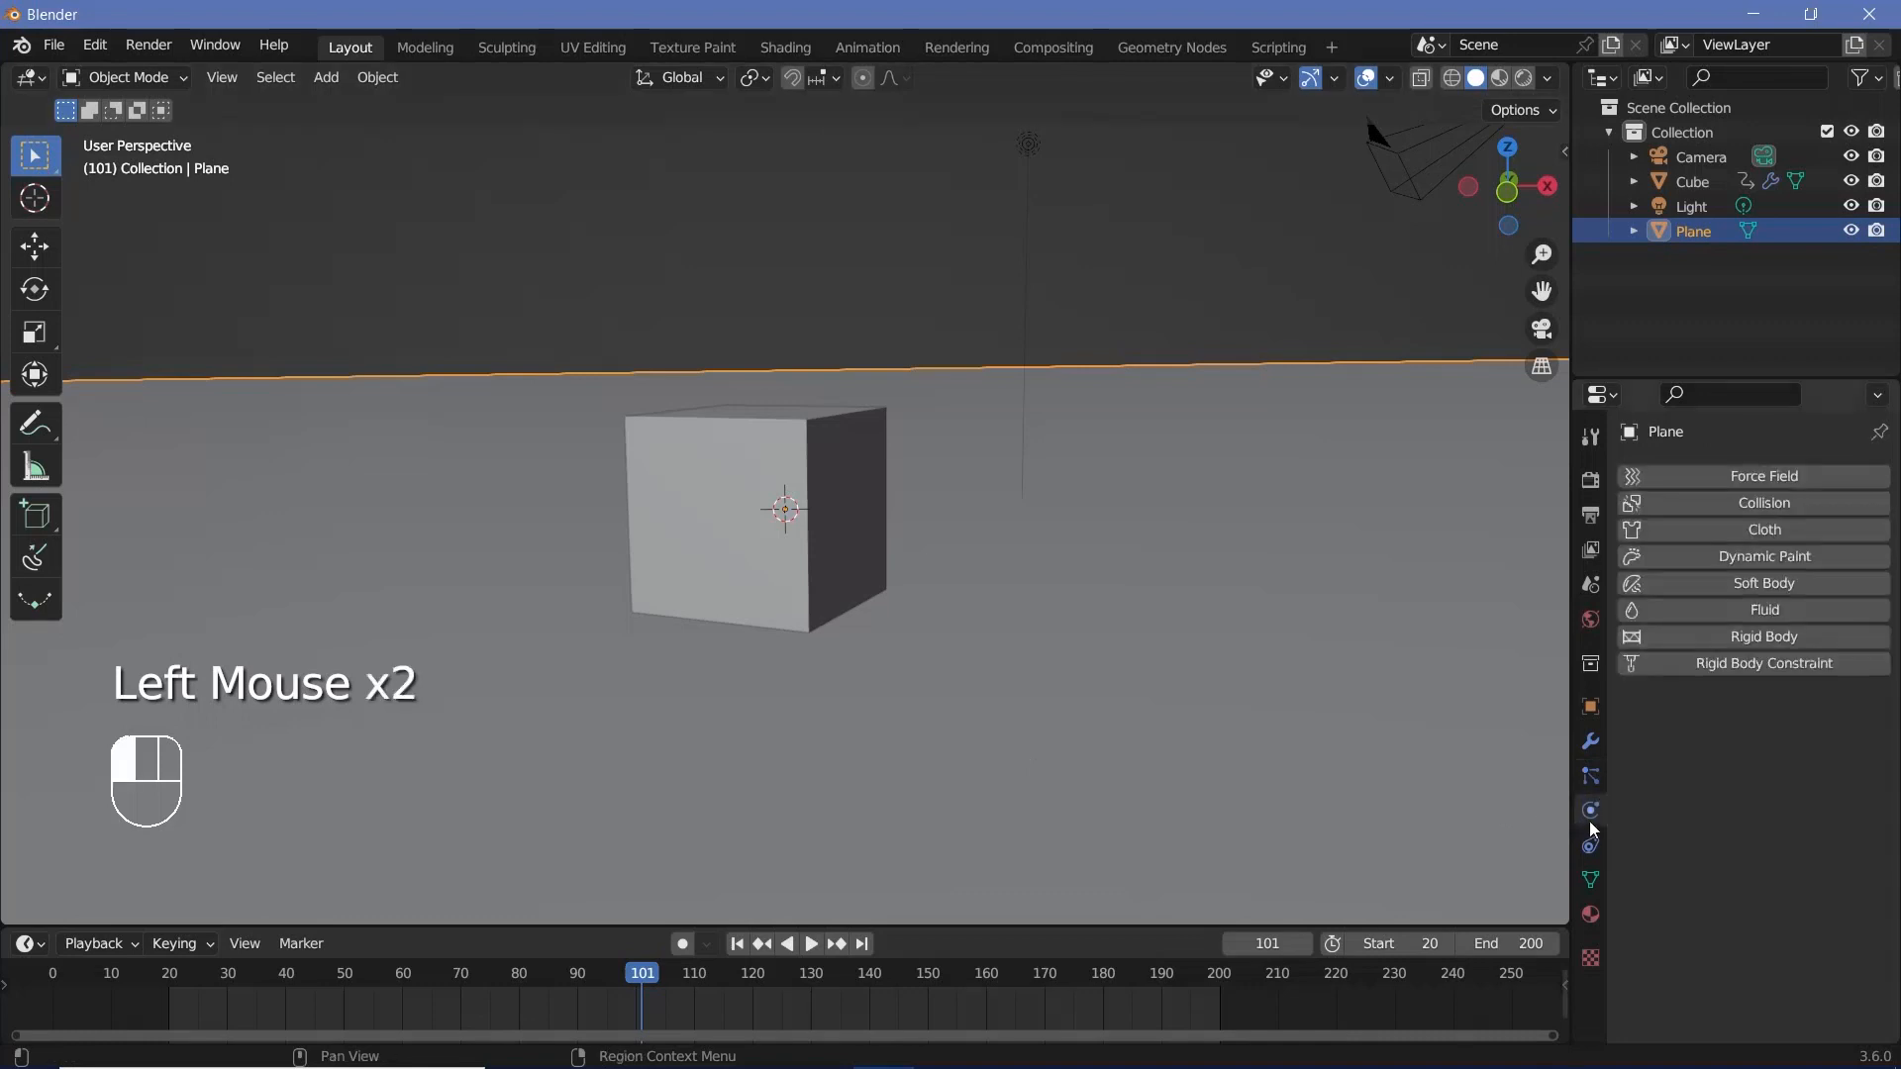
pyautogui.click(1737, 507)
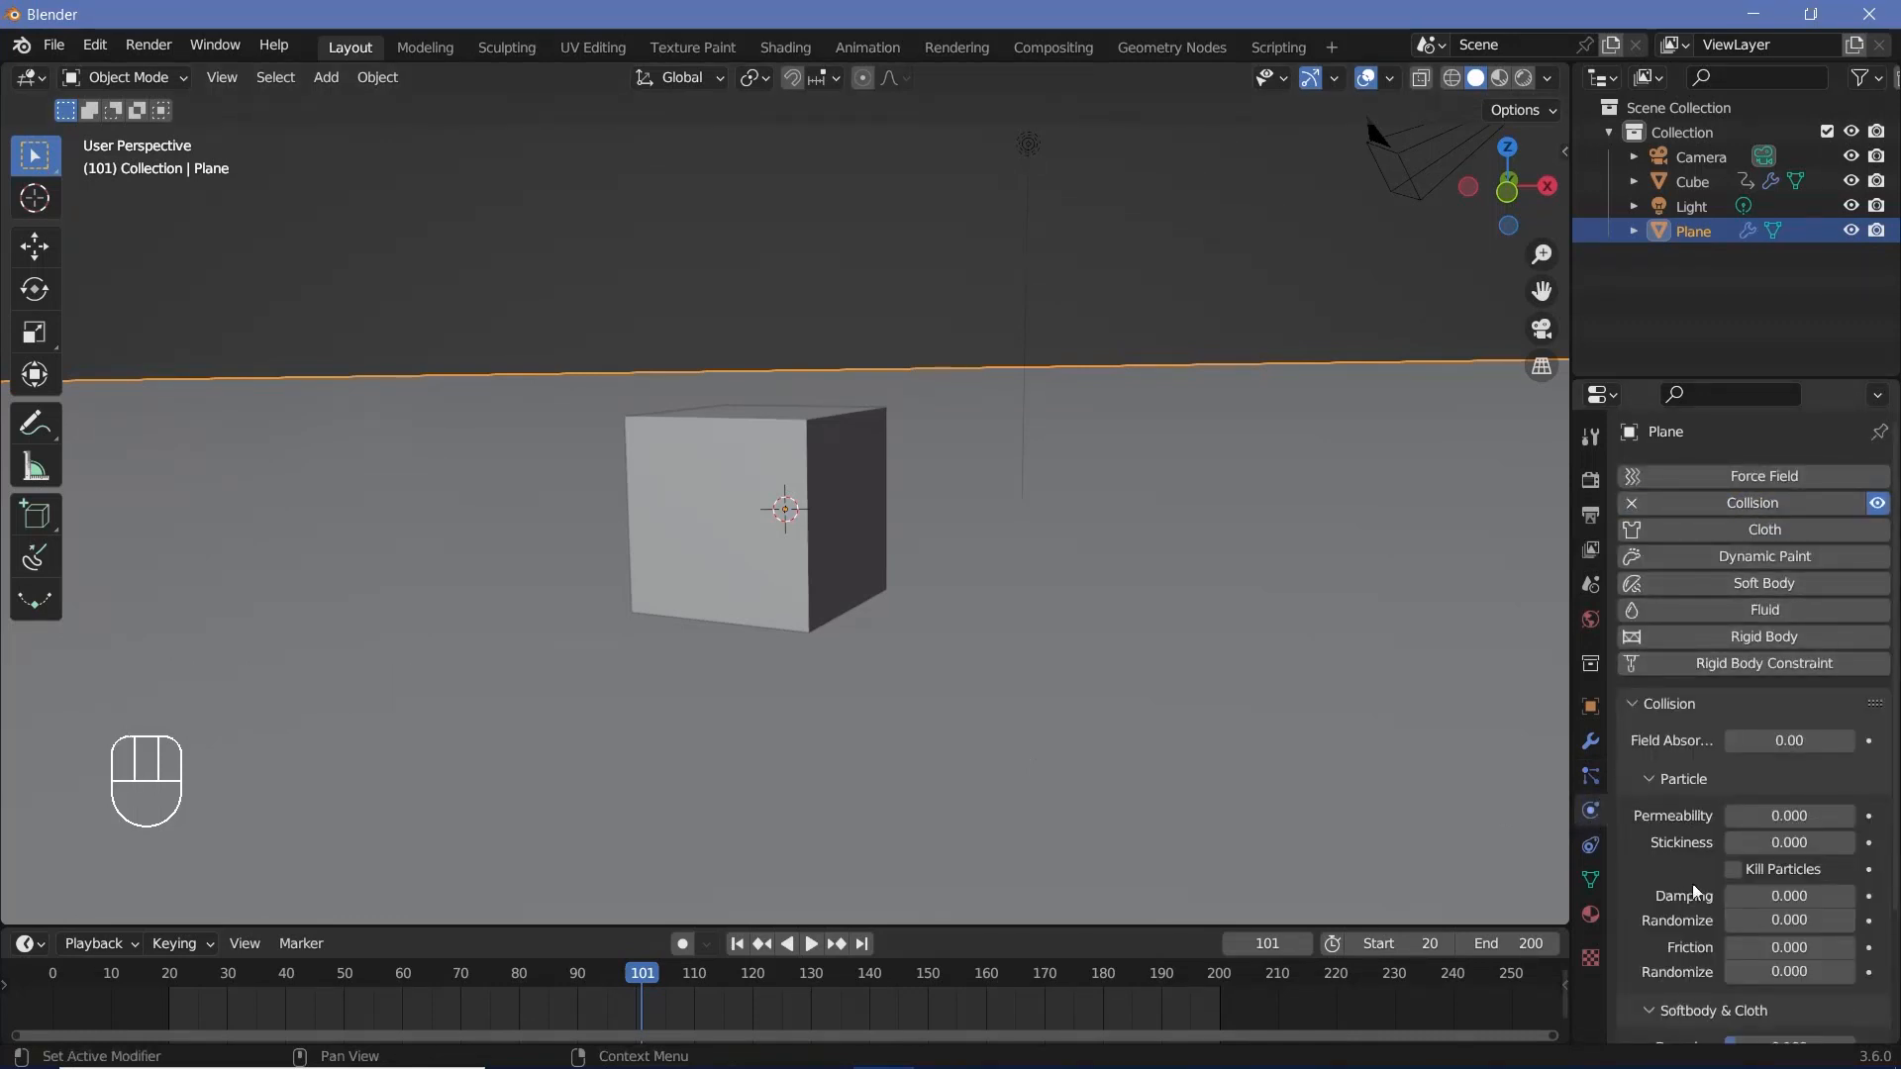
pyautogui.click(1772, 842)
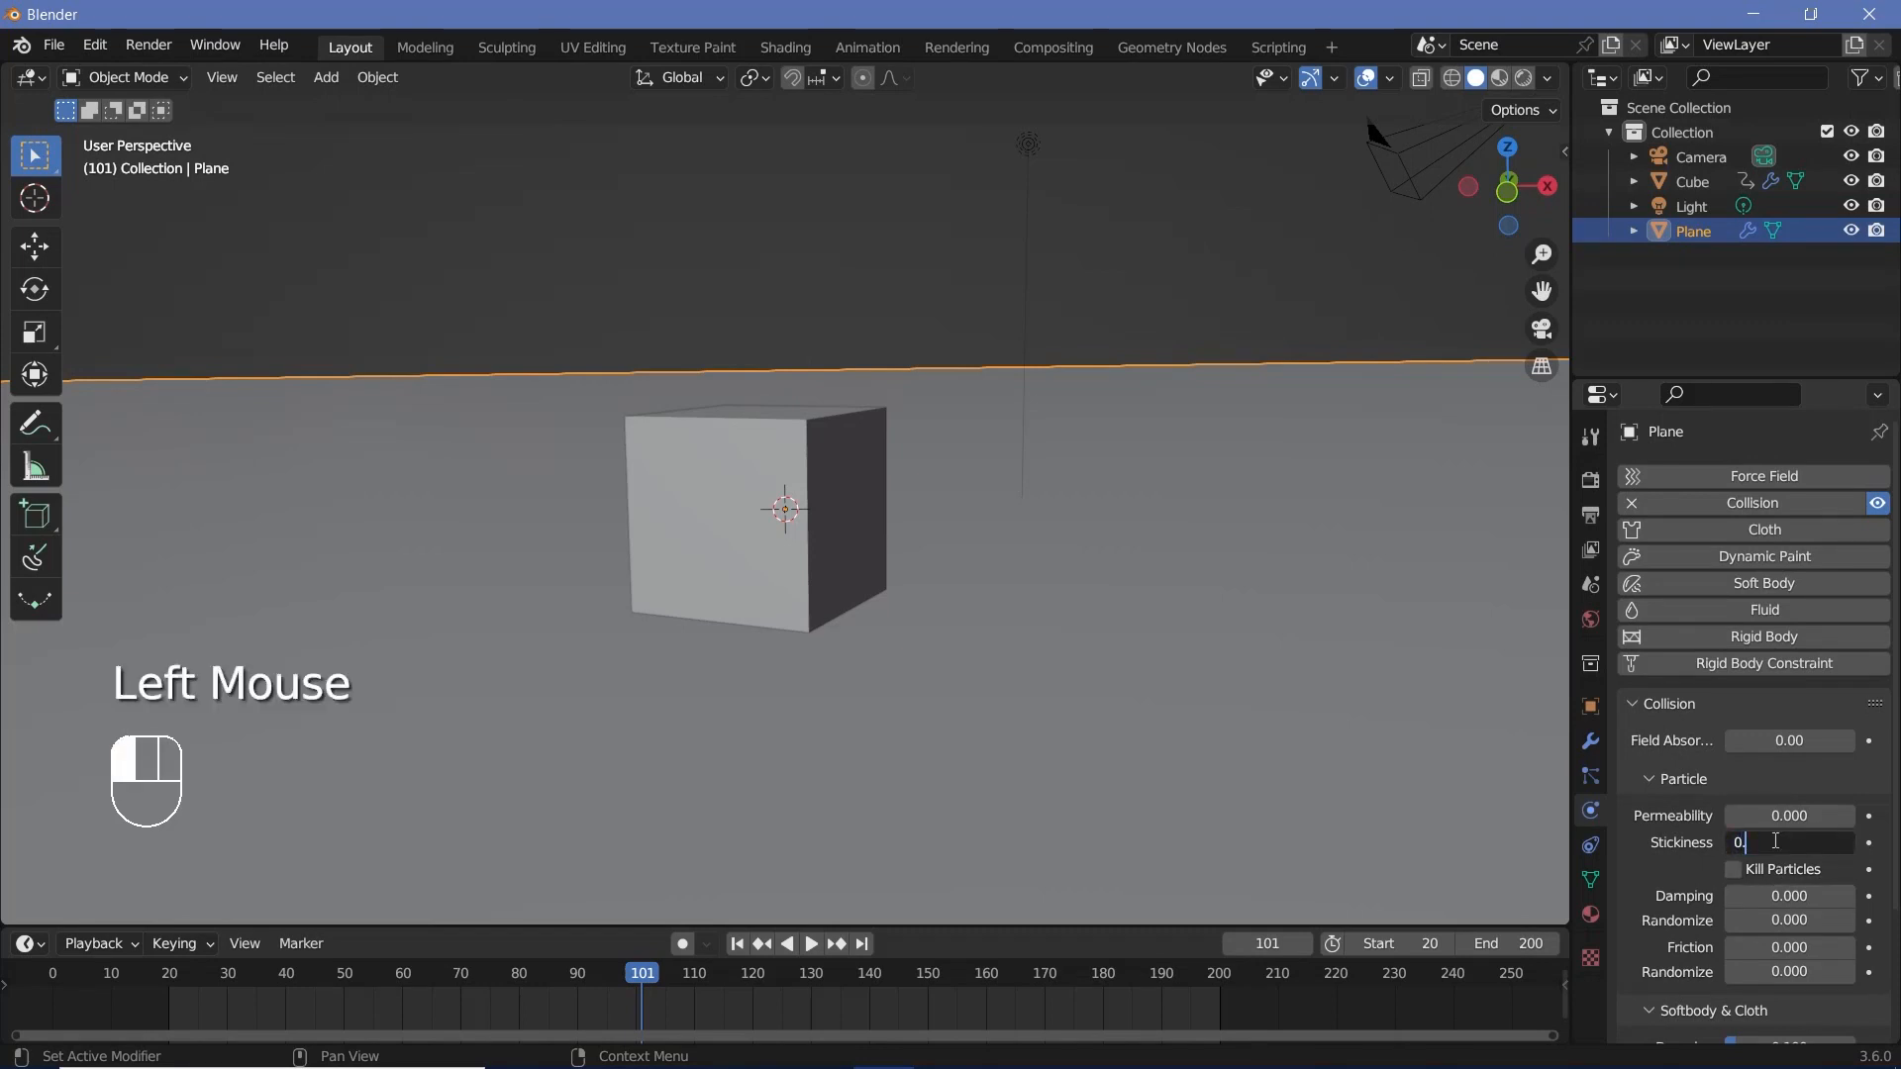
pyautogui.press('Return')
# Replay the animation from before the impact and again from frame 40 to check how particles collide with the plane.
pyautogui.moveTo(633, 967); pyautogui.dragTo(242, 952)
pyautogui.press('space')
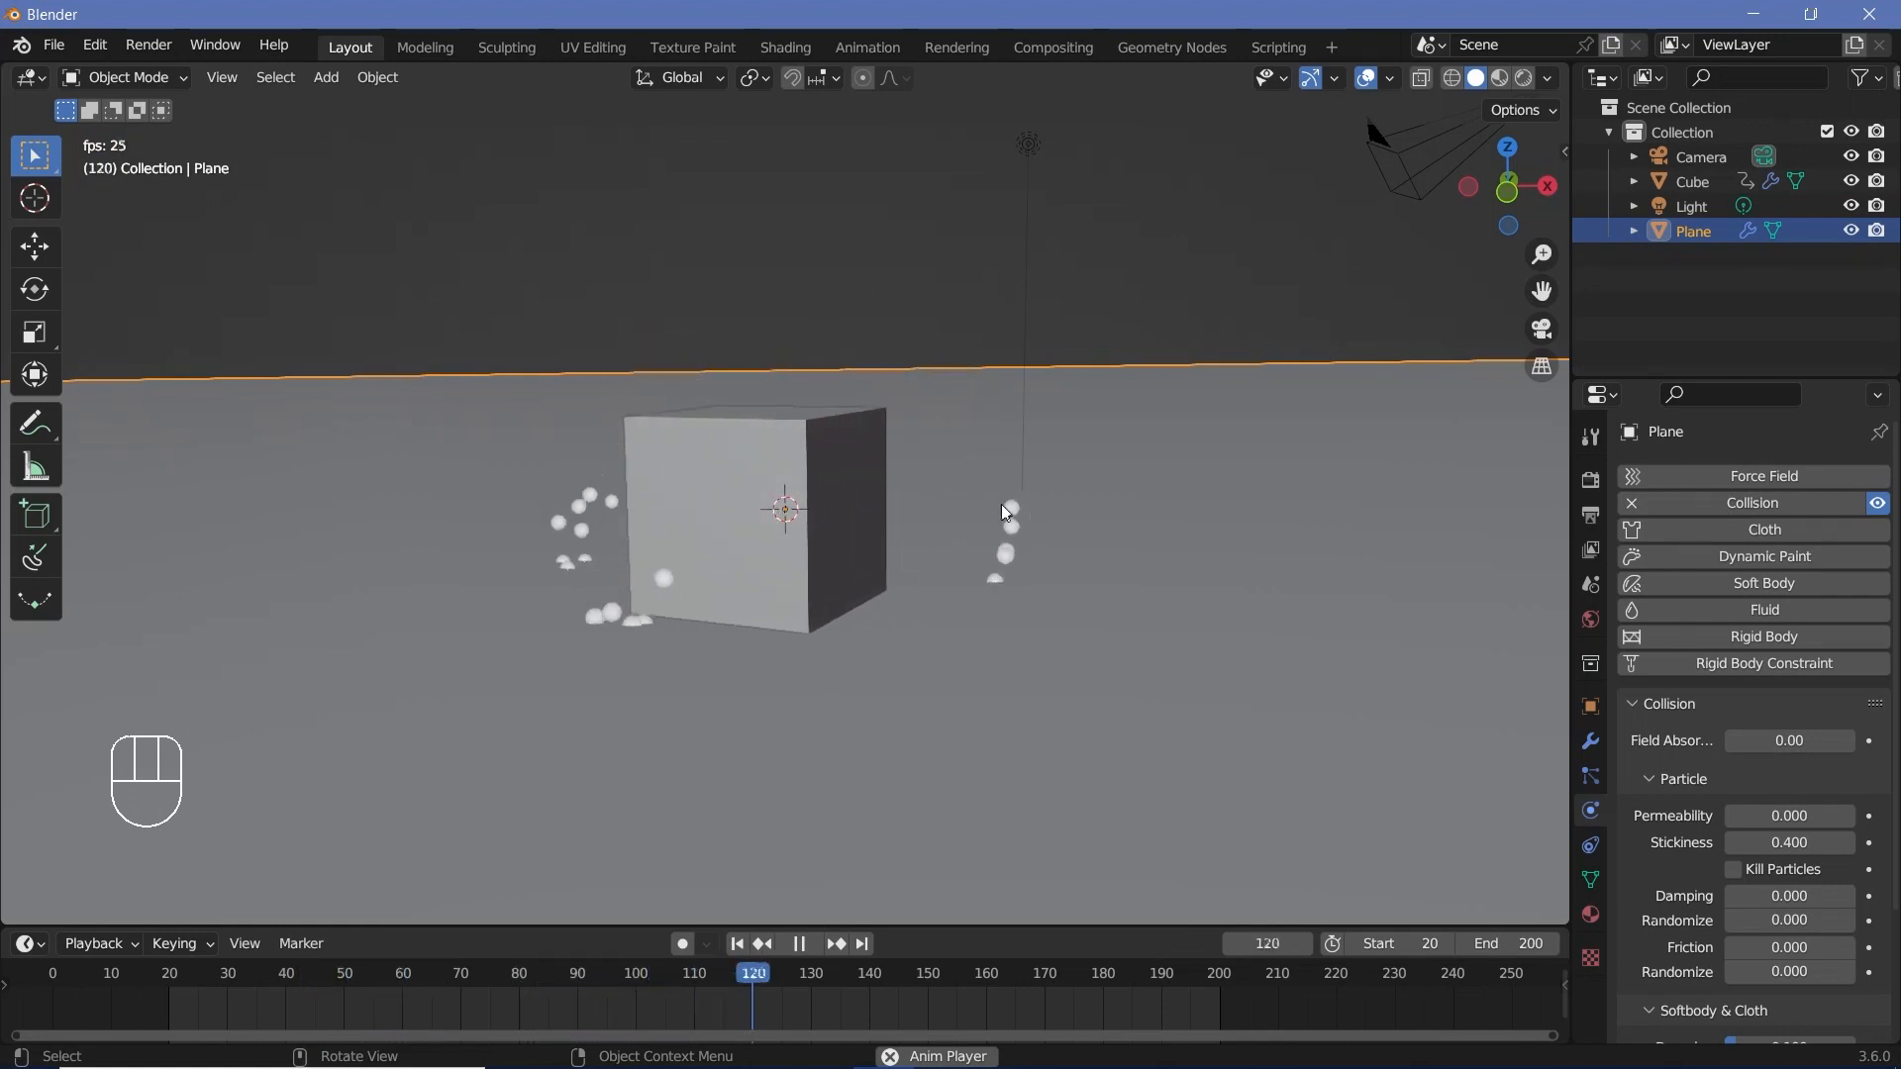
pyautogui.press('space')
pyautogui.moveTo(346, 990); pyautogui.dragTo(294, 990)
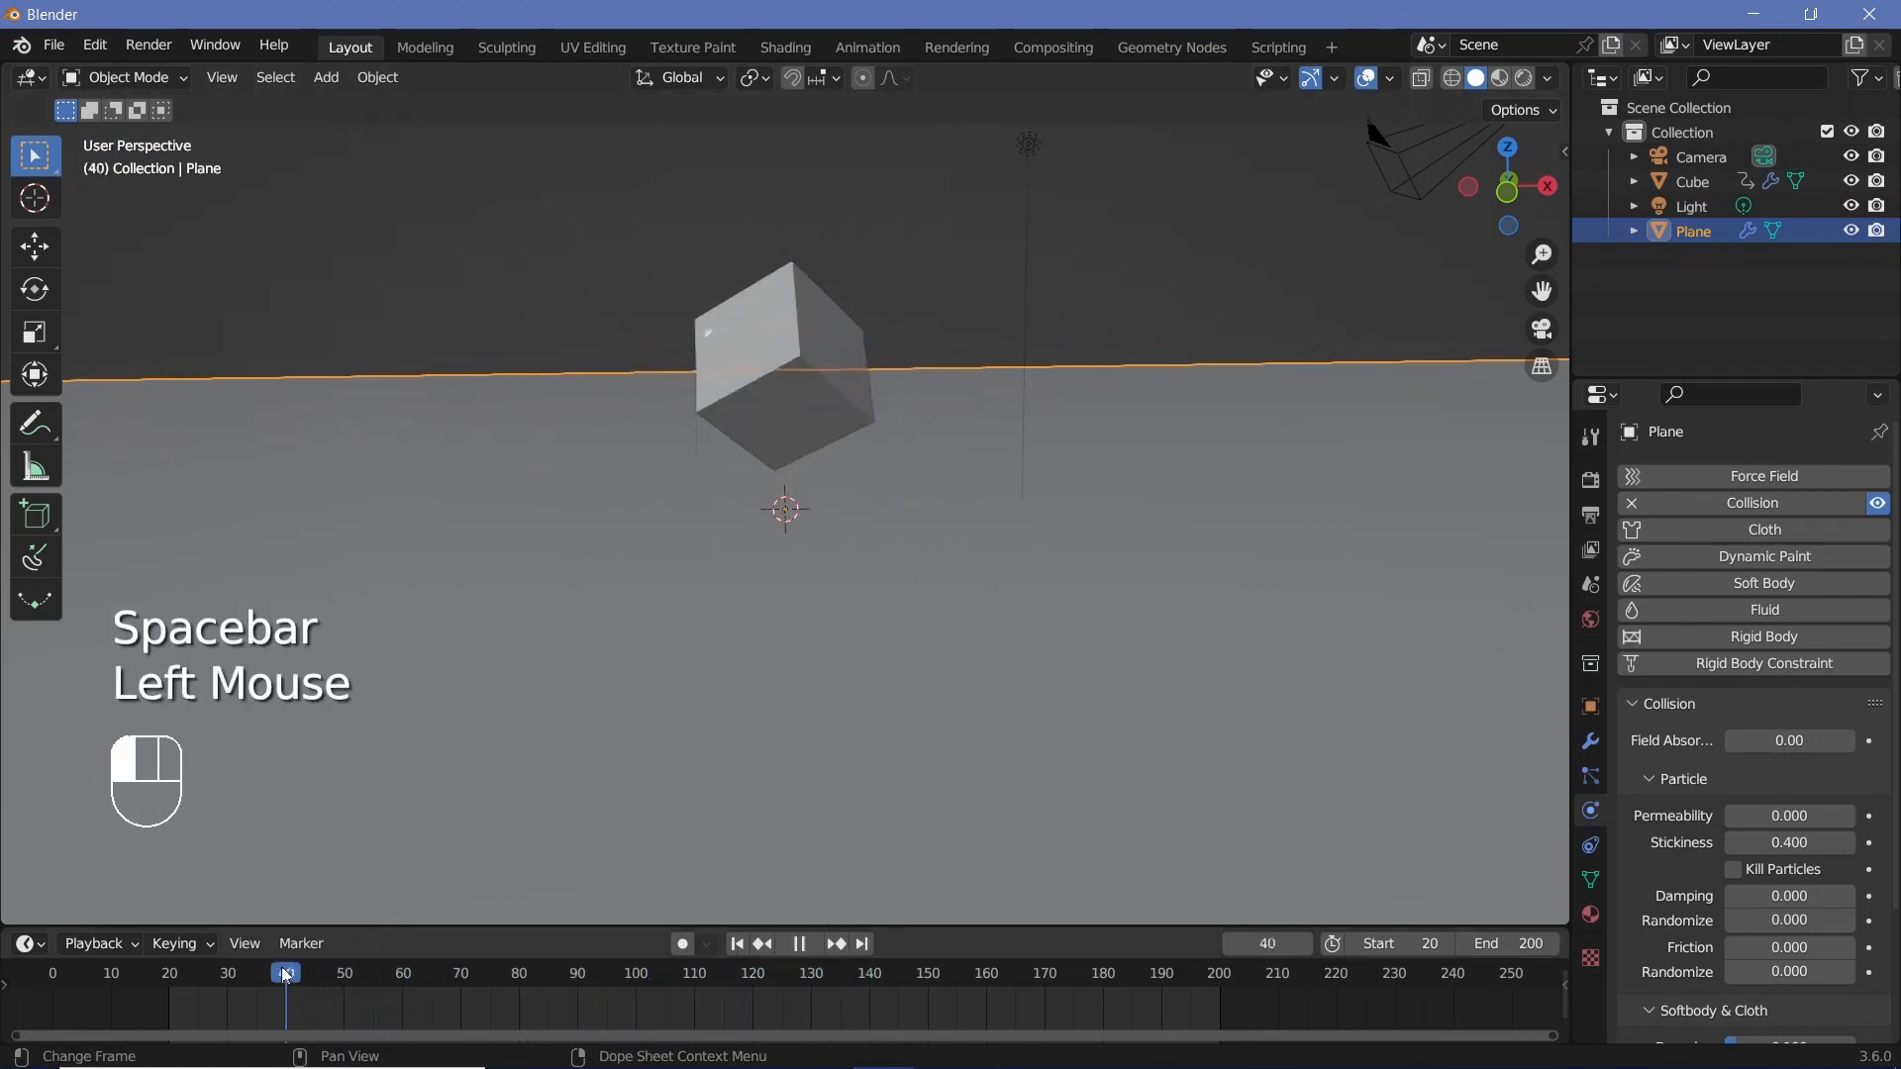
pyautogui.press('space')
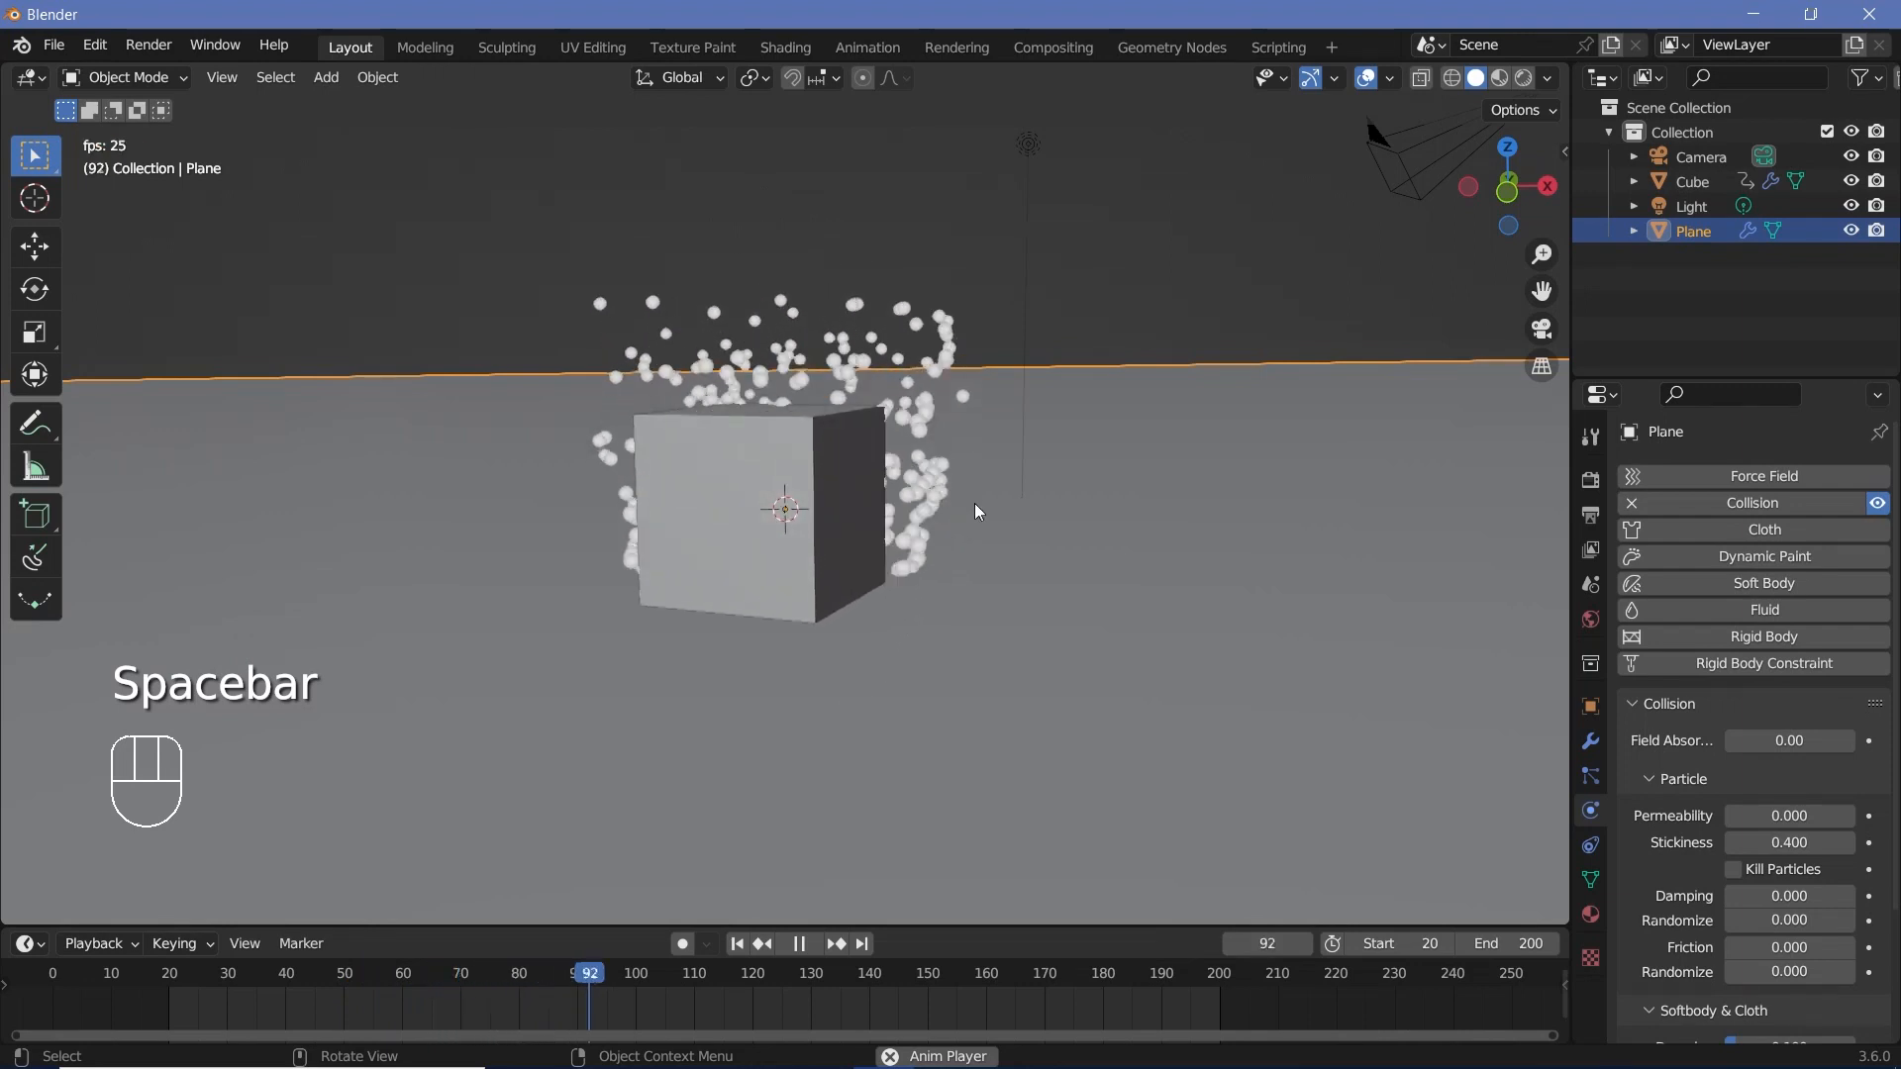
pyautogui.press('space')
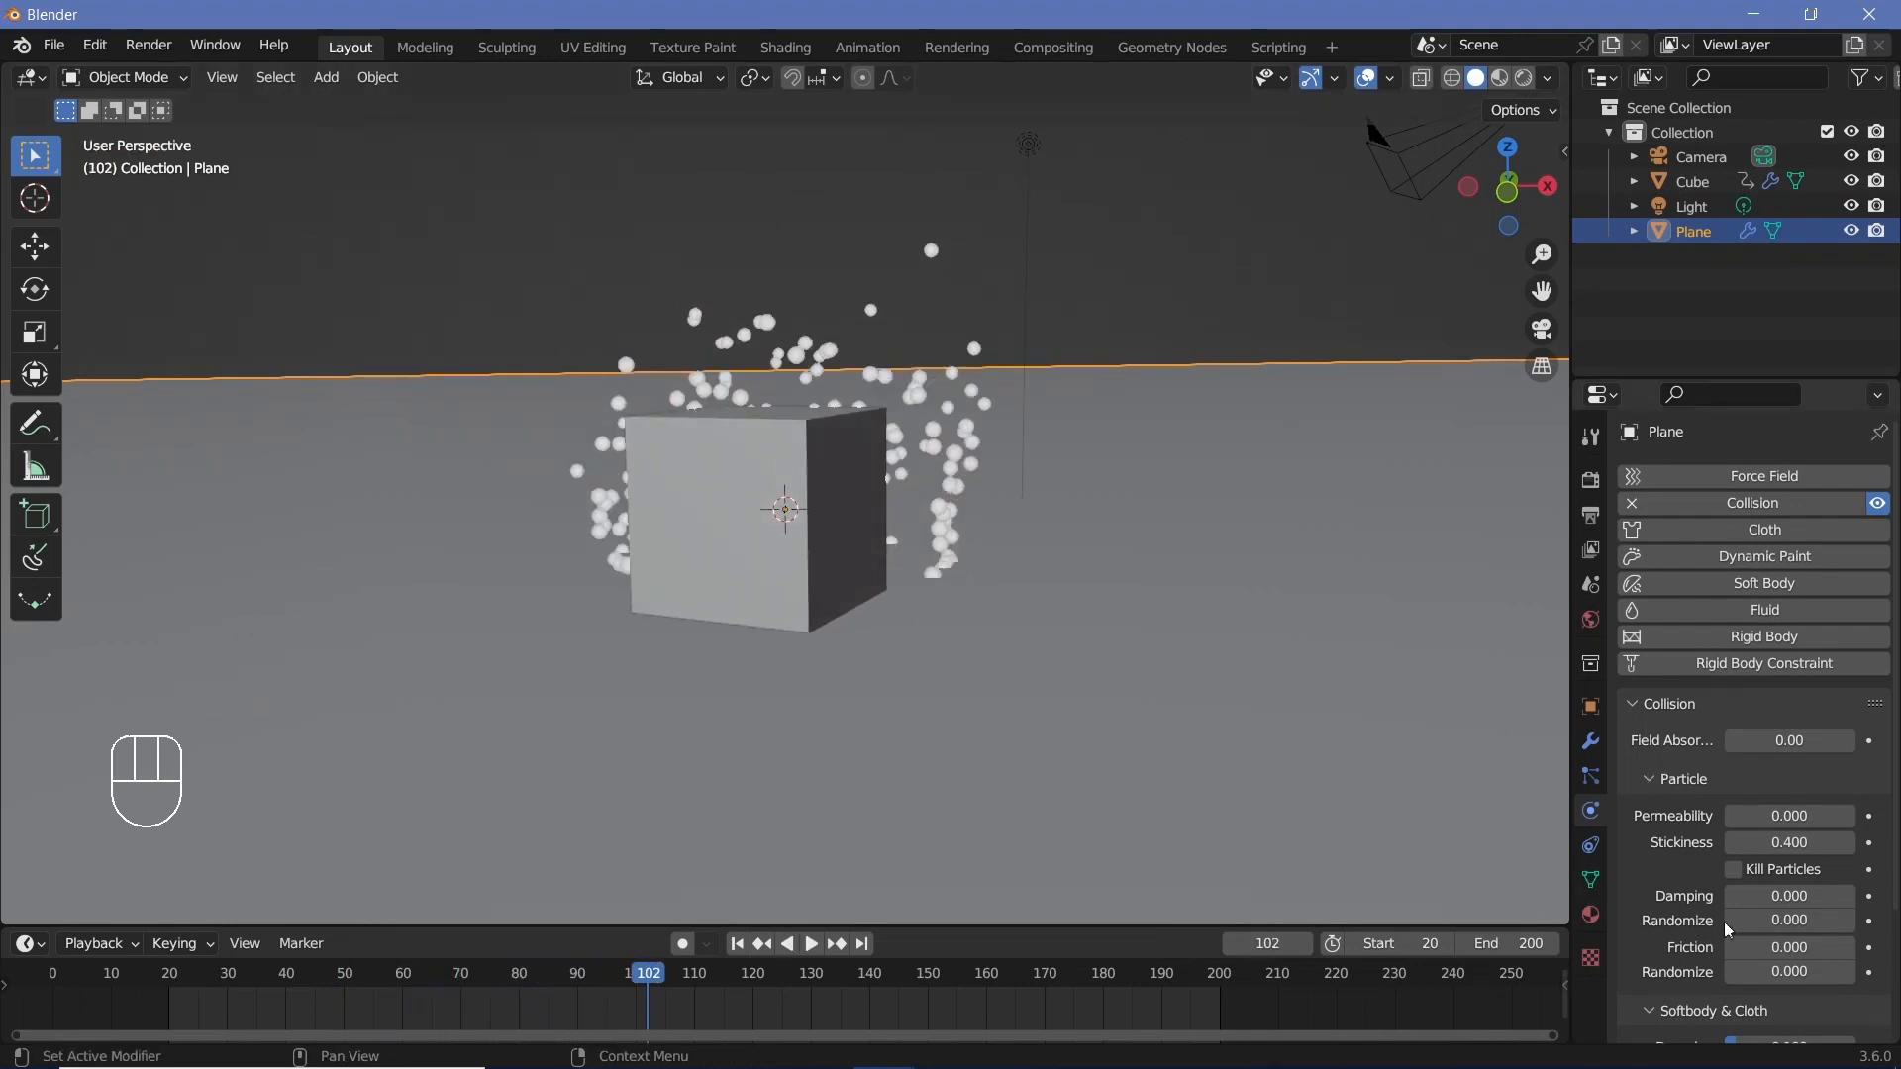
# Set the plane's particle stickiness to 0.8 and preview playback.
pyautogui.click(1777, 842)
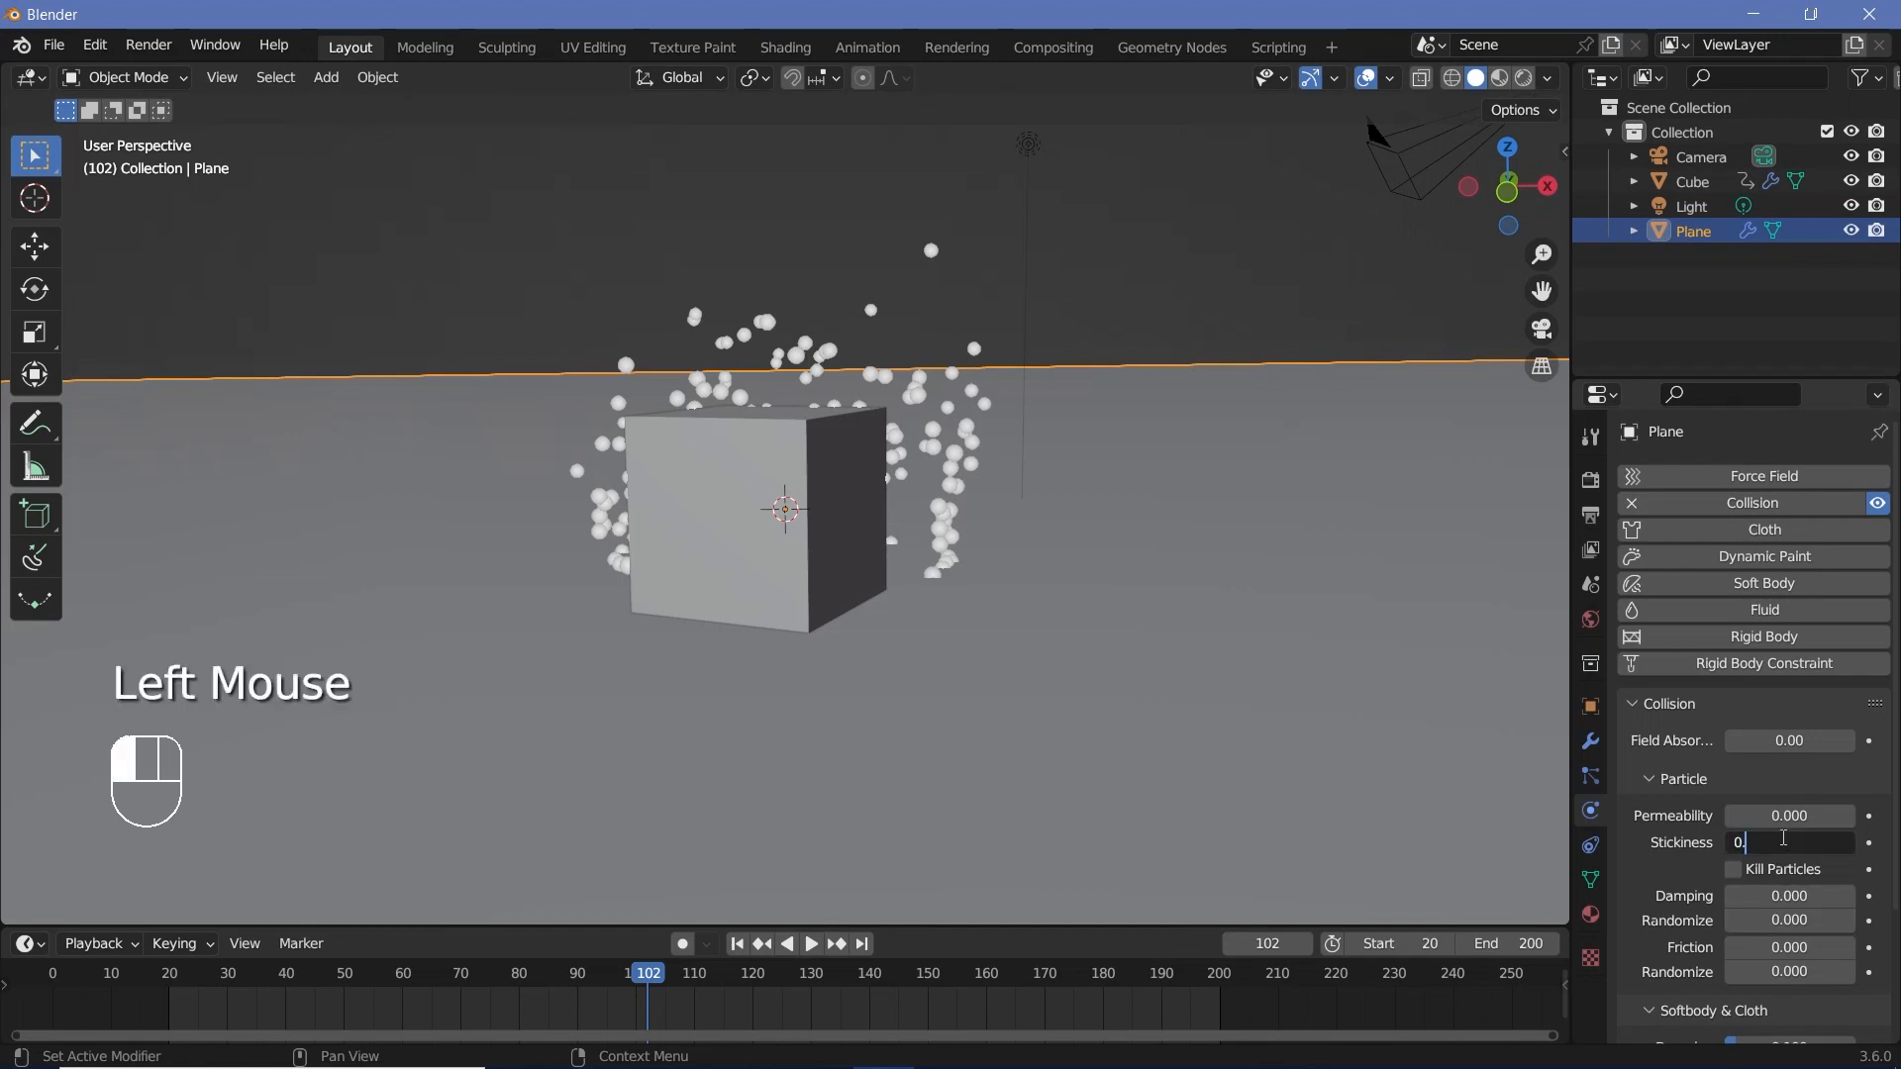
pyautogui.write('0.8')
pyautogui.press('Return')
pyautogui.press('space')
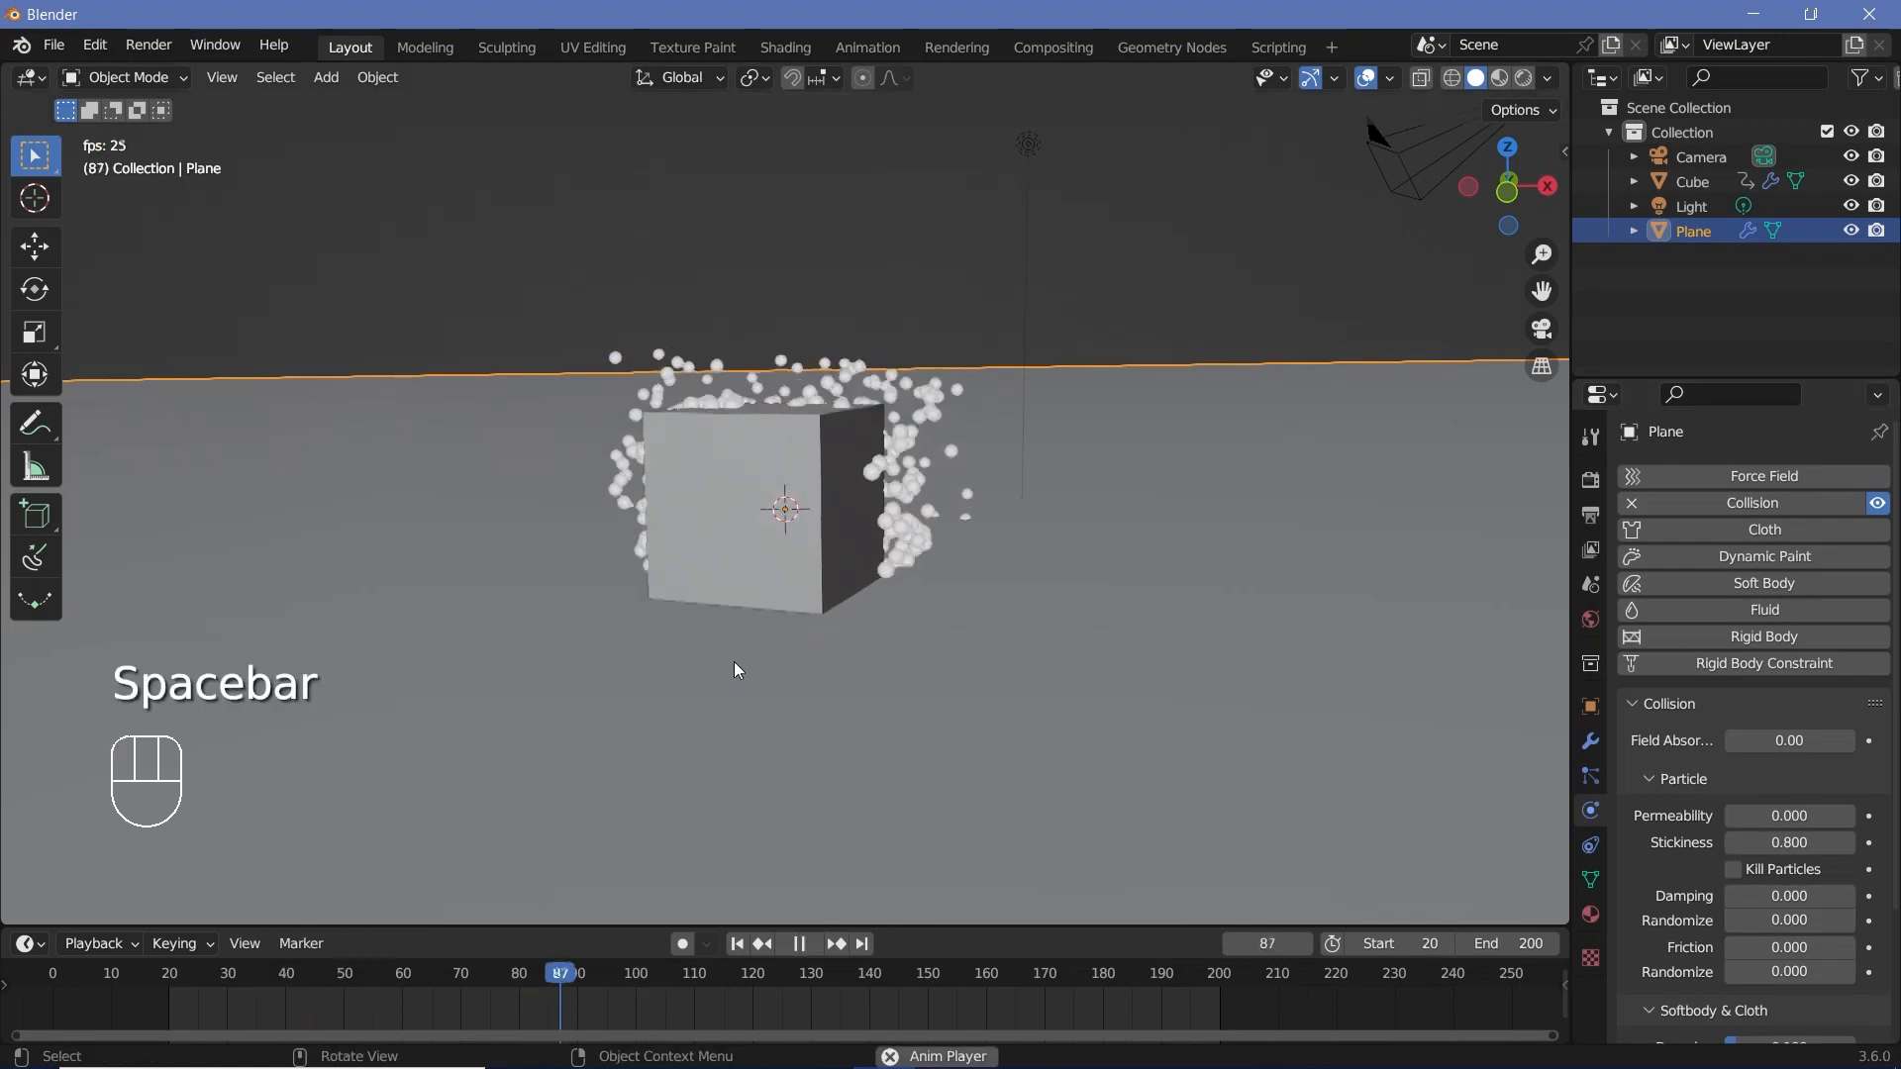
pyautogui.press('space')
# Replay the particle collision from frame 20 and again from about frame 40, pausing at frame 55.
pyautogui.moveTo(884, 973); pyautogui.dragTo(170, 973)
pyautogui.press('space')
pyautogui.press('space')
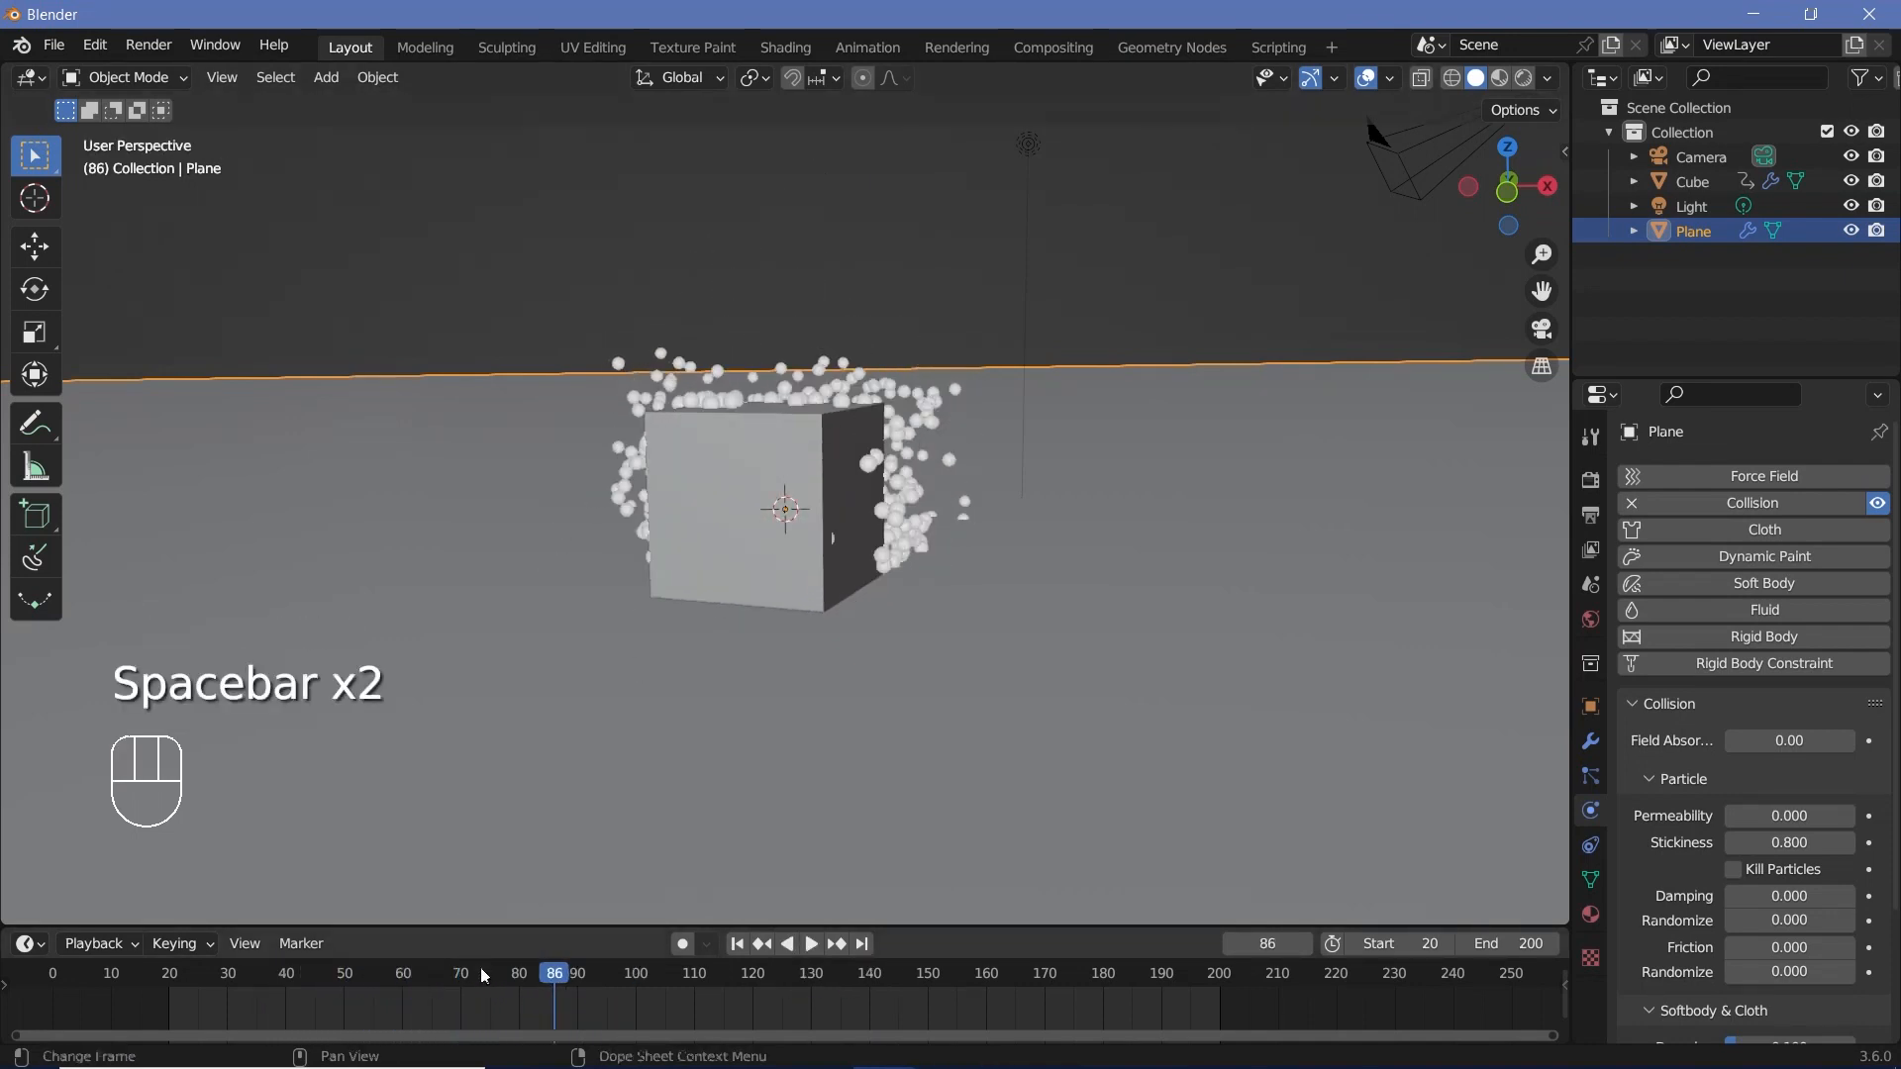
pyautogui.moveTo(554, 977)
pyautogui.mouseDown()
pyautogui.moveTo(288, 975)
pyautogui.moveTo(317, 966)
pyautogui.moveTo(282, 948)
pyautogui.mouseUp()
pyautogui.press('space')
pyautogui.press('space')
# Select the cube and set its particle system's Object Velocity to 1.
pyautogui.click(1594, 775)
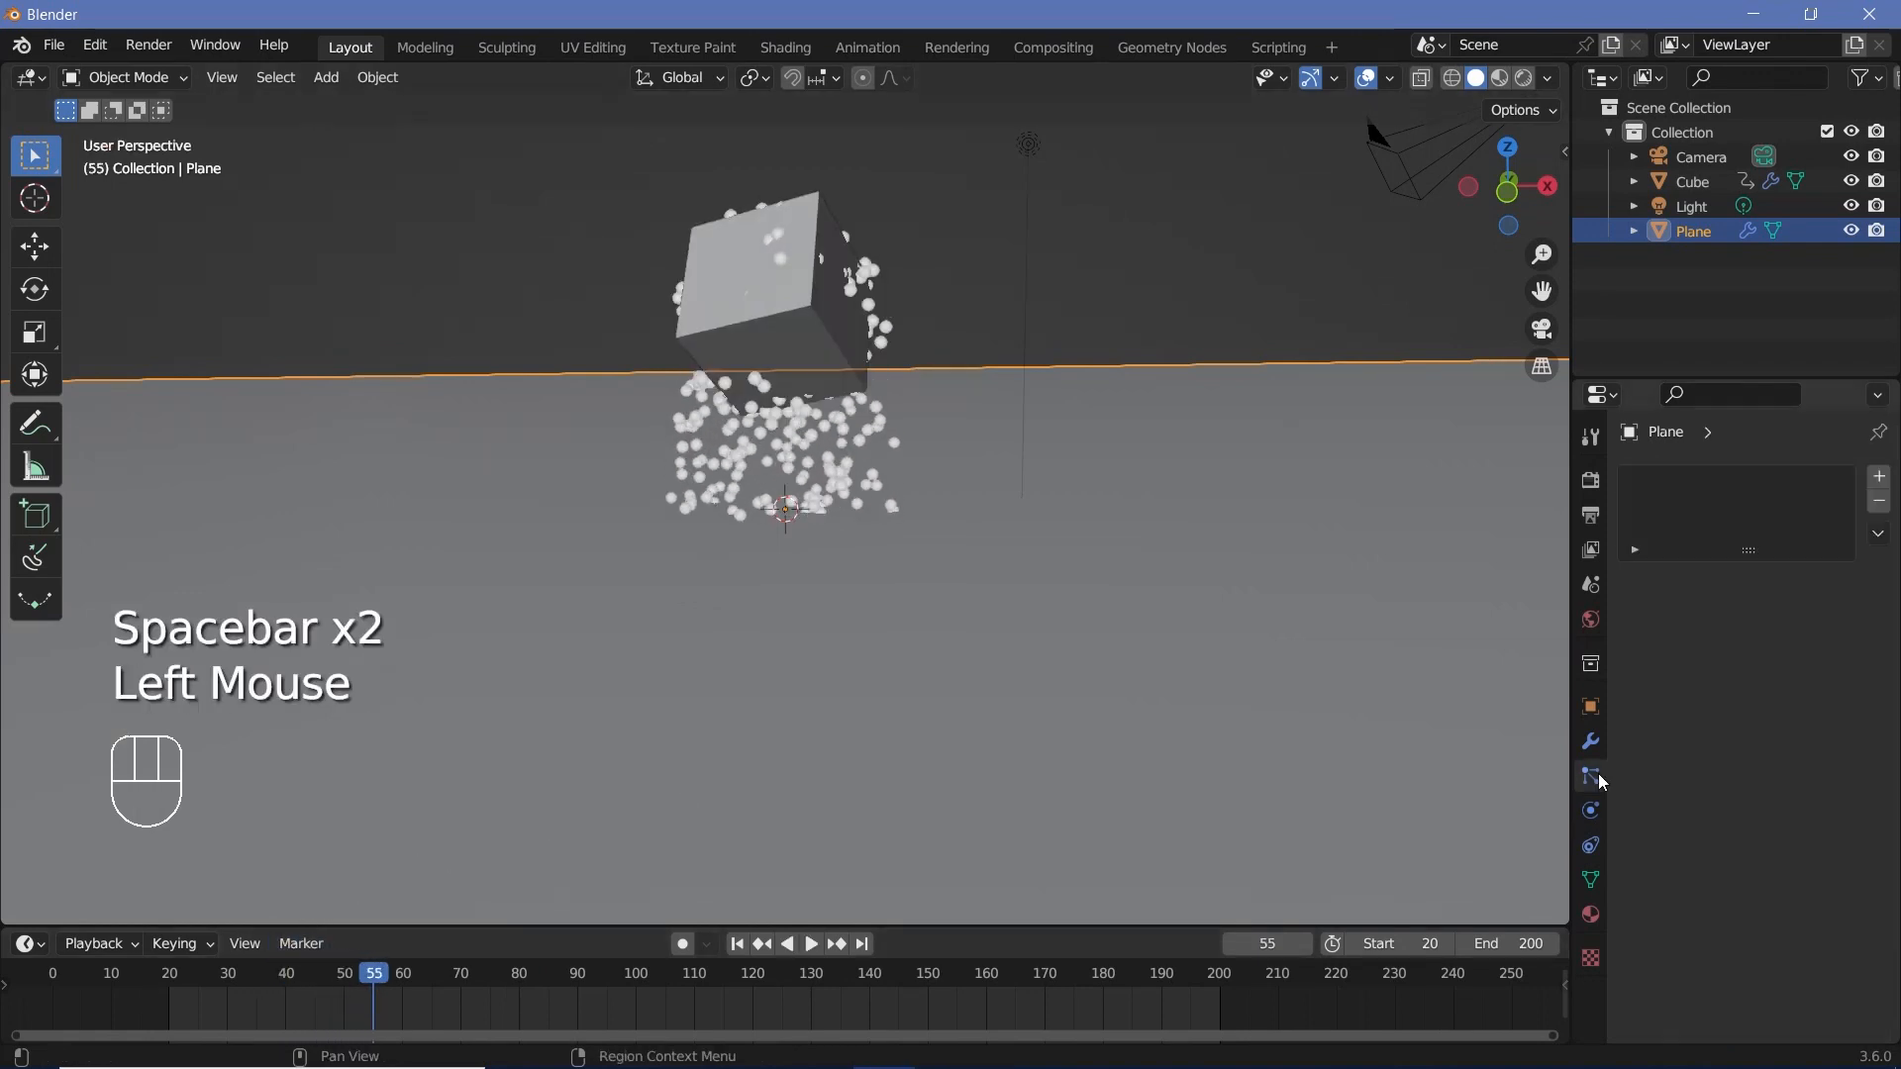
pyautogui.click(698, 281)
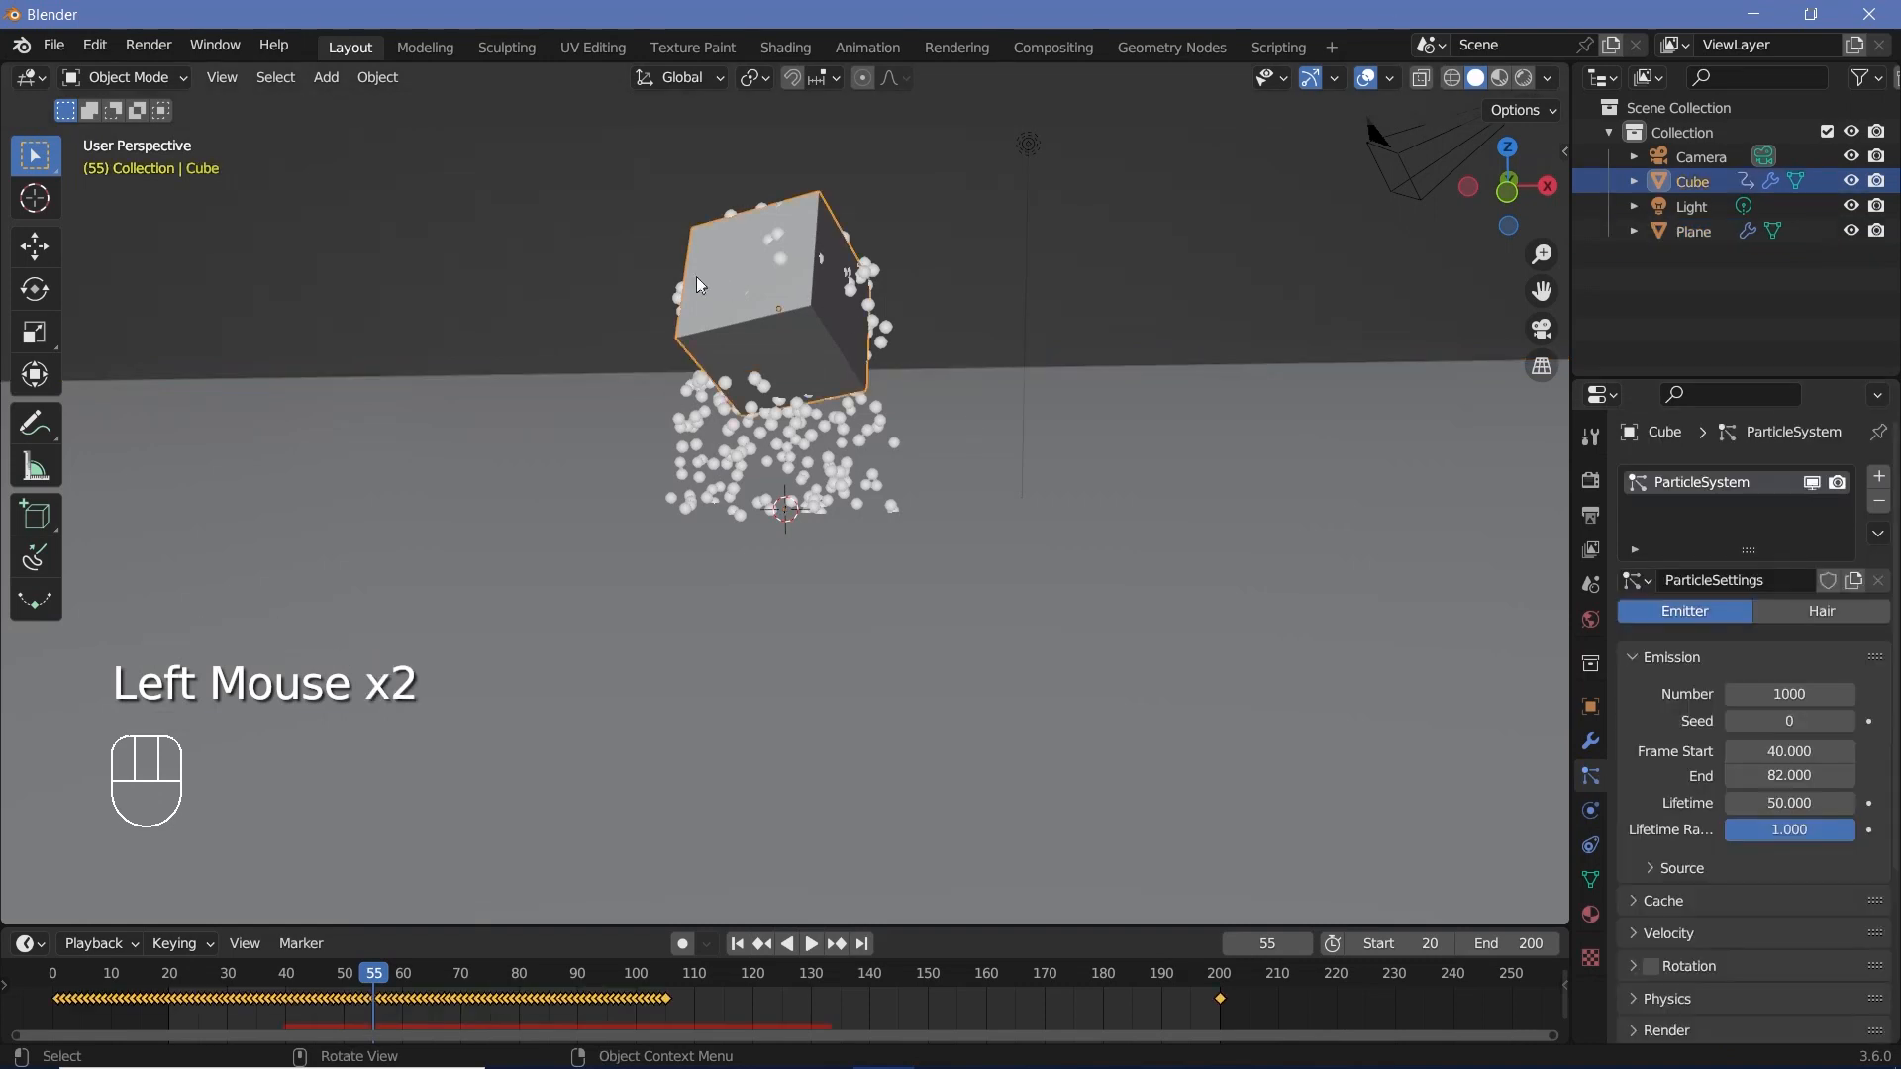
pyautogui.click(1647, 934)
pyautogui.scroll(-4, 1647, 935)
pyautogui.click(1789, 785)
pyautogui.write('1')
pyautogui.press('Return')
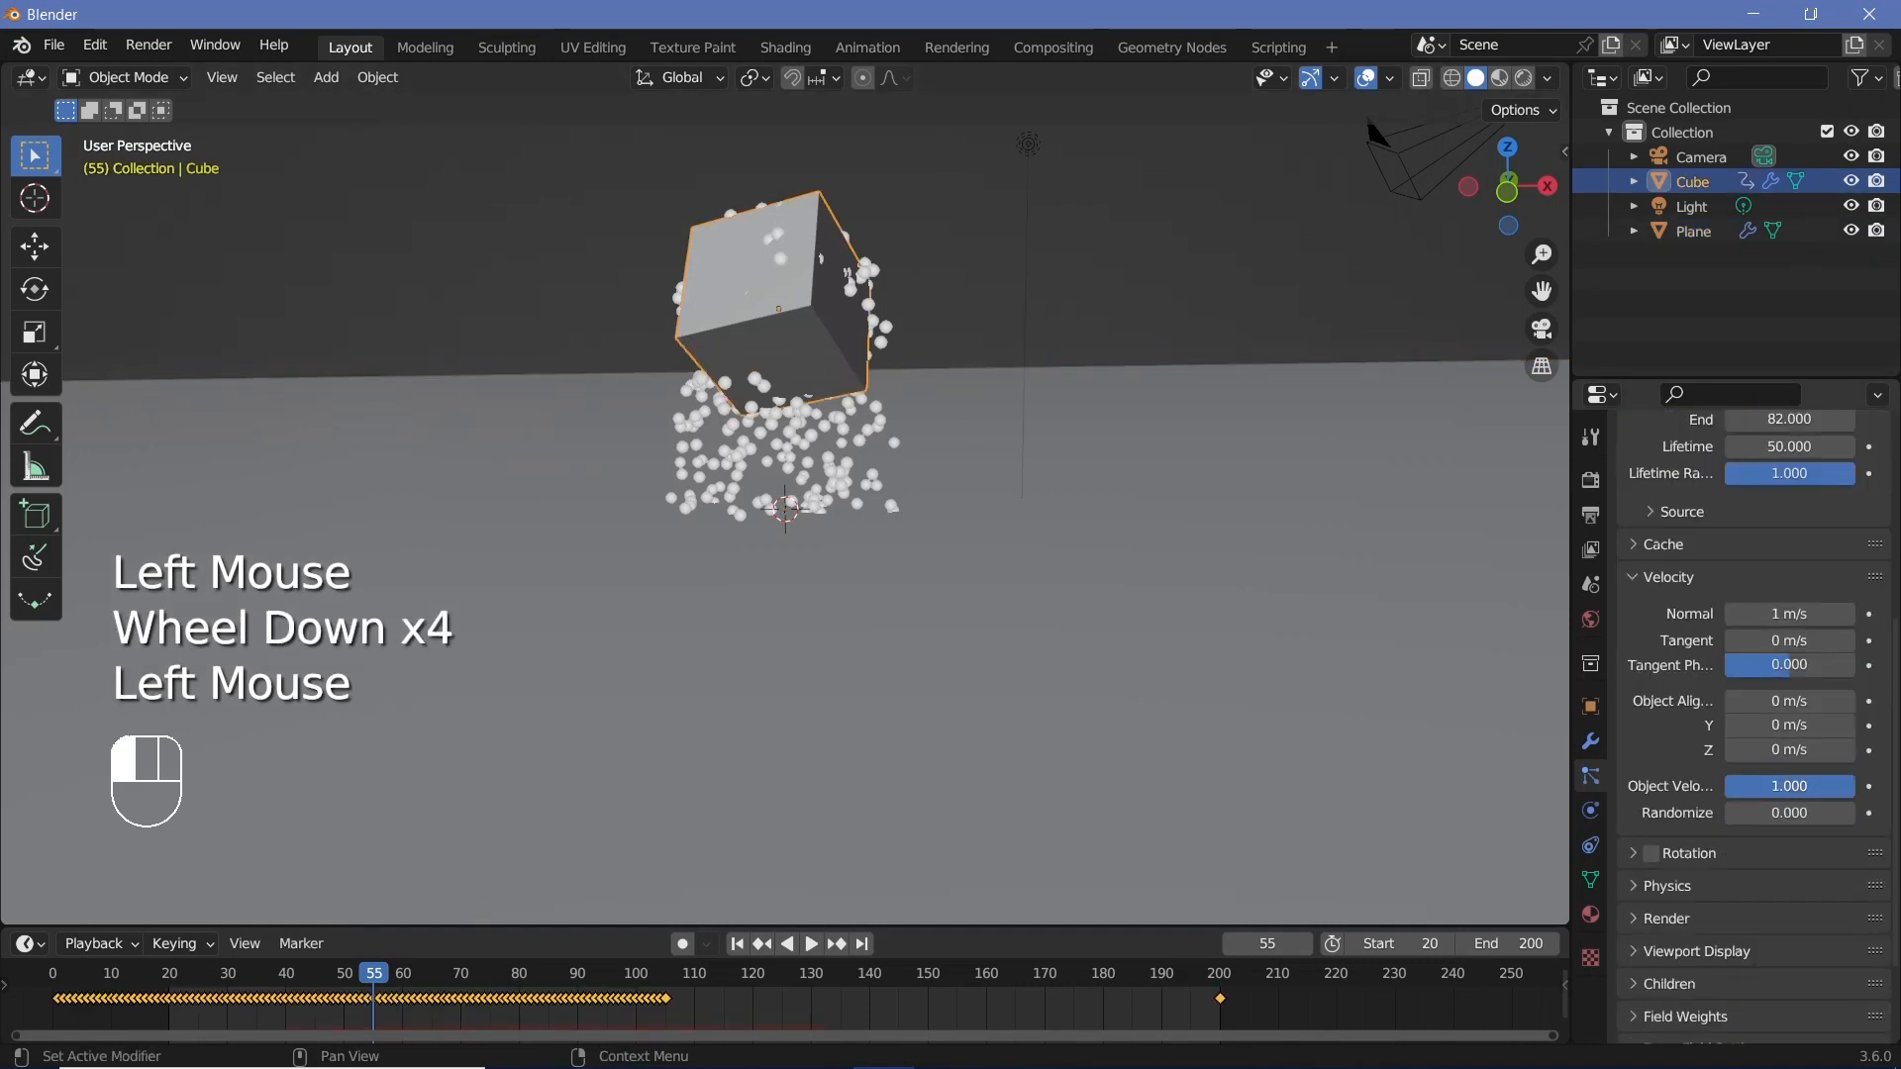
# Play the animation from frame 55, from frame 20 and from about frame 37 to check how the particles fly off.
pyautogui.press('space')
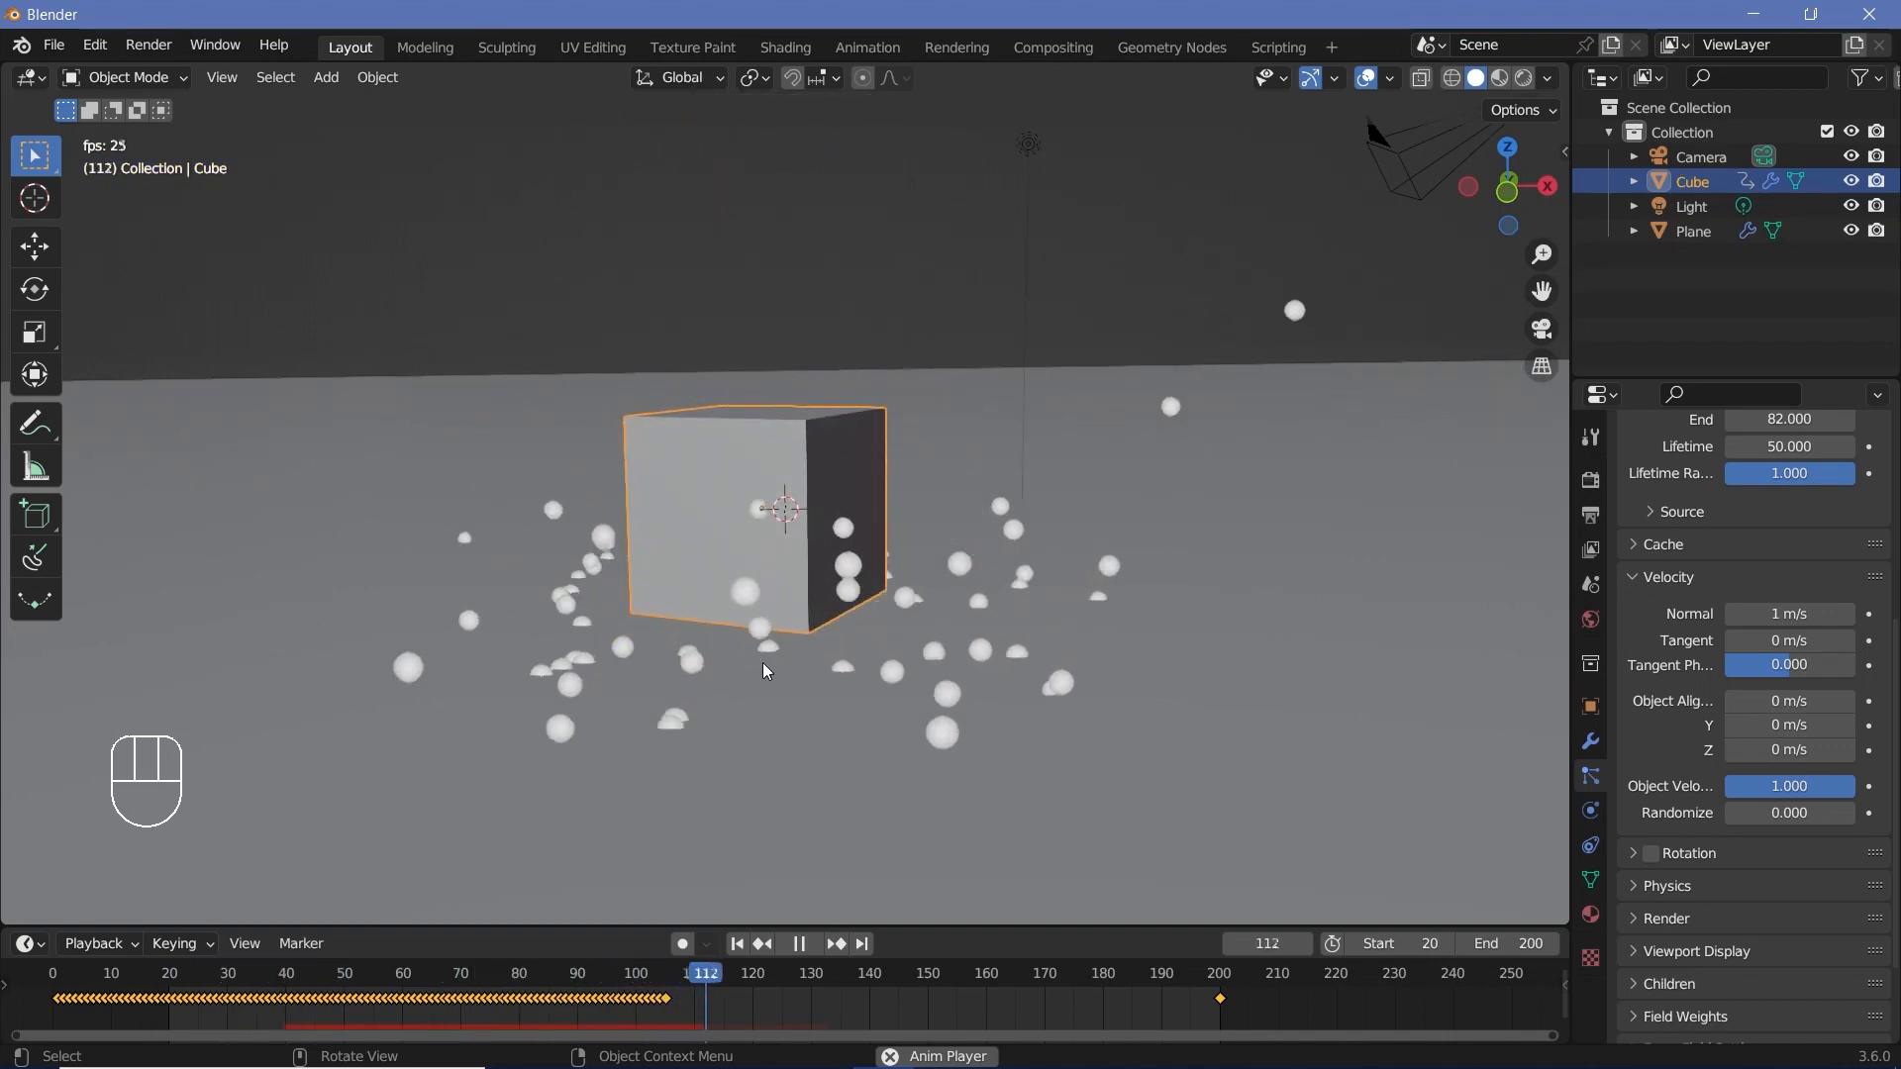
pyautogui.press('space')
pyautogui.moveTo(679, 970); pyautogui.dragTo(156, 947)
pyautogui.click(170, 981)
pyautogui.press('space')
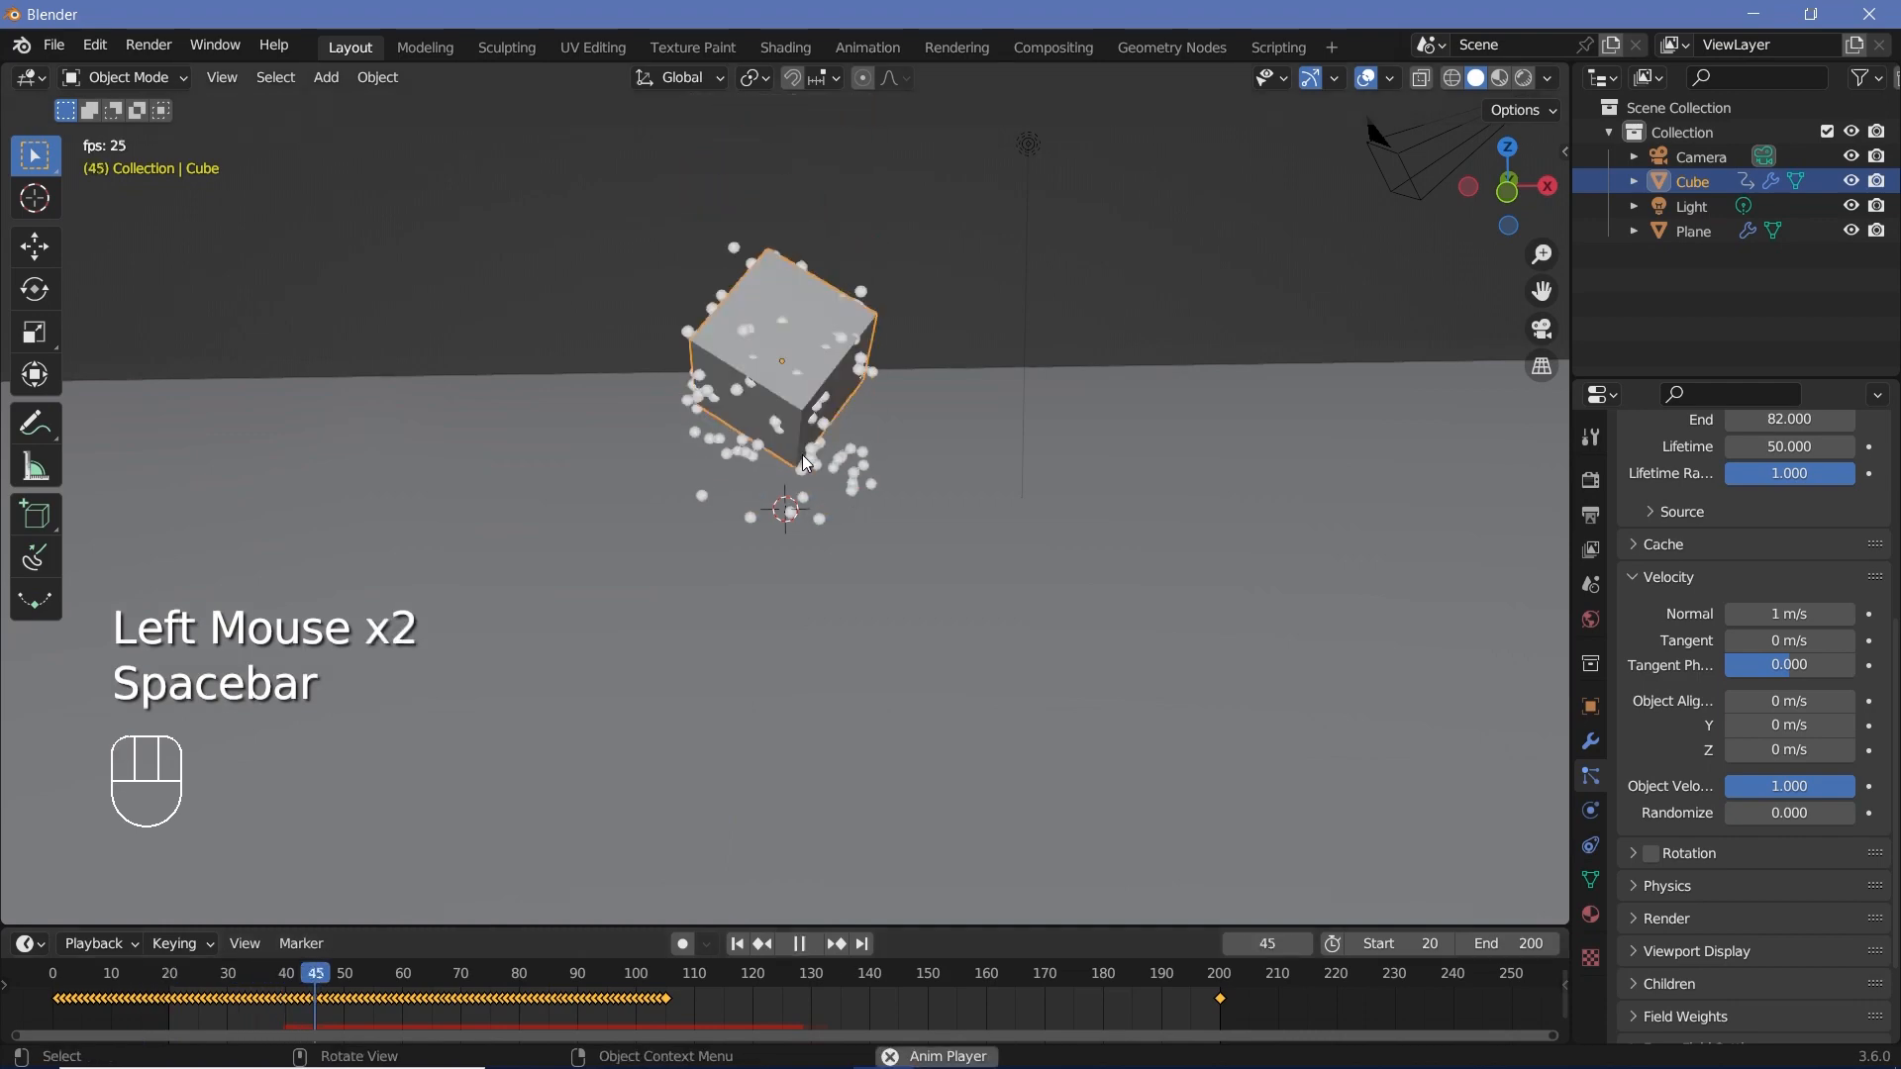
pyautogui.press('space')
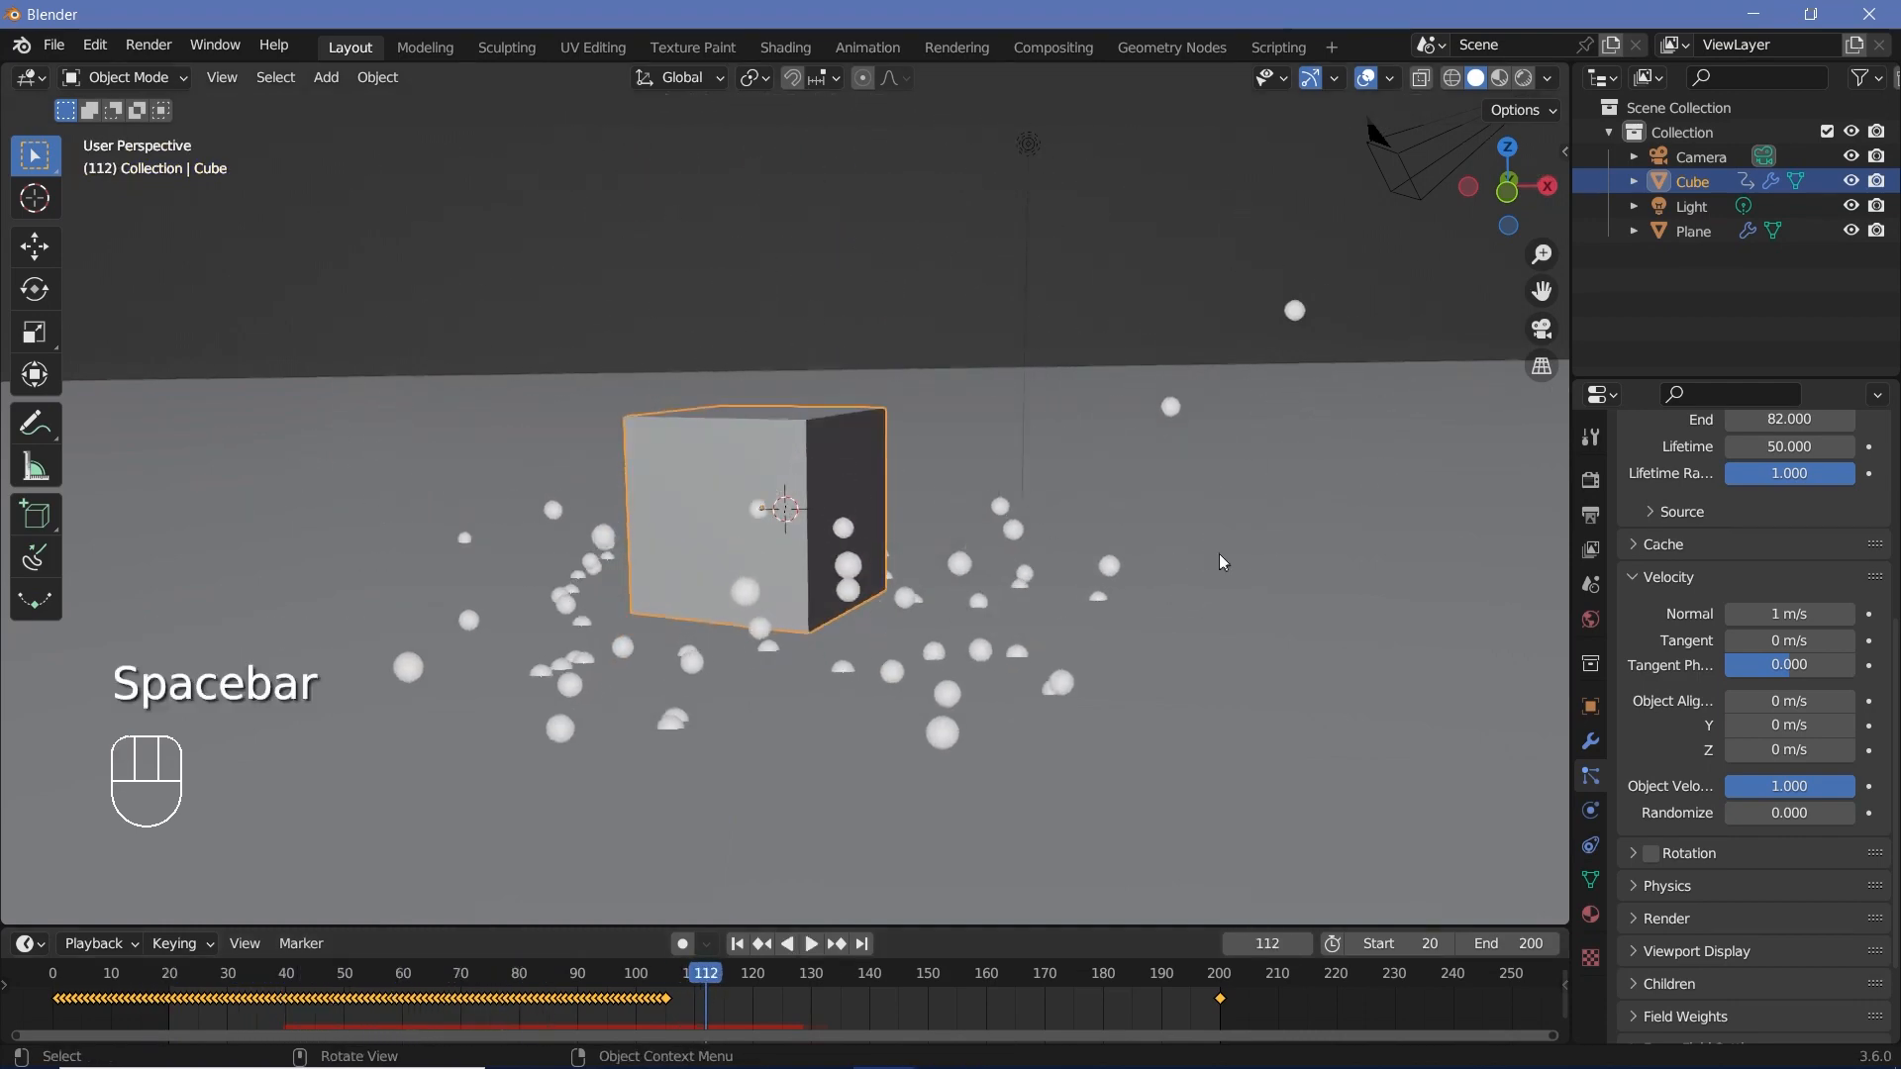
pyautogui.doubleClick(269, 980)
pyautogui.press('space')
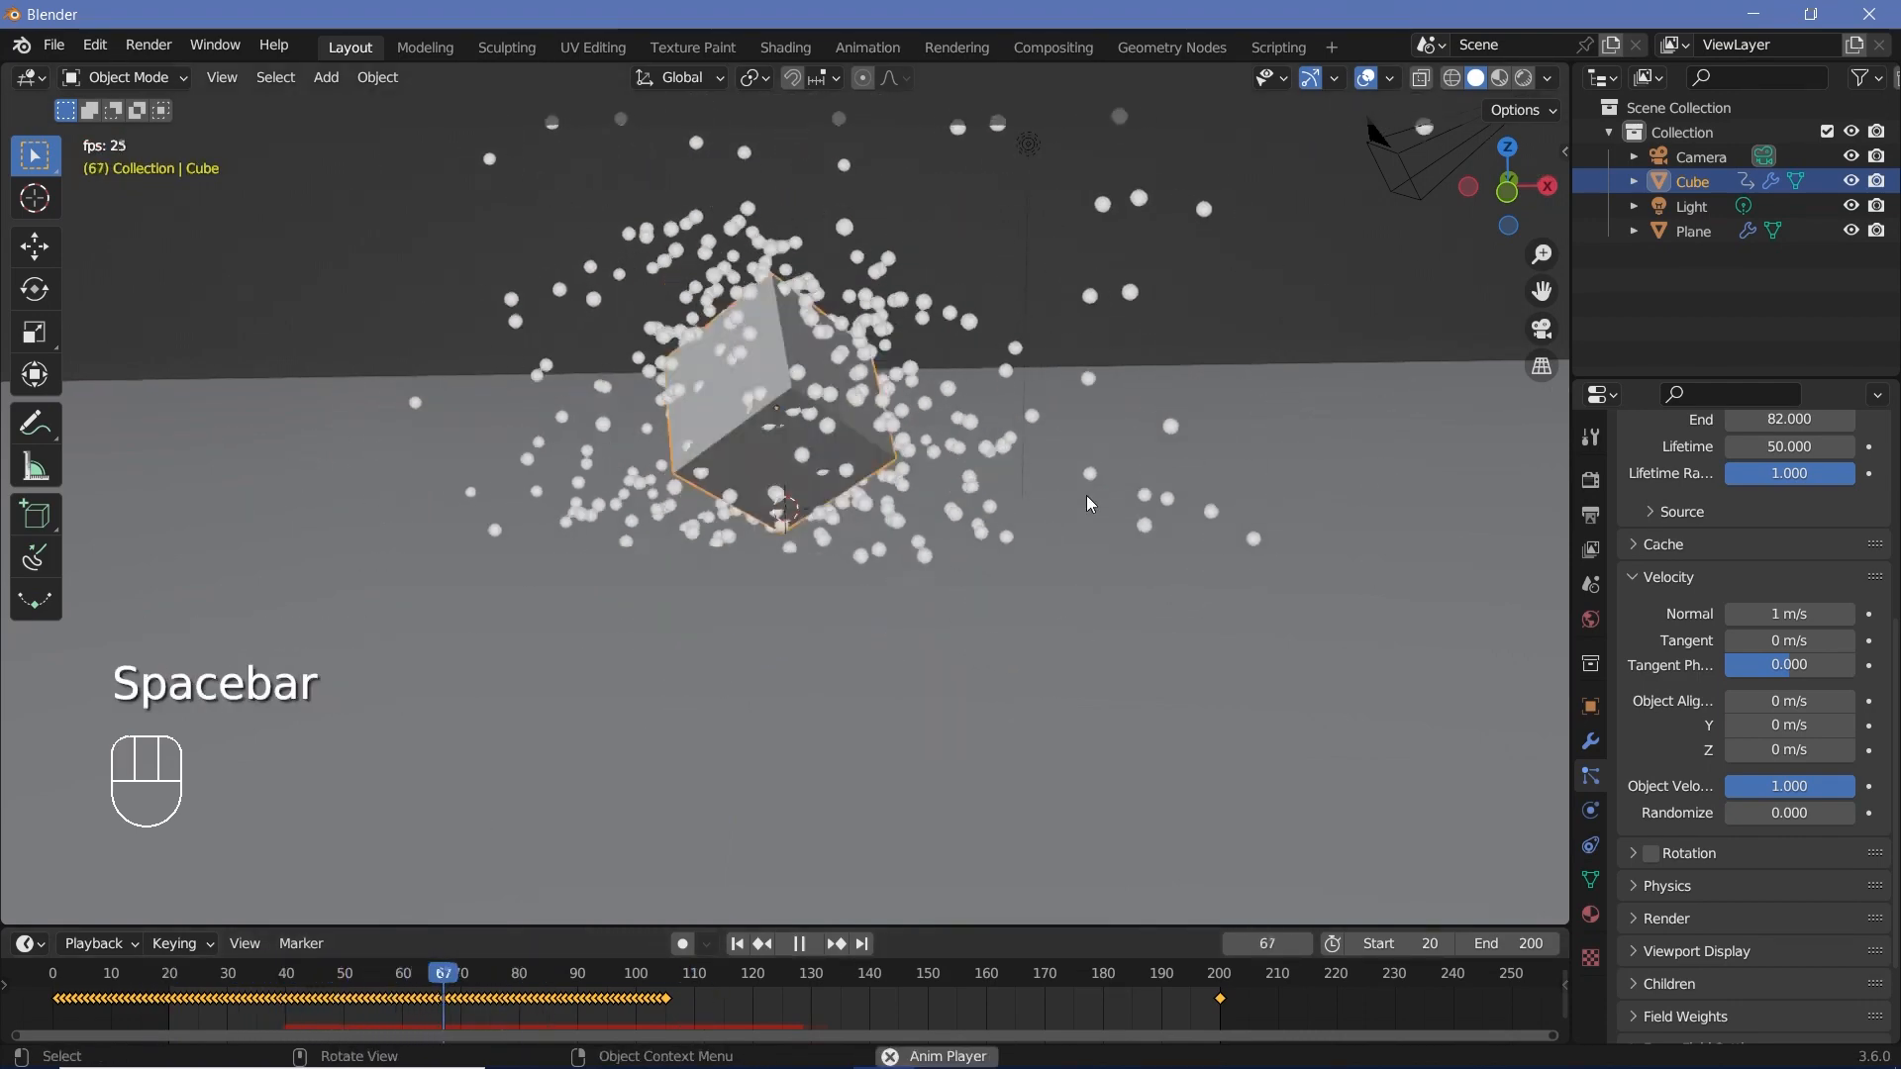
pyautogui.press('space')
pyautogui.click(938, 436)
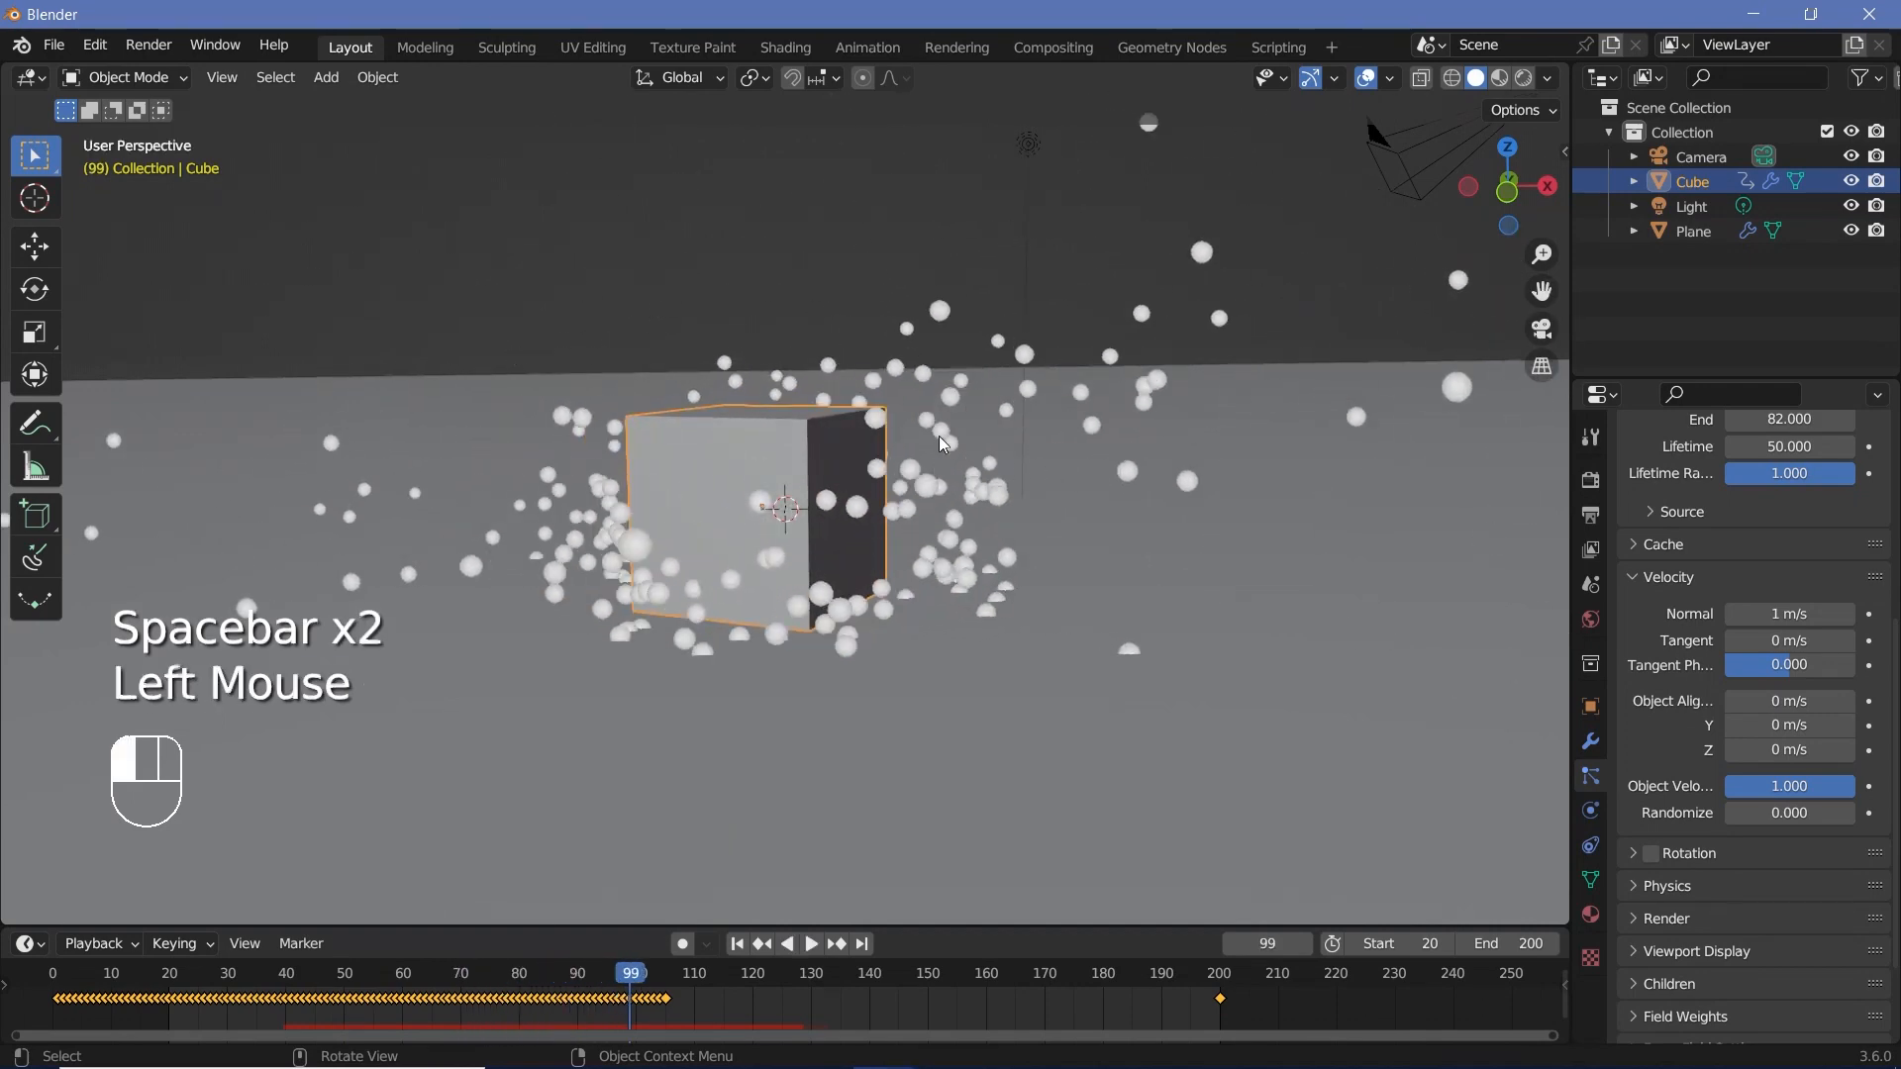
# Bake the cube's particle cache and replay the baked particles from about frames 33 and 40.
pyautogui.click(1655, 544)
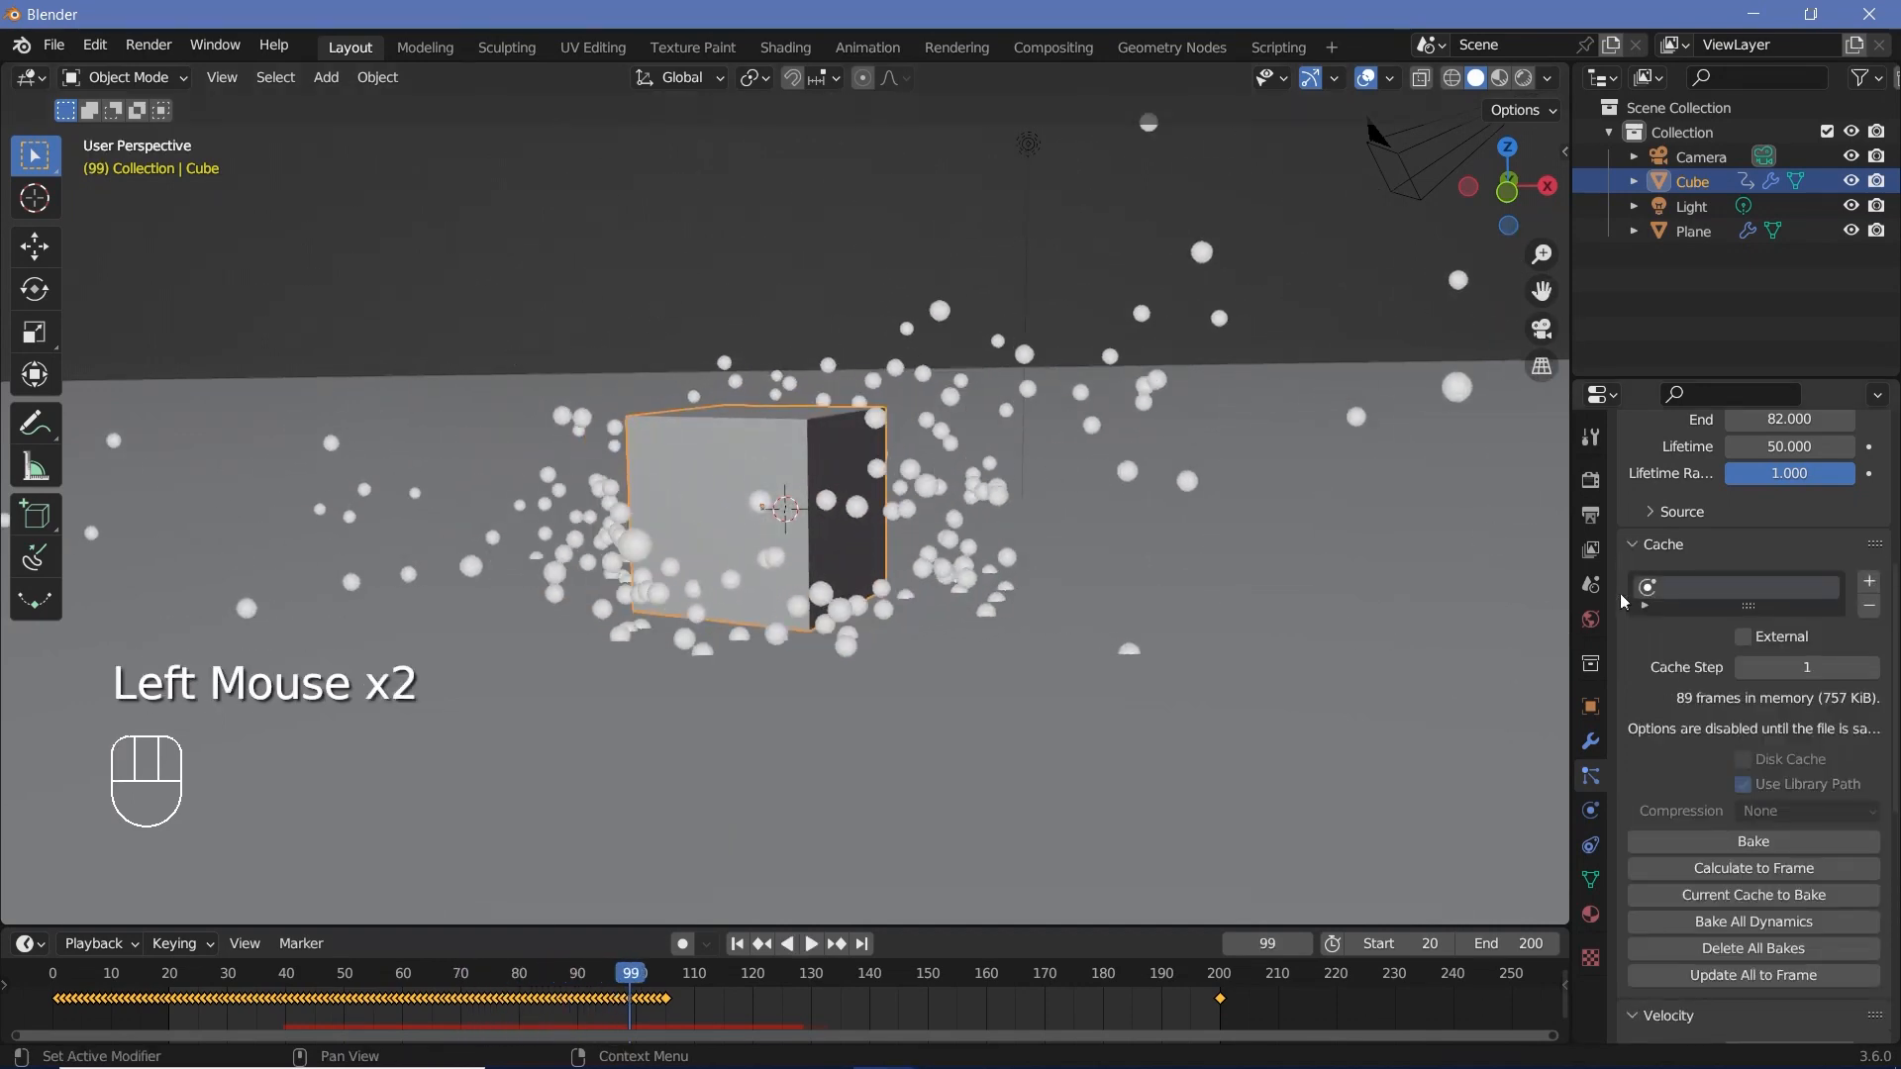
pyautogui.click(1697, 841)
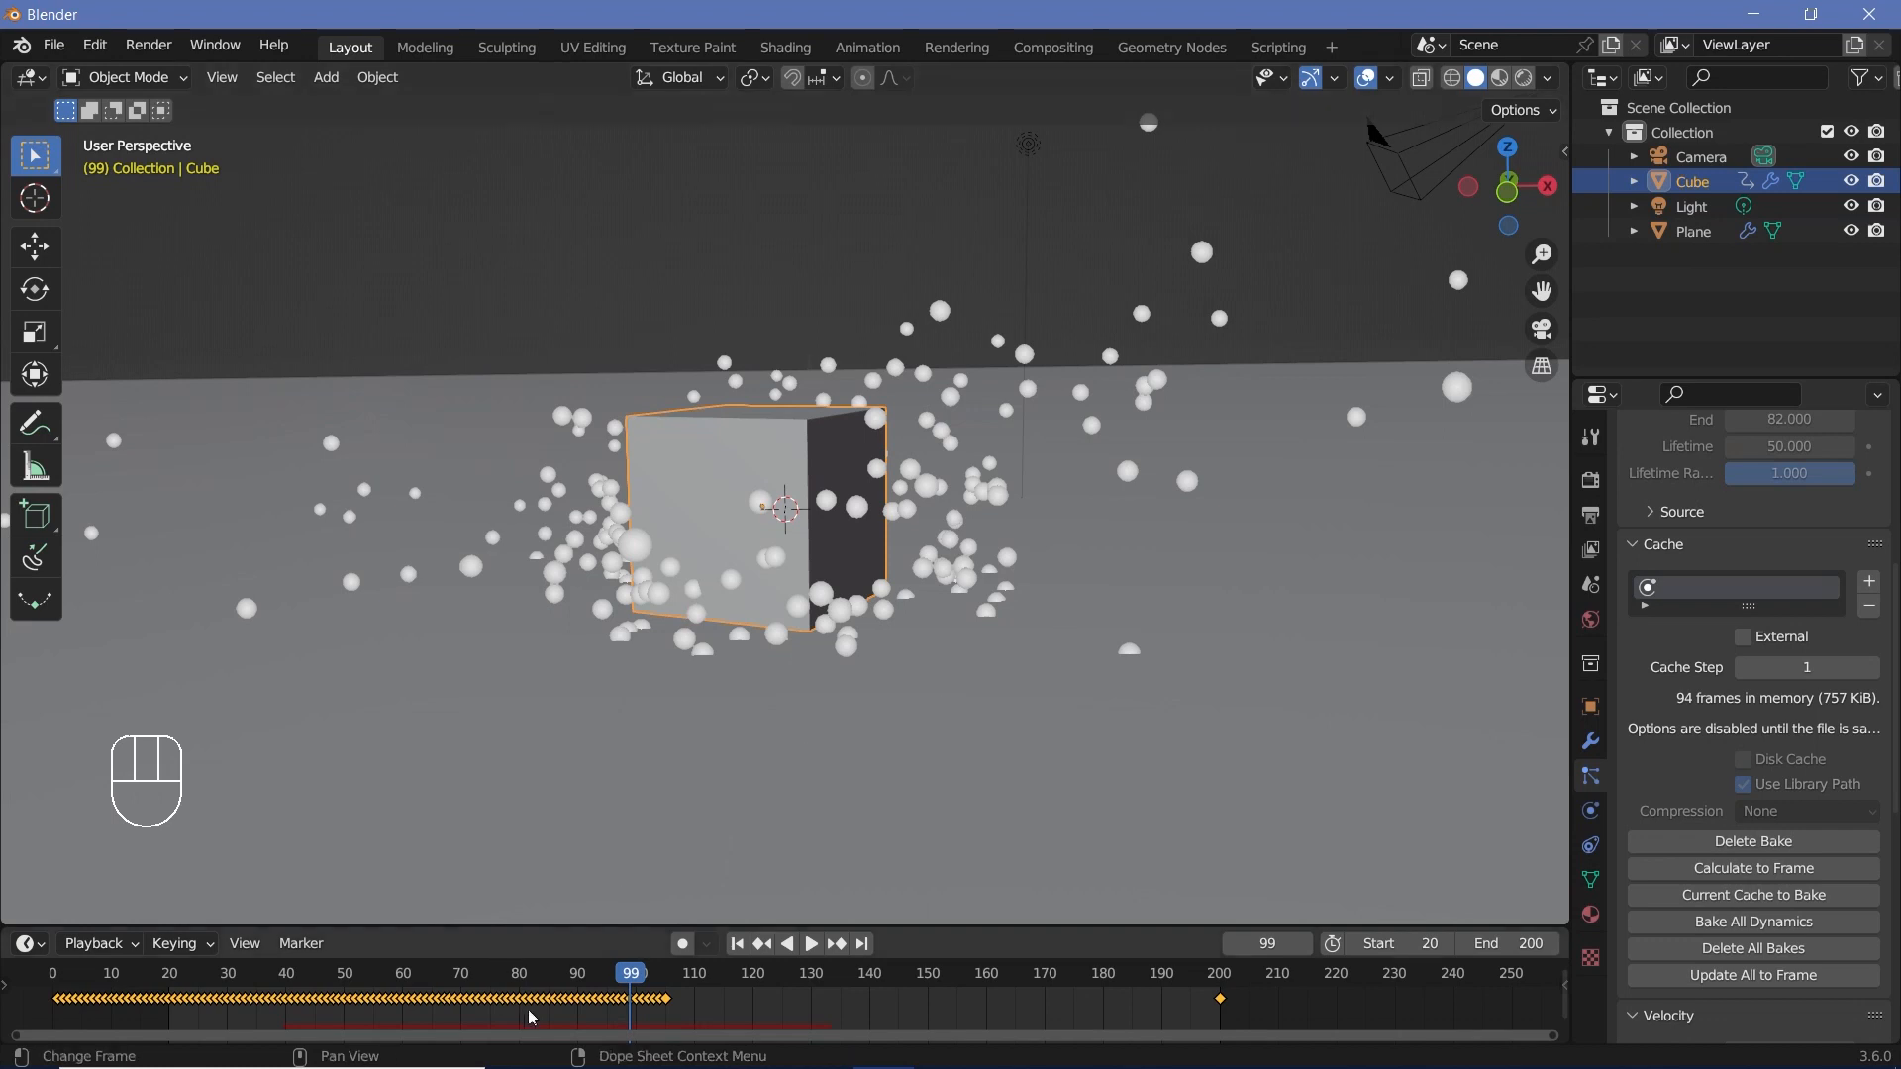
pyautogui.moveTo(594, 996); pyautogui.dragTo(243, 996)
pyautogui.press('space')
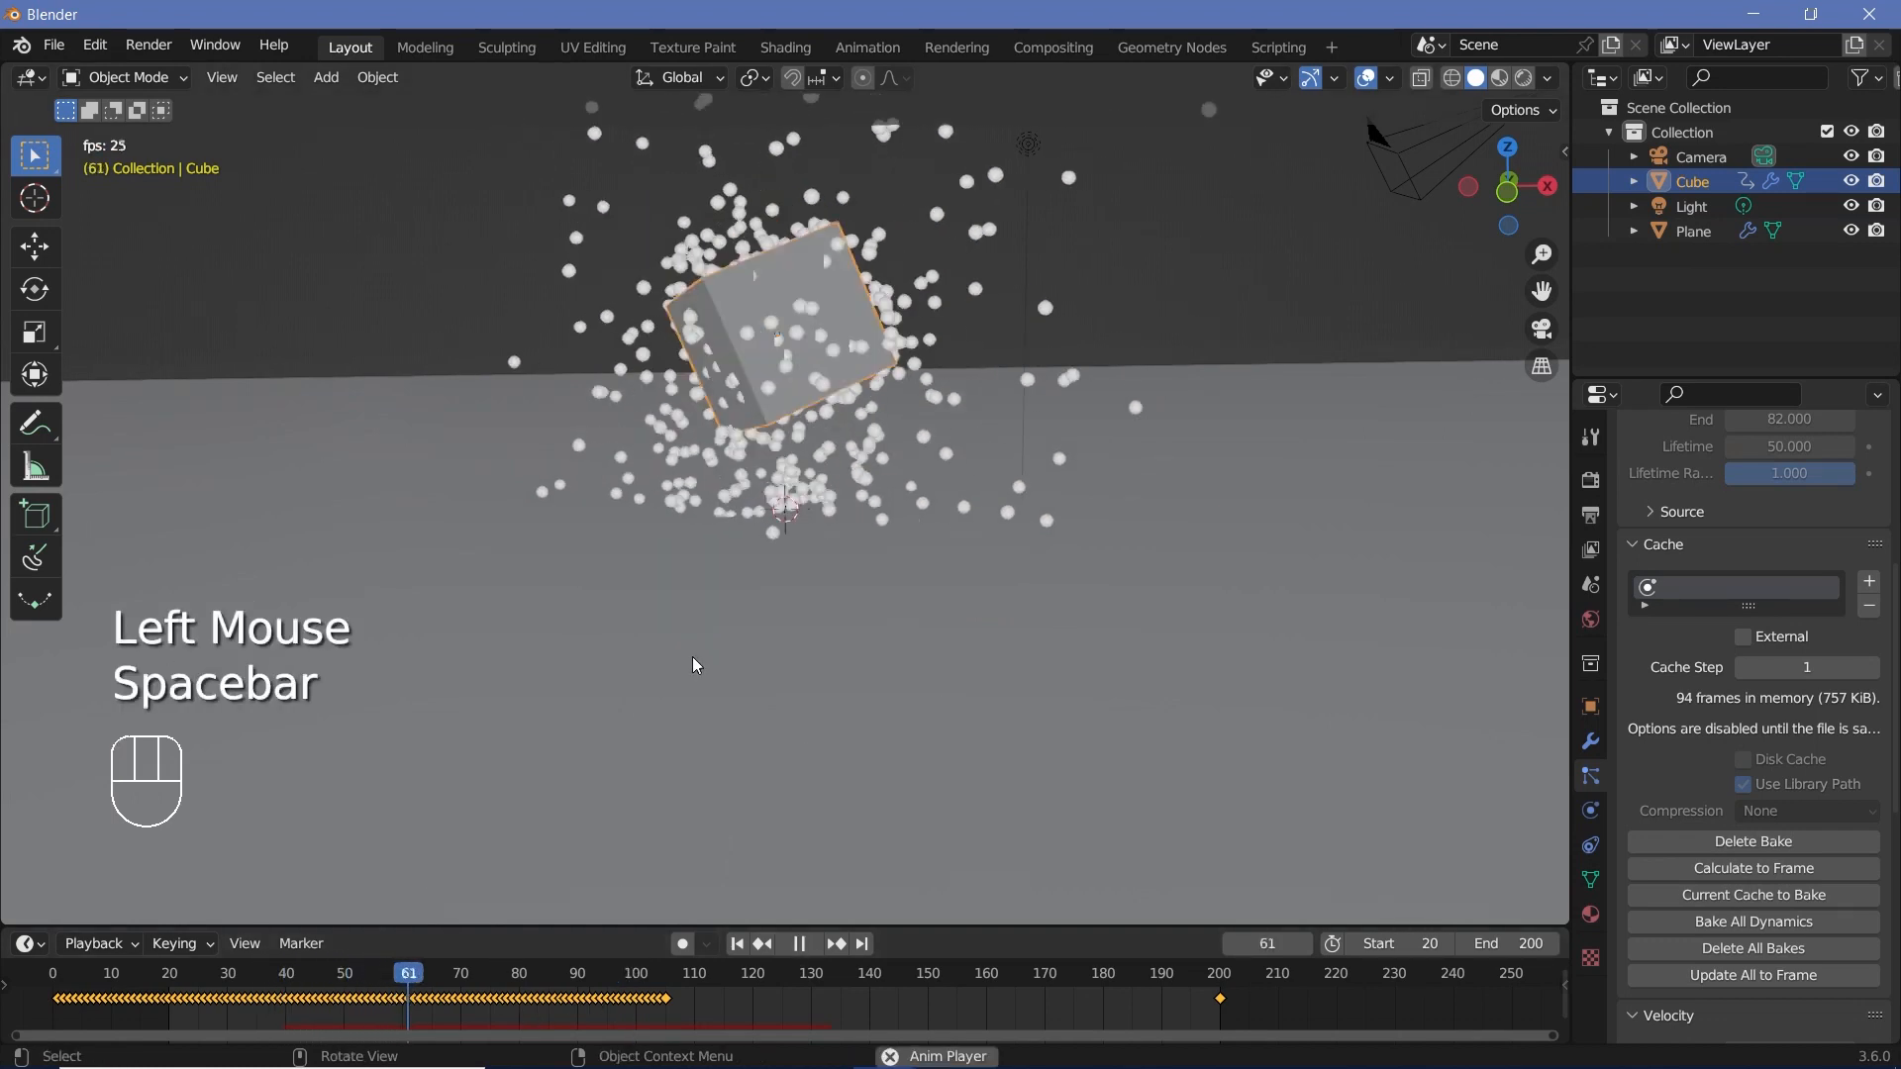
pyautogui.click(282, 975)
pyautogui.press('space')
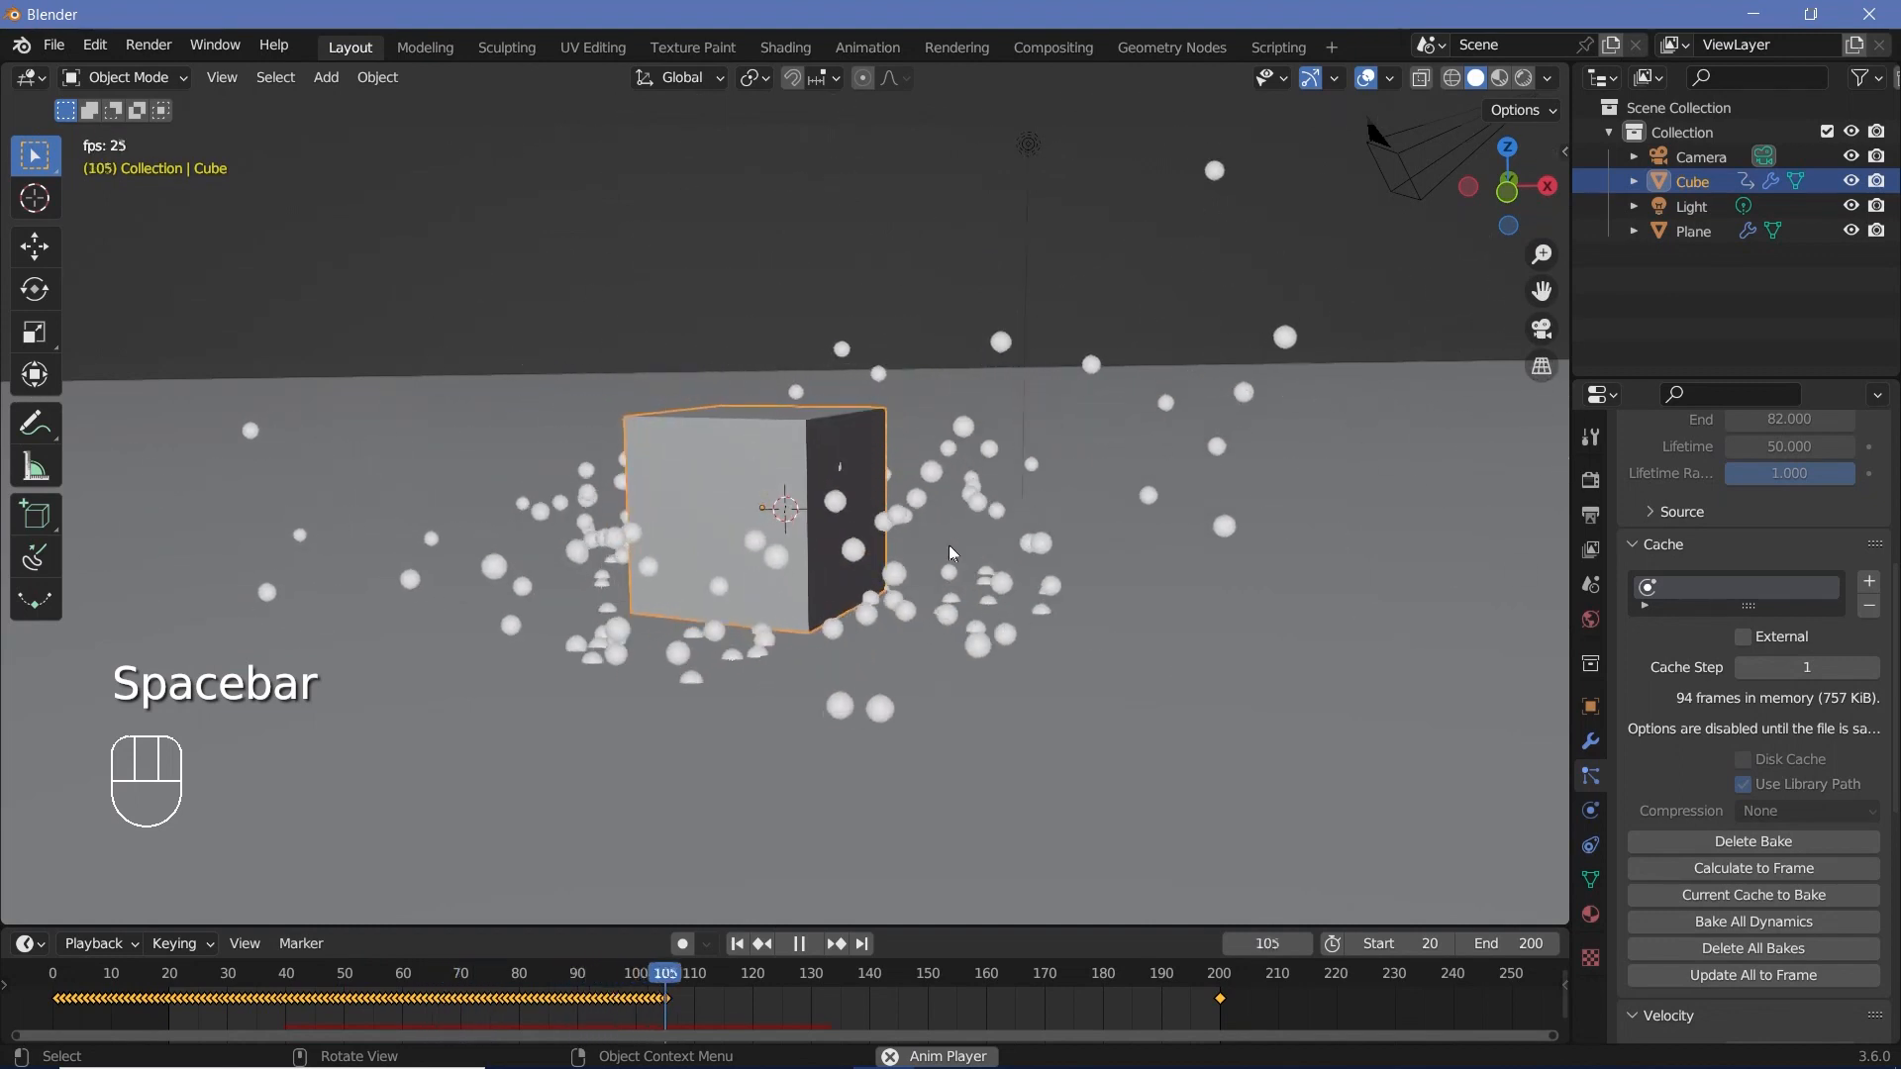
pyautogui.press('space')
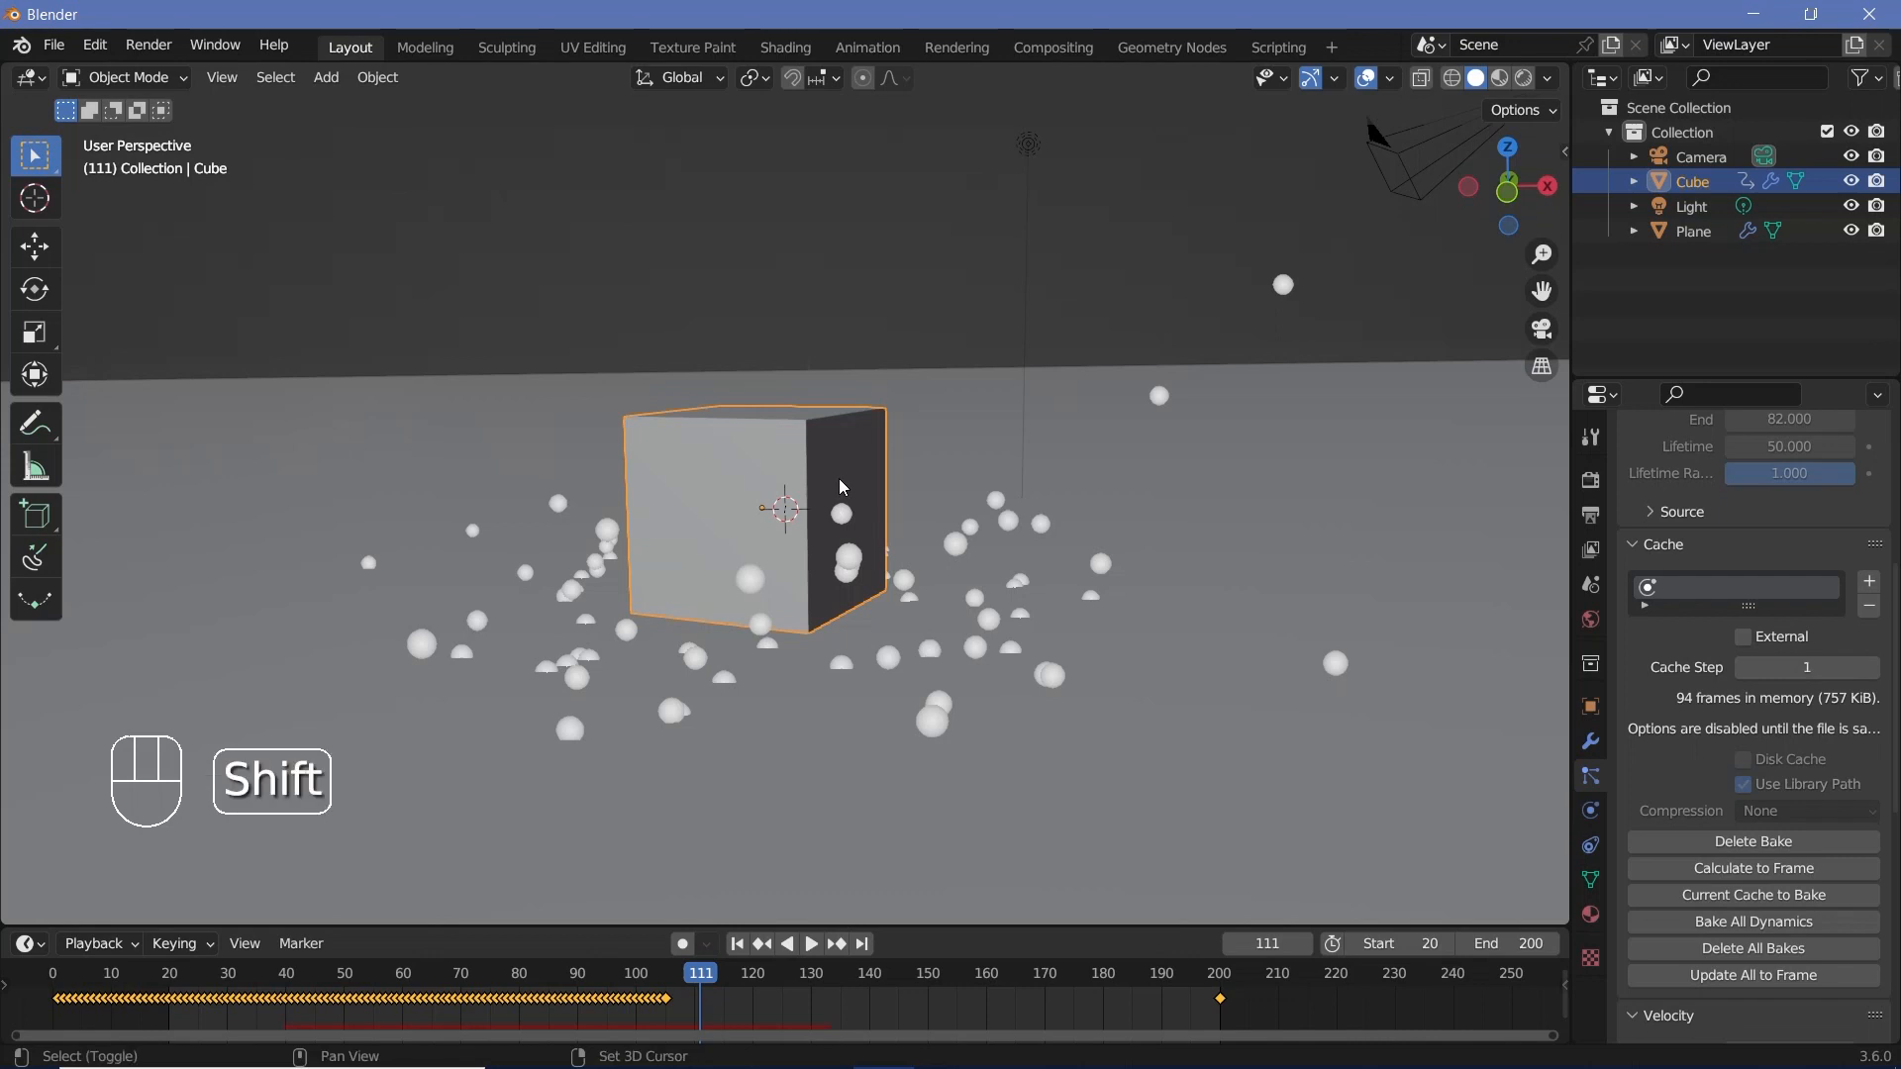
# Add an icosphere and move it far away from the cube, high above the plane.
pyautogui.hotkey('shift', 'a')
pyautogui.click(947, 576)
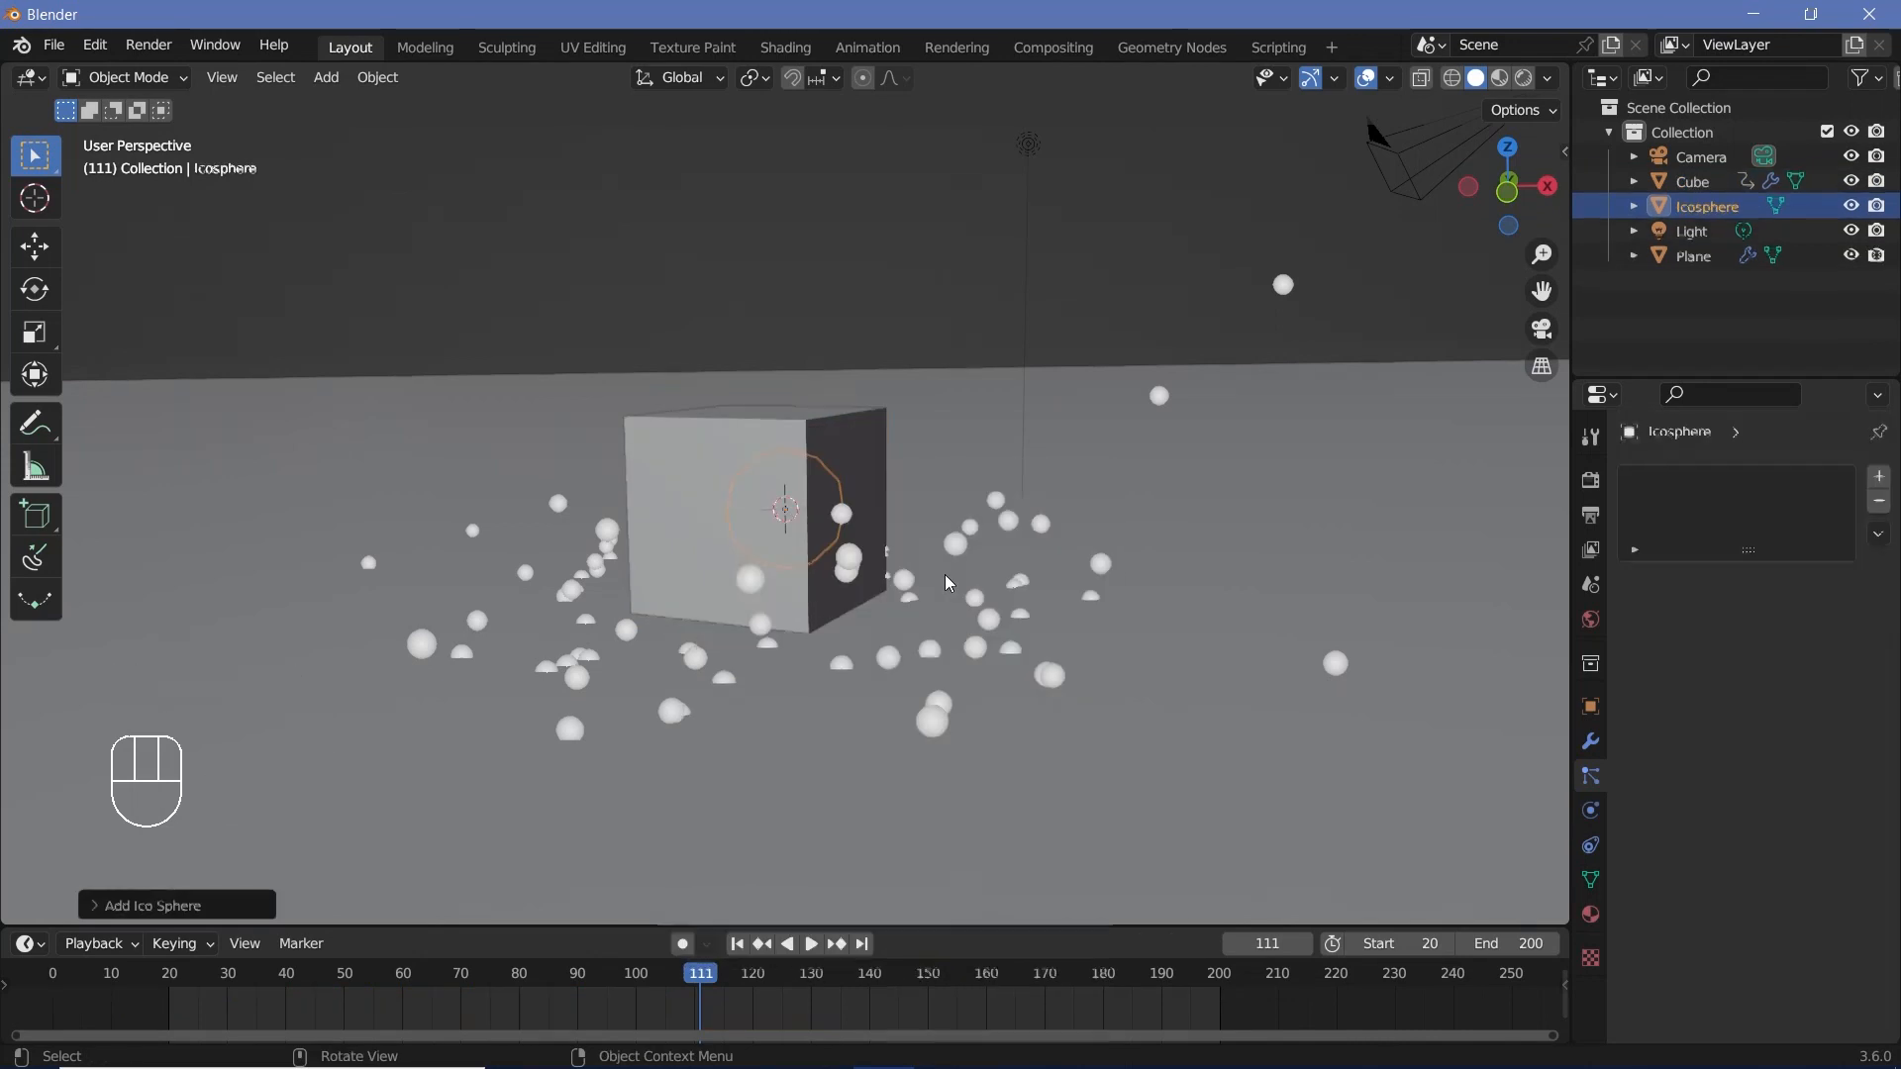
pyautogui.scroll(-6, 891, 575)
pyautogui.moveTo(842, 577)
pyautogui.mouseDown(button='middle')
pyautogui.moveTo(965, 590)
pyautogui.moveTo(829, 572)
pyautogui.mouseUp(button='middle')
pyautogui.scroll(-2, 810, 572)
pyautogui.press('g')
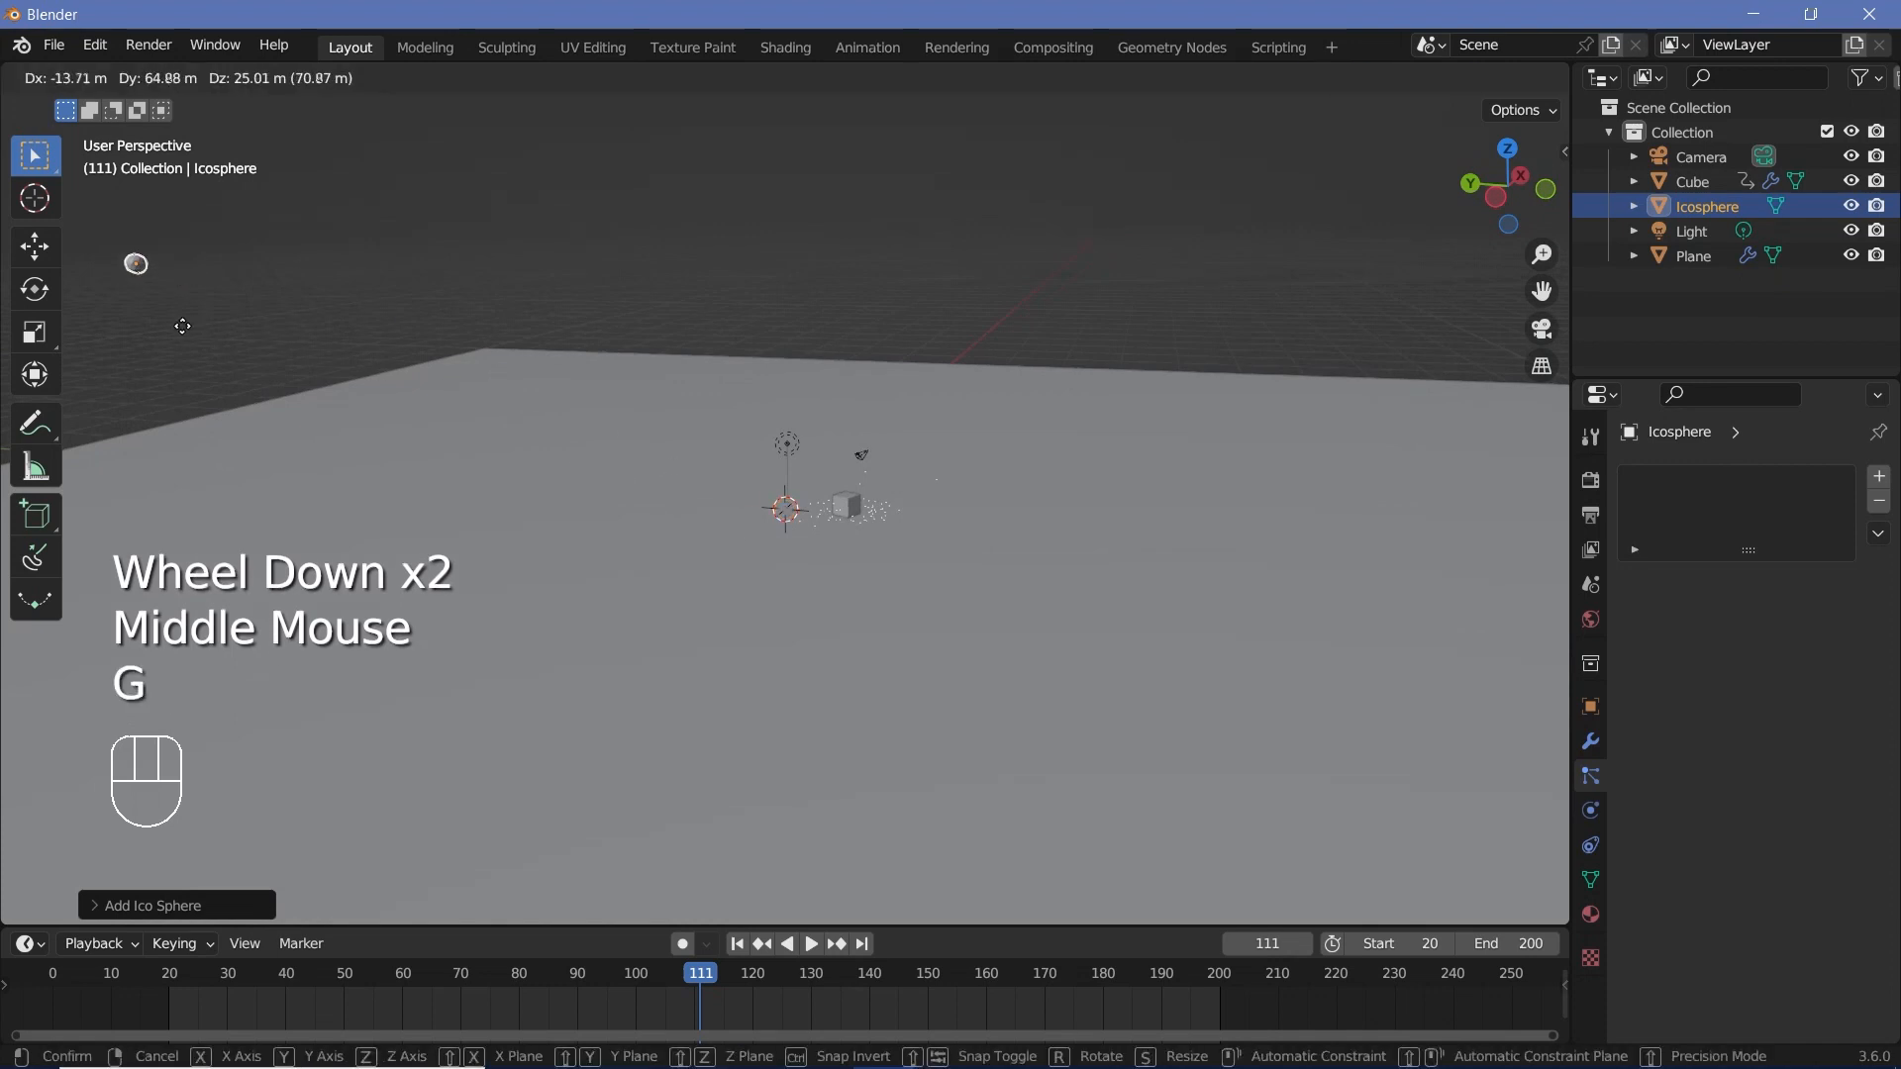
pyautogui.click(183, 325)
pyautogui.moveTo(263, 356); pyautogui.dragTo(502, 361, button='middle')
pyautogui.scroll(-2, 653, 498)
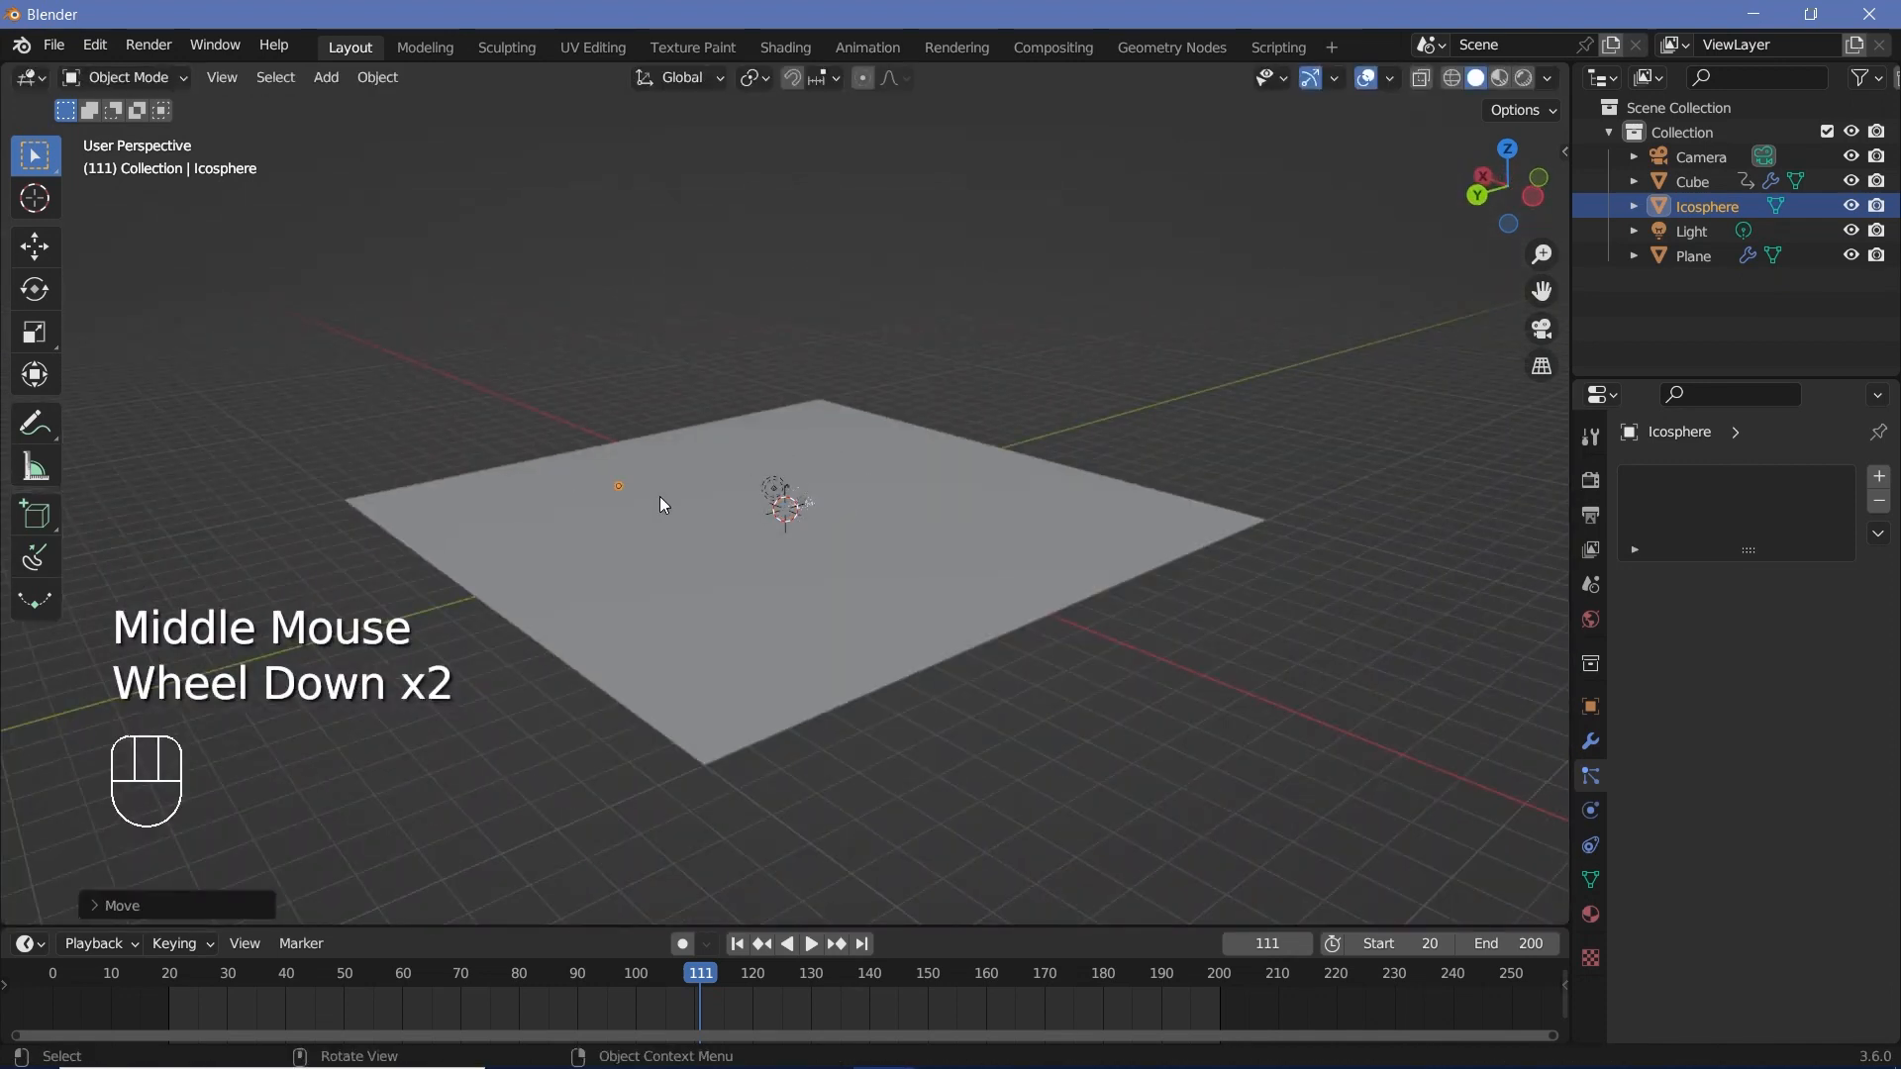
pyautogui.press('g')
pyautogui.click(648, 176)
# Render the cube's particles as Object, using the Icosphere as the instance object.
pyautogui.moveTo(692, 396); pyautogui.dragTo(634, 525, button='middle')
pyautogui.scroll(8, 649, 433)
pyautogui.scroll(3, 633, 525)
pyautogui.click(830, 431)
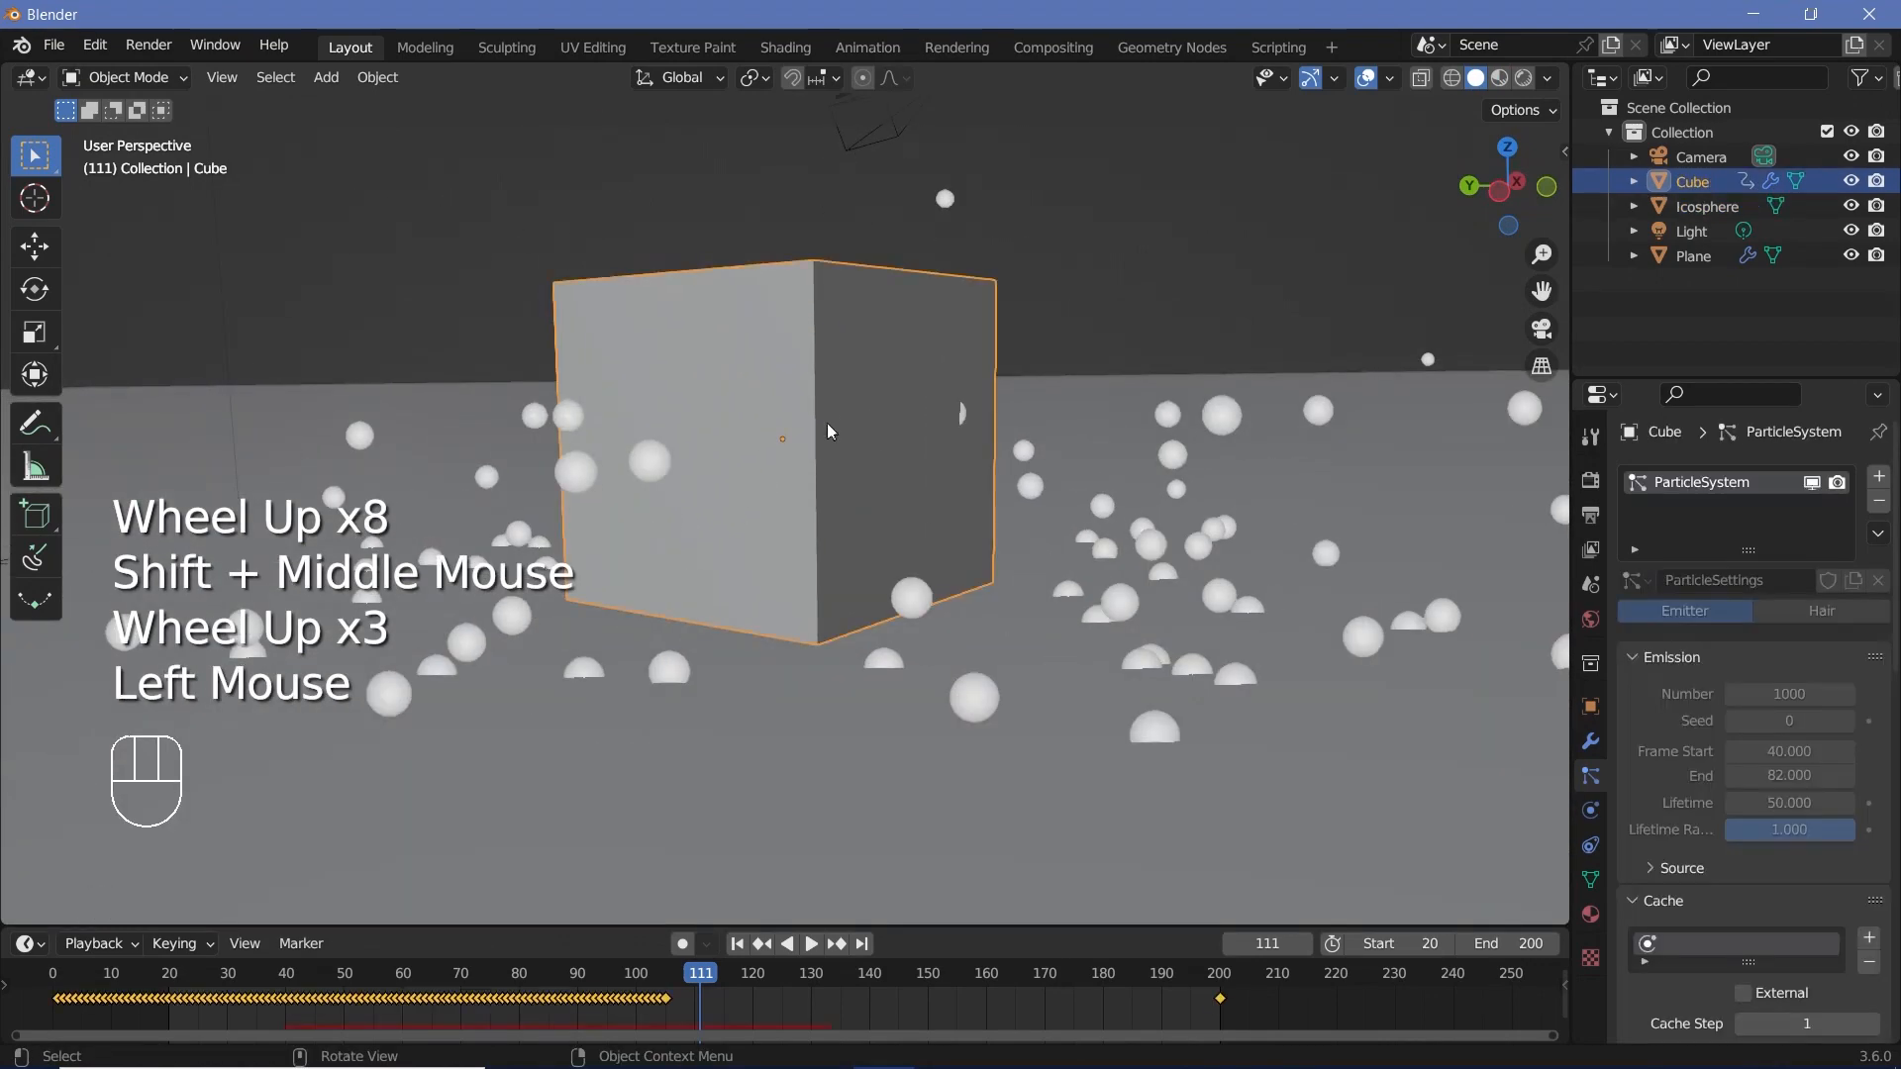
pyautogui.scroll(-5, 1702, 748)
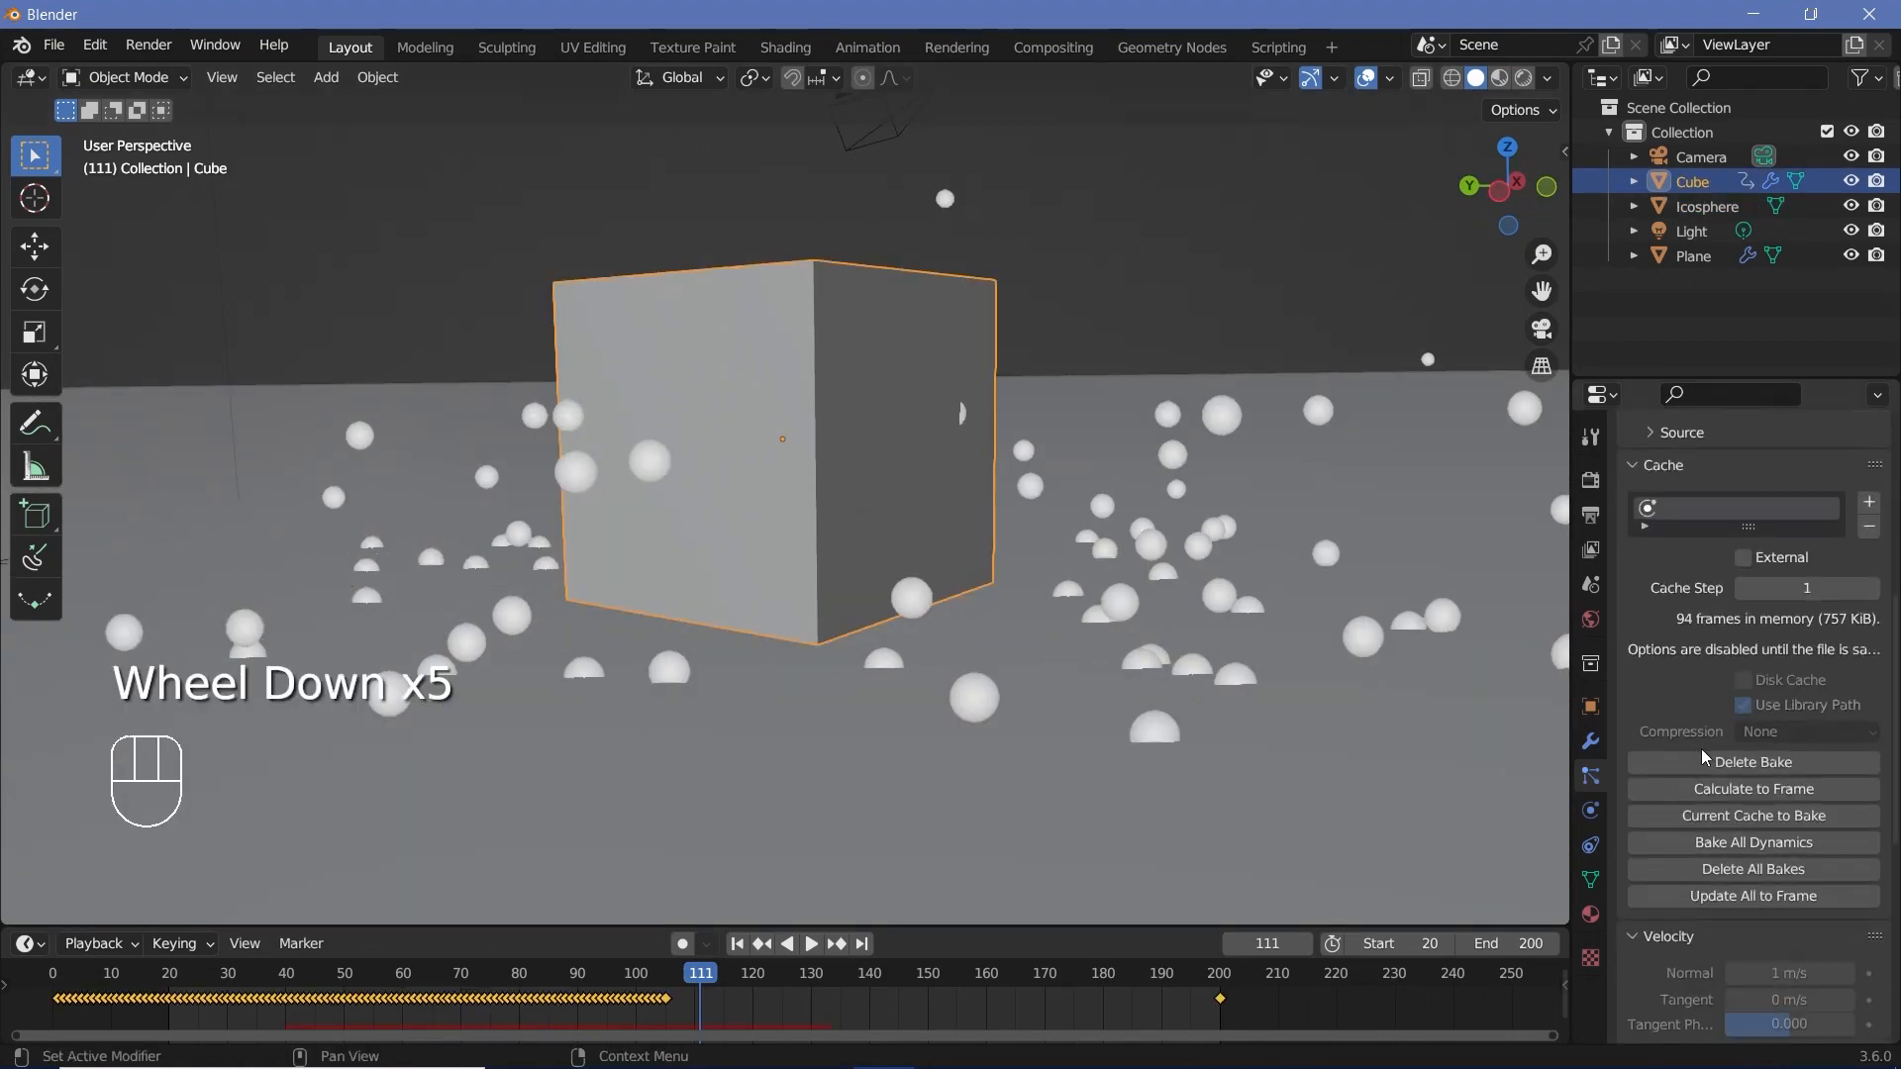
pyautogui.scroll(-4, 1701, 748)
pyautogui.click(1641, 798)
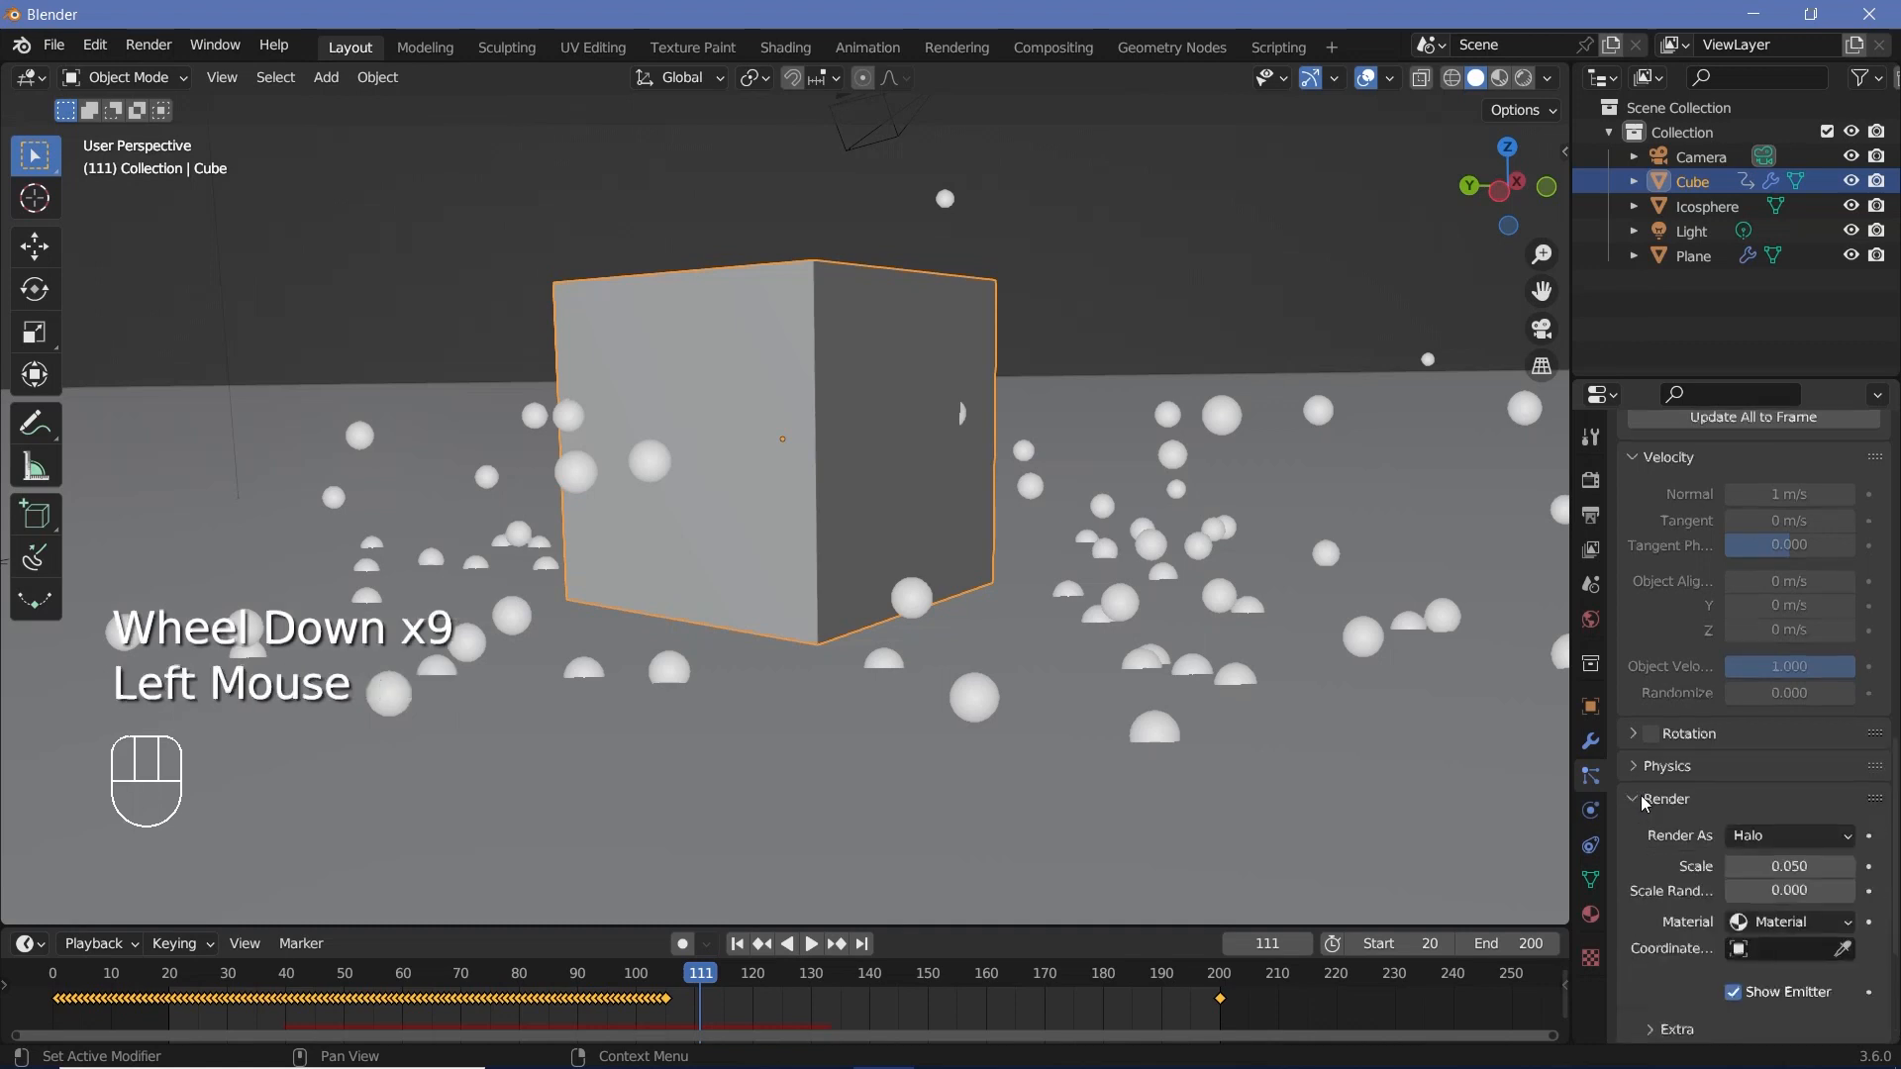
pyautogui.scroll(-2, 1645, 792)
pyautogui.click(1780, 752)
pyautogui.click(1772, 871)
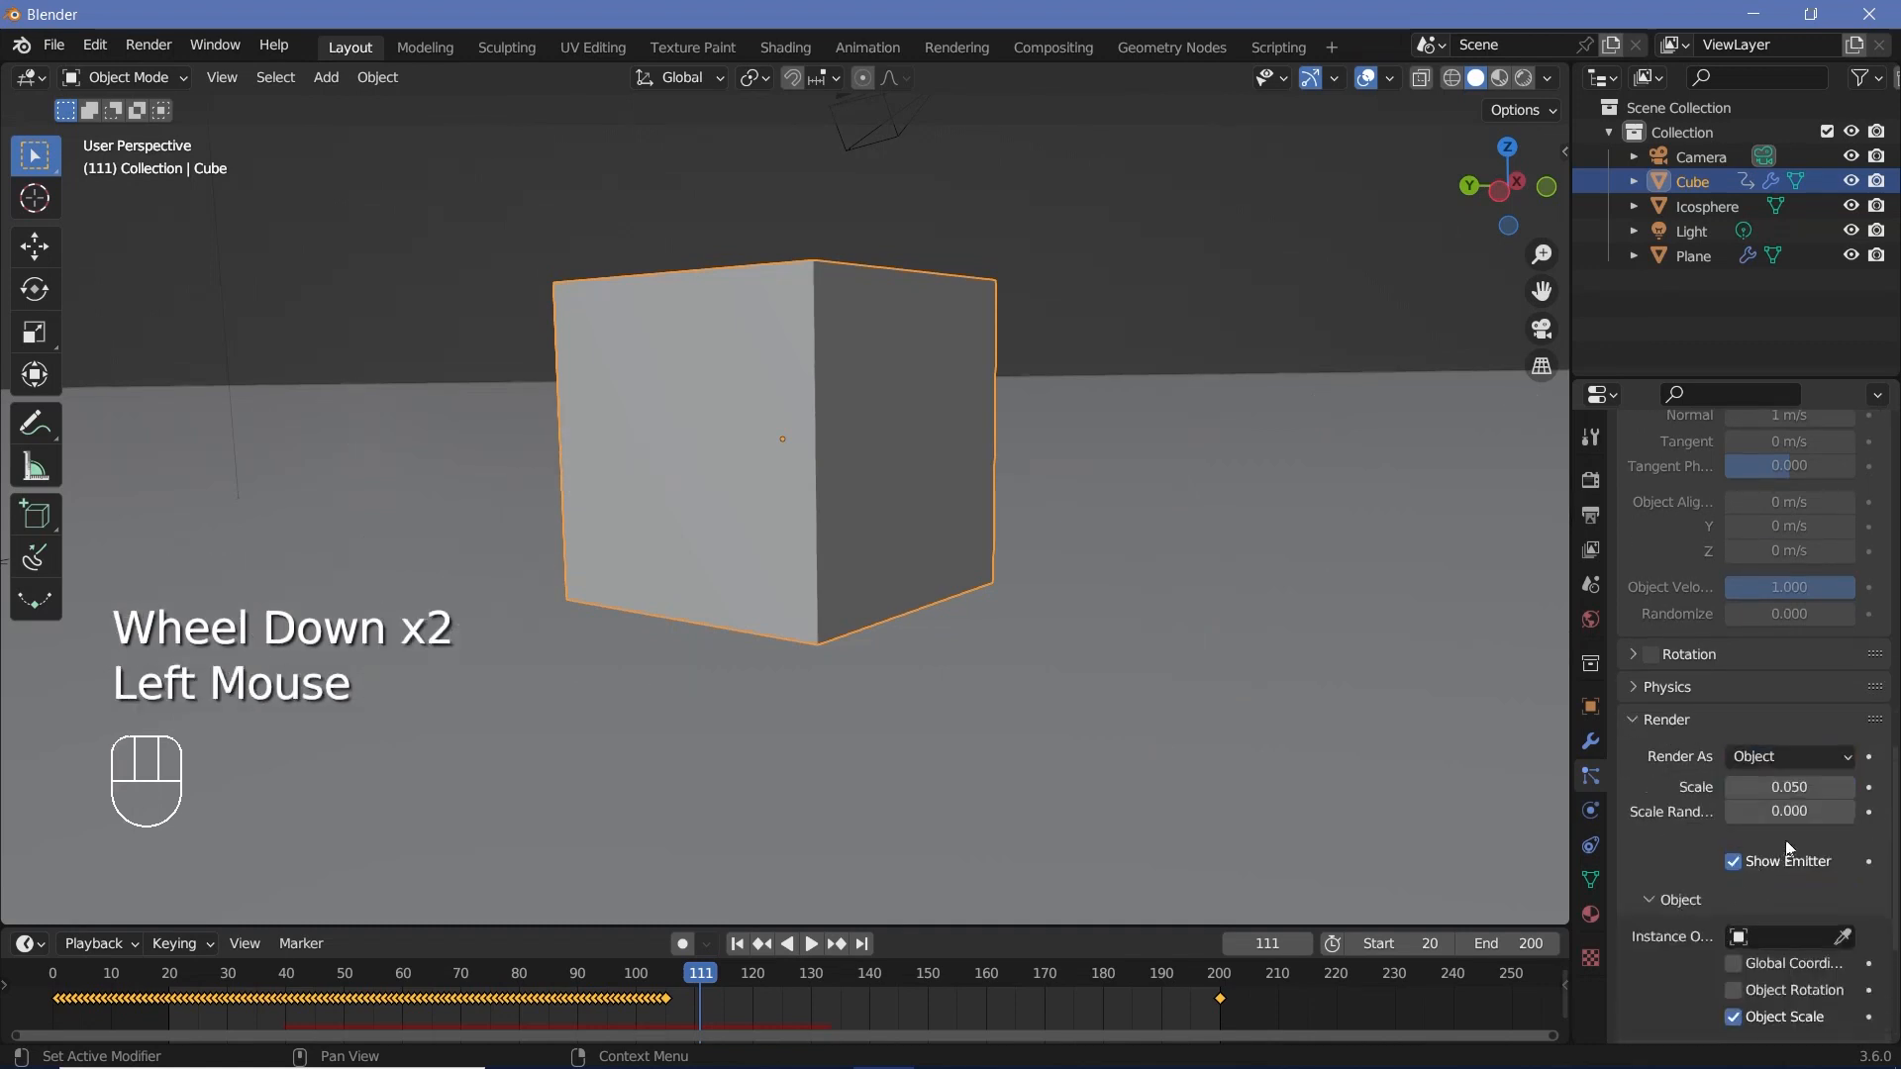
pyautogui.click(1770, 936)
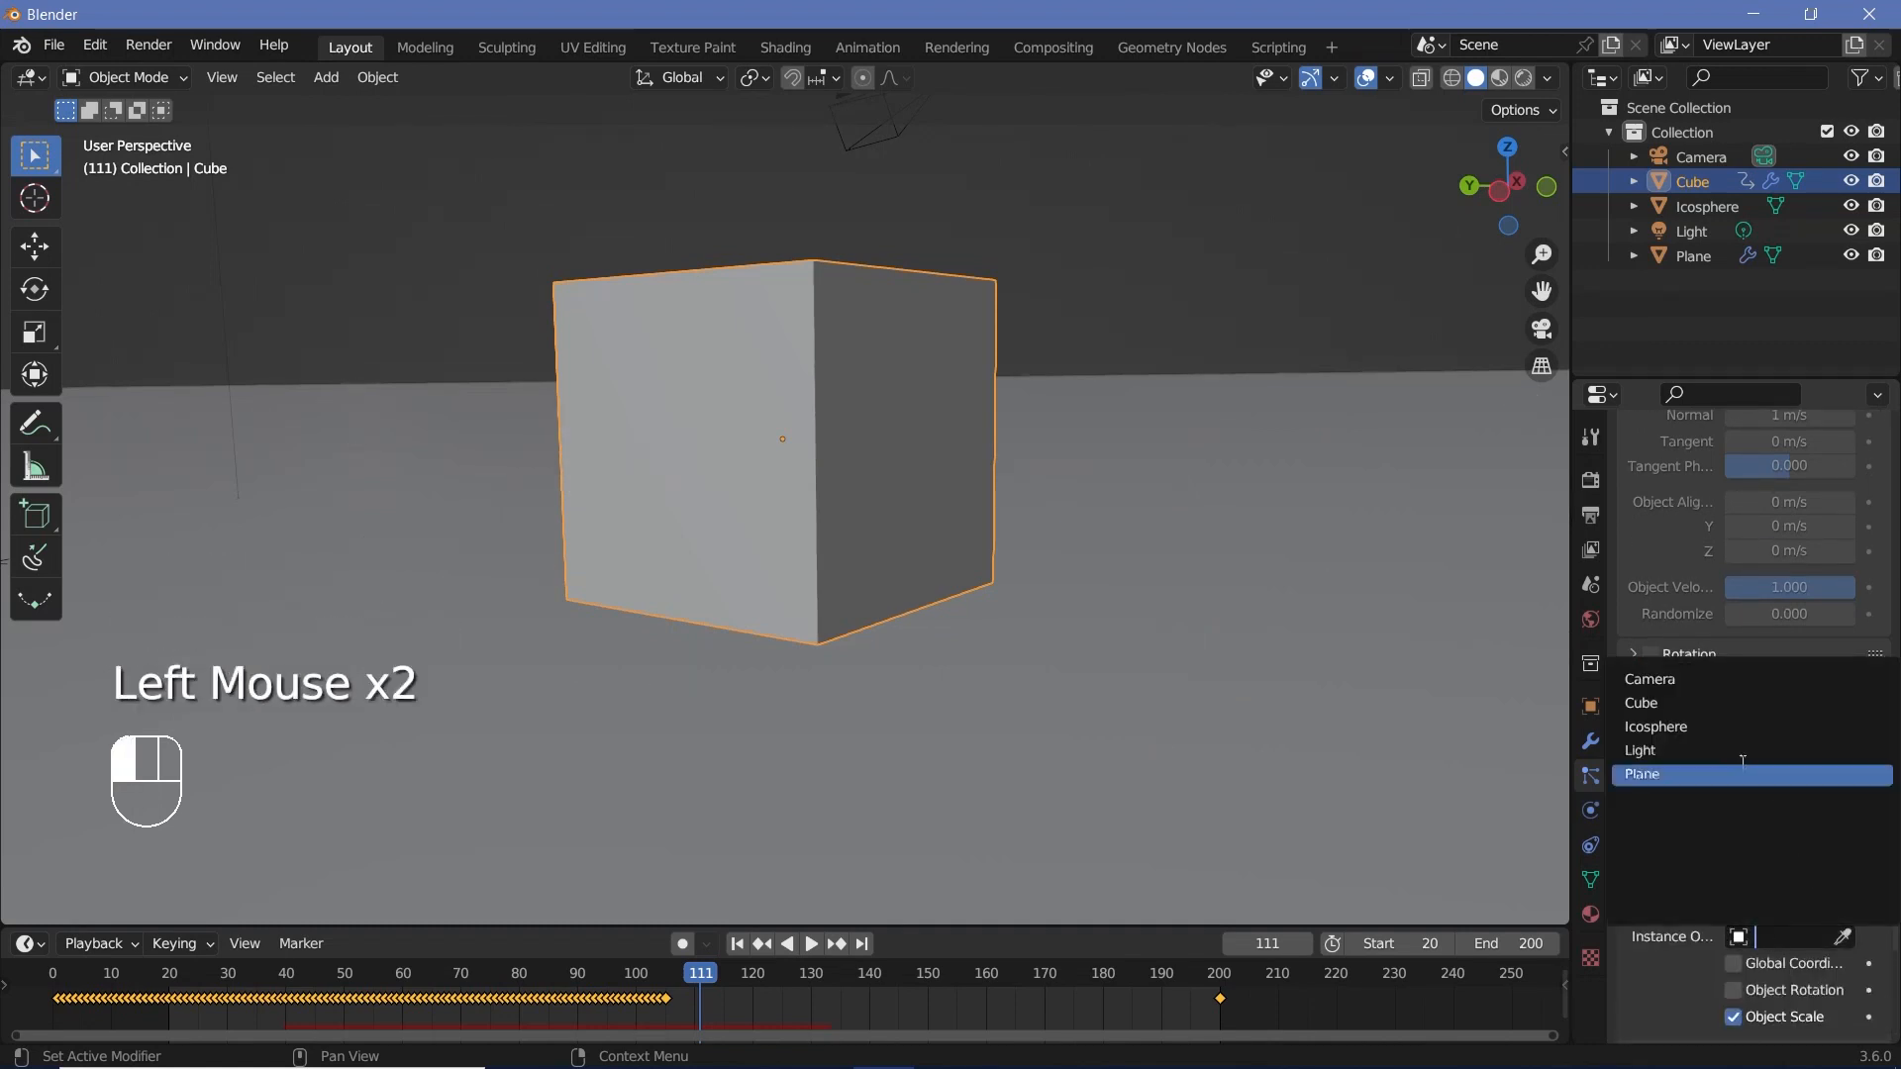
pyautogui.click(1655, 726)
# Set the particle render scale to 0.008 and the scale randomness to 1.
pyautogui.scroll(-2, 1653, 838)
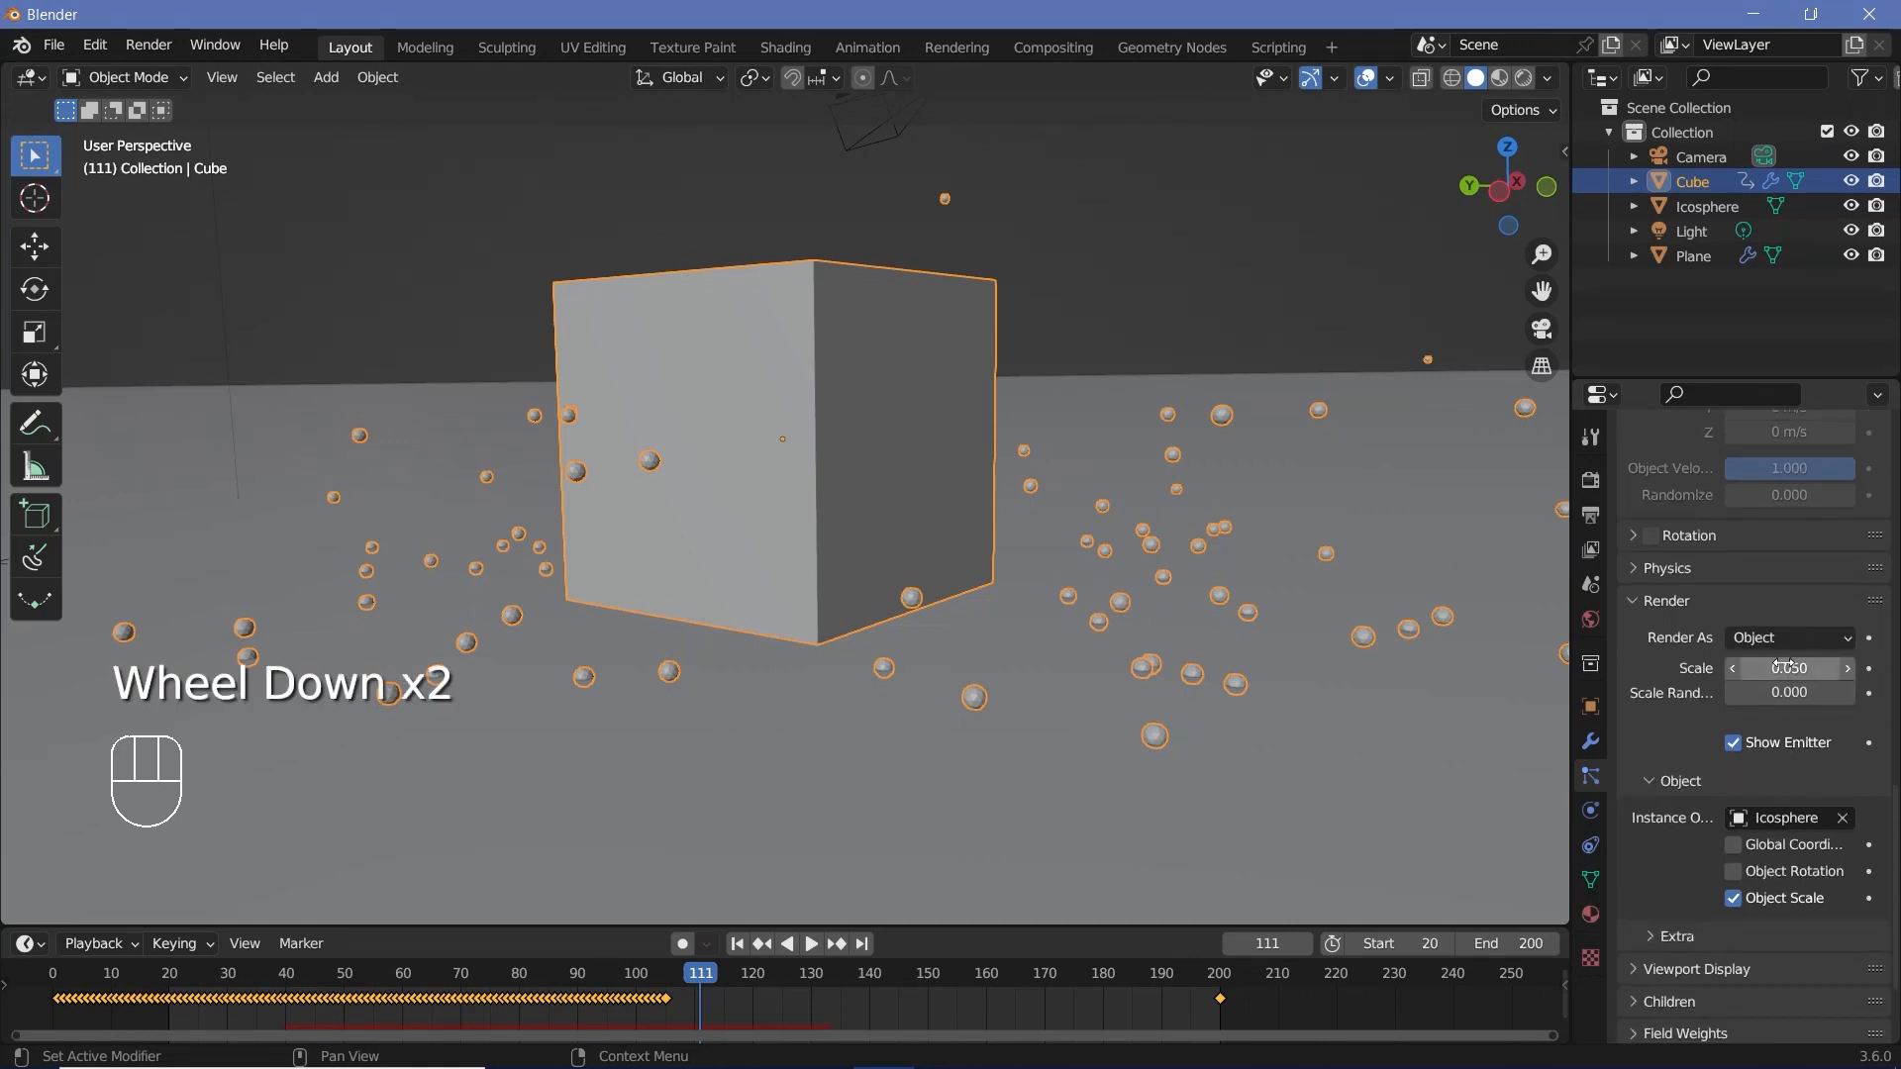
pyautogui.click(1782, 668)
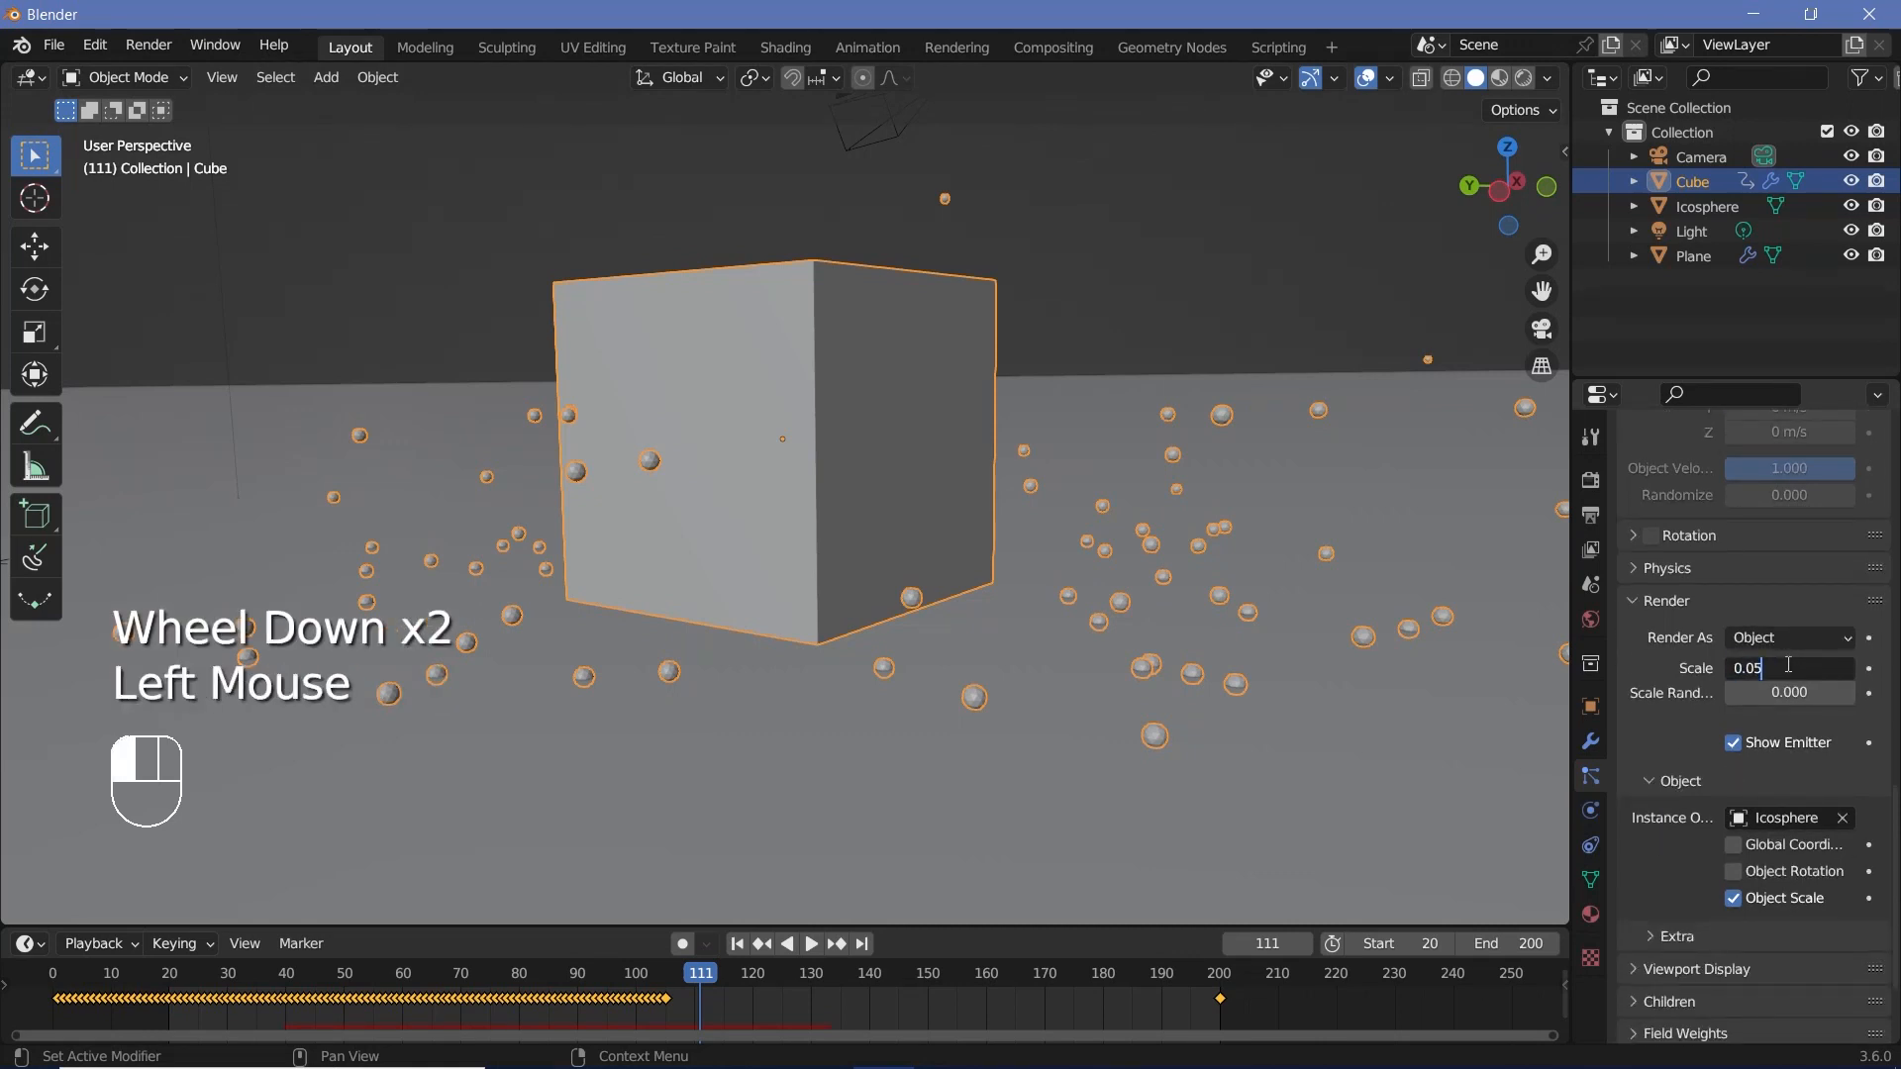
pyautogui.press('BackSpace')
pyautogui.write('08')
pyautogui.press('Return')
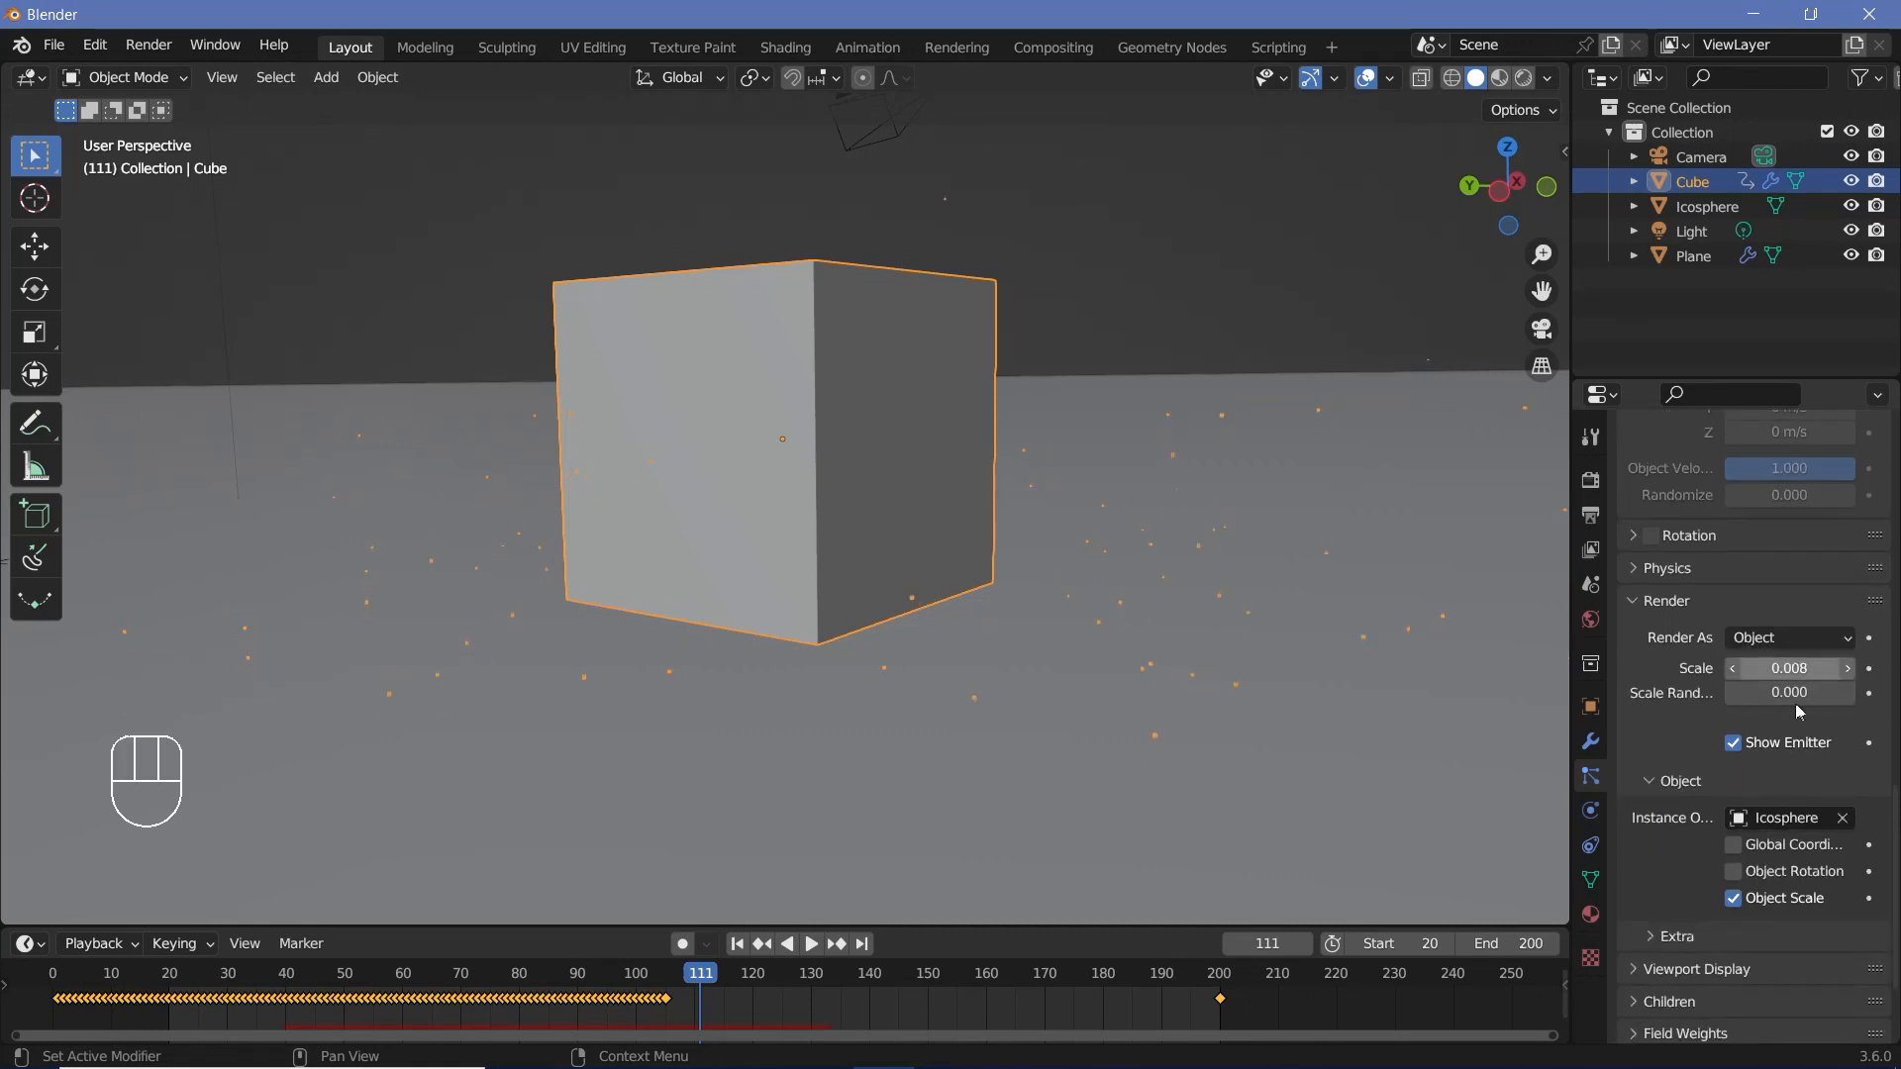
pyautogui.moveTo(1775, 694); pyautogui.dragTo(1897, 694)
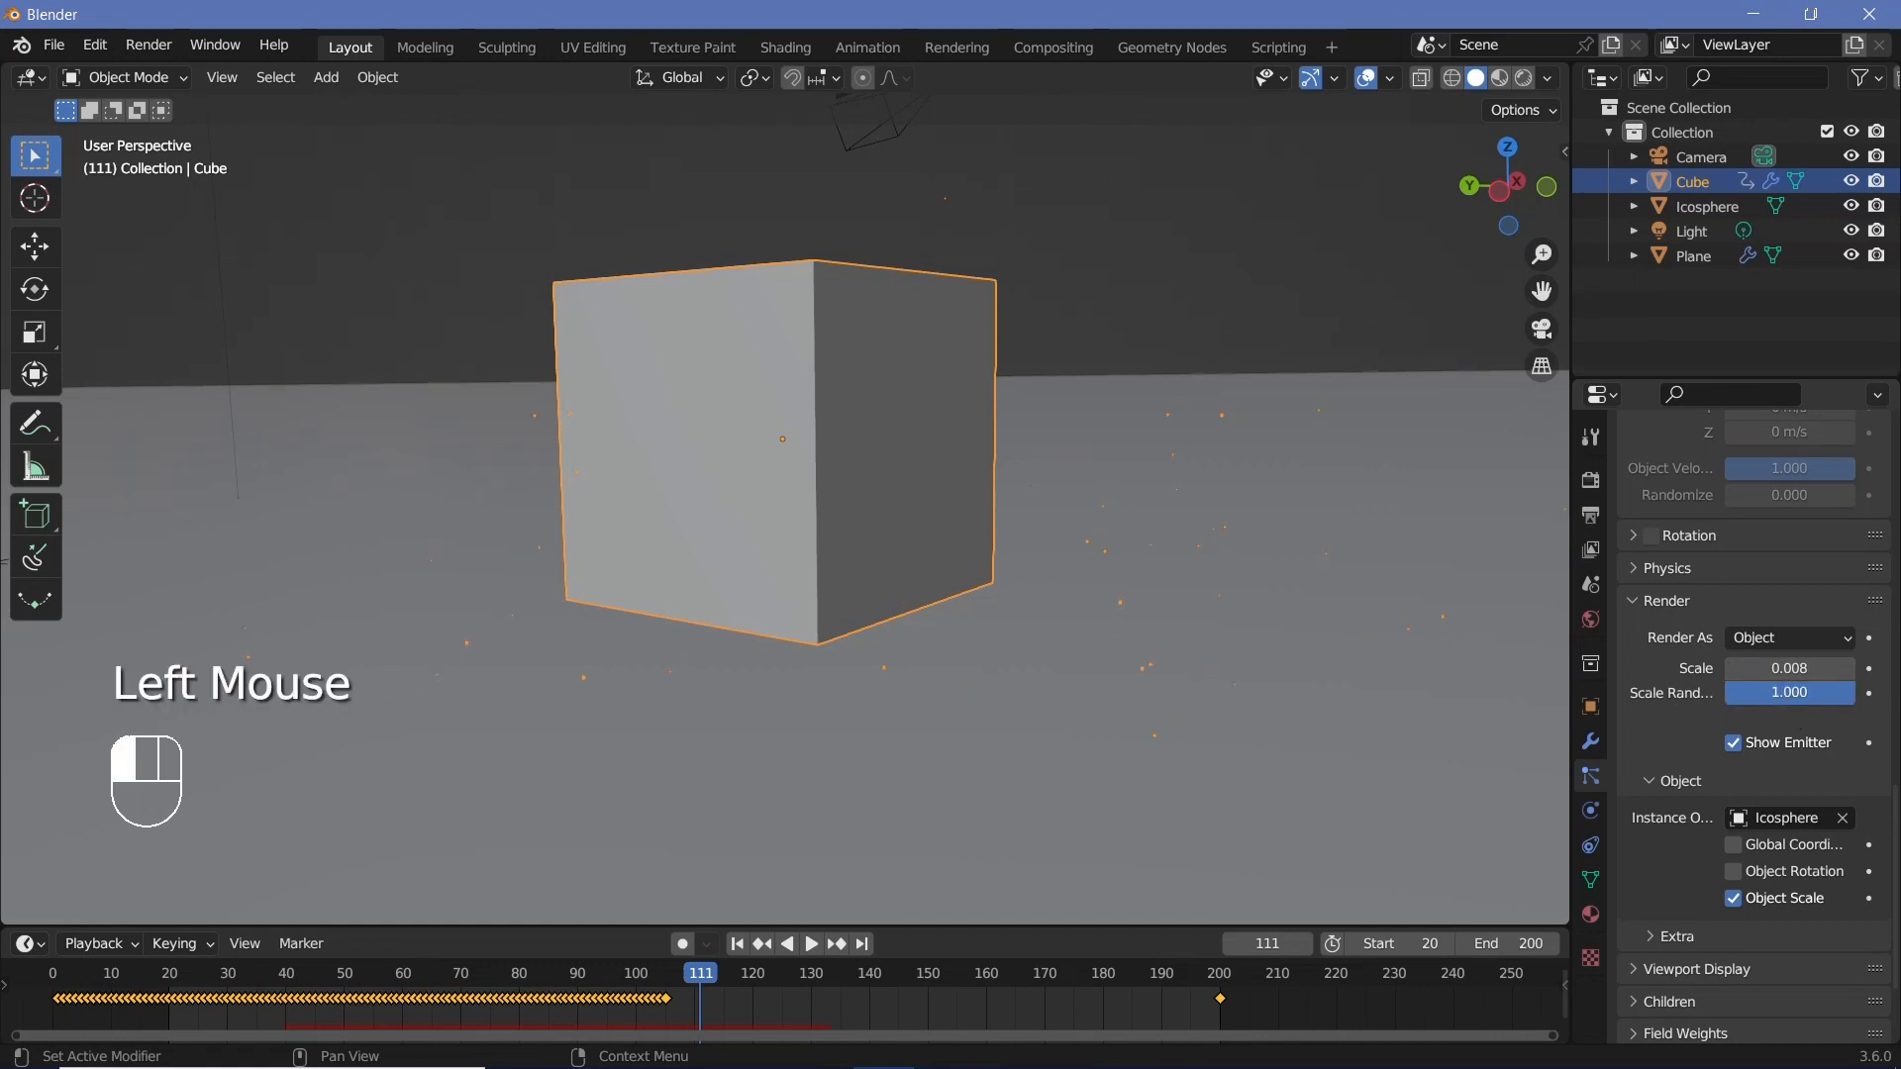
# Play back the cube's bounce and view the instanced particles from another angle.
pyautogui.press('space')
pyautogui.press('space')
pyautogui.press('space')
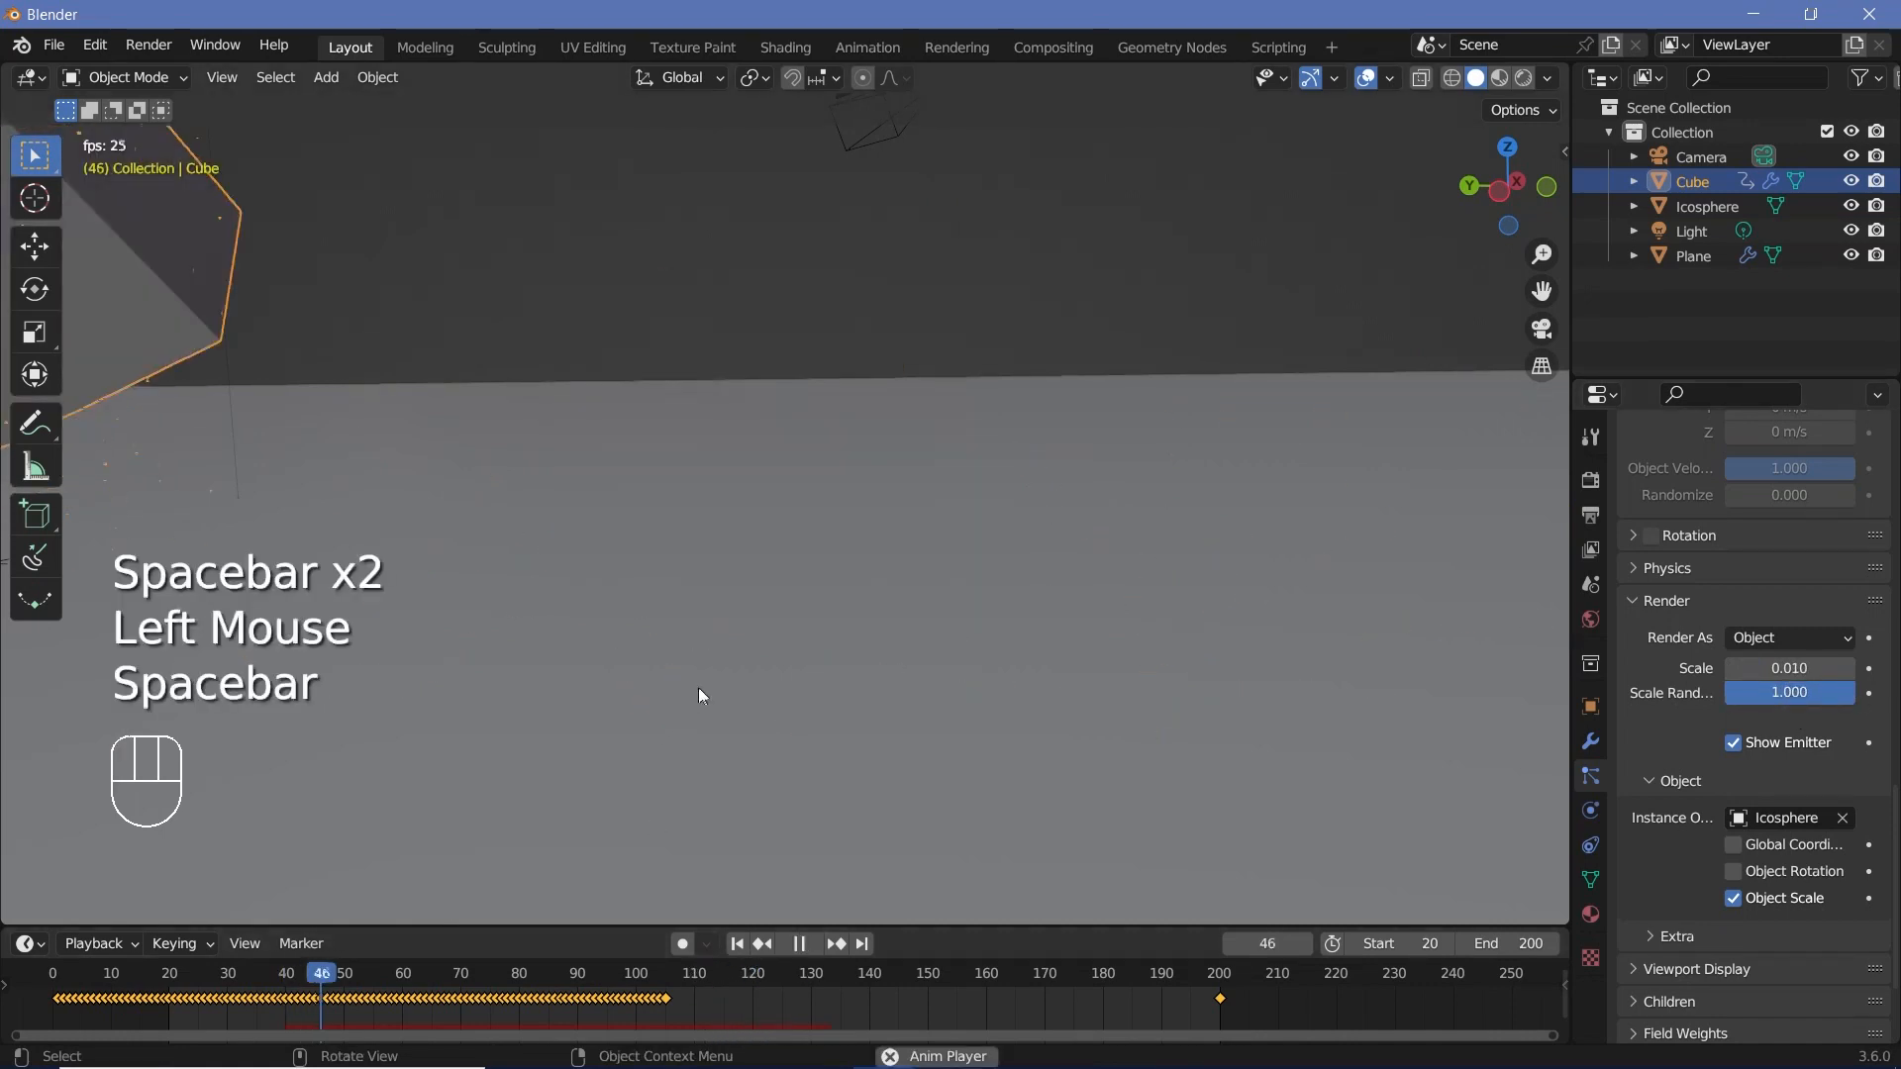
pyautogui.scroll(-2, 635, 548)
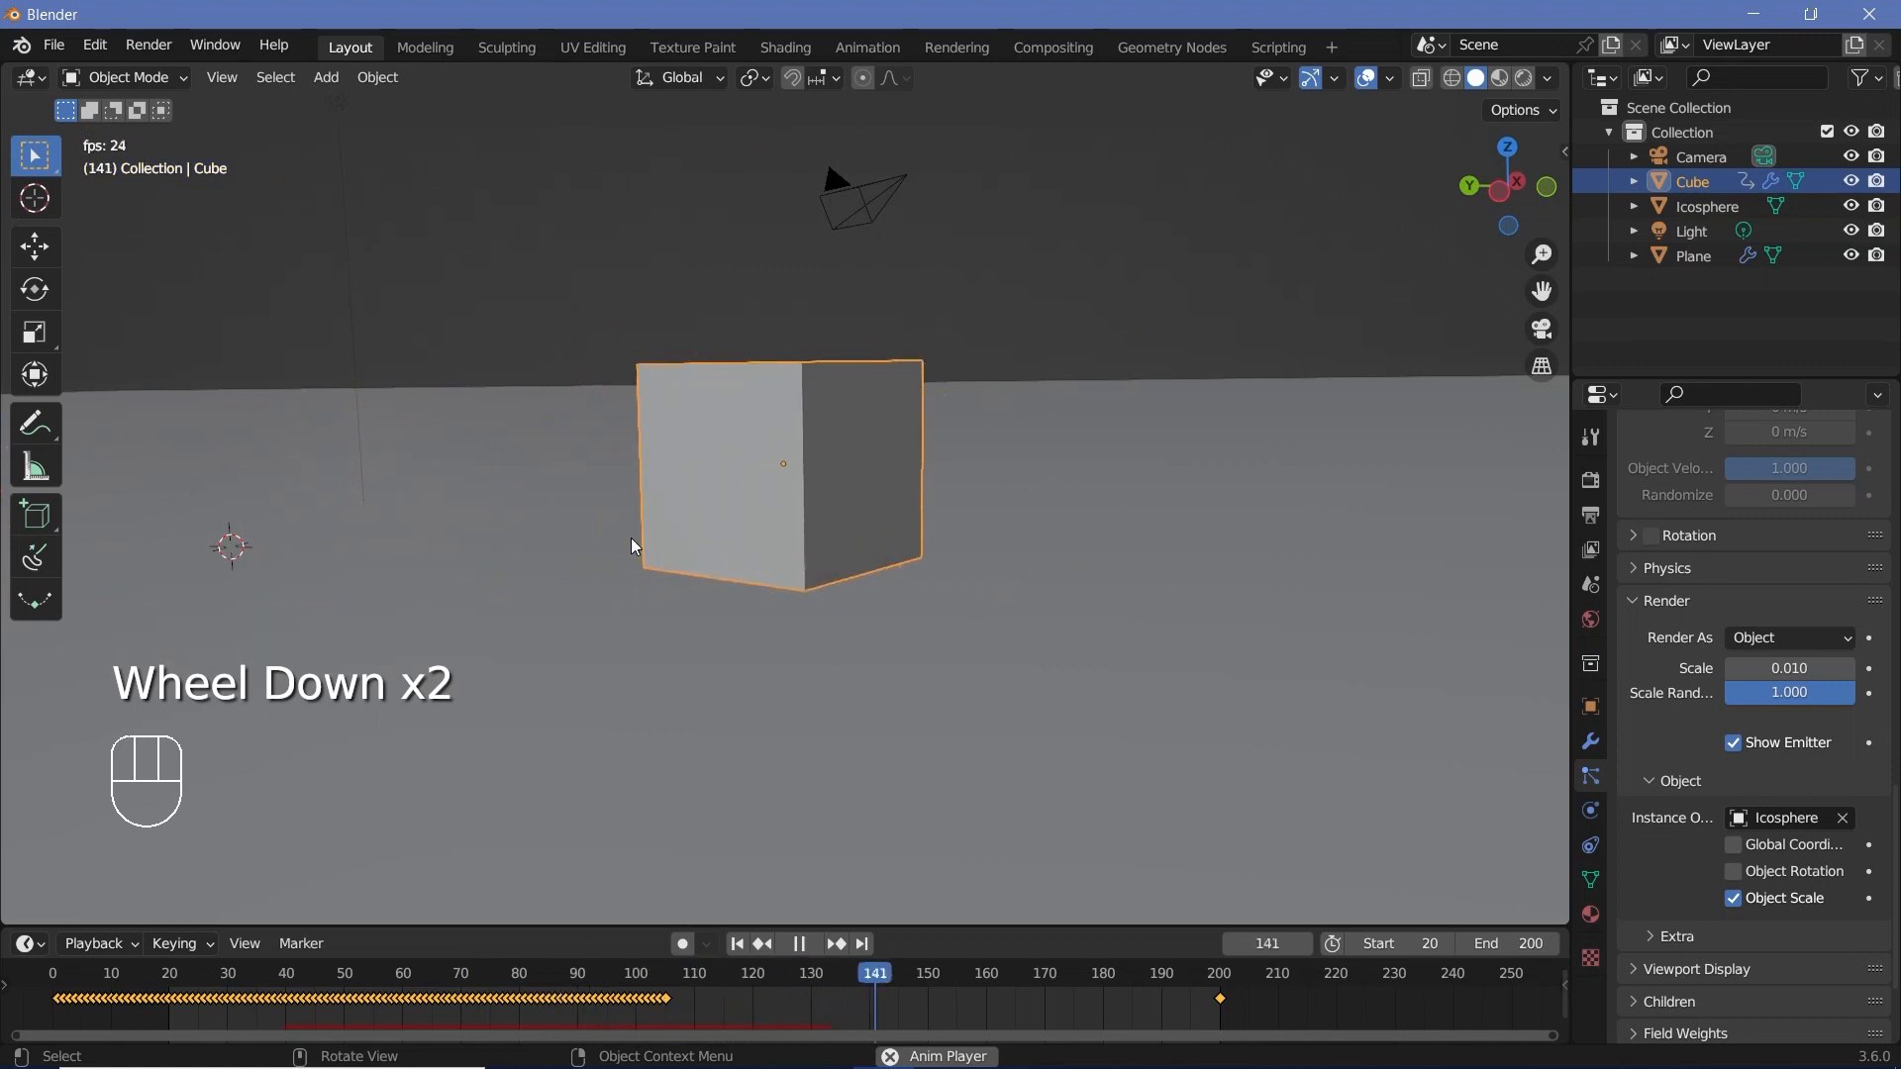
pyautogui.scroll(2, 632, 538)
pyautogui.moveTo(632, 538); pyautogui.dragTo(596, 480, button='middle')
pyautogui.scroll(-2, 596, 479)
# Replay the particle burst from about frame 54 with the viewport overlays hidden.
pyautogui.click(719, 975)
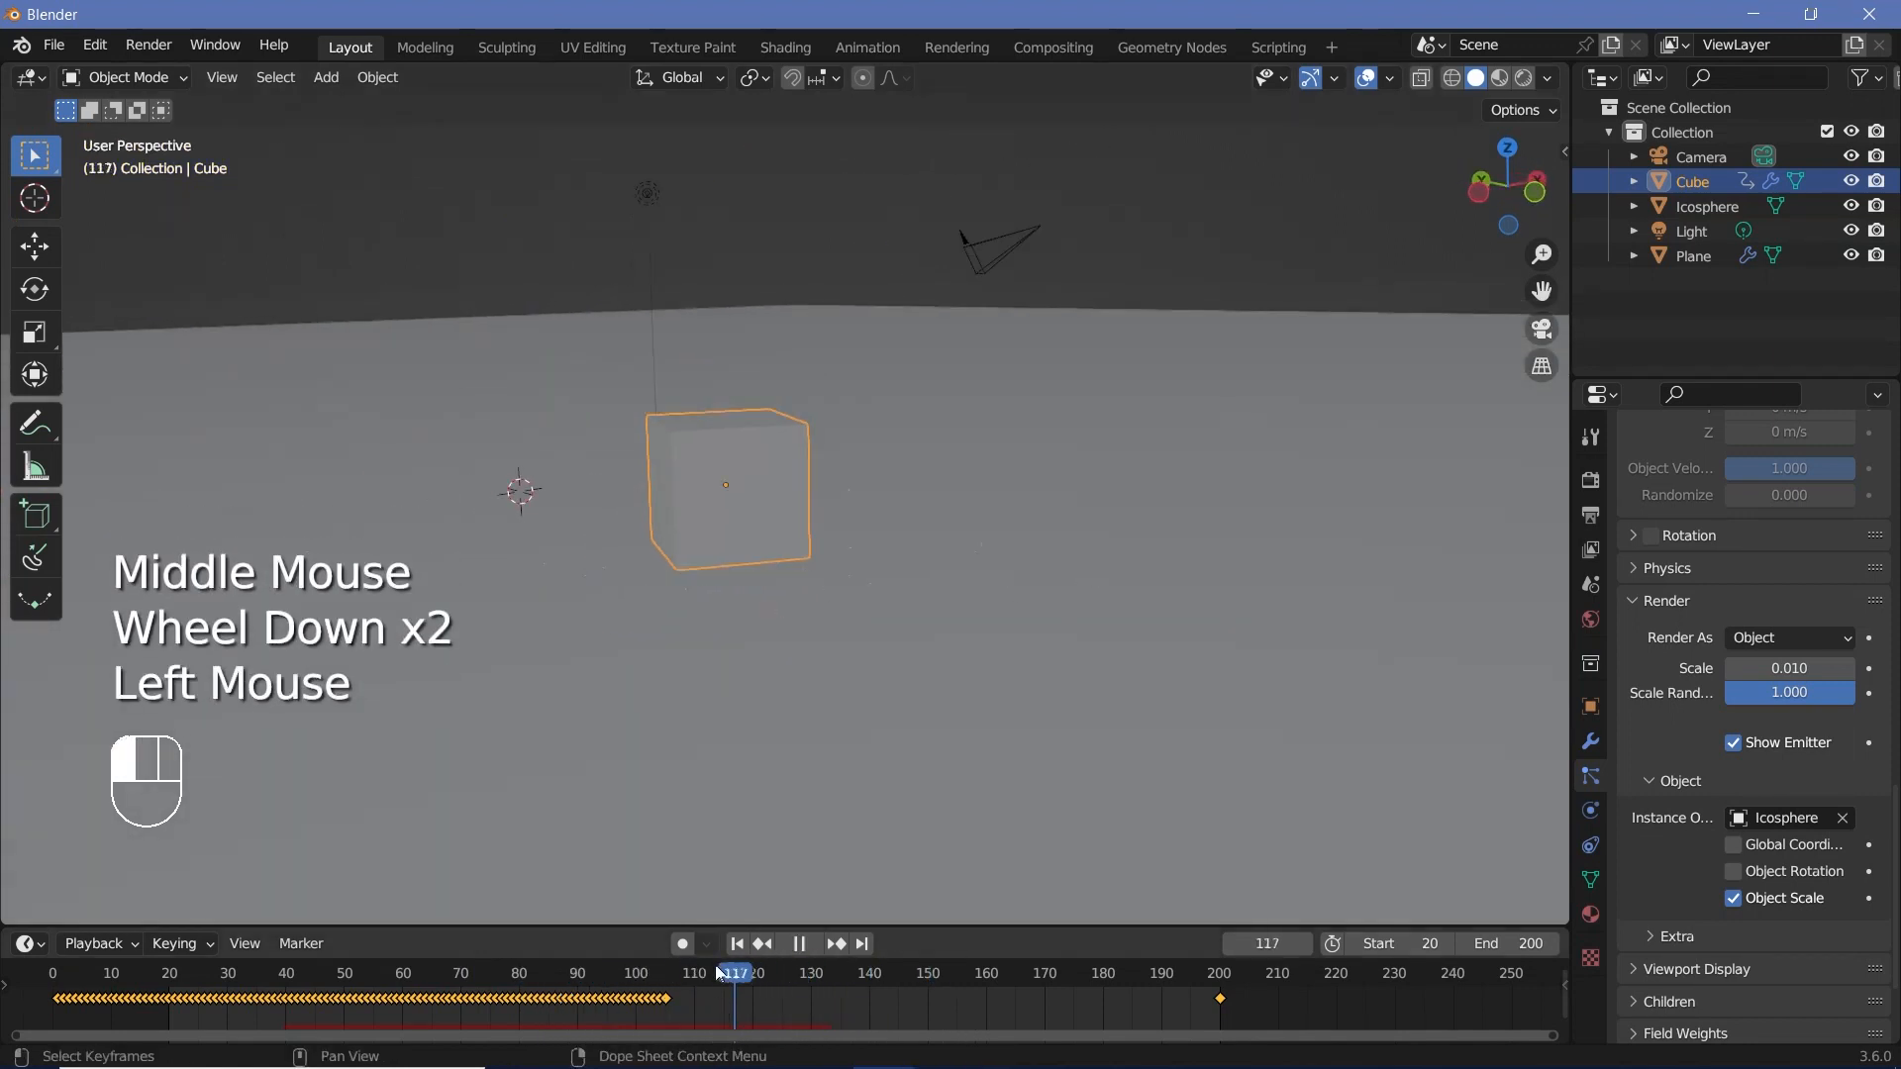
pyautogui.moveTo(720, 975); pyautogui.dragTo(366, 947)
pyautogui.press('space')
pyautogui.press('space')
pyautogui.press('space')
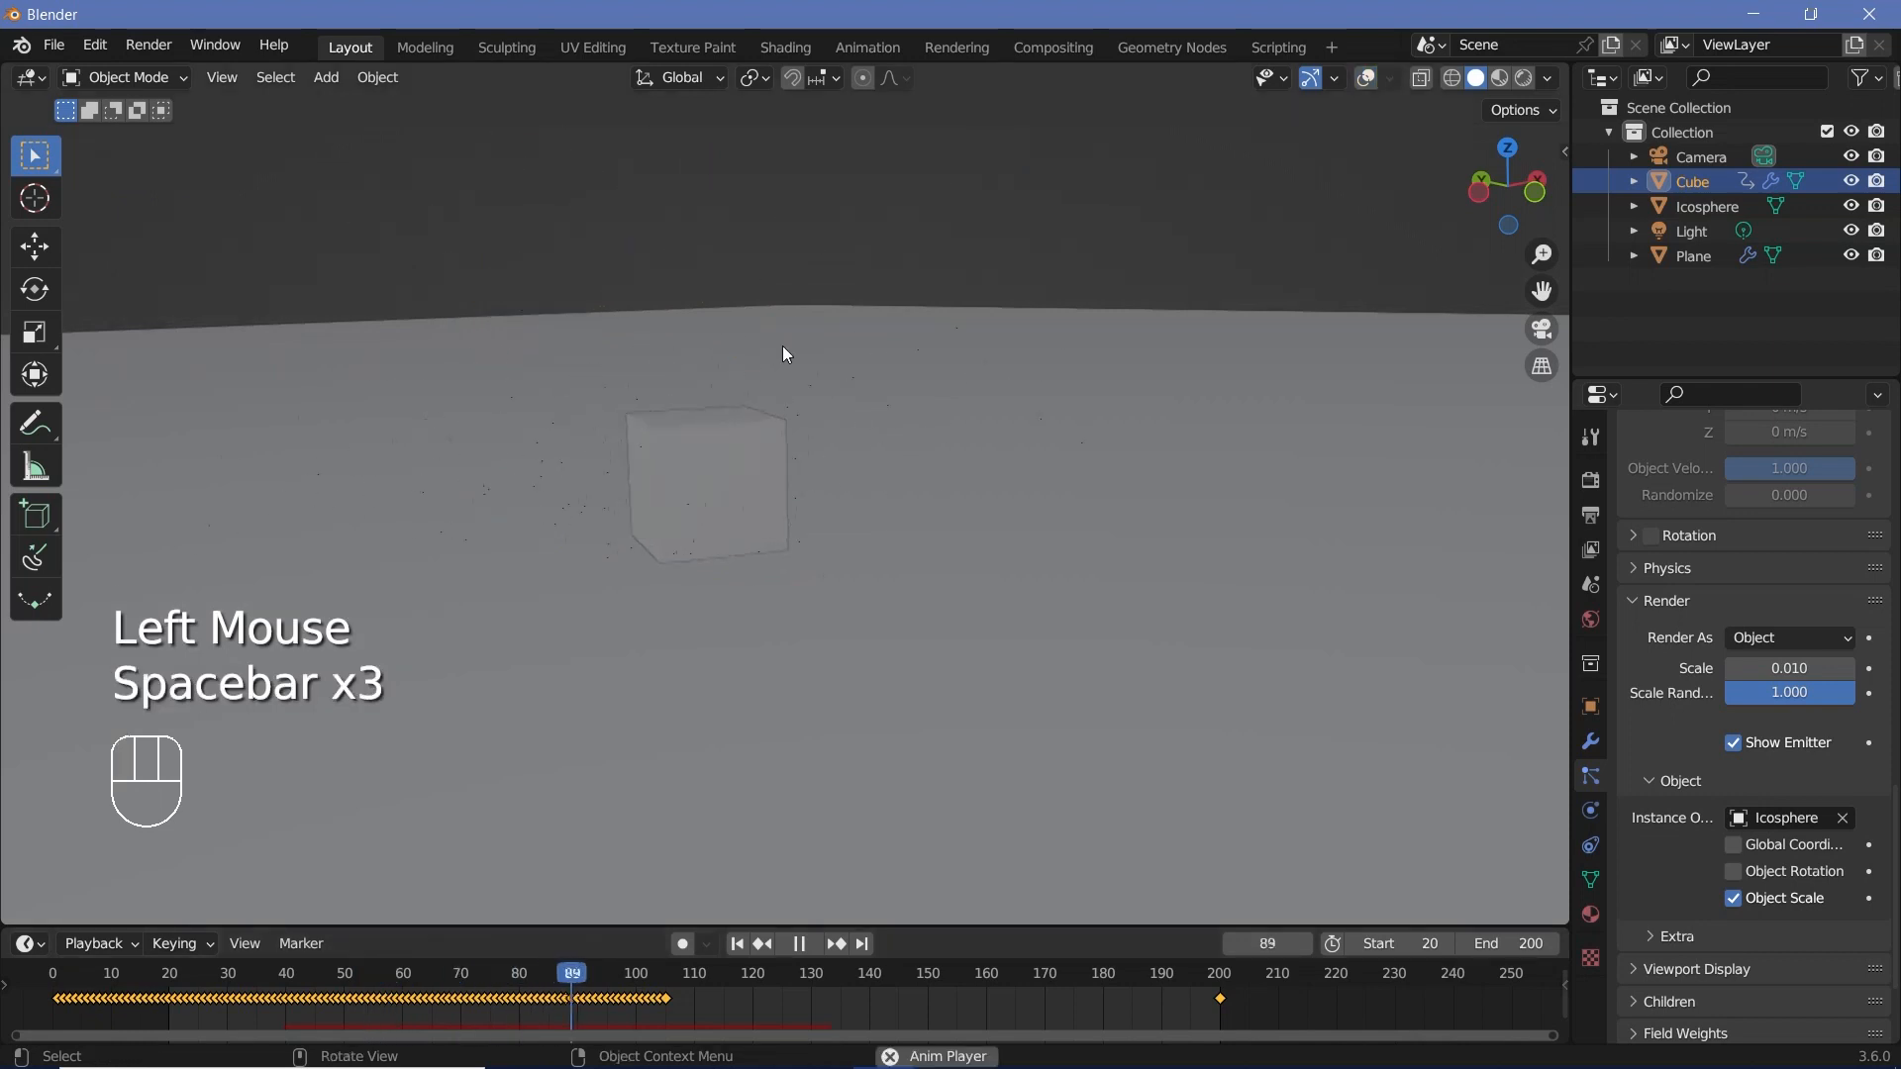
pyautogui.press('space')
# Select the camera, show the viewport overlays again, and set the current frame to 92.
pyautogui.click(851, 975)
pyautogui.click(1699, 159)
pyautogui.click(1366, 78)
pyautogui.scroll(-1, 871, 367)
pyautogui.moveTo(871, 366); pyautogui.dragTo(720, 421, button='middle')
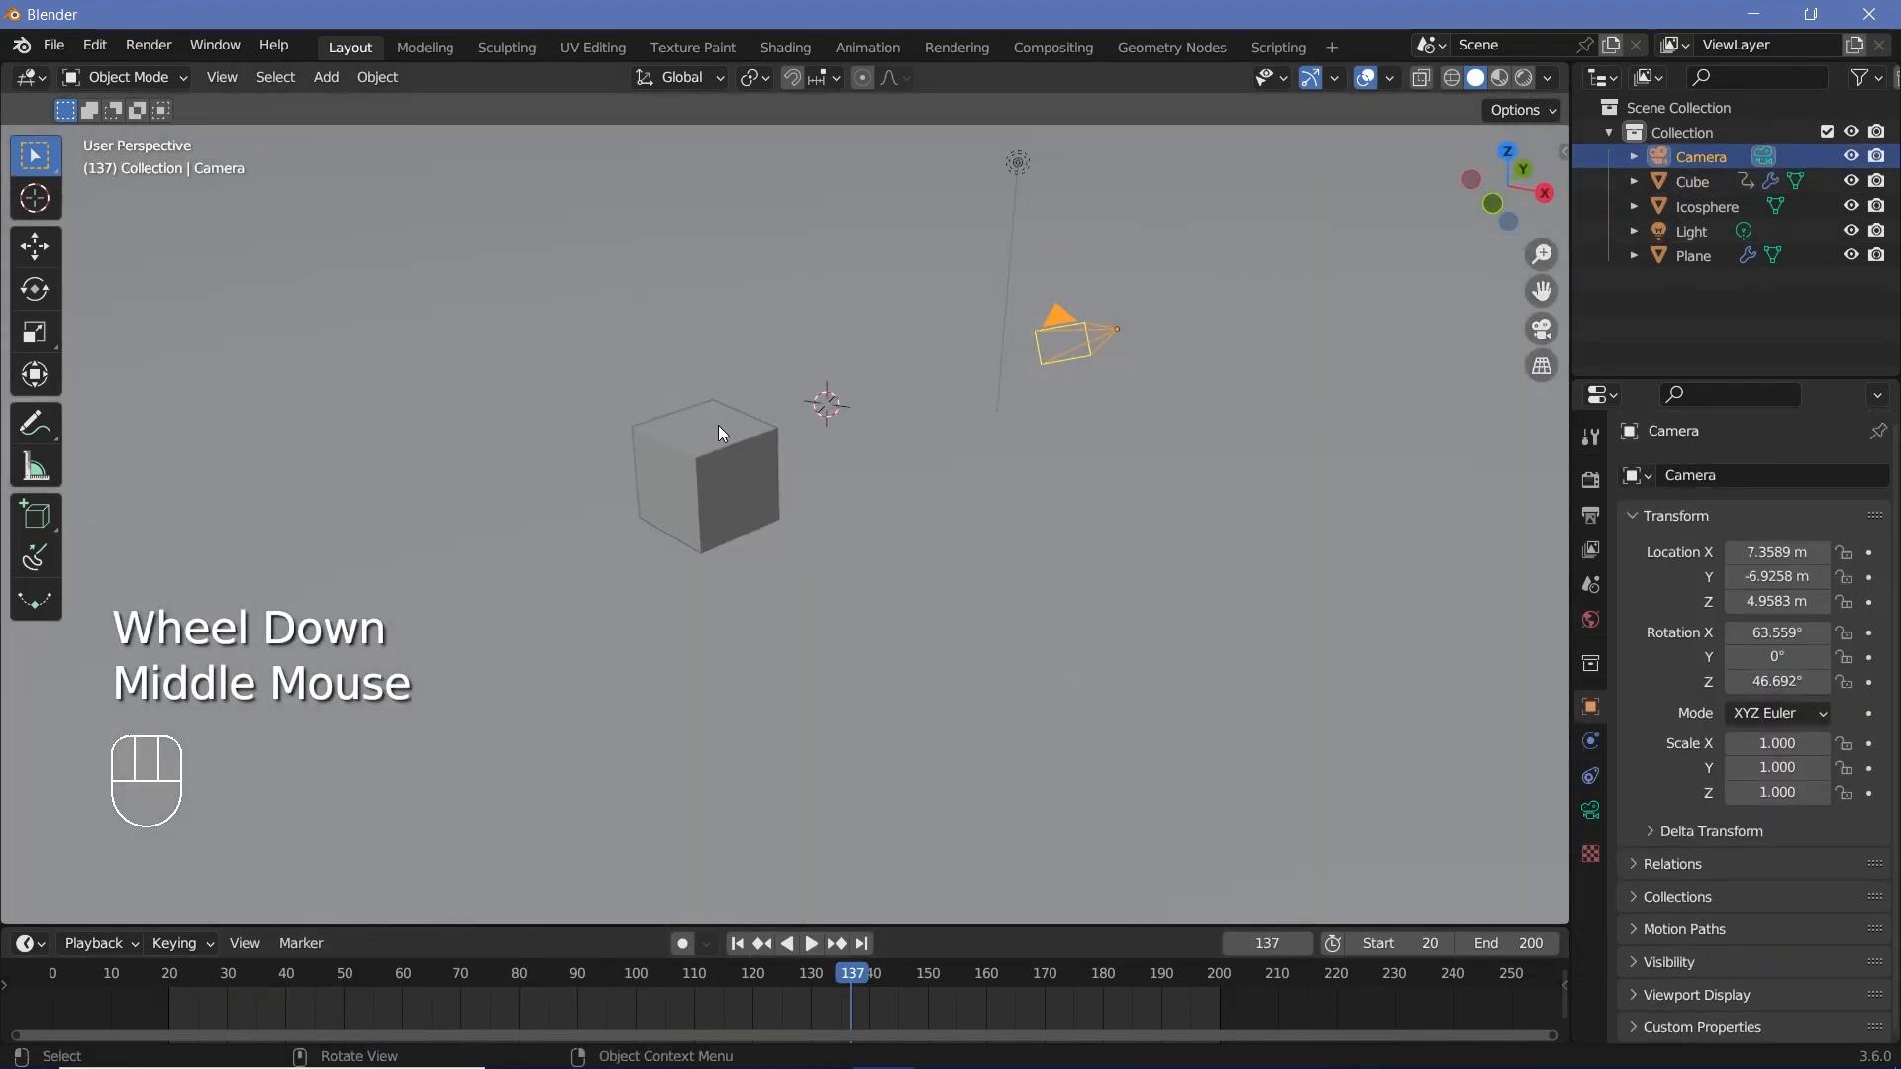
pyautogui.moveTo(812, 978); pyautogui.dragTo(591, 1002)
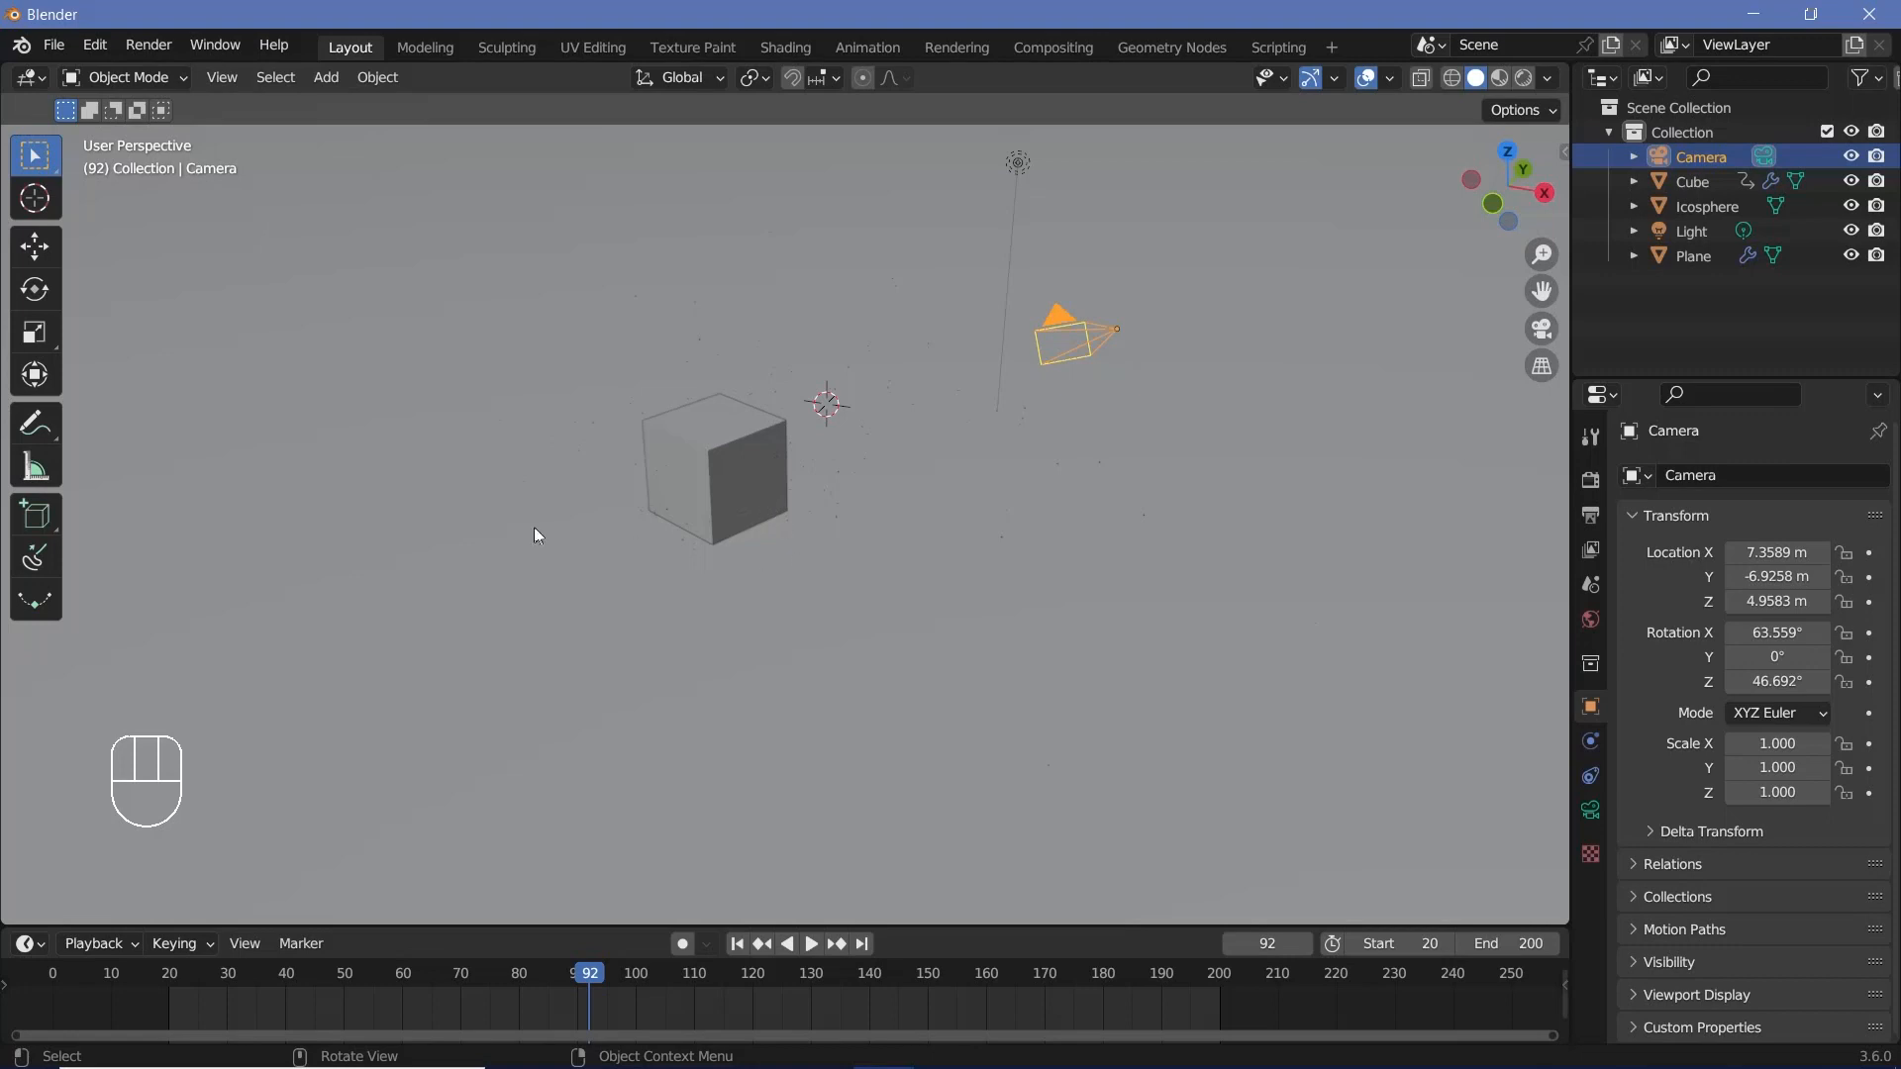
# Sketch annotation arrows pointing toward the sides of the cube.
pyautogui.press('e')
pyautogui.moveTo(567, 568)
pyautogui.mouseDown()
pyautogui.moveTo(679, 523)
pyautogui.moveTo(853, 583)
pyautogui.mouseUp()
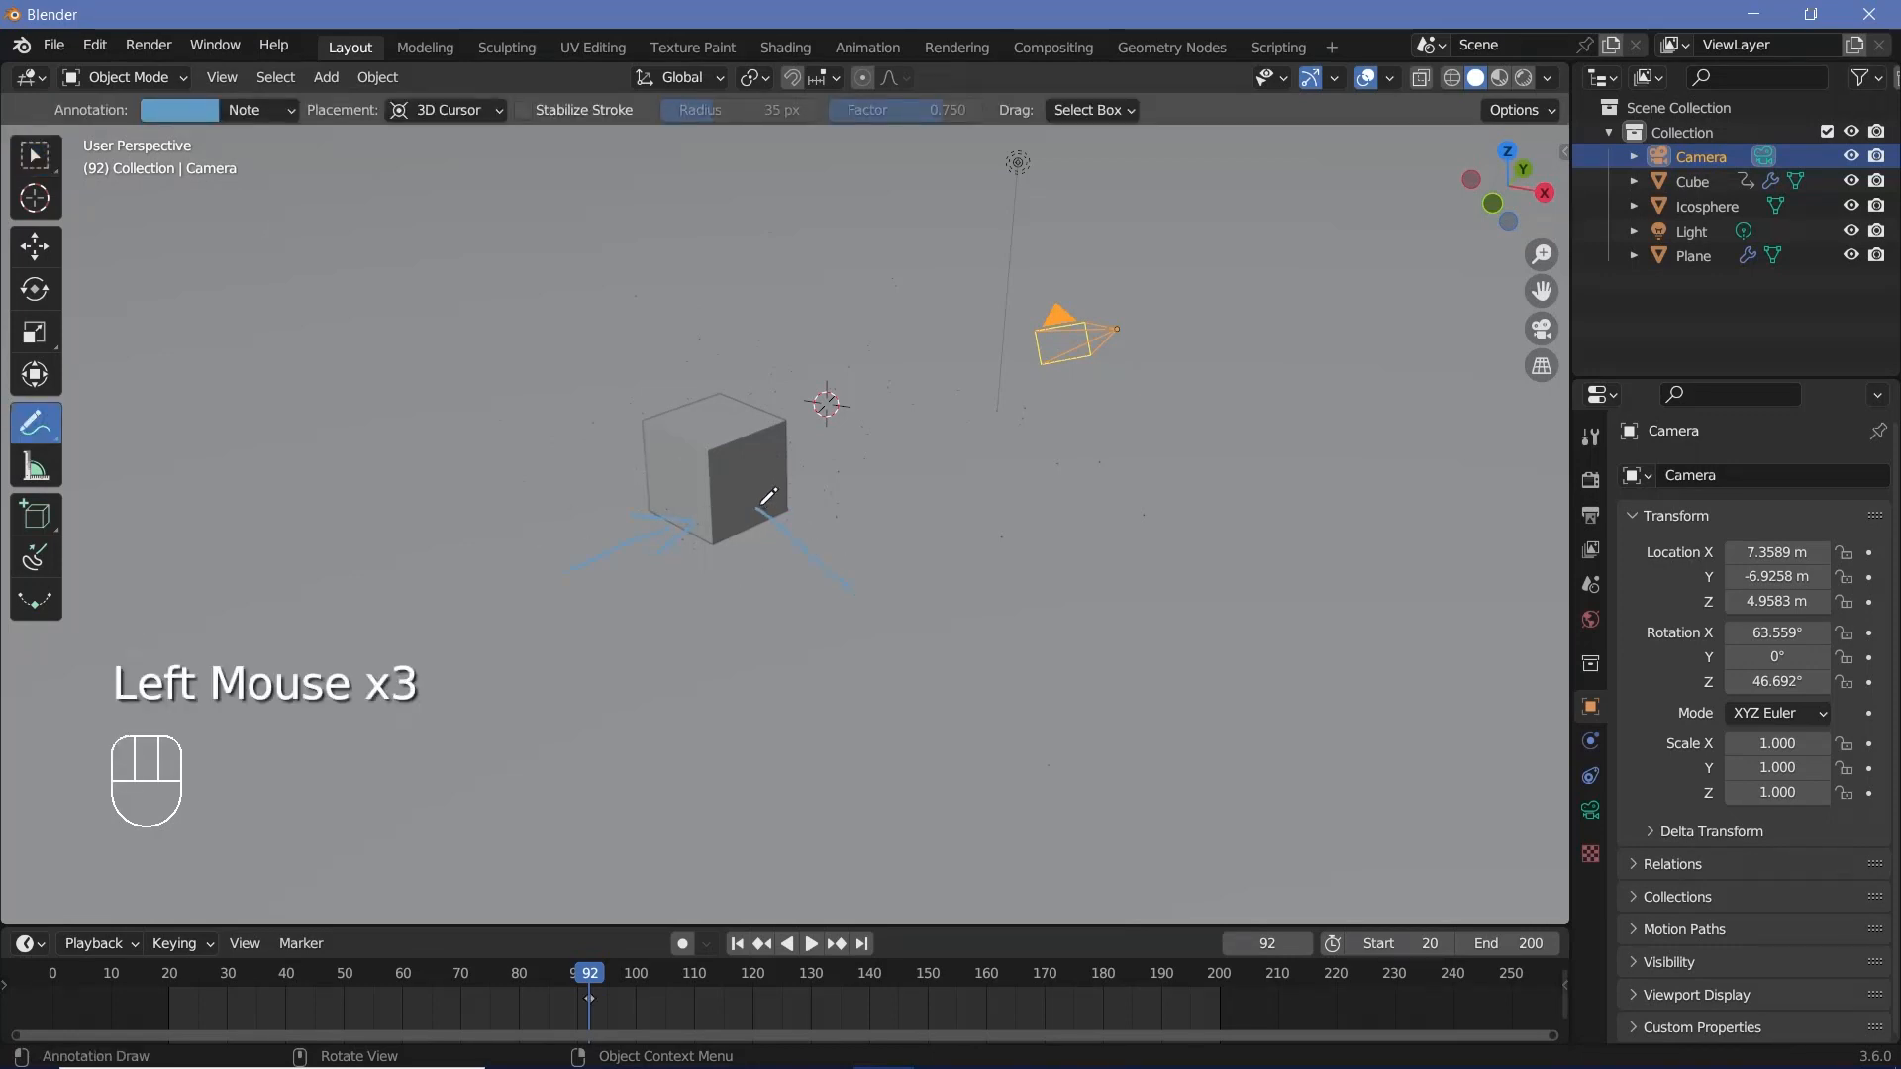
pyautogui.moveTo(759, 508)
pyautogui.mouseDown()
pyautogui.moveTo(761, 542)
pyautogui.moveTo(800, 509)
pyautogui.mouseUp()
pyautogui.moveTo(772, 502); pyautogui.dragTo(923, 464, button='middle')
pyautogui.moveTo(525, 575); pyautogui.dragTo(695, 519)
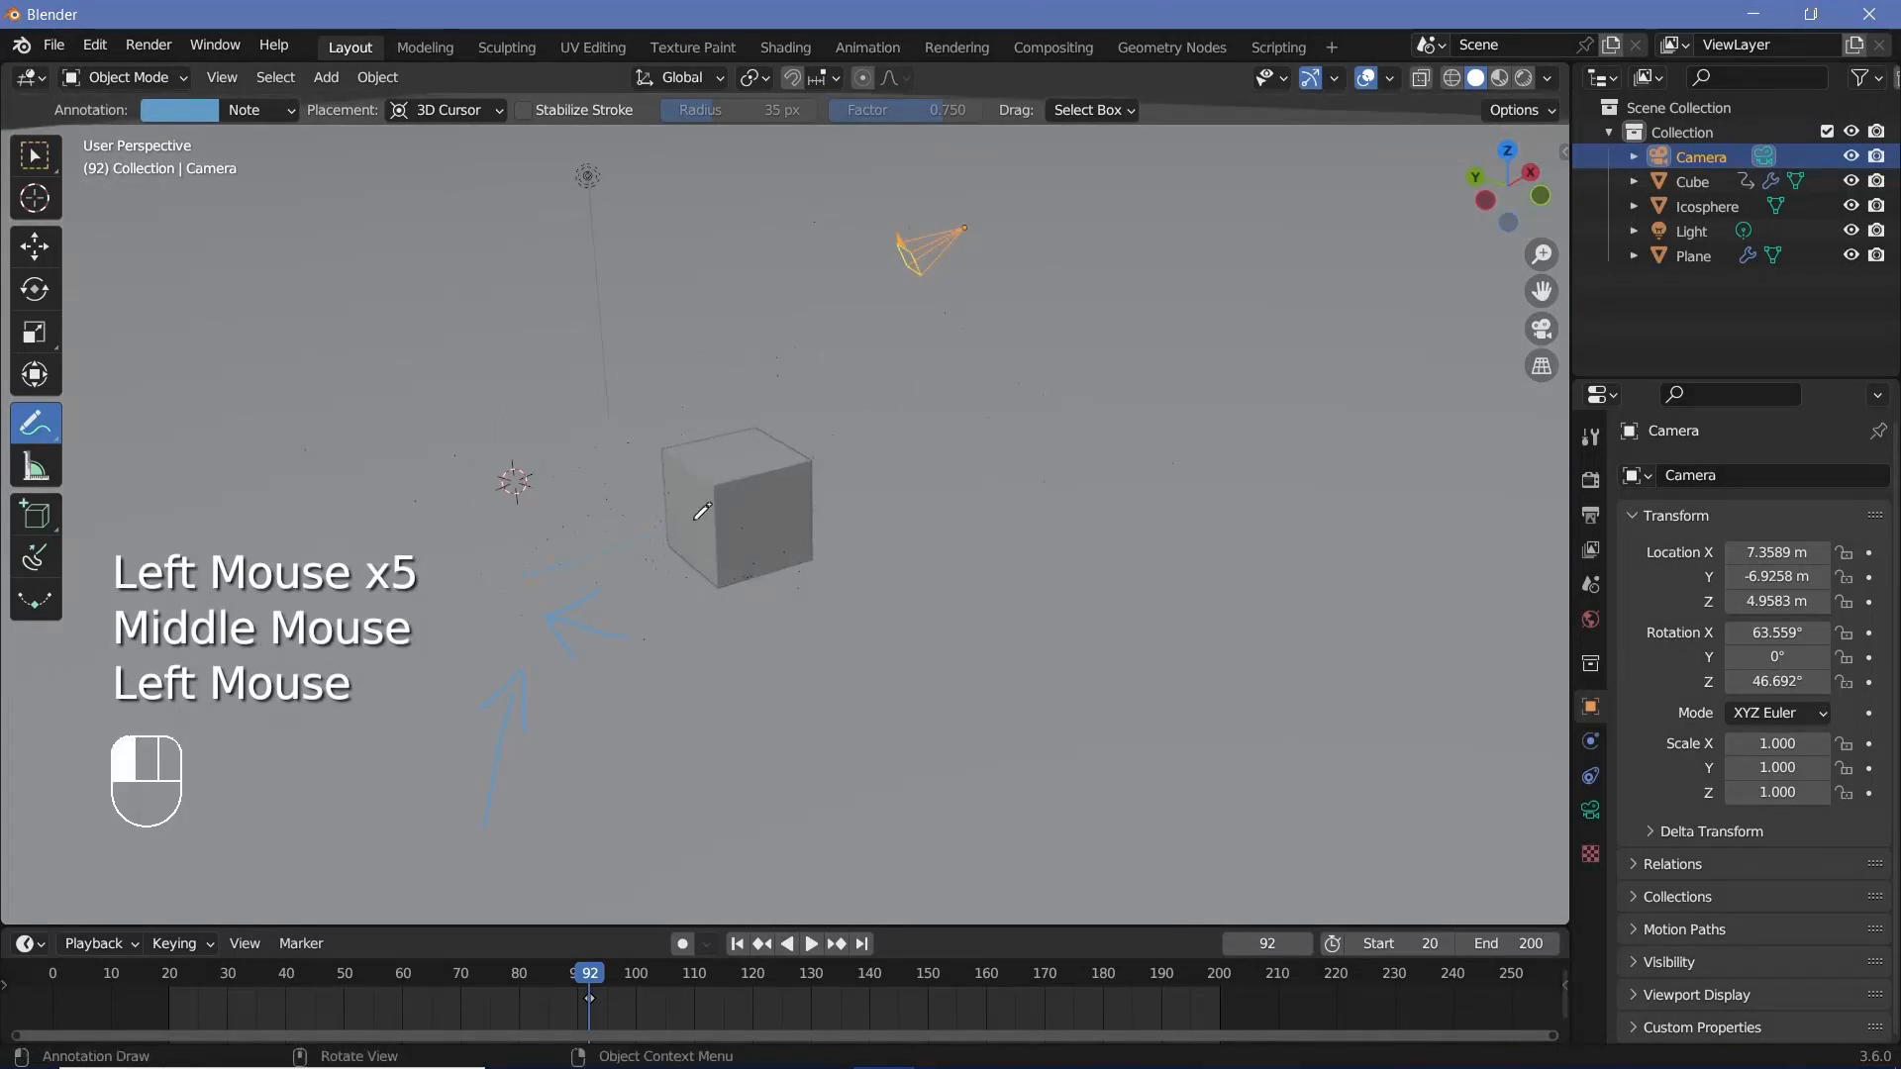
# Mark the cube's dark side face with a looping freehand annotation.
pyautogui.moveTo(662, 629); pyautogui.dragTo(664, 561, button='middle')
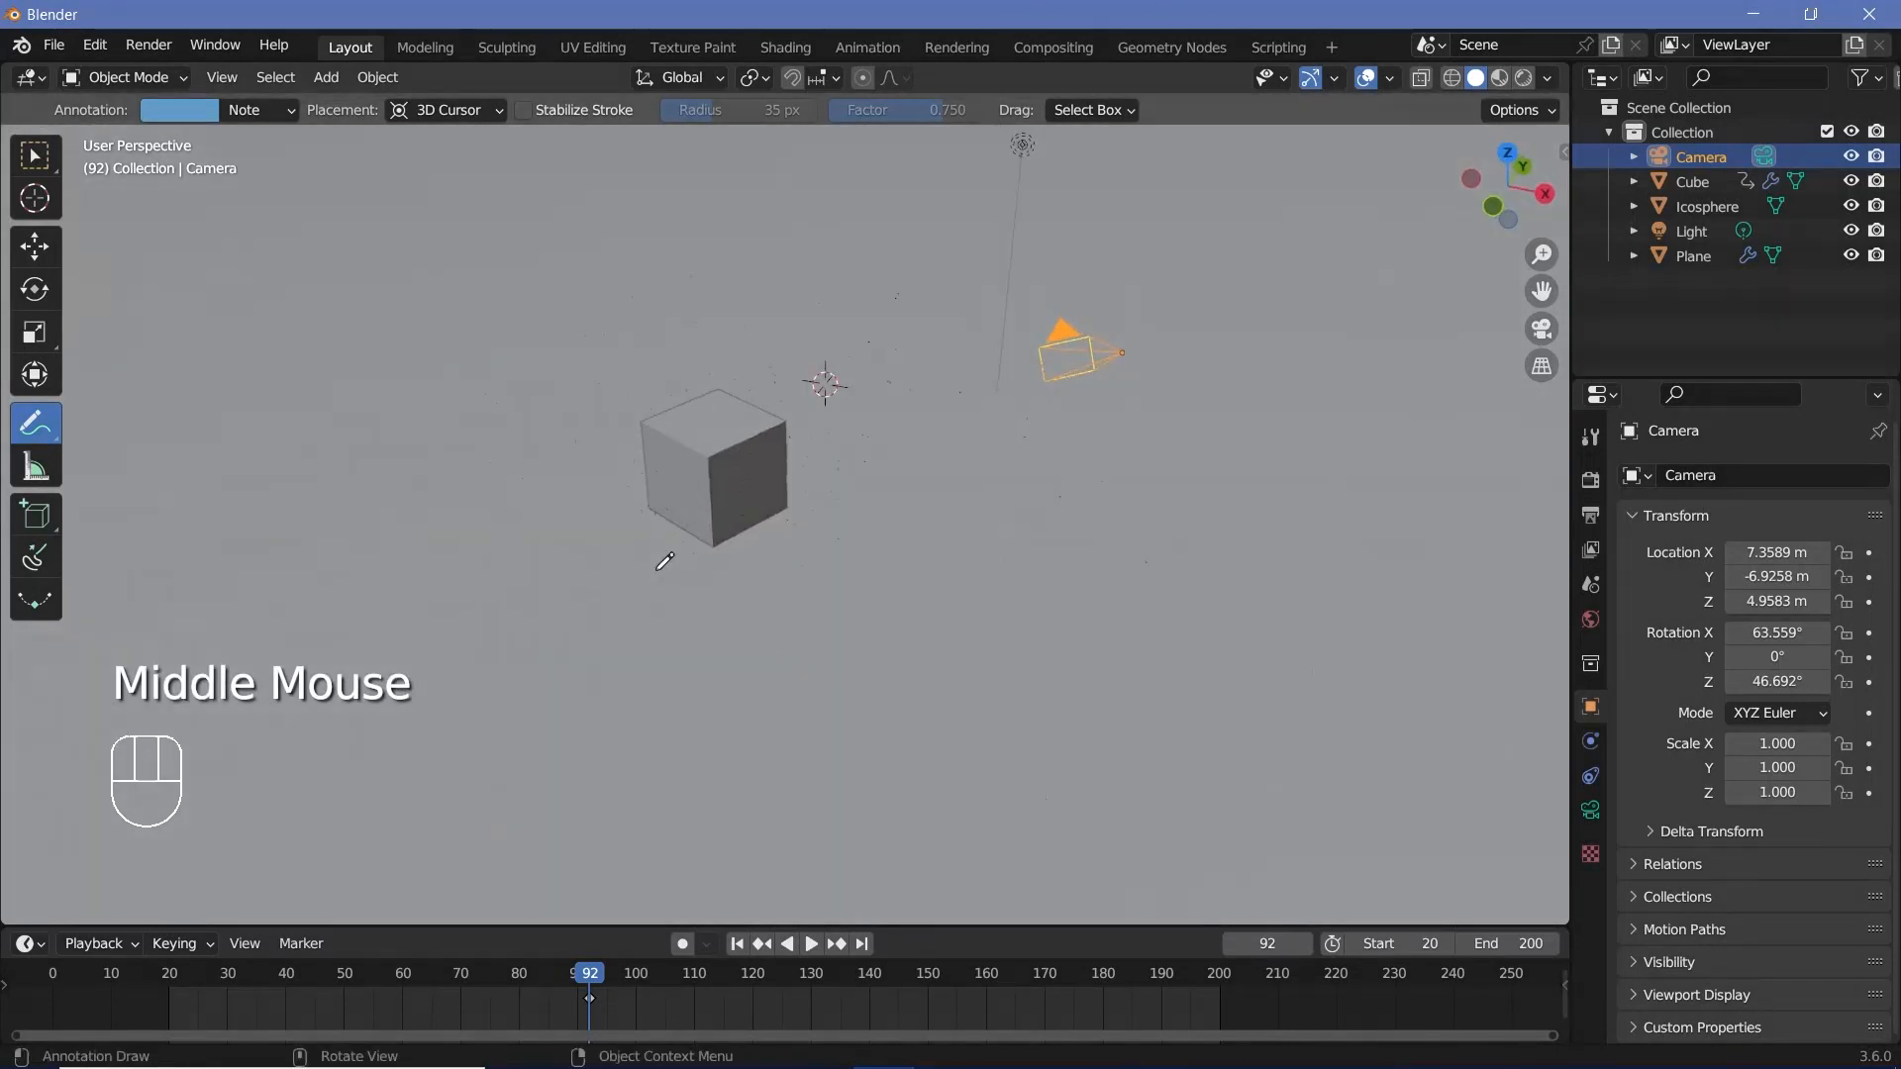
pyautogui.click(751, 462)
pyautogui.moveTo(738, 487); pyautogui.dragTo(751, 467)
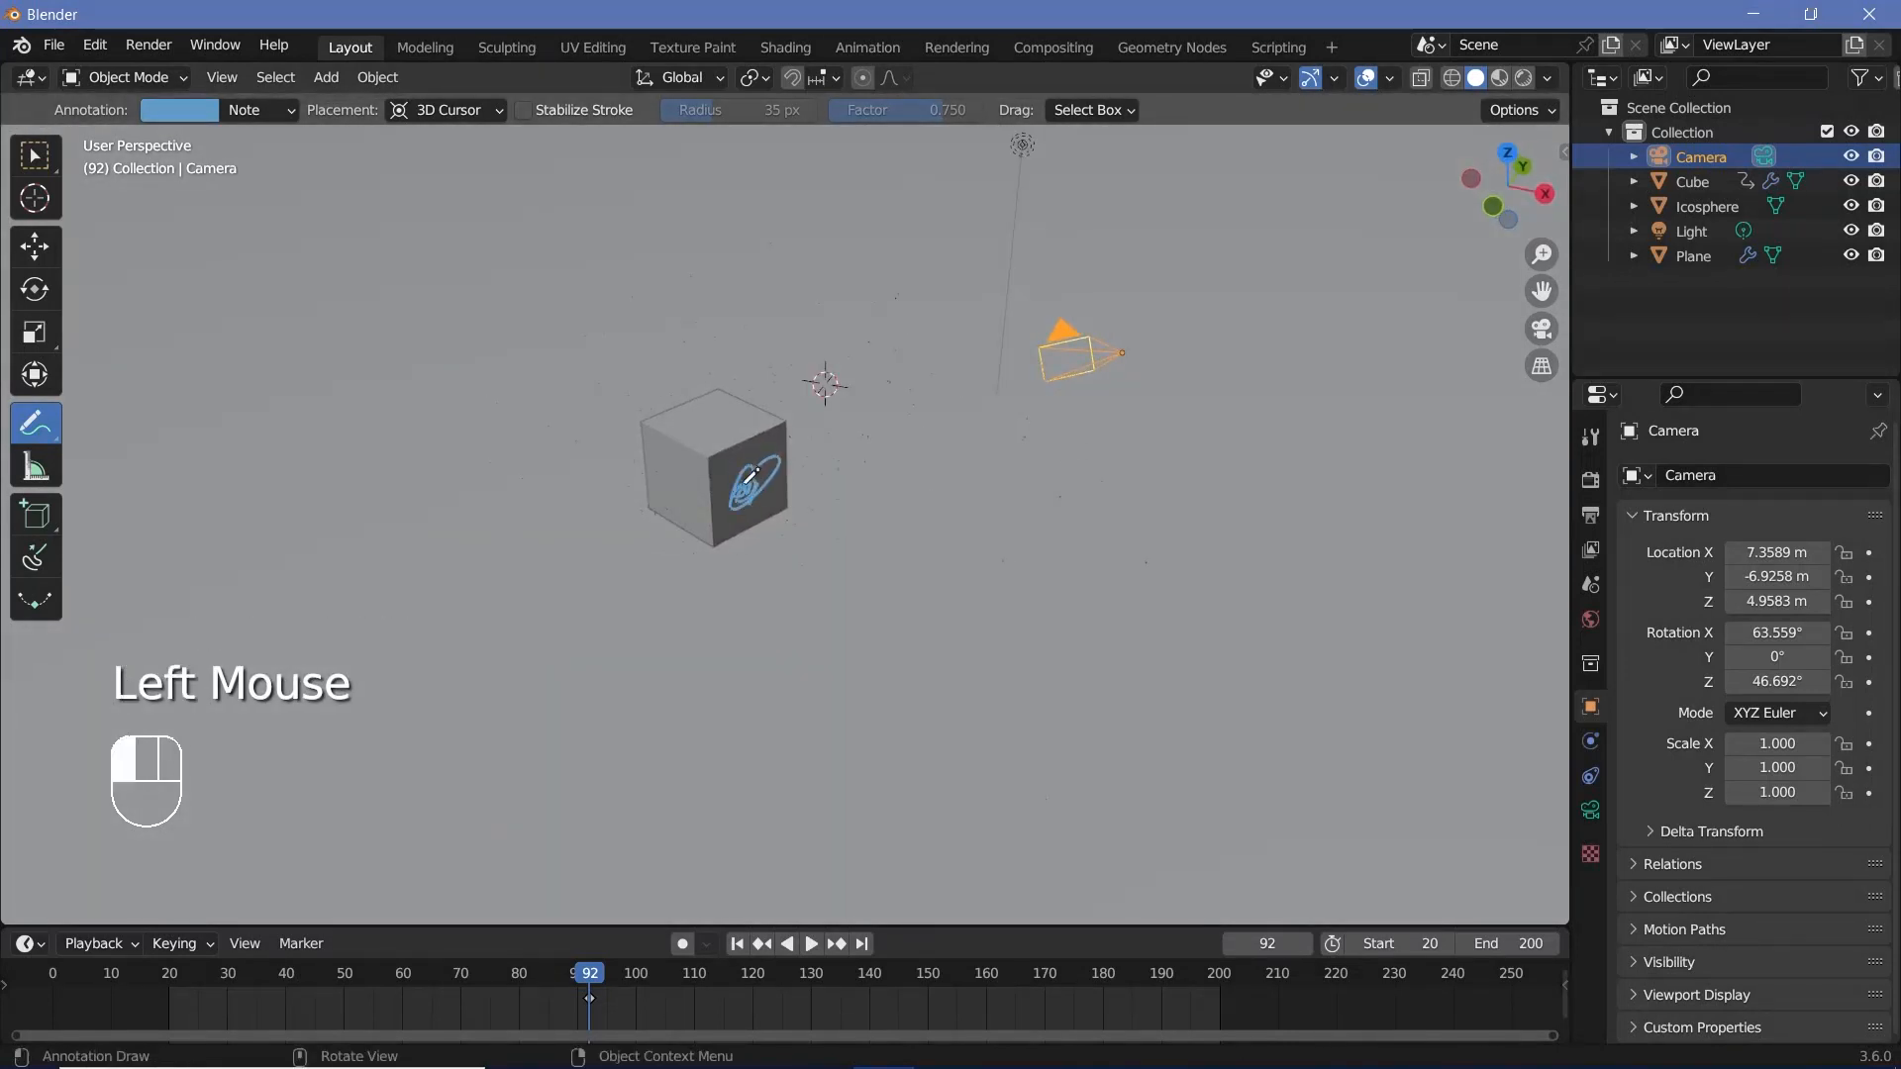
# Look through the camera and lock it to the view for navigation.
pyautogui.press('w')
pyautogui.press('KP_0')
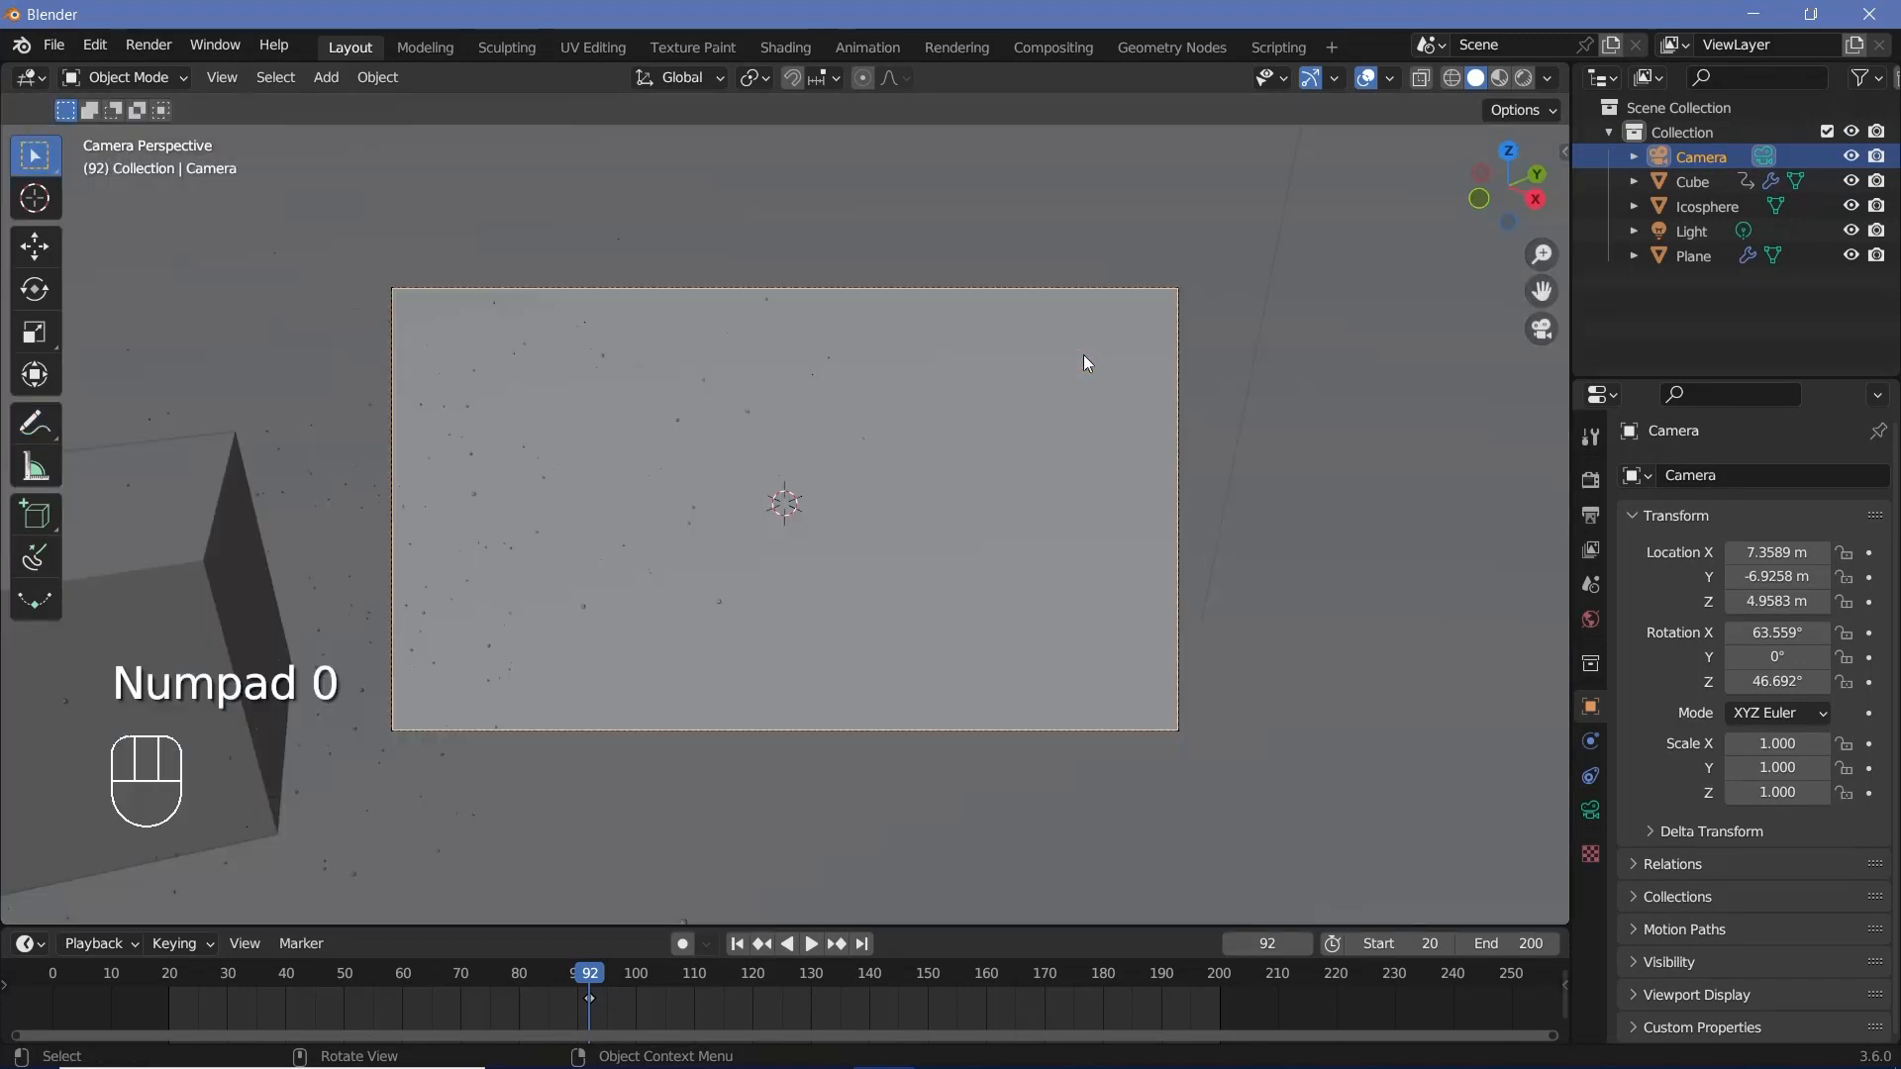
pyautogui.press('n')
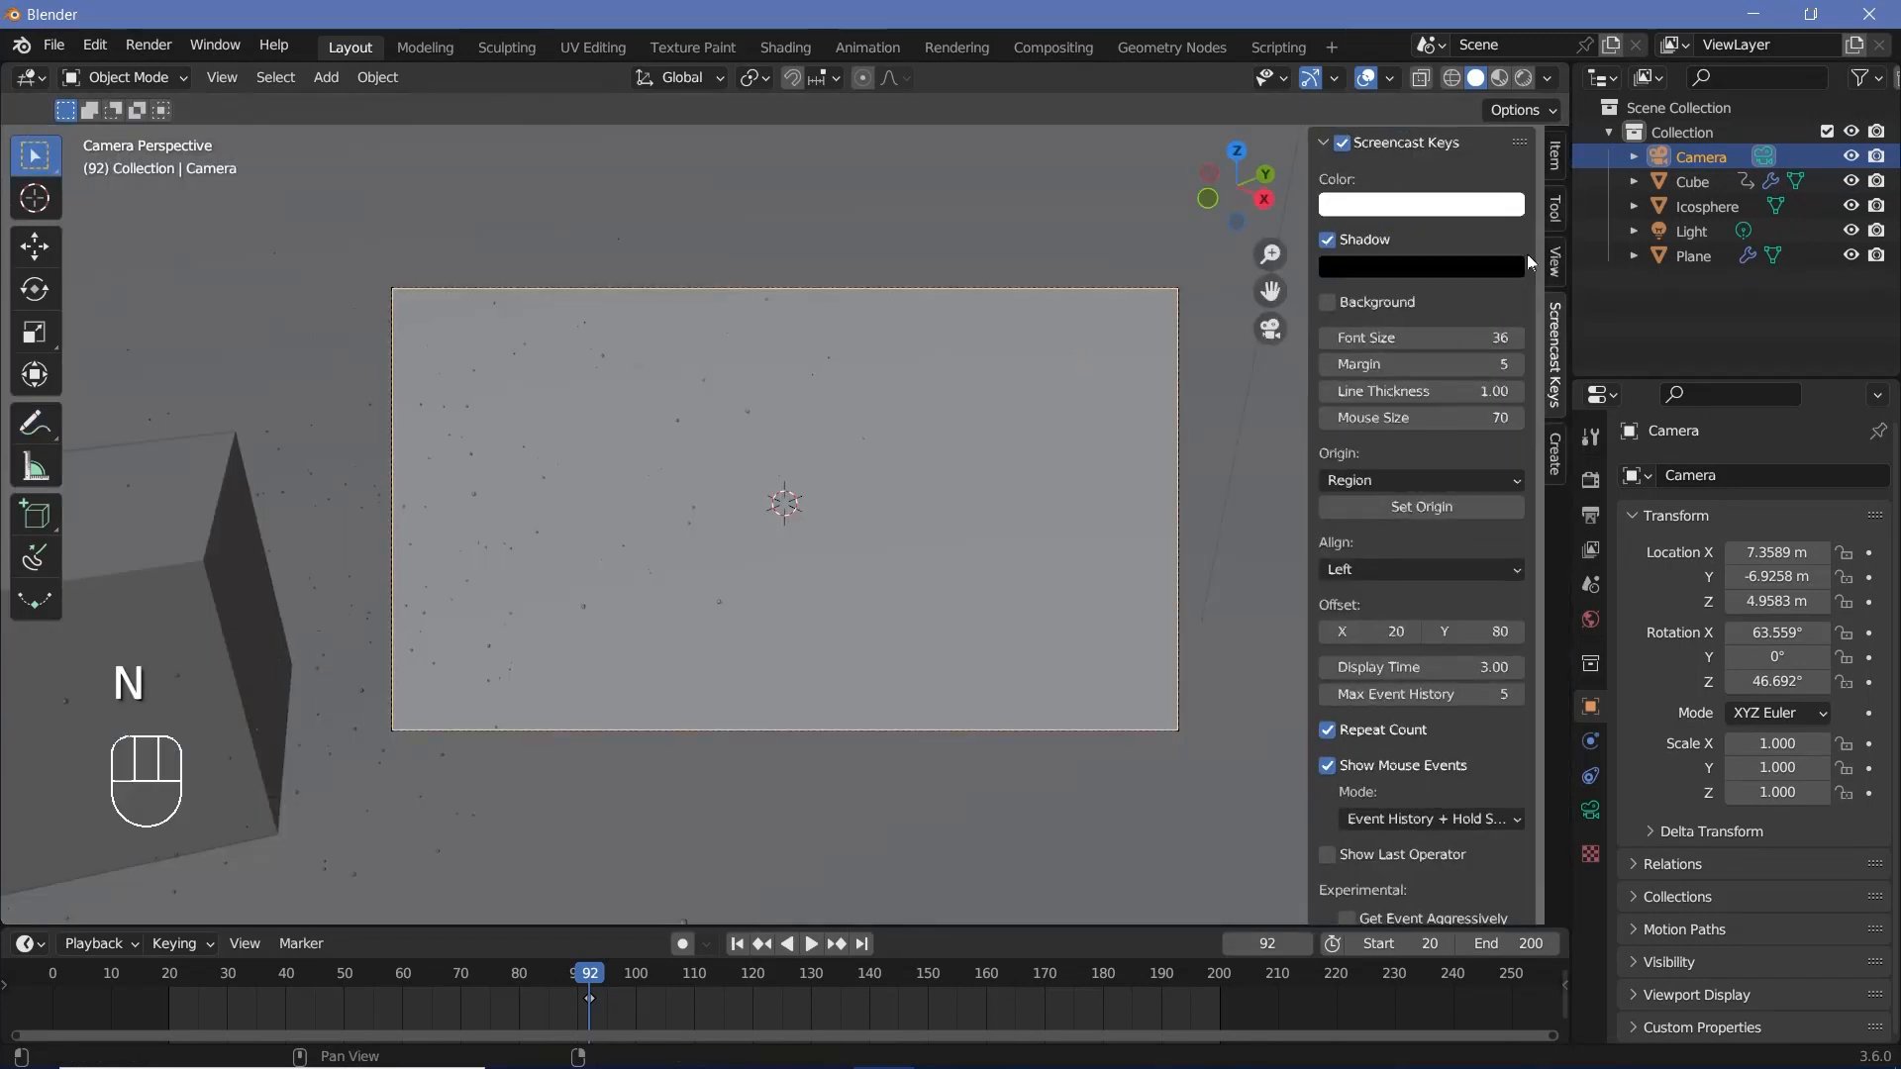
pyautogui.click(1554, 263)
pyautogui.click(1417, 449)
pyautogui.press('n')
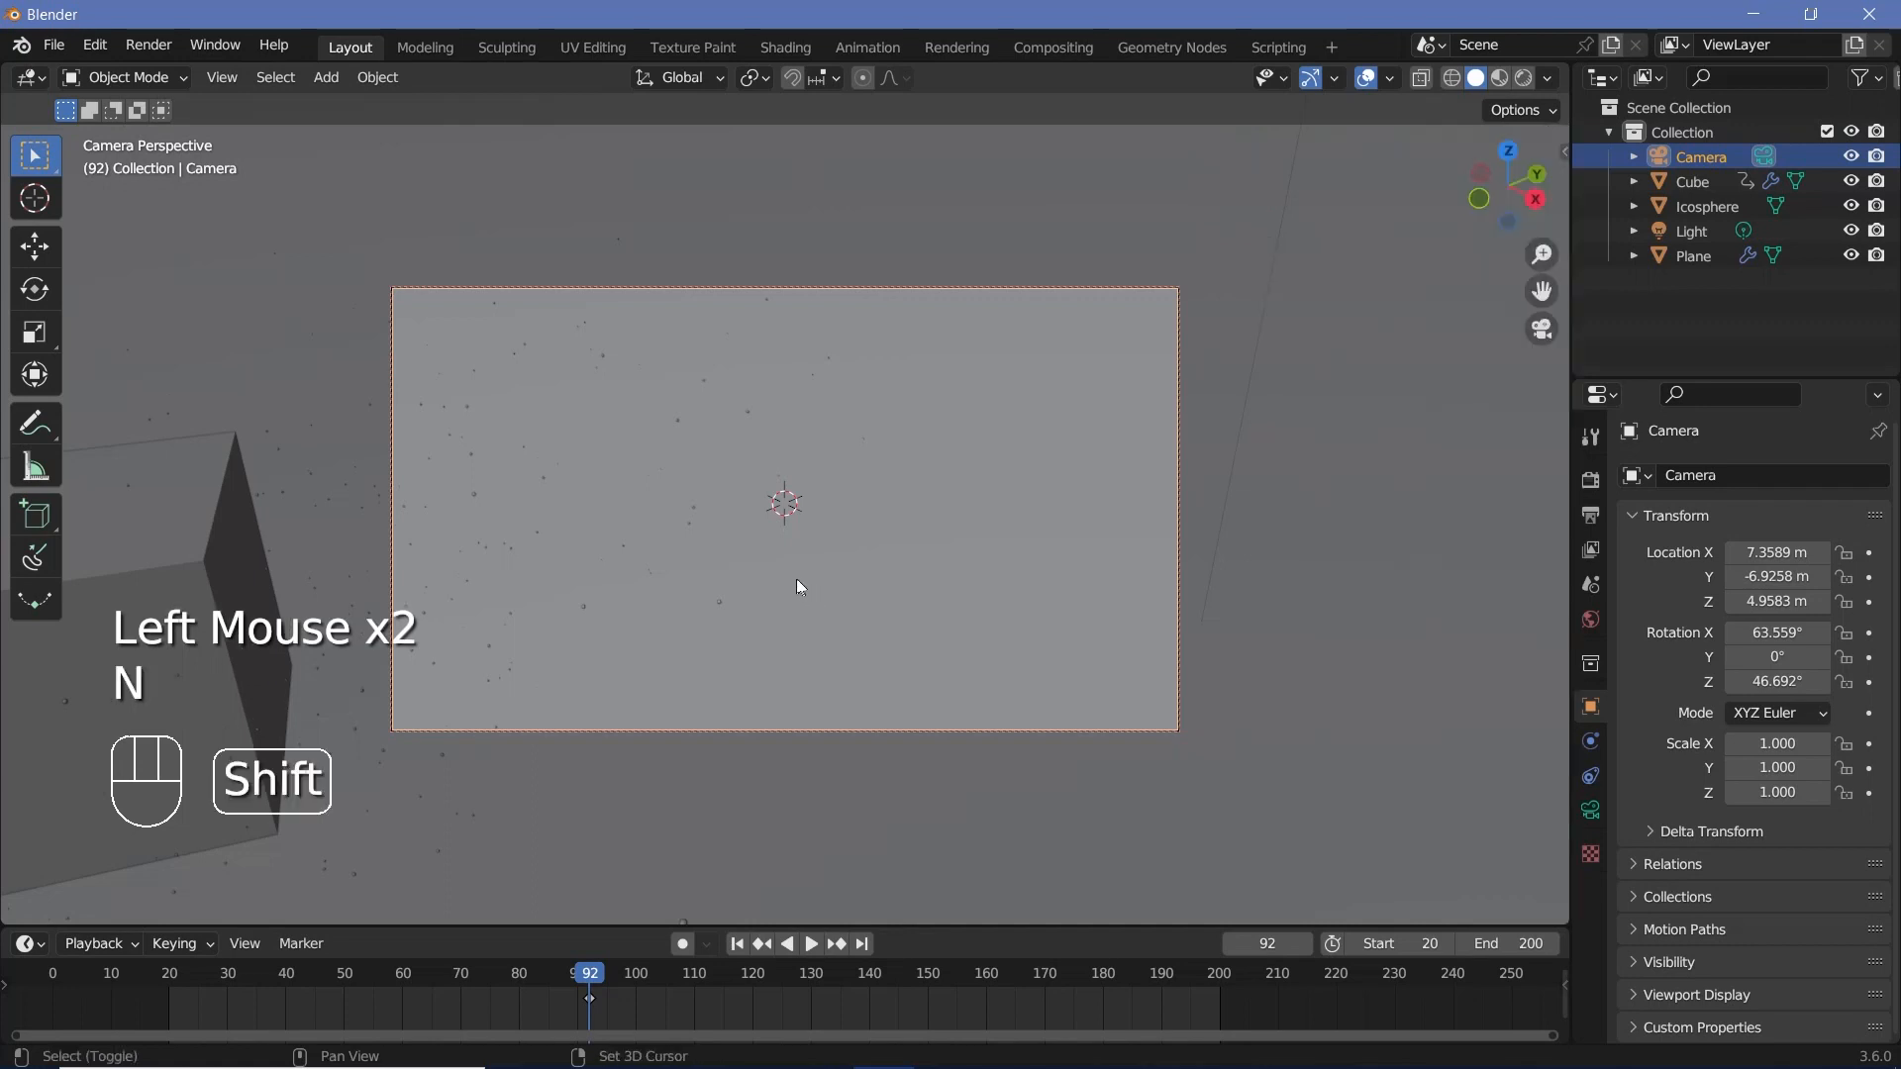
# Reposition the camera low and square to the cube's lit face, moving it back along its local Z axis to frame the cube.
pyautogui.keyDown('shift'); pyautogui.moveTo(797, 585); pyautogui.dragTo(1391, 354, button='middle'); pyautogui.keyUp('shift')
pyautogui.moveTo(887, 529); pyautogui.dragTo(910, 411, button='middle')
pyautogui.moveTo(910, 411); pyautogui.dragTo(919, 426, button='middle')
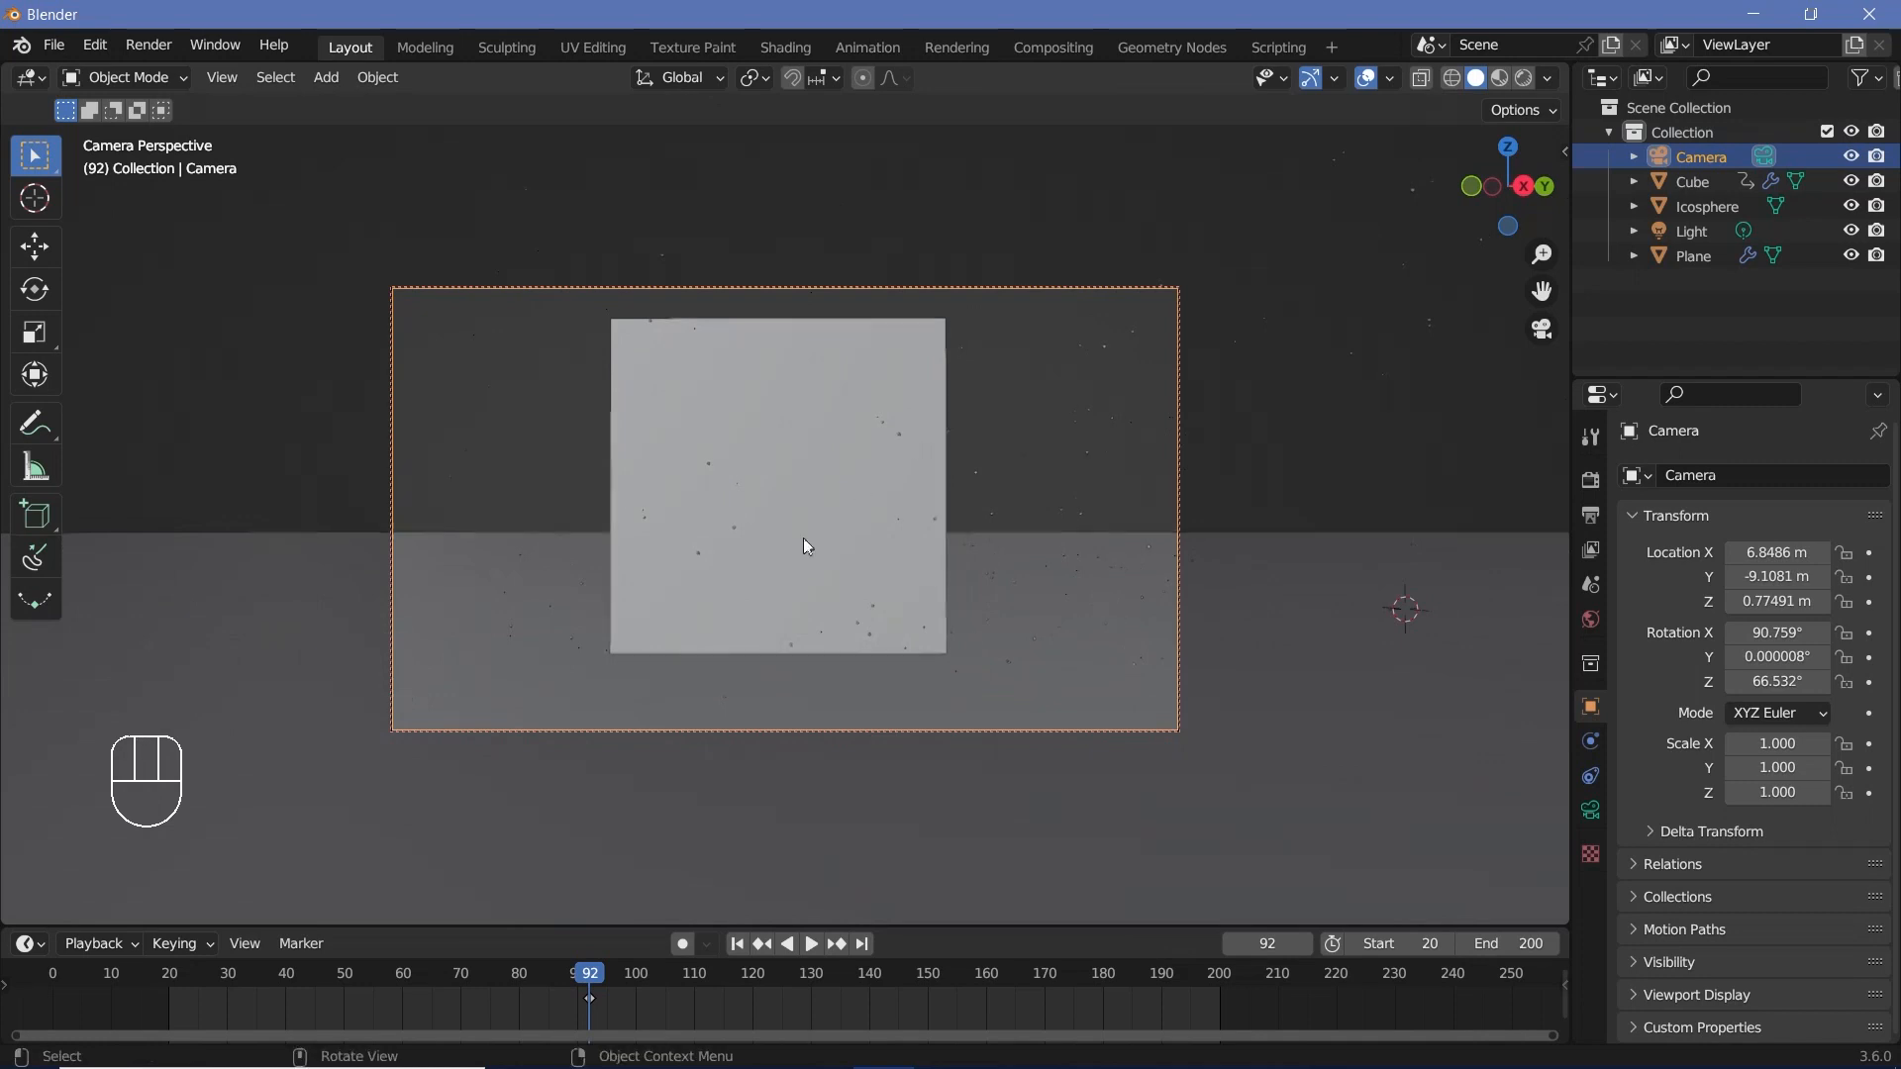
pyautogui.press('g')
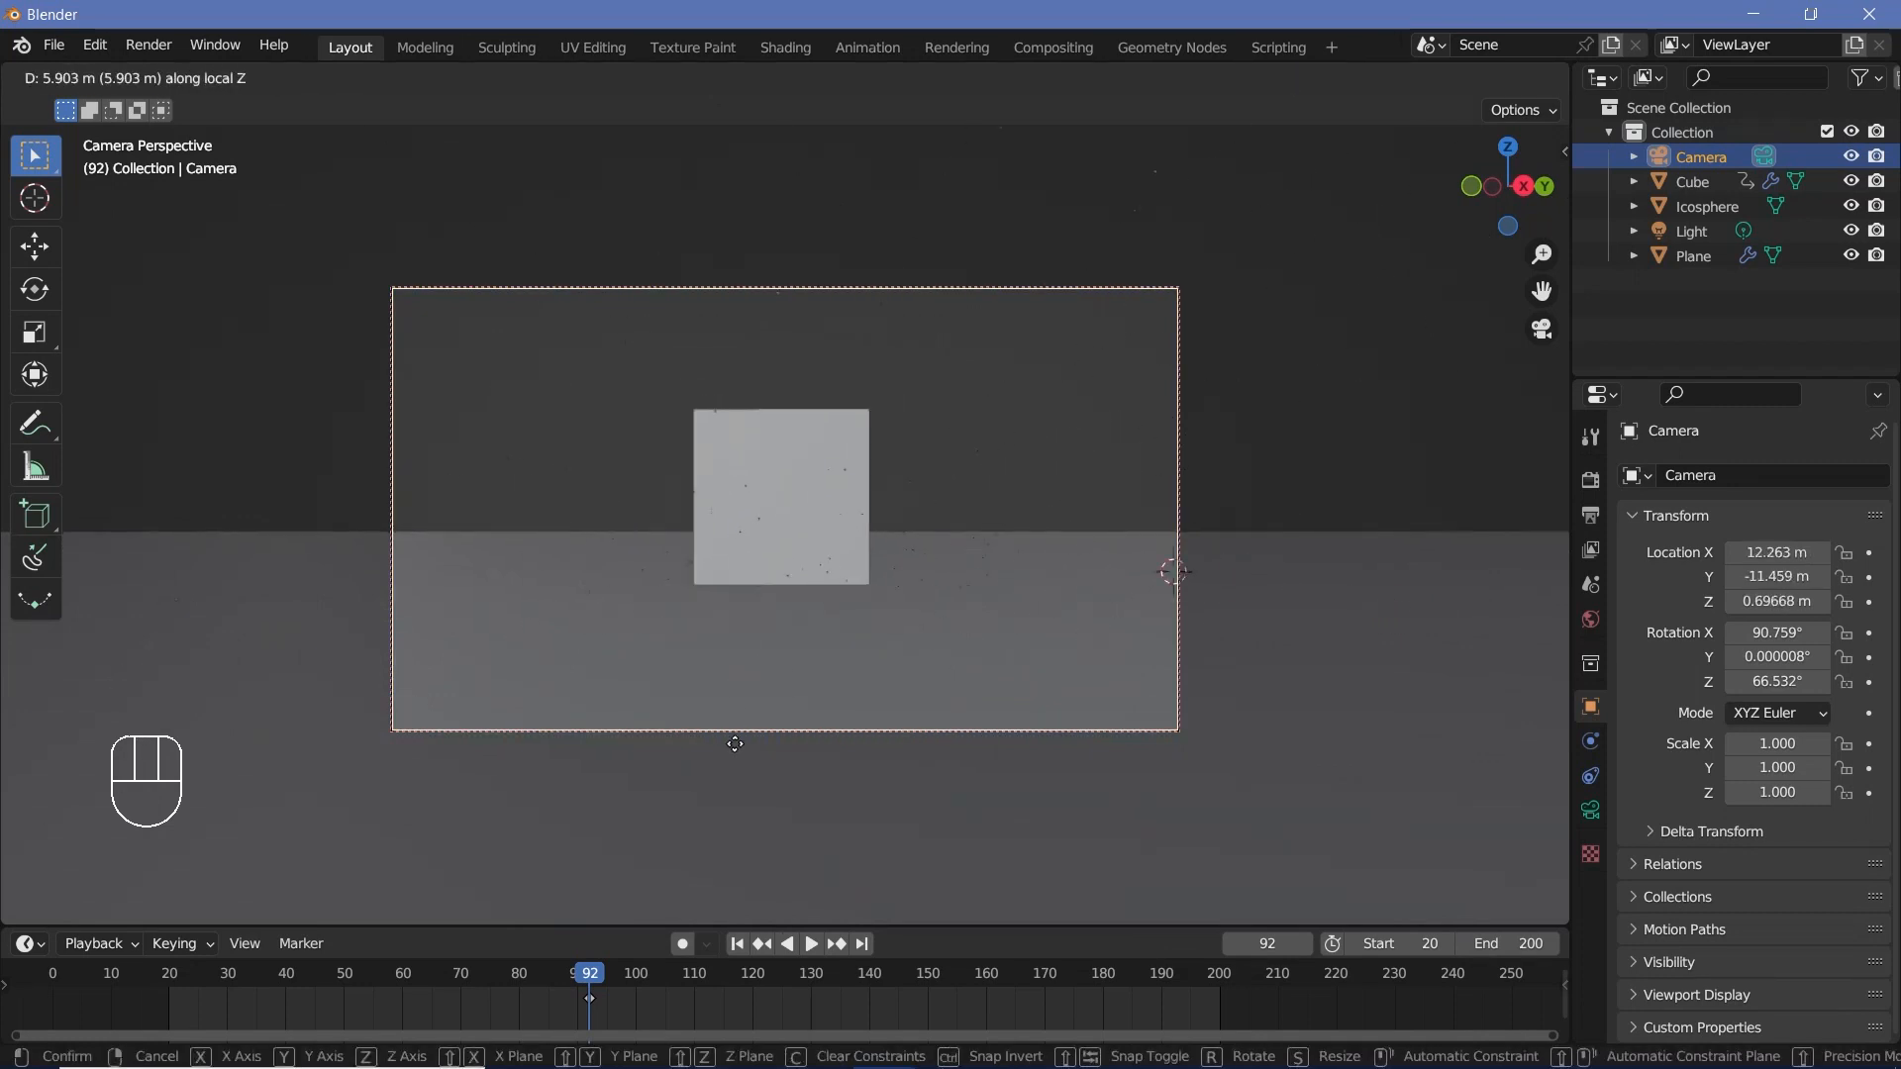
pyautogui.click(748, 640)
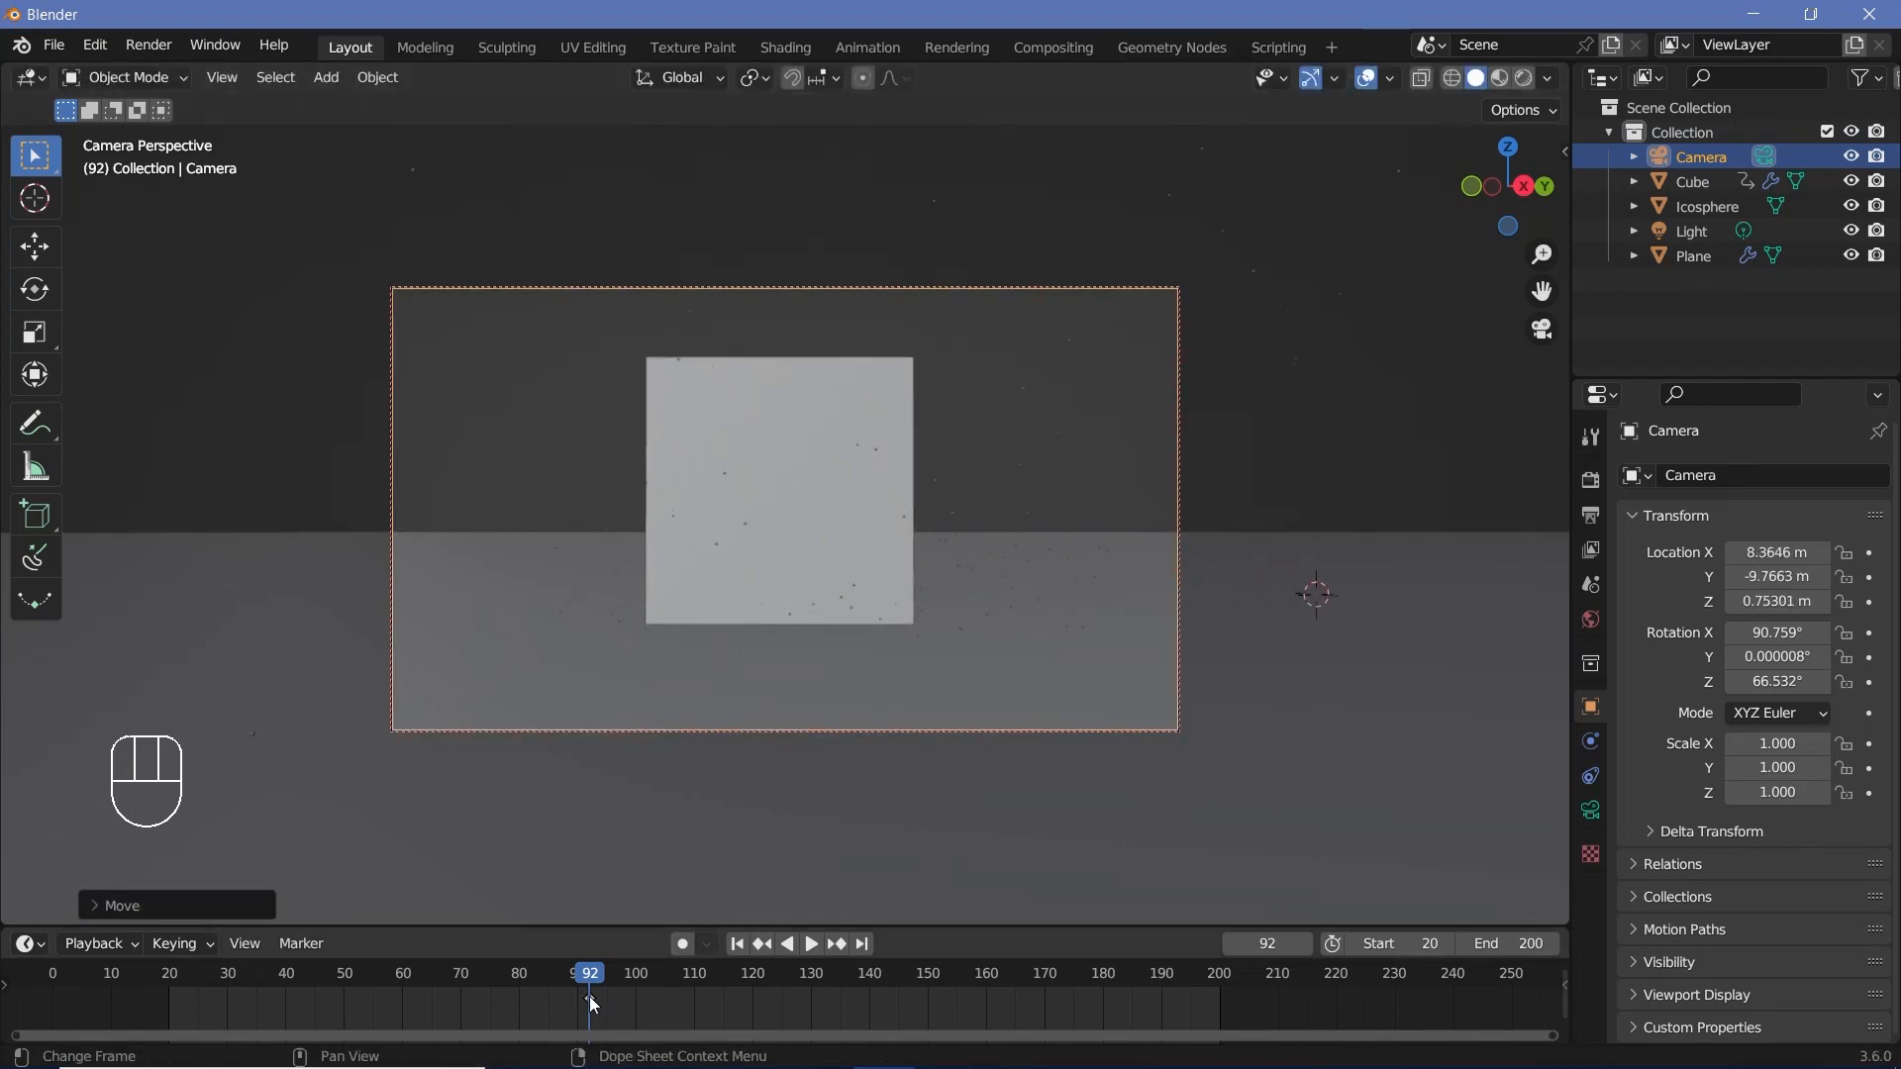
# Delete the keyframe at frame 92 in the timeline.
pyautogui.click(606, 1025)
pyautogui.press('x')
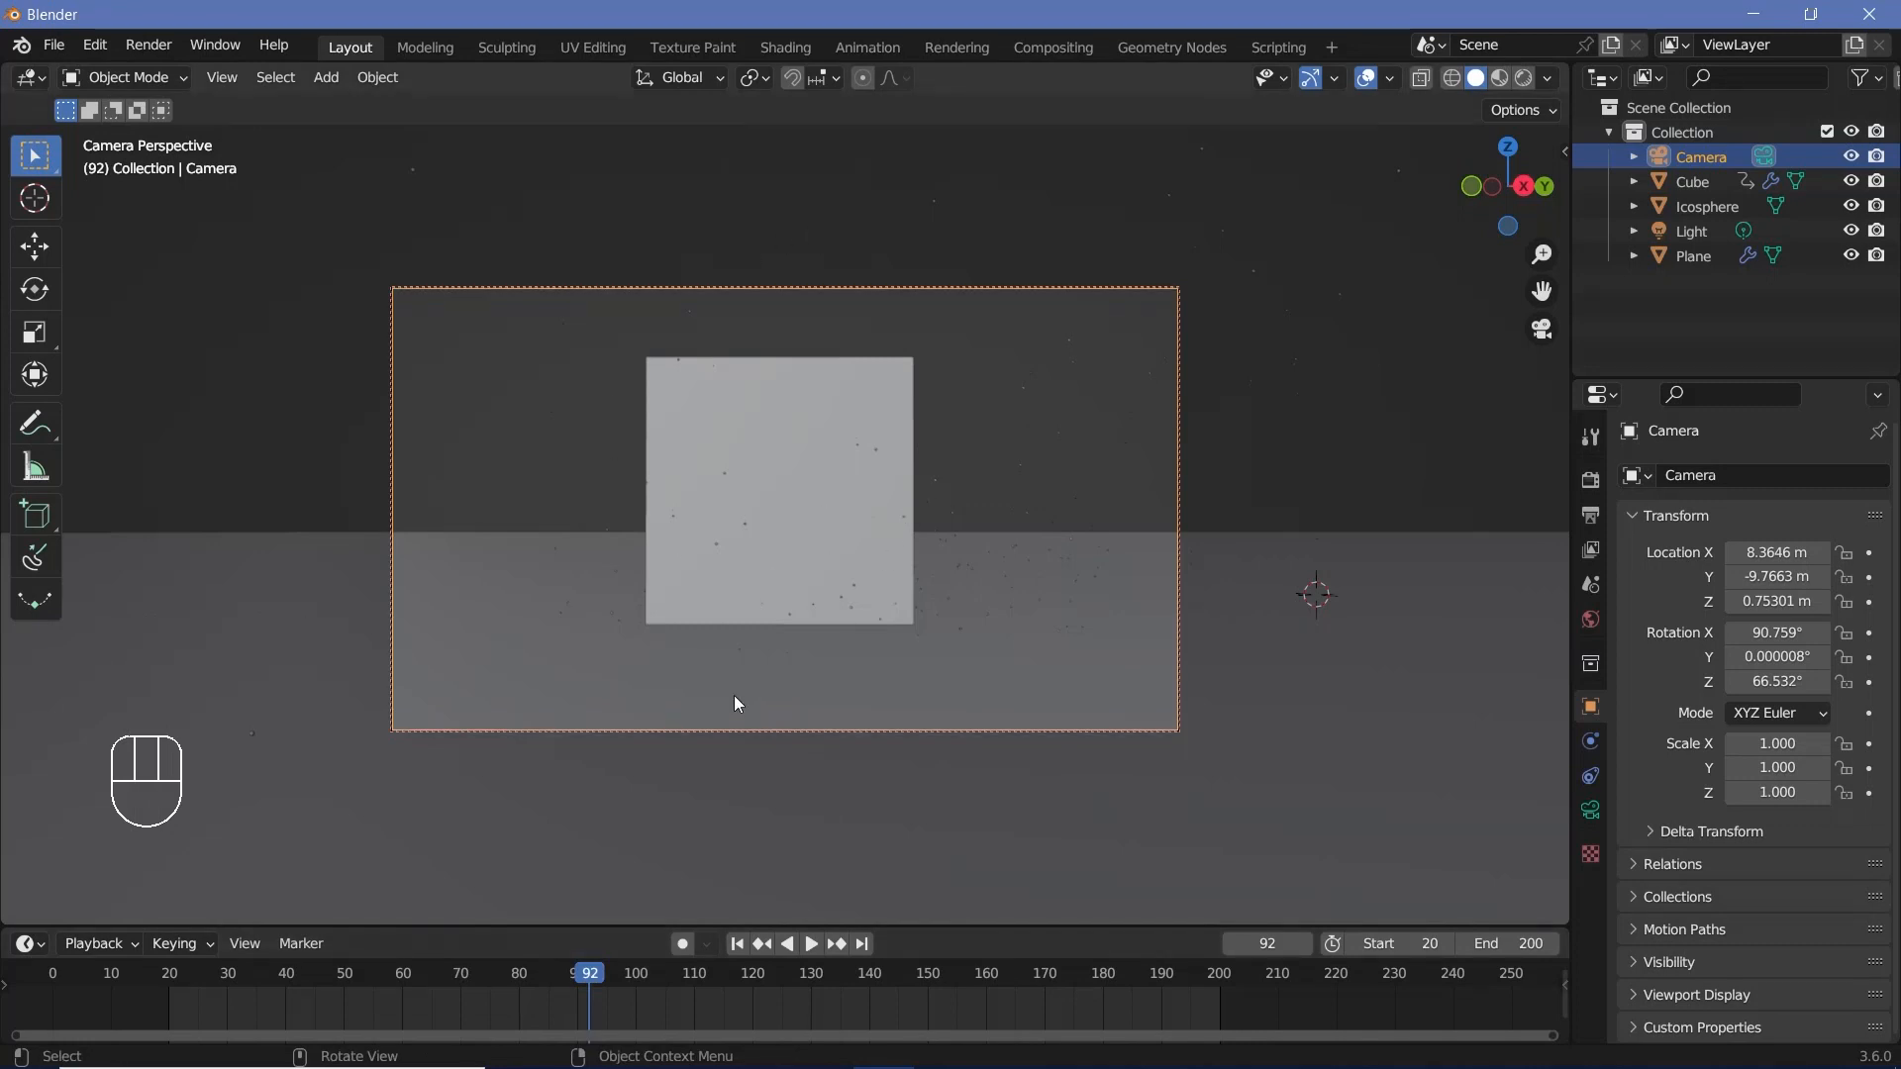
# Step back and forth through the frames after the impact to check the falling particles, stopping at frame 120.
pyautogui.press('Right')
pyautogui.press('Right')
pyautogui.press('Right')
pyautogui.press('Right')
pyautogui.press('Right')
pyautogui.press('Right')
pyautogui.press('Right')
pyautogui.press('Right')
pyautogui.press('Right')
pyautogui.press('Right')
pyautogui.press('Right')
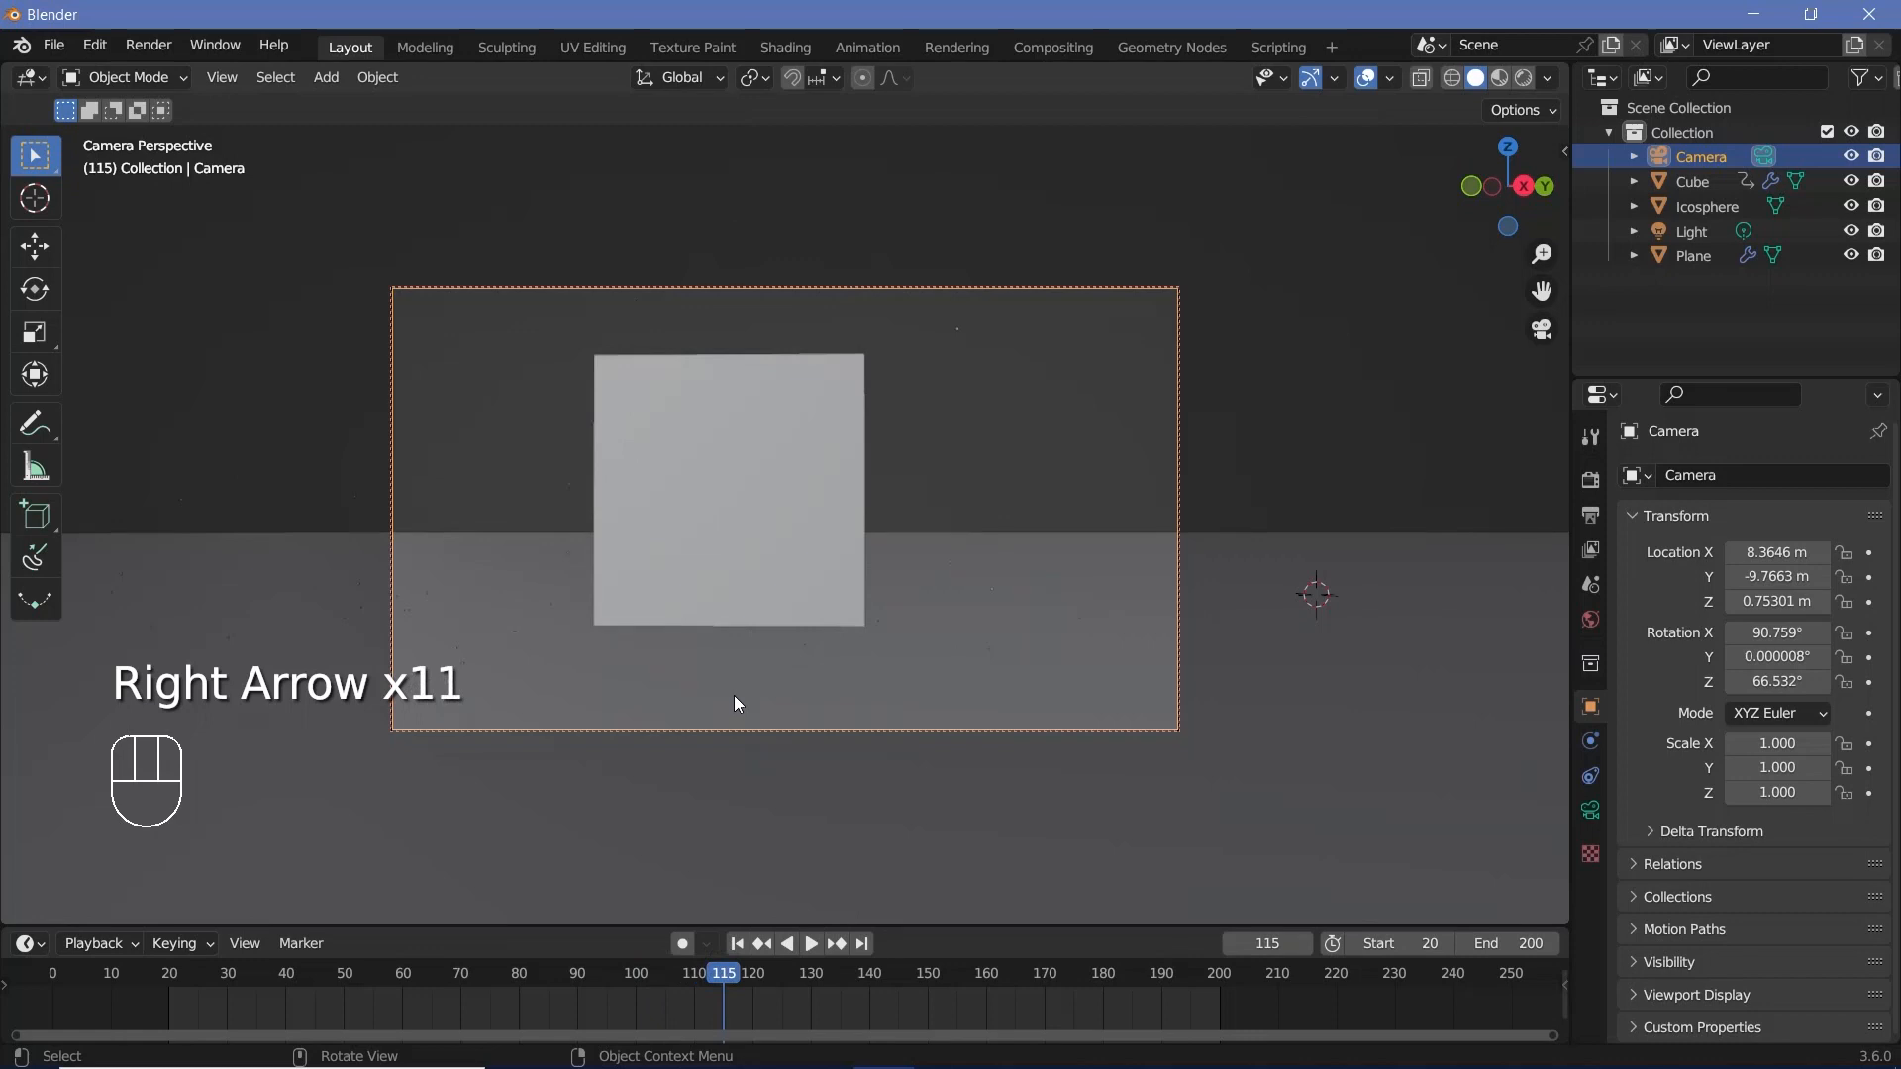
pyautogui.press('Left')
pyautogui.press('Left')
pyautogui.press('Left')
pyautogui.press('Left')
pyautogui.press('Left')
pyautogui.press('Left')
pyautogui.press('Left')
pyautogui.press('Right')
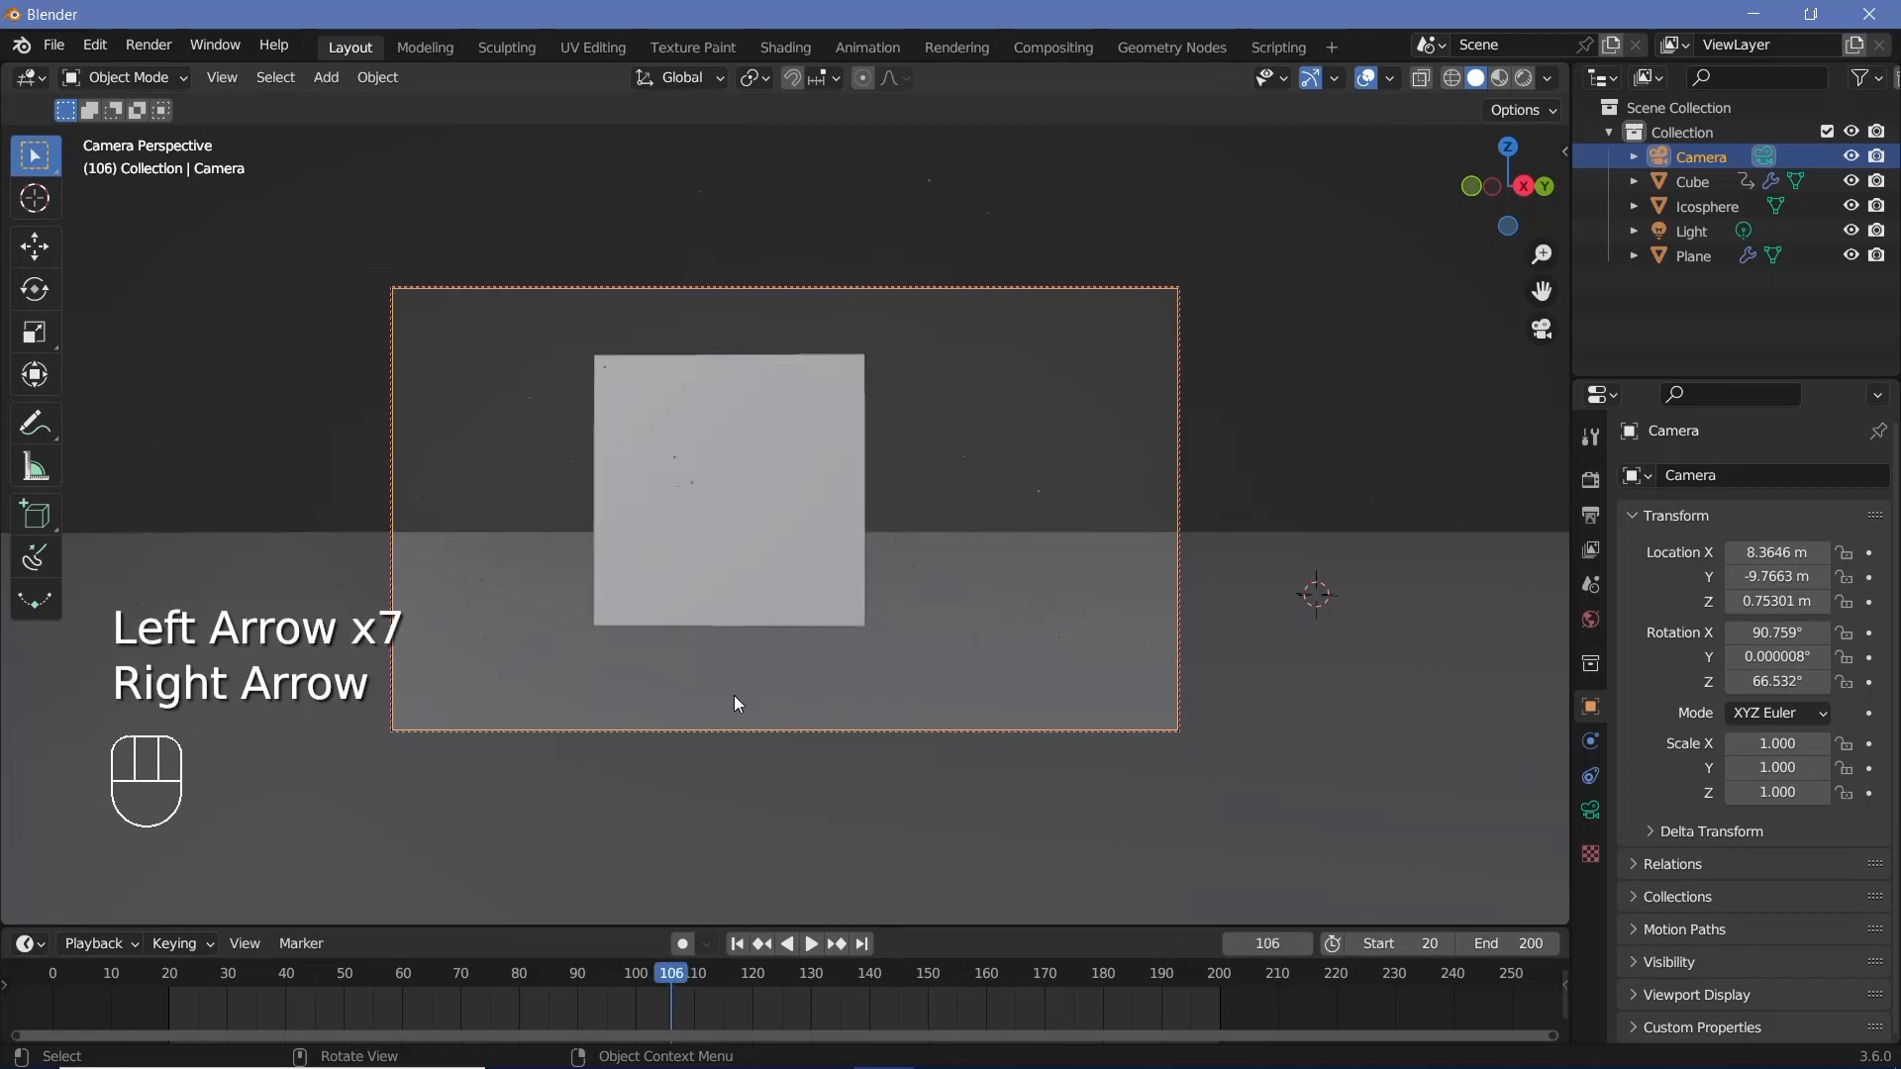
pyautogui.press('Right')
pyautogui.press('Right')
pyautogui.press('Right')
pyautogui.press('Right')
pyautogui.press('Right')
pyautogui.press('Right')
pyautogui.press('Right')
pyautogui.press('Right')
pyautogui.press('Left')
pyautogui.press('Left')
pyautogui.press('Left')
pyautogui.press('Left')
pyautogui.press('Left')
pyautogui.press('Left')
pyautogui.press('Left')
pyautogui.press('Left')
pyautogui.press('Left')
pyautogui.press('Left')
pyautogui.press('Left')
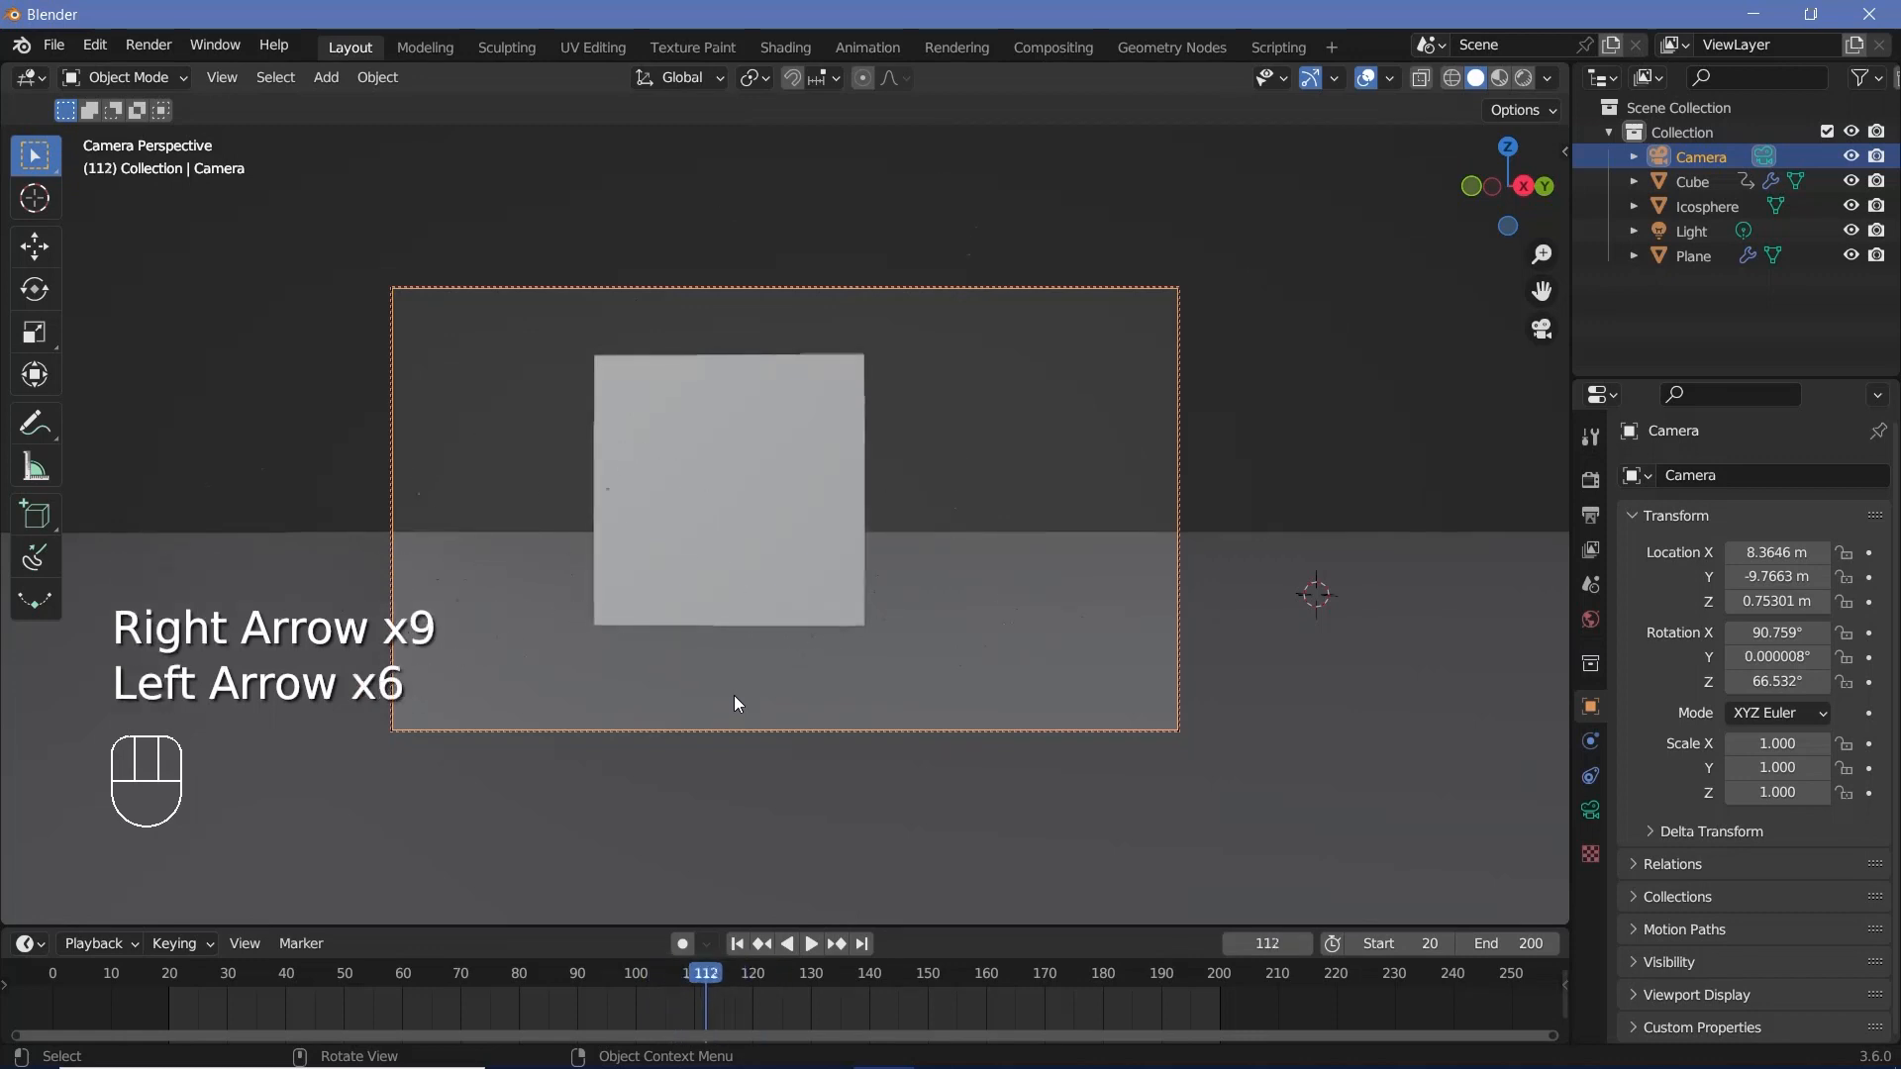
pyautogui.press('Right')
pyautogui.press('Right')
pyautogui.press('Right')
pyautogui.press('Right')
pyautogui.press('Right')
pyautogui.press('Right')
pyautogui.press('Right')
pyautogui.press('Right')
pyautogui.press('Right')
pyautogui.press('Left')
pyautogui.press('Left')
pyautogui.press('Right')
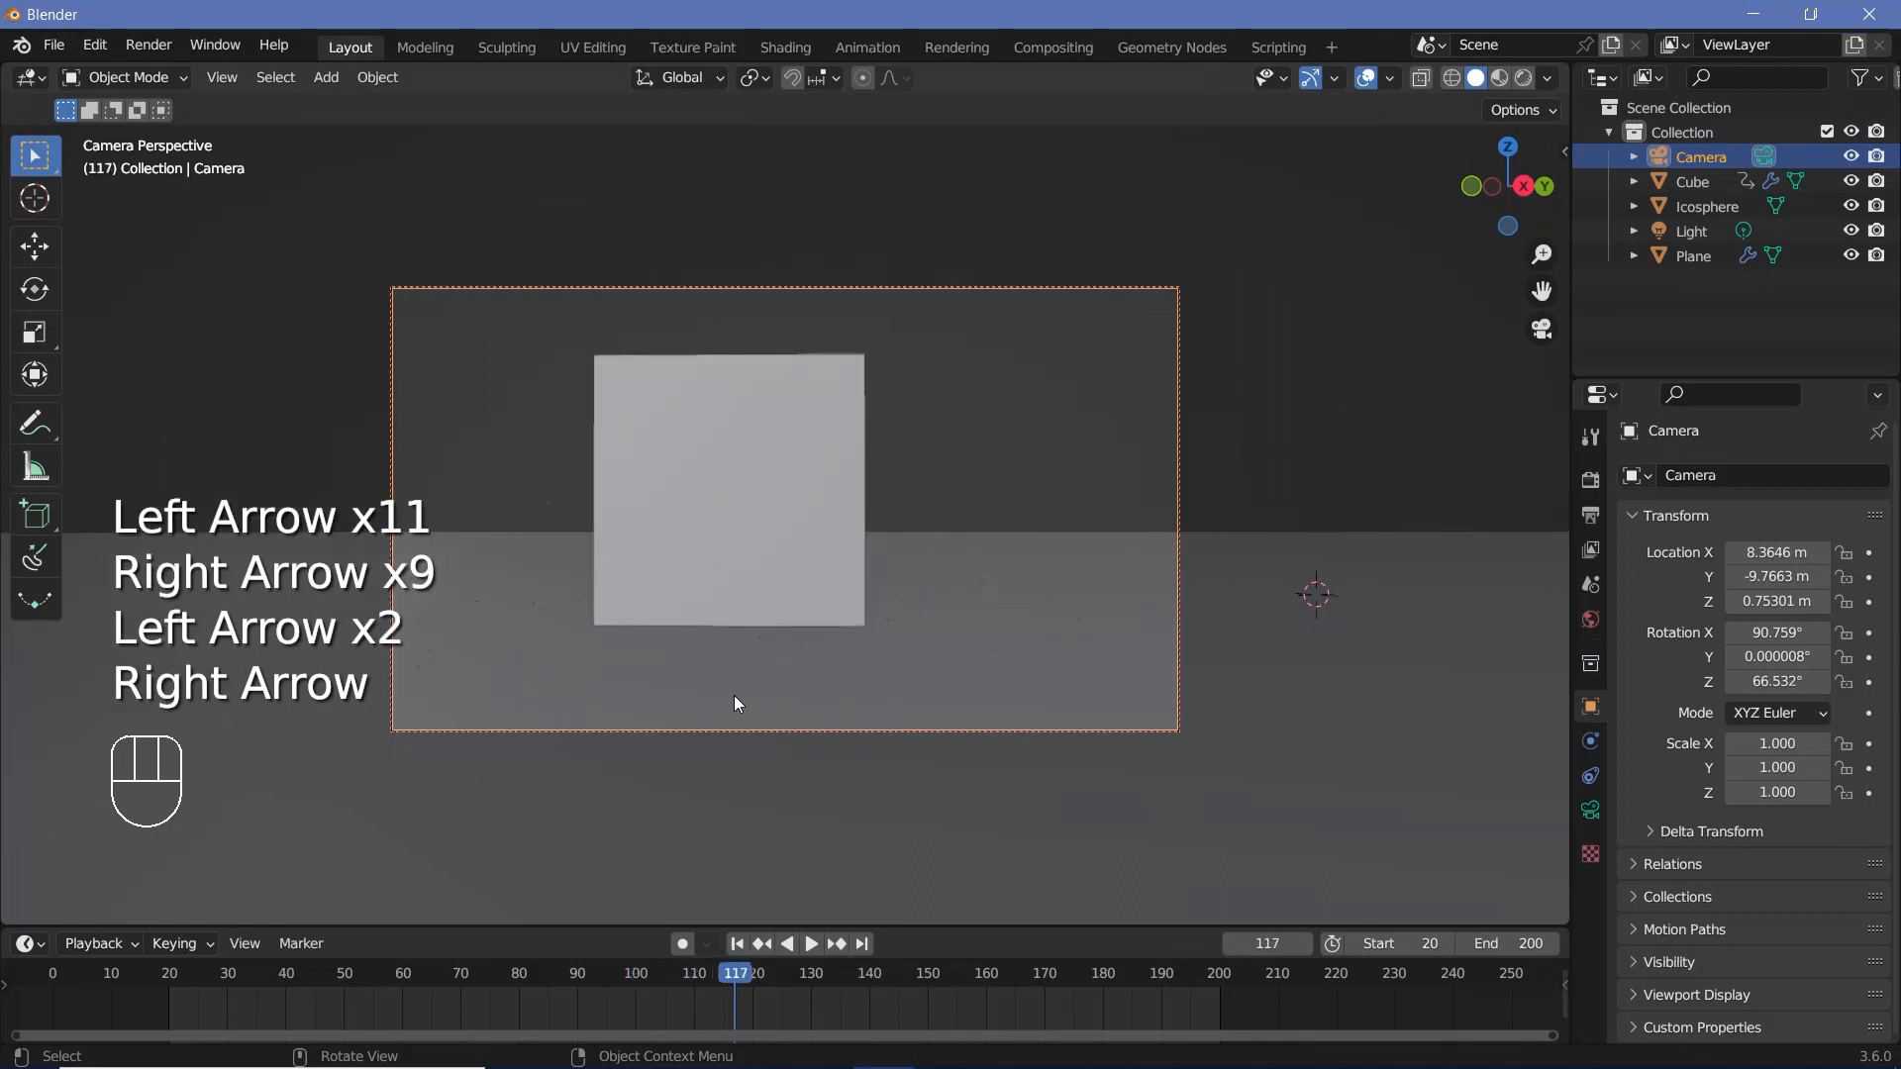
pyautogui.press('Right')
pyautogui.press('Right')
pyautogui.press('Right')
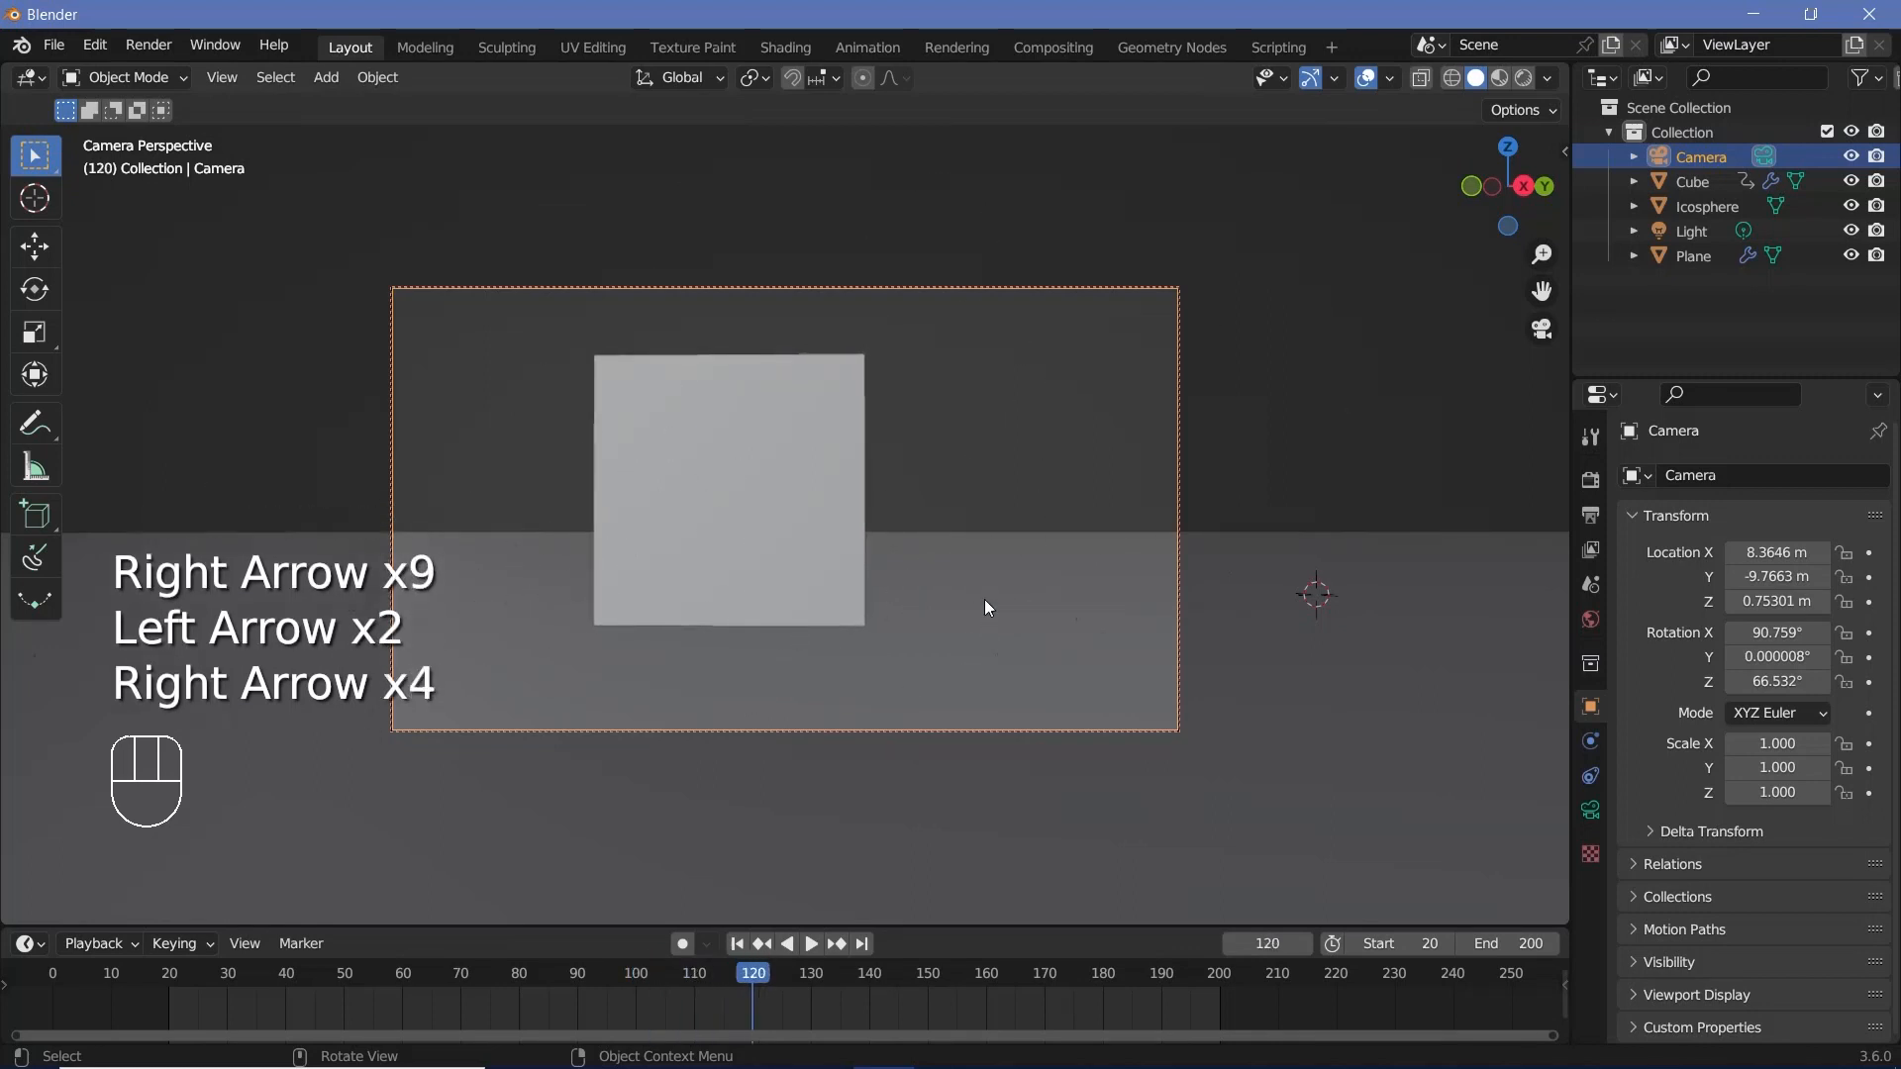
# Shift the camera about -0.35 m along its local X axis to recenter the cube, and bring the camera closer to it.
pyautogui.press('g')
pyautogui.press('y')
pyautogui.press('x')
pyautogui.press('x')
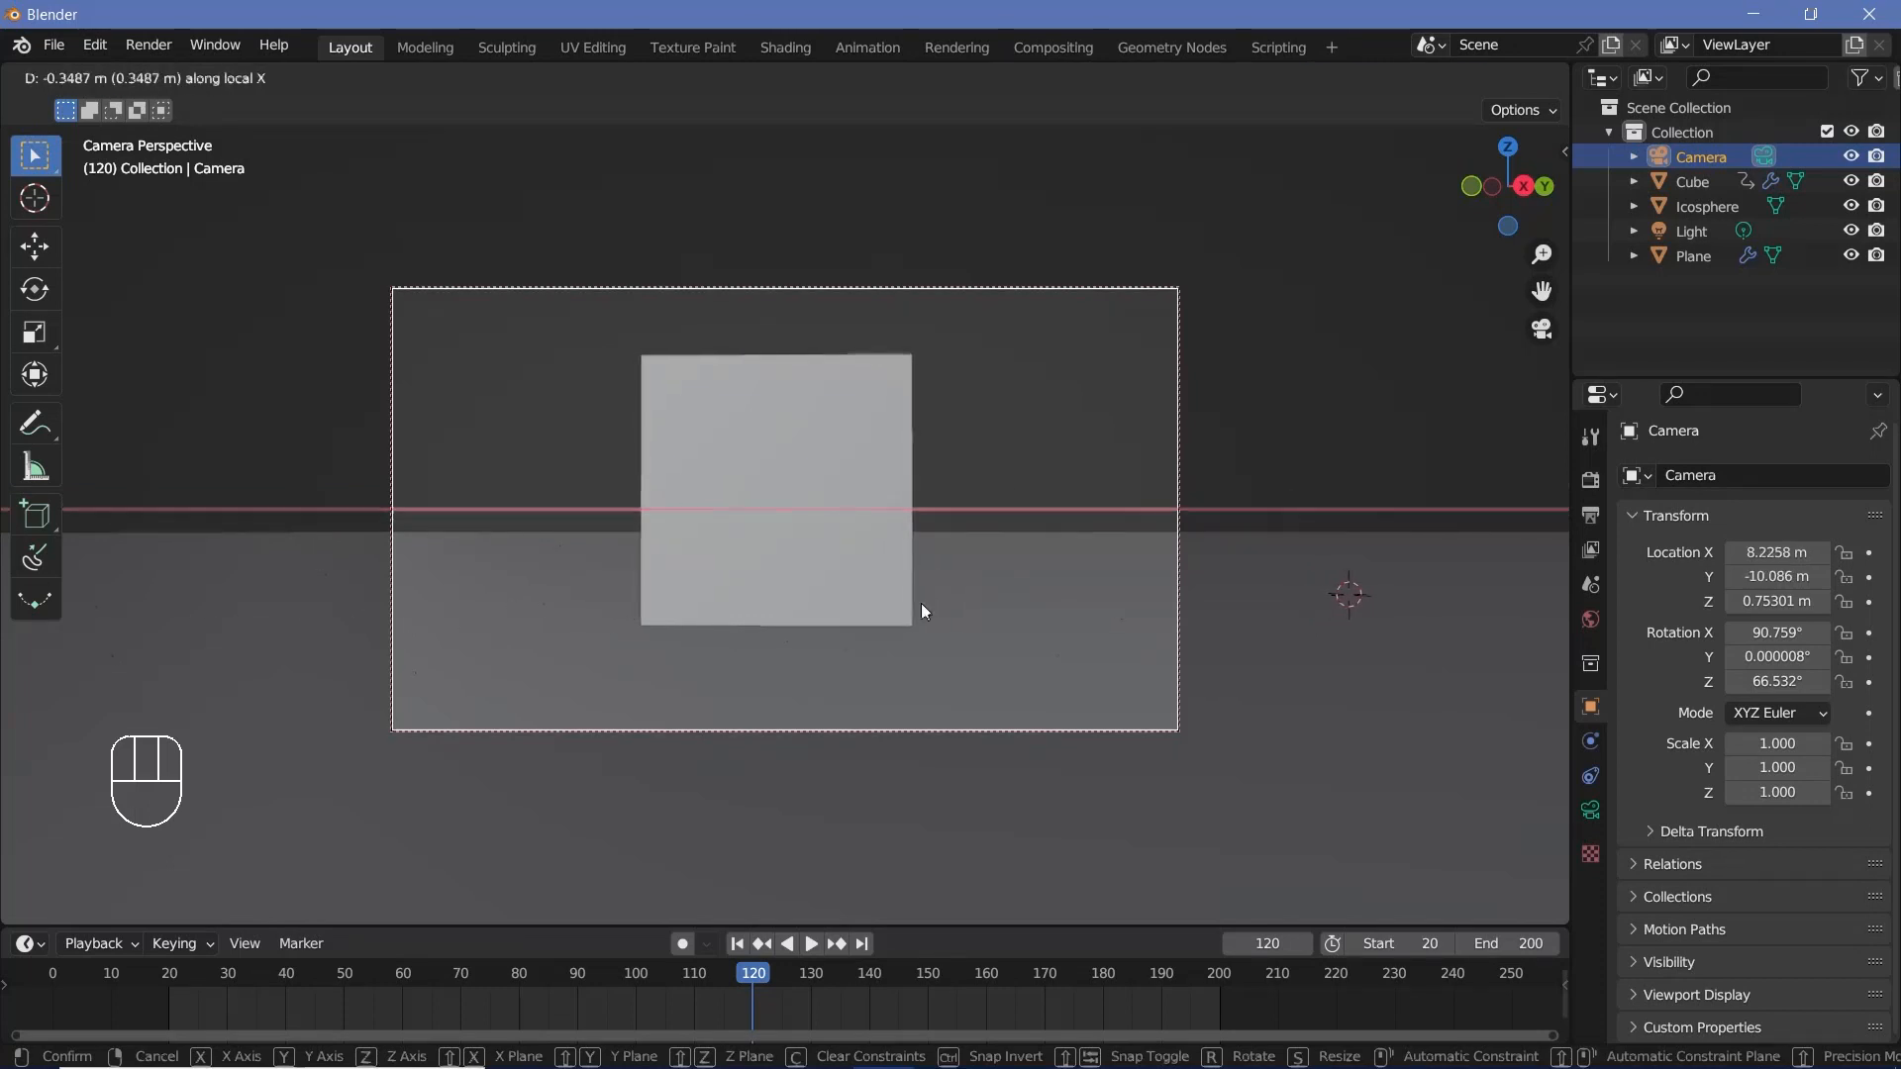
pyautogui.click(922, 605)
pyautogui.scroll(1, 958, 451)
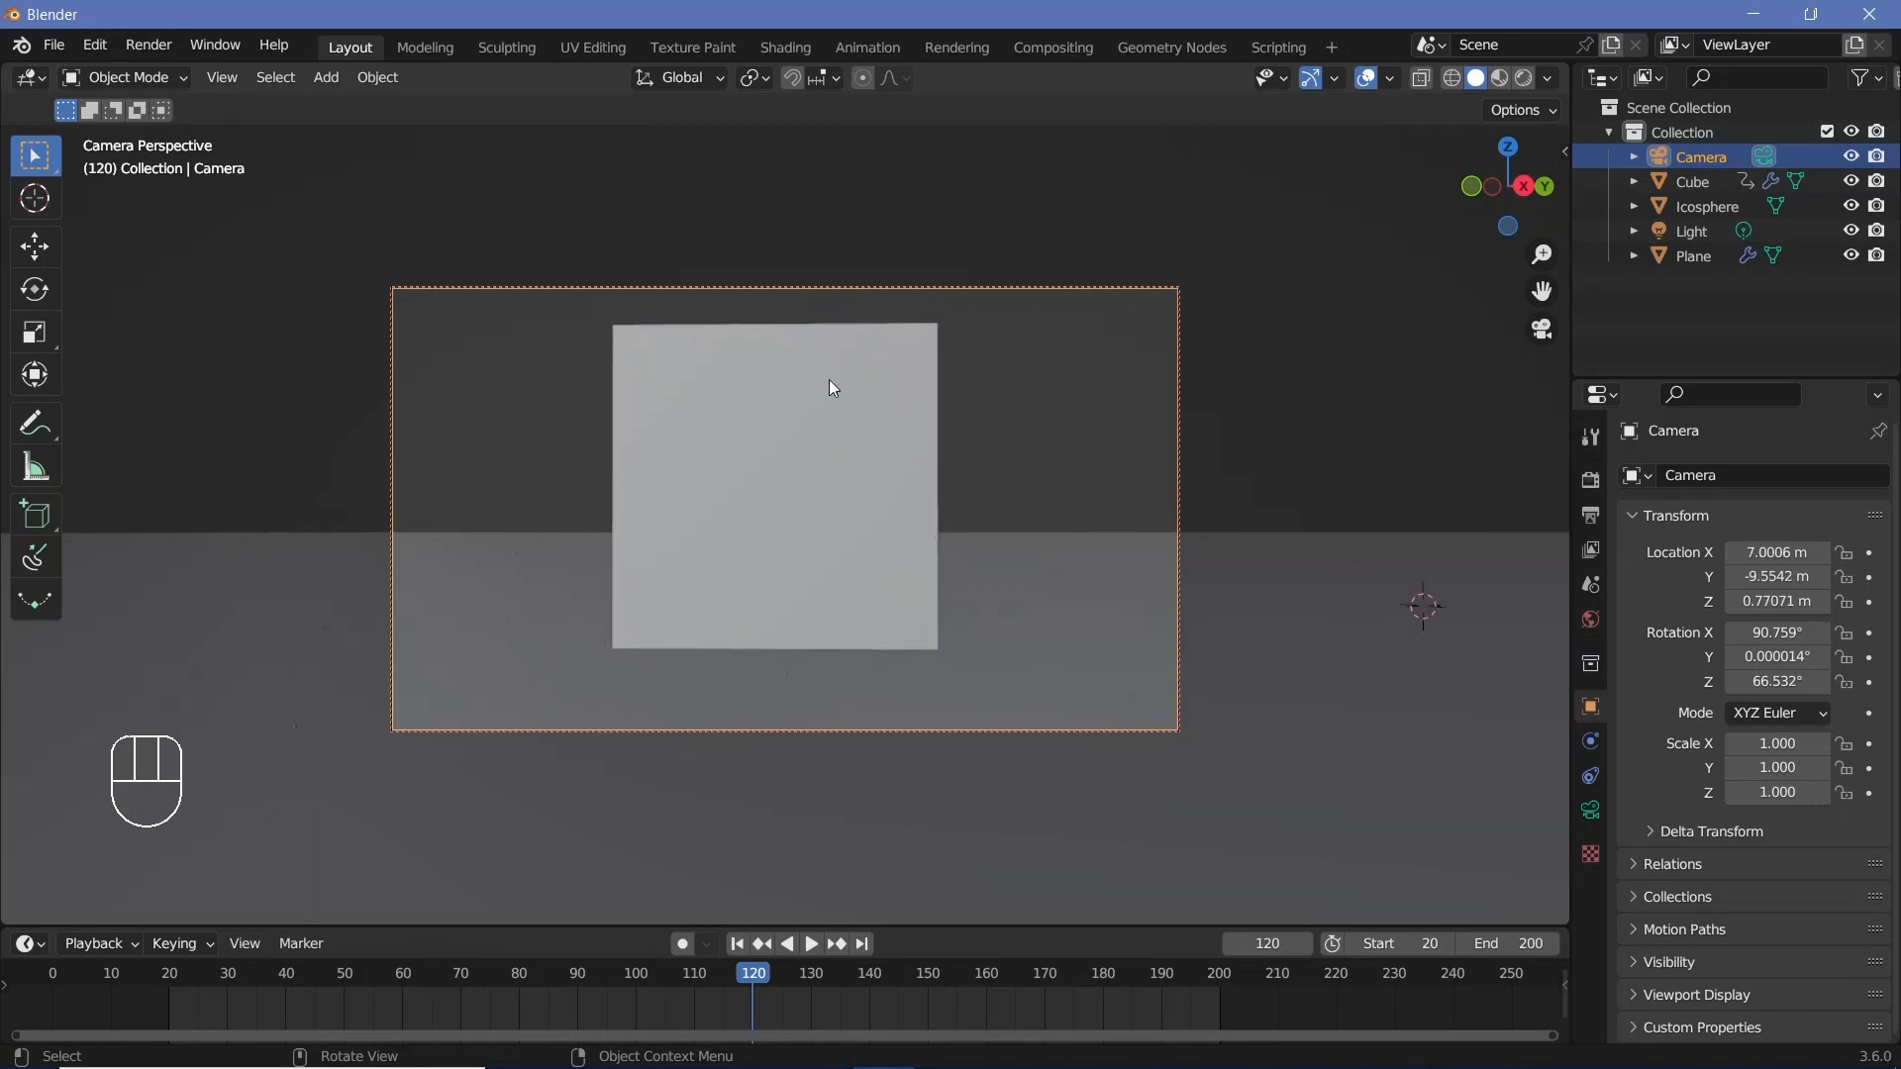
# Unlock the camera from the view navigation.
pyautogui.press('n')
pyautogui.click(1323, 577)
pyautogui.press('n')
# Rotate the camera around the global Z axis to about 67° so the cube sits centered in the frame.
pyautogui.scroll(2, 784, 427)
pyautogui.scroll(1, 842, 401)
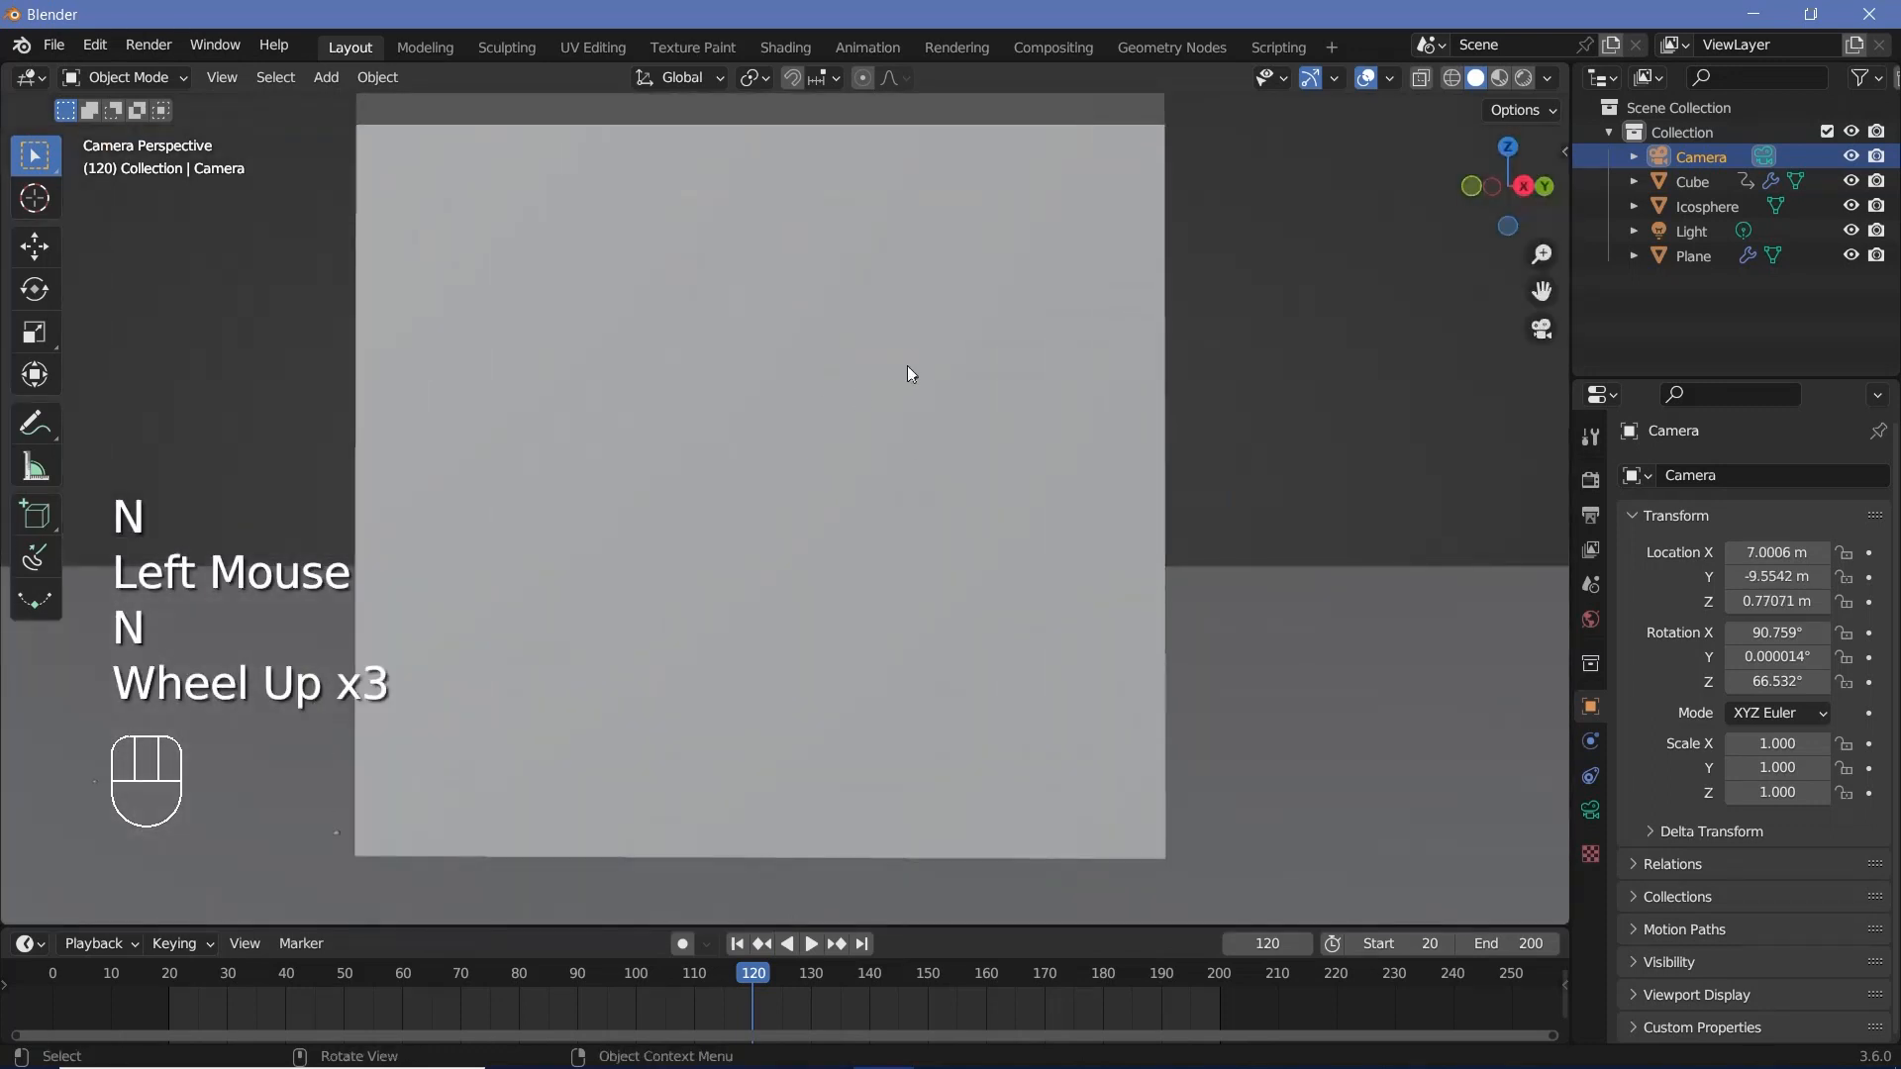
pyautogui.keyDown('shift'); pyautogui.moveTo(908, 373); pyautogui.dragTo(928, 670, button='middle'); pyautogui.keyUp('shift')
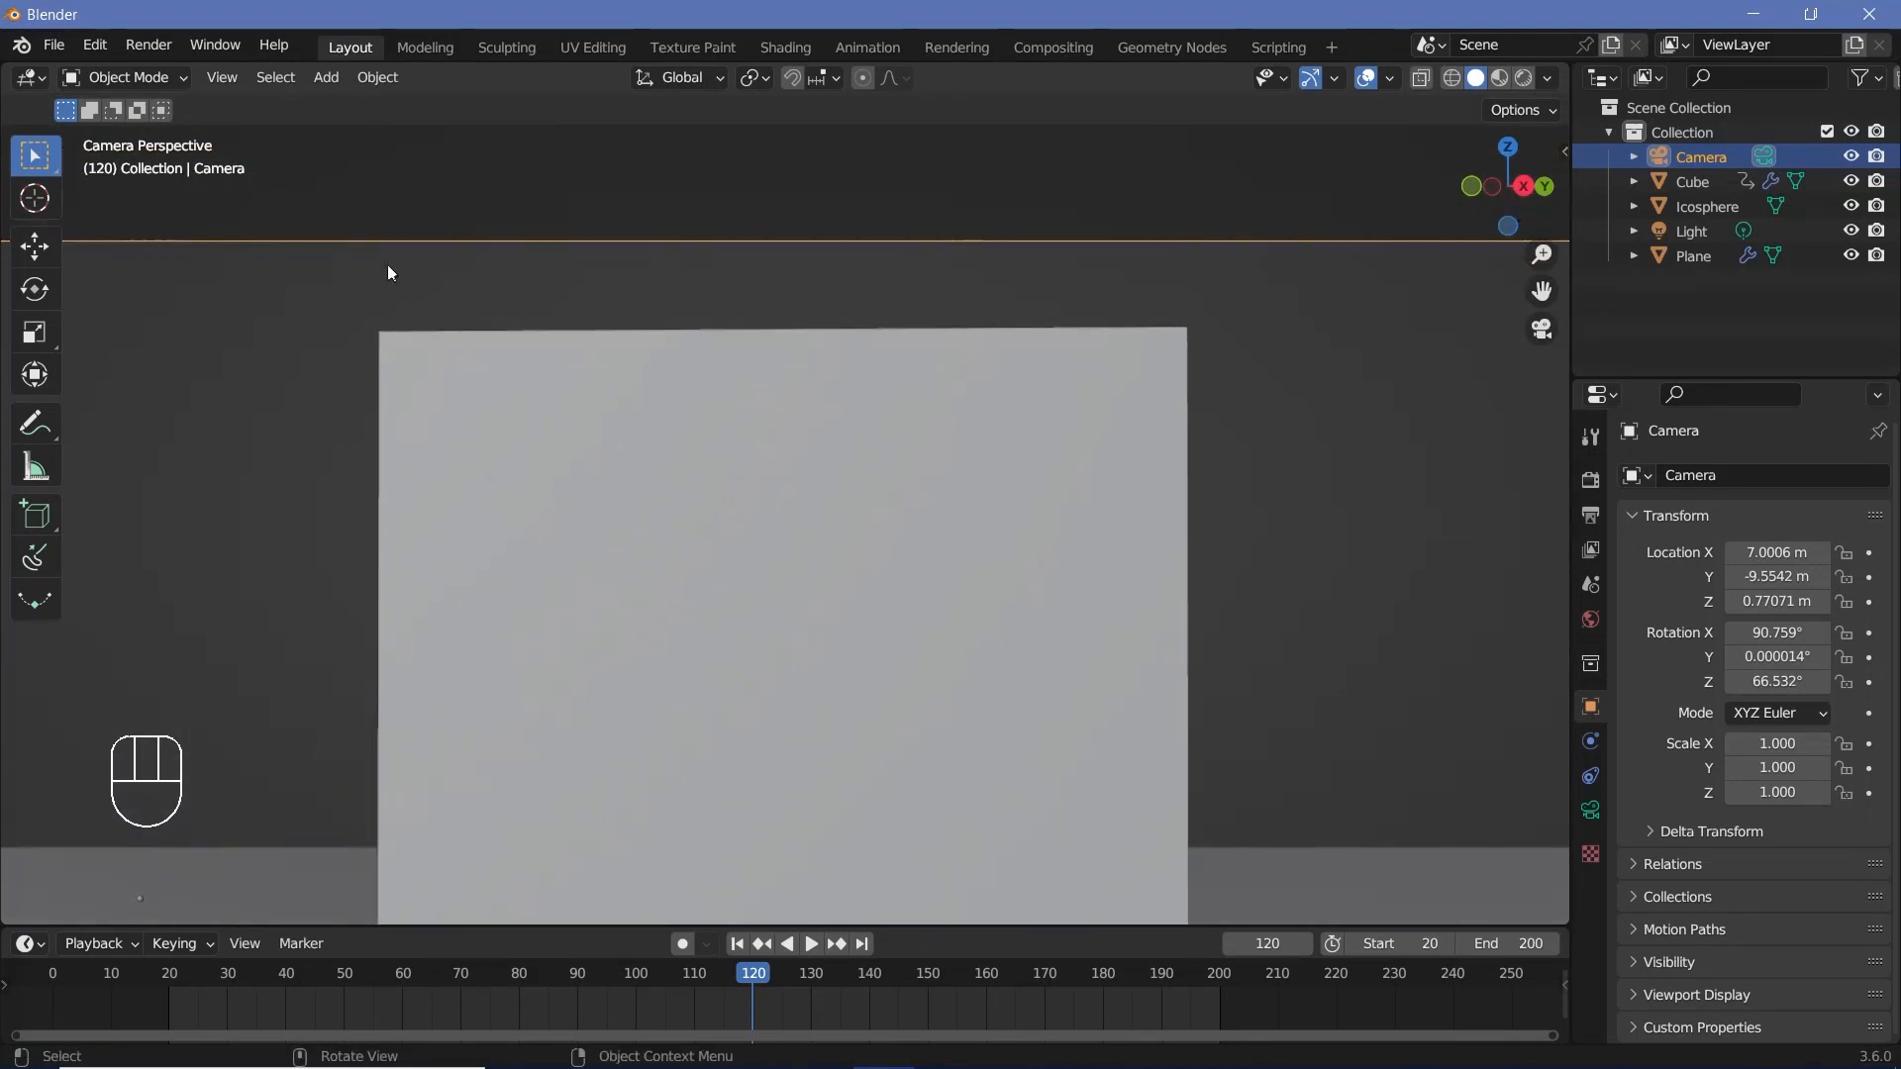
pyautogui.scroll(-3, 1069, 309)
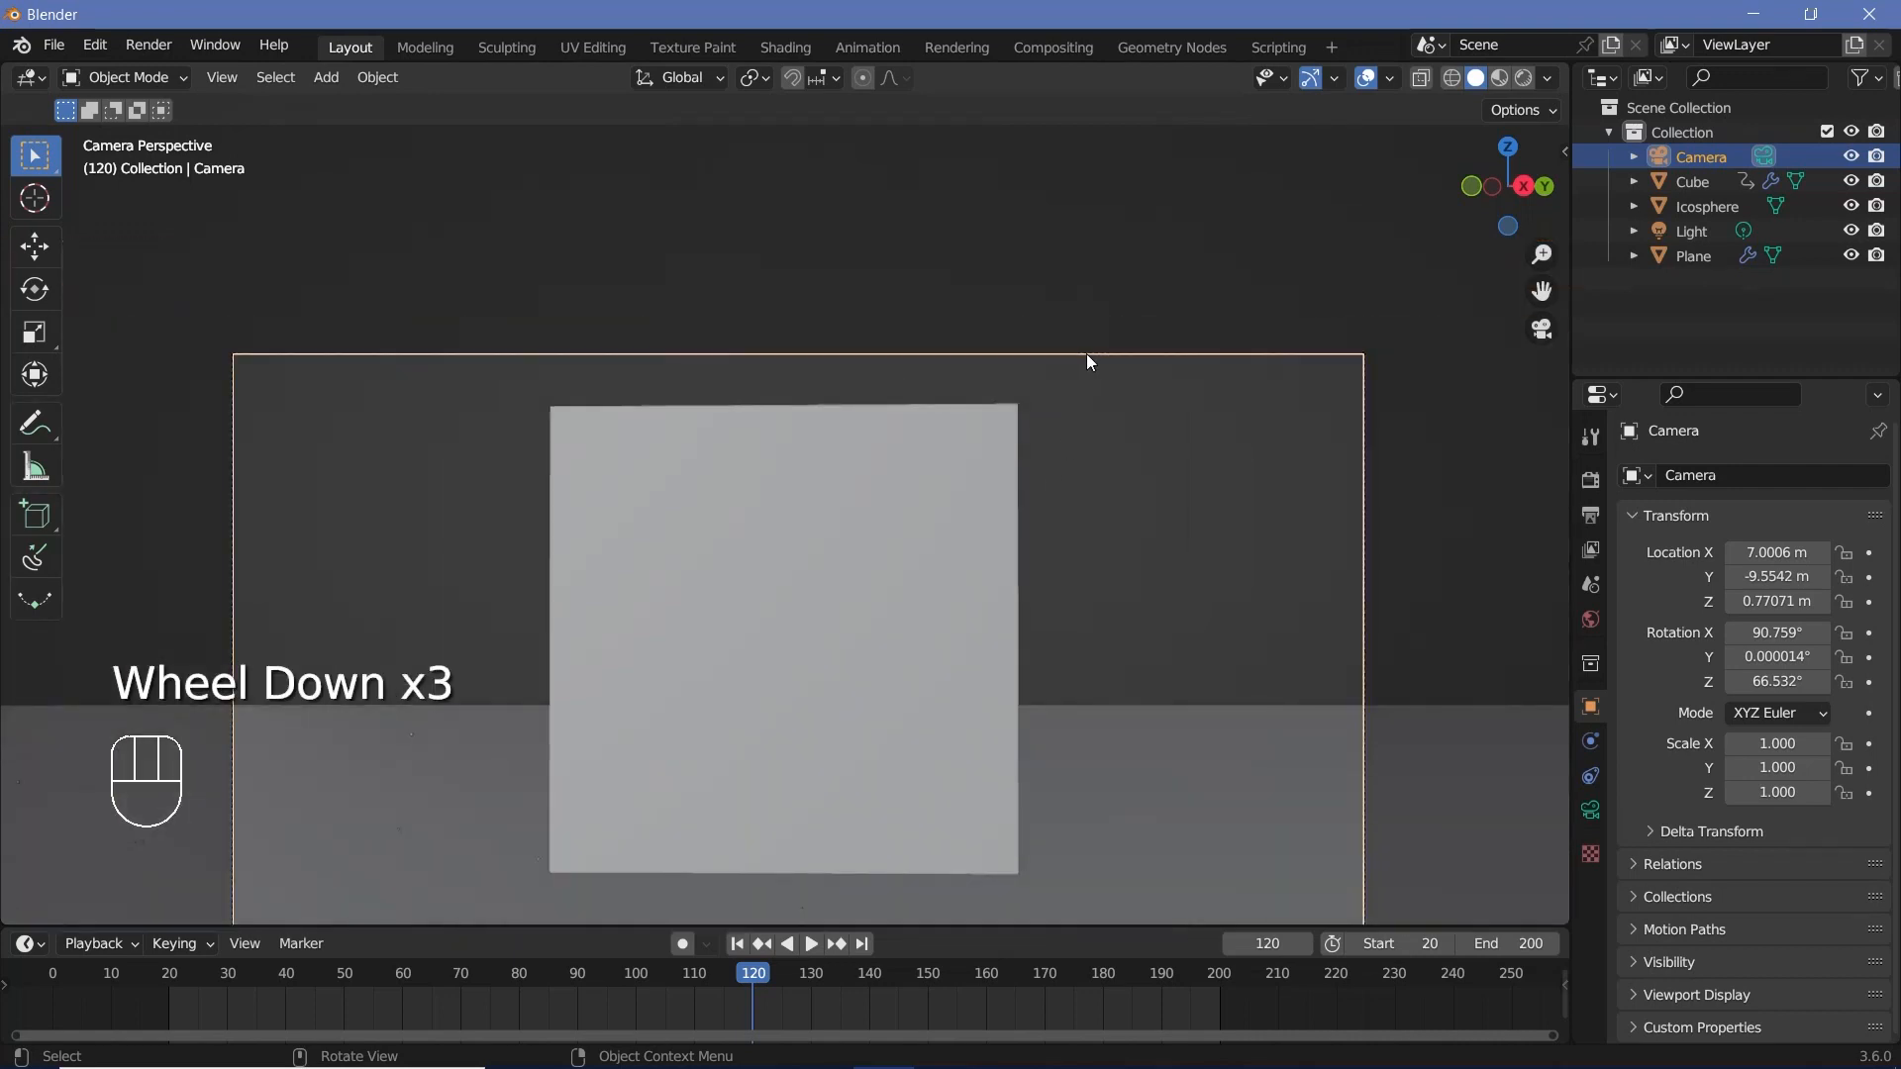
pyautogui.press('r')
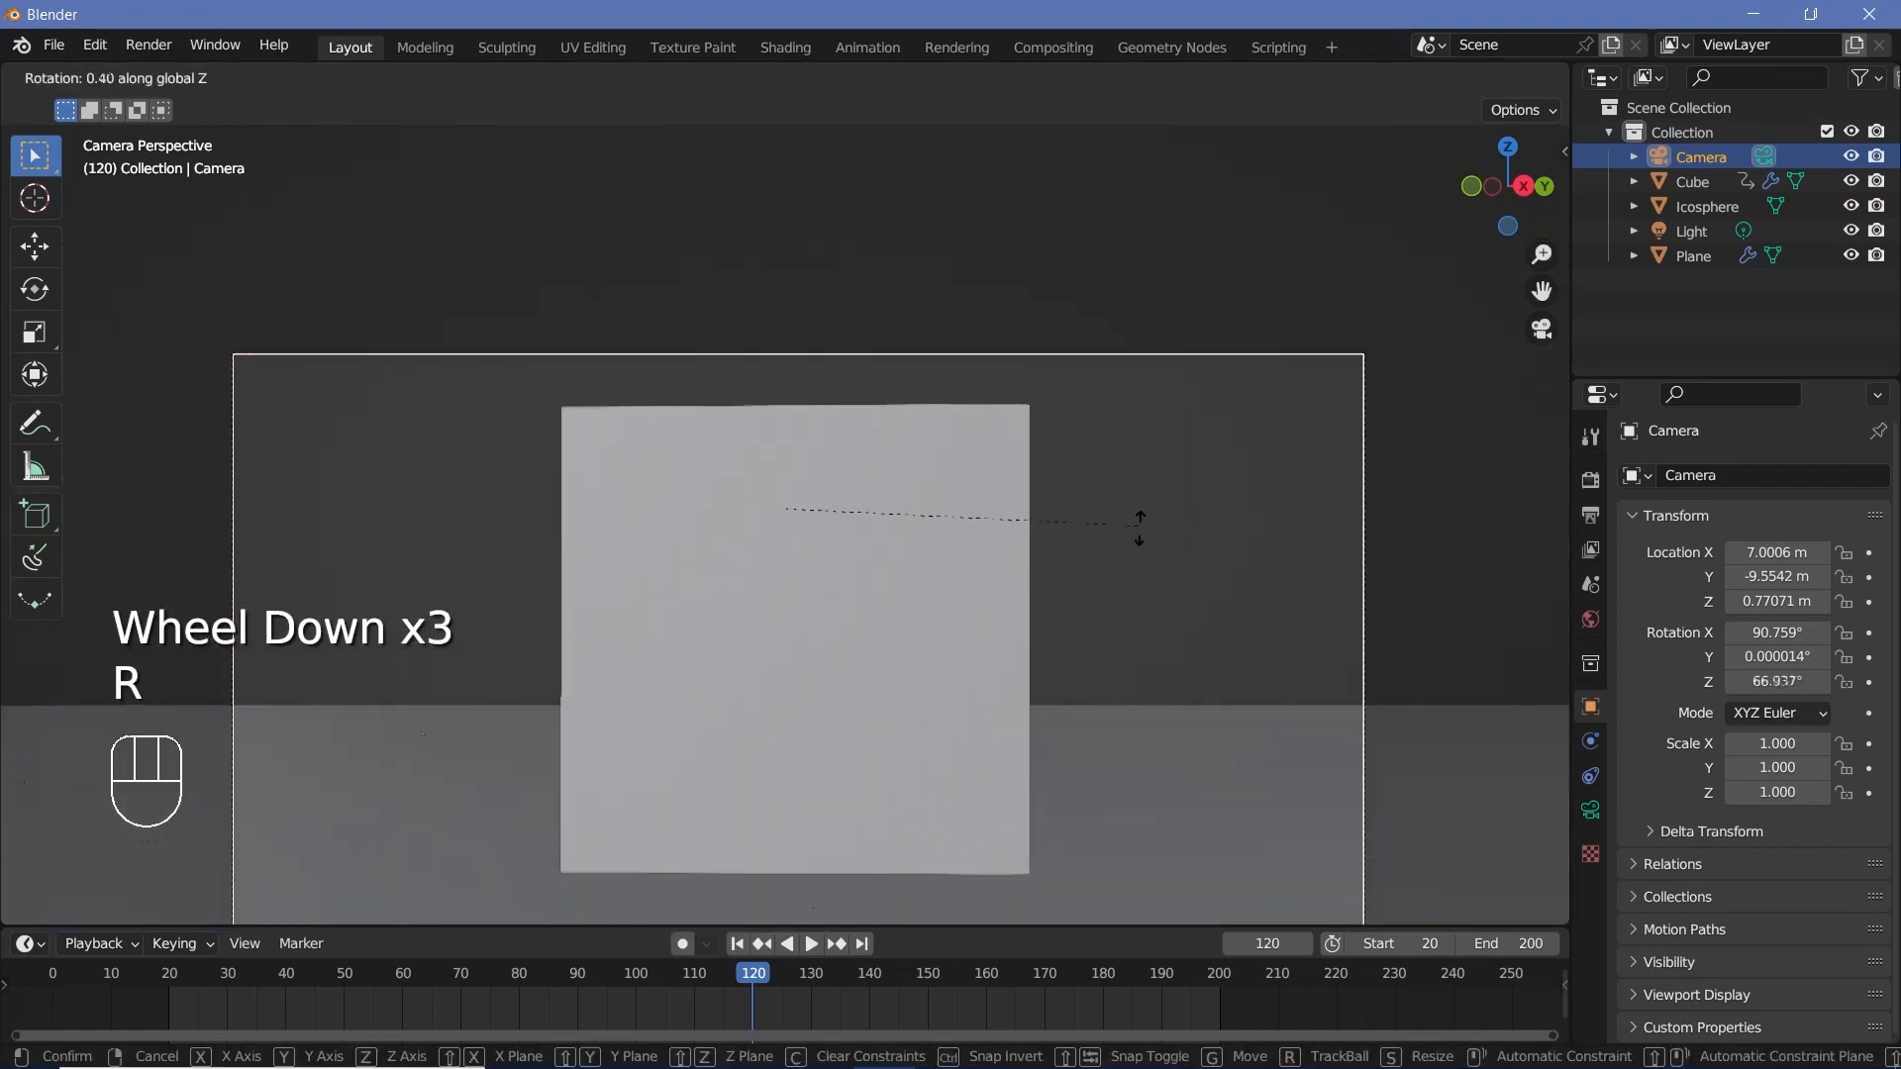
pyautogui.press('shift')
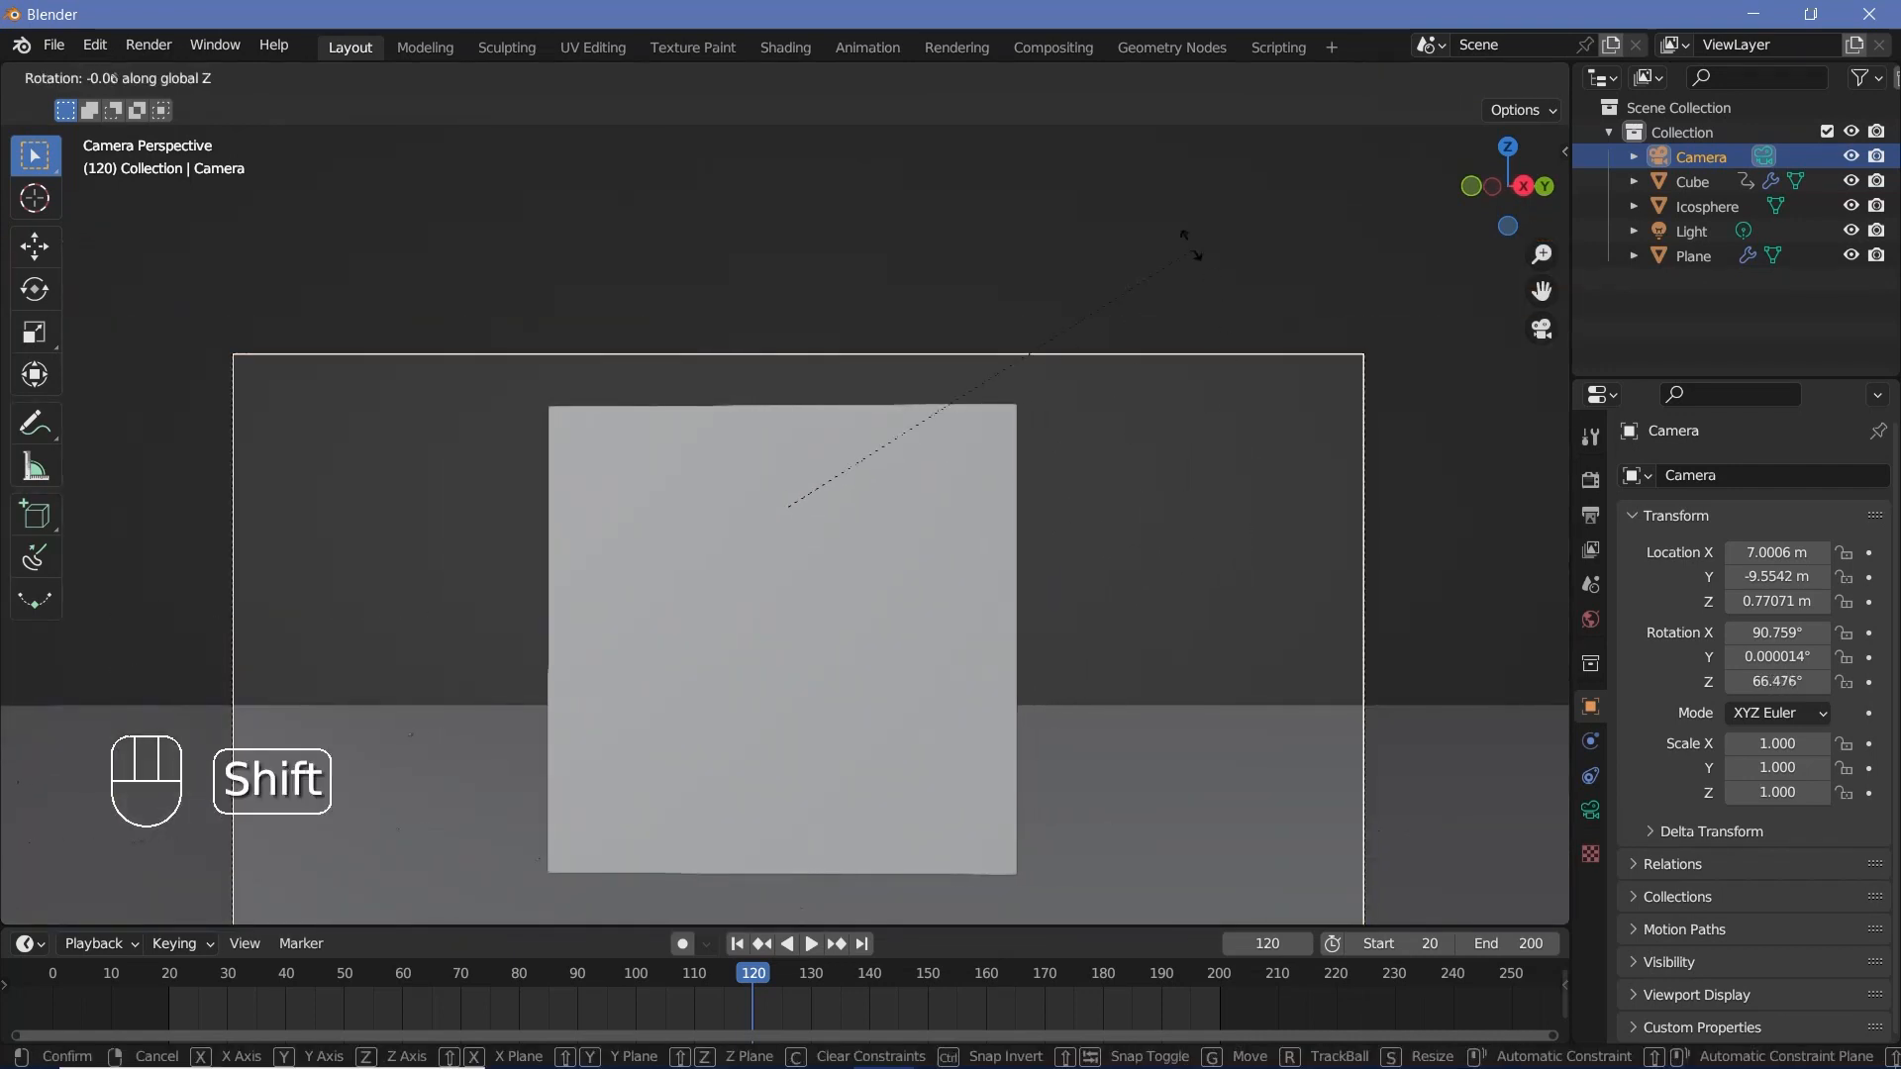
pyautogui.click(1224, 414)
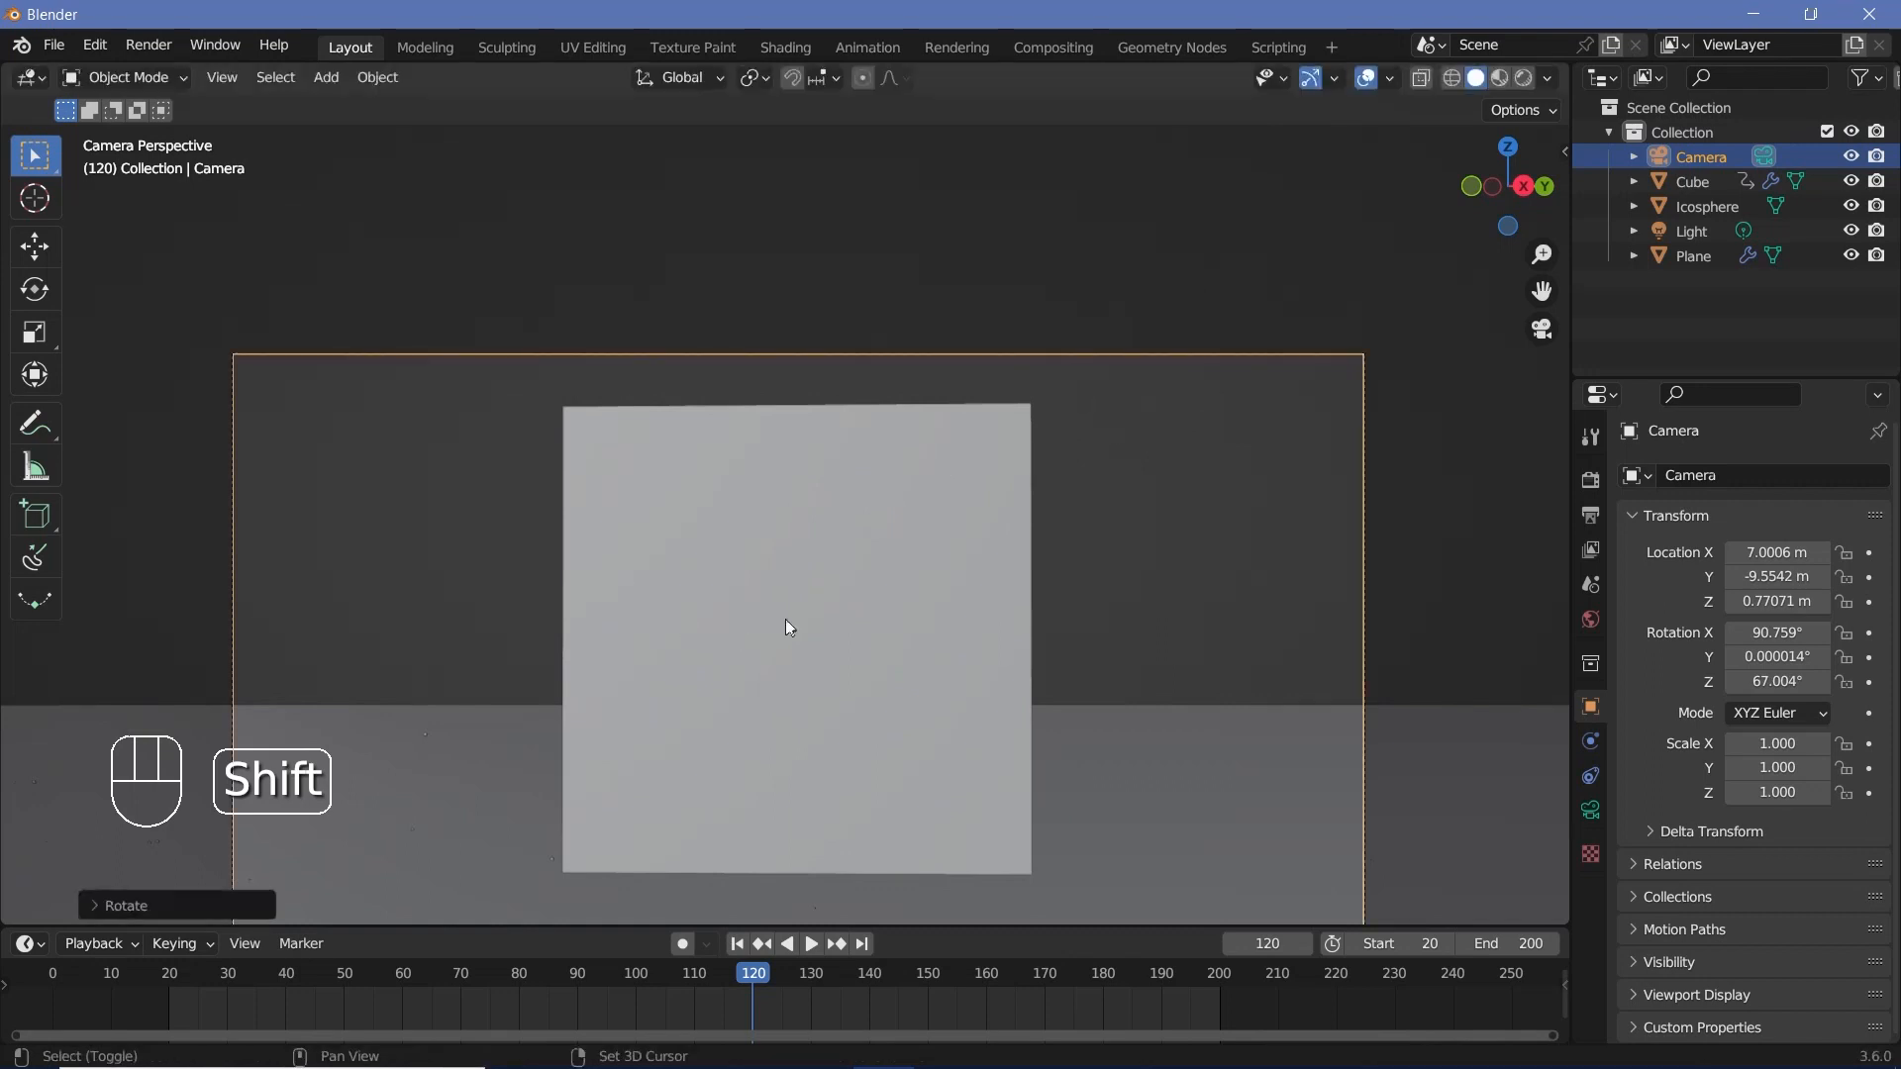
# Tilt the camera up to about 94.5° X rotation and lower it to about 0.37 m on Z.
pyautogui.scroll(2, 917, 513)
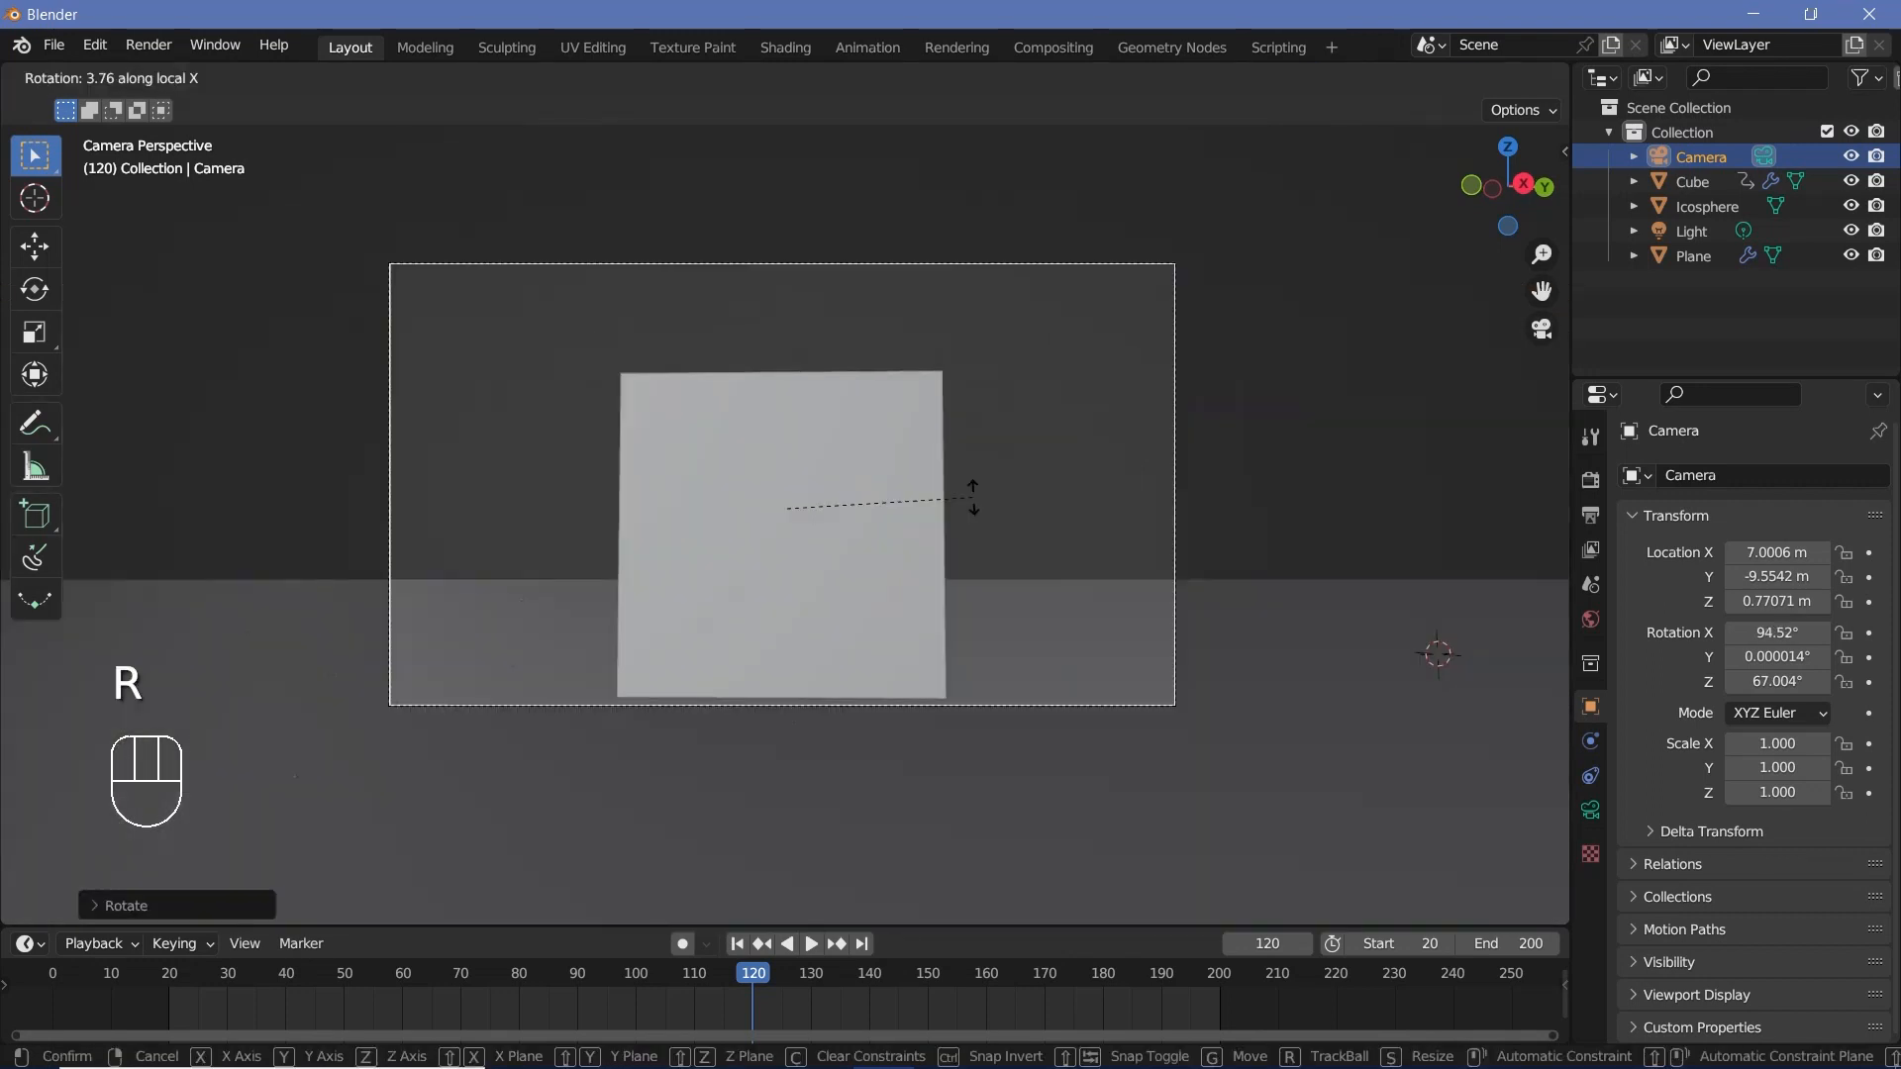
pyautogui.click(972, 497)
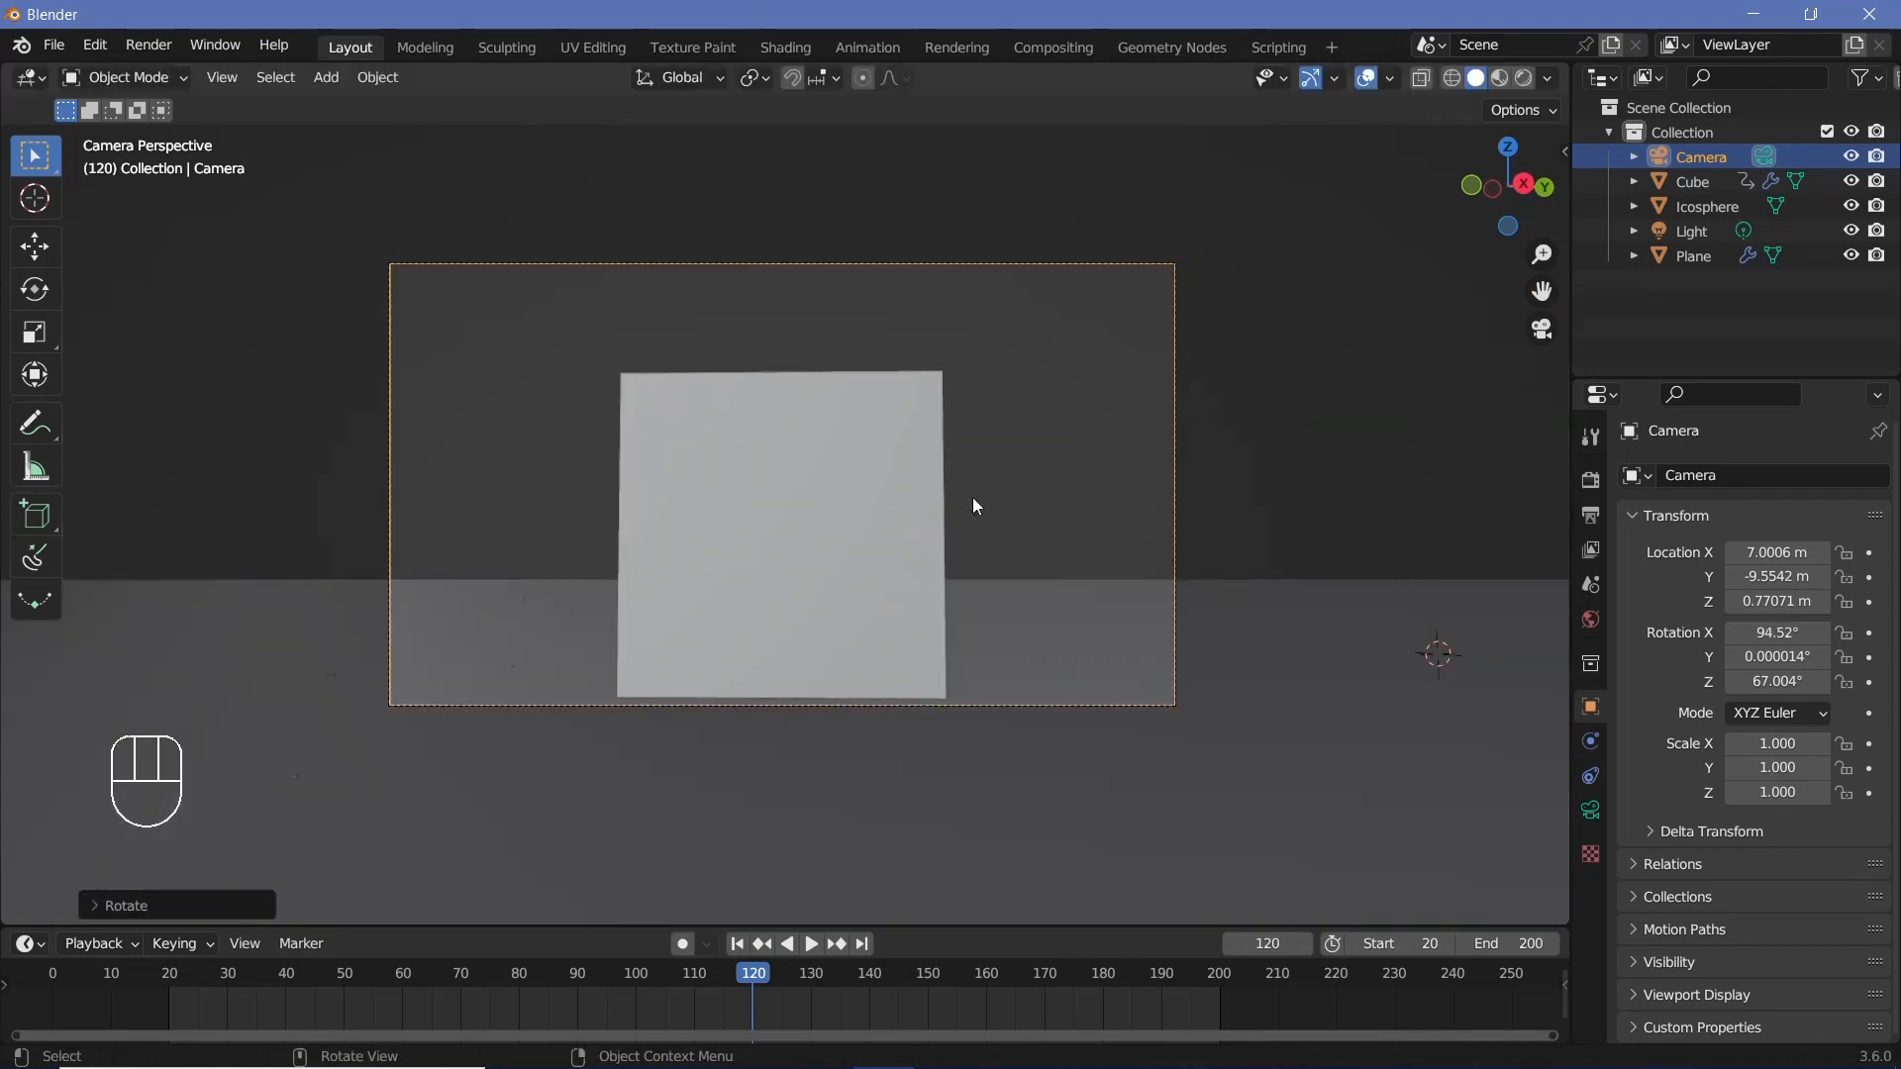
pyautogui.press('g')
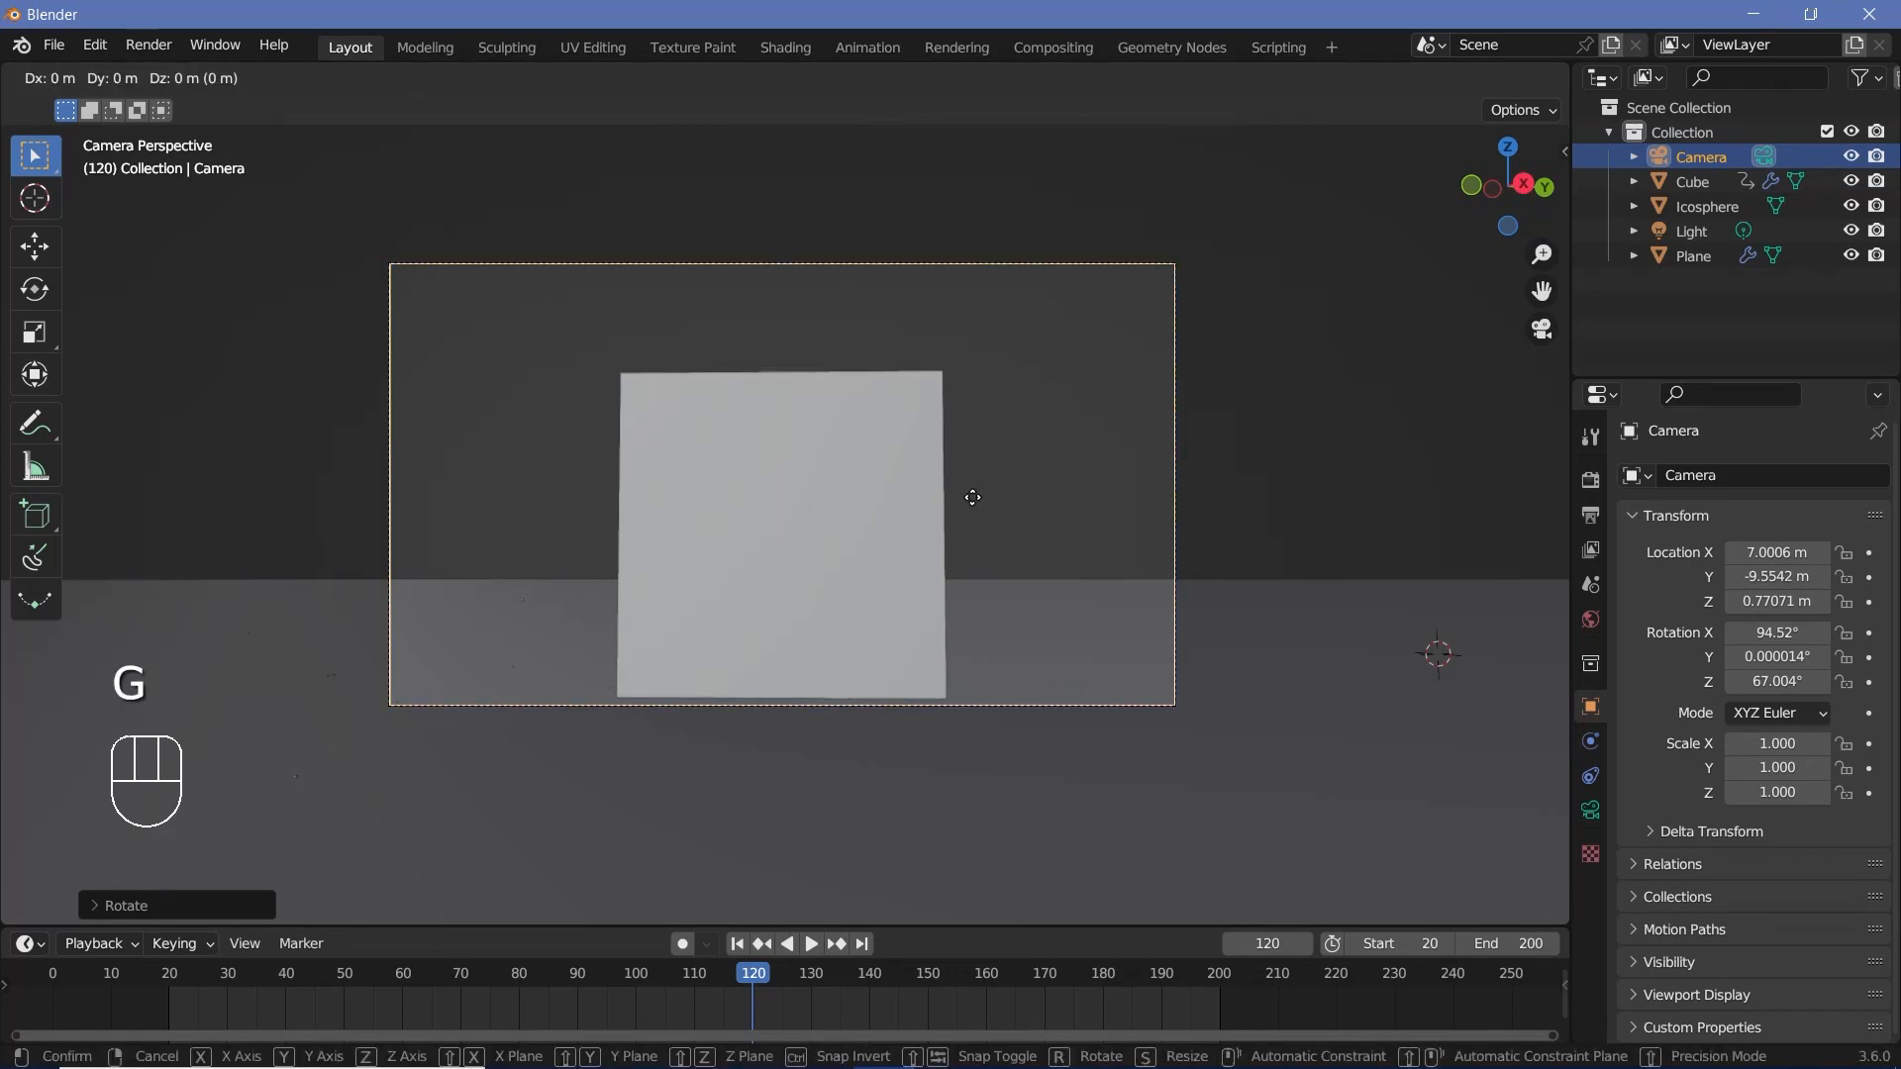
pyautogui.press('z')
pyautogui.click(977, 571)
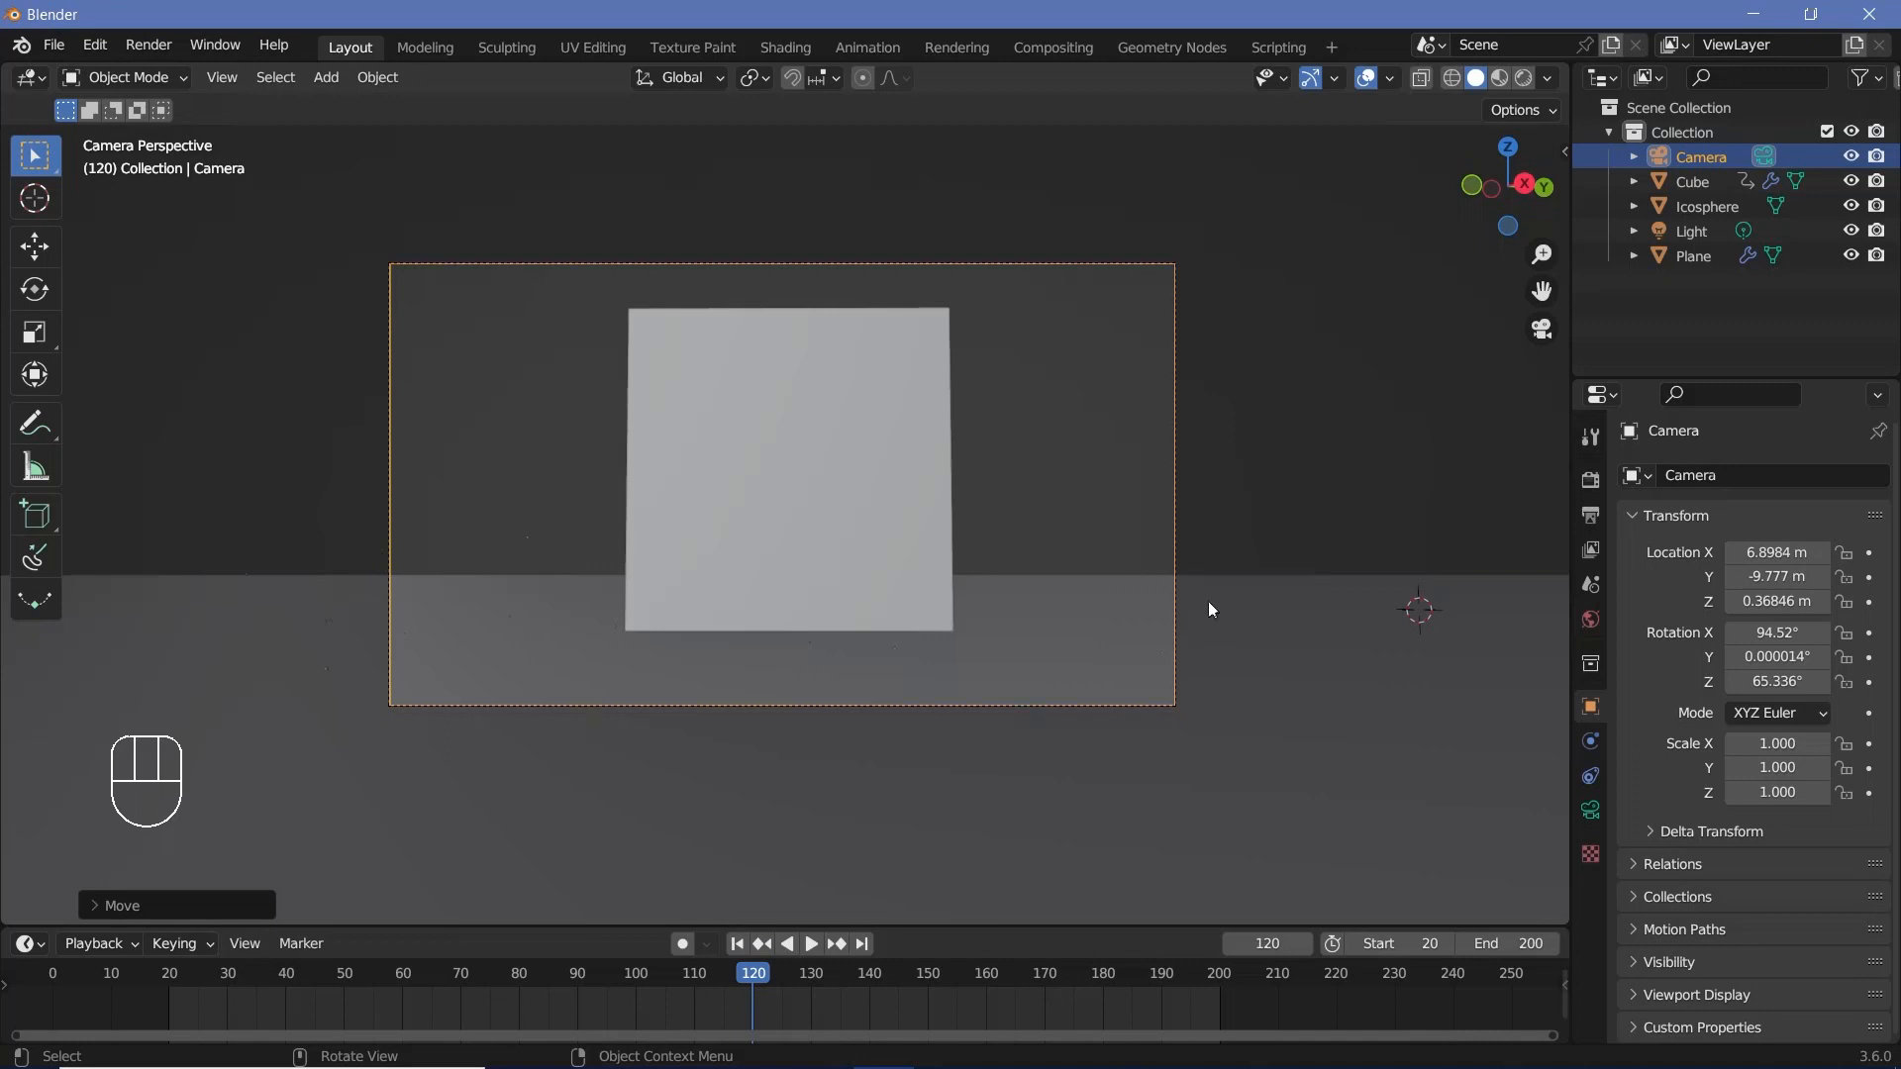
# Set the camera's passepartout opacity to 1.000 and enable the Center composition guide.
pyautogui.click(1590, 809)
pyautogui.click(1648, 915)
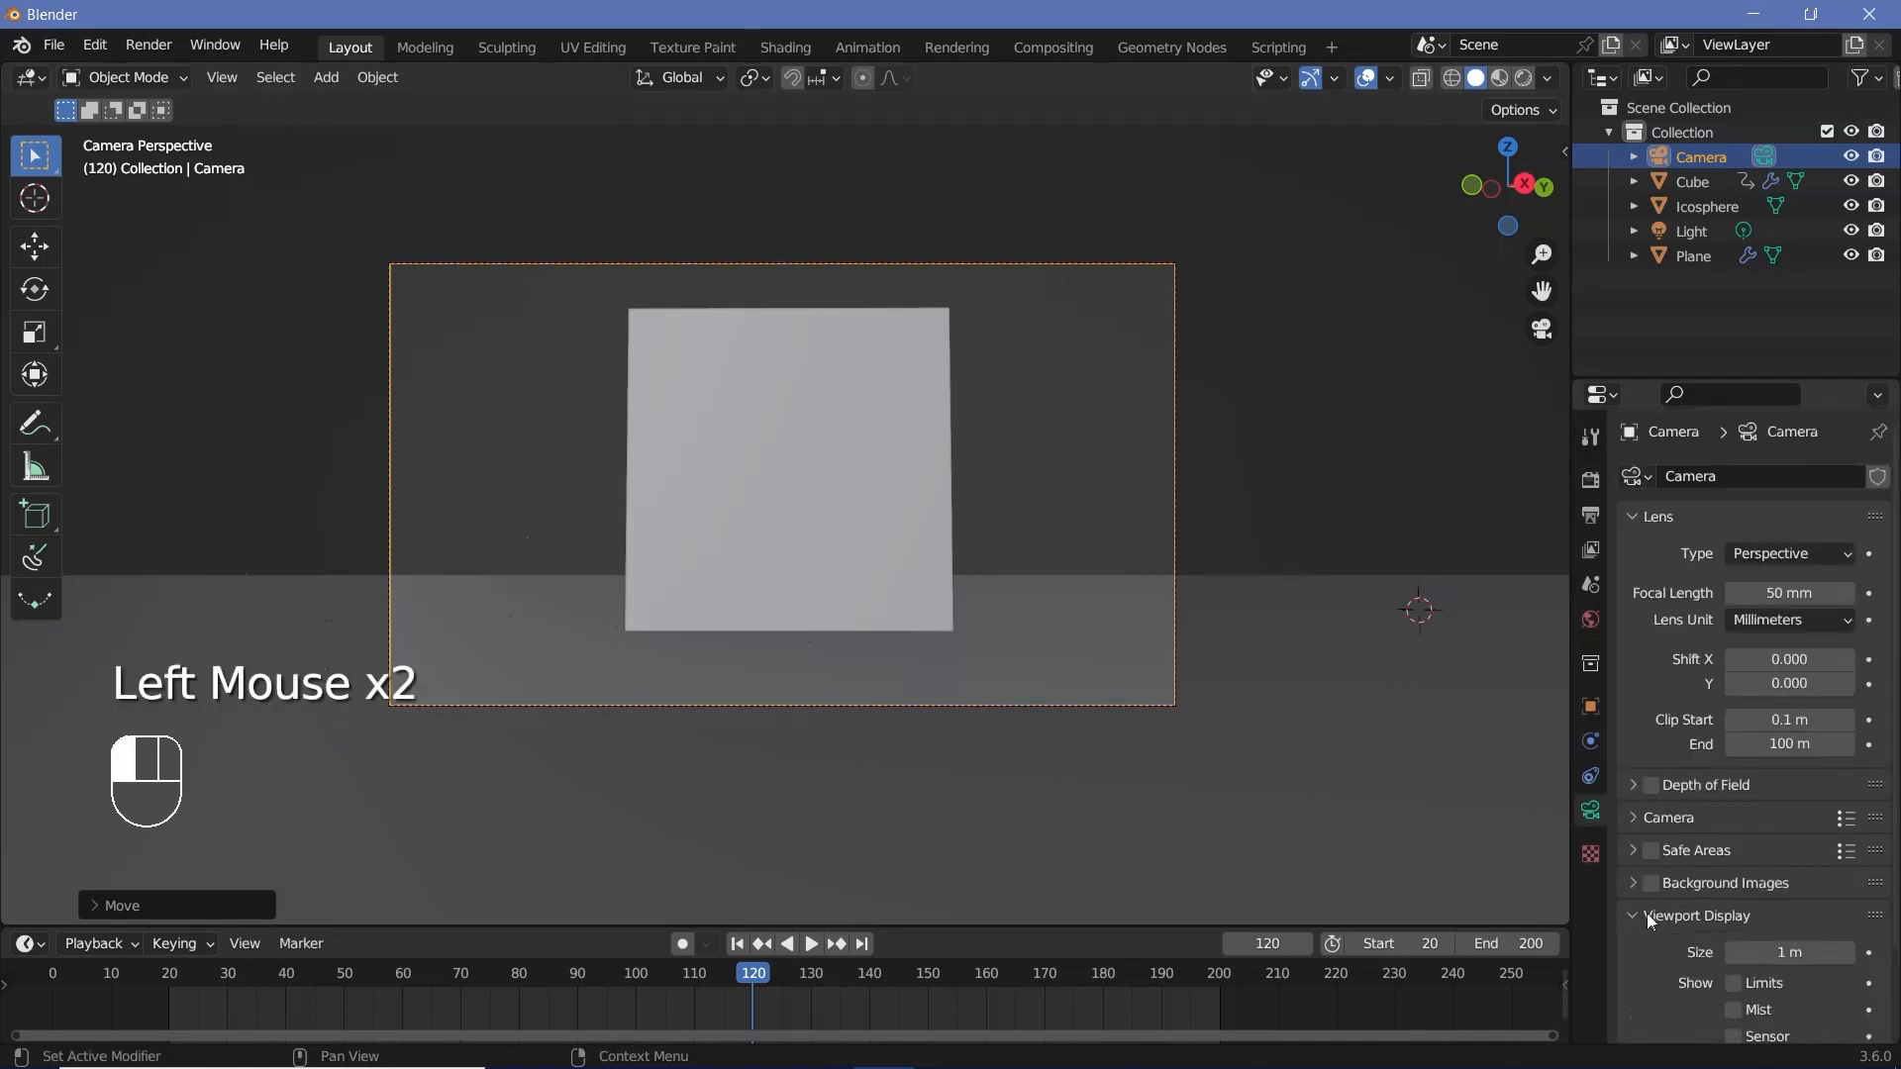
pyautogui.scroll(-1, 1683, 908)
pyautogui.moveTo(1797, 956); pyautogui.dragTo(1856, 956)
pyautogui.click(1649, 995)
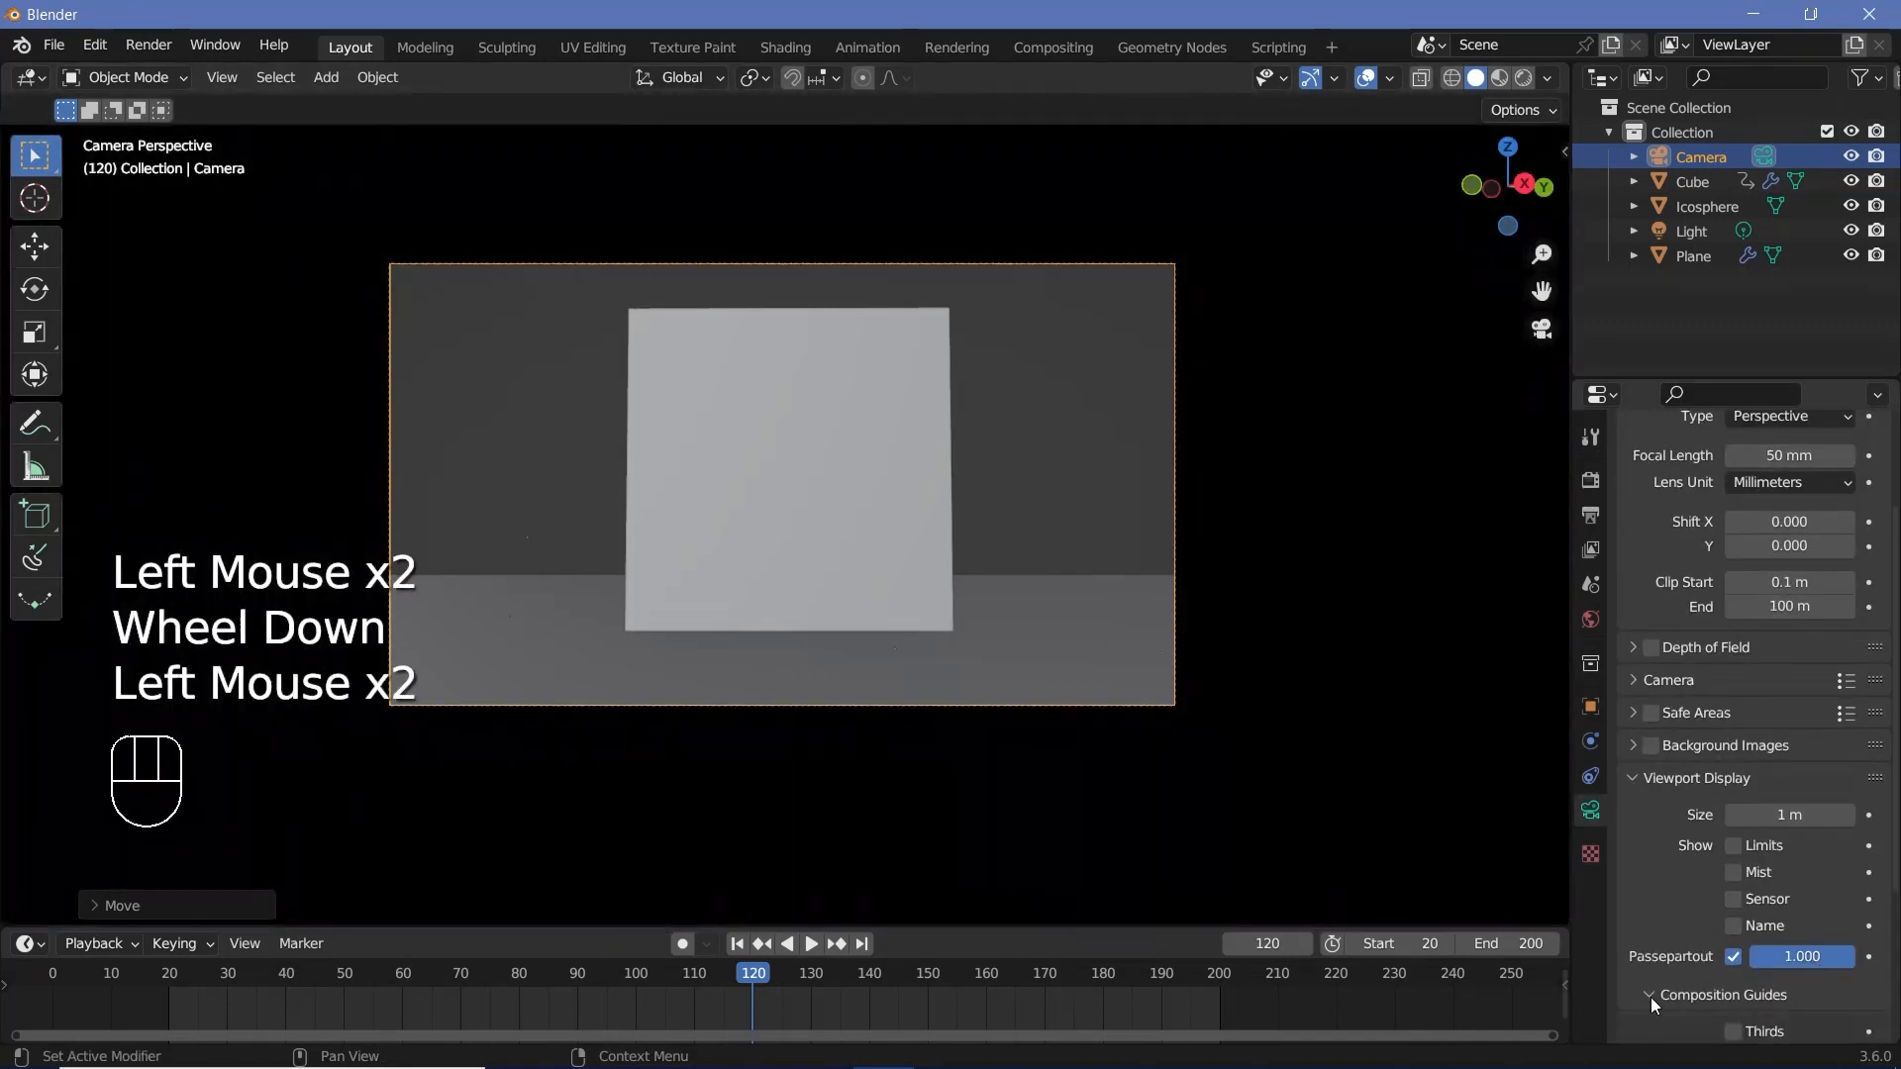
pyautogui.scroll(-2, 1654, 836)
pyautogui.click(1732, 828)
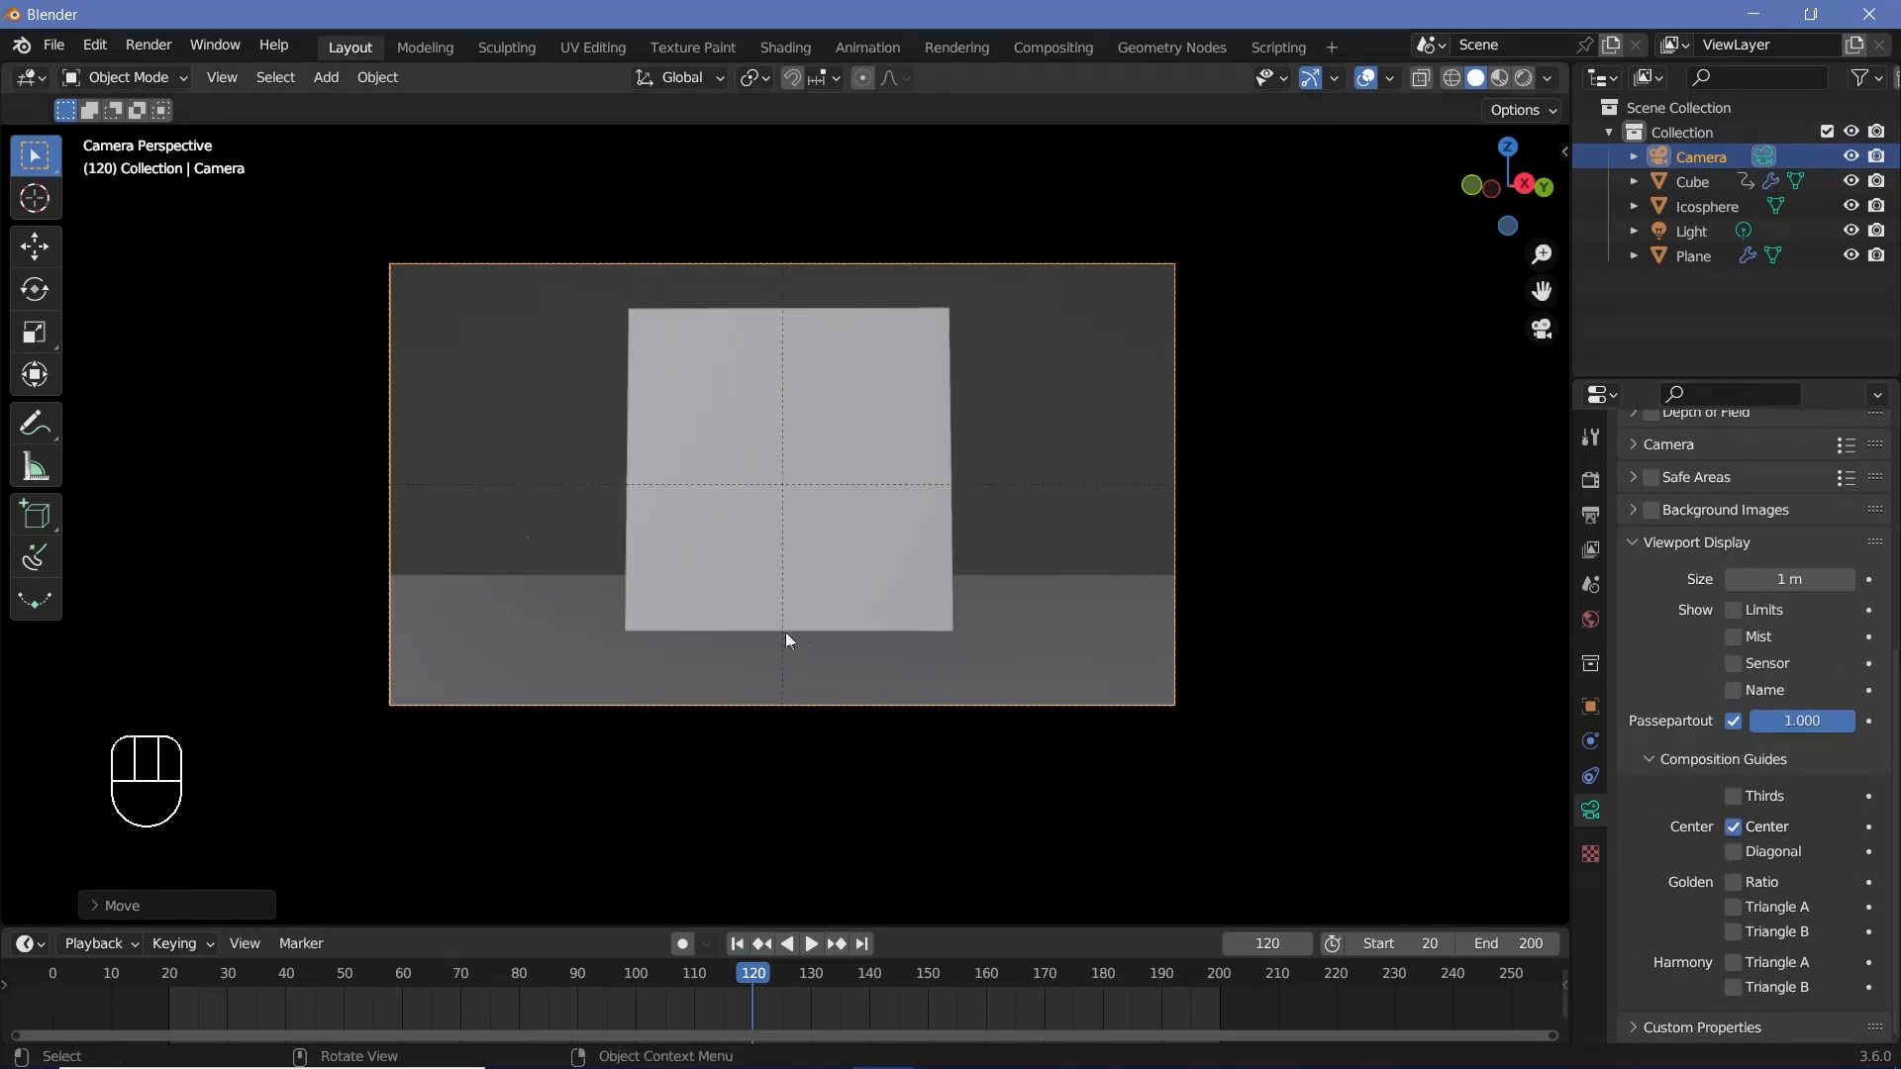
# Shift the camera about 0.07 m along its local X axis to align the cube with the center guide.
pyautogui.press('g')
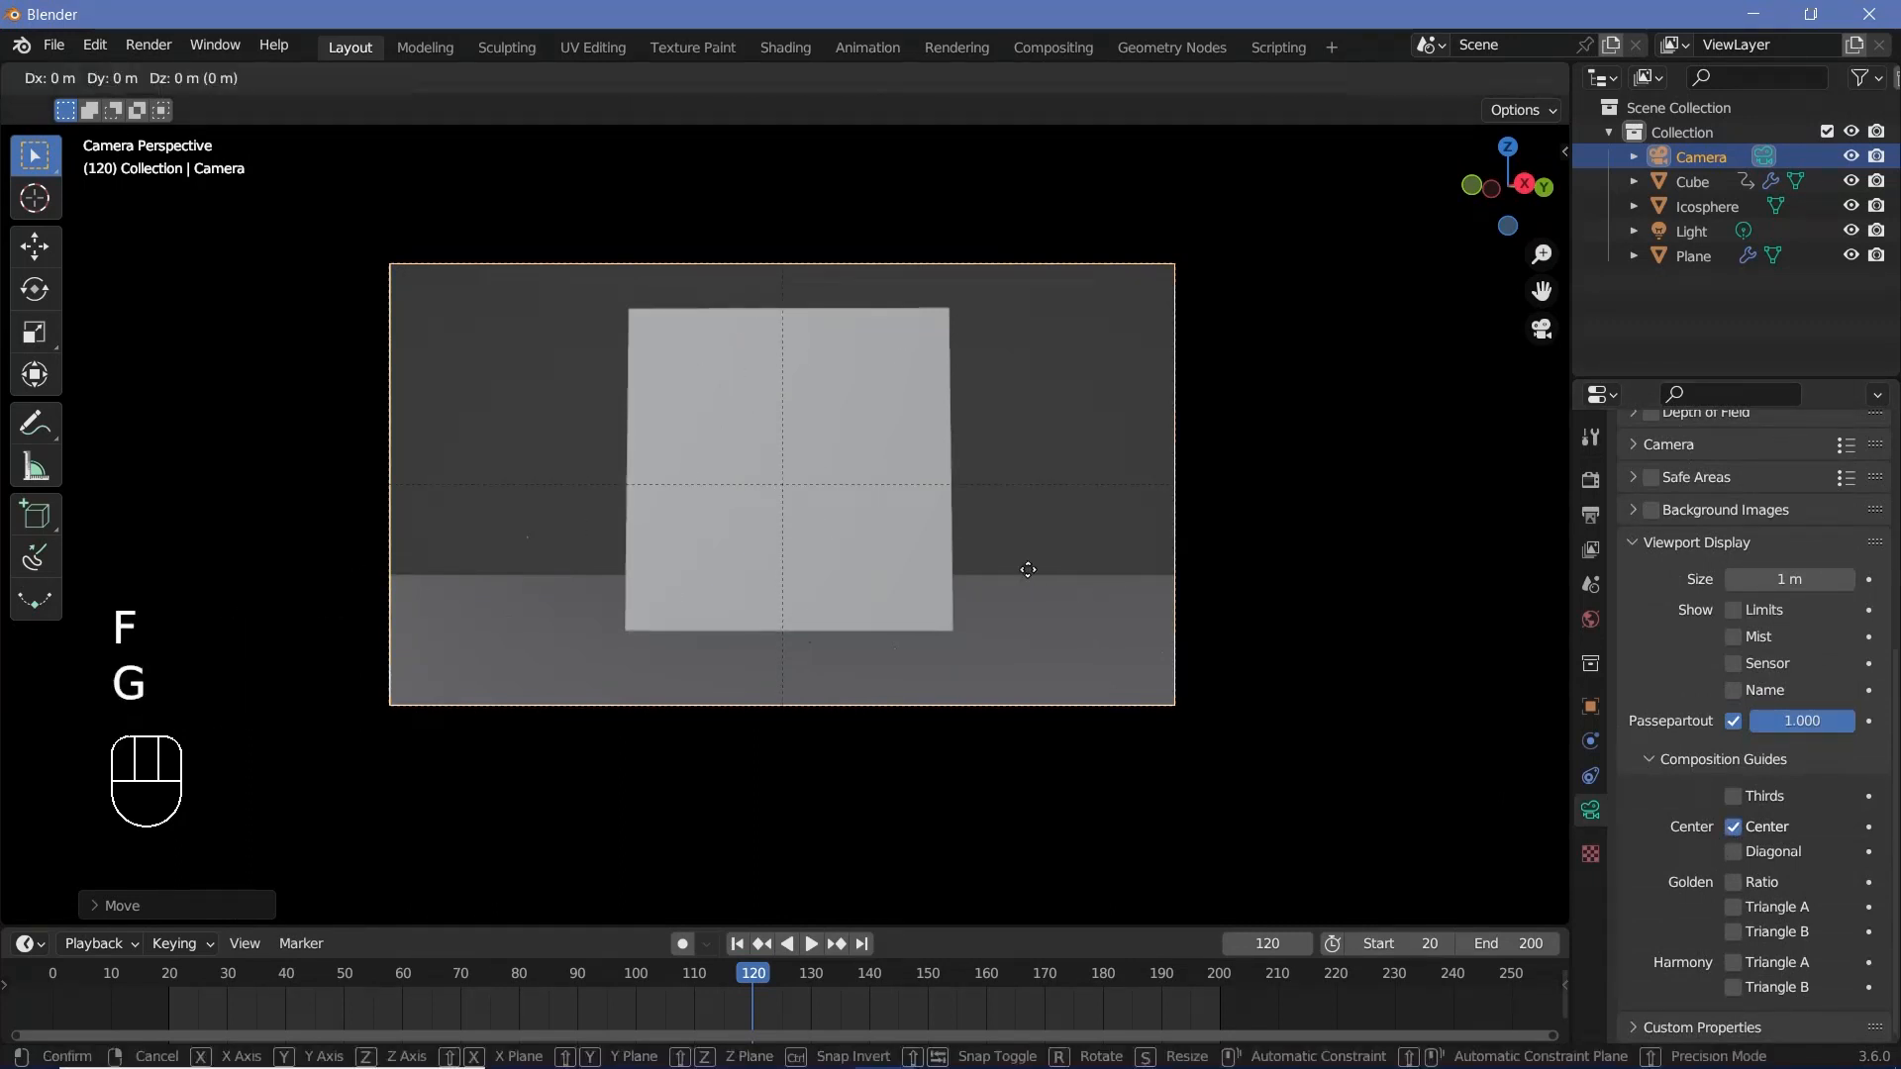
pyautogui.press('x')
pyautogui.press('x')
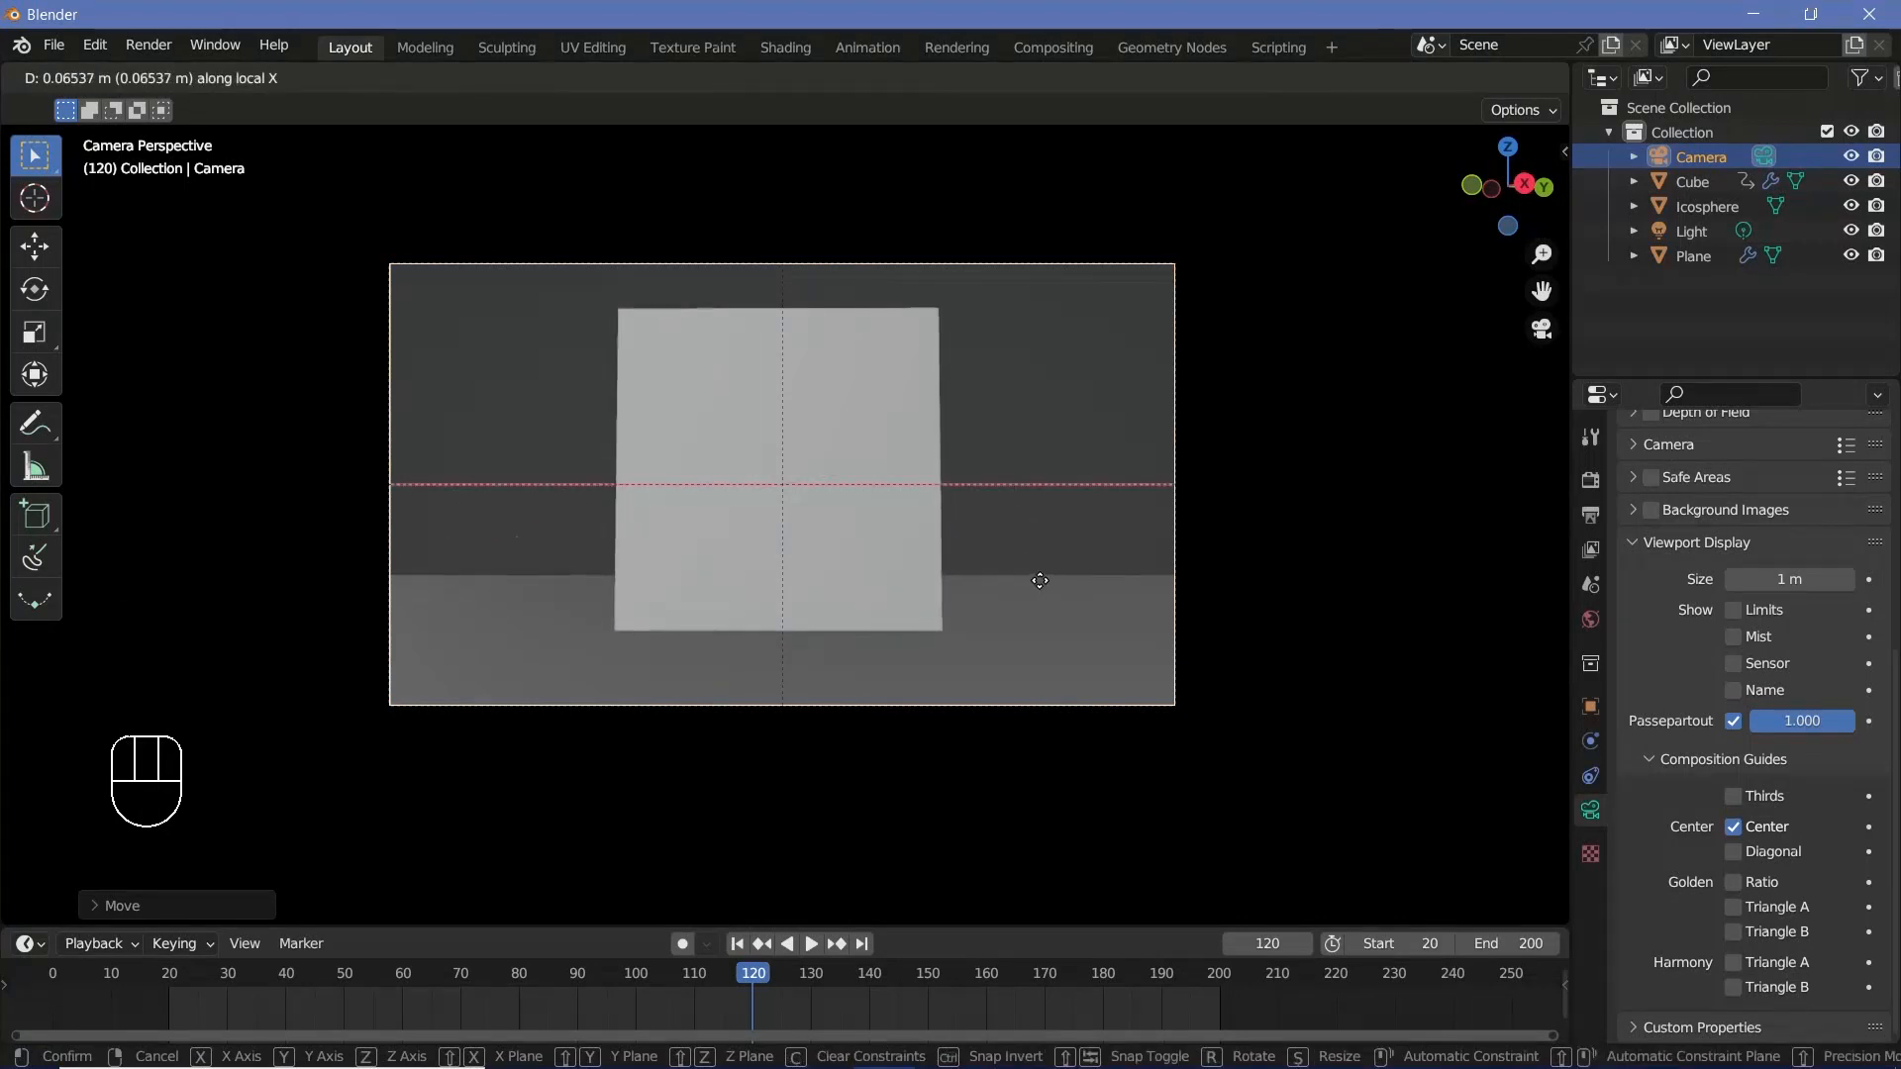
pyautogui.click(1031, 565)
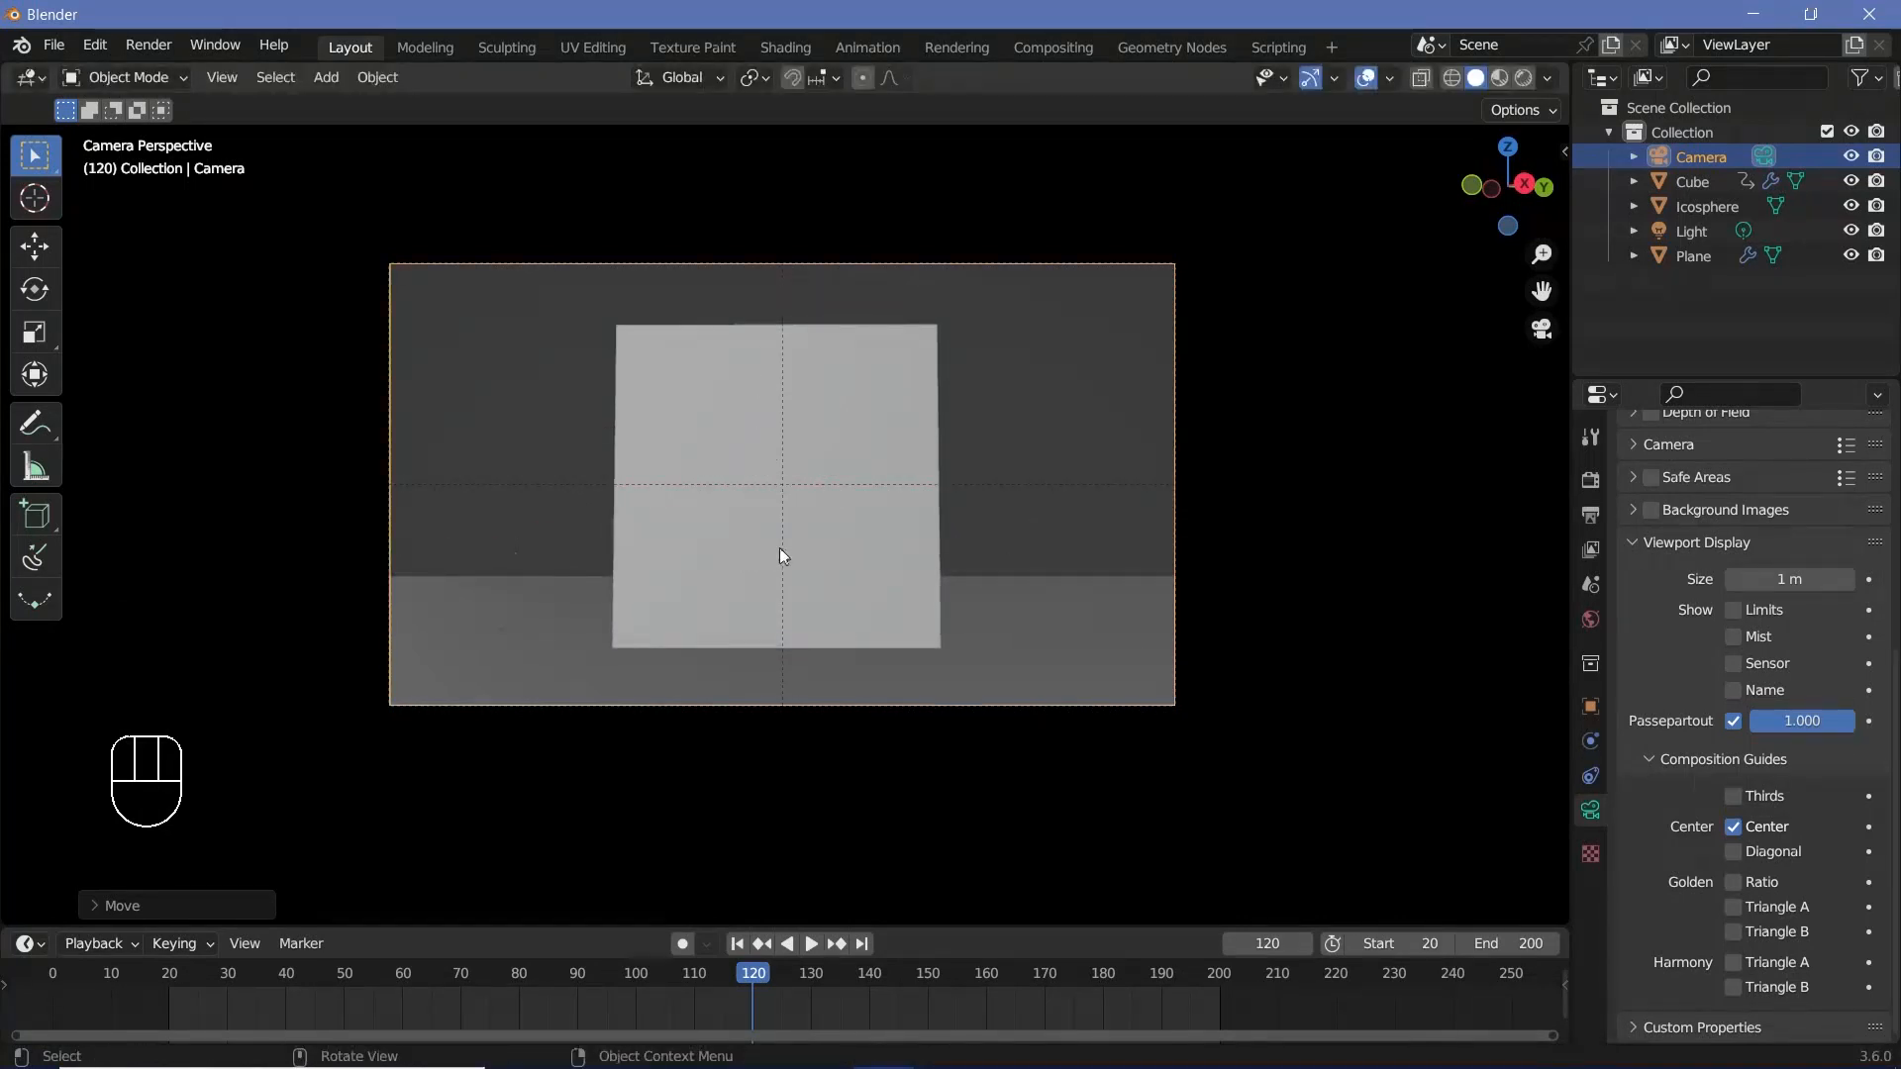
# Select the cube and snap the 3D cursor to its origin.
pyautogui.click(826, 512)
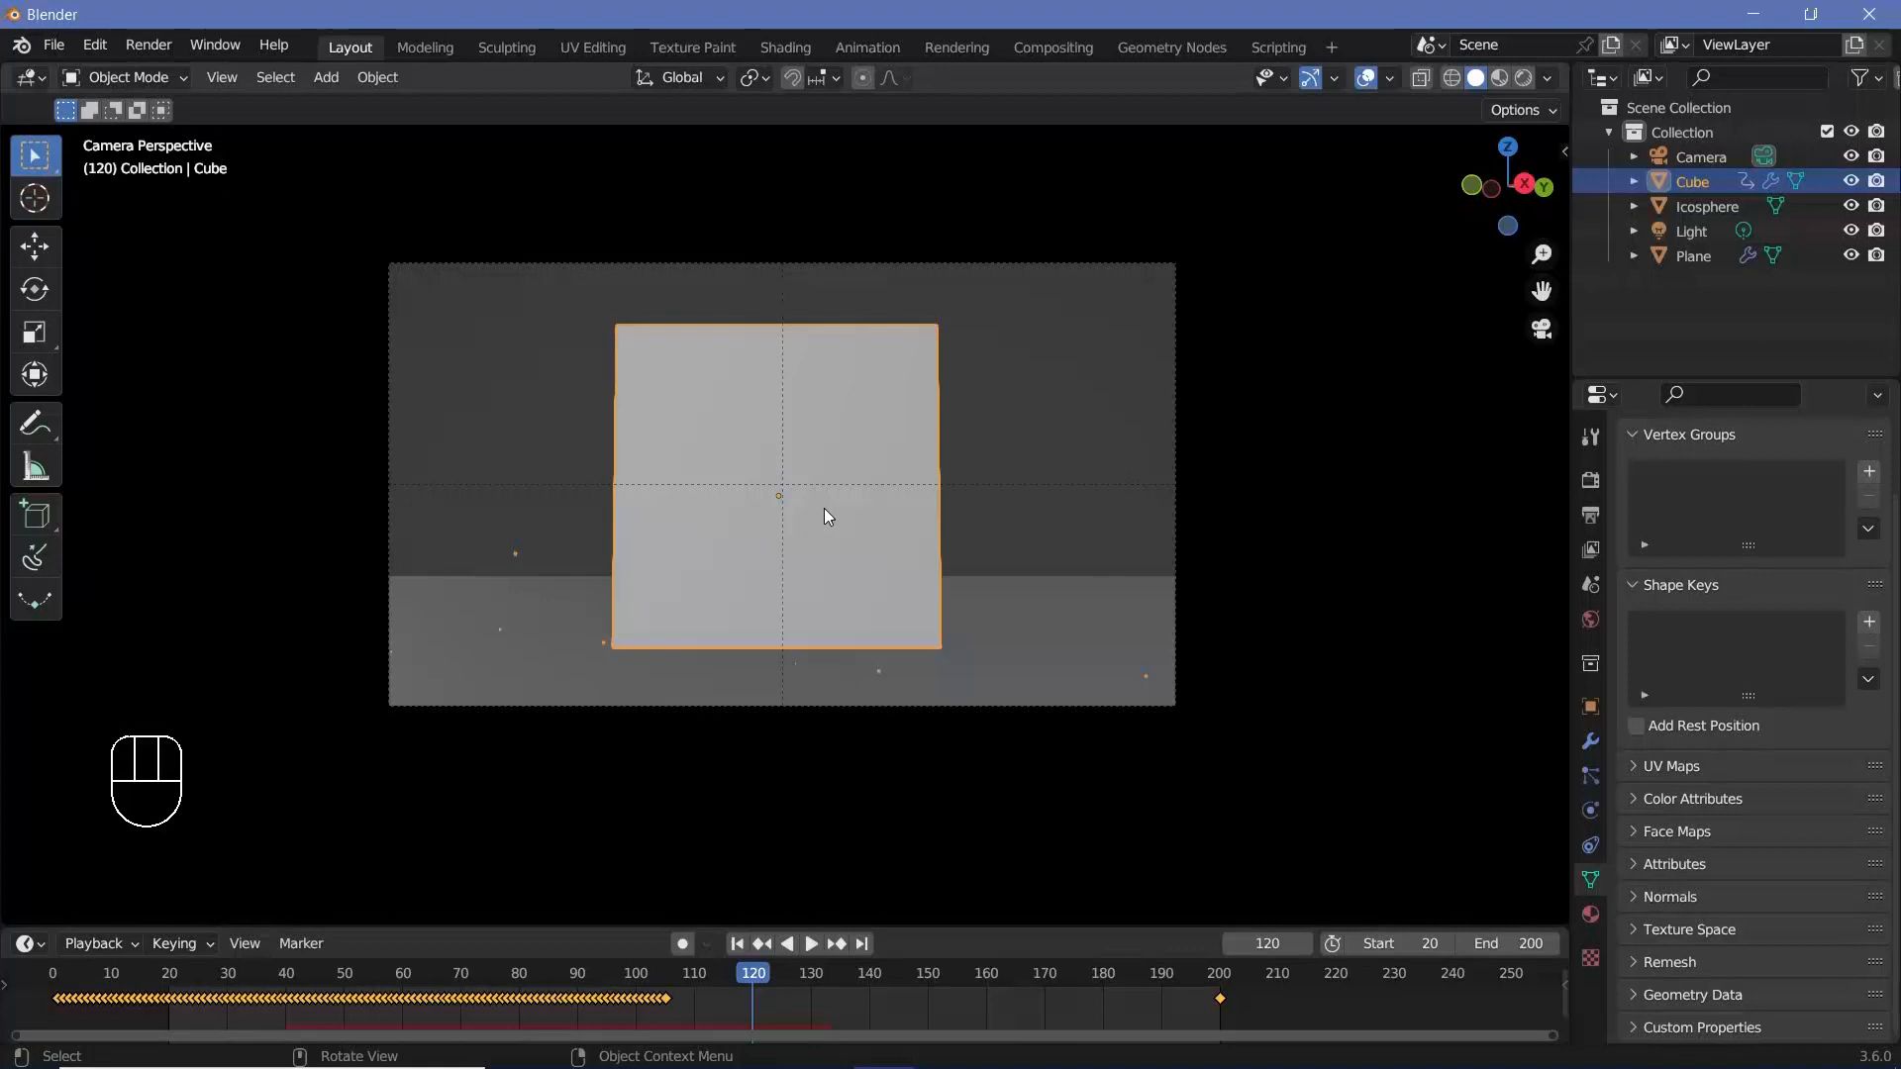
pyautogui.hotkey('ctrl', 'z')
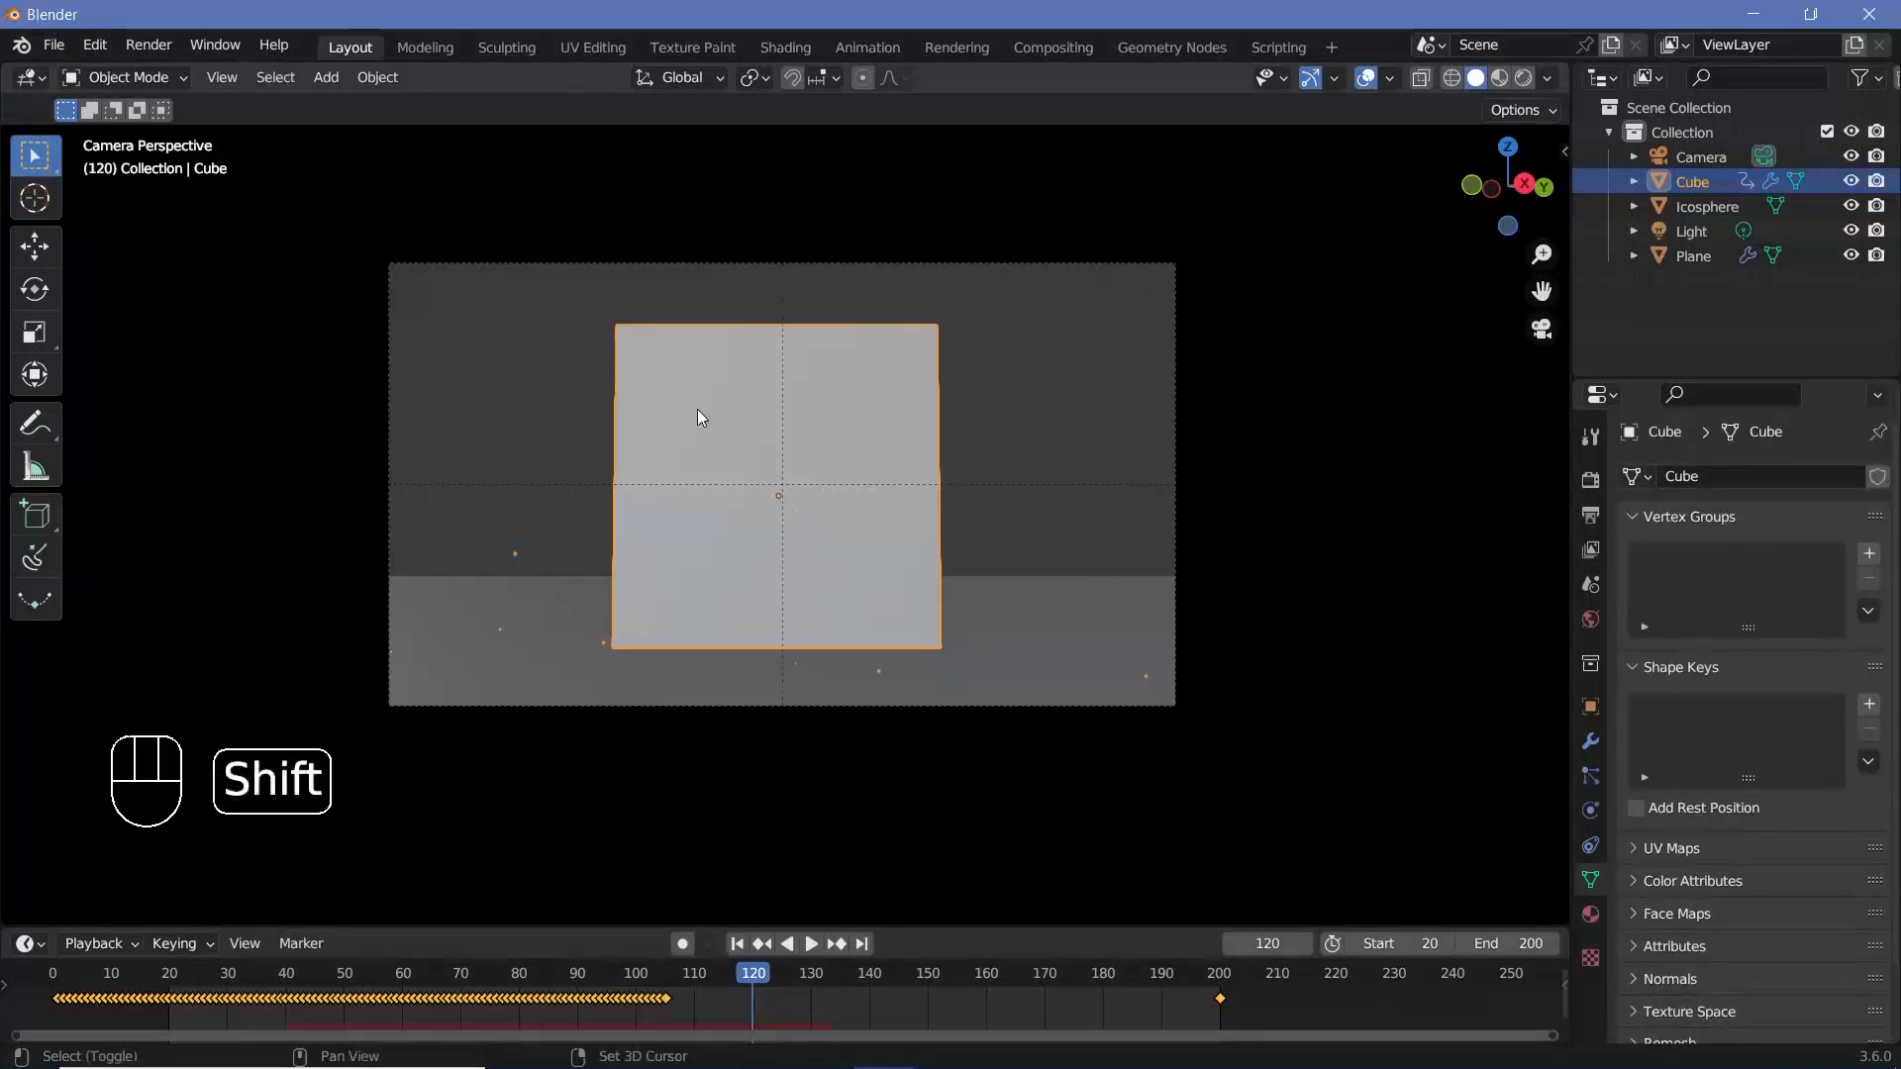
pyautogui.hotkey('shift', 's')
pyautogui.click(687, 561)
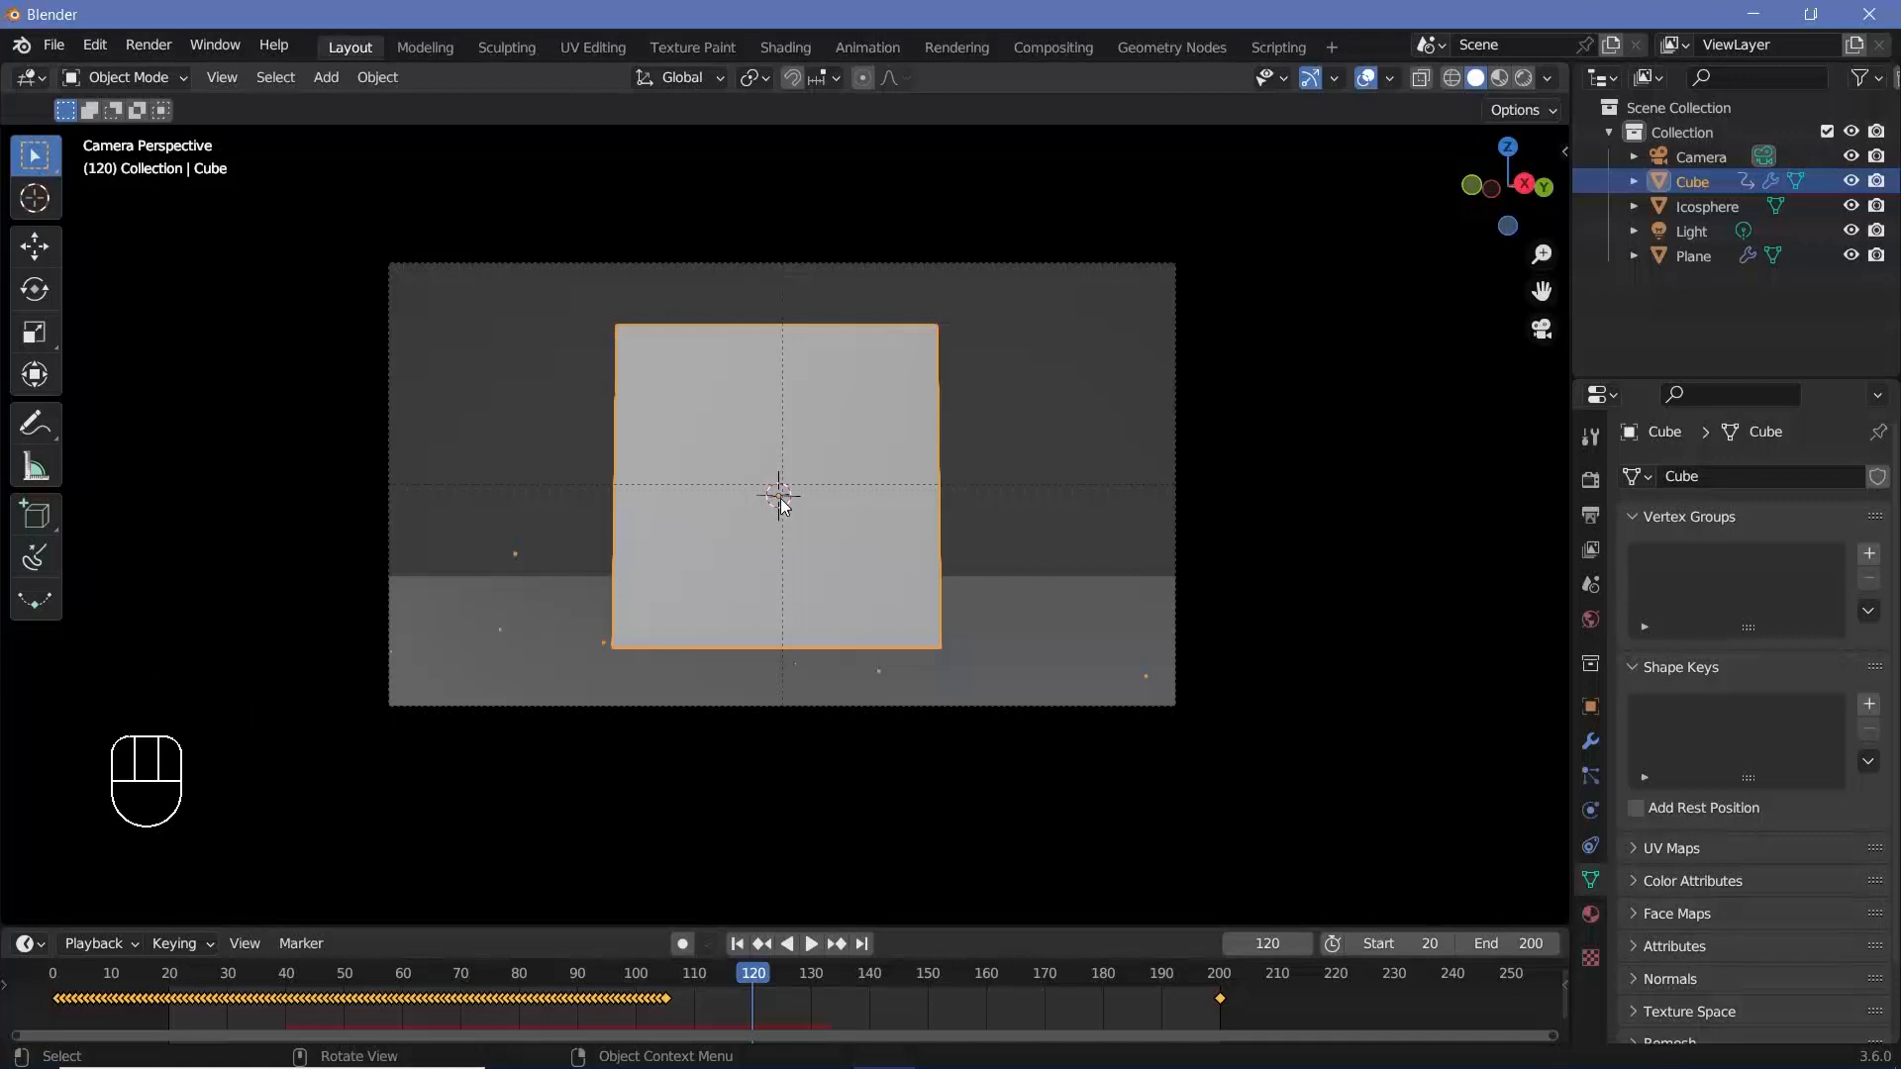
# Add a Plain Axes empty at the 3D cursor and scale it up until its axes extend well beyond the cube.
pyautogui.hotkey('shift', 'a')
pyautogui.click(835, 503)
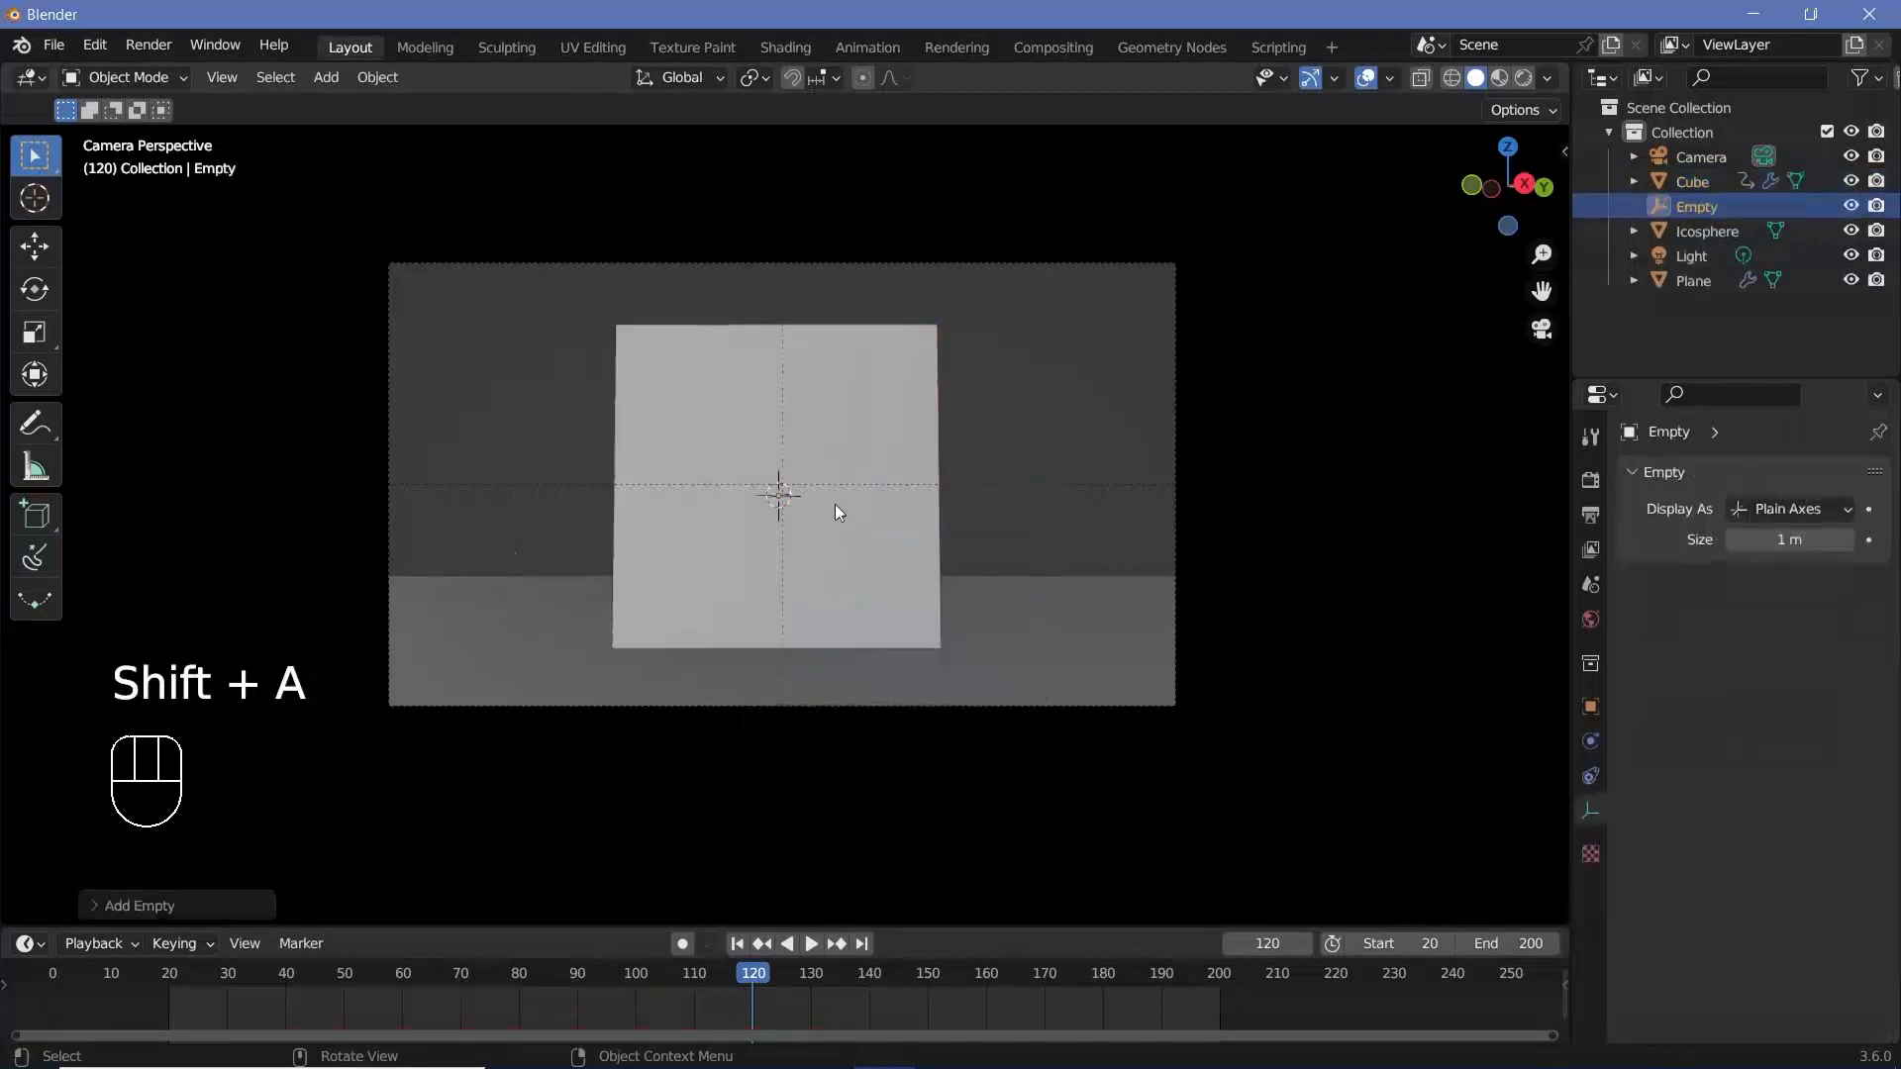
pyautogui.press('s')
pyautogui.click(1182, 327)
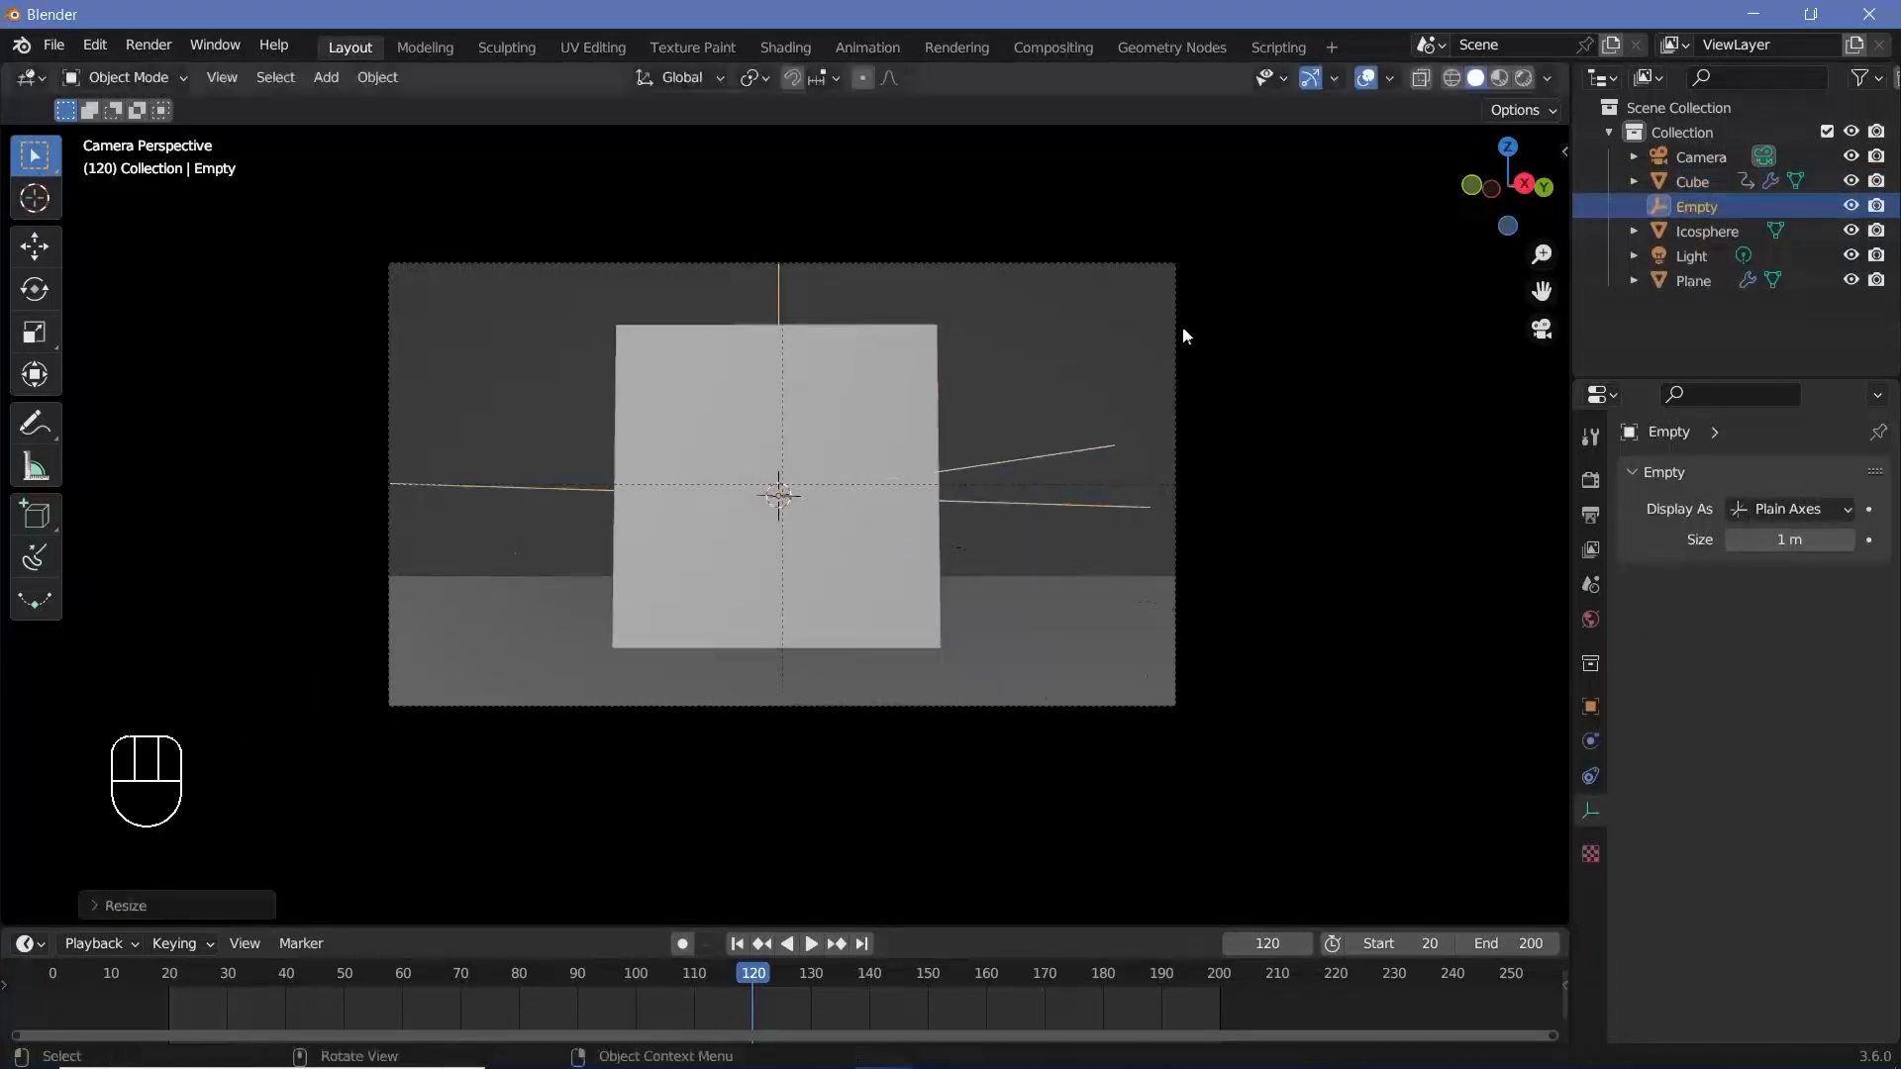
# Select the camera and move it about 0.03 m along its negative local X axis to center the cube in the frame.
pyautogui.click(1176, 323)
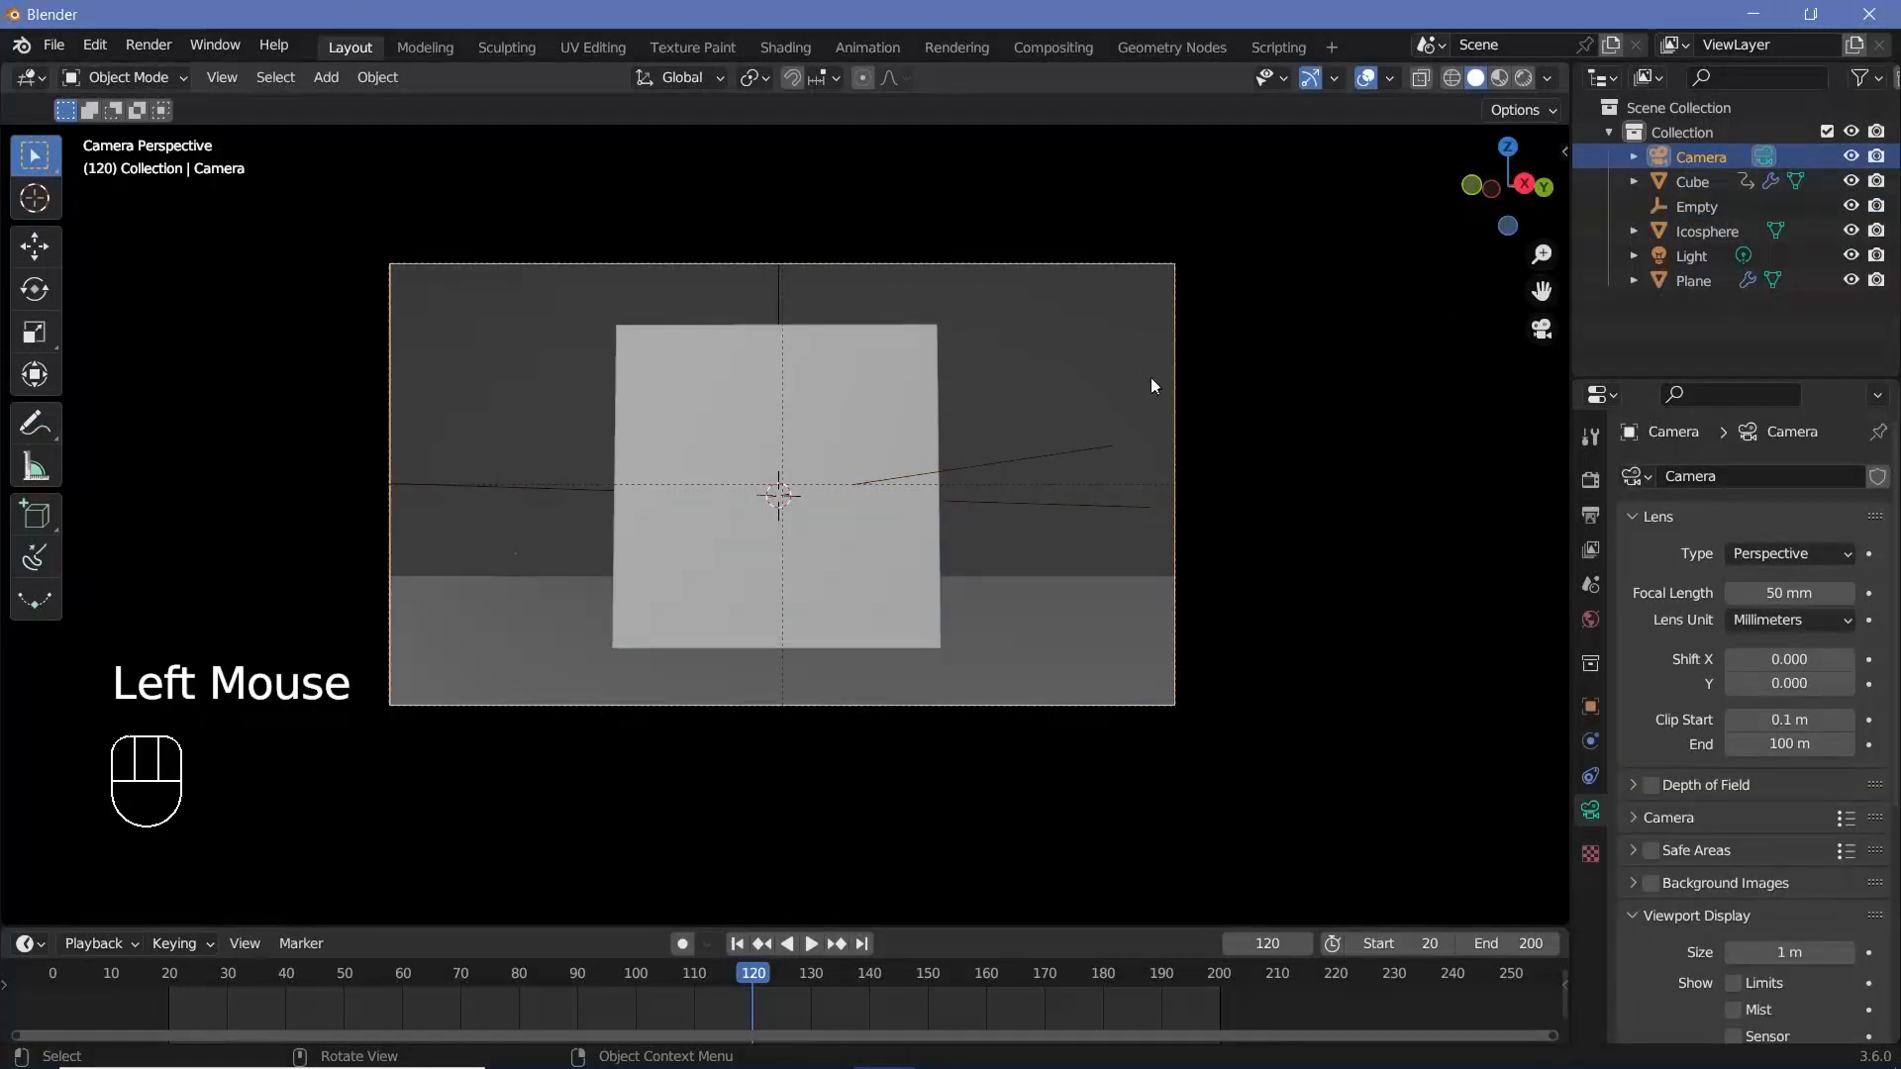
pyautogui.press('g')
pyautogui.press('x')
pyautogui.press('x')
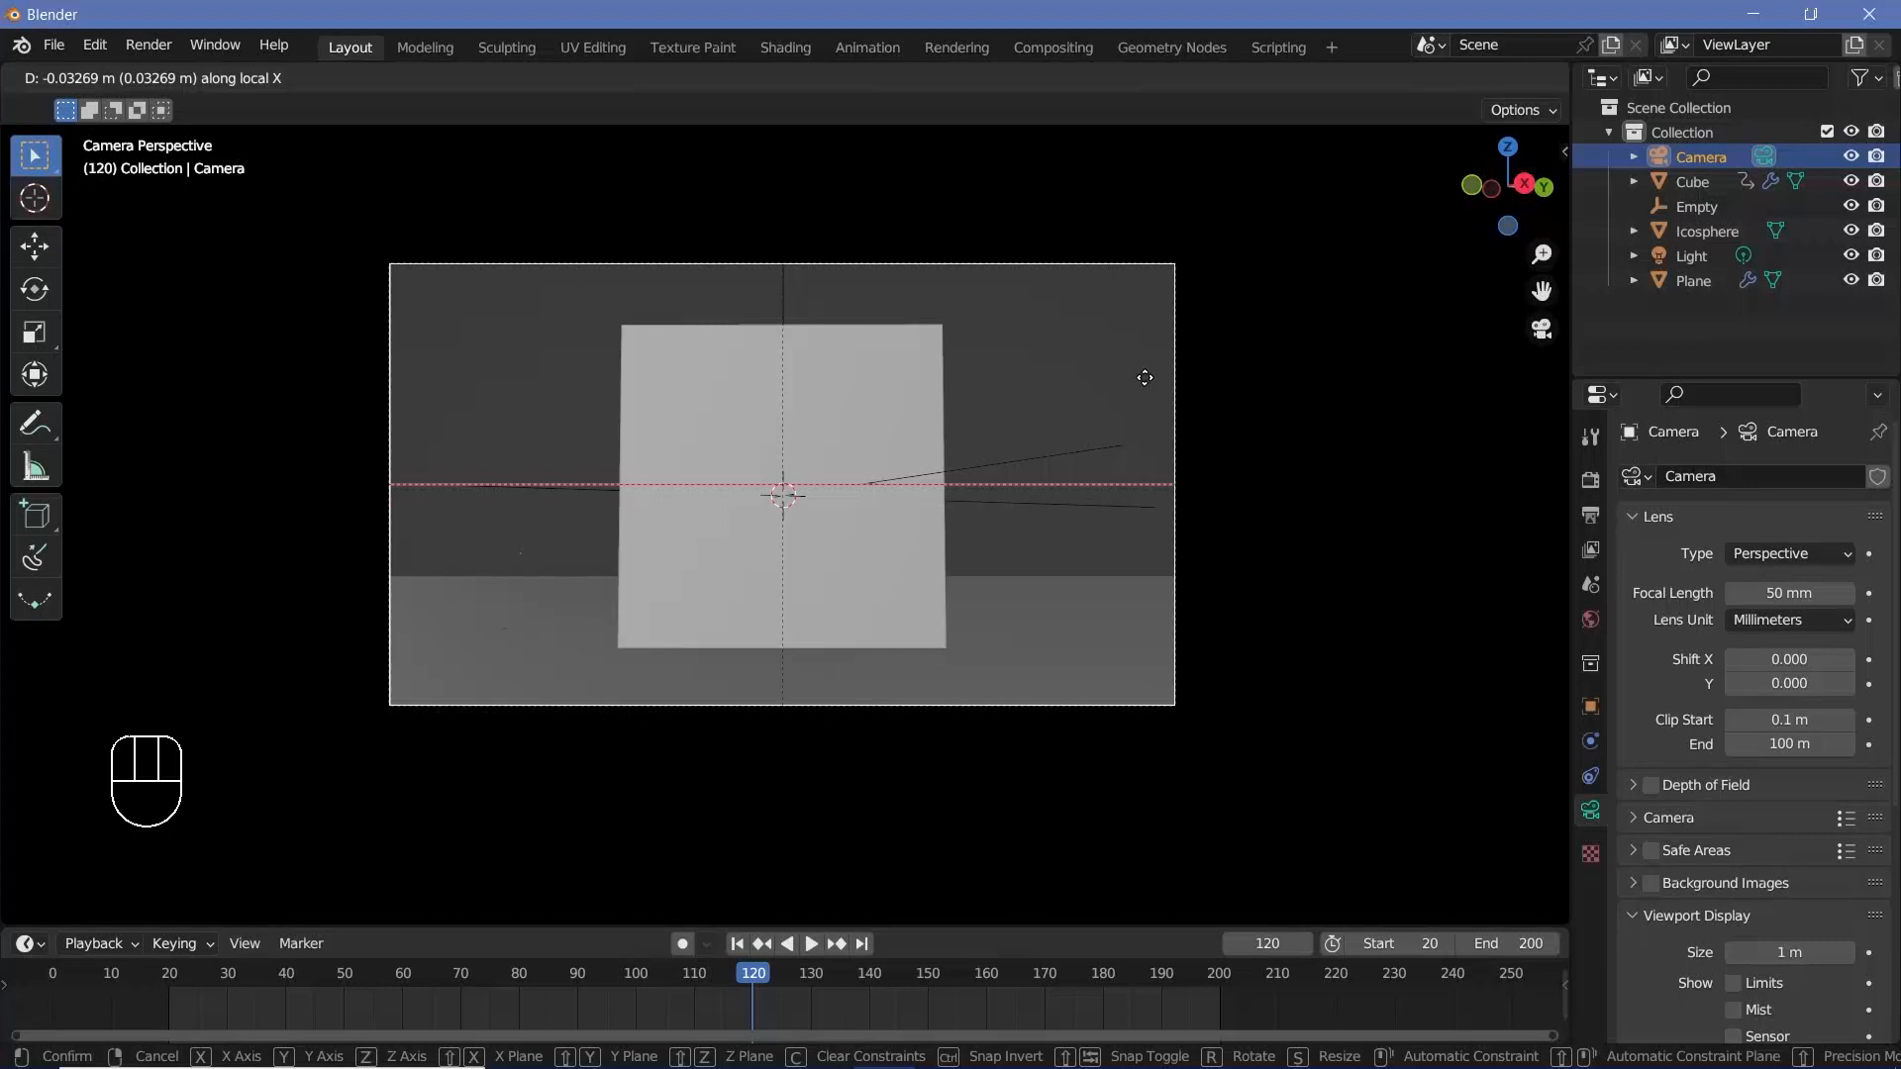
pyautogui.click(1144, 377)
pyautogui.scroll(3, 810, 501)
pyautogui.scroll(-3, 788, 485)
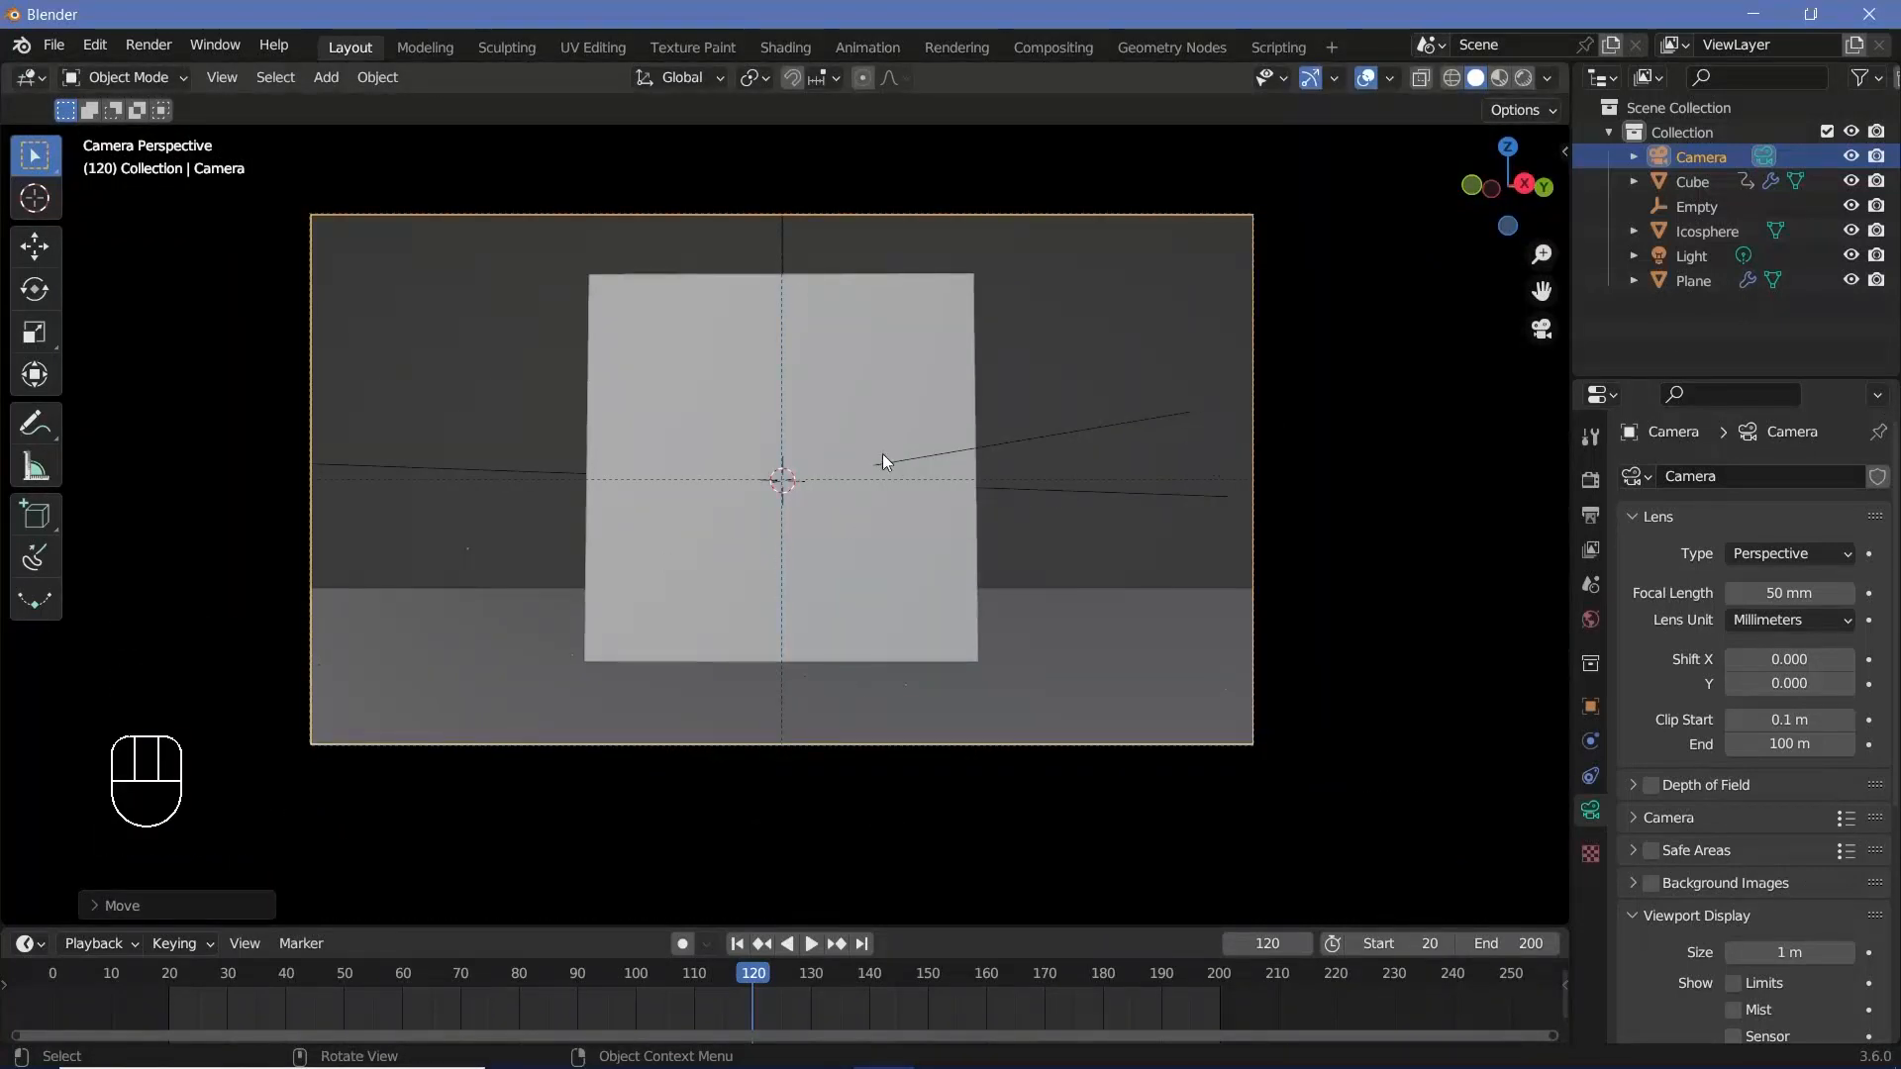
# Parent the camera to the empty with the Object option and keyframe the empty's Location, Rotation & Scale at frame 120.
pyautogui.keyDown('shift'); pyautogui.click(1122, 420); pyautogui.keyUp('shift')
pyautogui.hotkey('ctrl', 'p')
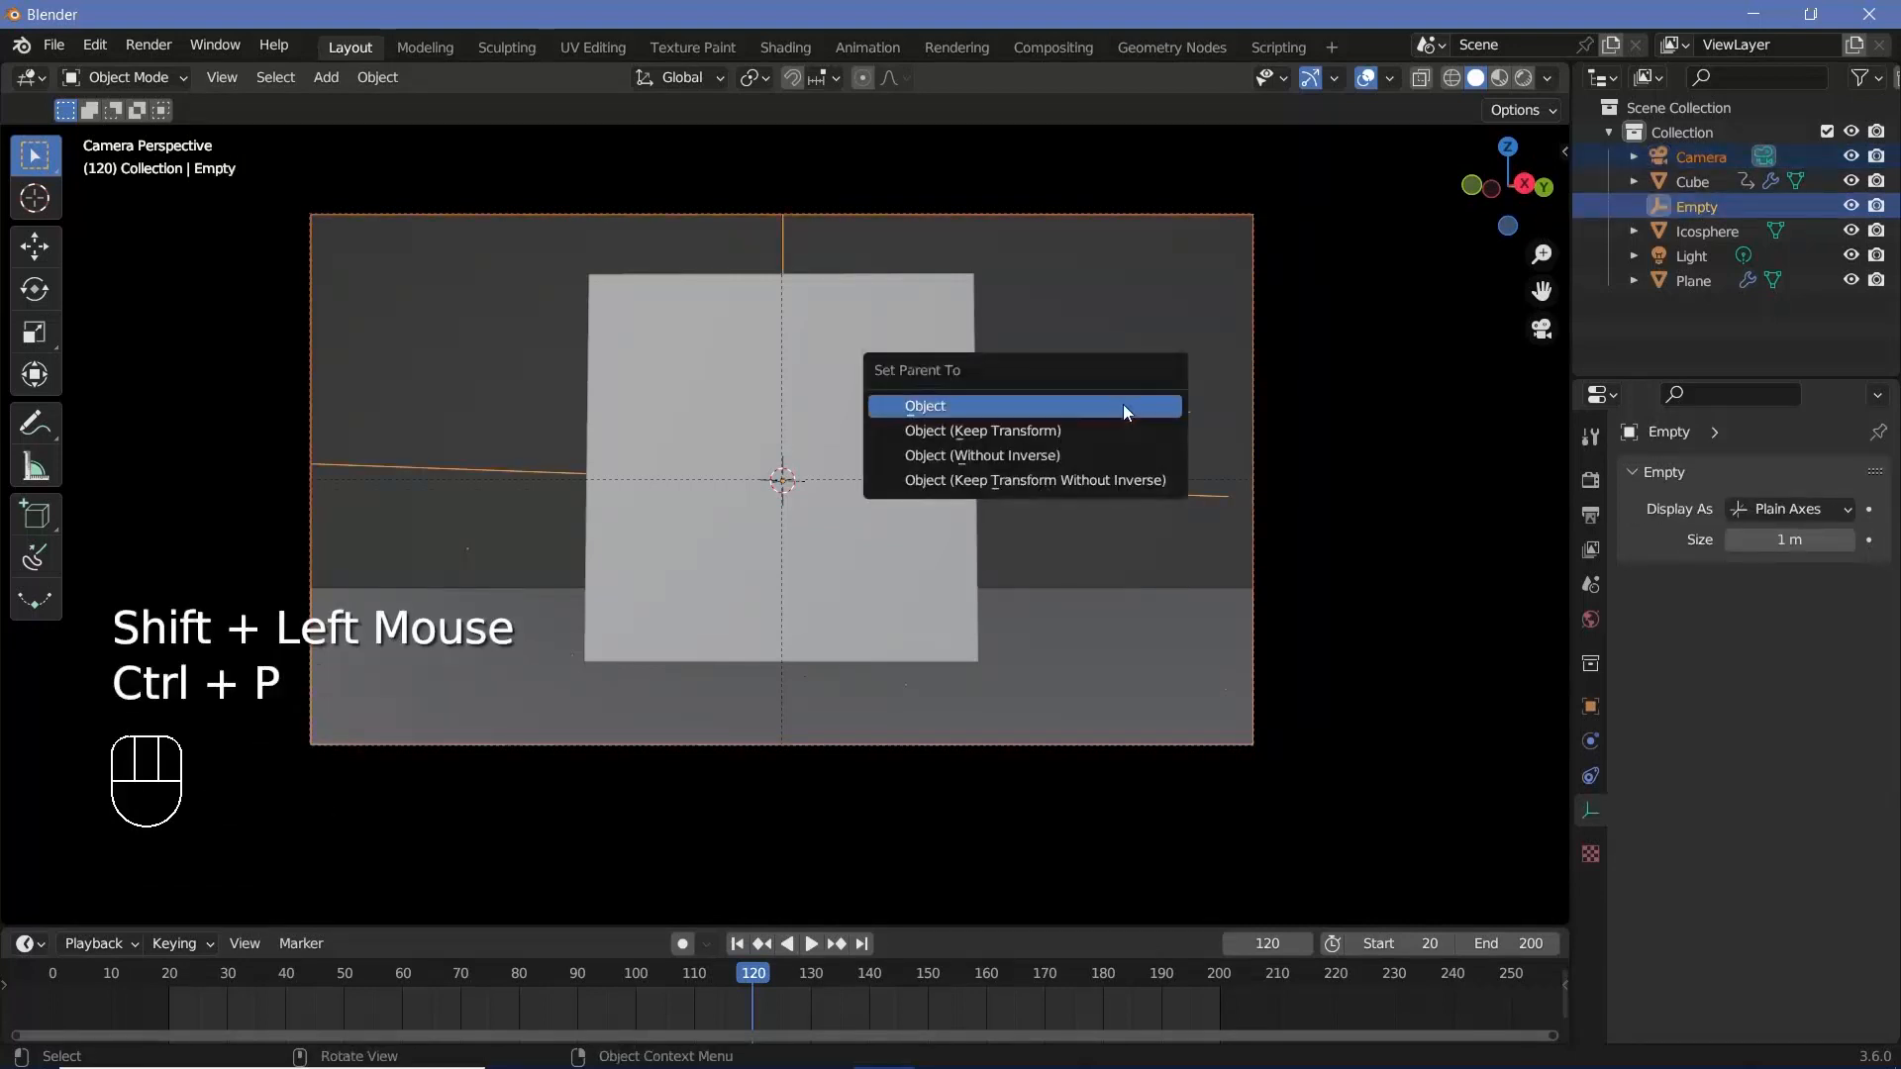
pyautogui.click(1123, 404)
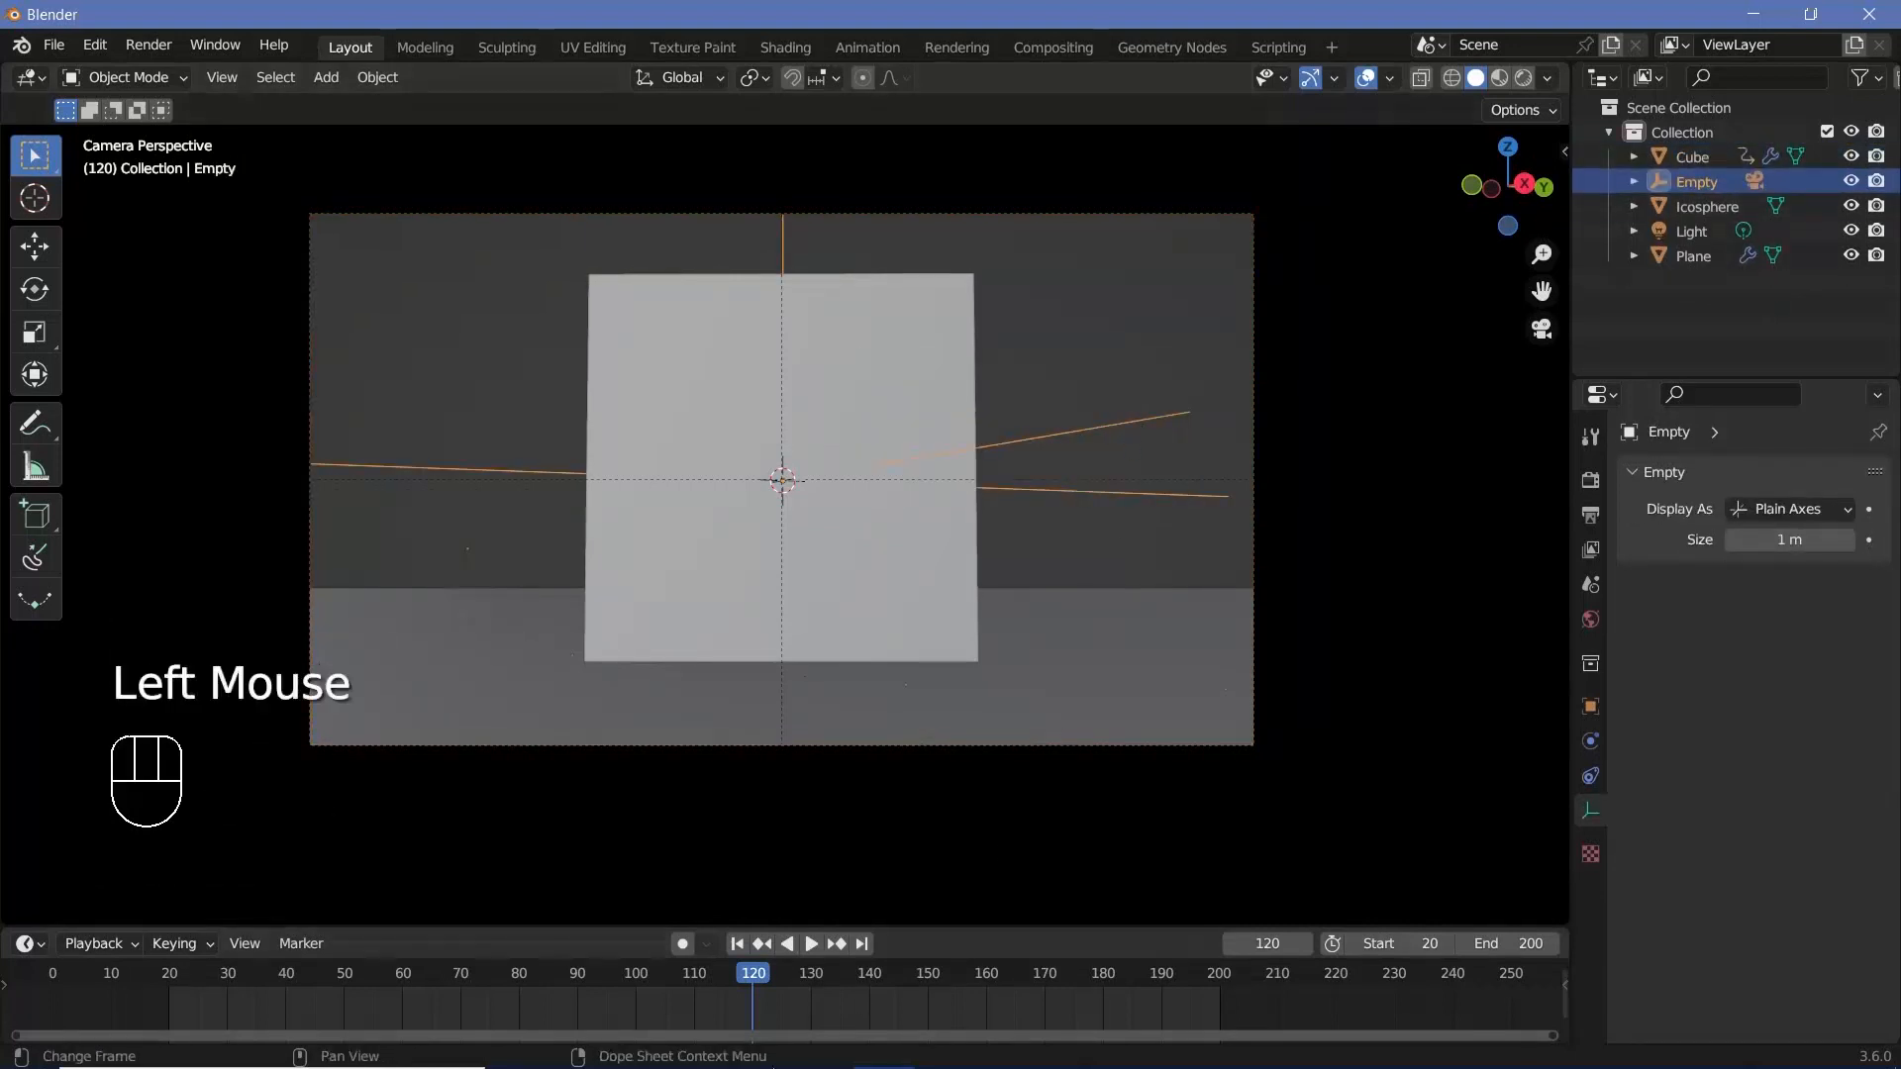
pyautogui.press('i')
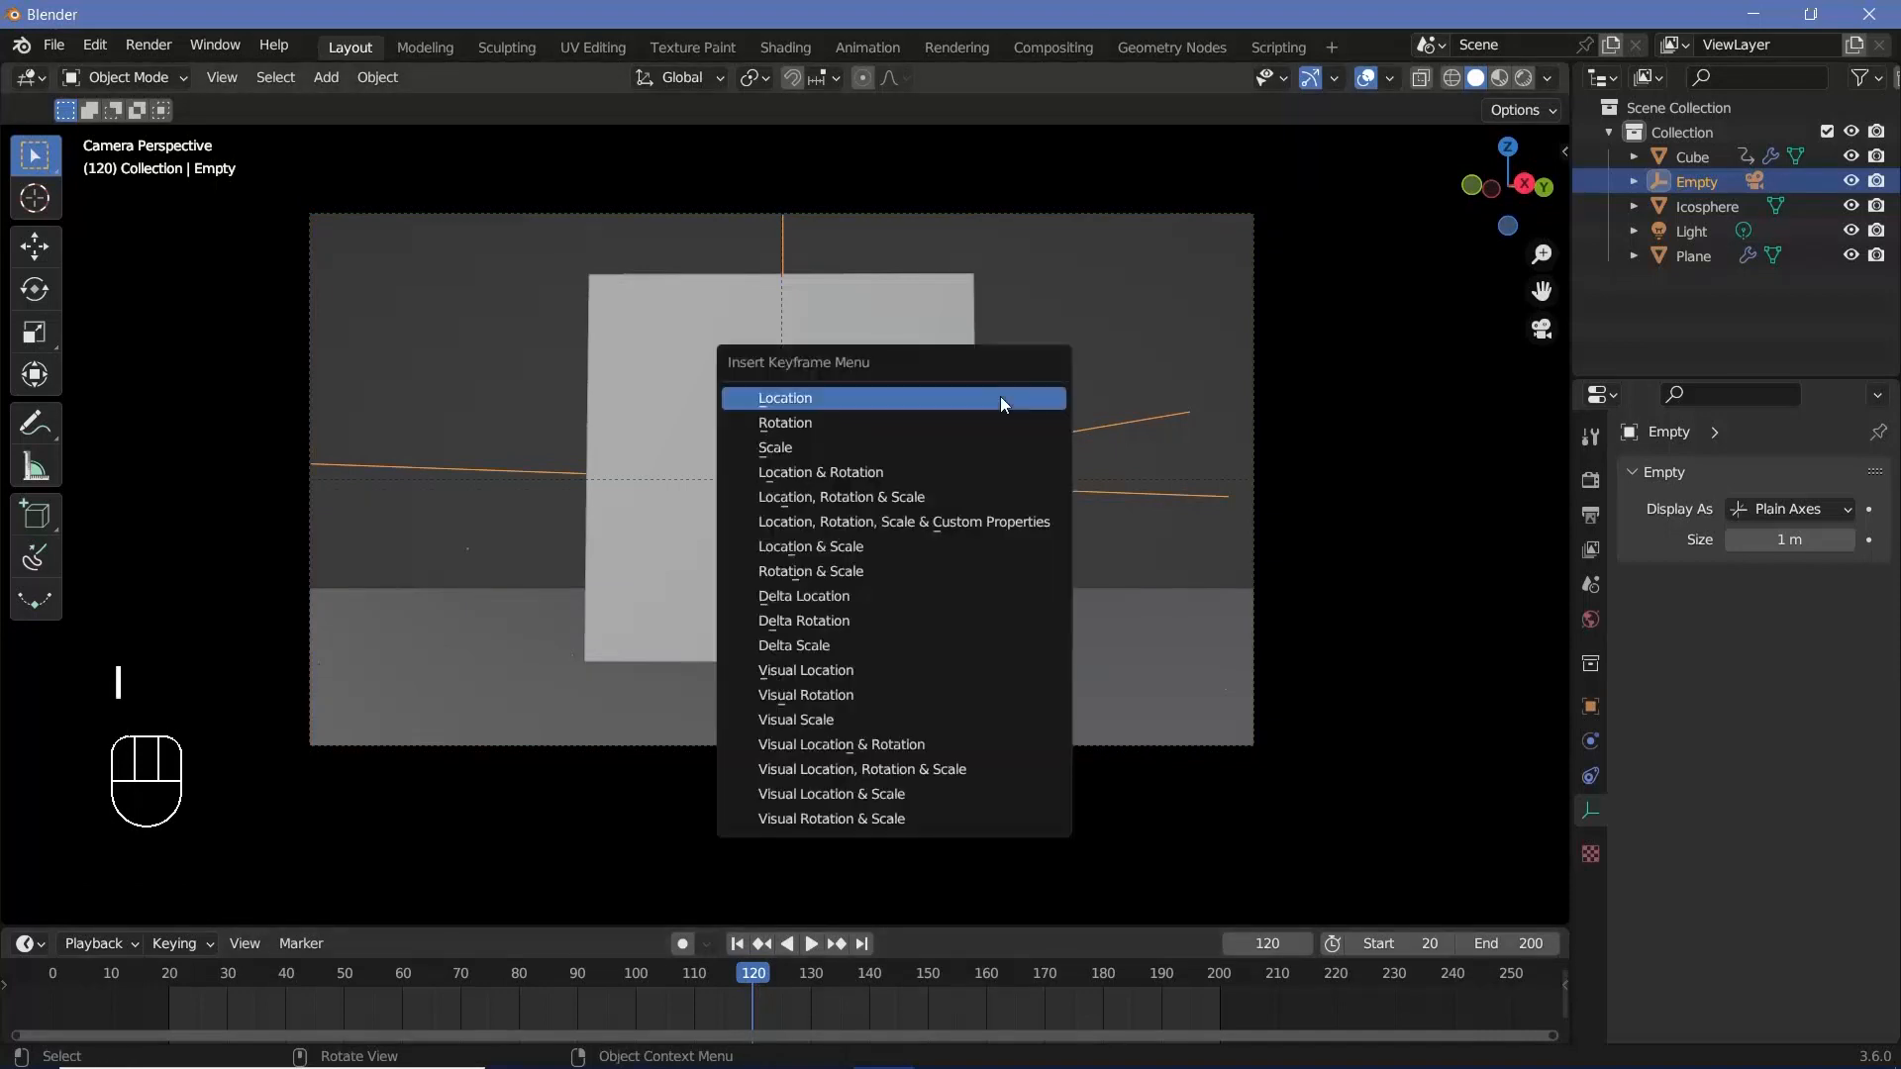
pyautogui.click(918, 499)
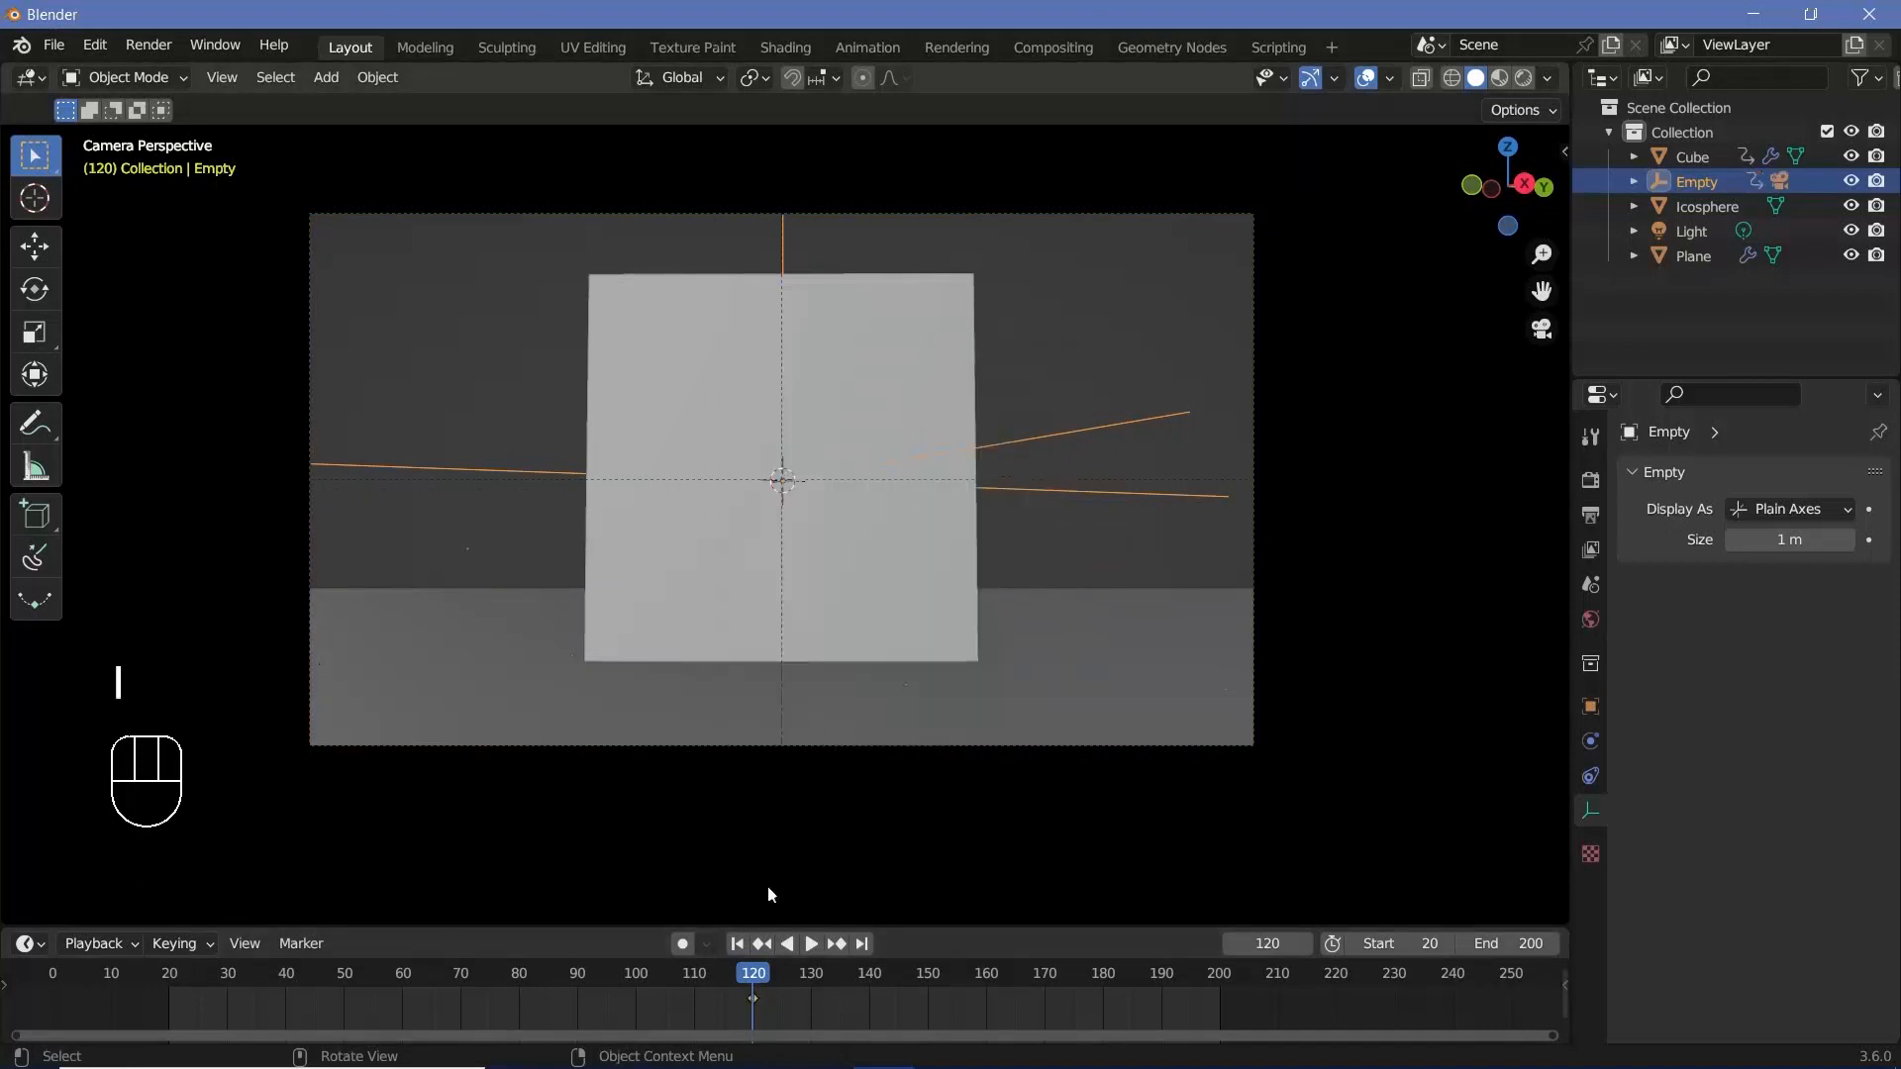
# At frame 20, scale the empty up, raise it along Z and rotate it about 88° around the global Z axis.
pyautogui.click(683, 980)
pyautogui.moveTo(683, 980); pyautogui.dragTo(175, 948)
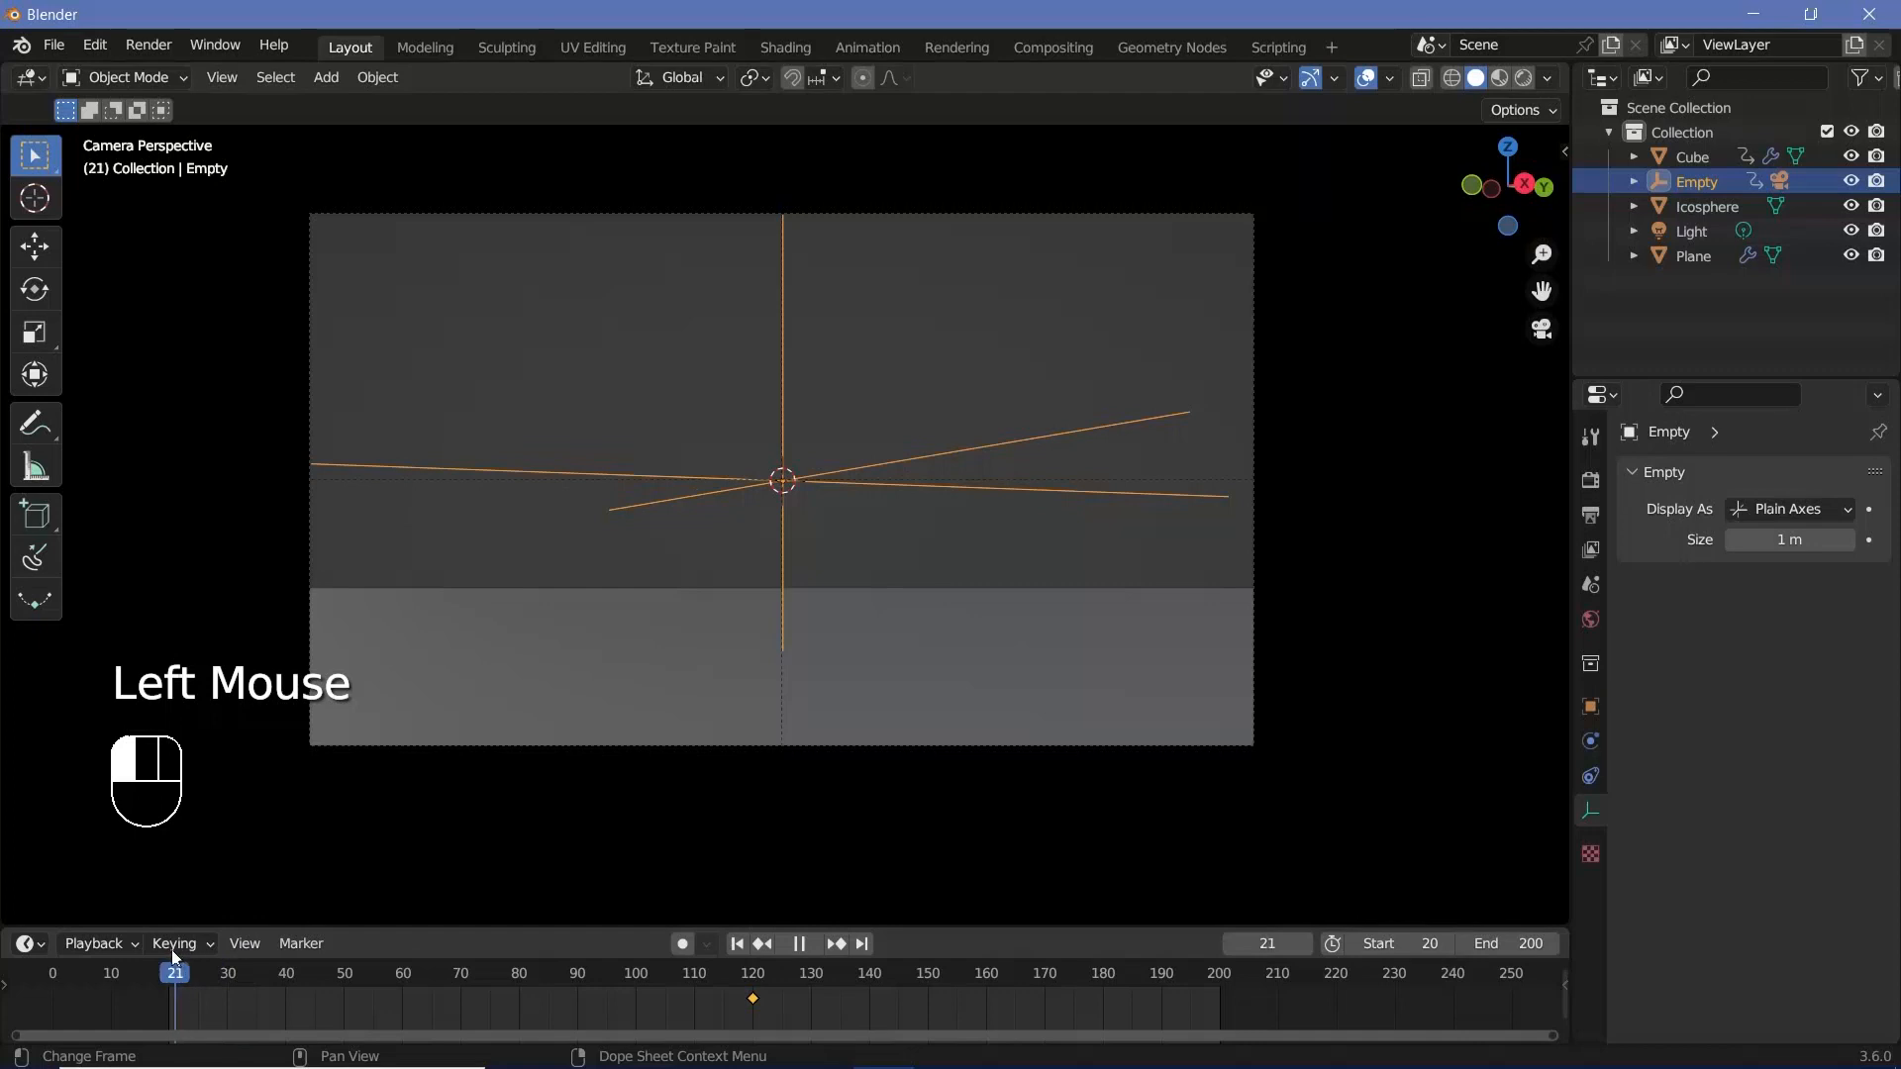
pyautogui.press('s')
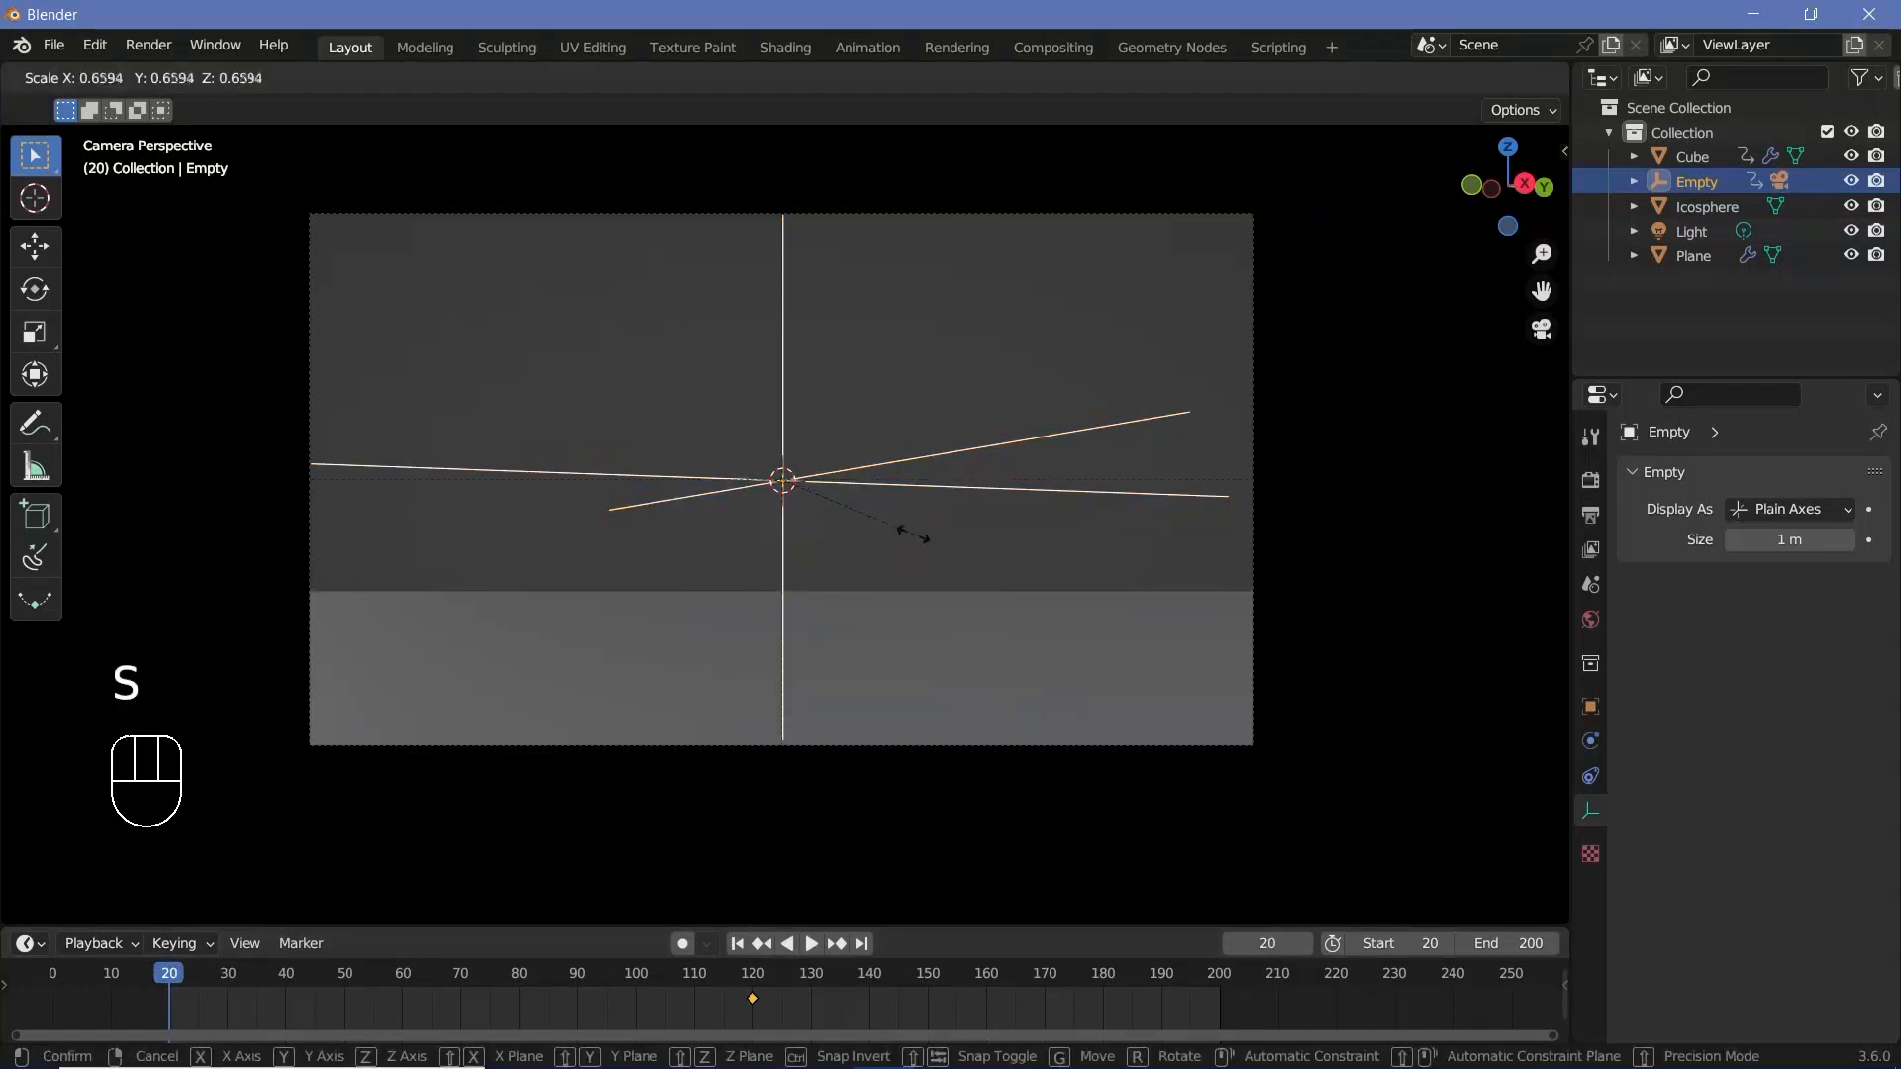
pyautogui.click(1245, 669)
pyautogui.press('g')
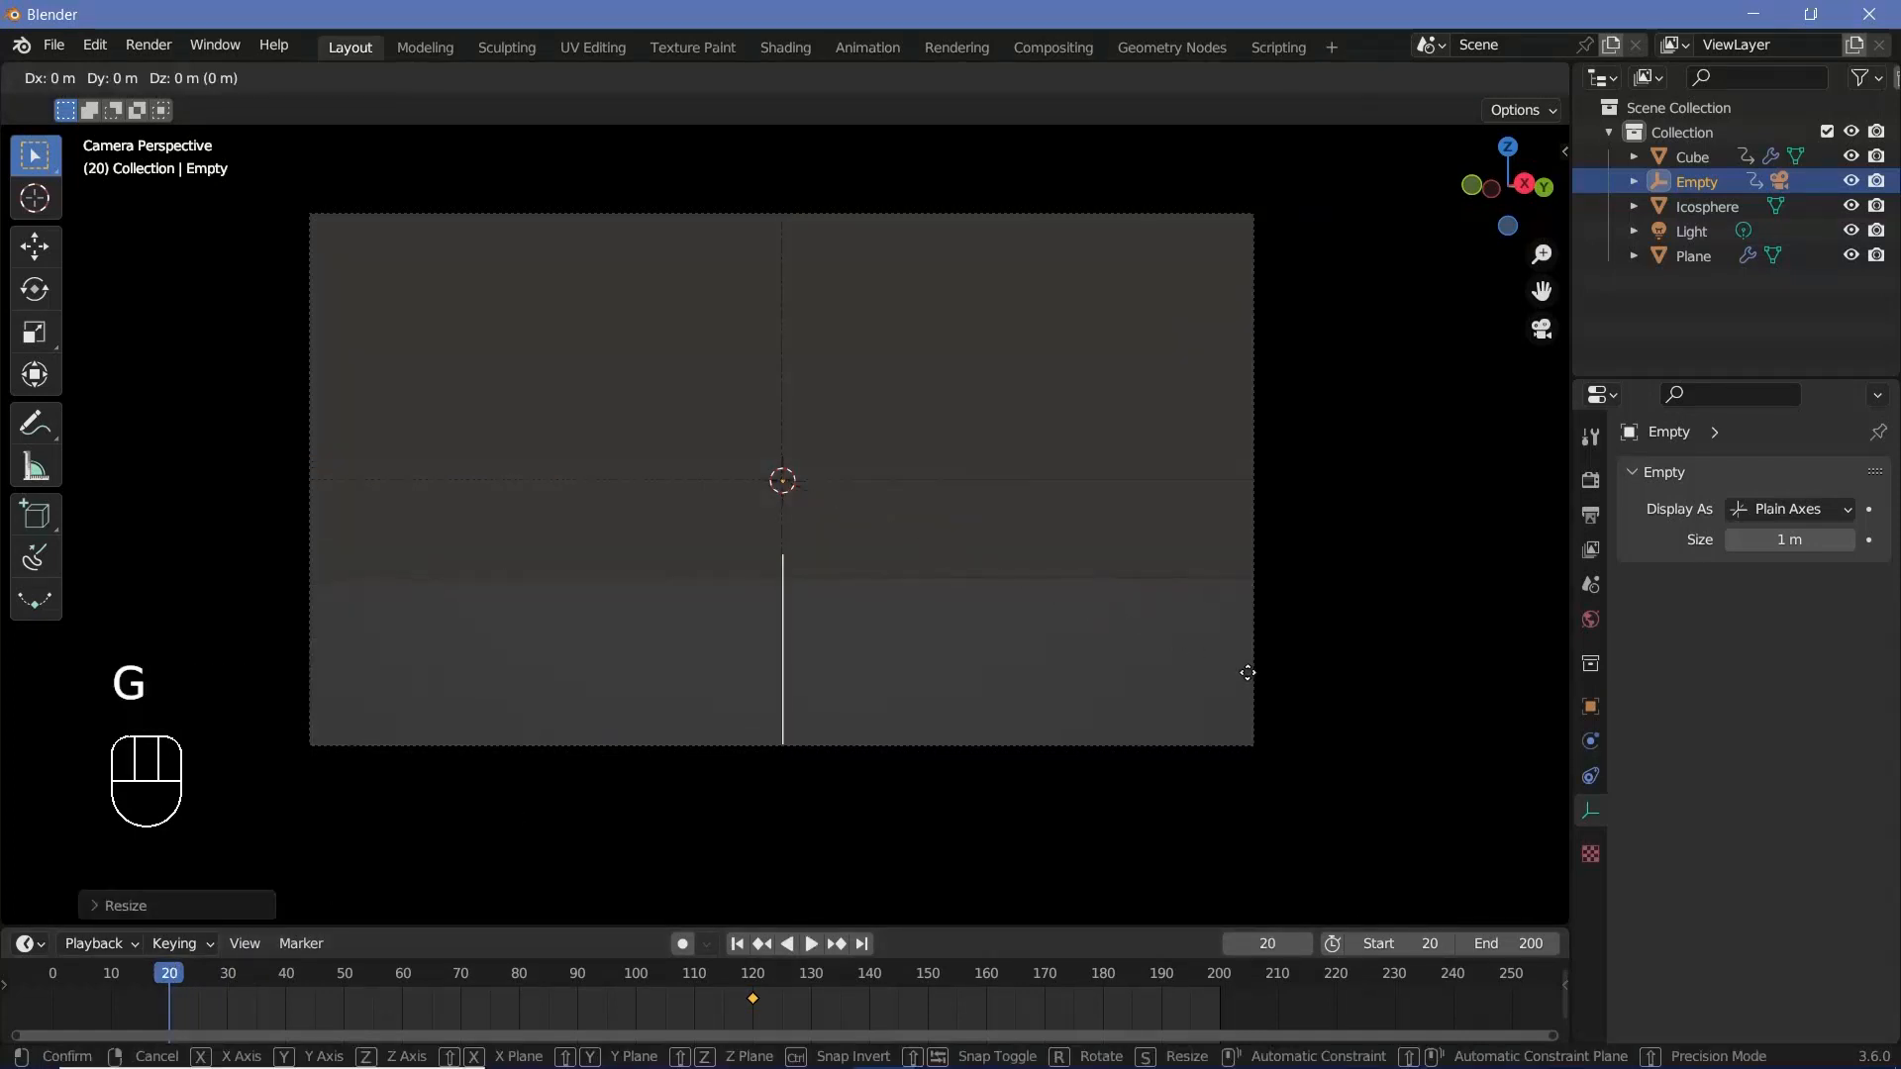
pyautogui.press('z')
pyautogui.click(1041, 582)
pyautogui.press('r')
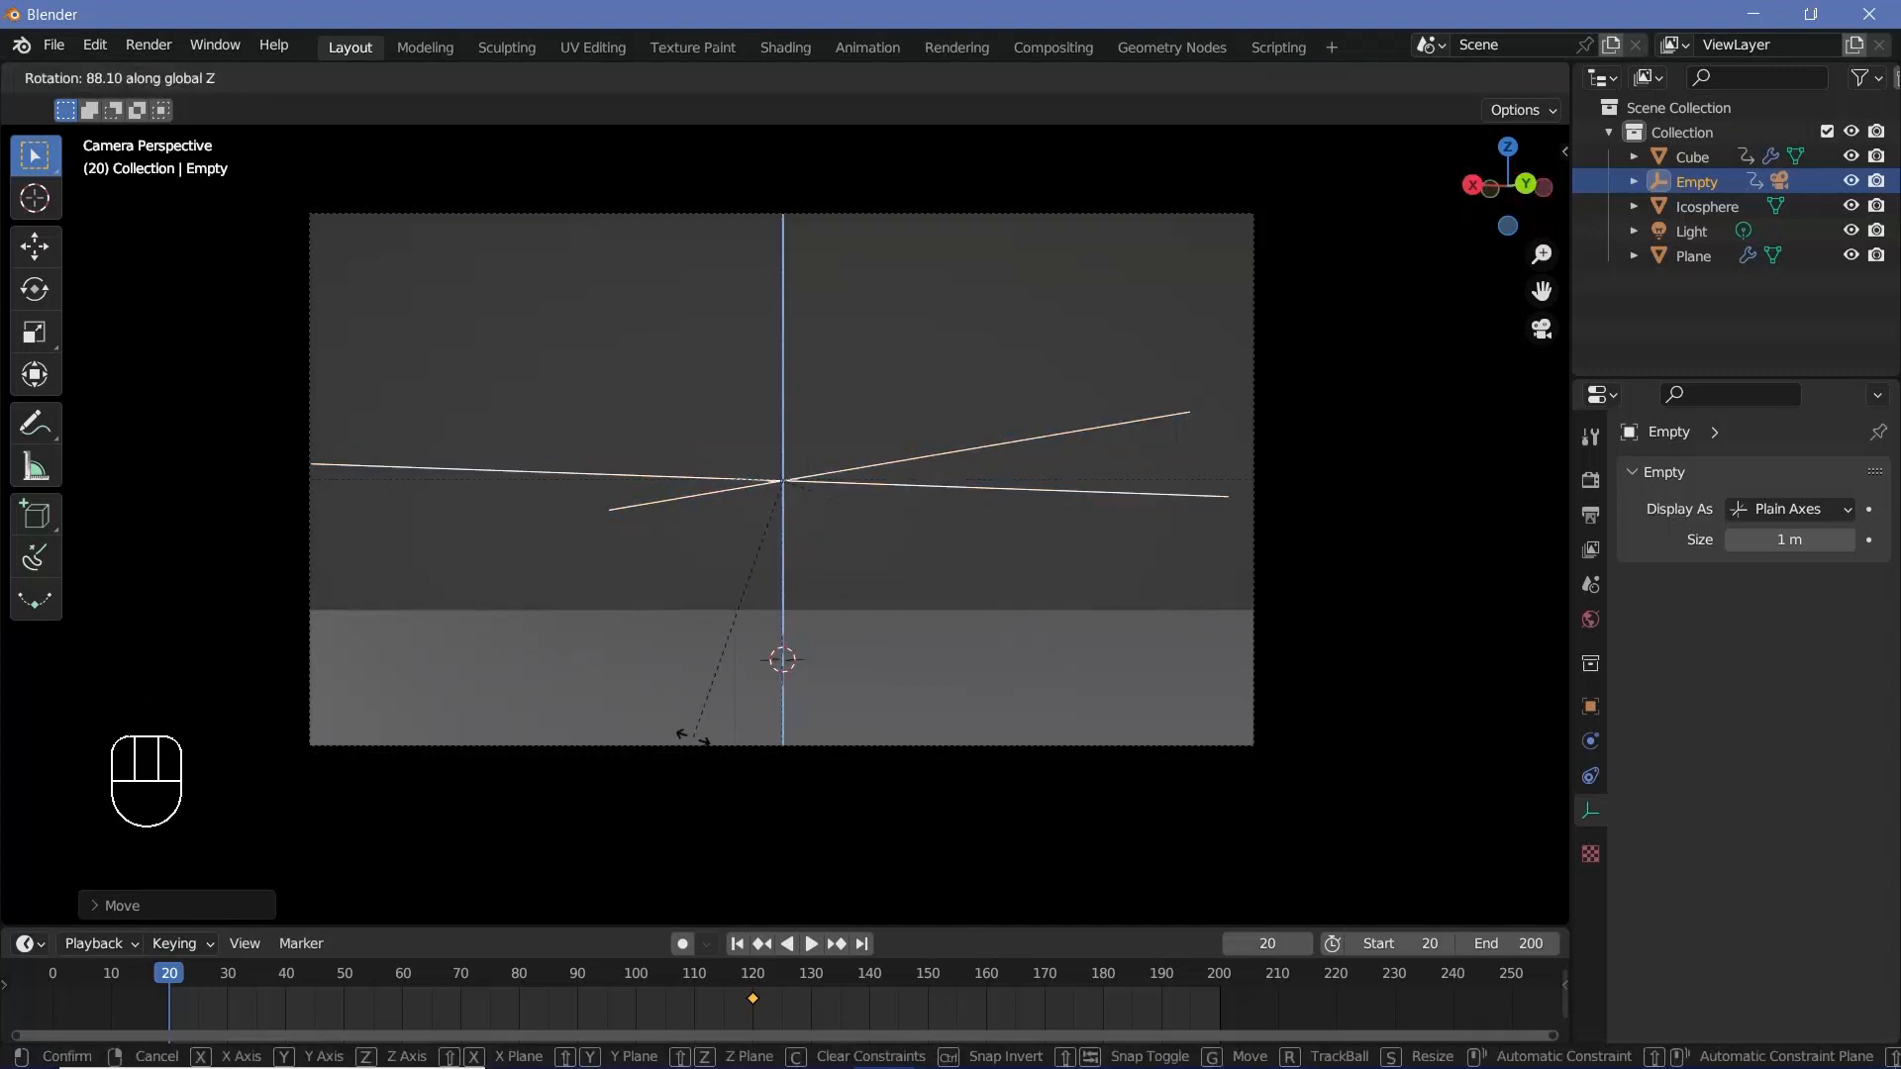
pyautogui.click(692, 740)
# Scale the empty up further to pull the camera back, and raise it along the global Z axis.
pyautogui.scroll(-4, 838, 532)
pyautogui.scroll(-1, 837, 525)
pyautogui.scroll(2, 837, 525)
pyautogui.press('s')
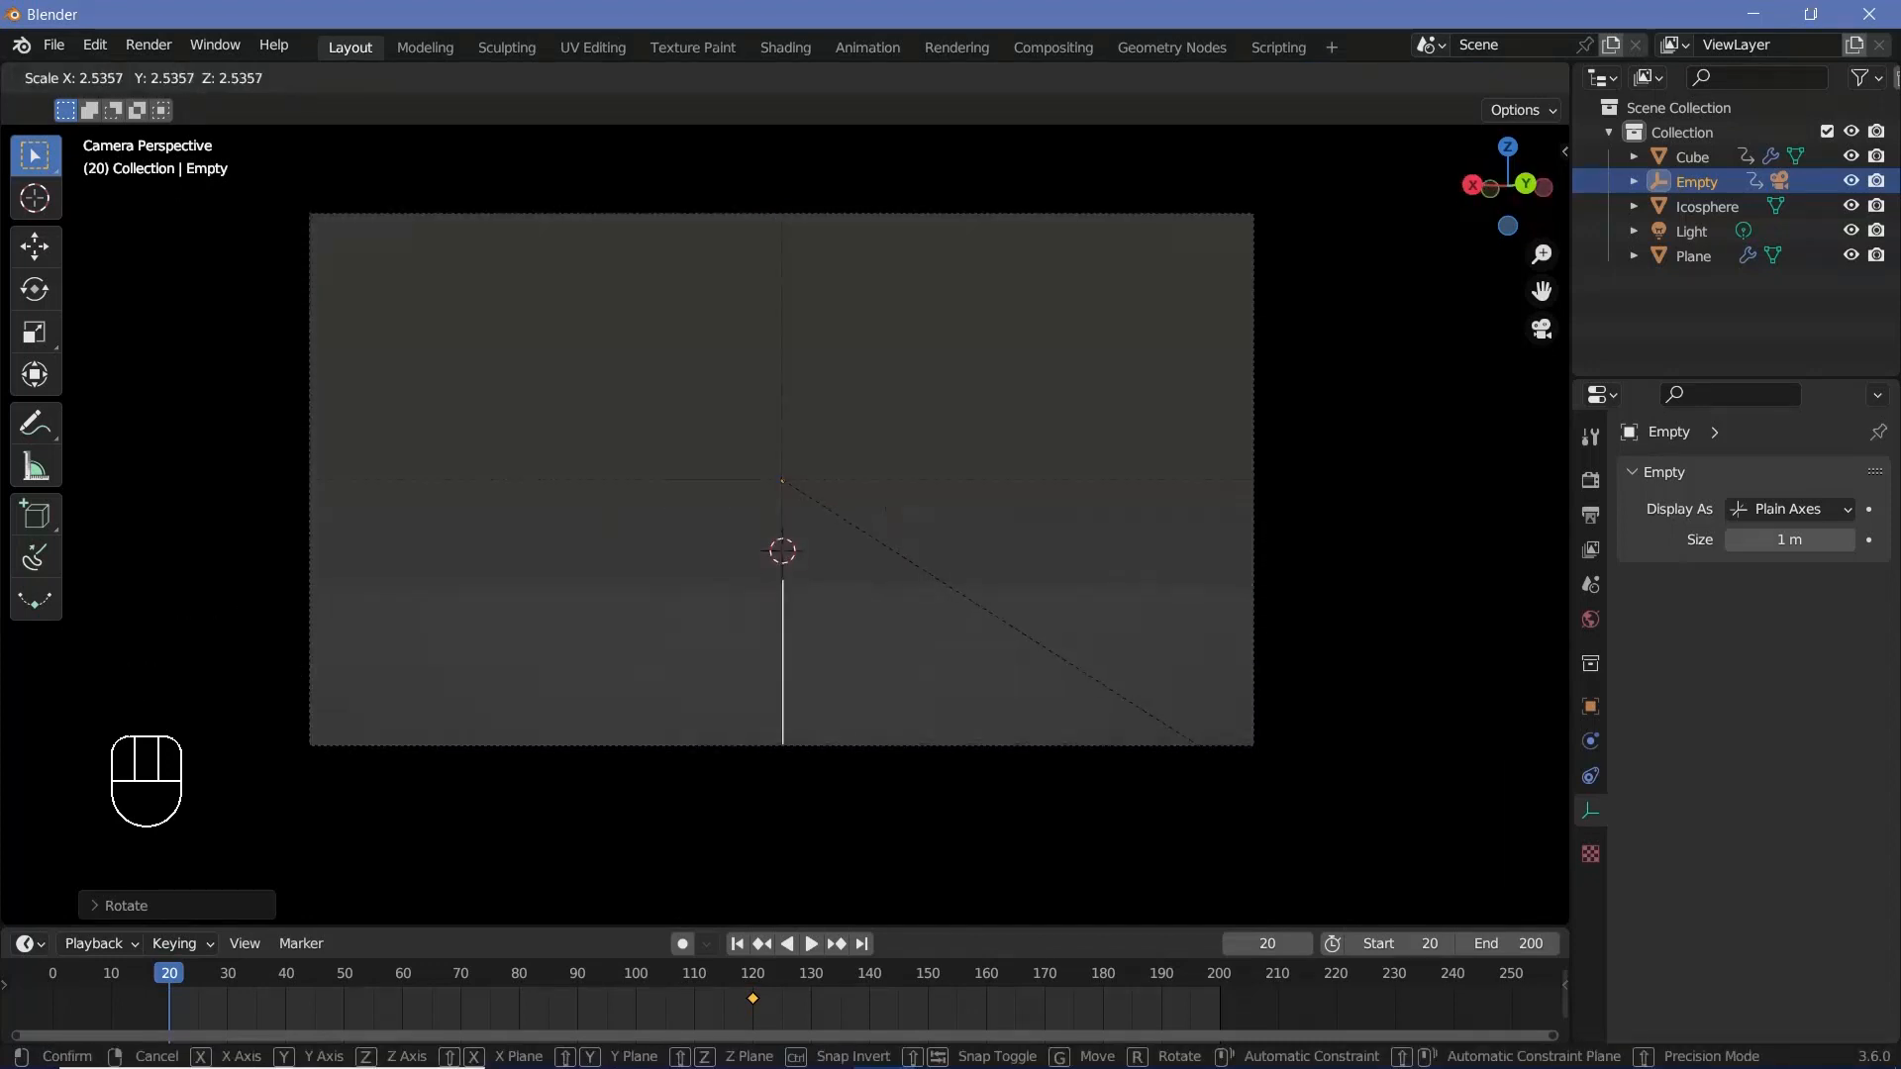
pyautogui.click(1074, 492)
pyautogui.press('g')
pyautogui.press('z')
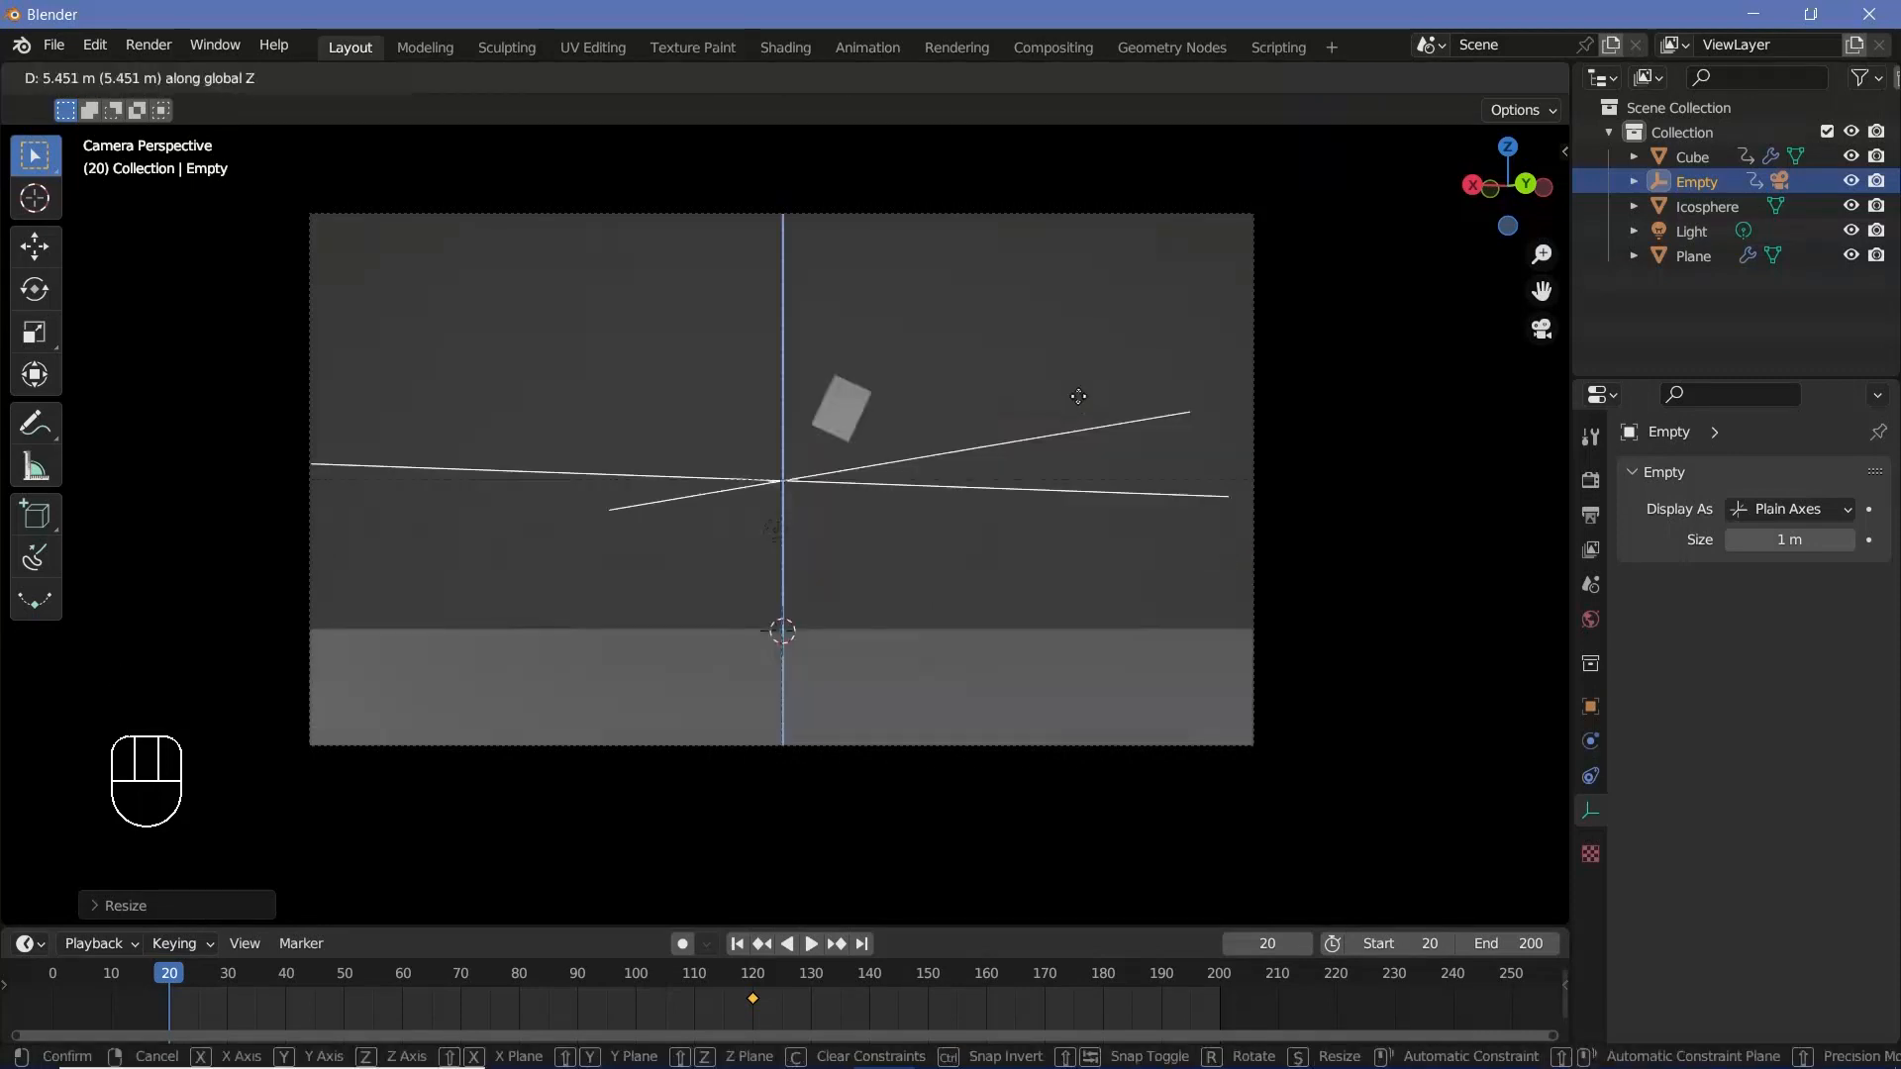
pyautogui.click(1106, 451)
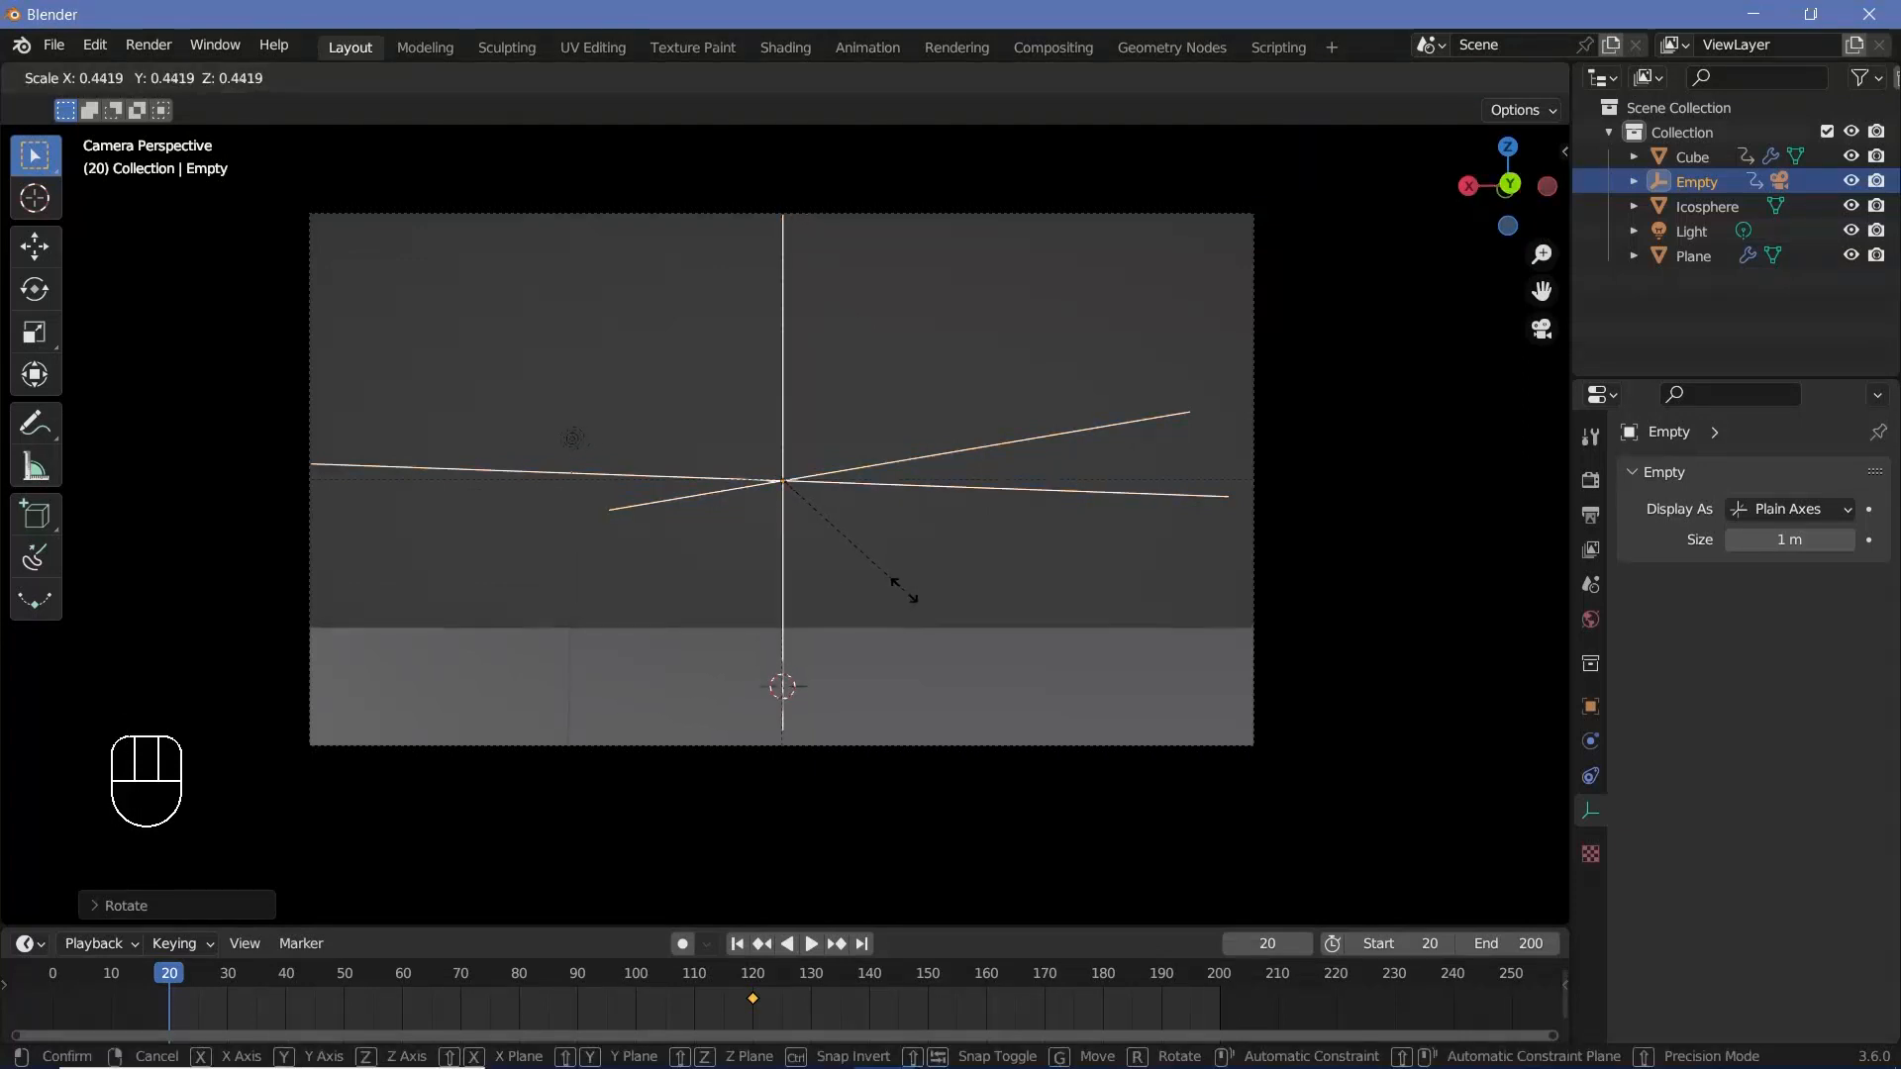
# Scale the empty down by a factor of about 0.44 and insert its starting keyframe at frame 20.
pyautogui.click(902, 590)
pyautogui.press('i')
pyautogui.click(907, 592)
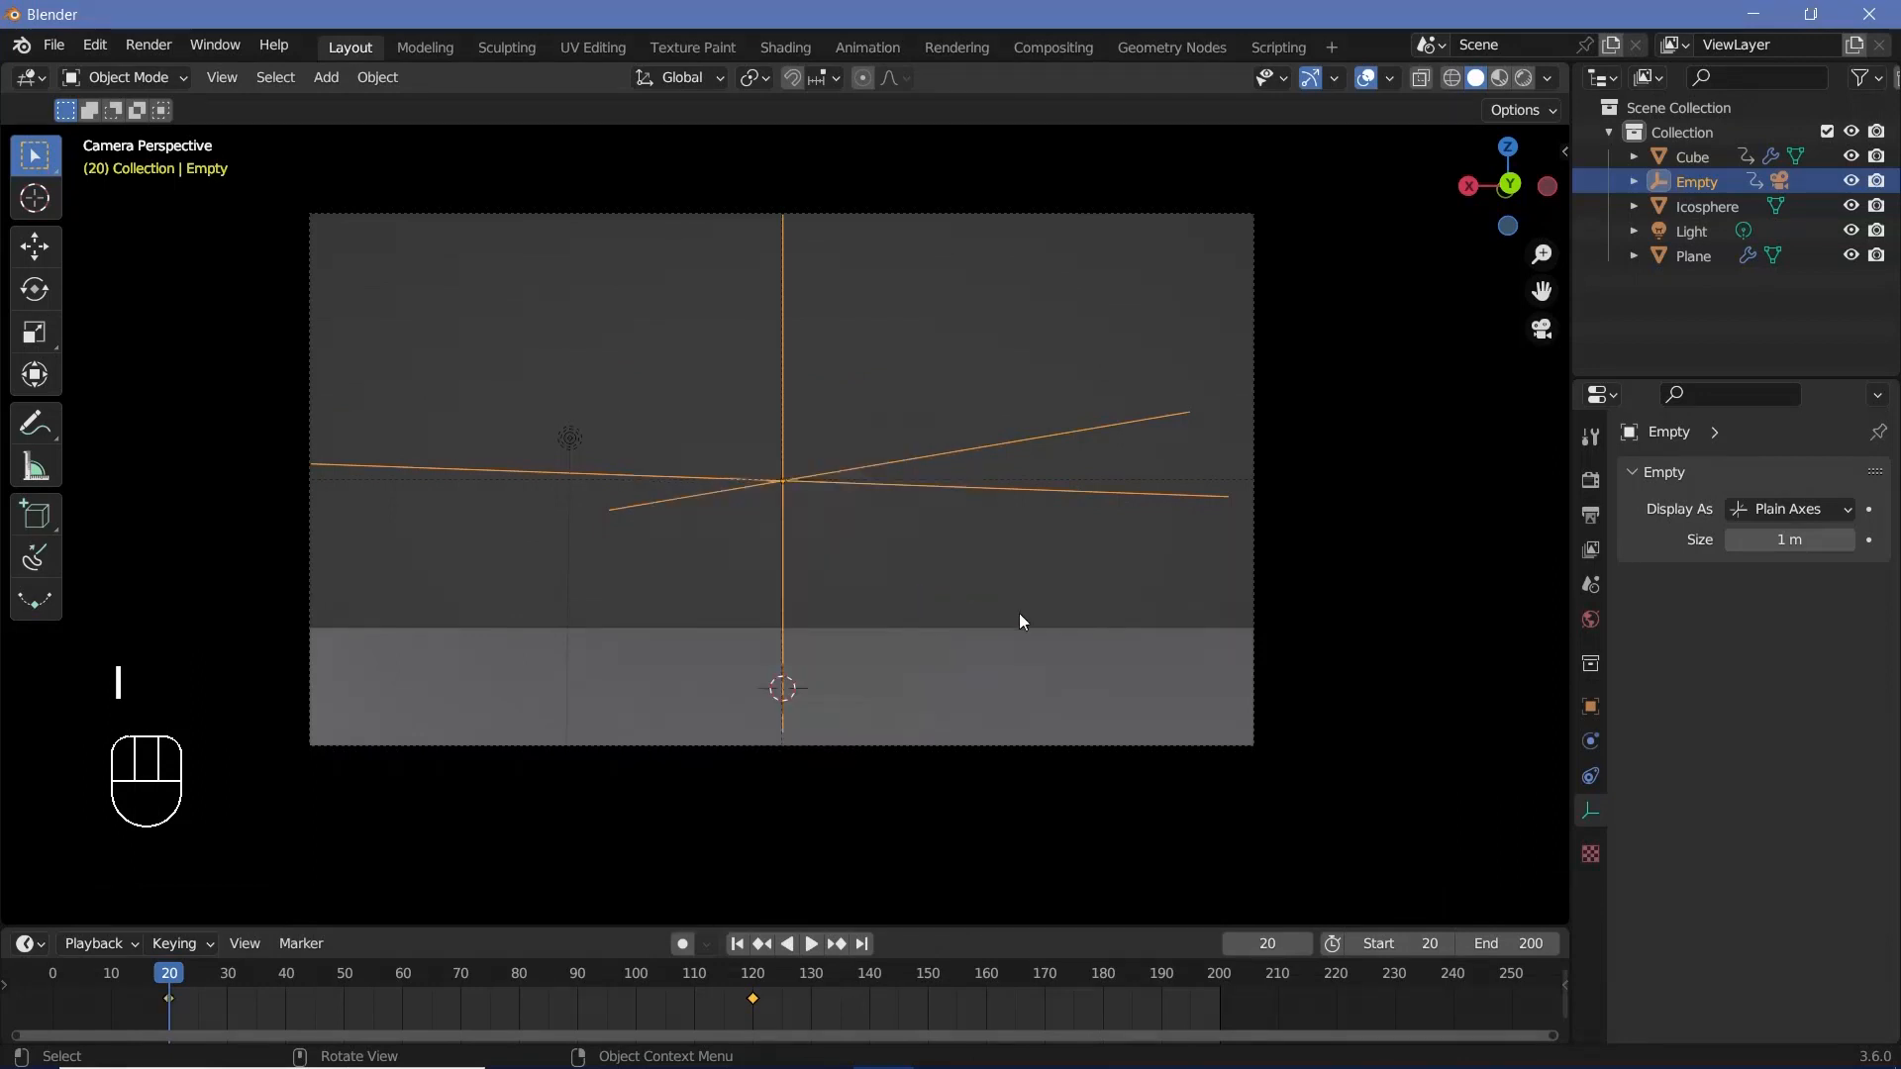
# Play the animation through the camera and replay it from frame 20 to check the camera move against the falling cube.
pyautogui.press('space')
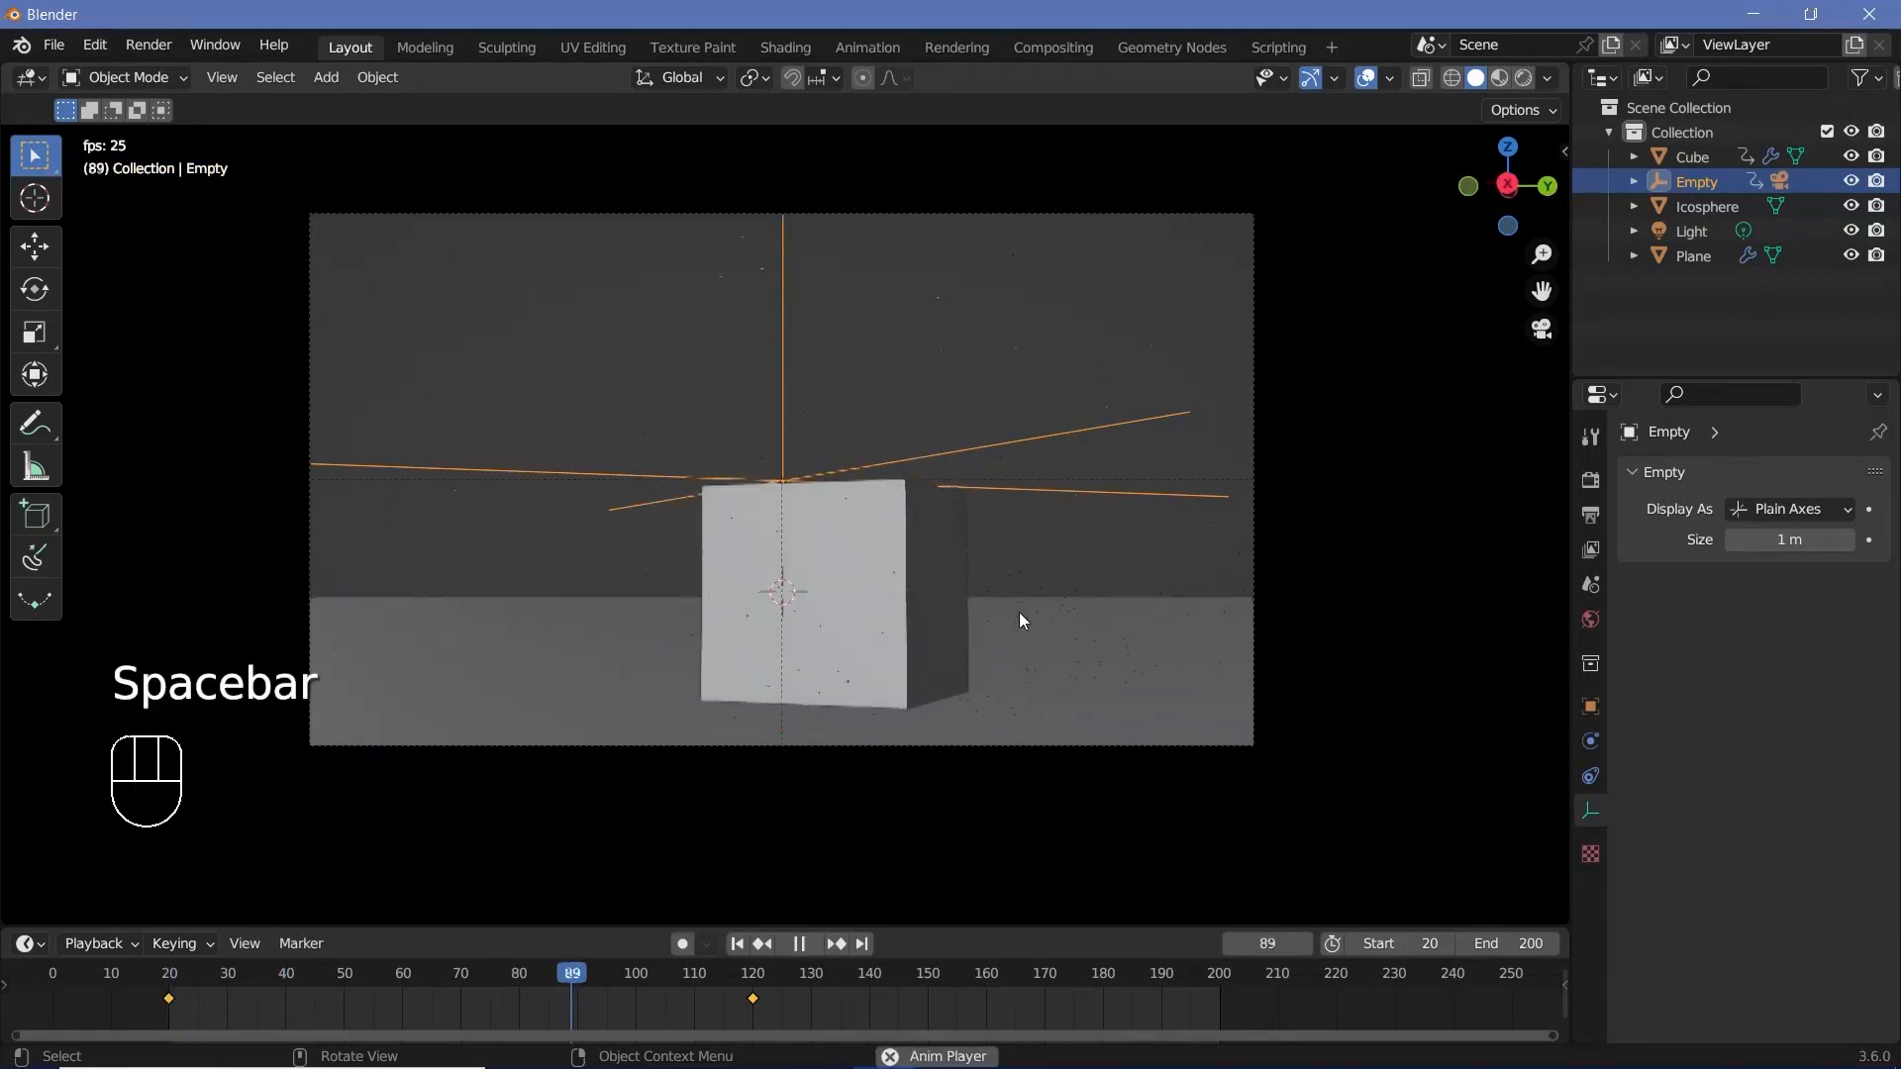
pyautogui.press('space')
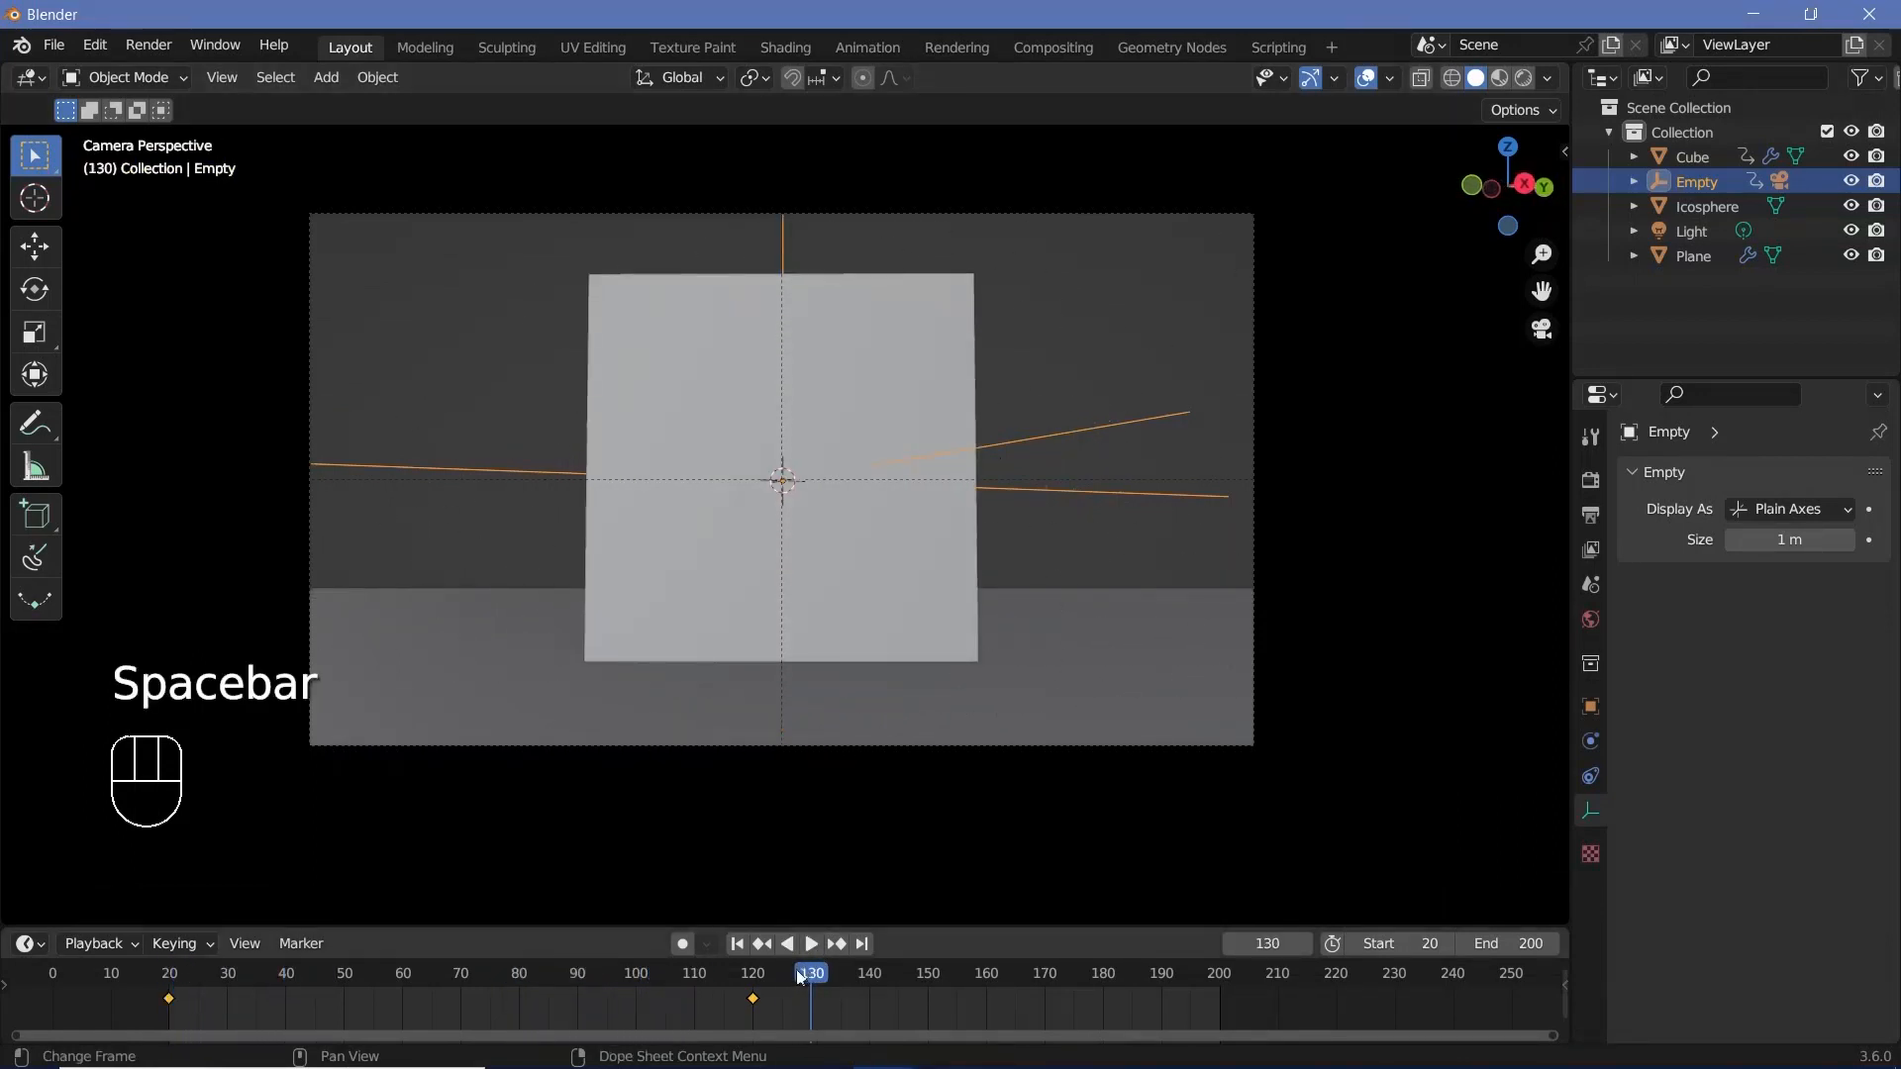
pyautogui.moveTo(802, 977); pyautogui.dragTo(170, 871)
pyautogui.press('space')
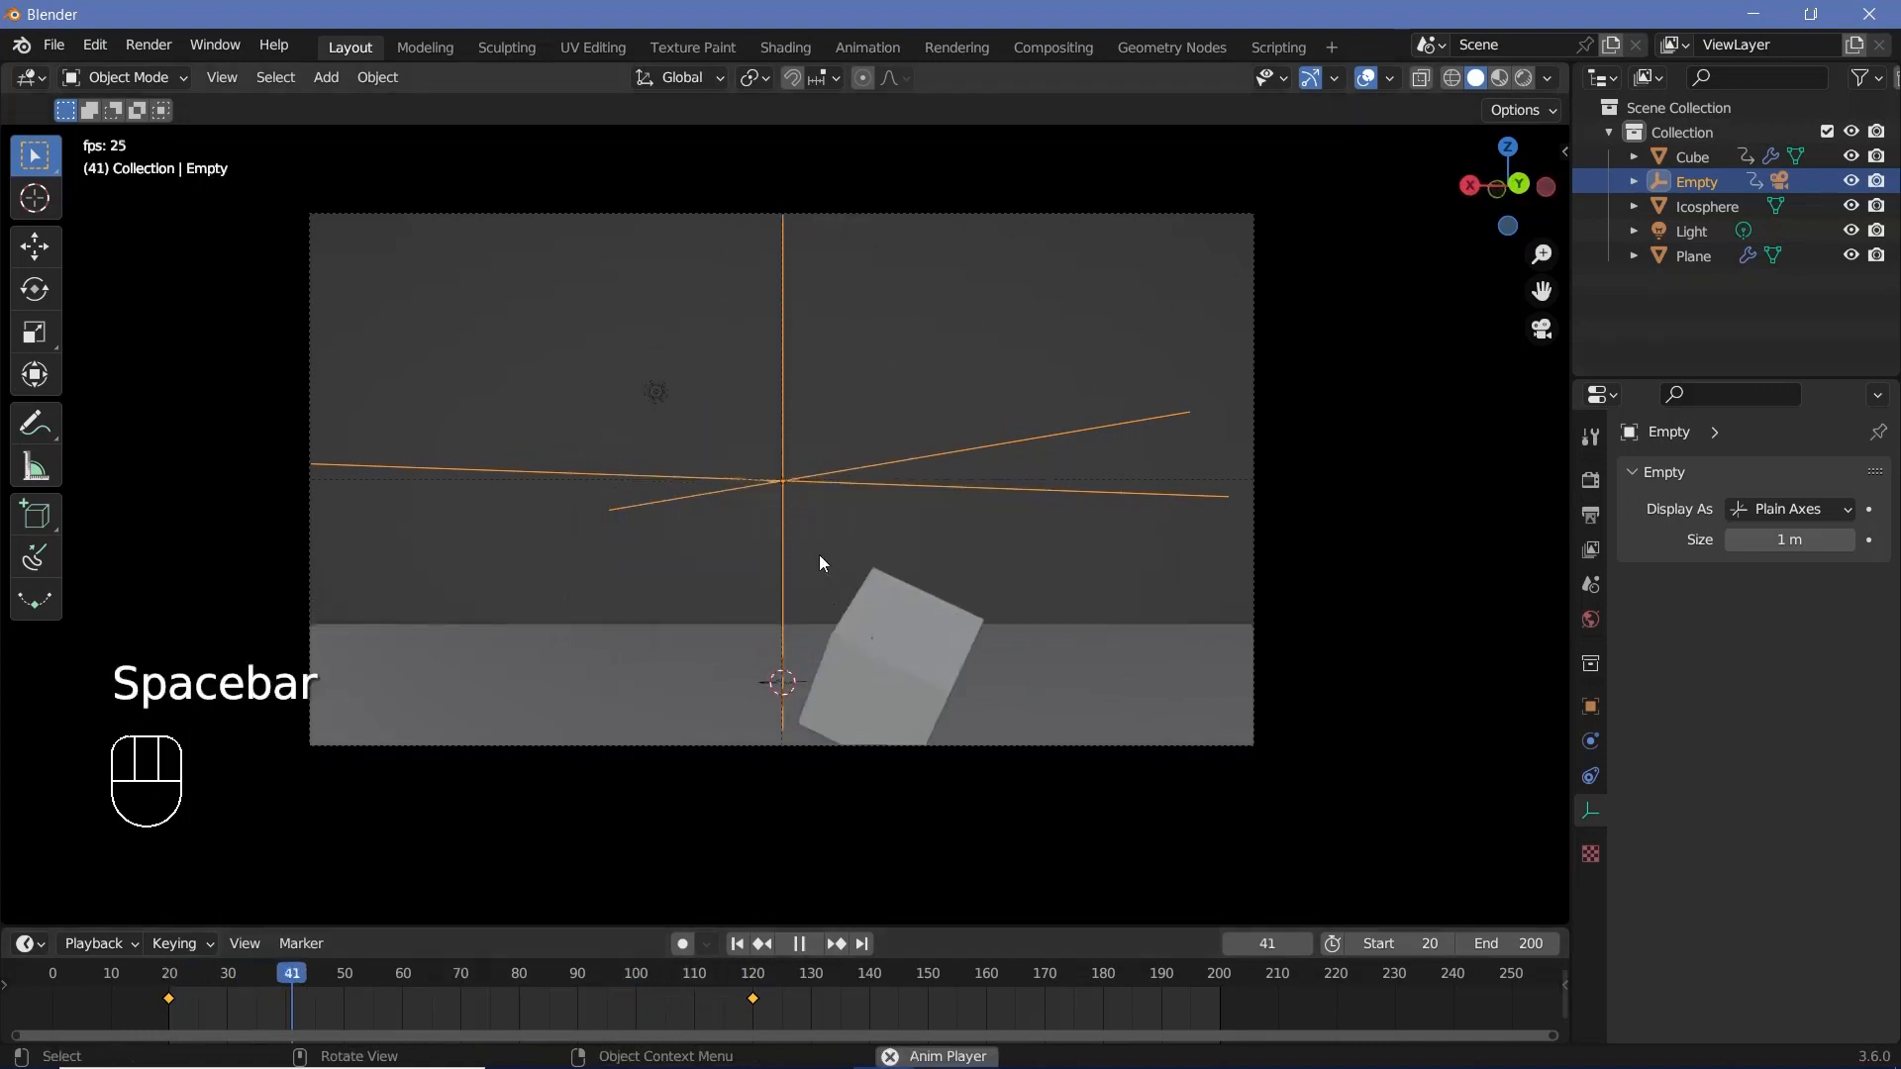
pyautogui.press('space')
# Move the empty's first keyframe to frame 30.
pyautogui.moveTo(507, 974); pyautogui.dragTo(192, 978)
pyautogui.click(168, 998)
pyautogui.press('g')
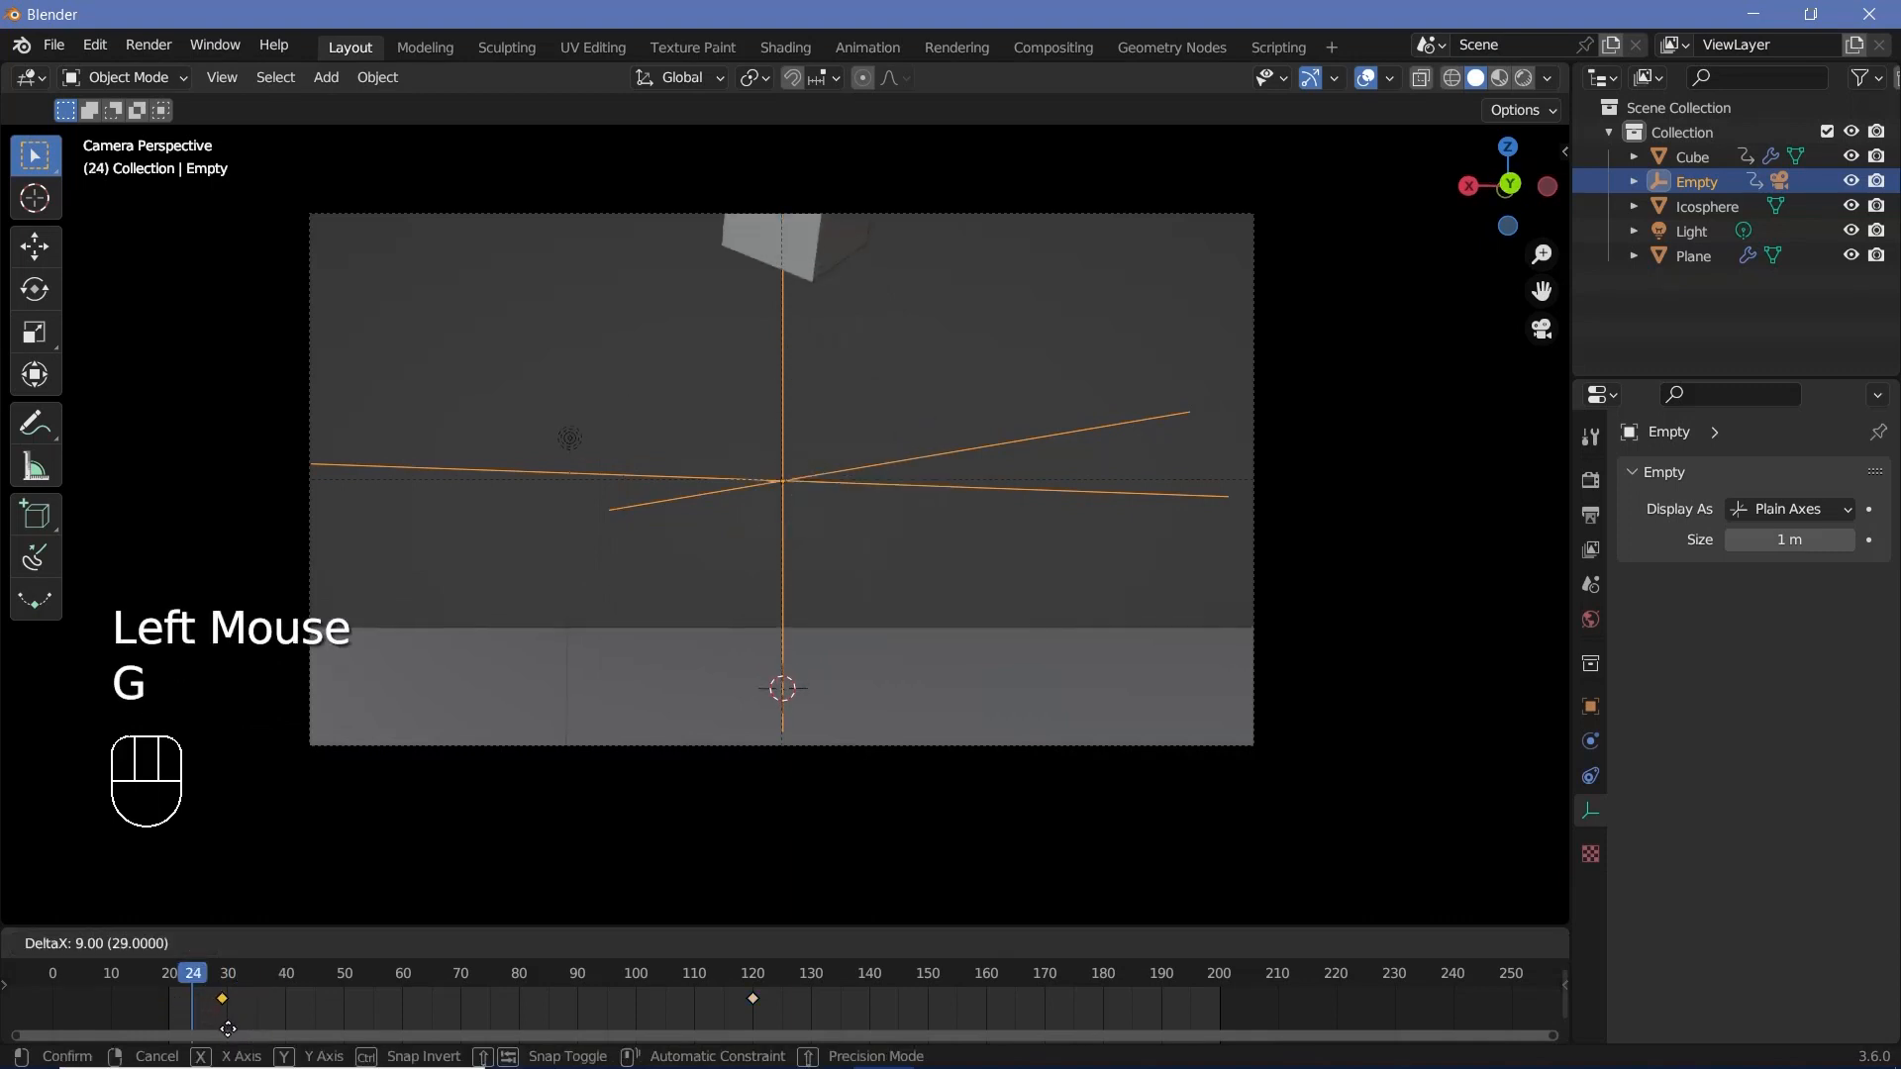
pyautogui.click(228, 1028)
# Replay the animation from frame 20 to check the timing of the delayed camera move.
pyautogui.press('space')
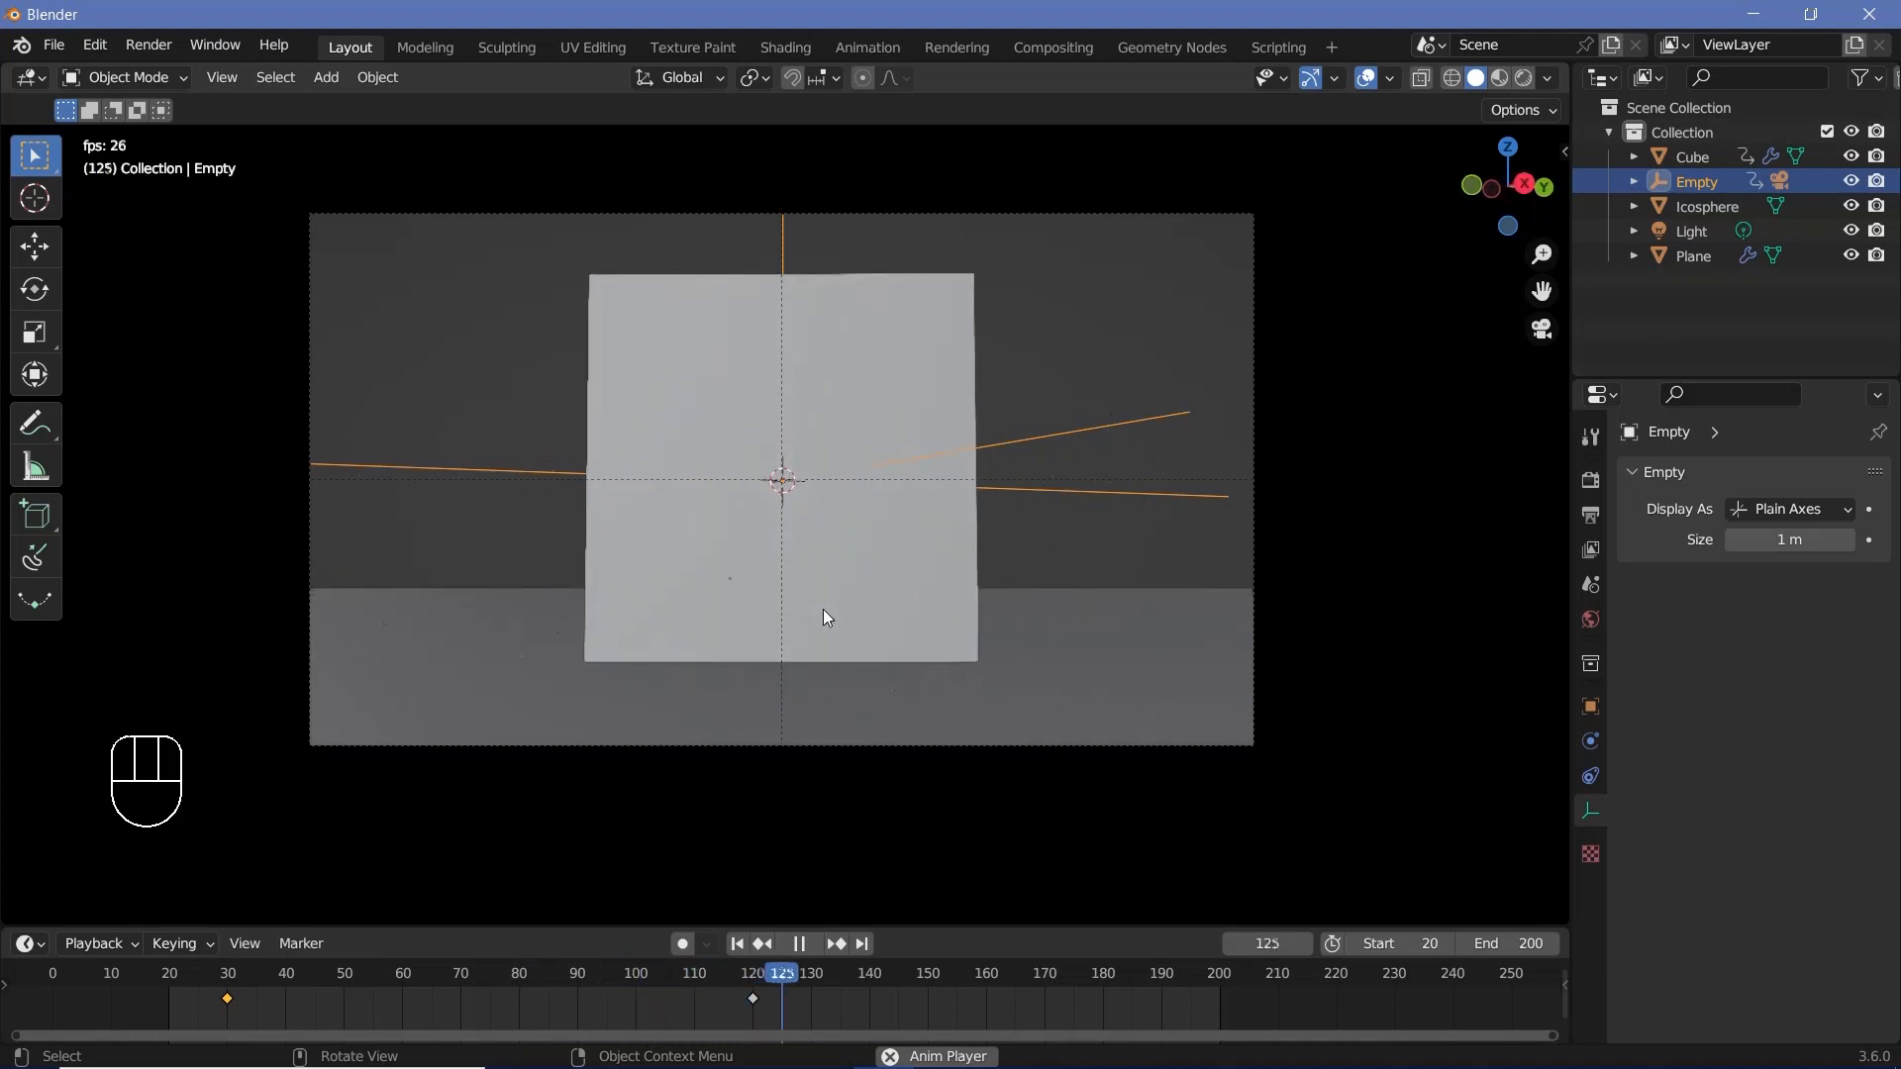
pyautogui.moveTo(170, 973); pyautogui.dragTo(170, 925)
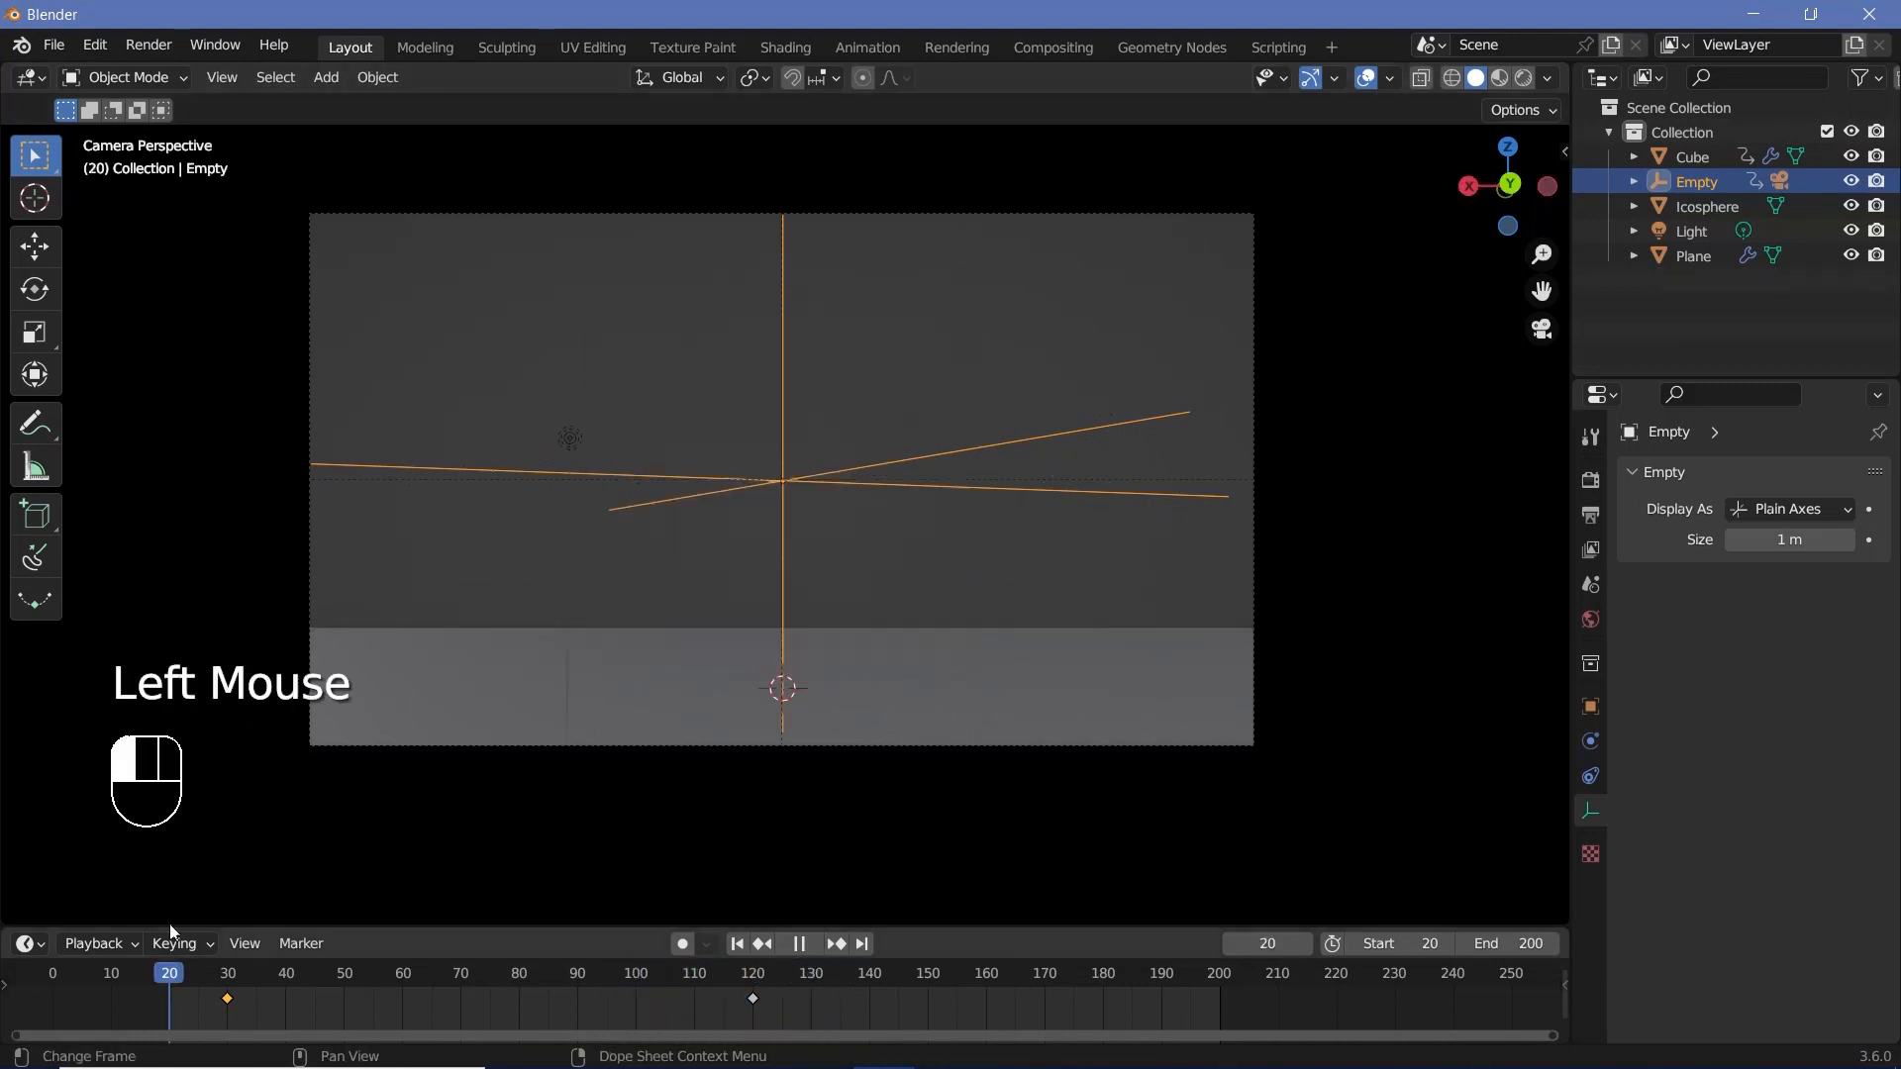
pyautogui.press('space')
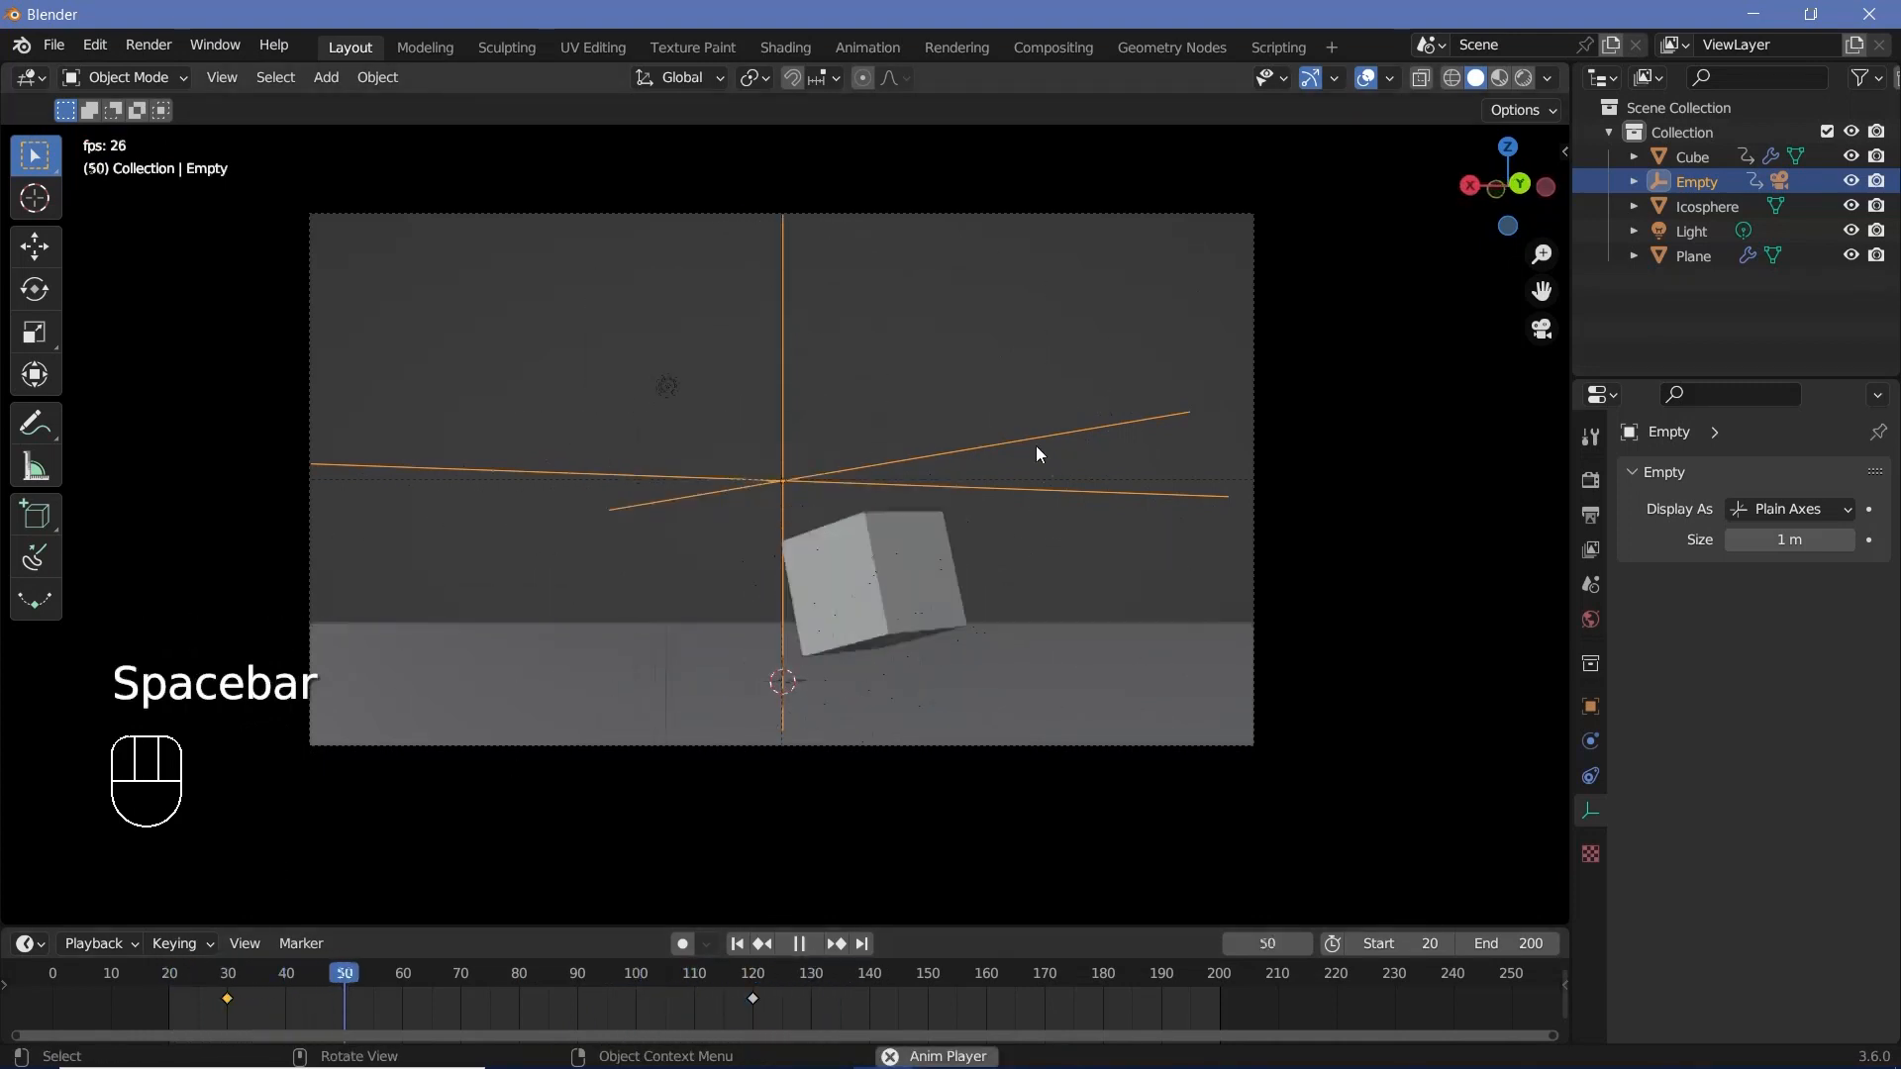
pyautogui.press('space')
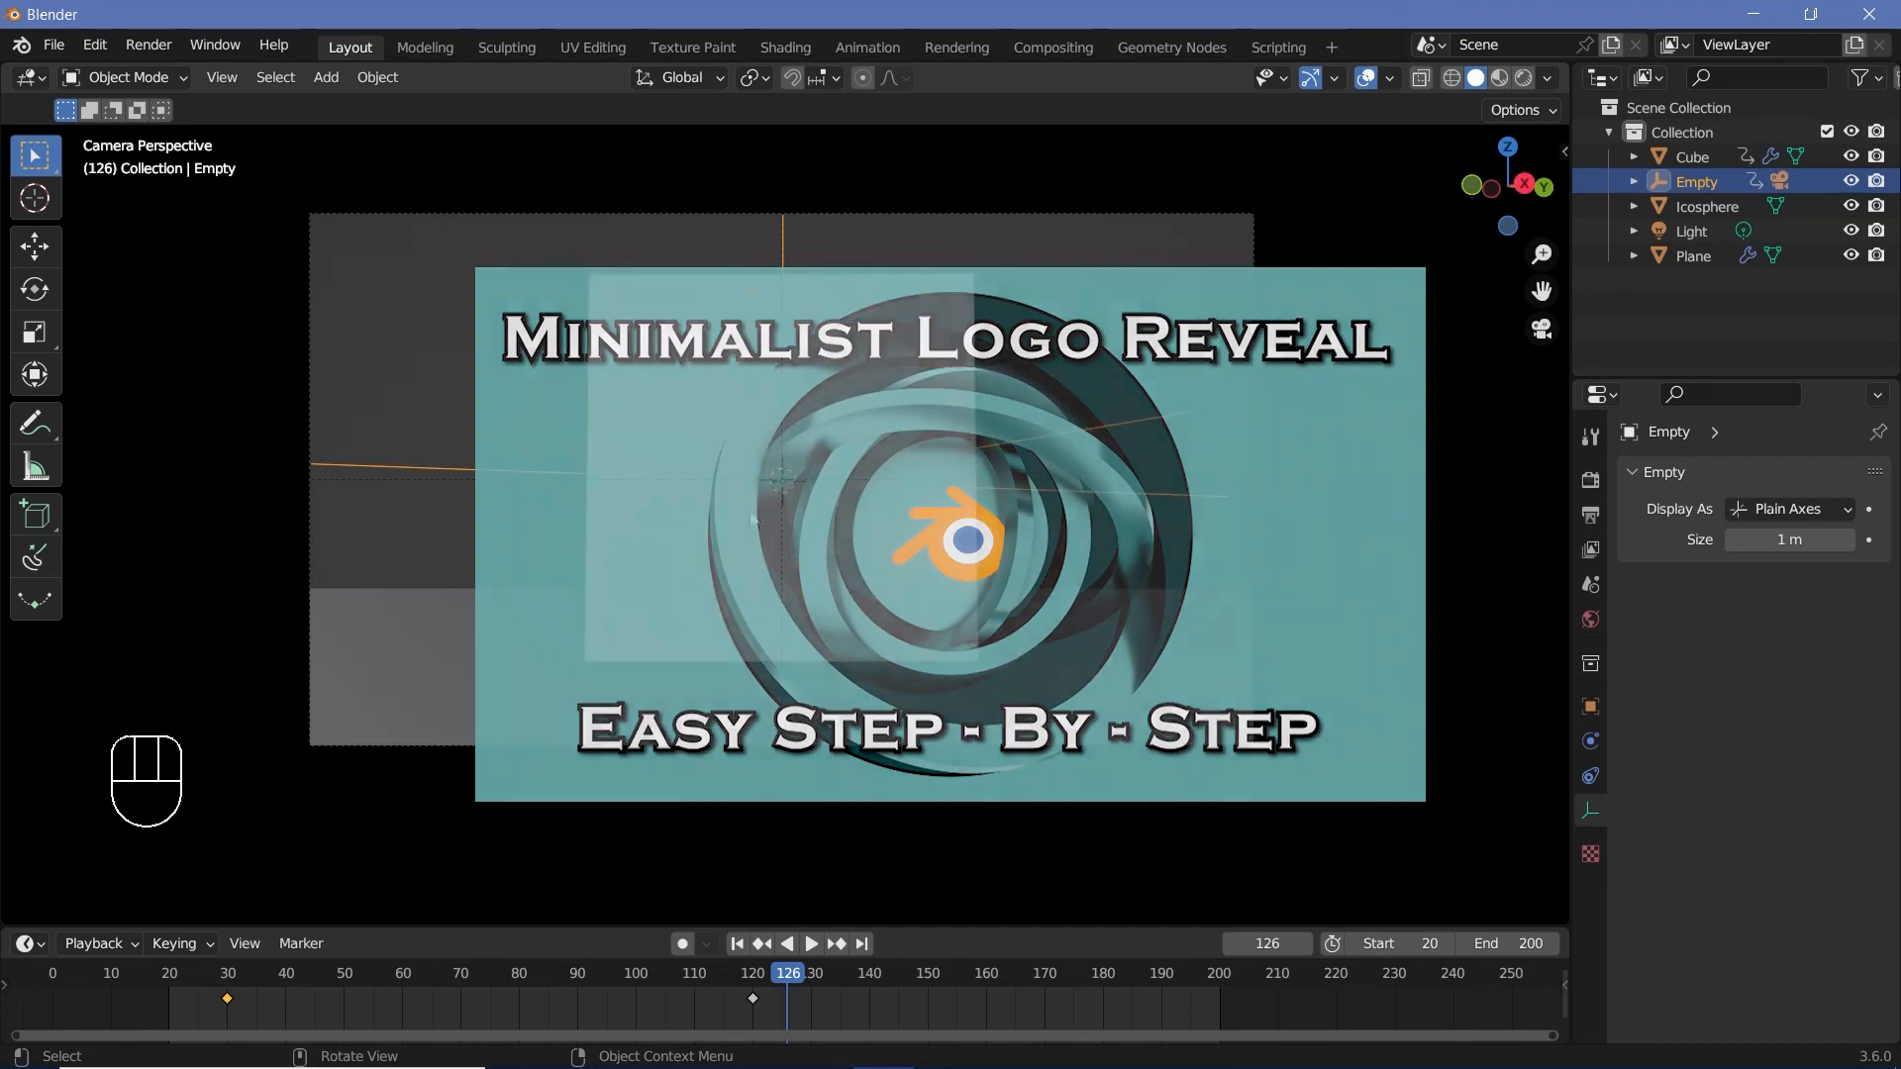
# Add a text object, replace its content with "AI" and rotate it 90° about the X axis.
pyautogui.hotkey('shift', 'a')
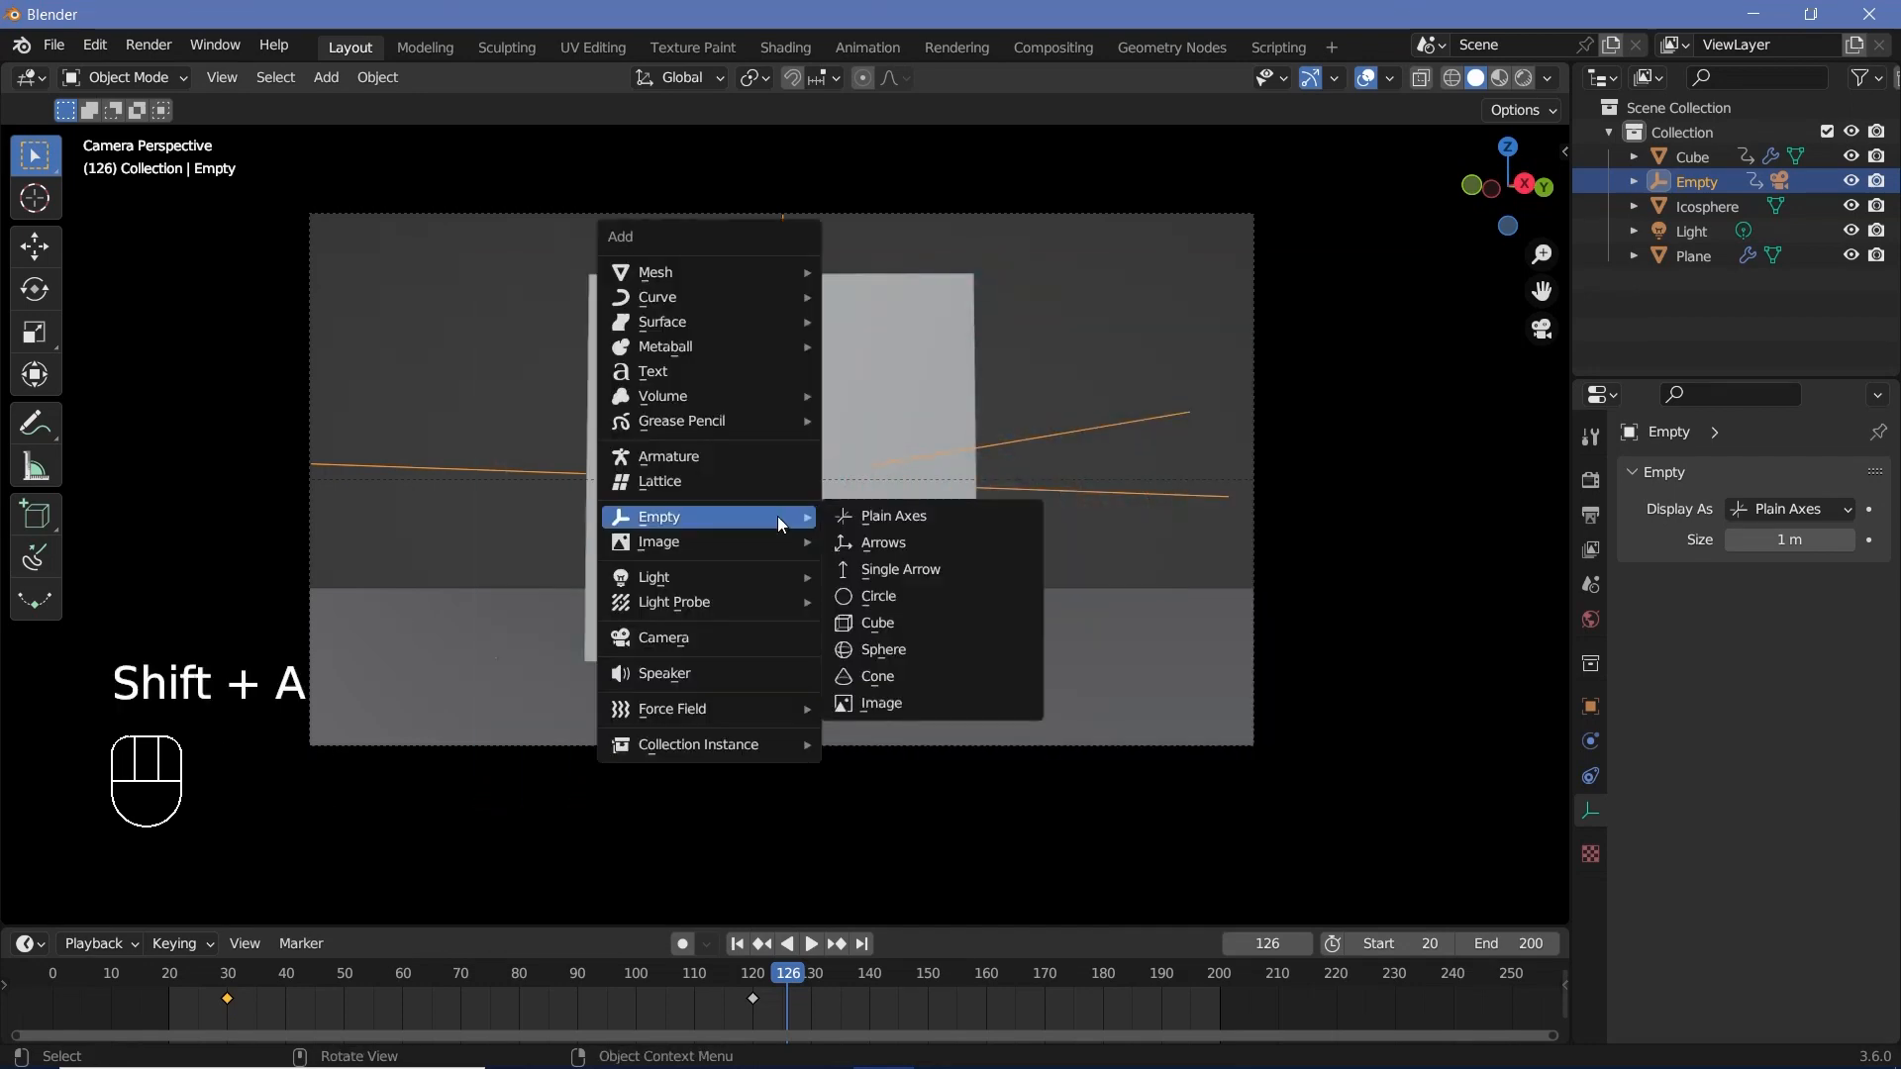
pyautogui.click(755, 380)
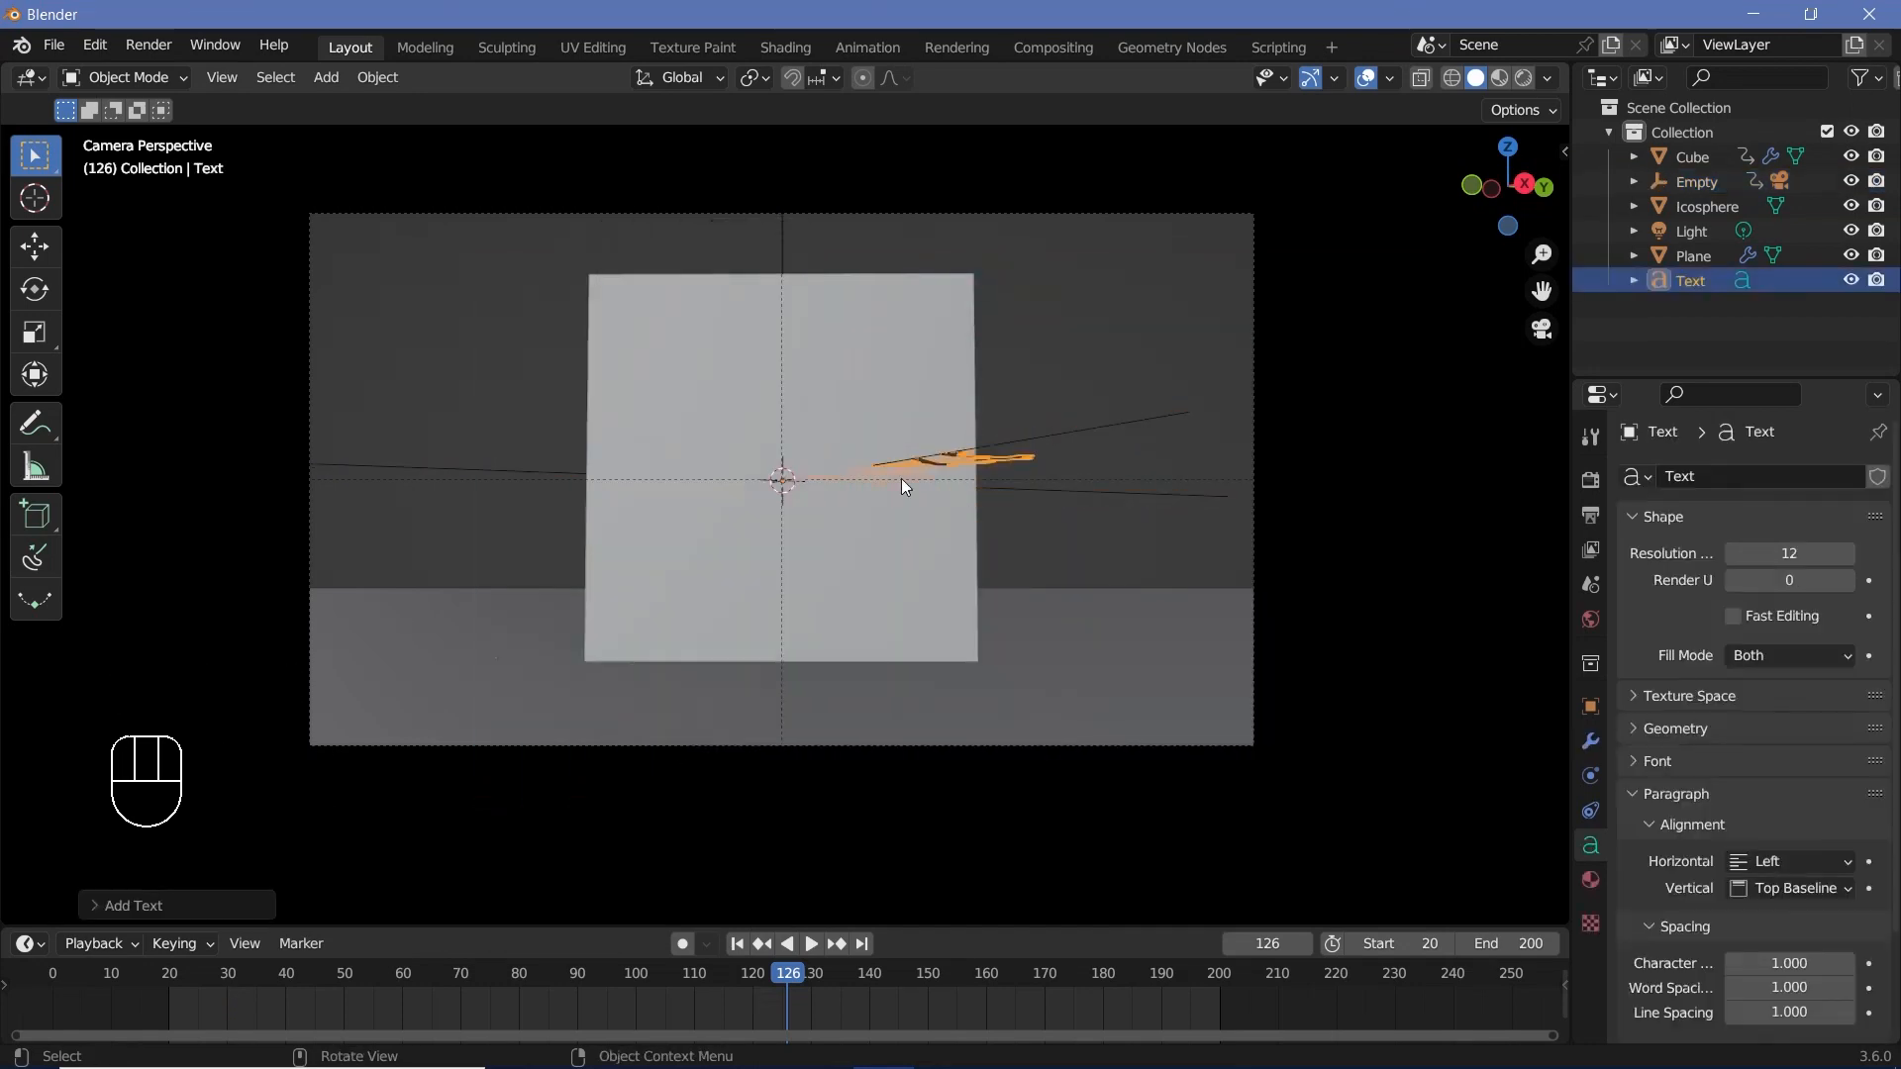
pyautogui.press('KP_0')
pyautogui.press('Tab')
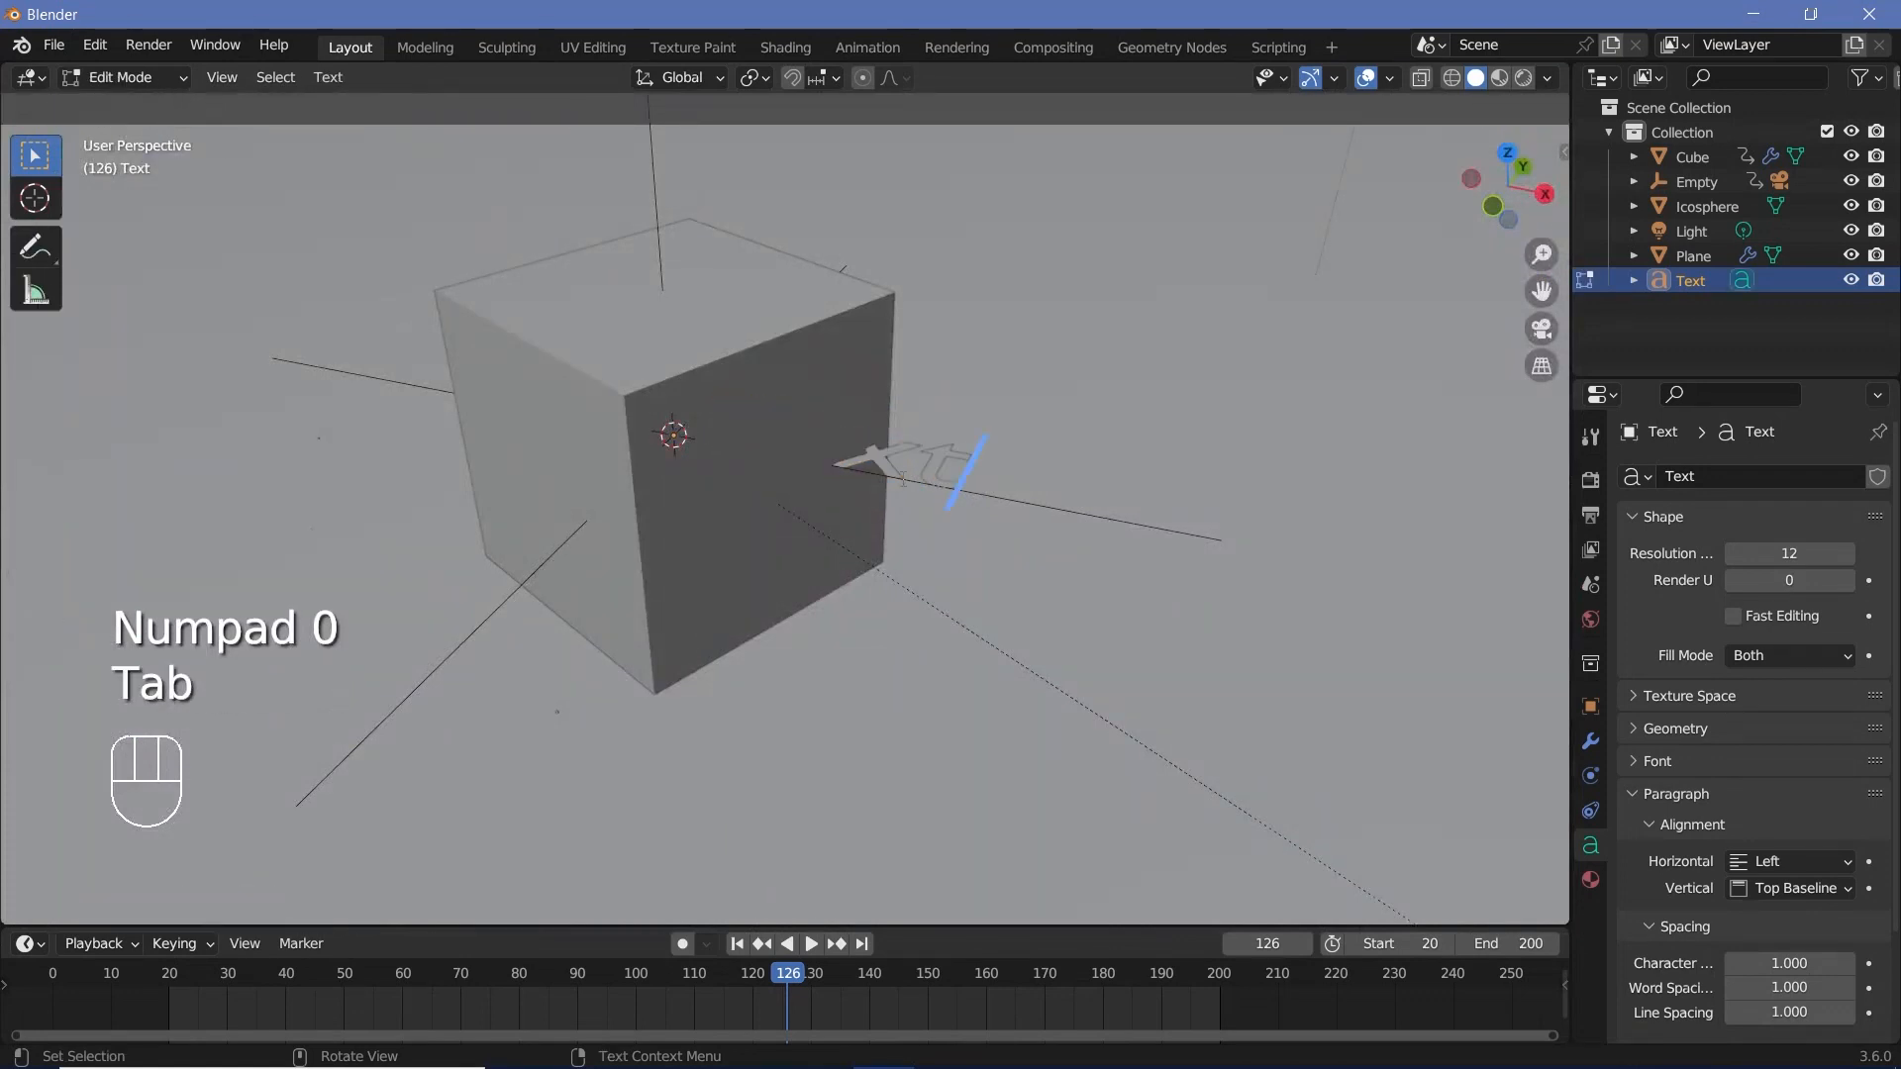
pyautogui.press('BackSpace')
pyautogui.press('BackSpace')
pyautogui.press('BackSpace')
pyautogui.write('AI')
pyautogui.press('Tab')
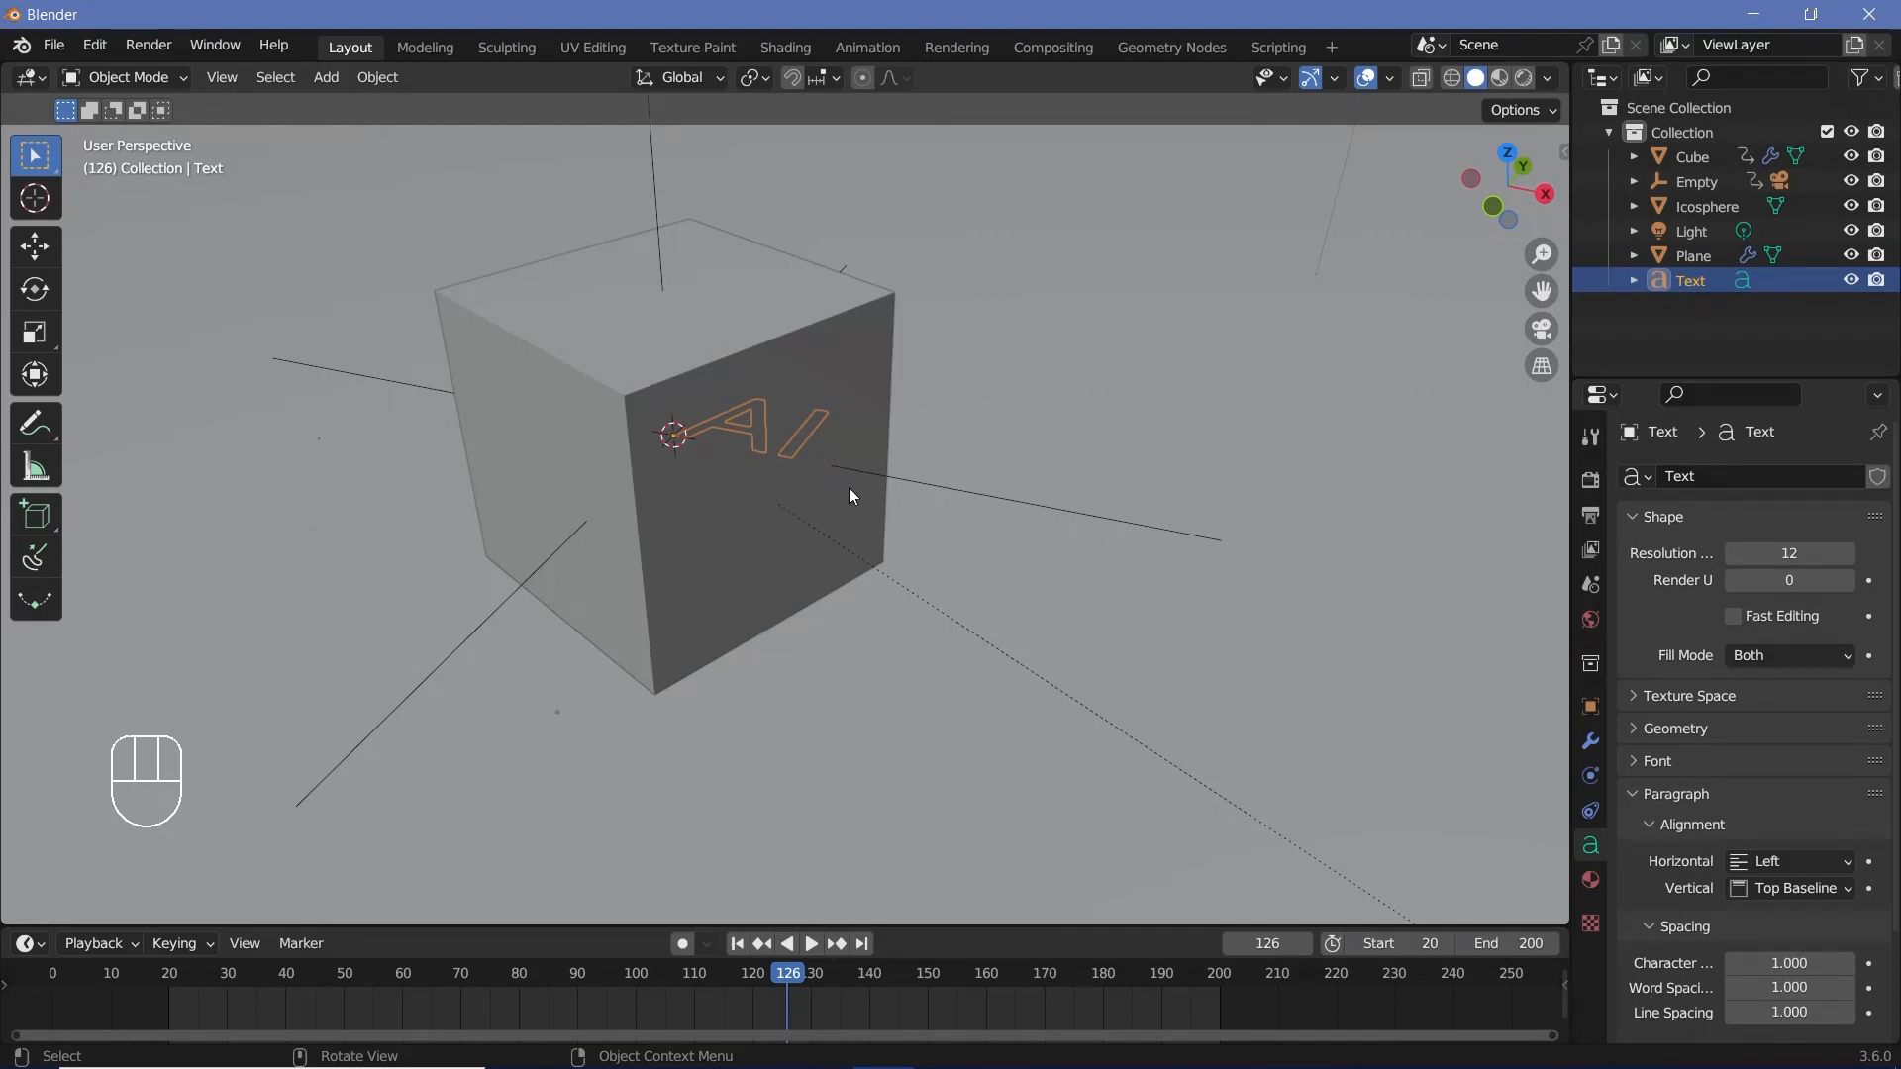
pyautogui.write('rx90')
pyautogui.press('Return')
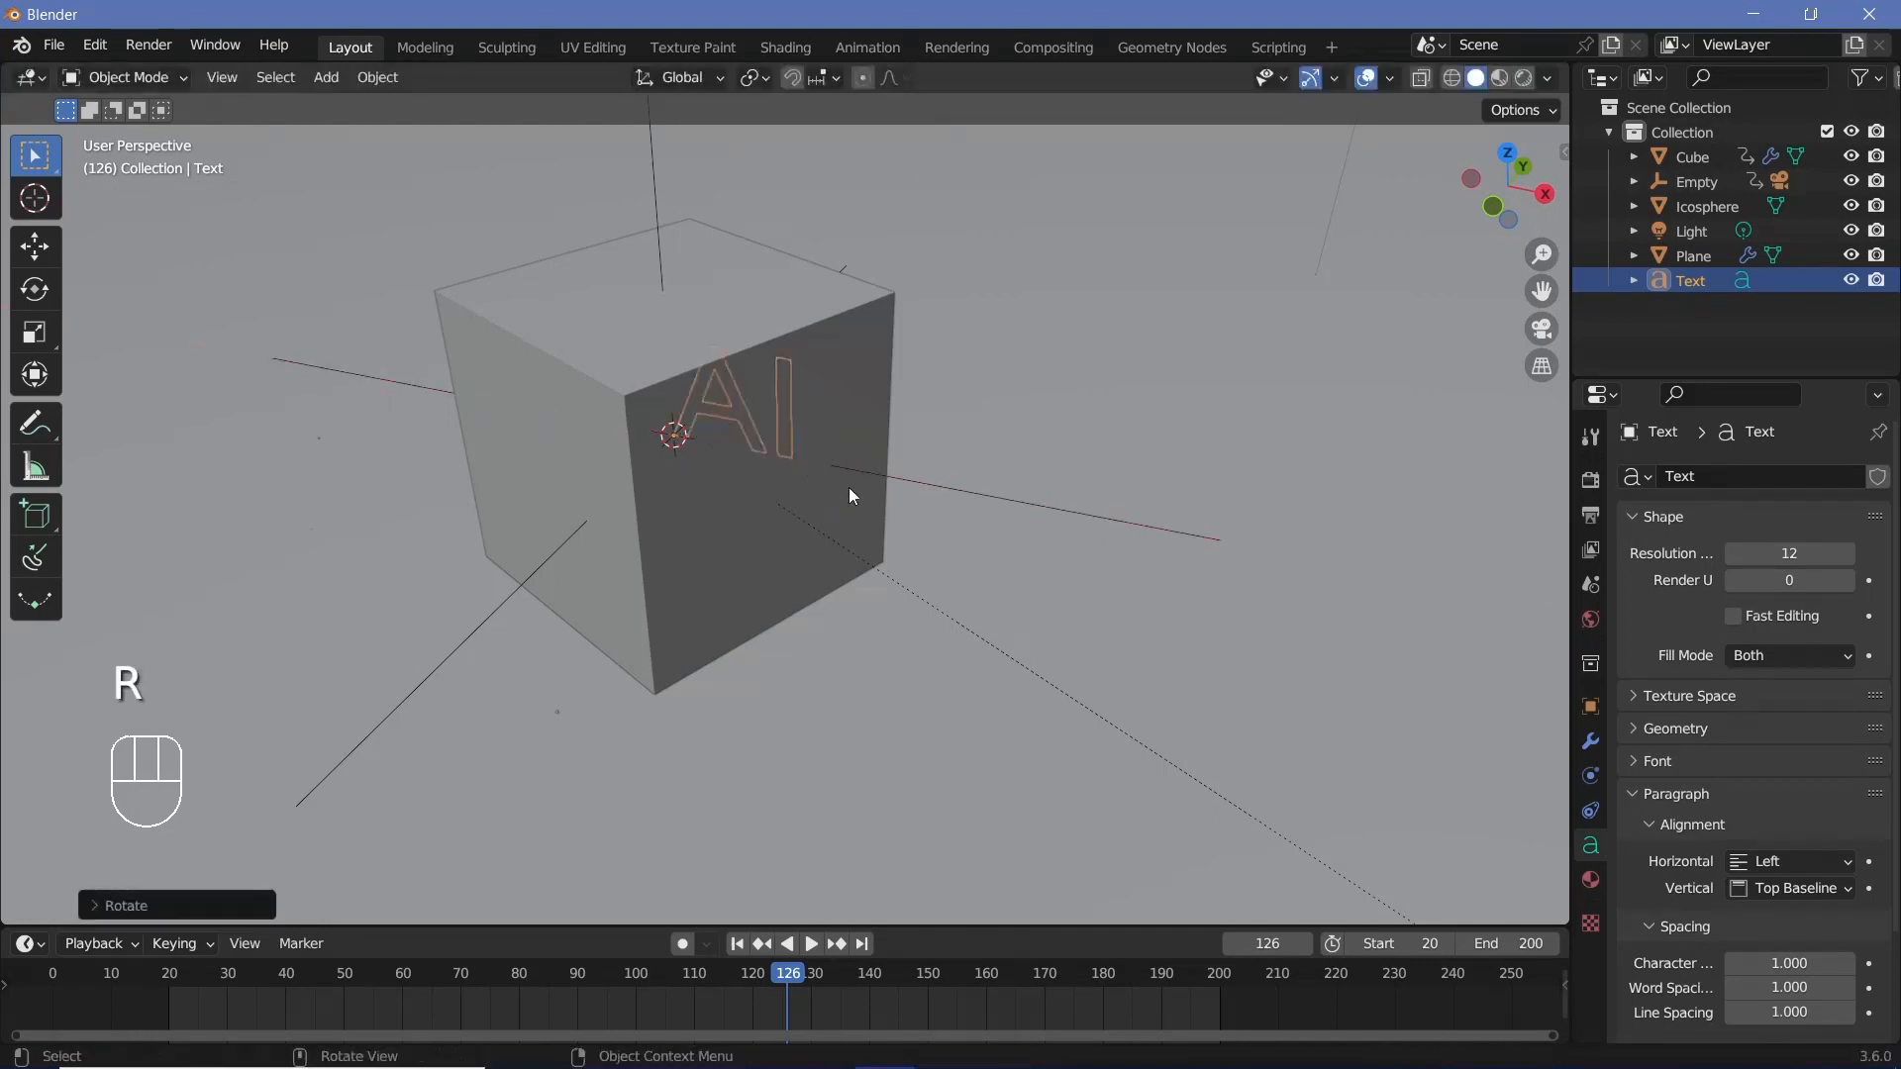
# From the top view, move the text to the cube's camera-facing side and rotate it about 64° around Z, flush with the face.
pyautogui.press('KP_7')
pyautogui.press('g')
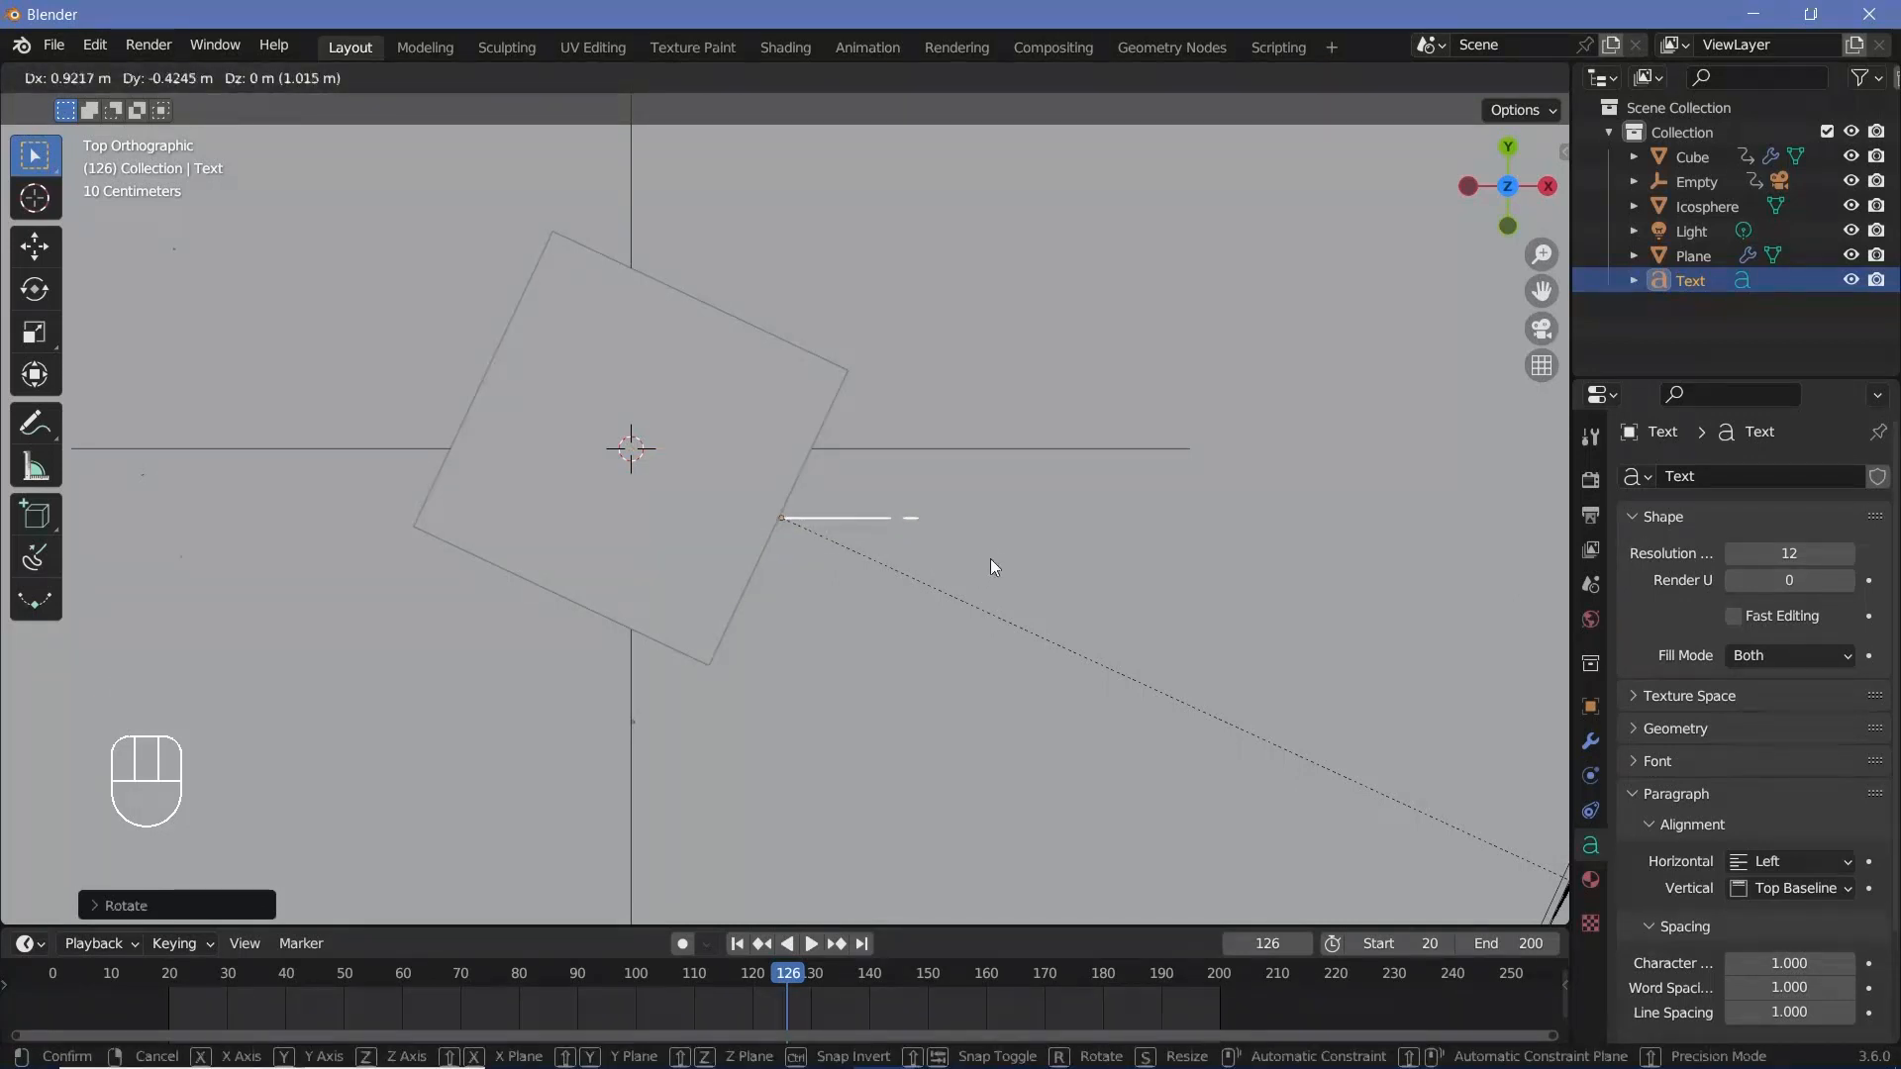
pyautogui.click(990, 559)
pyautogui.press('r')
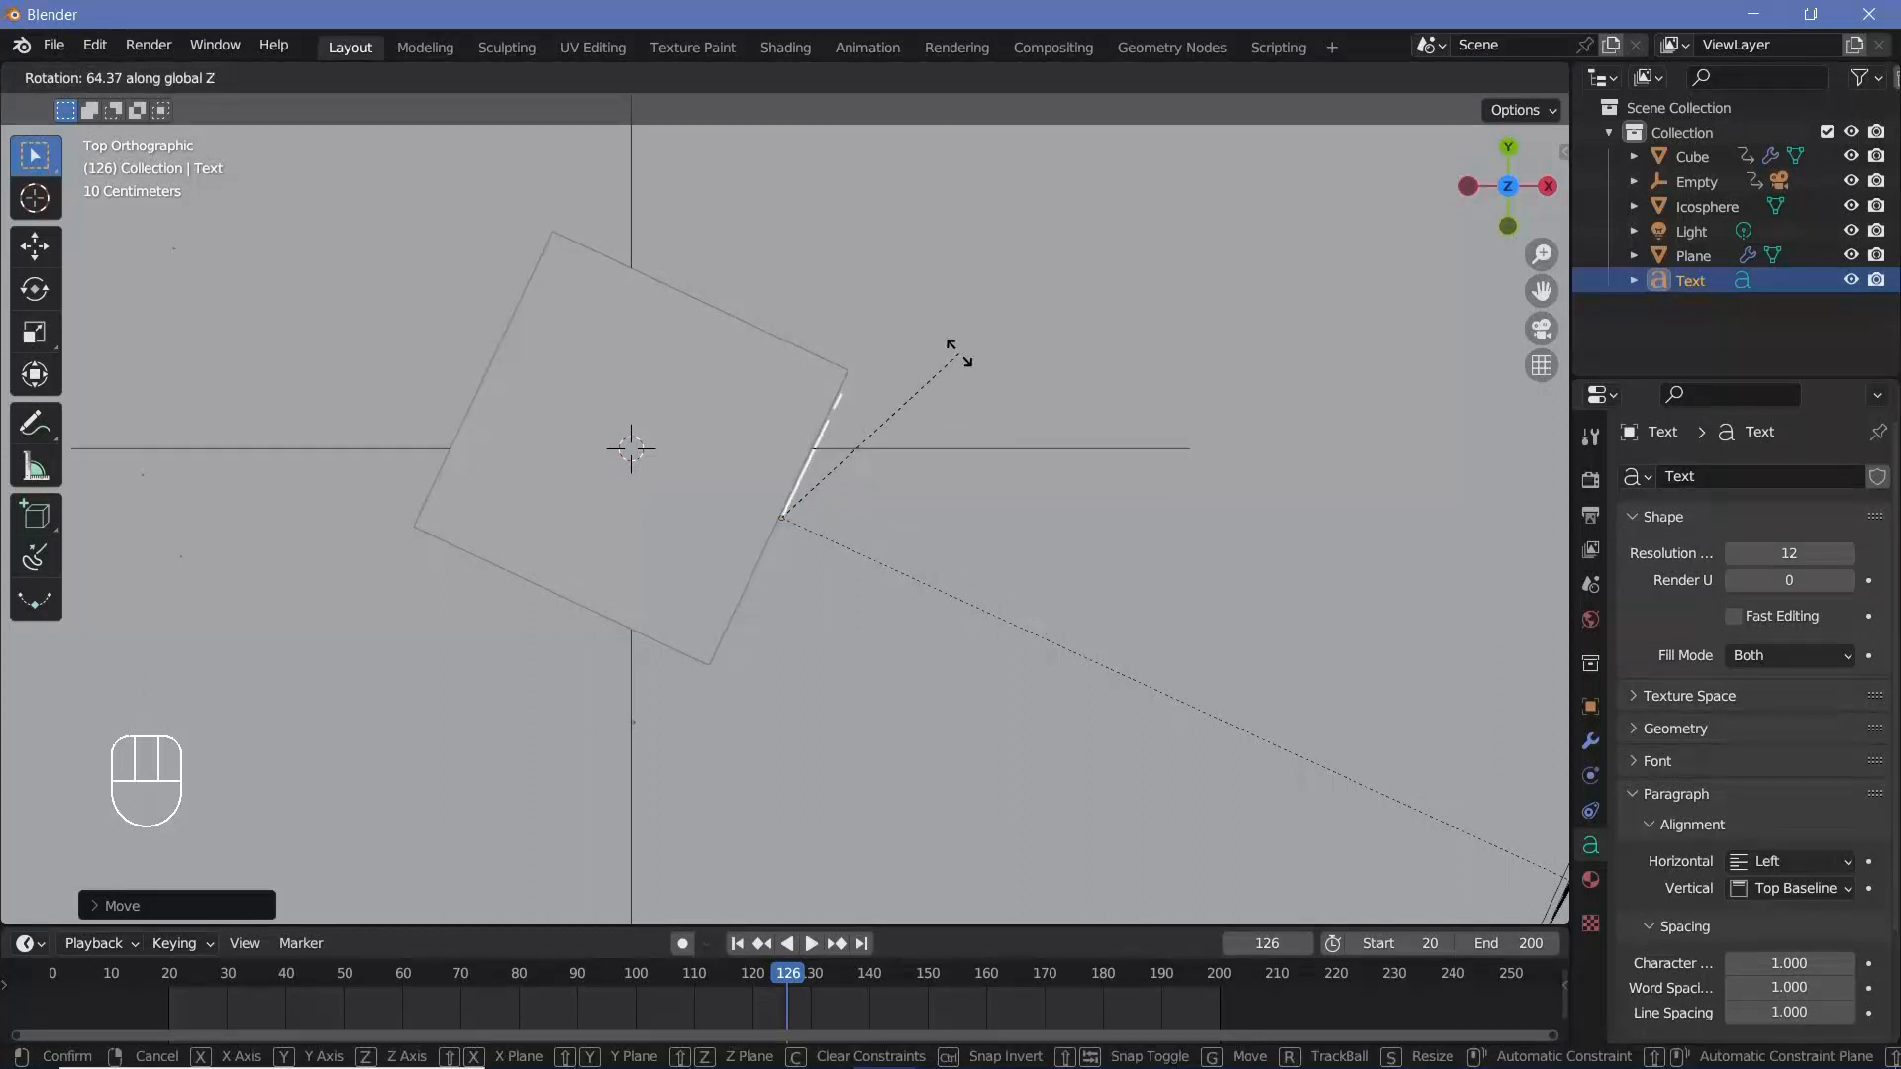
pyautogui.click(958, 357)
pyautogui.scroll(3, 883, 571)
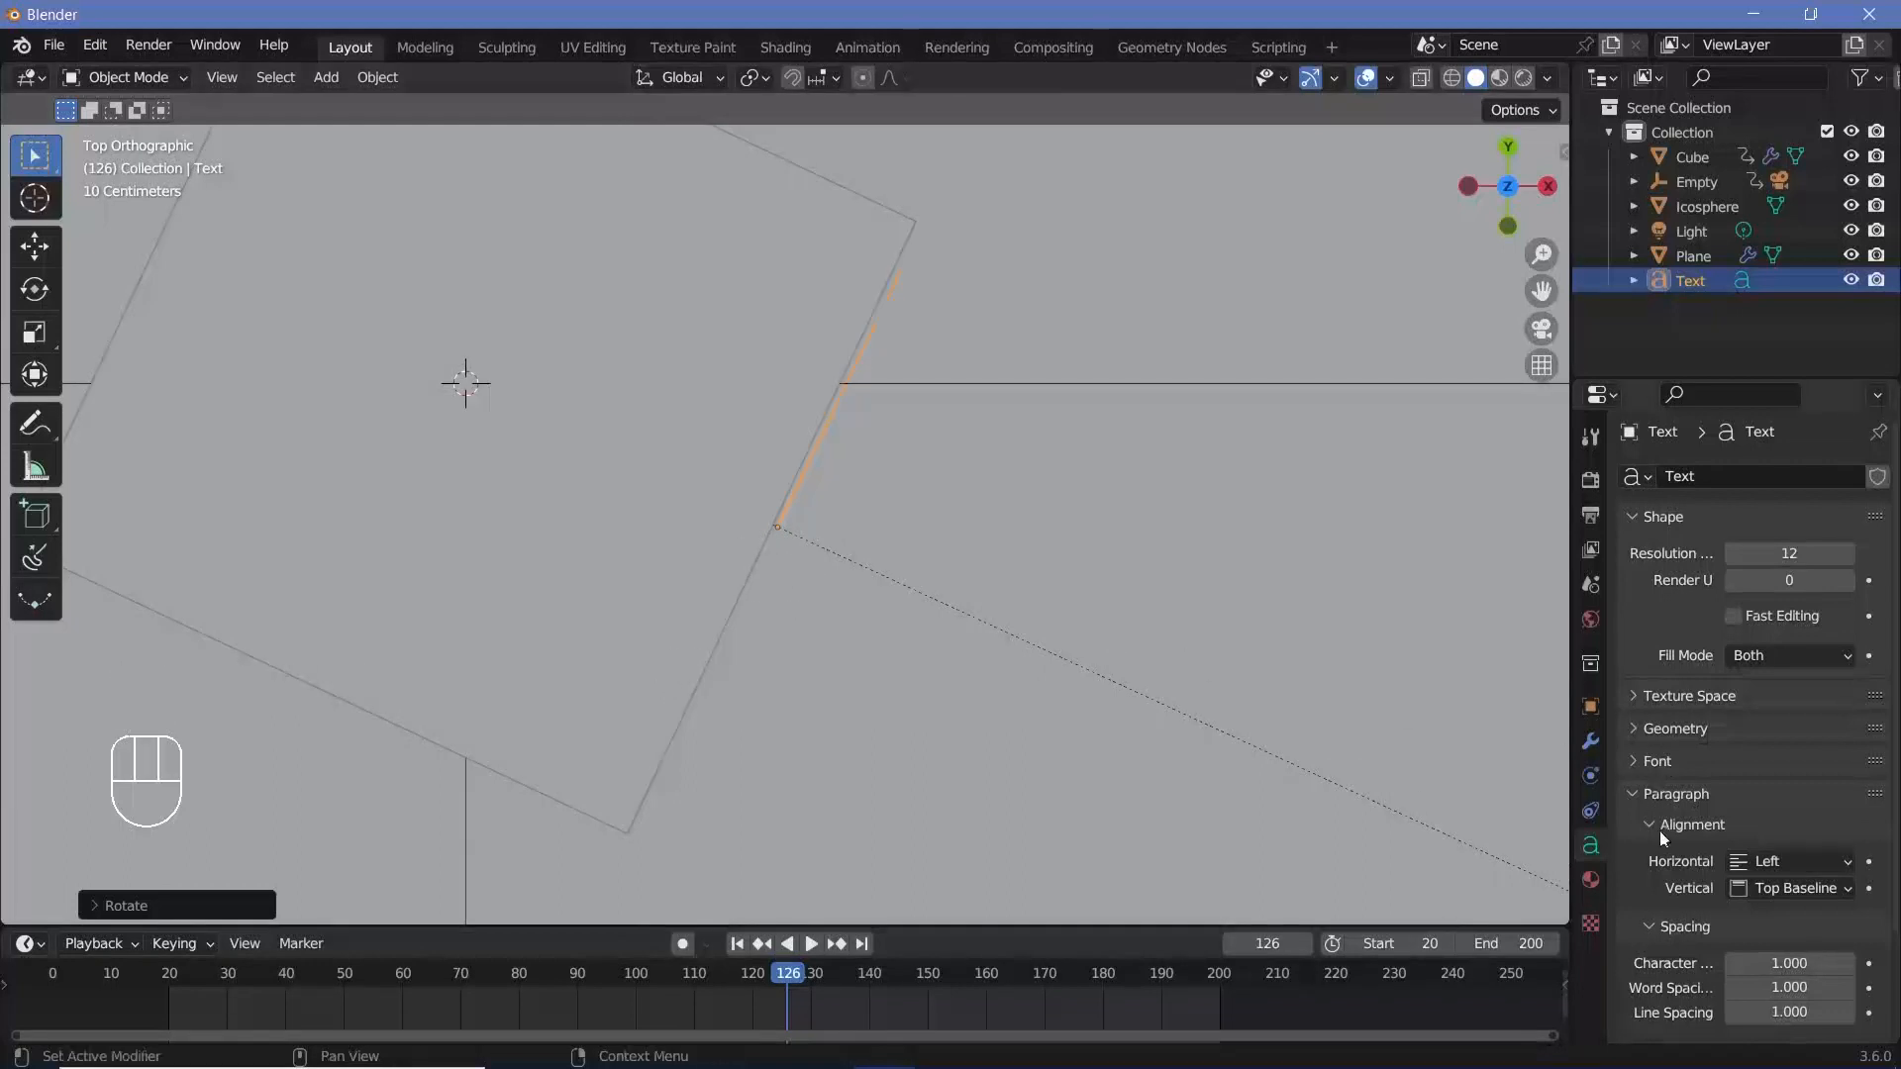
# Set the text's horizontal alignment to Center and vertical alignment to Middle, and return to the camera view.
pyautogui.scroll(-2, 1667, 818)
pyautogui.click(1739, 760)
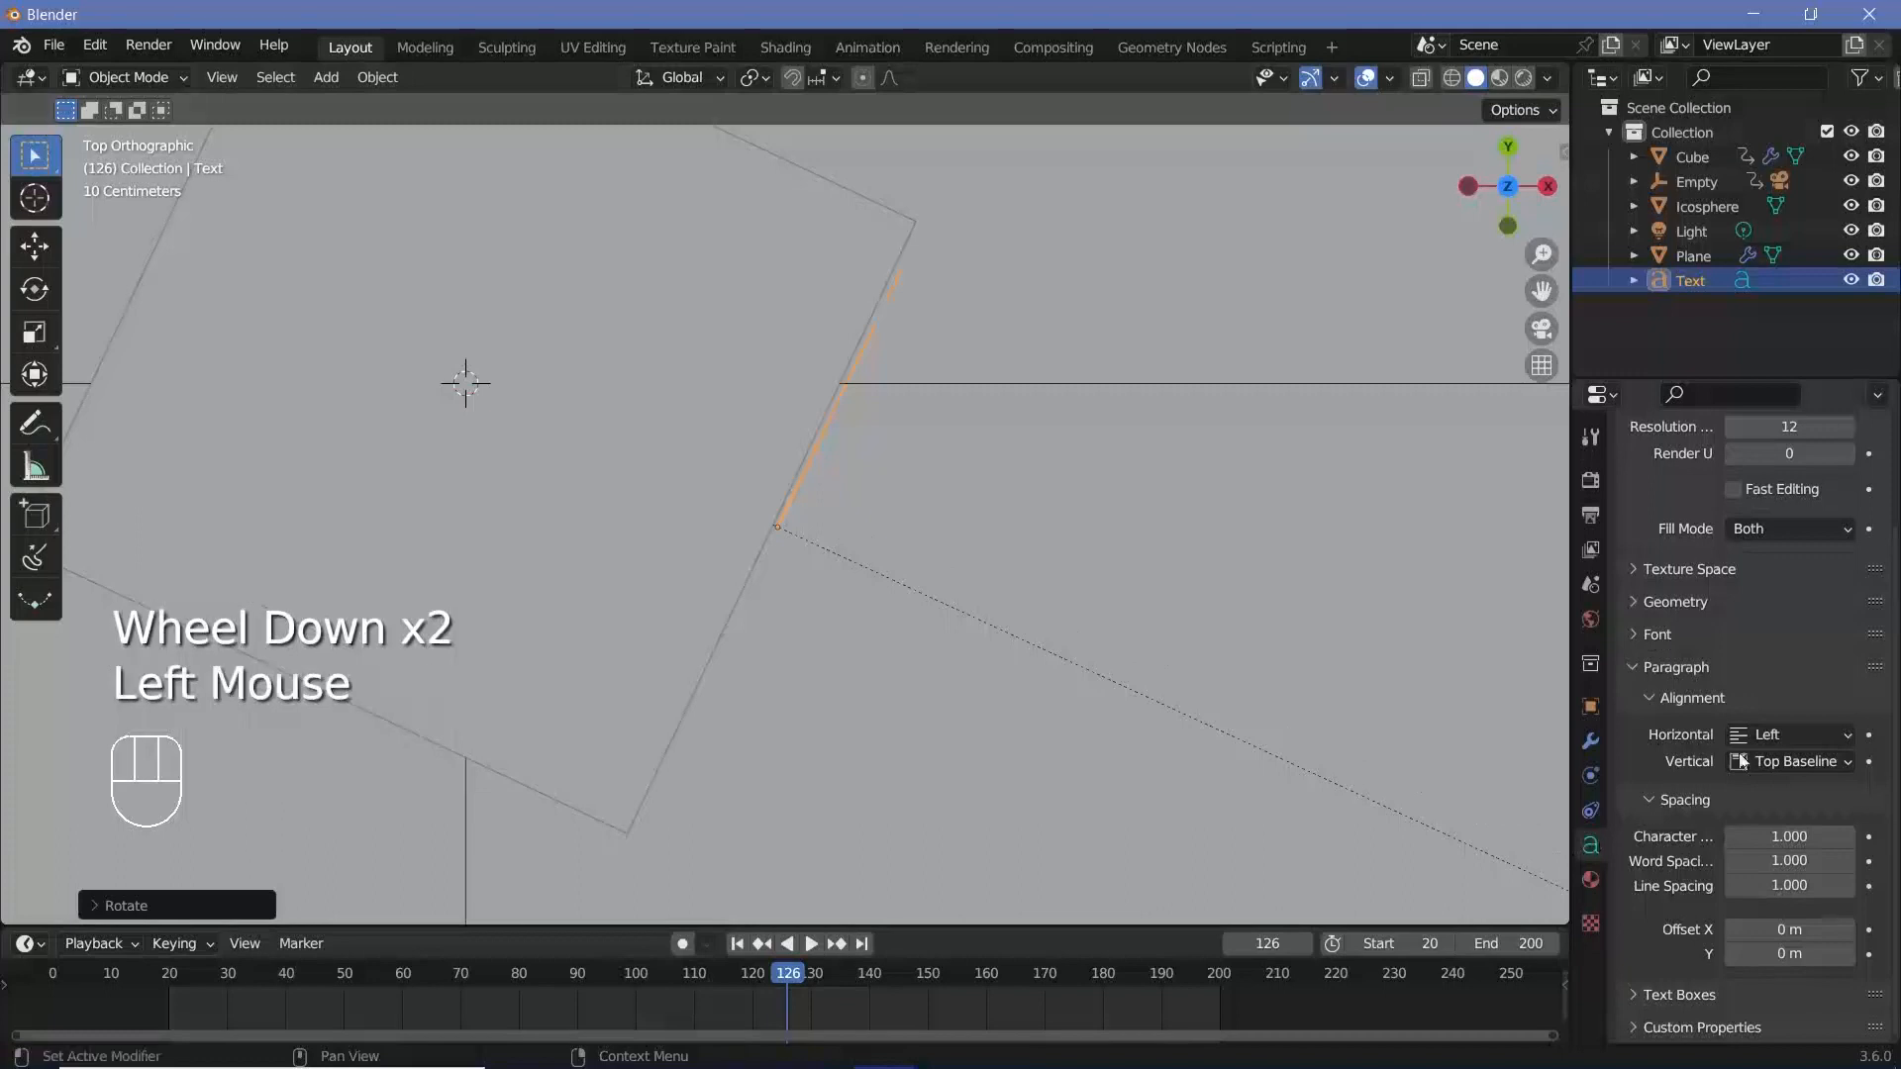
pyautogui.click(1769, 740)
pyautogui.click(1733, 792)
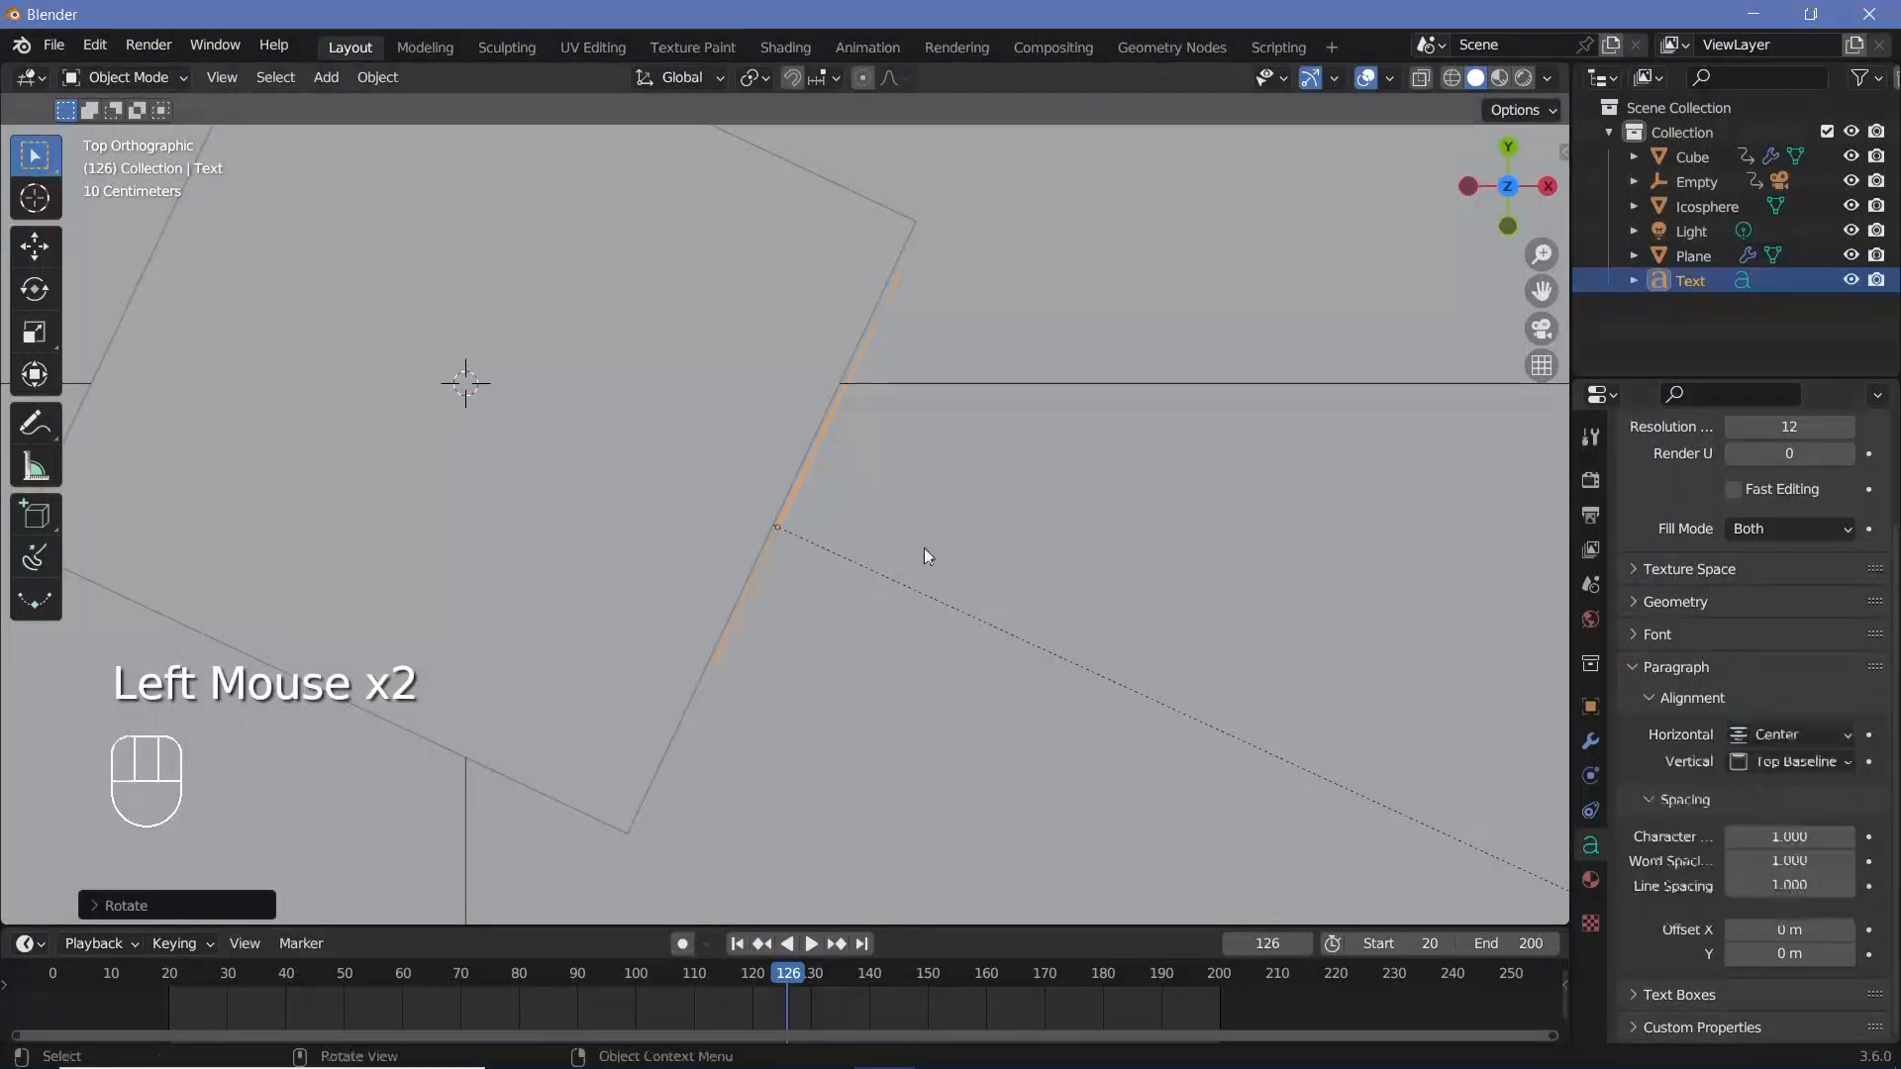
pyautogui.click(1789, 762)
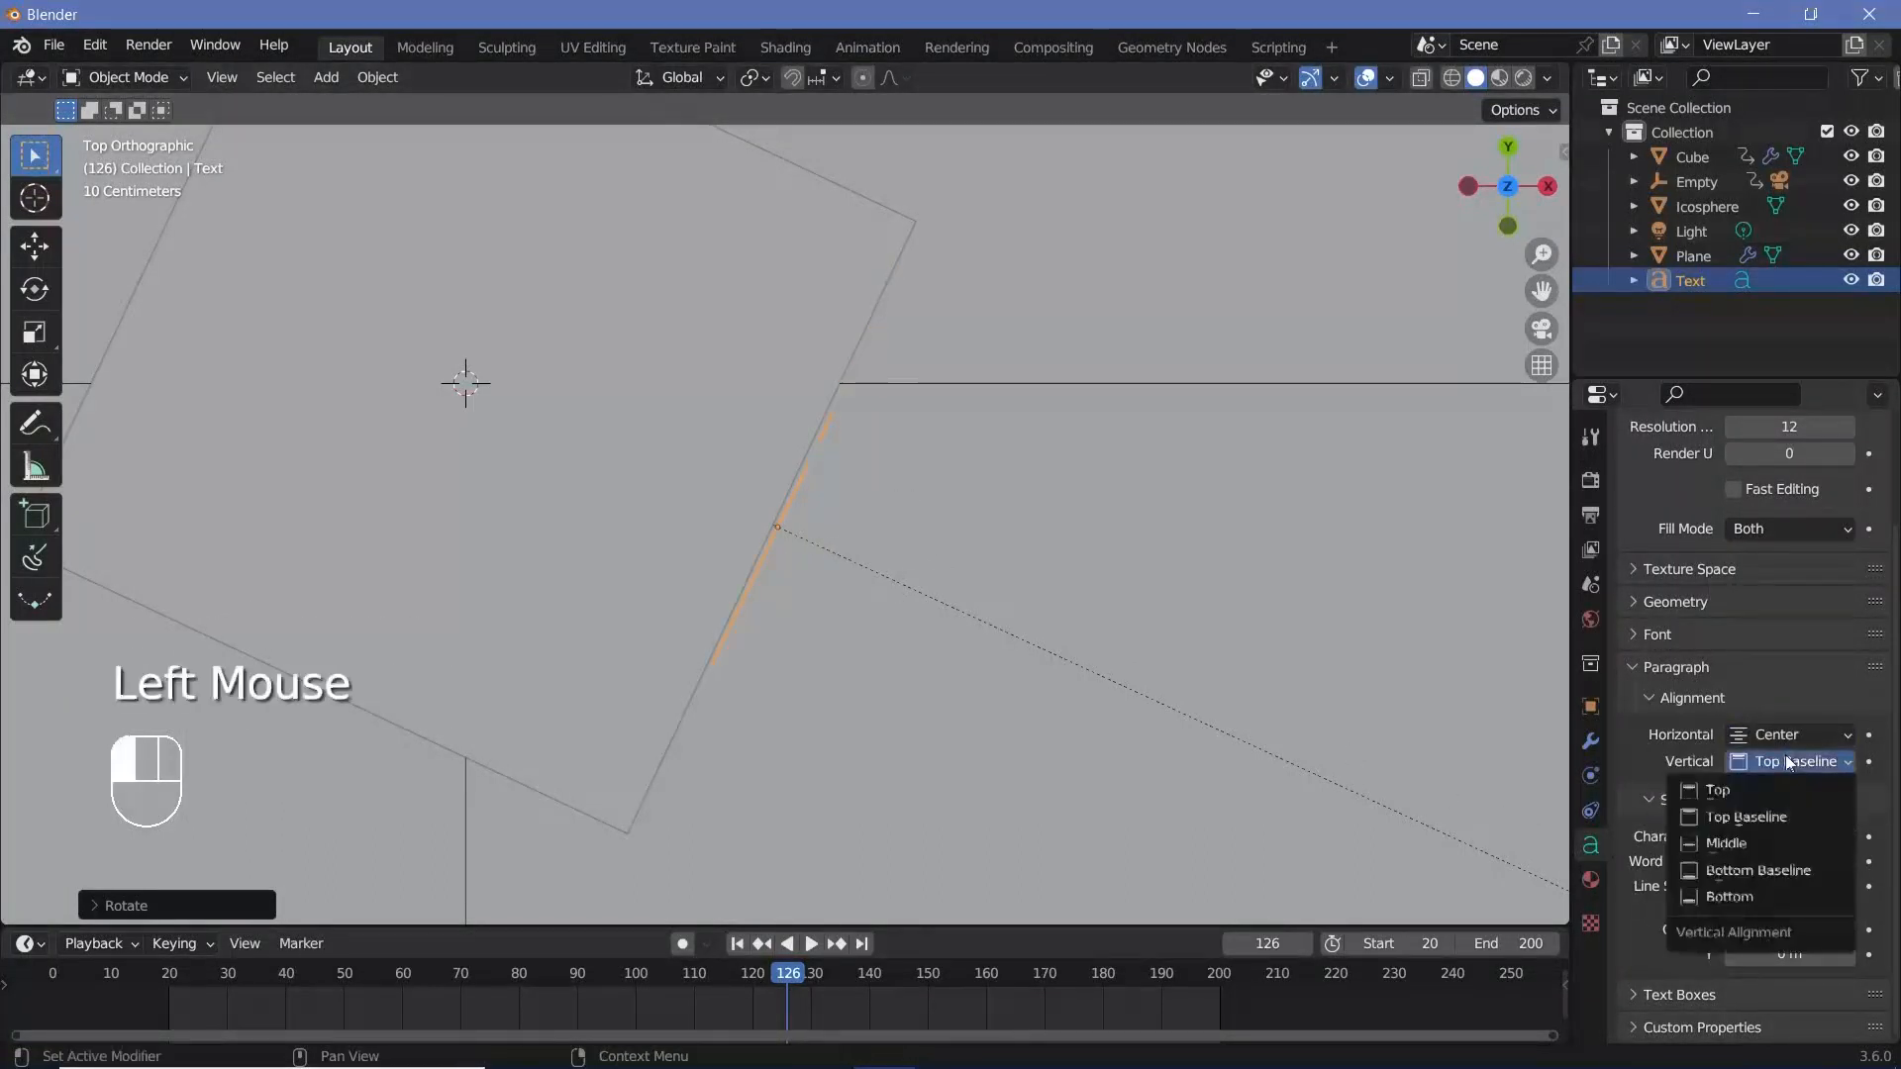
pyautogui.click(1734, 846)
pyautogui.press('KP_0')
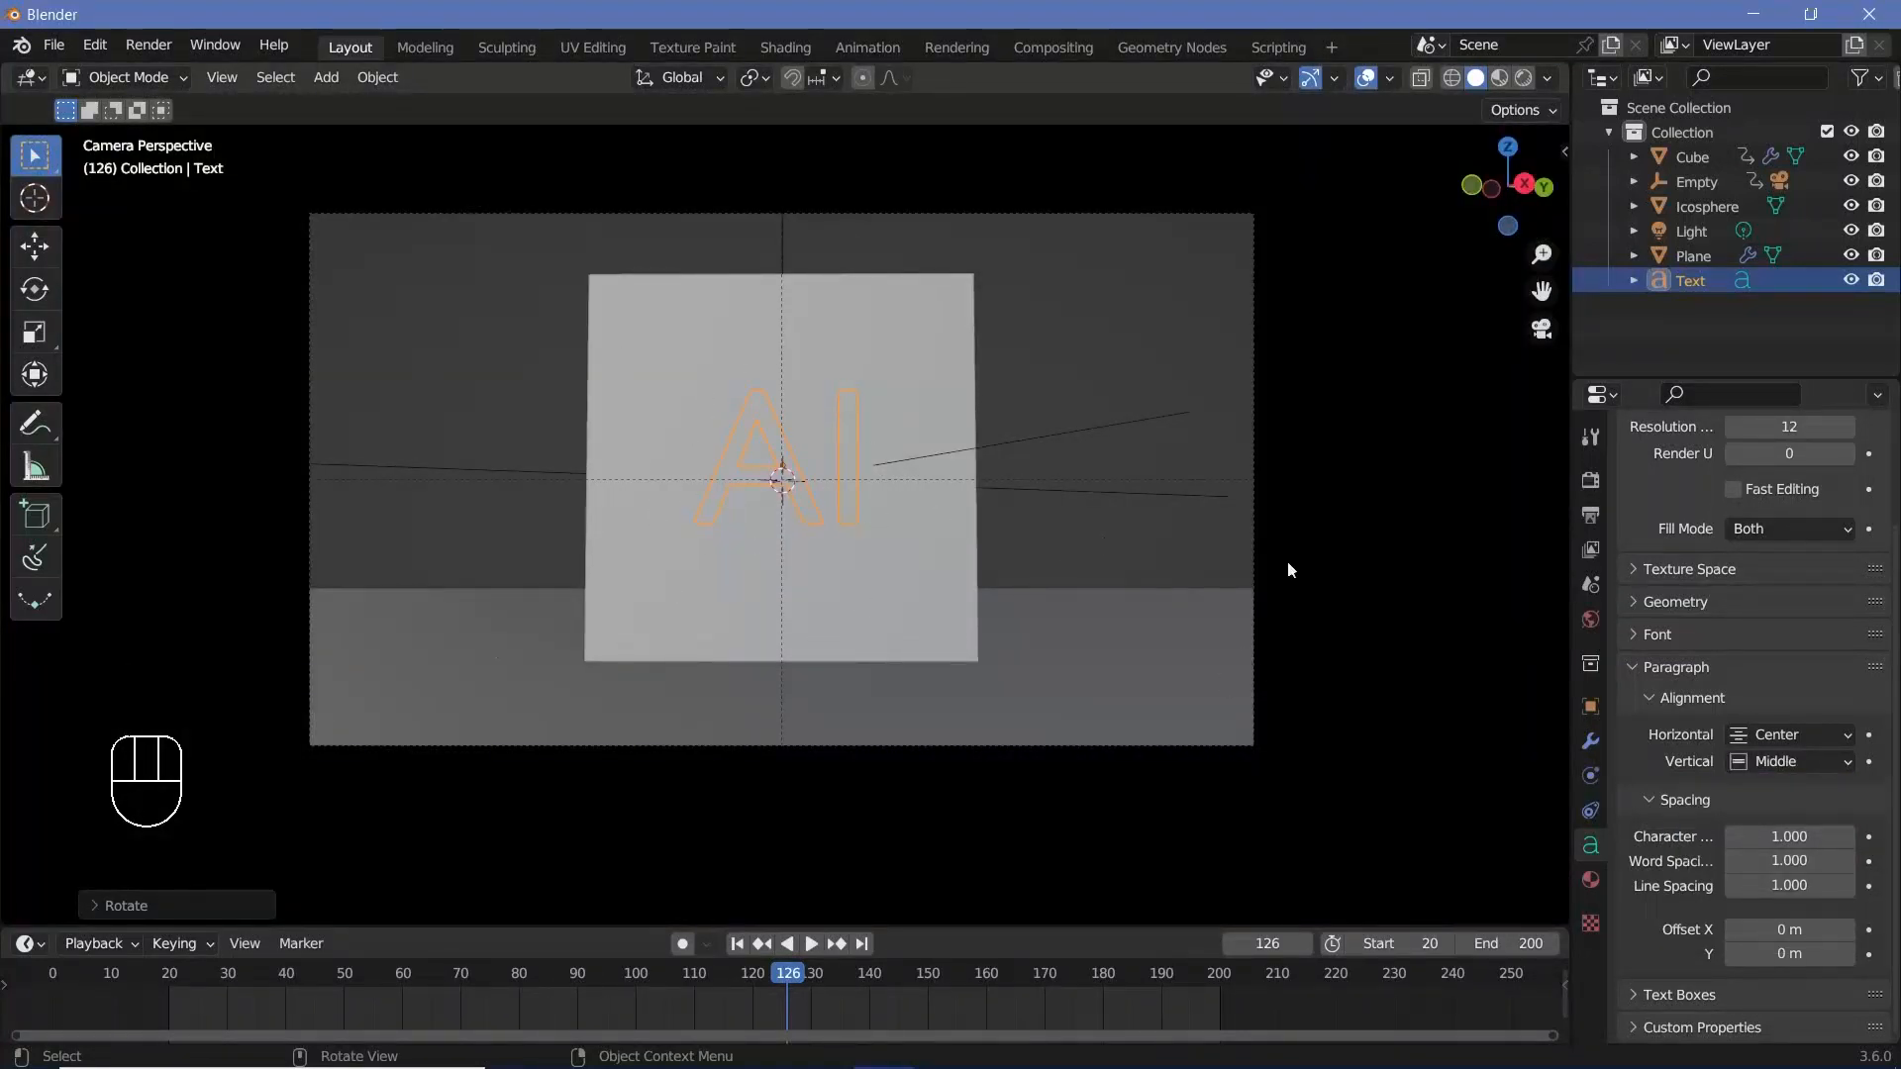
# Change the "AI" text's regular font to a monospaced font and parent the text to the cube with the Object option.
pyautogui.click(1636, 633)
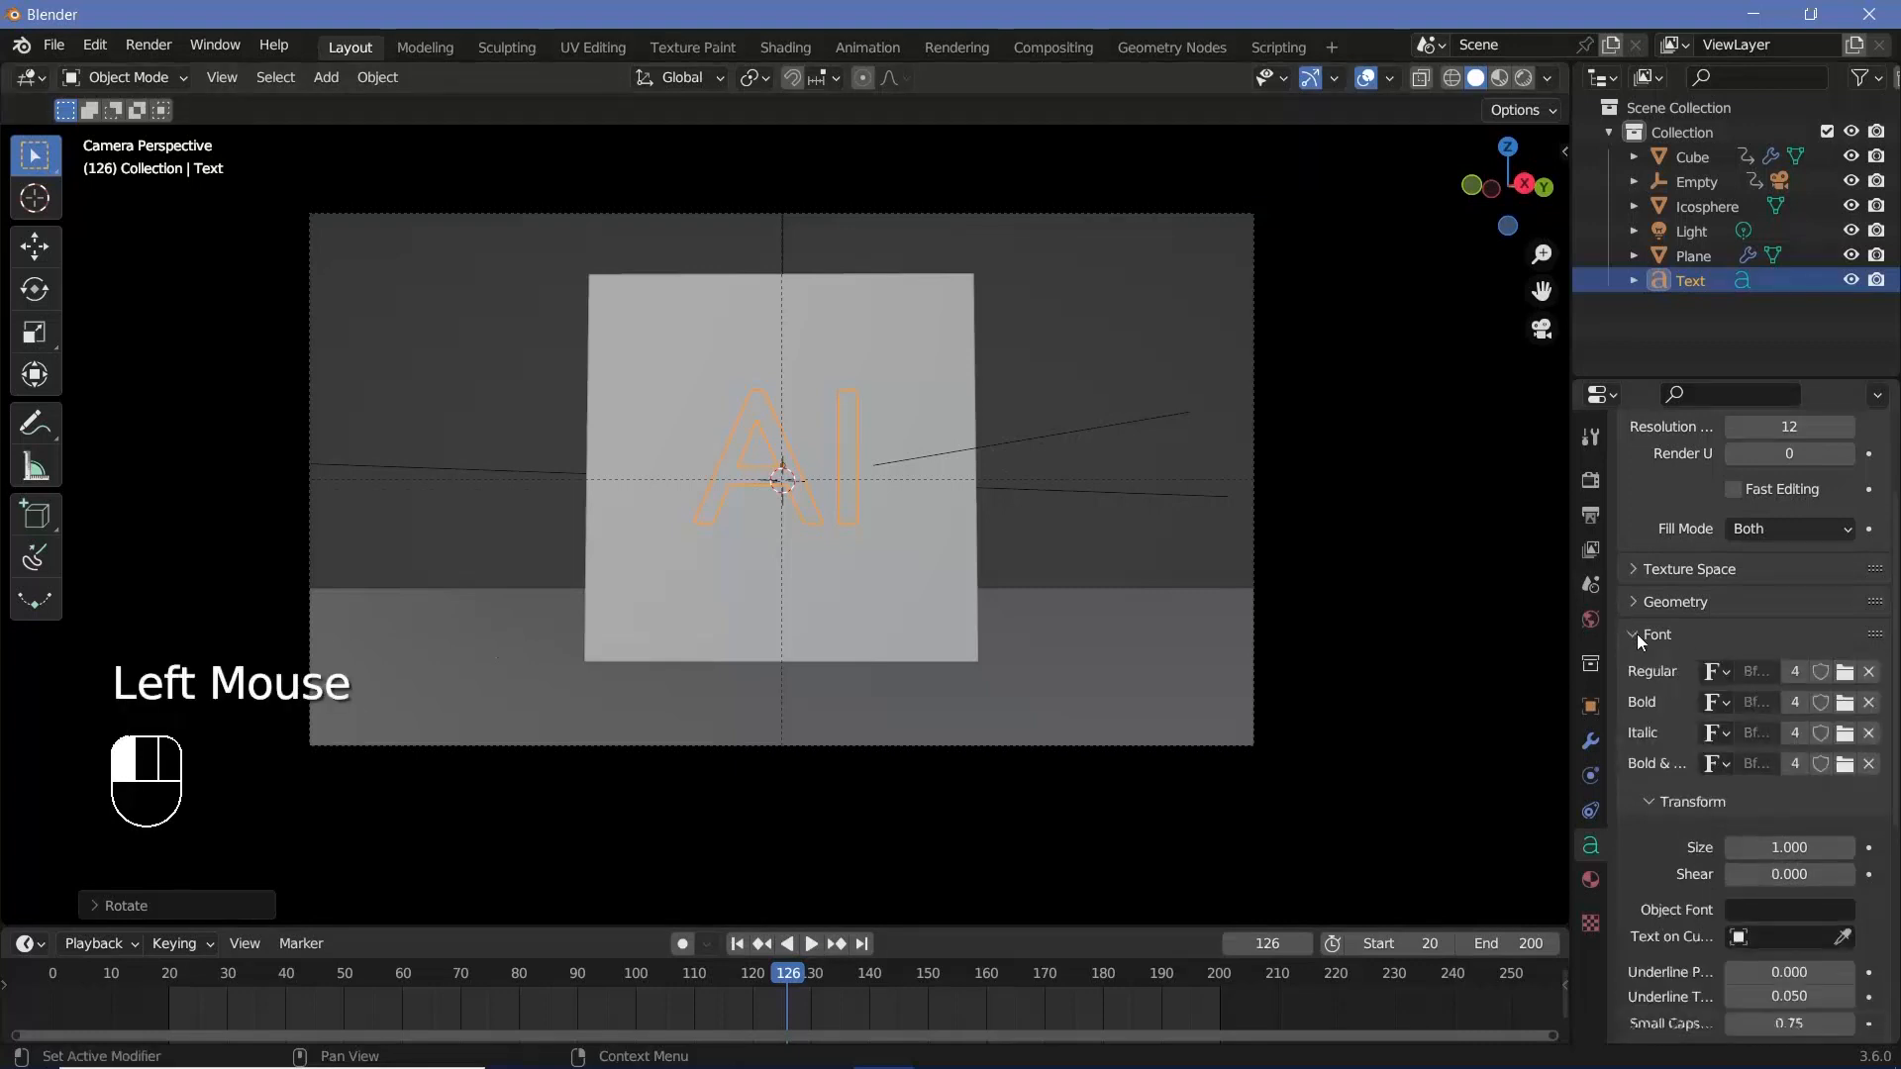
pyautogui.click(1839, 681)
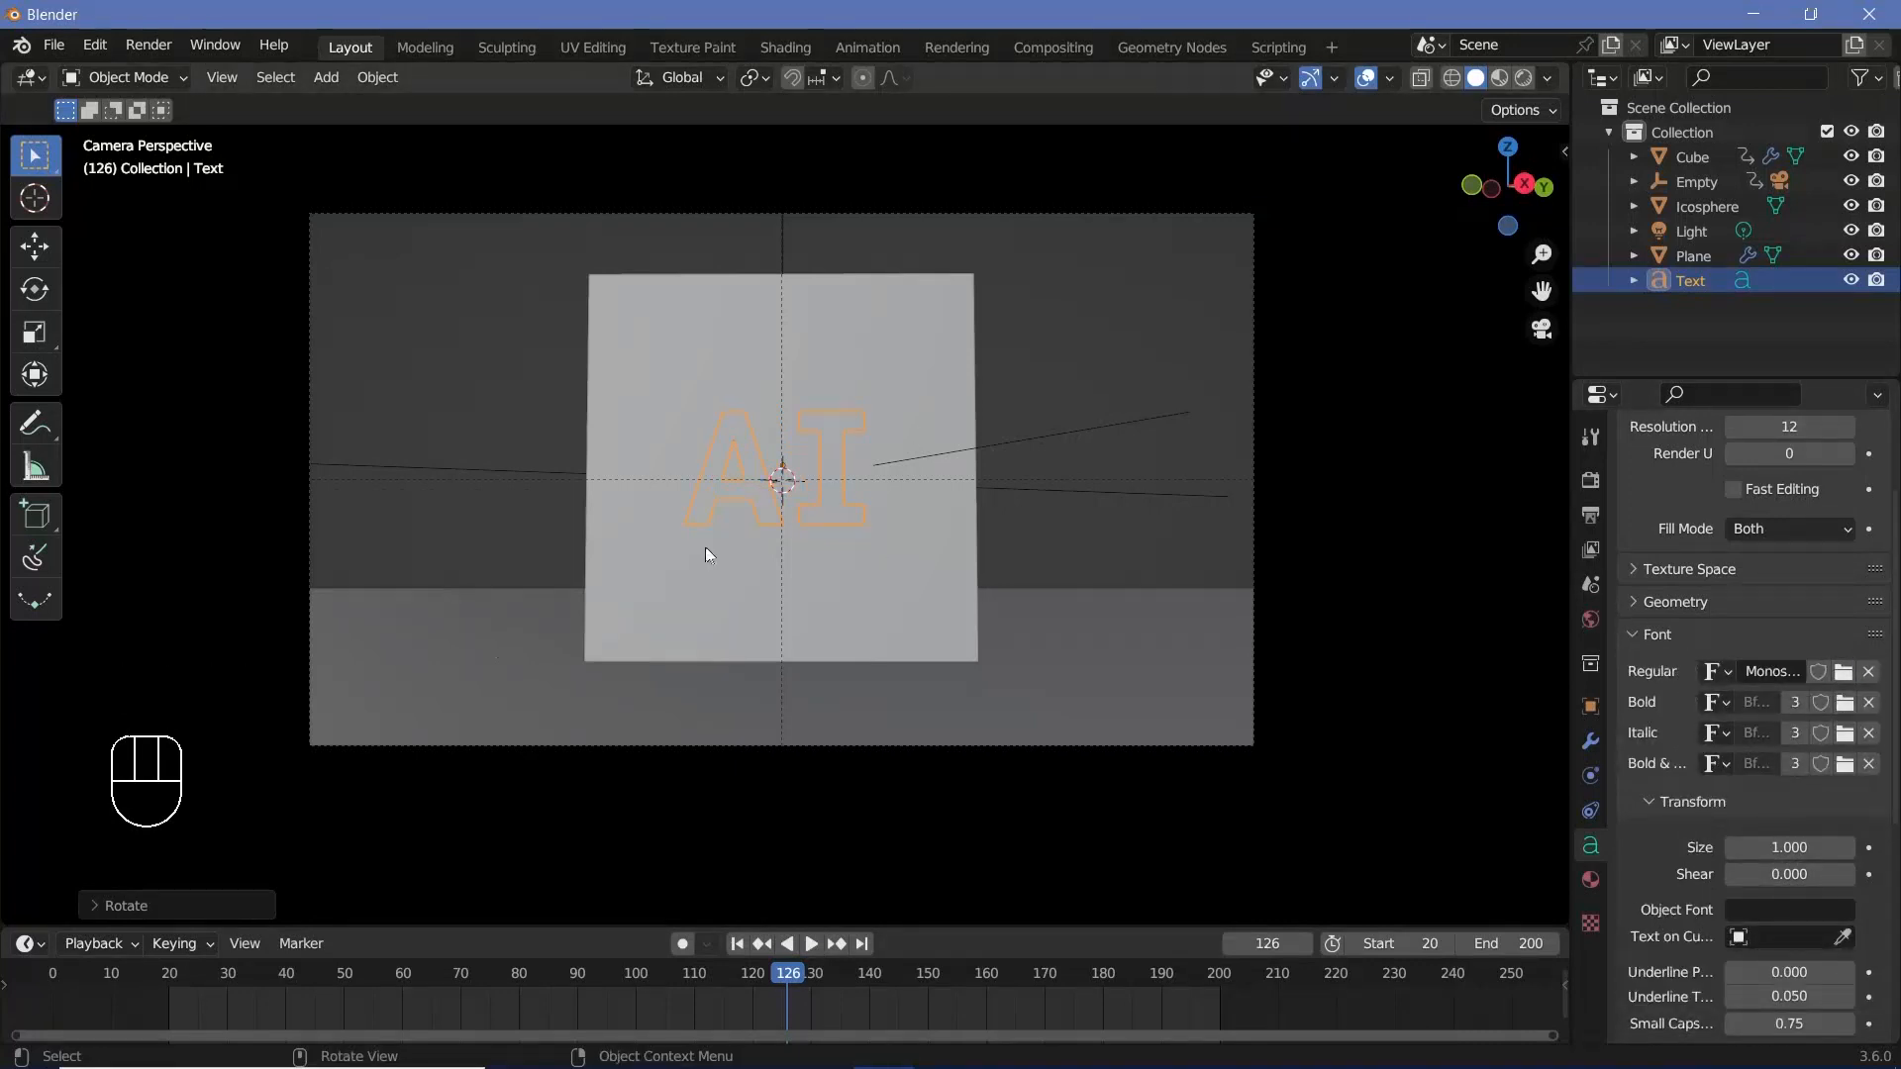
pyautogui.keyDown('shift'); pyautogui.click(911, 356); pyautogui.keyUp('shift')
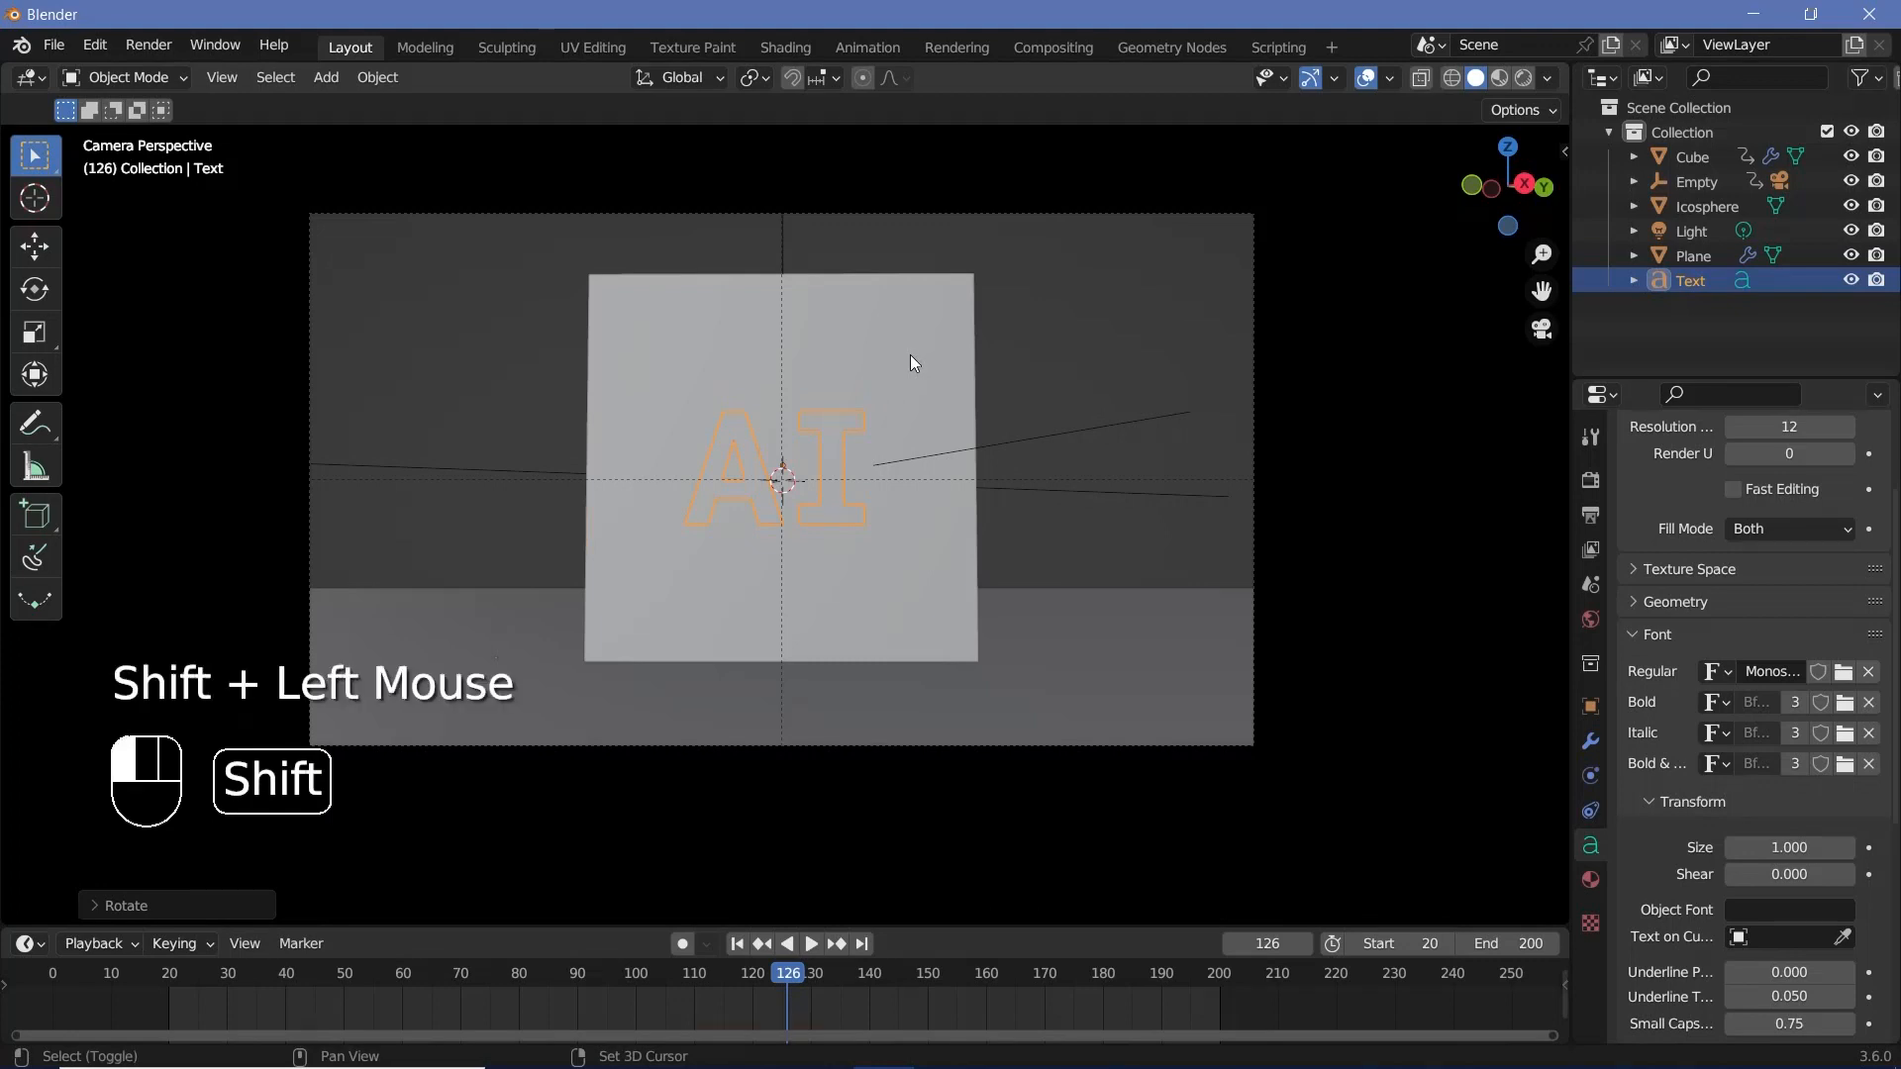
pyautogui.hotkey('ctrl', 'p')
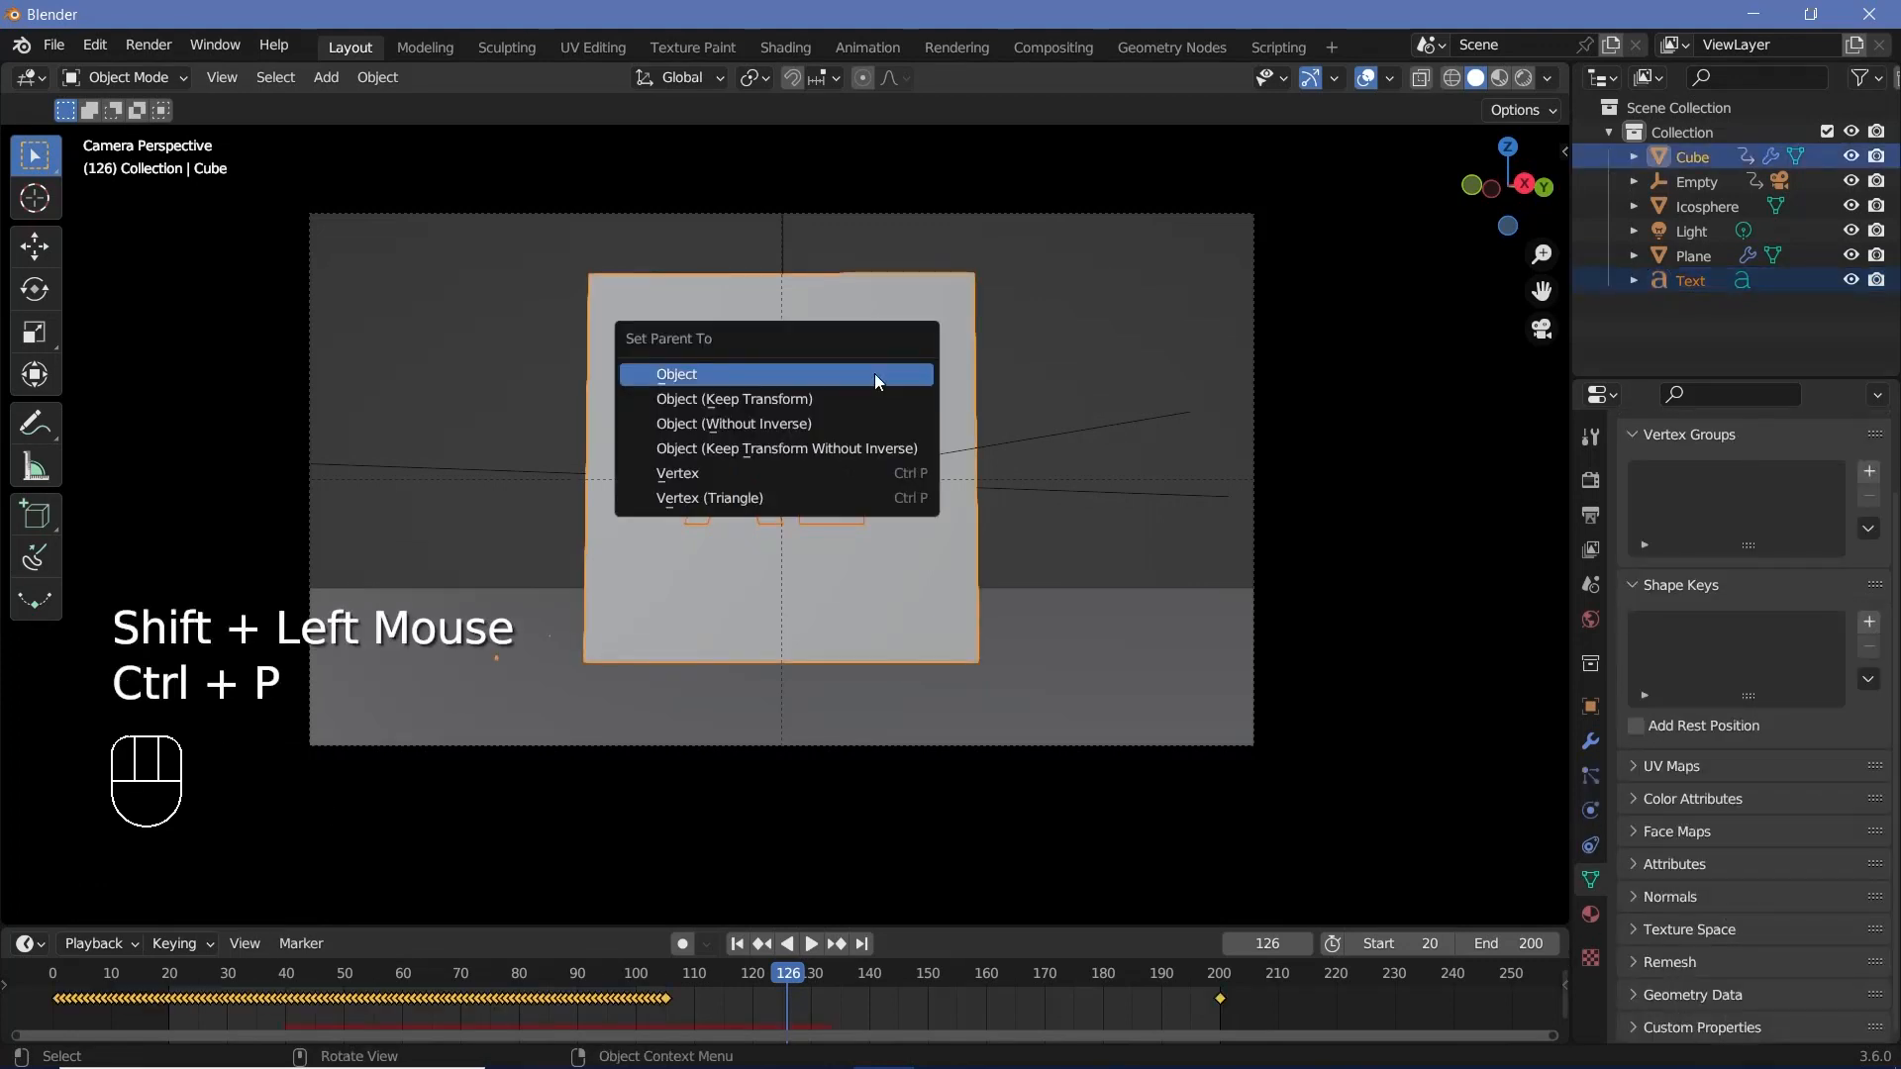
pyautogui.click(875, 372)
# Play the animation from the start frame to check the parented text's motion with the cube, and return to frame 20.
pyautogui.hotkey('shift', 'Left')
pyautogui.press('space')
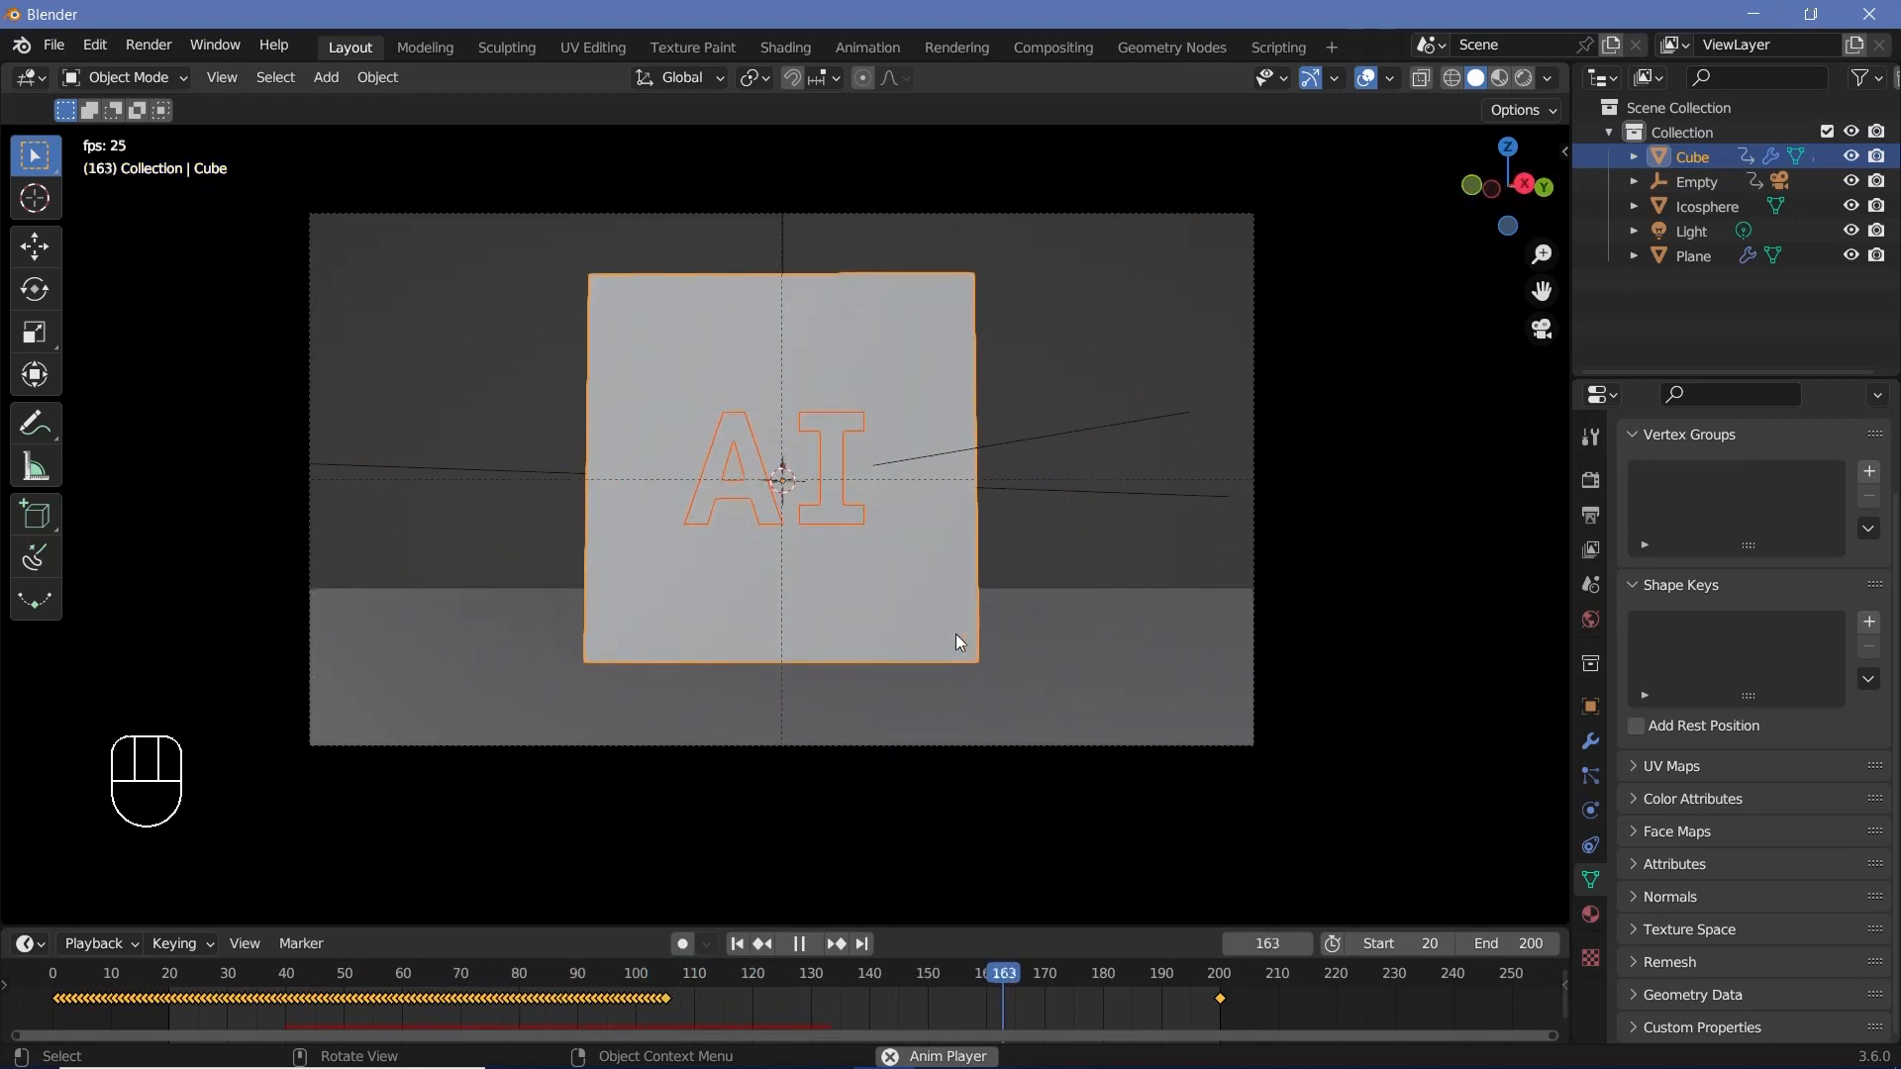
pyautogui.press('space')
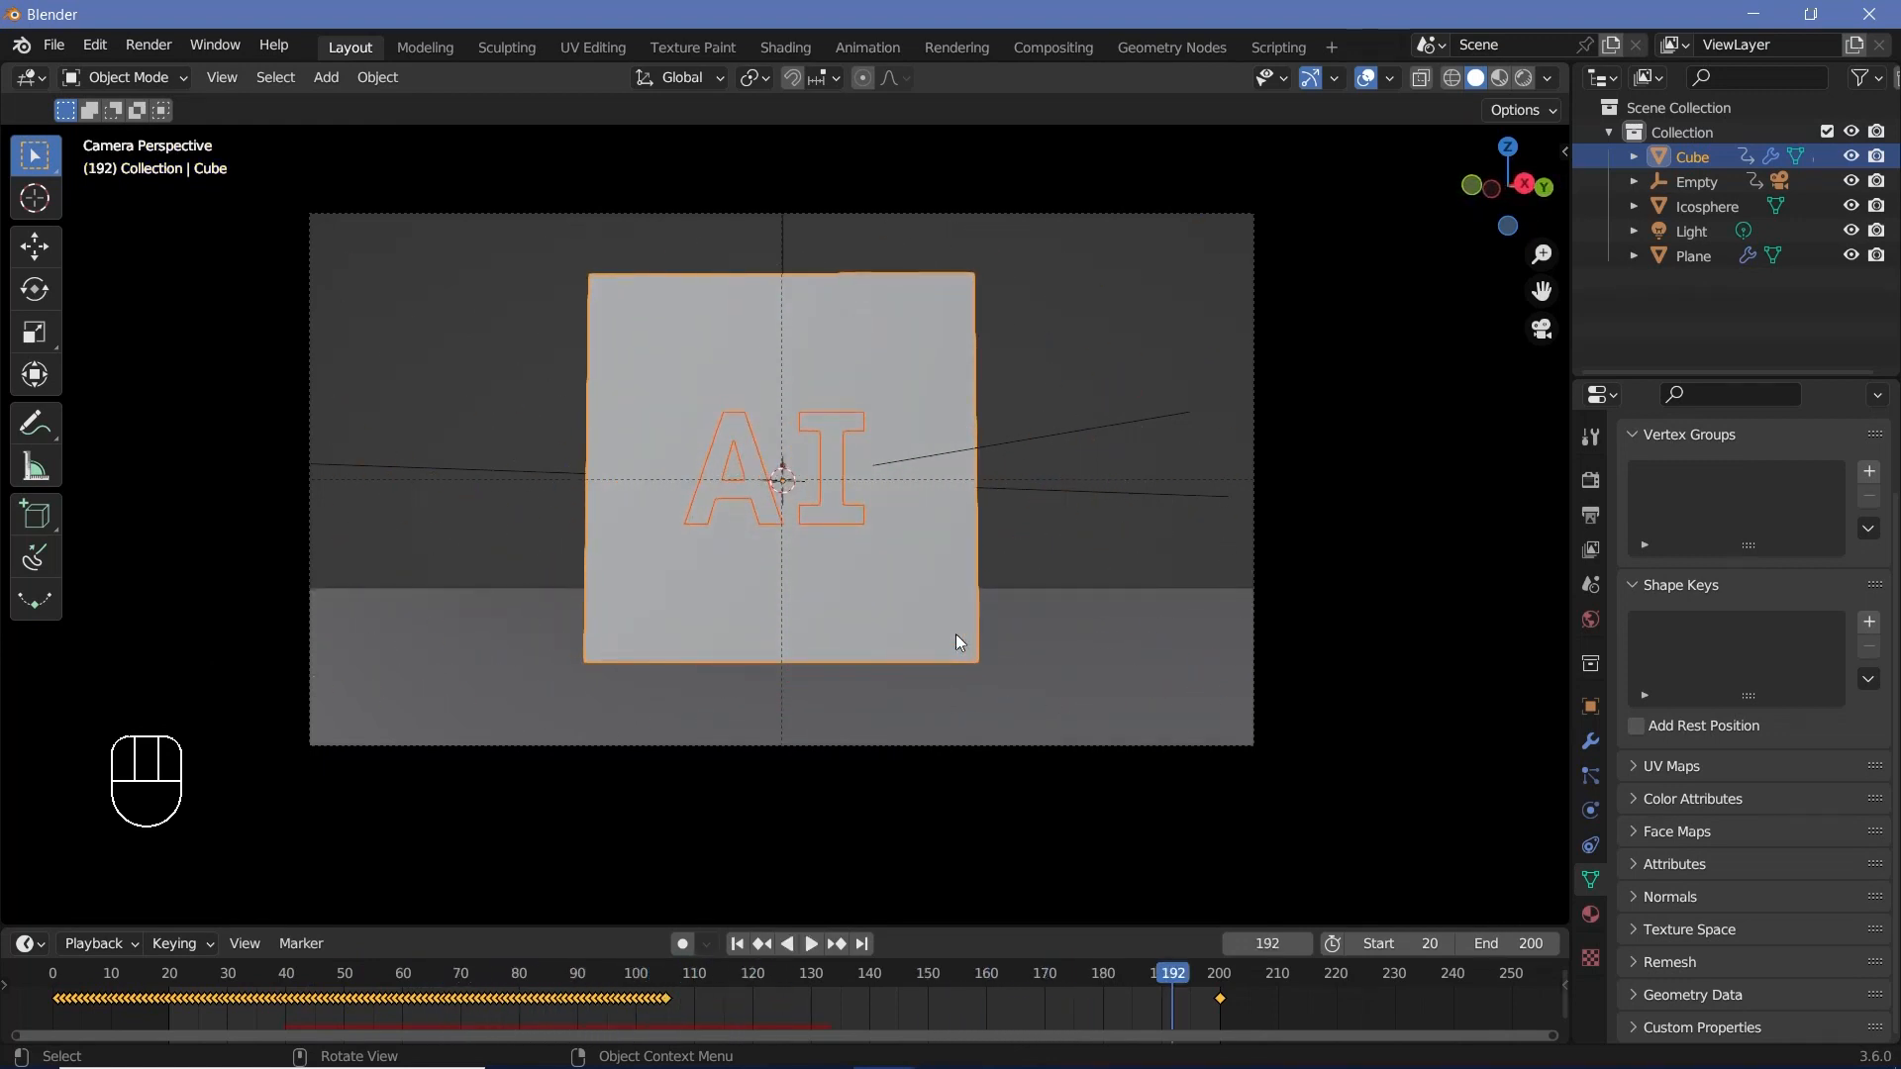
pyautogui.moveTo(1135, 970); pyautogui.dragTo(169, 1019)
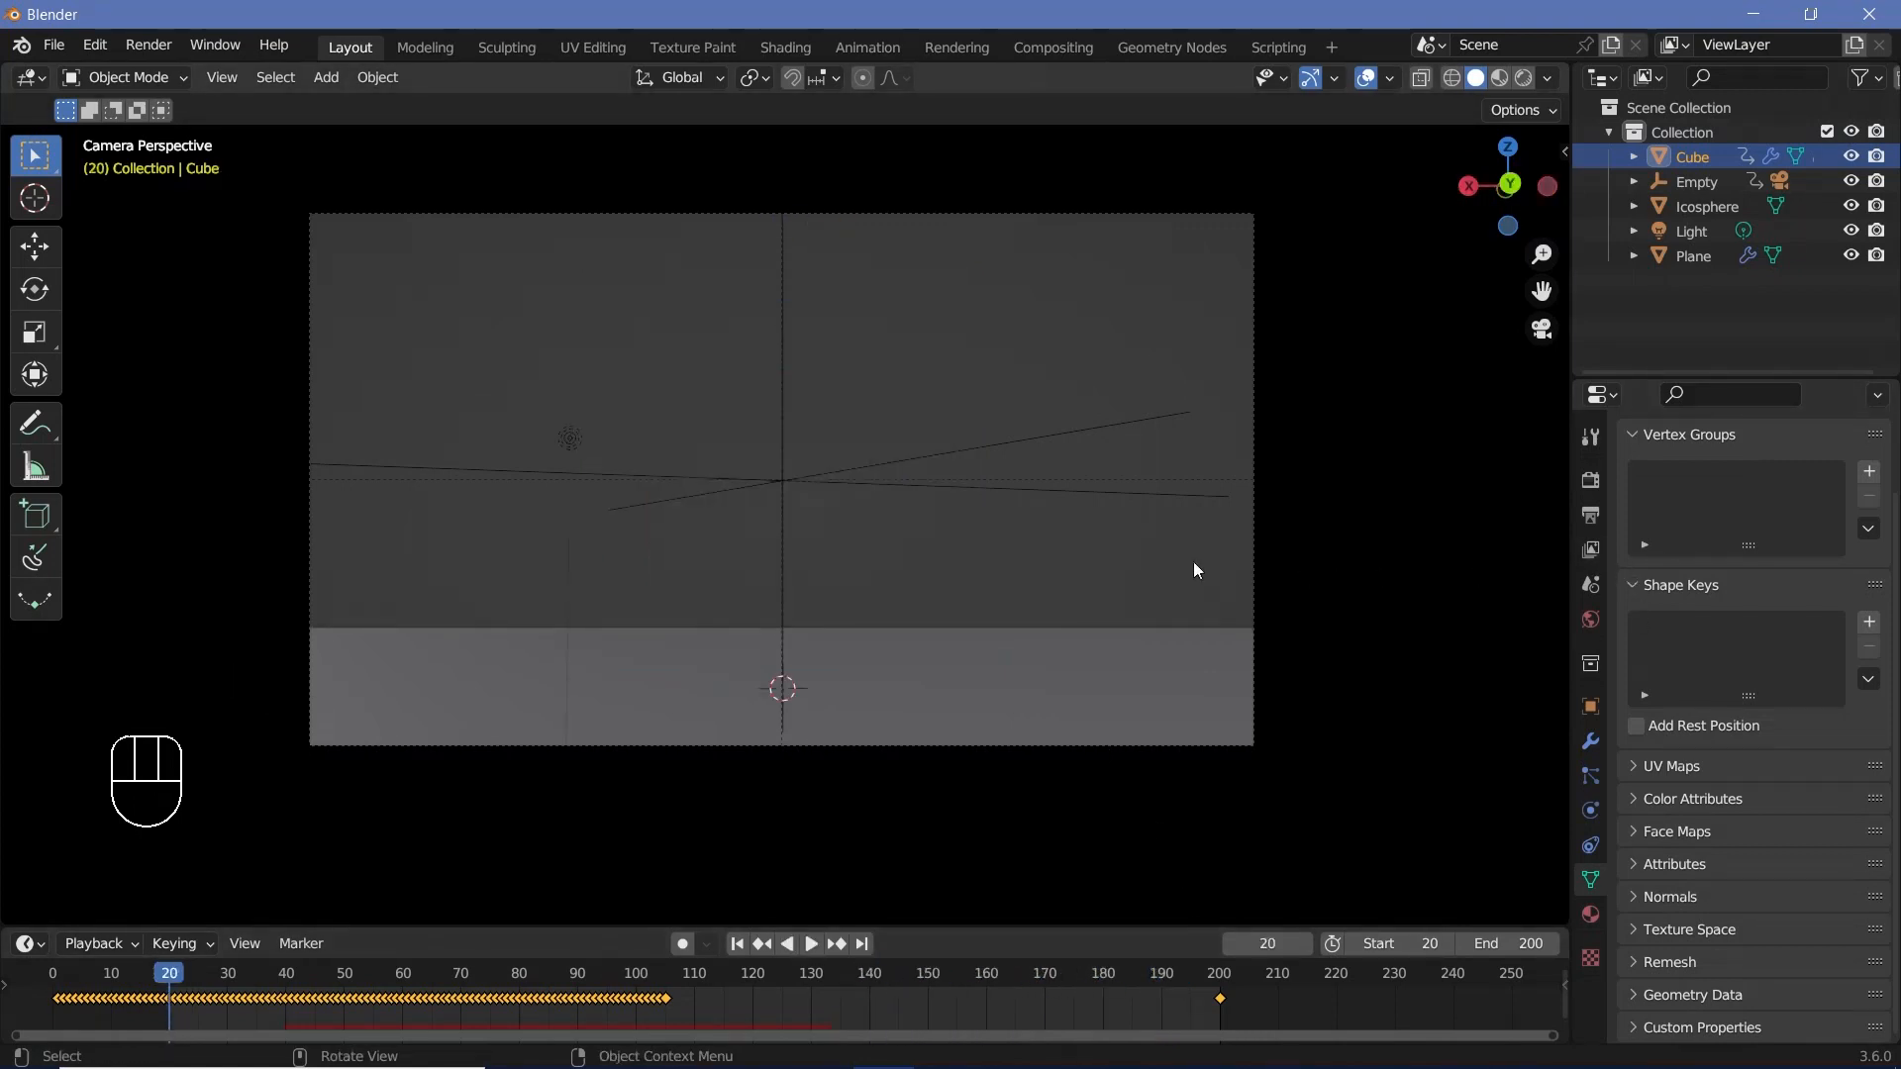
# Enable Ambient Occlusion, Bloom and Screen Space Reflections in the render settings.
pyautogui.click(1592, 482)
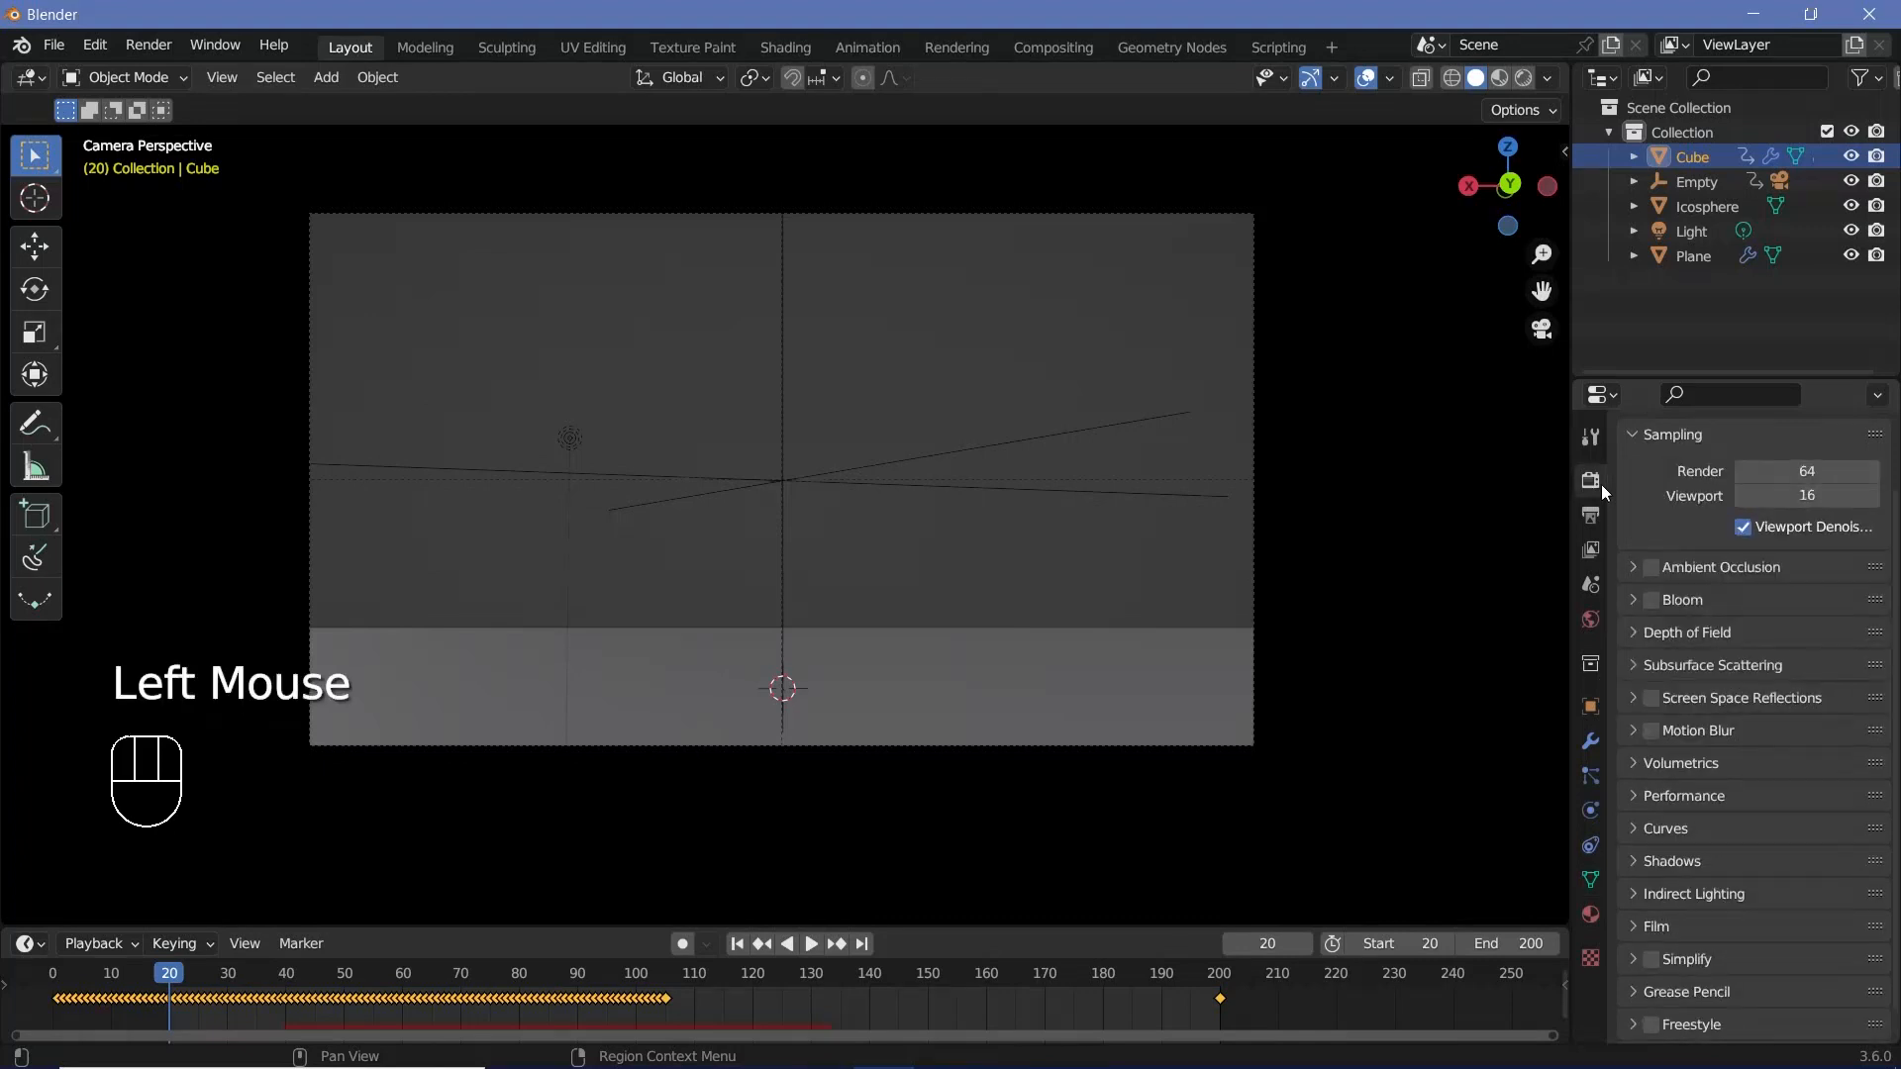
pyautogui.click(1651, 600)
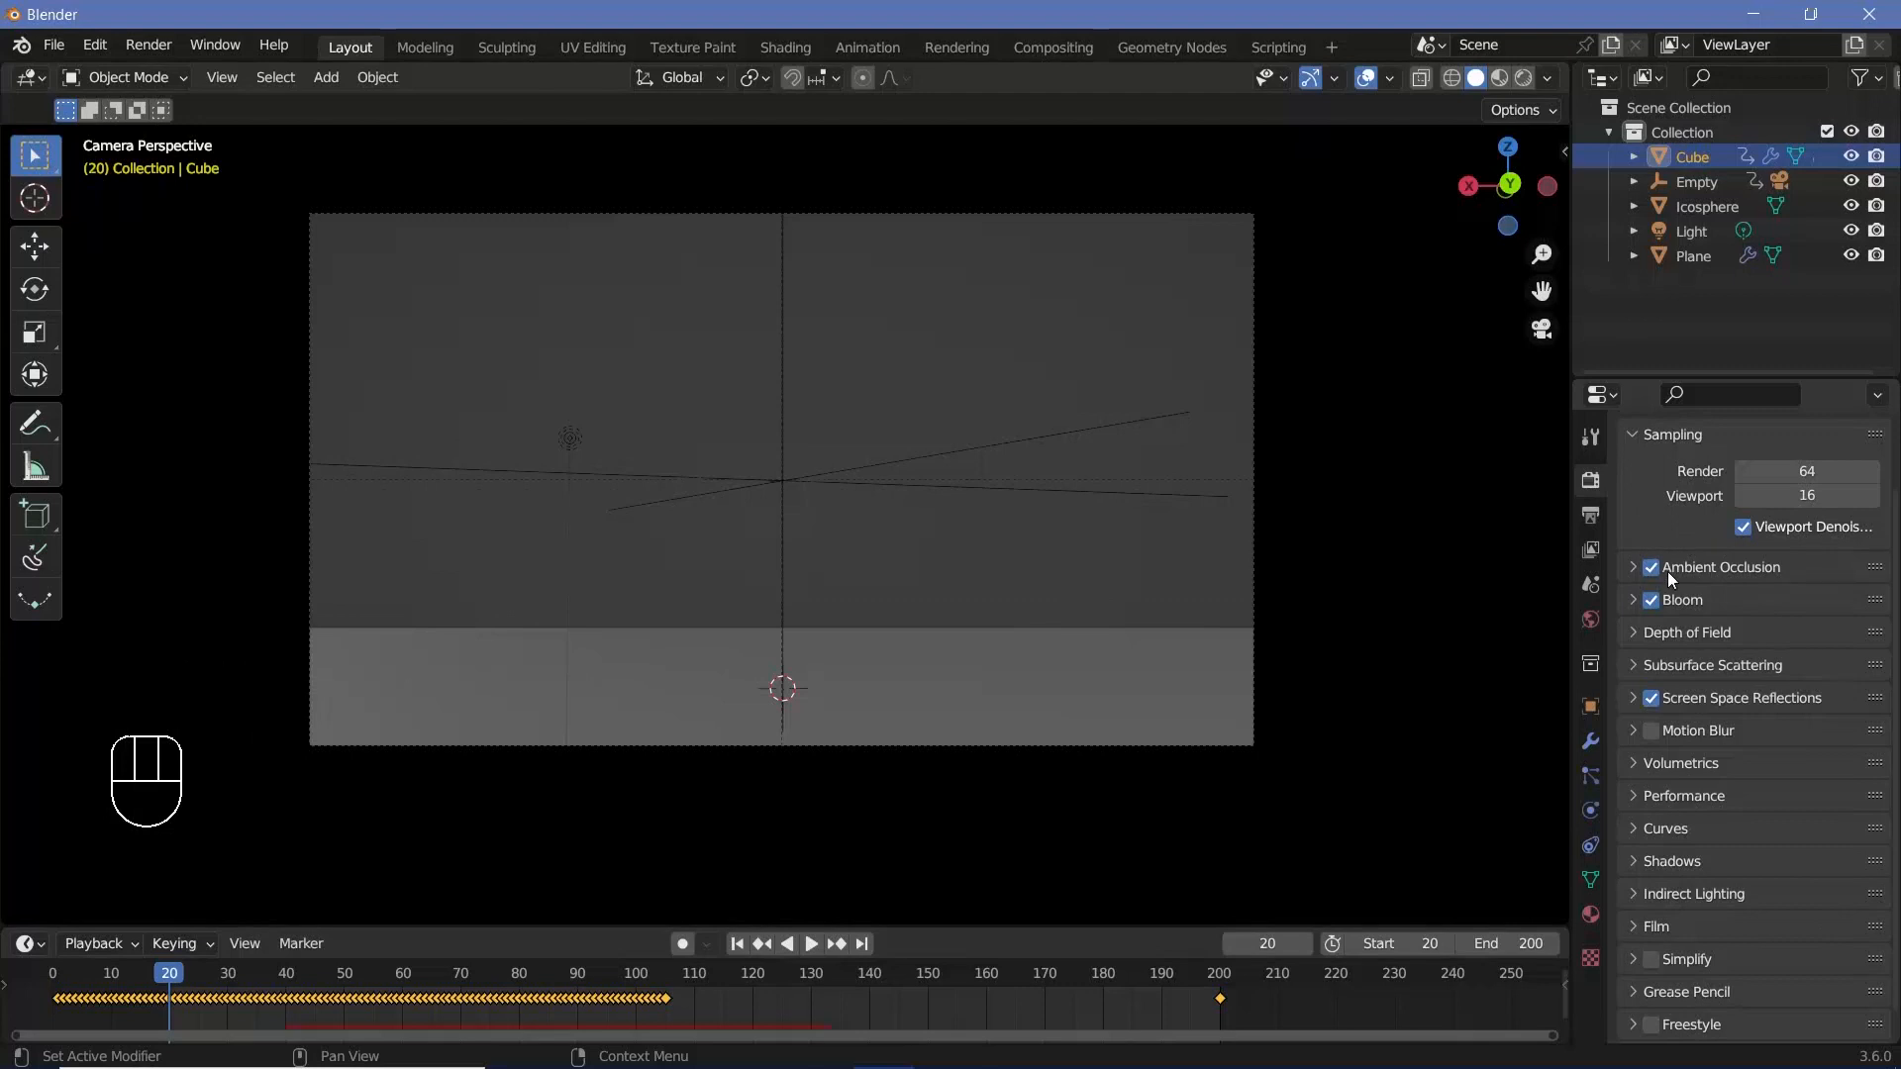
# Set the output frame rate to 30 fps and the output path to "//".
pyautogui.click(1590, 517)
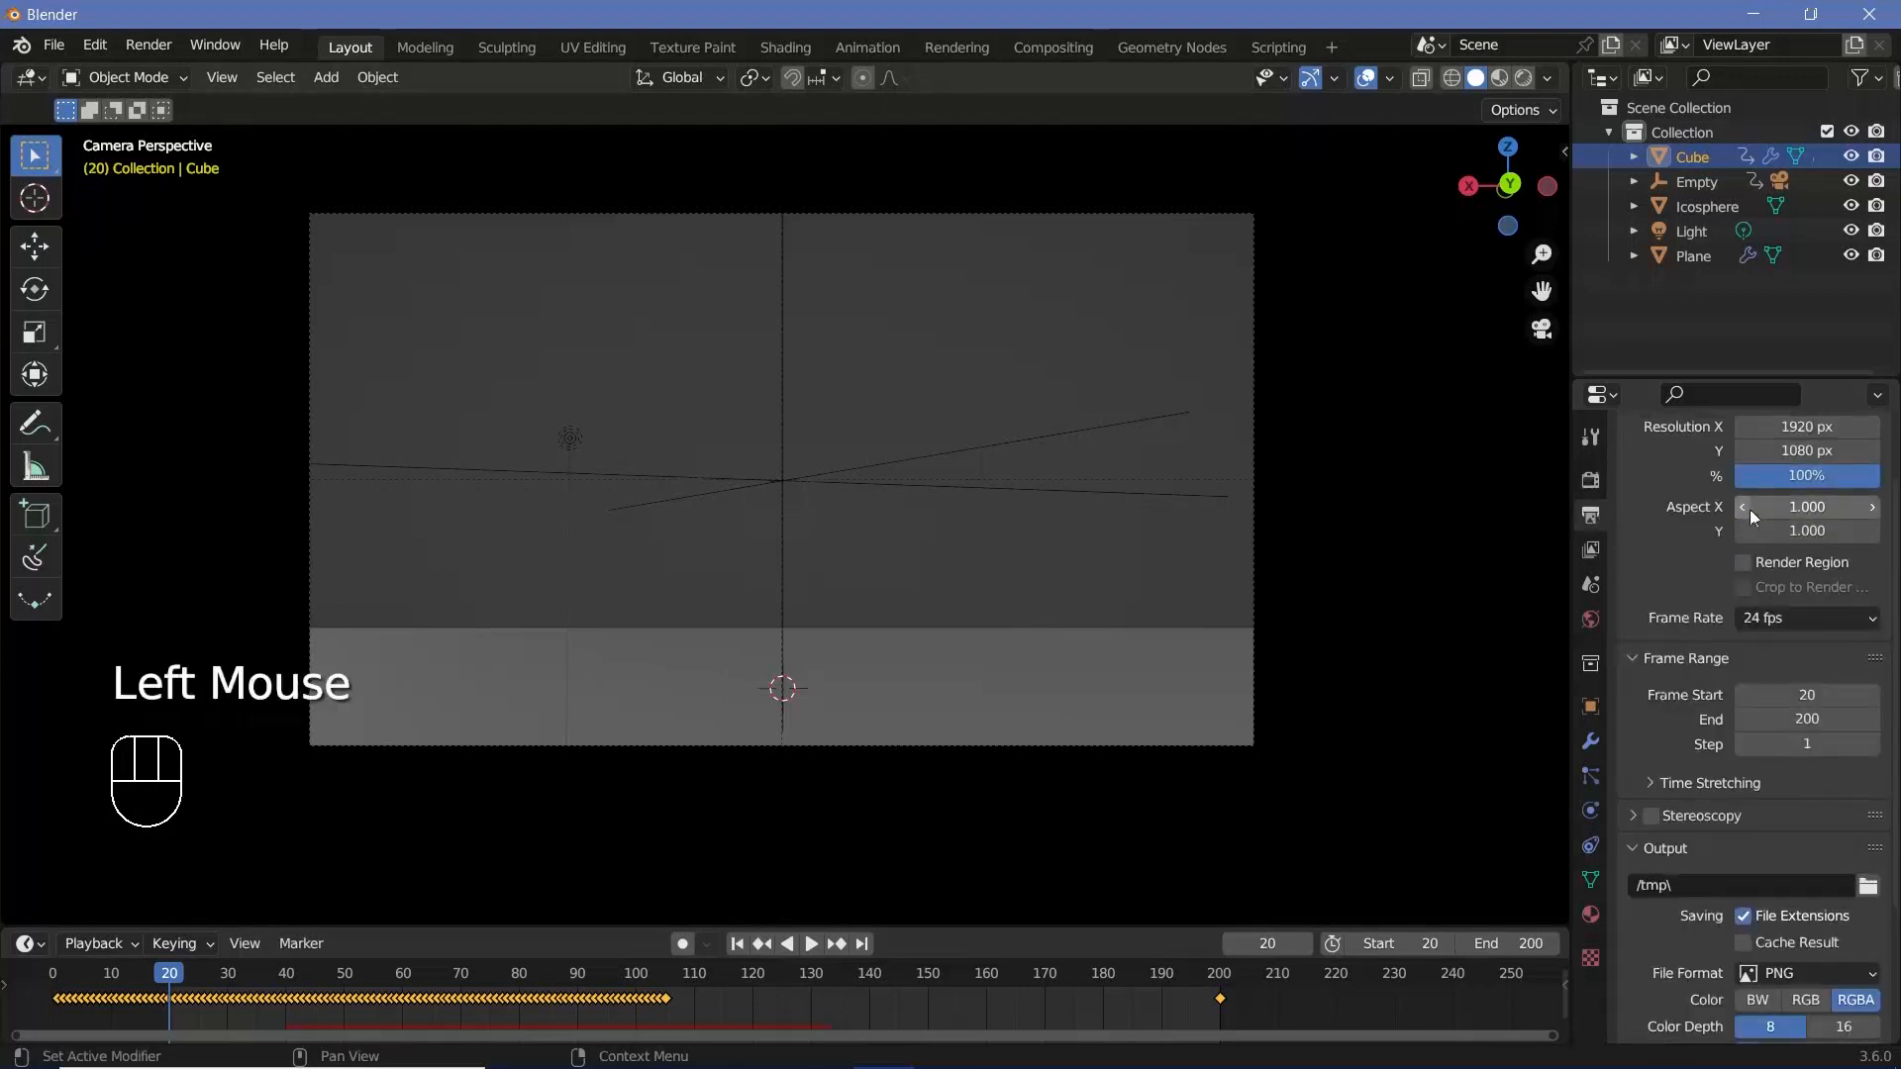
pyautogui.moveTo(1779, 622); pyautogui.dragTo(1796, 757)
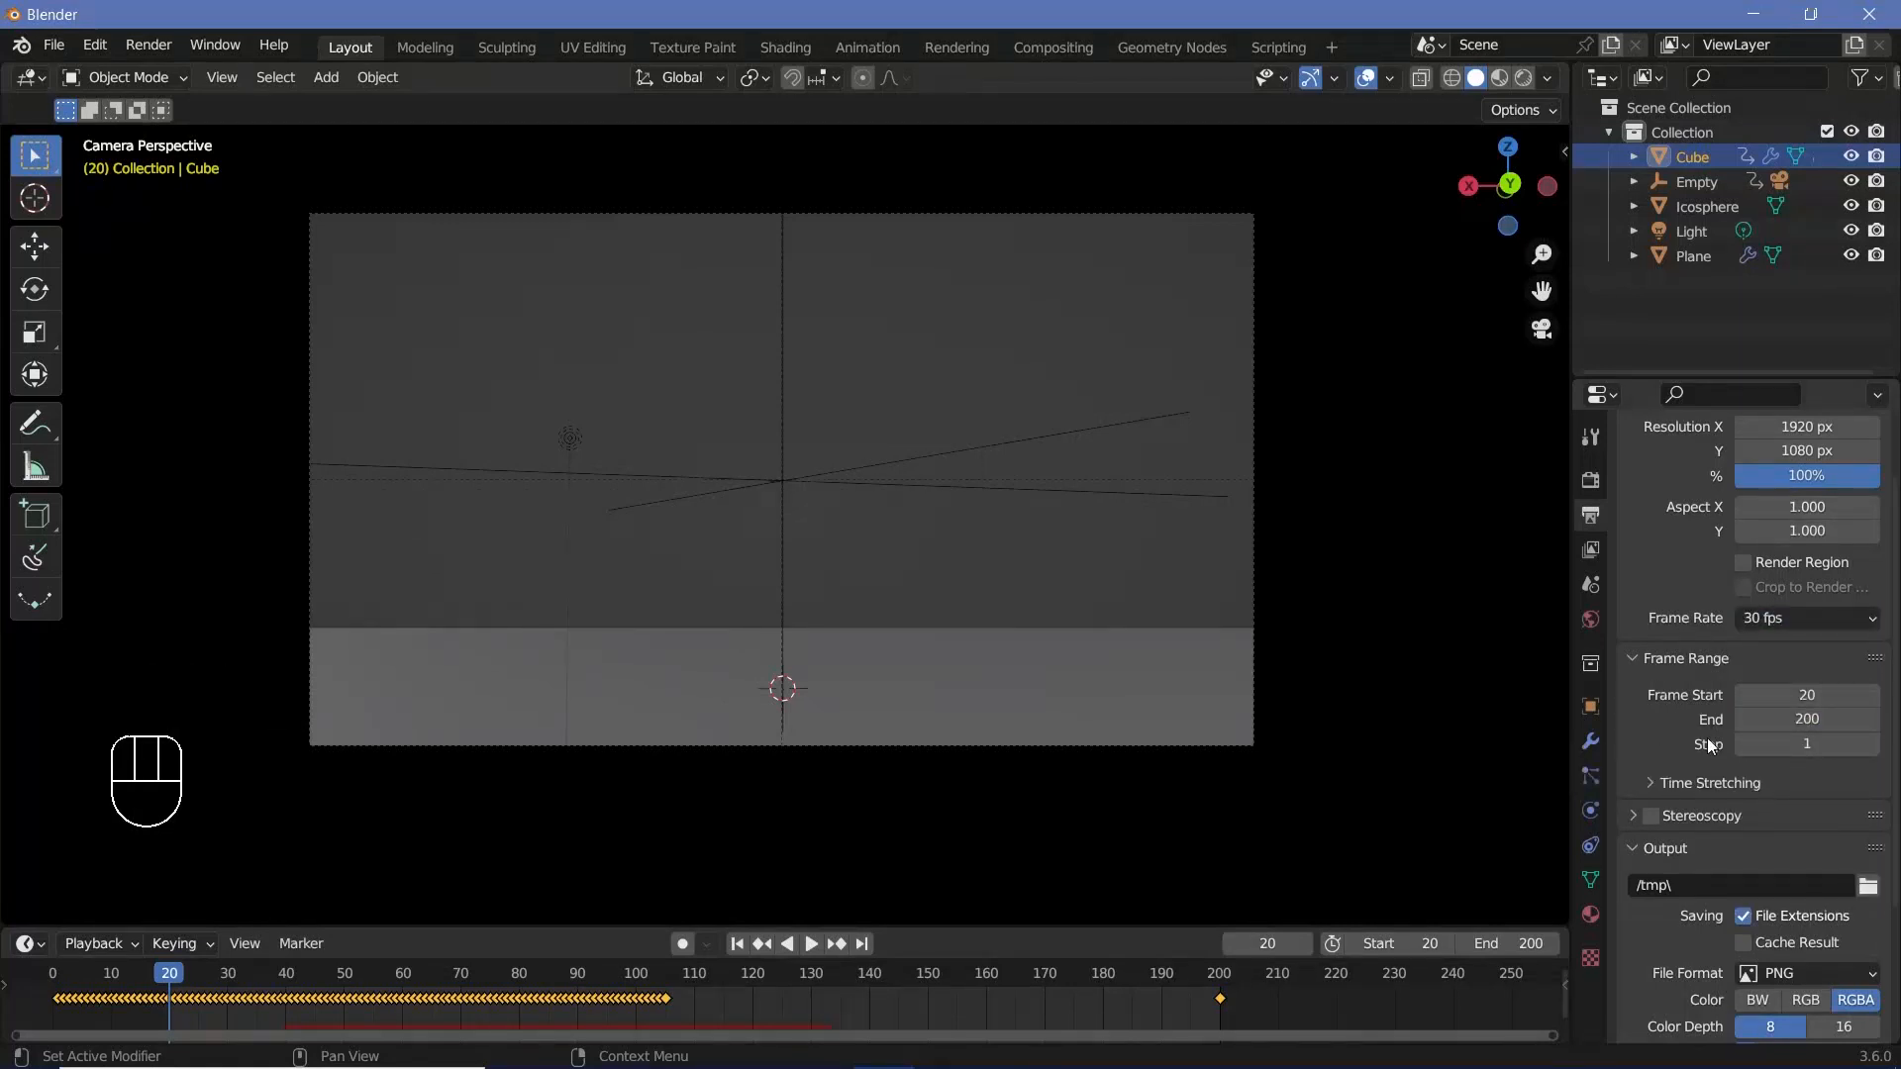
pyautogui.click(1671, 884)
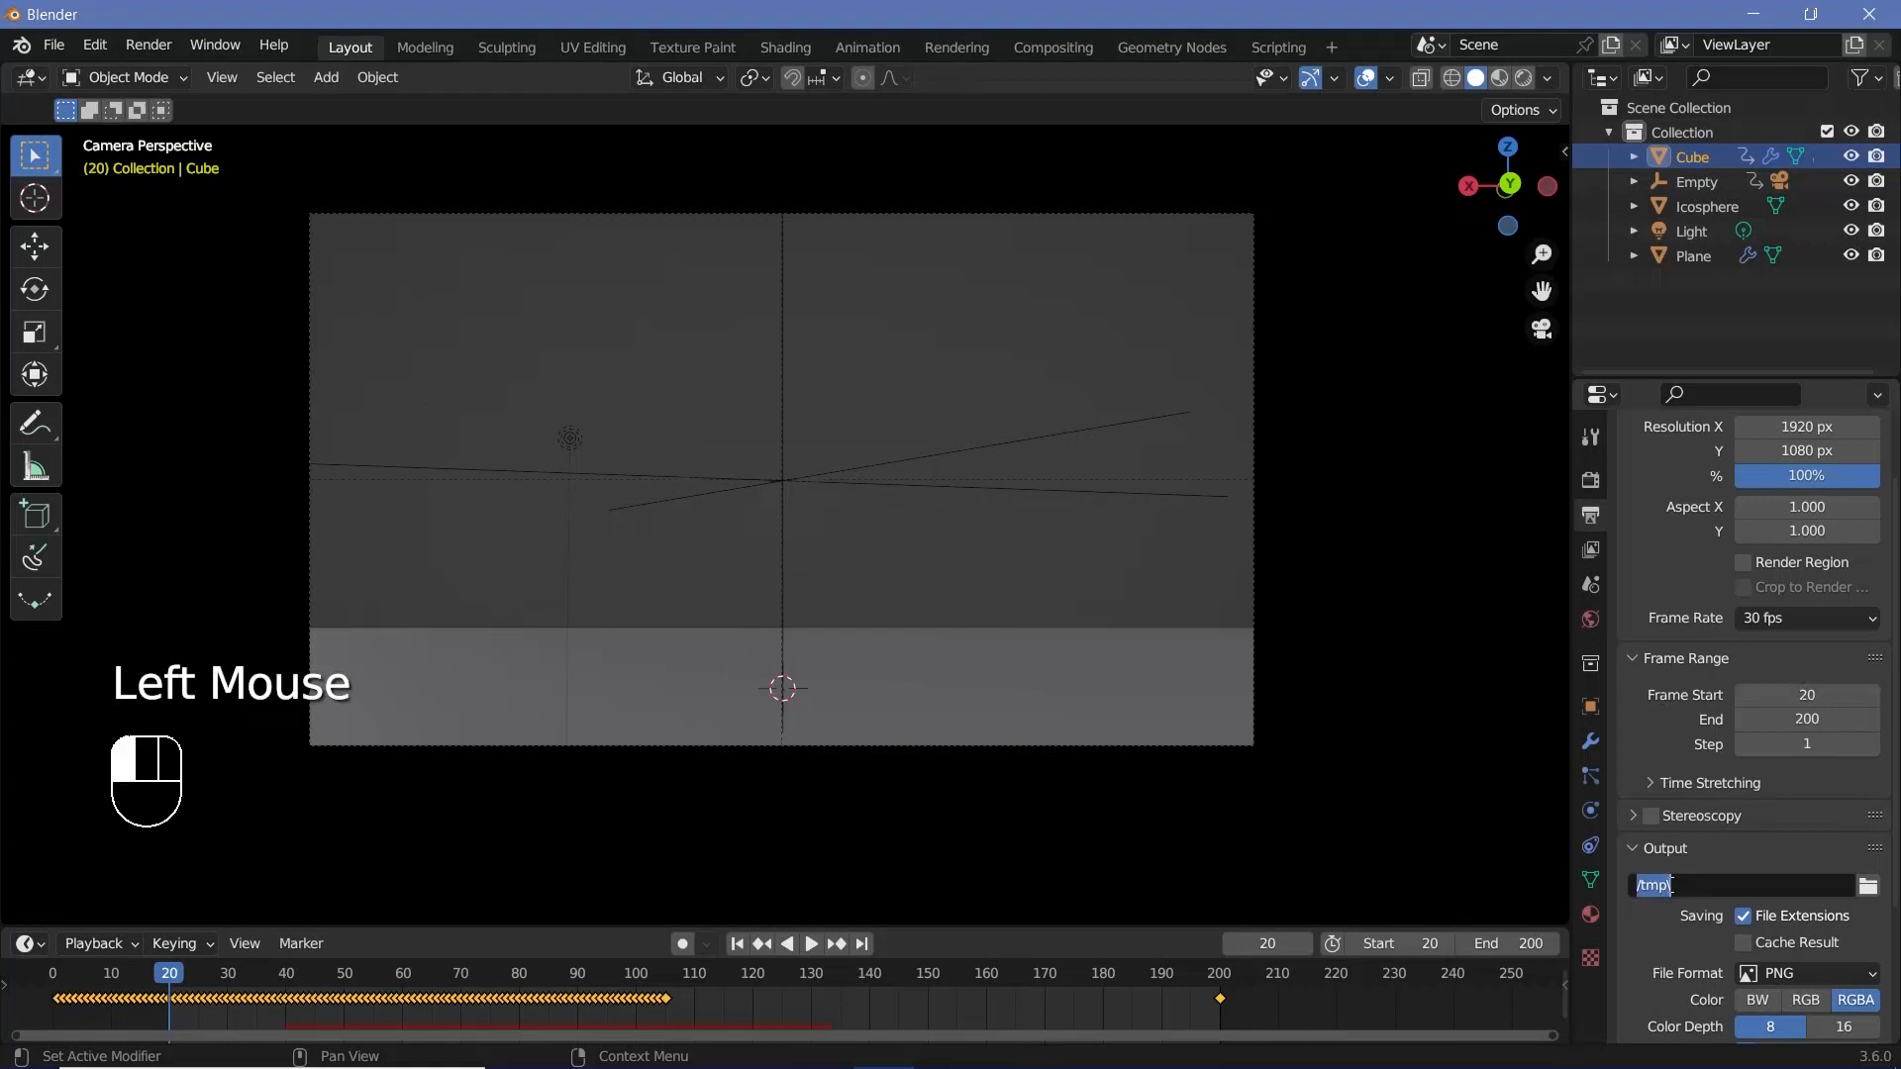
pyautogui.write('//')
# Set the output format to FFmpeg Video with an MPEG-4 container and Perceptually Lossless output quality.
pyautogui.scroll(-2, 1683, 886)
pyautogui.click(1760, 893)
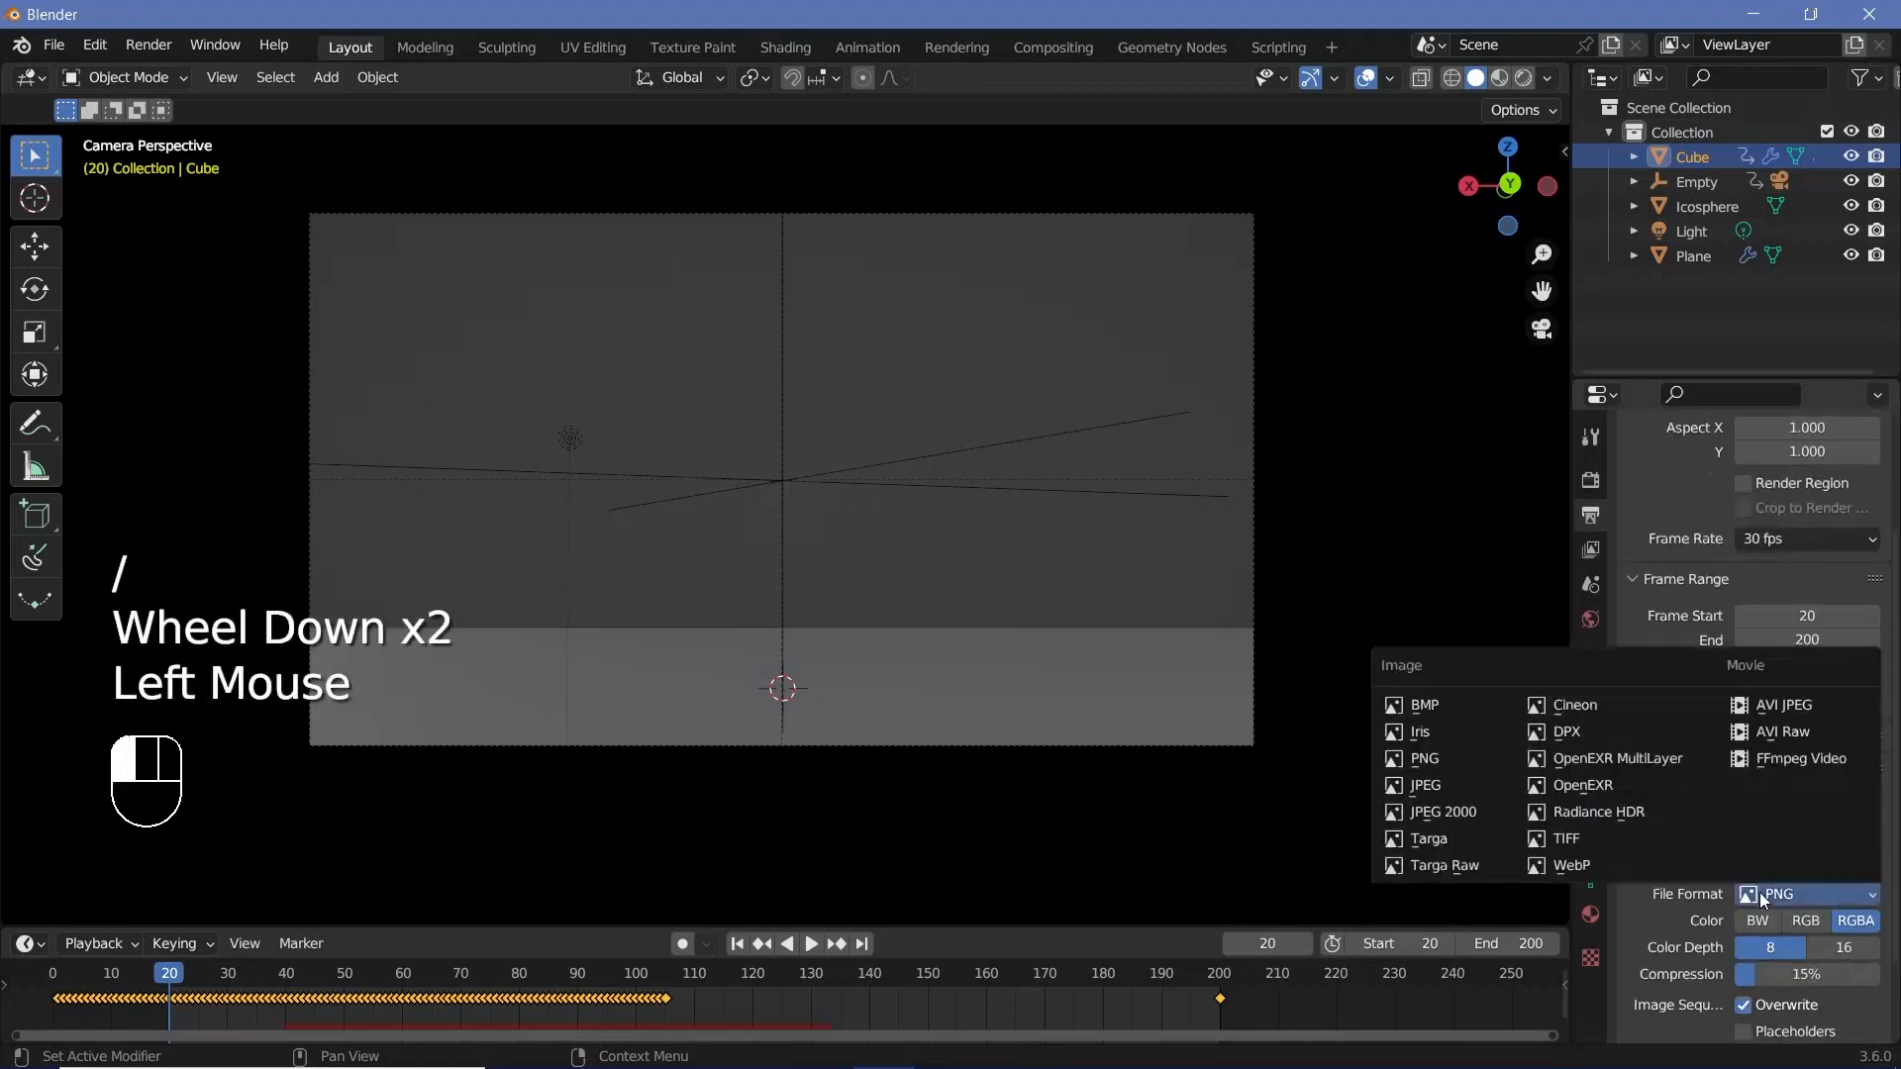
pyautogui.click(1788, 762)
pyautogui.scroll(-2, 1679, 932)
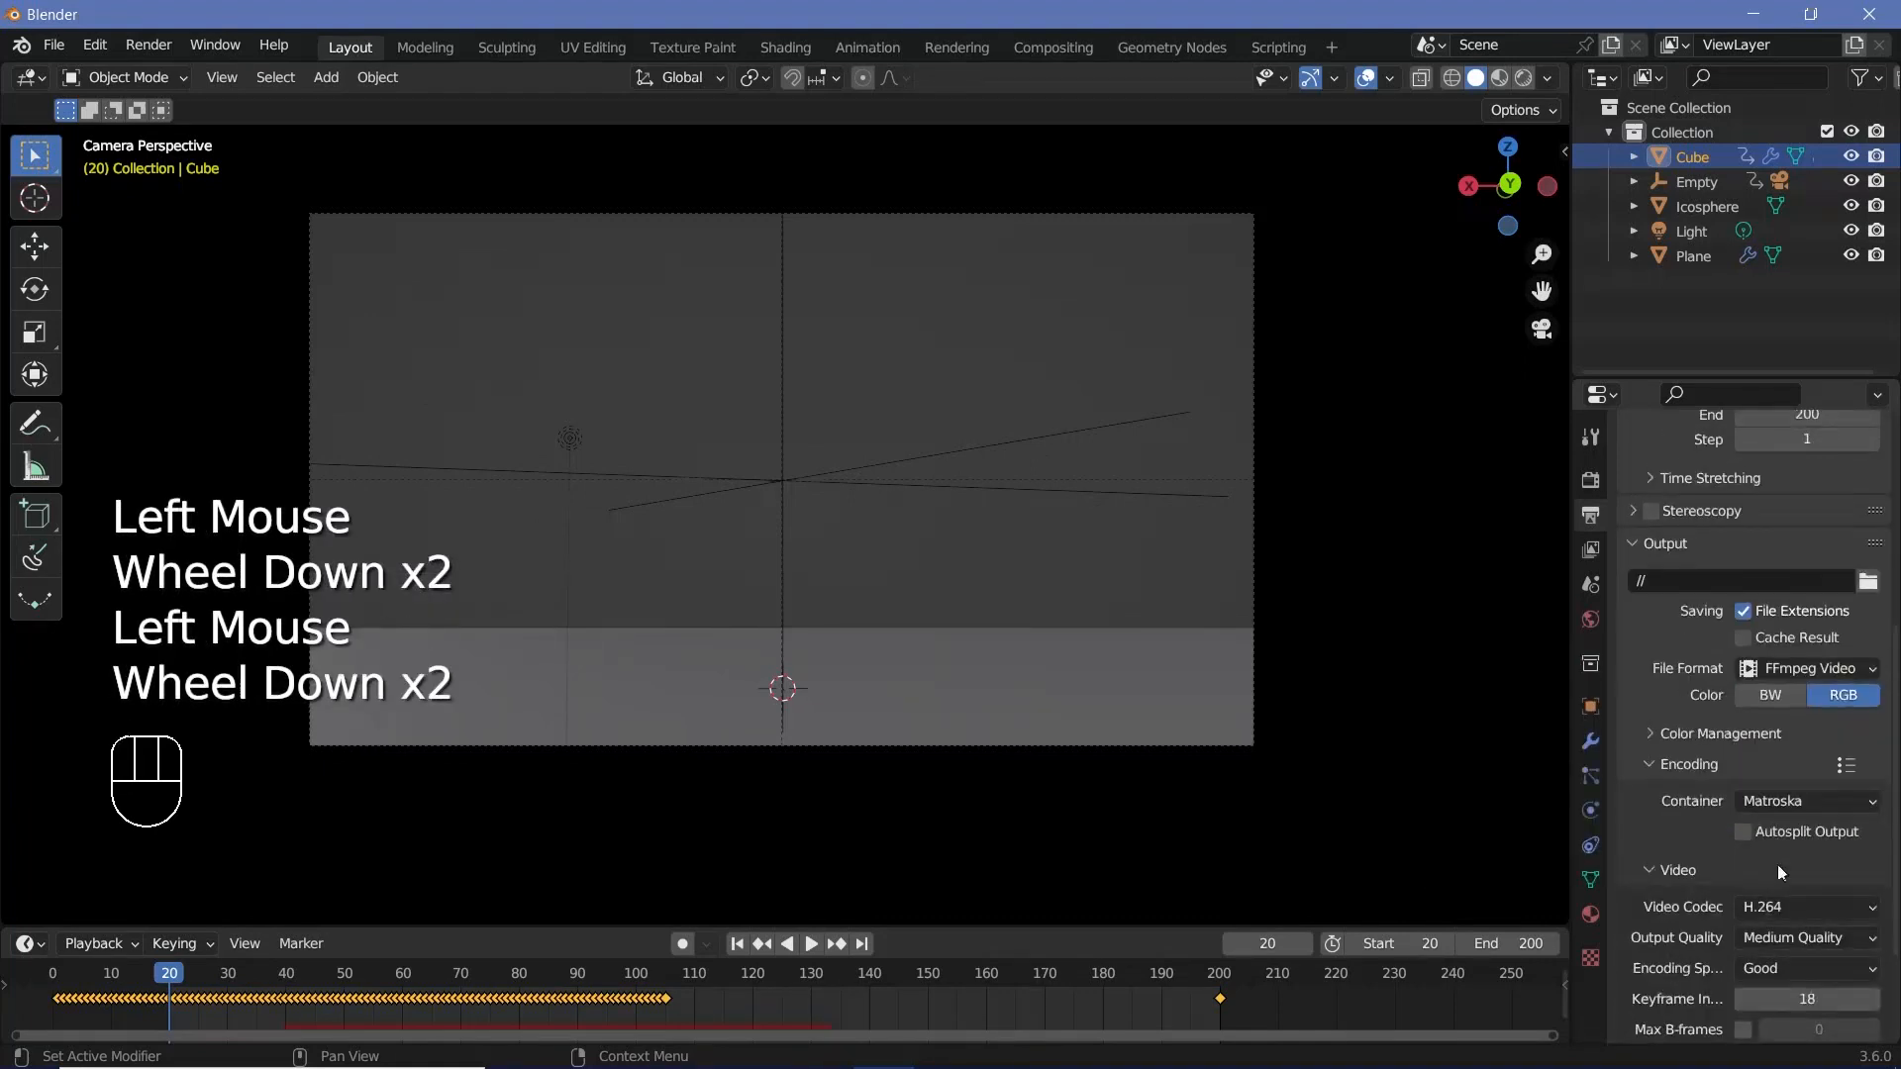
pyautogui.moveTo(1781, 801); pyautogui.dragTo(1771, 705)
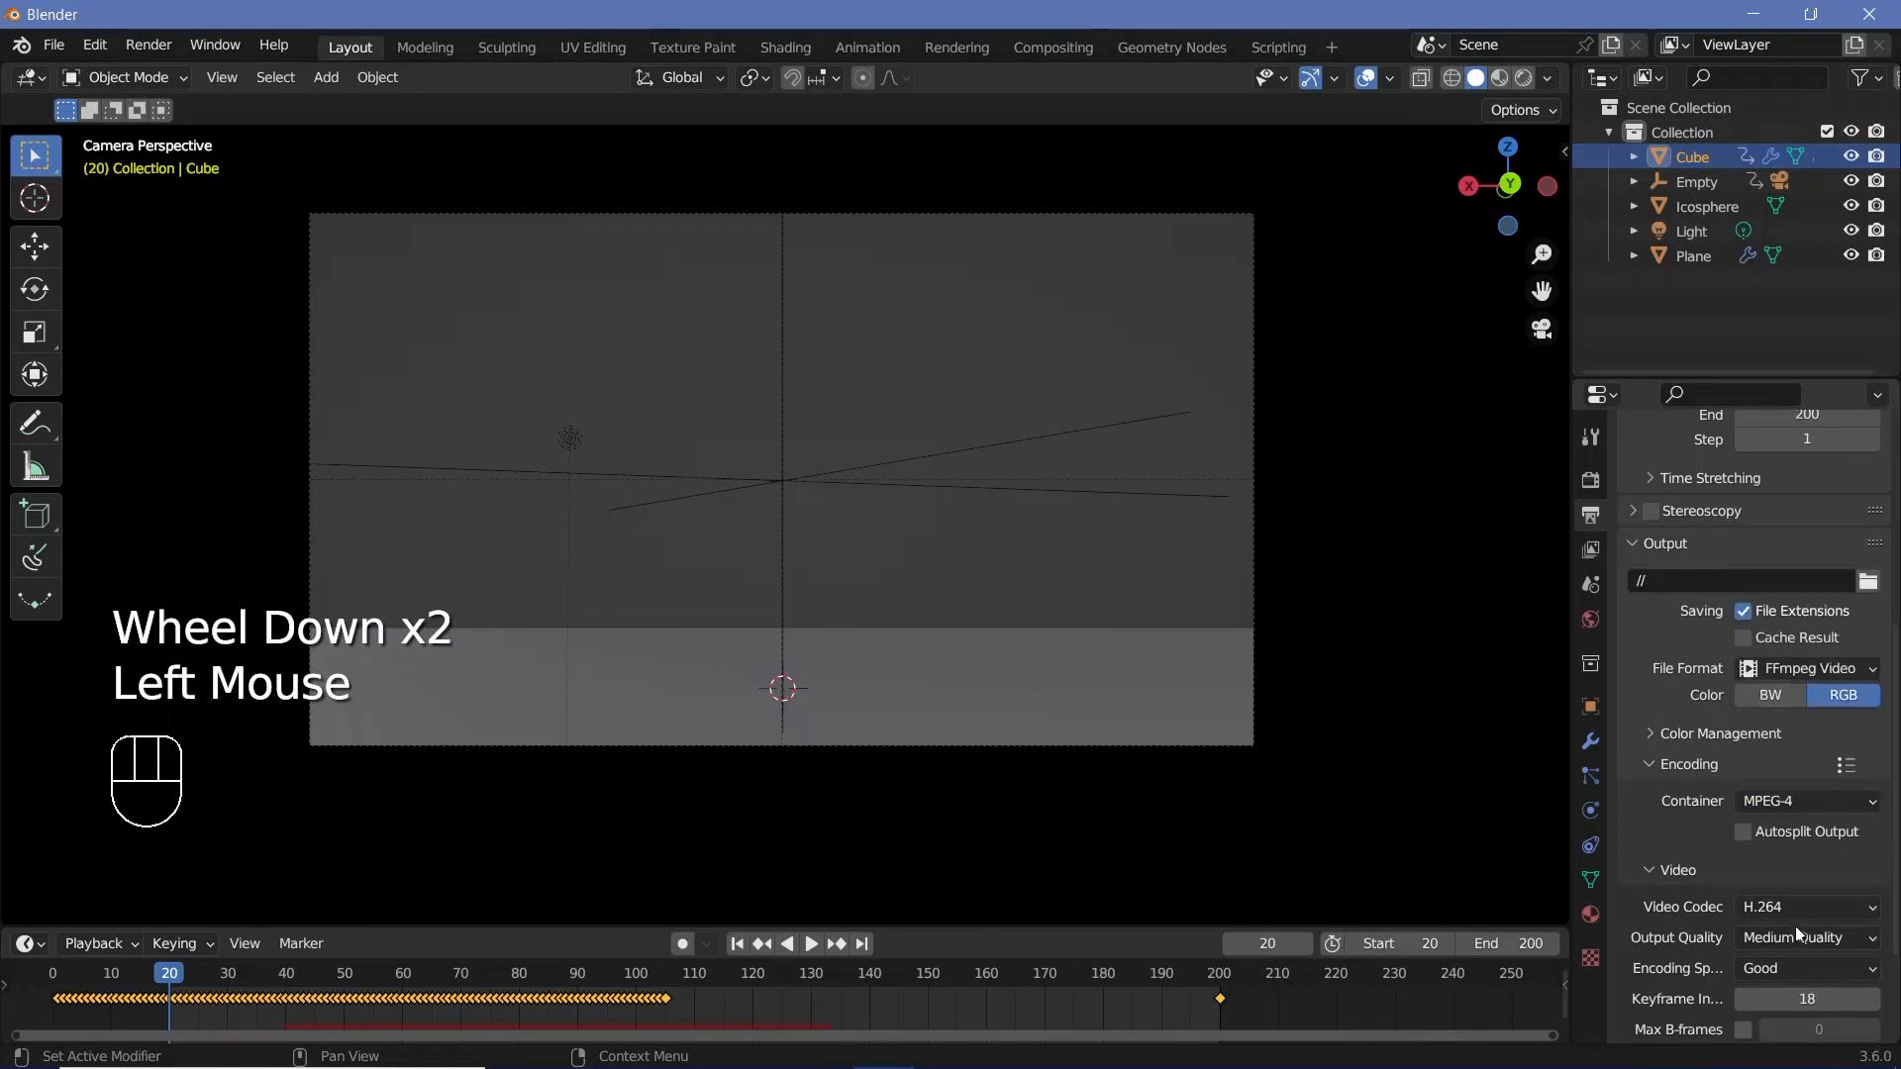
pyautogui.moveTo(1795, 934); pyautogui.dragTo(1768, 864)
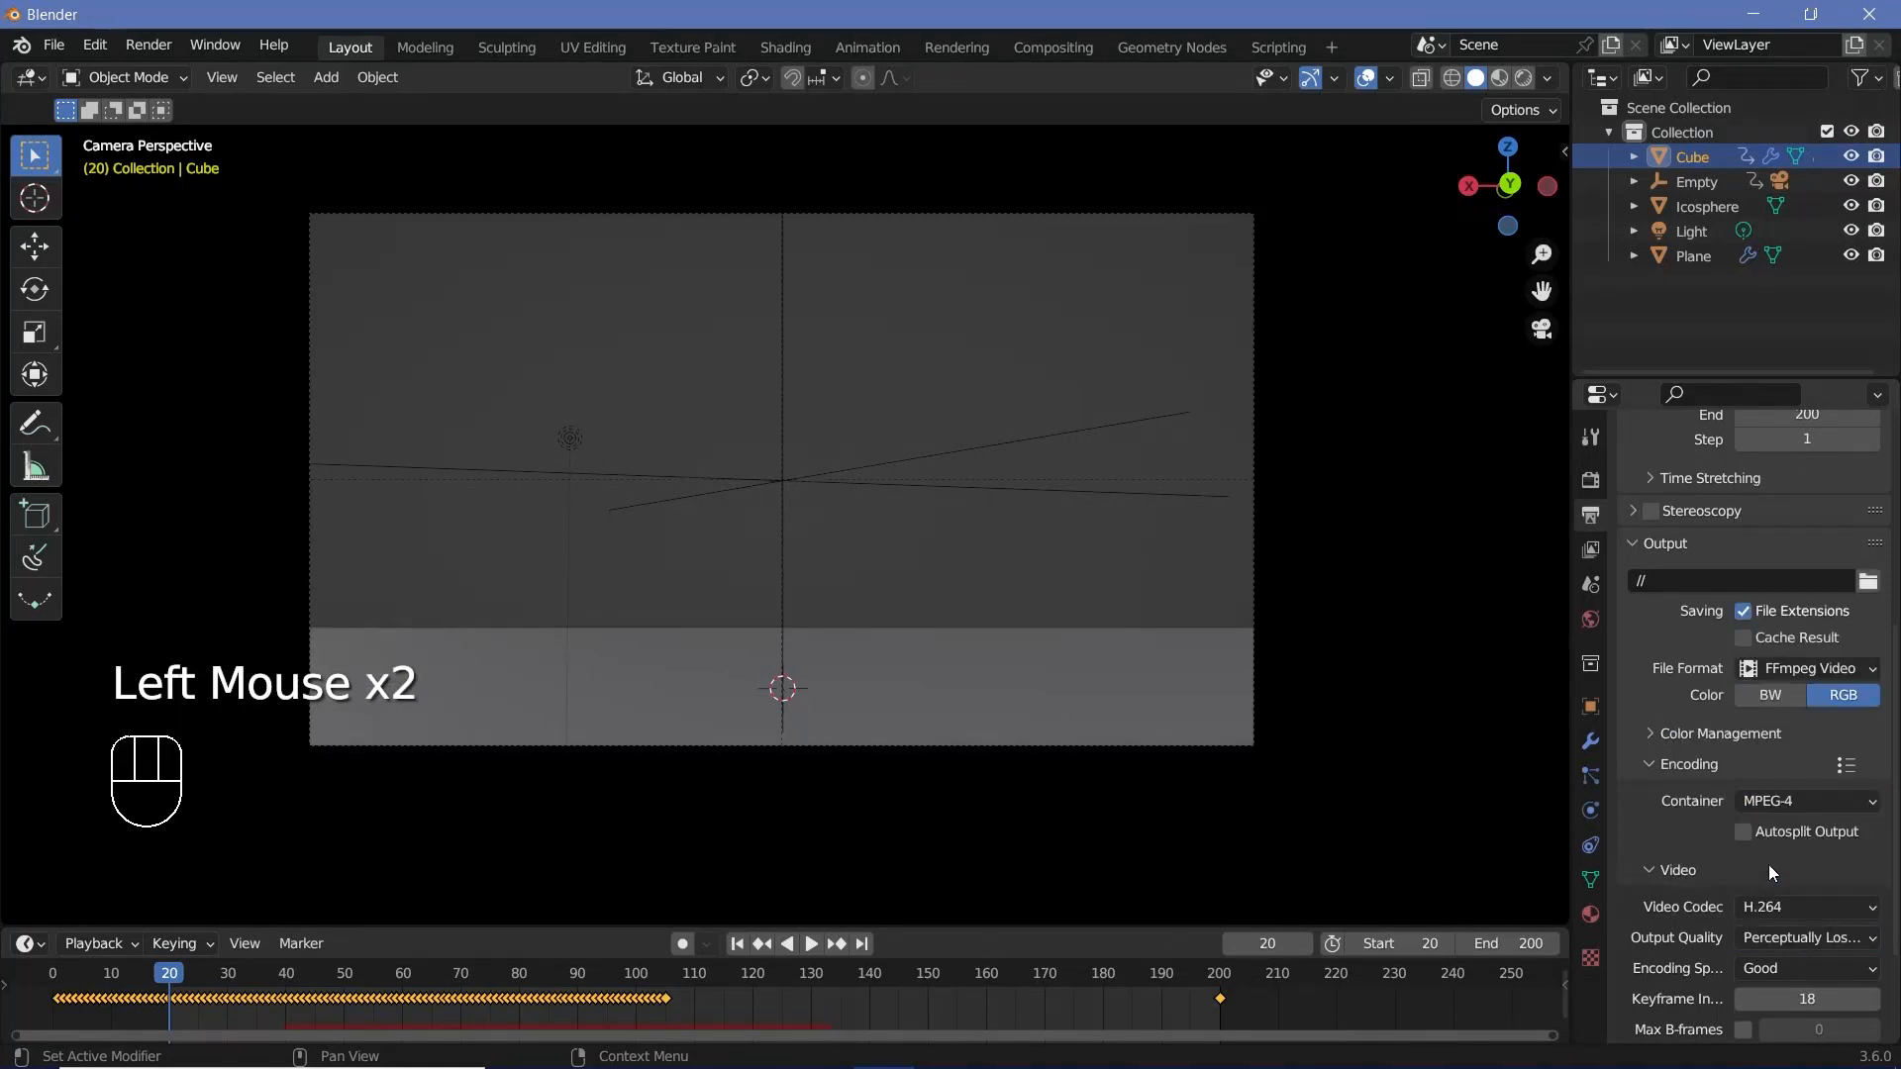
# Scrub the timeline to frame 83, where the cube and its "AI" text are in the camera view.
pyautogui.press('space')
pyautogui.click(172, 958)
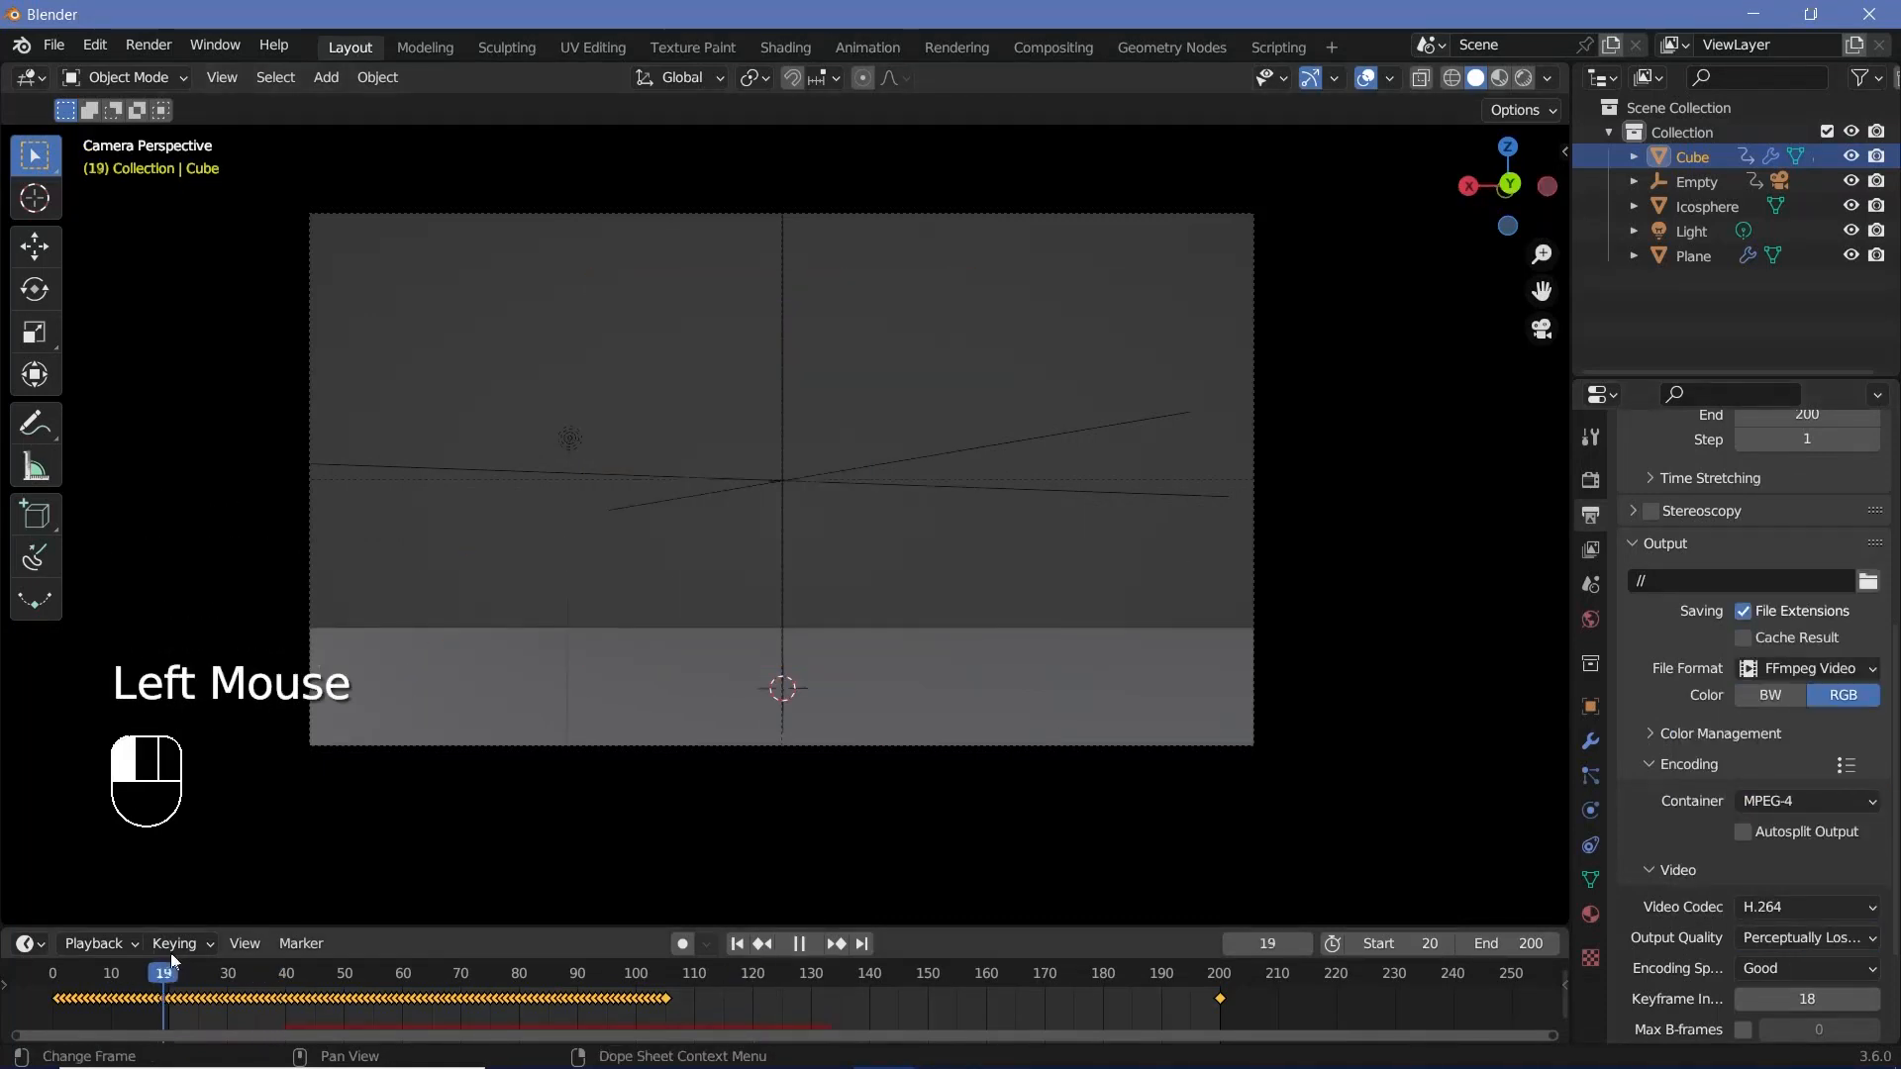
pyautogui.moveTo(173, 958); pyautogui.dragTo(535, 998)
pyautogui.click(905, 562)
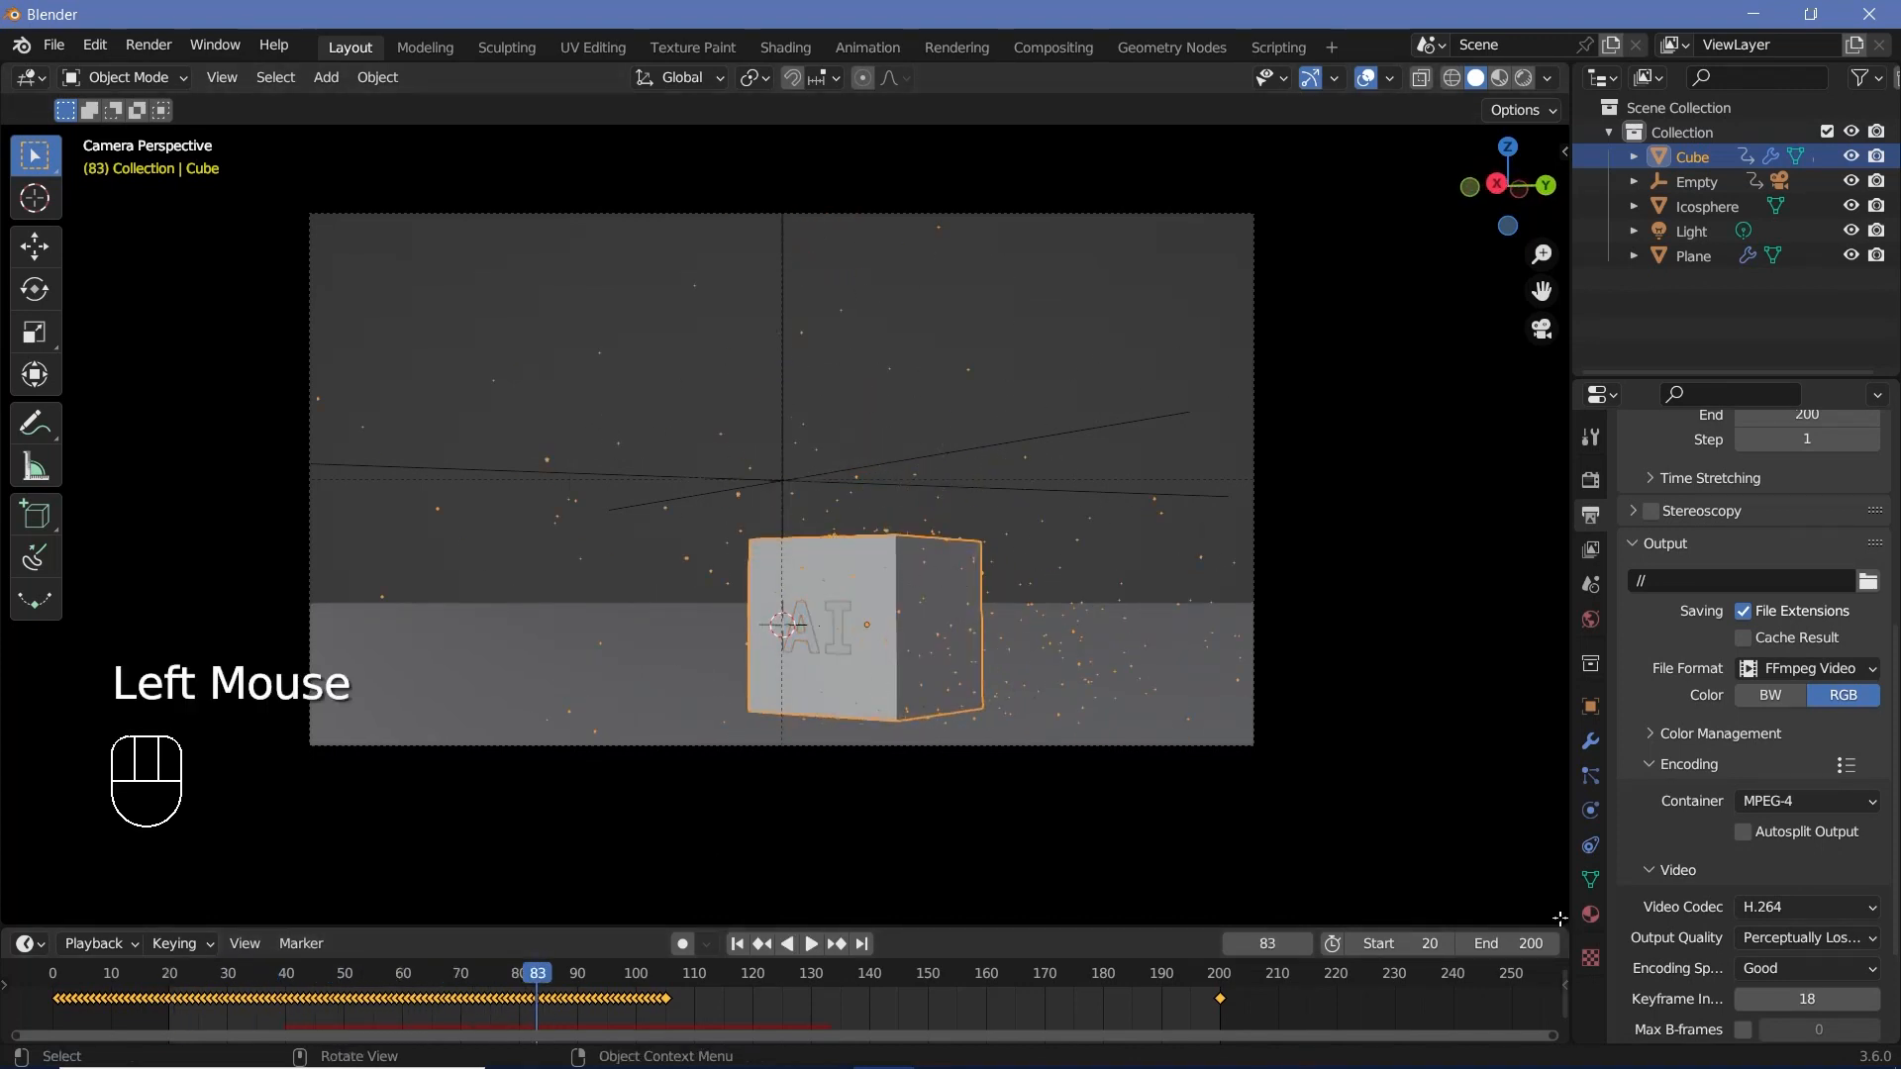
# Split the viewport to show the cube's material in a Shader Editor below, and switch the 3D view to rendered shading.
pyautogui.moveTo(1565, 922); pyautogui.dragTo(1505, 574)
pyautogui.click(30, 581)
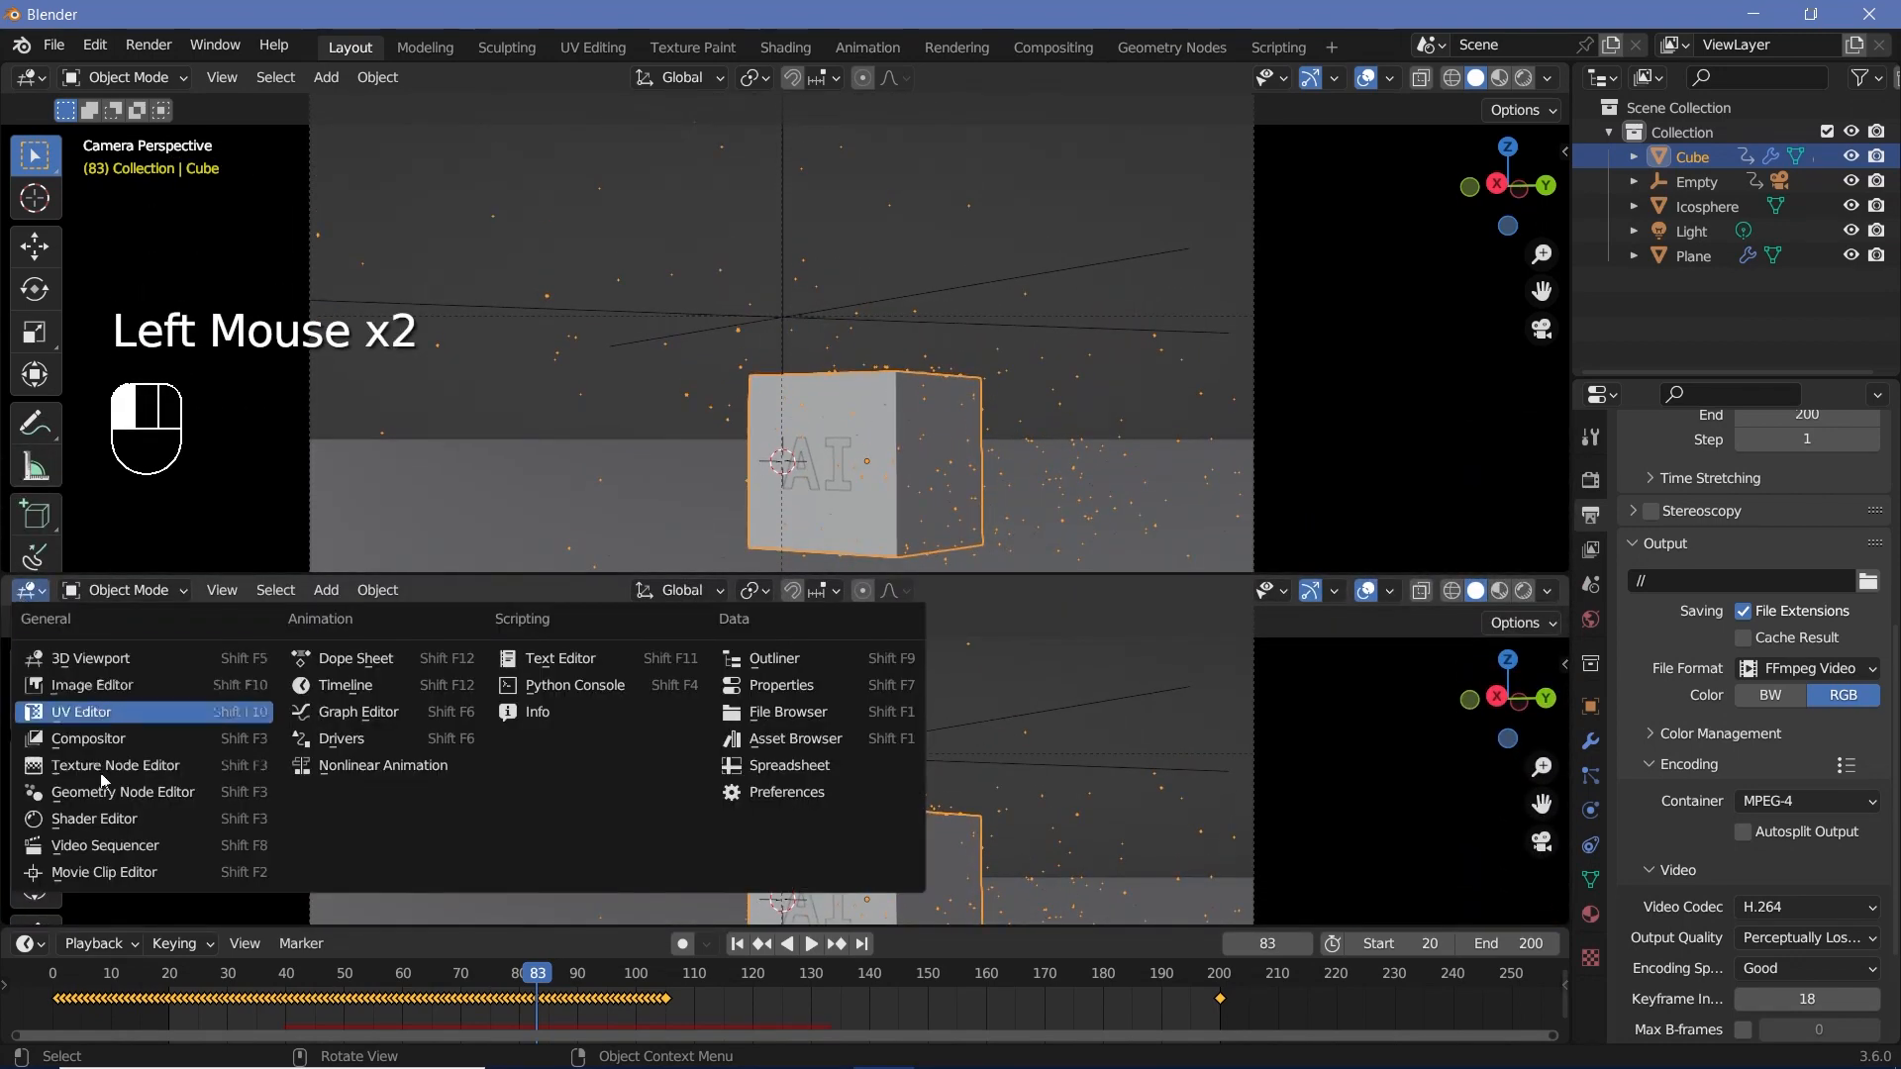
pyautogui.click(93, 819)
pyautogui.moveTo(790, 823); pyautogui.dragTo(875, 748, button='middle')
pyautogui.scroll(8, 875, 748)
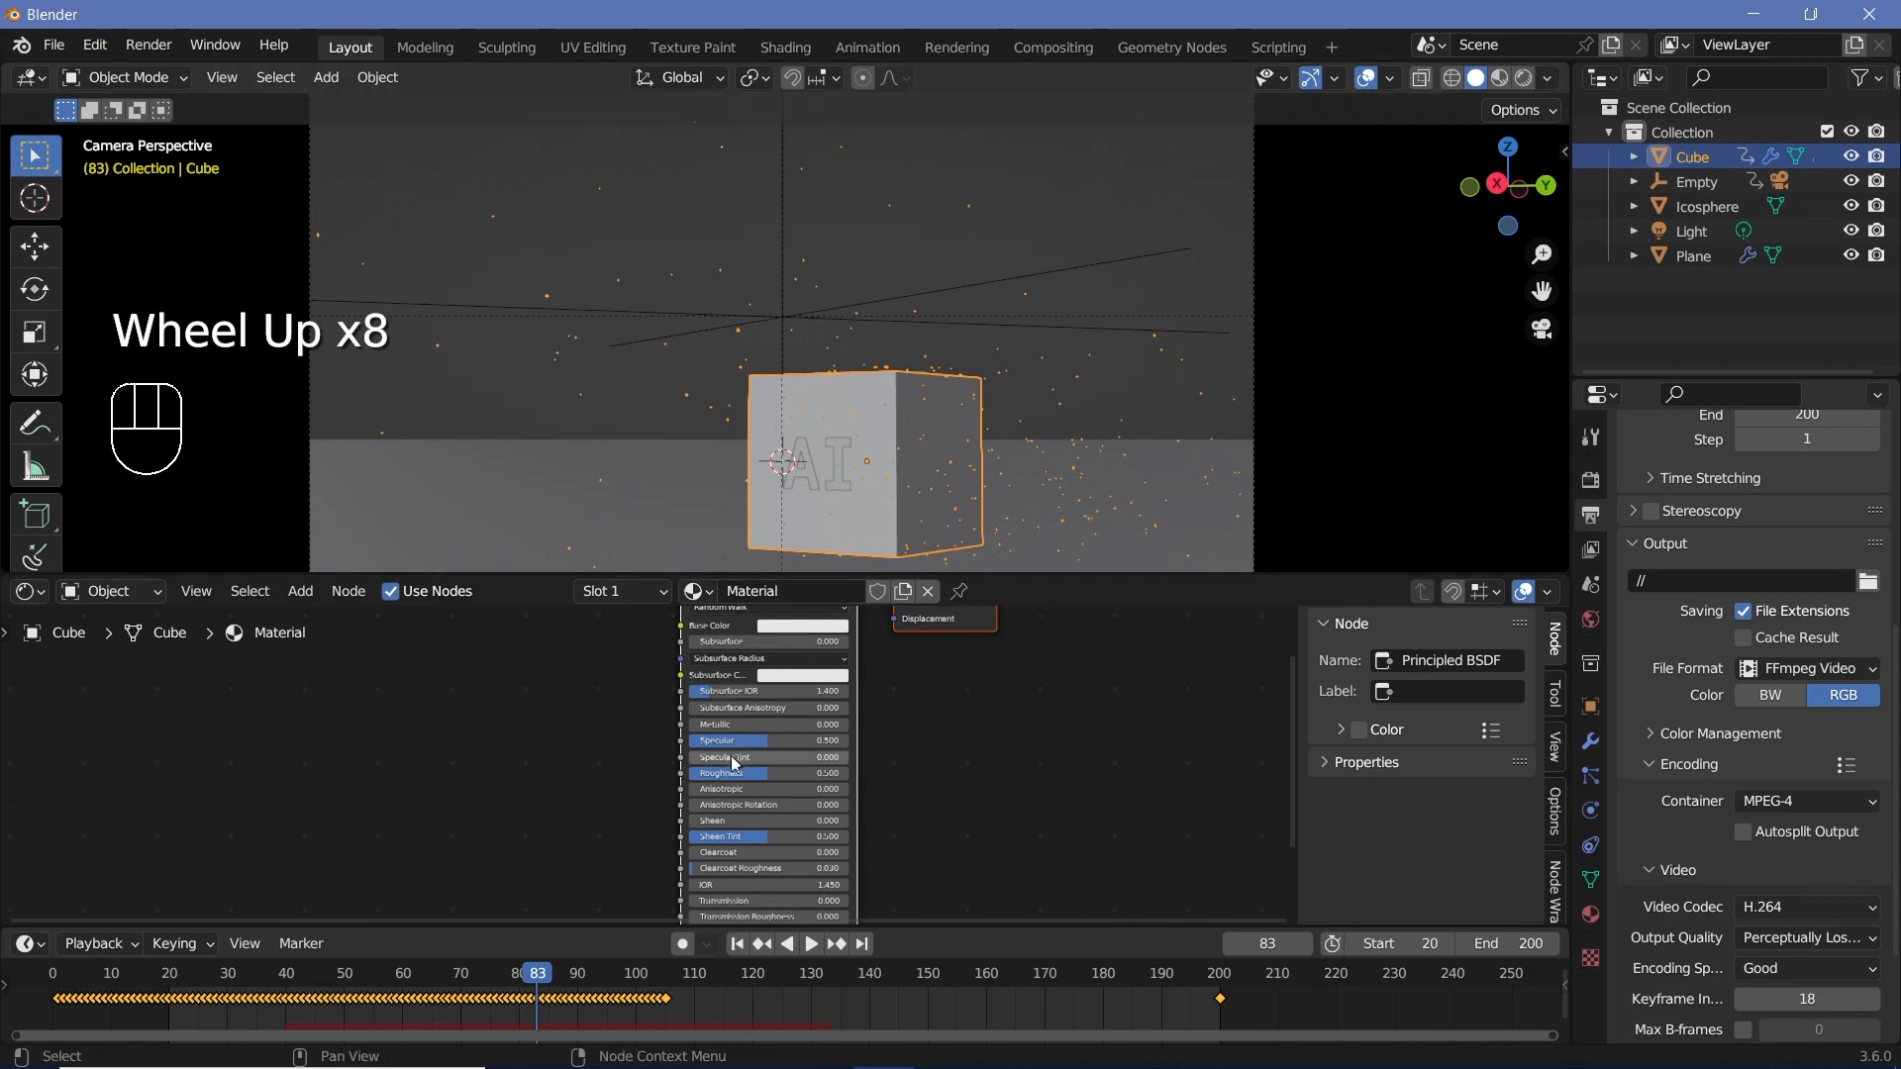
pyautogui.moveTo(897, 758); pyautogui.dragTo(1022, 848, button='middle')
pyautogui.scroll(2, 1022, 847)
pyautogui.moveTo(423, 792); pyautogui.dragTo(520, 840, button='middle')
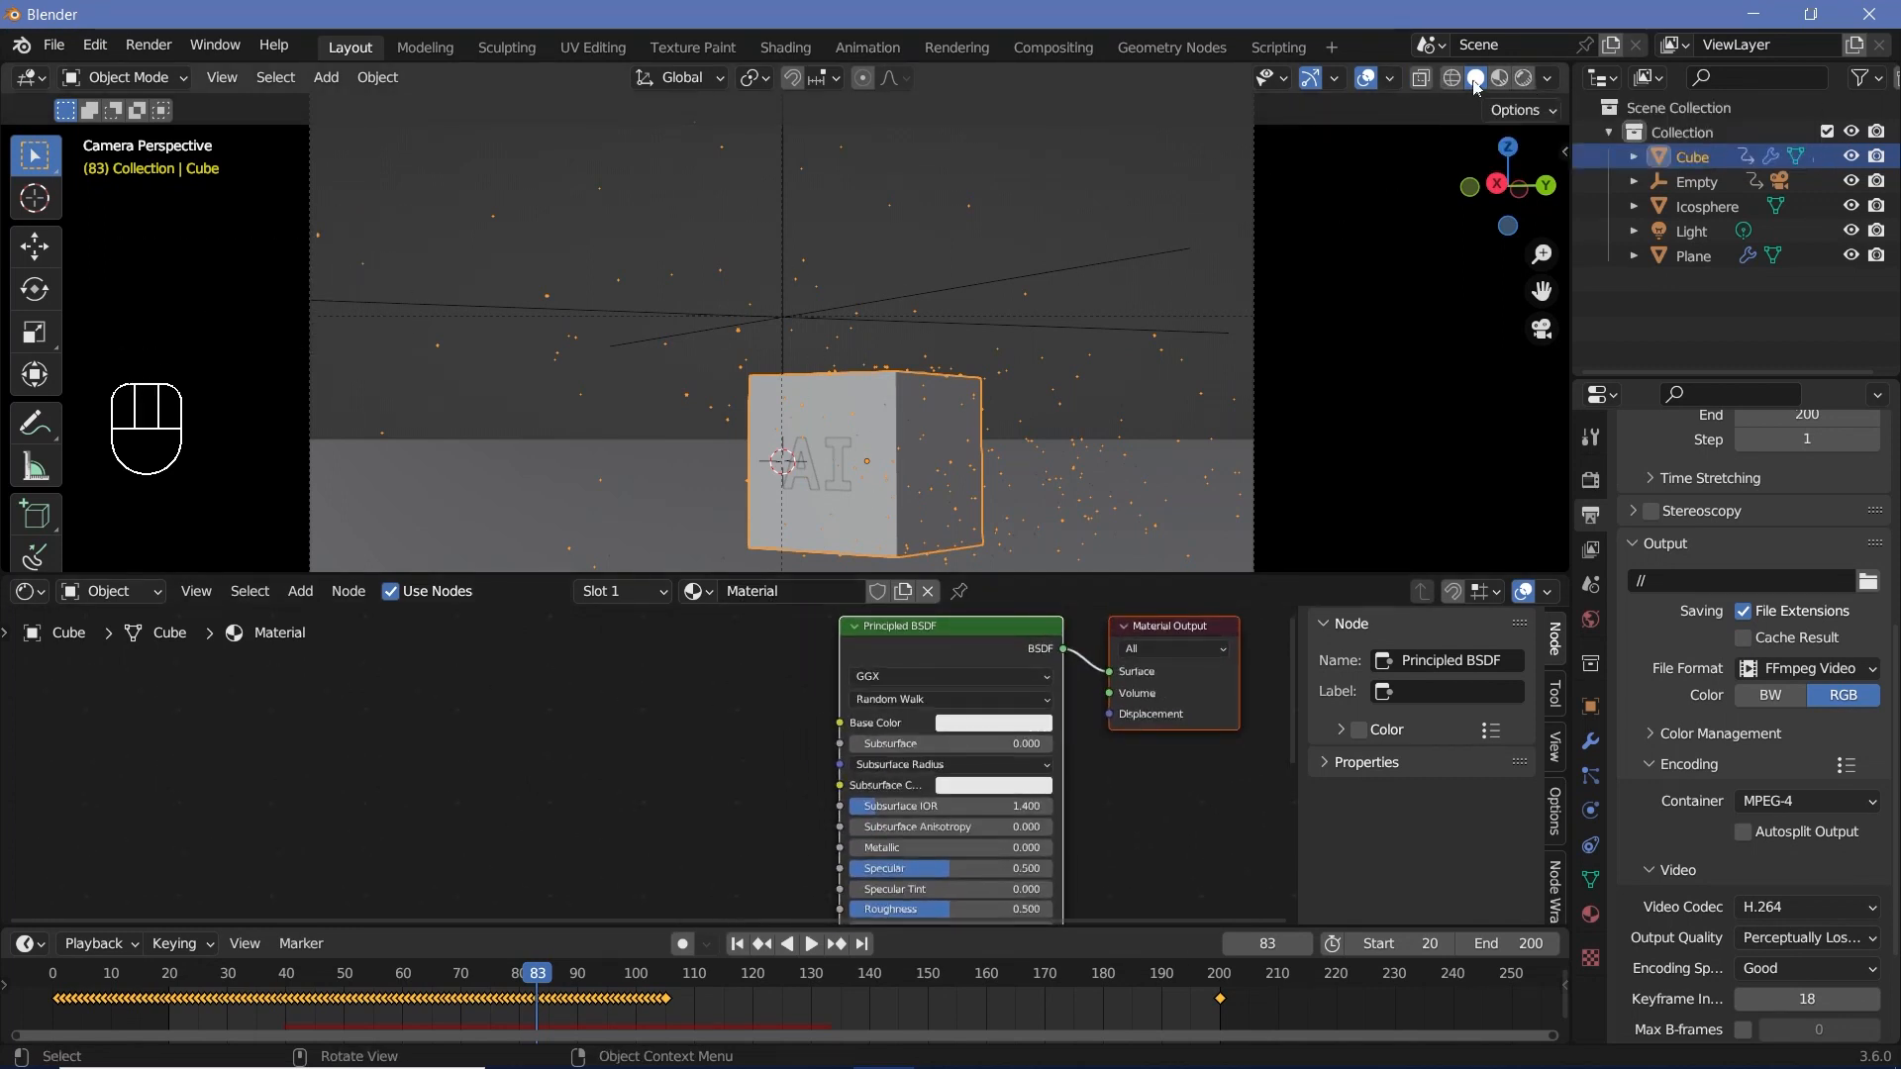
pyautogui.click(1525, 78)
# Add an Ambient Occlusion node to the cube's material and connect its Color output to the Principled BSDF's Base Color.
pyautogui.hotkey('shift', 'a')
pyautogui.click(676, 738)
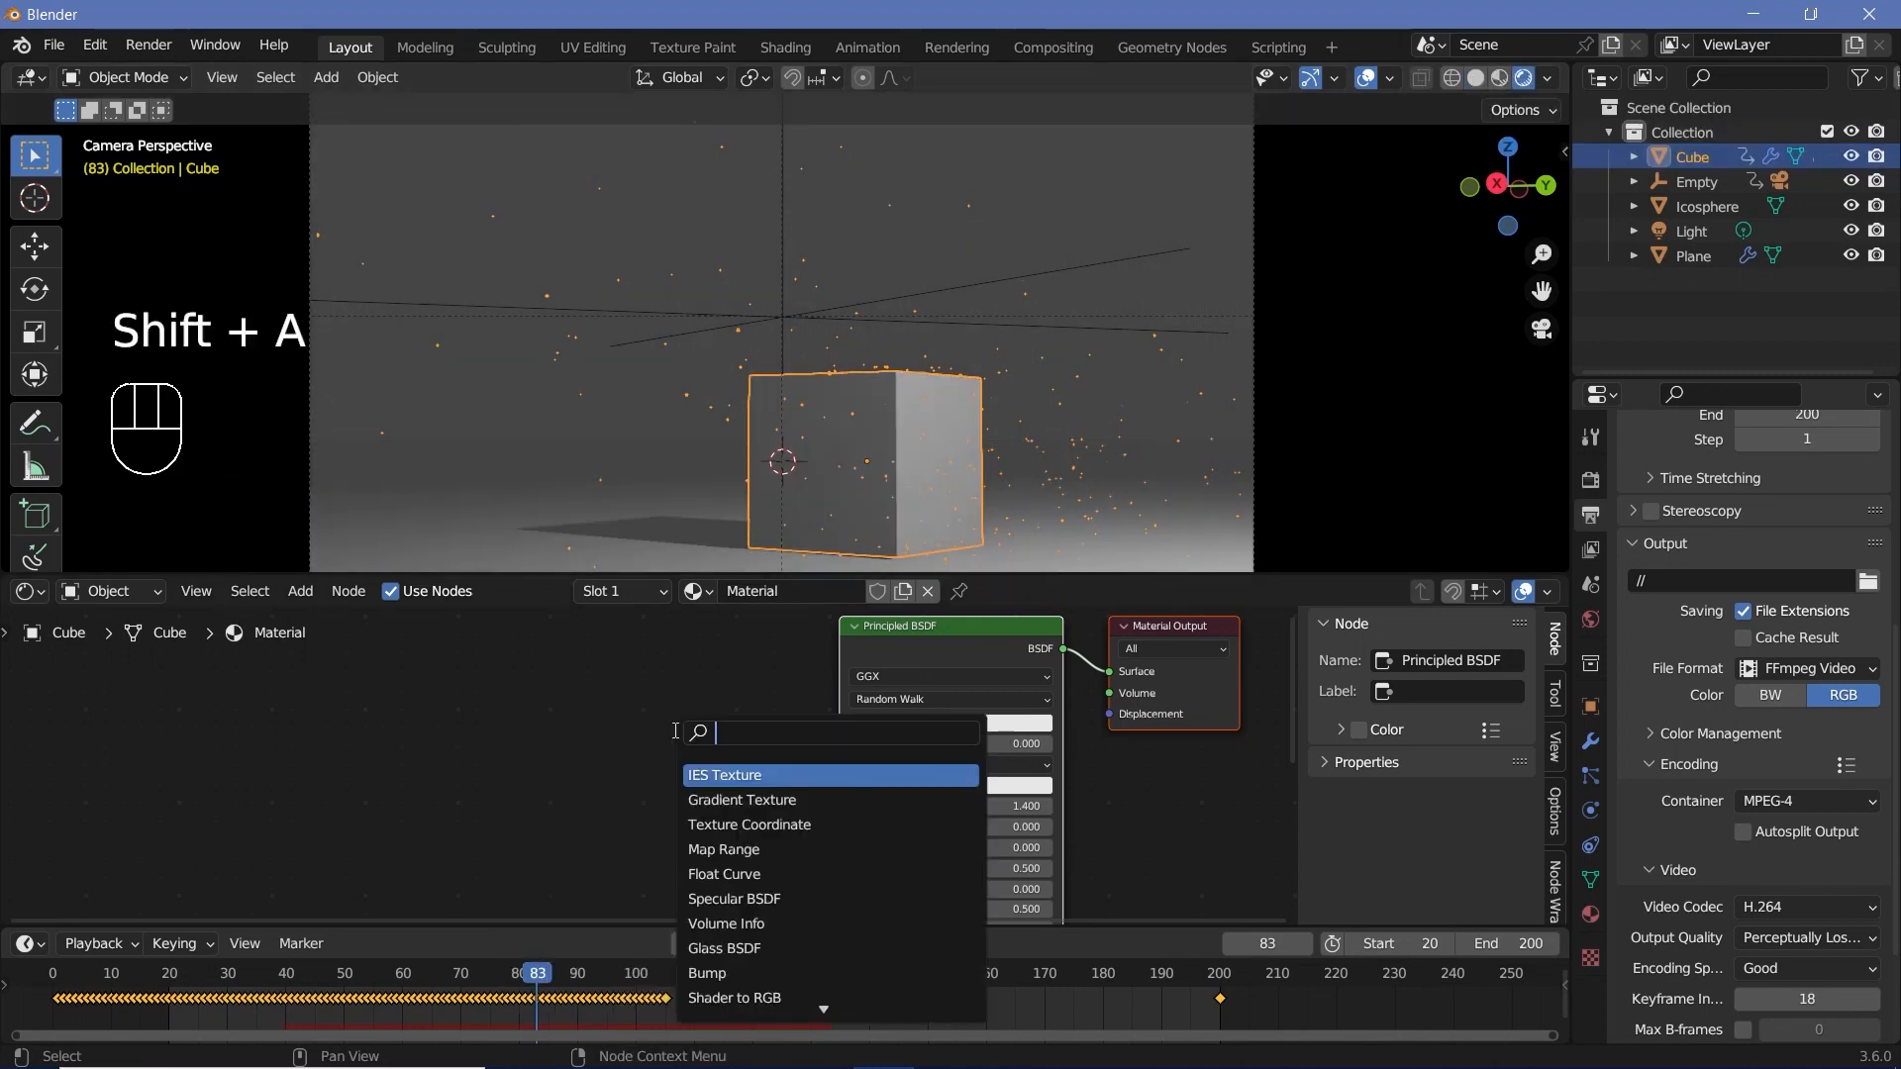
pyautogui.write('ao')
pyautogui.click(757, 800)
pyautogui.click(424, 750)
pyautogui.moveTo(457, 748); pyautogui.dragTo(841, 722)
# Inspect the occlusion shading on the cube up close and enable Inside on the Ambient Occlusion node.
pyautogui.scroll(3, 845, 722)
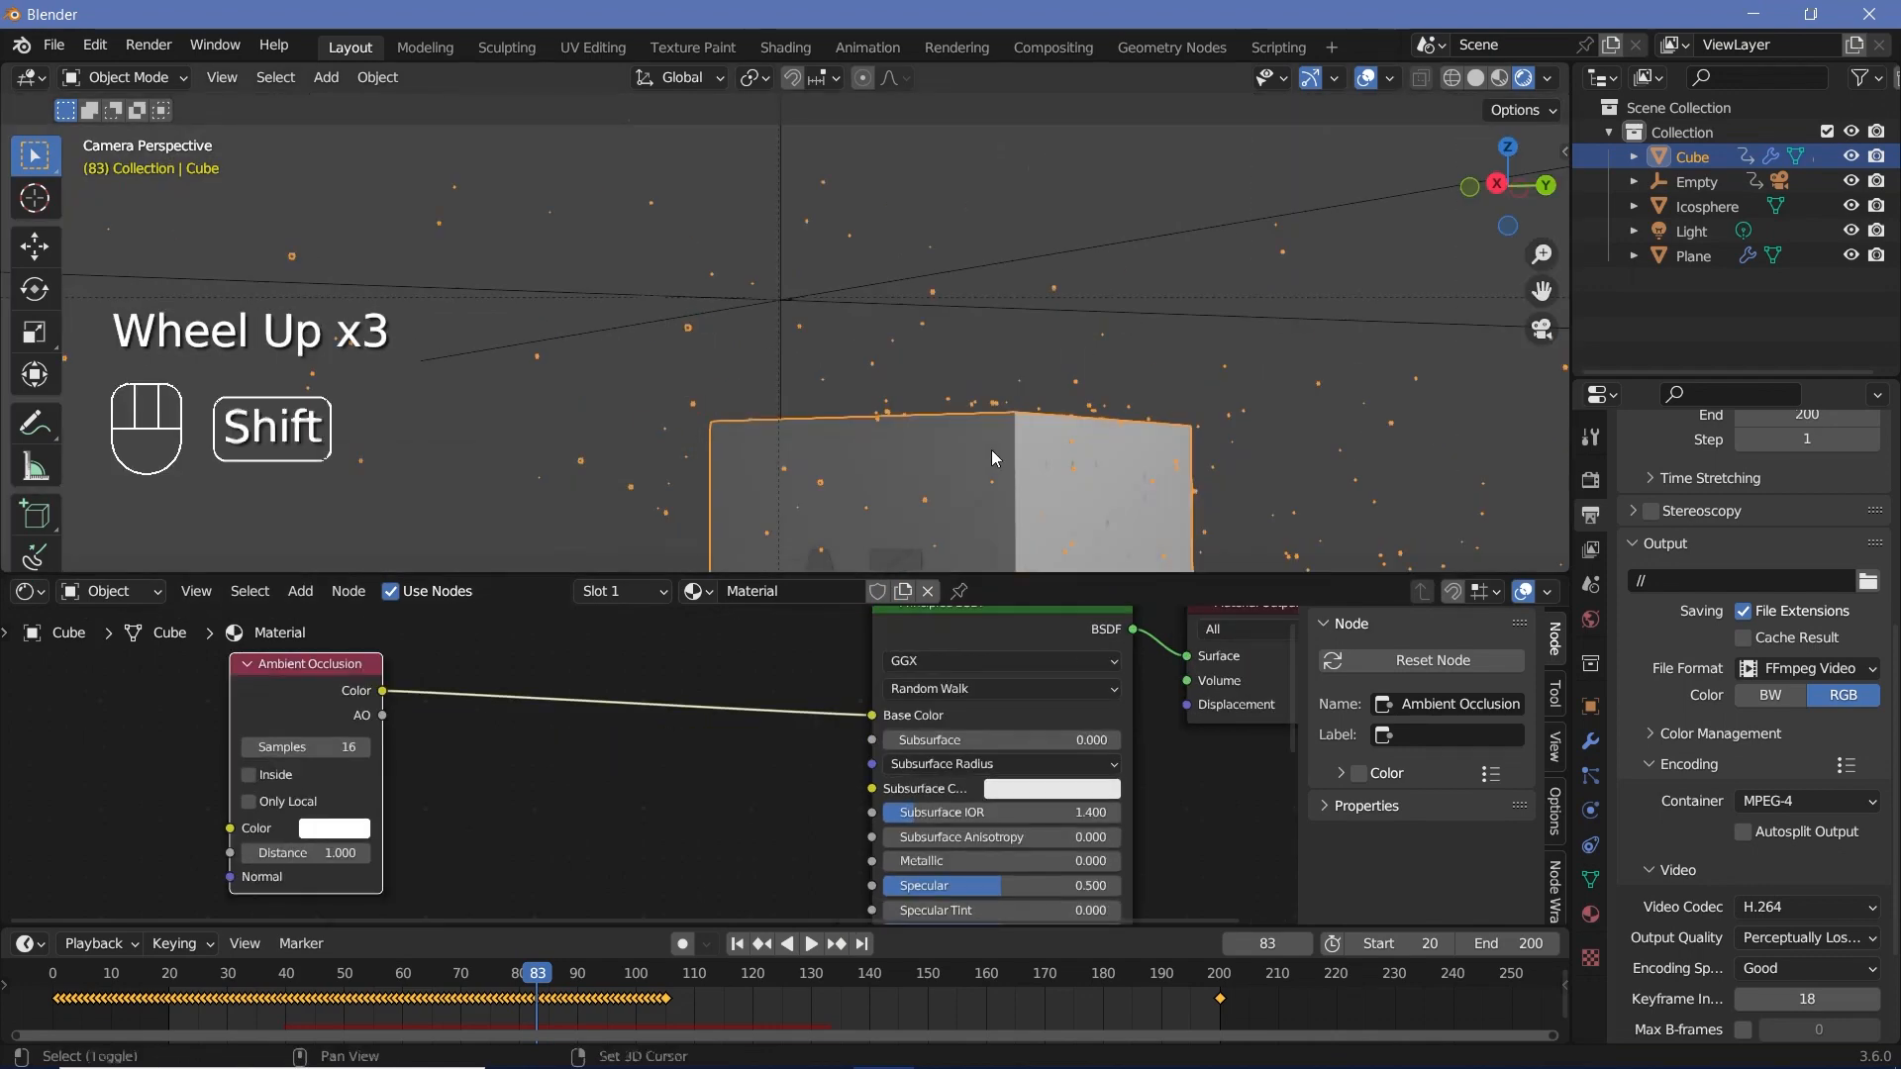
pyautogui.keyDown('shift'); pyautogui.moveTo(992, 455); pyautogui.dragTo(952, 379, button='middle'); pyautogui.keyUp('shift')
pyautogui.scroll(3, 953, 379)
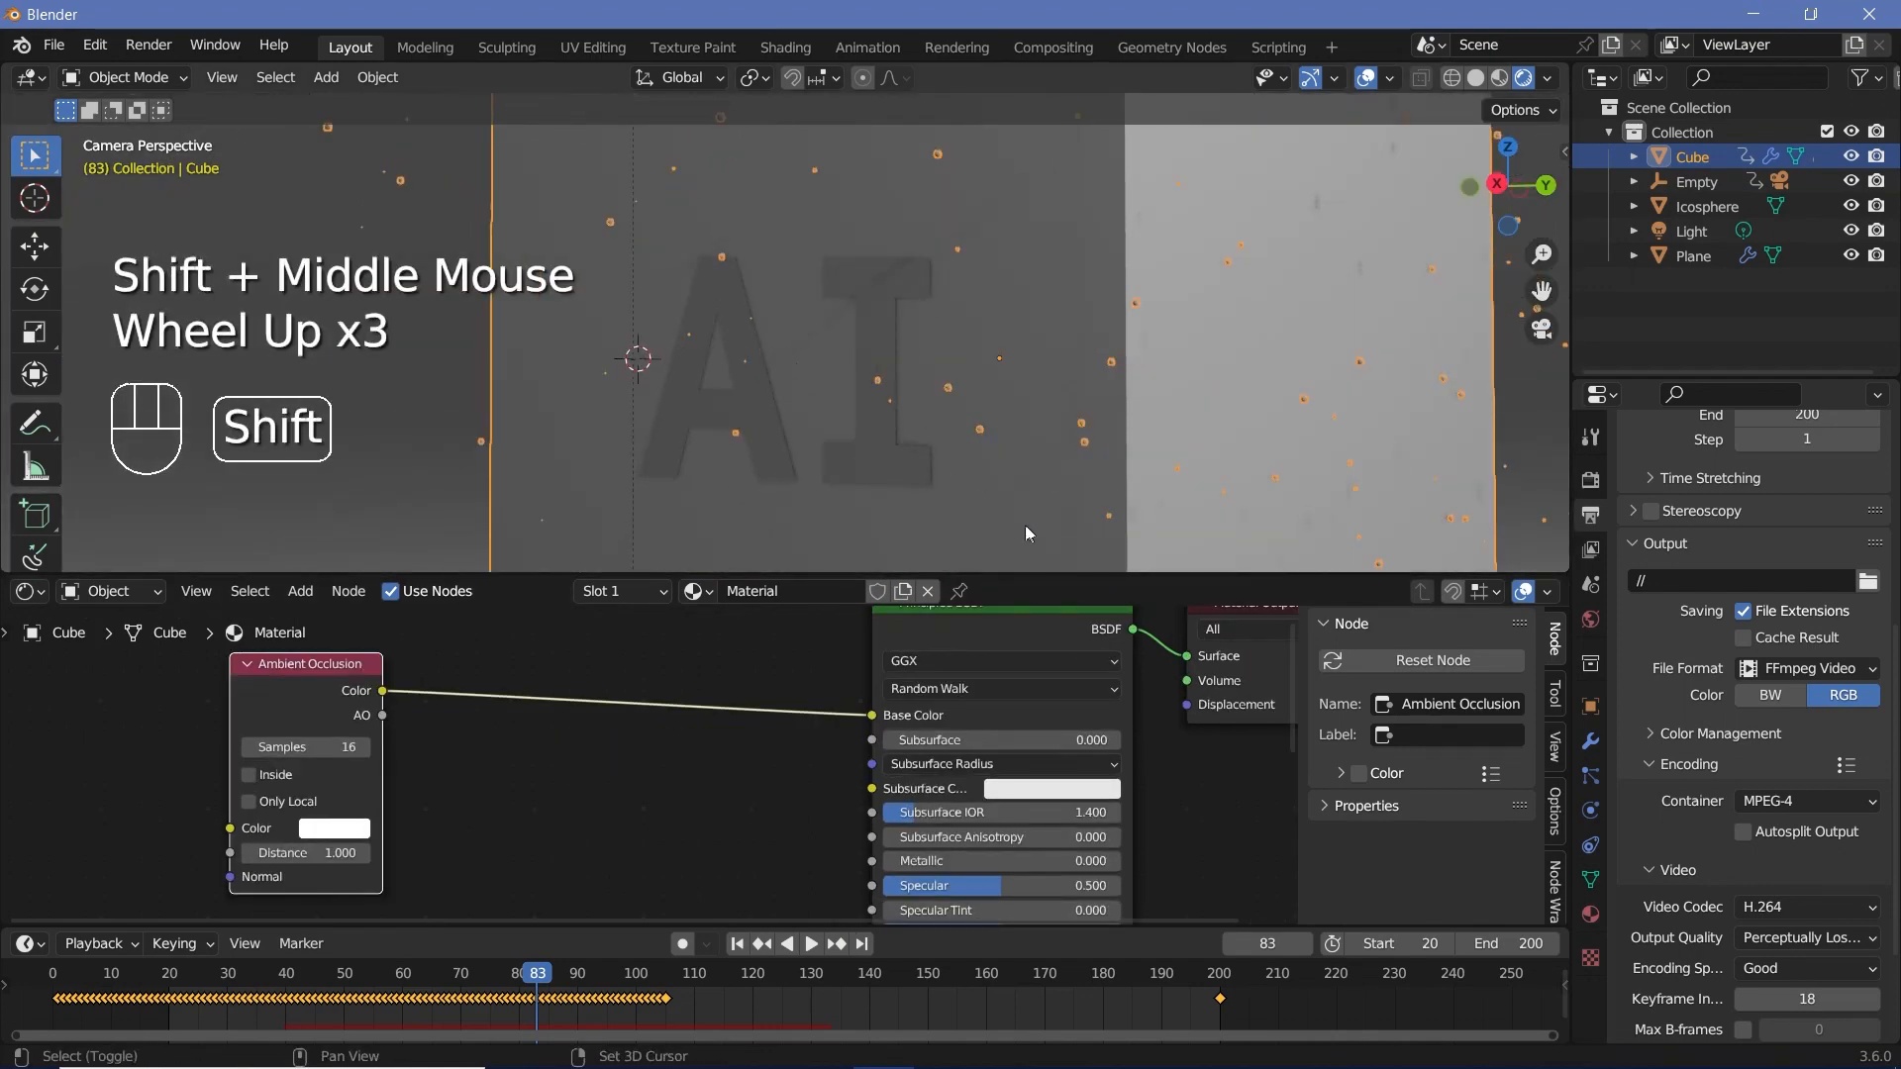
pyautogui.keyDown('shift'); pyautogui.moveTo(1025, 524); pyautogui.dragTo(1072, 529, button='middle'); pyautogui.keyUp('shift')
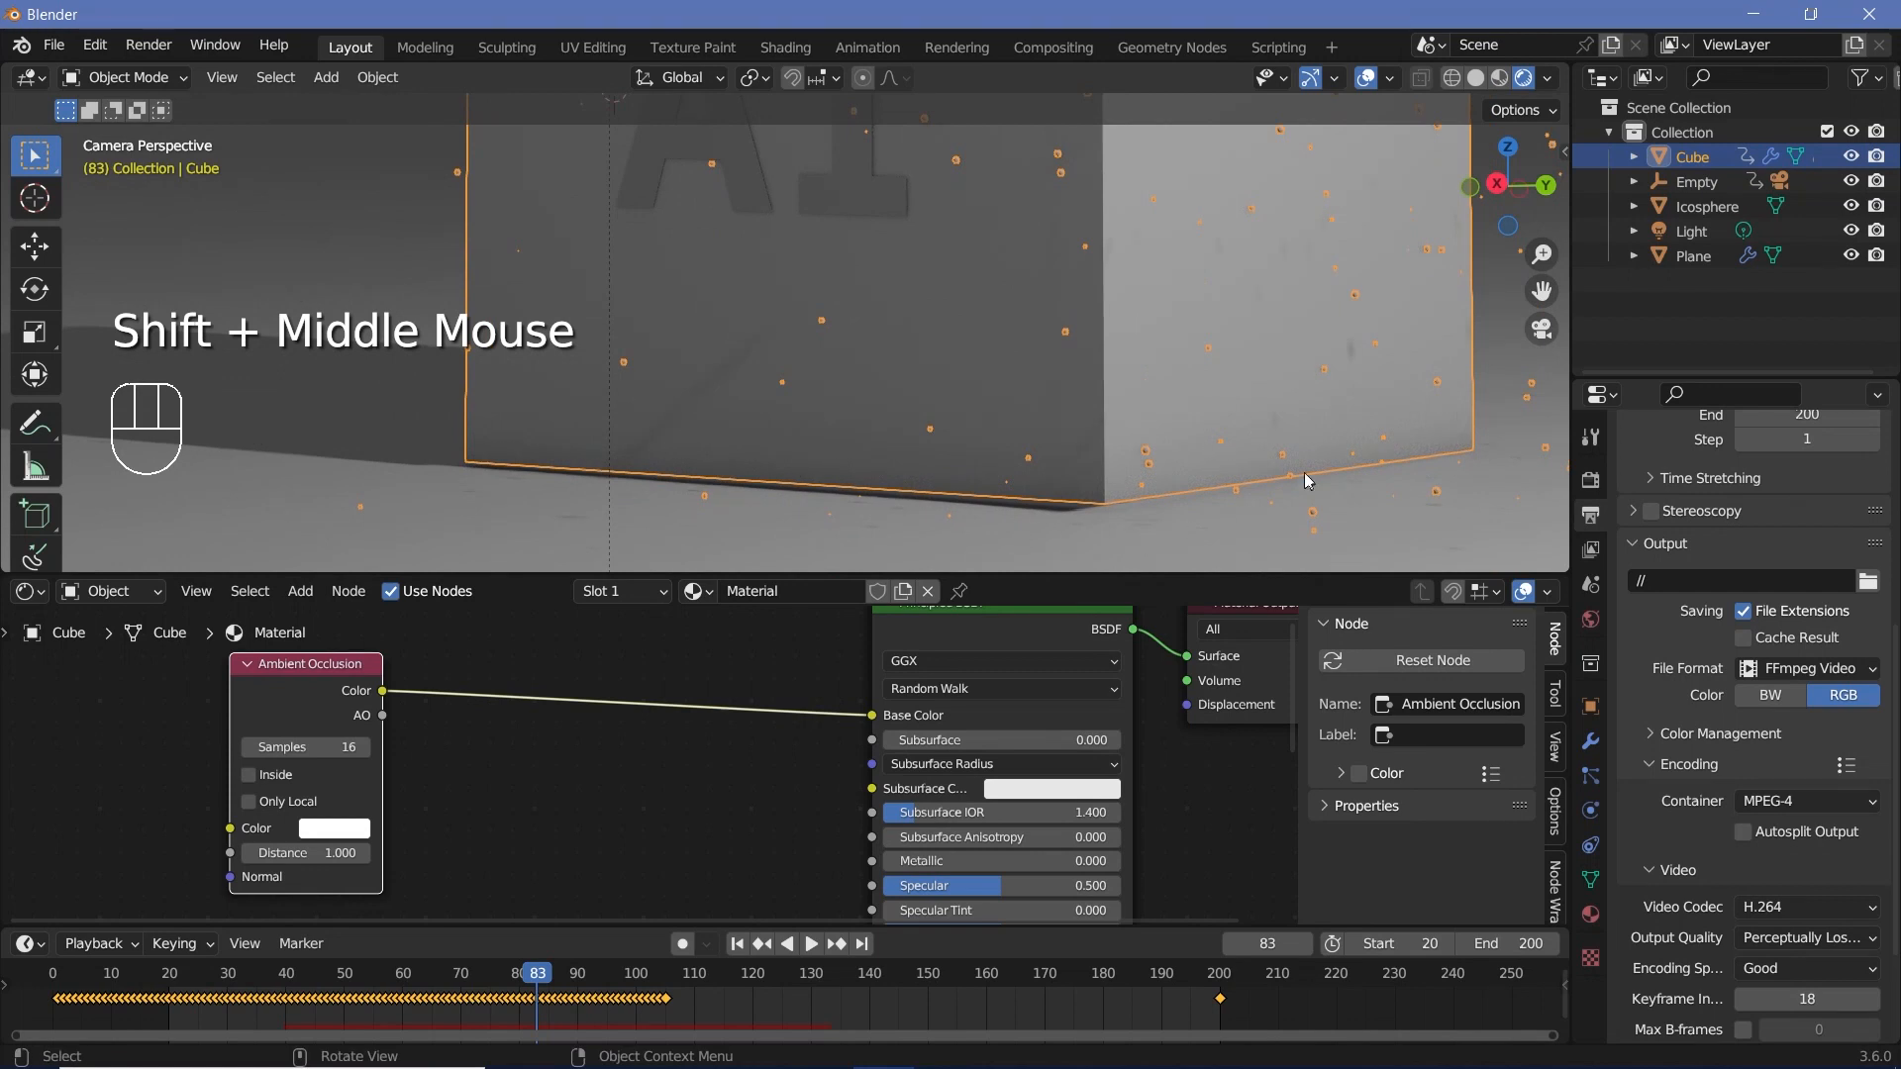
pyautogui.scroll(-2, 1304, 473)
pyautogui.keyDown('shift'); pyautogui.scroll(-2, 1180, 394); pyautogui.keyUp('shift')
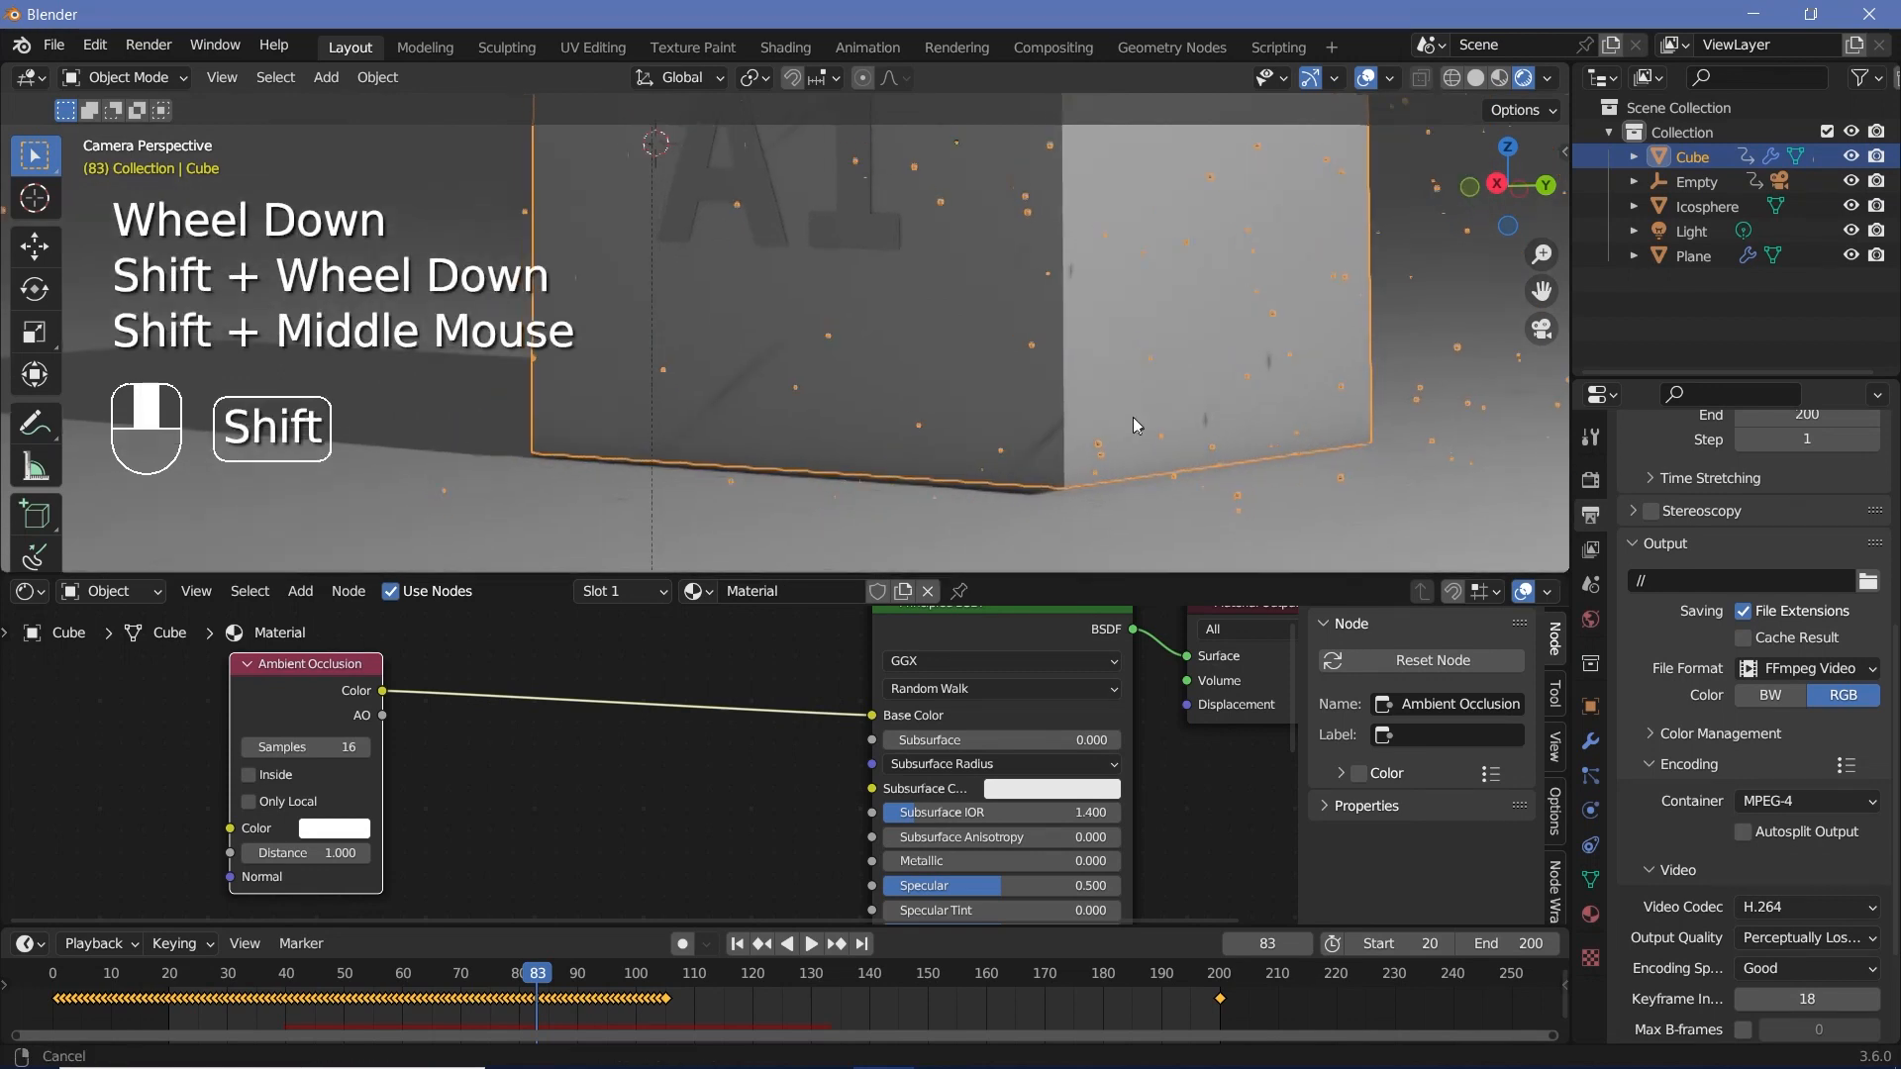
pyautogui.click(248, 775)
pyautogui.scroll(-2, 958, 325)
pyautogui.keyDown('shift'); pyautogui.moveTo(958, 325); pyautogui.dragTo(976, 483, button='middle'); pyautogui.keyUp('shift')
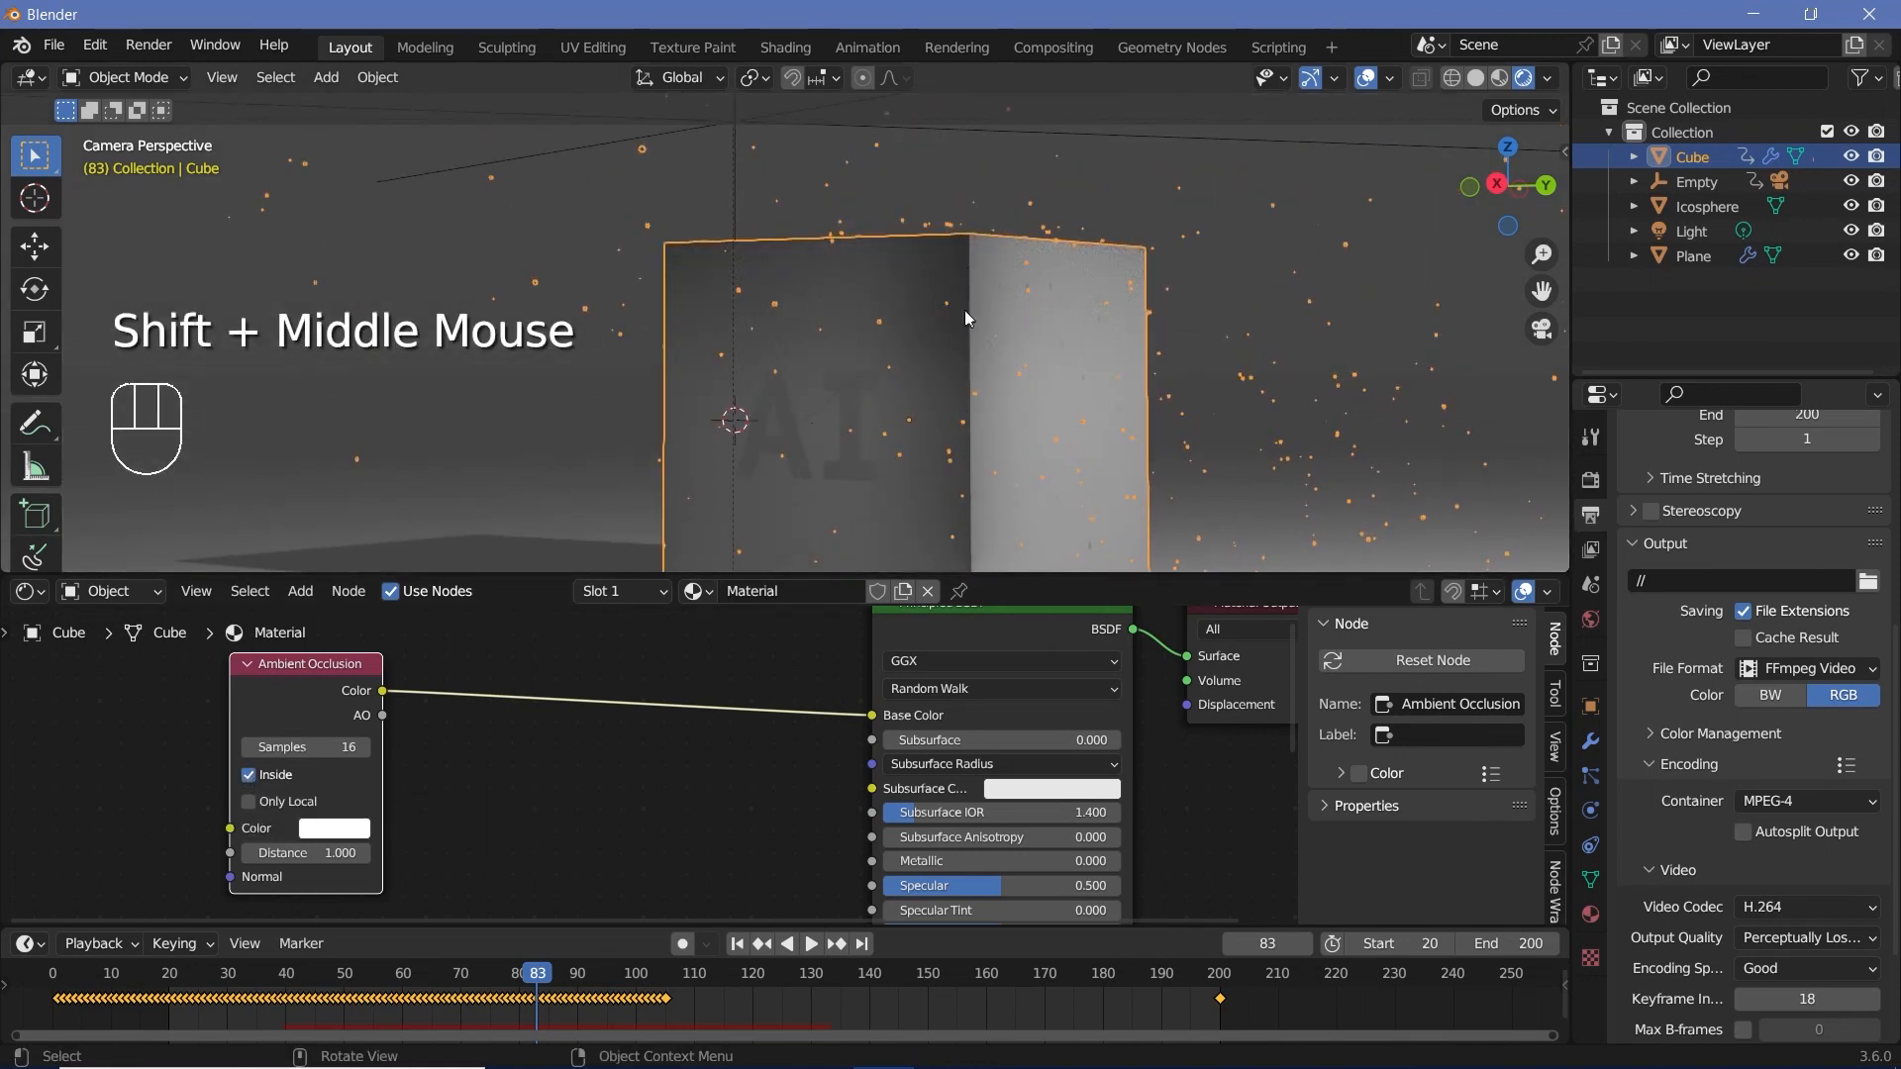
# Insert a Color Ramp between the Ambient Occlusion node and Base Color, moving the black stop just past the middle and the white stop to 0.778.
pyautogui.moveTo(742, 606); pyautogui.dragTo(861, 587, button='middle')
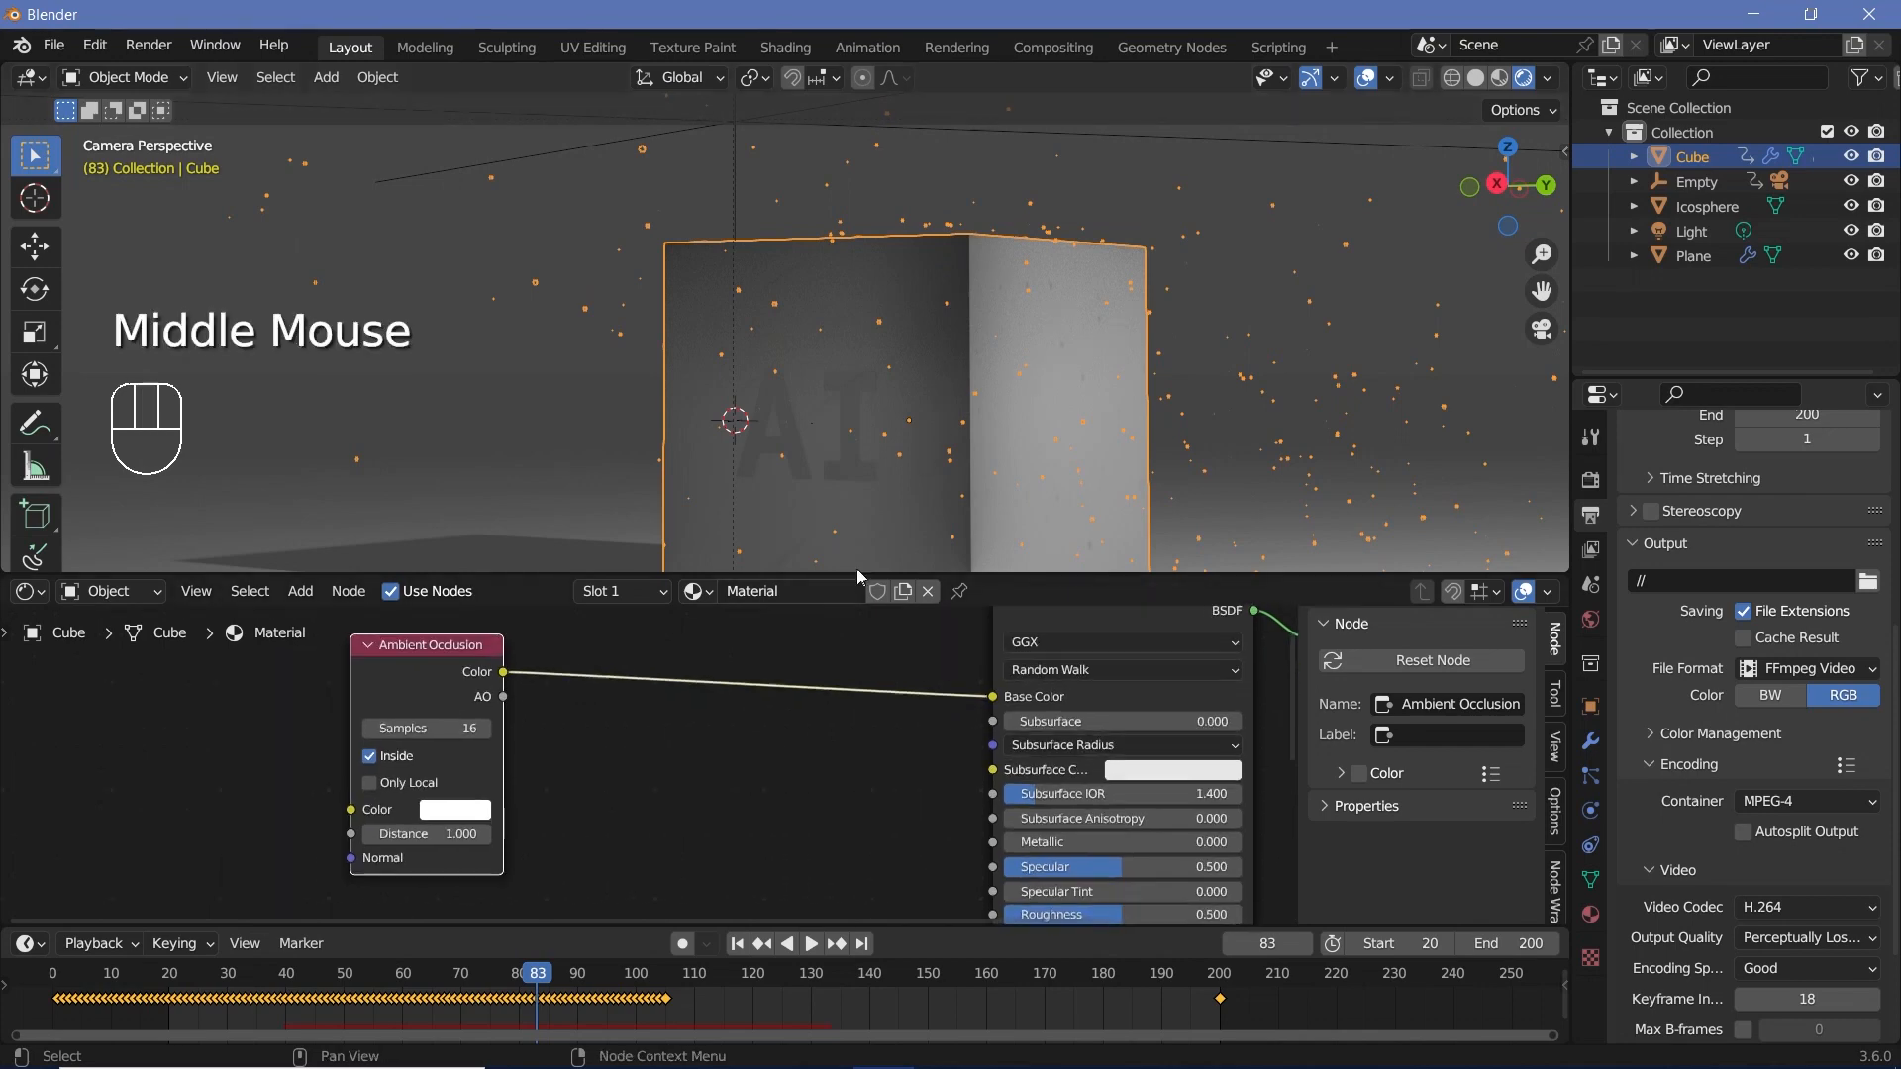
pyautogui.click(393, 689)
pyautogui.moveTo(393, 689); pyautogui.dragTo(205, 724)
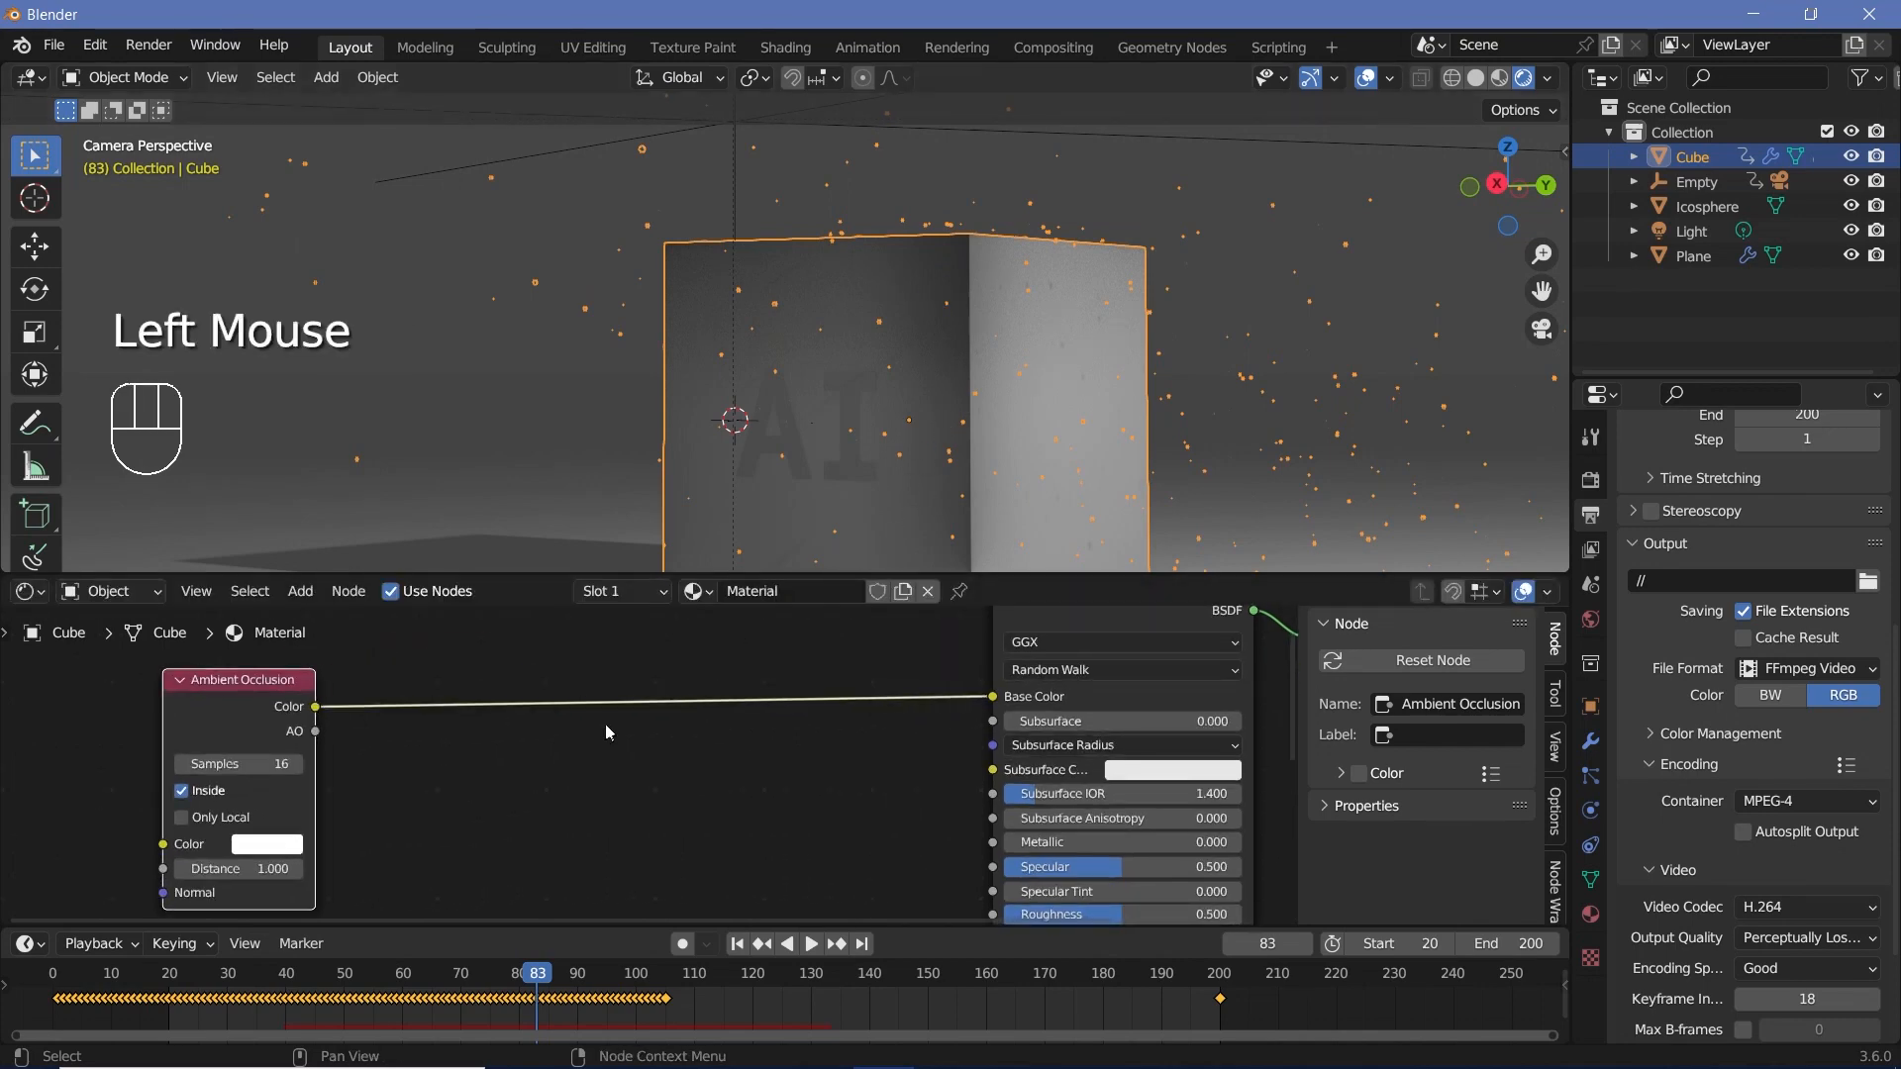
pyautogui.hotkey('shift', 'a')
pyautogui.click(607, 726)
pyautogui.write('col')
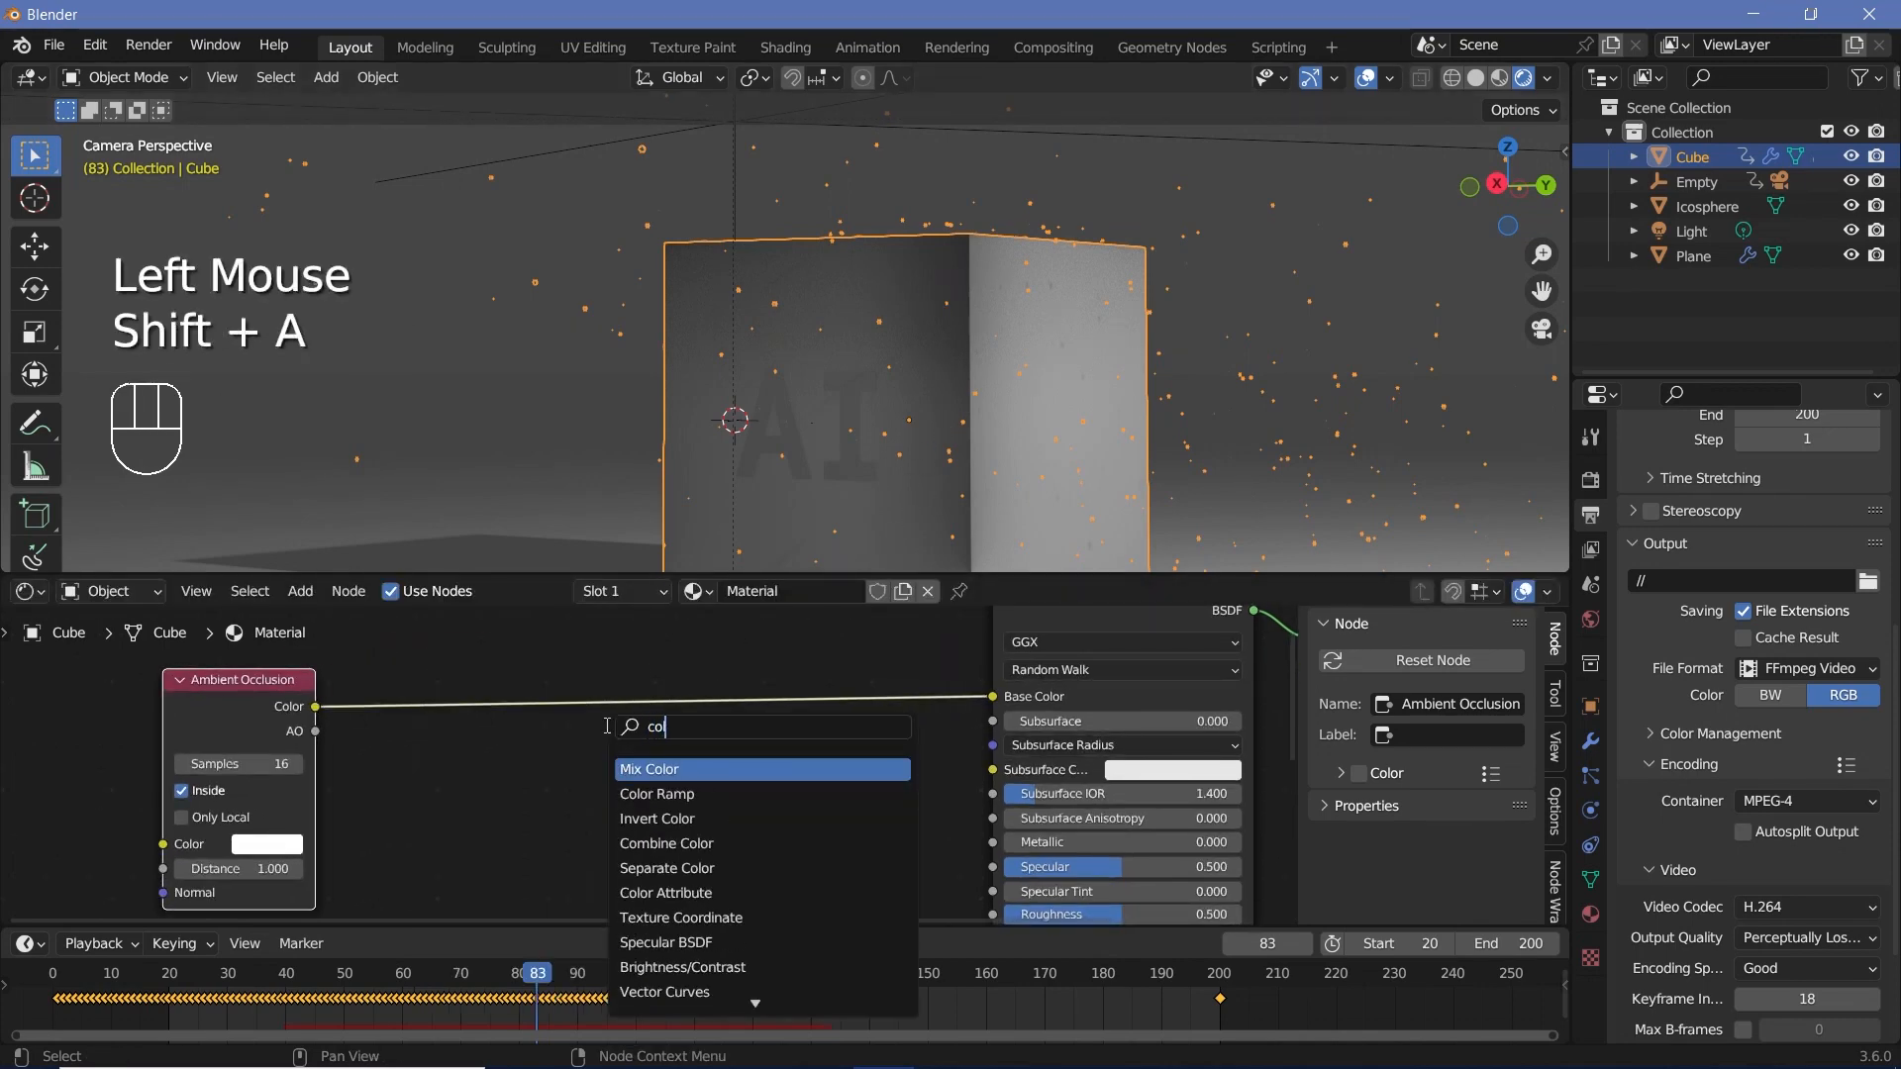
pyautogui.press('Down')
pyautogui.press('Return')
pyautogui.click(483, 730)
pyautogui.moveTo(488, 778)
pyautogui.mouseDown()
pyautogui.moveTo(708, 776)
pyautogui.moveTo(600, 776)
pyautogui.moveTo(638, 776)
pyautogui.mouseUp()
pyautogui.moveTo(622, 778); pyautogui.dragTo(663, 776)
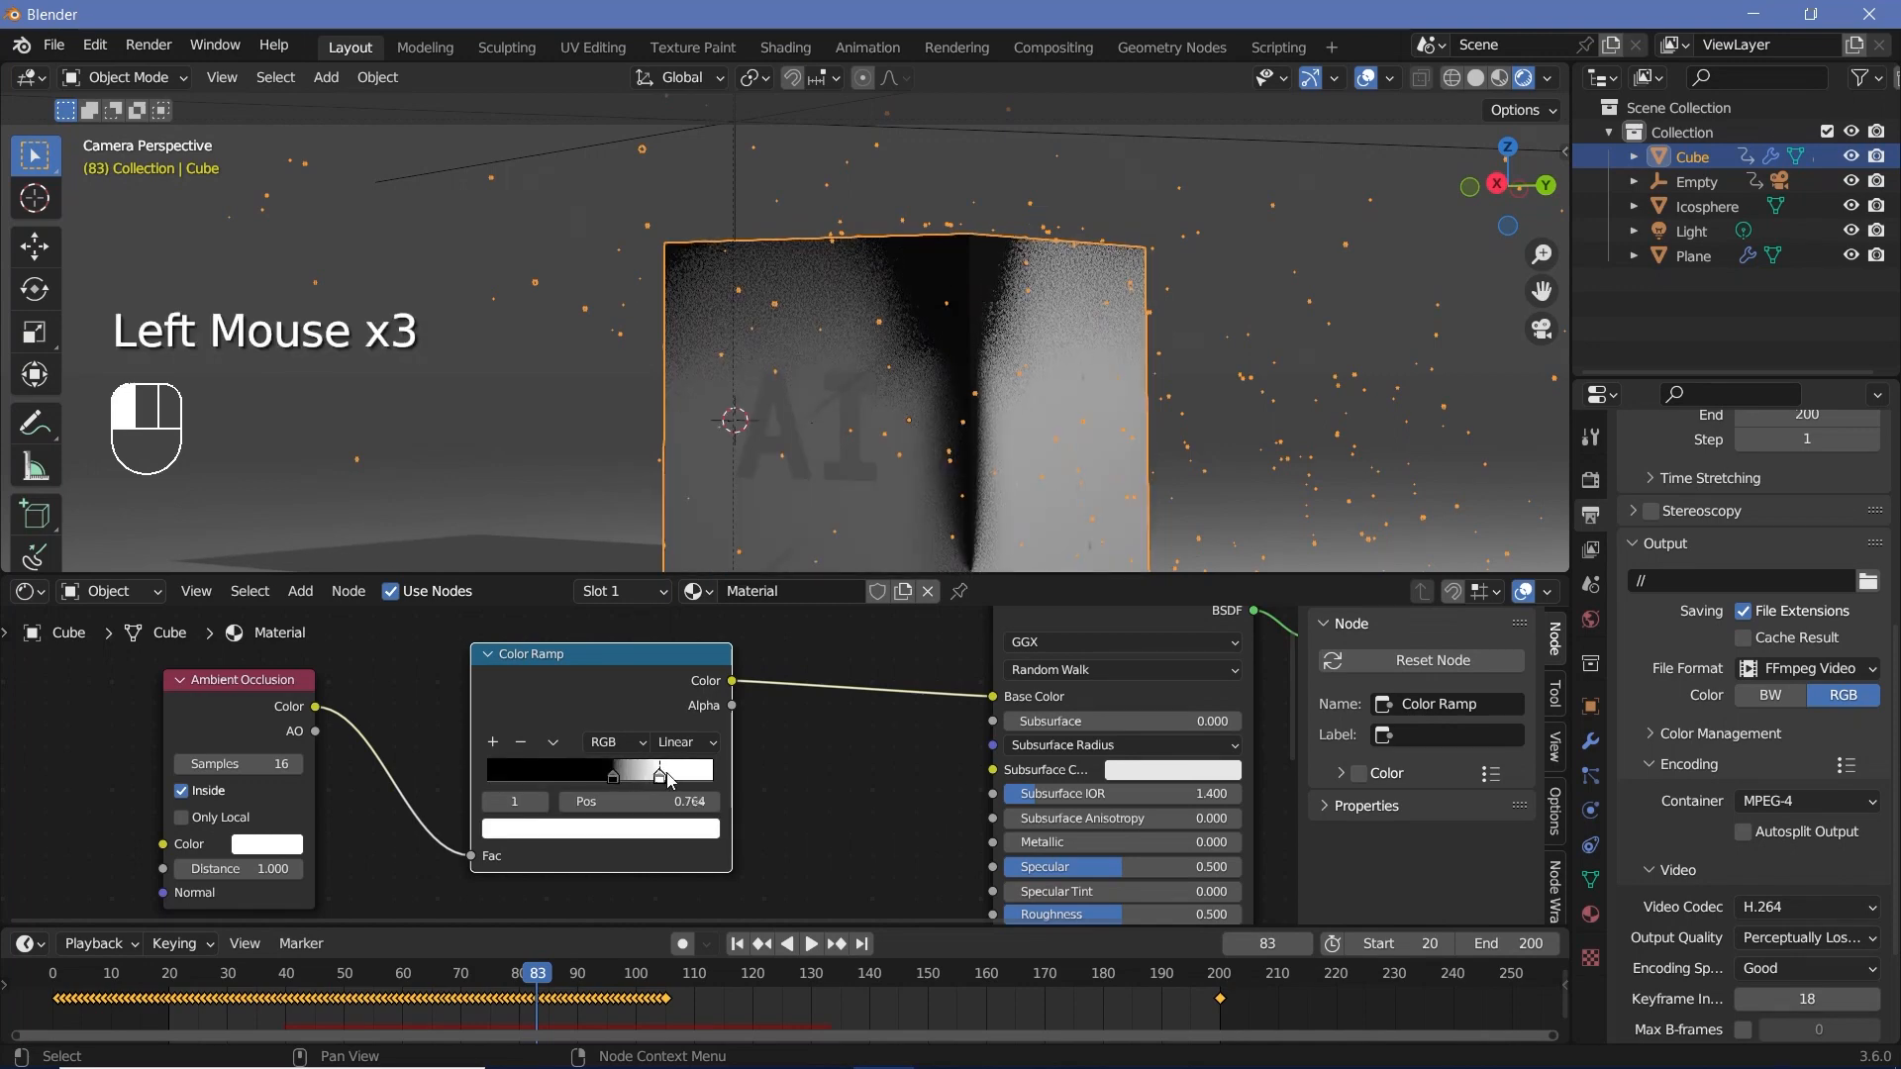
# Set the Ambient Occlusion node to 64 samples and 0.3 distance, and adjust the Color Ramp's black stop to 0.527 and white stop near the end.
pyautogui.click(248, 764)
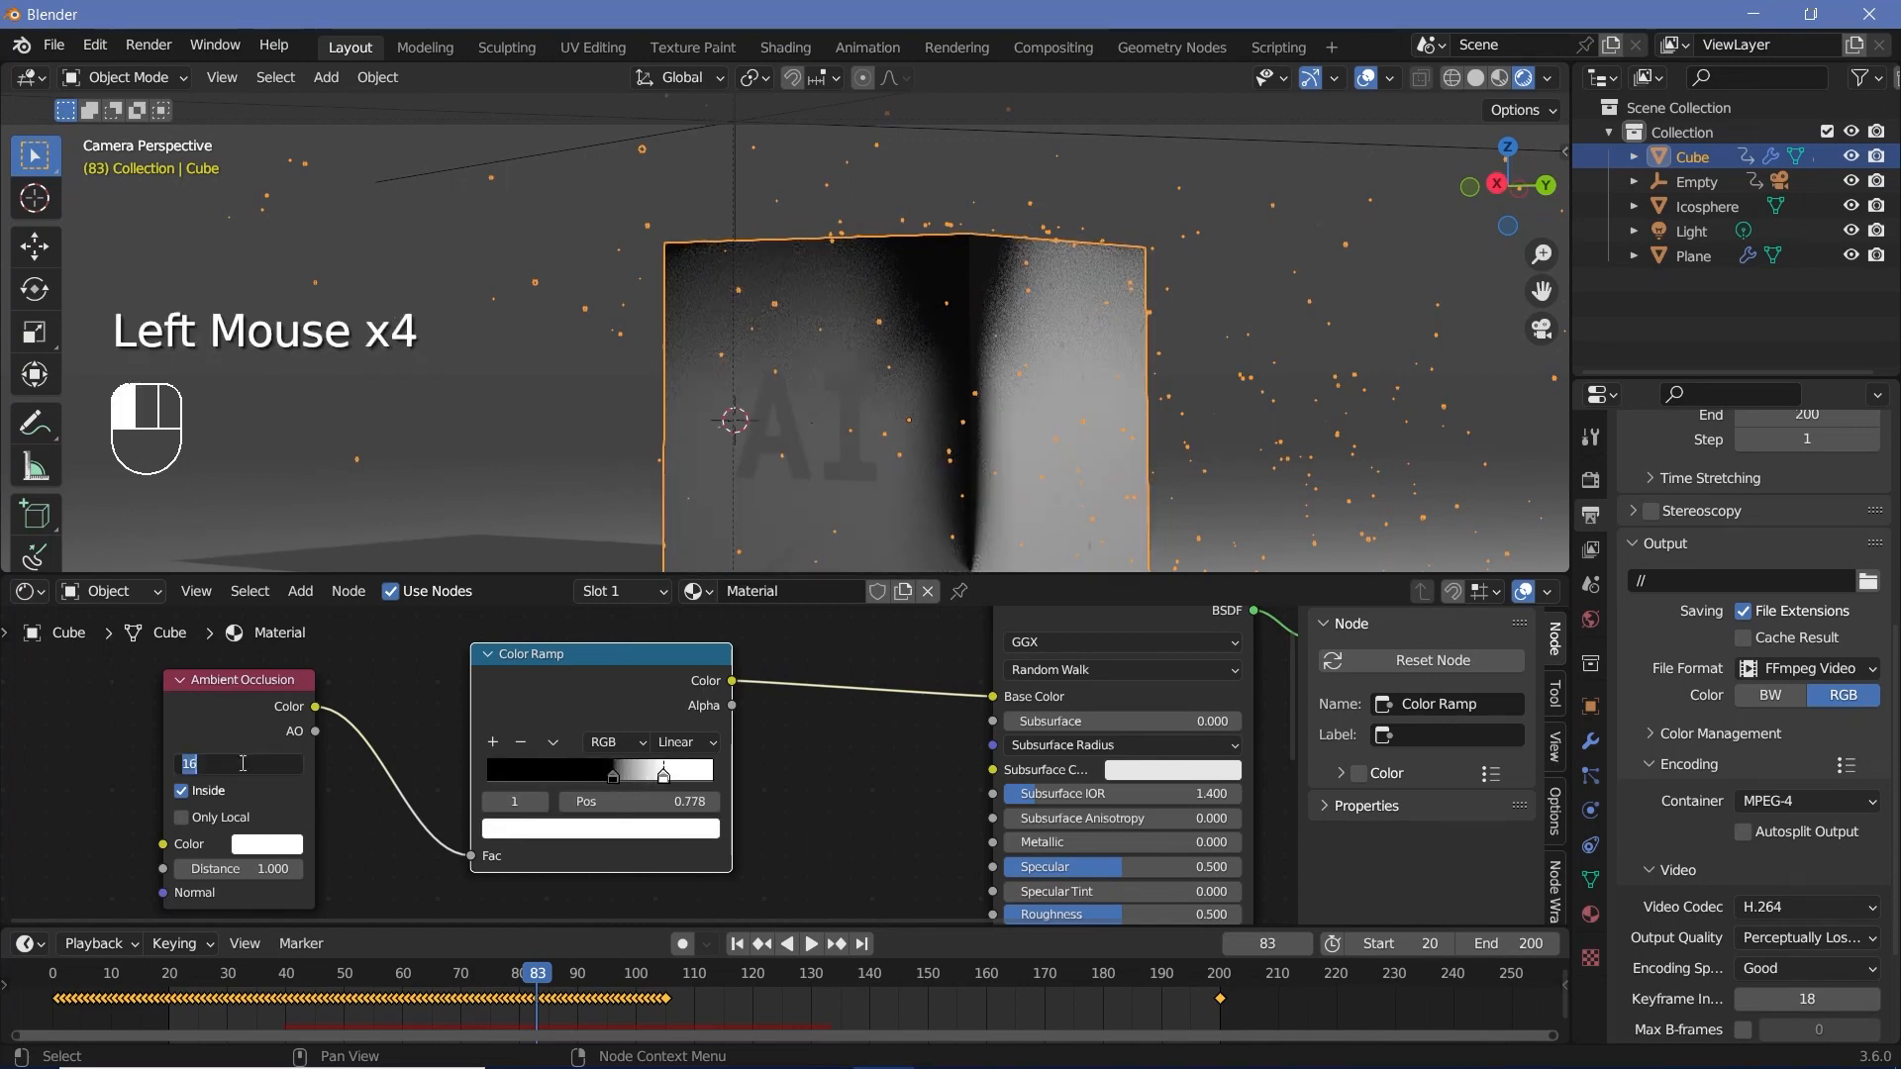
pyautogui.write('63')
pyautogui.press('BackSpace')
pyautogui.write('4')
pyautogui.press('Return')
pyautogui.moveTo(242, 869); pyautogui.dragTo(216, 870)
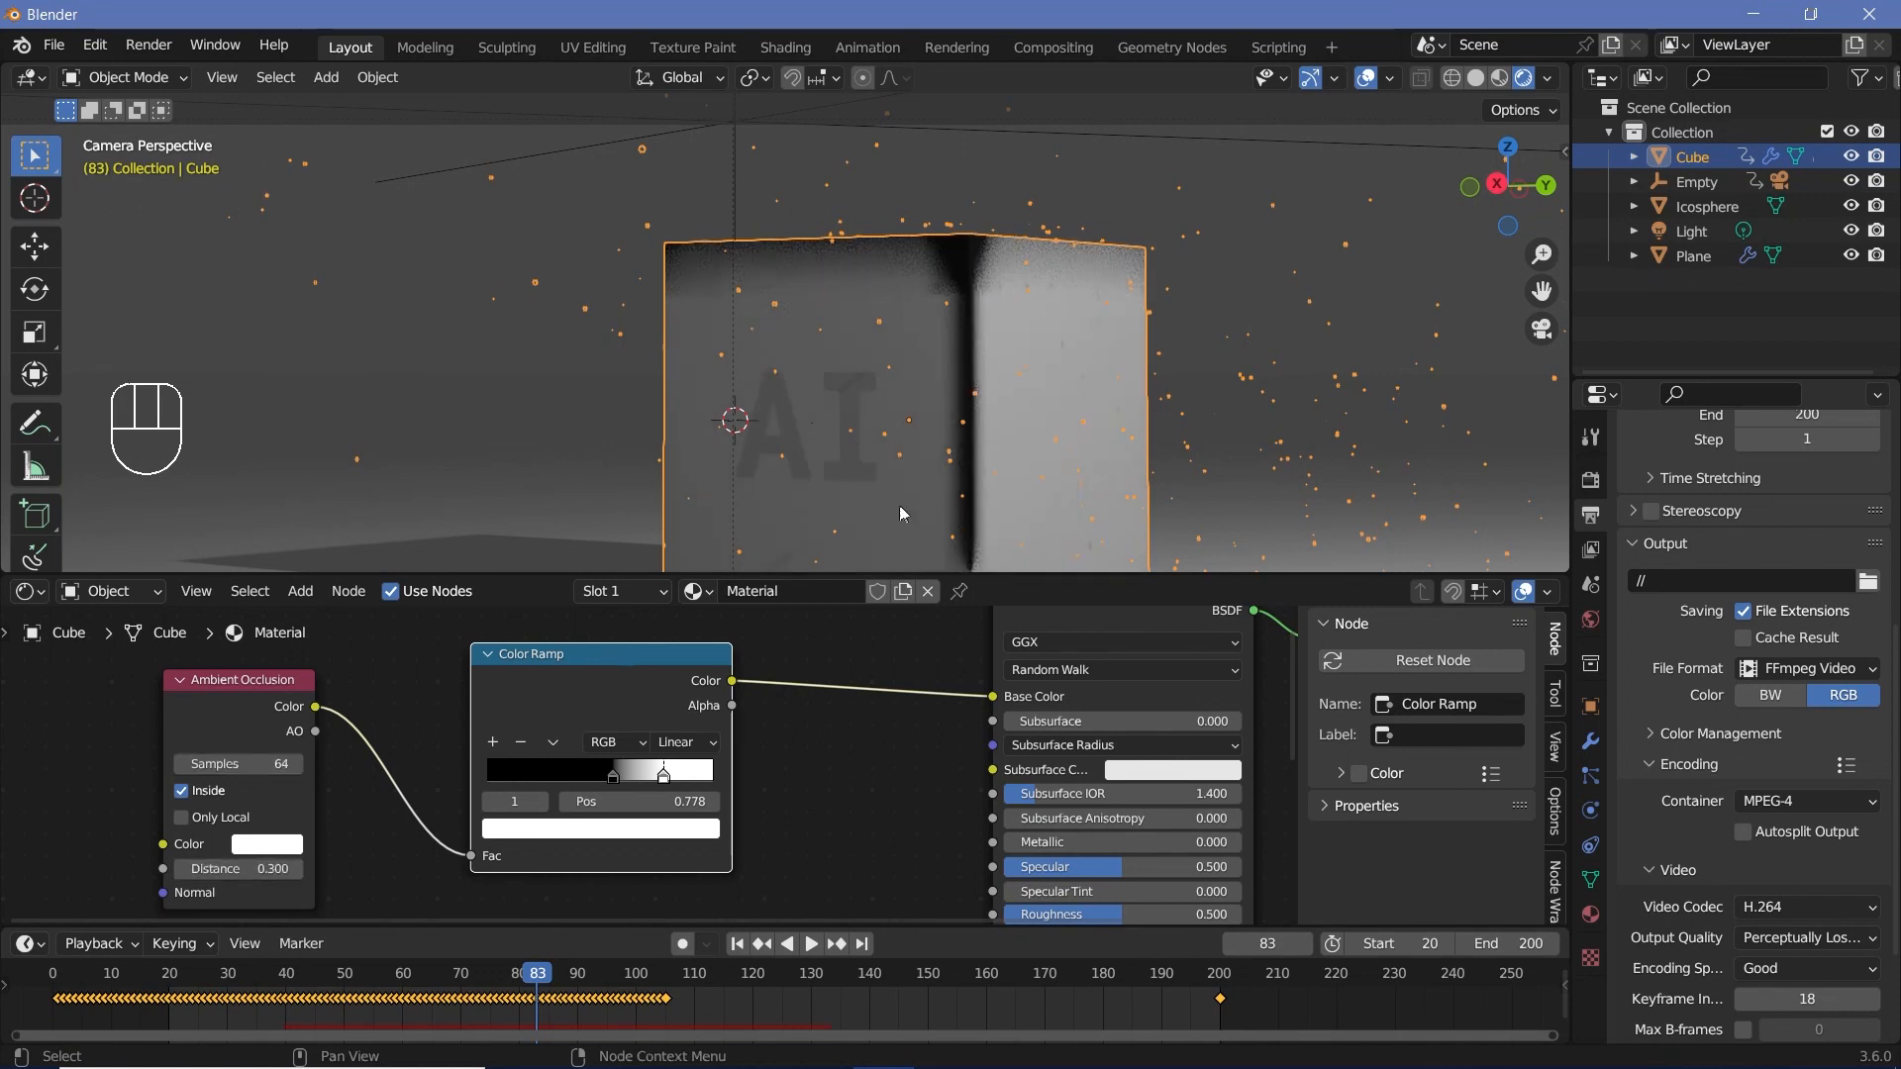
pyautogui.press('shift')
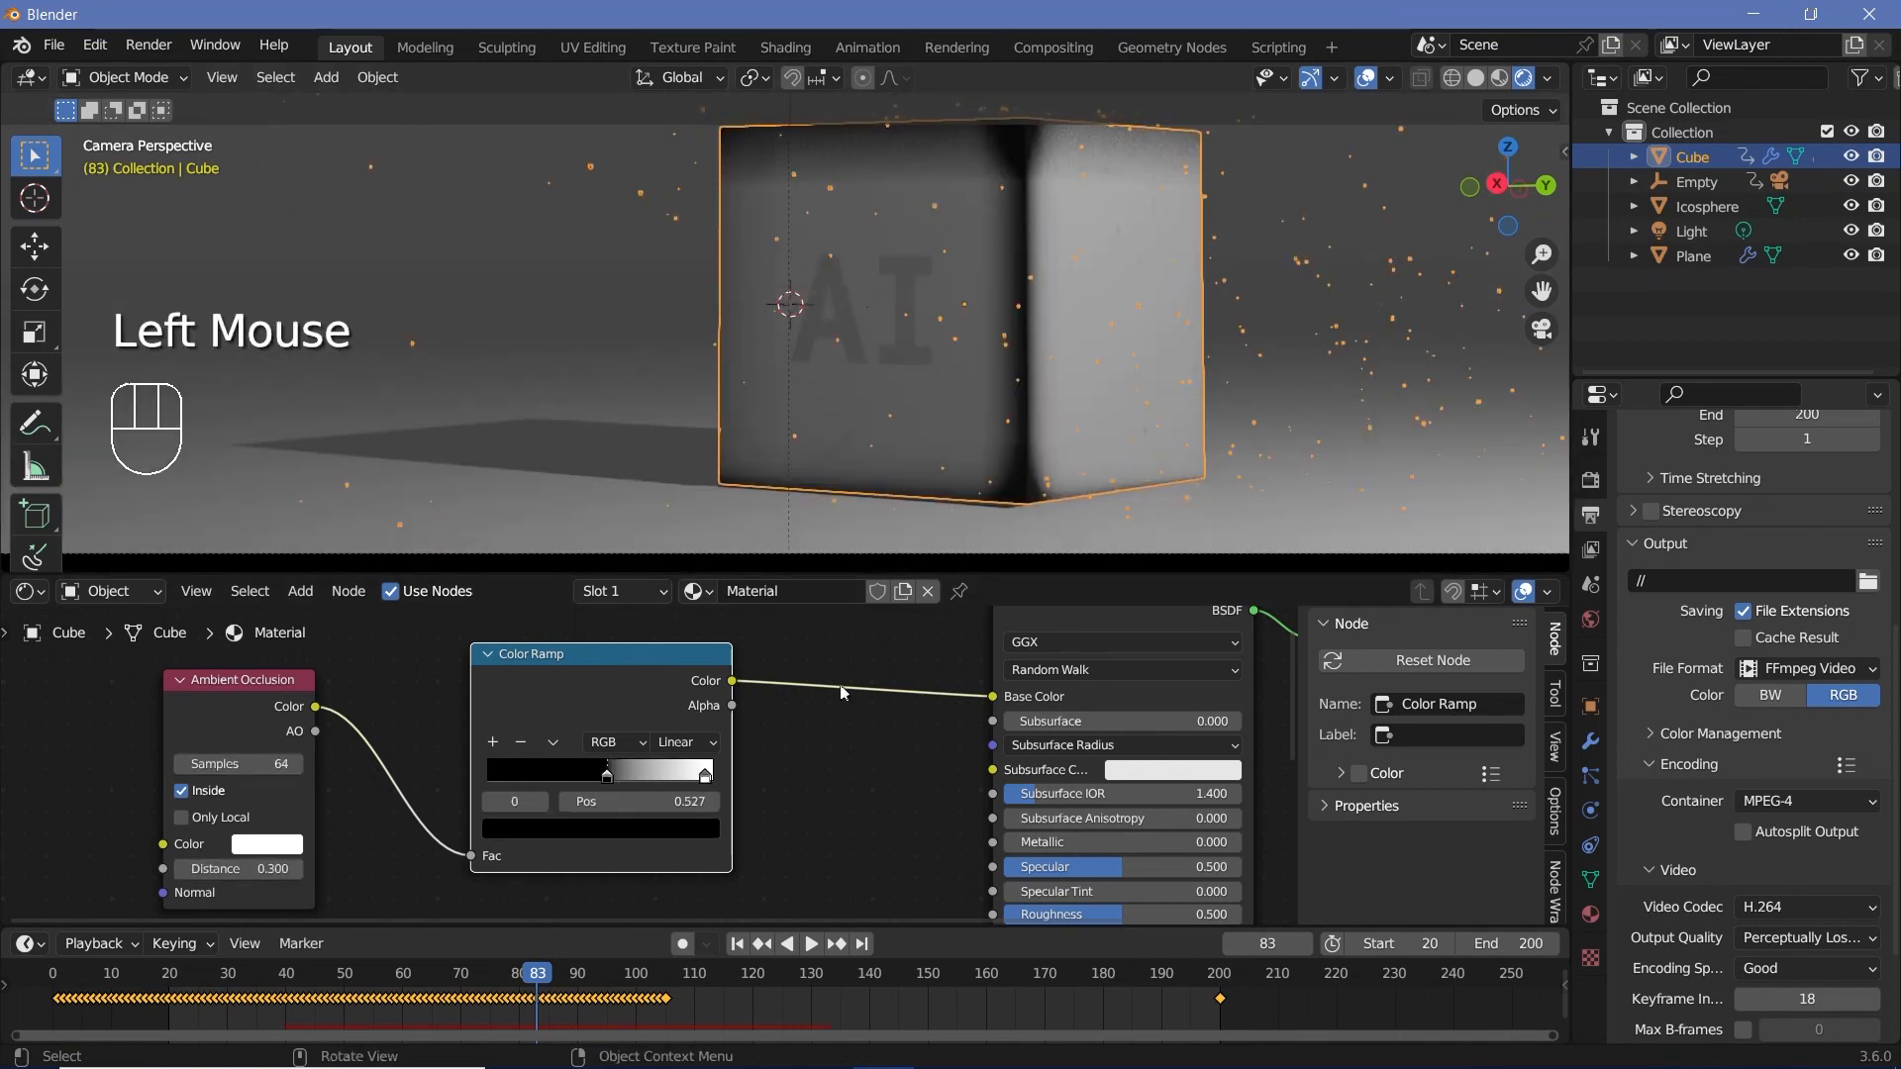
pyautogui.scroll(-2, 381, 820)
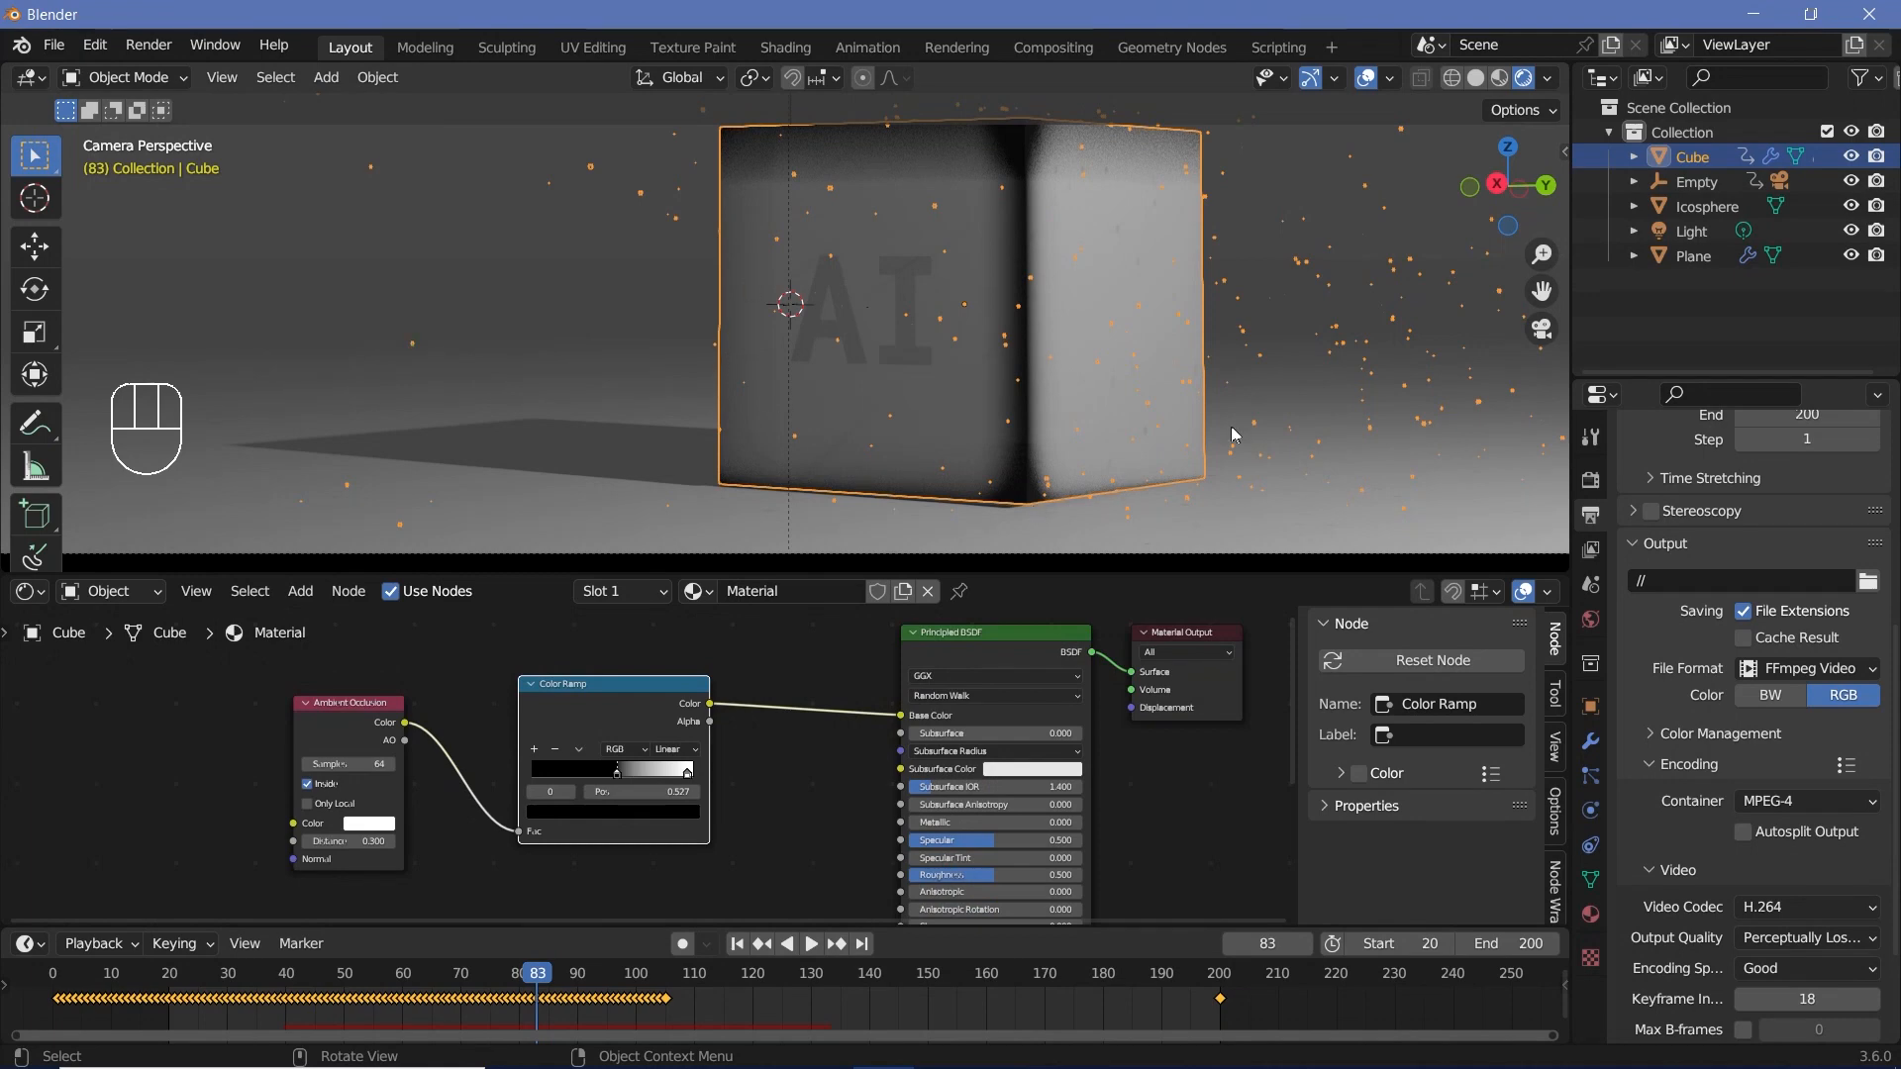
# Duplicate the Ambient Occlusion node below the original, disable Inside on the copy and connect its Color output to the Color Ramp's Fac.
pyautogui.moveTo(404, 726); pyautogui.dragTo(498, 629, button='middle')
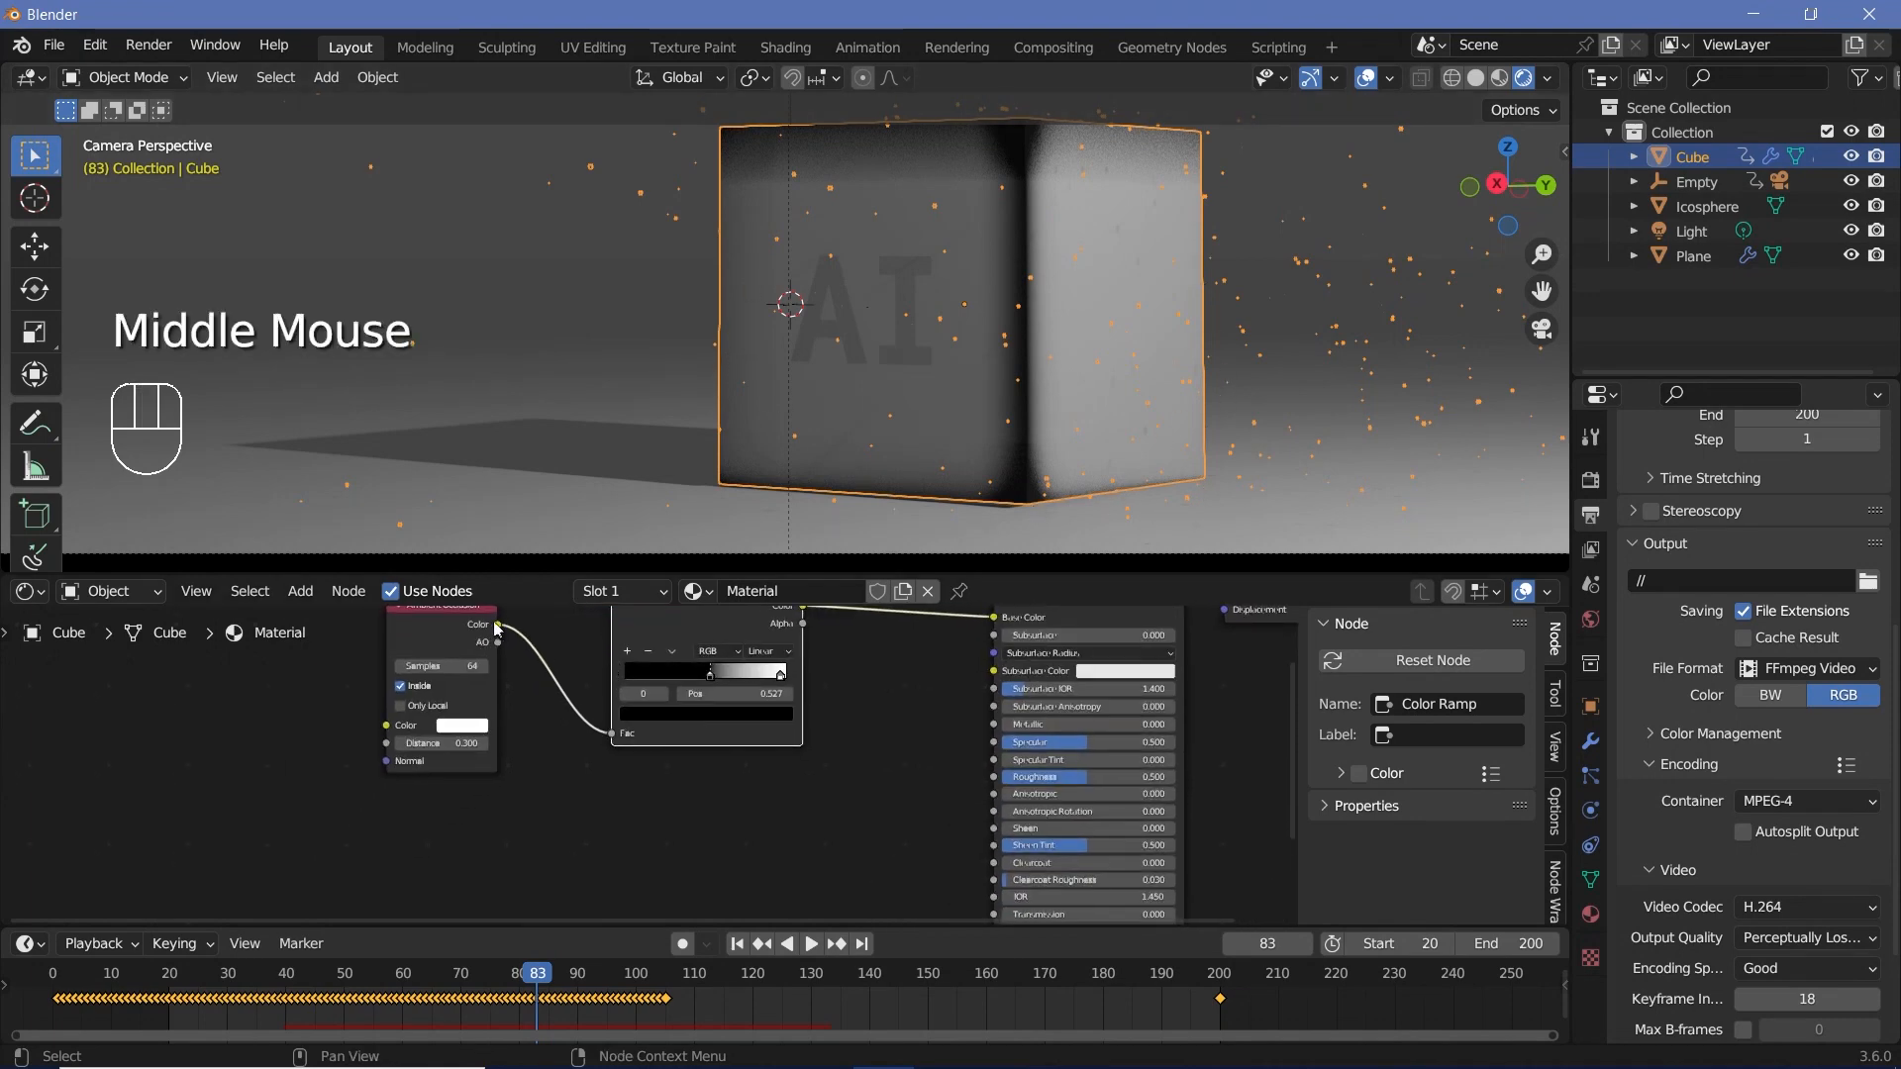
pyautogui.click(432, 648)
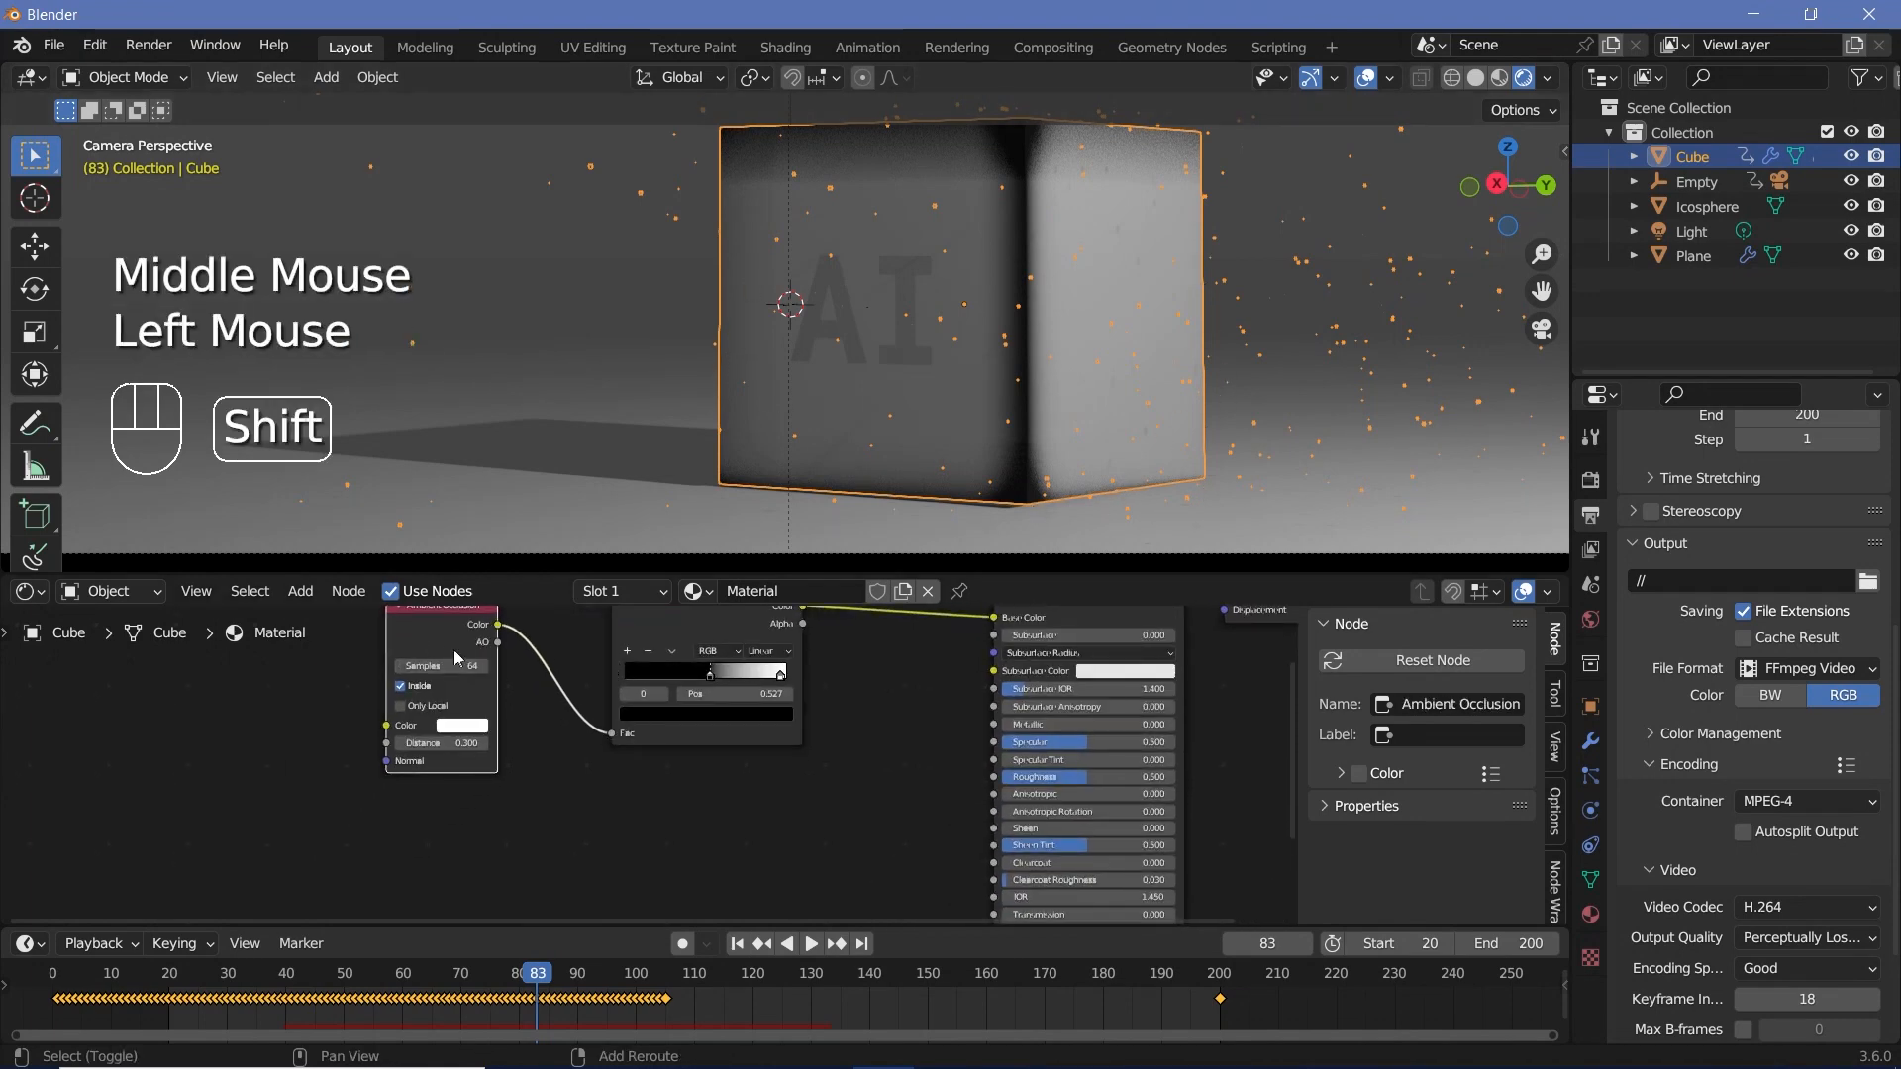
pyautogui.hotkey('shift', 'd')
pyautogui.click(488, 816)
pyautogui.scroll(2, 616, 750)
pyautogui.moveTo(562, 861); pyautogui.dragTo(495, 875, button='middle')
pyautogui.click(378, 764)
pyautogui.moveTo(427, 830); pyautogui.dragTo(598, 781)
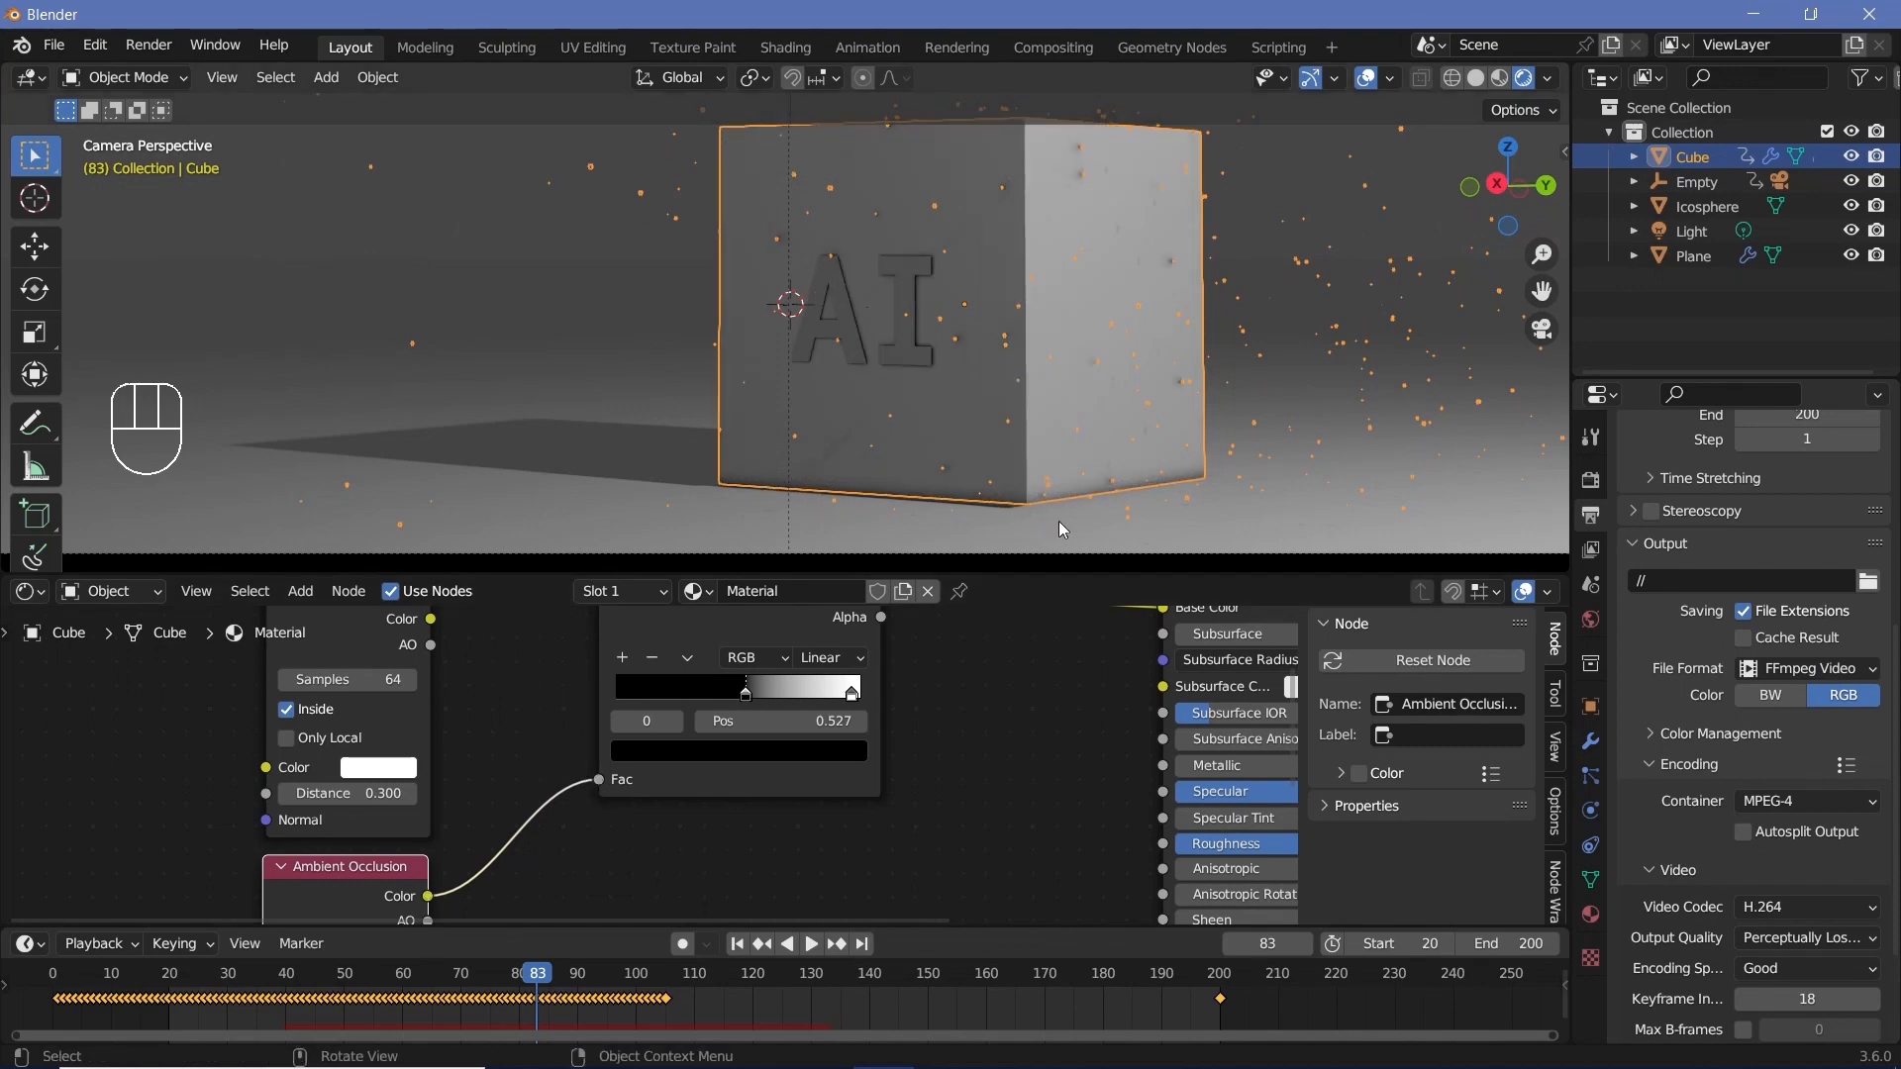
# Set the duplicated Ambient Occlusion node's Distance to 1.000.
pyautogui.moveTo(600, 808); pyautogui.dragTo(788, 627, button='middle')
pyautogui.scroll(1, 629, 738)
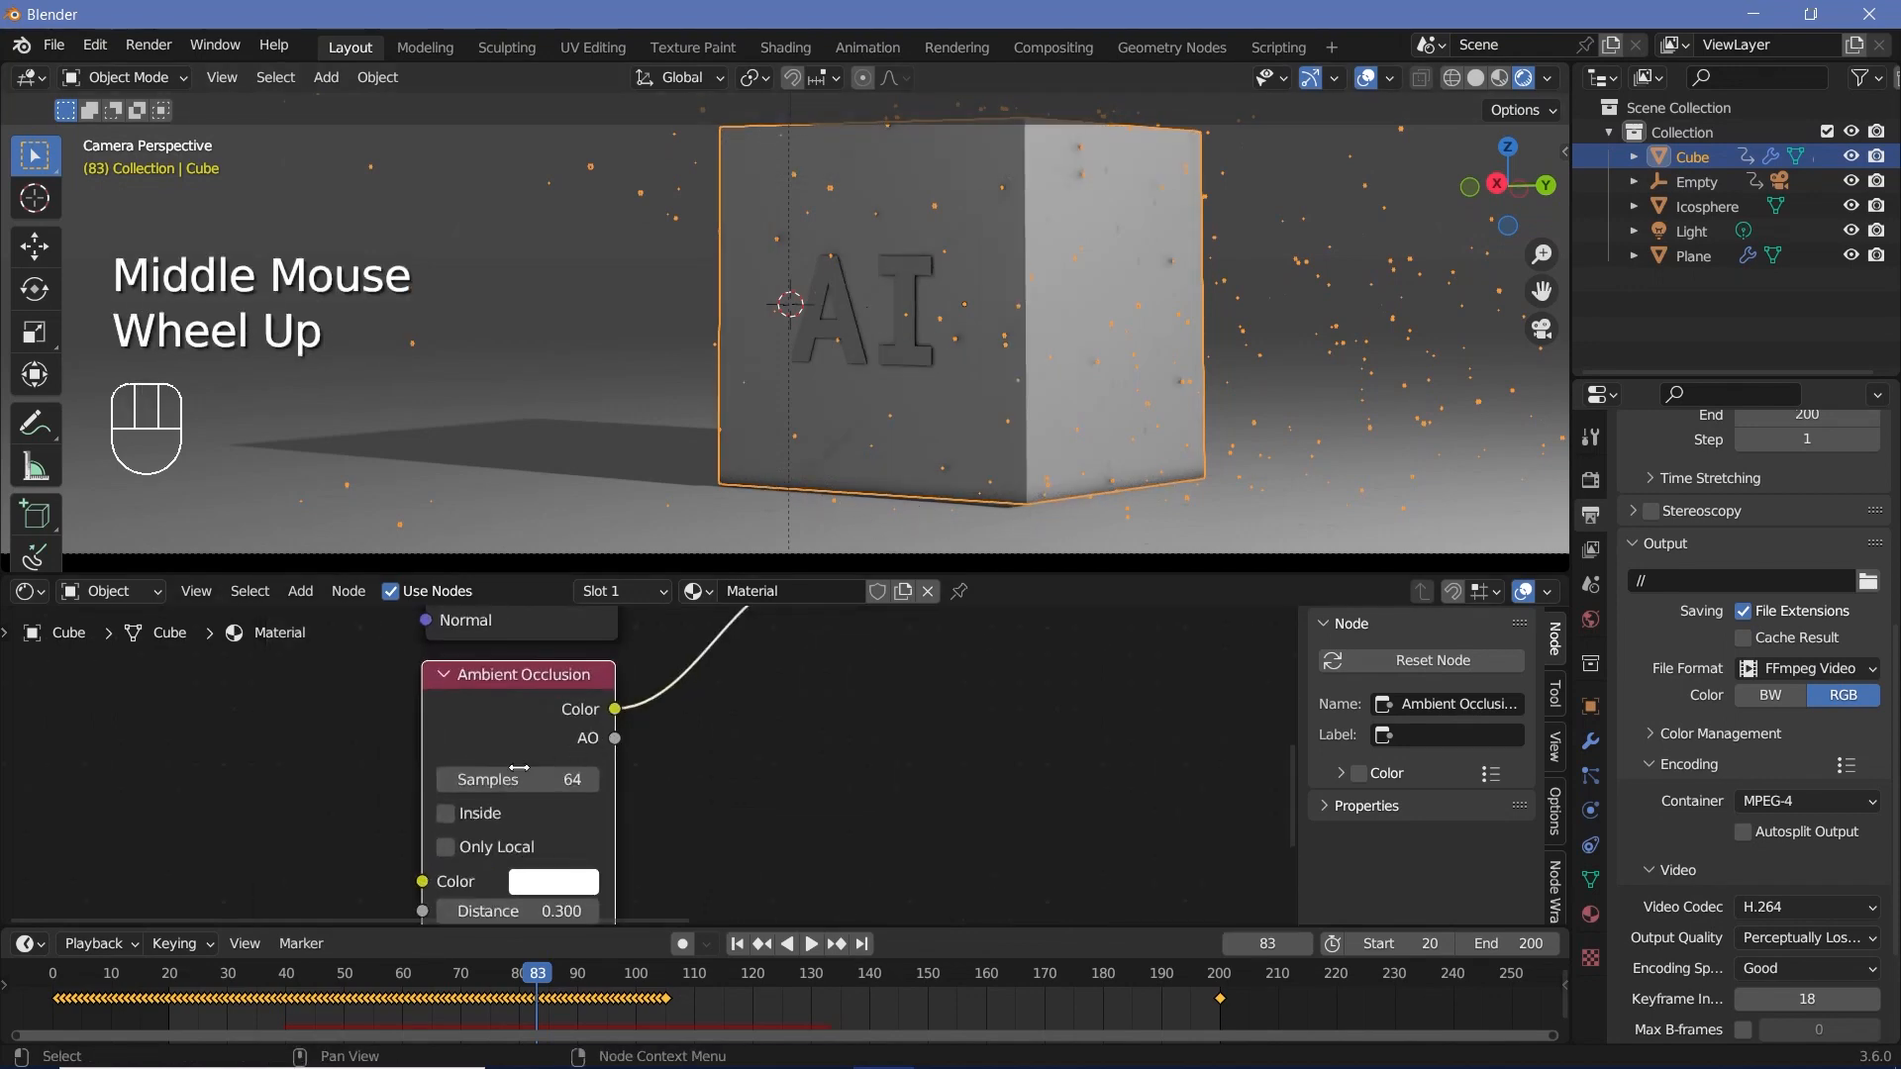
pyautogui.moveTo(838, 709); pyautogui.dragTo(942, 604, button='middle')
pyautogui.keyDown('shift'); pyautogui.moveTo(606, 803); pyautogui.dragTo(683, 803); pyautogui.keyUp('shift')
pyautogui.keyDown('shift'); pyautogui.doubleClick(614, 805); pyautogui.keyUp('shift')
pyautogui.write('0.8')
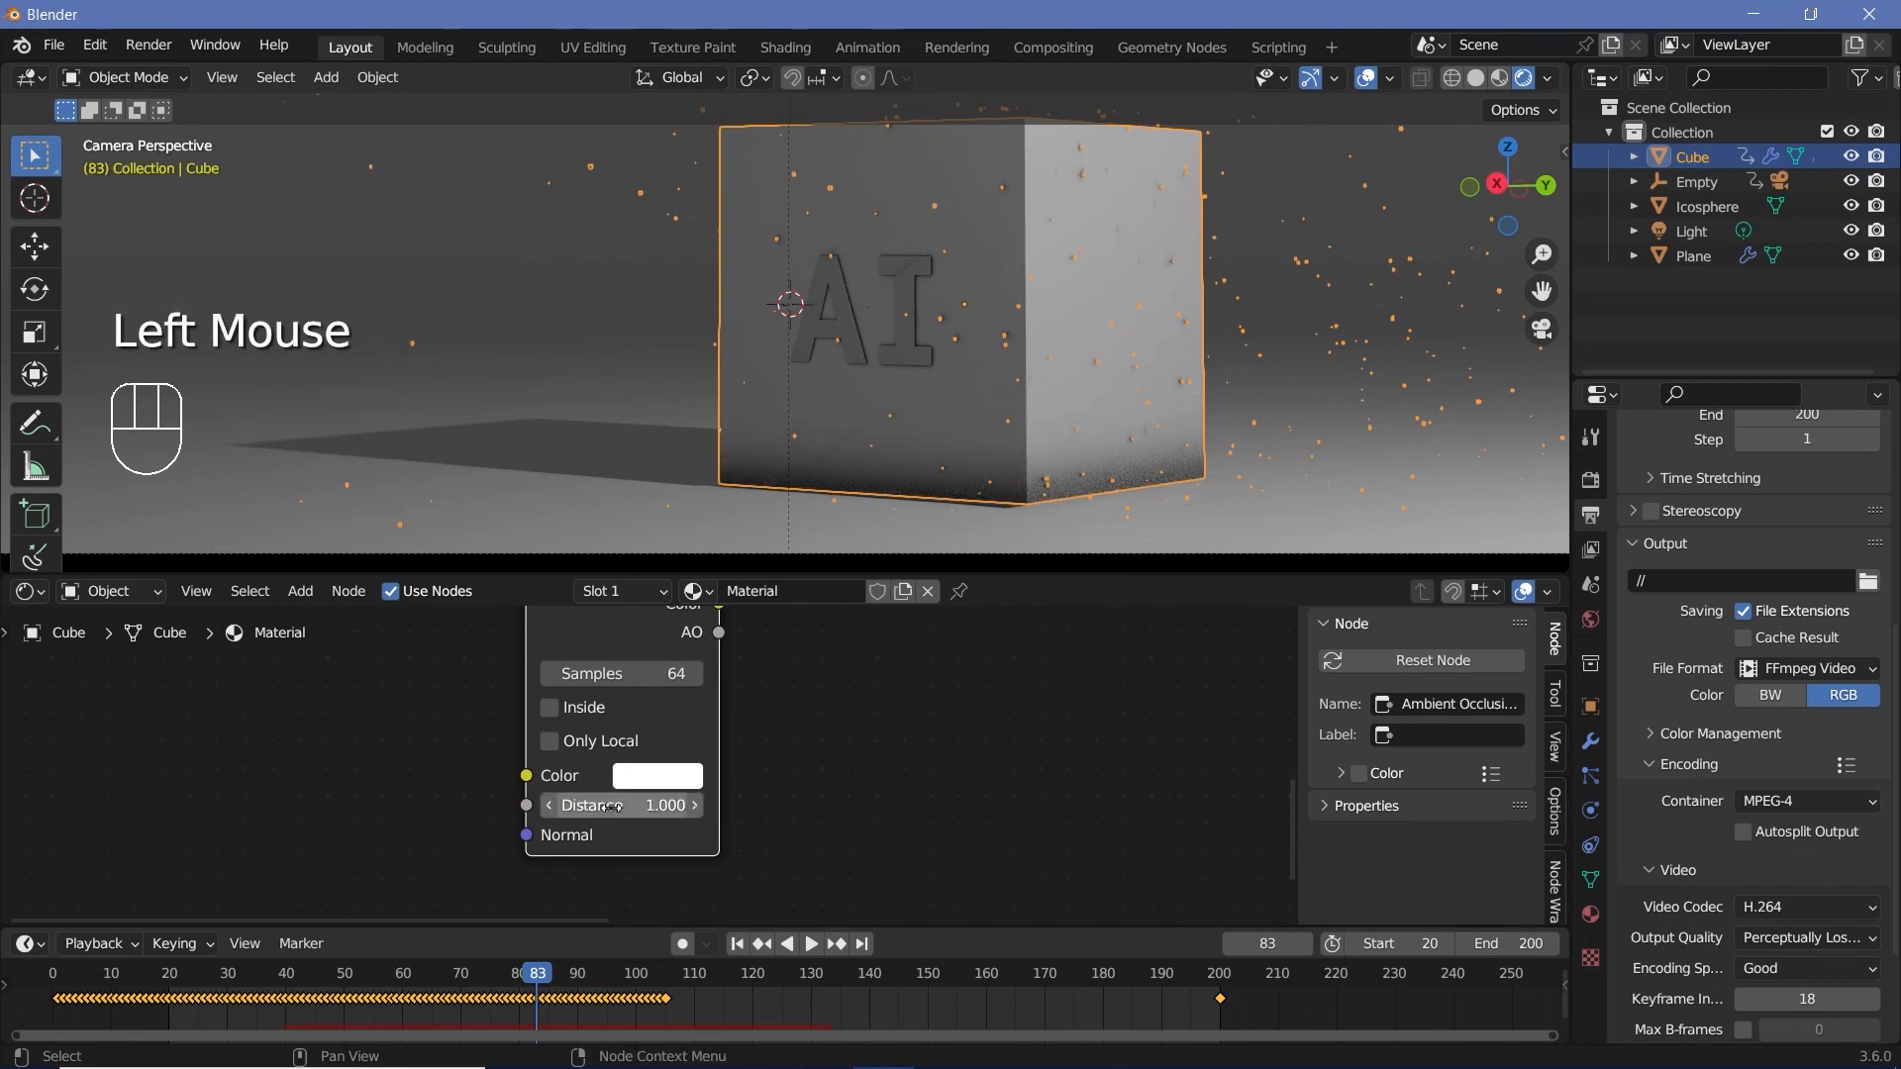
# Move both Ambient Occlusion nodes farther from the Color Ramp to make room between them.
pyautogui.scroll(-2, 616, 806)
pyautogui.moveTo(616, 807); pyautogui.dragTo(616, 915, button='middle')
pyautogui.moveTo(735, 881); pyautogui.dragTo(643, 683)
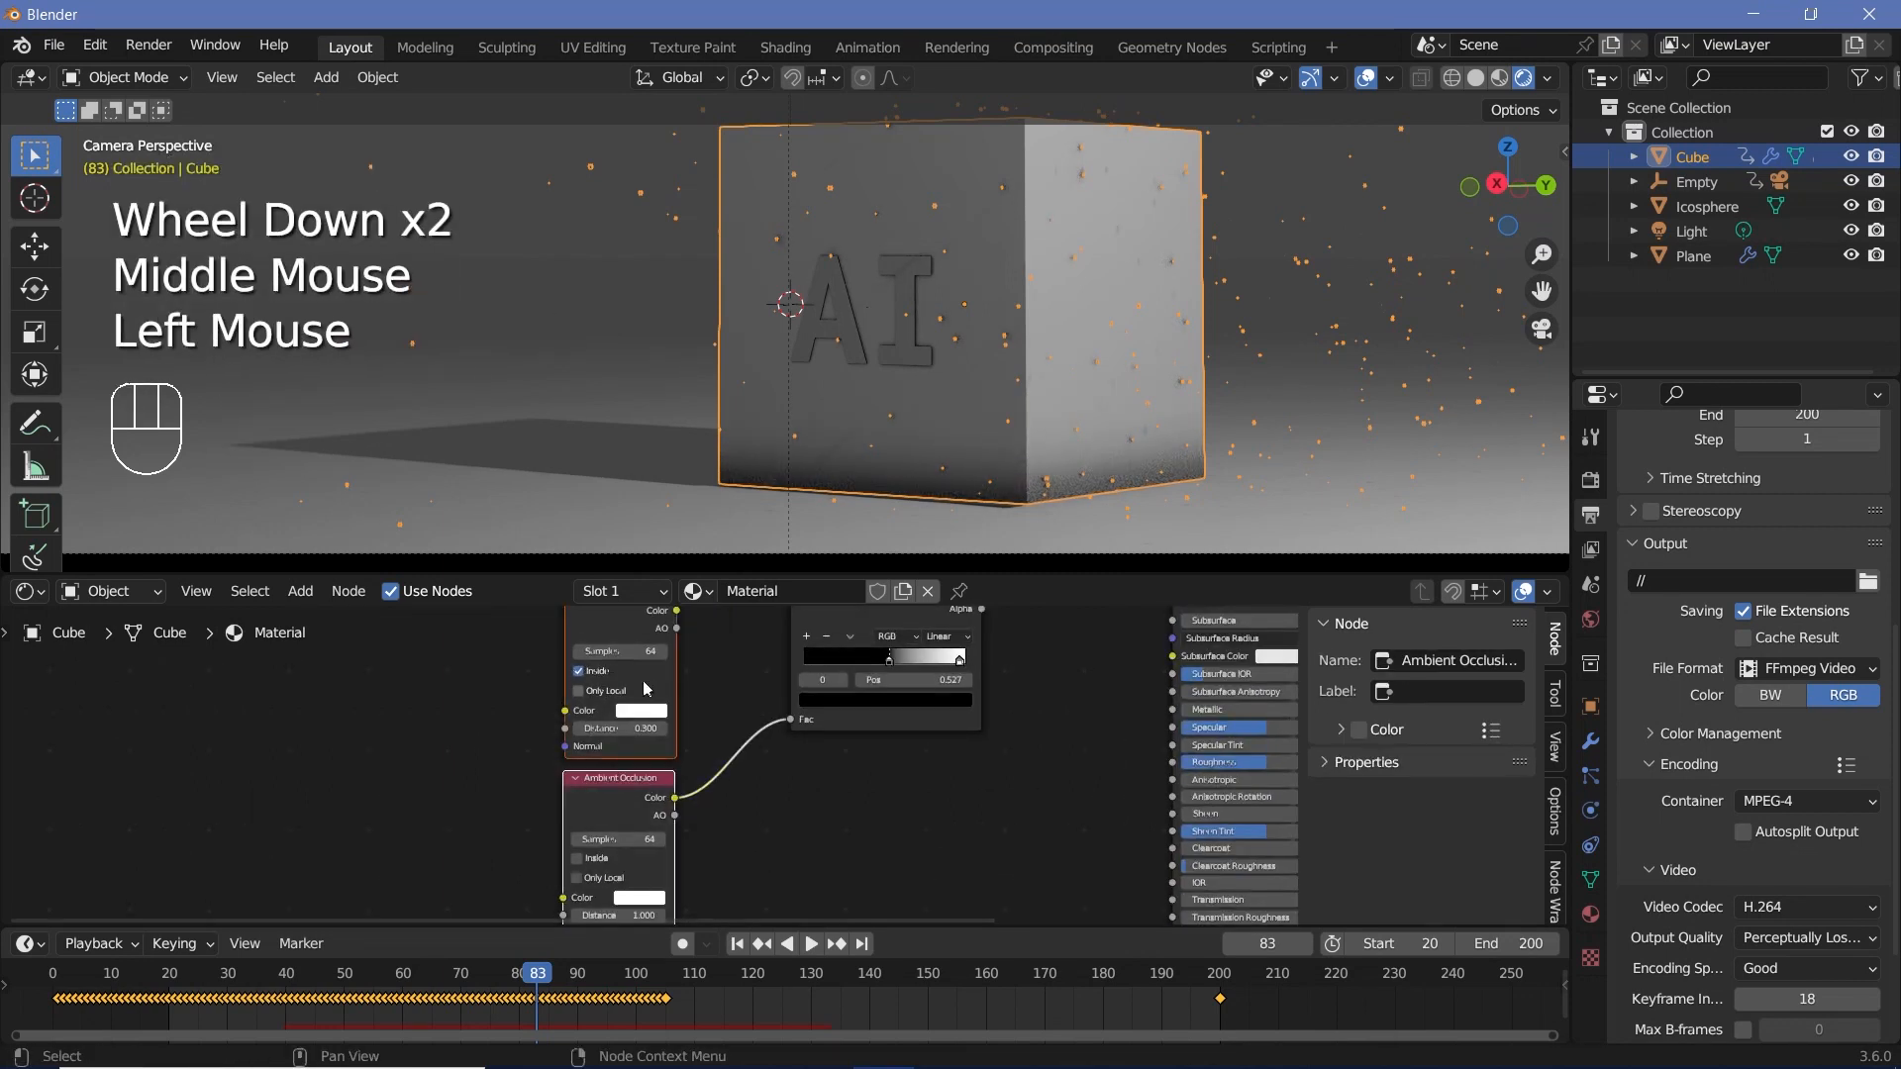
pyautogui.click(625, 688)
pyautogui.click(602, 675)
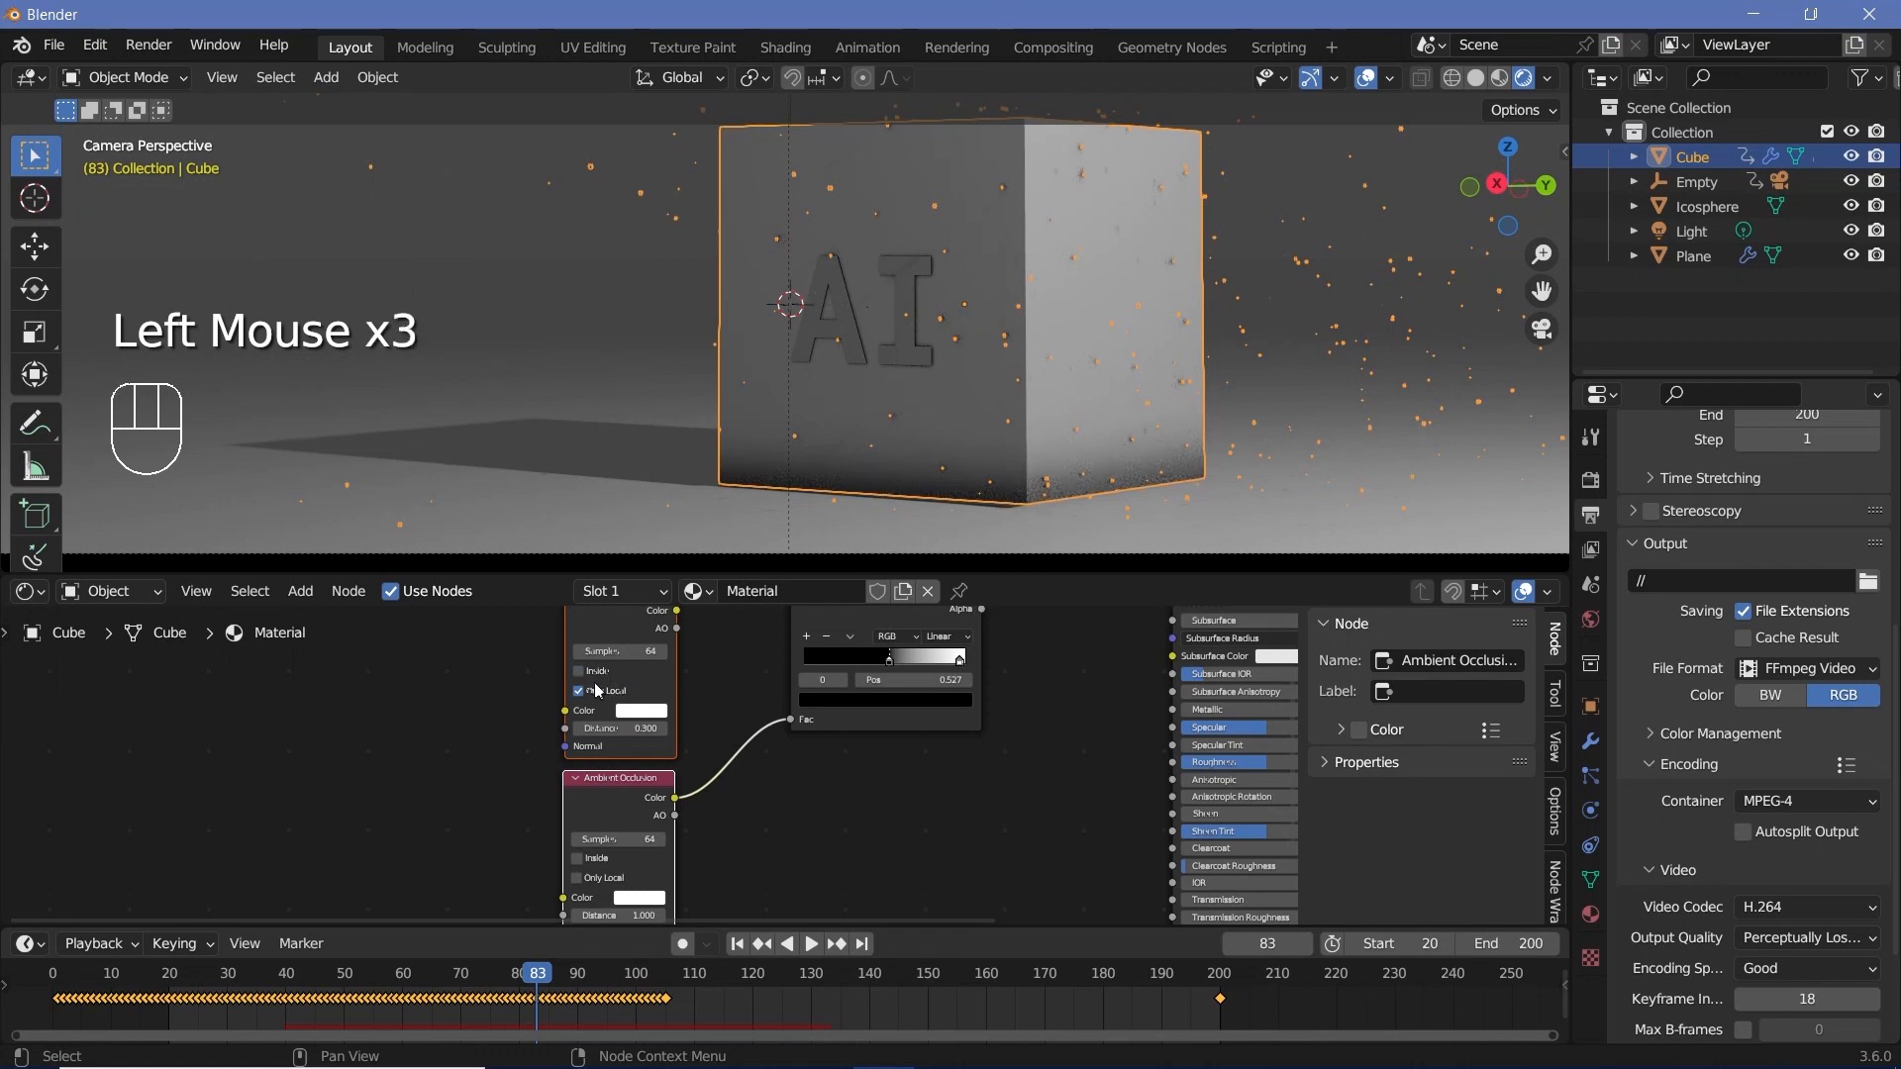
# Insert a color Mix node before the Color Ramp, with the original Ambient Occlusion Color into A and the duplicate's into B.
pyautogui.hotkey('shift', 'a')
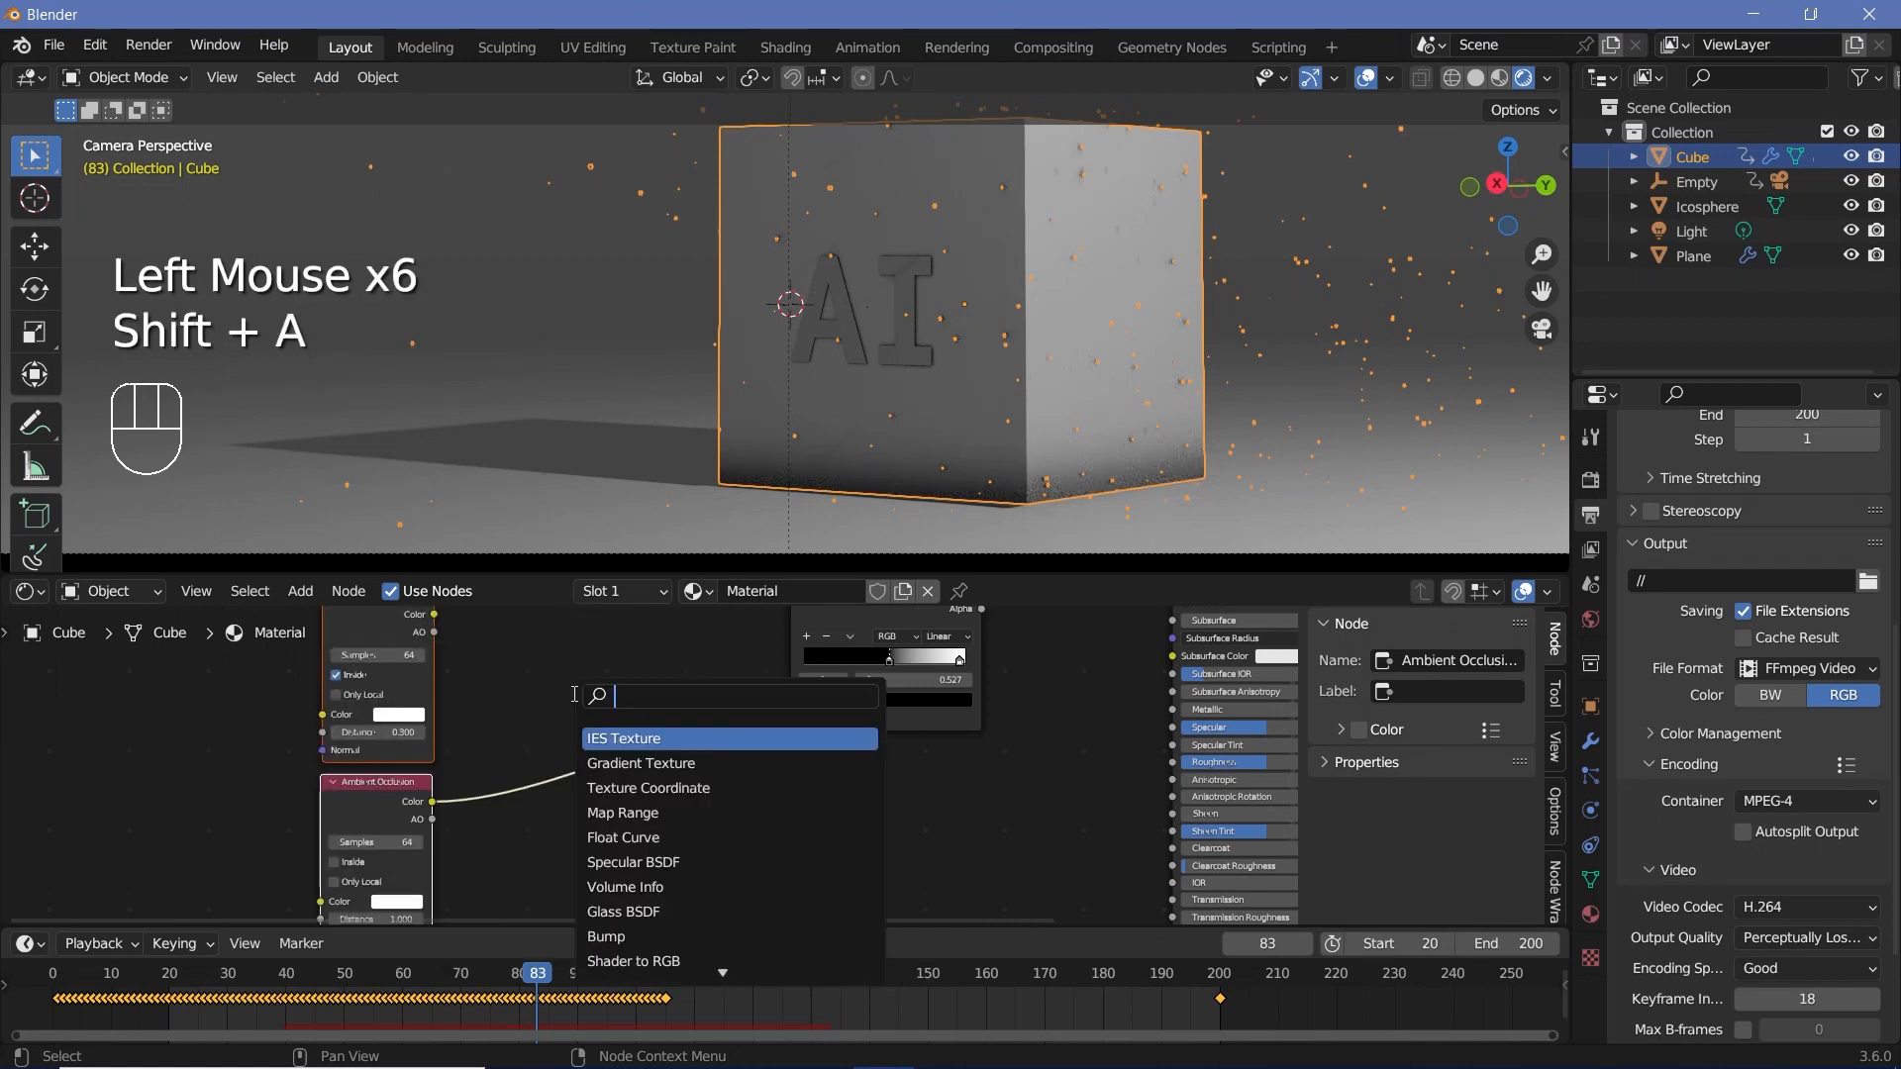
pyautogui.write('mix')
pyautogui.click(638, 769)
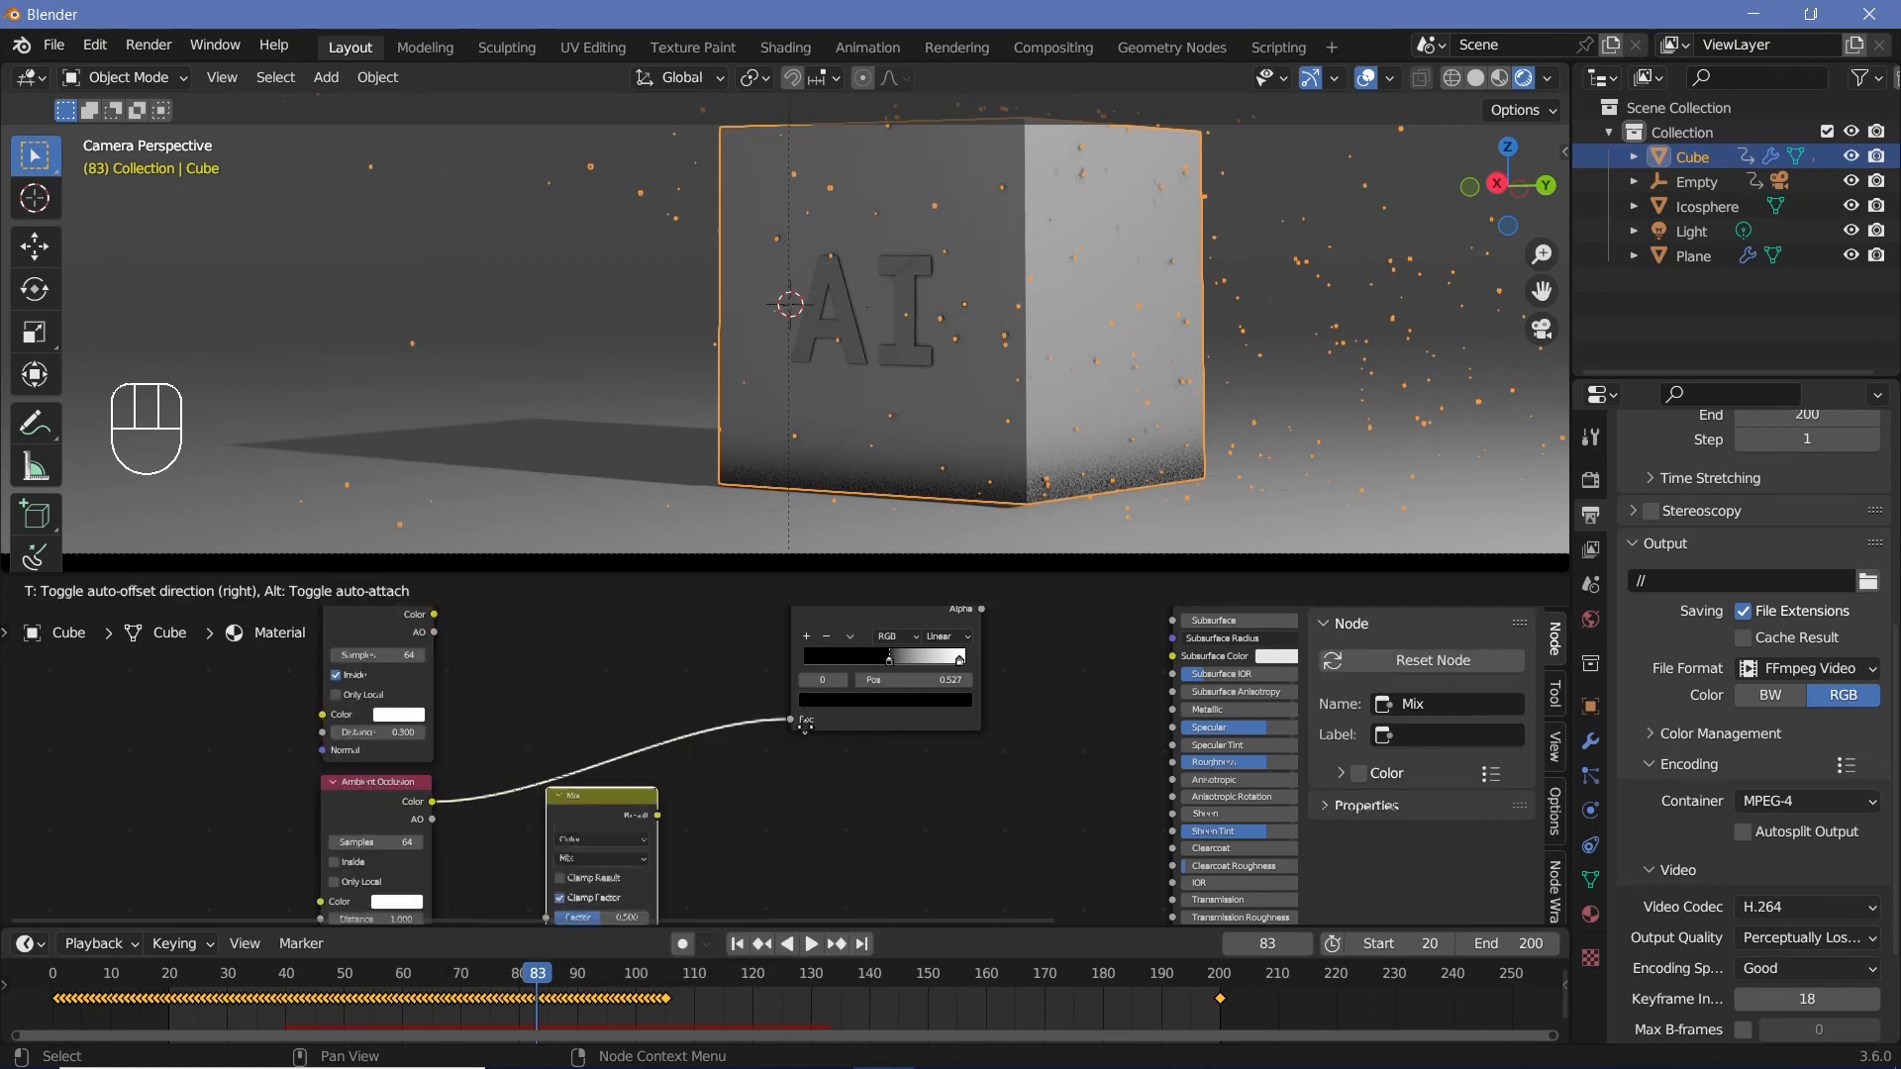
pyautogui.click(709, 698)
pyautogui.moveTo(499, 630); pyautogui.dragTo(525, 692, button='middle')
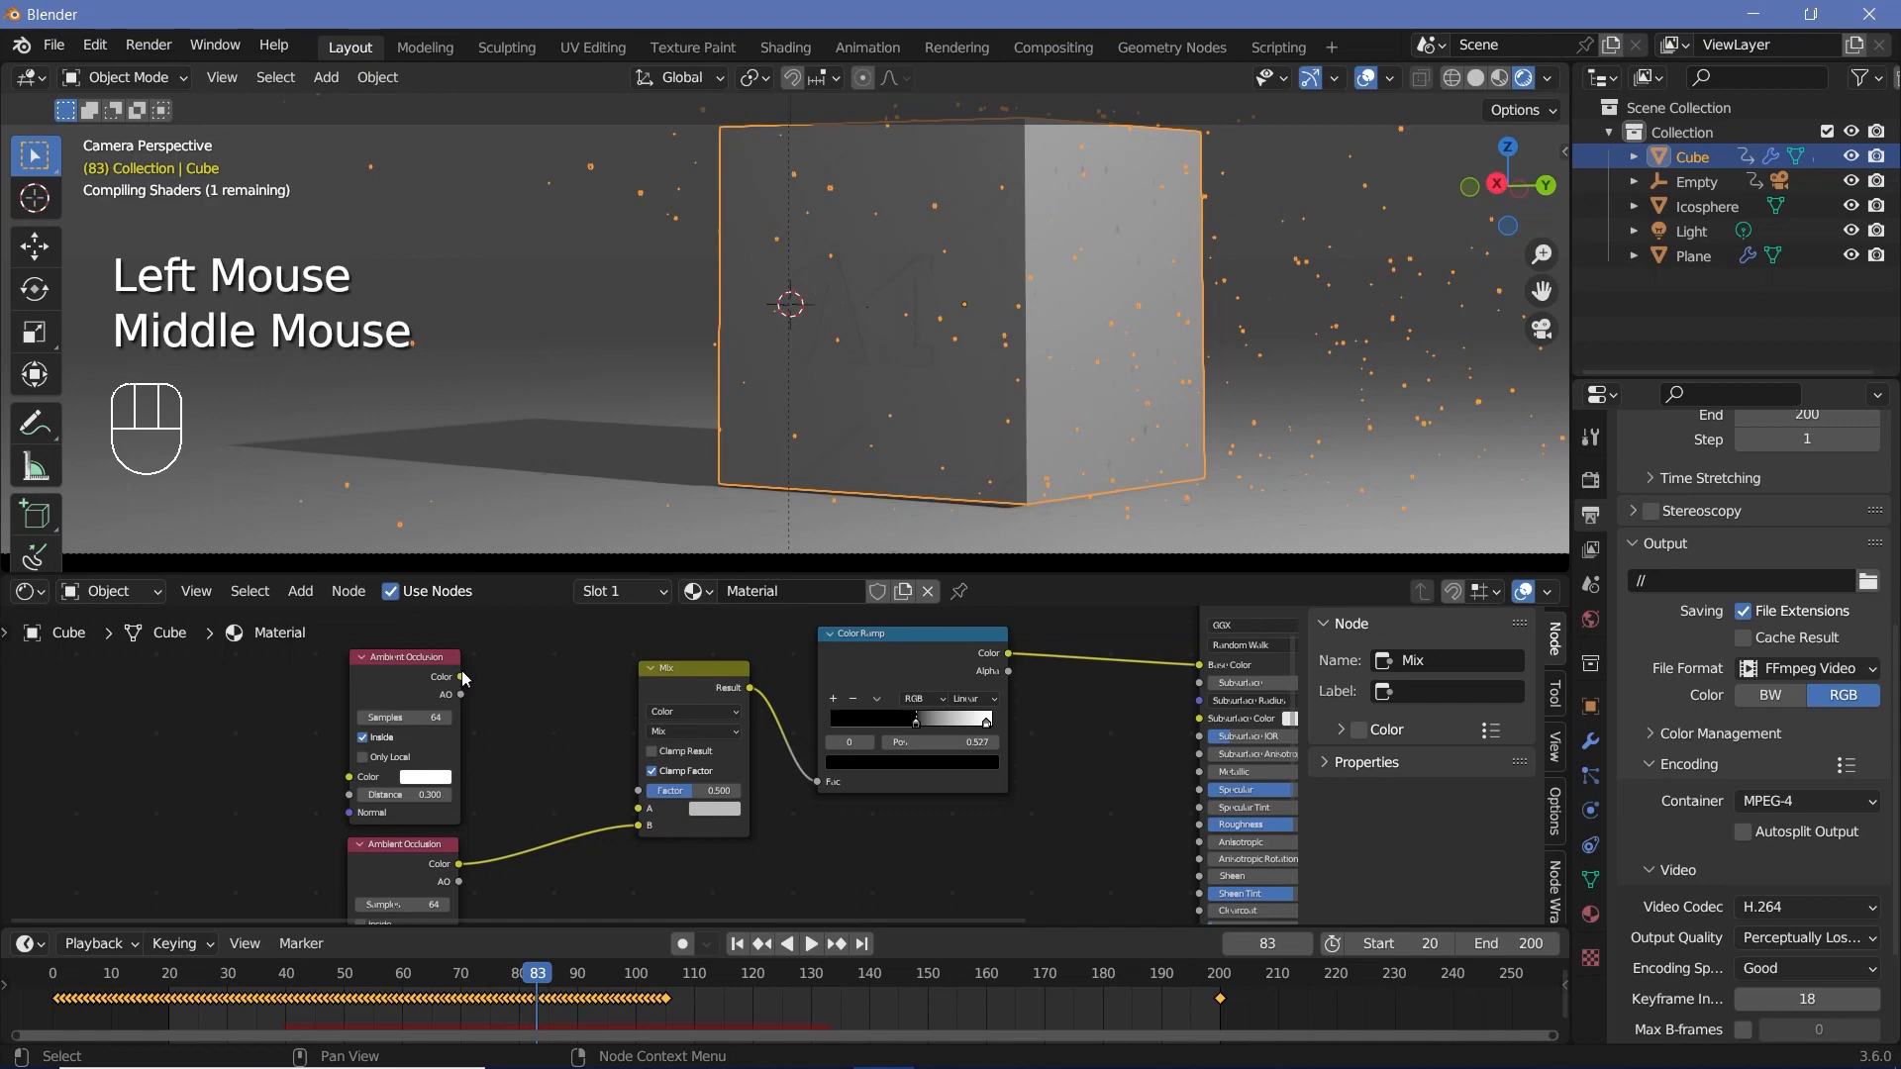
pyautogui.moveTo(642, 813); pyautogui.dragTo(460, 676)
# Set the Mix node's blend mode to Multiply and its Factor to 1.000.
pyautogui.scroll(6, 672, 695)
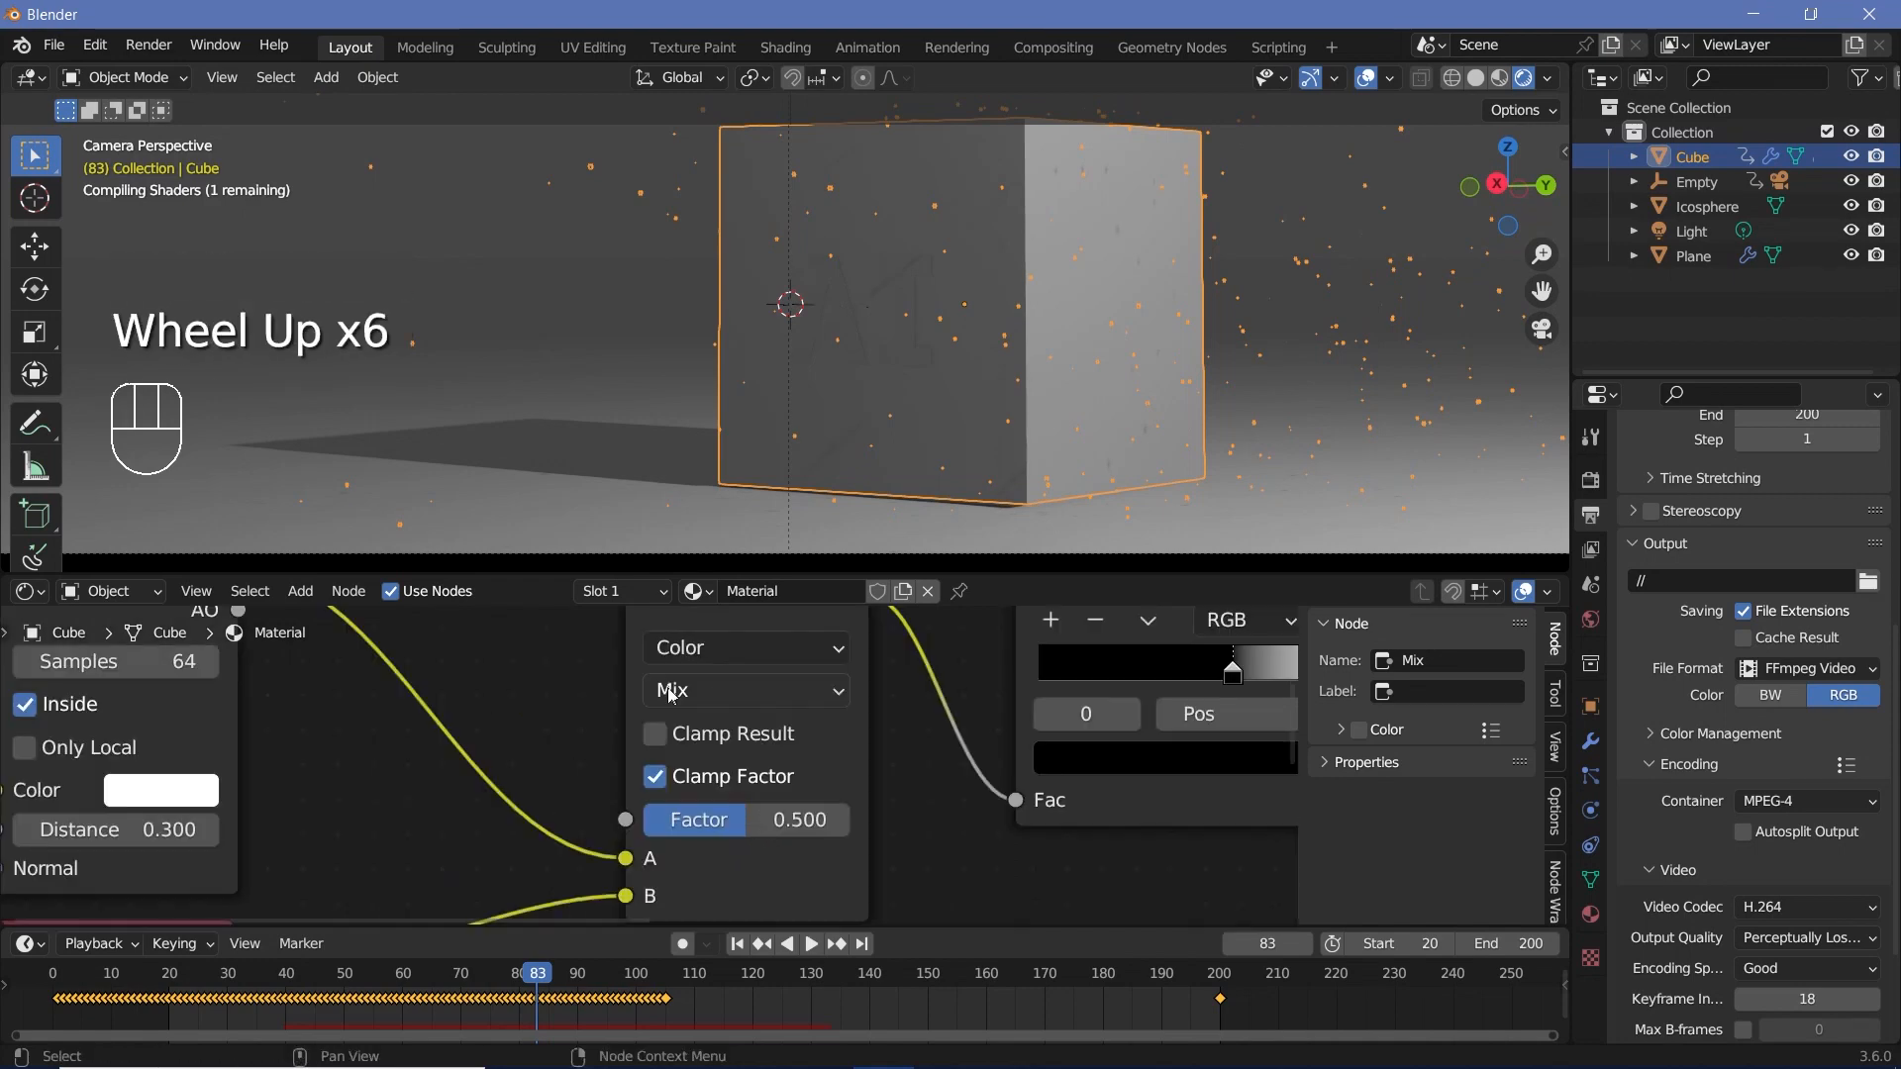
pyautogui.moveTo(723, 703); pyautogui.dragTo(723, 798, button='middle')
pyautogui.click(720, 776)
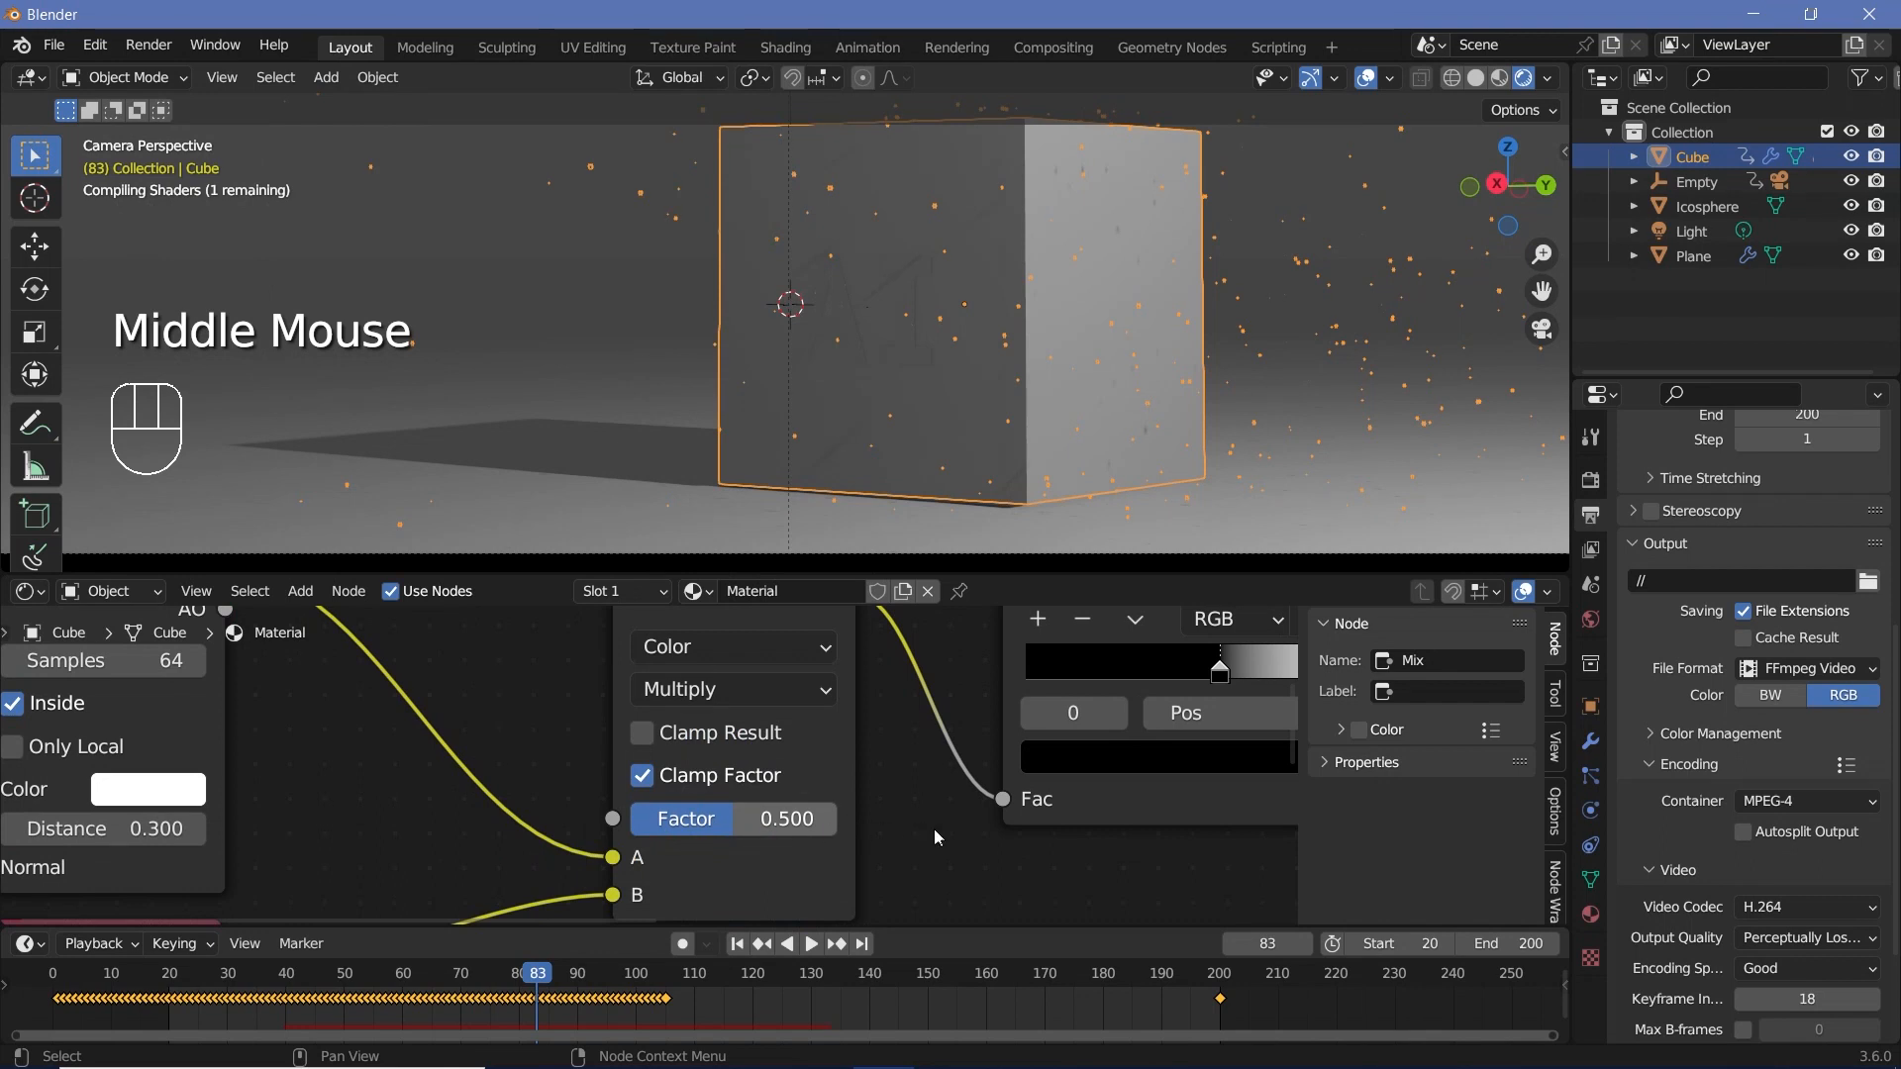
pyautogui.moveTo(792, 819); pyautogui.dragTo(840, 818)
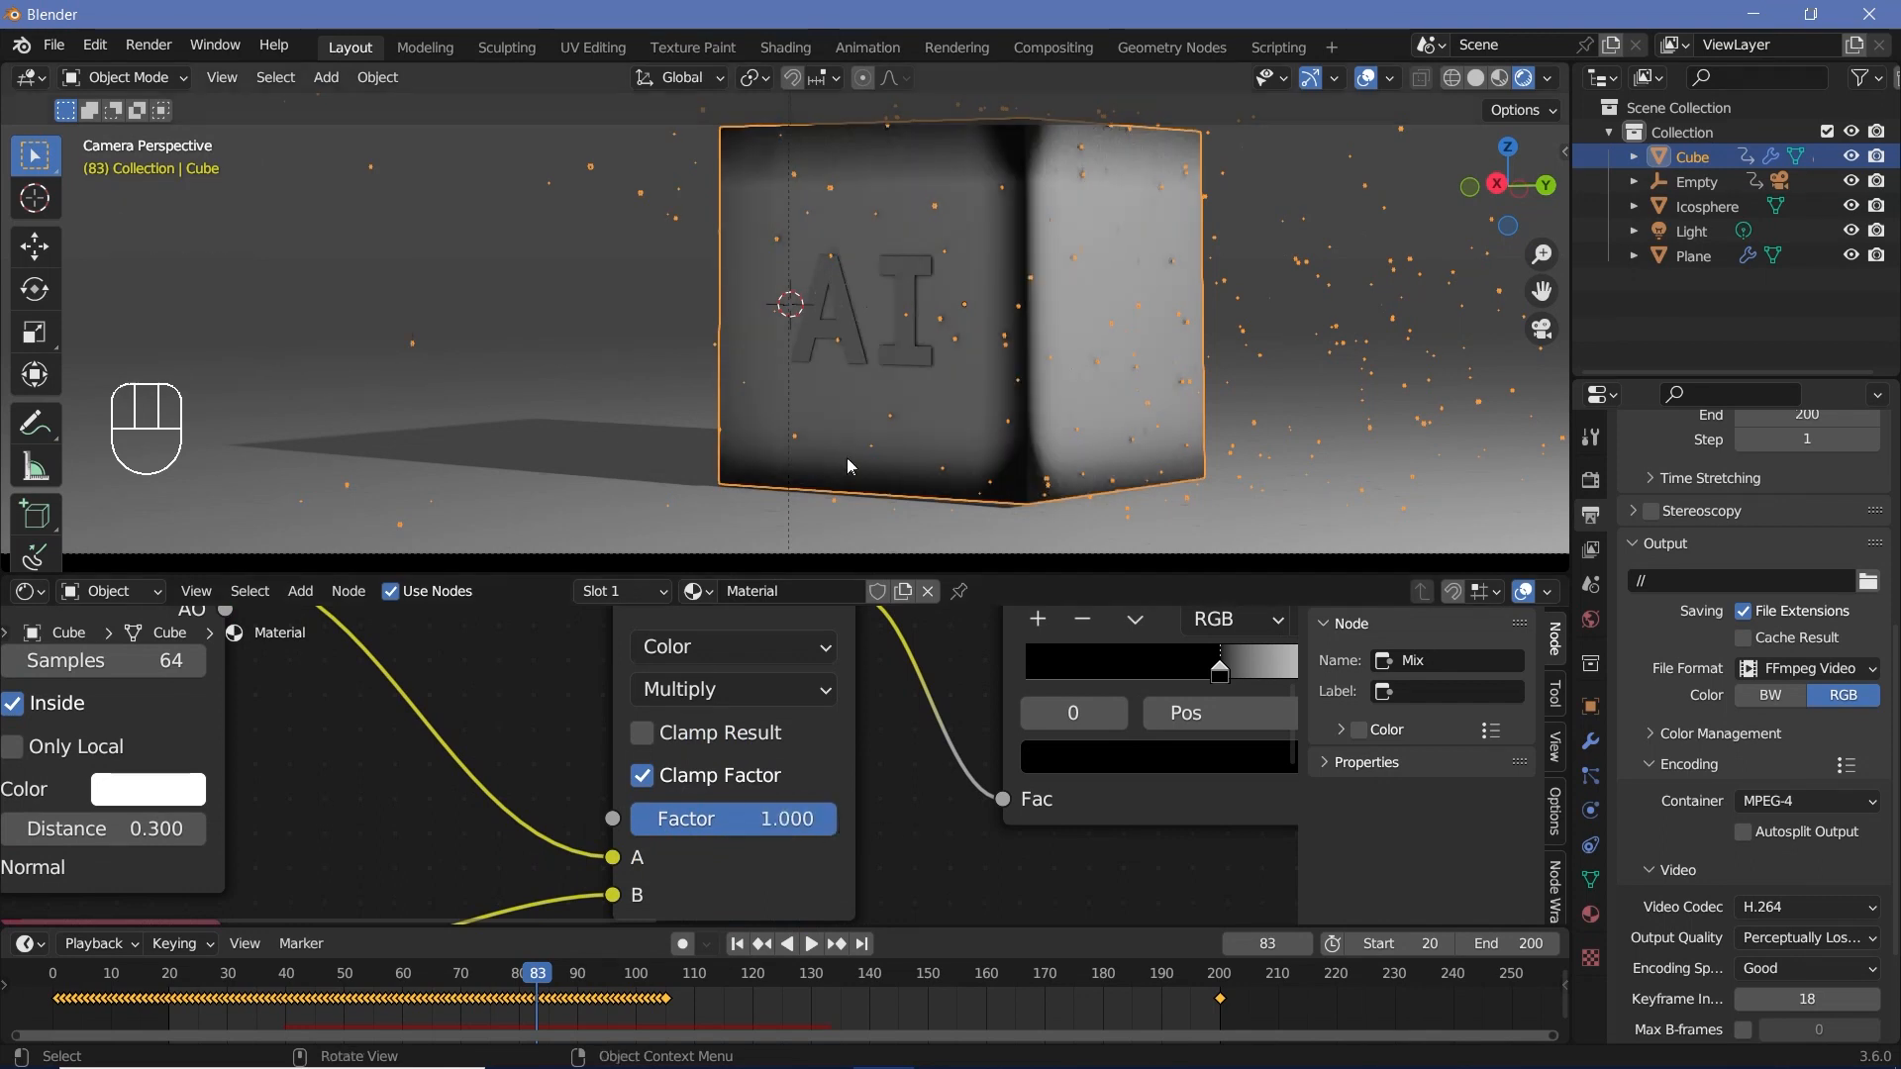
# Play the animation to frame 134 and examine the combined occlusion shading on the cube's AI face.
pyautogui.scroll(-4, 850, 454)
pyautogui.press('space')
pyautogui.scroll(-2, 836, 347)
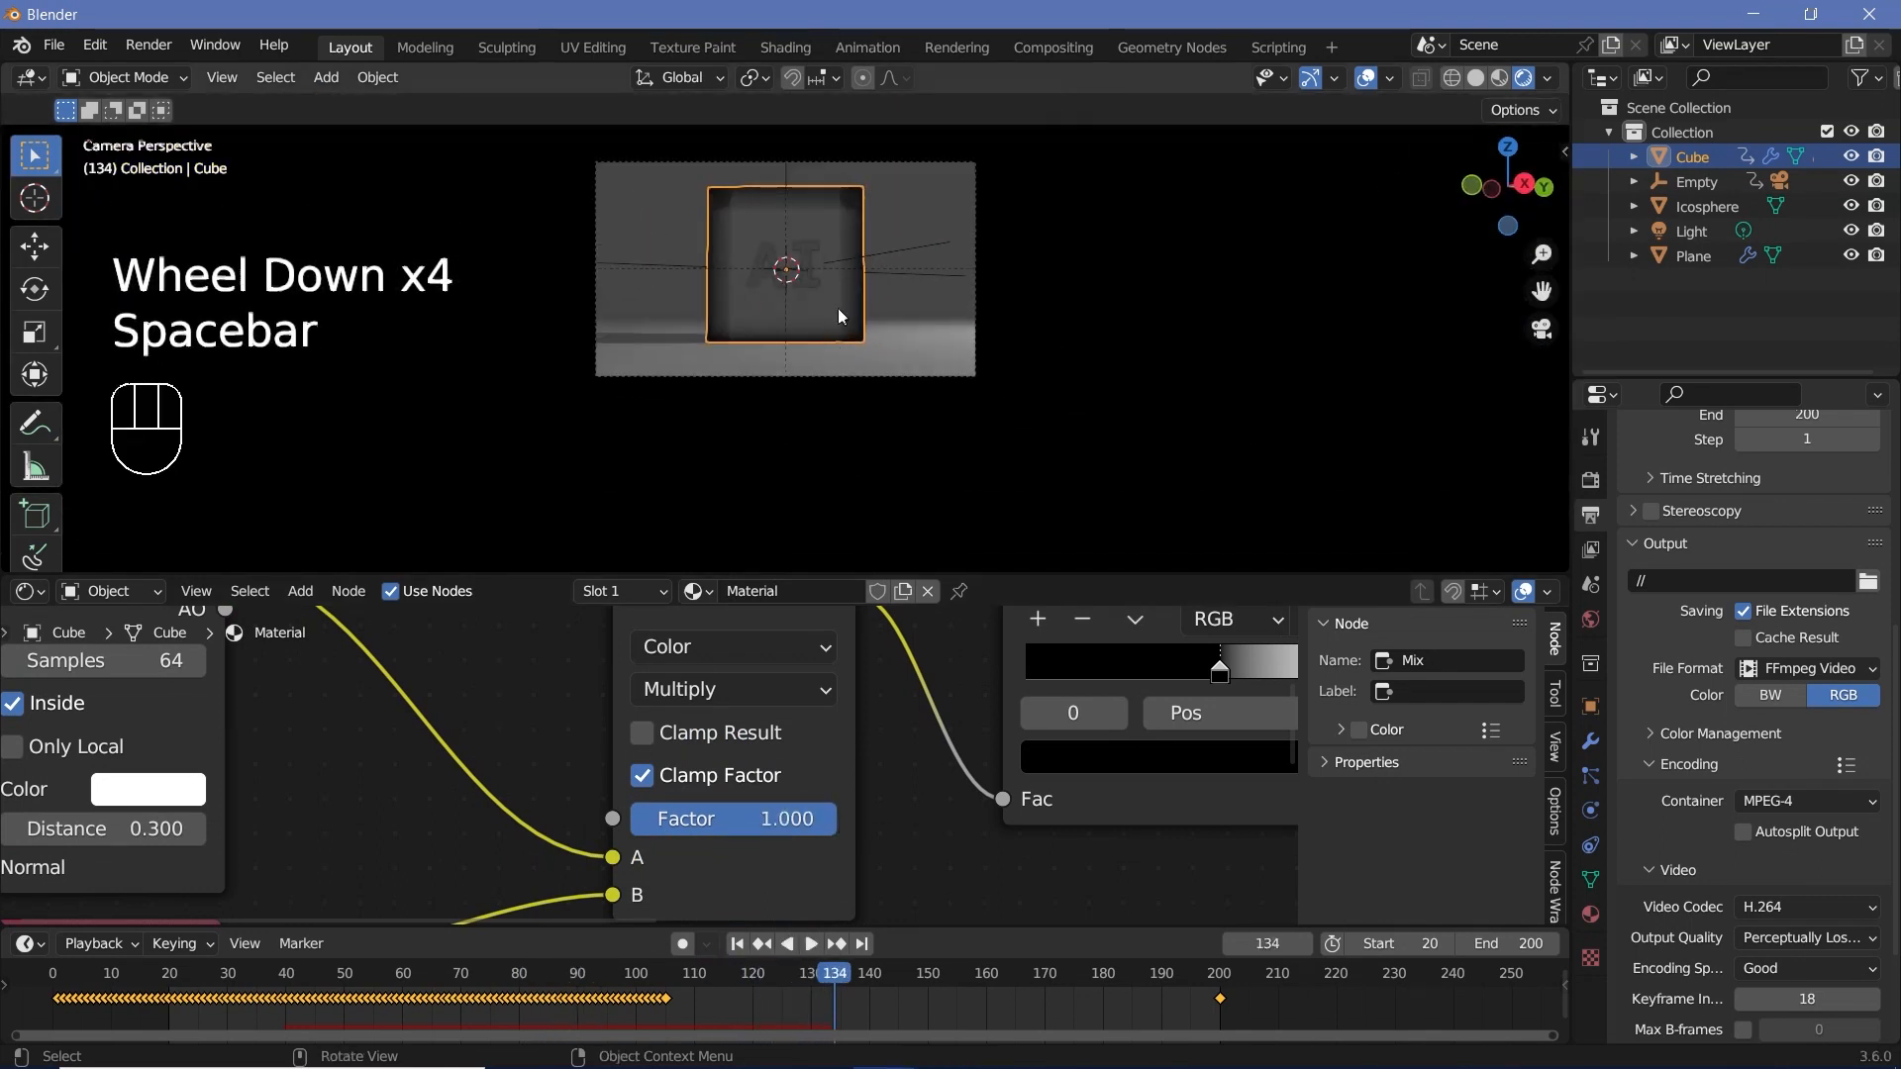
pyautogui.scroll(2, 839, 307)
pyautogui.keyDown('shift'); pyautogui.moveTo(841, 307); pyautogui.dragTo(887, 408, button='middle'); pyautogui.keyUp('shift')
pyautogui.scroll(2, 887, 408)
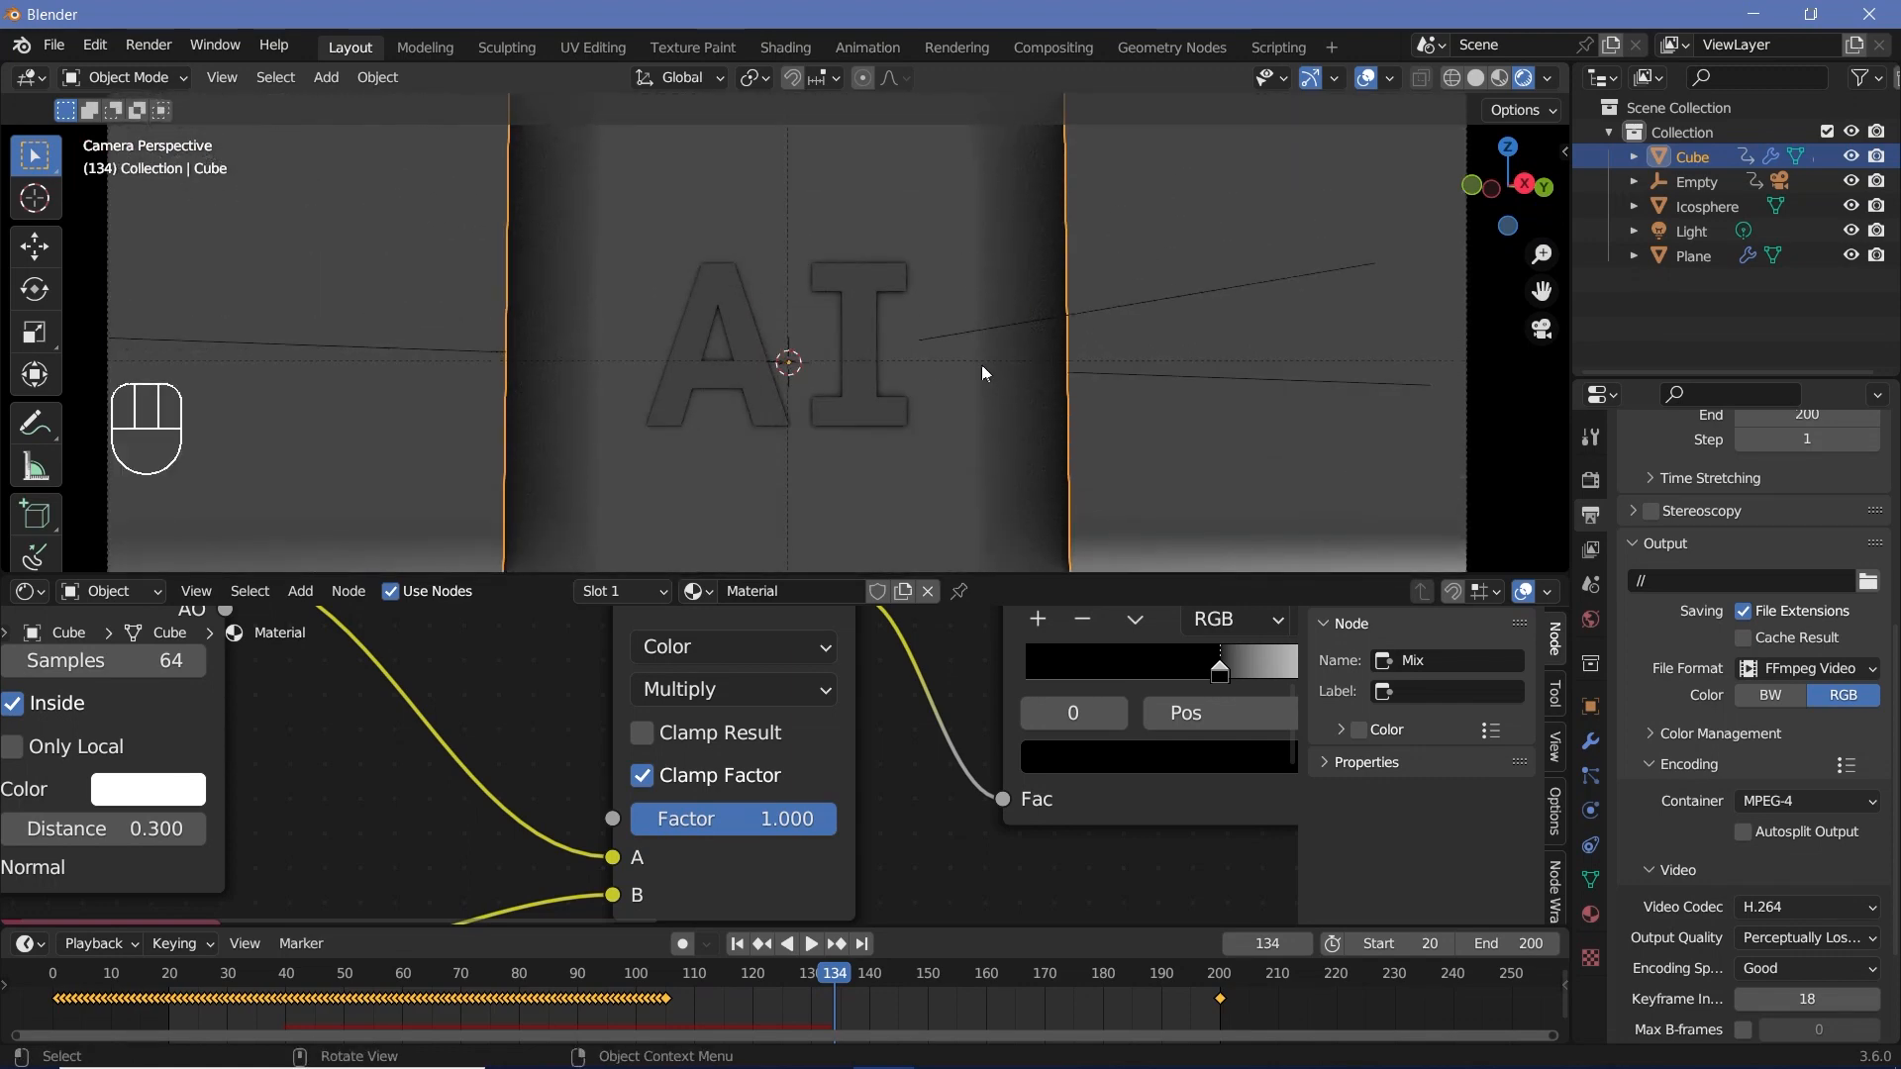
pyautogui.scroll(-3, 952, 310)
pyautogui.scroll(-3, 857, 697)
pyautogui.scroll(-2, 826, 840)
# Move the Ambient Occlusion and Multiply nodes together away from the Color Ramp to free space in the node tree.
pyautogui.moveTo(804, 840); pyautogui.dragTo(903, 758, button='middle')
pyautogui.moveTo(406, 841); pyautogui.dragTo(751, 667)
pyautogui.click(504, 668)
pyautogui.click(504, 668)
pyautogui.moveTo(441, 693); pyautogui.dragTo(827, 827)
pyautogui.moveTo(754, 750); pyautogui.dragTo(428, 780)
pyautogui.moveTo(424, 649); pyautogui.dragTo(478, 717, button='middle')
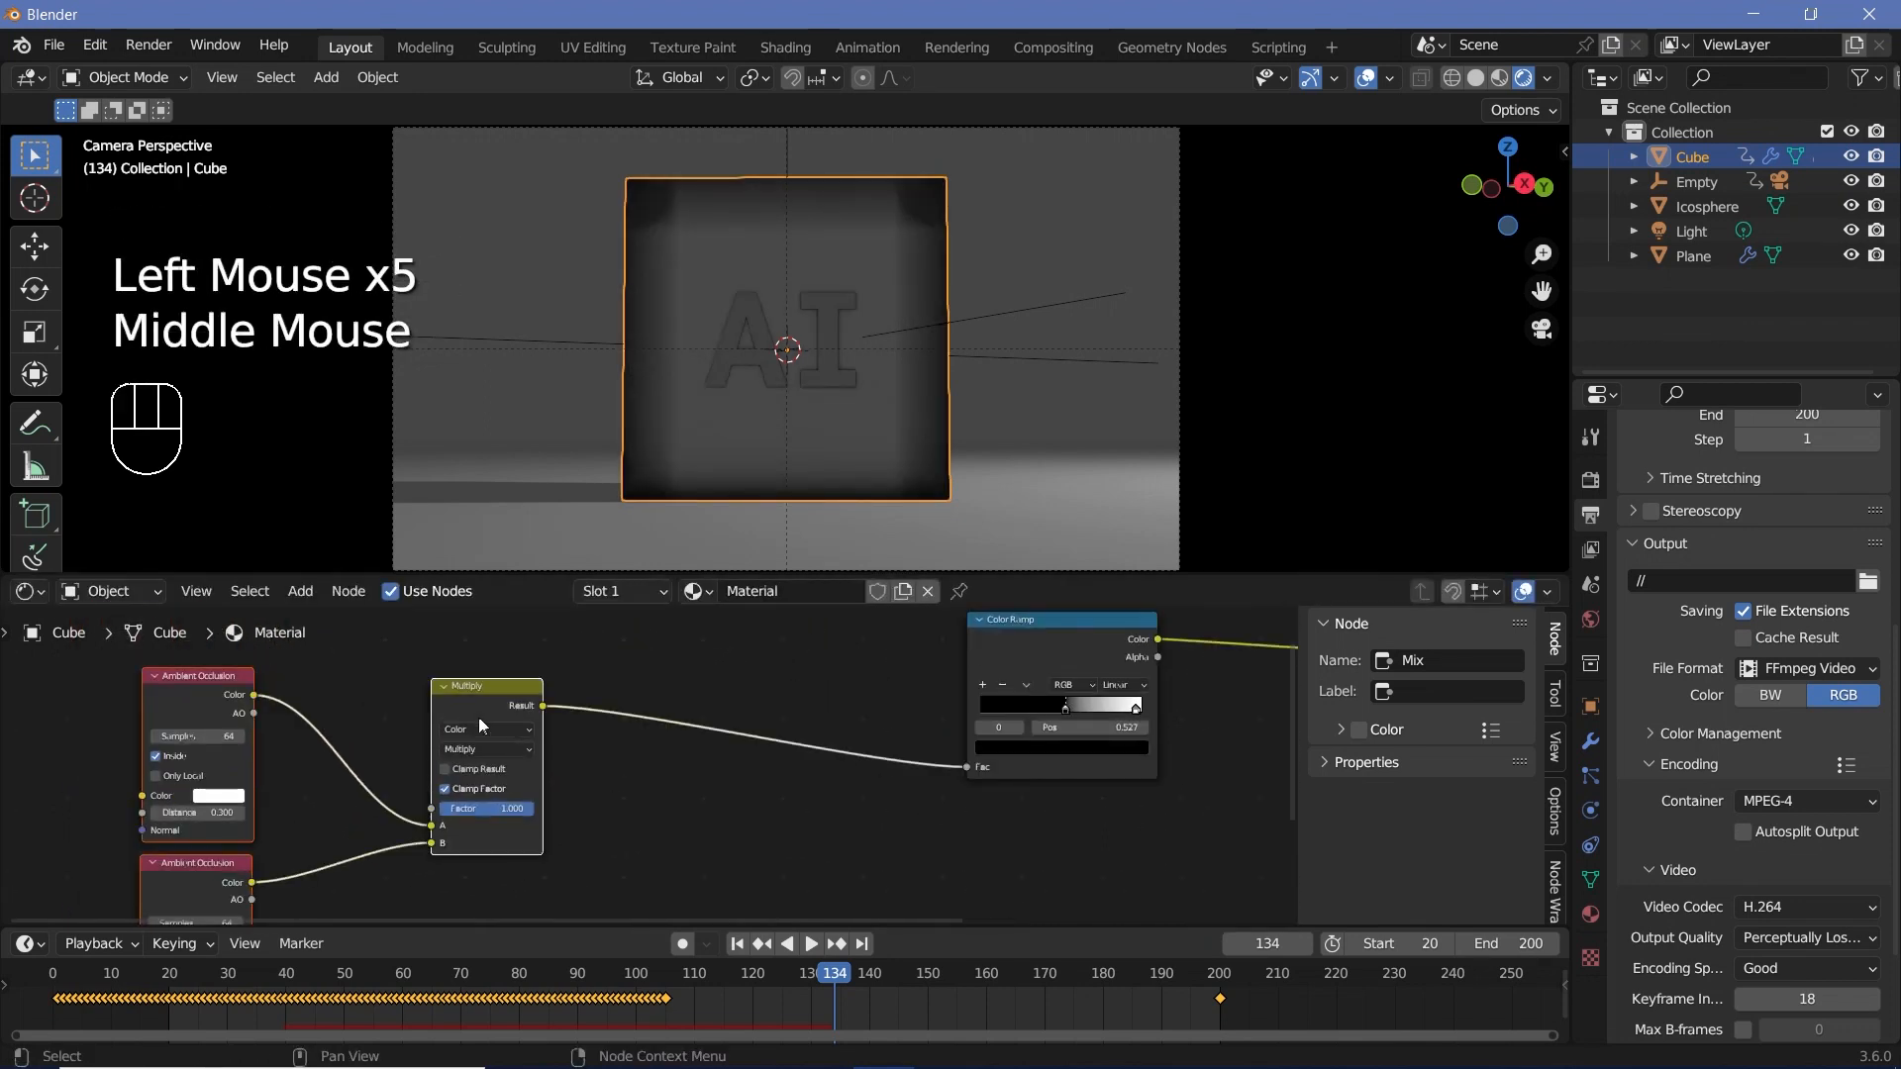
# Duplicate the Multiply node, set the copy's blend mode to Add and insert it between Multiply and the Color Ramp.
pyautogui.click(476, 700)
pyautogui.hotkey('shift', 'd')
pyautogui.scroll(2, 736, 806)
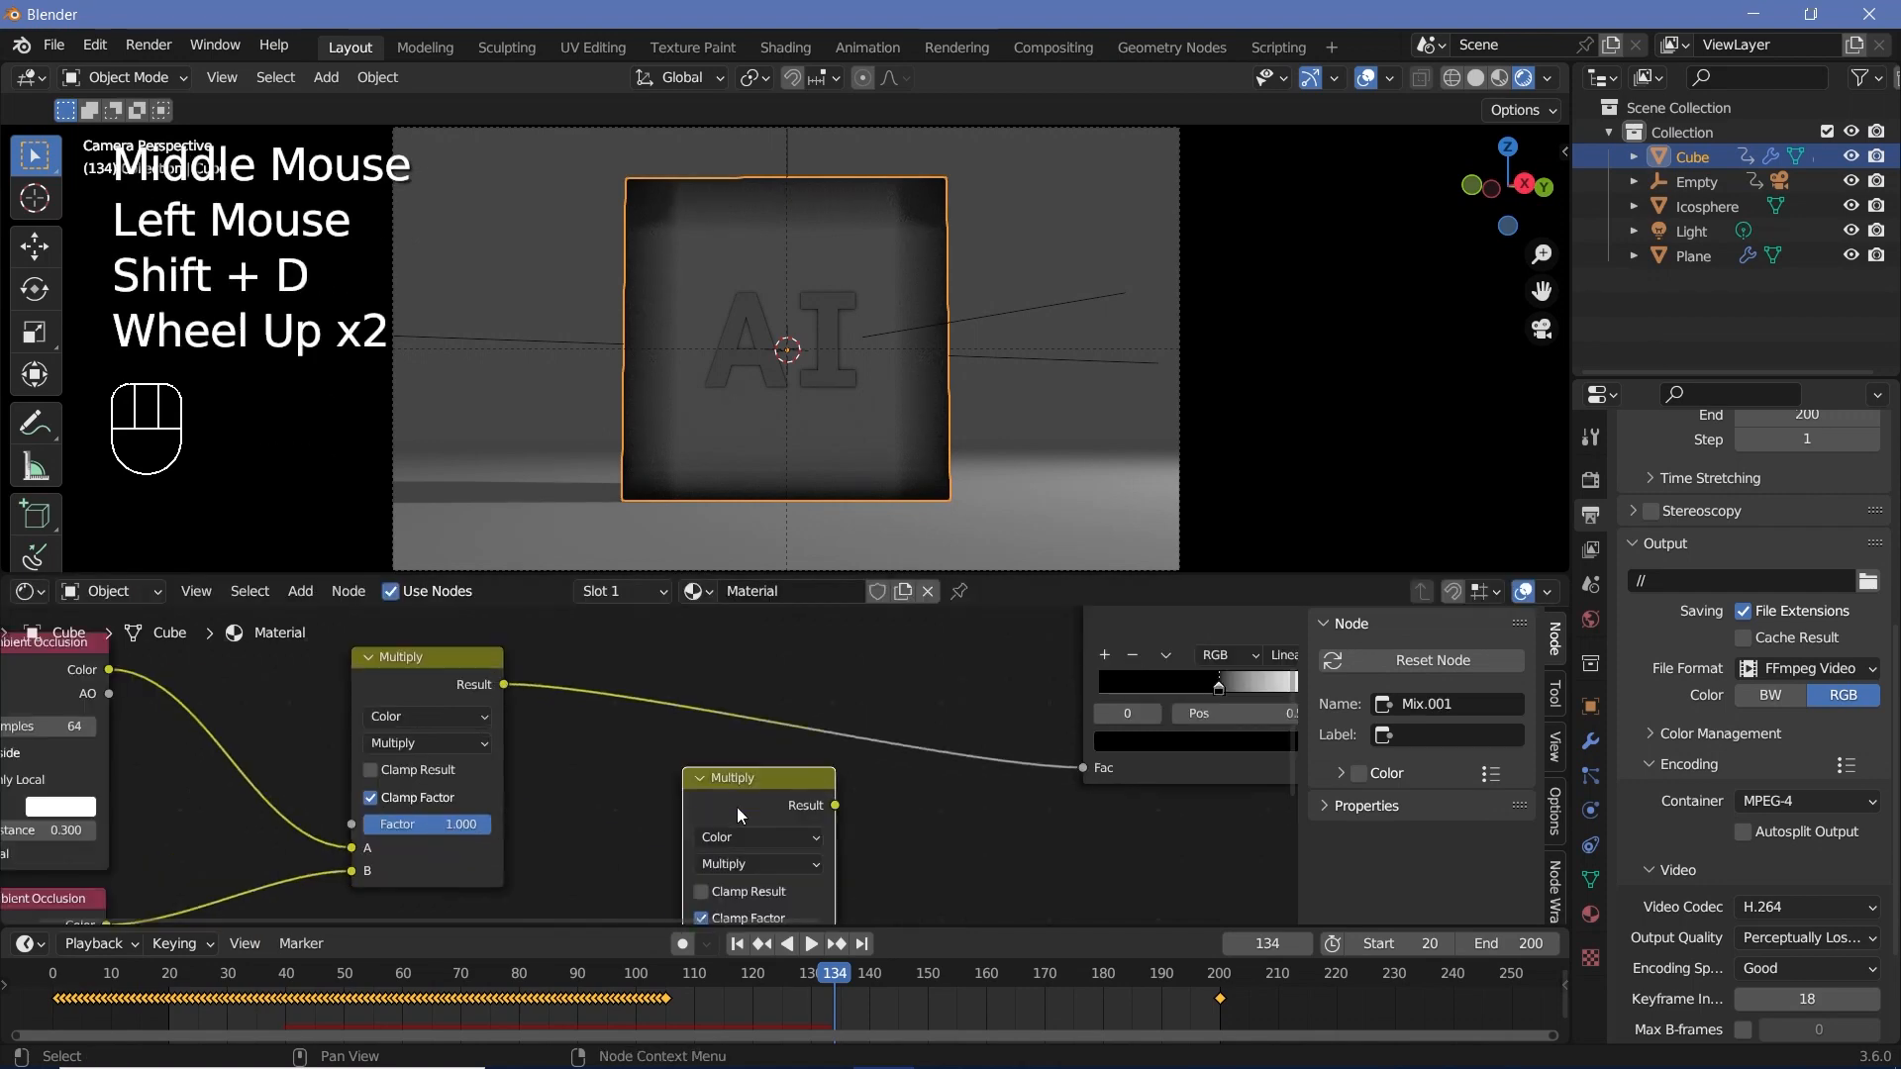
pyautogui.middleClick(736, 806)
pyautogui.scroll(3, 659, 693)
pyautogui.click(698, 744)
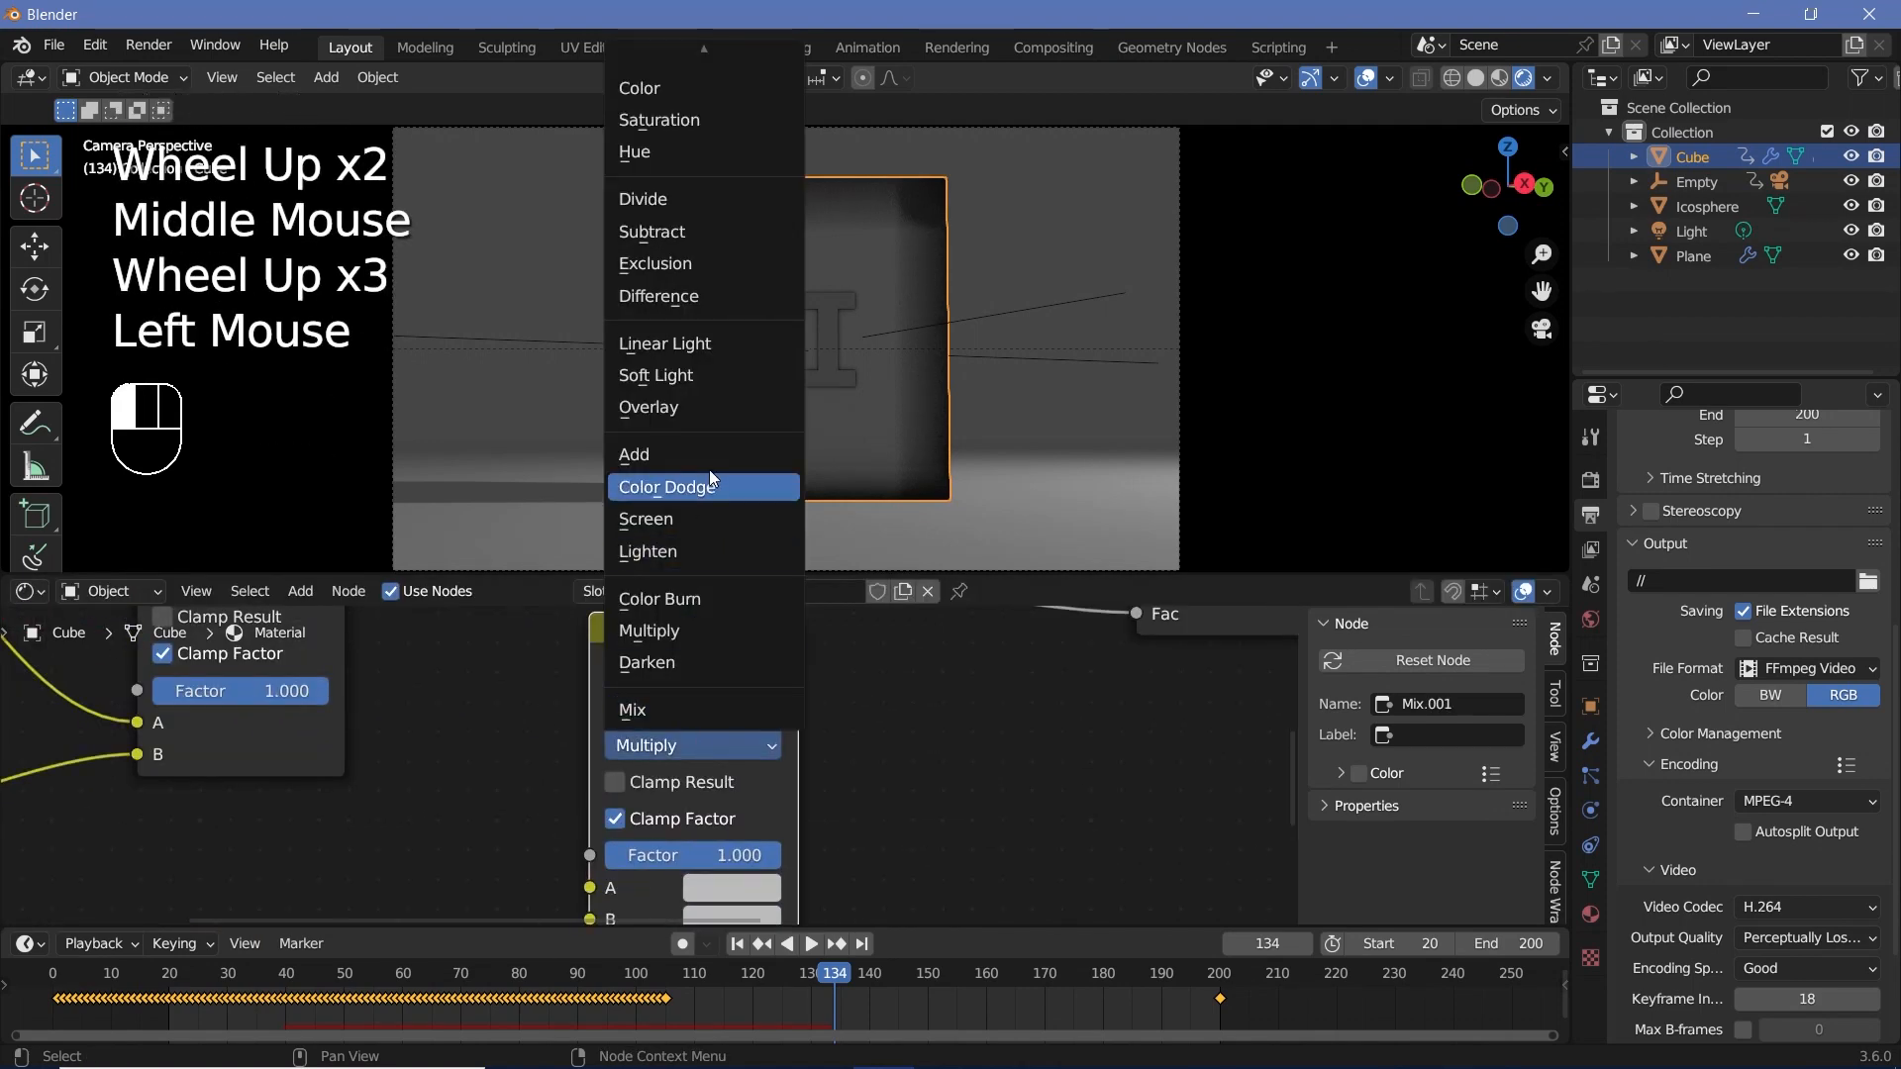
pyautogui.click(683, 454)
pyautogui.moveTo(697, 693); pyautogui.dragTo(697, 561)
pyautogui.scroll(-2, 495, 851)
pyautogui.moveTo(495, 852); pyautogui.dragTo(649, 767, button='middle')
# Add a Noise Texture node and connect its Color output to the Add node's B input.
pyautogui.hotkey('shift', 'a')
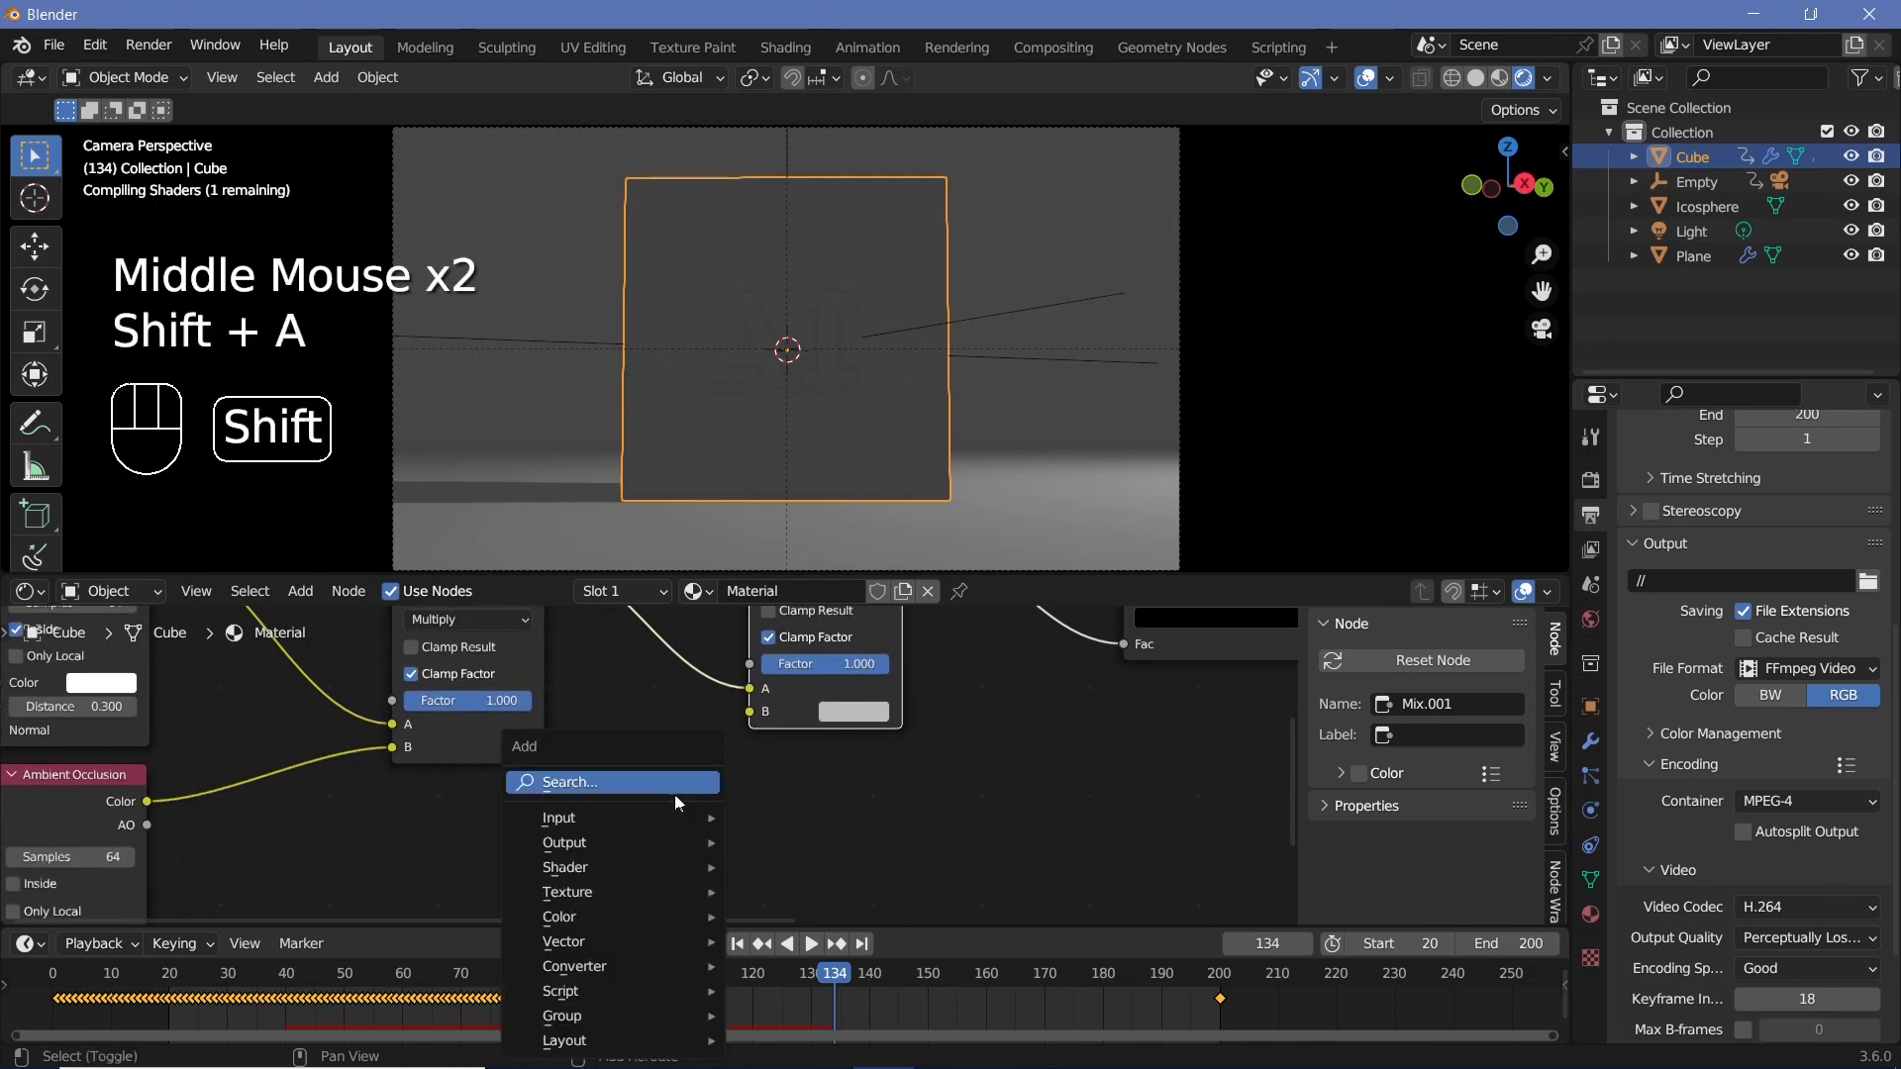
pyautogui.click(661, 782)
pyautogui.click(673, 810)
pyautogui.click(388, 802)
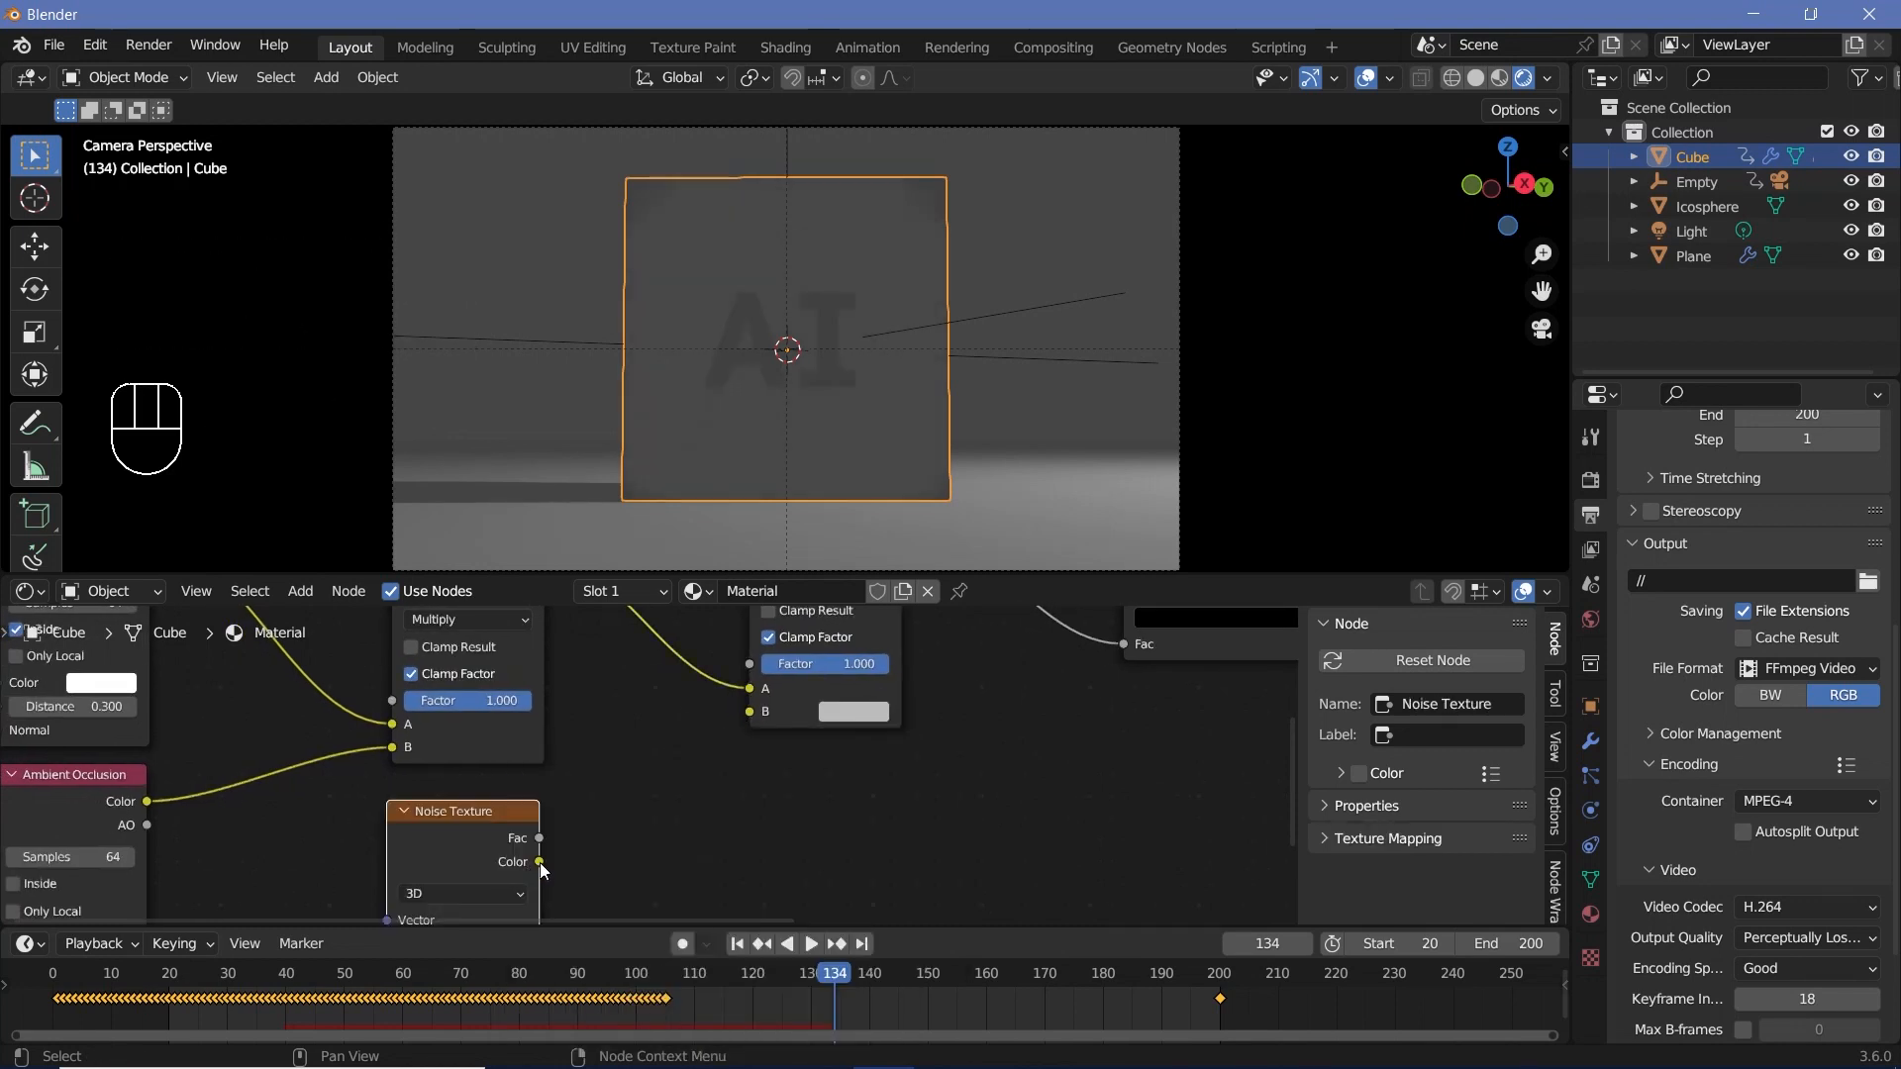
pyautogui.moveTo(538, 862); pyautogui.dragTo(762, 715)
# Connect the AO output of the Ambient Occlusion node with Inside enabled to the Add node's Factor.
pyautogui.scroll(-3, 757, 716)
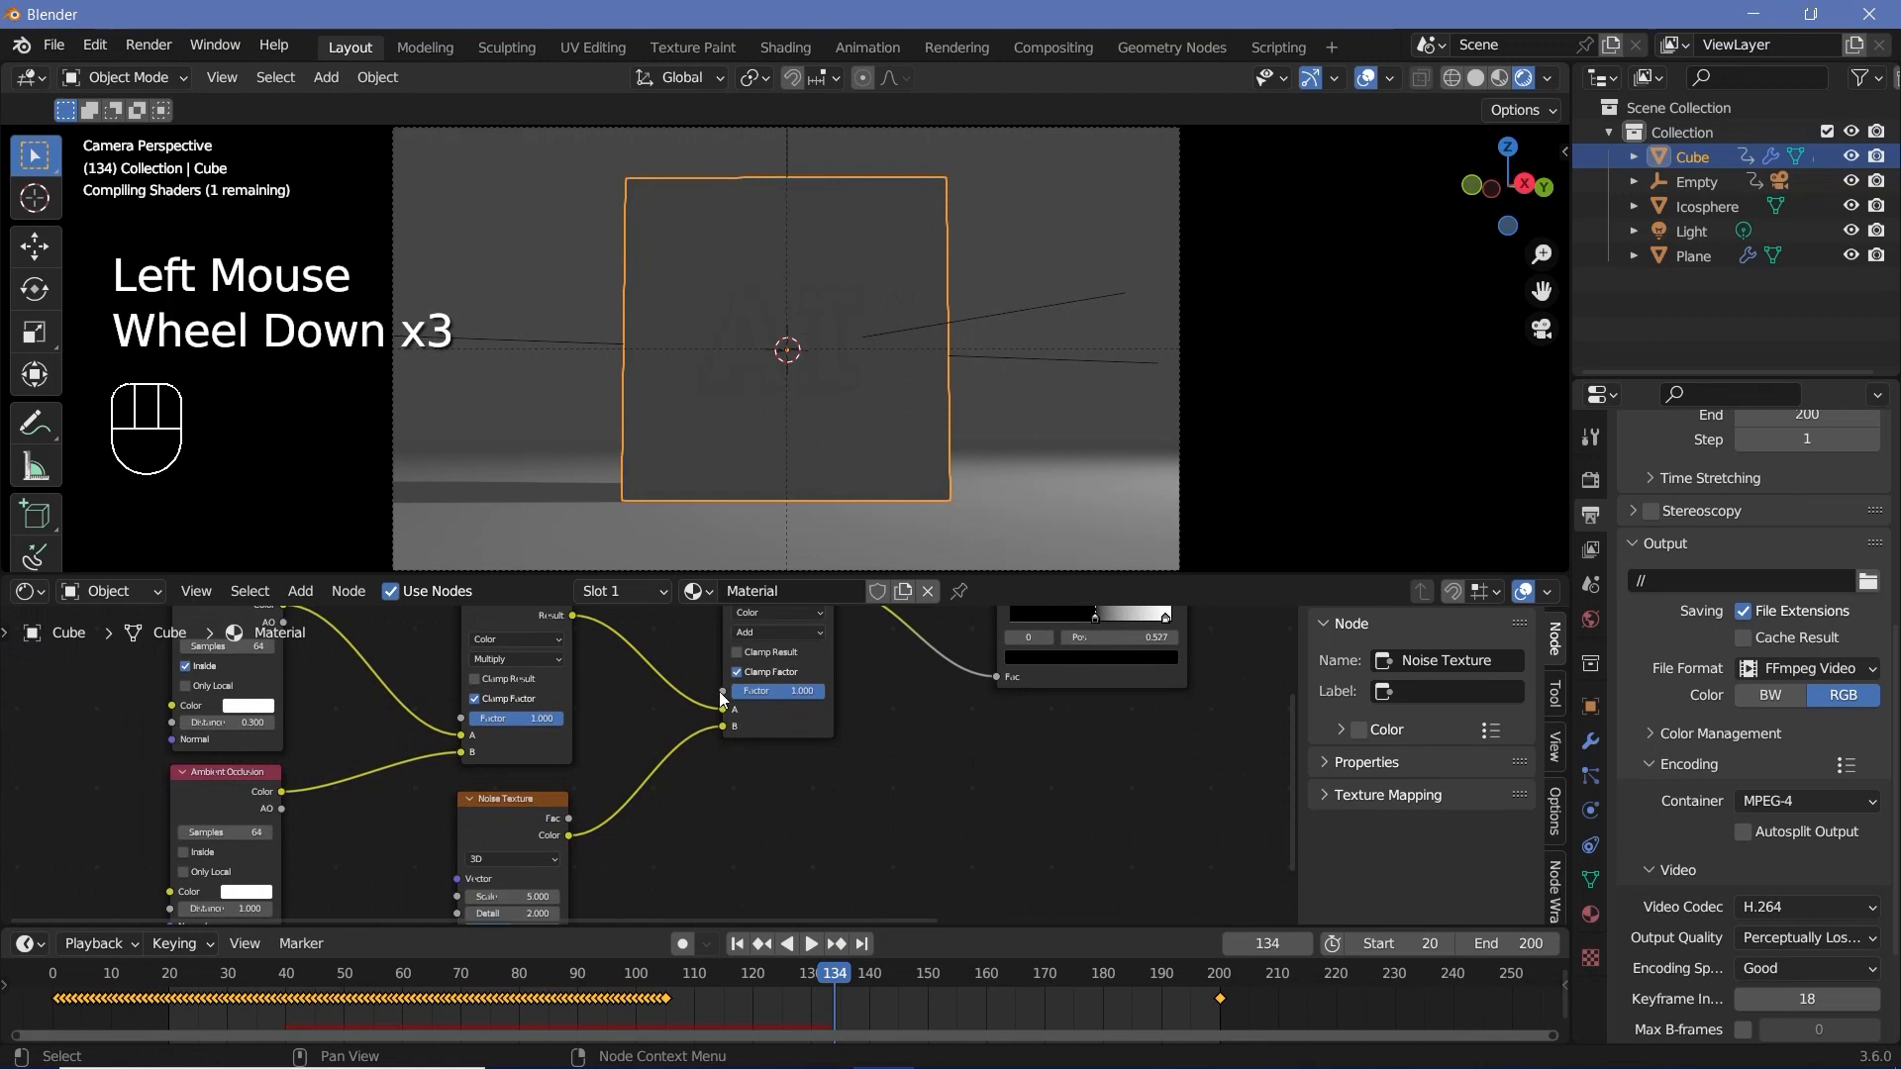
pyautogui.moveTo(301, 666); pyautogui.dragTo(392, 723, button='middle')
pyautogui.moveTo(372, 677); pyautogui.dragTo(819, 761)
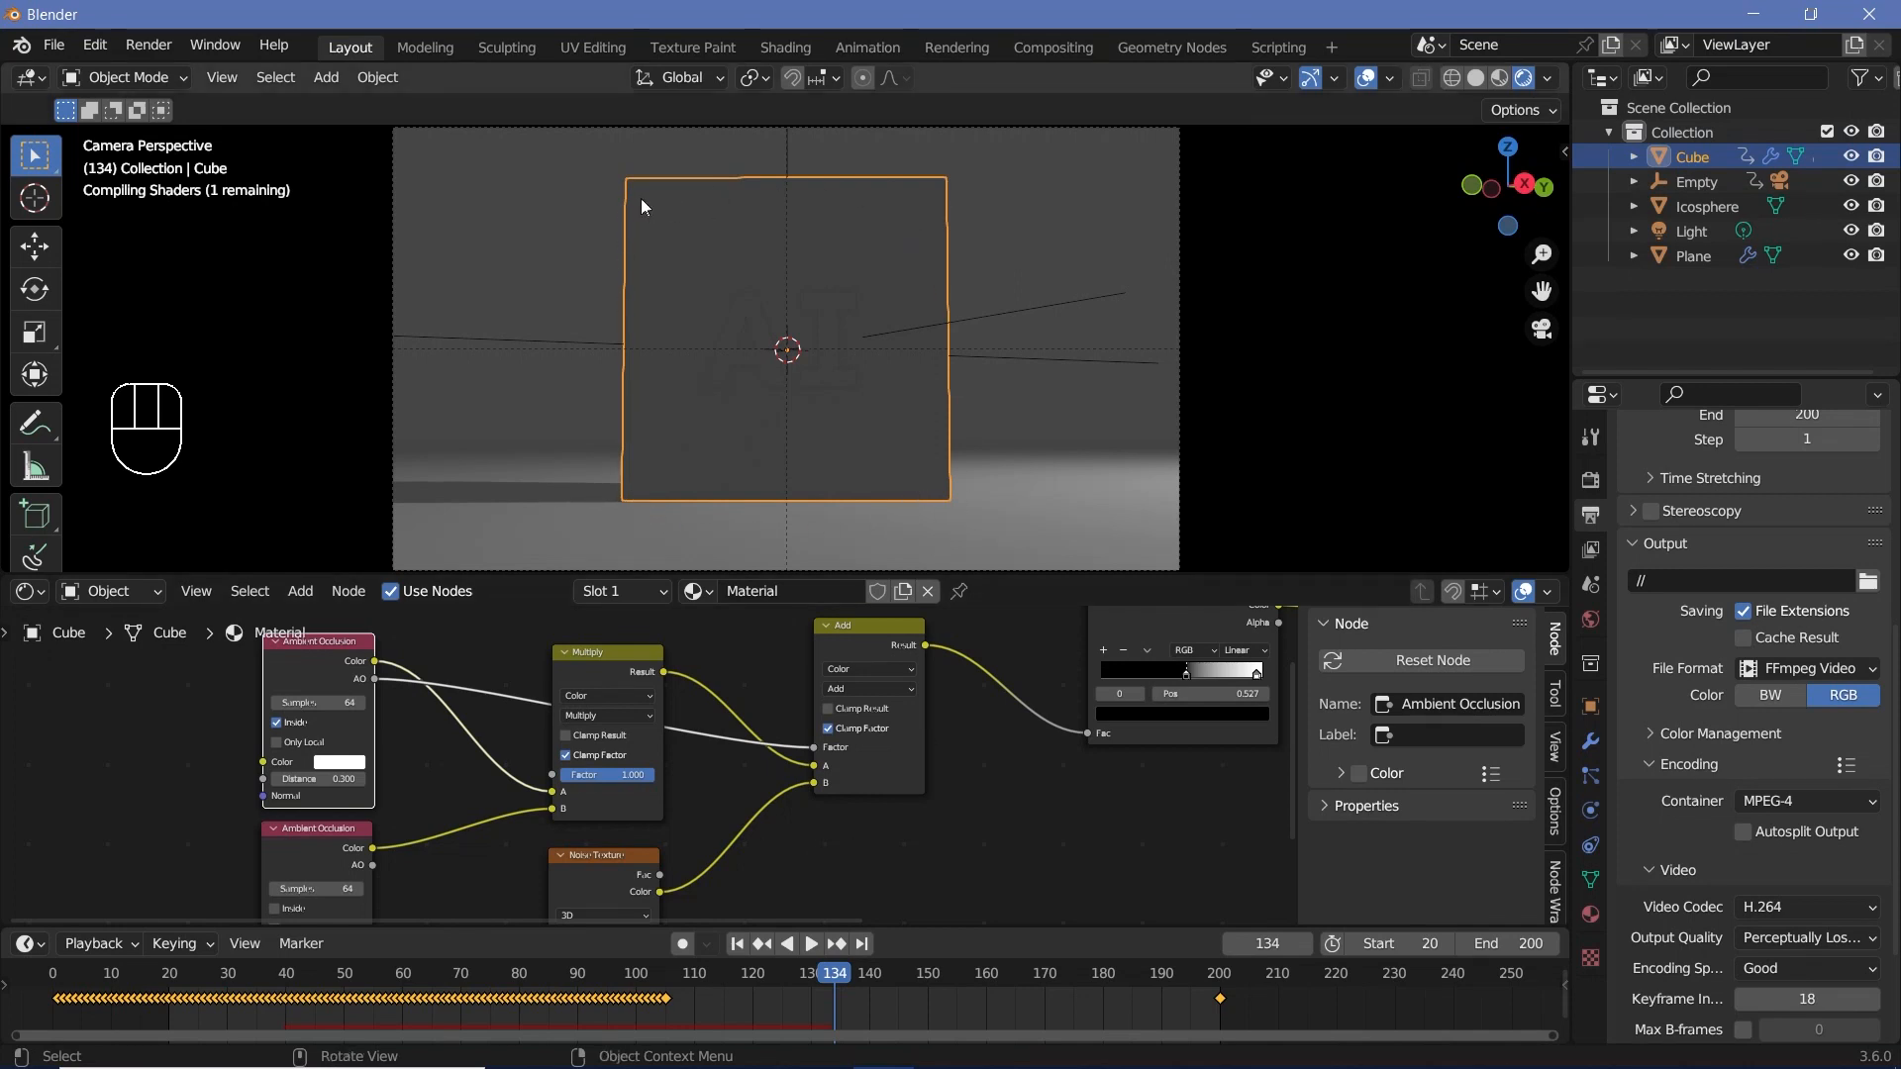
# Move the Color Ramp's black stop to 0.829 and shift the white stop slightly inward to sharpen the noisy edge mask.
pyautogui.scroll(3, 841, 812)
pyautogui.scroll(-1, 841, 812)
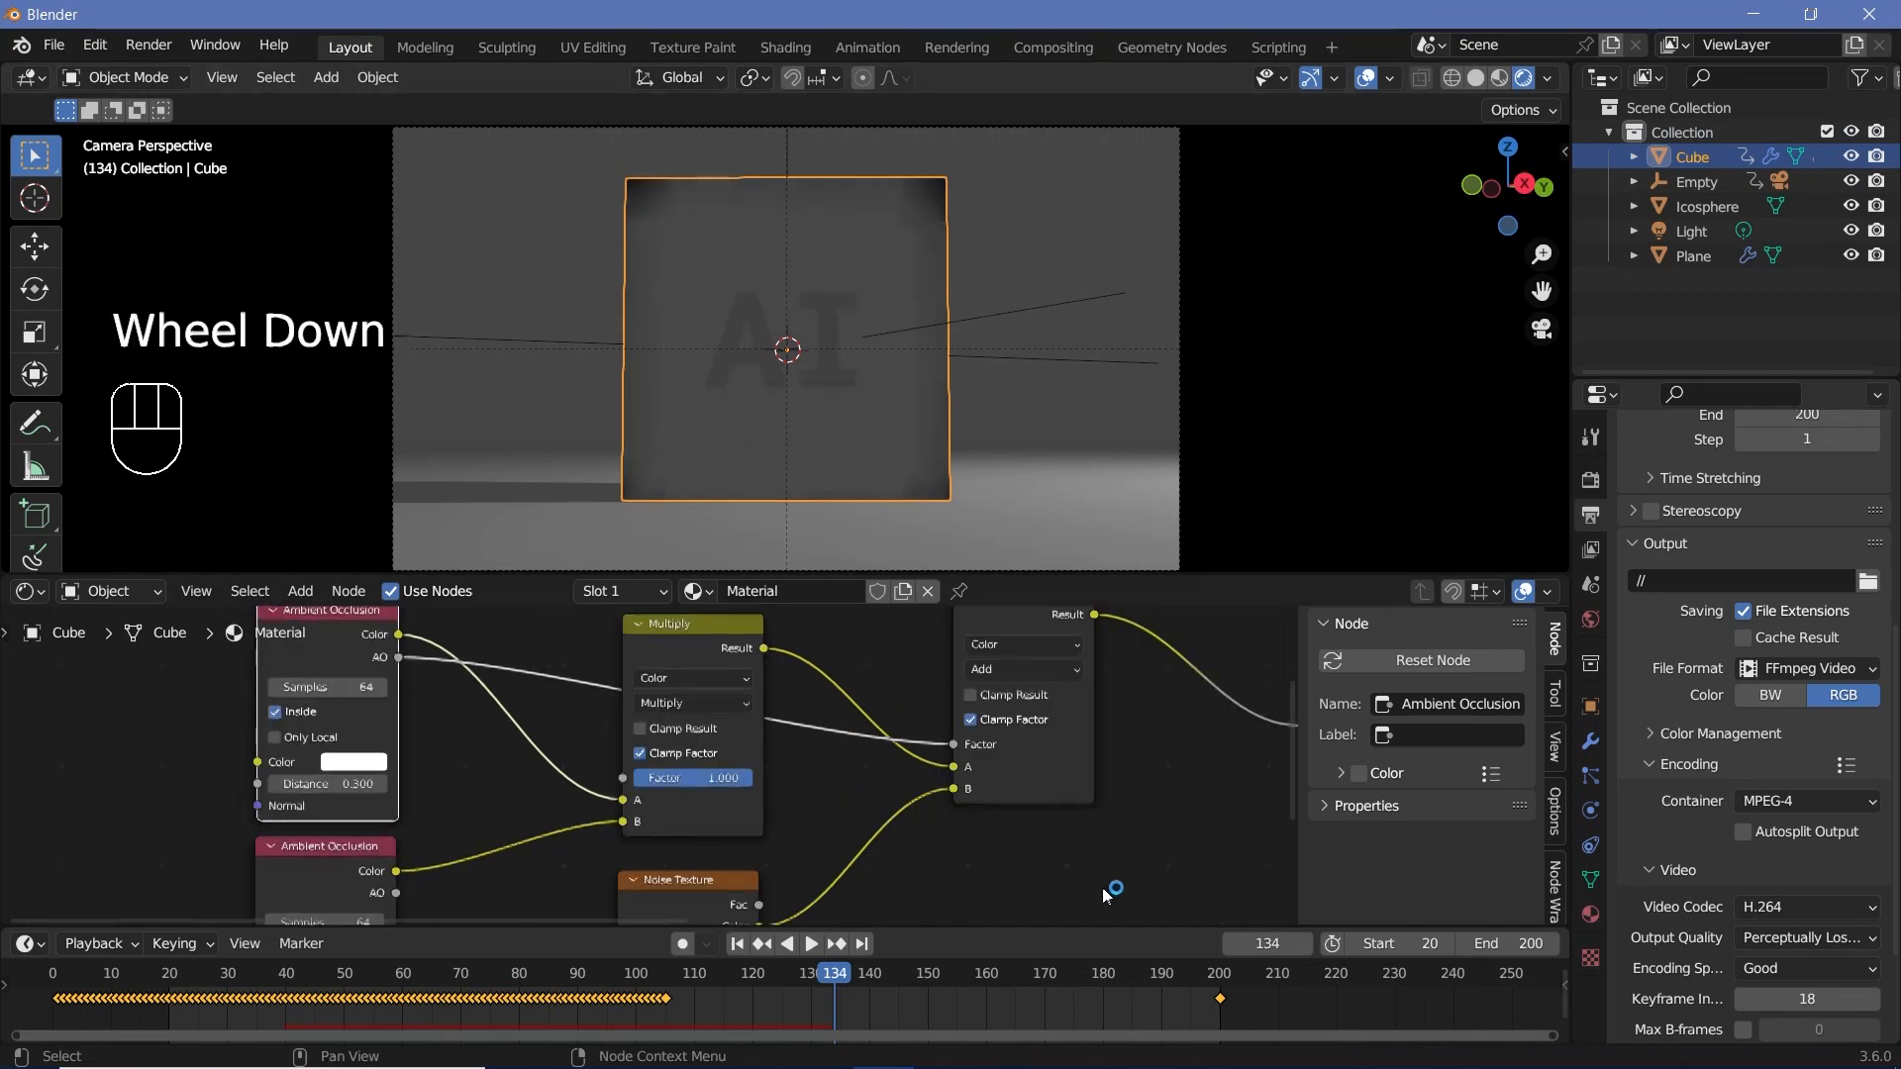
pyautogui.moveTo(1106, 891); pyautogui.dragTo(938, 881, button='middle')
pyautogui.moveTo(1001, 647); pyautogui.dragTo(1075, 670)
pyautogui.moveTo(1094, 661); pyautogui.dragTo(1087, 664)
pyautogui.click(1062, 650)
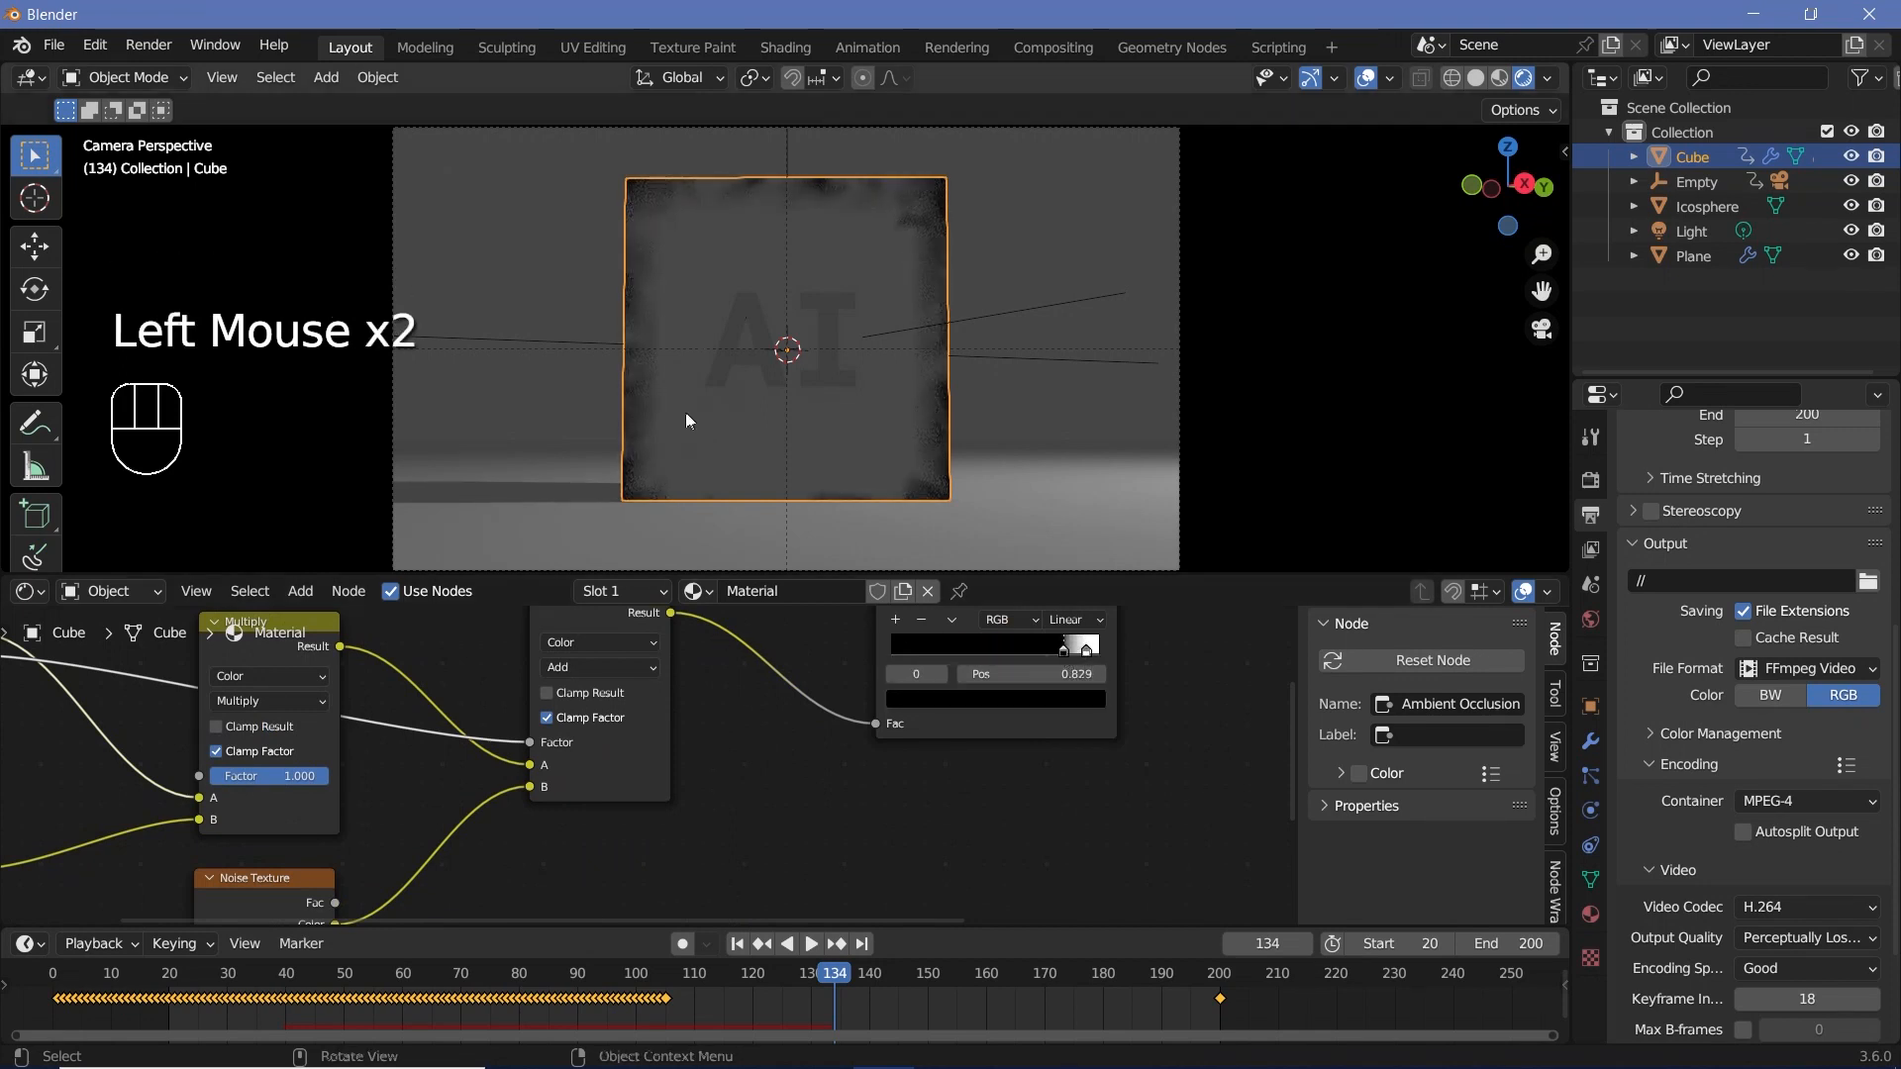
# Move the Color Ramp closer to the Add node, clearing space before the Principled BSDF.
pyautogui.scroll(-2, 839, 679)
pyautogui.moveTo(839, 679); pyautogui.dragTo(902, 721, button='middle')
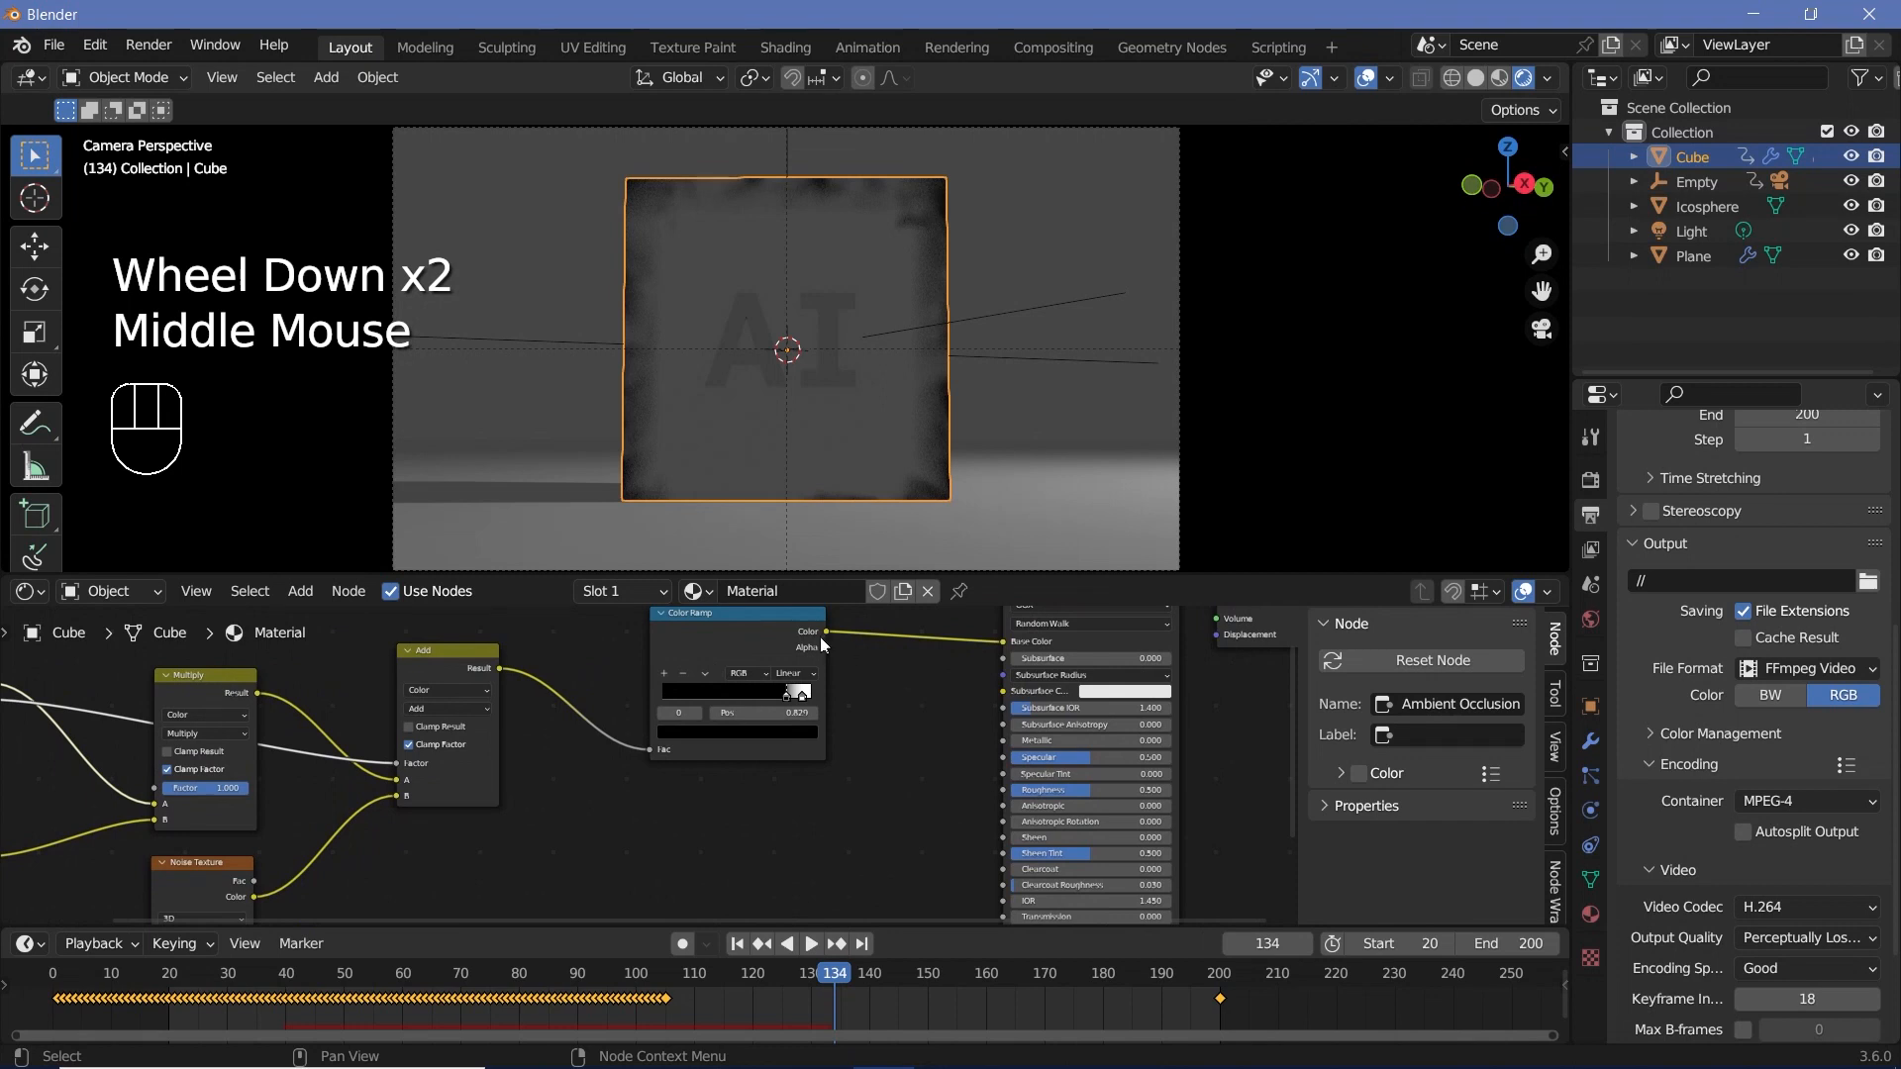
pyautogui.moveTo(821, 646); pyautogui.dragTo(737, 703)
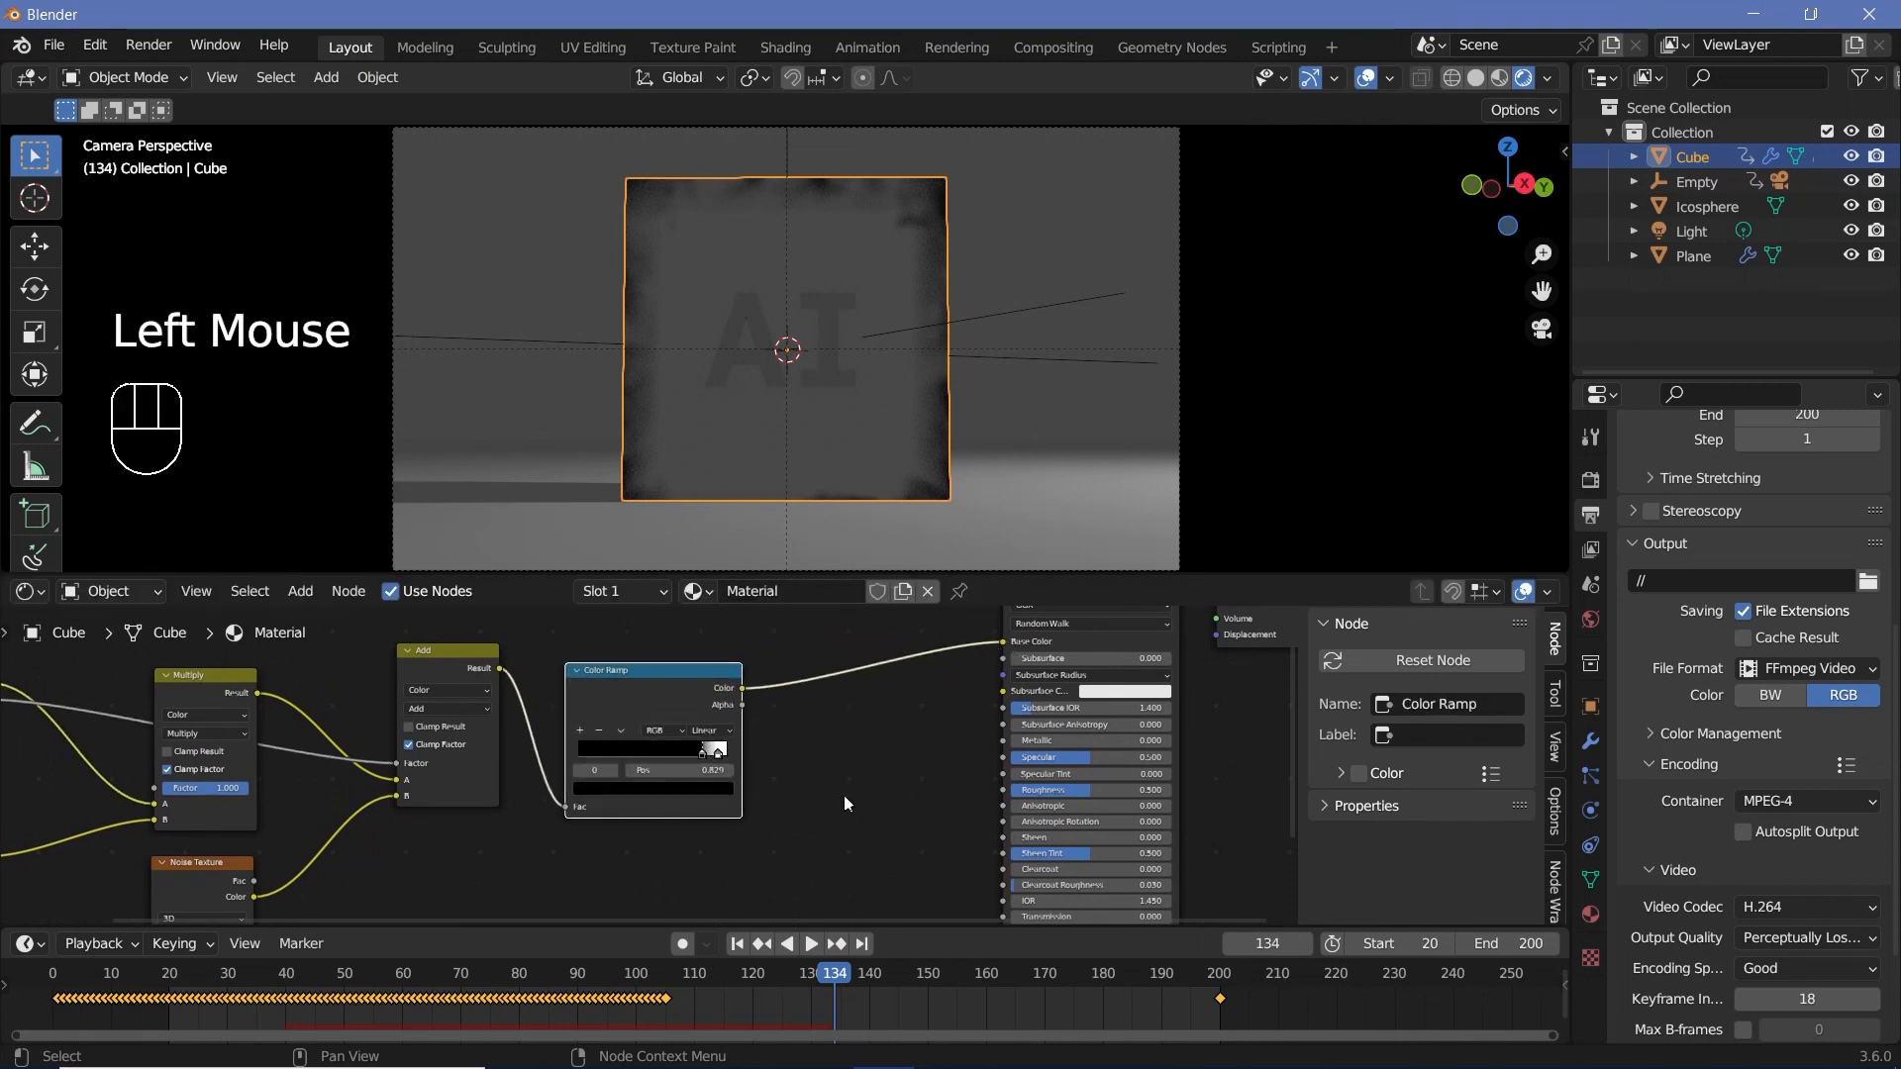
pyautogui.moveTo(843, 794); pyautogui.dragTo(873, 675, button='middle')
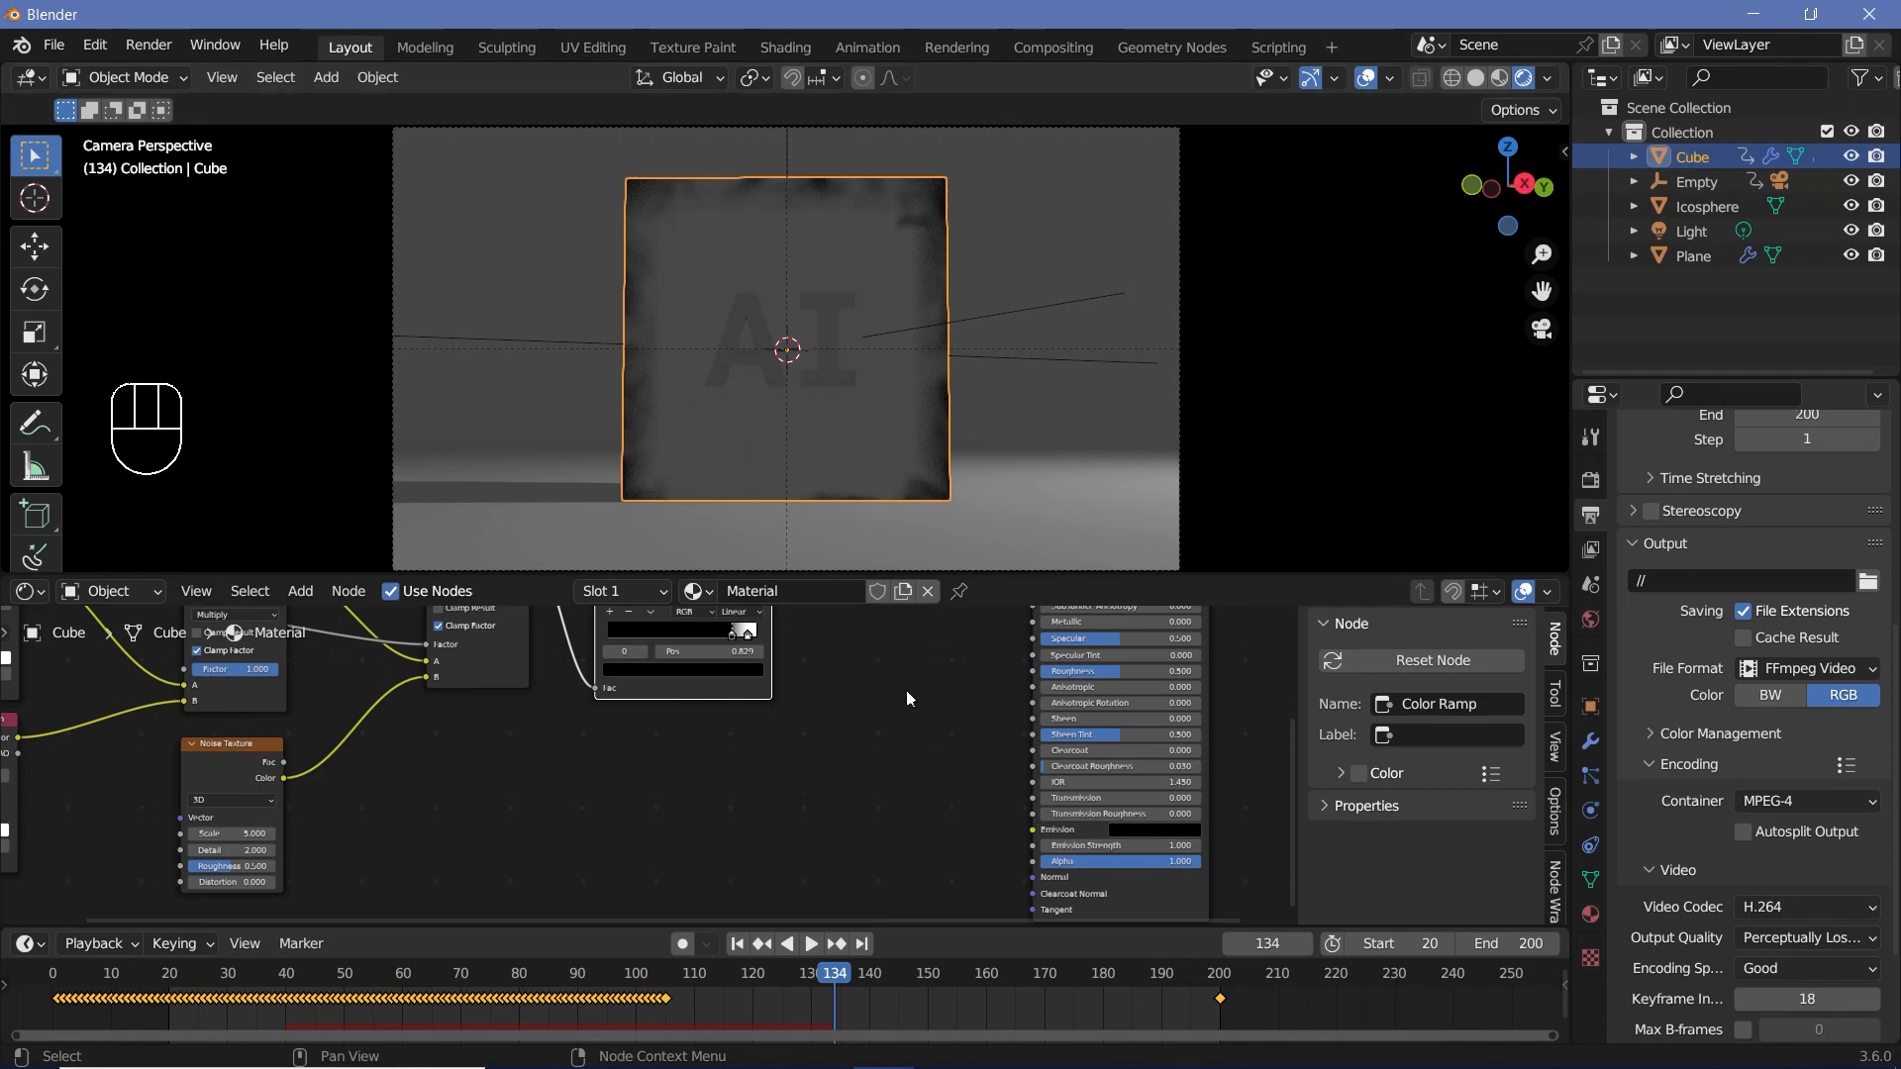
# Add a Math node between the Color Ramp and the Principled BSDF and set its operation to Subtract.
pyautogui.moveTo(905, 690); pyautogui.dragTo(839, 791, button='middle')
pyautogui.scroll(2, 840, 792)
pyautogui.click(673, 681)
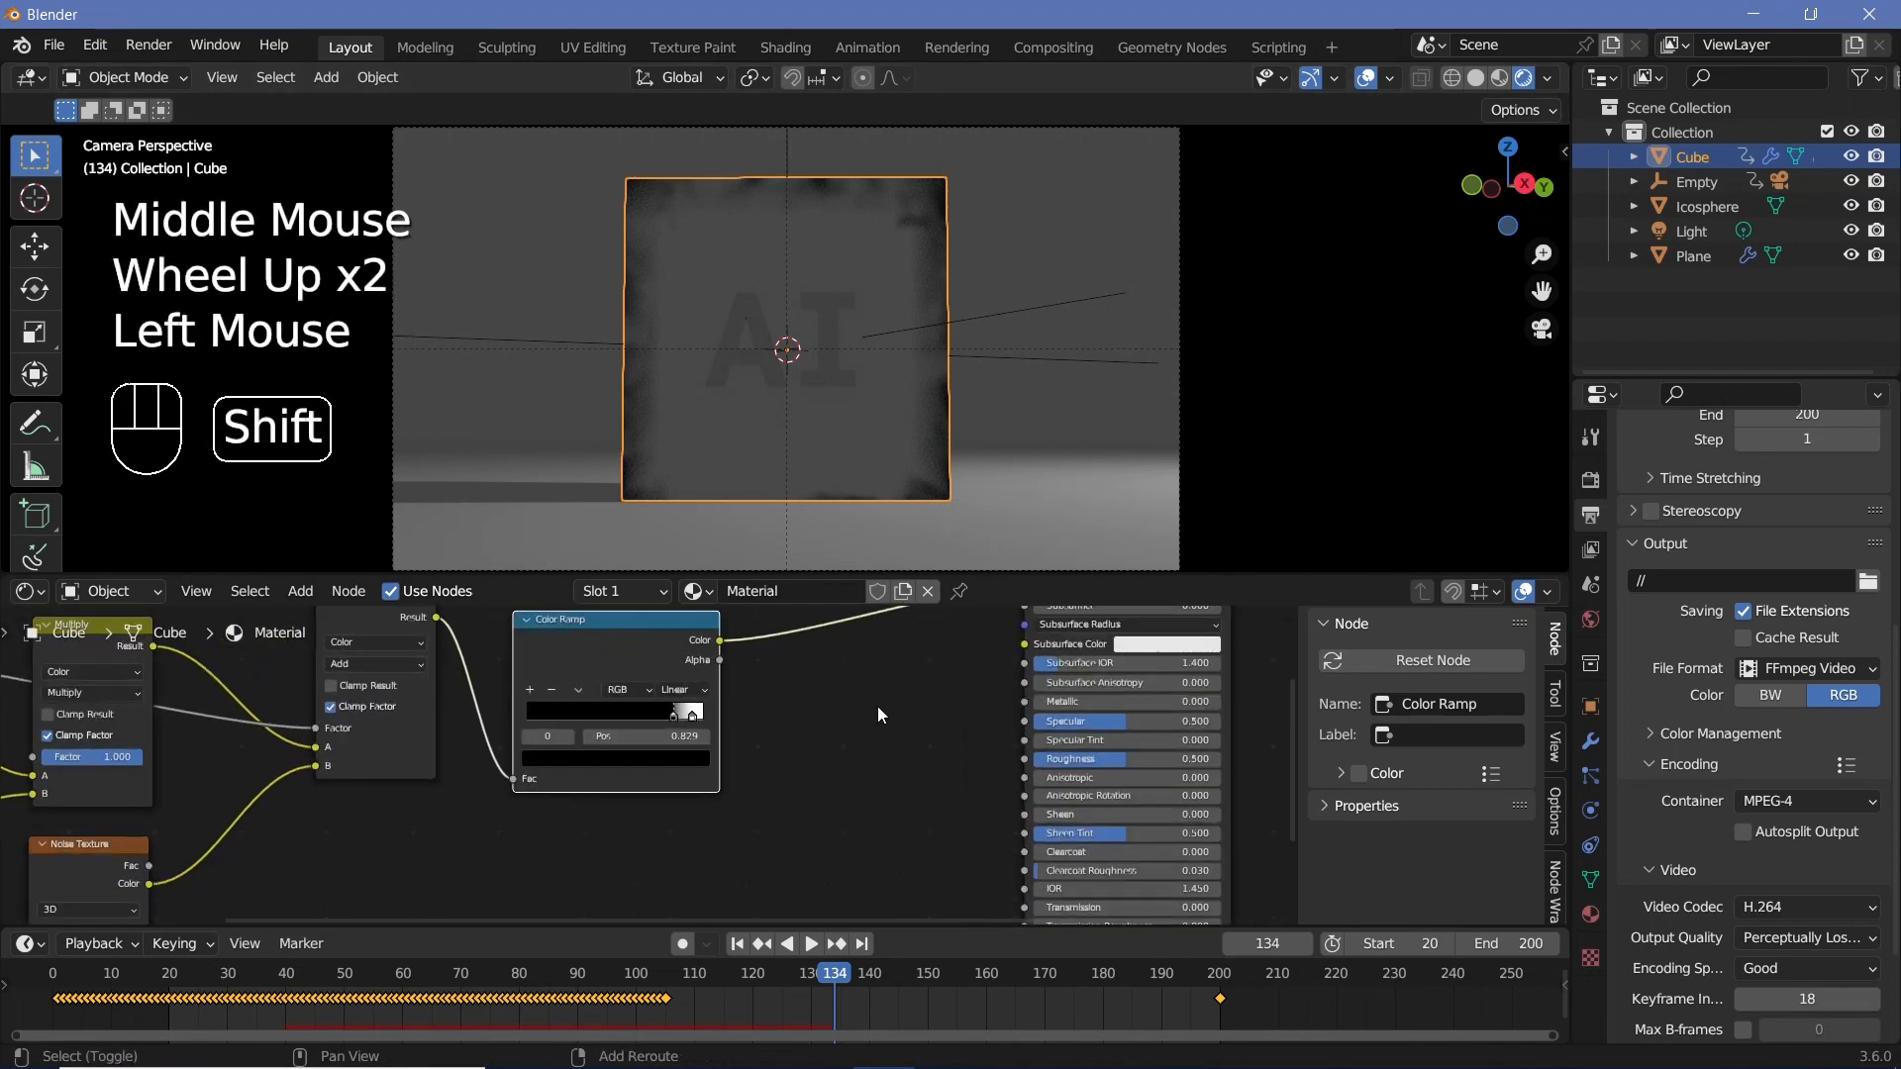
pyautogui.hotkey('shift', 'a')
pyautogui.write('mah')
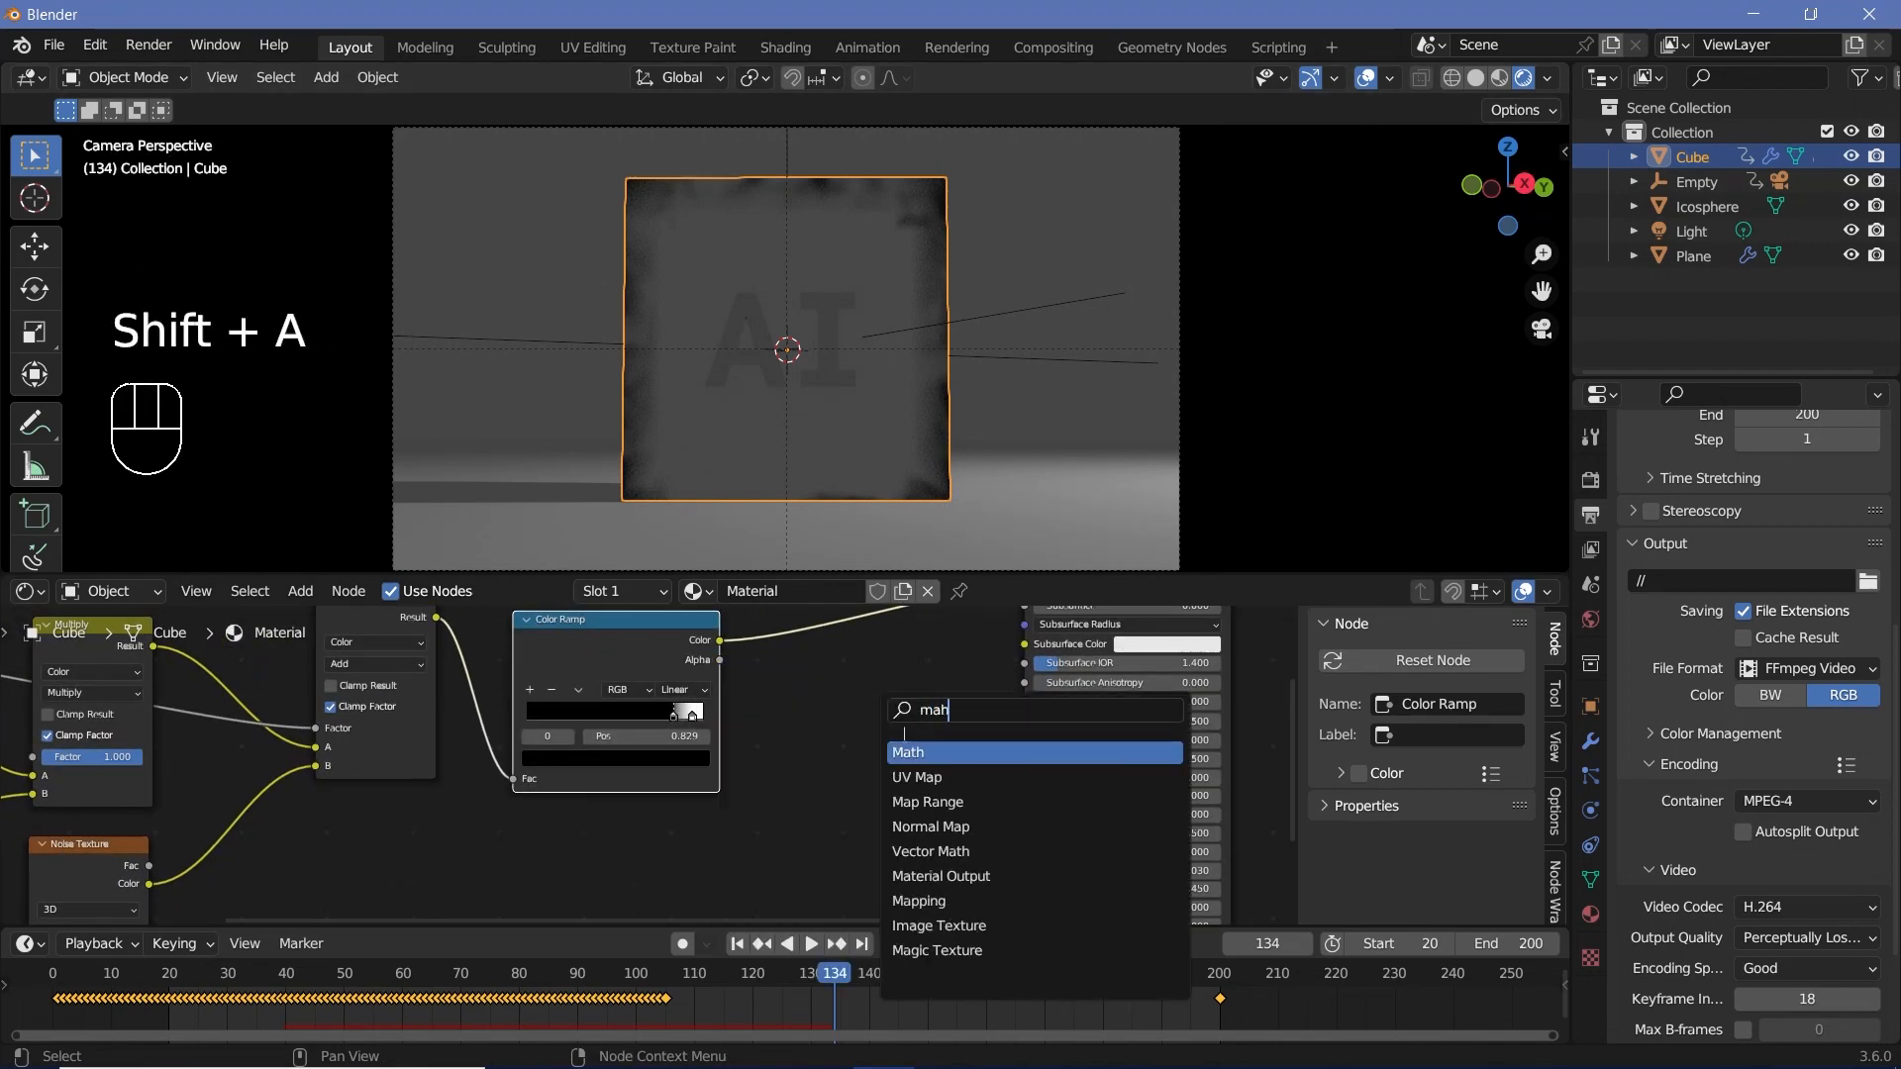
pyautogui.click(908, 753)
pyautogui.click(843, 727)
pyautogui.click(844, 727)
pyautogui.click(865, 793)
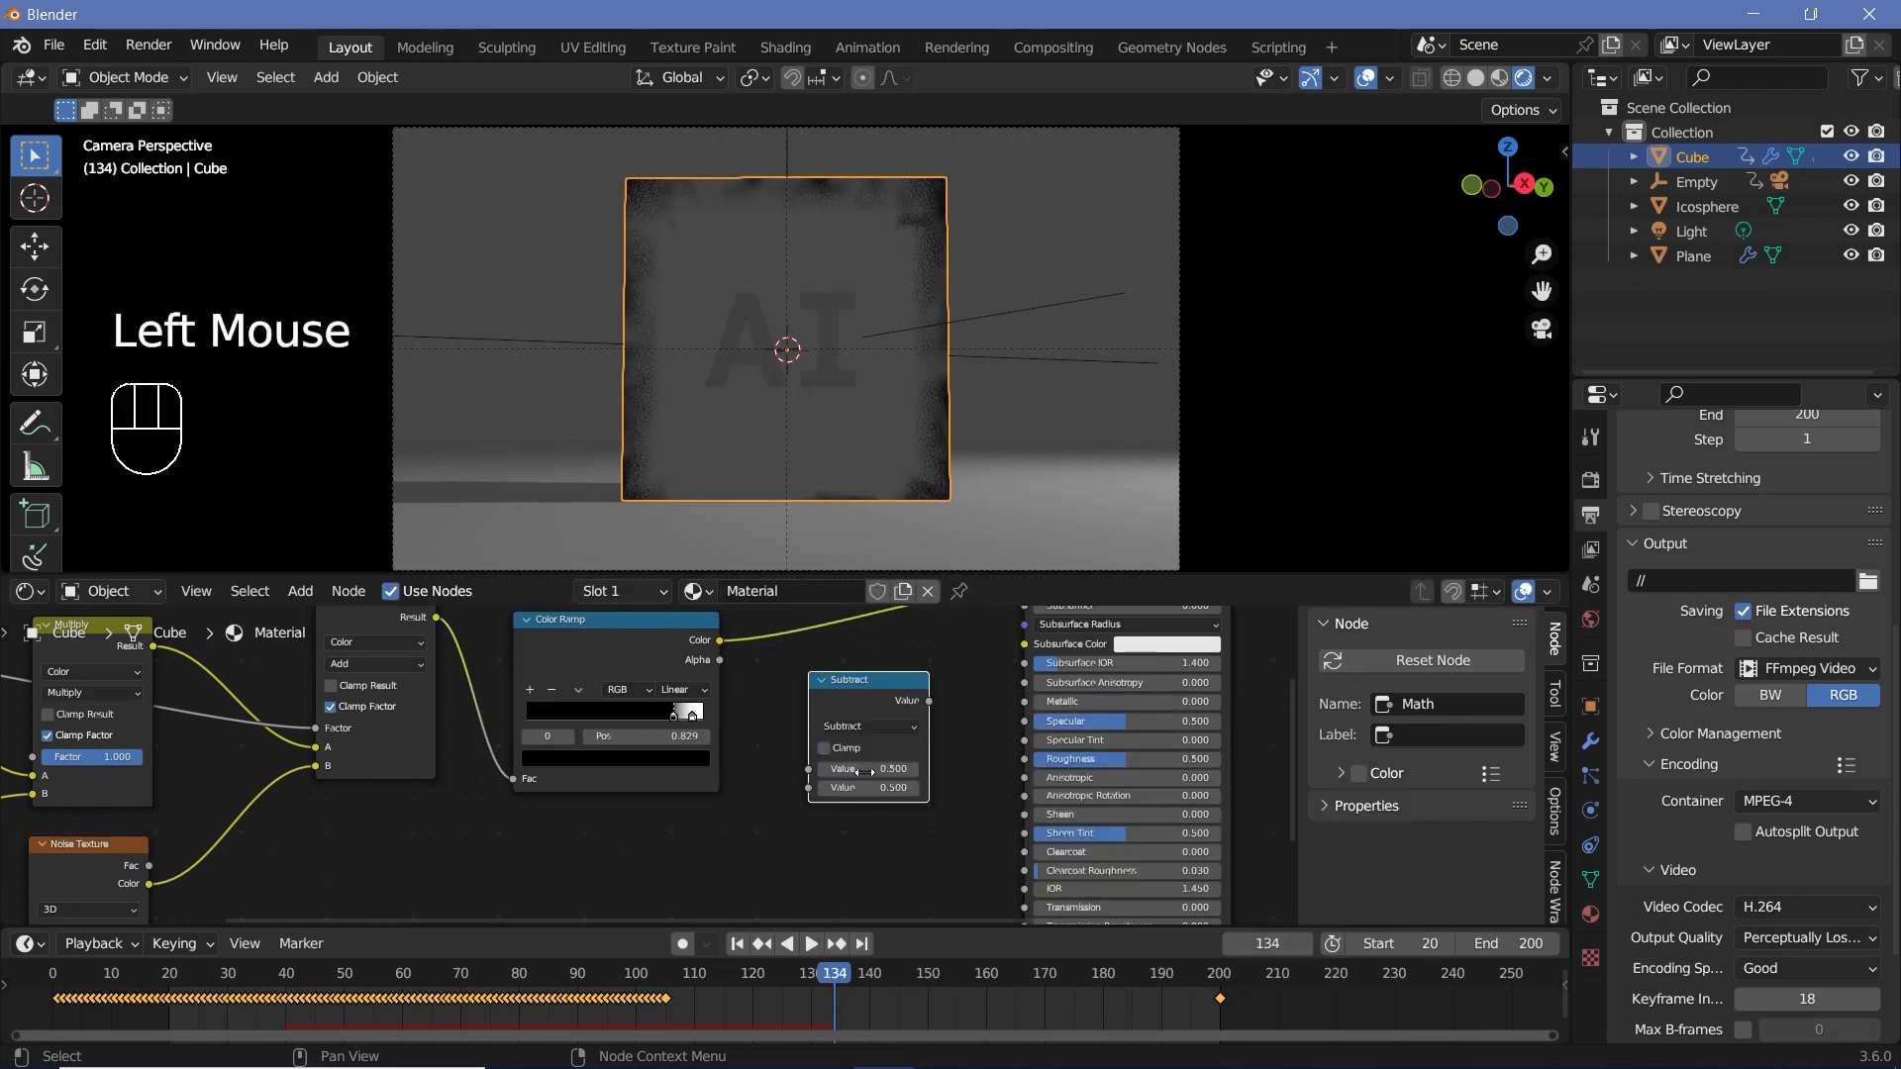
# Set the Subtract node's first value to 1, feed the Color Ramp's Color into its second value and move the node nearer the ramp.
pyautogui.doubleClick(866, 769)
pyautogui.write('1')
pyautogui.press('Return')
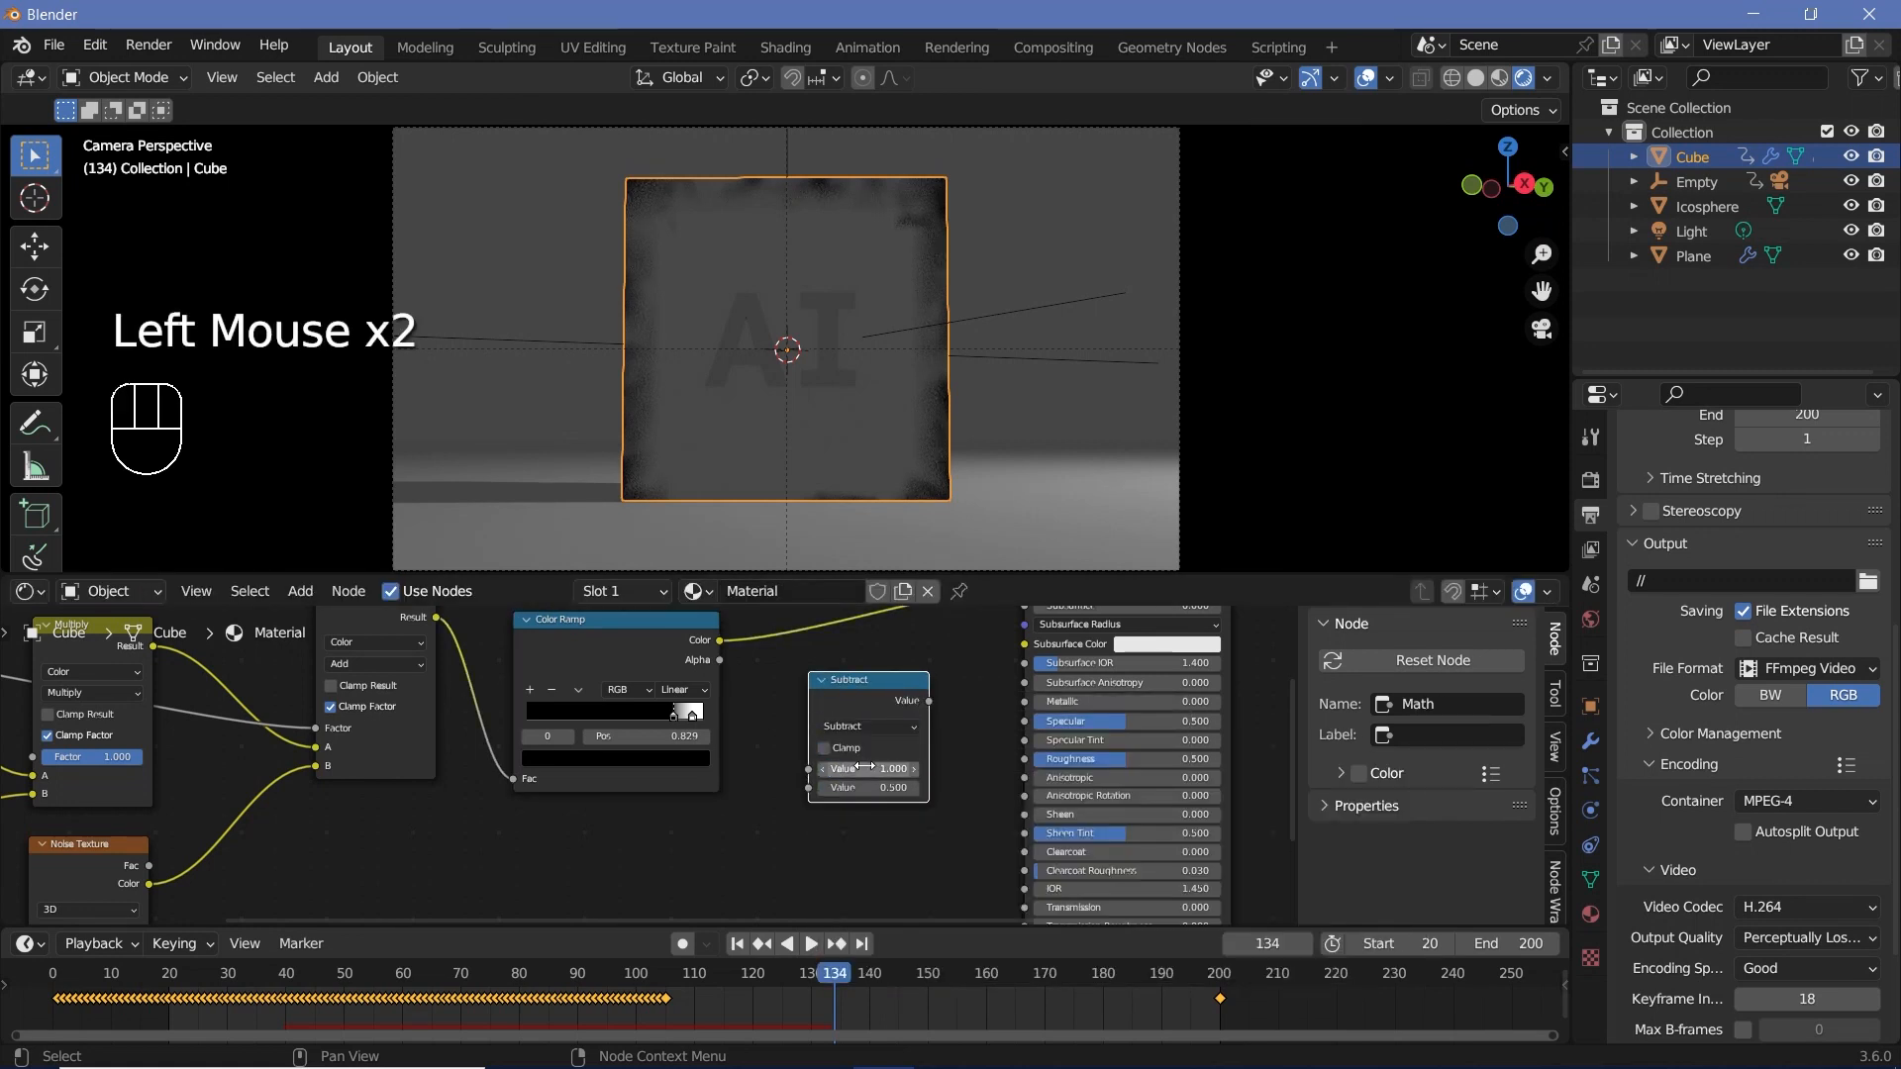
pyautogui.moveTo(719, 640); pyautogui.dragTo(809, 788)
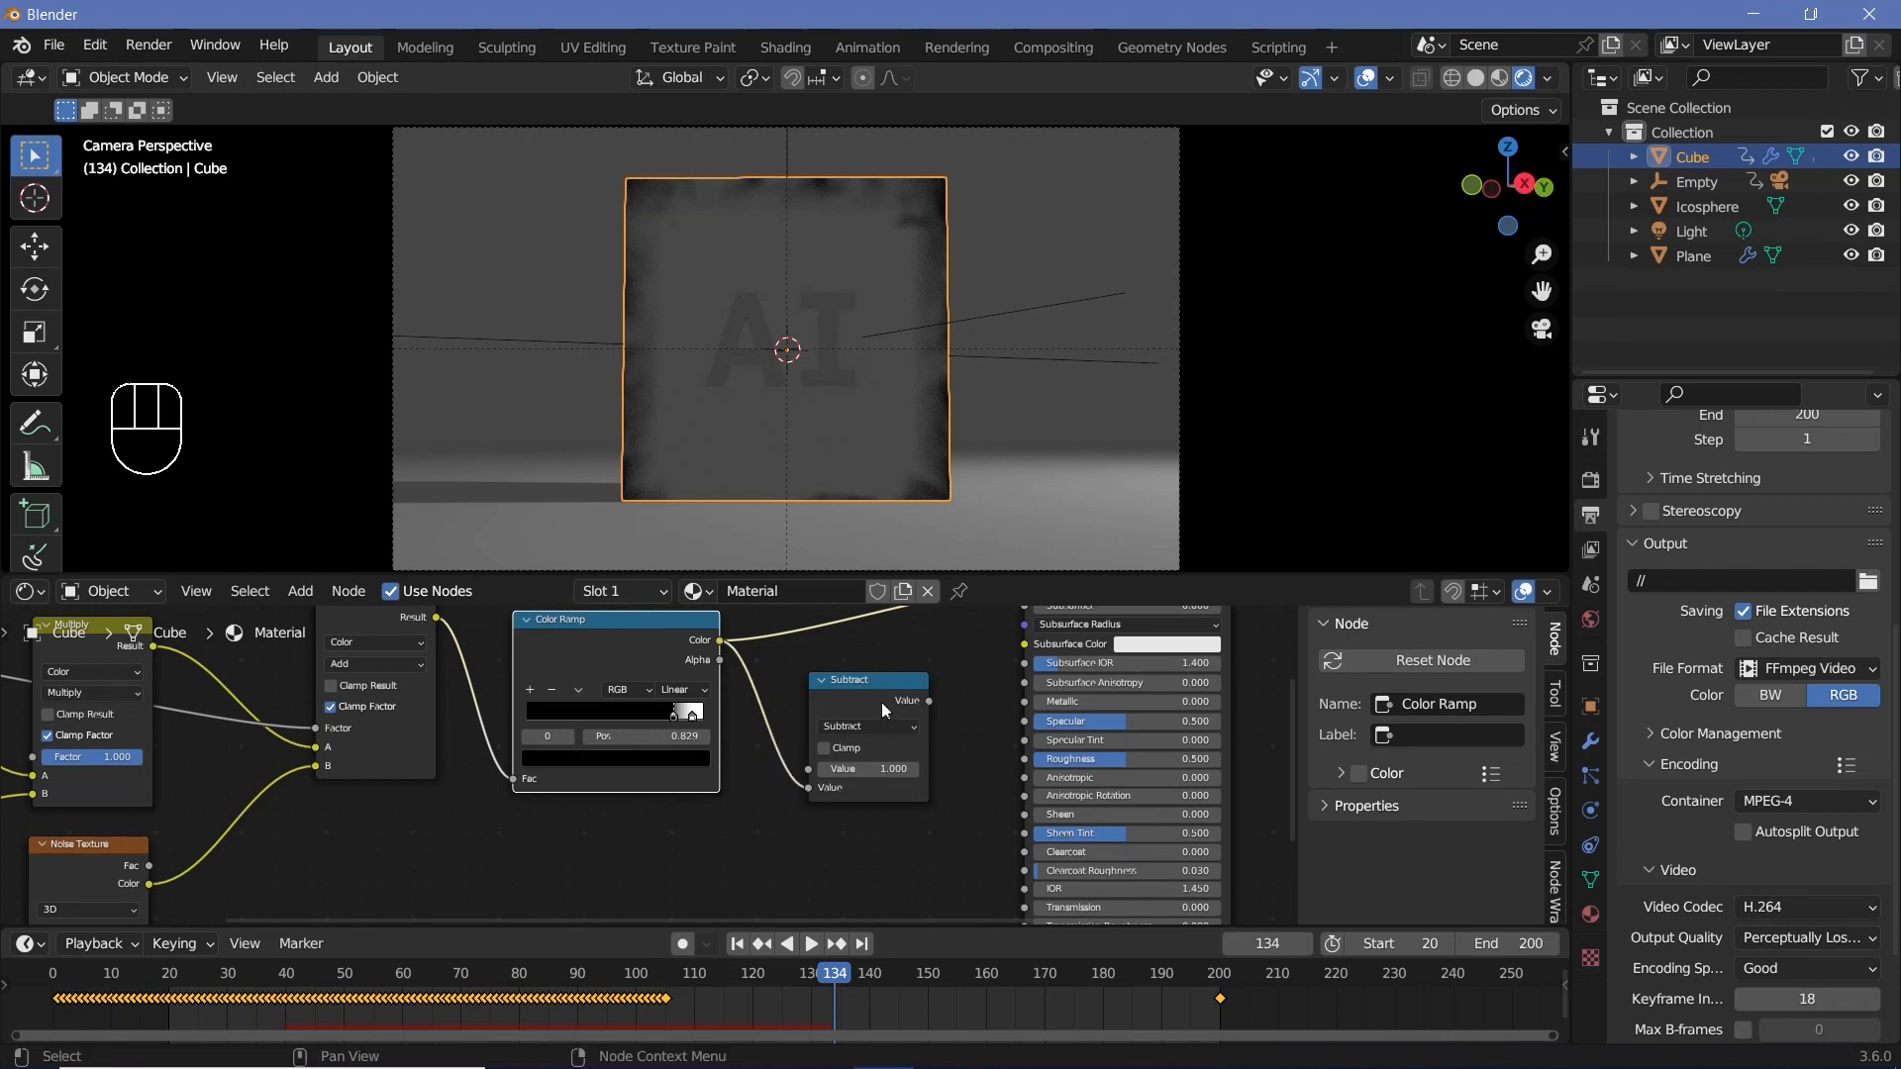
pyautogui.moveTo(854, 701); pyautogui.dragTo(797, 710)
# Add another Math node between the Subtract node and the Principled BSDF and set its operation to Multiply.
pyautogui.hotkey('shift', 'a')
pyautogui.write('math')
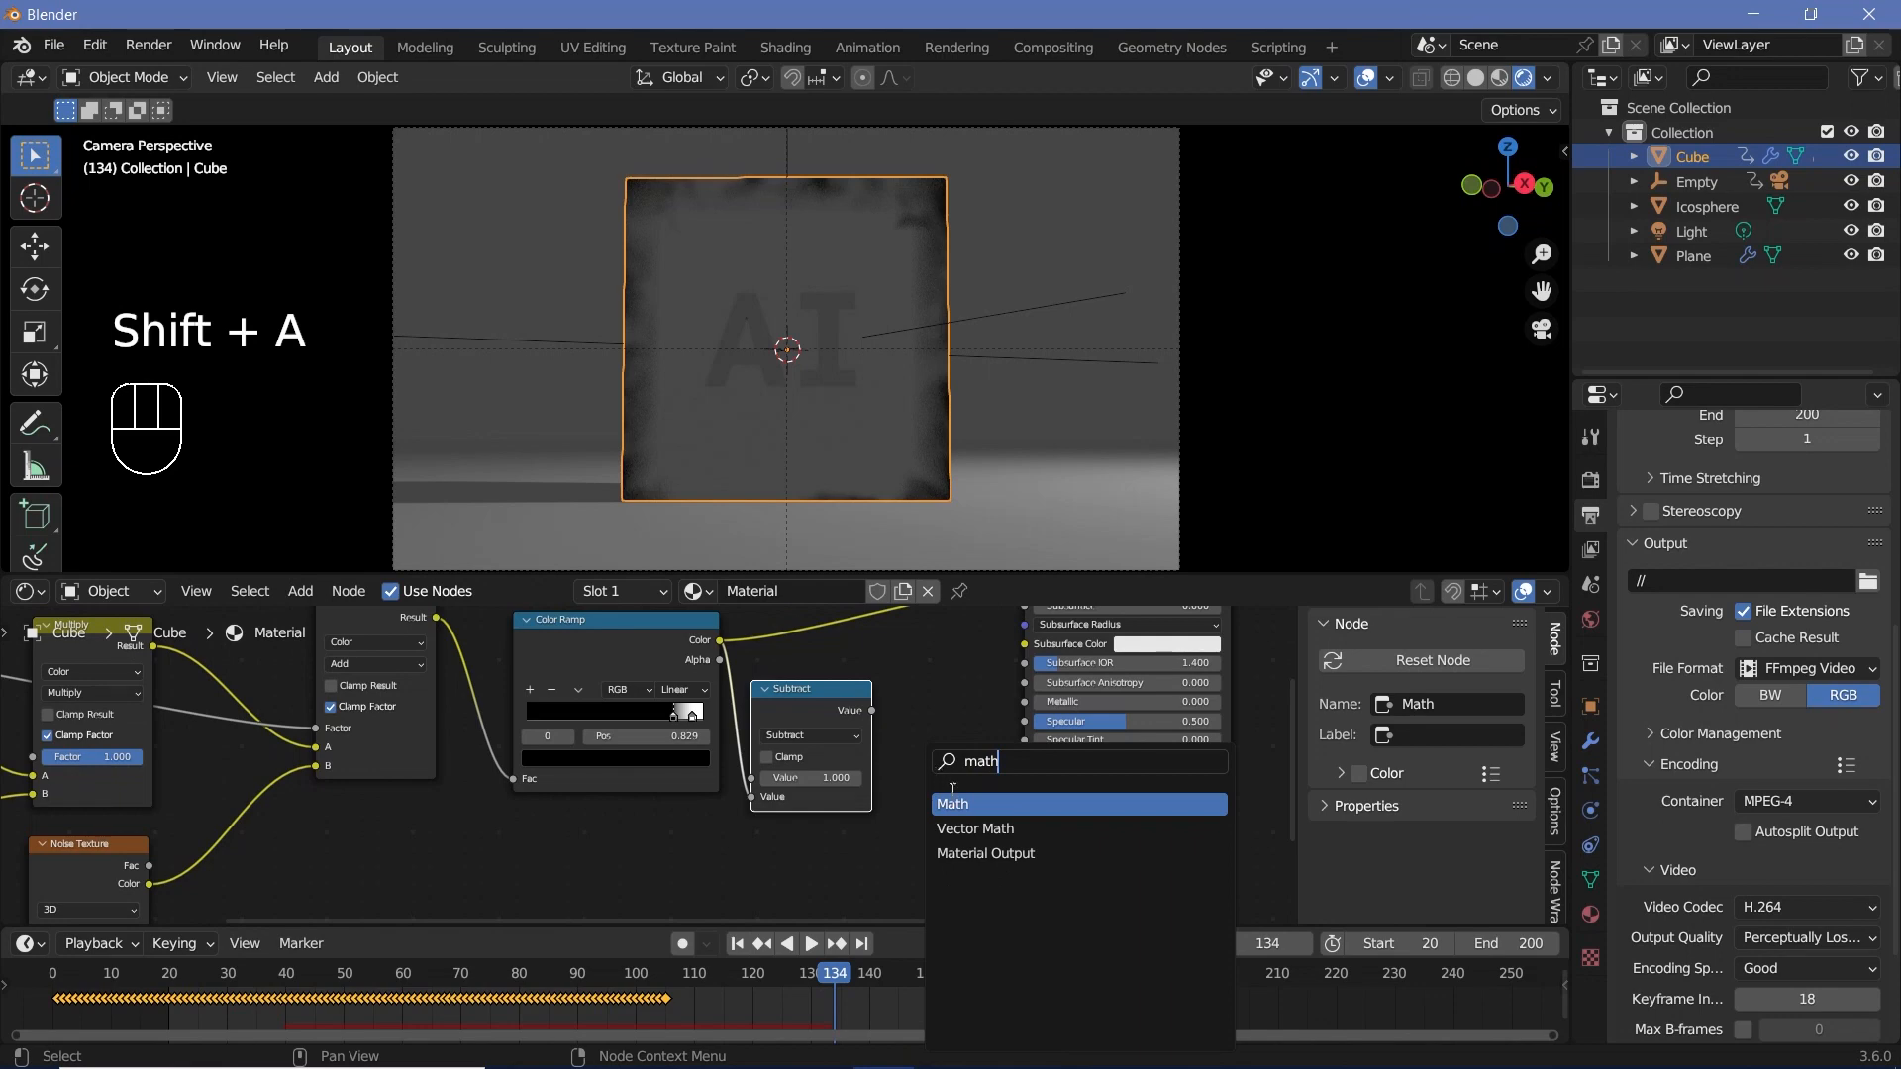
pyautogui.press('Return')
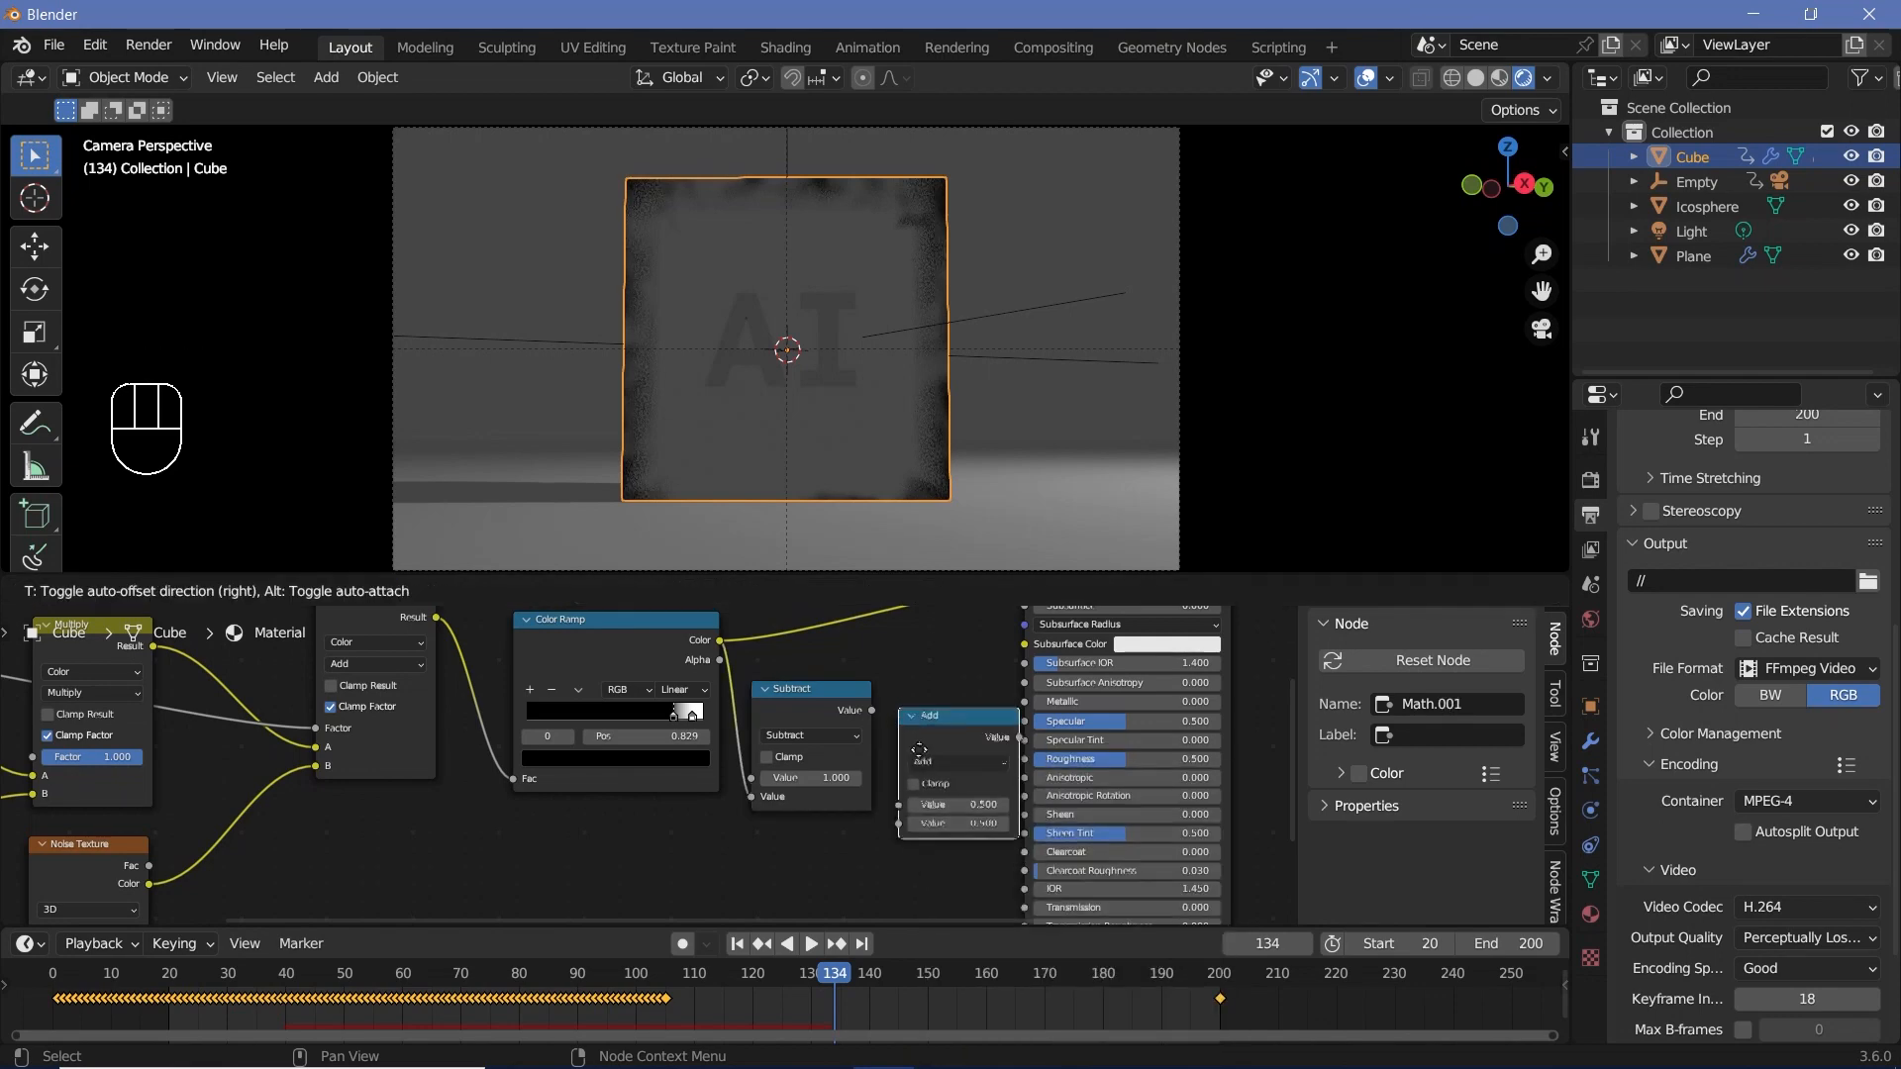
pyautogui.scroll(2, 895, 786)
pyautogui.click(1026, 739)
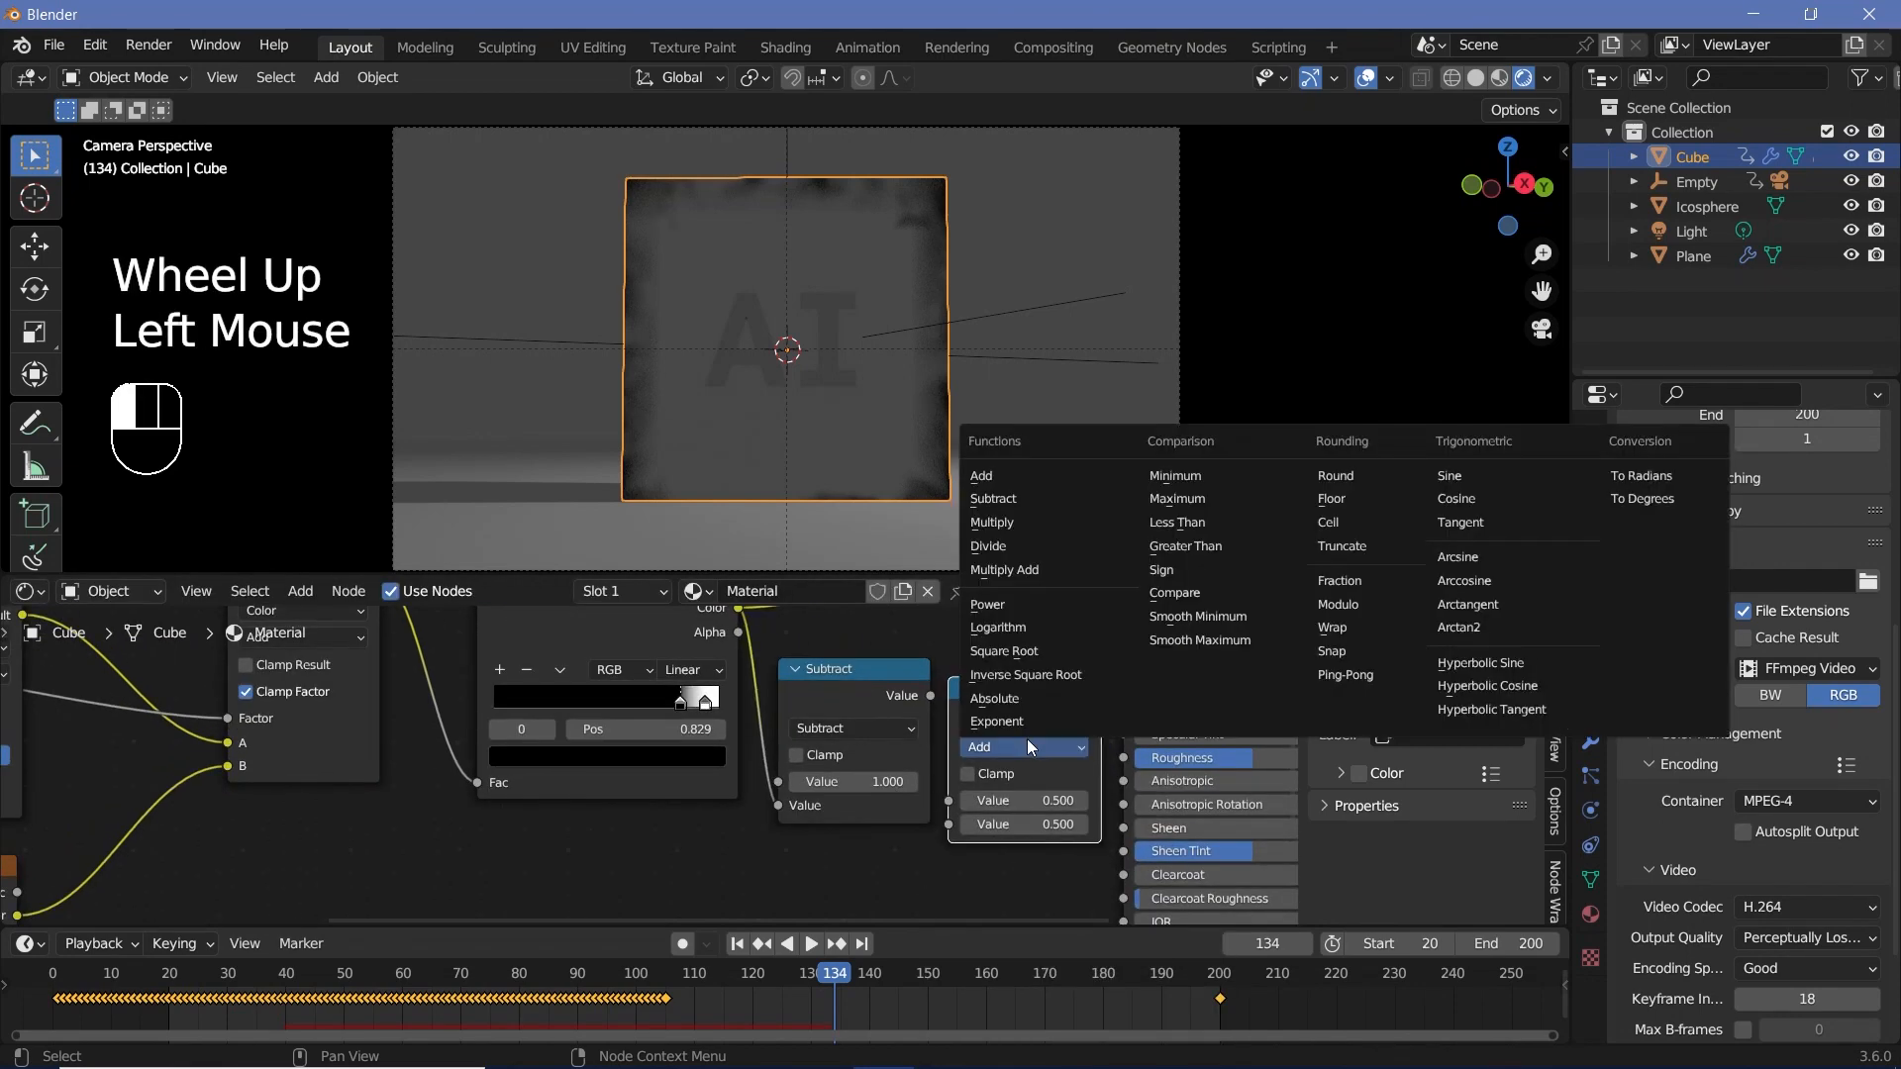
pyautogui.click(1018, 516)
# Feed the Subtract node's Value into the Multiply node's first value and set the second value to 100.
pyautogui.moveTo(930, 696); pyautogui.dragTo(958, 804)
pyautogui.doubleClick(1002, 822)
pyautogui.write('1')
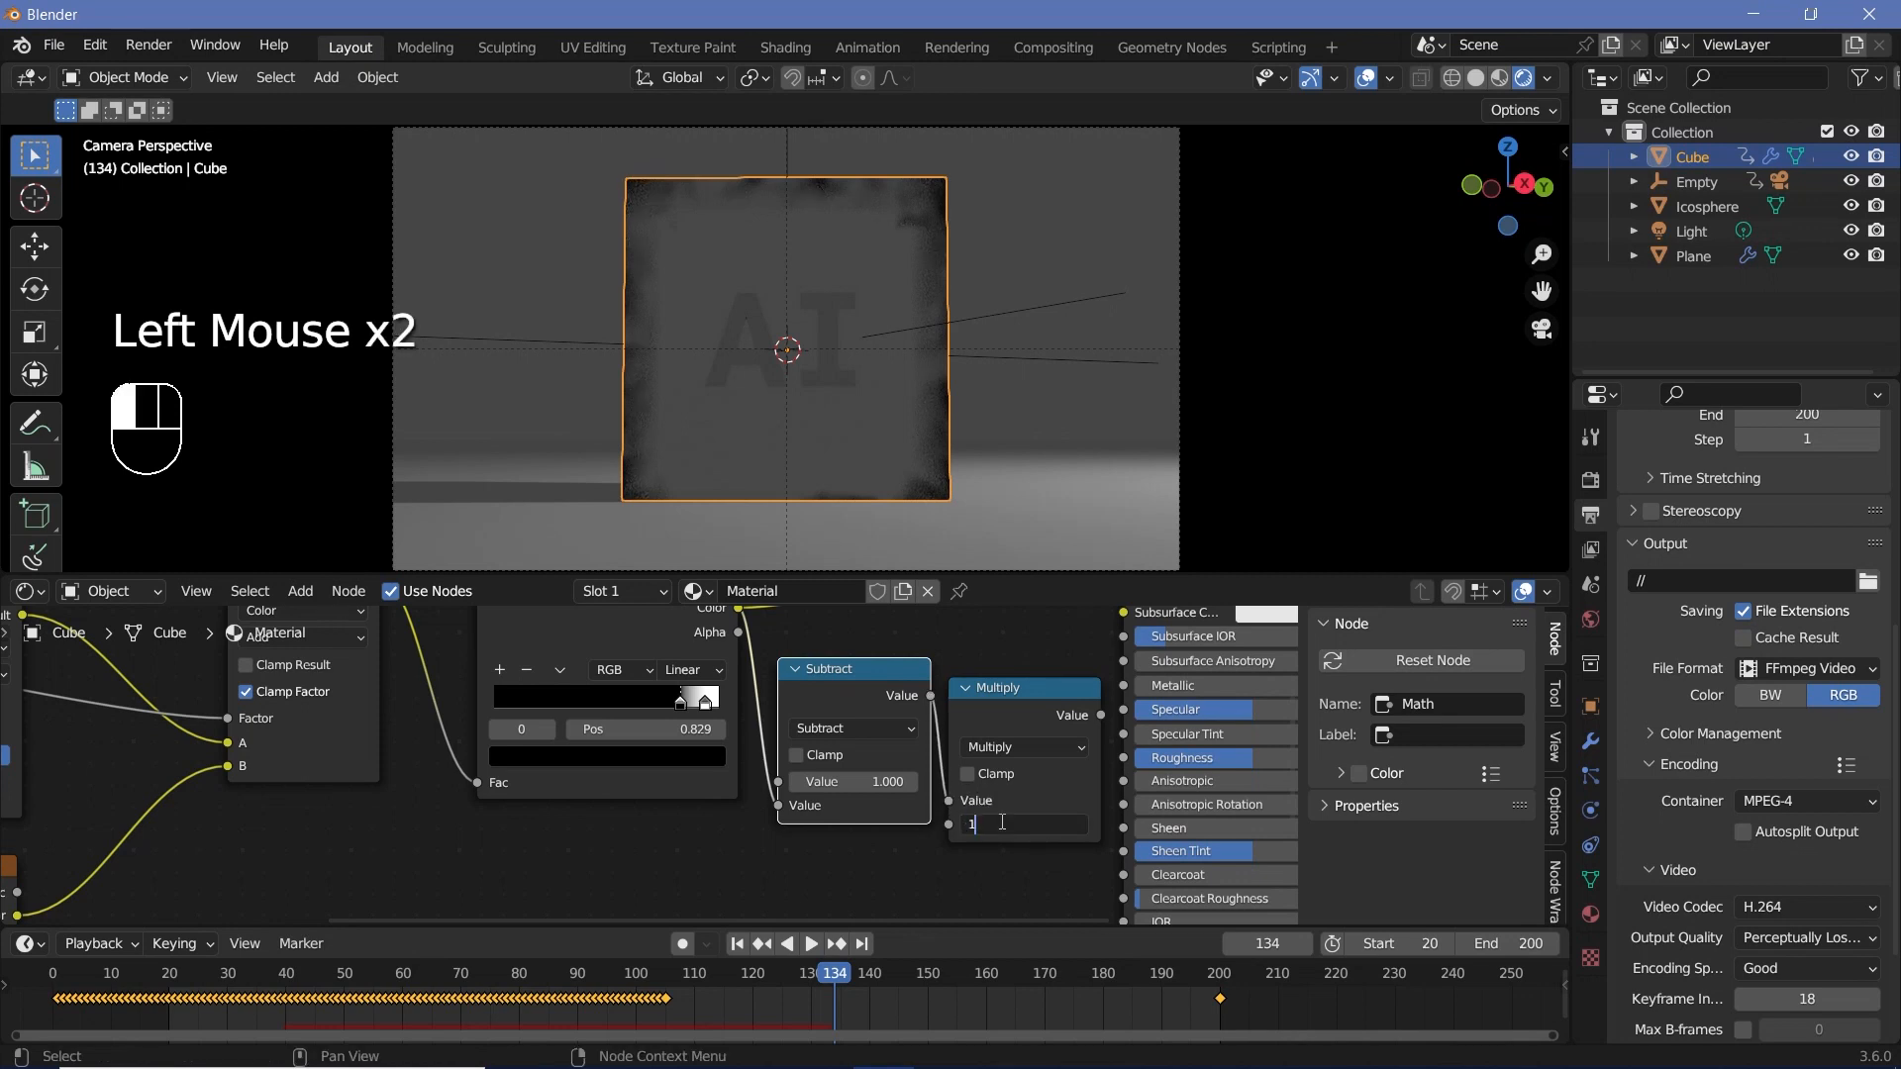
pyautogui.write('00')
# Connect the Multiply node's Value to the Principled BSDF's Emission Strength and detach the Color Ramp from its Base Color.
pyautogui.scroll(-2, 1002, 822)
pyautogui.moveTo(1068, 758); pyautogui.dragTo(841, 638, button='middle')
pyautogui.moveTo(841, 632); pyautogui.dragTo(861, 831)
pyautogui.moveTo(863, 831); pyautogui.dragTo(758, 766, button='middle')
pyautogui.moveTo(758, 768); pyautogui.dragTo(663, 778)
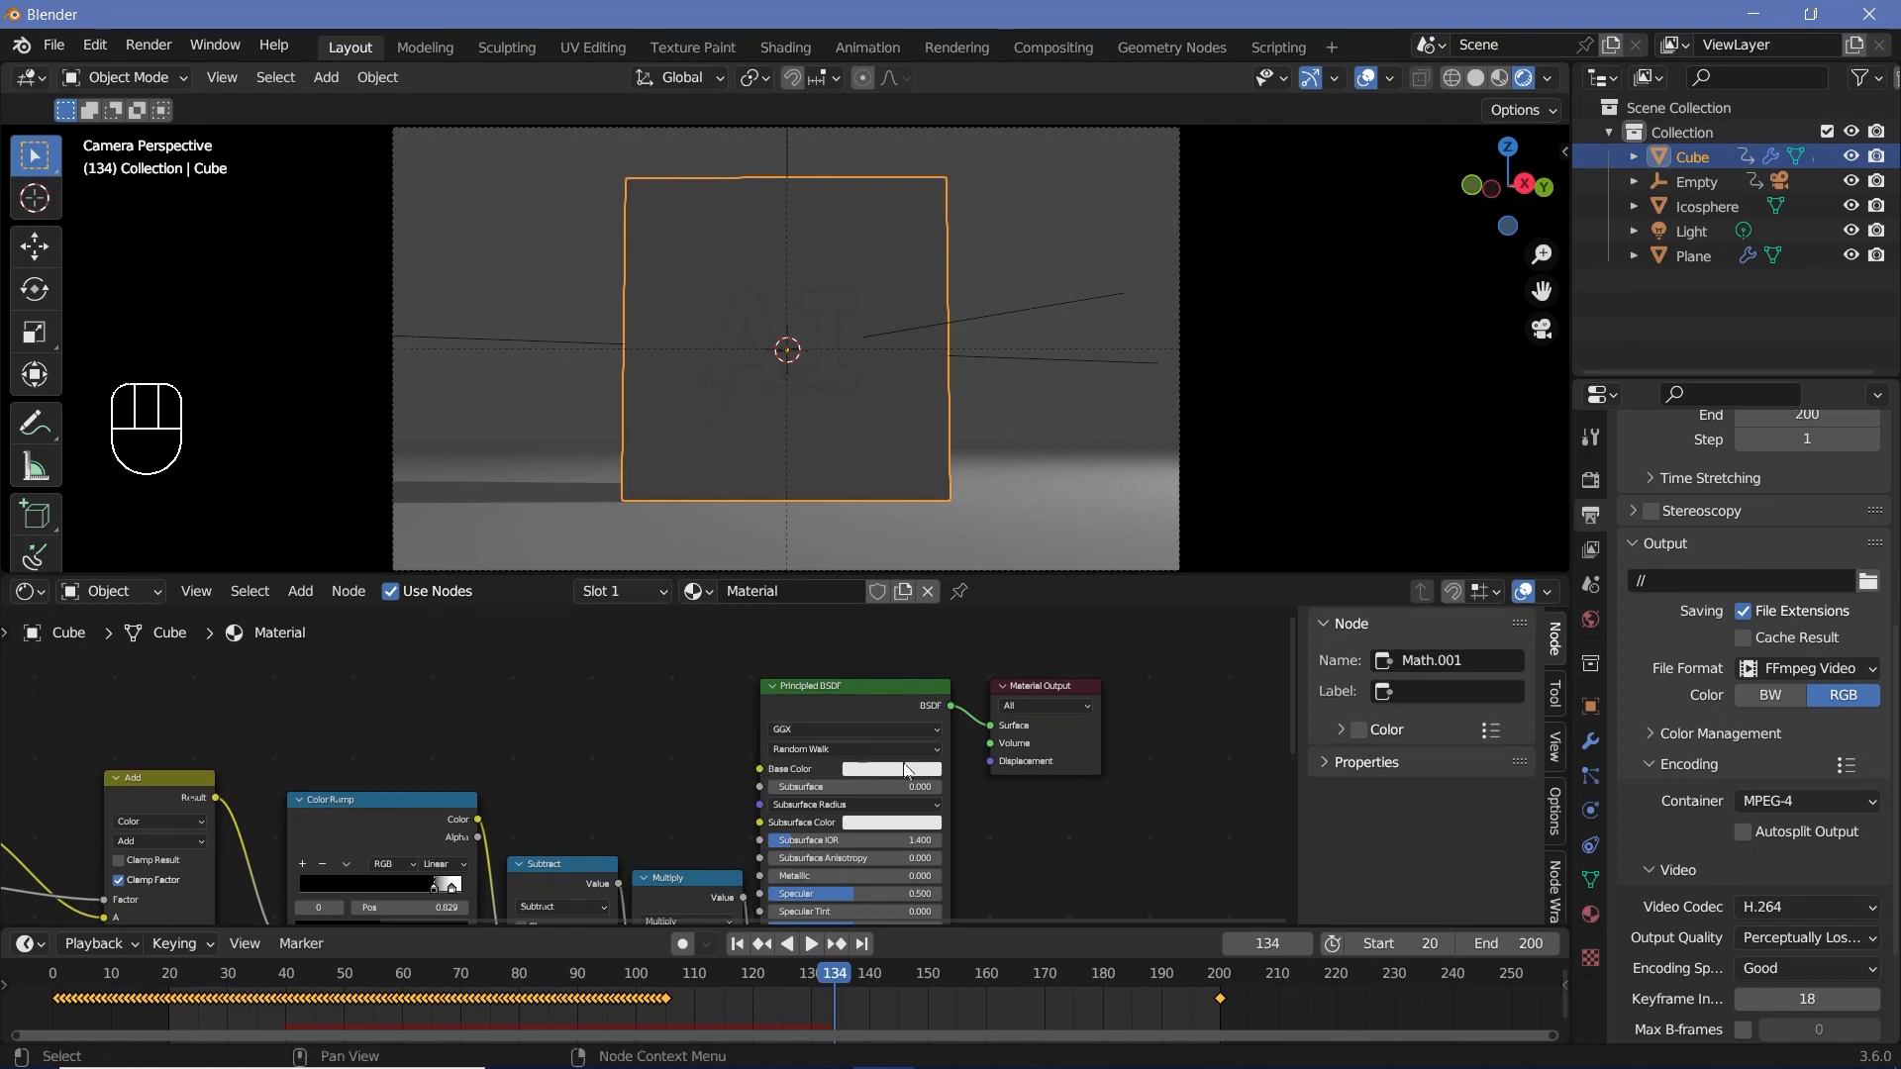
# Change the Principled BSDF's Emission color from black to a bright, fully saturated cyan.
pyautogui.moveTo(1044, 835); pyautogui.dragTo(1070, 853, button='middle')
pyautogui.scroll(2, 1027, 835)
pyautogui.click(1027, 834)
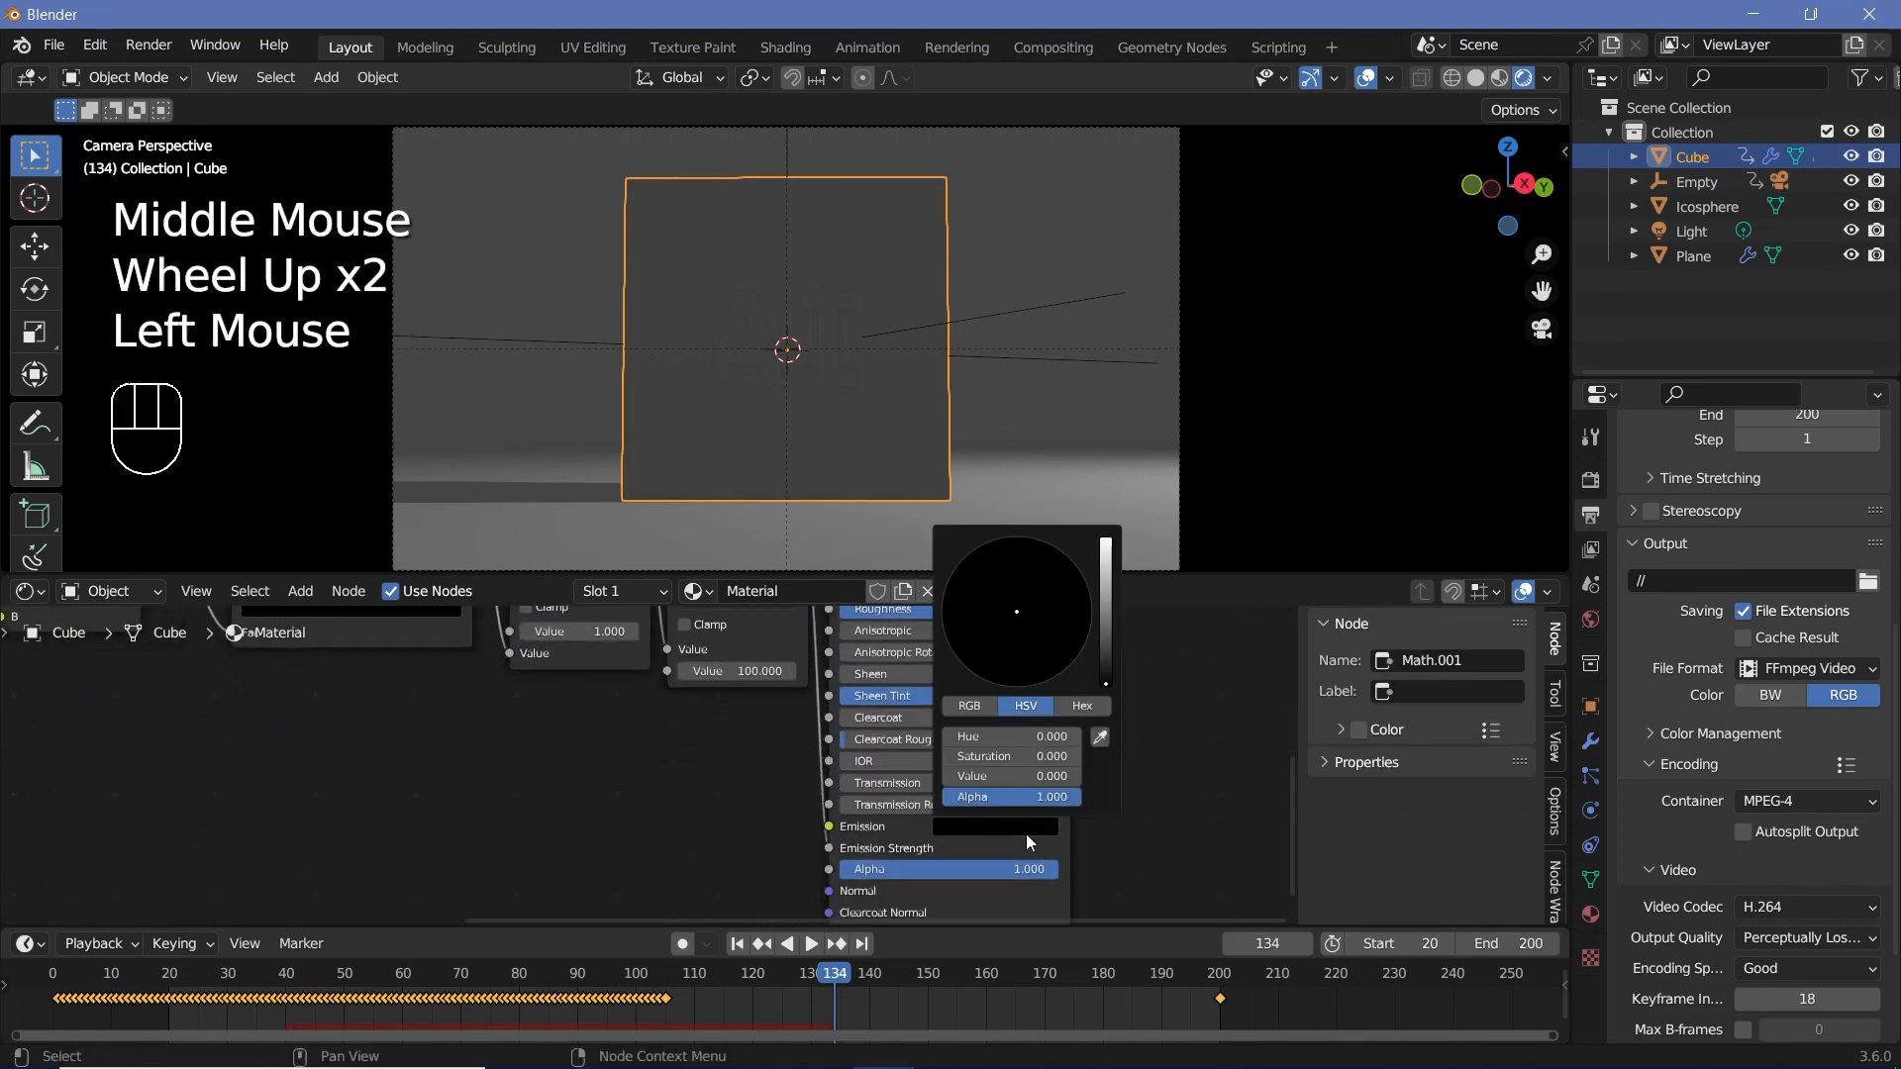
pyautogui.moveTo(1109, 654); pyautogui.dragTo(1017, 537)
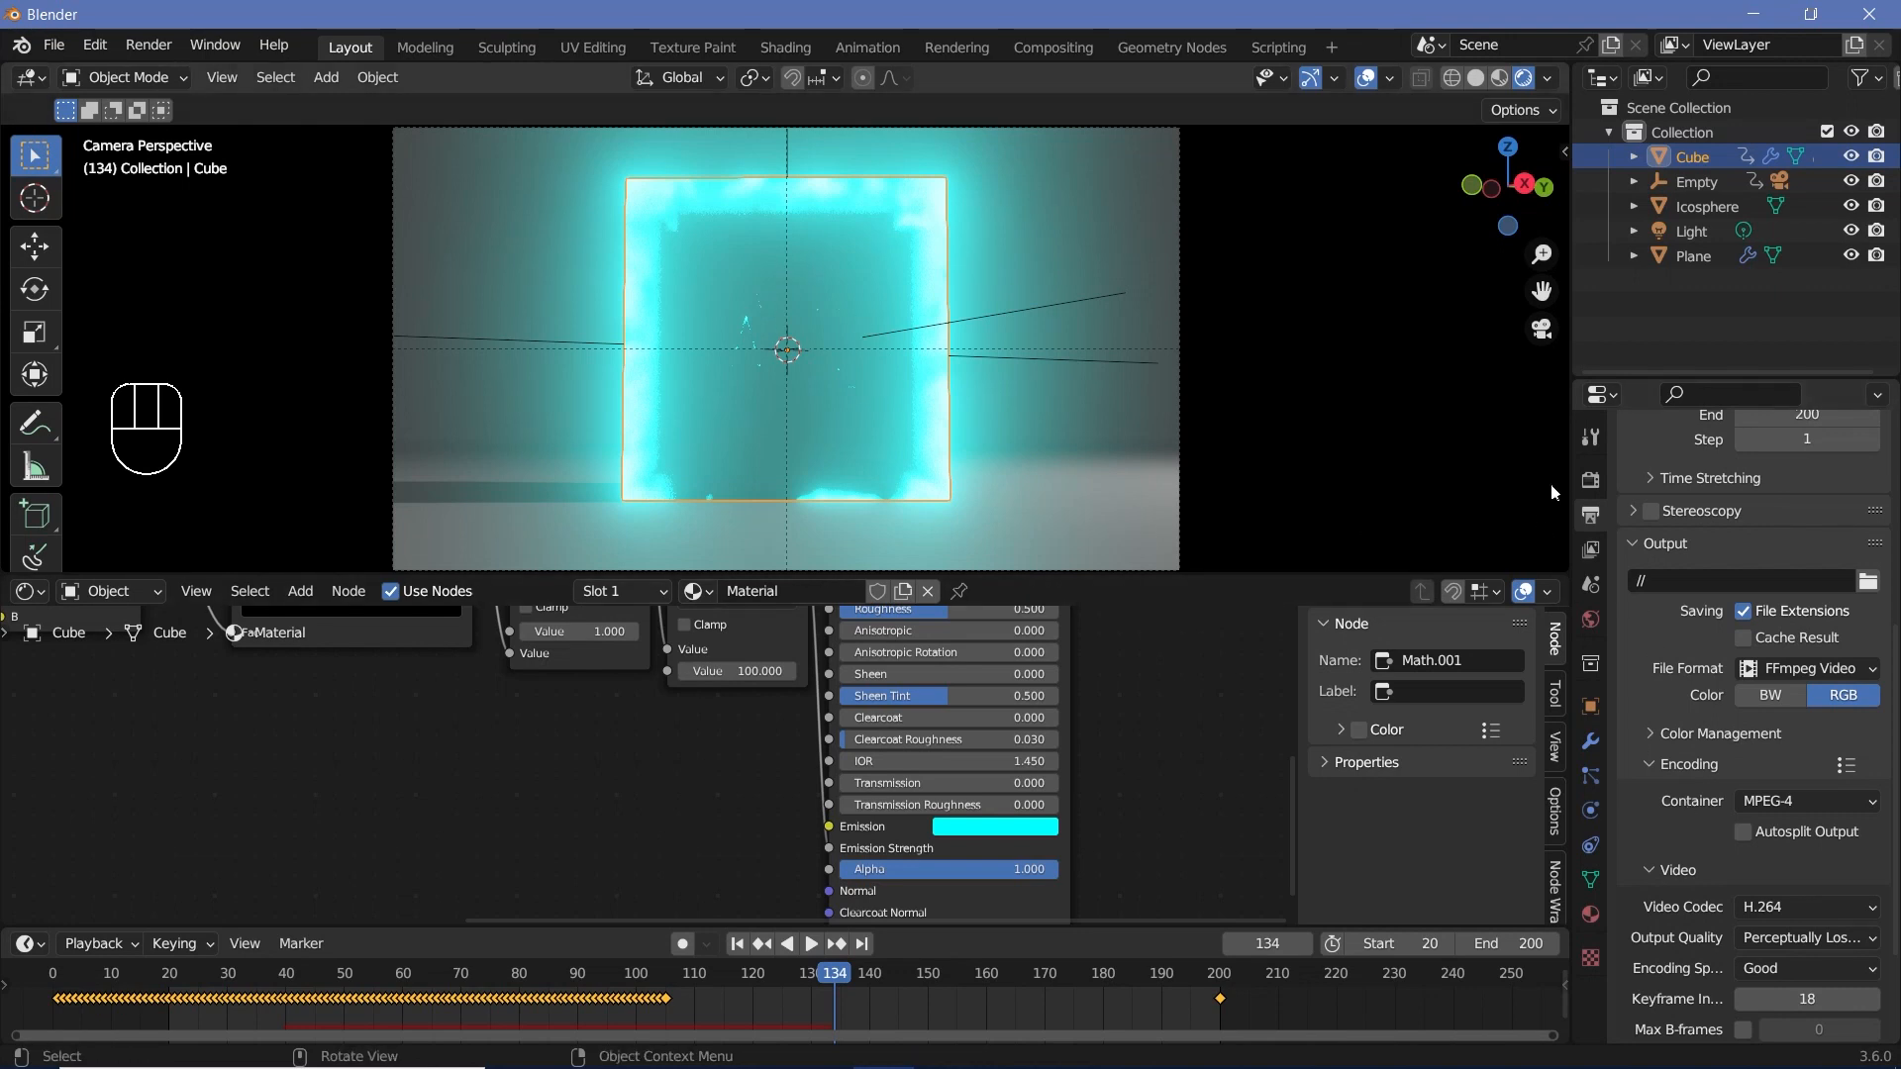
# In the render settings, set the Bloom intensity to 0.02 and its clamp to 5.
pyautogui.click(1591, 481)
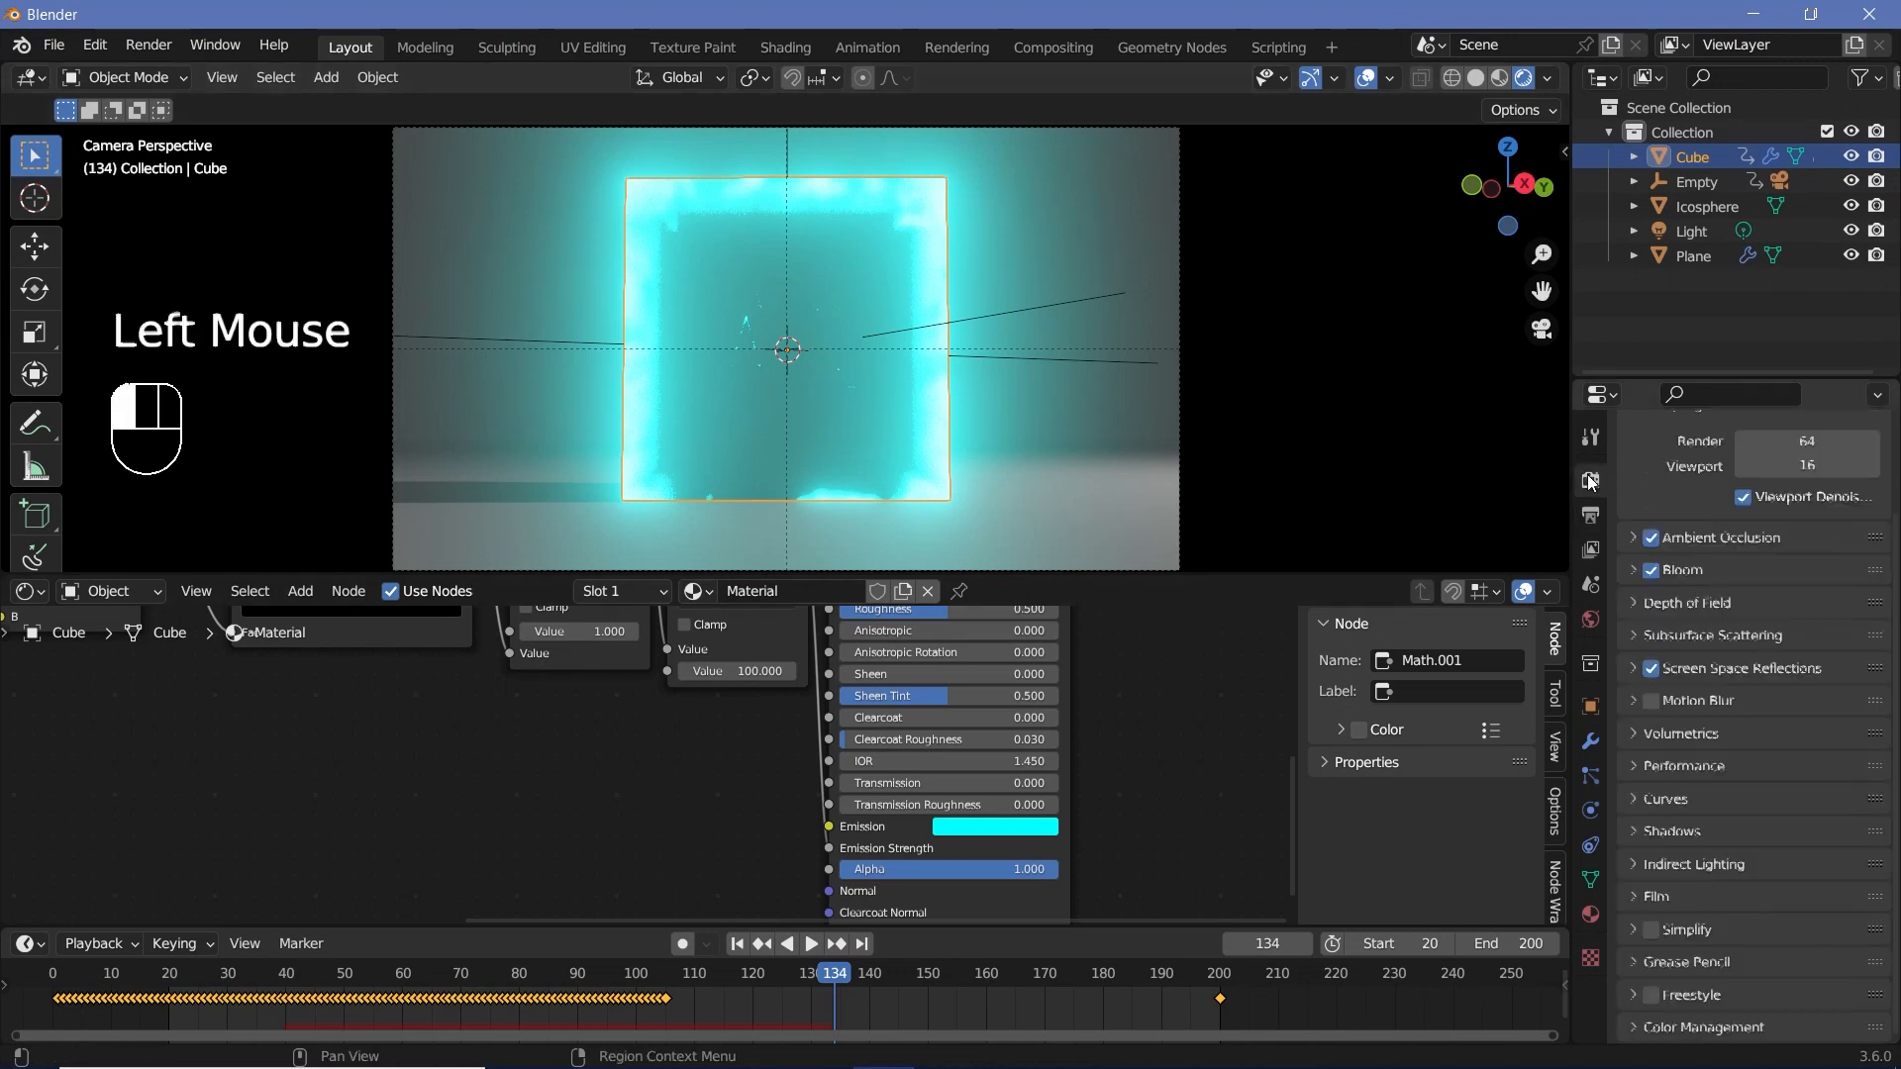
pyautogui.click(1632, 570)
pyautogui.click(1782, 714)
pyautogui.write('00')
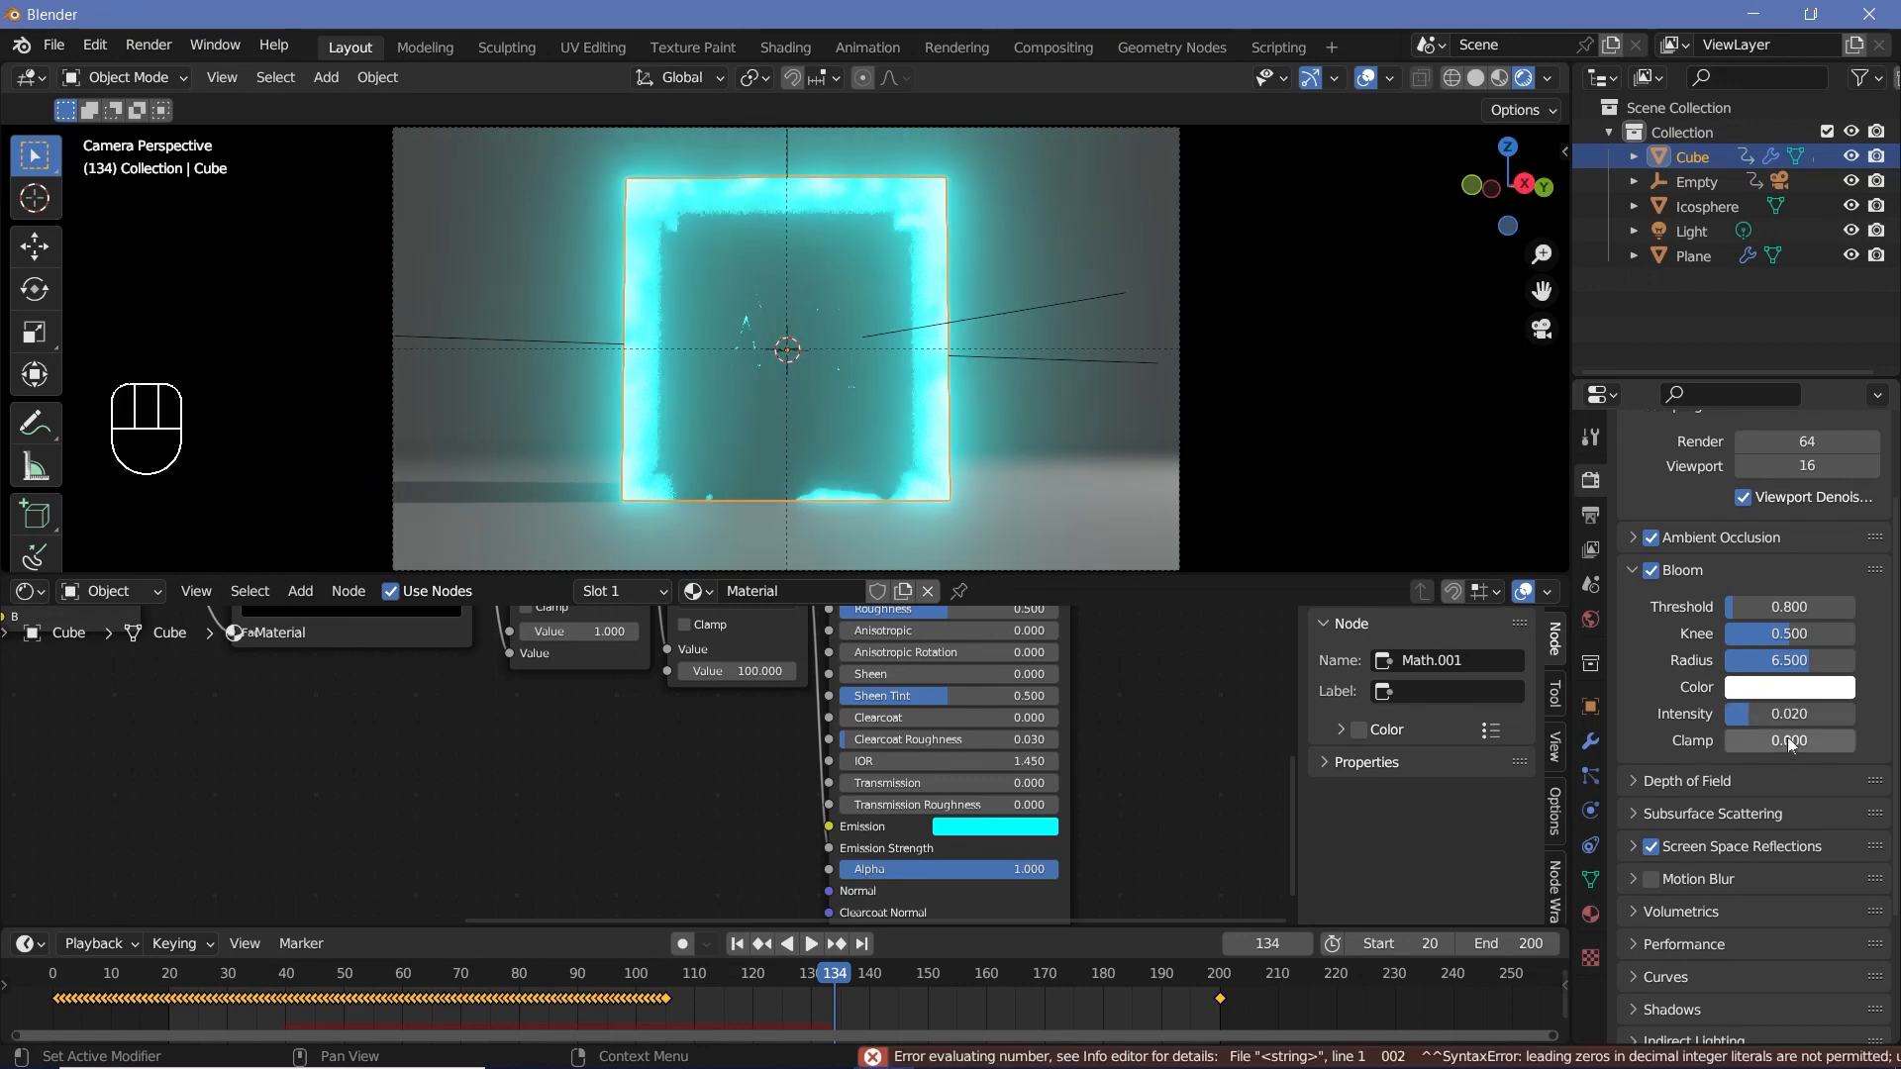
pyautogui.click(1790, 742)
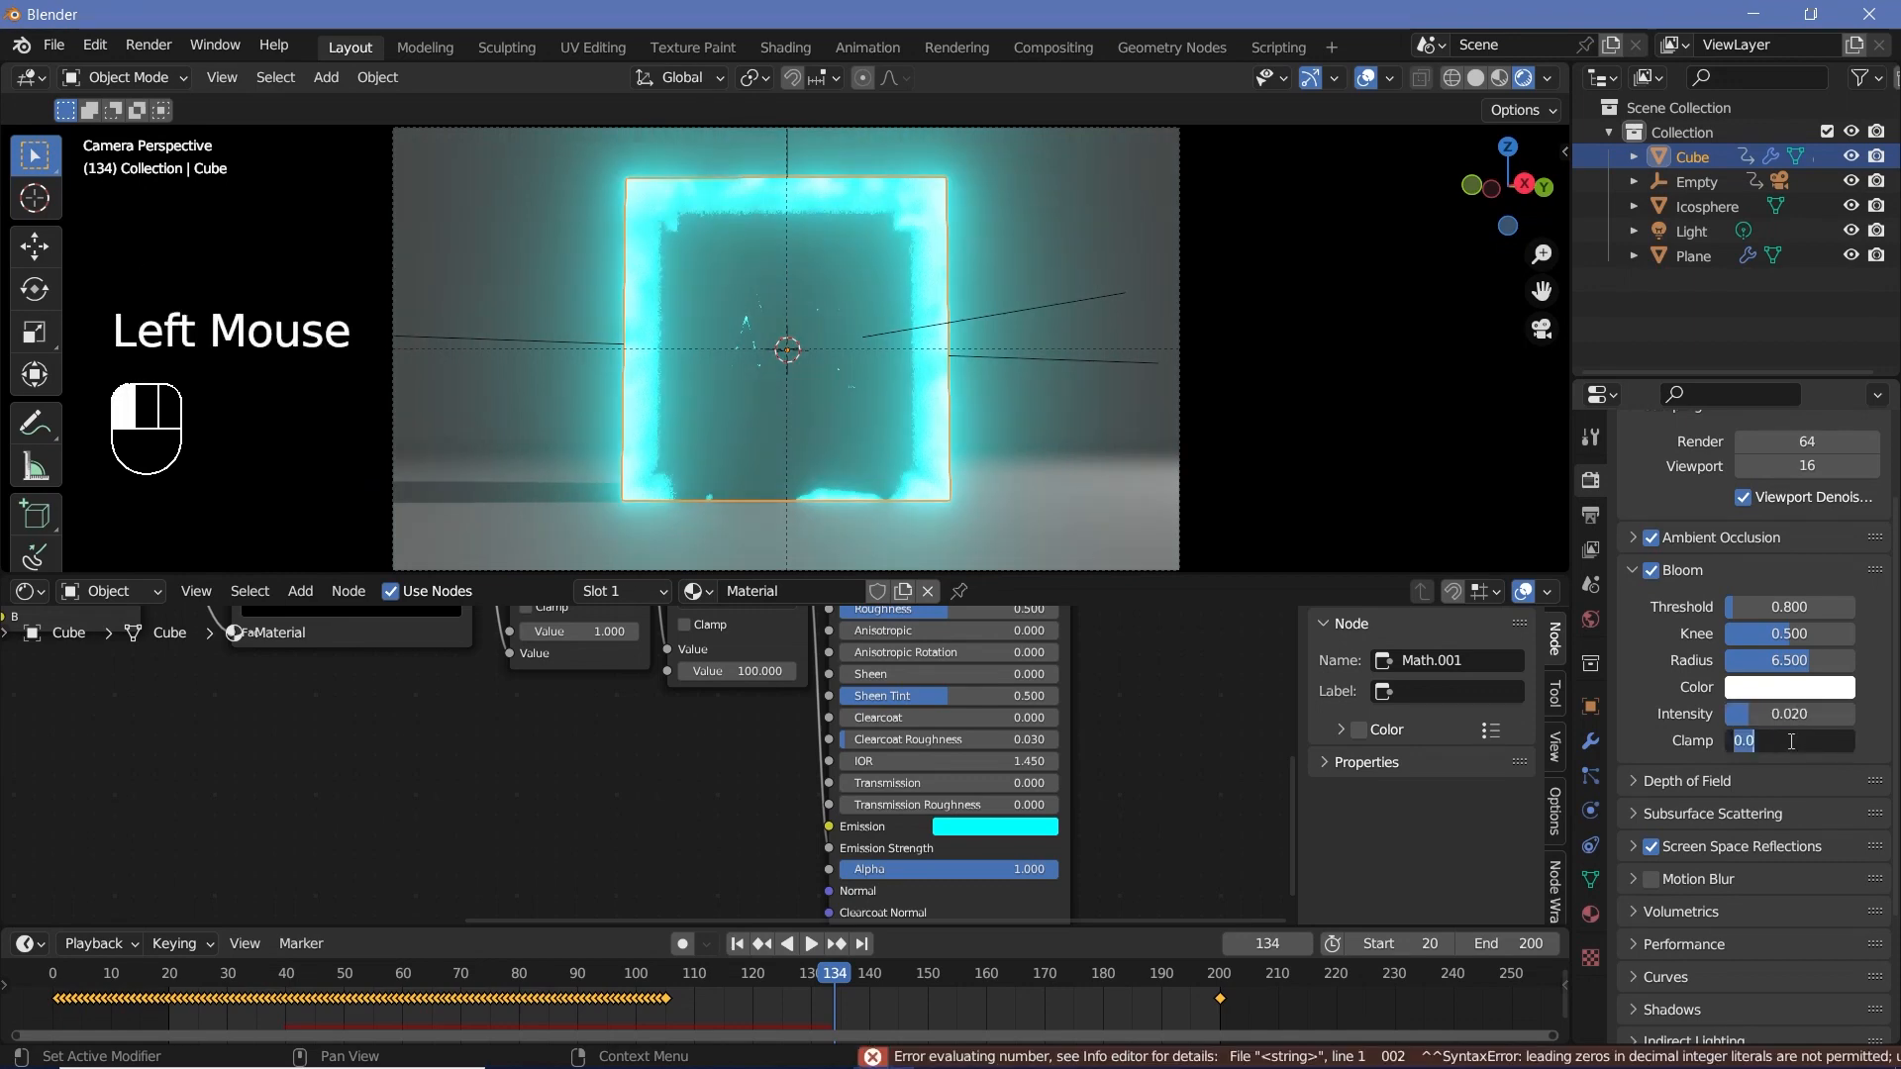
pyautogui.write('5')
pyautogui.press('Return')
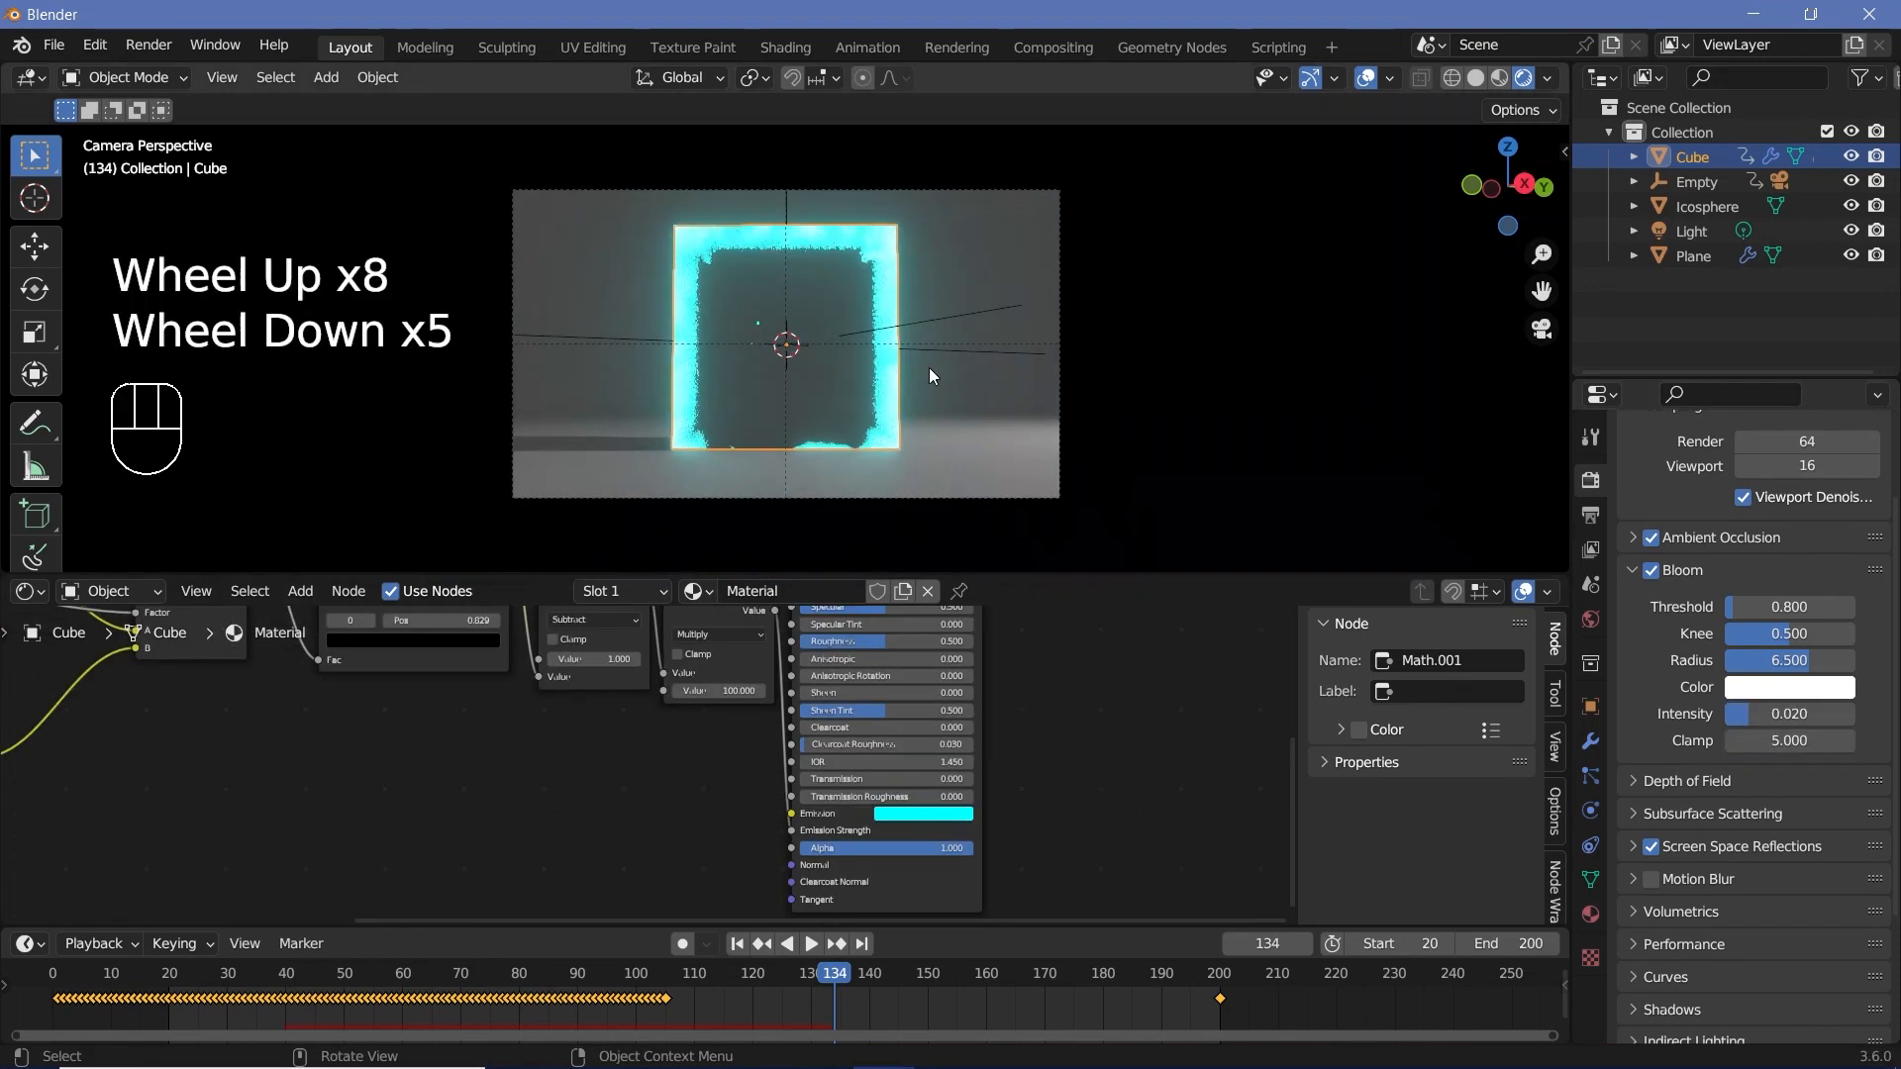
# Set the scale of the cube material's Noise Texture to 15.
pyautogui.scroll(1, 929, 366)
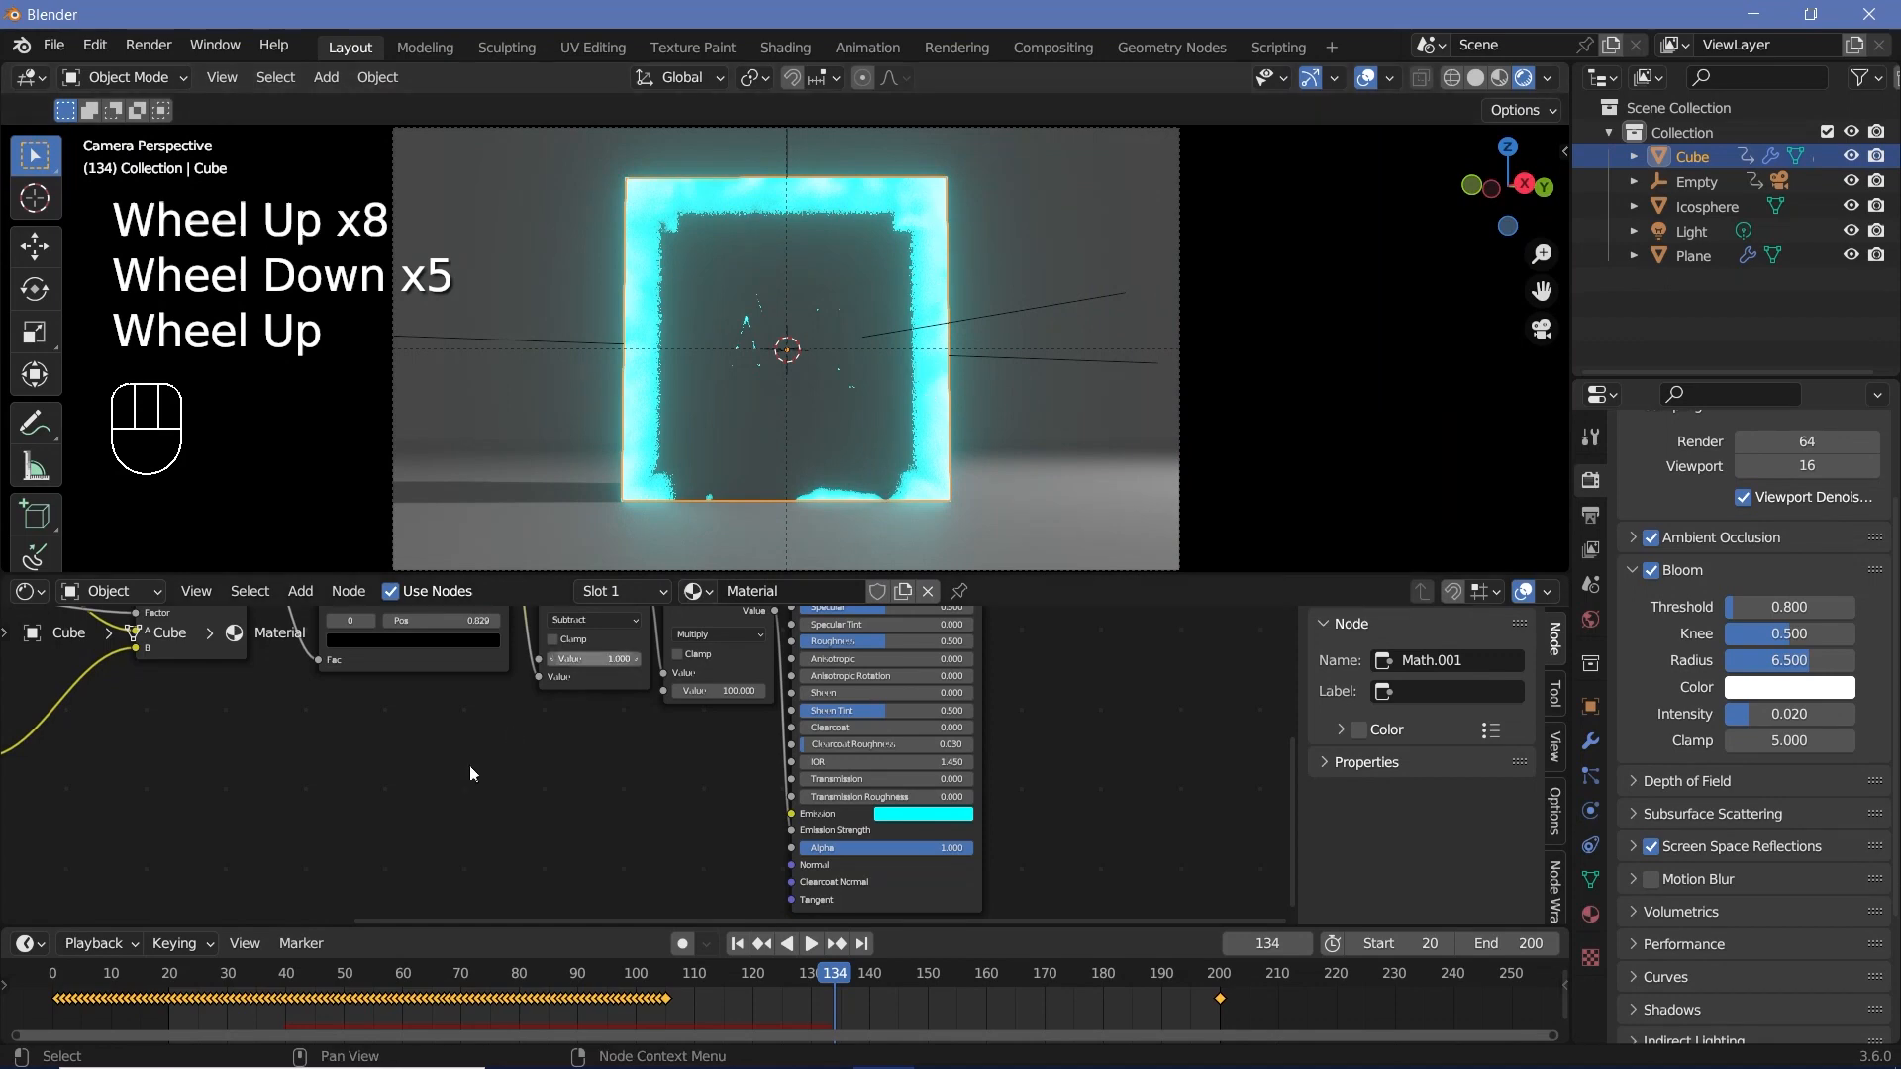
pyautogui.moveTo(310, 823); pyautogui.dragTo(666, 900, button='middle')
pyautogui.keyDown('shift'); pyautogui.click(488, 844); pyautogui.keyUp('shift')
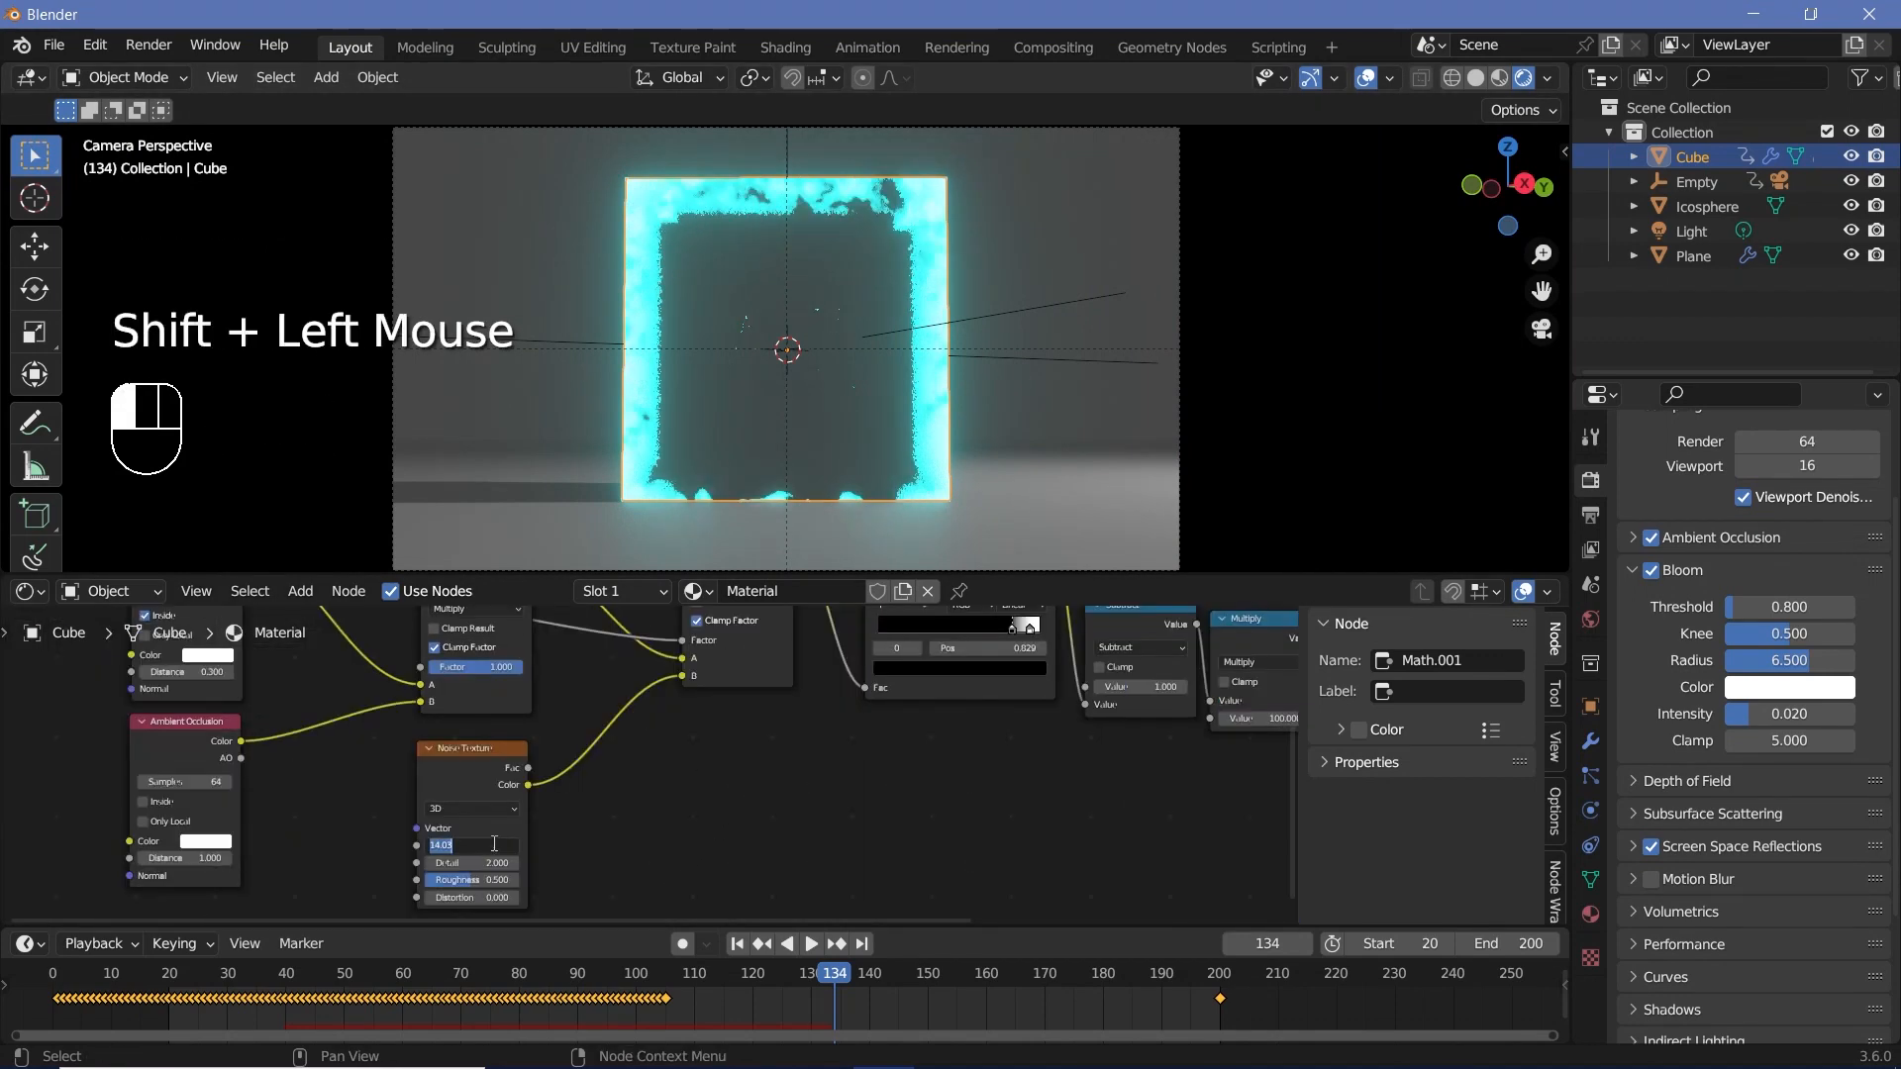
pyautogui.press('Return')
# Add a Color Ramp on the link between the Noise Texture and the Add node.
pyautogui.moveTo(634, 804); pyautogui.dragTo(731, 693, button='middle')
pyautogui.scroll(2, 730, 693)
pyautogui.hotkey('shift', 'a')
pyautogui.click(730, 699)
pyautogui.write('color ramp')
pyautogui.press('Return')
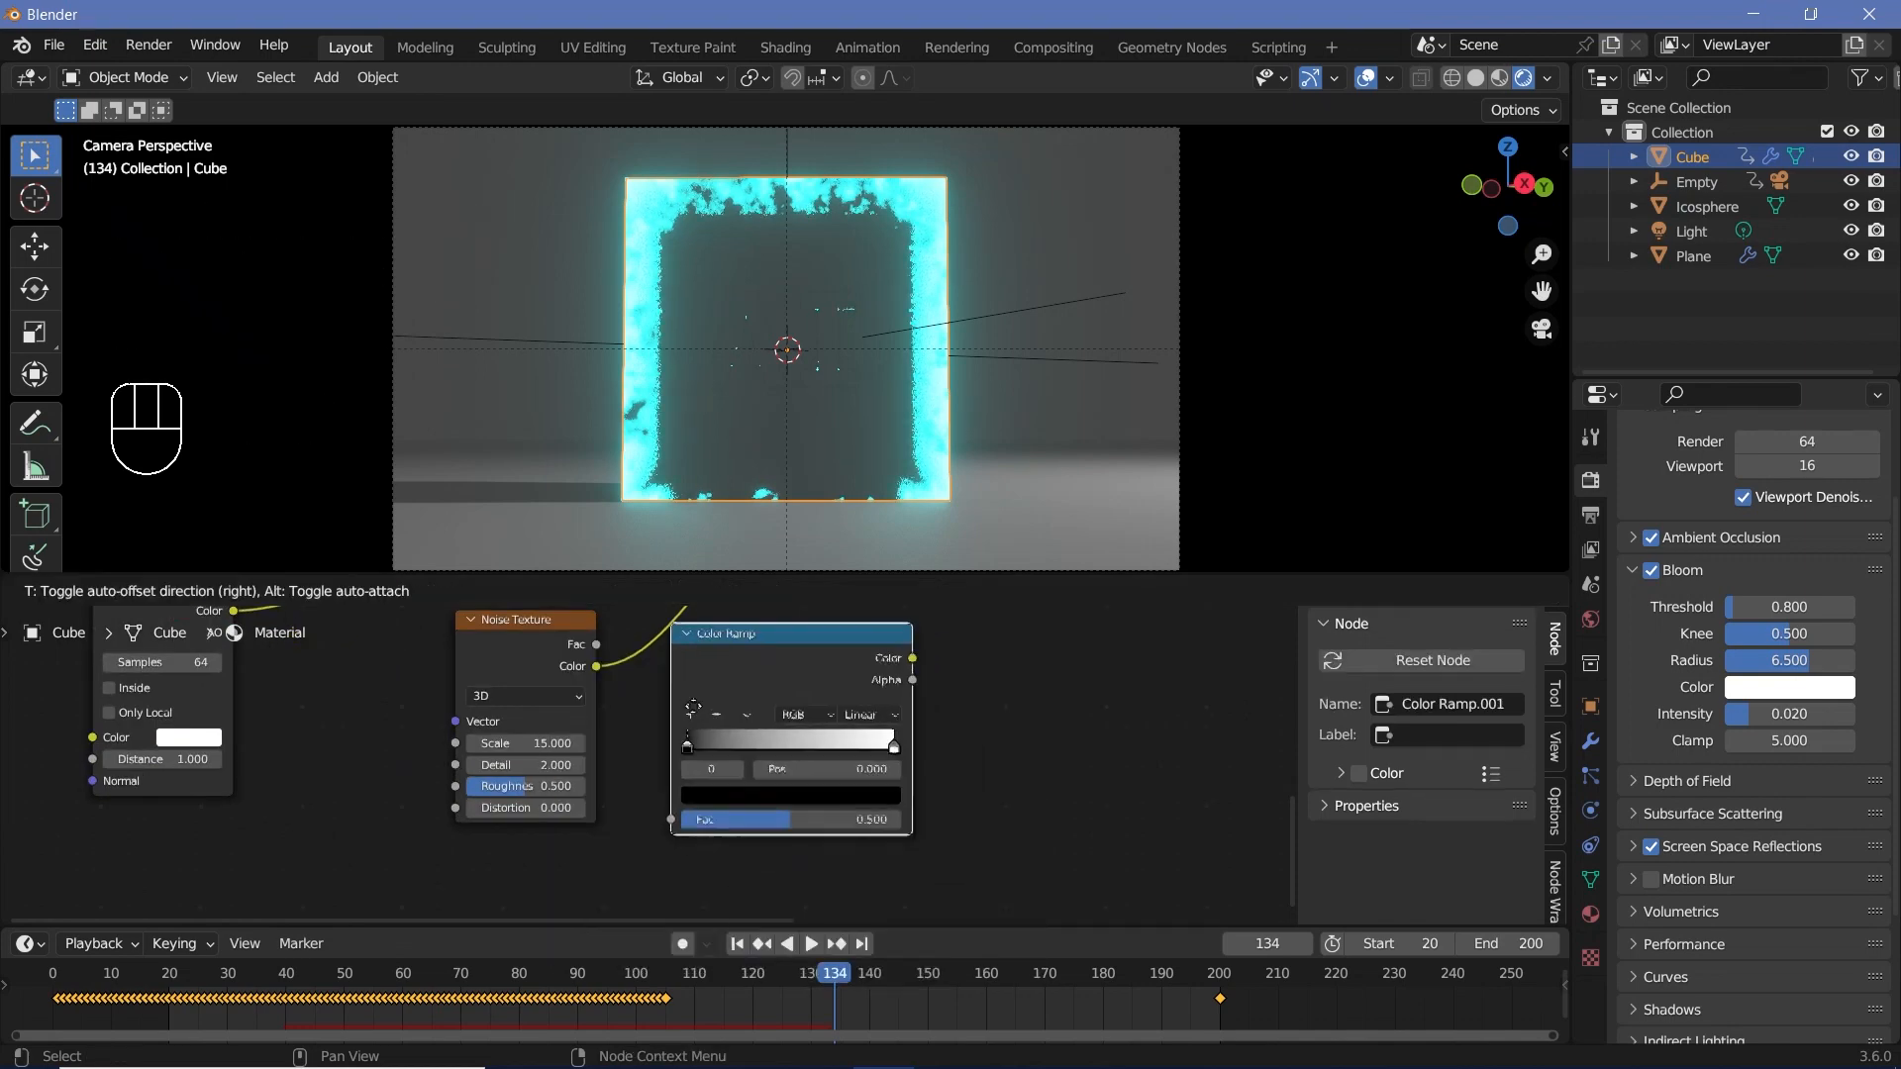
pyautogui.click(686, 626)
# Move the new Color Ramp's black stop to 0.360 and pull the white stop close to it for patchier noise.
pyautogui.scroll(-2, 980, 658)
pyautogui.moveTo(1000, 643); pyautogui.dragTo(777, 845, button='middle')
pyautogui.moveTo(777, 844); pyautogui.dragTo(746, 771, button='middle')
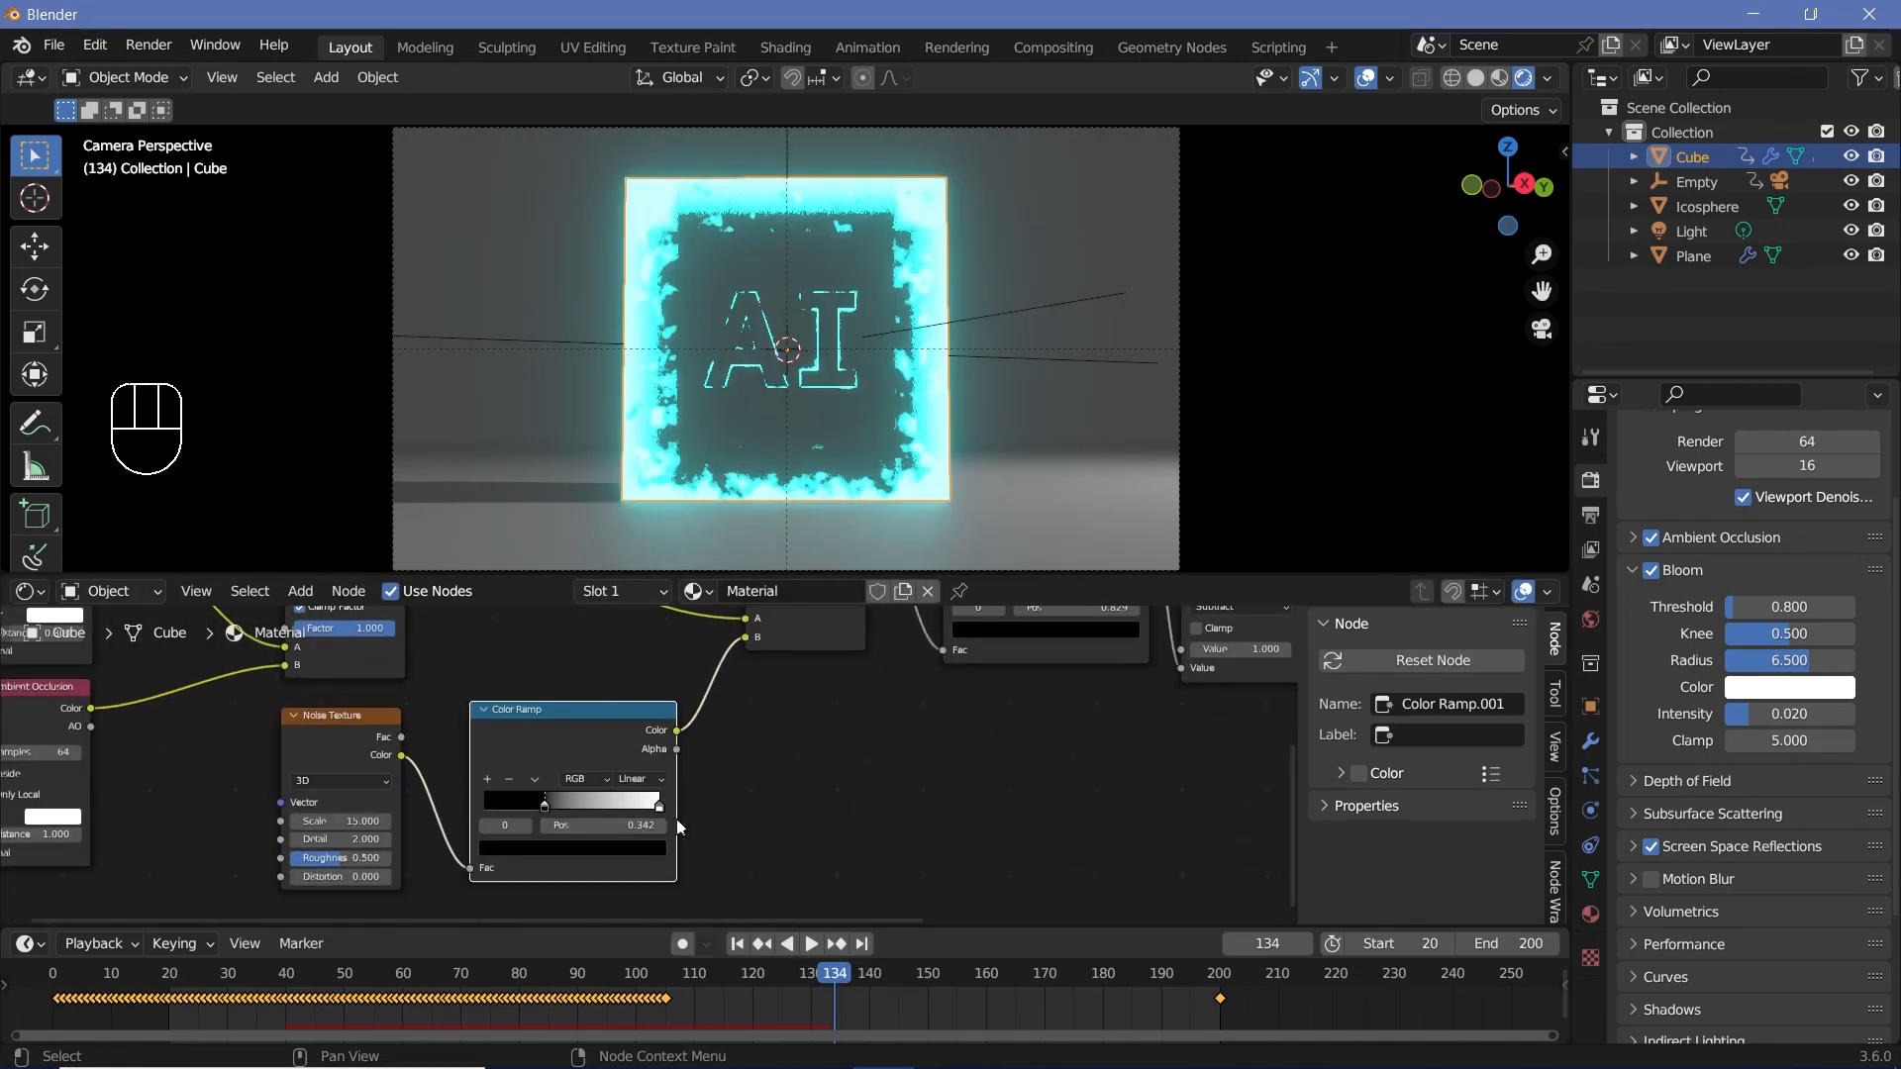
pyautogui.moveTo(656, 800); pyautogui.dragTo(541, 812)
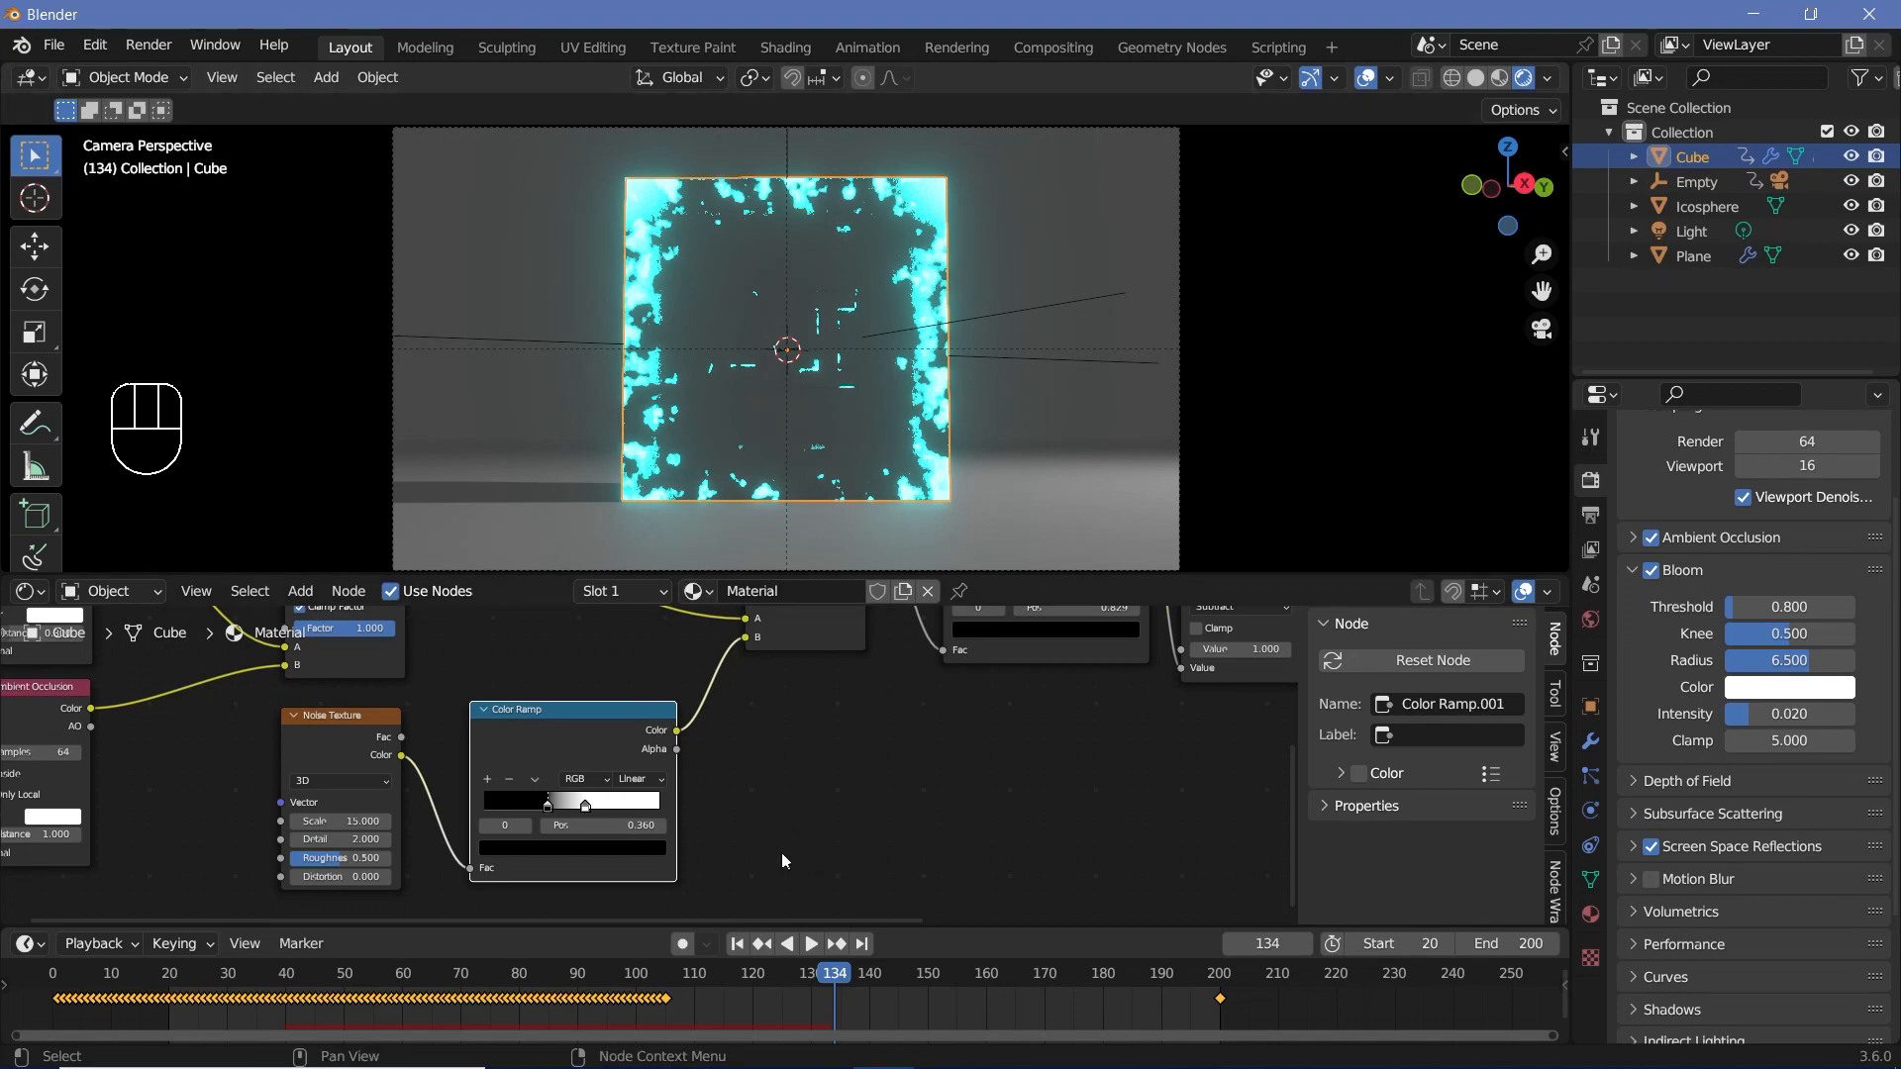
# Hide the viewport overlays and raise the Metallic value of the cube's Principled BSDF to 1.
pyautogui.click(1363, 85)
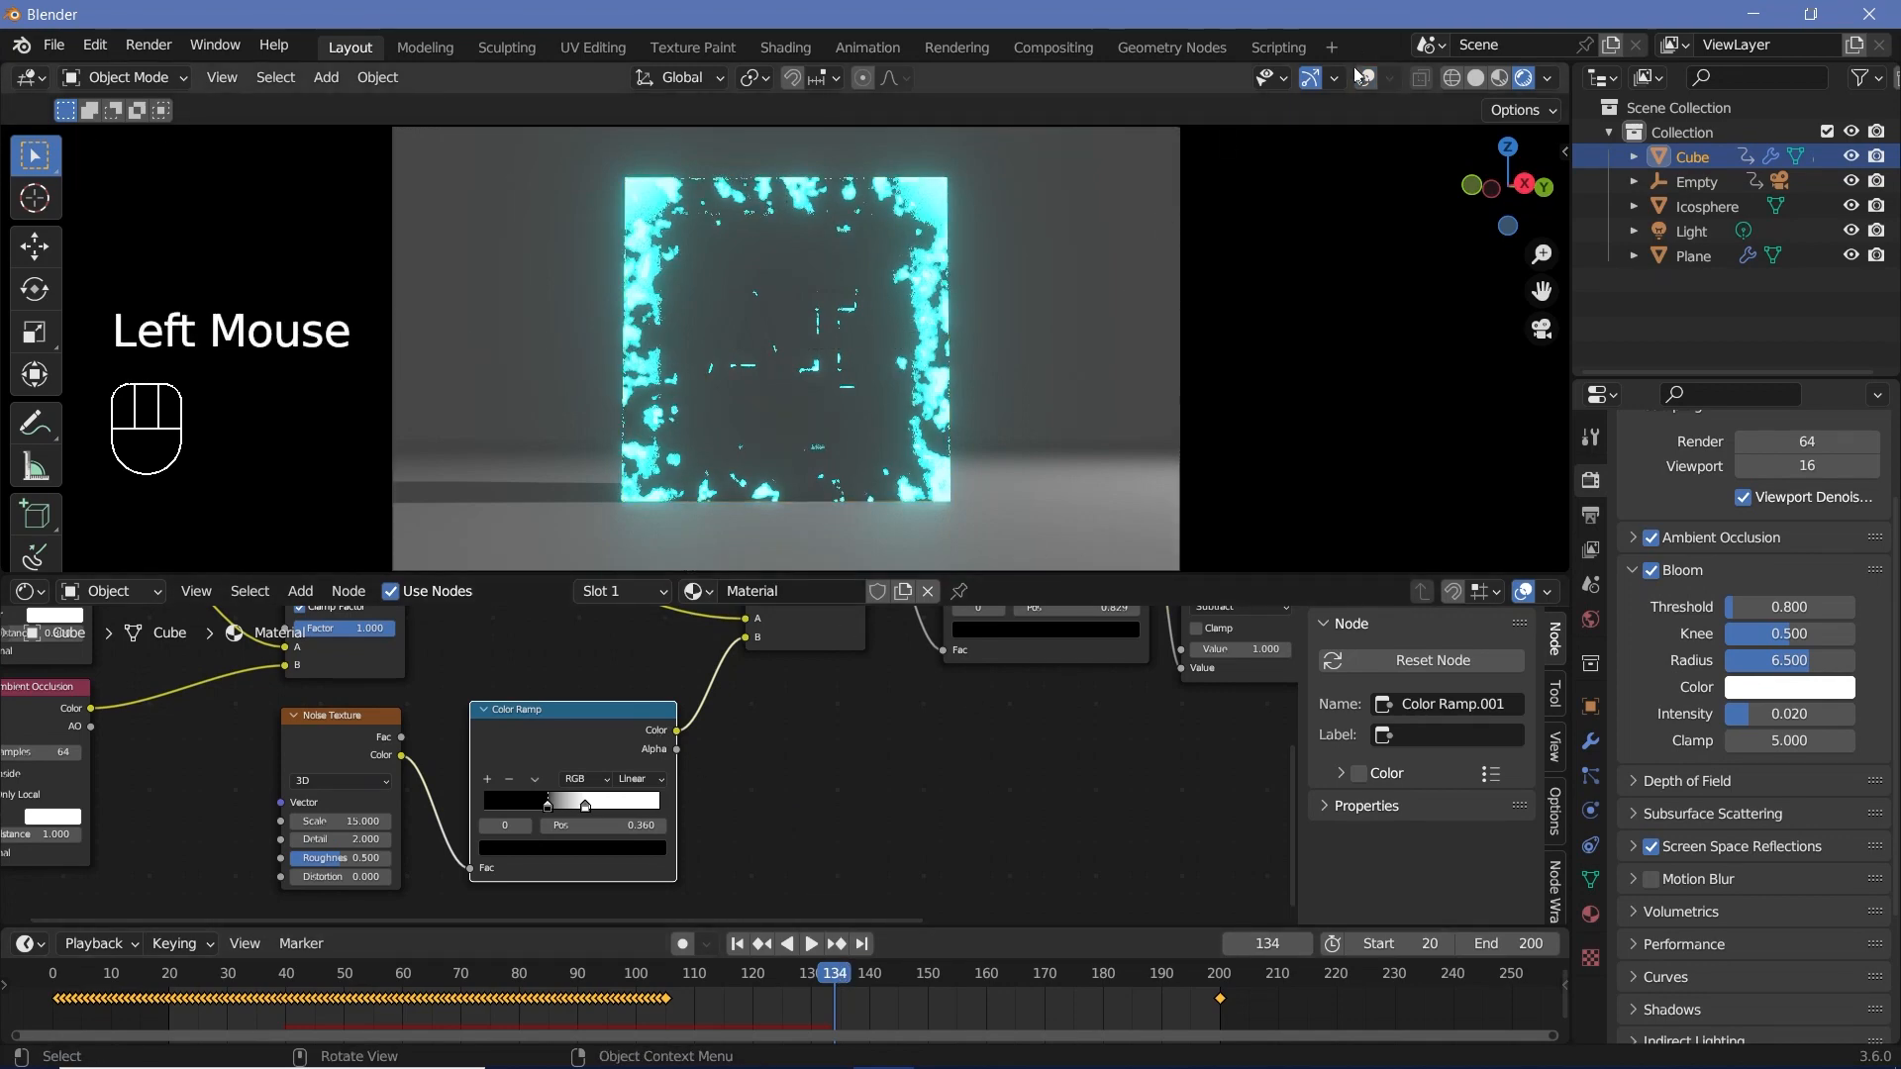
pyautogui.scroll(-2, 1050, 783)
pyautogui.moveTo(1069, 787); pyautogui.dragTo(767, 850, button='middle')
pyautogui.scroll(2, 1049, 747)
pyautogui.moveTo(1057, 745); pyautogui.dragTo(816, 829, button='middle')
pyautogui.moveTo(816, 810); pyautogui.dragTo(891, 810)
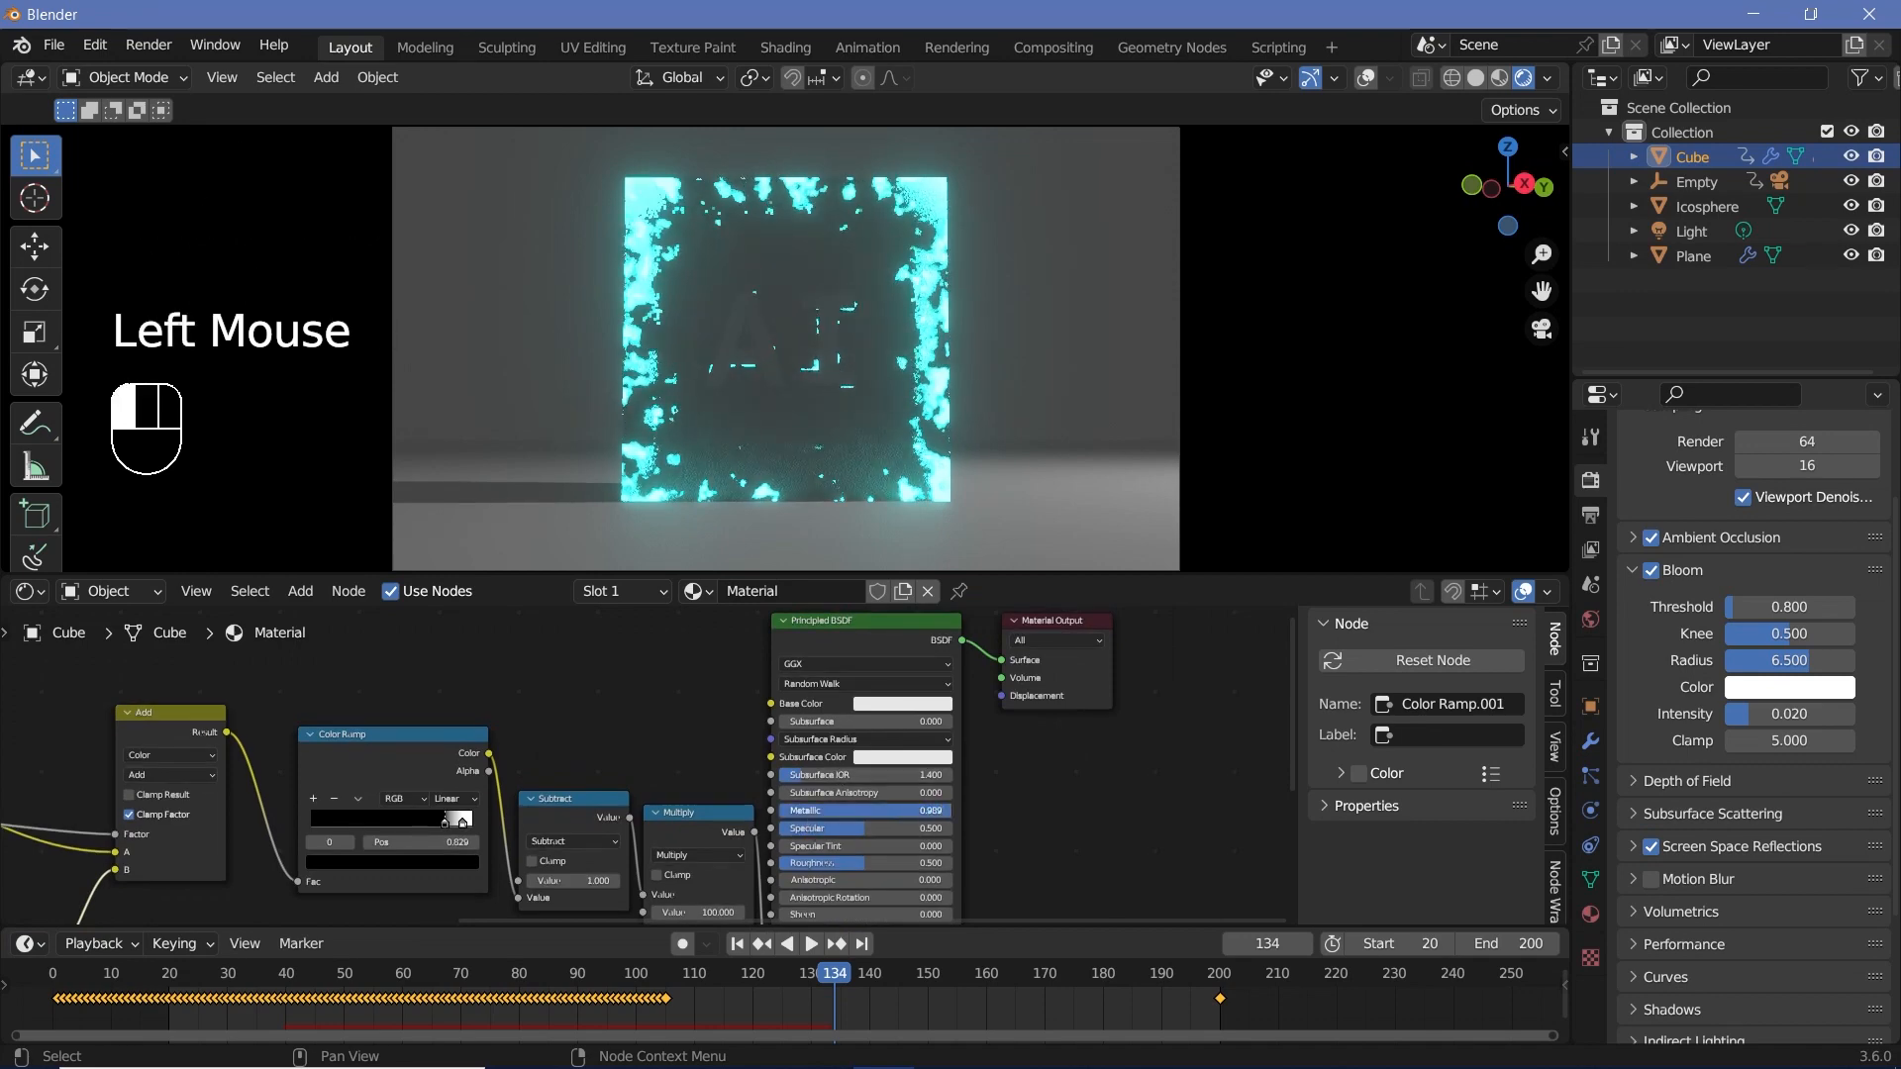
# Set the Roughness of the cube's Principled BSDF to 0.3.
pyautogui.moveTo(1114, 847); pyautogui.dragTo(1127, 788, button='middle')
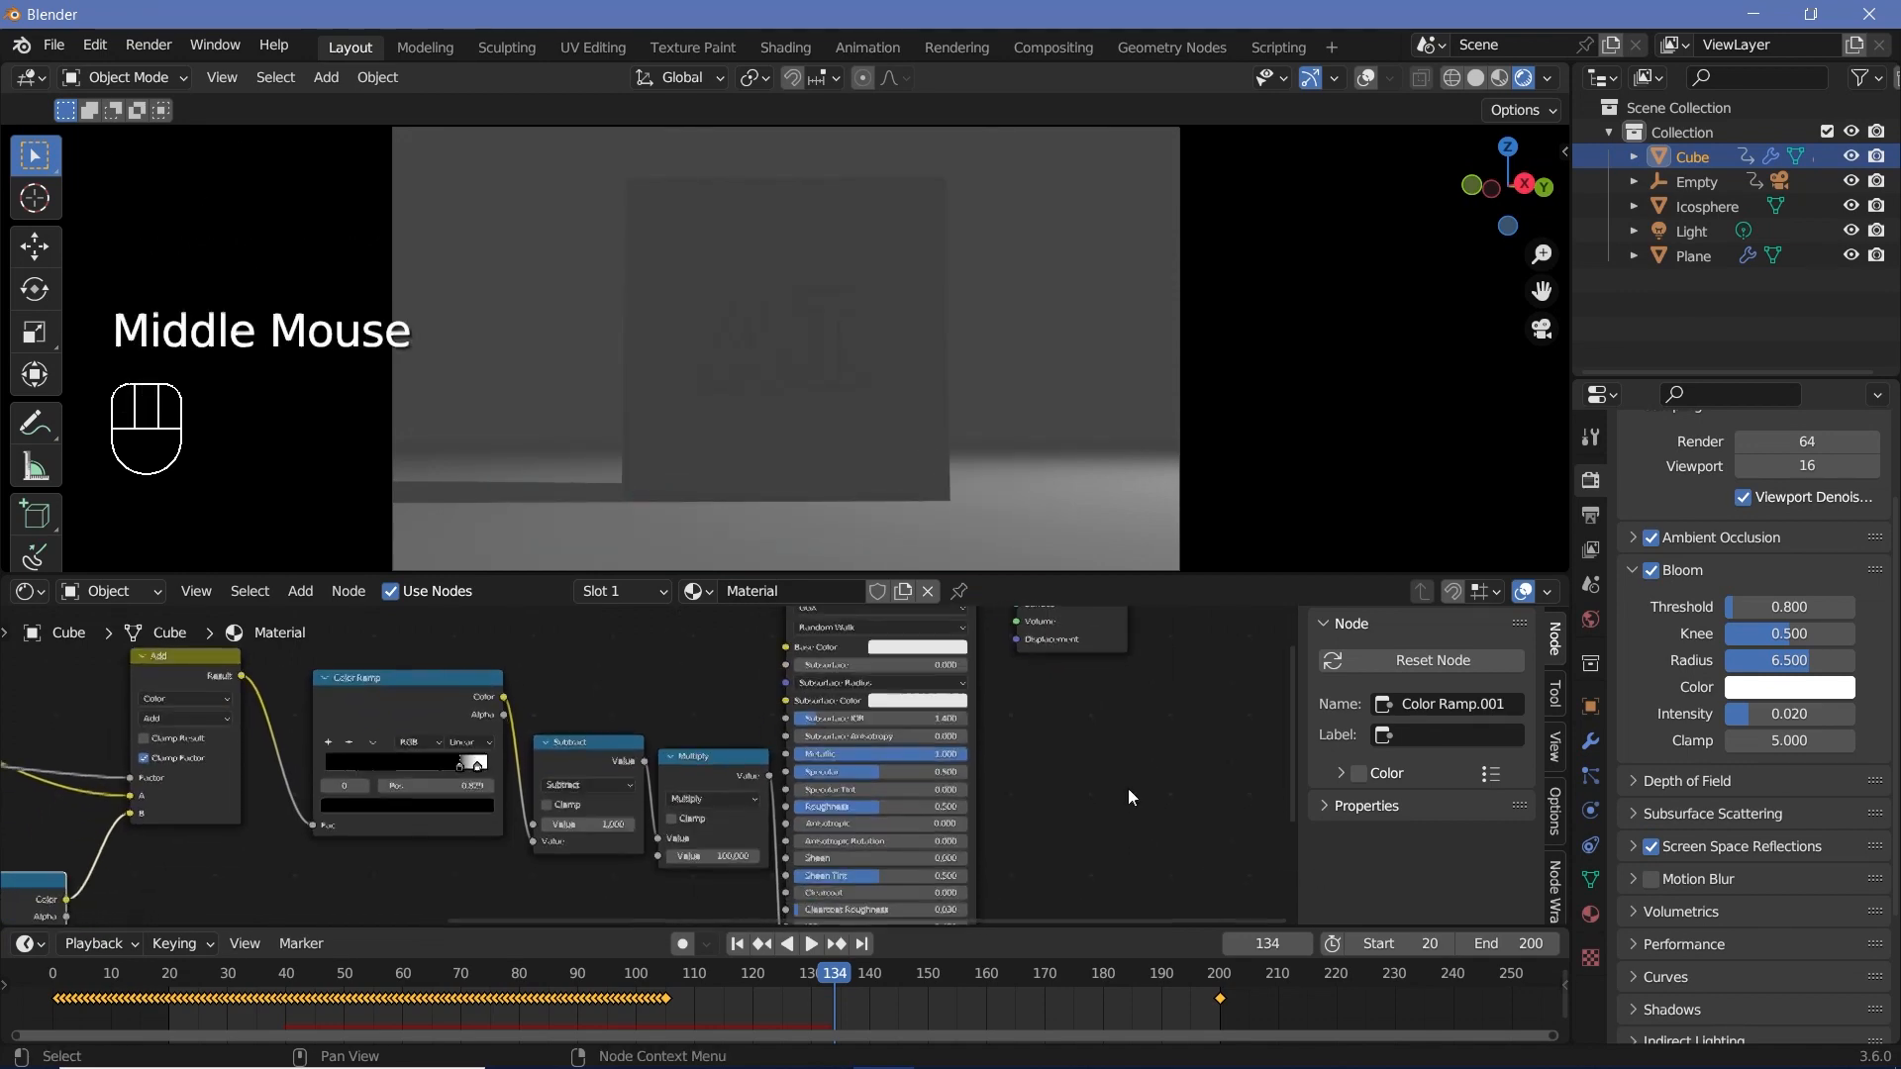
pyautogui.scroll(4, 1000, 837)
pyautogui.click(997, 832)
pyautogui.write('0')
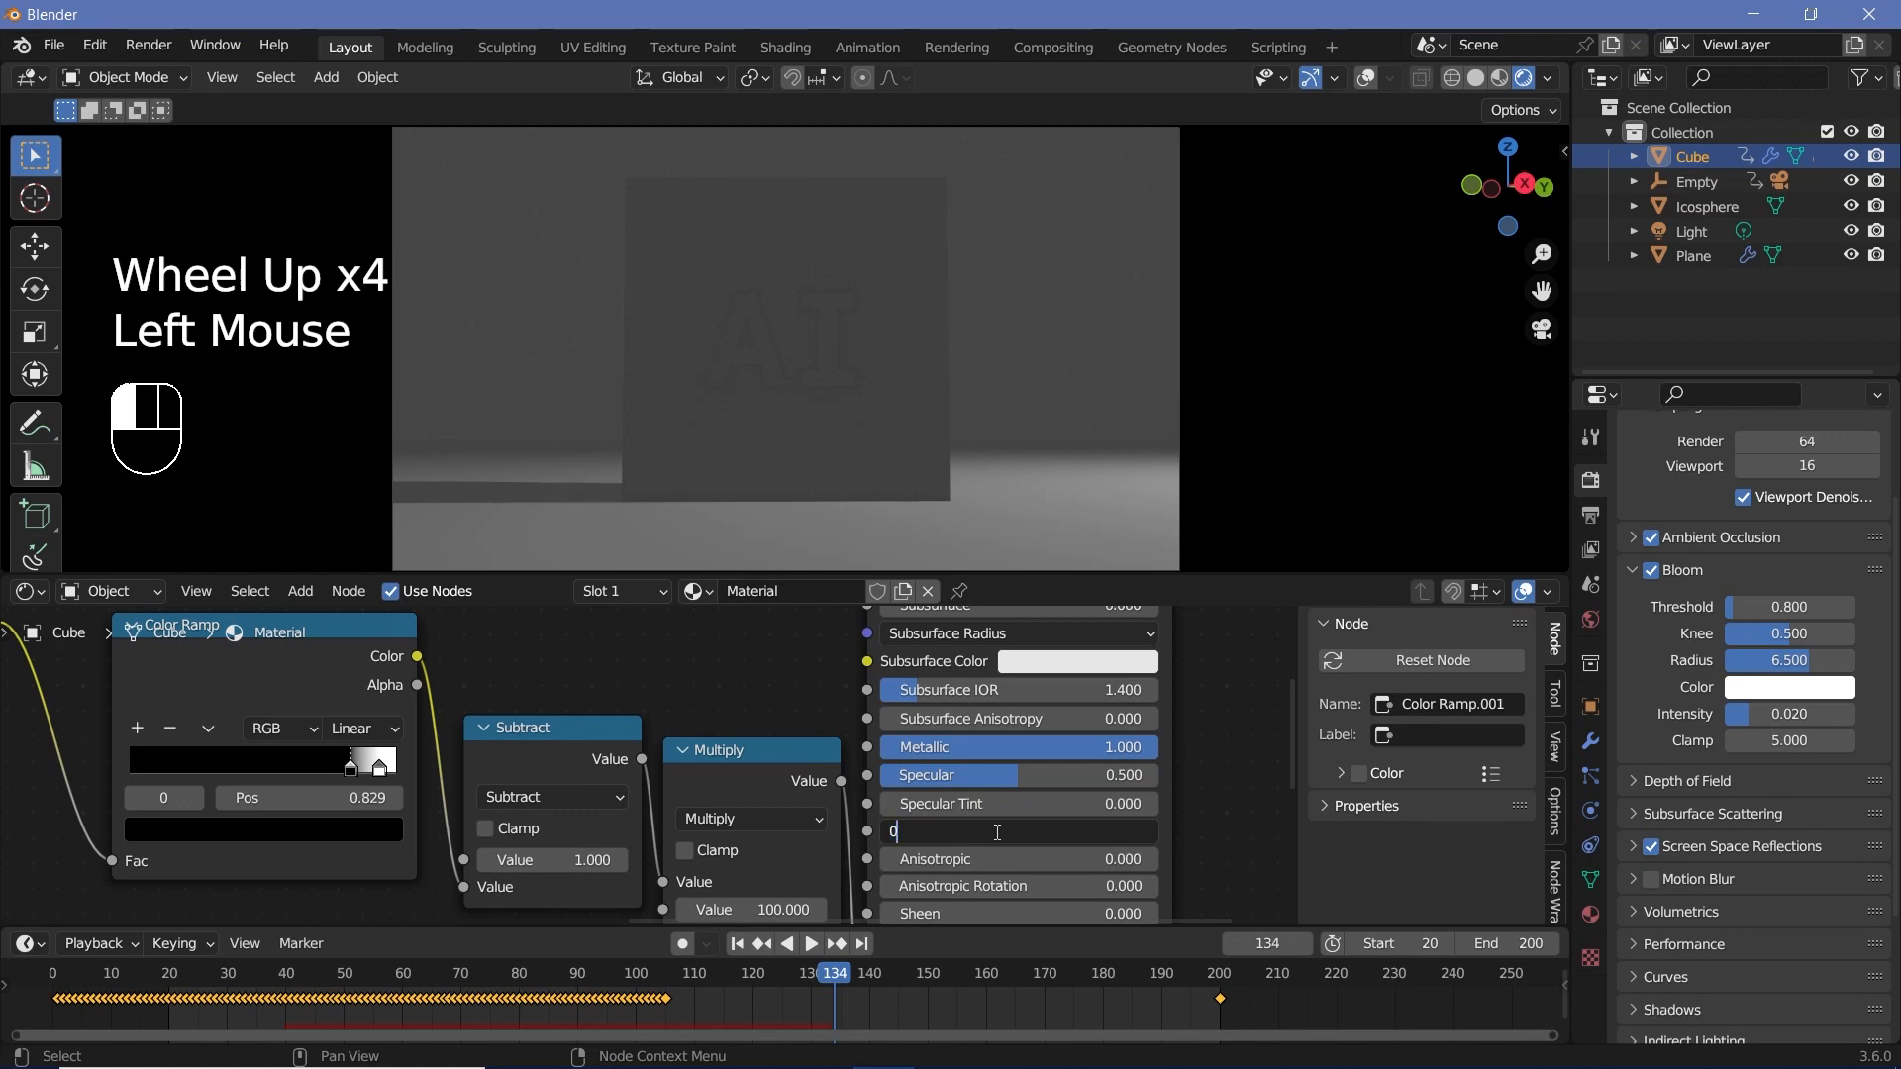
pyautogui.press('Return')
# Scrub back through the timeline and play the animation to examine the glowing edges as the cube moves.
pyautogui.moveTo(824, 974); pyautogui.dragTo(71, 1012)
pyautogui.press('space')
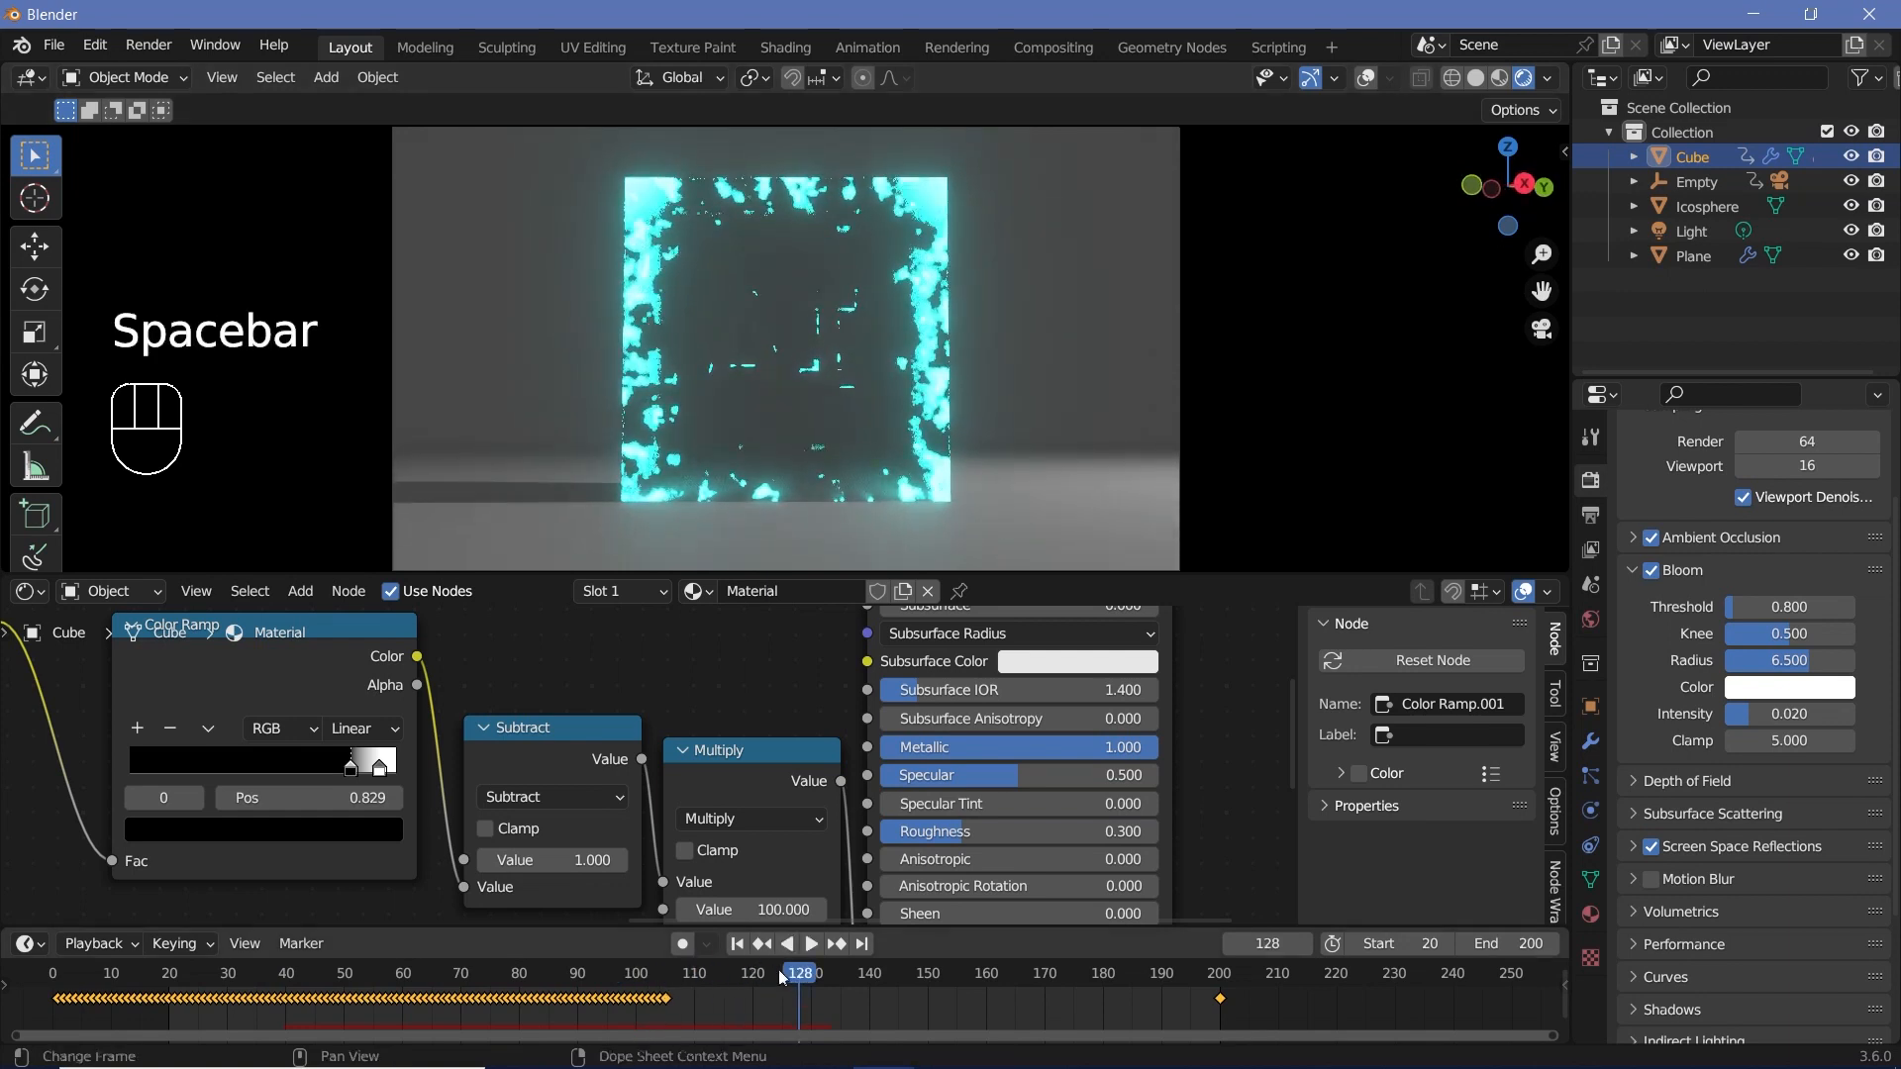
pyautogui.moveTo(690, 972); pyautogui.dragTo(662, 972)
pyautogui.press('space')
pyautogui.press('space')
pyautogui.press('space')
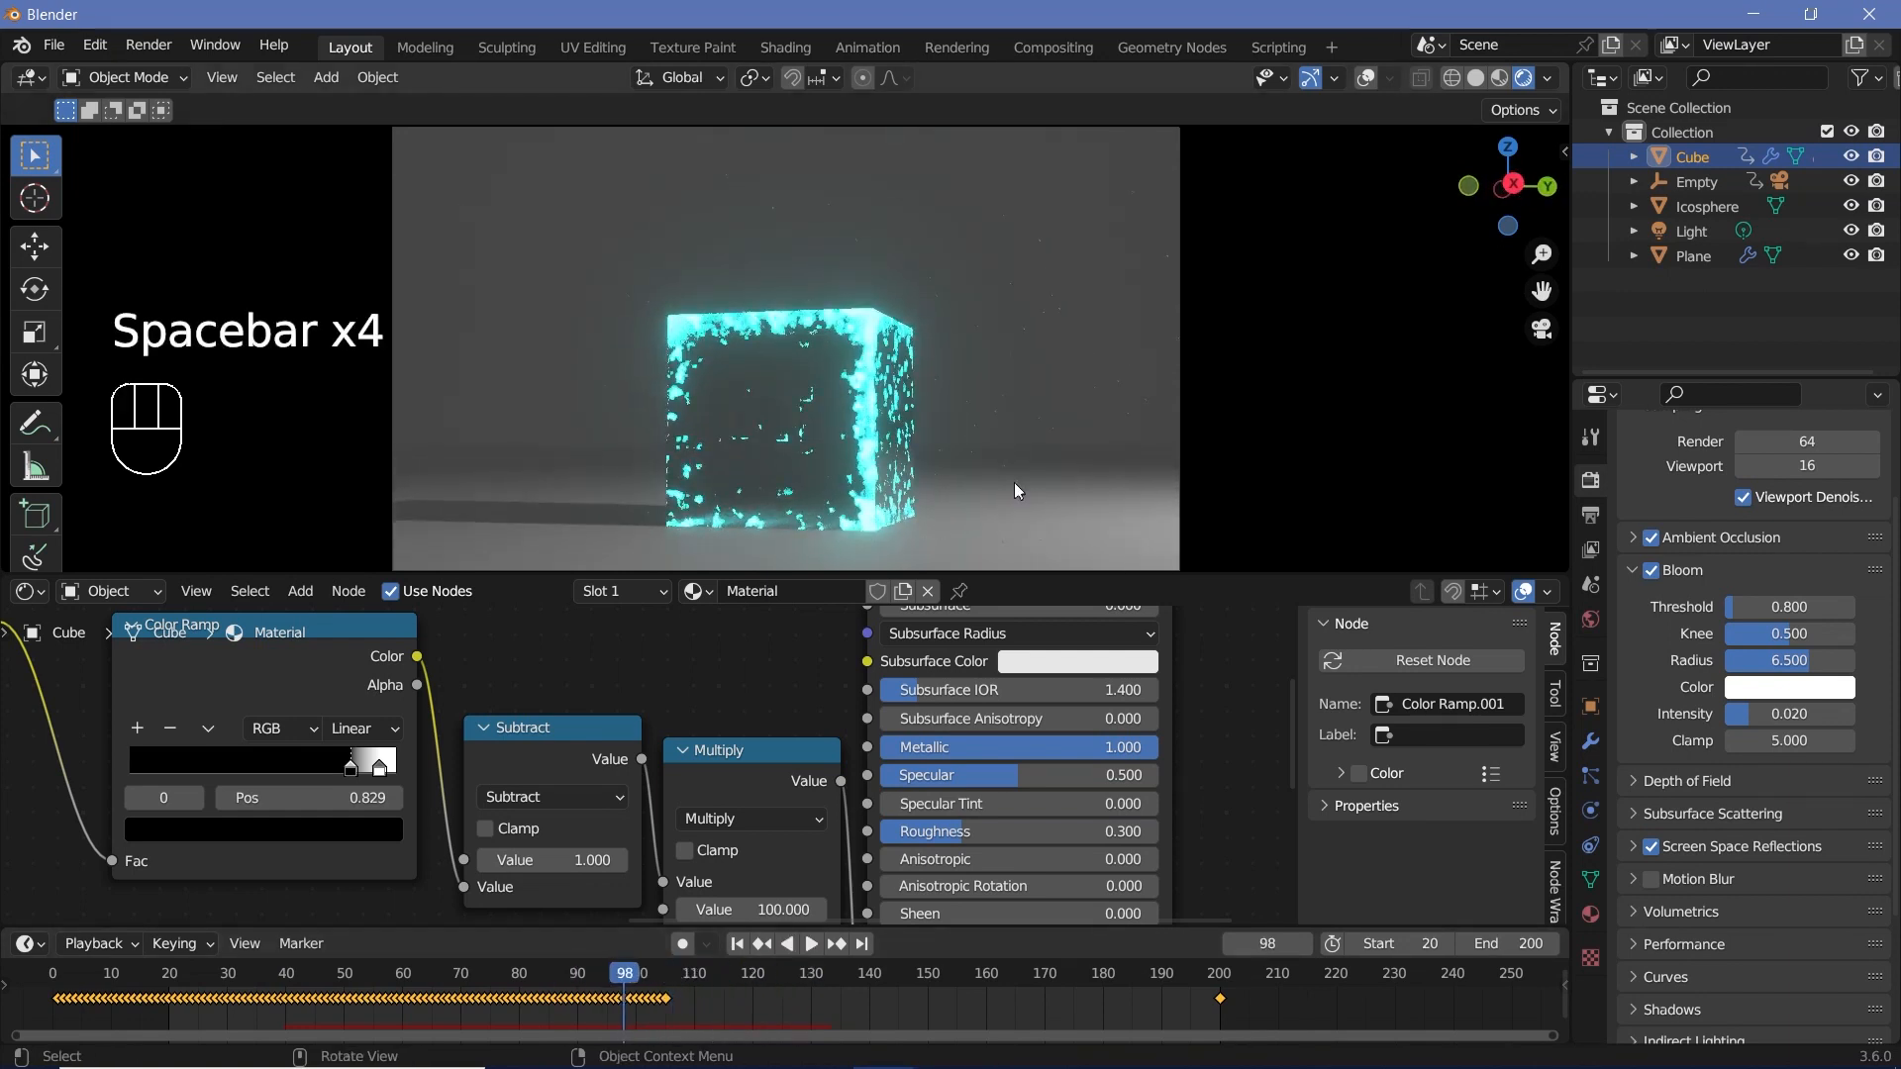
# Select the floor plane, create a new material for it and set its Metallic value to 1.
pyautogui.click(971, 535)
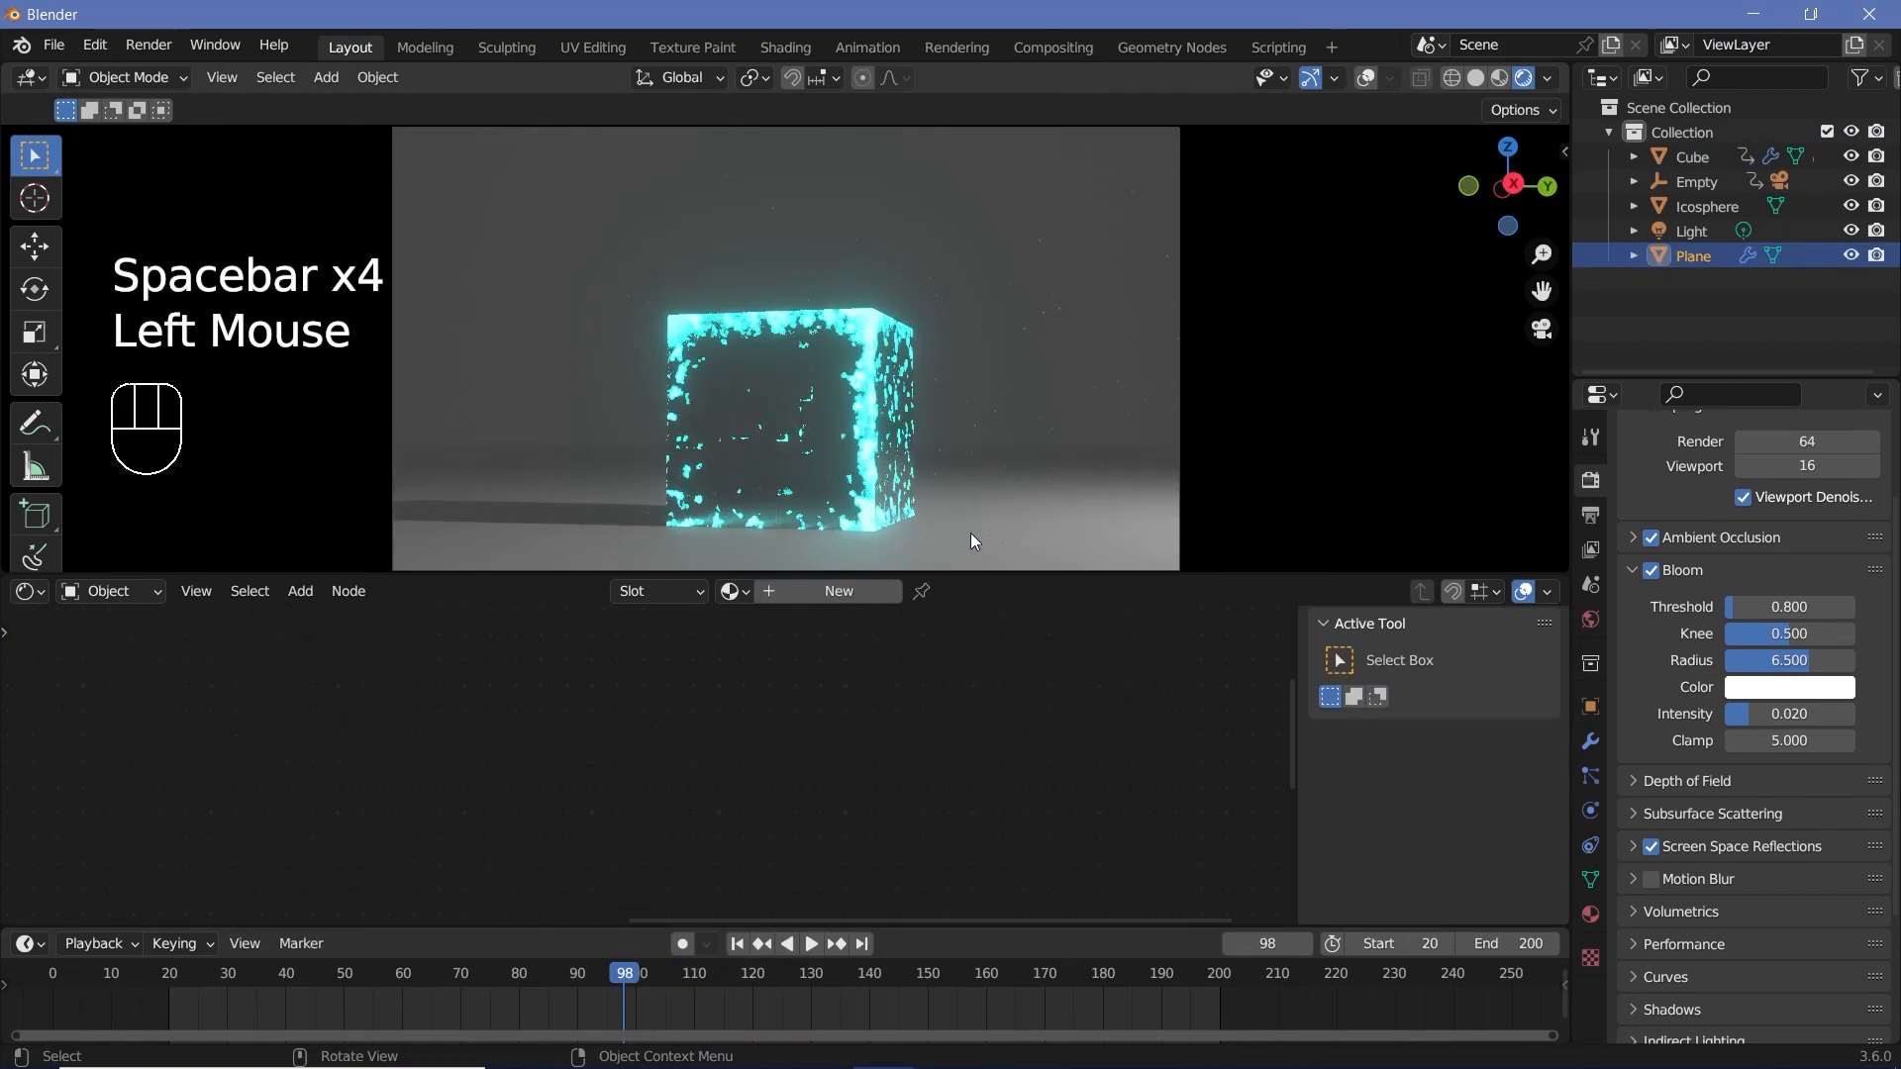
pyautogui.moveTo(767, 750); pyautogui.dragTo(1057, 749)
# Add a Noise Texture node ahead of the Principled BSDF in the plane's material.
pyautogui.moveTo(501, 809); pyautogui.dragTo(702, 779, button='middle')
pyautogui.hotkey('shift', 'a')
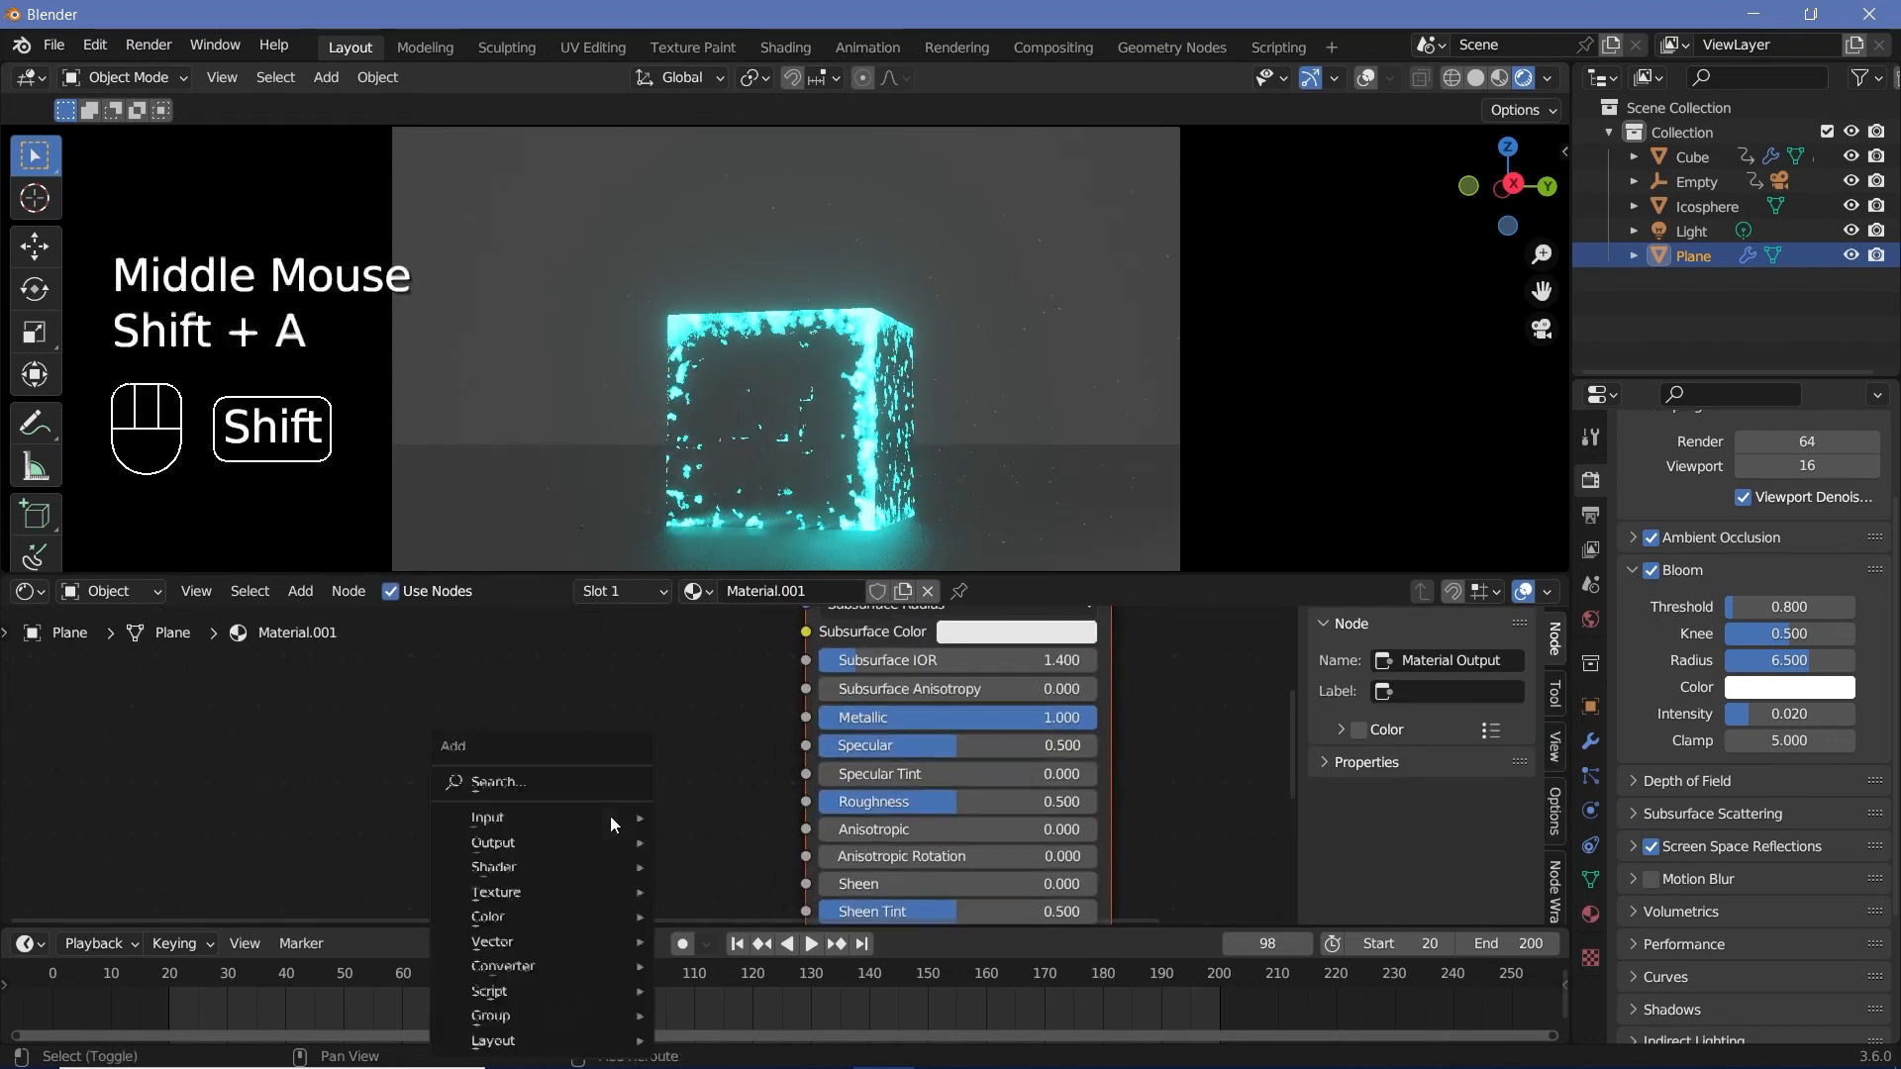
pyautogui.click(564, 775)
pyautogui.write('noise')
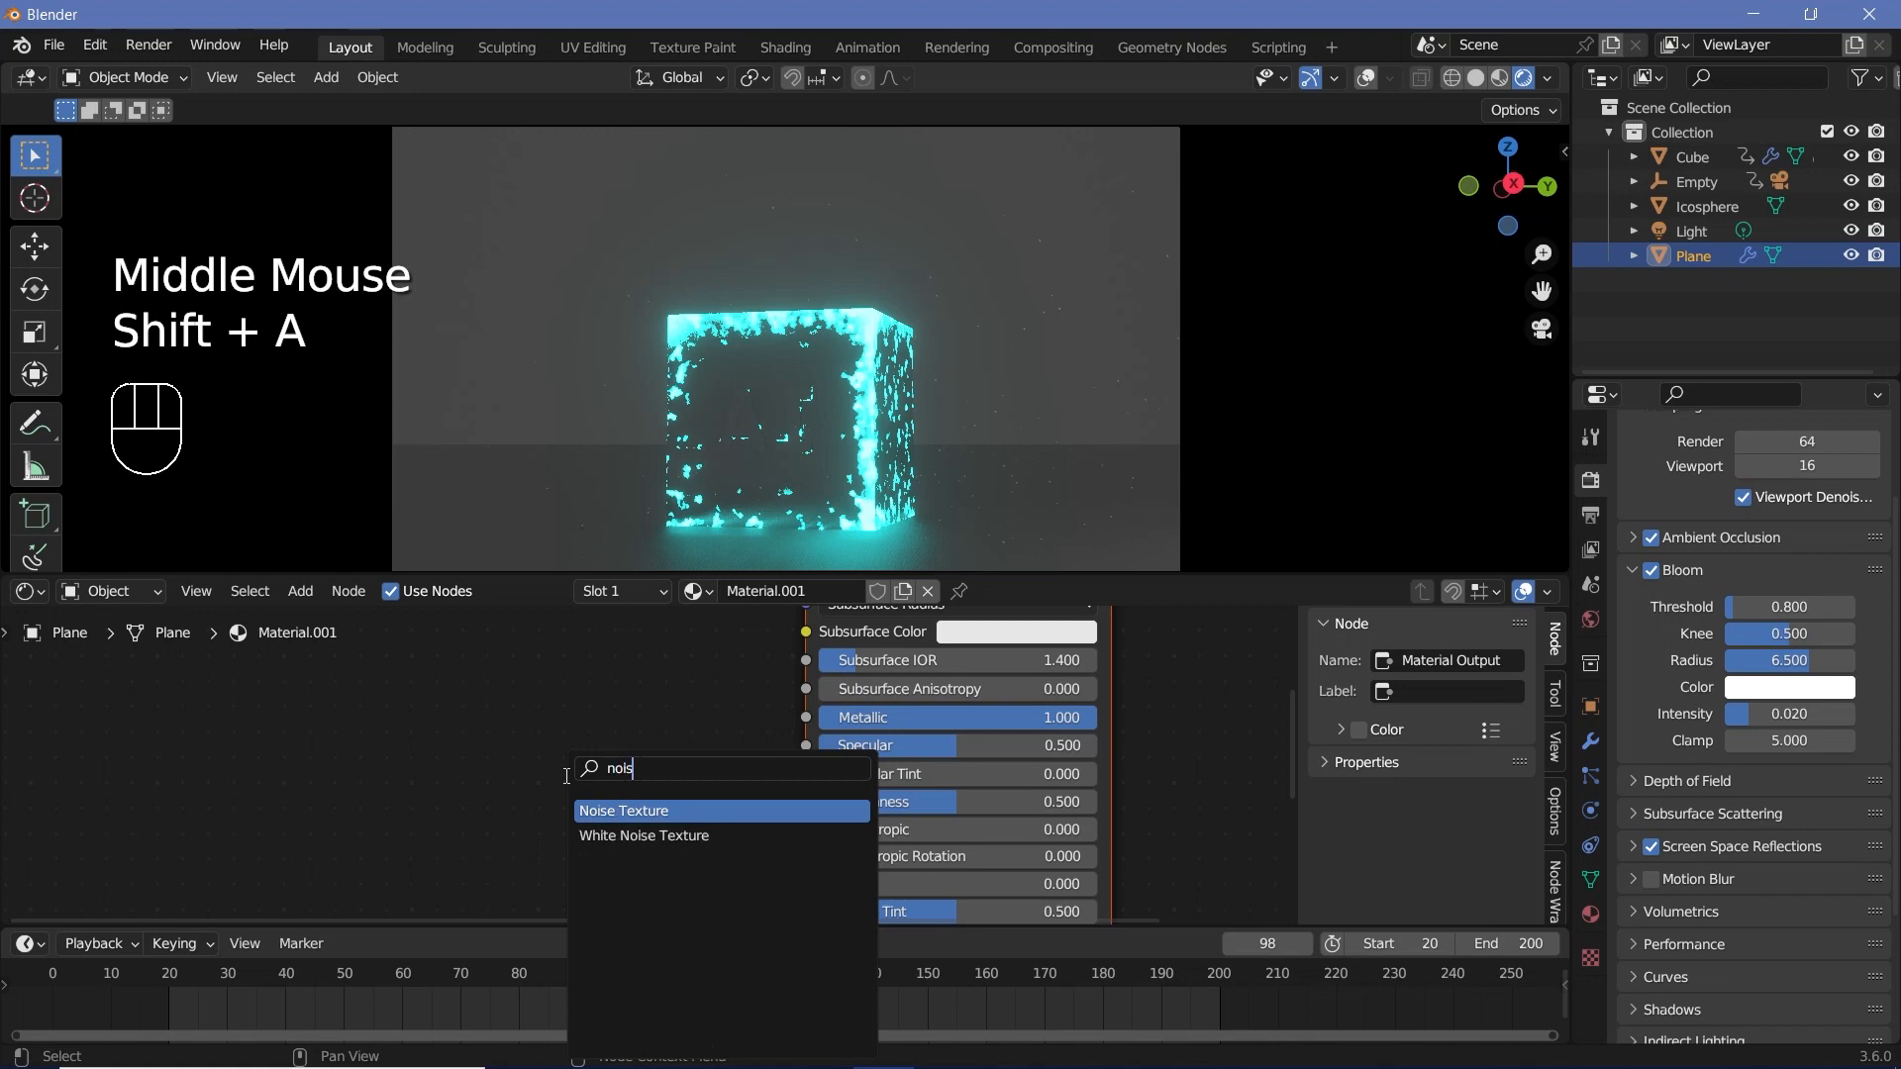
pyautogui.press('Return')
pyautogui.click(392, 778)
# Add a Color Ramp fed by the Noise Texture's Color and connect its Color to the Principled BSDF's Roughness.
pyautogui.hotkey('shift', 'a')
pyautogui.write('colo')
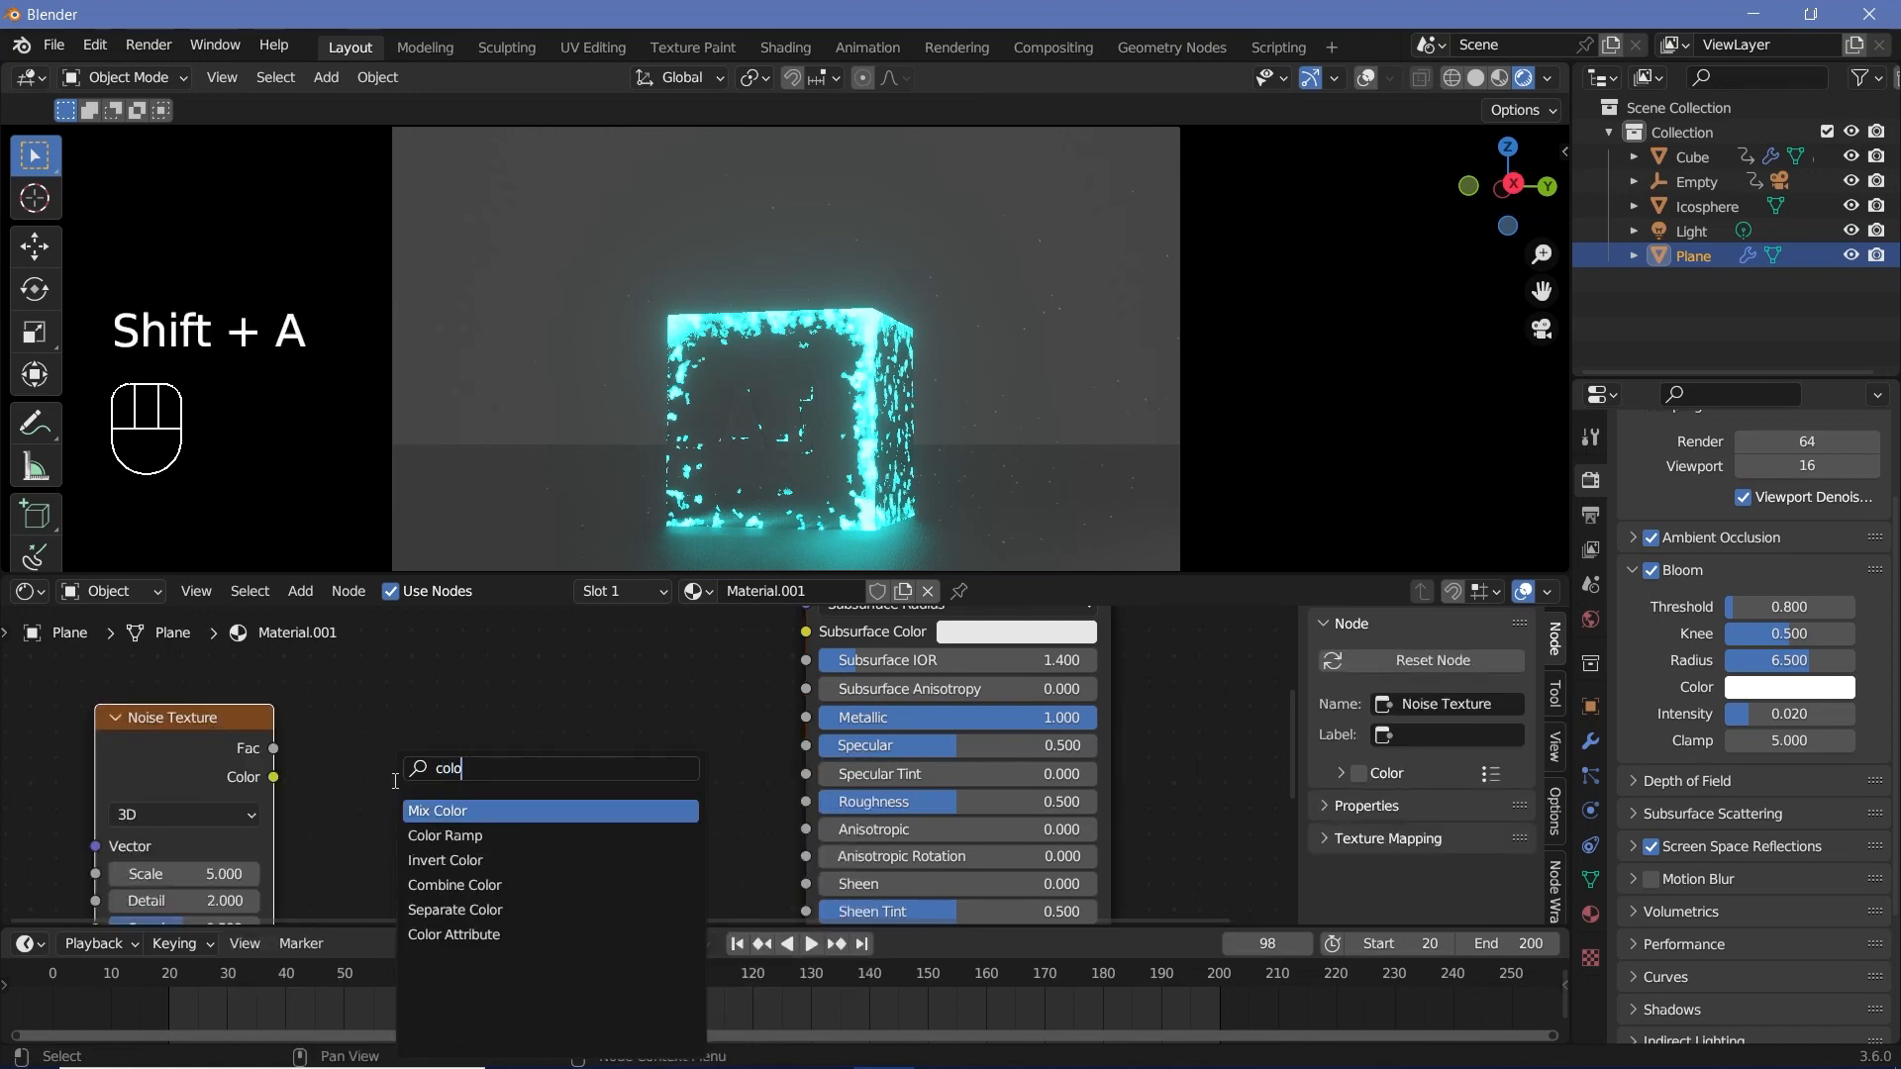
pyautogui.click(444, 835)
pyautogui.click(374, 705)
pyautogui.moveTo(273, 777); pyautogui.dragTo(369, 692)
pyautogui.moveTo(750, 663); pyautogui.dragTo(615, 863, button='middle')
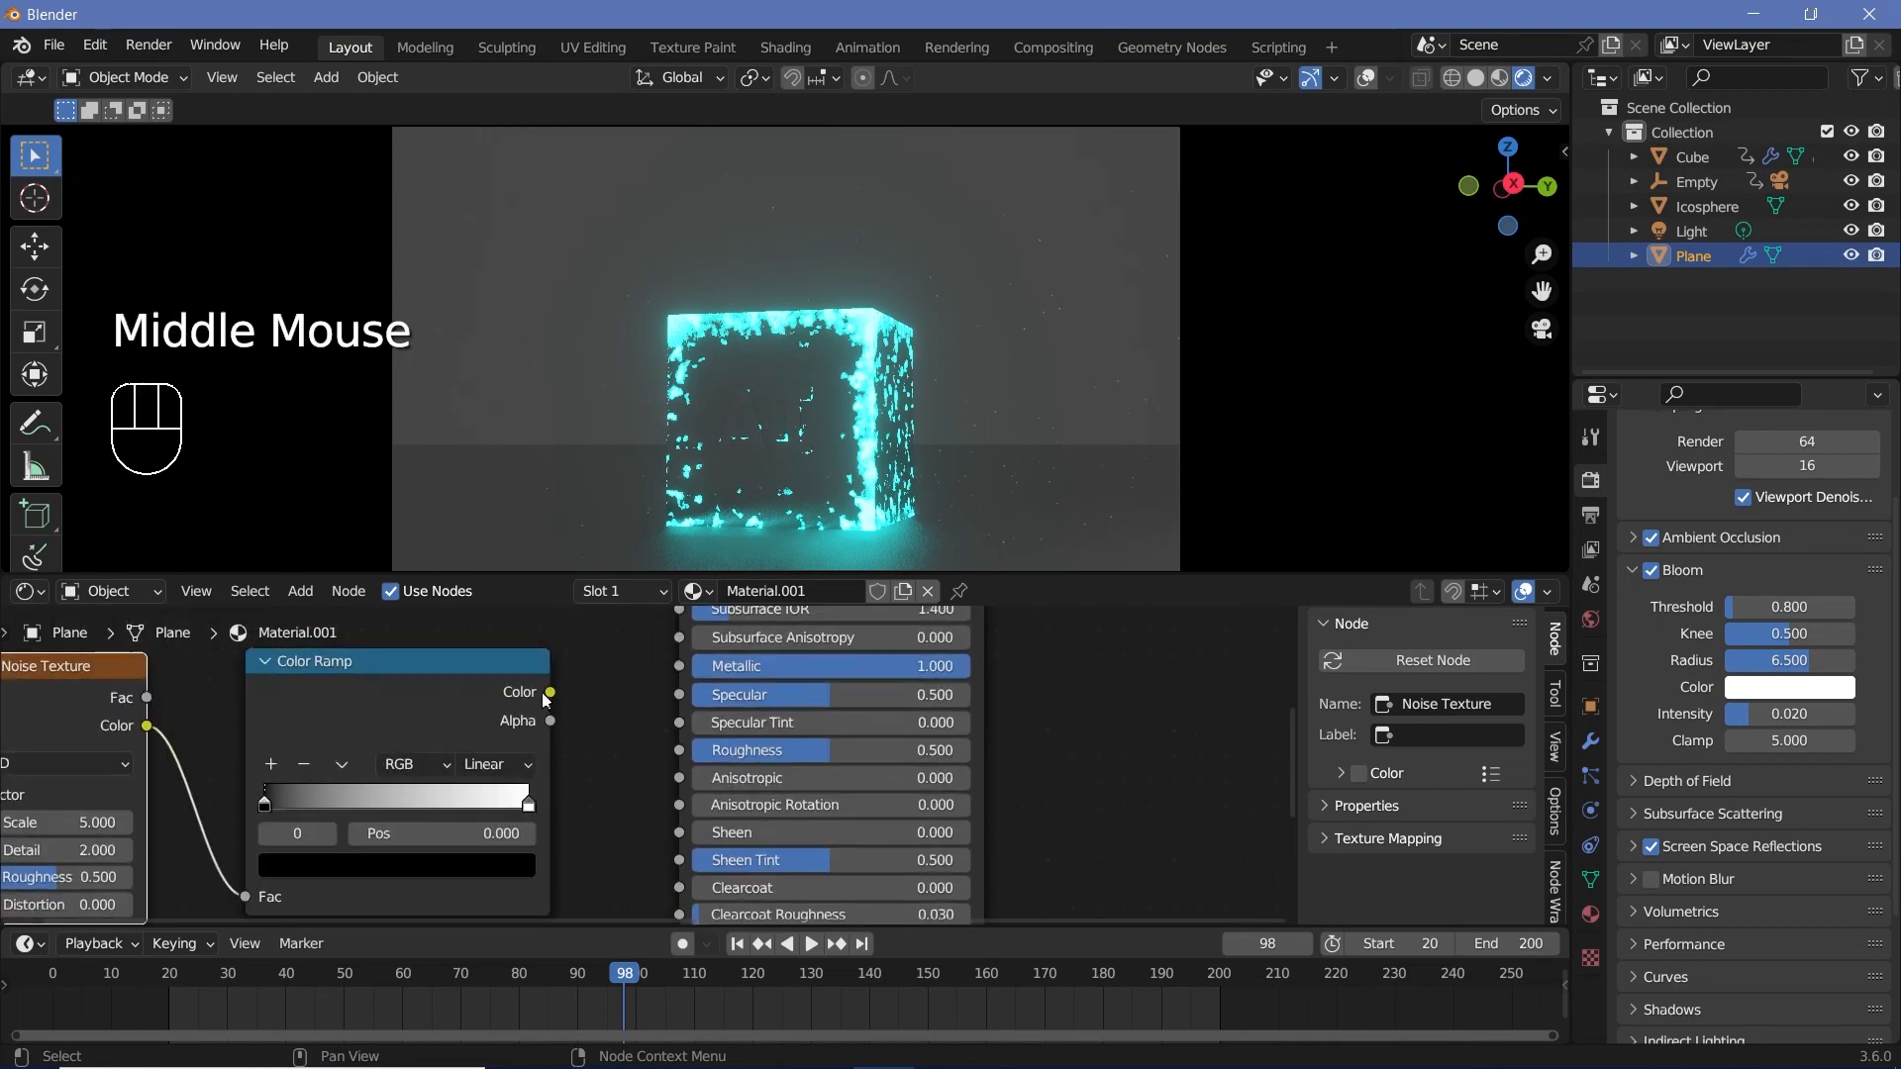
pyautogui.moveTo(547, 692); pyautogui.dragTo(713, 754)
# Set the plane's Noise Texture to scale 100, detail 15 and roughness 0.8.
pyautogui.moveTo(577, 871); pyautogui.dragTo(683, 823, button='middle')
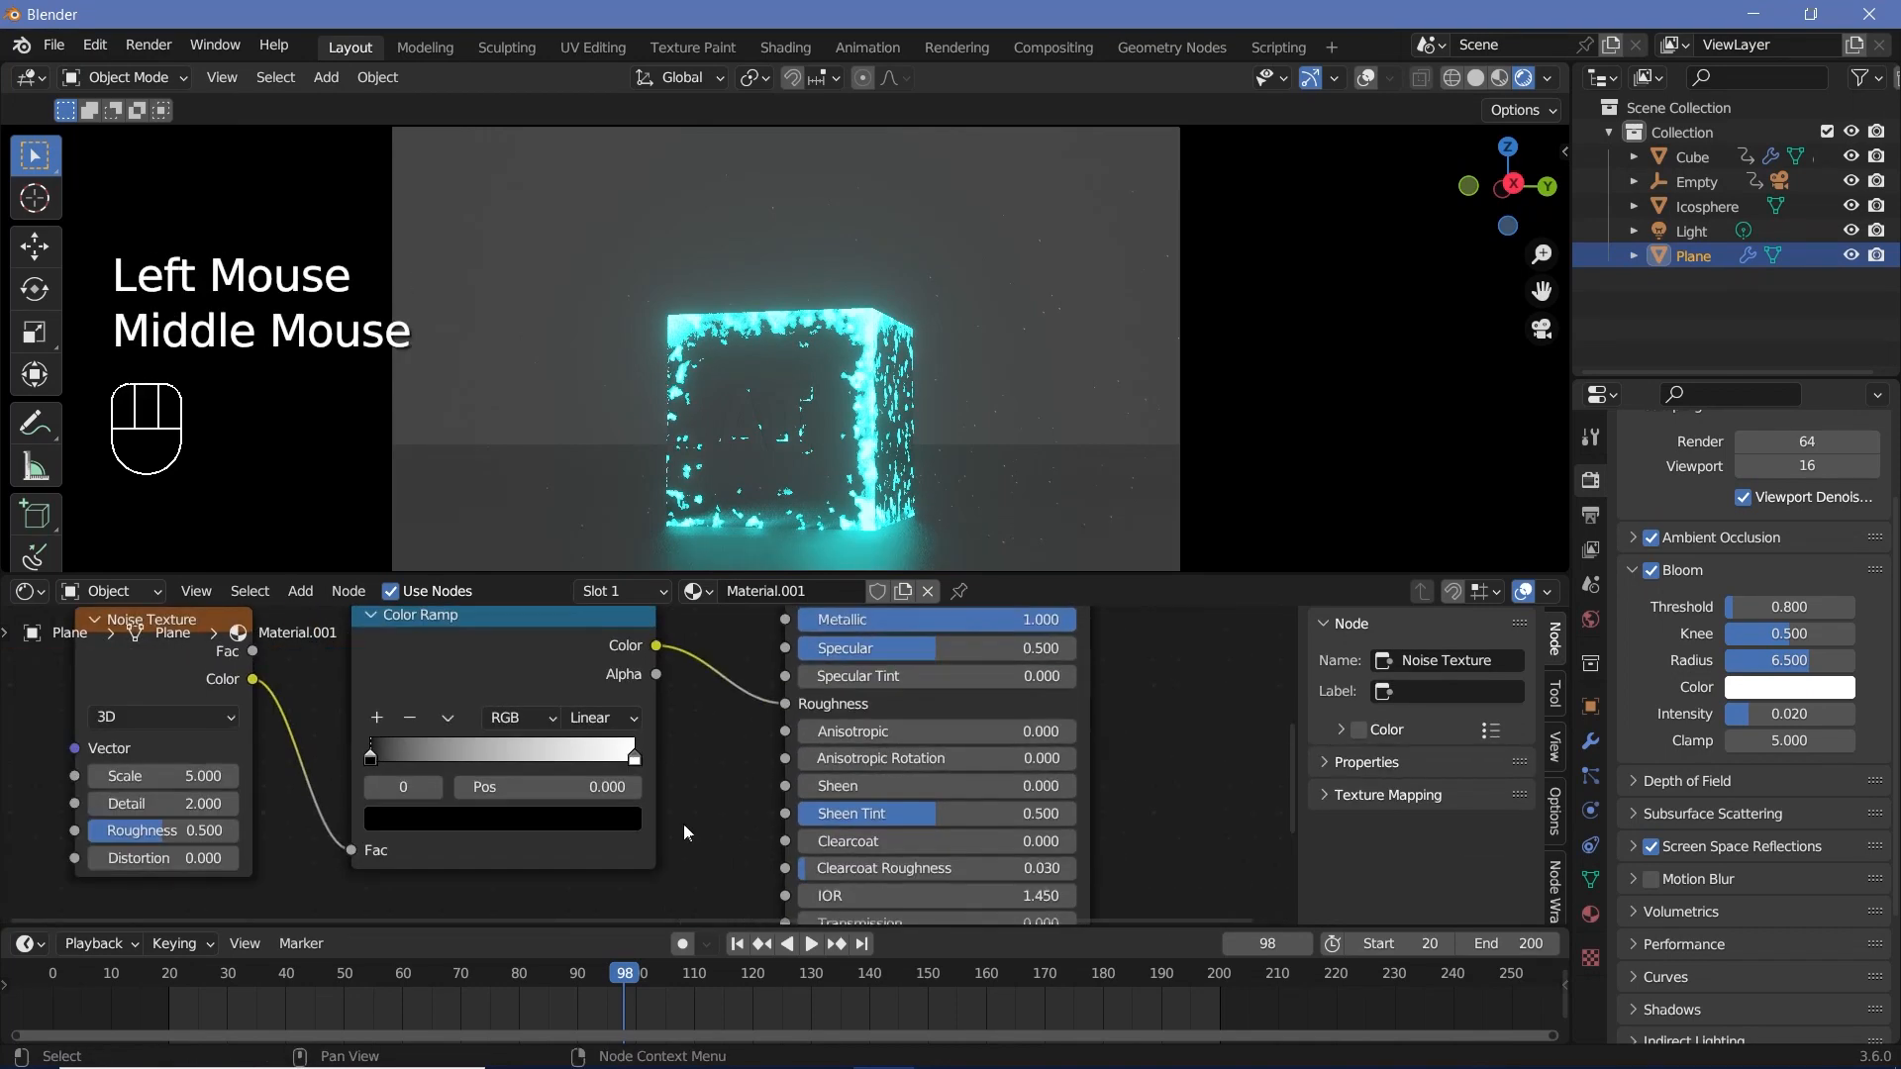
pyautogui.click(153, 778)
pyautogui.write('100')
pyautogui.press('Return')
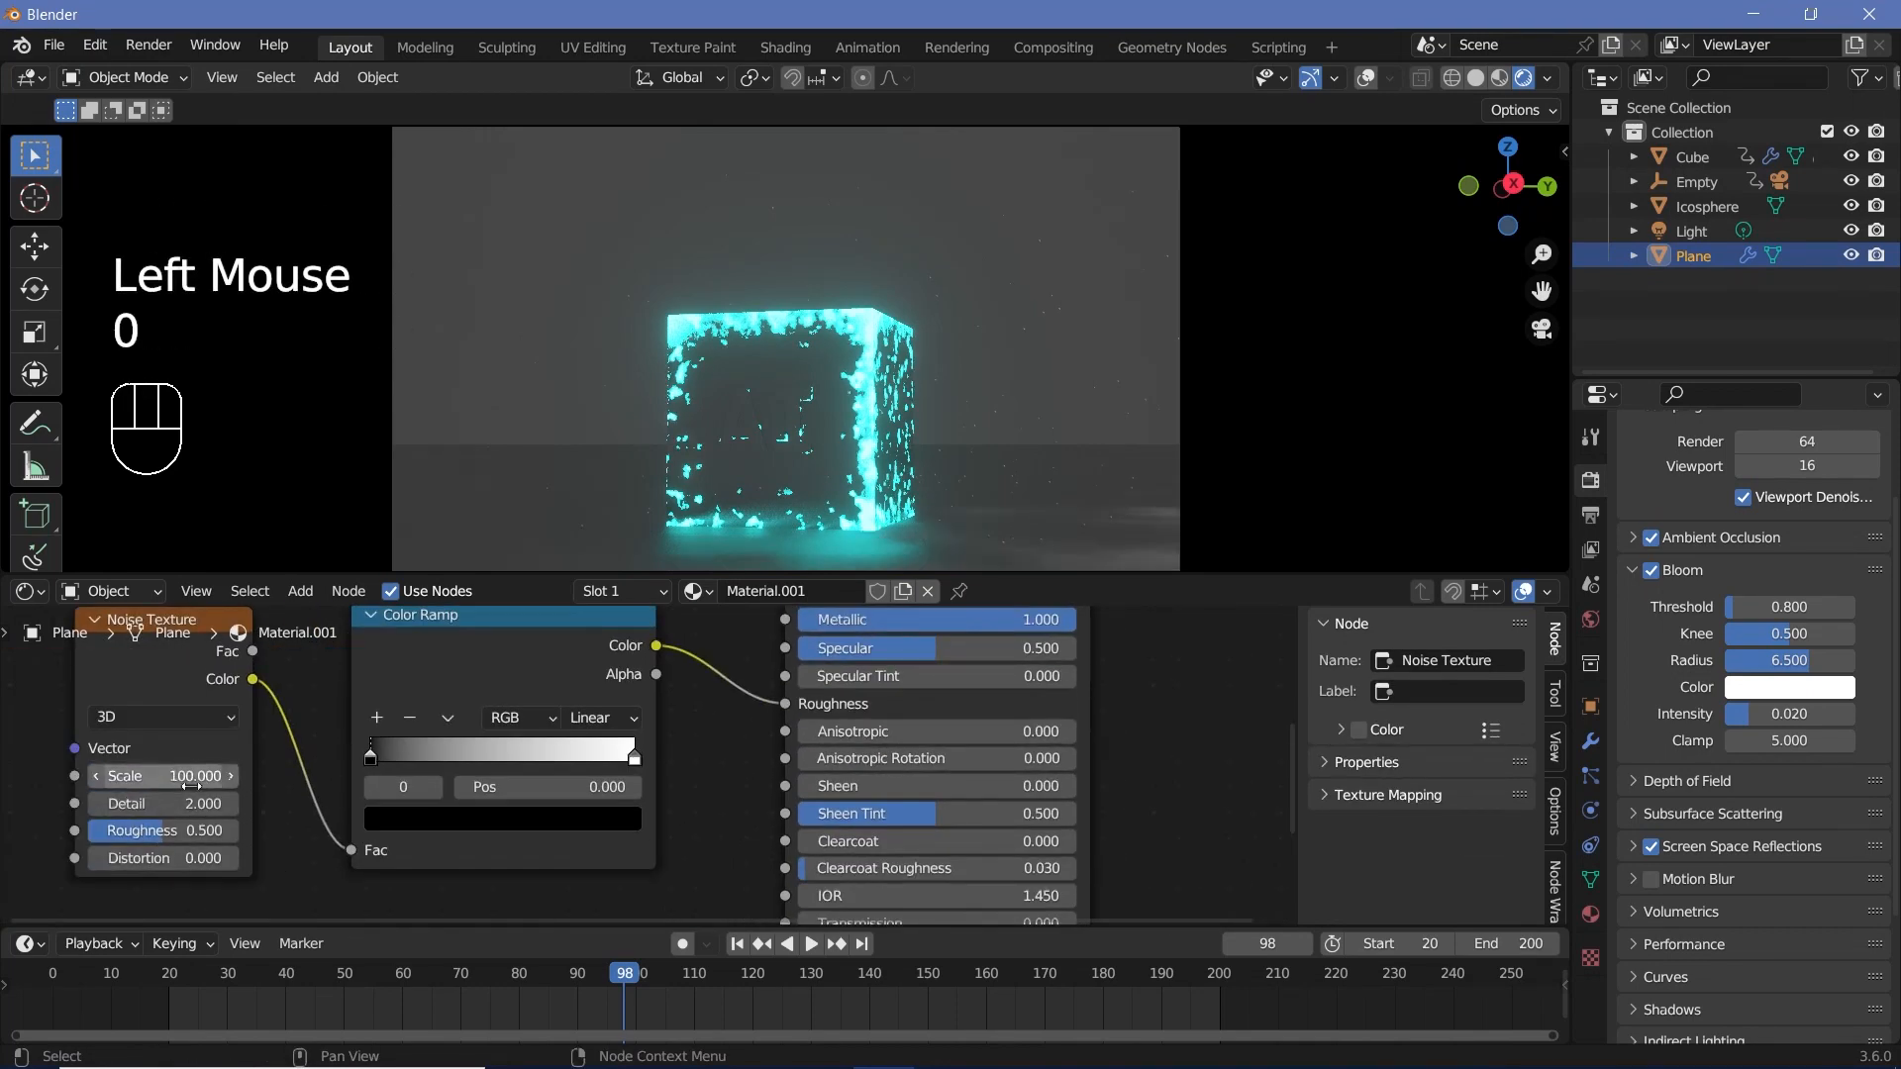
pyautogui.moveTo(181, 803); pyautogui.dragTo(297, 803)
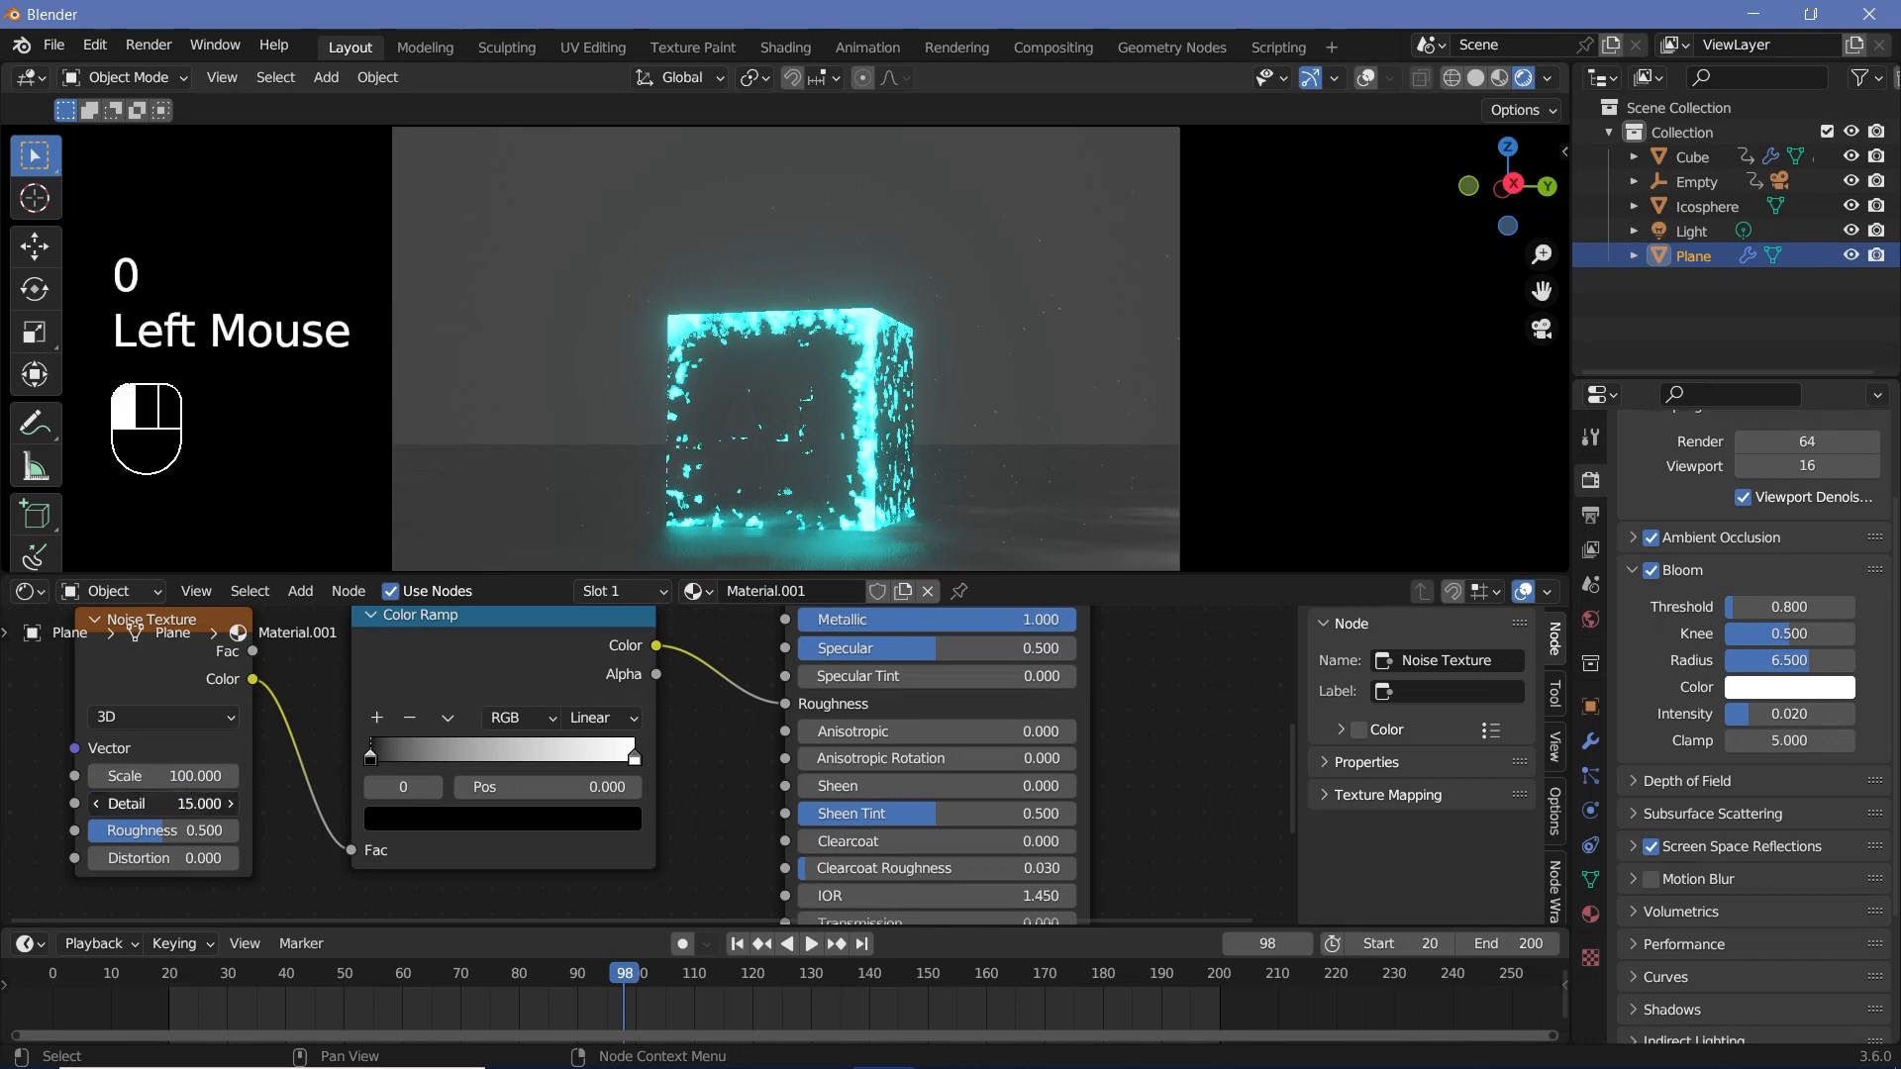
pyautogui.doubleClick(166, 837)
pyautogui.write('0.8')
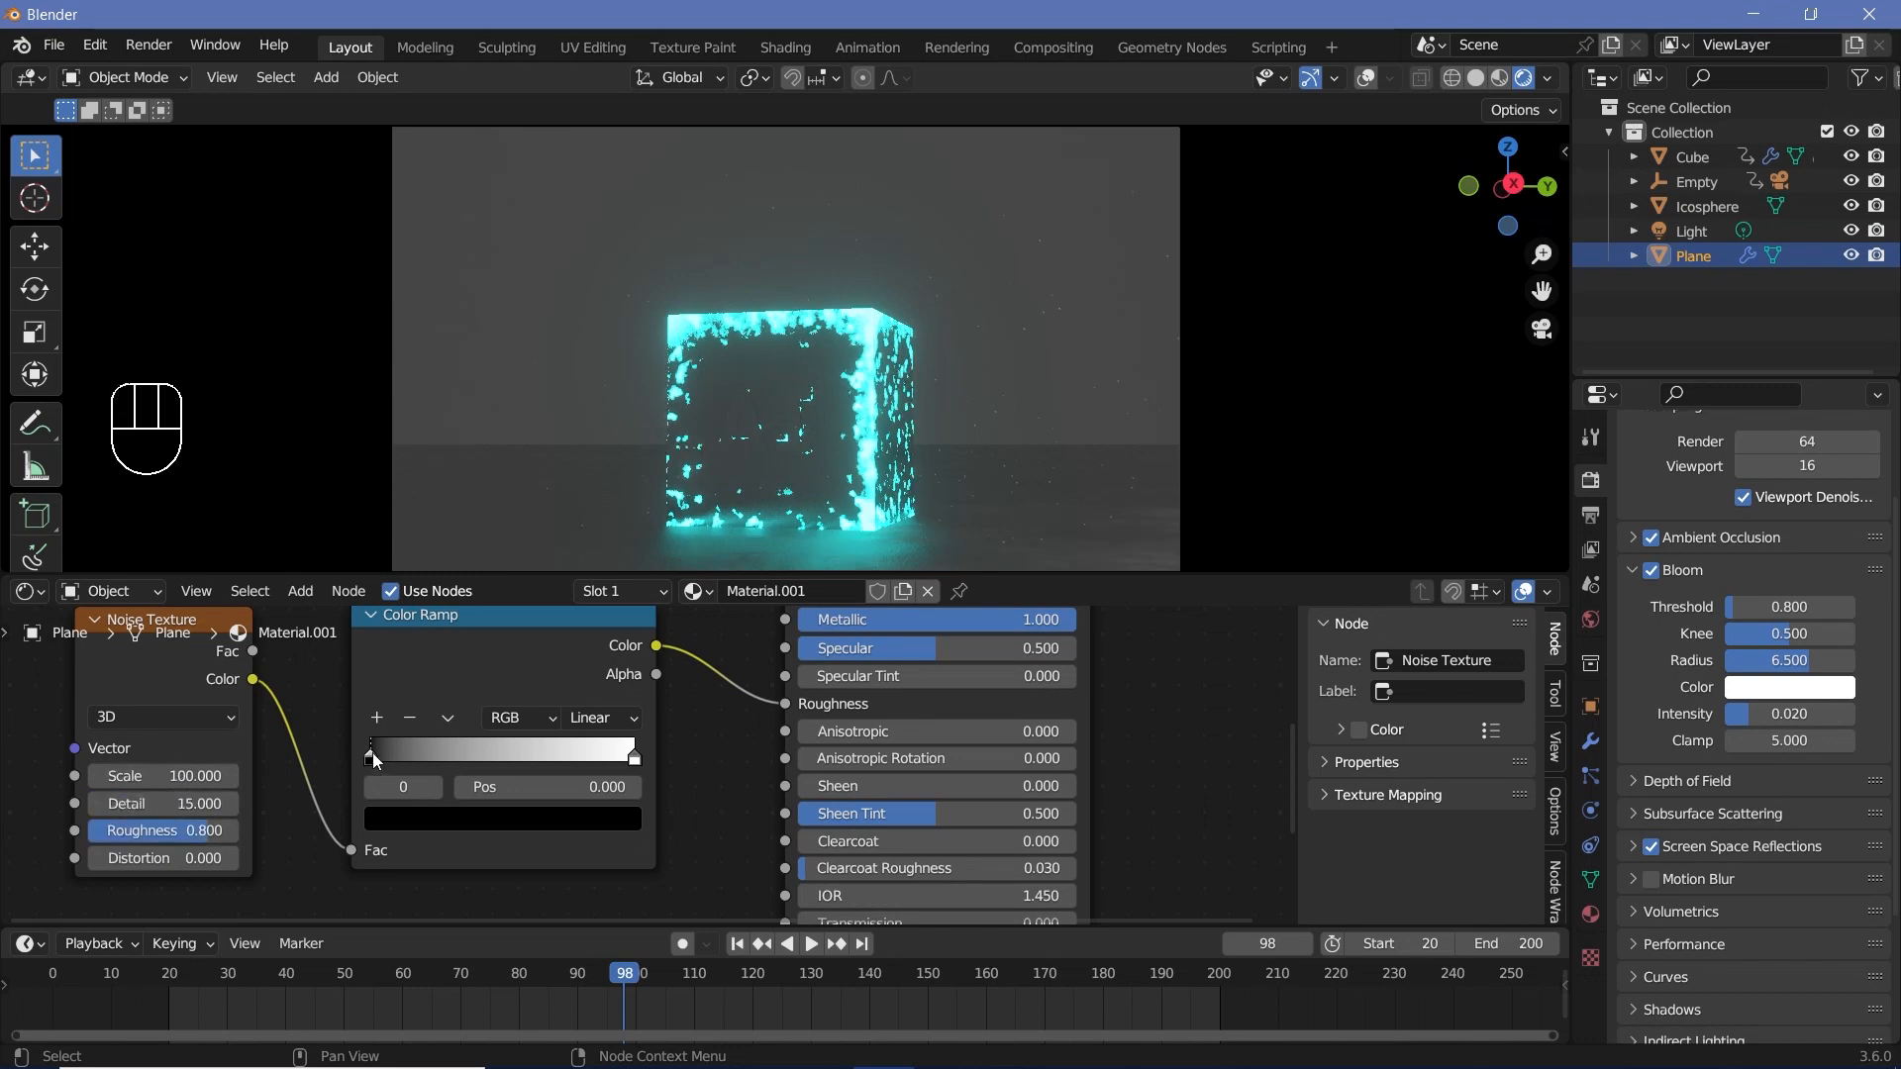
# Move the Color Ramp's black stop inward and its white stop to 0.771 to increase the floor's roughness contrast.
pyautogui.moveTo(372, 755); pyautogui.dragTo(473, 760)
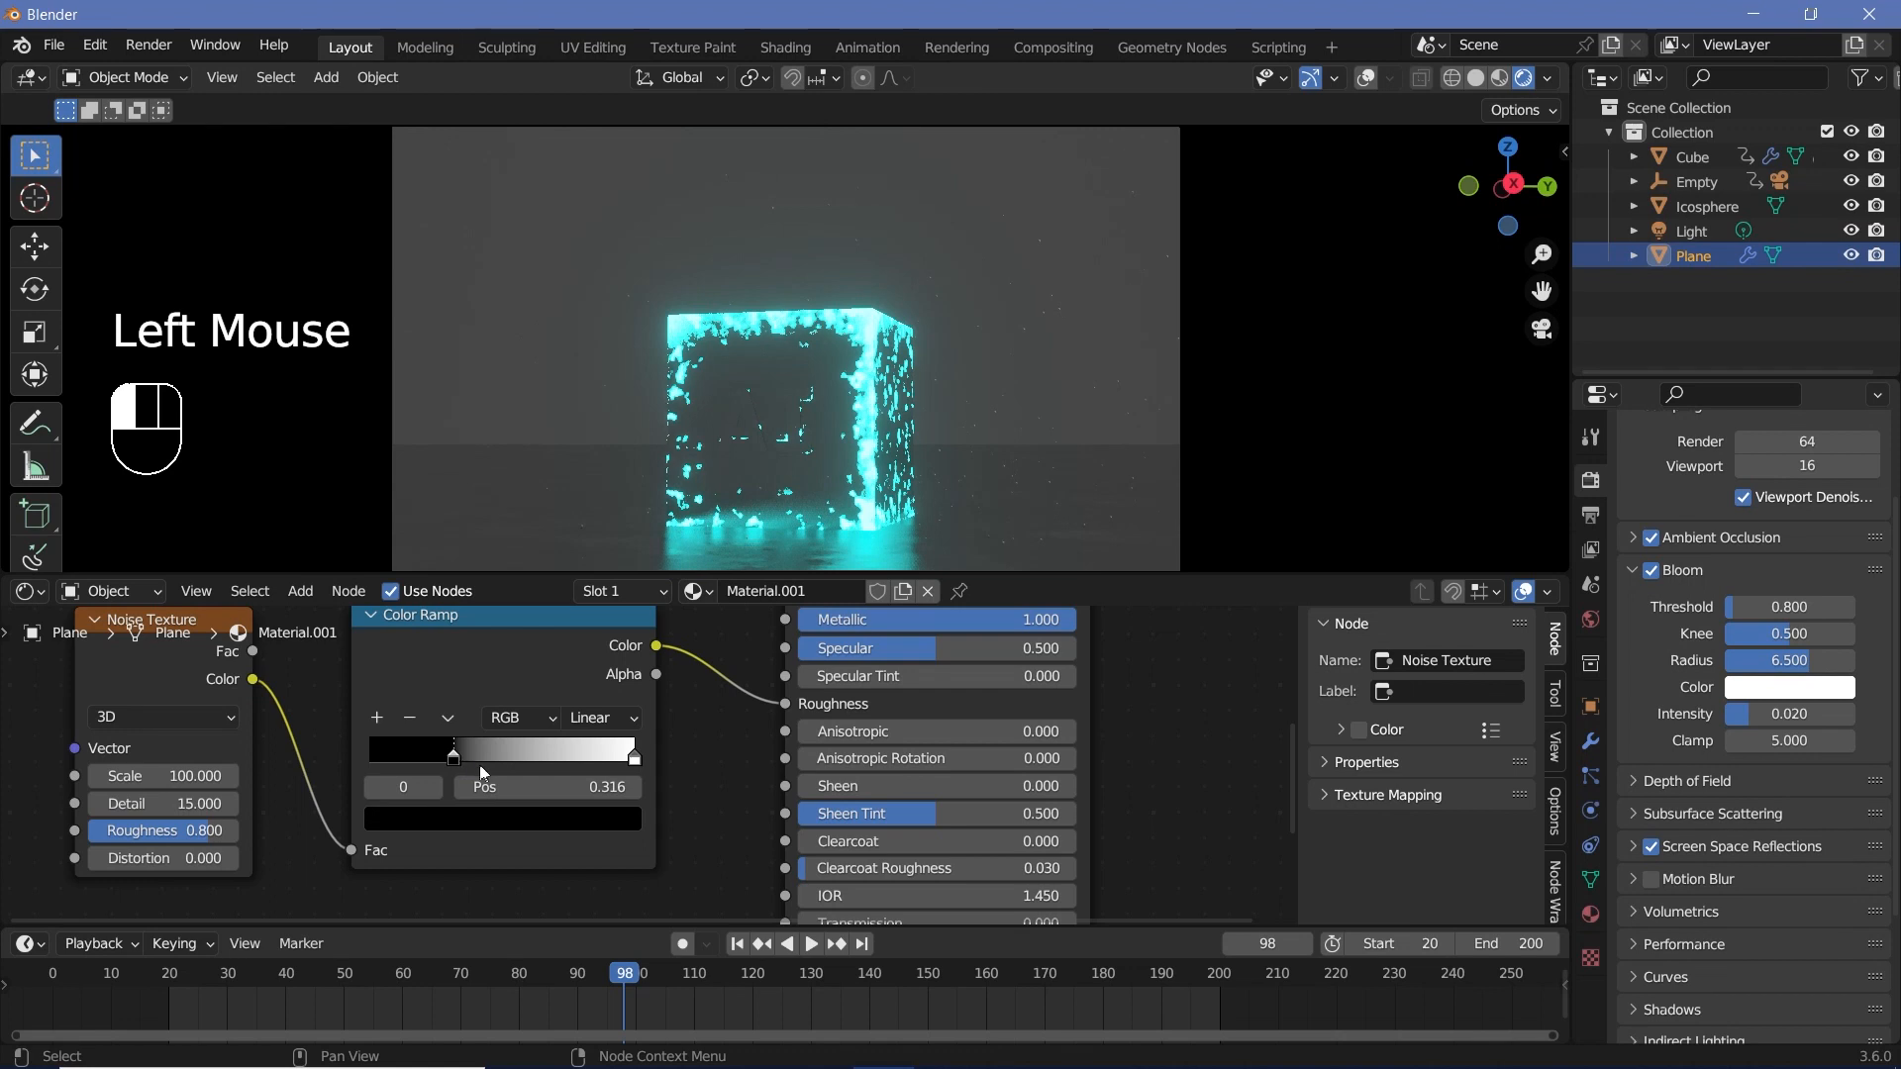
pyautogui.moveTo(638, 755); pyautogui.dragTo(618, 752)
pyautogui.moveTo(619, 752); pyautogui.dragTo(641, 755)
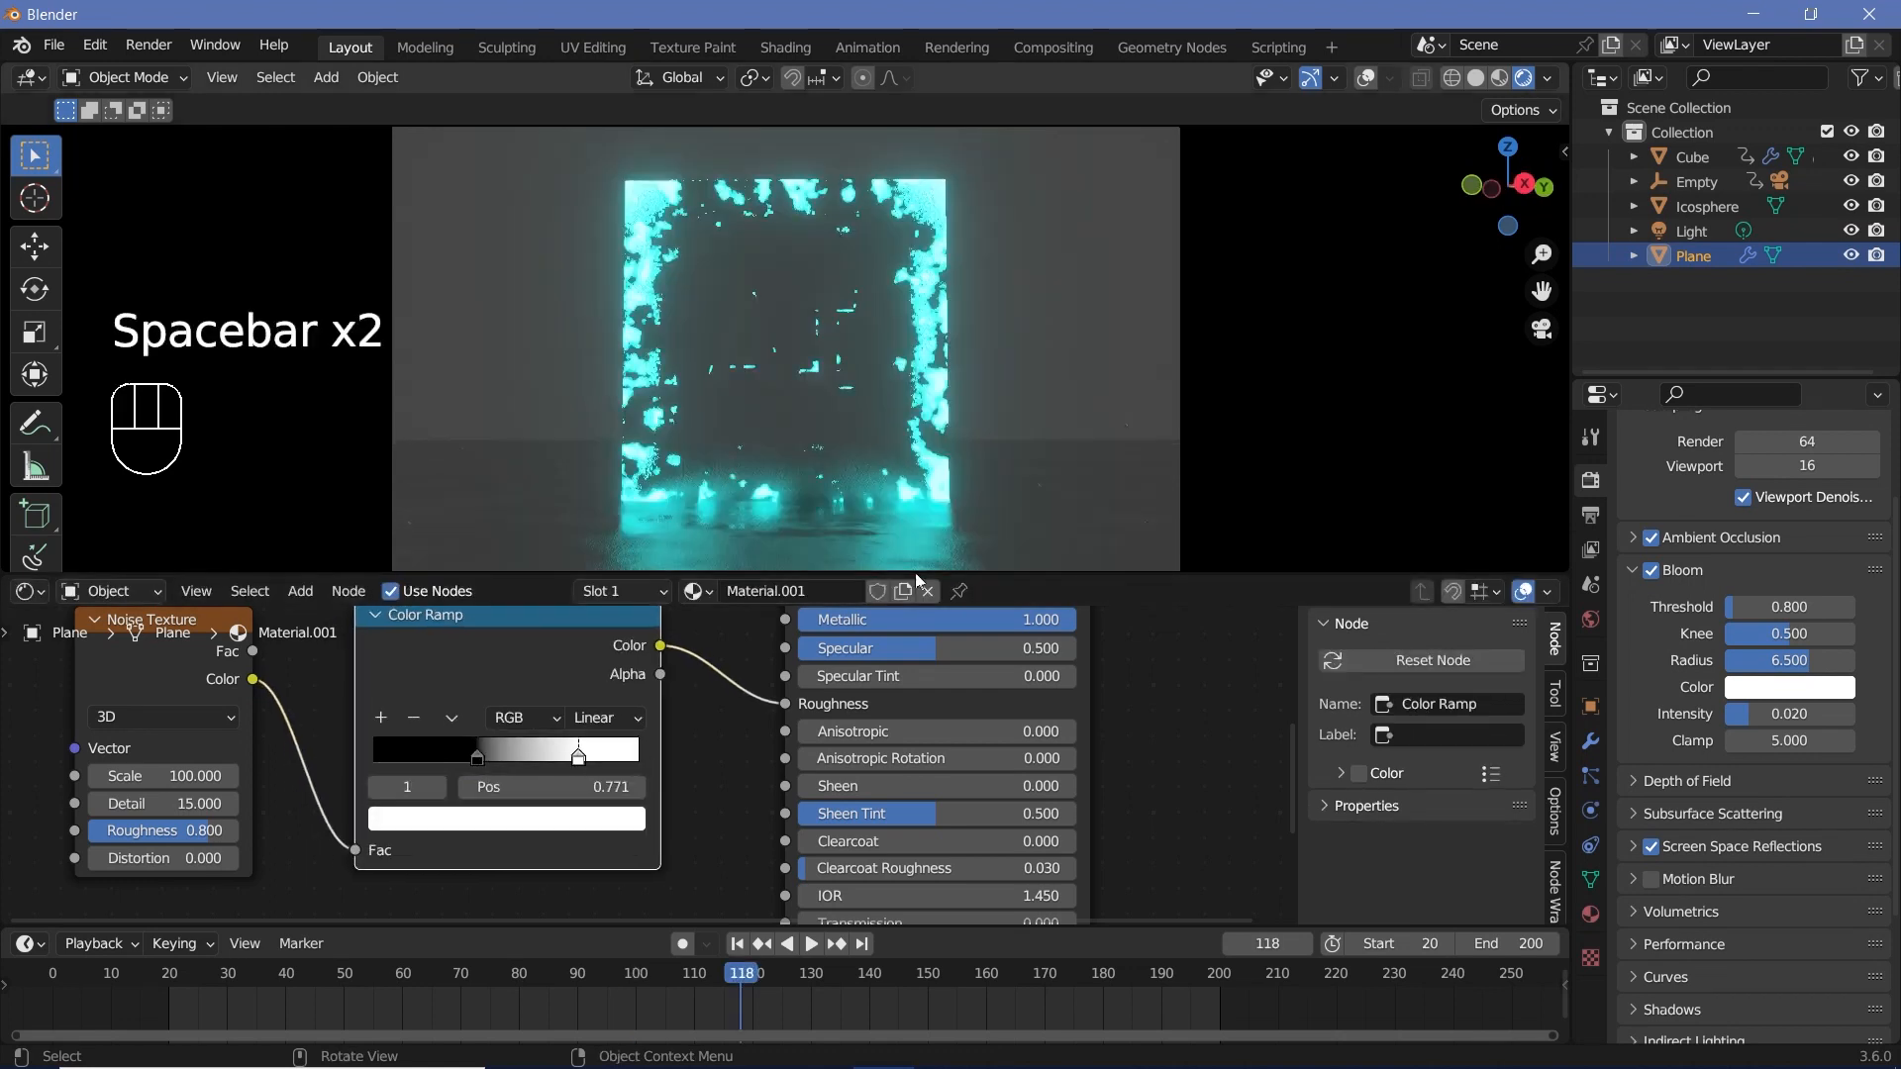
# Play the animation in an enlarged 3D viewport to examine the cube's glow and its reflections on the floor.
pyautogui.press('space')
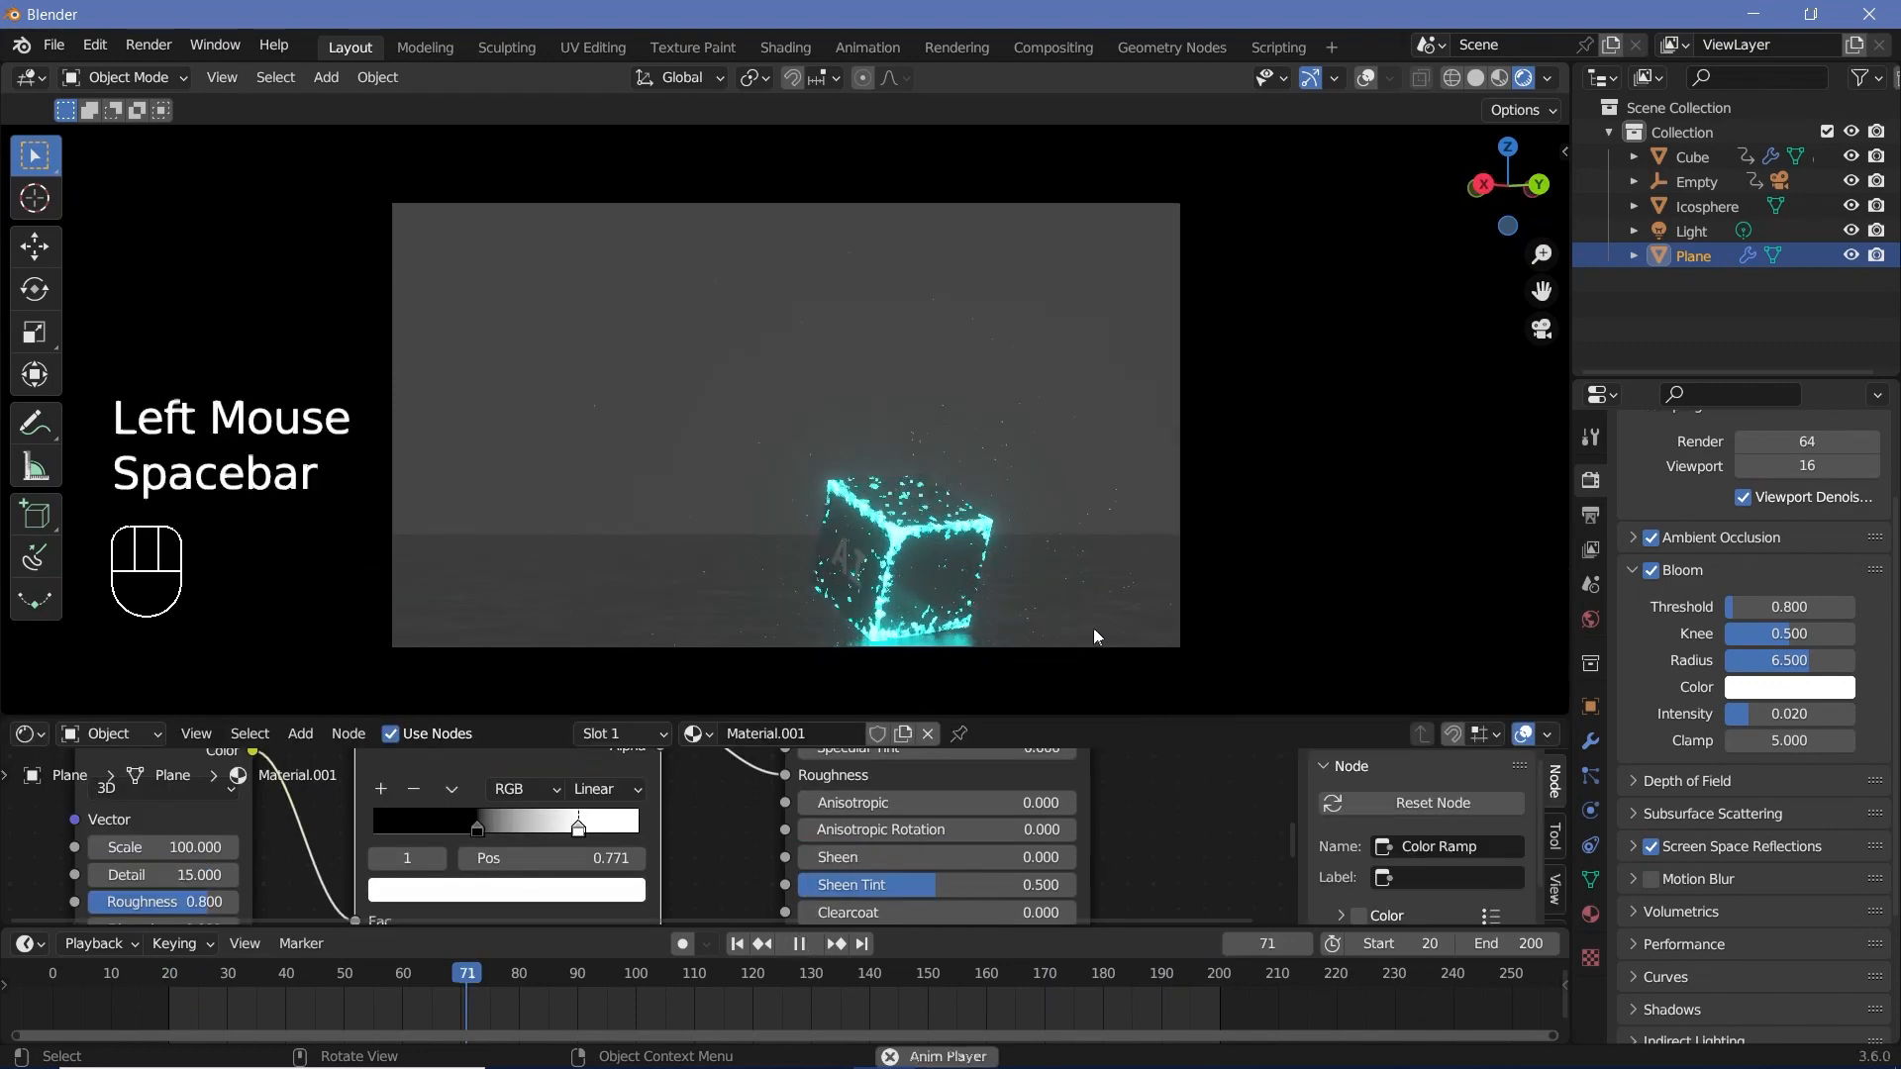
pyautogui.press('space')
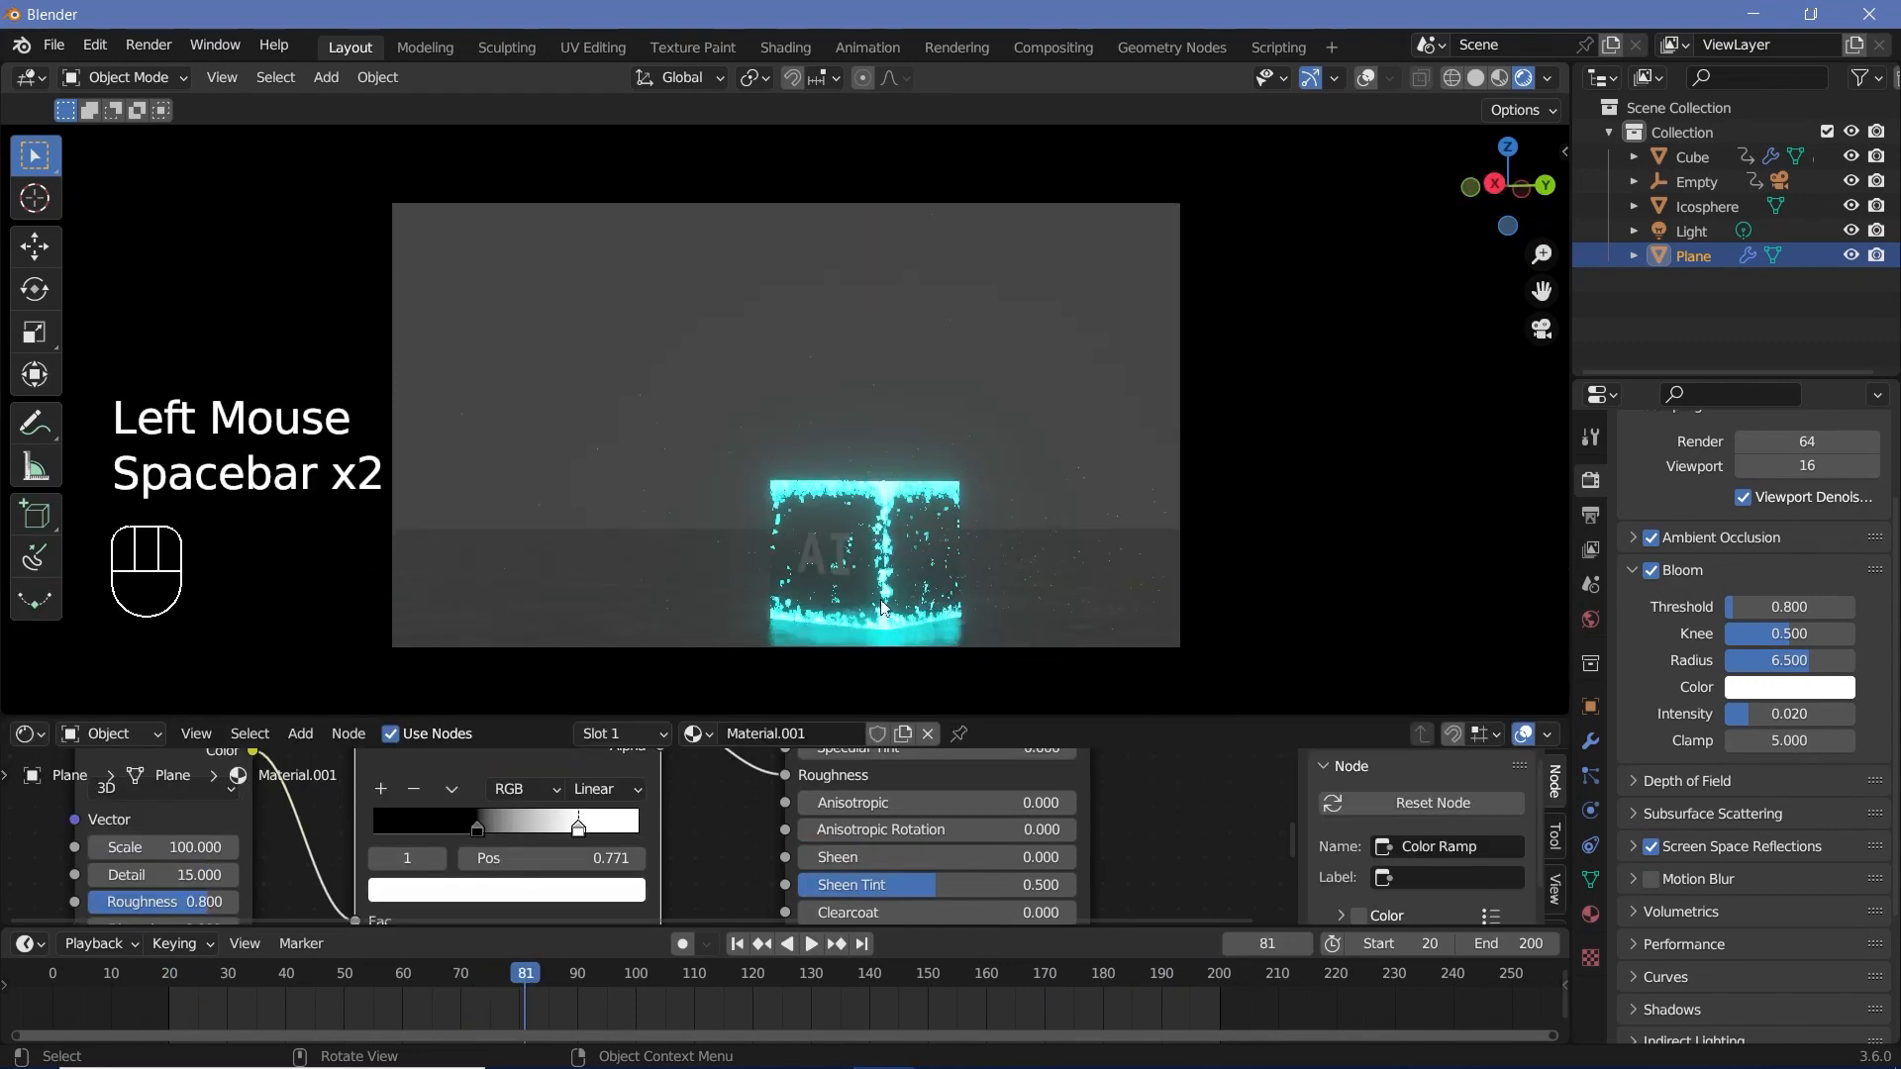
# Play the animation on from frame 81 to check how the cube fills the camera frame as it turns.
pyautogui.press('space')
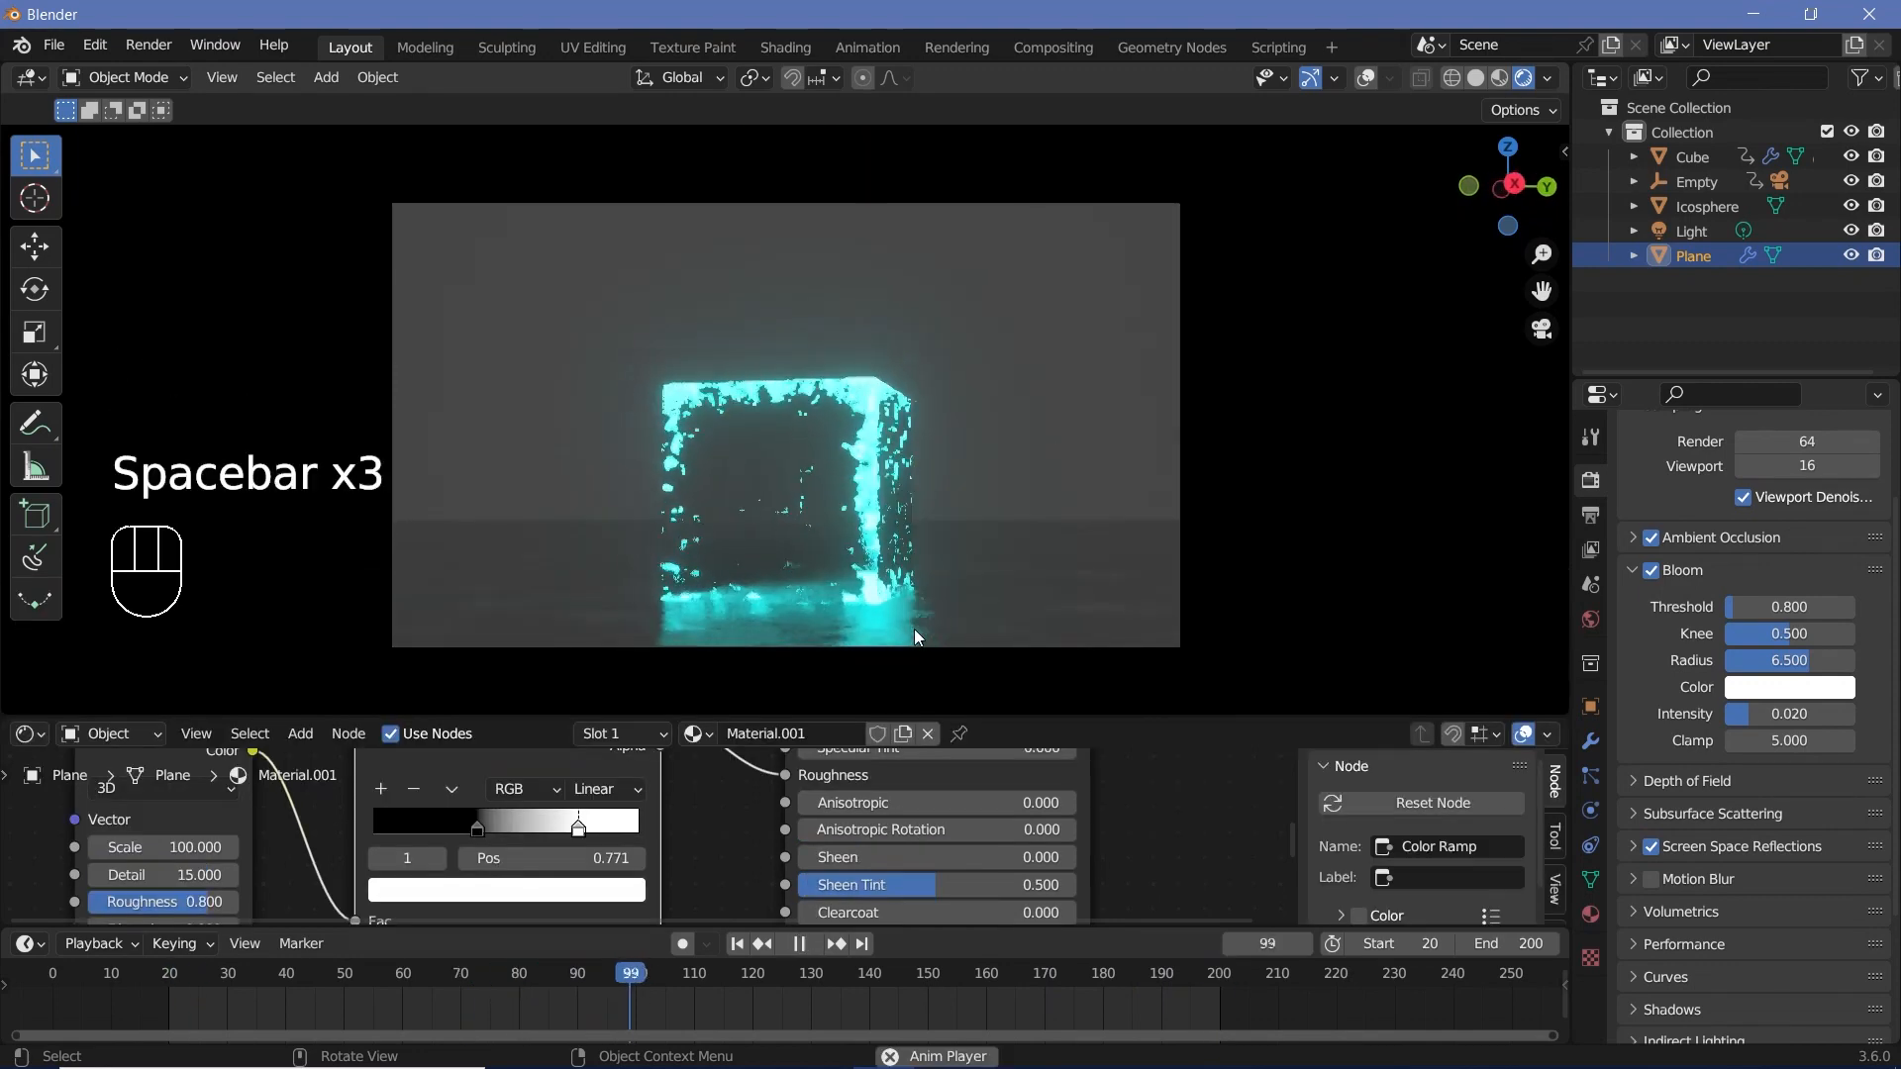
pyautogui.press('space')
pyautogui.press('space')
pyautogui.press('space')
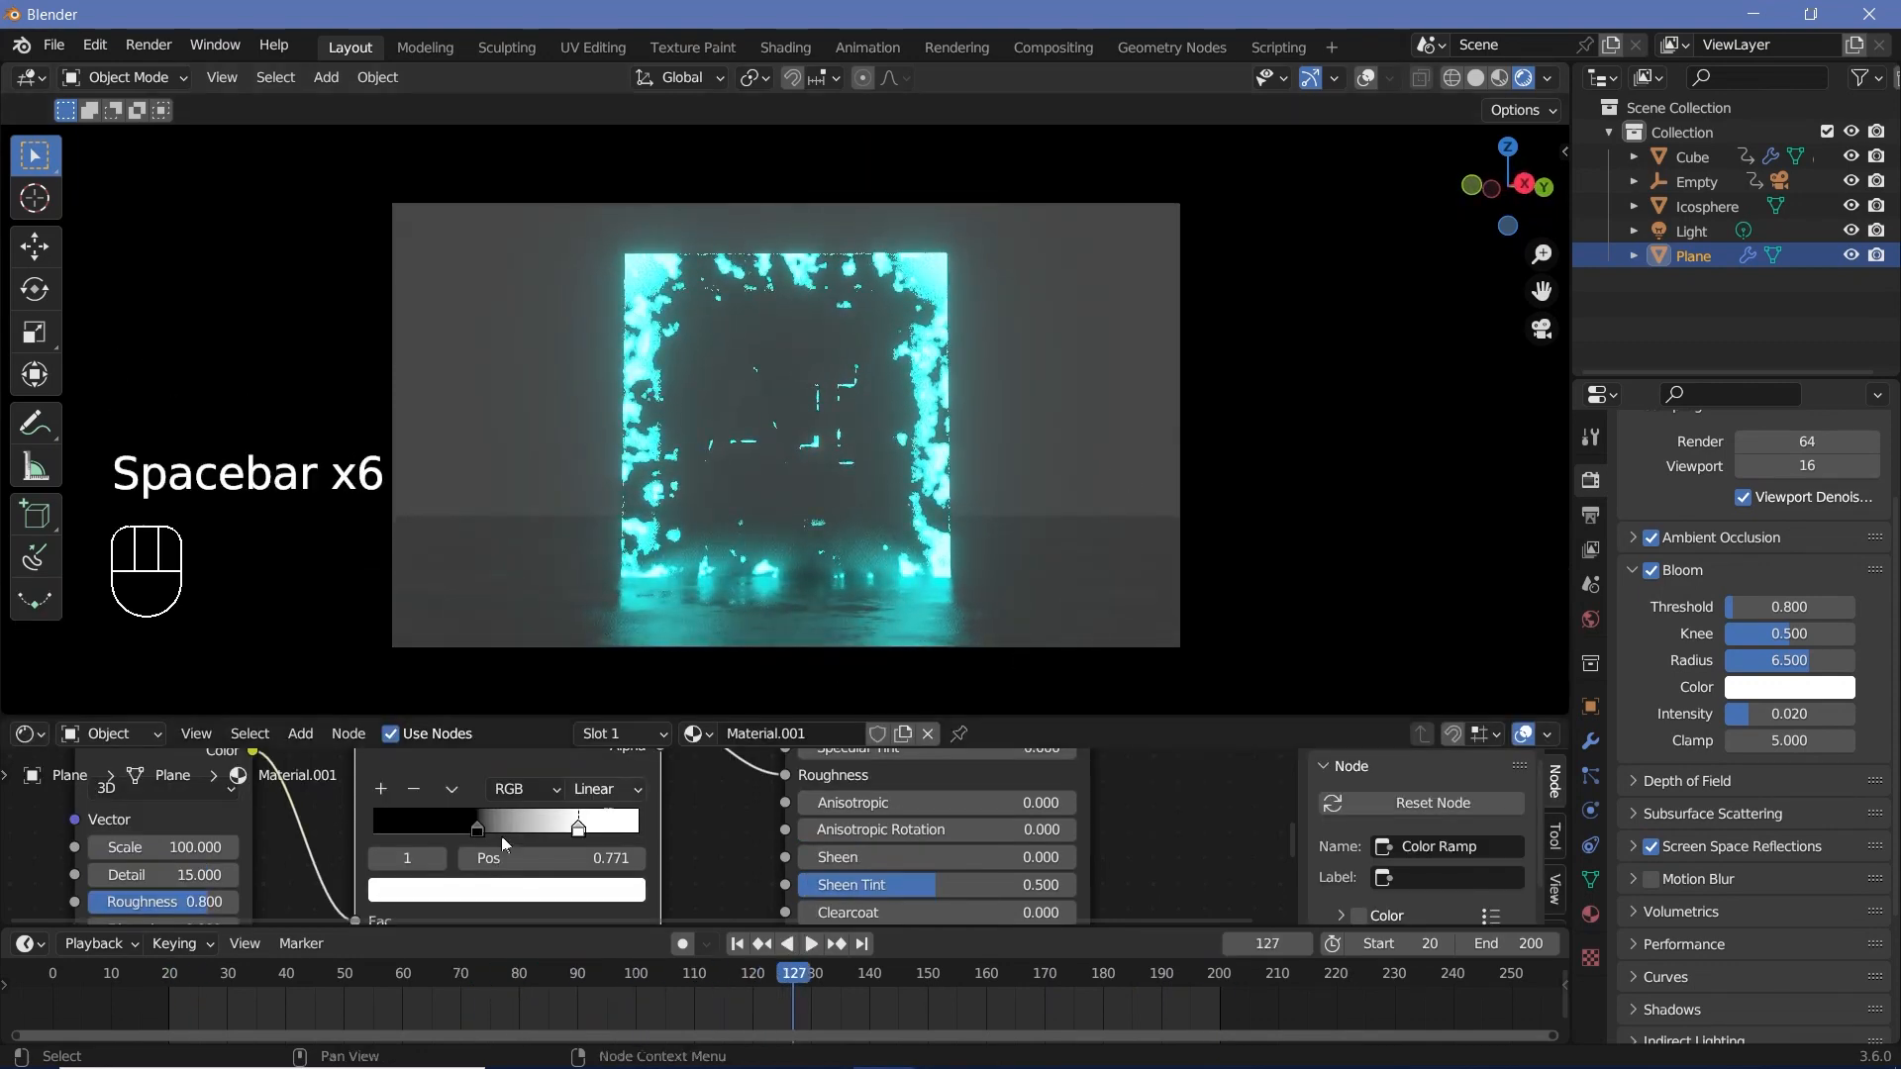
# Go to frame 120 and move the camera parented to the Empty back along its local Z axis to give the cube more room.
pyautogui.moveTo(450, 969); pyautogui.dragTo(255, 967)
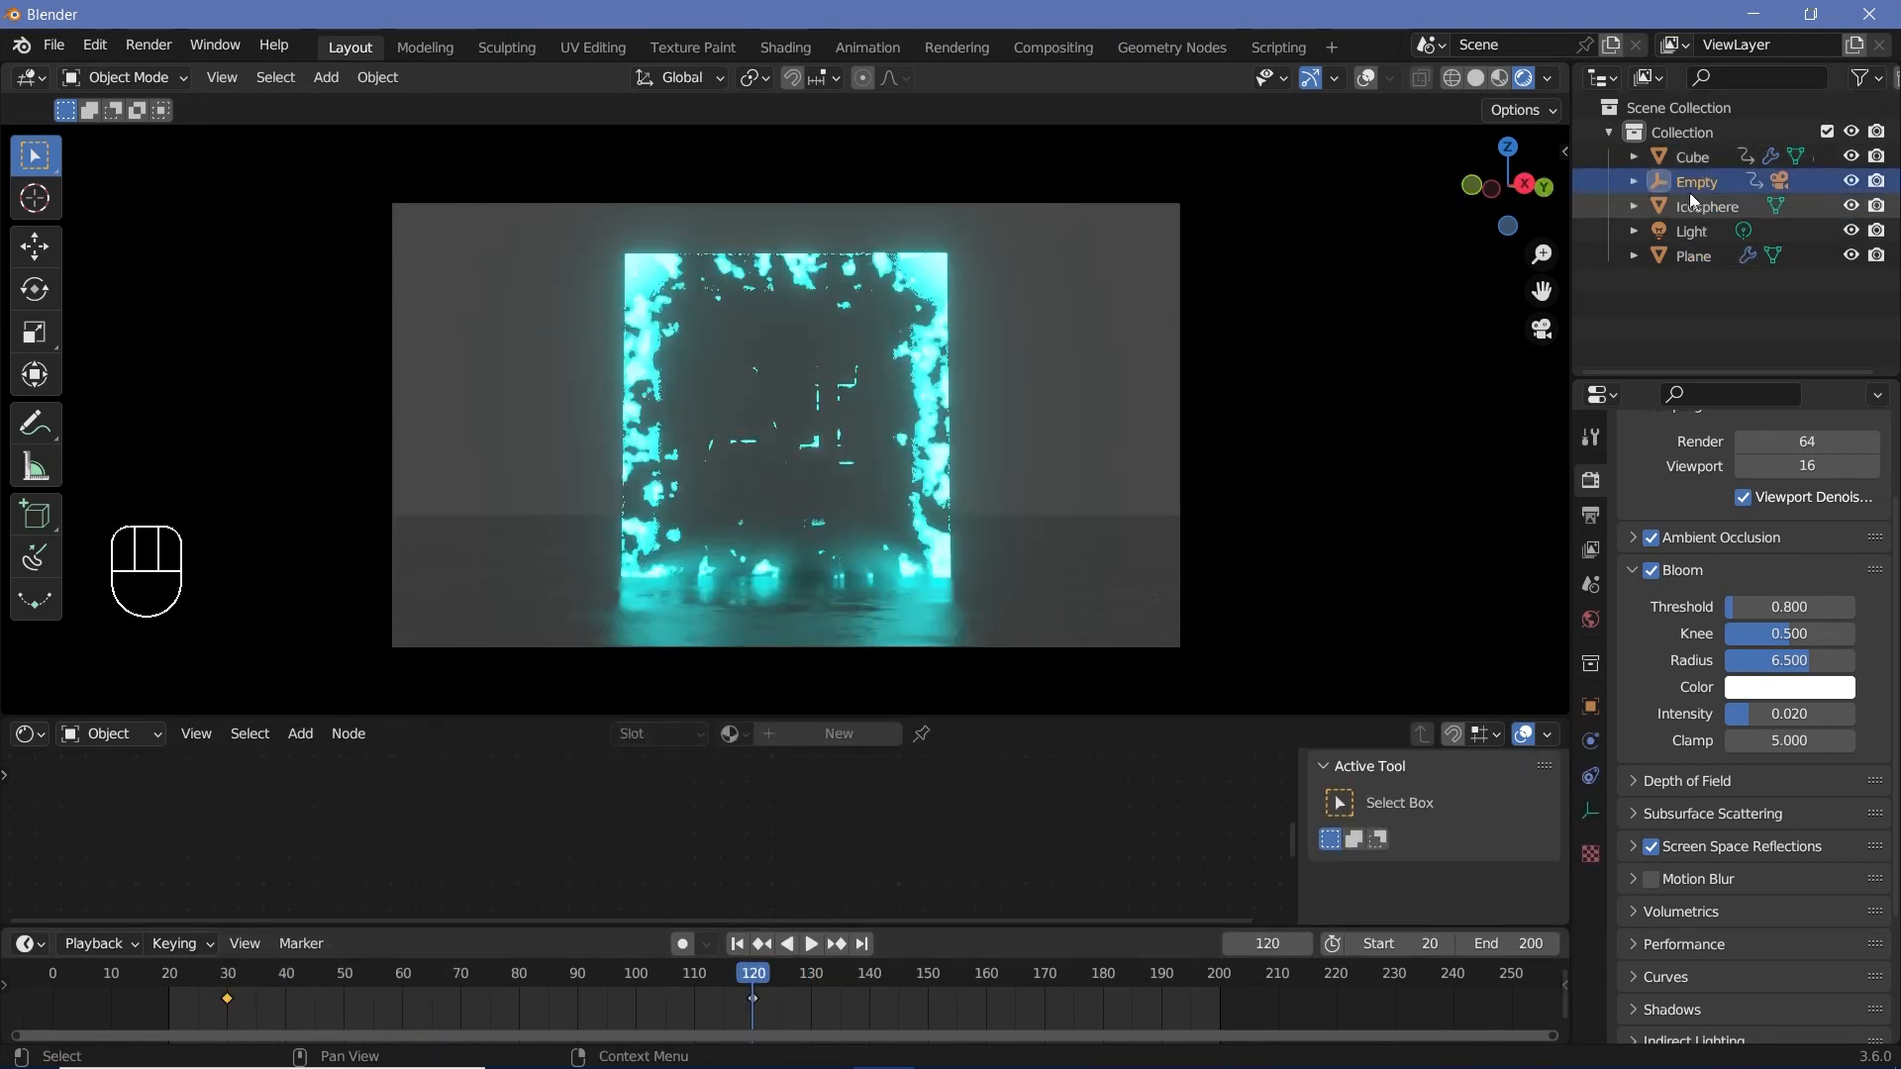
pyautogui.click(1634, 181)
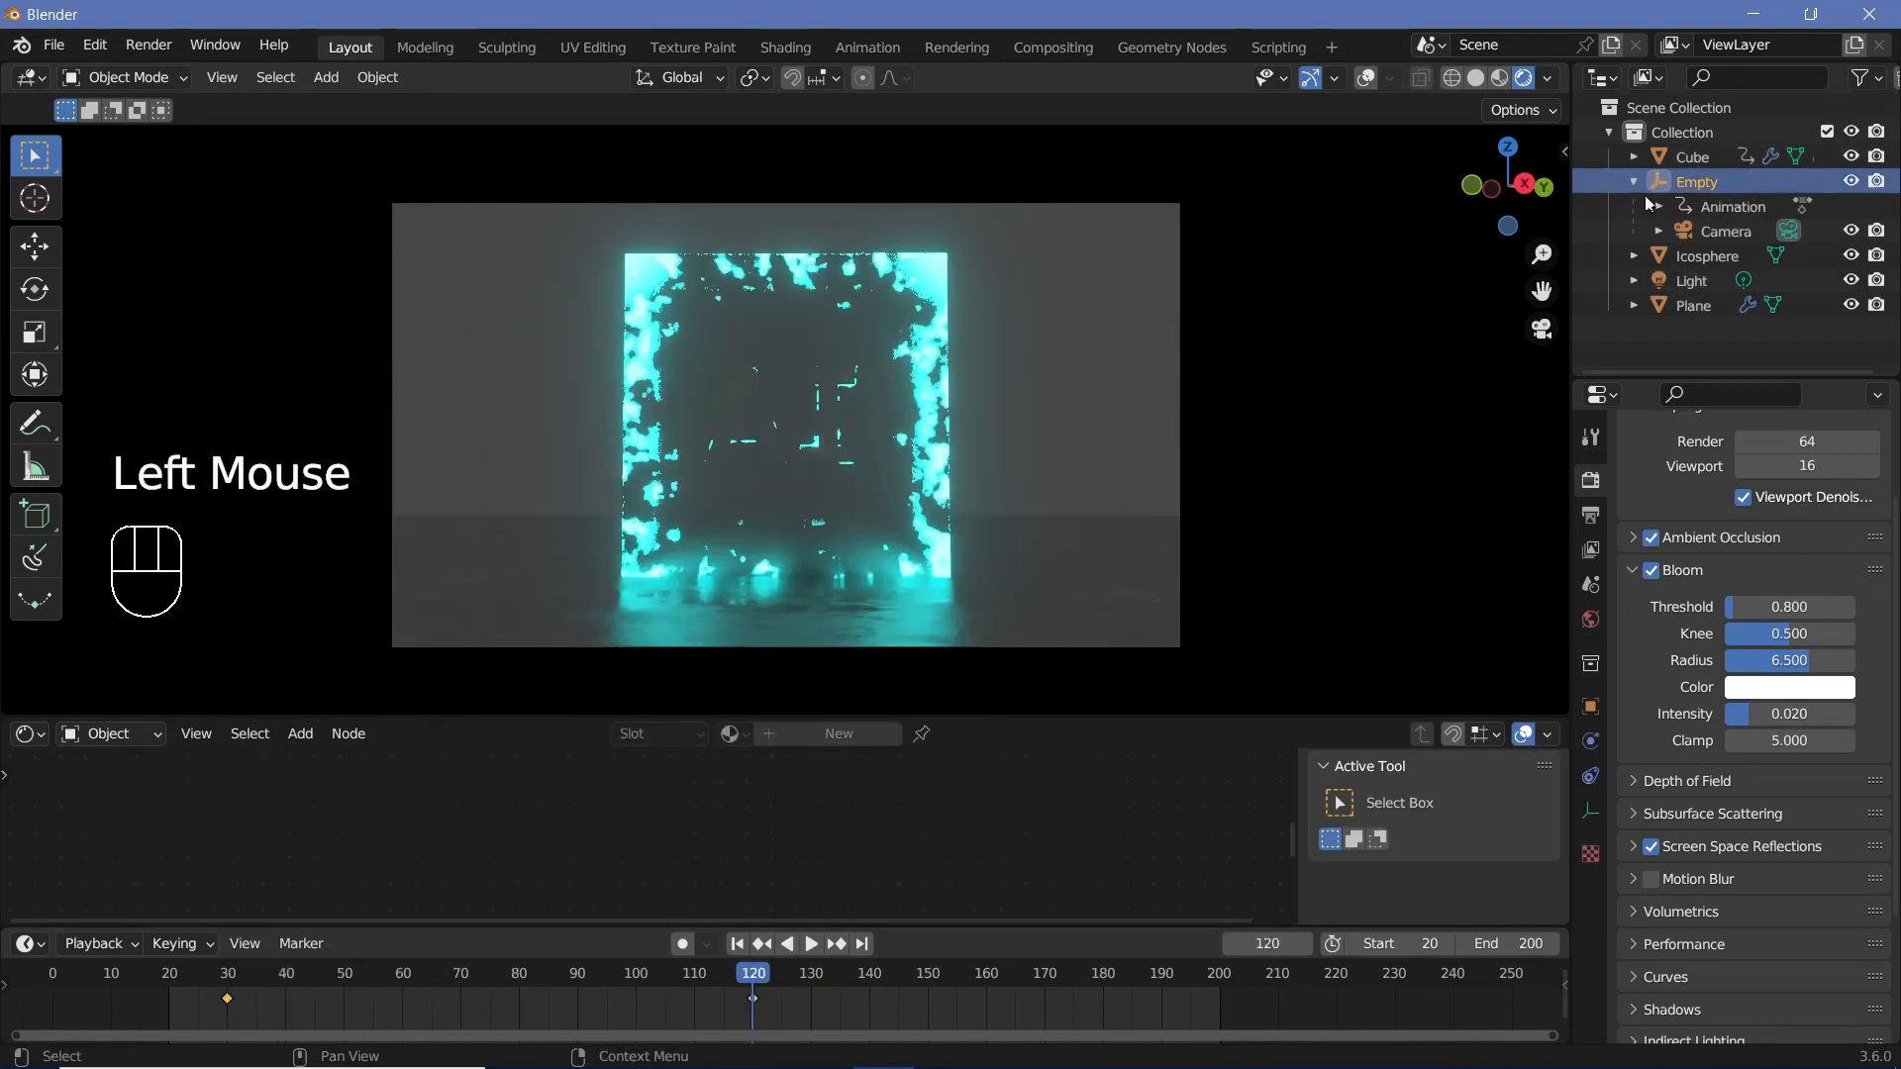
pyautogui.click(1701, 232)
pyautogui.press('g')
pyautogui.press('z')
pyautogui.press('z')
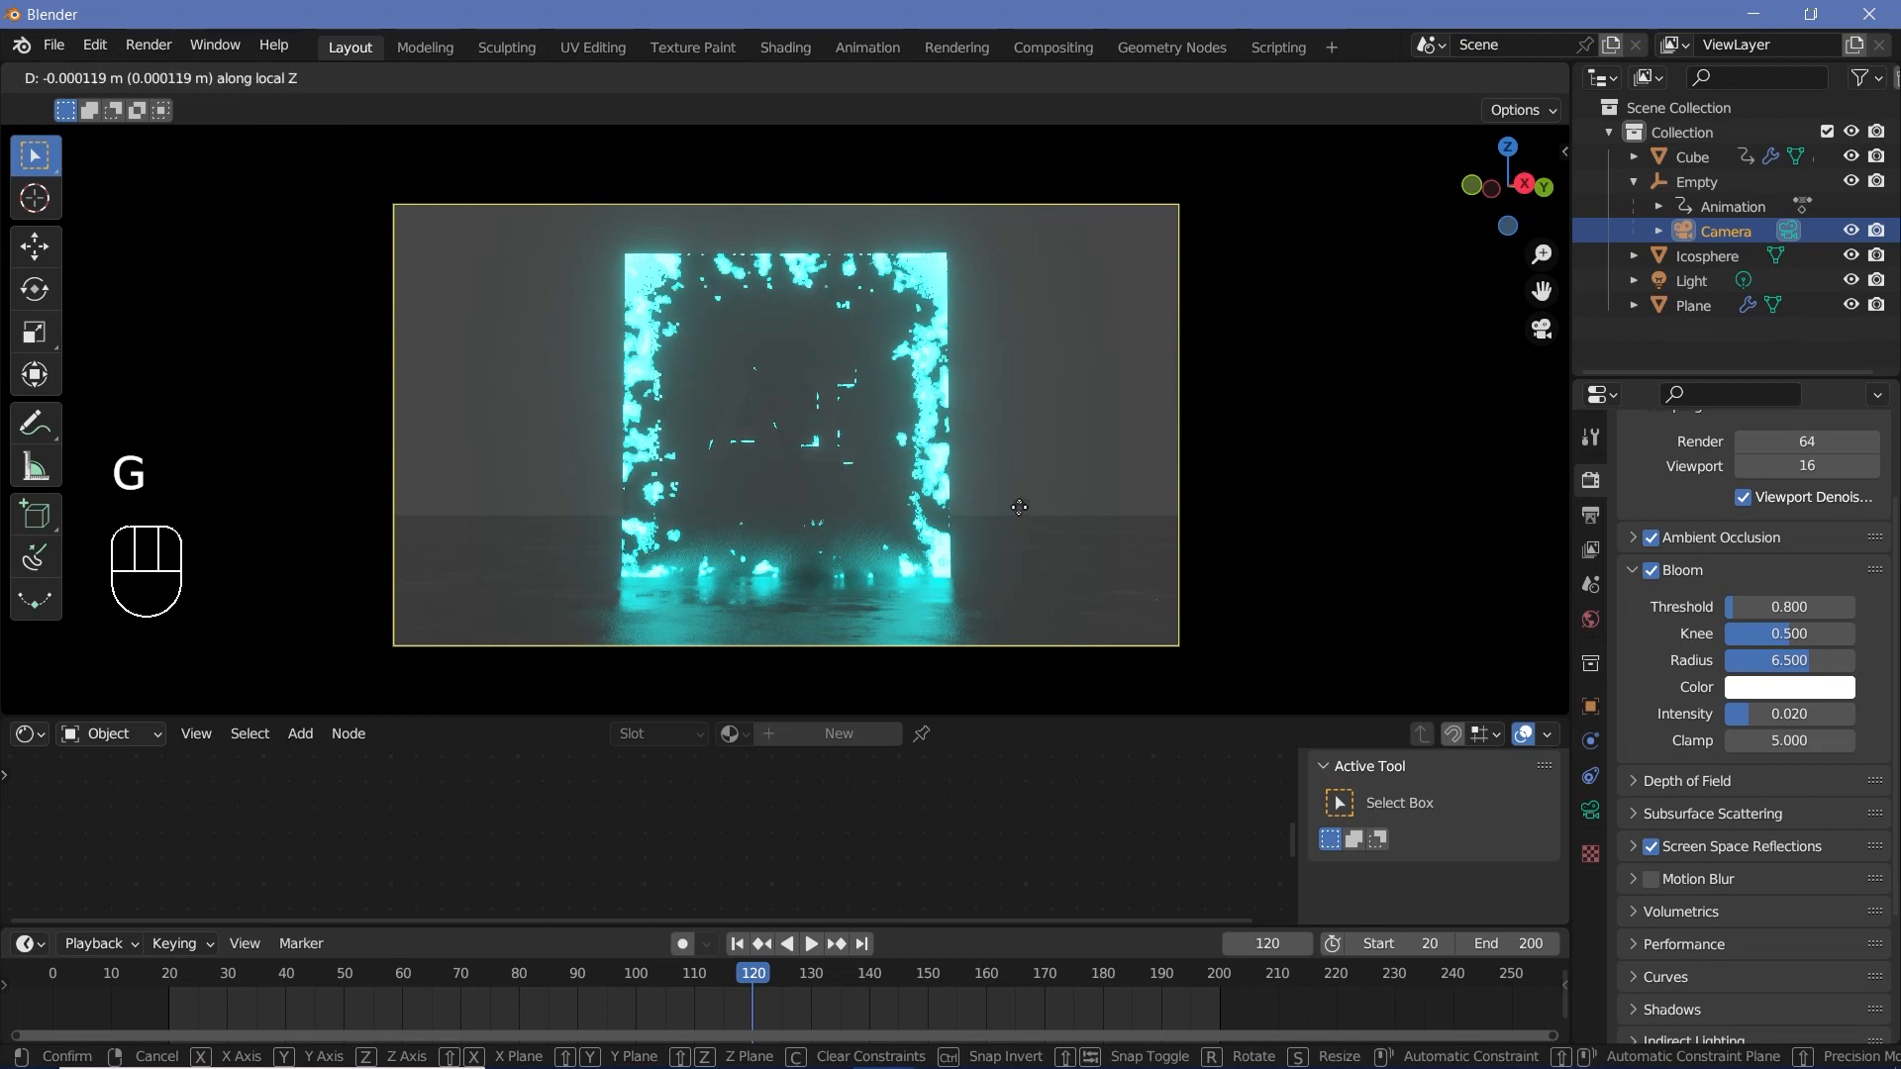
pyautogui.click(1072, 671)
# Play the animation again to review the wider camera framing and the cube's reflection on the floor.
pyautogui.press('space')
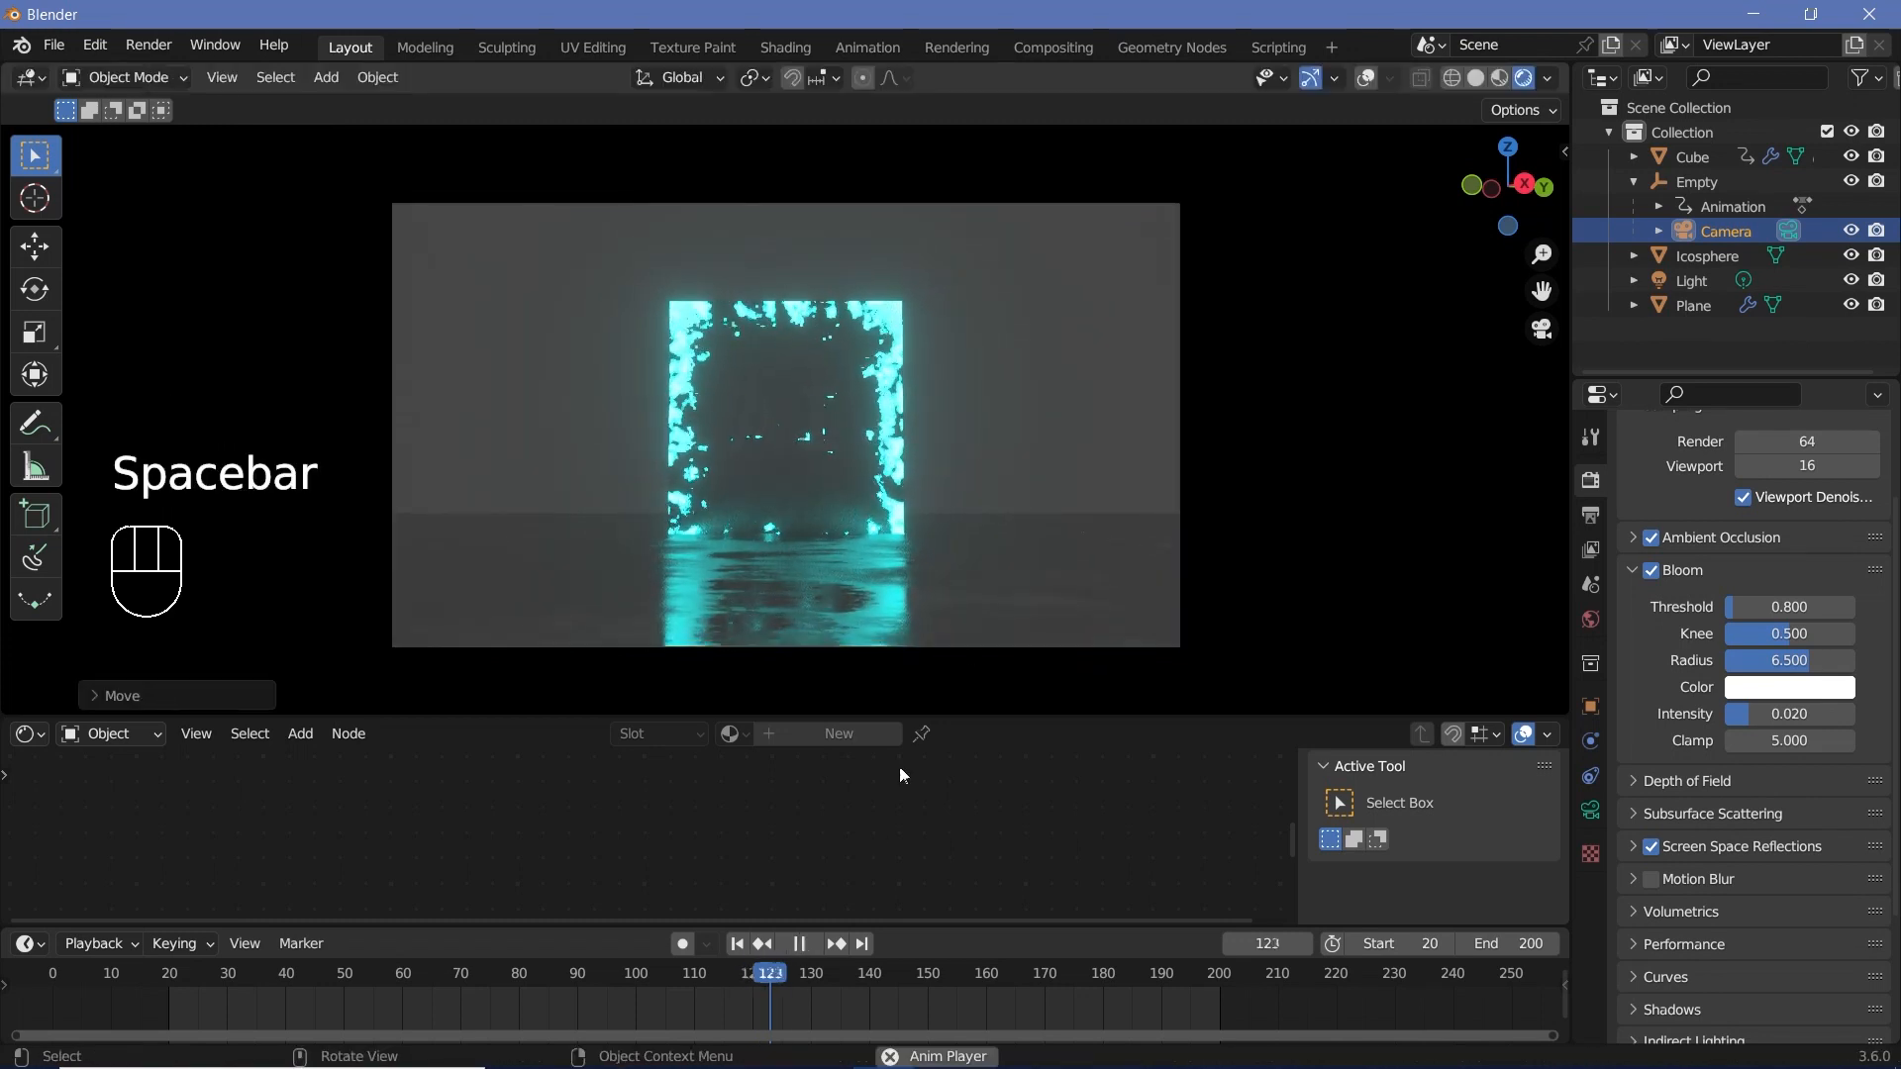
pyautogui.press('space')
pyautogui.moveTo(739, 964); pyautogui.dragTo(149, 980)
pyautogui.press('space')
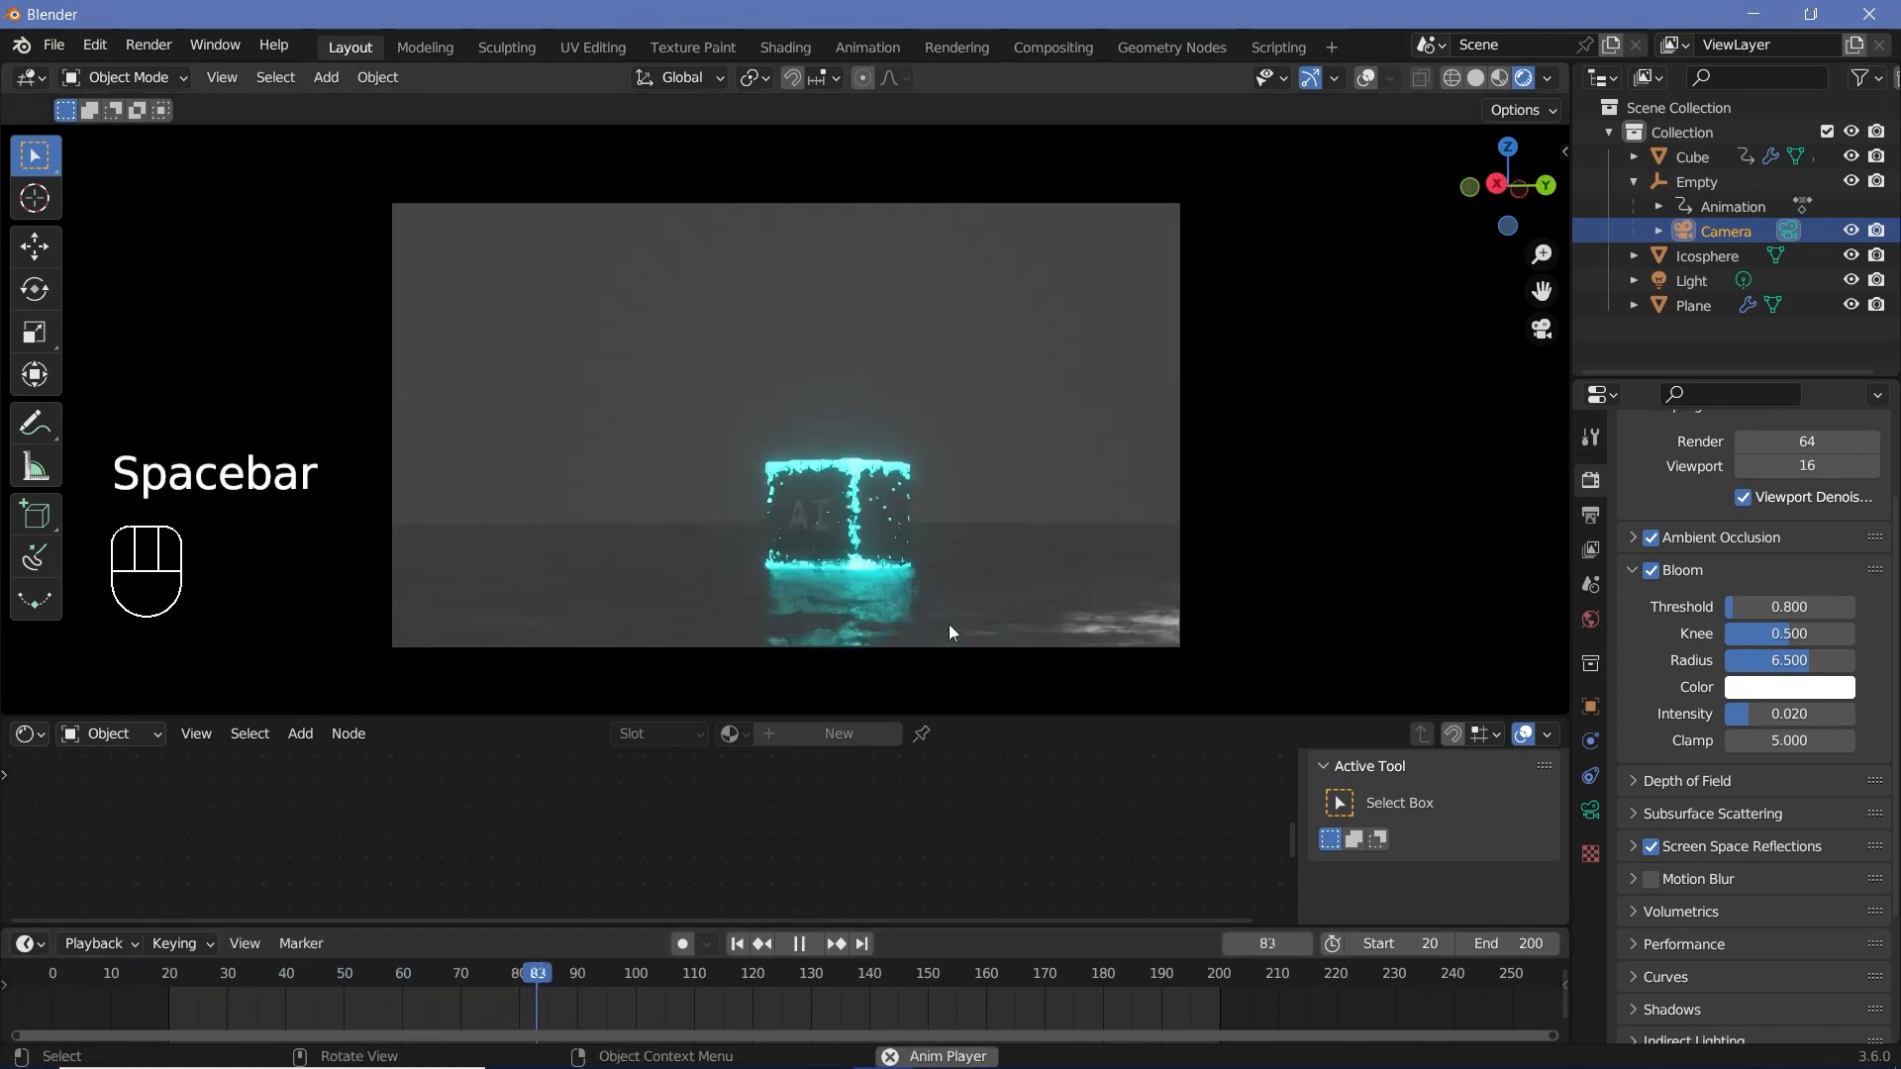
pyautogui.press('space')
pyautogui.press('space')
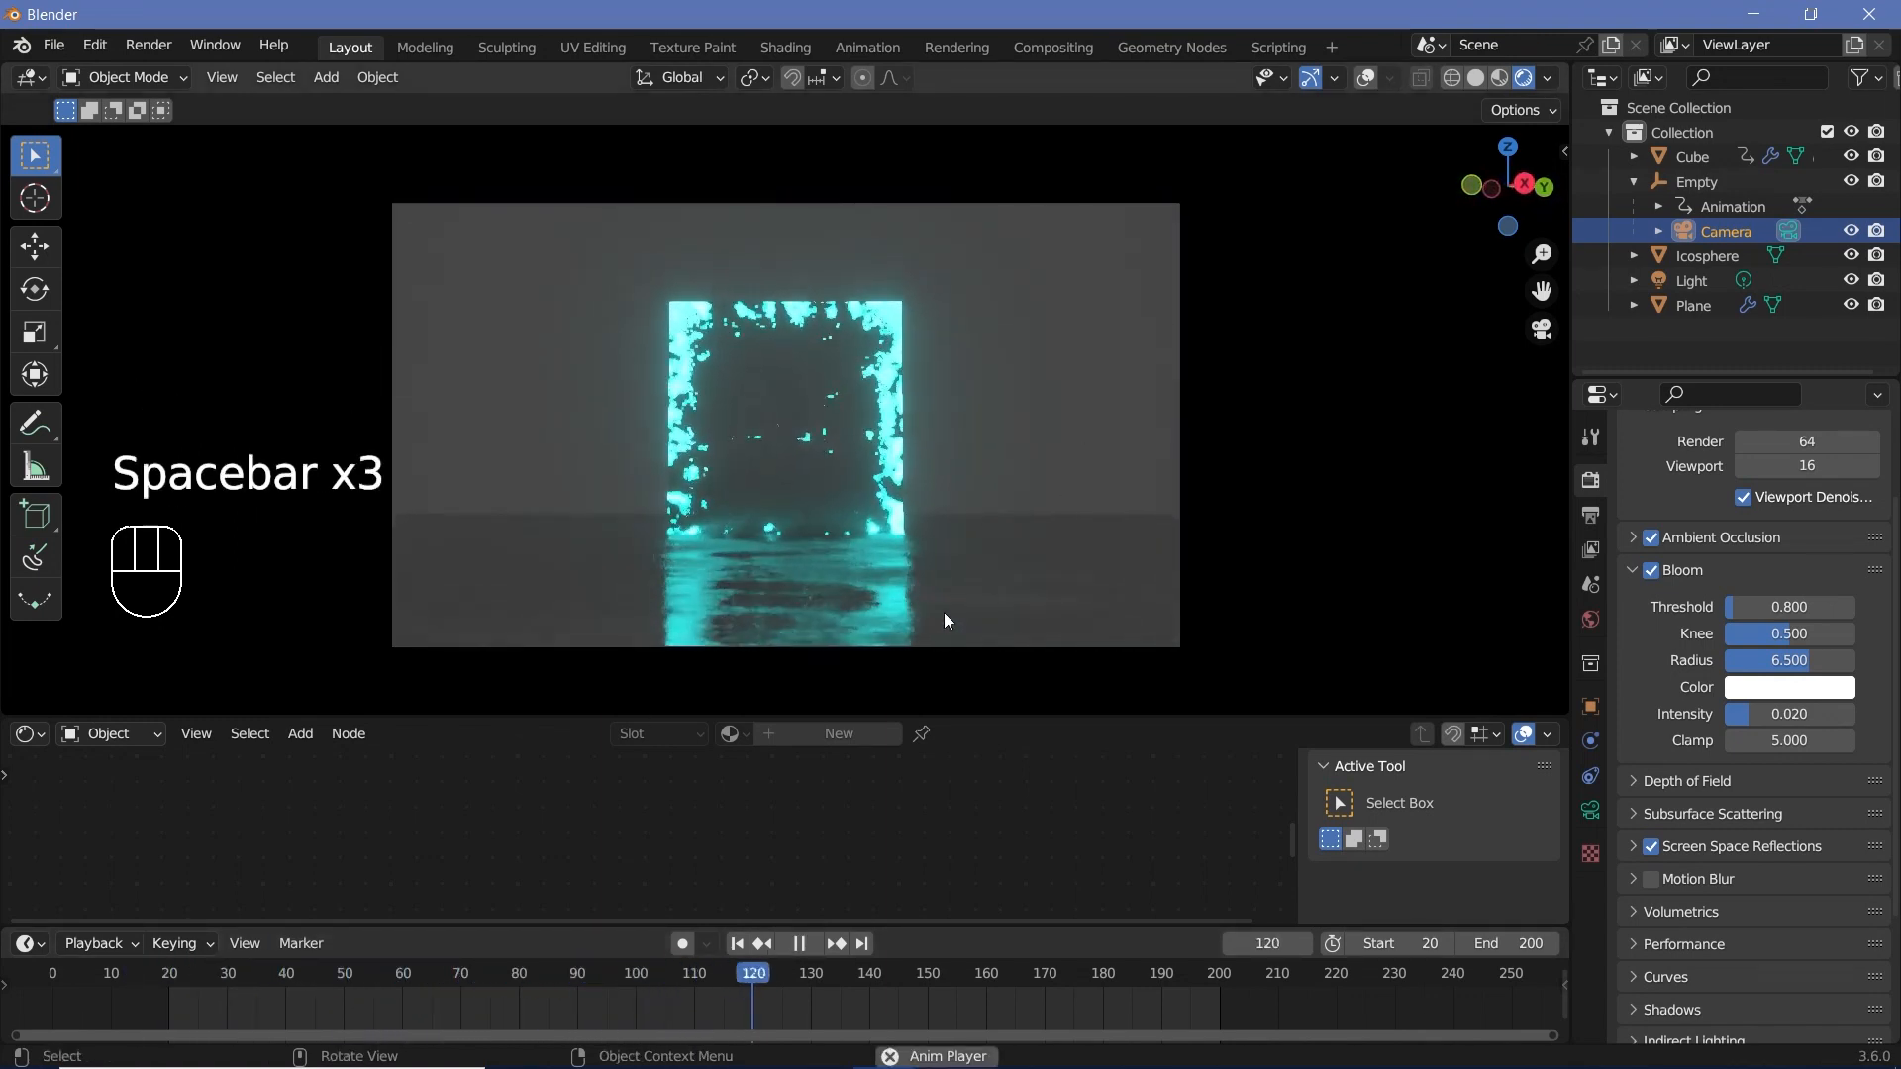
pyautogui.press('space')
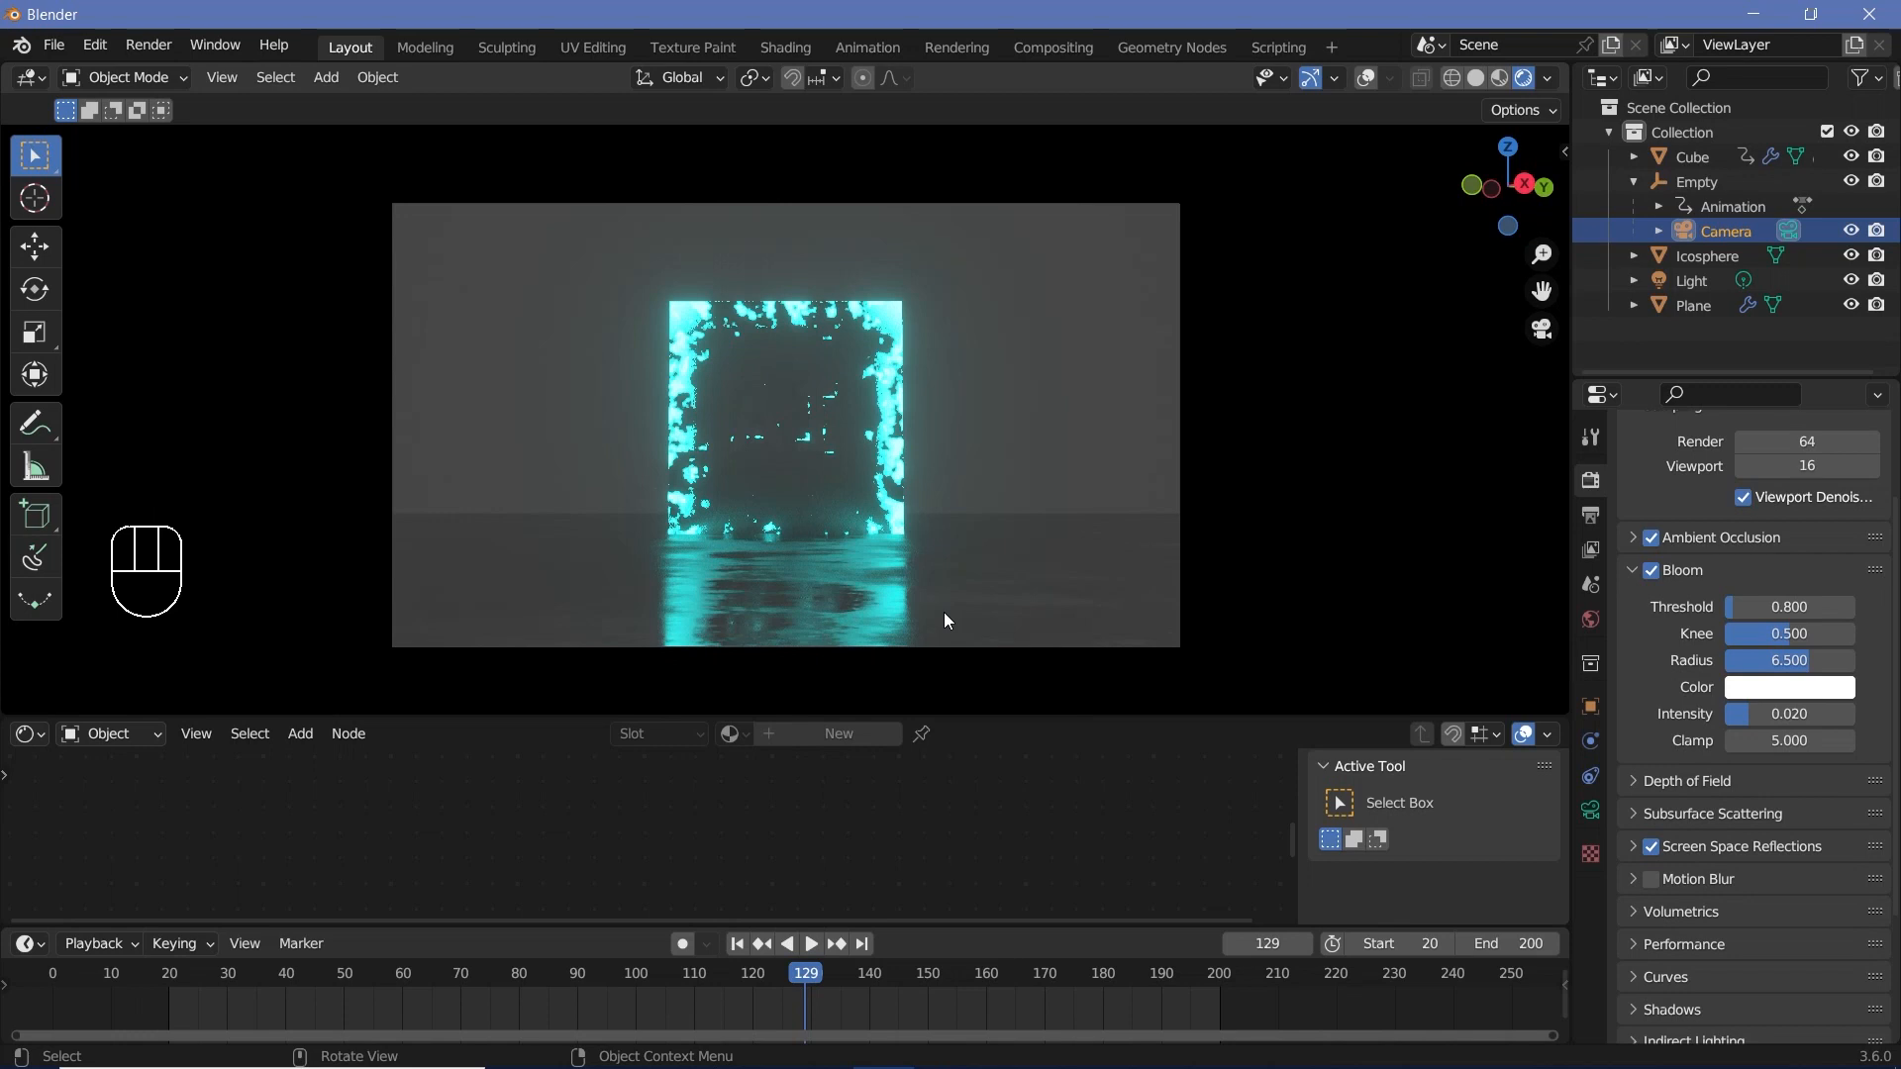
# Disable the Light in both viewport and renders, and play back from frame 121 to check the scene.
pyautogui.click(1850, 281)
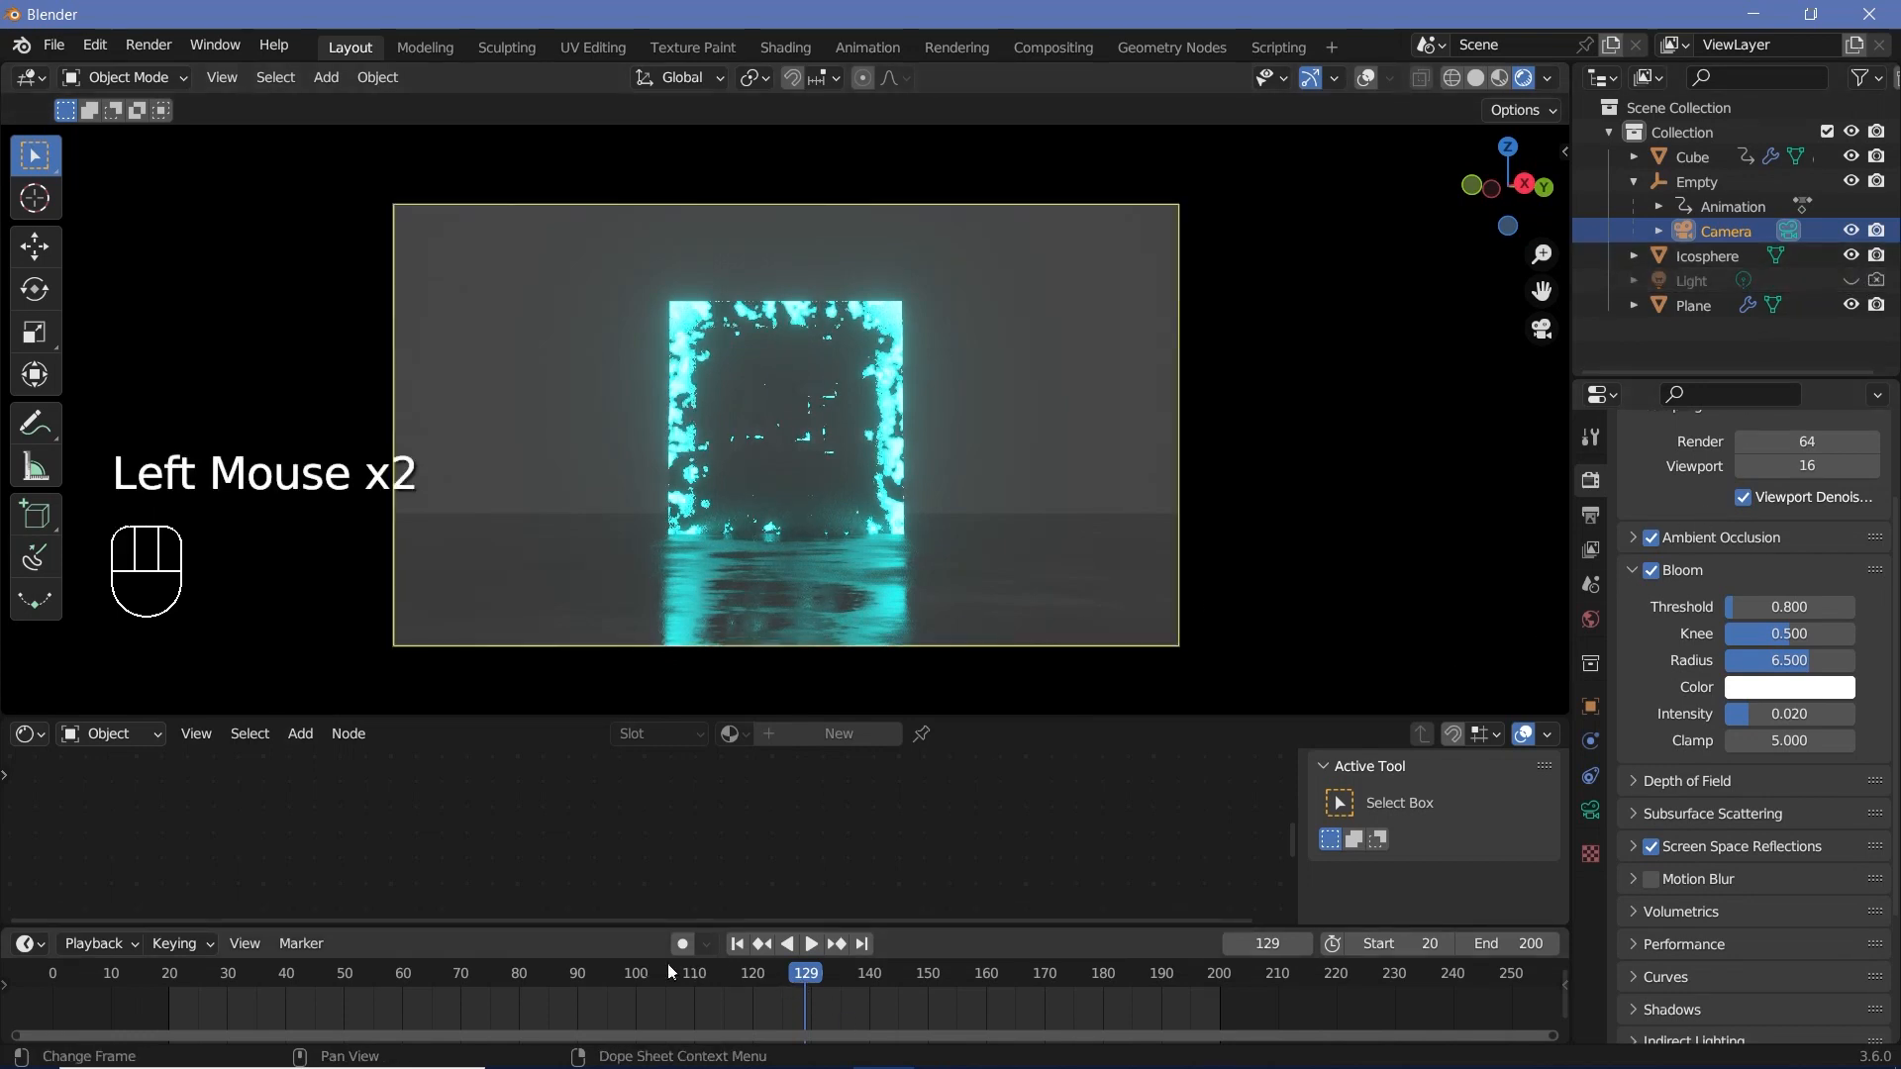
pyautogui.click(759, 973)
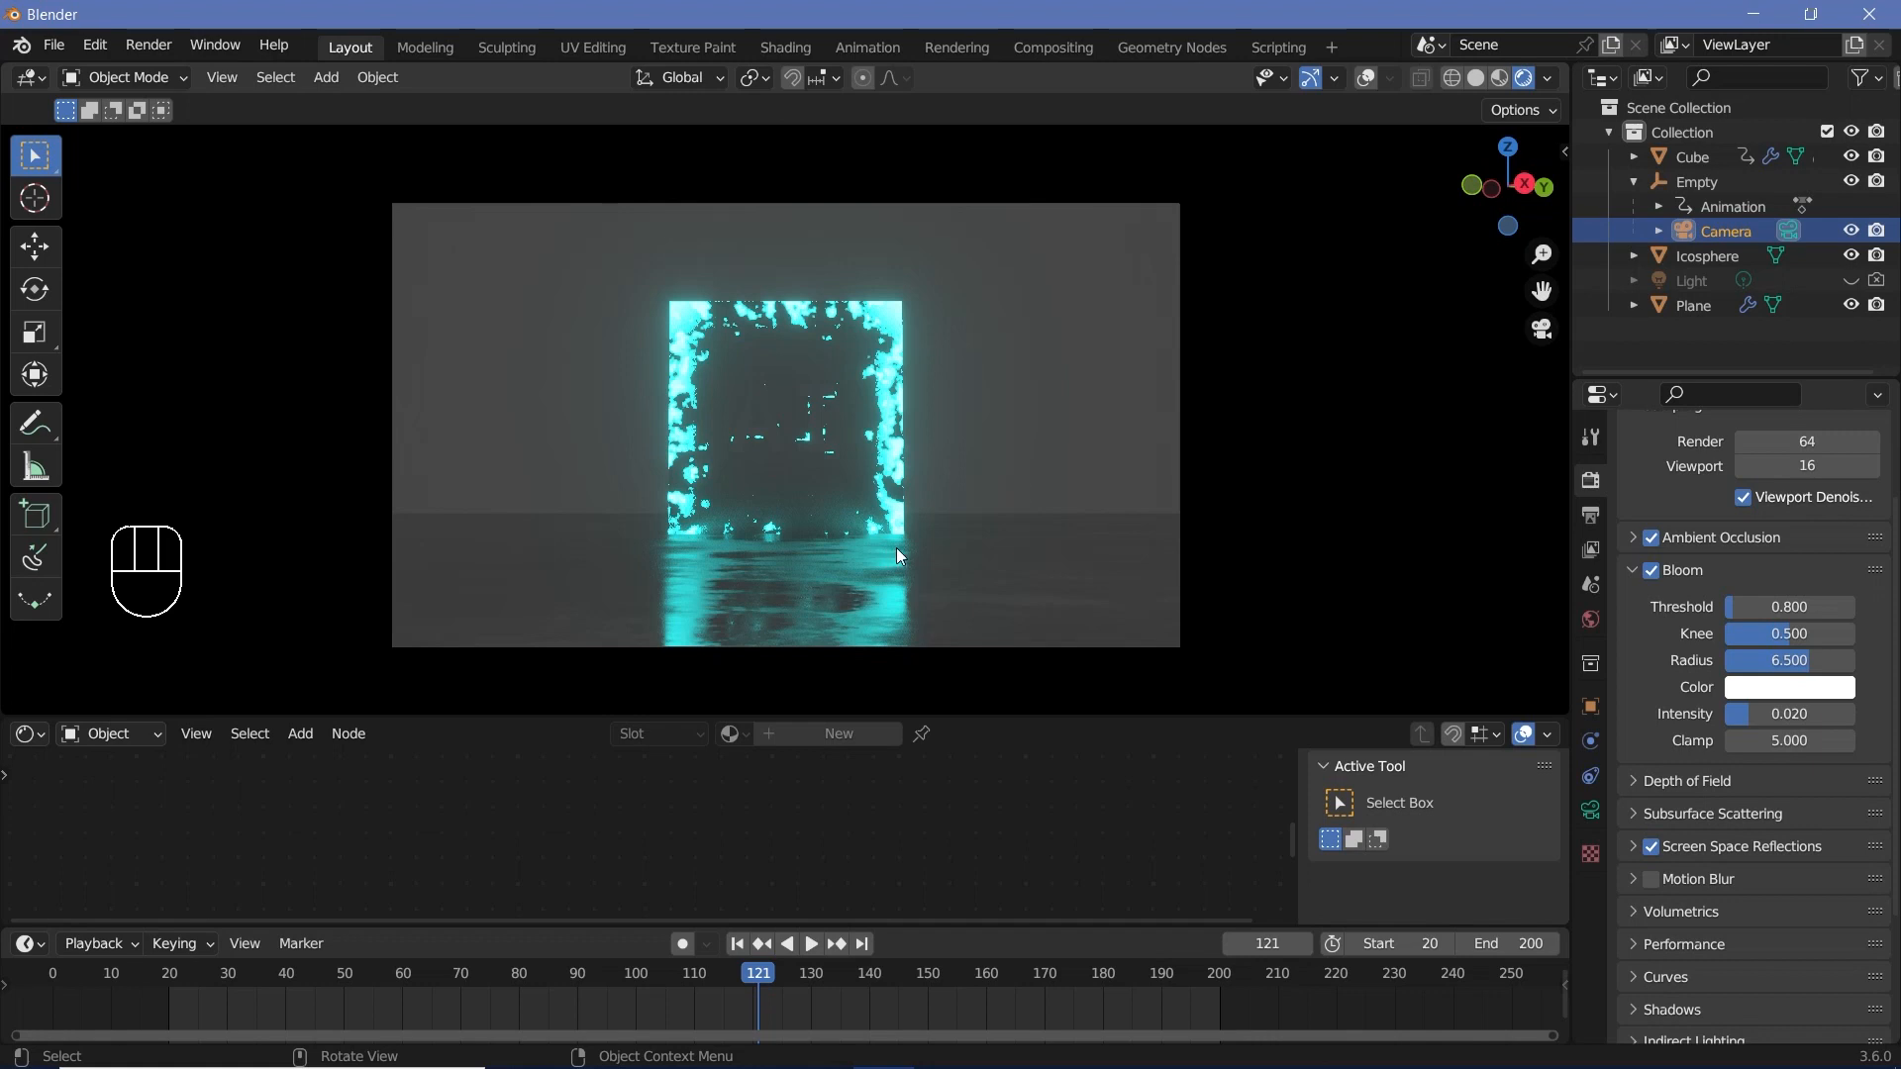
pyautogui.press('space')
pyautogui.press('space')
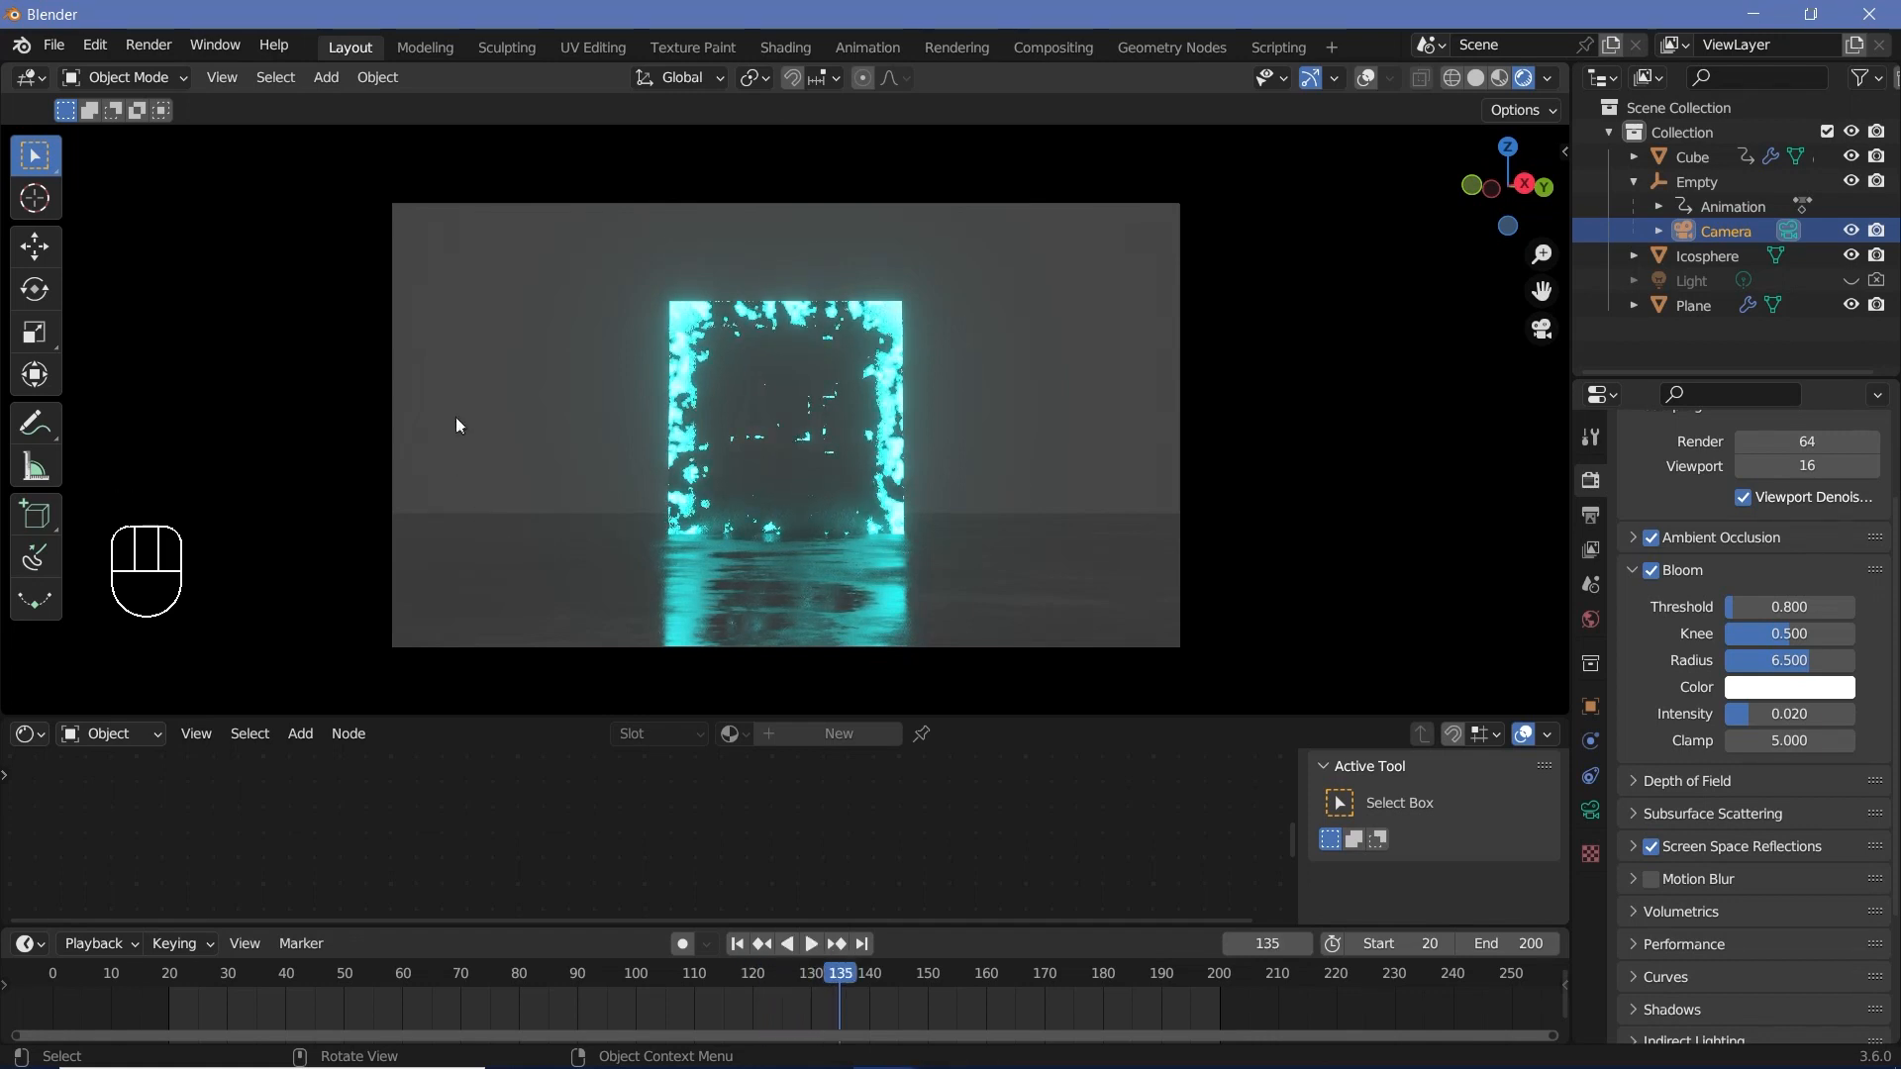
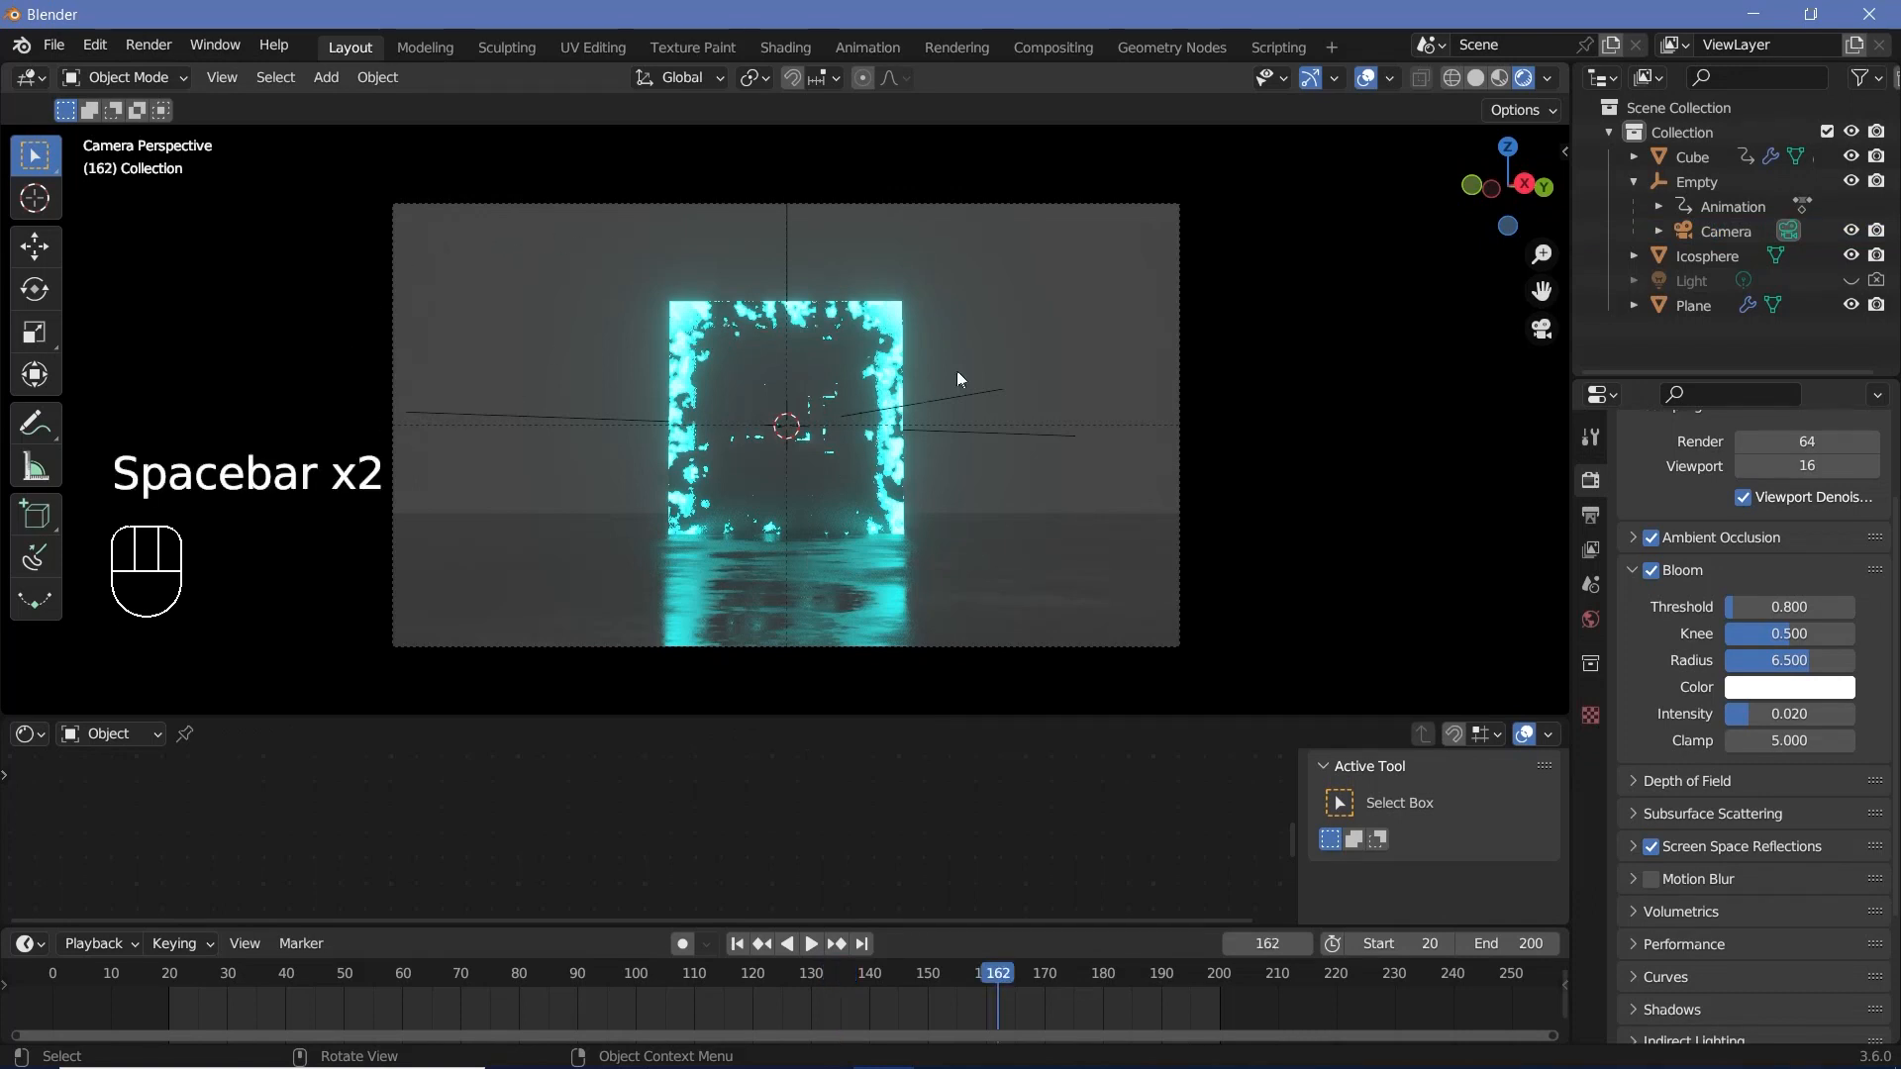
# Switch the shader editor from Object to World shading and enlarge the node area around the Background node.
pyautogui.click(111, 734)
pyautogui.click(119, 789)
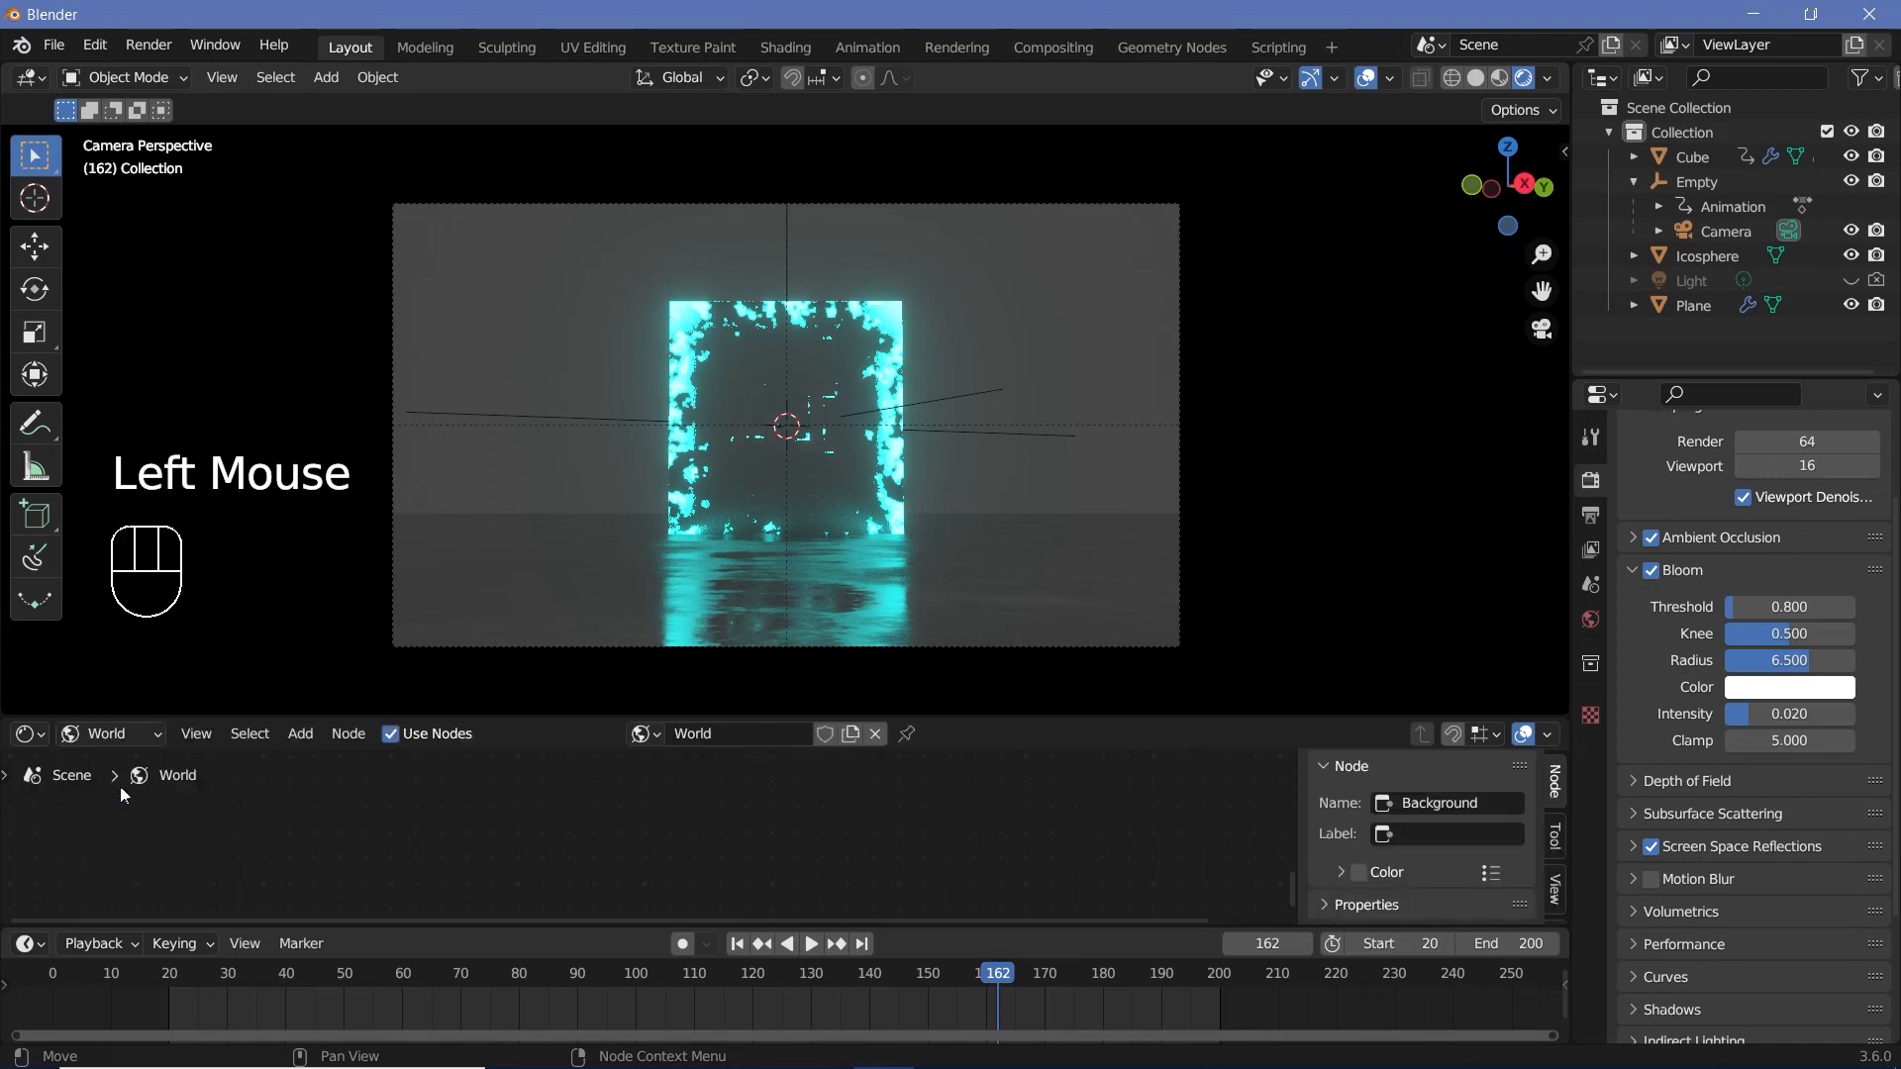
pyautogui.scroll(-6, 745, 841)
pyautogui.middleClick(745, 841)
pyautogui.scroll(10, 745, 841)
pyautogui.click(651, 674)
pyautogui.moveTo(651, 674); pyautogui.dragTo(461, 663)
pyautogui.click(626, 731)
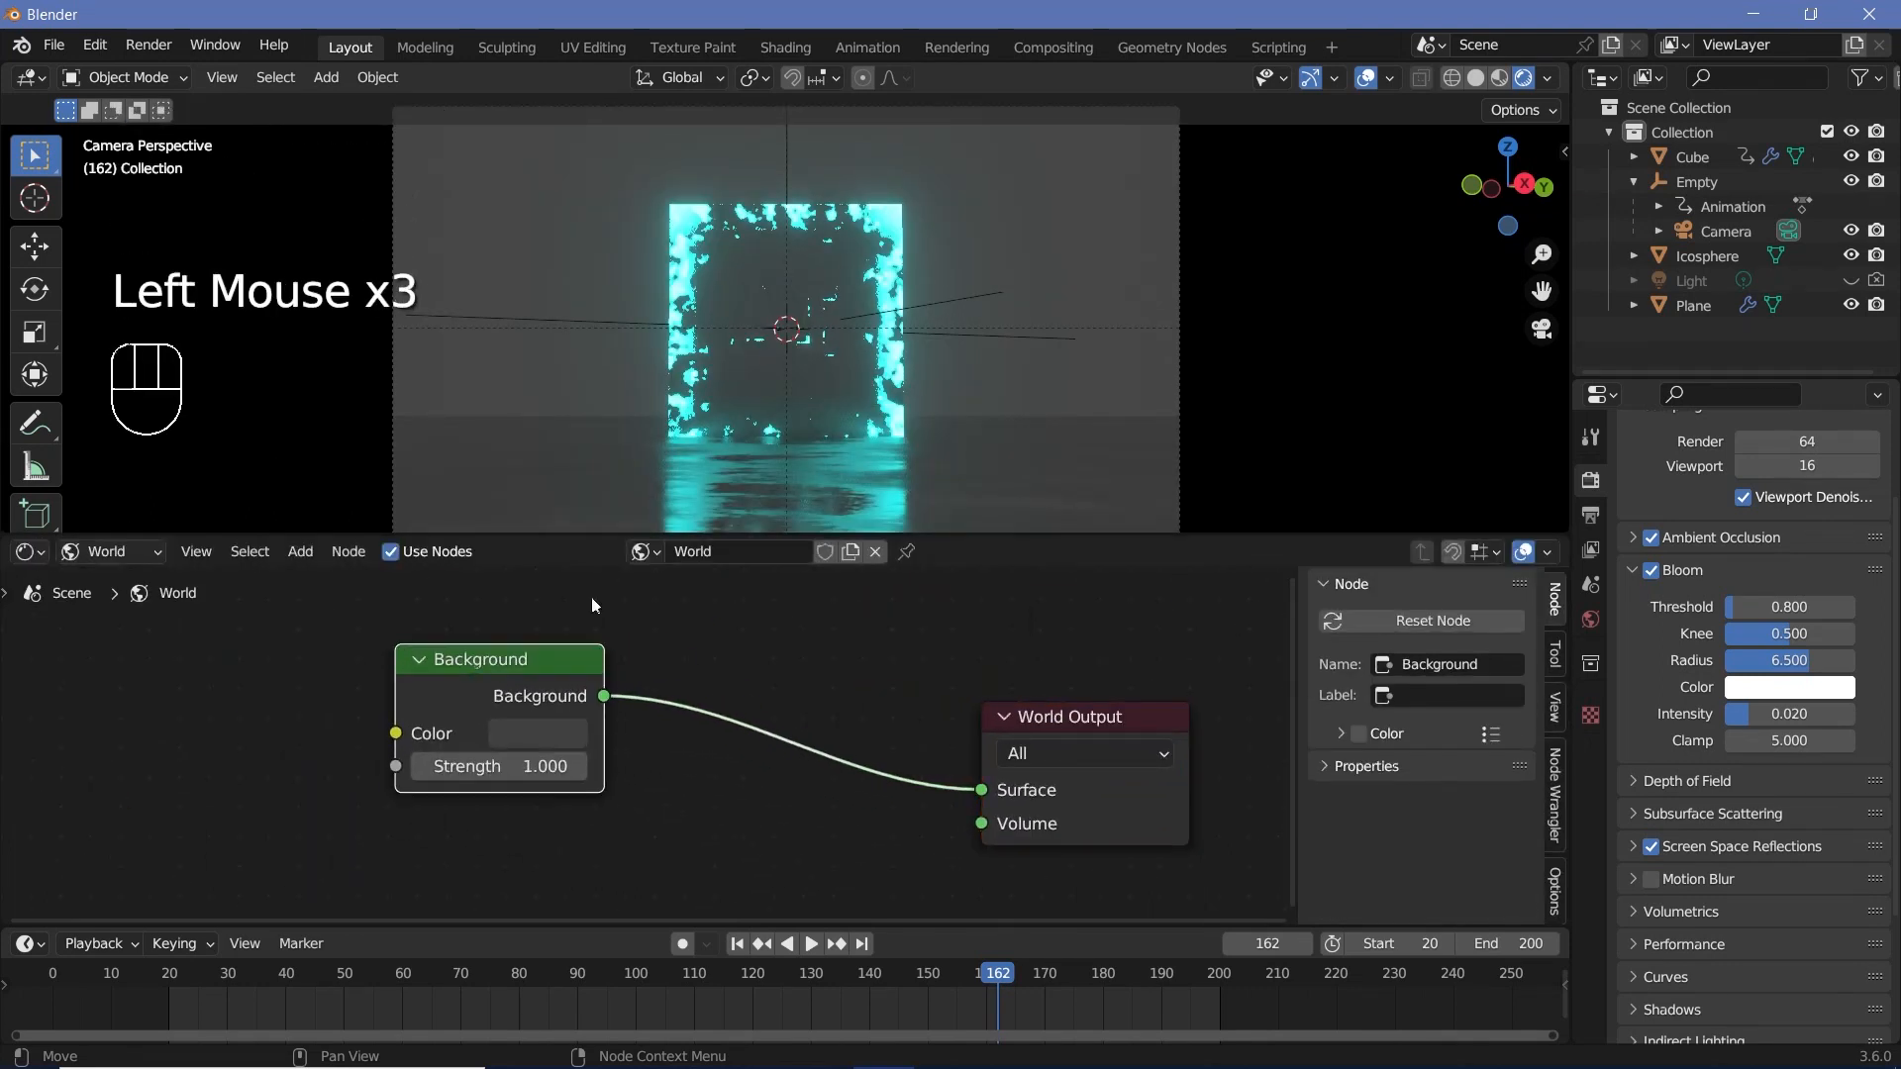
# Move the Background node closer to World Output and add a Noise Texture node before it.
pyautogui.moveTo(656, 813); pyautogui.dragTo(660, 749, button='middle')
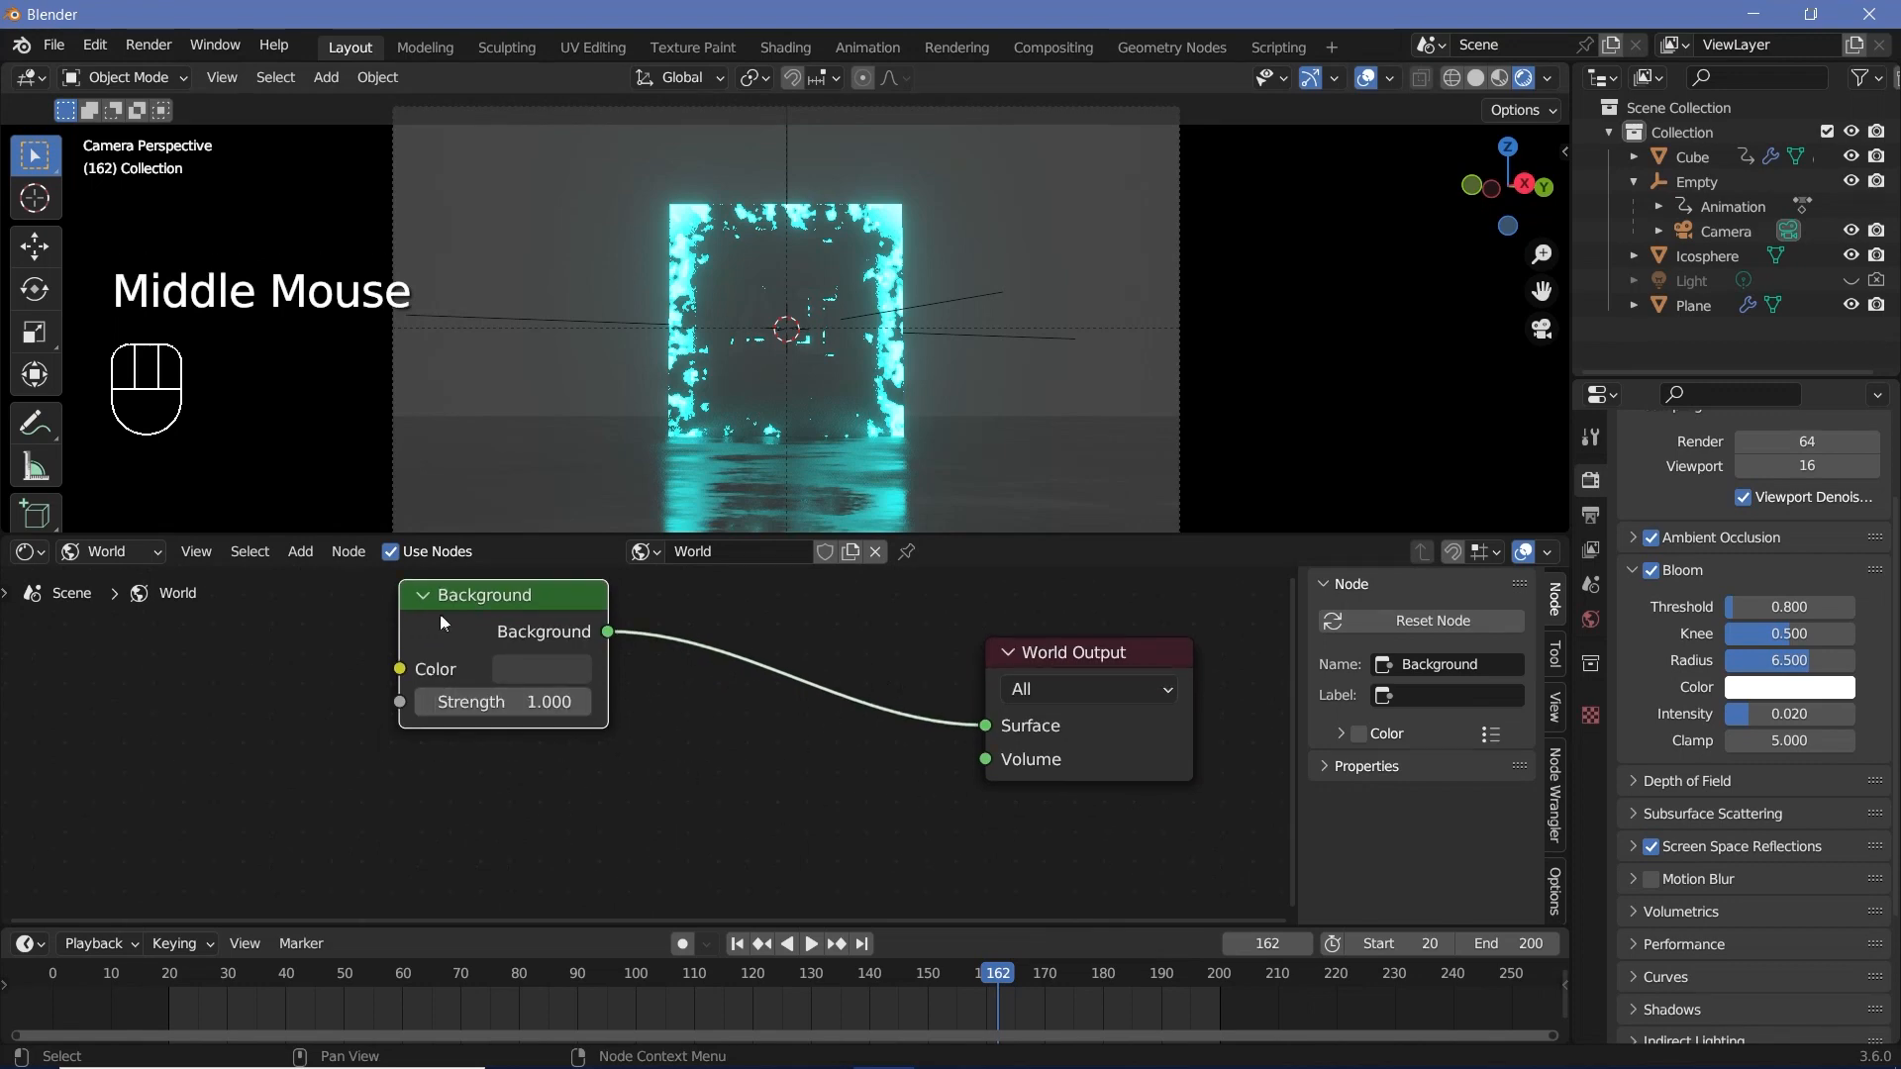
pyautogui.moveTo(560, 822); pyautogui.dragTo(674, 851, button='middle')
pyautogui.moveTo(633, 629); pyautogui.dragTo(729, 657)
pyautogui.moveTo(557, 840); pyautogui.dragTo(713, 801, button='middle')
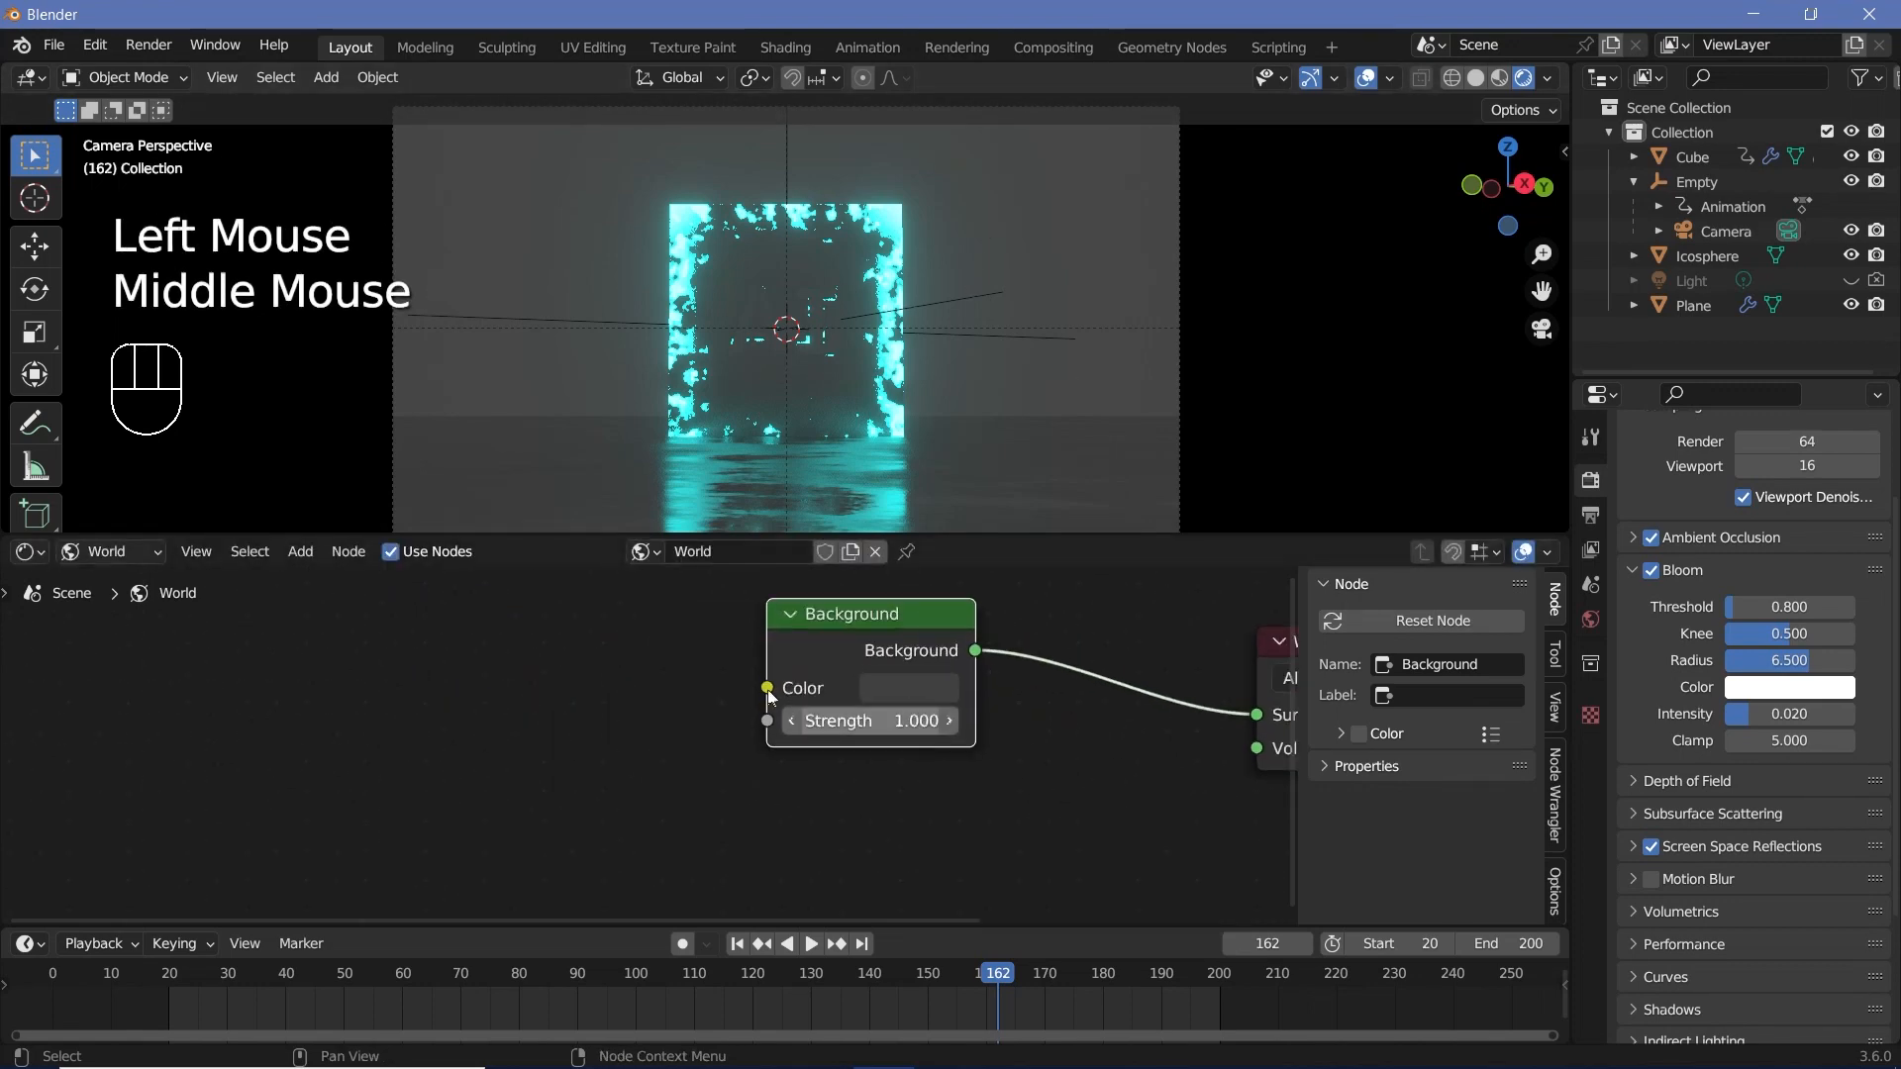
pyautogui.hotkey('shift', 'a')
pyautogui.moveTo(598, 713)
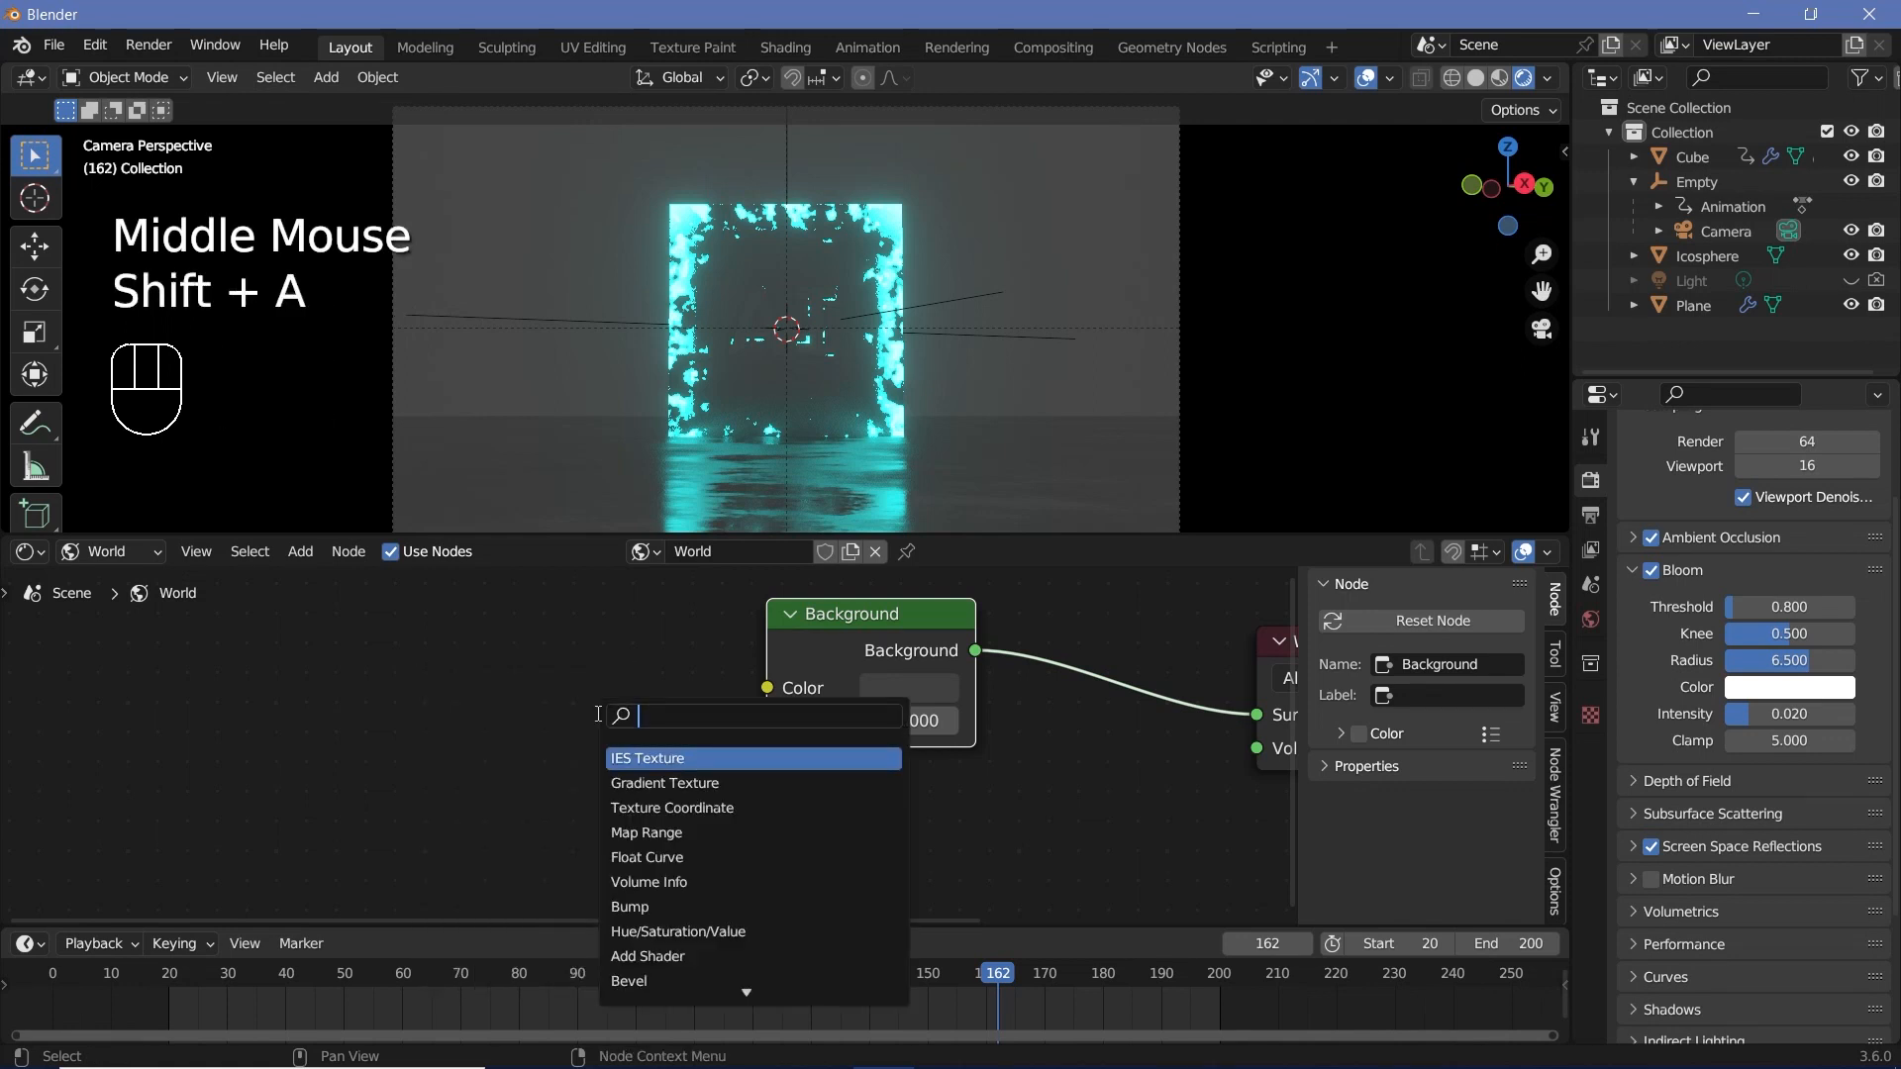
pyautogui.write('noise')
pyautogui.click(633, 757)
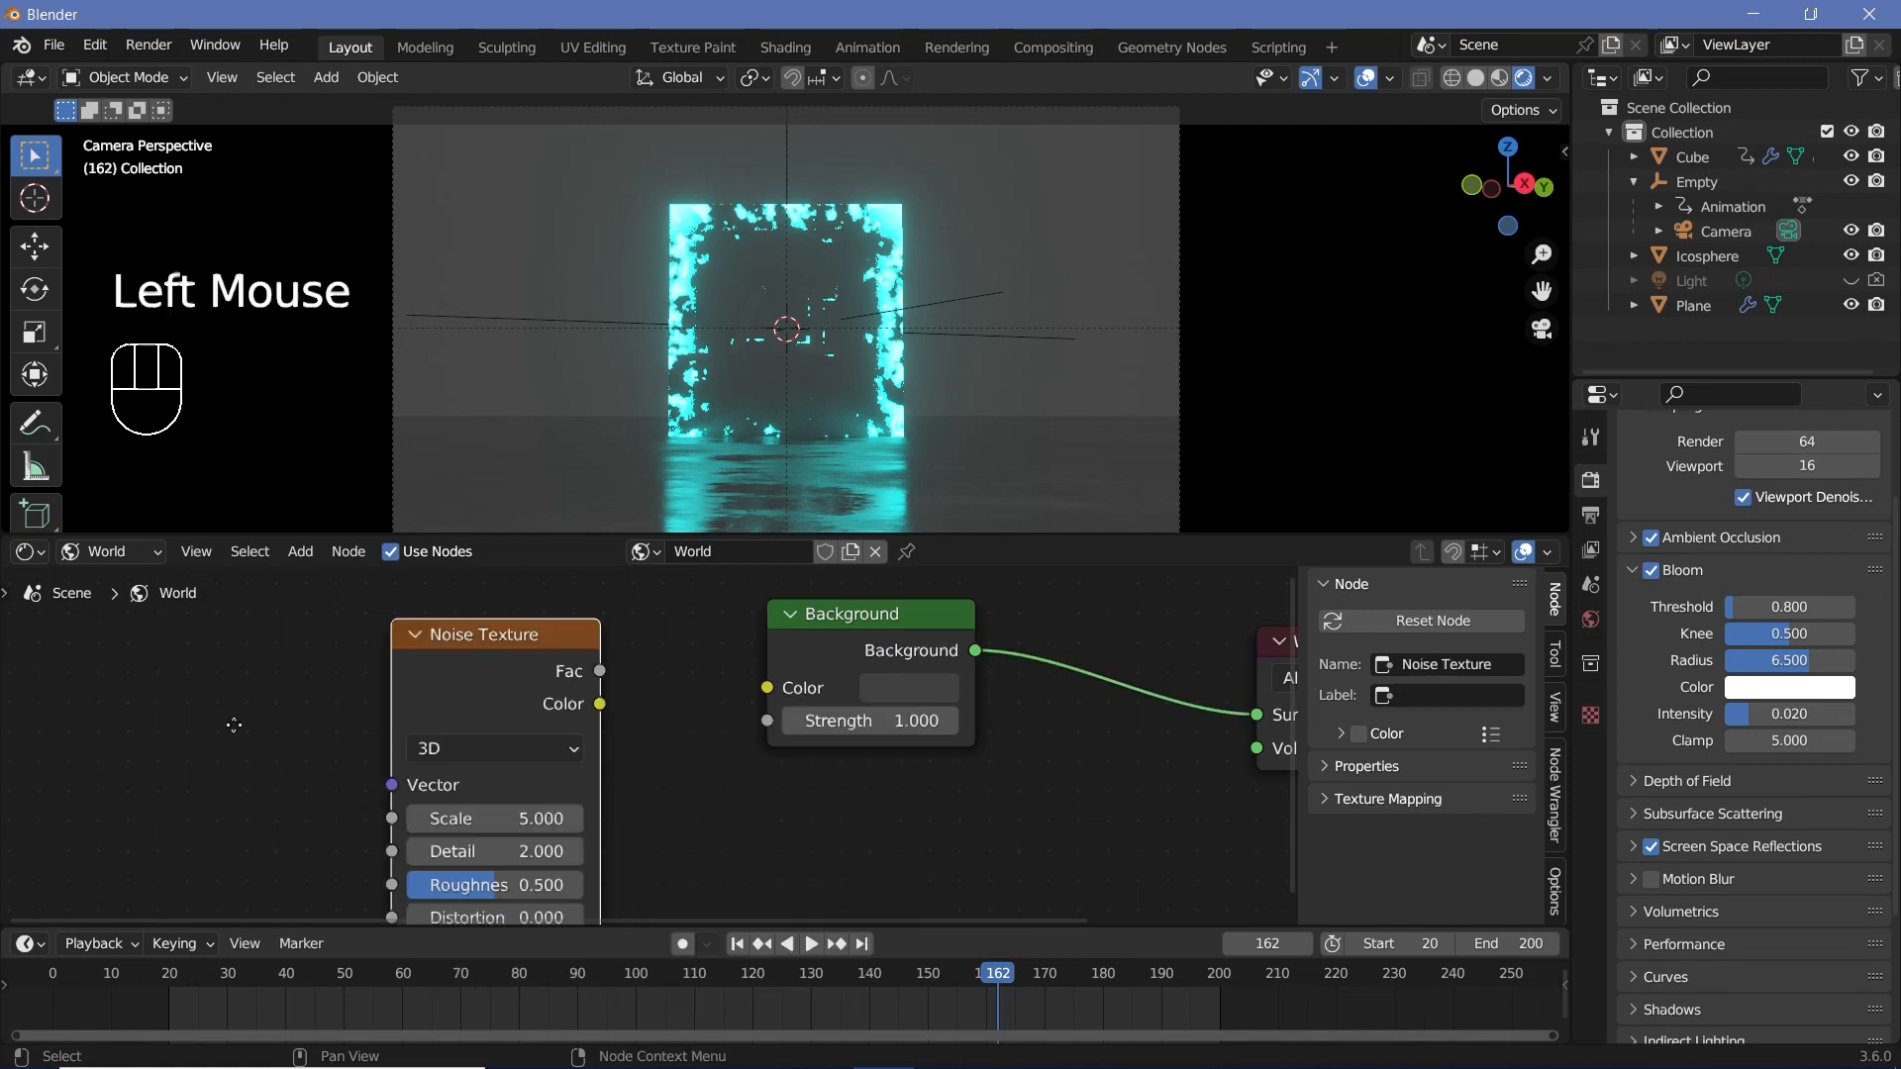
# Add a Wave Texture node and arrange it between the Noise Texture and Background nodes.
pyautogui.moveTo(219, 701); pyautogui.dragTo(430, 693, button='middle')
pyautogui.hotkey('shift', 'a')
pyautogui.moveTo(430, 693)
pyautogui.write('wav')
pyautogui.click(485, 764)
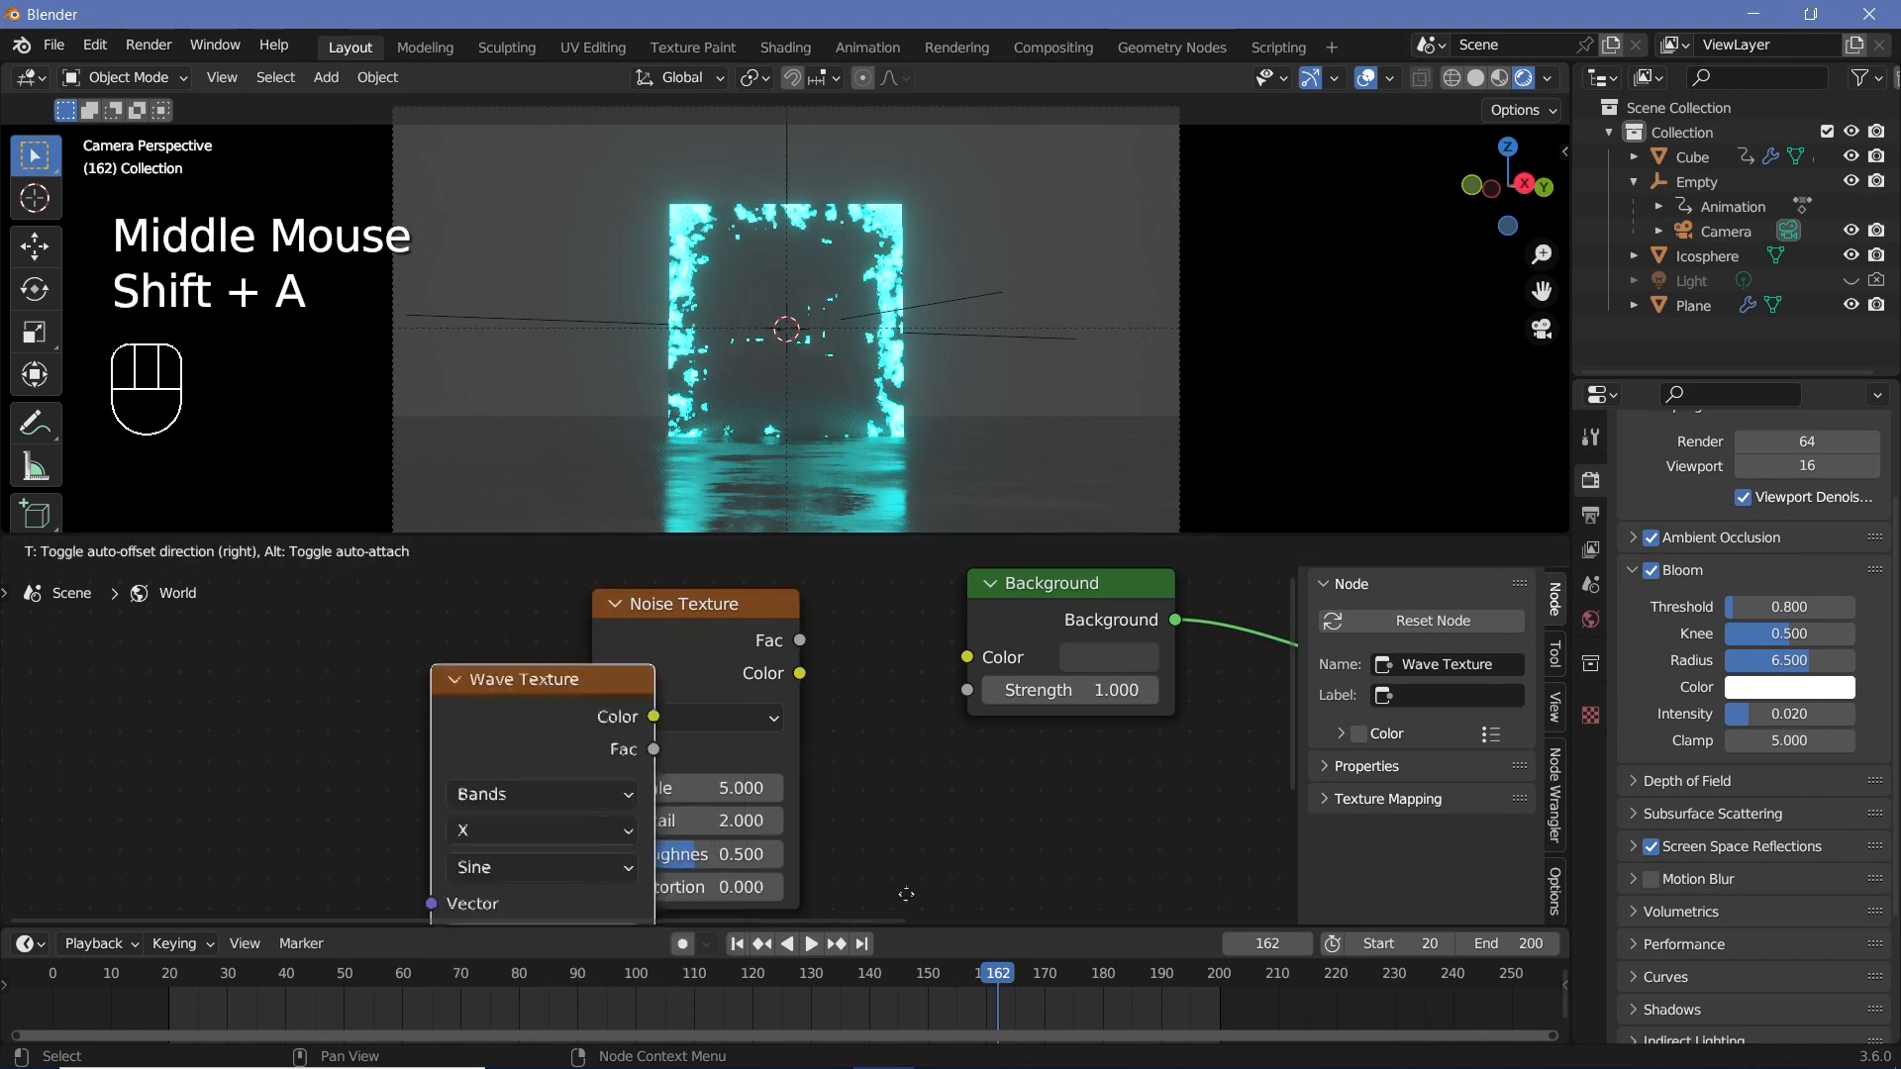
pyautogui.click(867, 828)
pyautogui.scroll(-2, 818, 699)
pyautogui.moveTo(817, 699); pyautogui.dragTo(770, 859, button='middle')
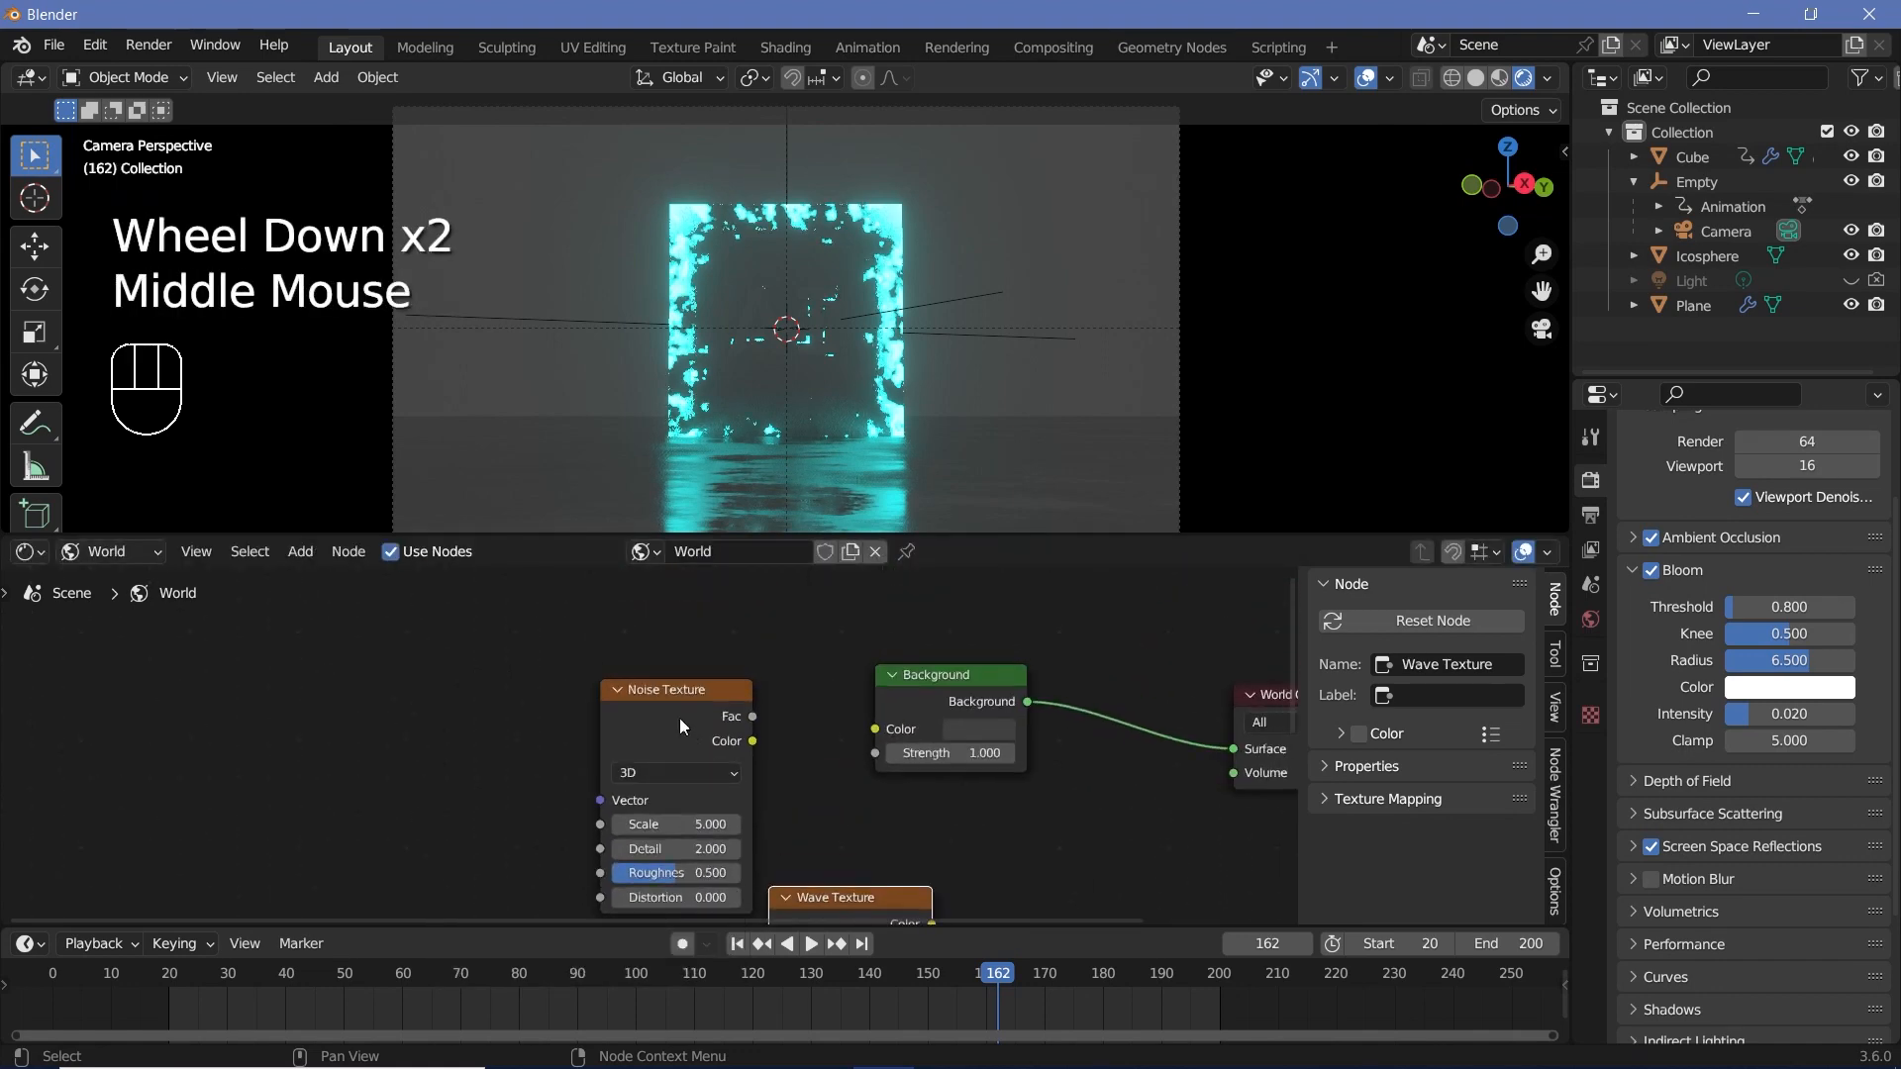
pyautogui.moveTo(654, 731); pyautogui.dragTo(353, 717)
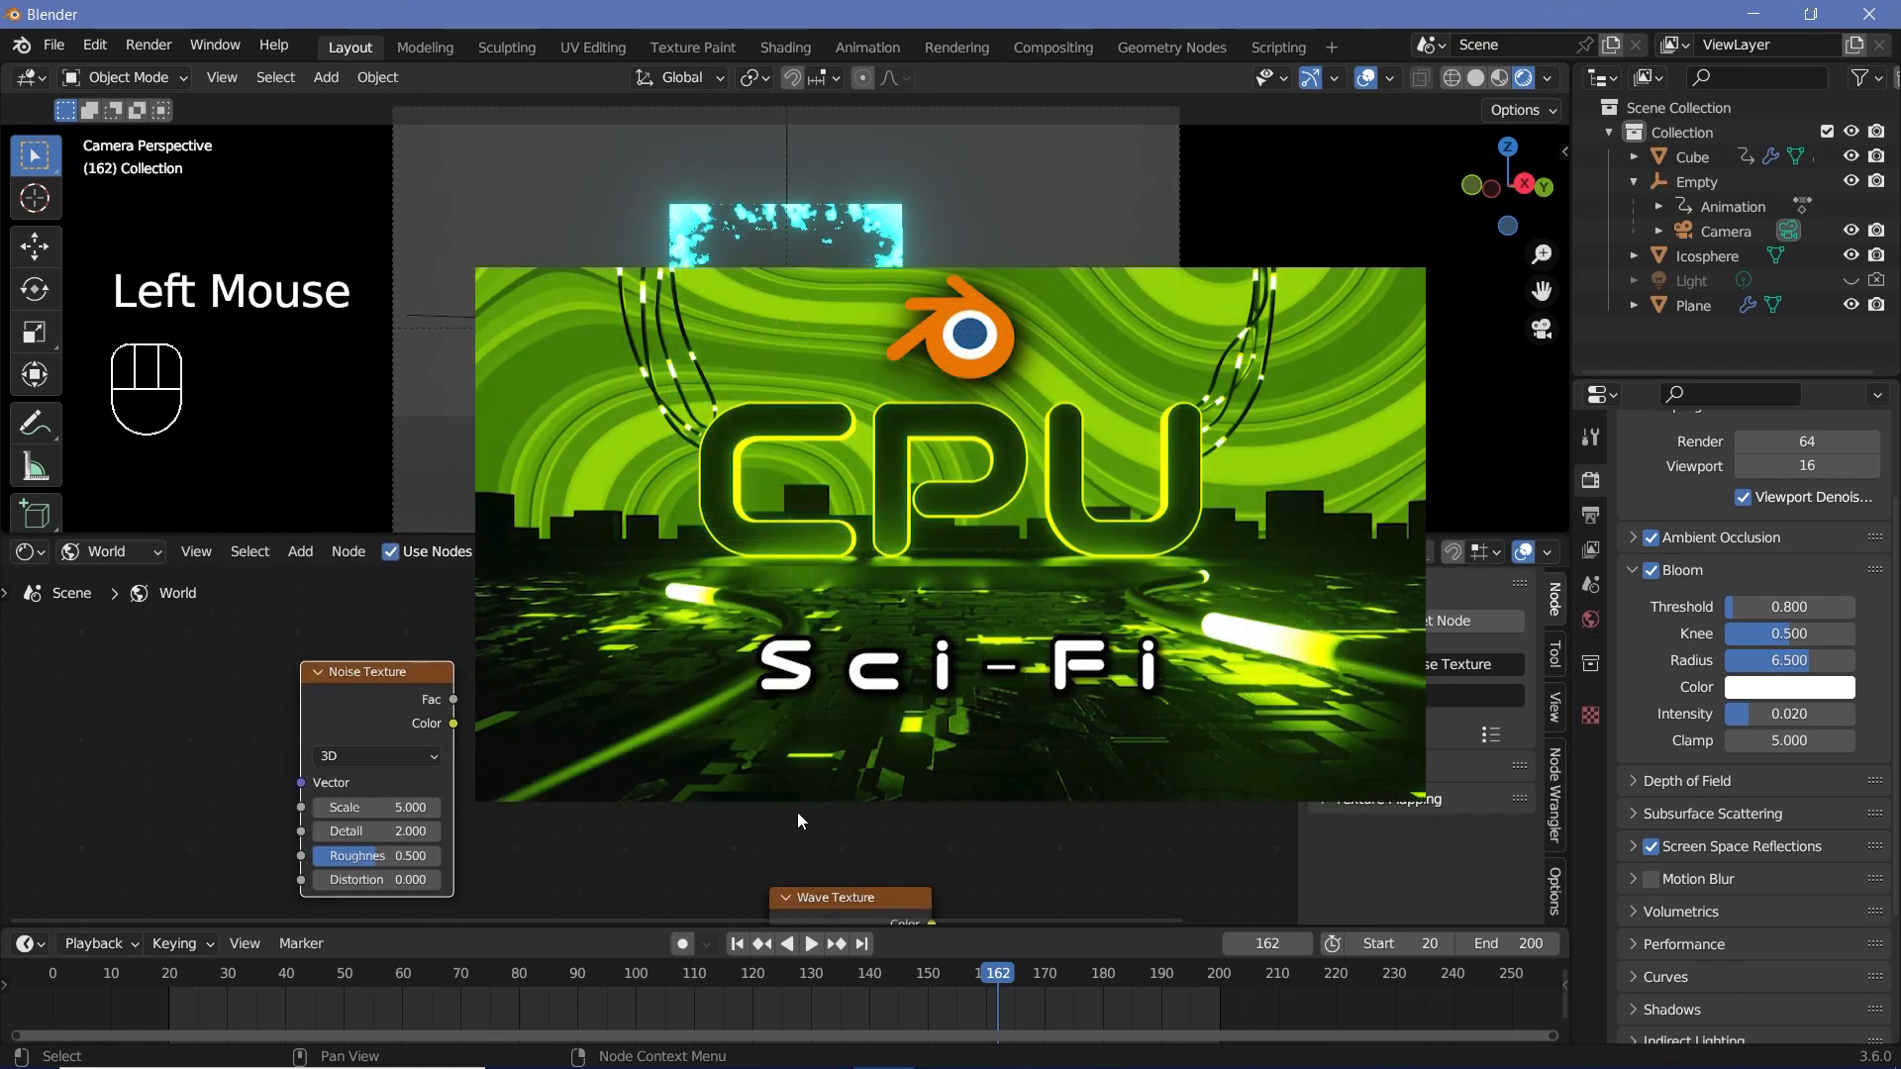
pyautogui.moveTo(858, 909); pyautogui.dragTo(683, 719)
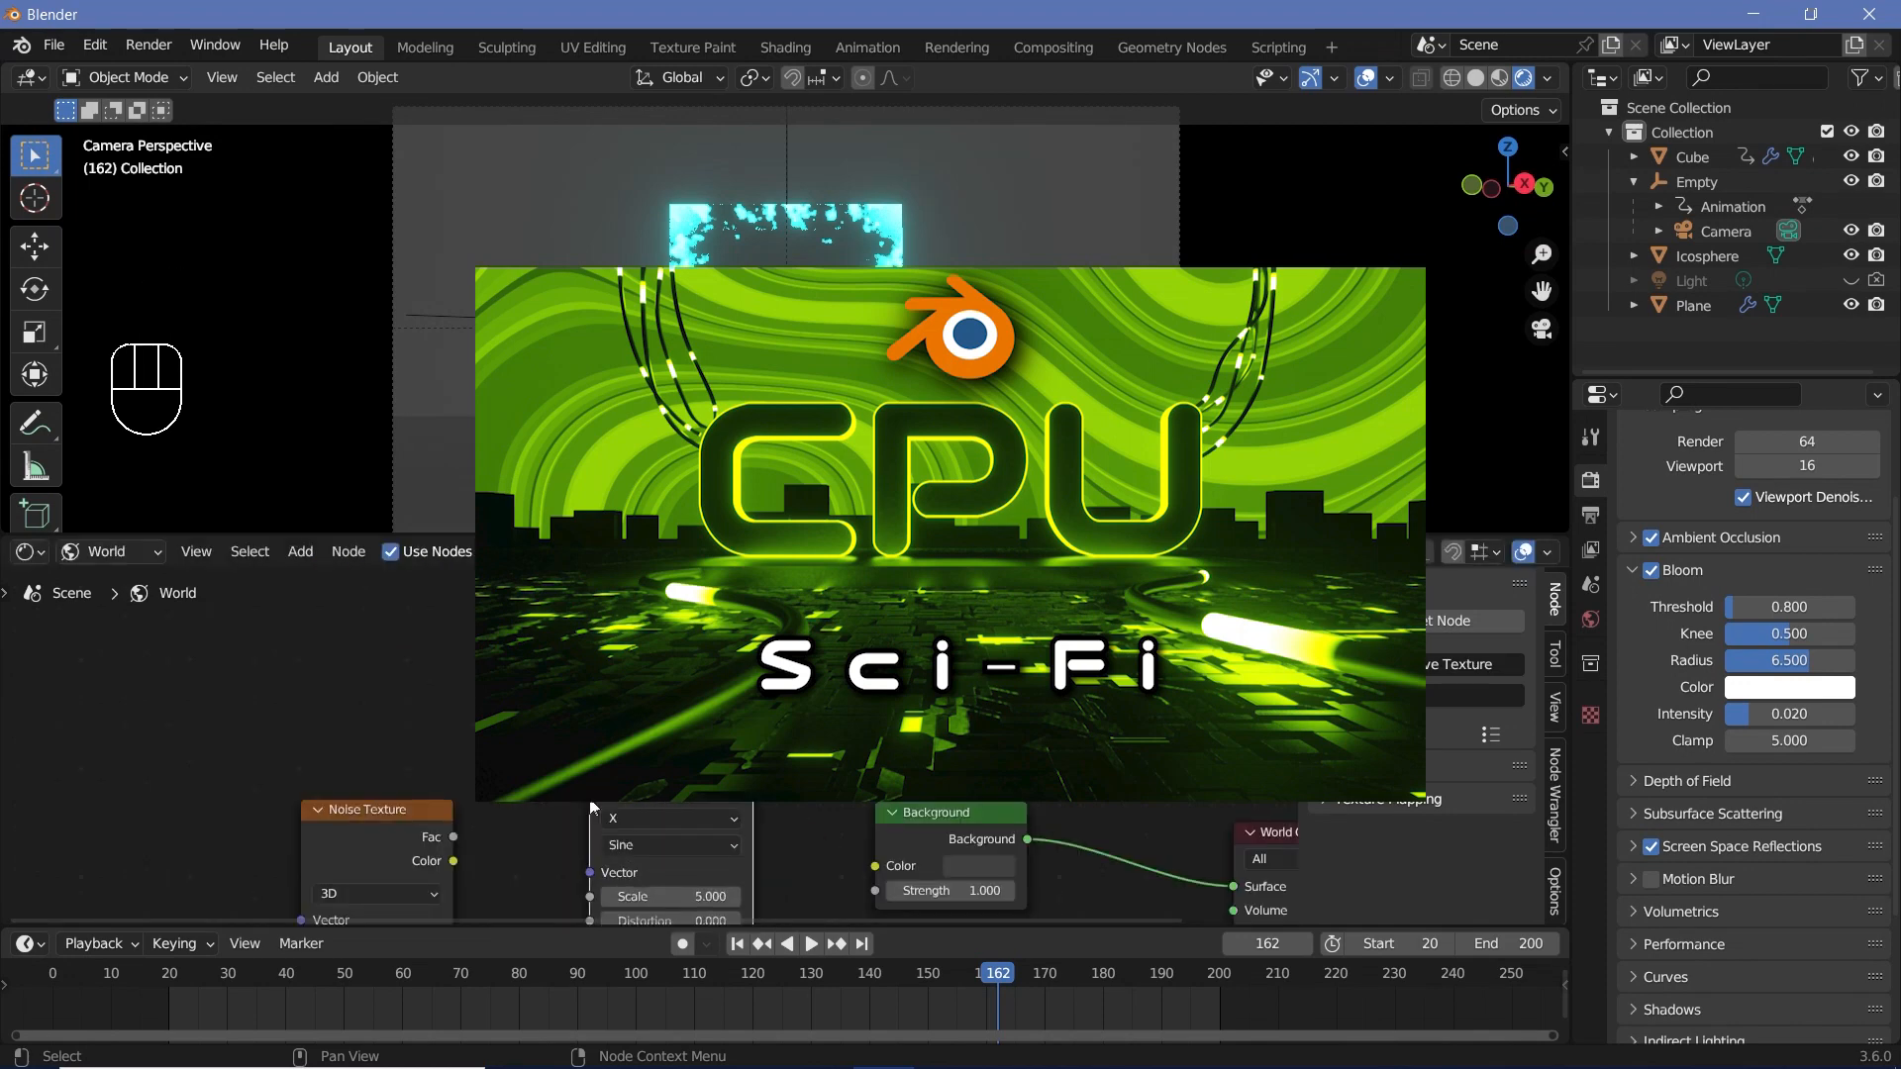
pyautogui.moveTo(683, 719); pyautogui.dragTo(690, 581, button='middle')
# Connect the Noise Texture's Color to the Wave Texture's Vector and the Wave Texture's Color to the Background's Color.
pyautogui.moveTo(462, 723); pyautogui.dragTo(604, 734)
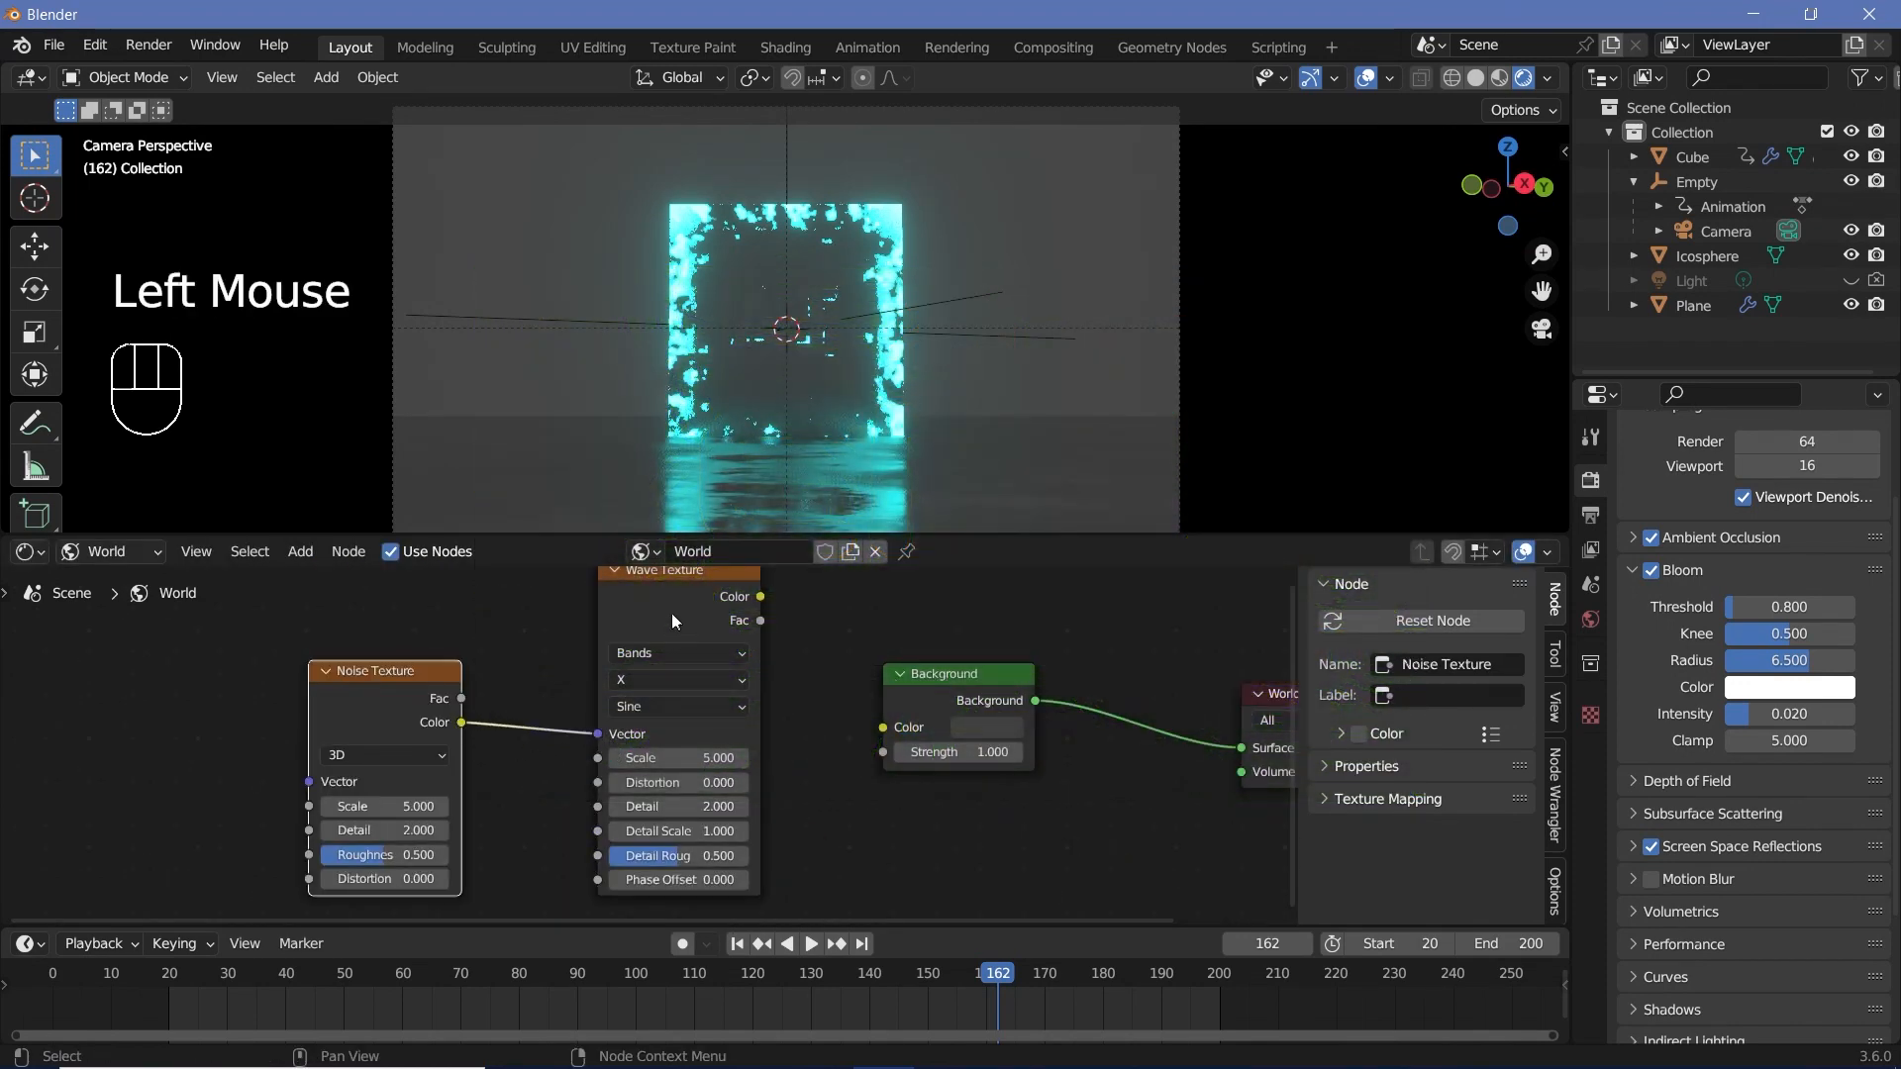
pyautogui.moveTo(754, 620); pyautogui.dragTo(877, 734)
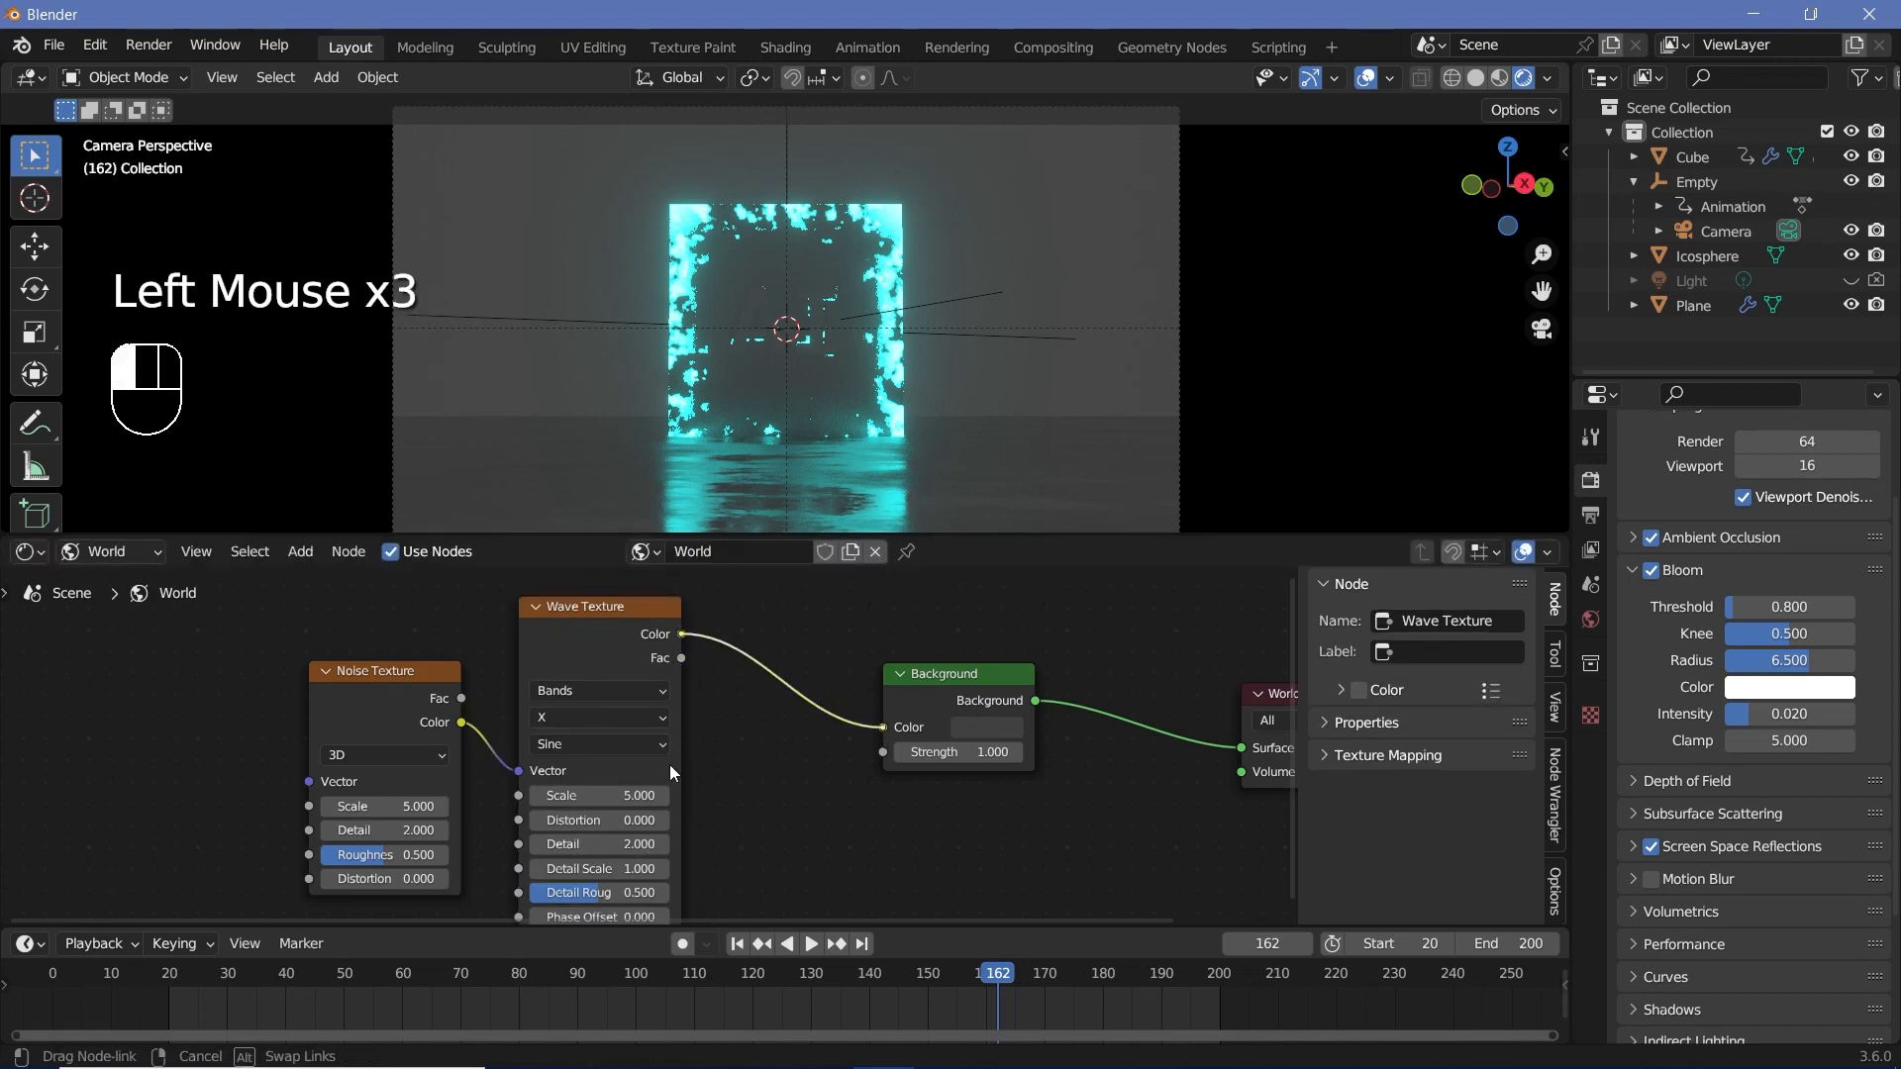
pyautogui.moveTo(716, 818); pyautogui.dragTo(355, 582)
pyautogui.moveTo(594, 625); pyautogui.dragTo(476, 637)
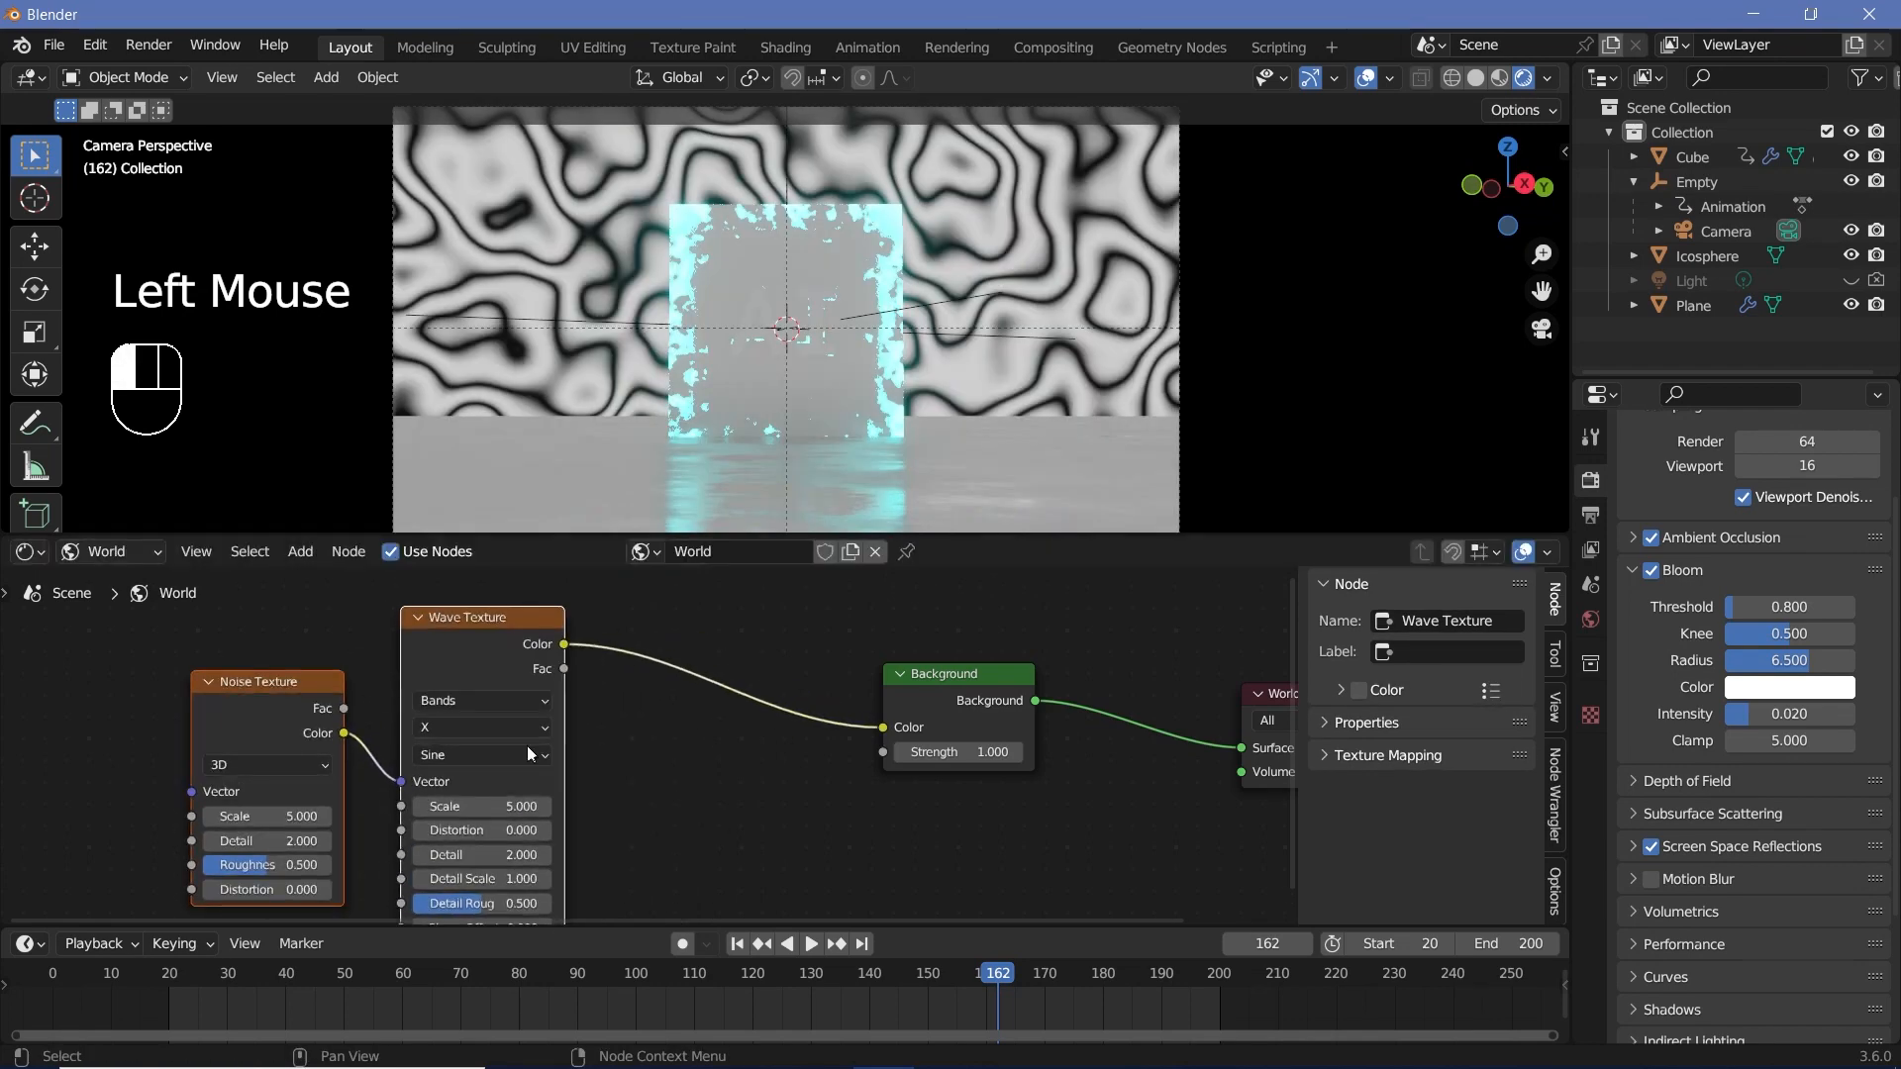
# Set the Wave Texture's scale to 2, and the Noise Texture's scale to 2 and roughness to 0.
pyautogui.moveTo(693, 871); pyautogui.dragTo(718, 834, button='middle')
pyautogui.scroll(2, 718, 834)
pyautogui.keyDown('shift'); pyautogui.moveTo(518, 741); pyautogui.dragTo(505, 744); pyautogui.keyUp('shift')
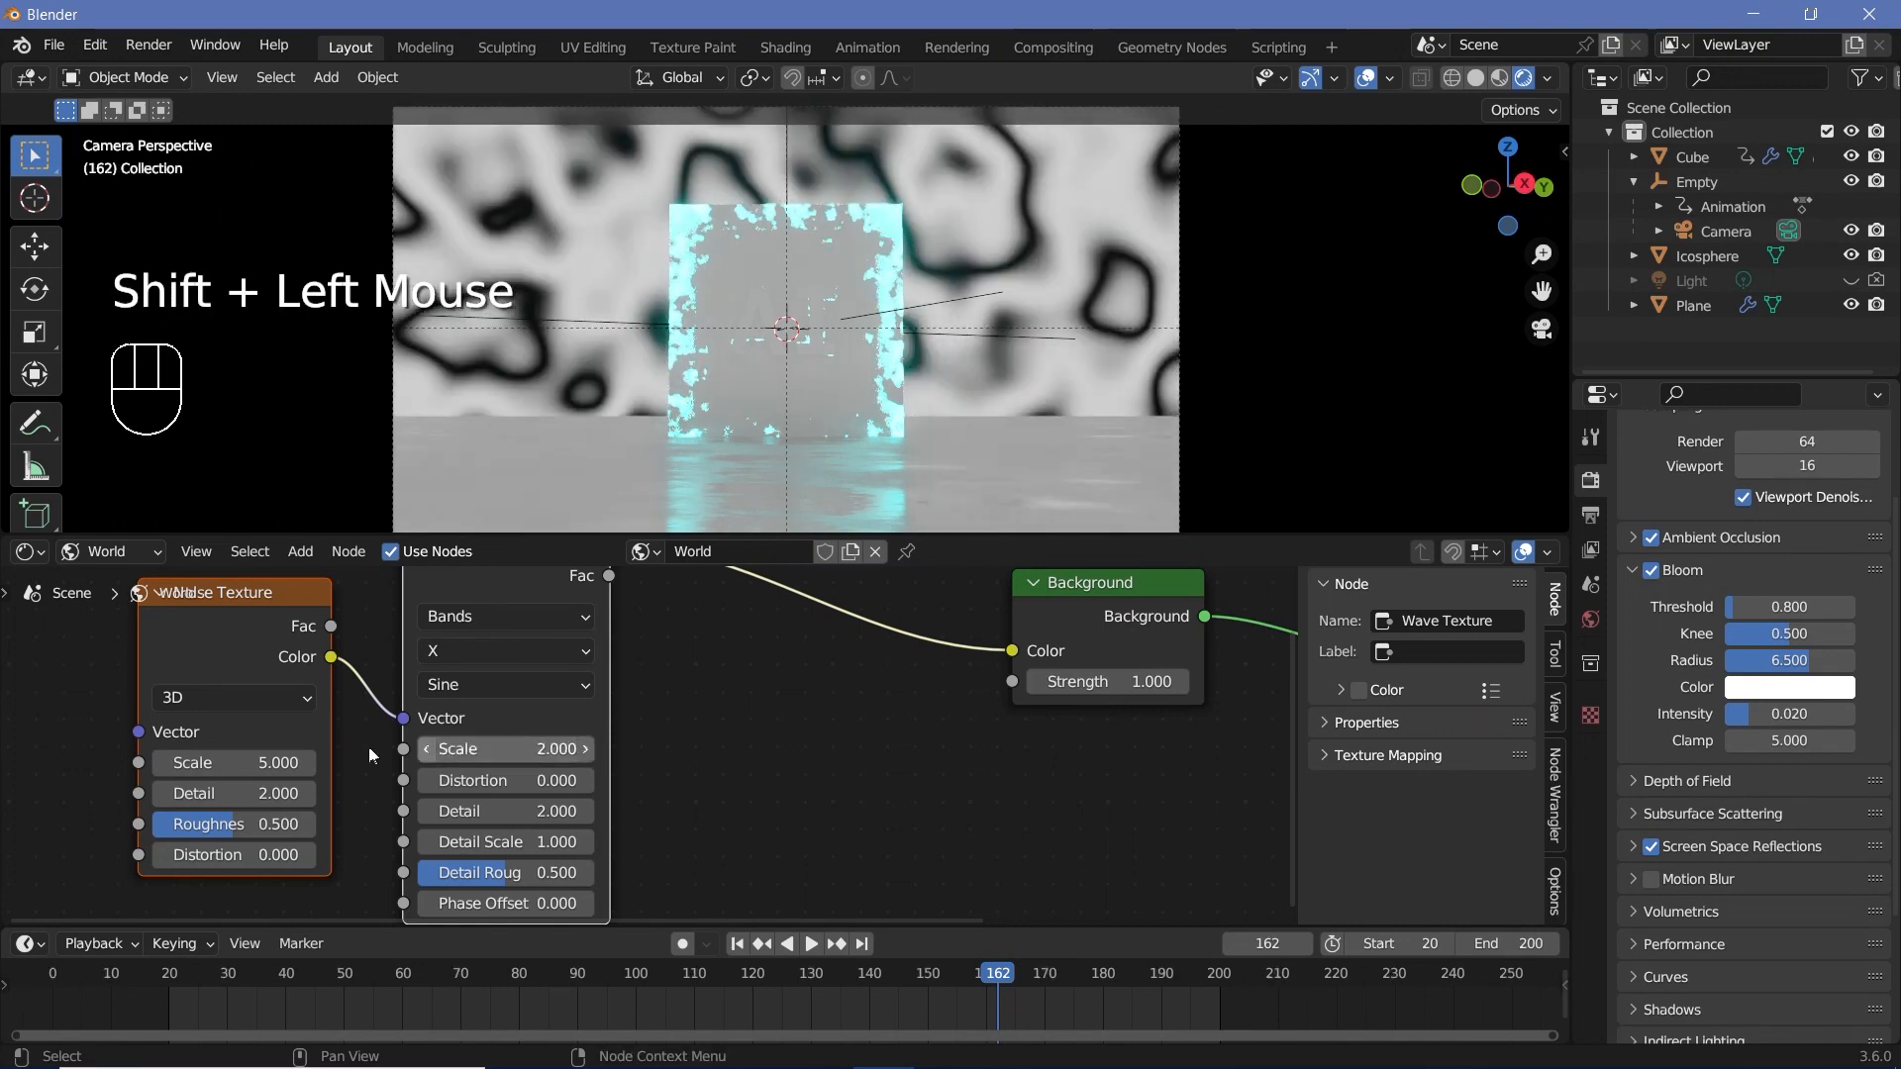
pyautogui.keyDown('shift'); pyautogui.moveTo(265, 763); pyautogui.dragTo(237, 762); pyautogui.keyUp('shift')
pyautogui.click(268, 761)
pyautogui.press('Return')
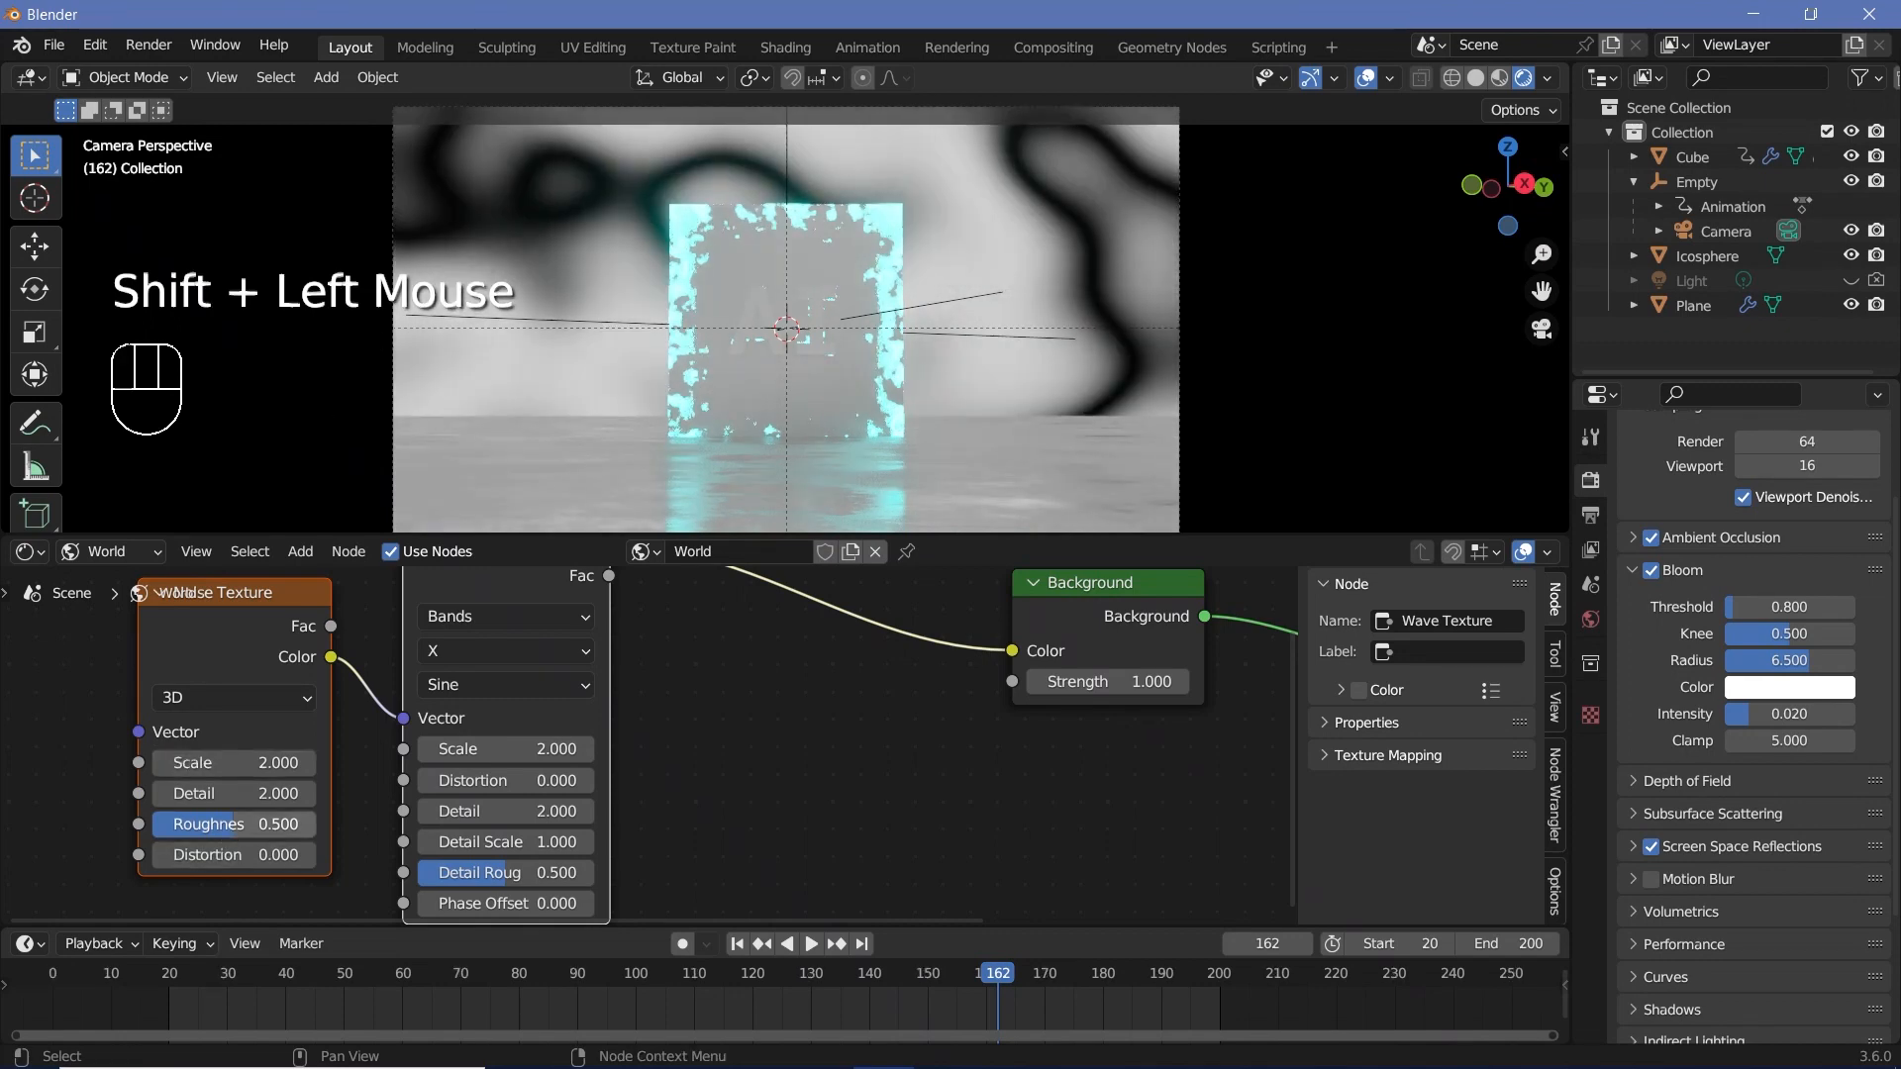
pyautogui.moveTo(288, 823); pyautogui.dragTo(208, 823)
# Try a distortion of 65.4 on the Wave Texture and reset it to 0.
pyautogui.moveTo(506, 789); pyautogui.dragTo(564, 789)
pyautogui.click(506, 790)
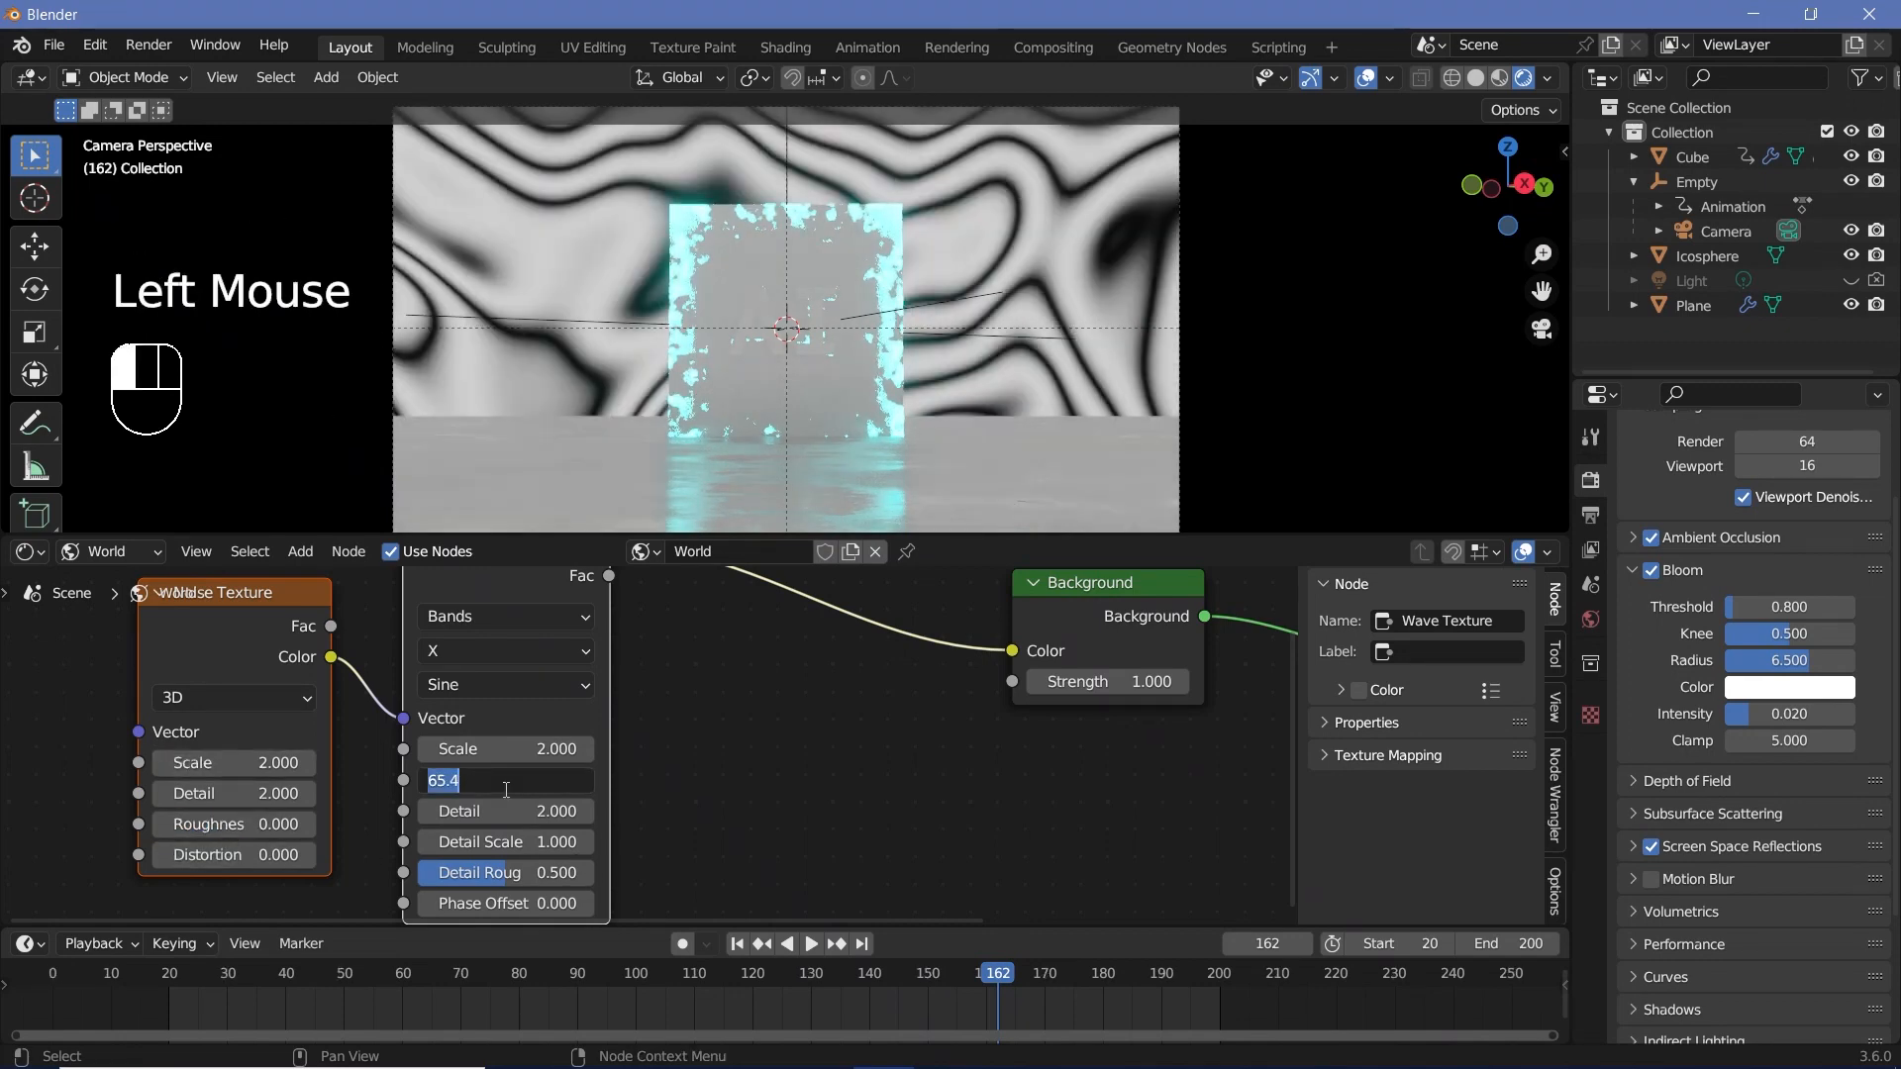
pyautogui.write('0')
pyautogui.press('Return')
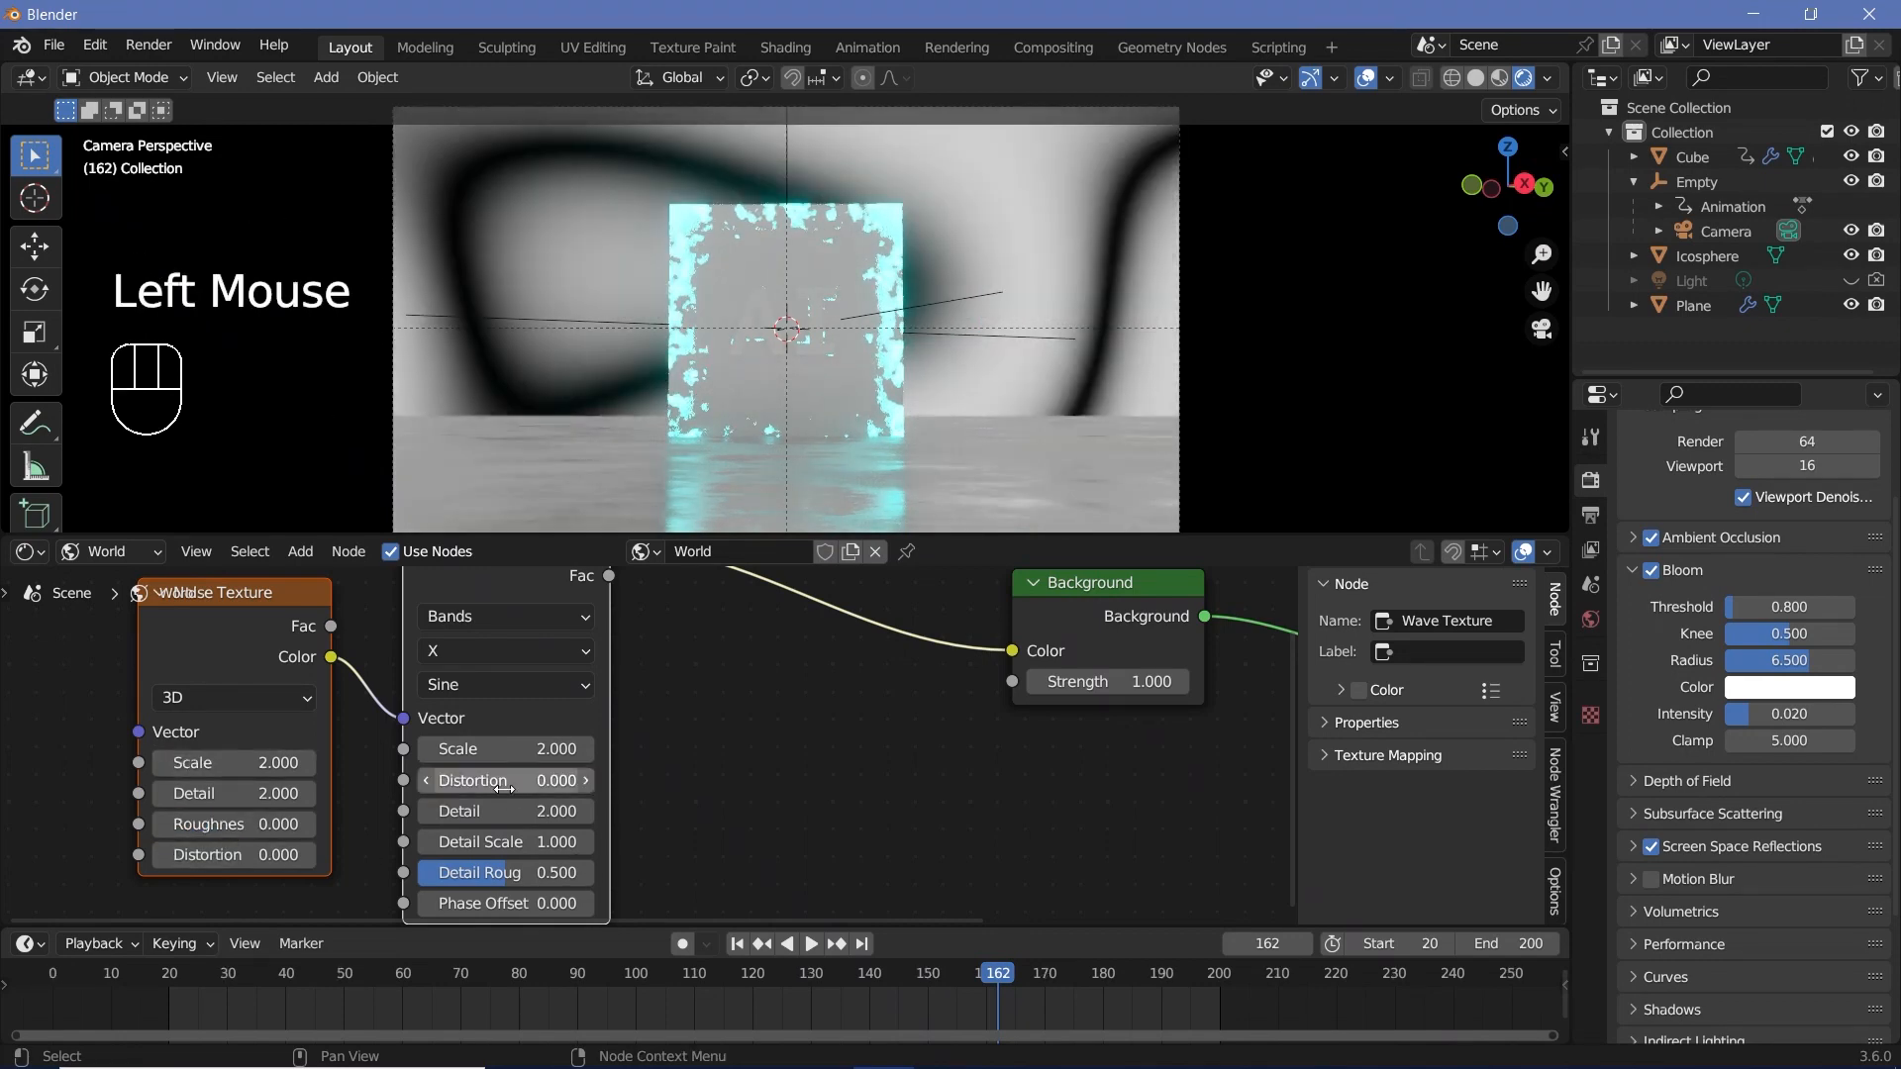
# Set the Wave Texture's scale to 3.
pyautogui.click(504, 750)
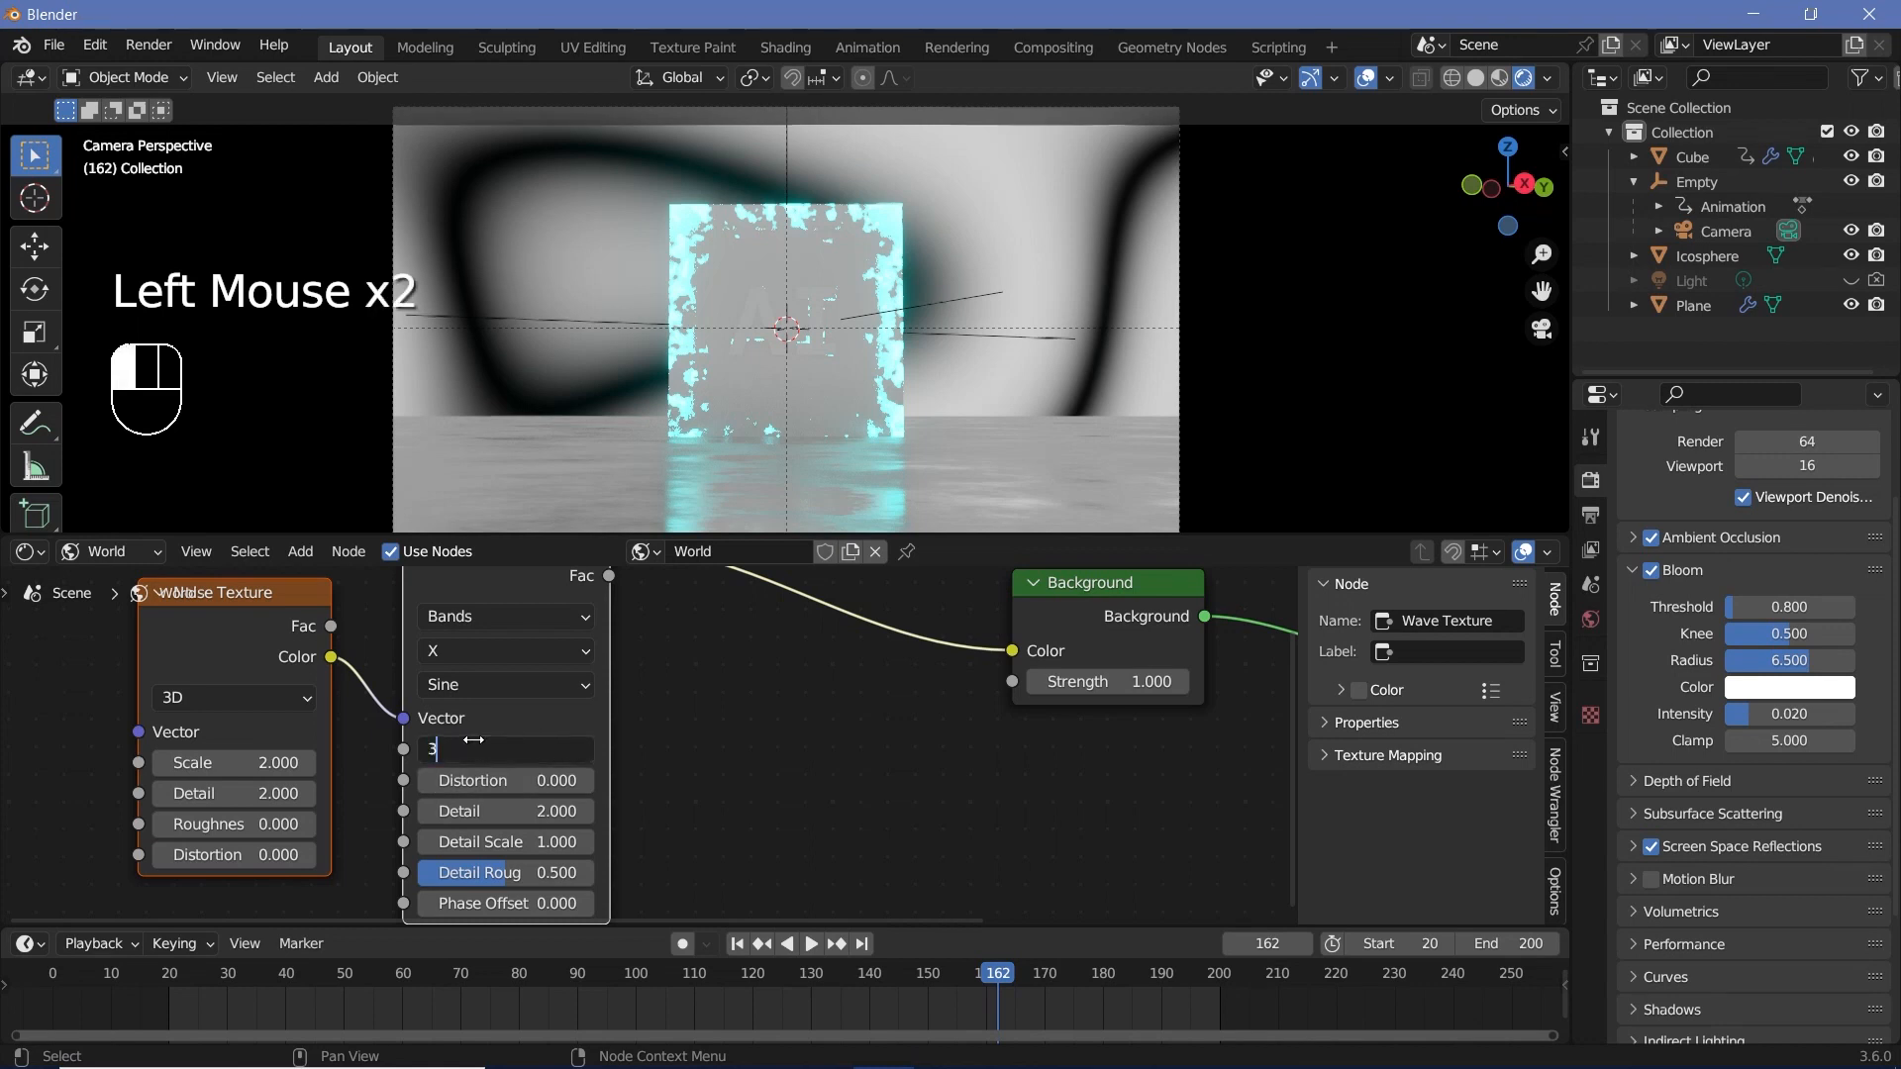
pyautogui.write('3')
pyautogui.press('Return')
# Add a Color Ramp node on the link between the Wave Texture's Color and the Background's Color.
pyautogui.scroll(-2, 664, 740)
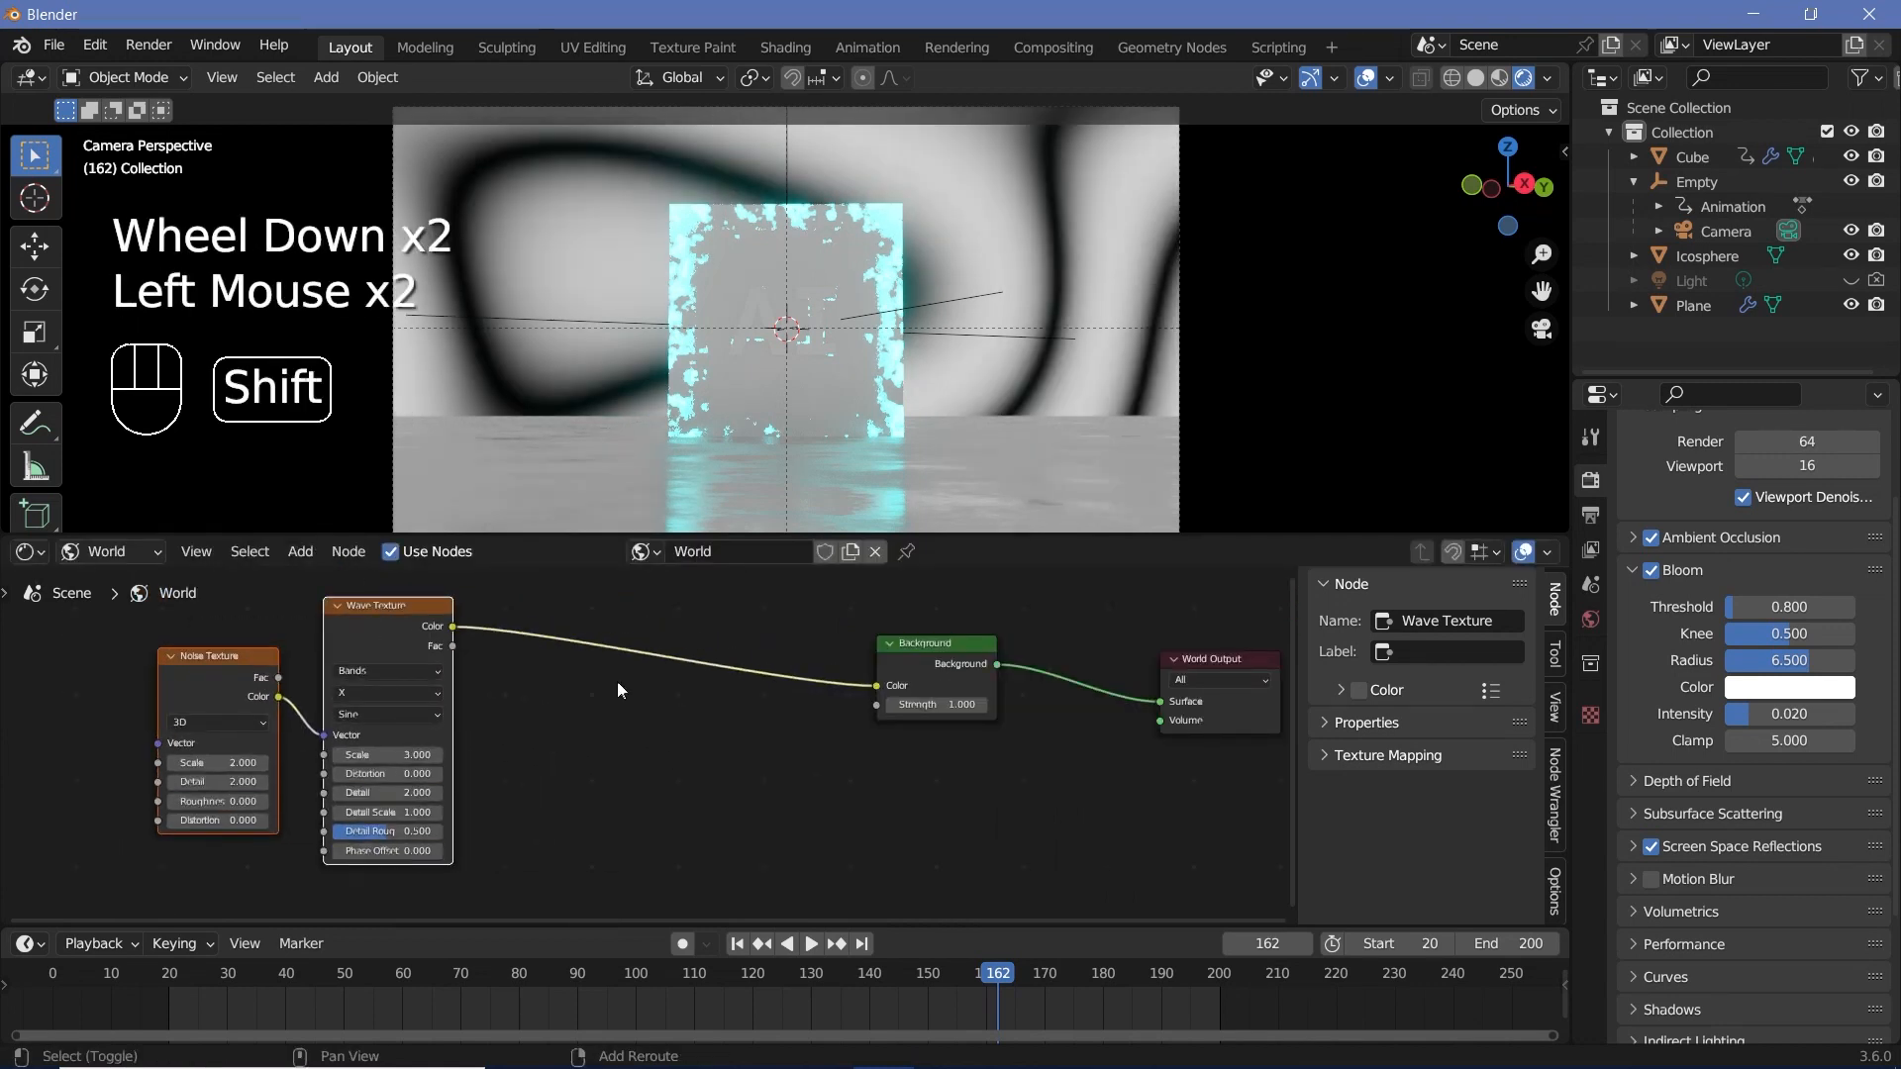
pyautogui.hotkey('shift', 'a')
pyautogui.write('colo')
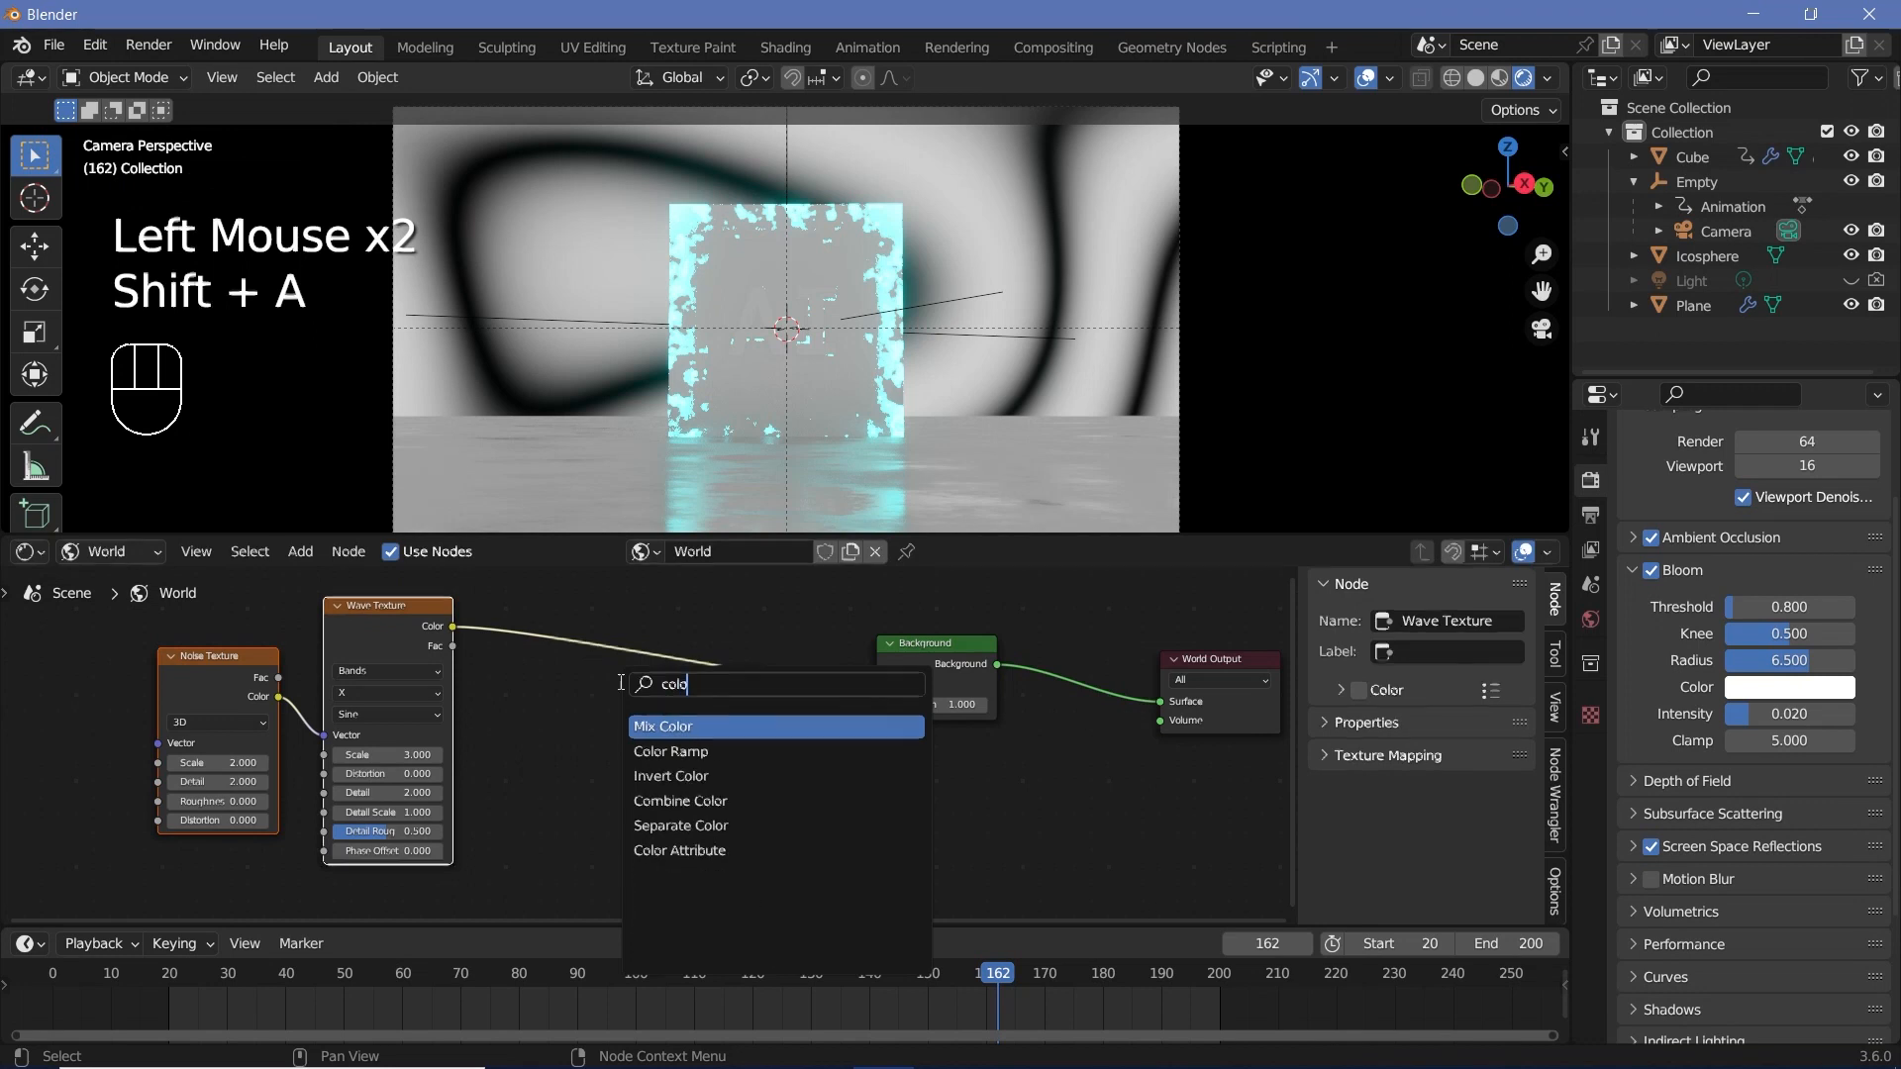
pyautogui.click(670, 752)
pyautogui.click(283, 780)
# Reverse the Color Ramp's stops, placing the white stop at 0.018 and the black stop shortly after it, for sharp white bands on black.
pyautogui.moveTo(535, 715); pyautogui.dragTo(390, 723)
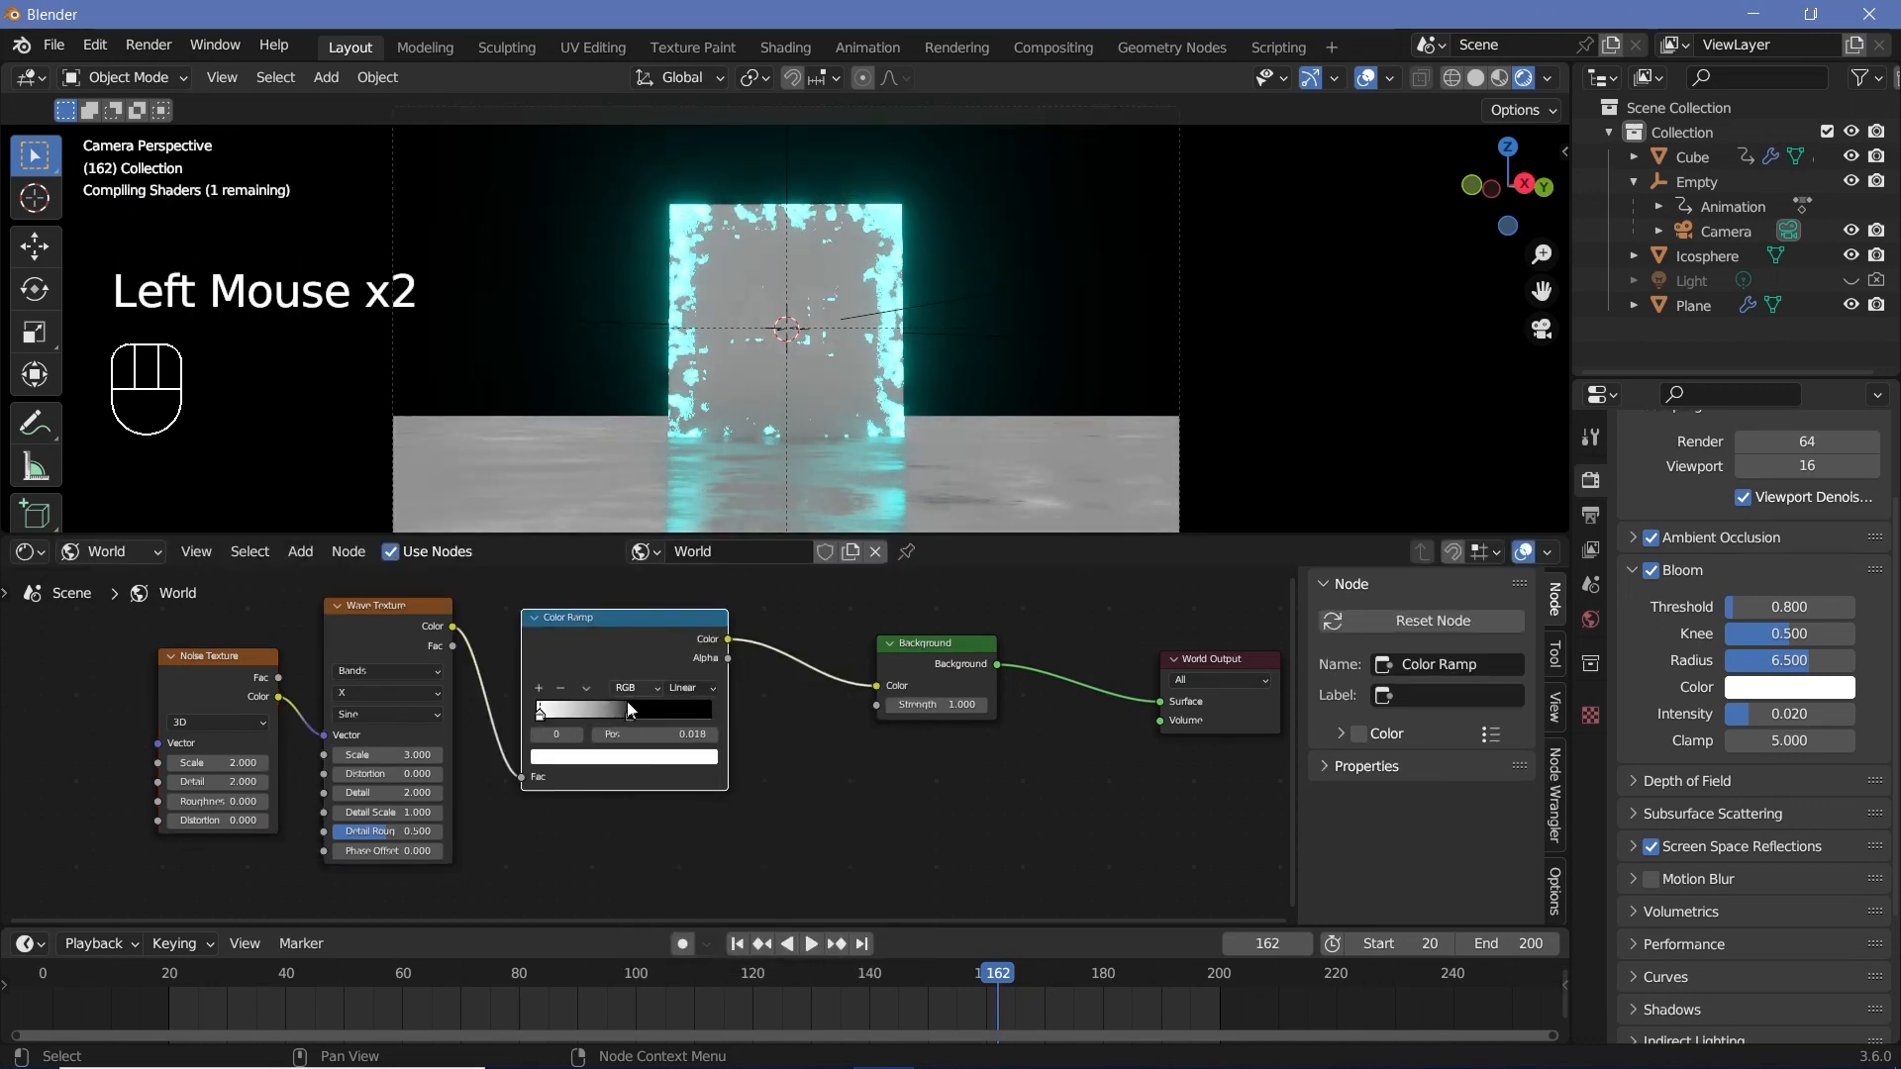
pyautogui.moveTo(632, 713); pyautogui.dragTo(596, 719)
pyautogui.scroll(2, 542, 714)
pyautogui.moveTo(543, 714); pyautogui.dragTo(490, 762, button='middle')
pyautogui.scroll(2, 490, 762)
pyautogui.click(479, 769)
pyautogui.moveTo(473, 767); pyautogui.dragTo(477, 765)
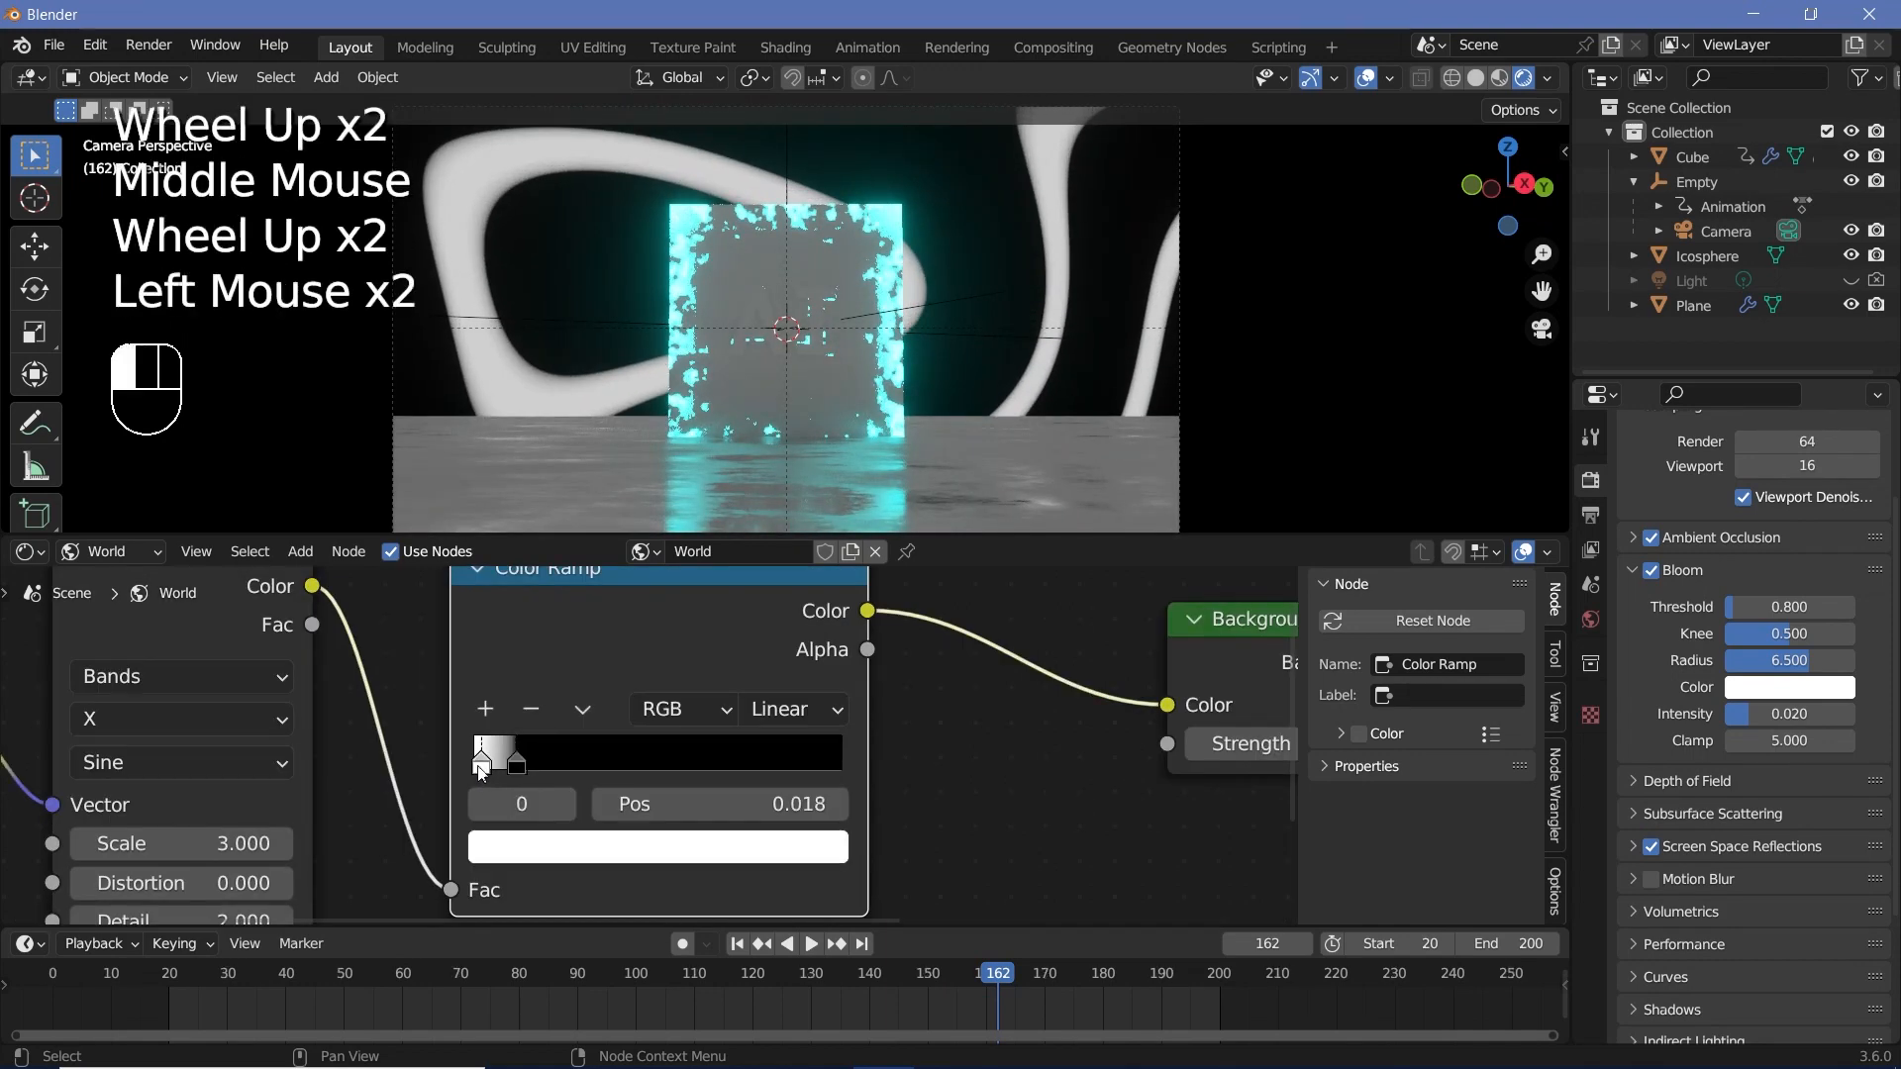
# Color the Color Ramp's white stop light cyan with hue 0.5 and its black stop near-black blue with hue 0.584 and value 0.004.
pyautogui.click(546, 848)
pyautogui.moveTo(615, 461)
pyautogui.keyDown('ctrl'); pyautogui.mouseDown()
pyautogui.moveTo(615, 395)
pyautogui.moveTo(614, 412)
pyautogui.mouseUp(); pyautogui.keyUp('ctrl')
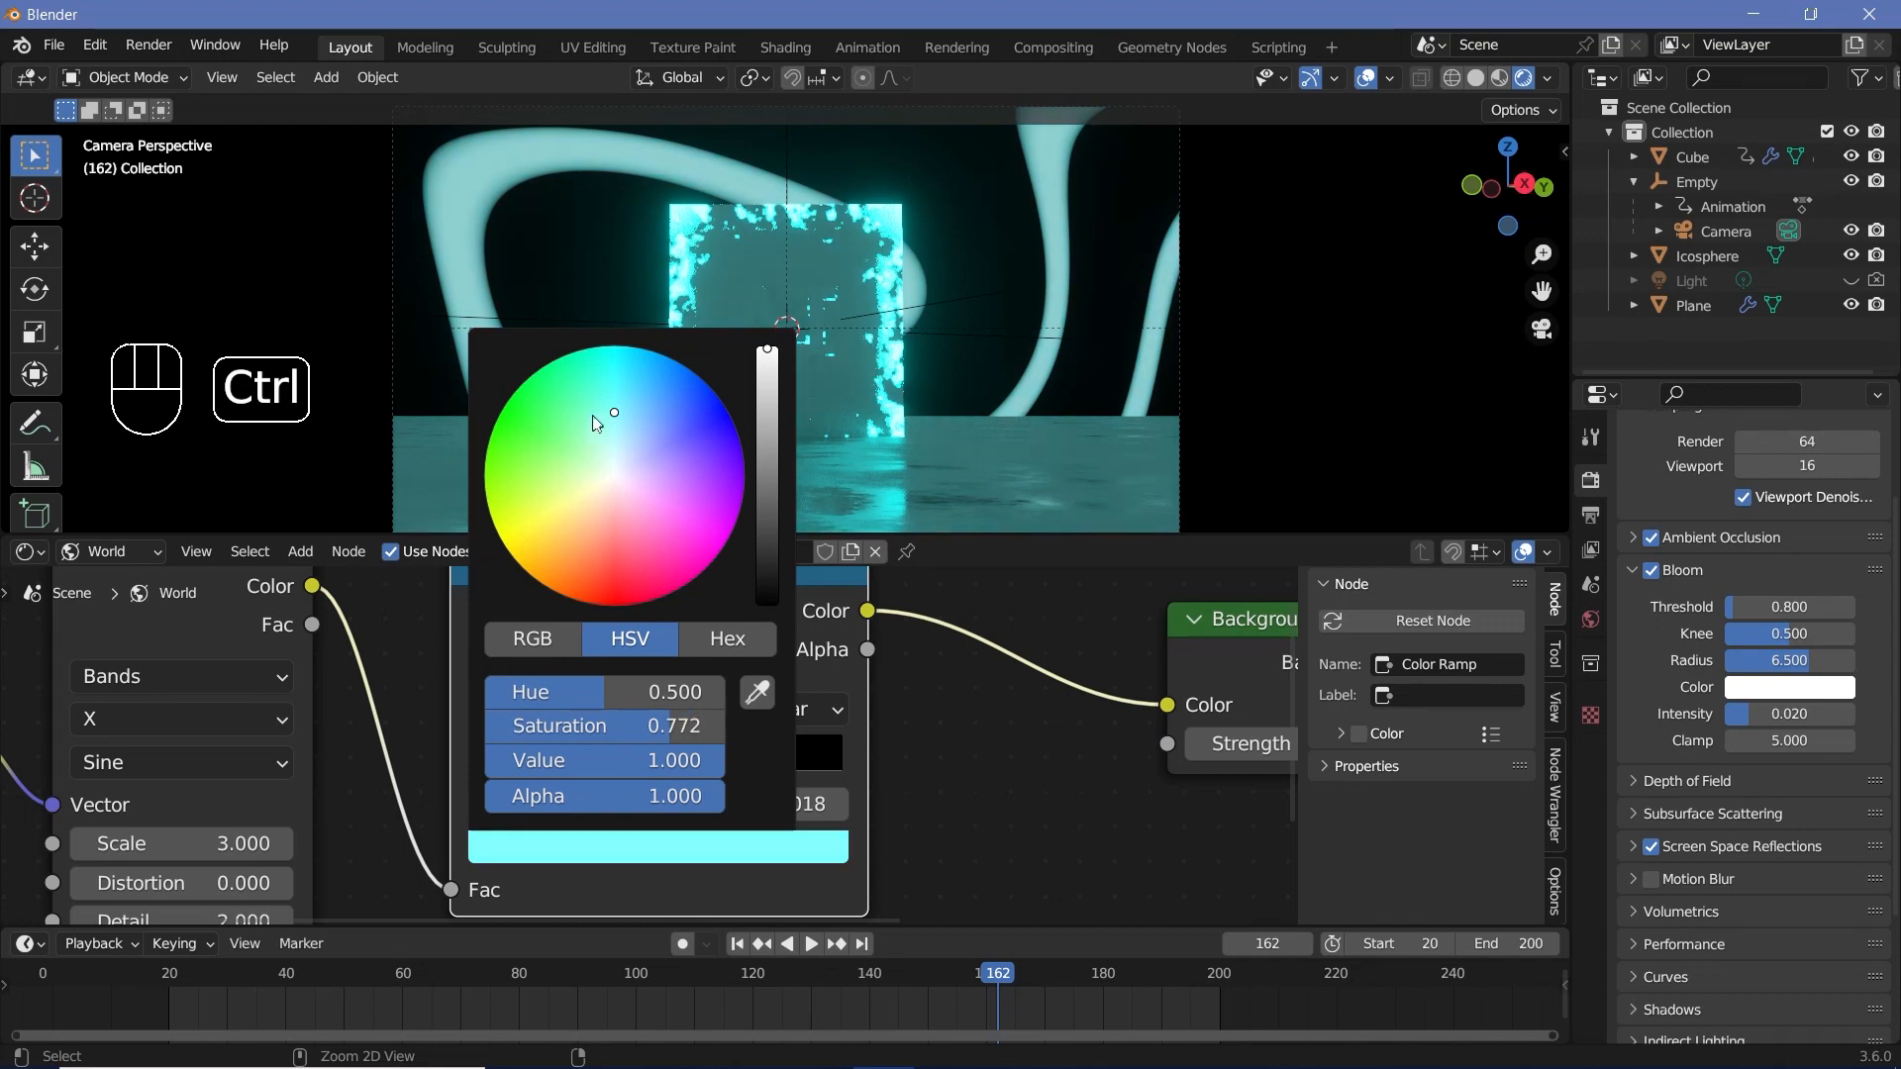
pyautogui.moveTo(513, 768)
pyautogui.mouseDown()
pyautogui.moveTo(475, 771)
pyautogui.moveTo(509, 770)
pyautogui.mouseUp()
pyautogui.click(546, 848)
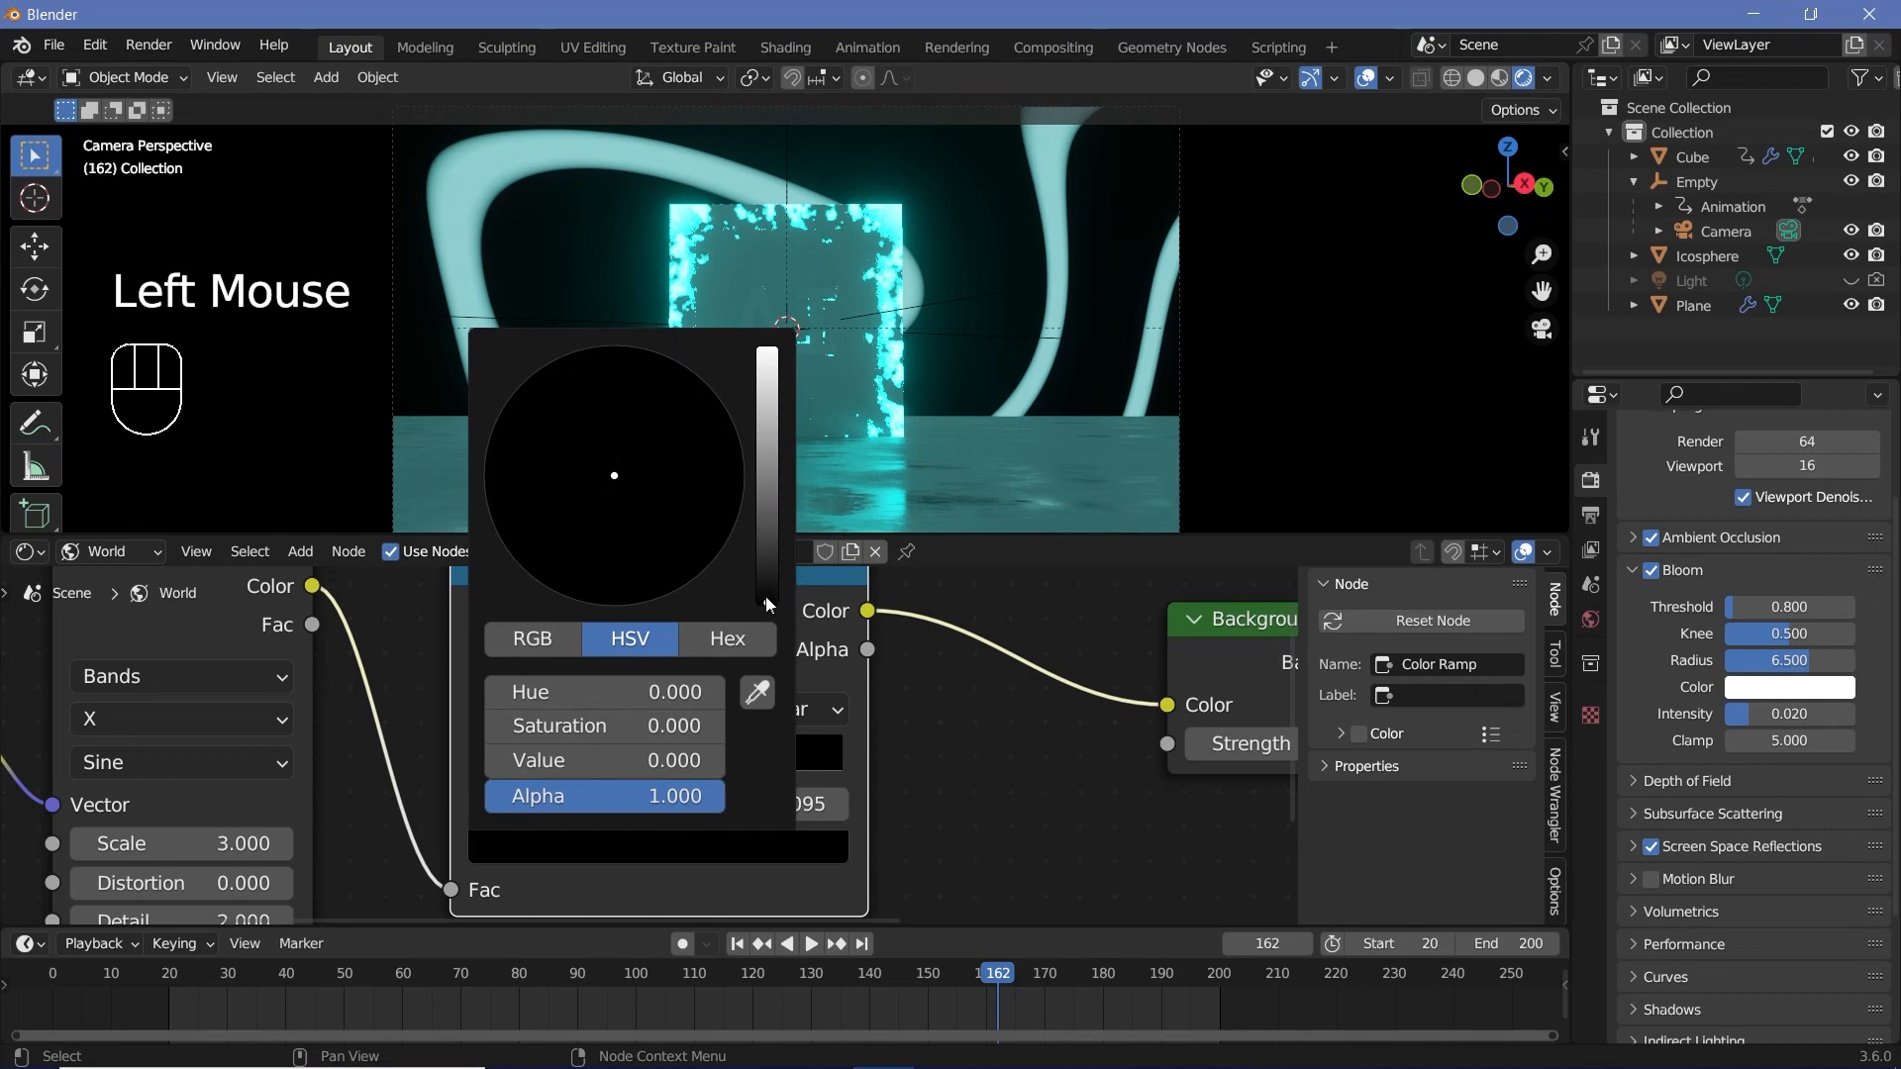
pyautogui.moveTo(767, 599); pyautogui.dragTo(768, 590)
pyautogui.keyDown('ctrl'); pyautogui.moveTo(614, 475); pyautogui.dragTo(679, 362); pyautogui.keyUp('ctrl')
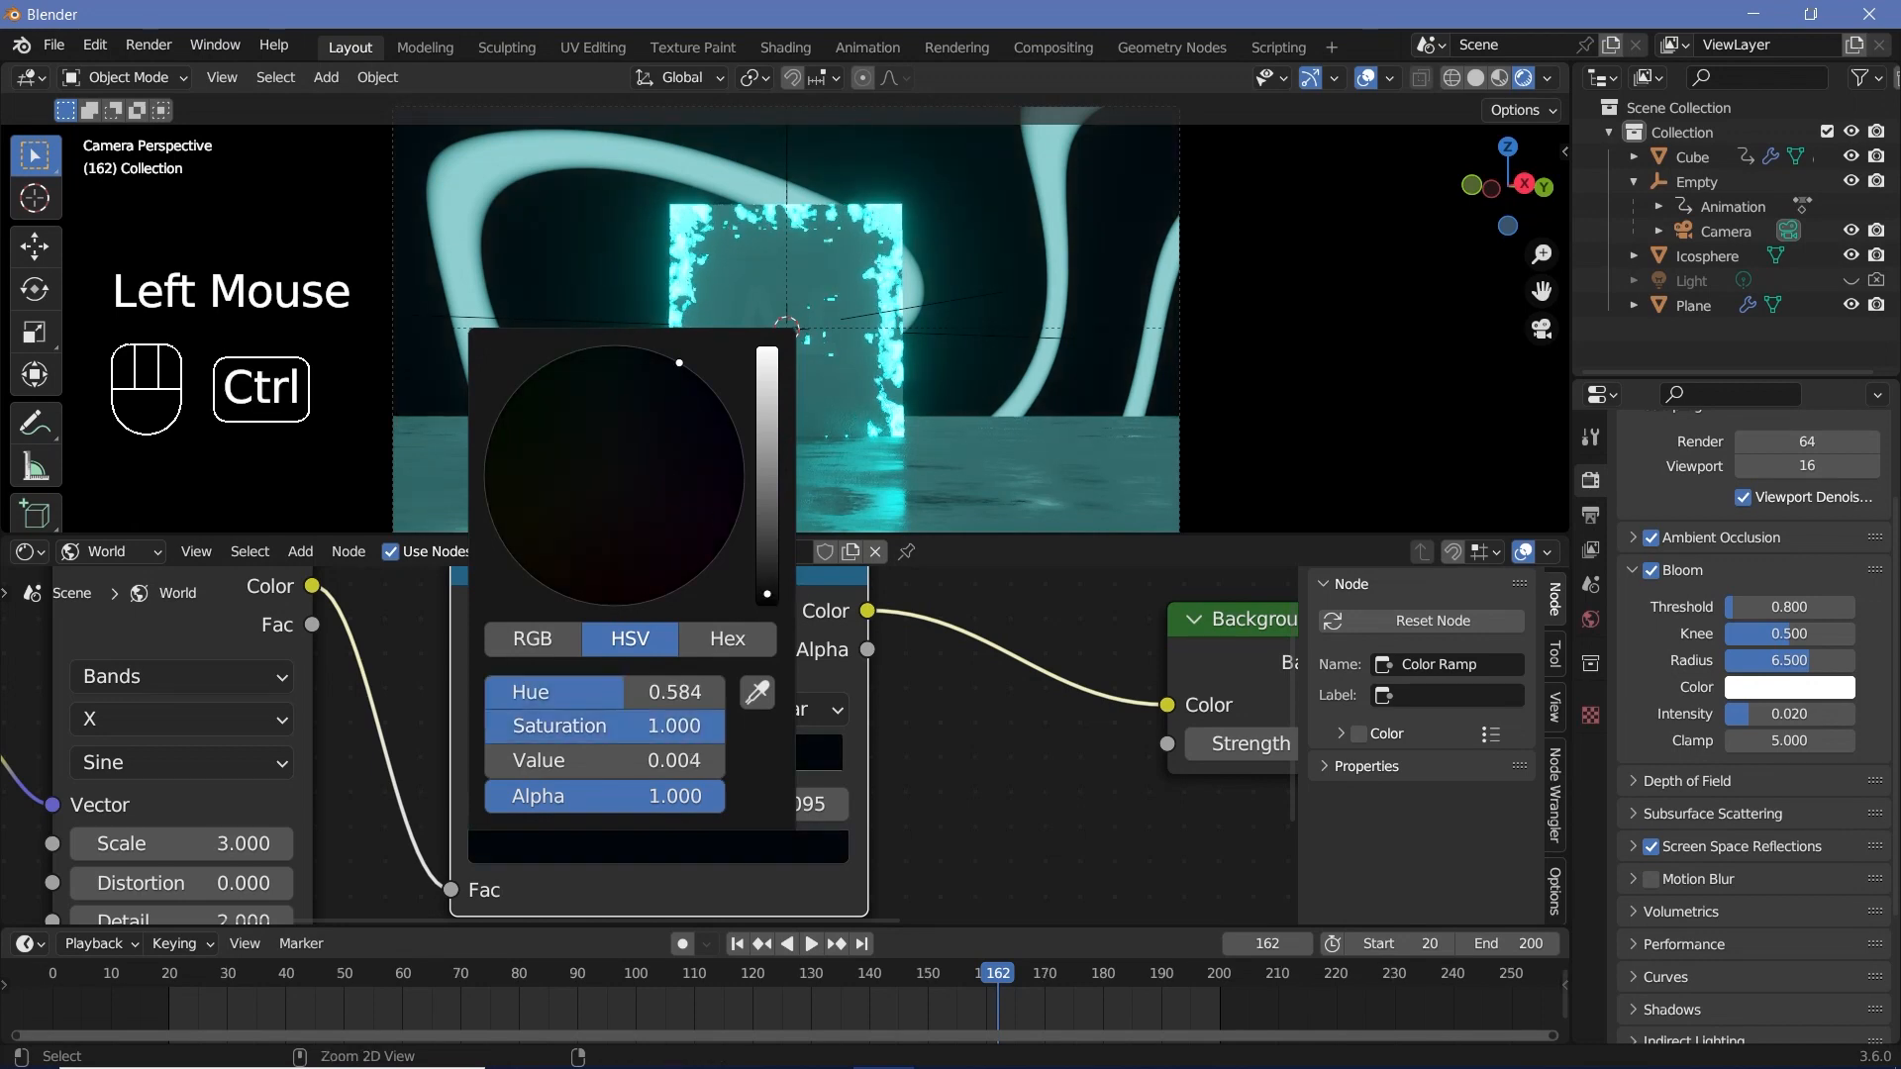
# Add a Mix Shader node on the link between the Background and World Output nodes.
pyautogui.scroll(-2, 1032, 770)
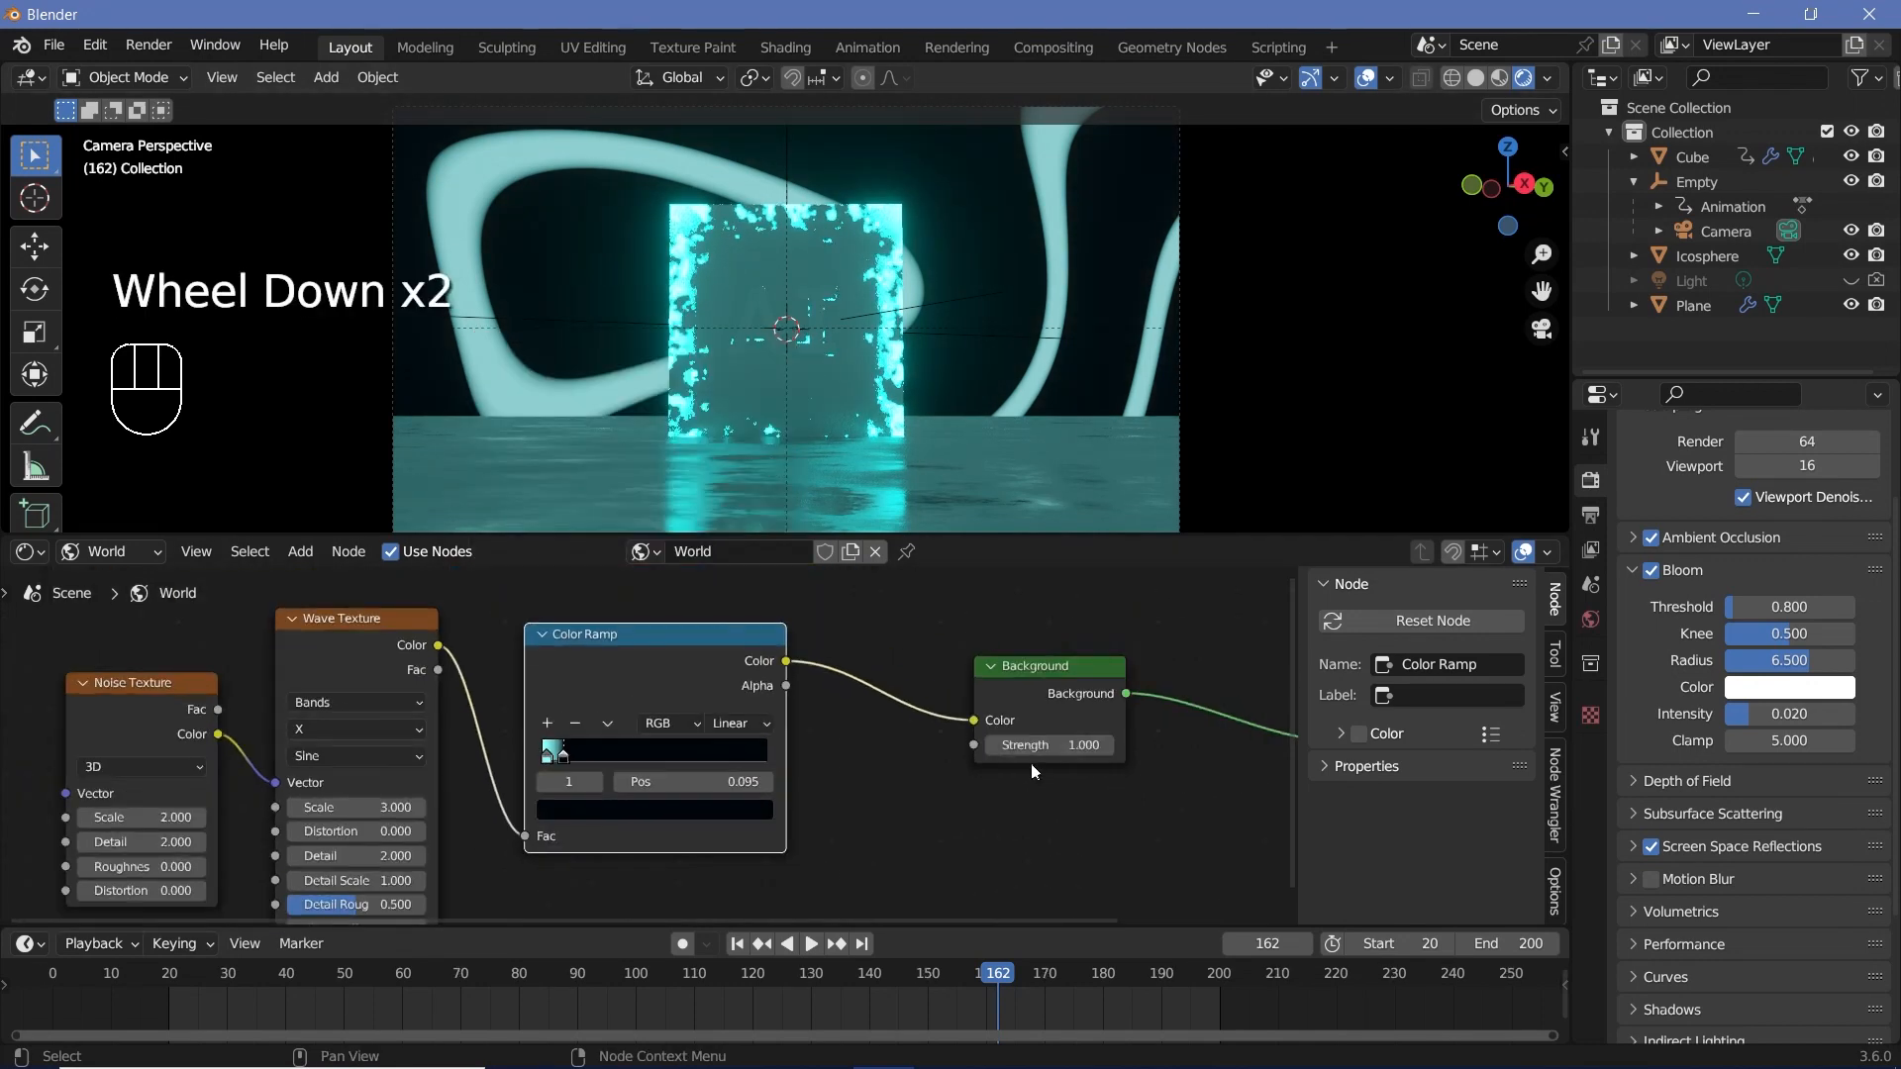
pyautogui.scroll(-1, 895, 848)
pyautogui.moveTo(895, 848)
pyautogui.mouseDown(button='middle')
pyautogui.moveTo(975, 753)
pyautogui.moveTo(889, 812)
pyautogui.mouseUp(button='middle')
pyautogui.hotkey('shift', 'a')
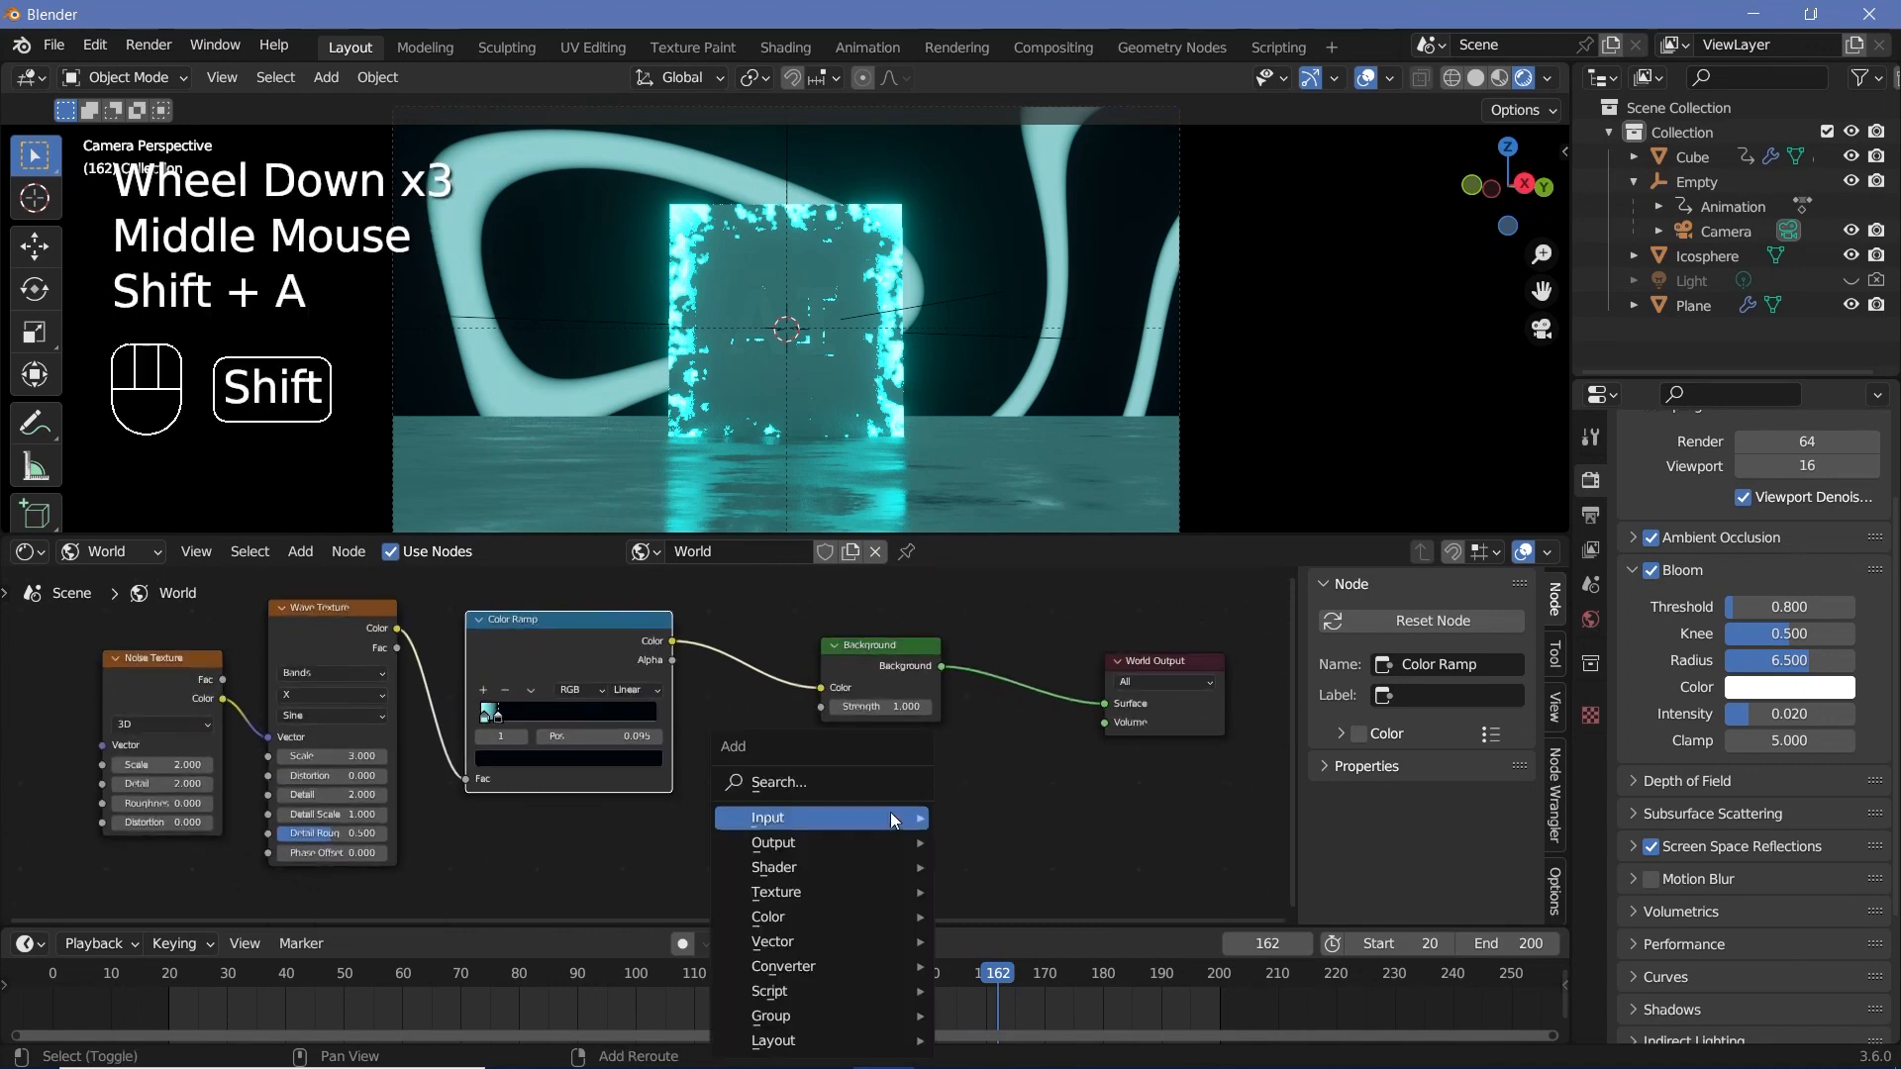
pyautogui.click(862, 777)
pyautogui.write('mix')
pyautogui.click(912, 860)
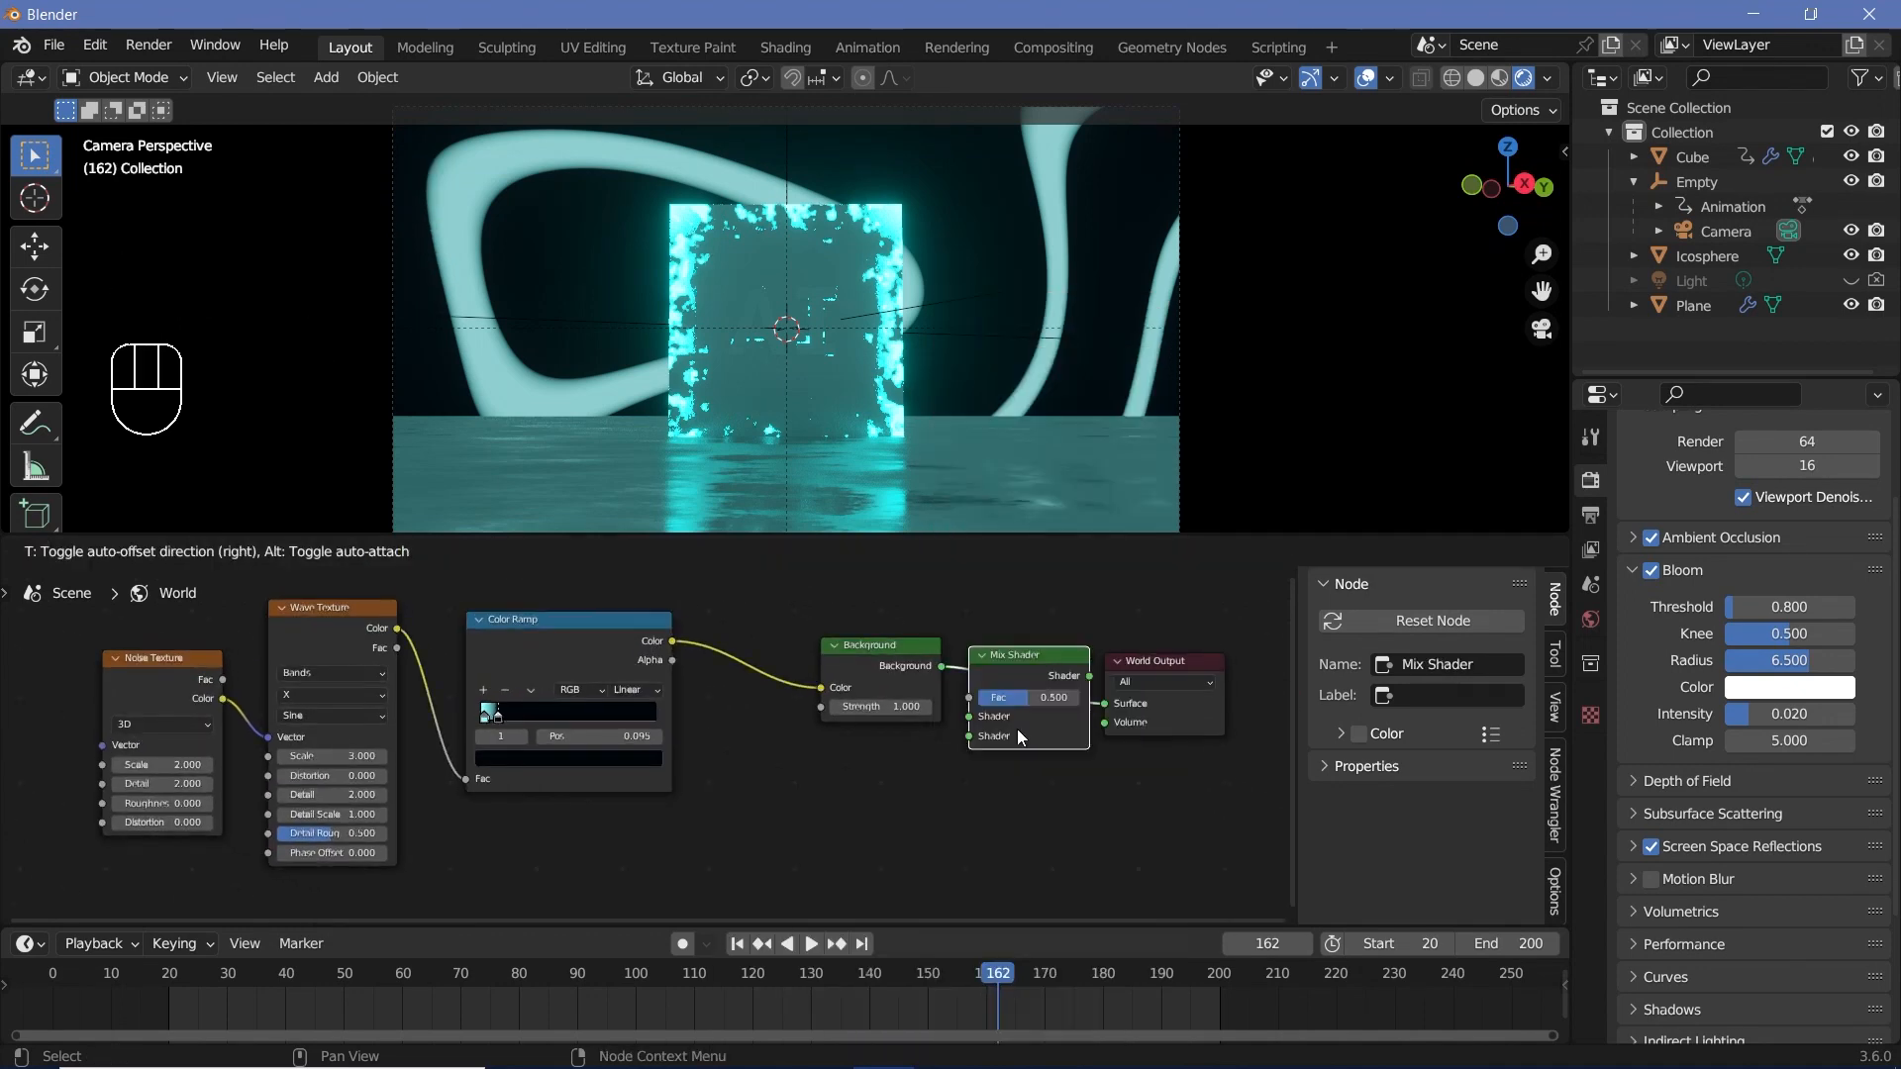
# Duplicate the Background node and feed the copy into the Mix Shader's first Shader input, moving the original to the second.
pyautogui.click(901, 661)
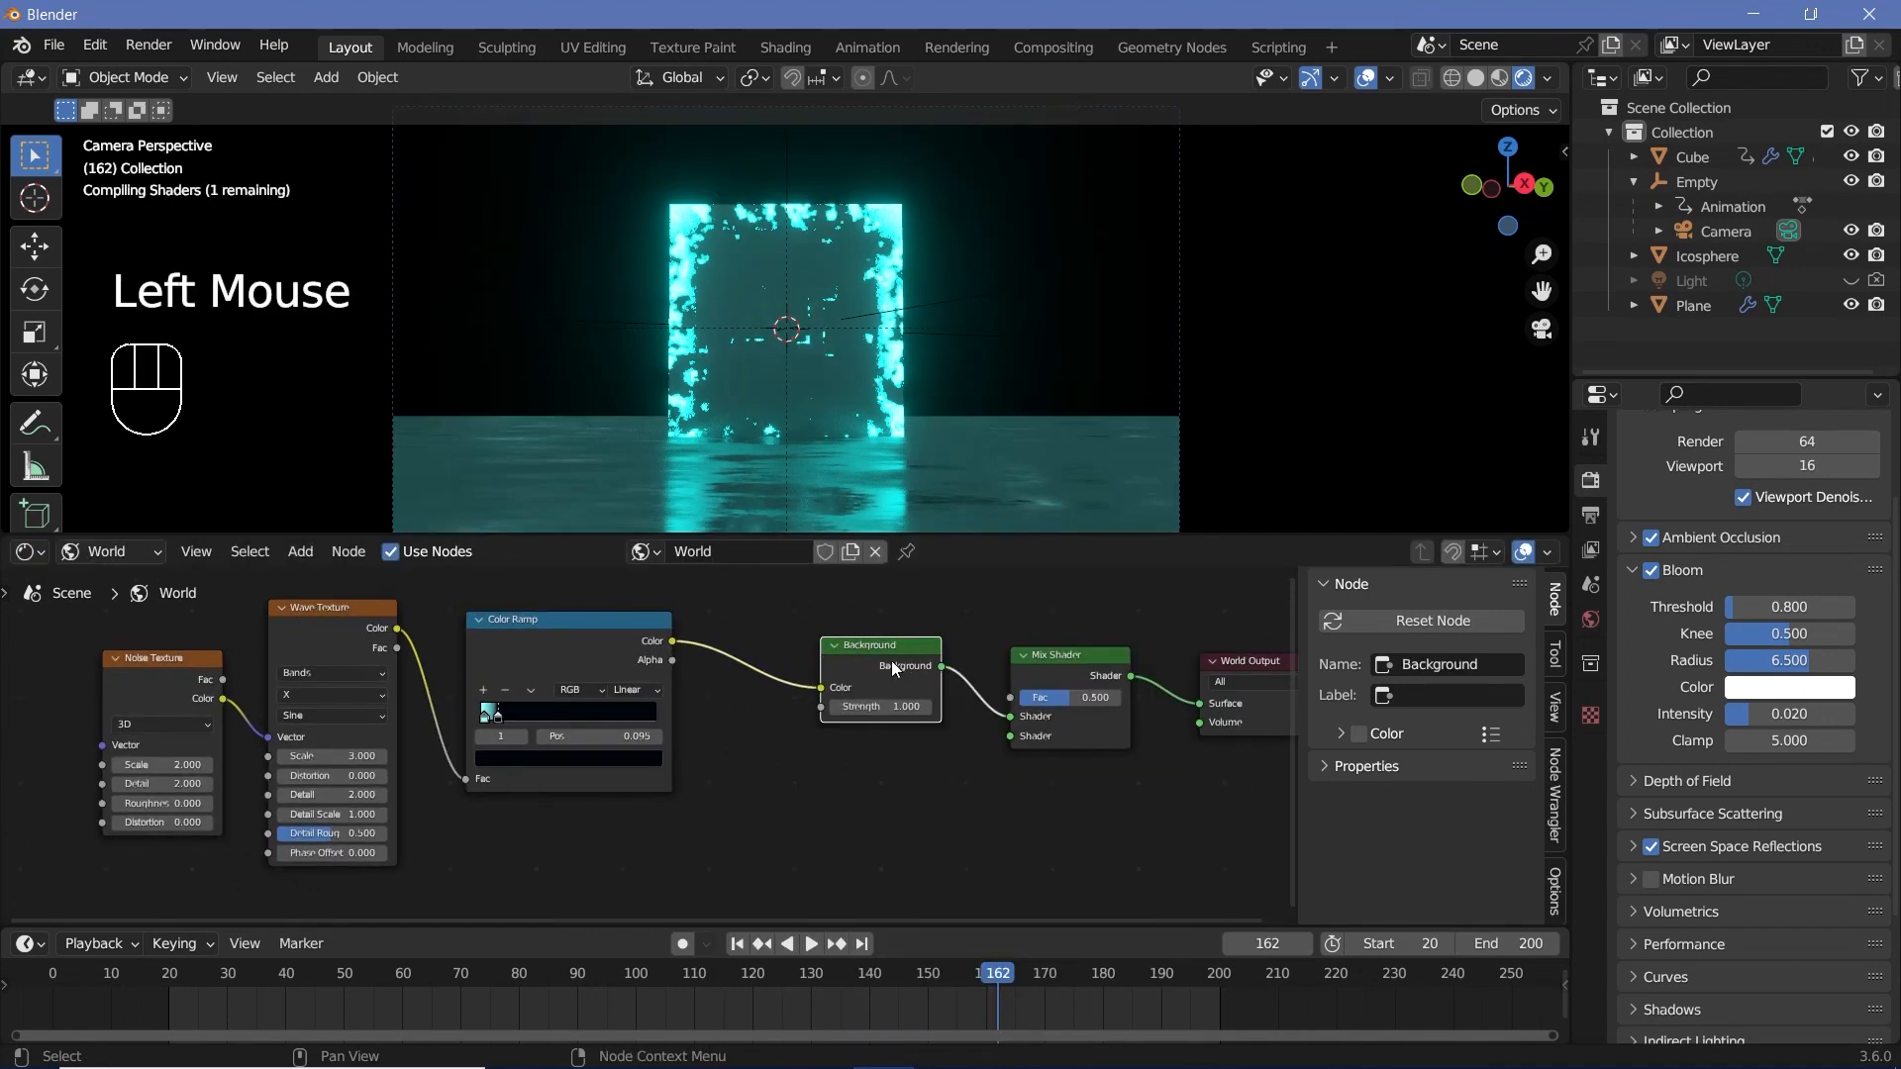
pyautogui.hotkey('shift', 'd')
pyautogui.click(847, 800)
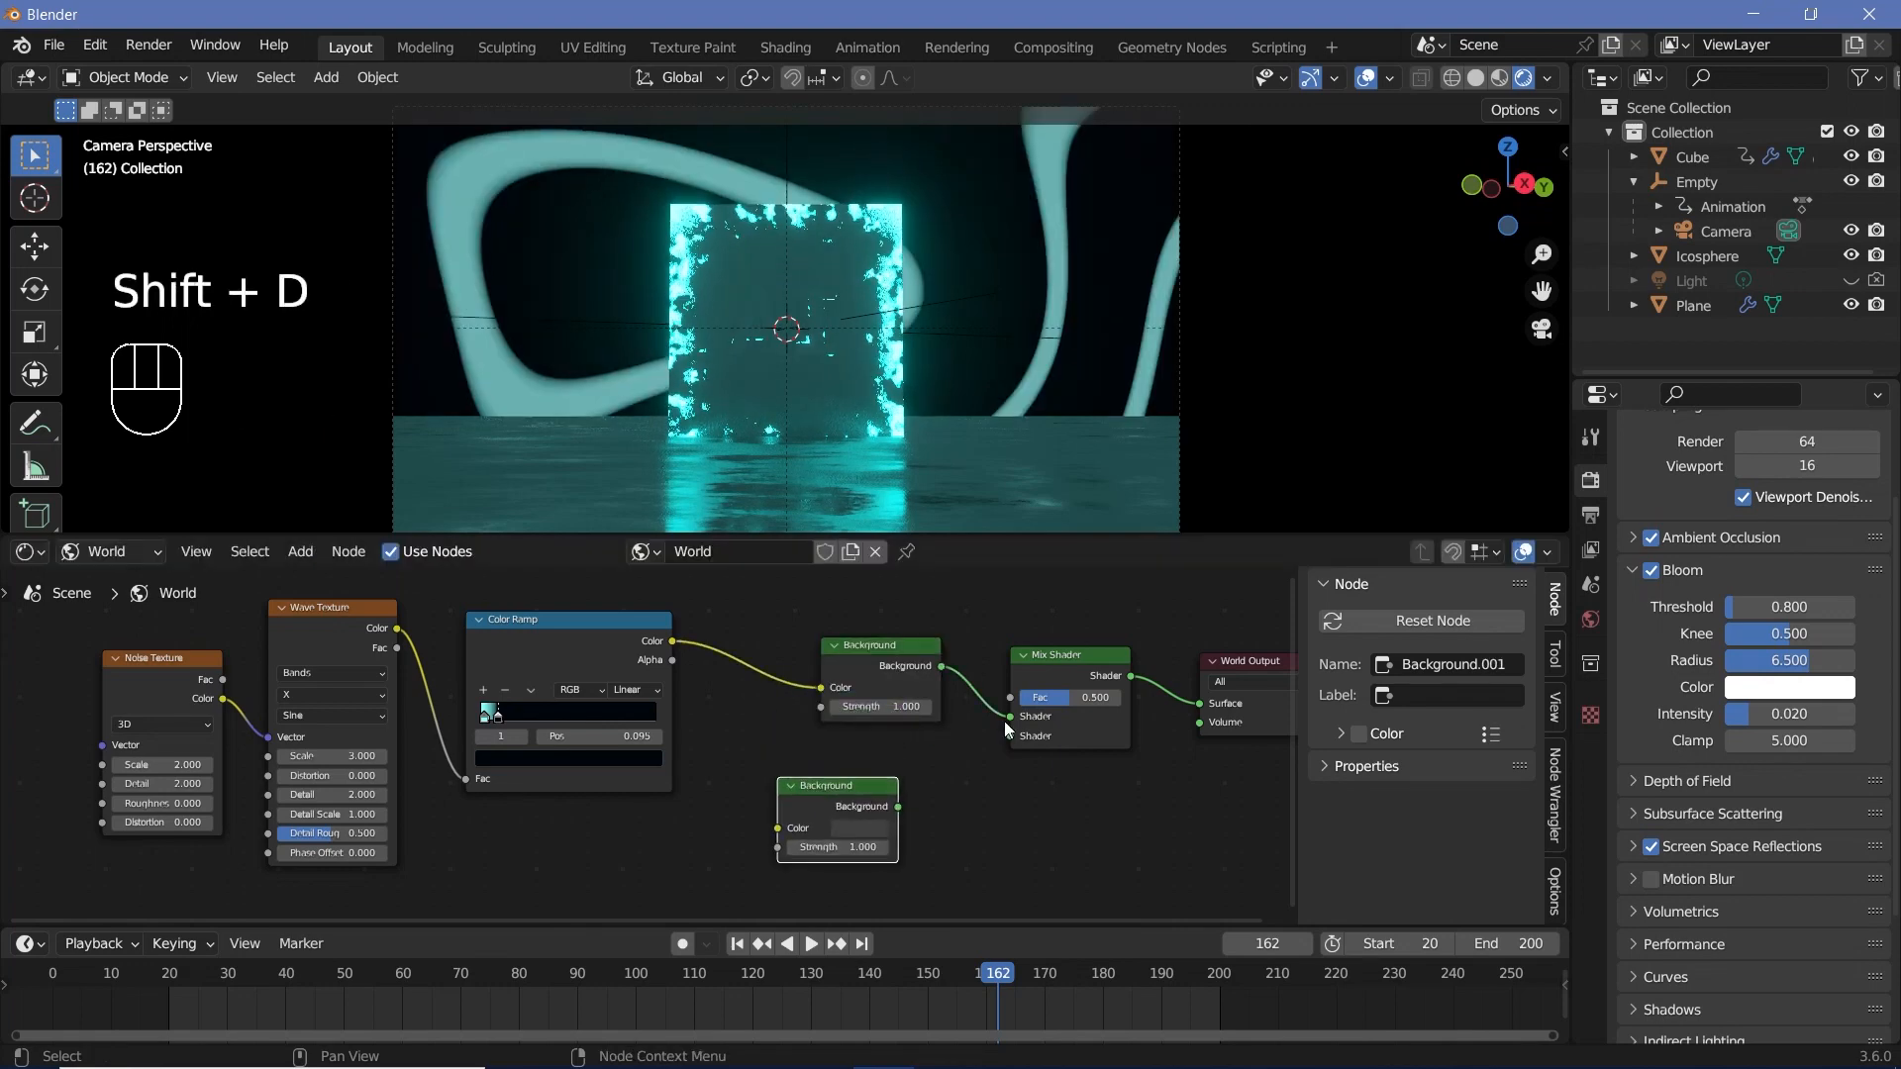
pyautogui.moveTo(1008, 717); pyautogui.dragTo(1022, 737)
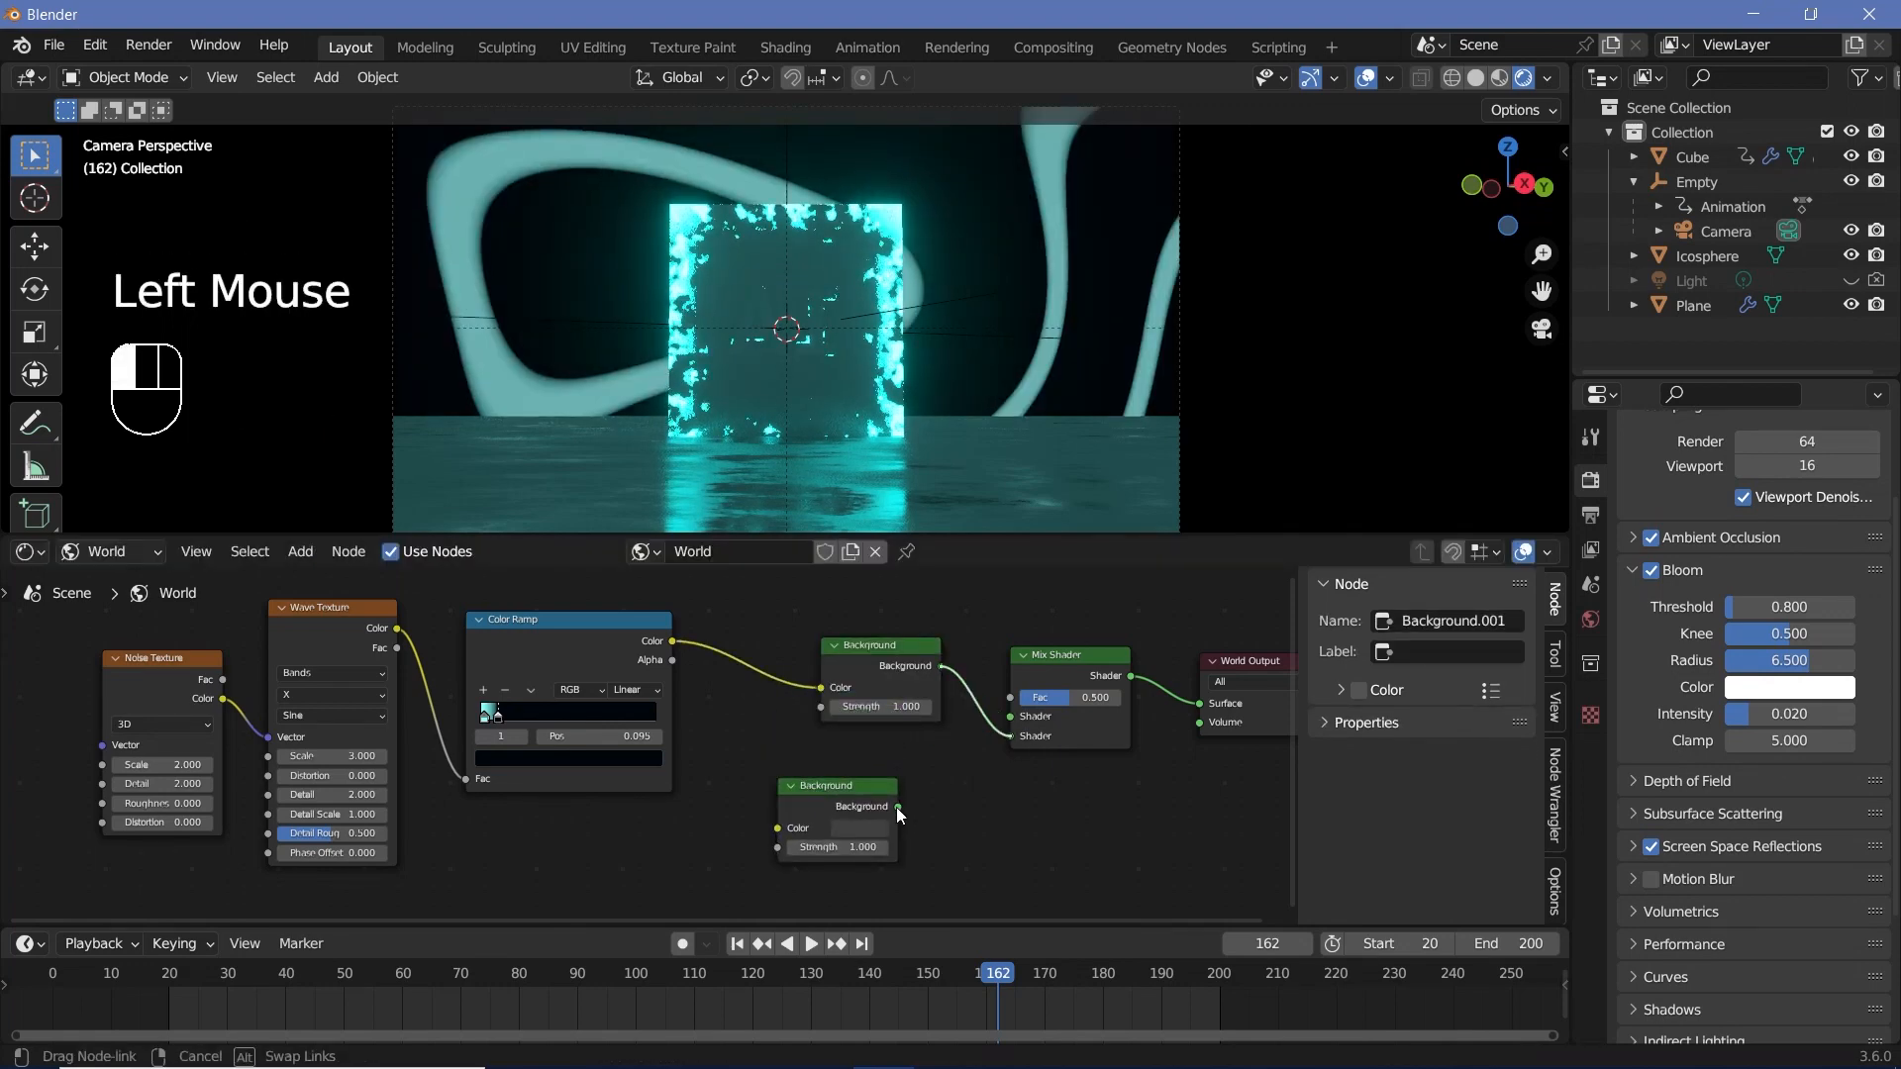
pyautogui.moveTo(898, 807); pyautogui.dragTo(1010, 715)
# Add a Light Path node and connect its Is Camera Ray output to the Mix Shader's Fac.
pyautogui.moveTo(648, 839); pyautogui.dragTo(691, 812, button='middle')
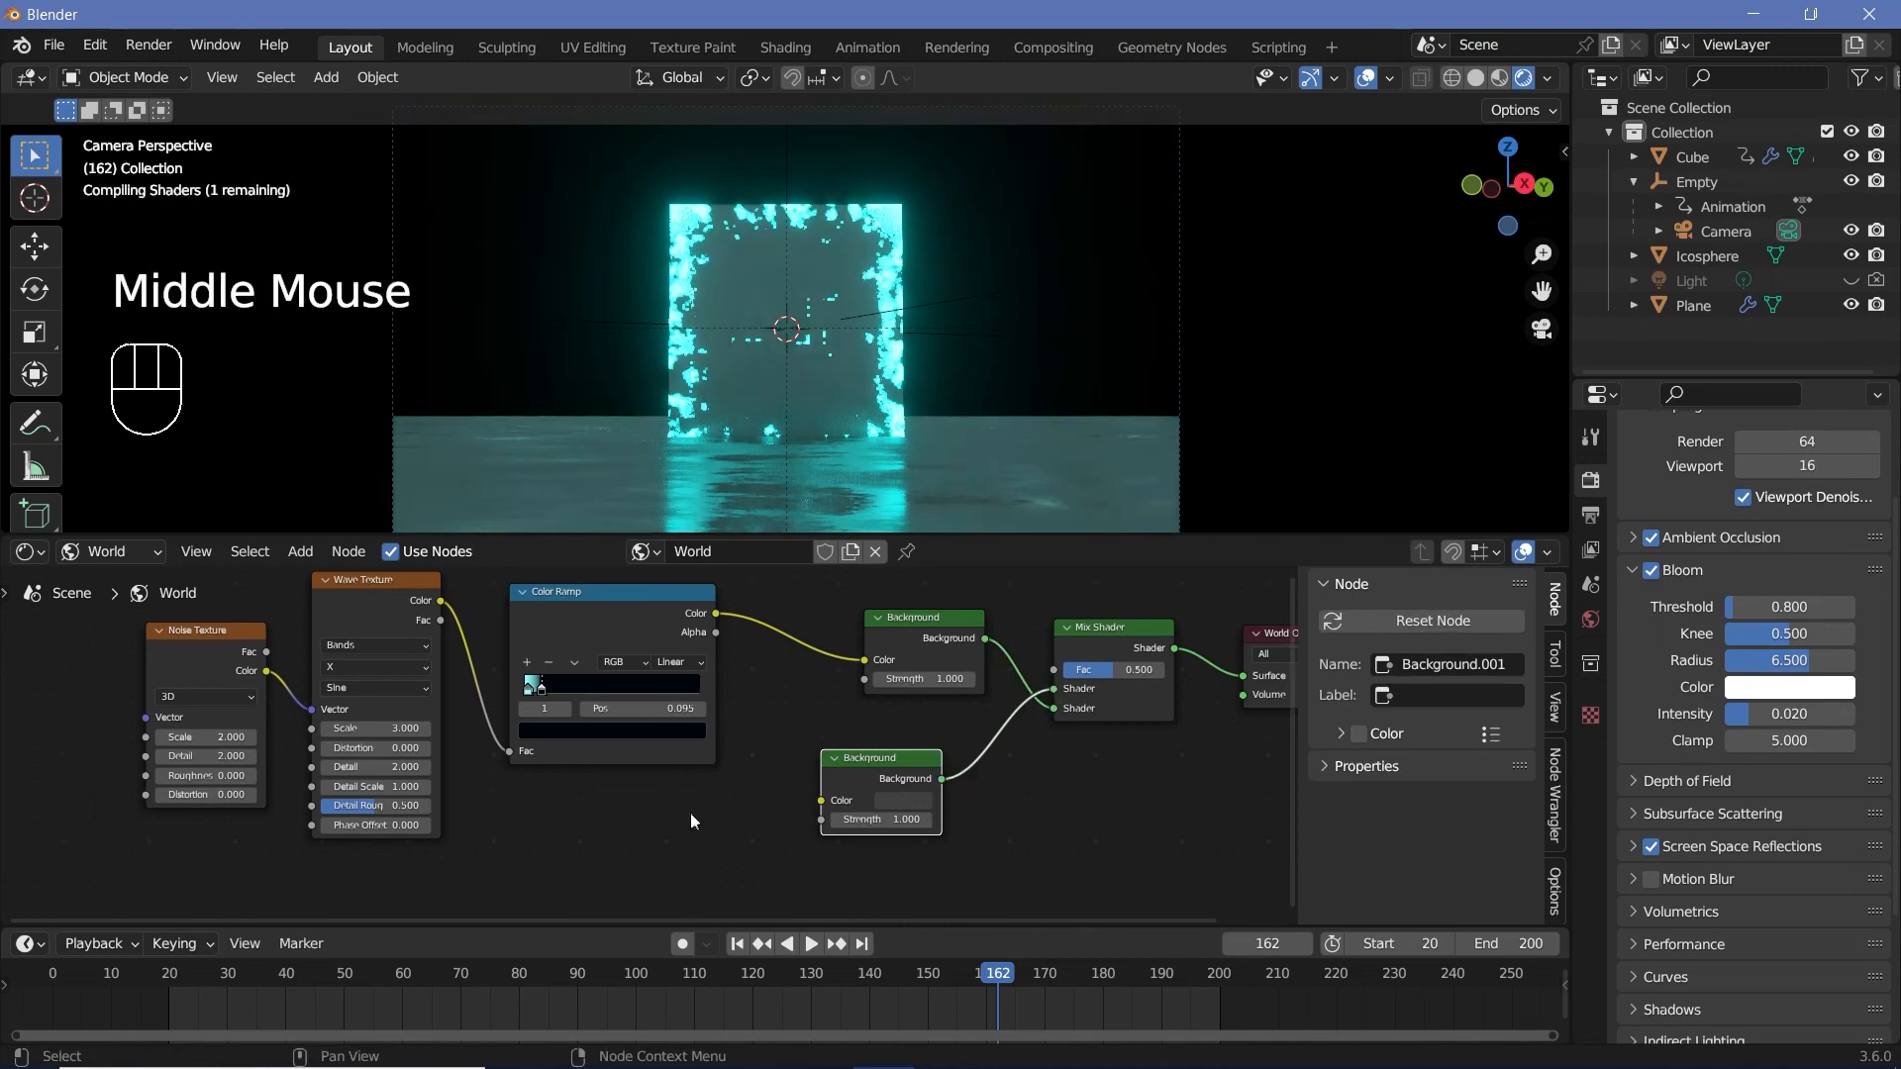
pyautogui.hotkey('shift', 'a')
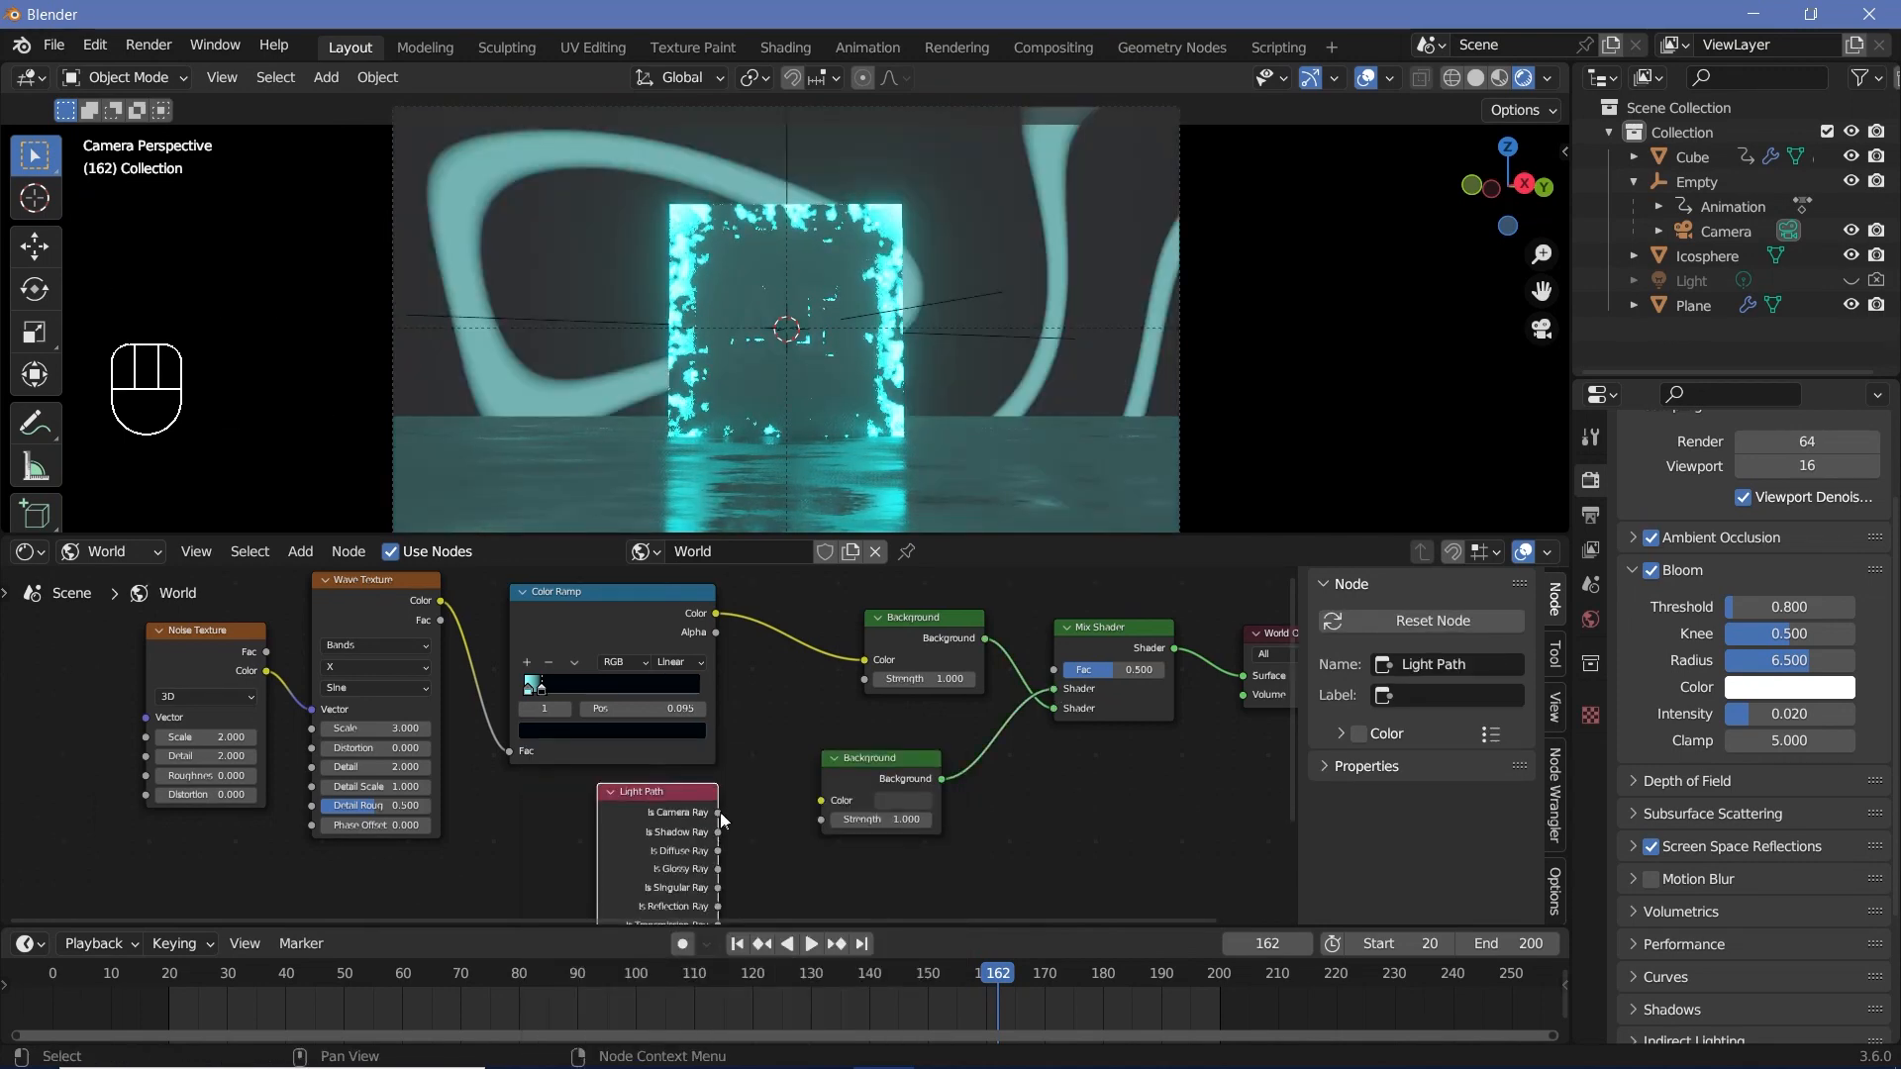
pyautogui.moveTo(720, 812); pyautogui.dragTo(1189, 640)
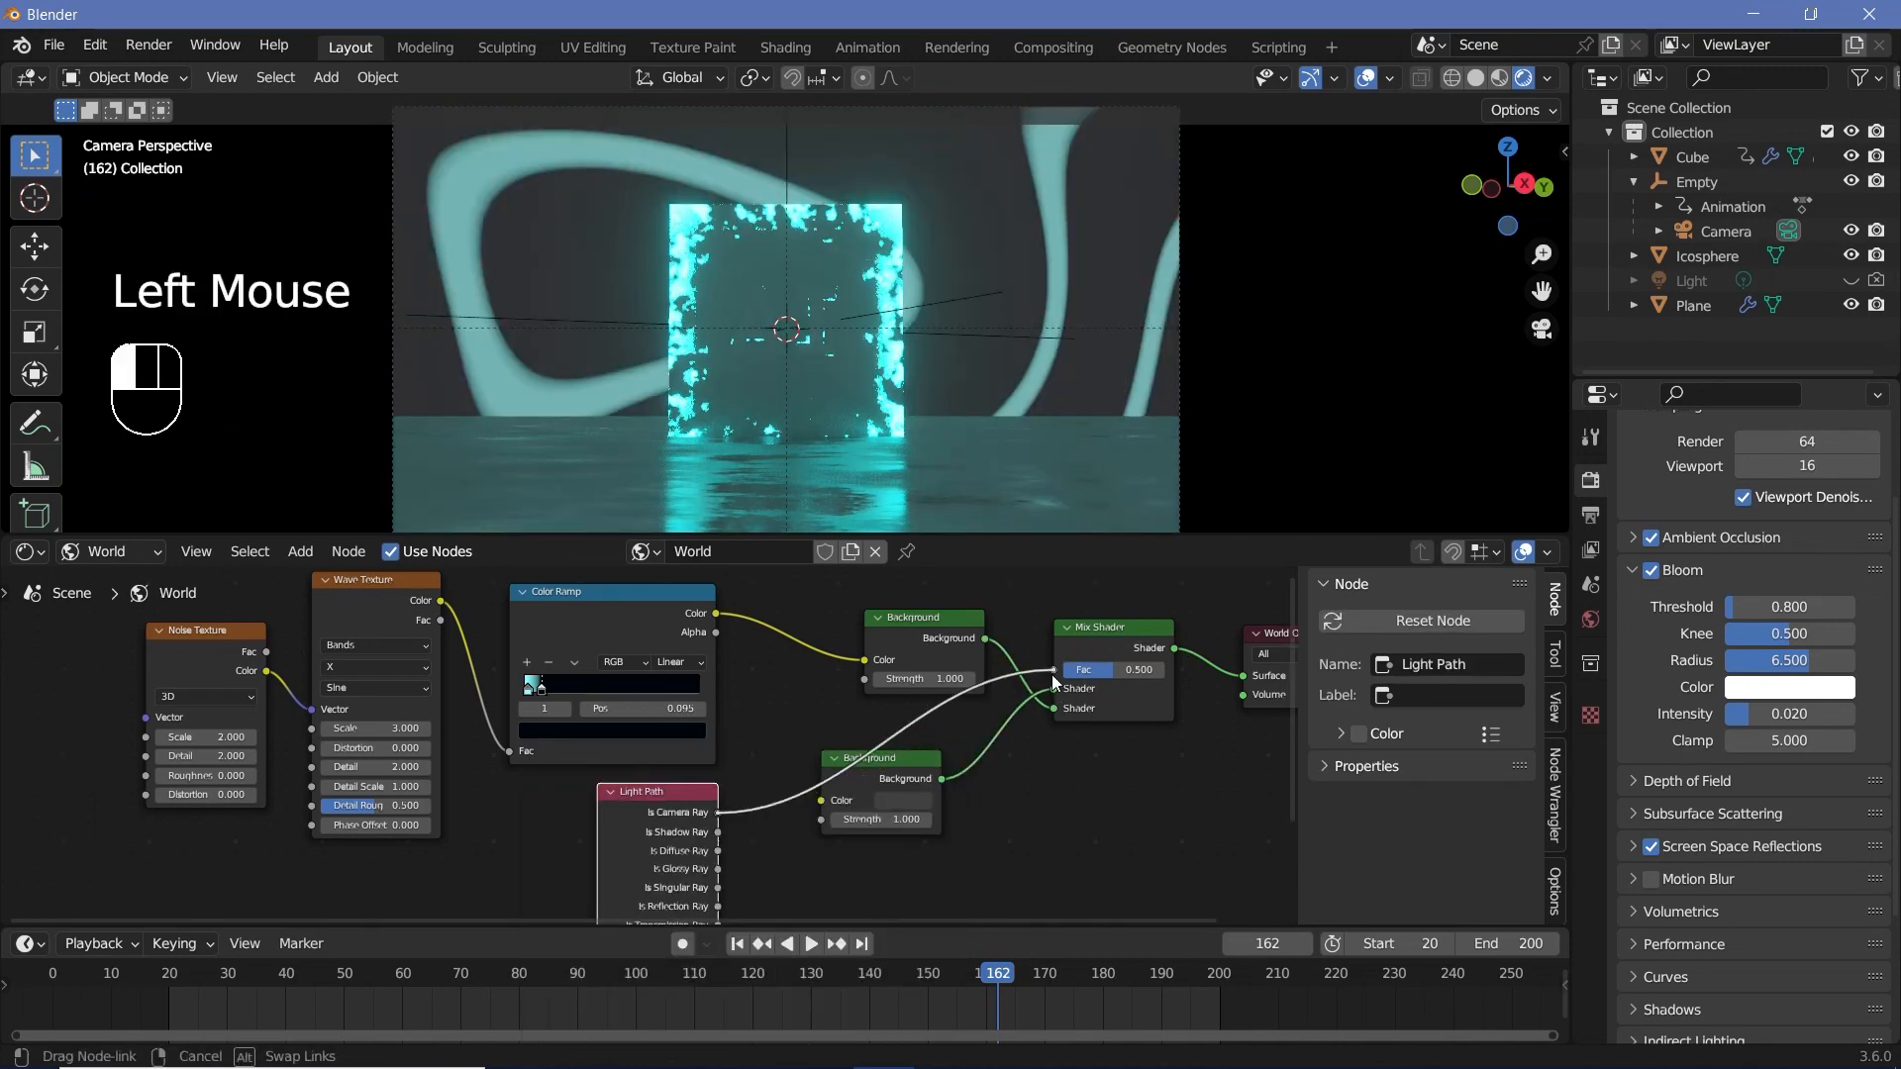
pyautogui.moveTo(1054, 671); pyautogui.dragTo(1054, 670)
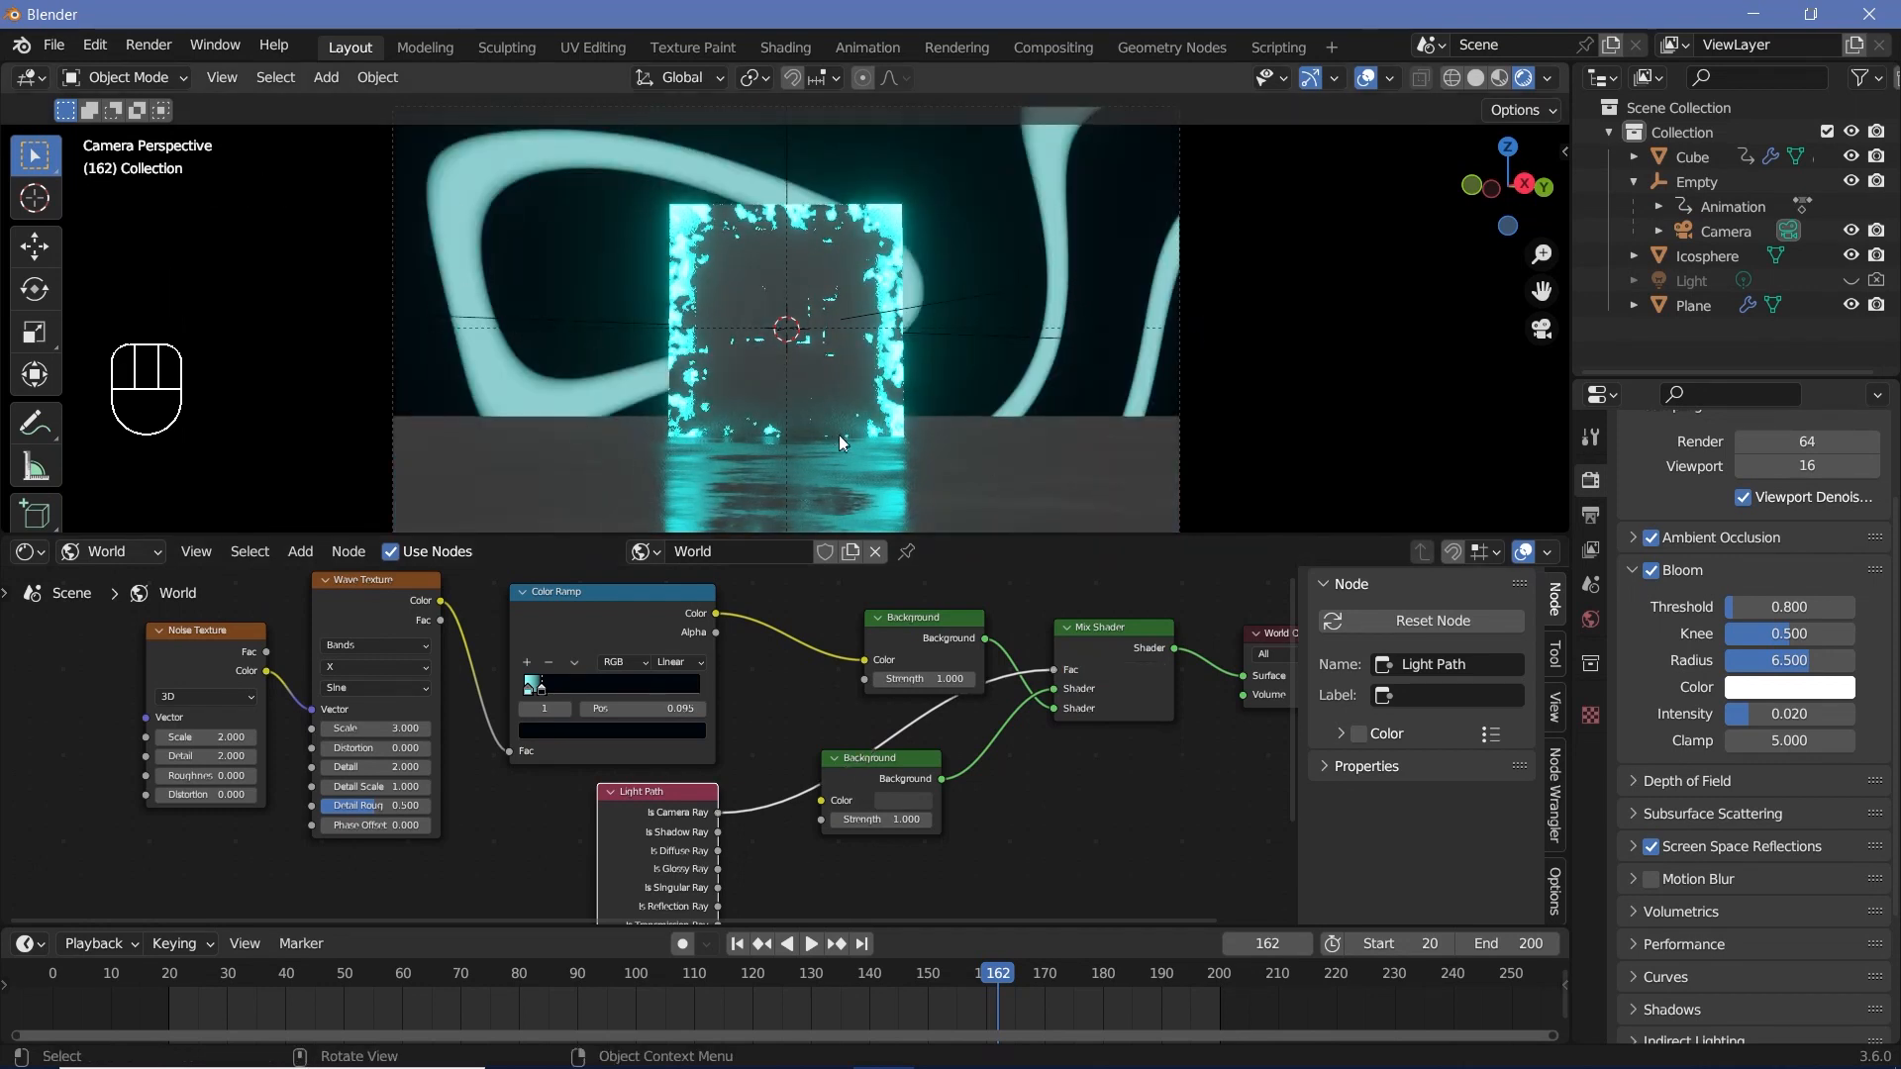
# Set the duplicated Background node's color to a near-black blue and preview the animation.
pyautogui.scroll(3, 1035, 792)
pyautogui.moveTo(1039, 794); pyautogui.dragTo(745, 746, button='middle')
pyautogui.scroll(2, 744, 746)
pyautogui.moveTo(731, 733); pyautogui.dragTo(863, 751)
pyautogui.click(864, 796)
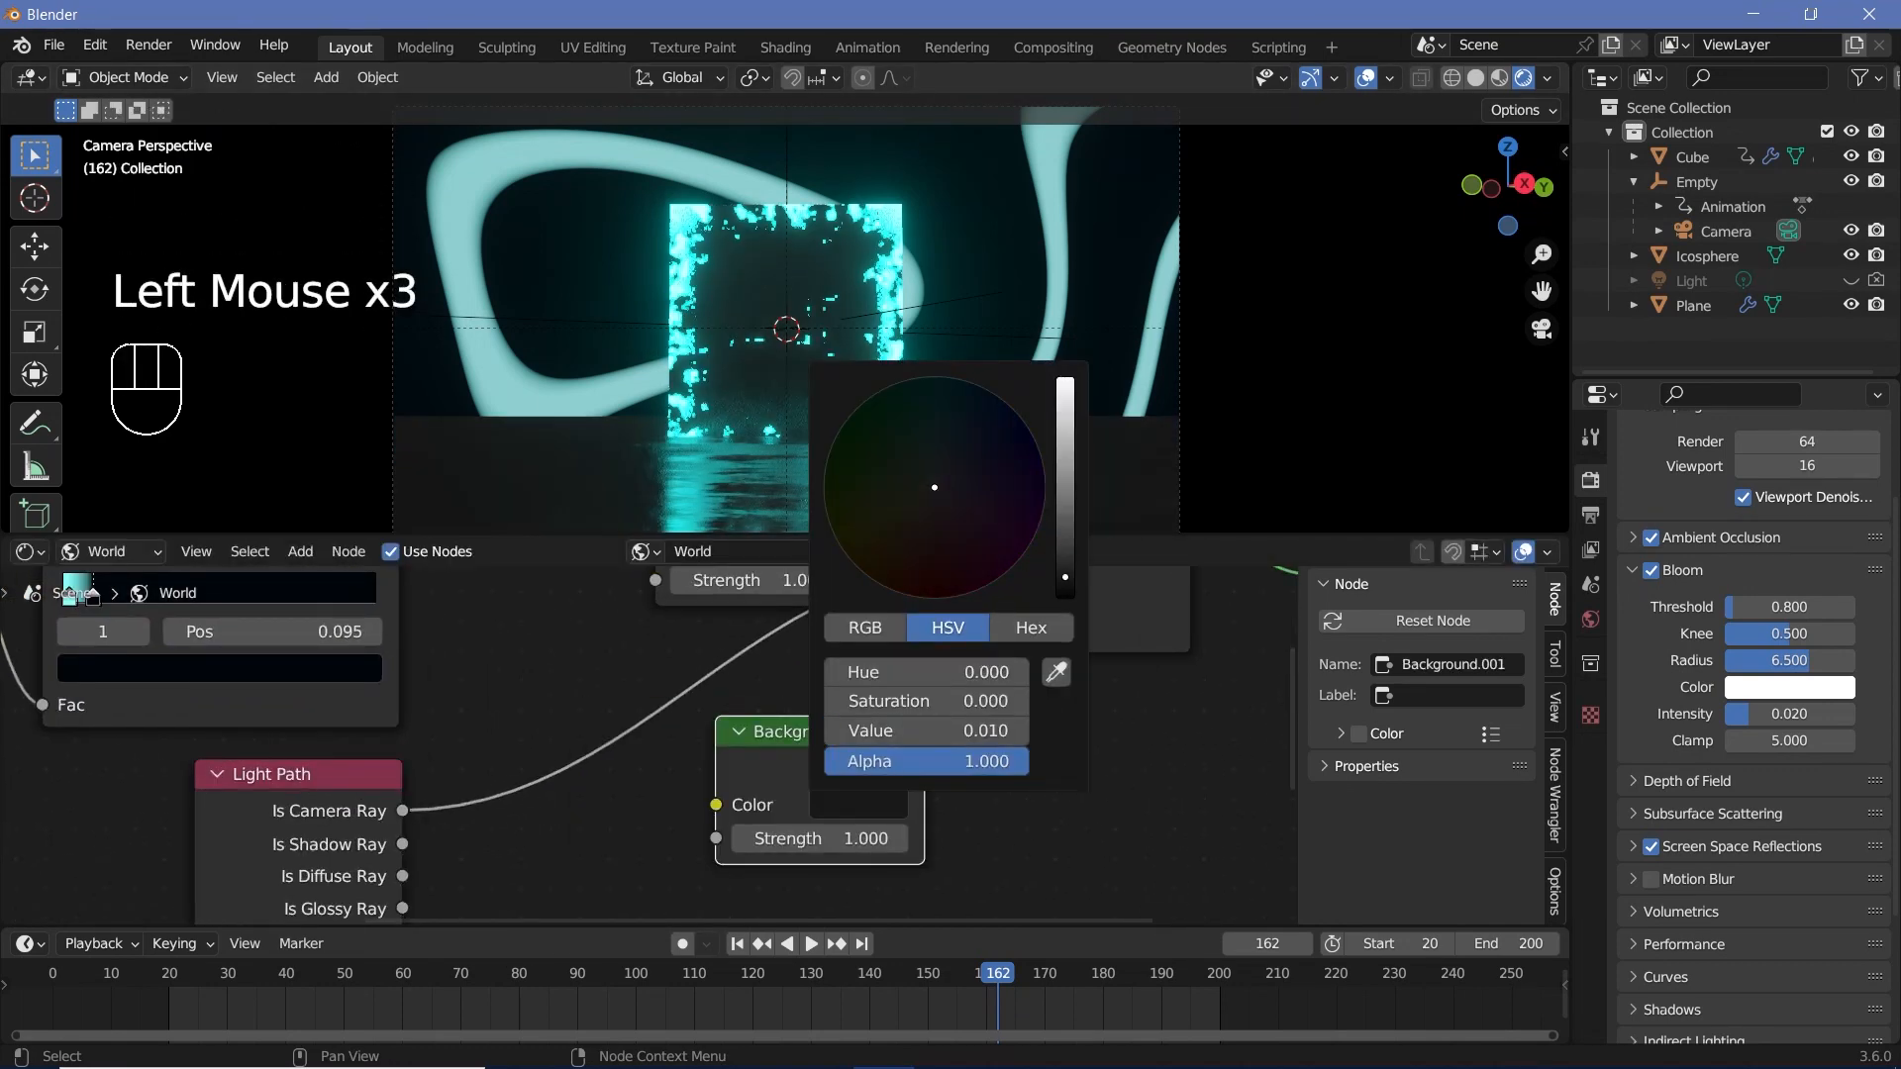
pyautogui.moveTo(1065, 577); pyautogui.dragTo(1065, 588)
pyautogui.moveTo(934, 487); pyautogui.dragTo(989, 391)
pyautogui.press('space')
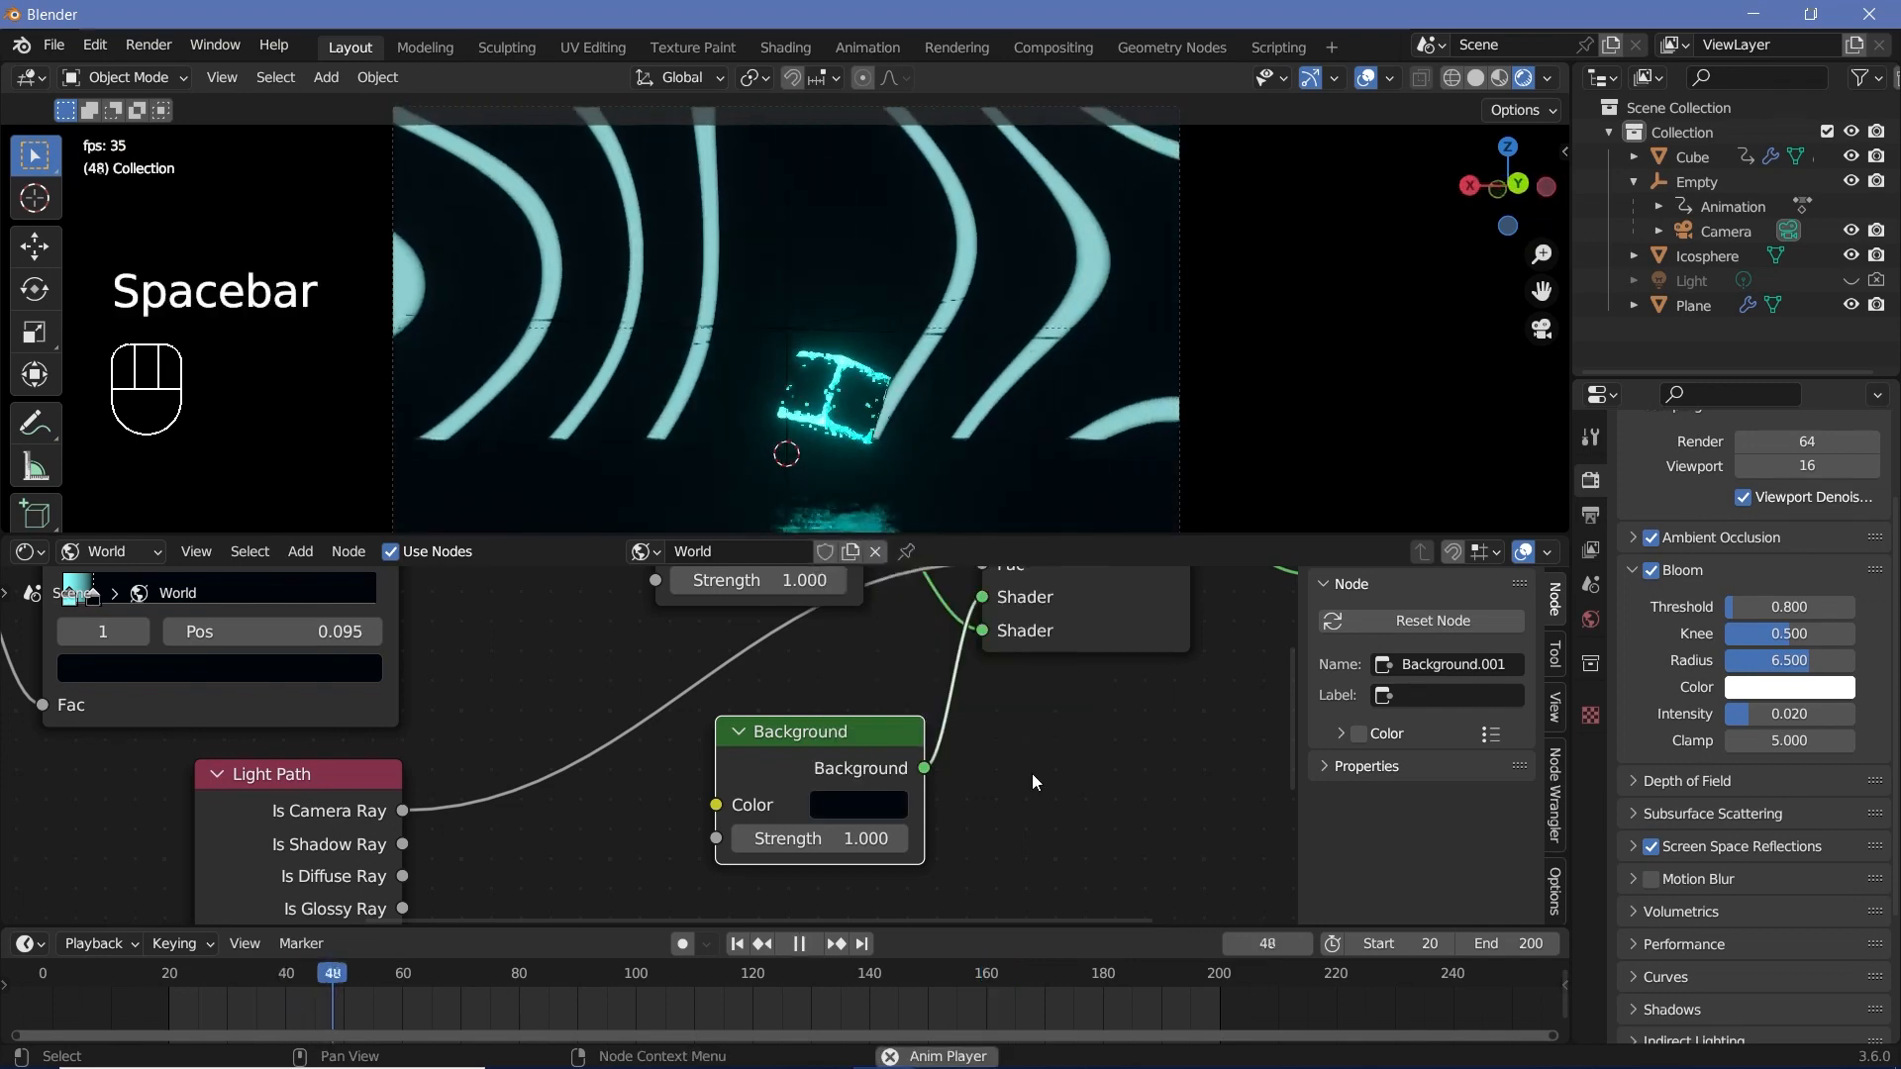
pyautogui.press('space')
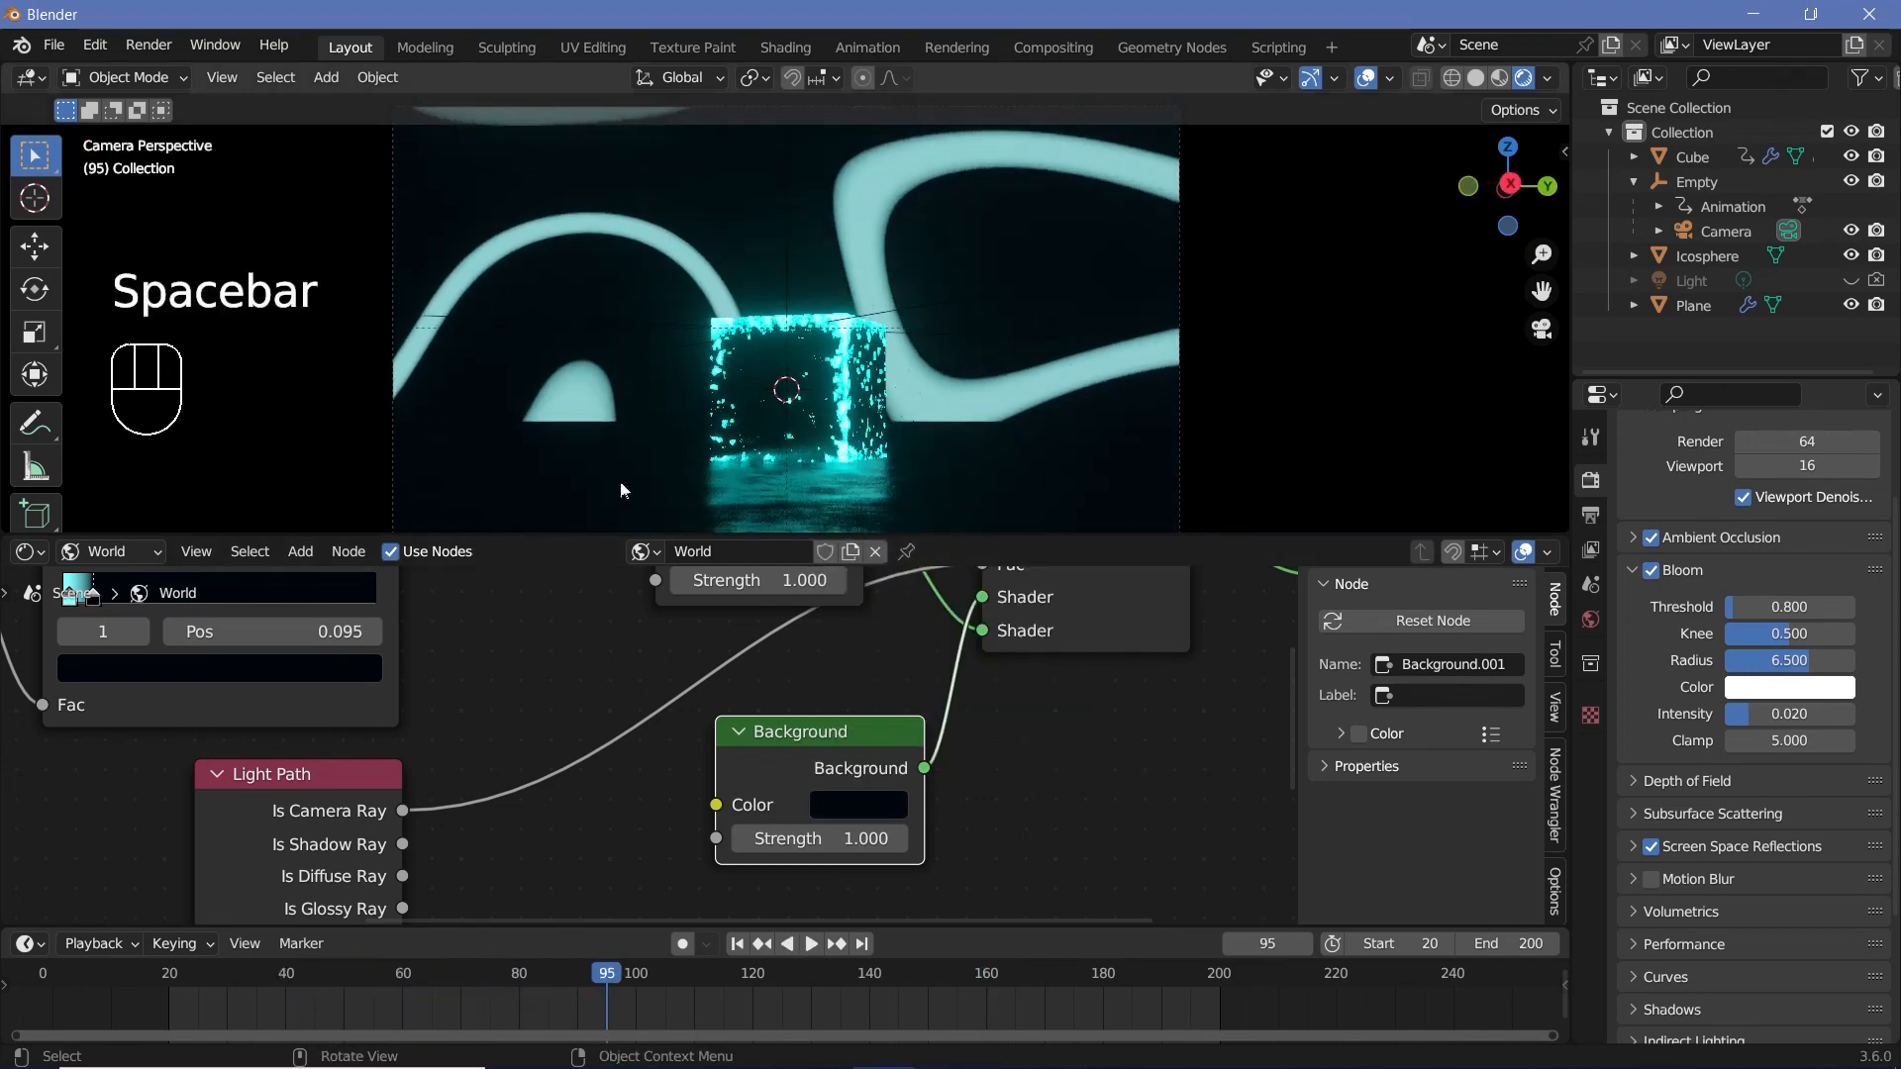
# Try a Phase Offset of 1.19 on the Wave Texture.
pyautogui.scroll(-4, 581, 805)
pyautogui.moveTo(532, 814); pyautogui.dragTo(801, 728, button='middle')
pyautogui.scroll(3, 675, 901)
pyautogui.scroll(2, 776, 855)
pyautogui.keyDown('shift'); pyautogui.moveTo(655, 818); pyautogui.dragTo(773, 817); pyautogui.keyUp('shift')
# Keyframe the Wave Texture's Phase Offset at 0 on frame 20.
pyautogui.click(174, 982)
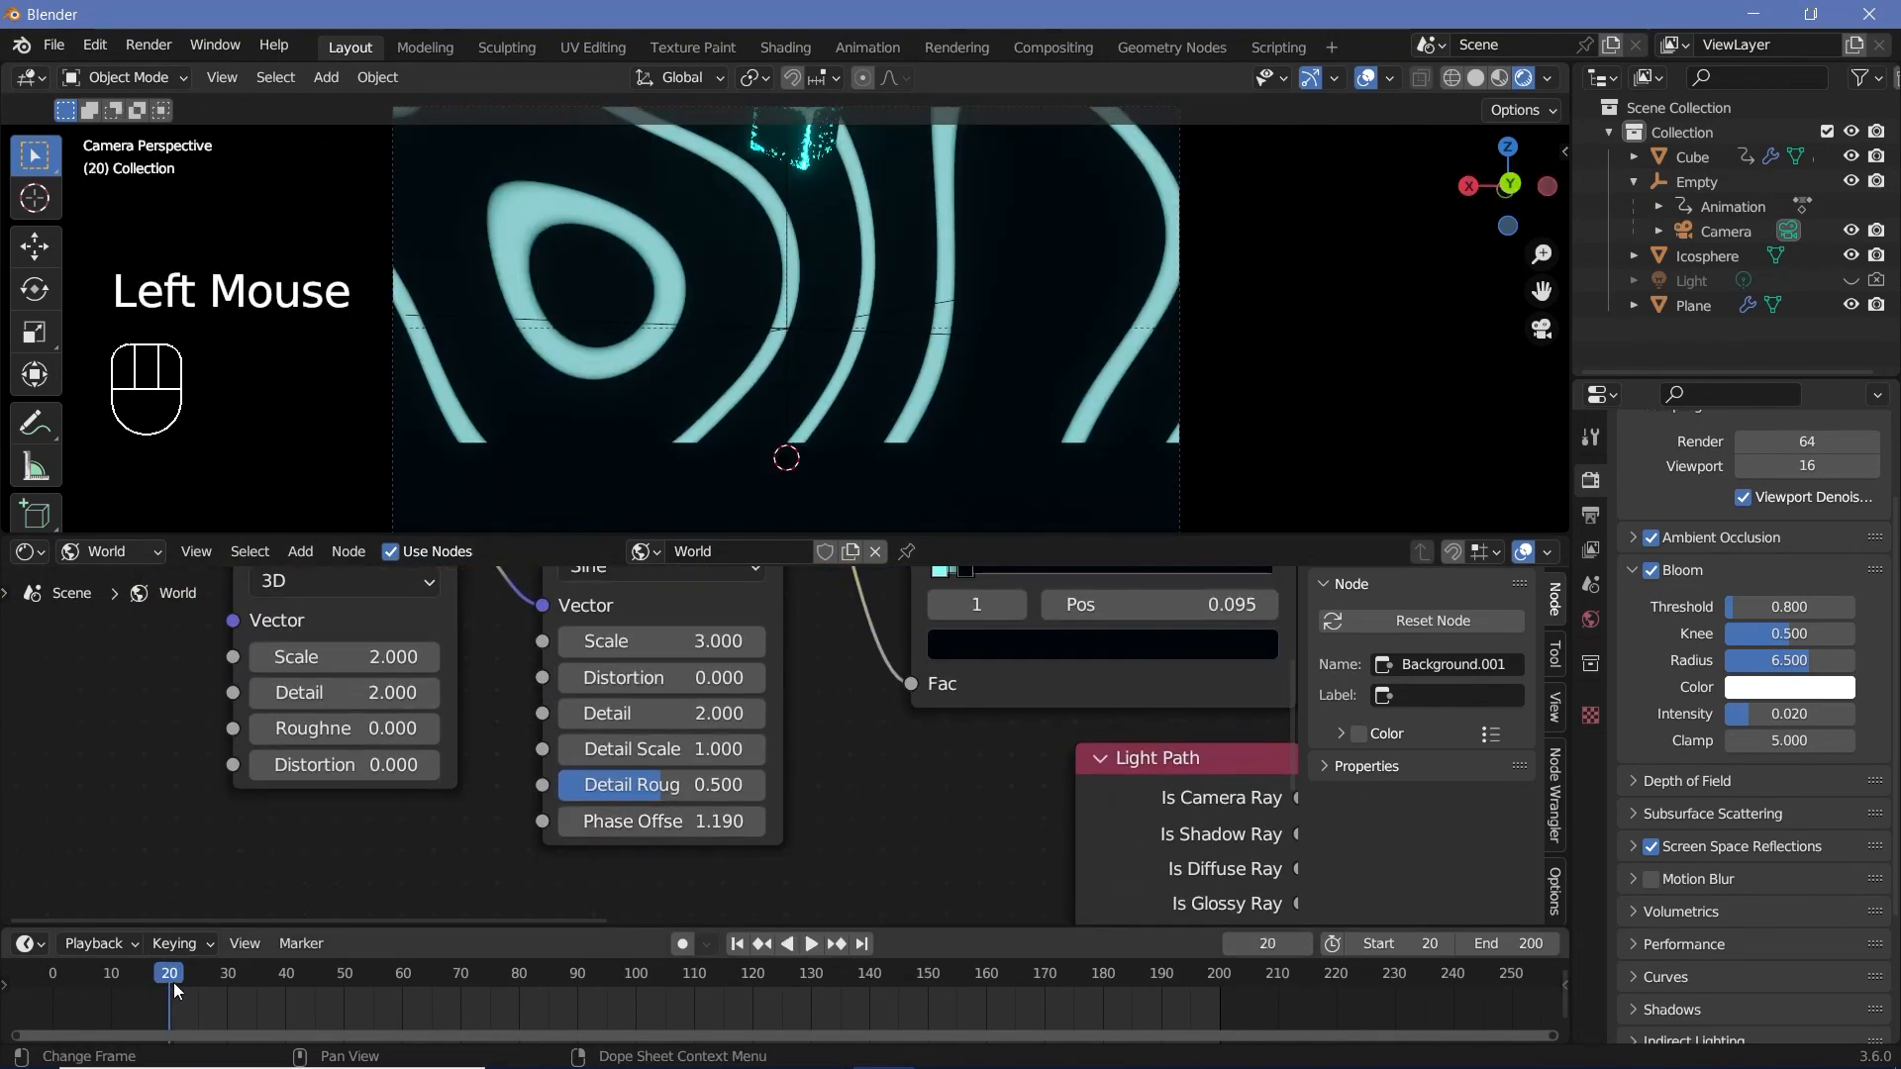
pyautogui.press('Right')
pyautogui.press('Left')
pyautogui.click(656, 821)
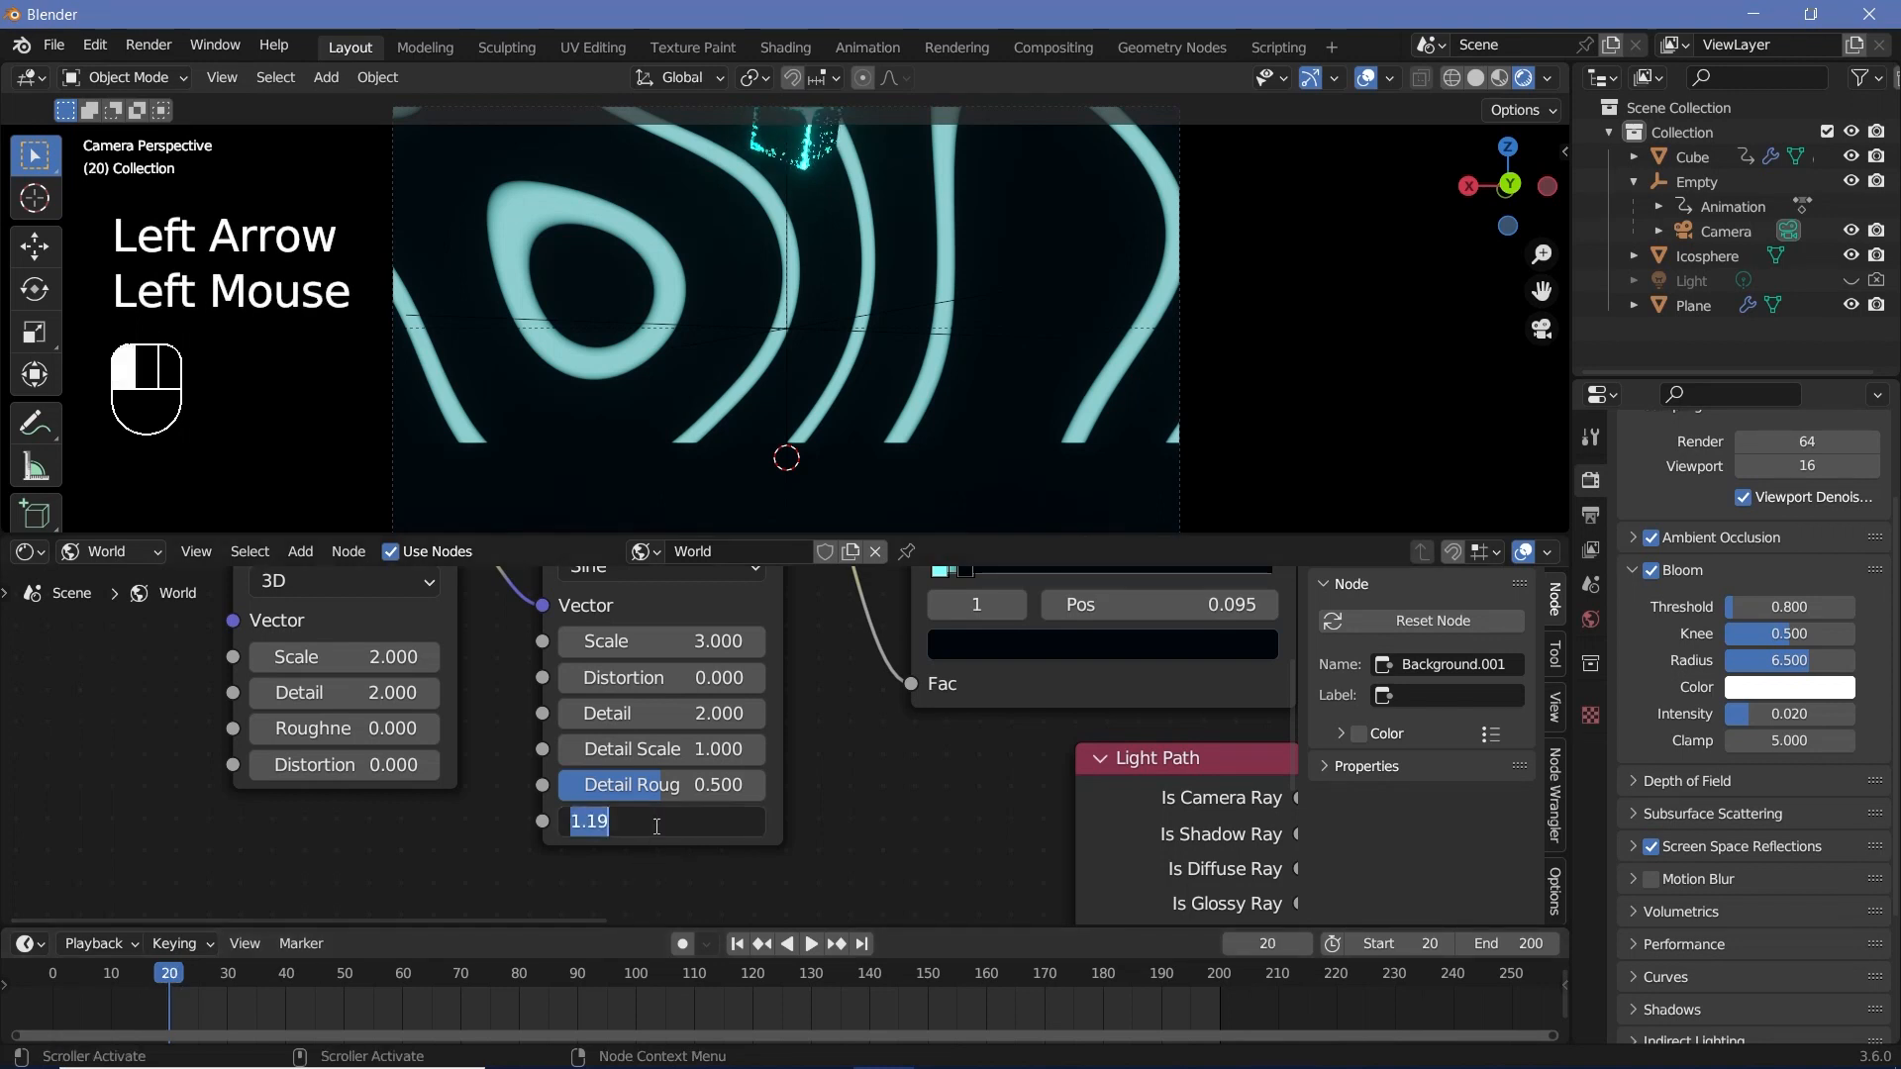
pyautogui.write('0')
pyautogui.press('Return')
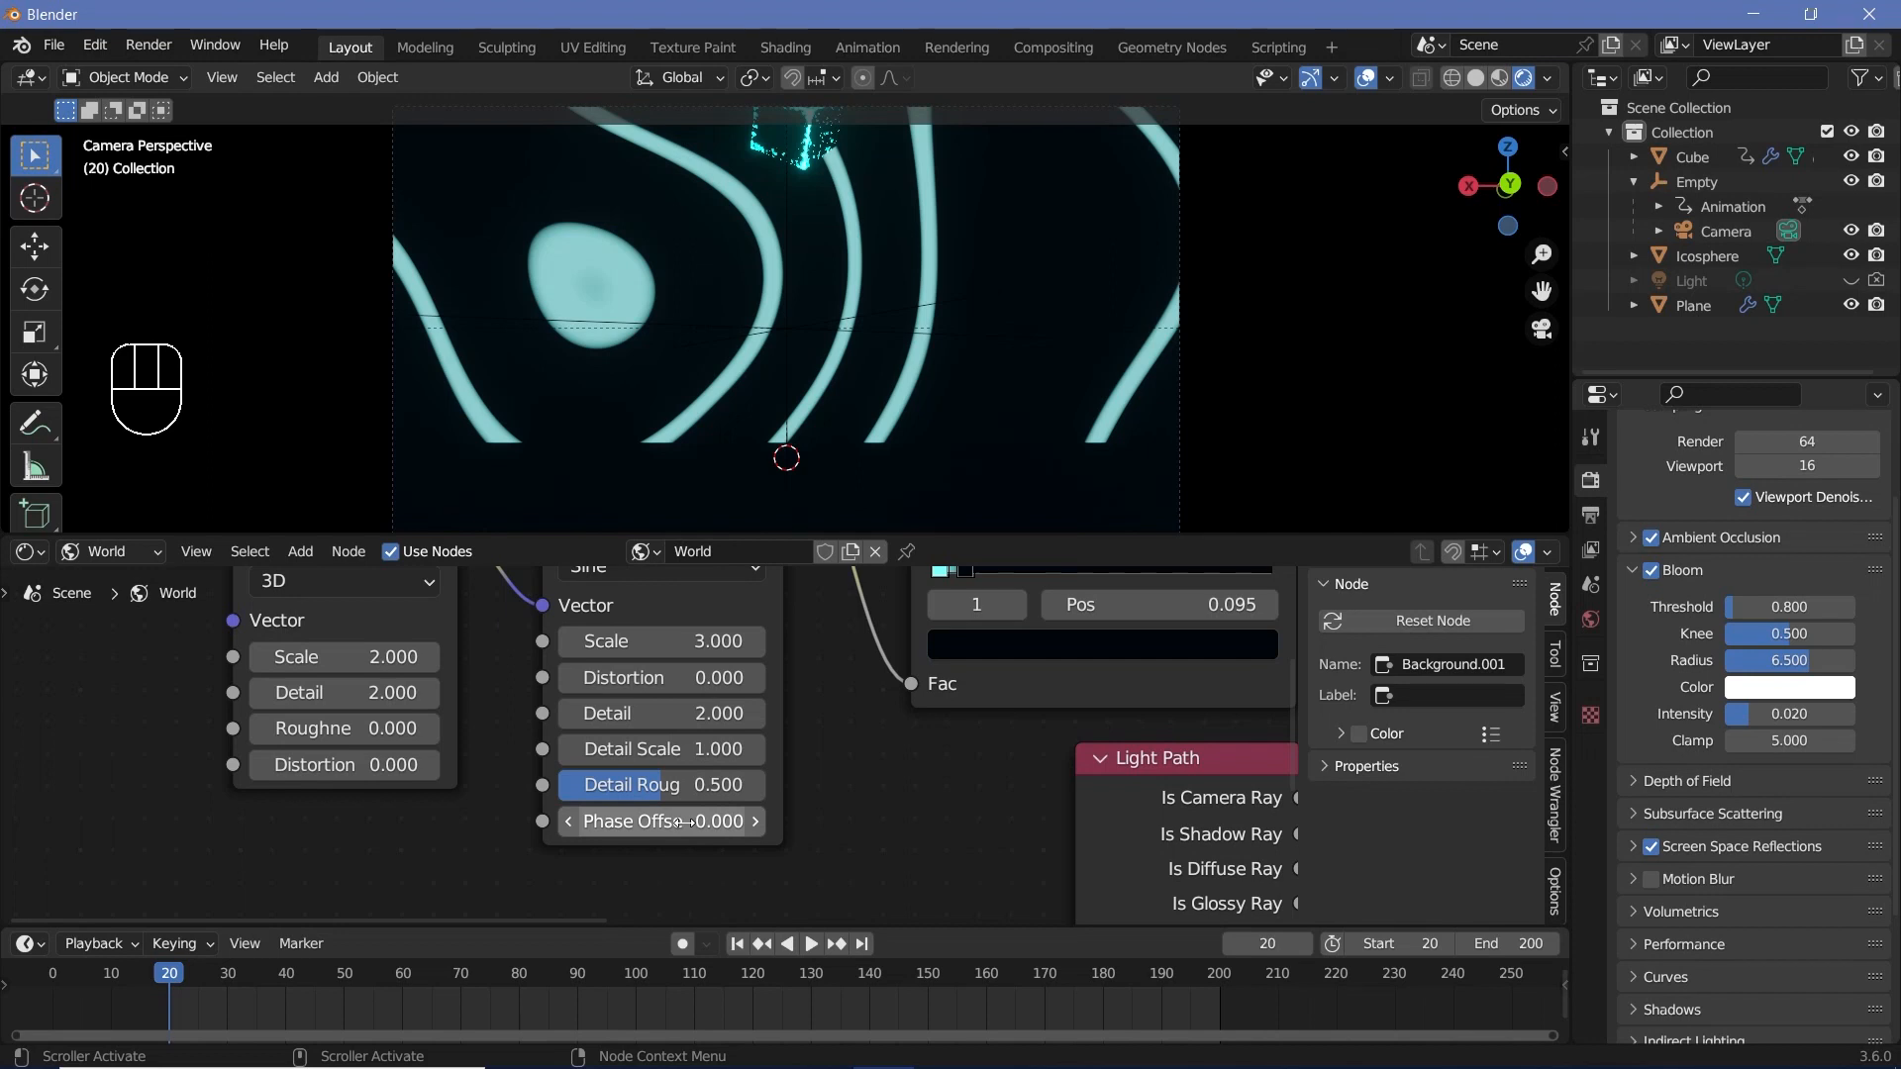
pyautogui.press('i')
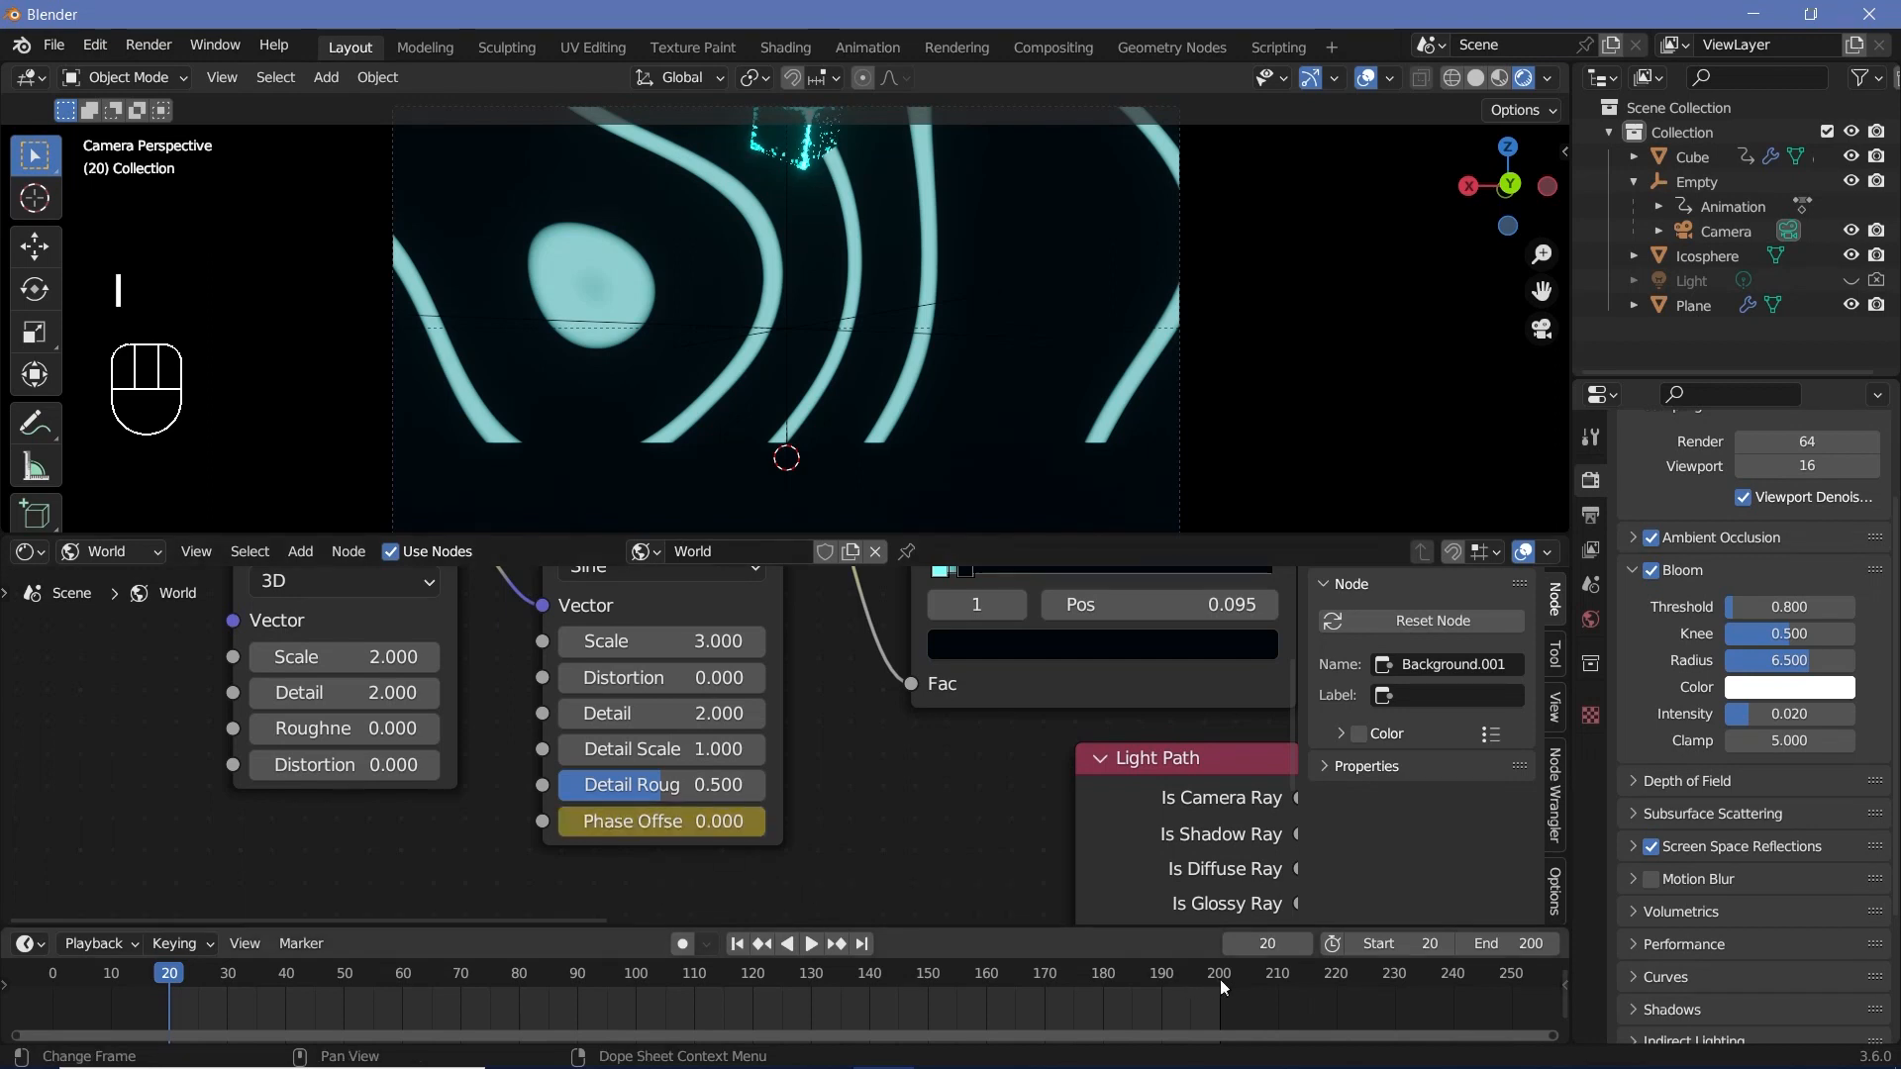
# Keyframe the Wave Texture's Phase Offset at 2*pi on frame 170.
pyautogui.click(1048, 990)
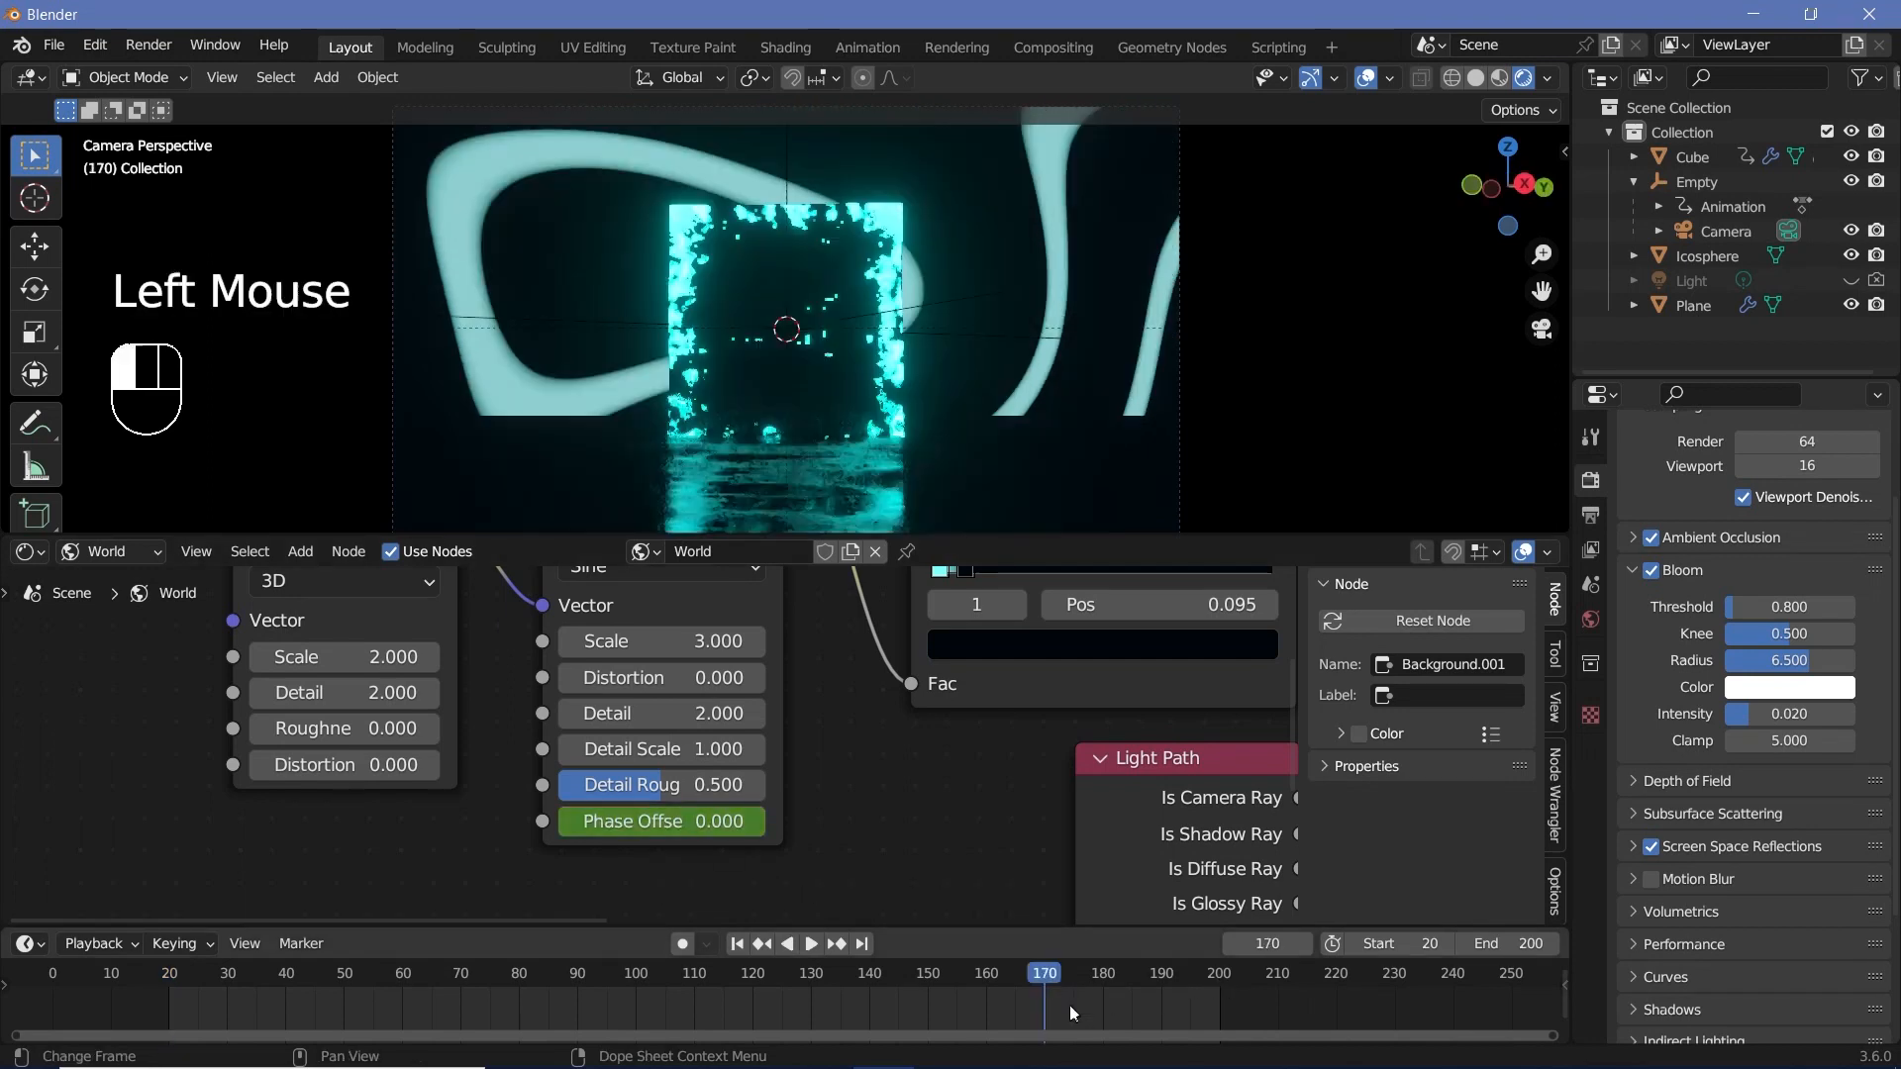
pyautogui.doubleClick(685, 828)
pyautogui.write('2')
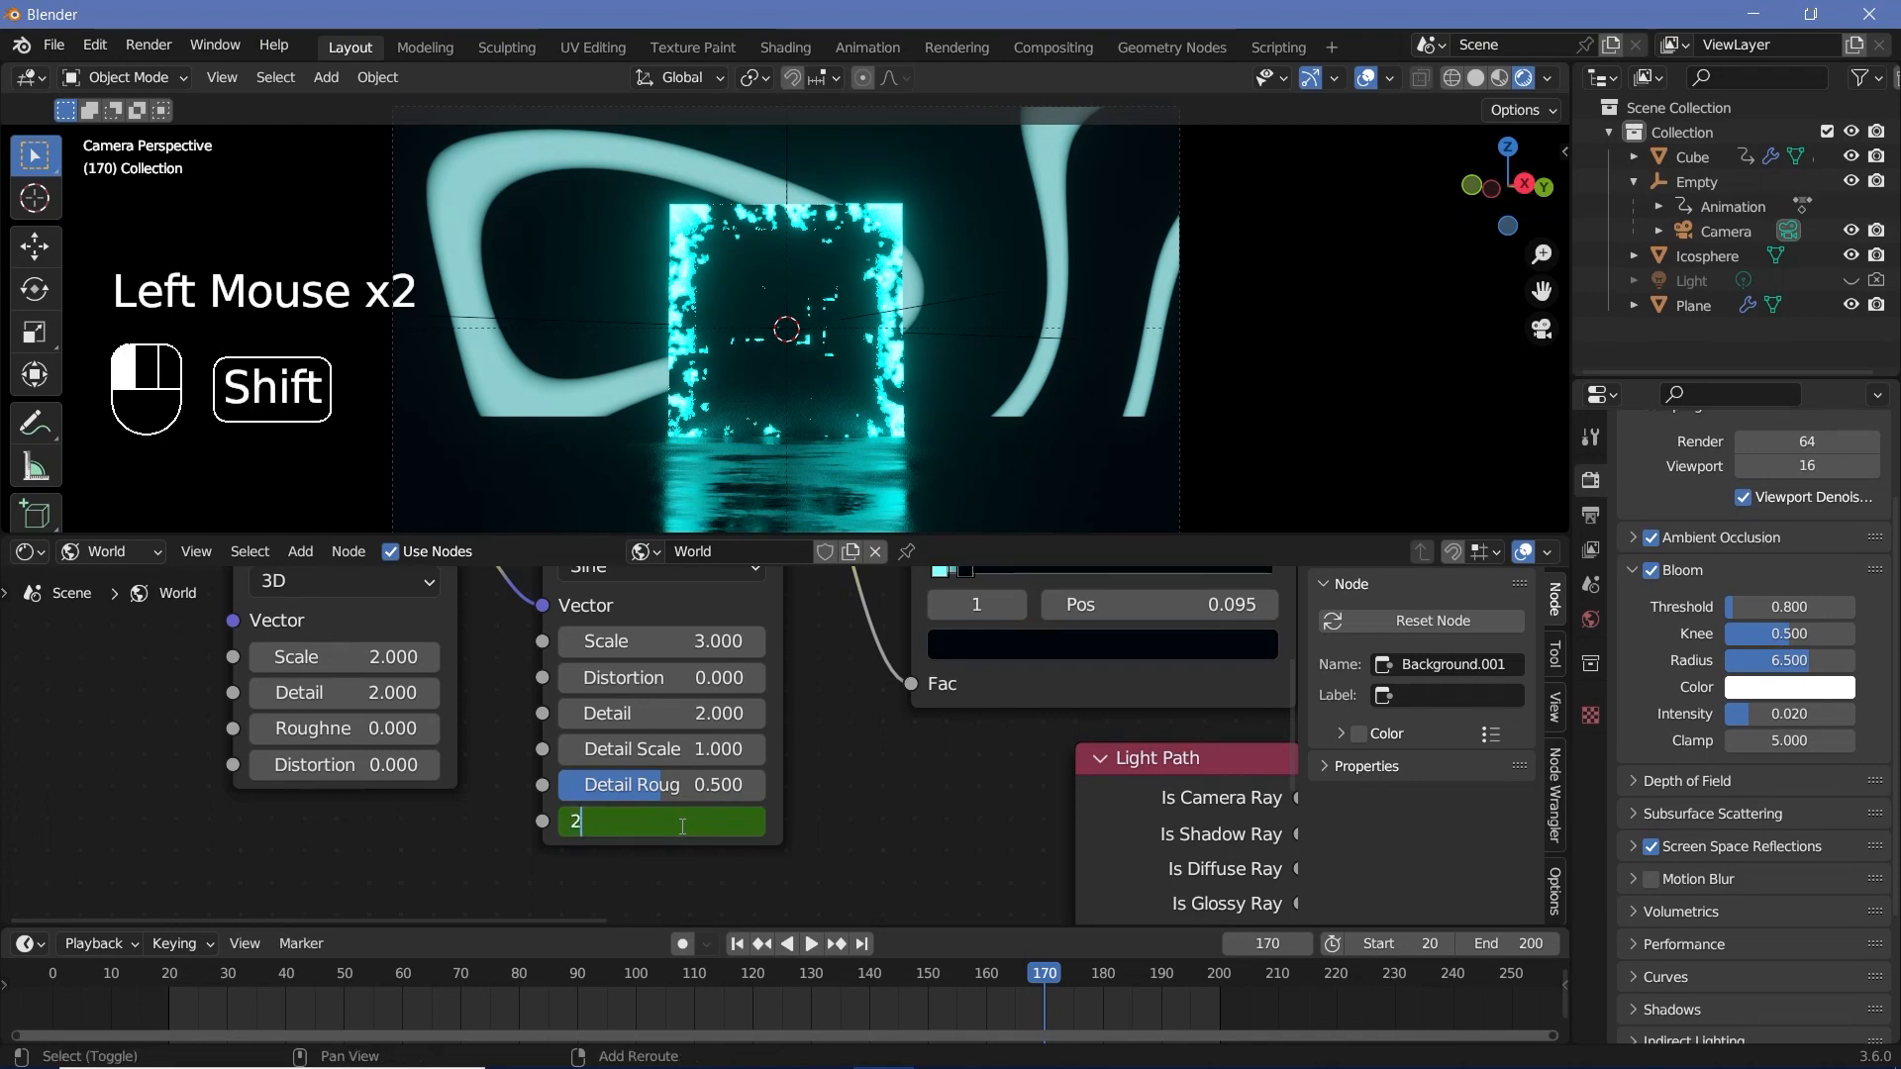
pyautogui.write('*pi')
pyautogui.press('Return')
pyautogui.press('i')
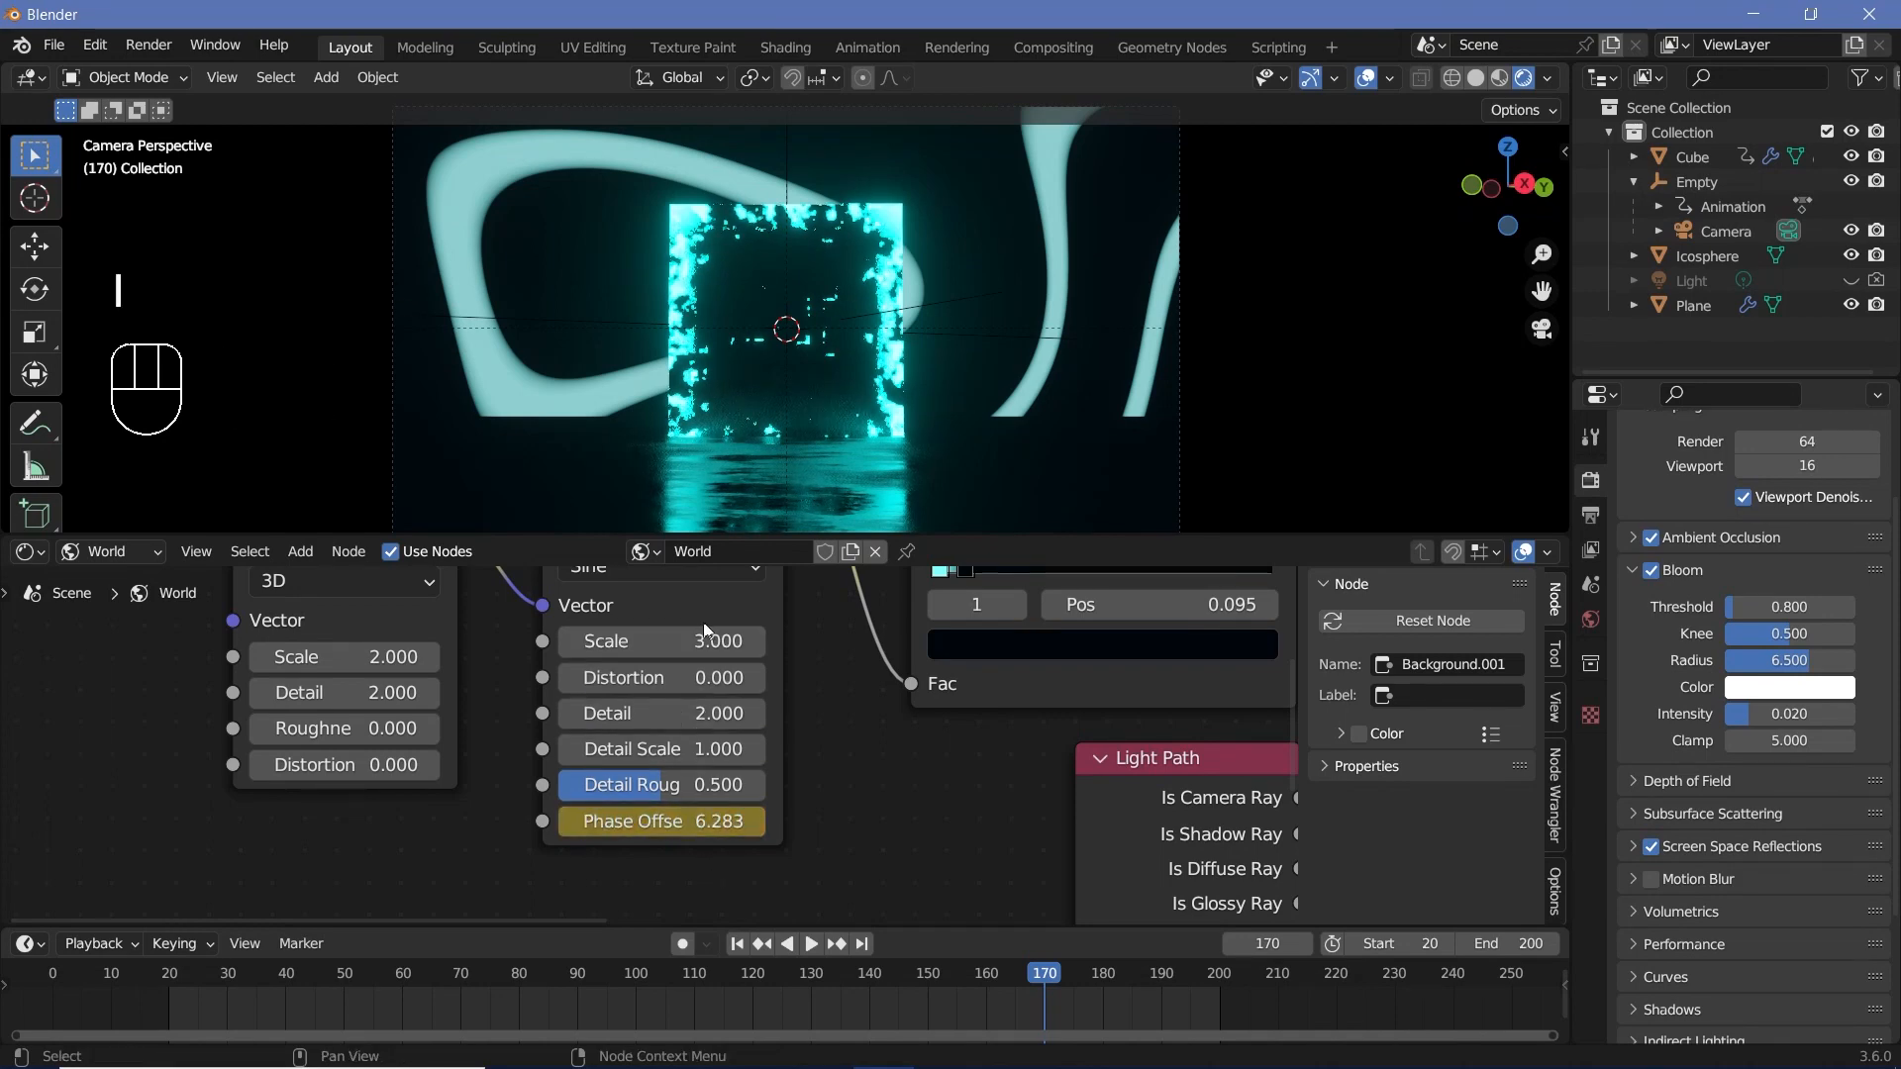
# Set the animation's end frame to 170 and give the Phase Offset keyframes linear interpolation.
pyautogui.click(687, 602)
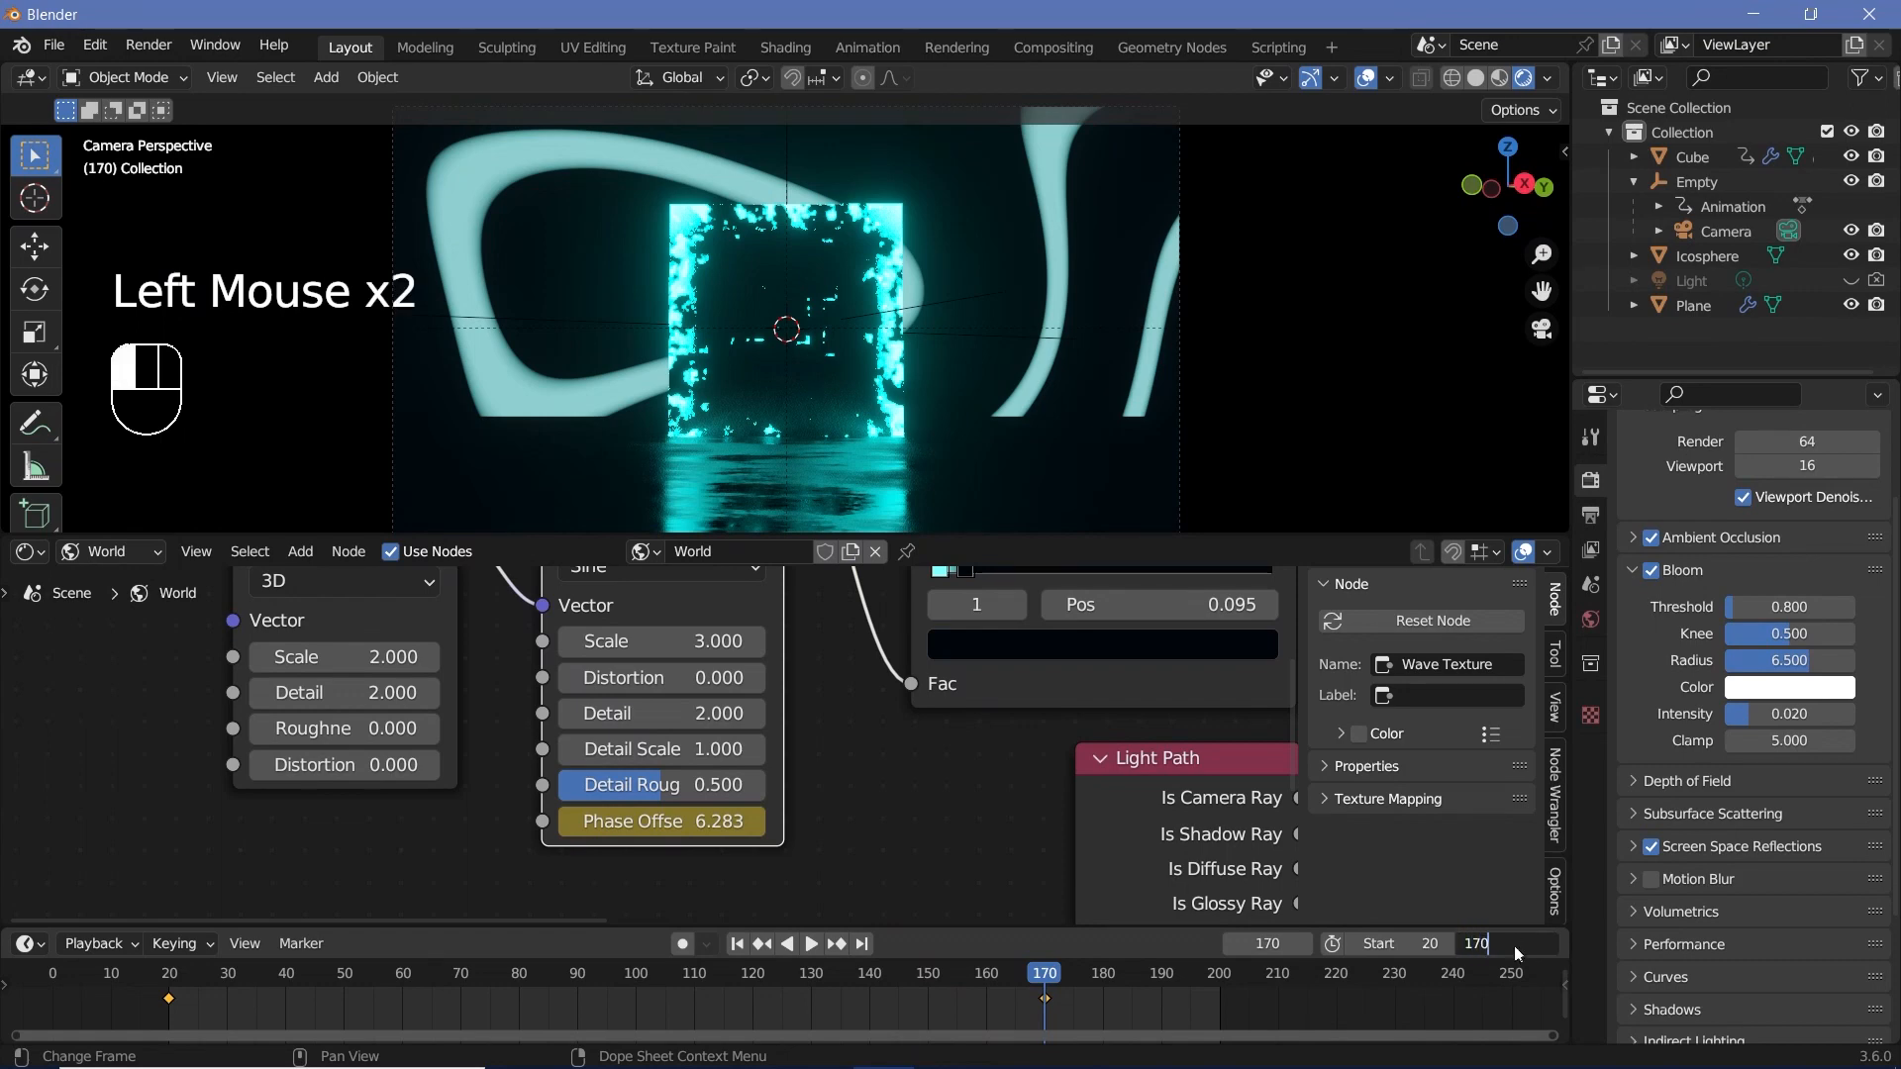
pyautogui.press('Return')
pyautogui.press('space')
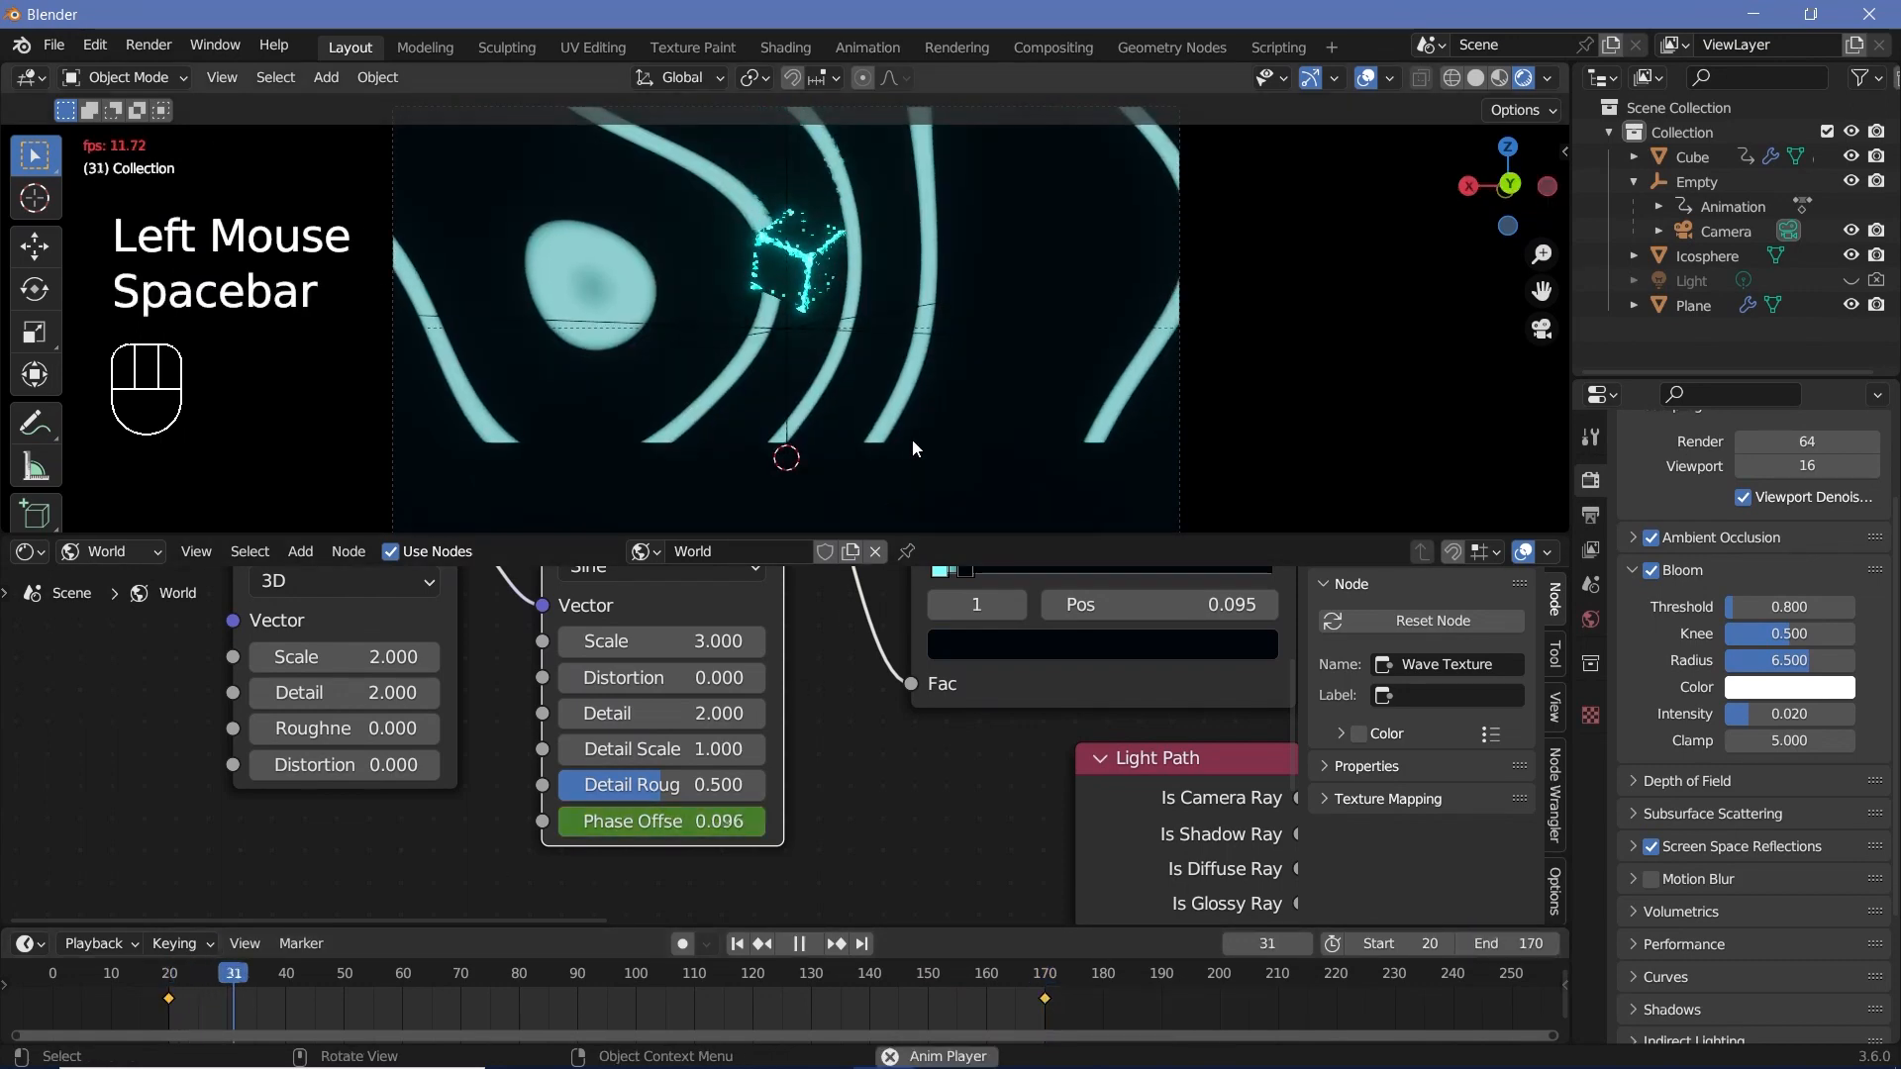
pyautogui.press('space')
pyautogui.press('t')
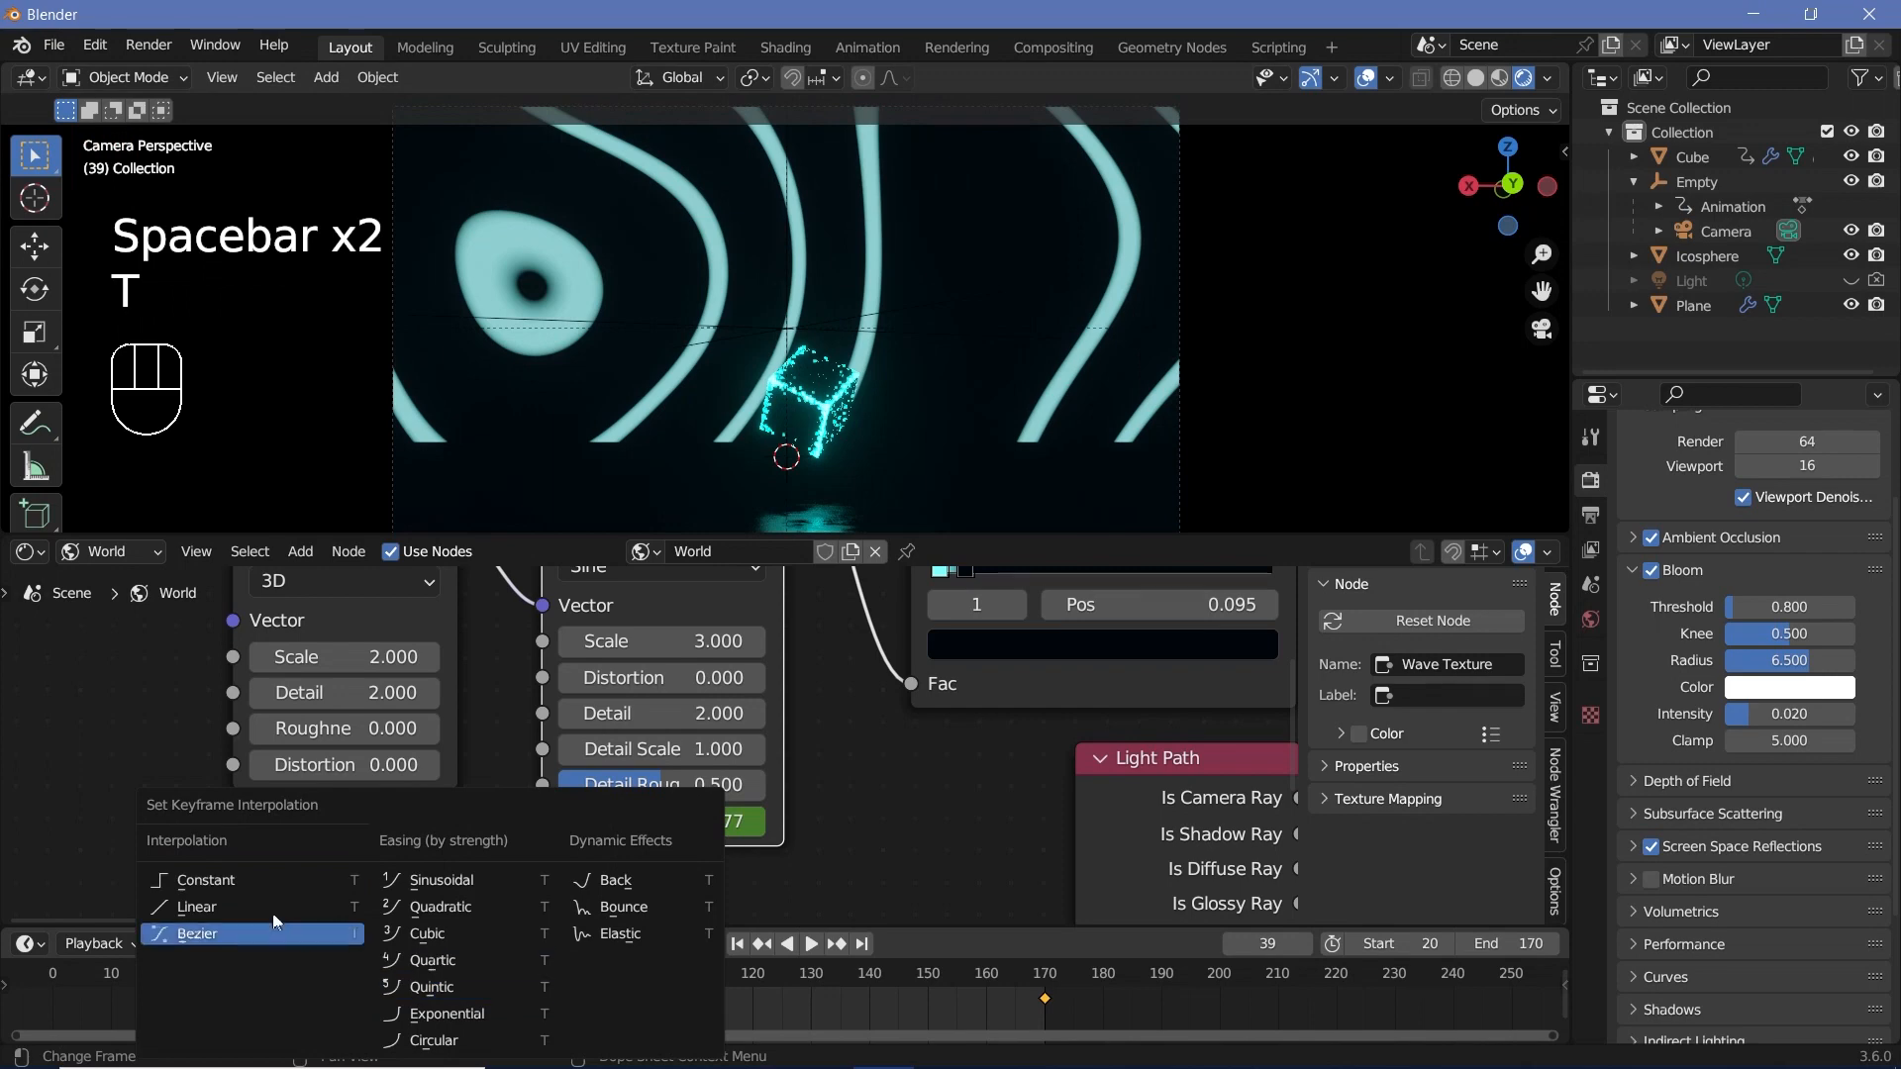
pyautogui.click(258, 906)
# Set the playback sync mode to Frame Dropping and preview the background animation.
pyautogui.click(99, 943)
pyautogui.click(216, 462)
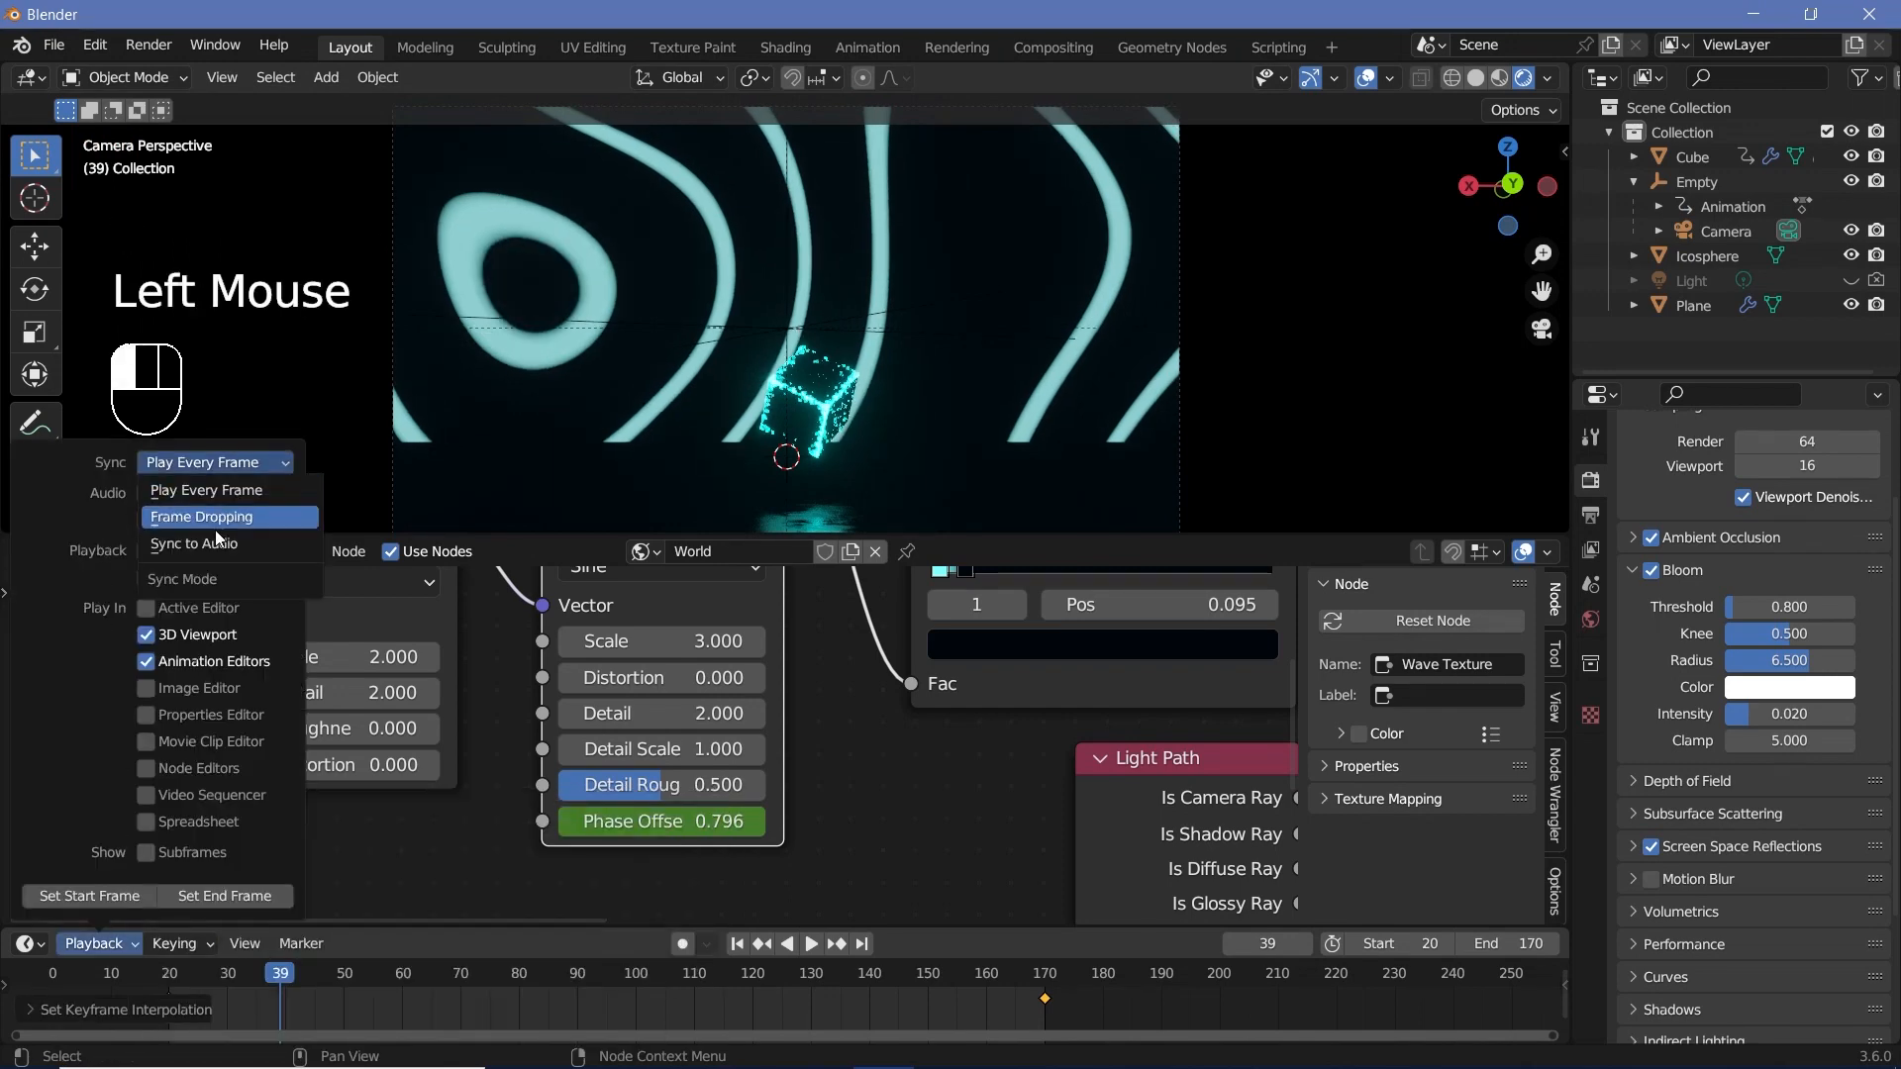
pyautogui.click(211, 518)
pyautogui.press('space')
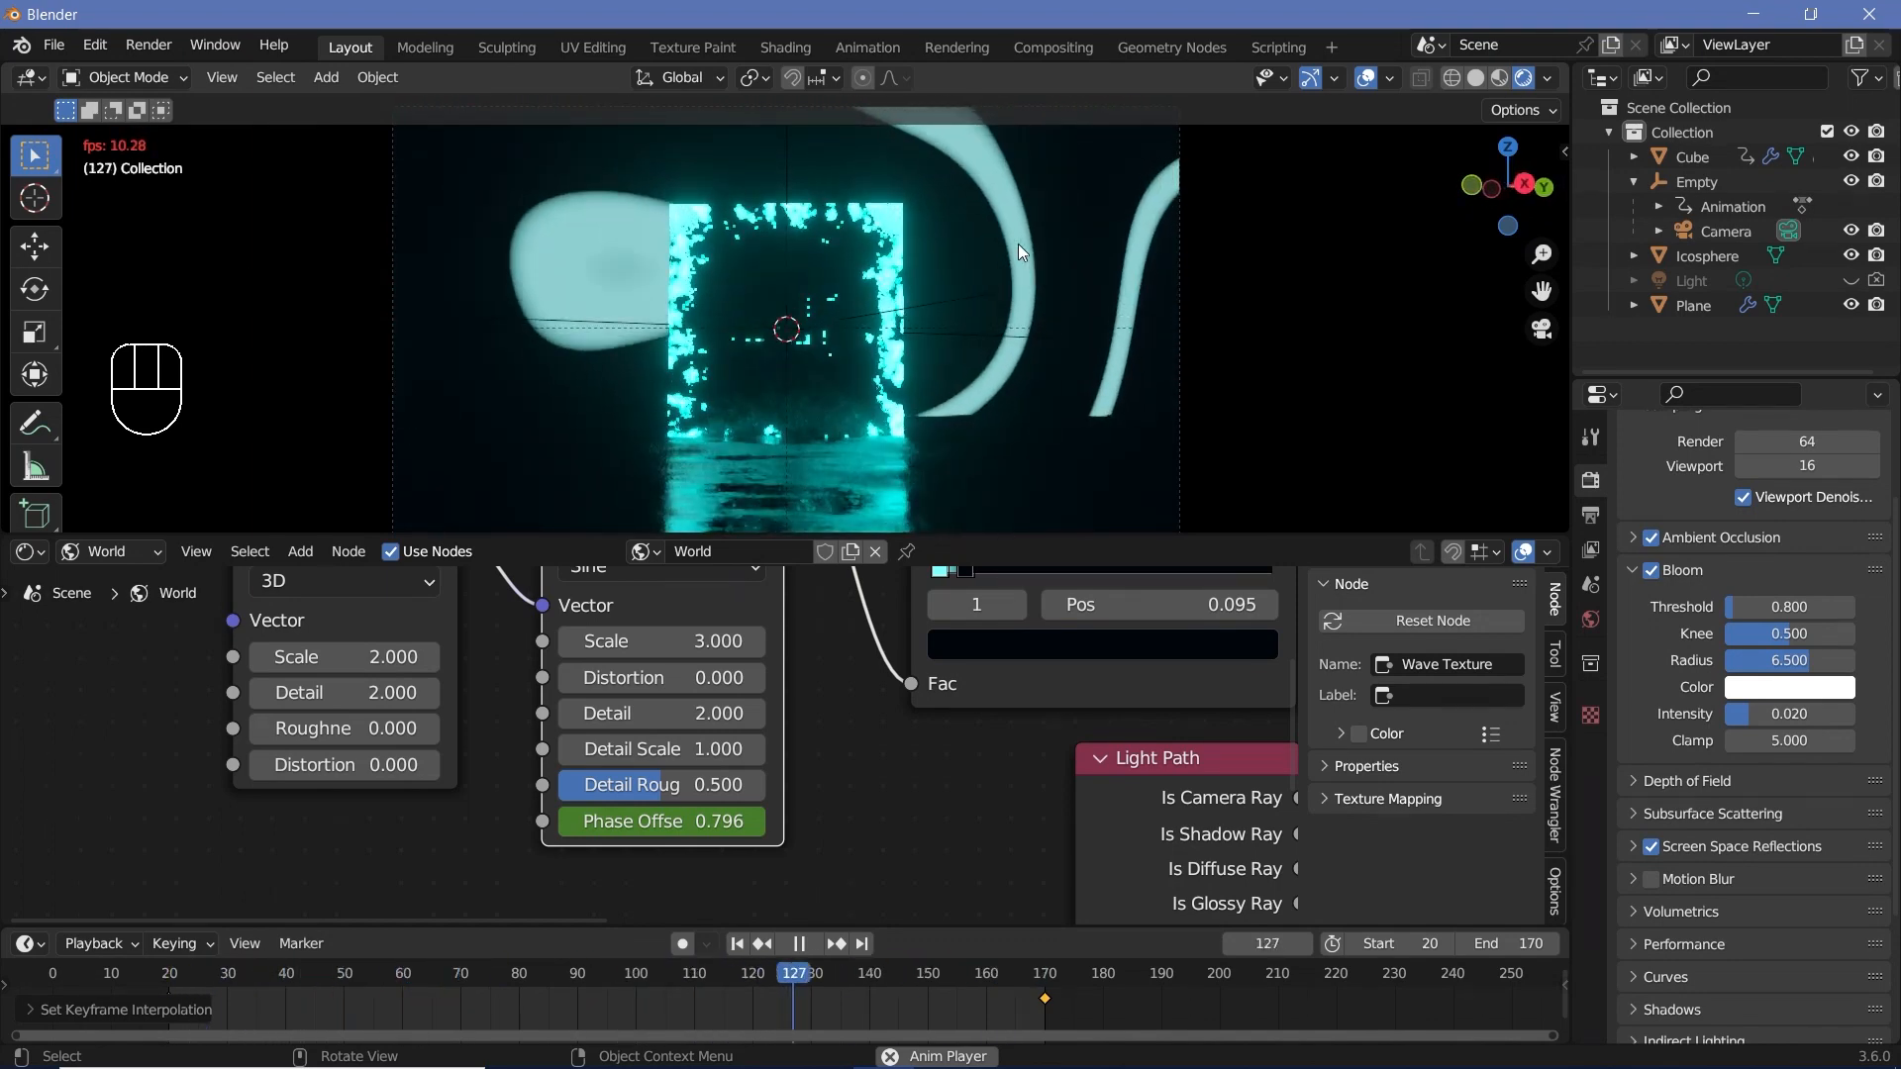
pyautogui.press('space')
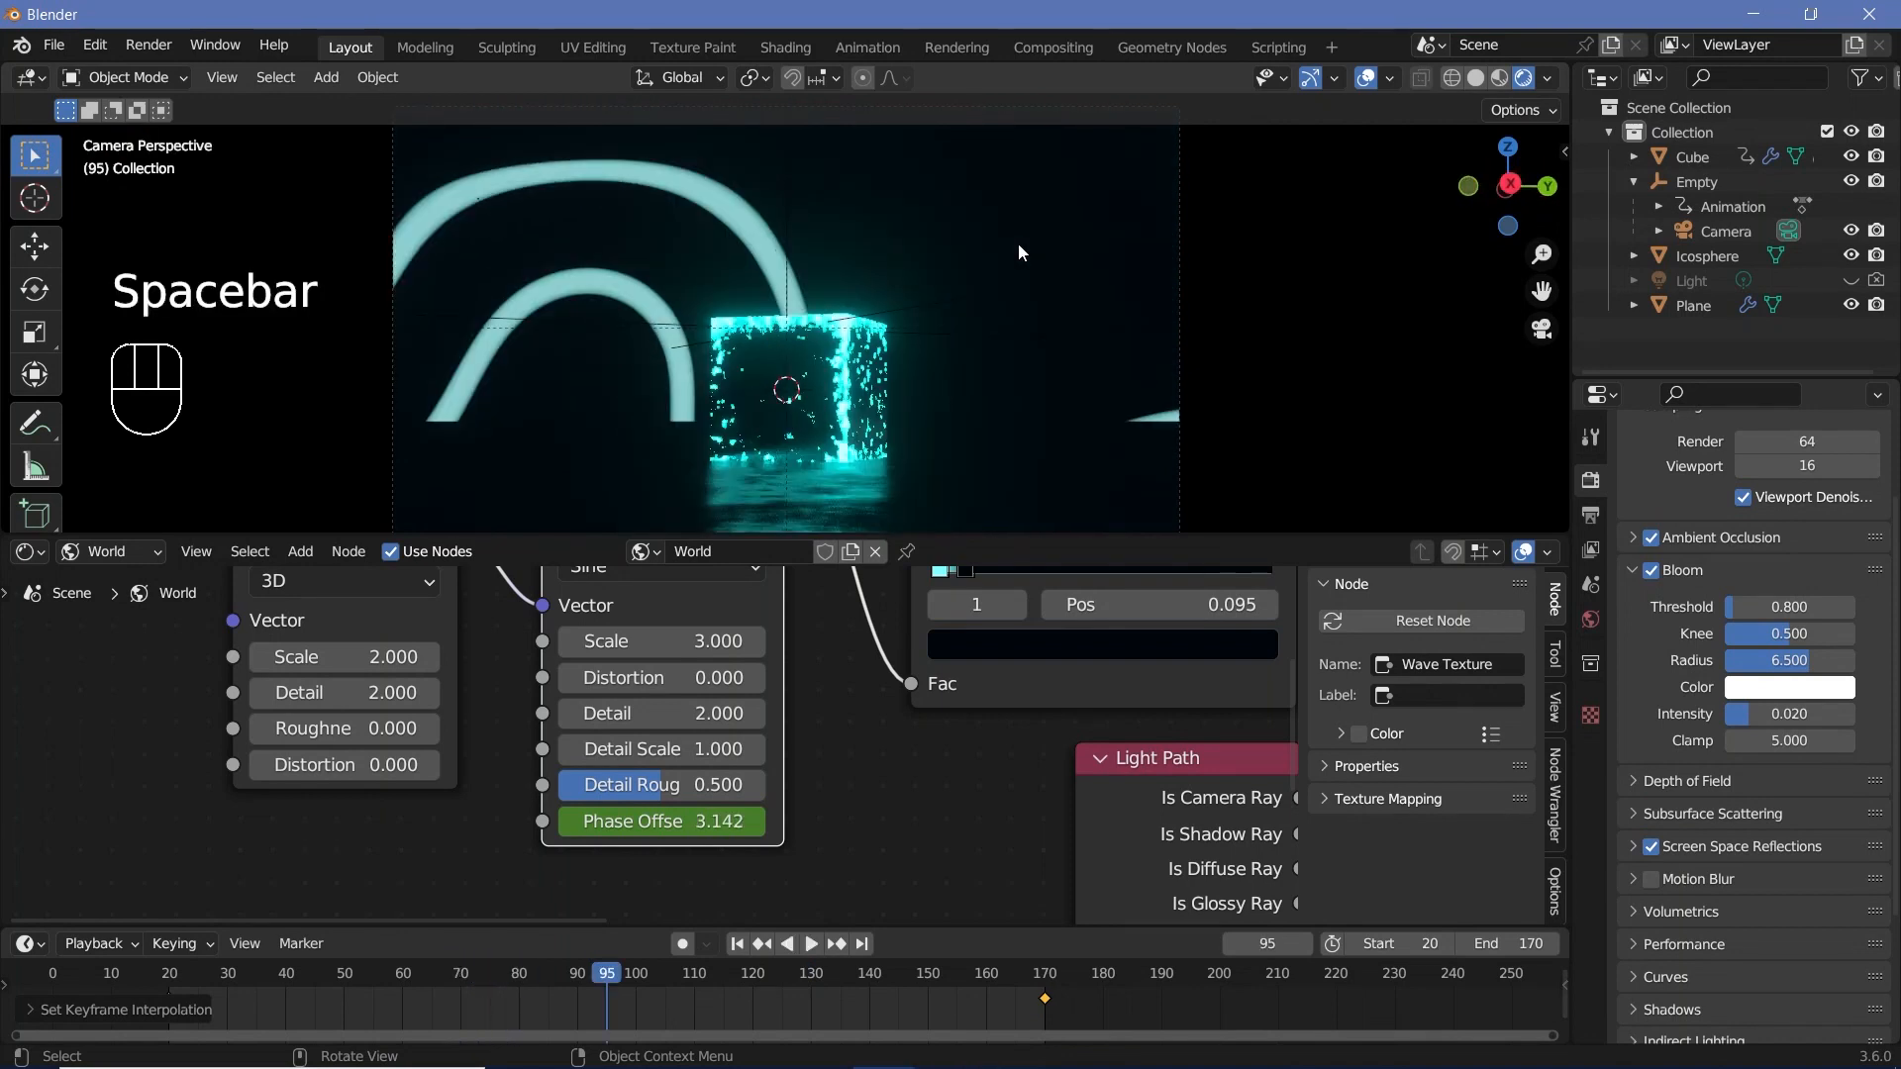
# Select the Icosphere, switch the shader editor from World to Object, and create a new material for it.
pyautogui.click(1697, 257)
pyautogui.click(1696, 257)
pyautogui.click(111, 552)
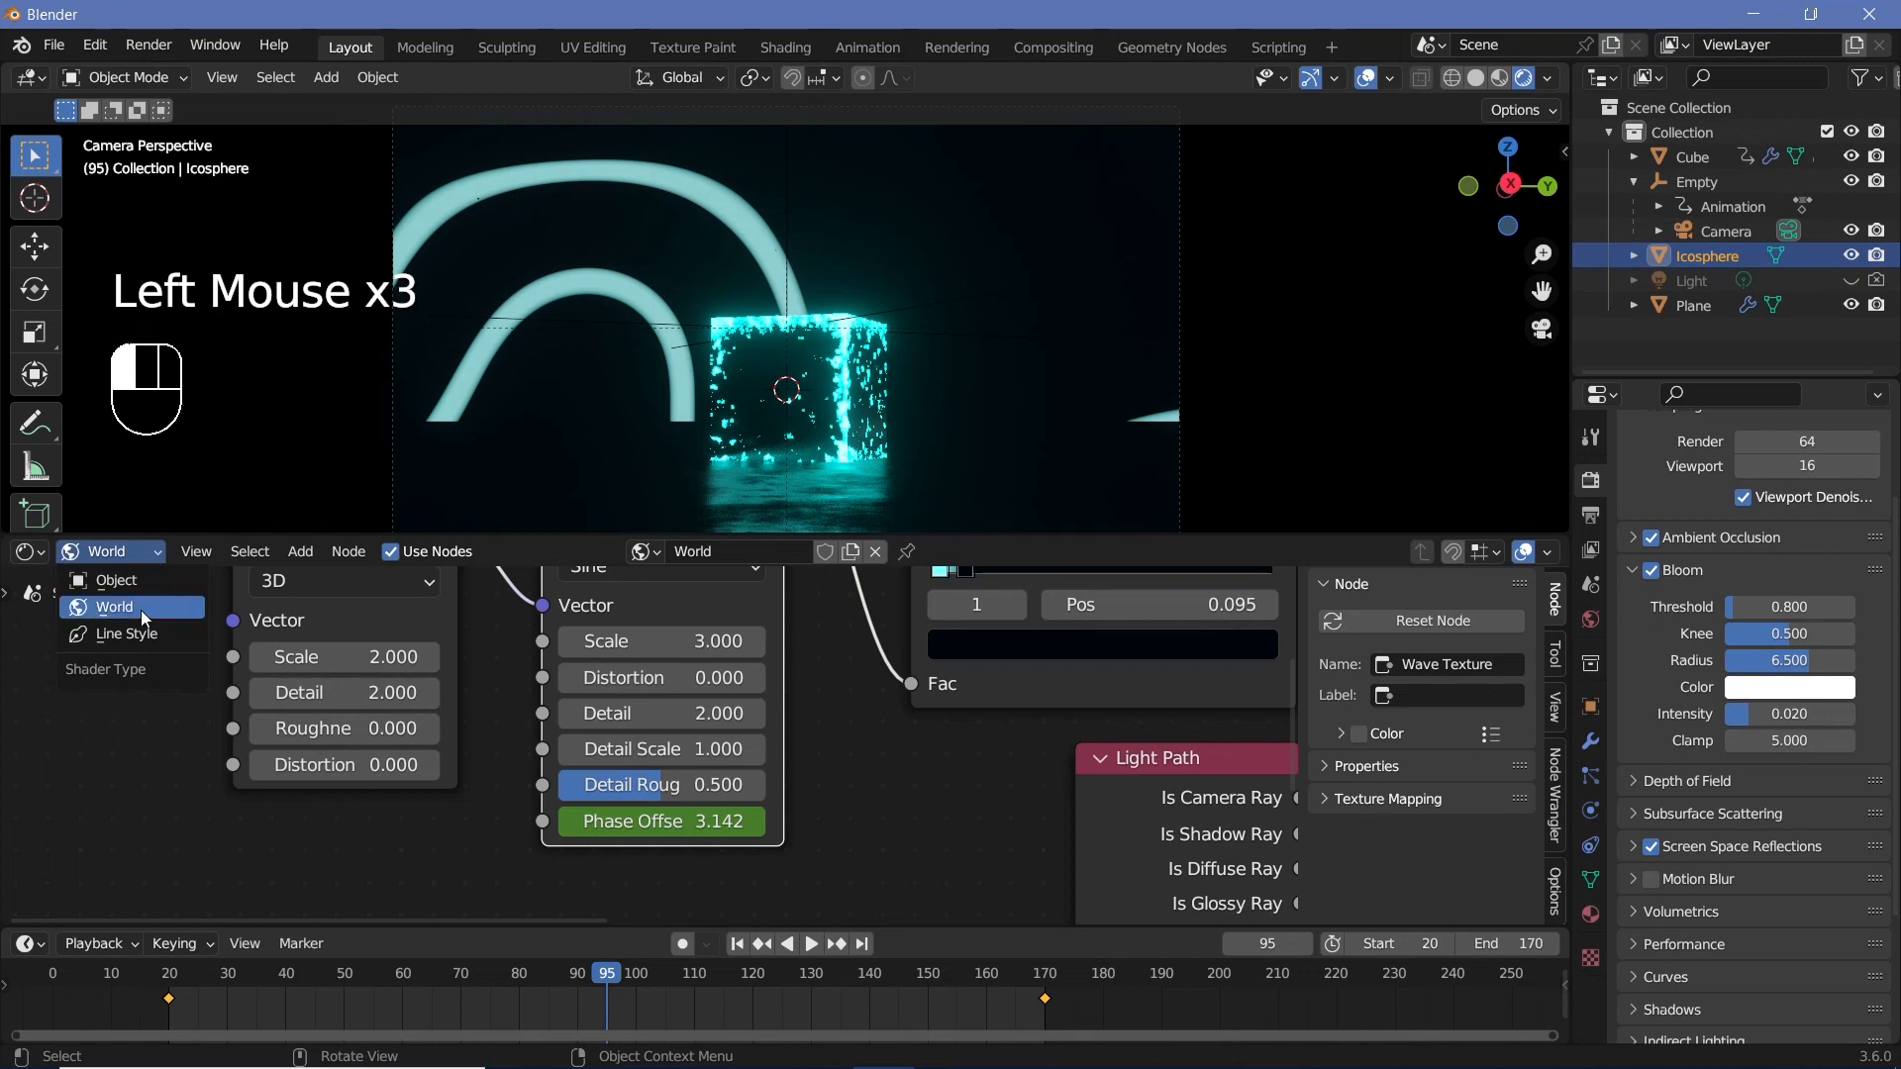
pyautogui.click(109, 580)
pyautogui.click(833, 551)
# Delete the Principled BSDF node from the Icosphere's material.
pyautogui.scroll(-5, 971, 774)
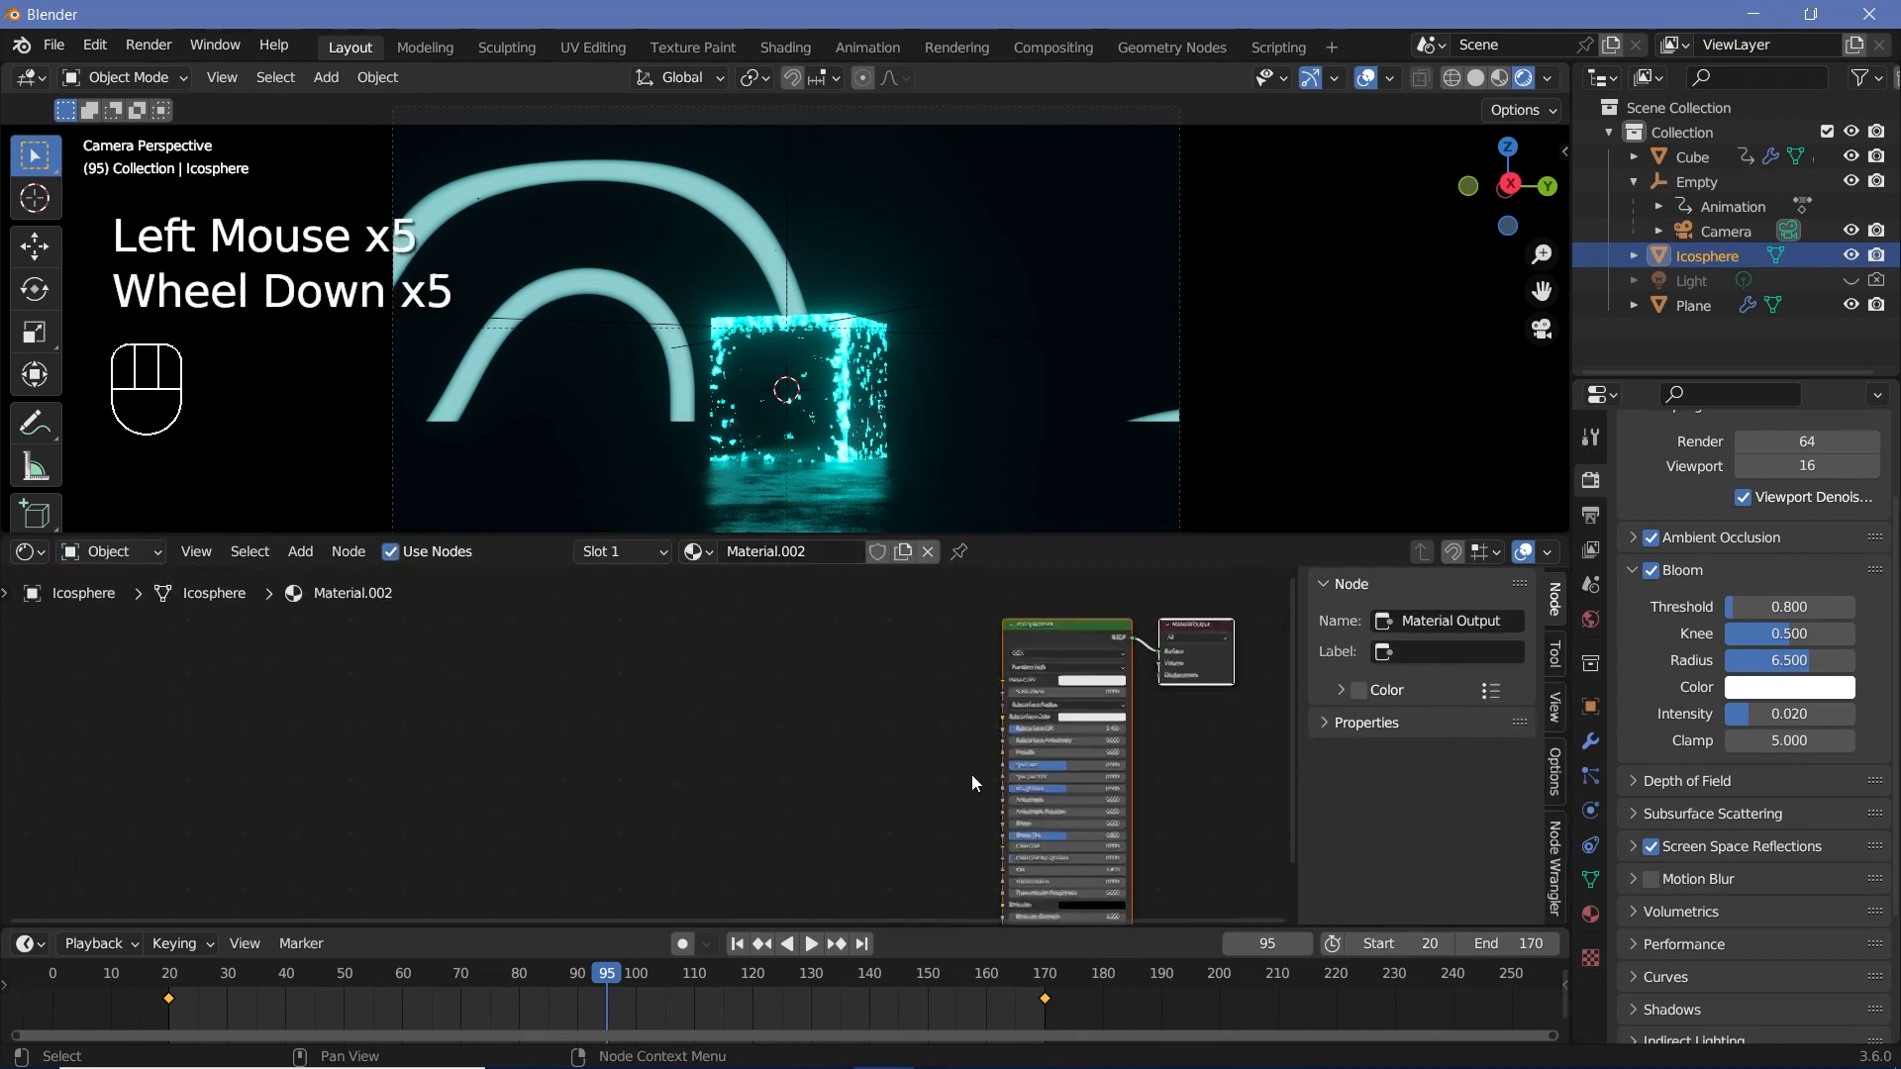
pyautogui.scroll(-2, 971, 782)
pyautogui.moveTo(971, 782); pyautogui.dragTo(793, 822, button='middle')
pyautogui.scroll(2, 806, 692)
pyautogui.click(861, 713)
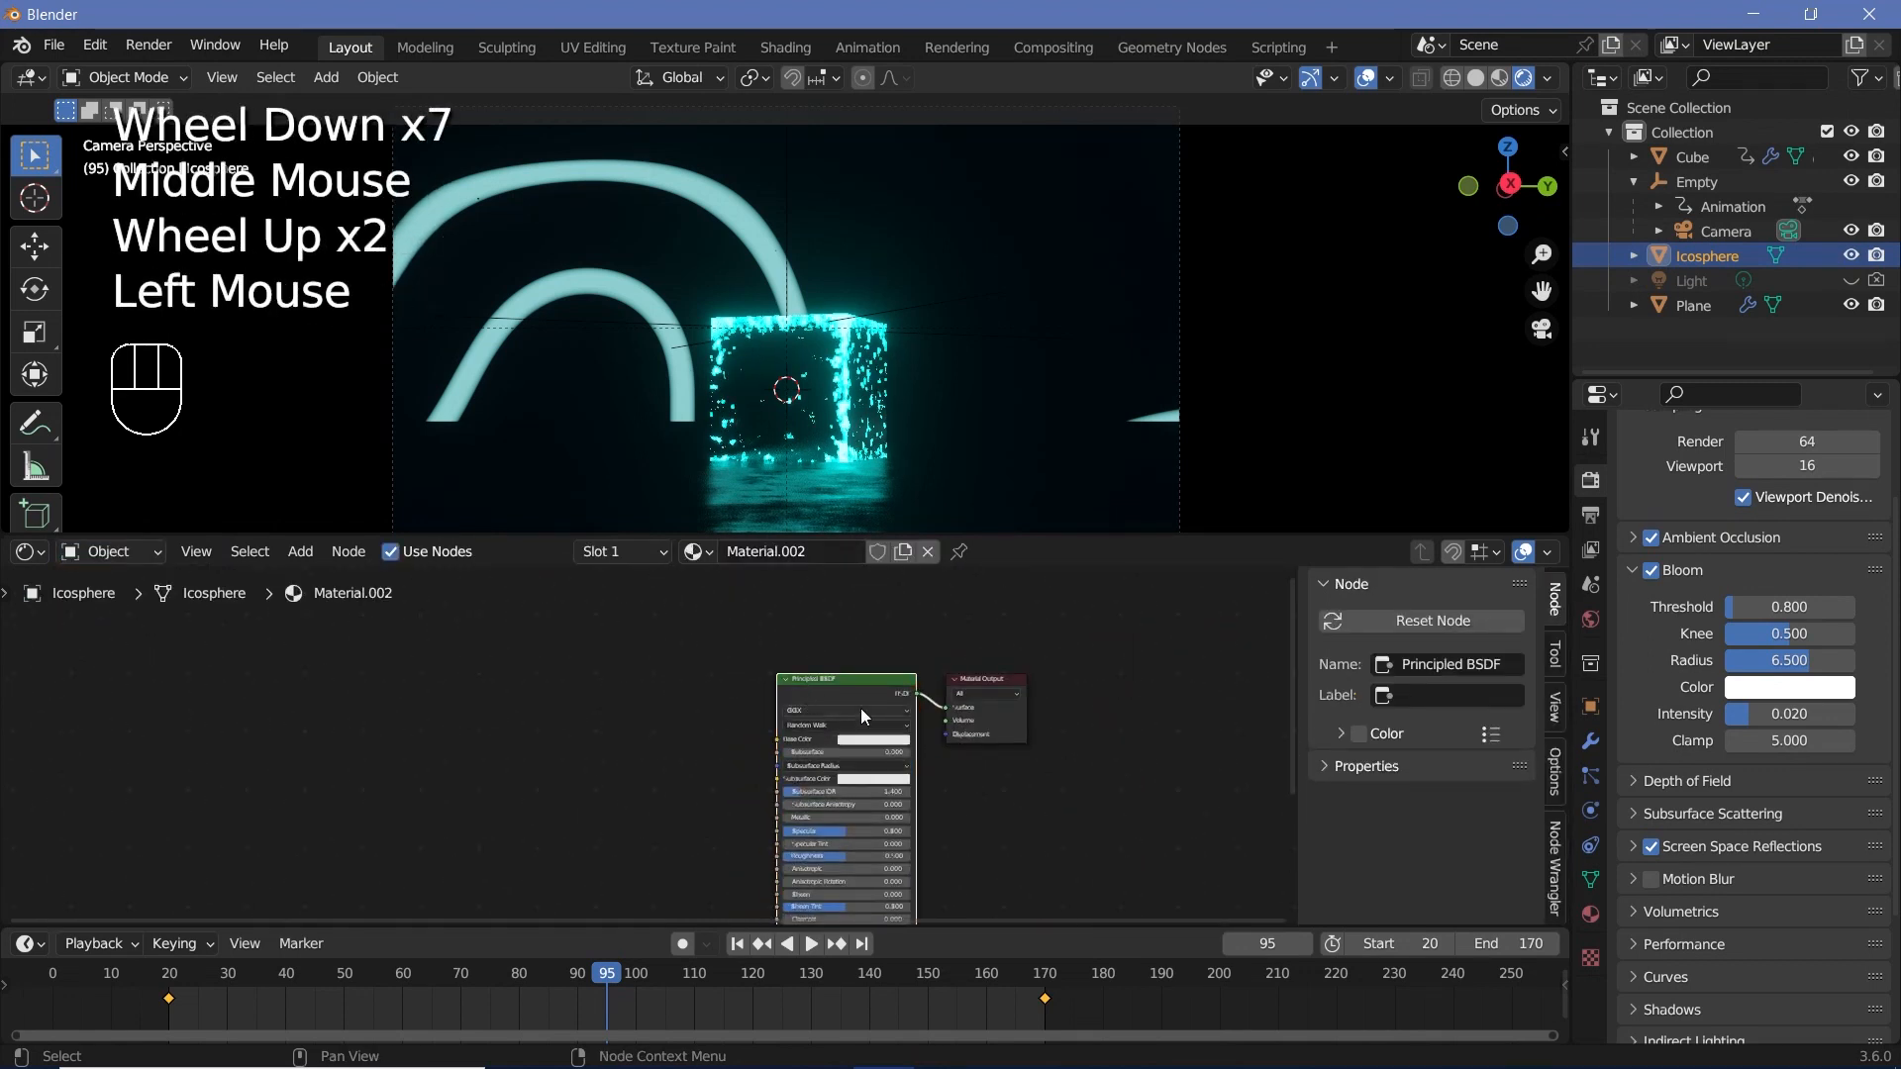
pyautogui.press('x')
# Add an Emission shader node and connect it to the Material Output's Surface input.
pyautogui.moveTo(858, 752); pyautogui.dragTo(798, 781, button='middle')
pyautogui.hotkey('shift', 'a')
pyautogui.moveTo(740, 782)
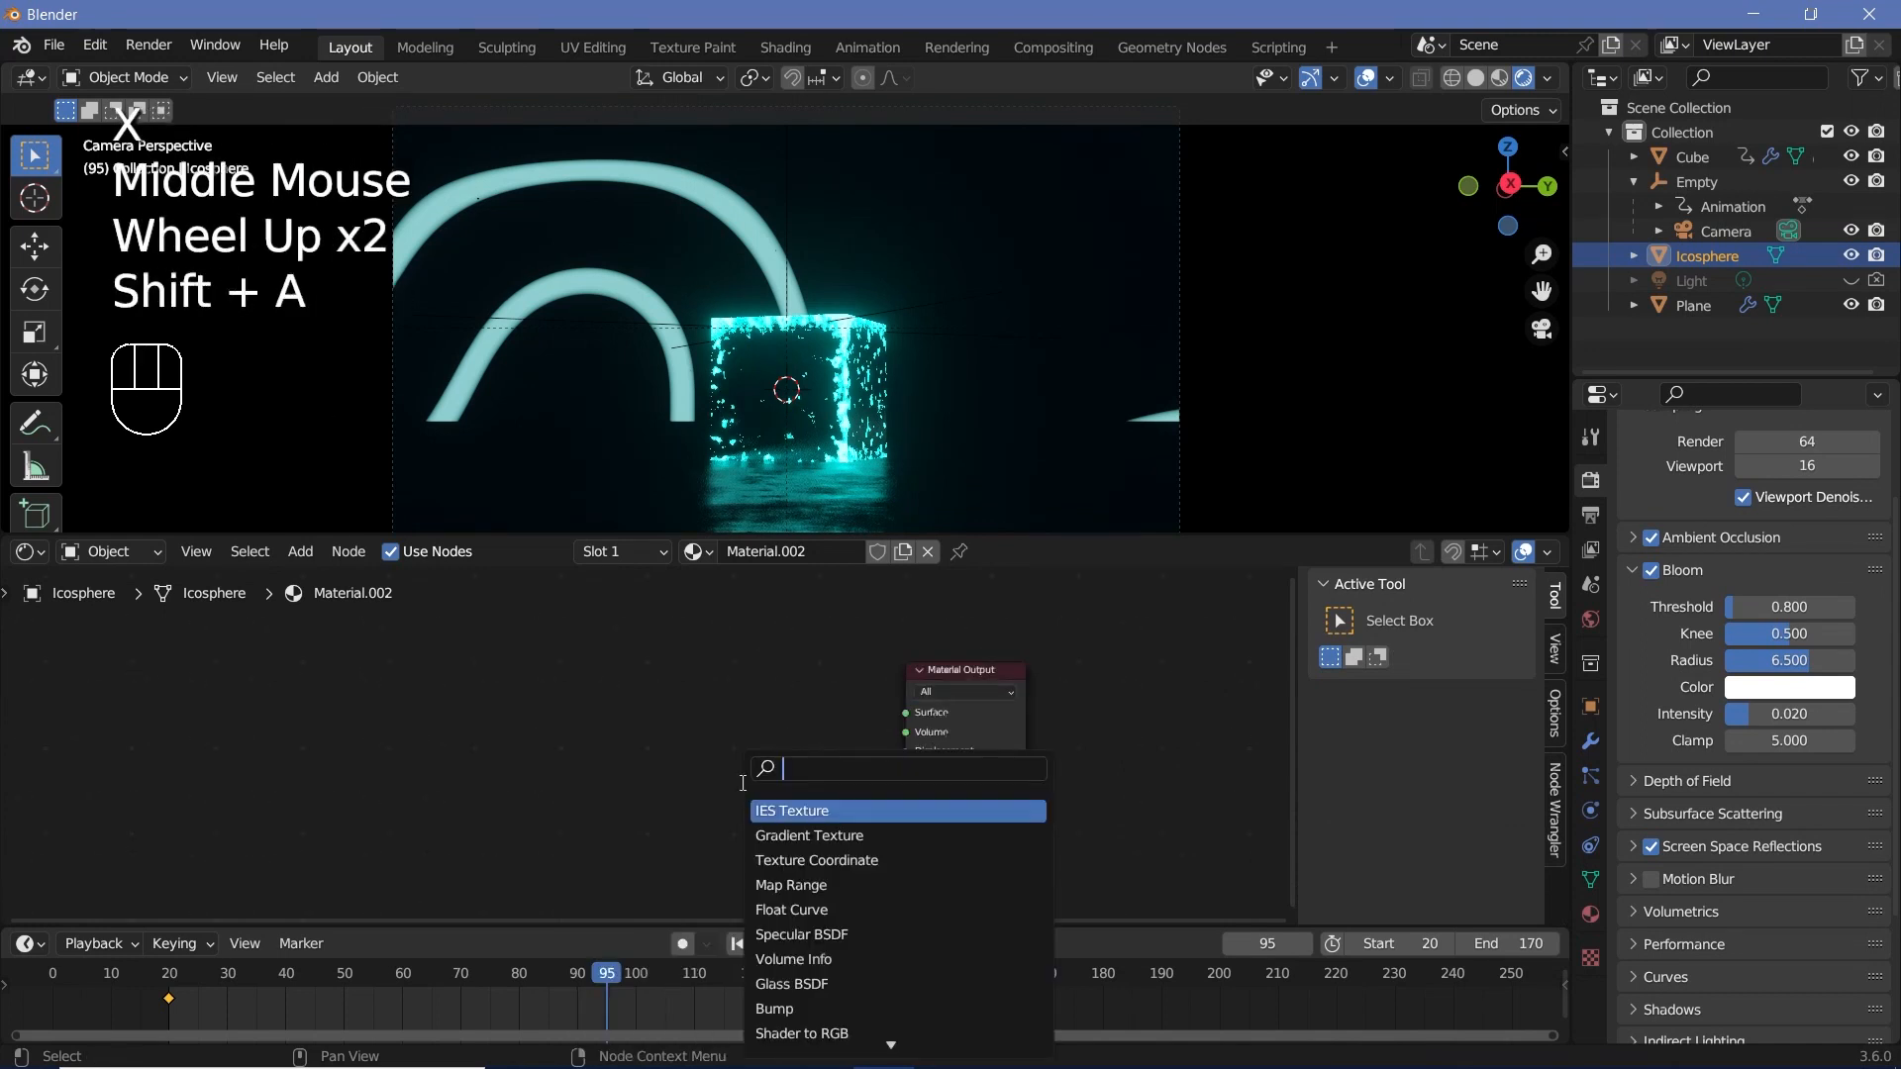
pyautogui.write('em')
pyautogui.press('Return')
pyautogui.moveTo(807, 738); pyautogui.dragTo(907, 710)
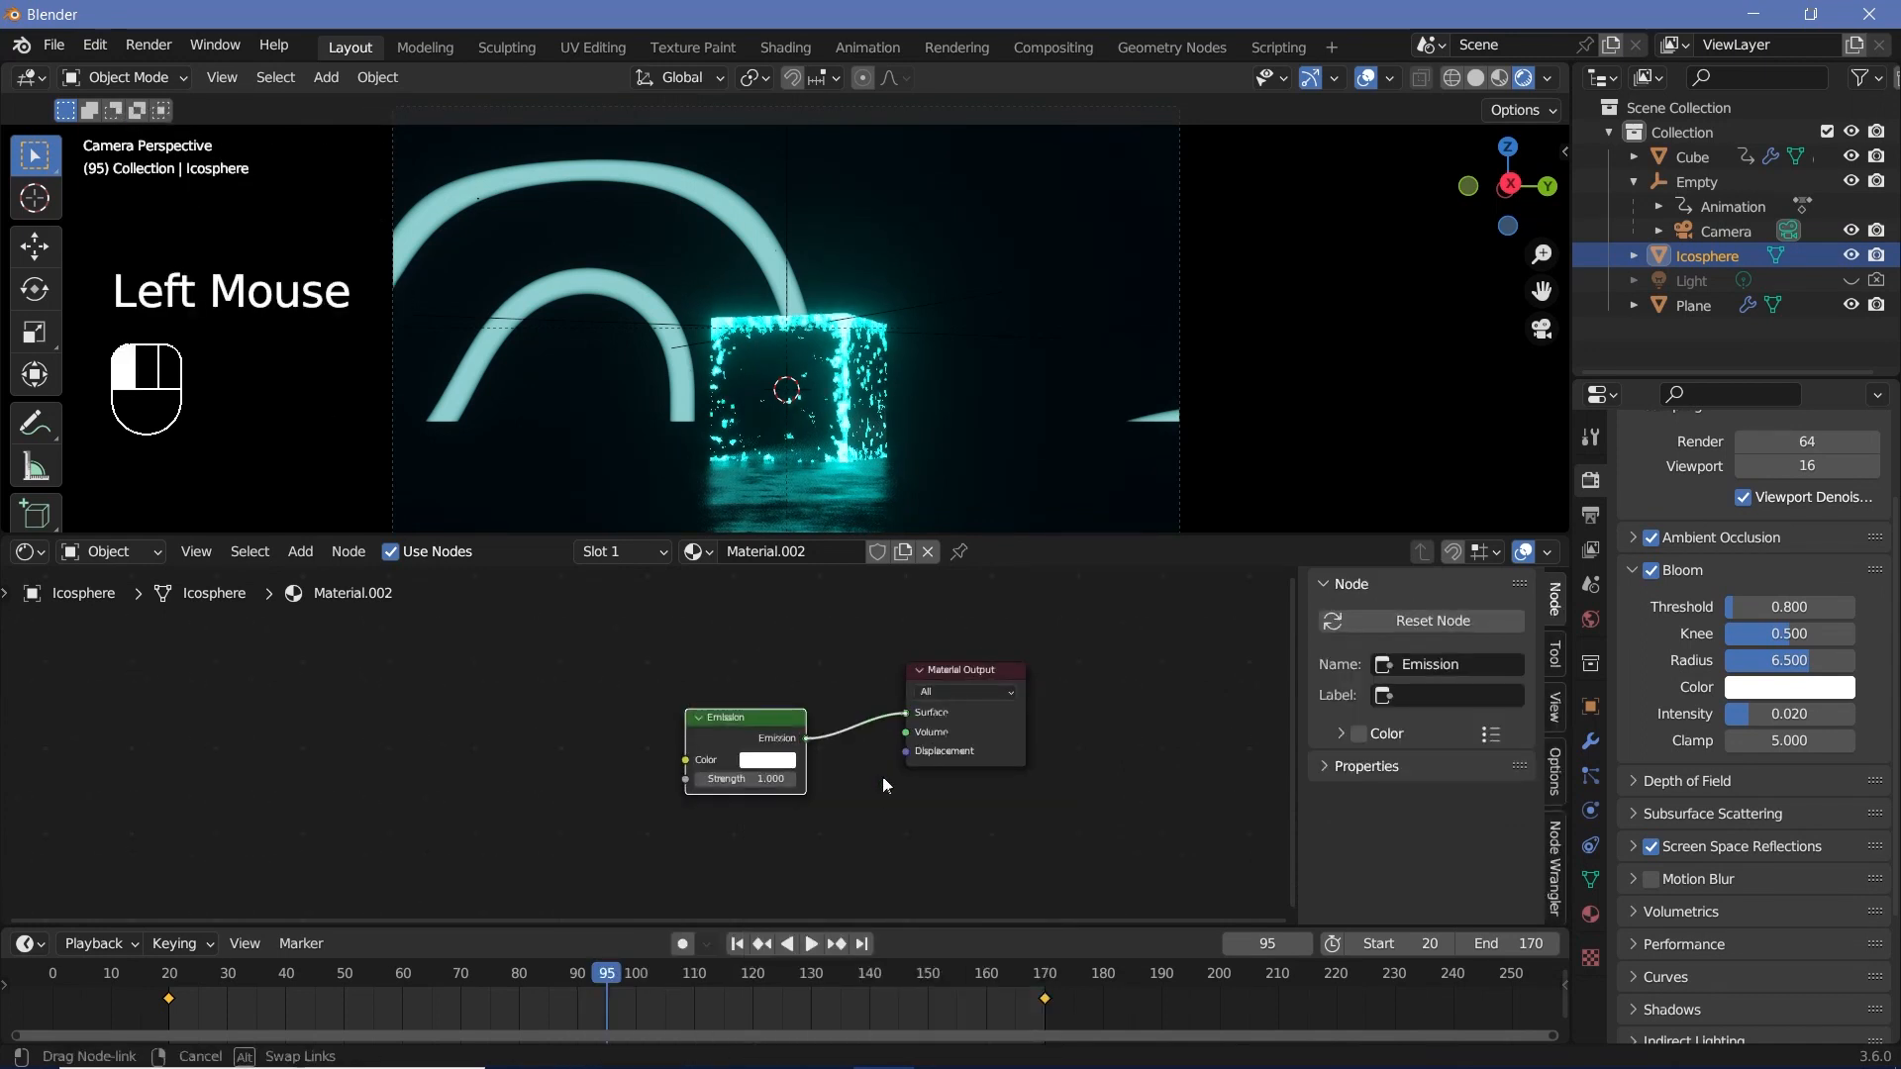
# Paste the copied cyan (hue 0.5, saturation 1, value 1) into the Emission node's color.
pyautogui.scroll(3, 871, 774)
pyautogui.click(828, 768)
pyautogui.hotkey('ctrl', 'v')
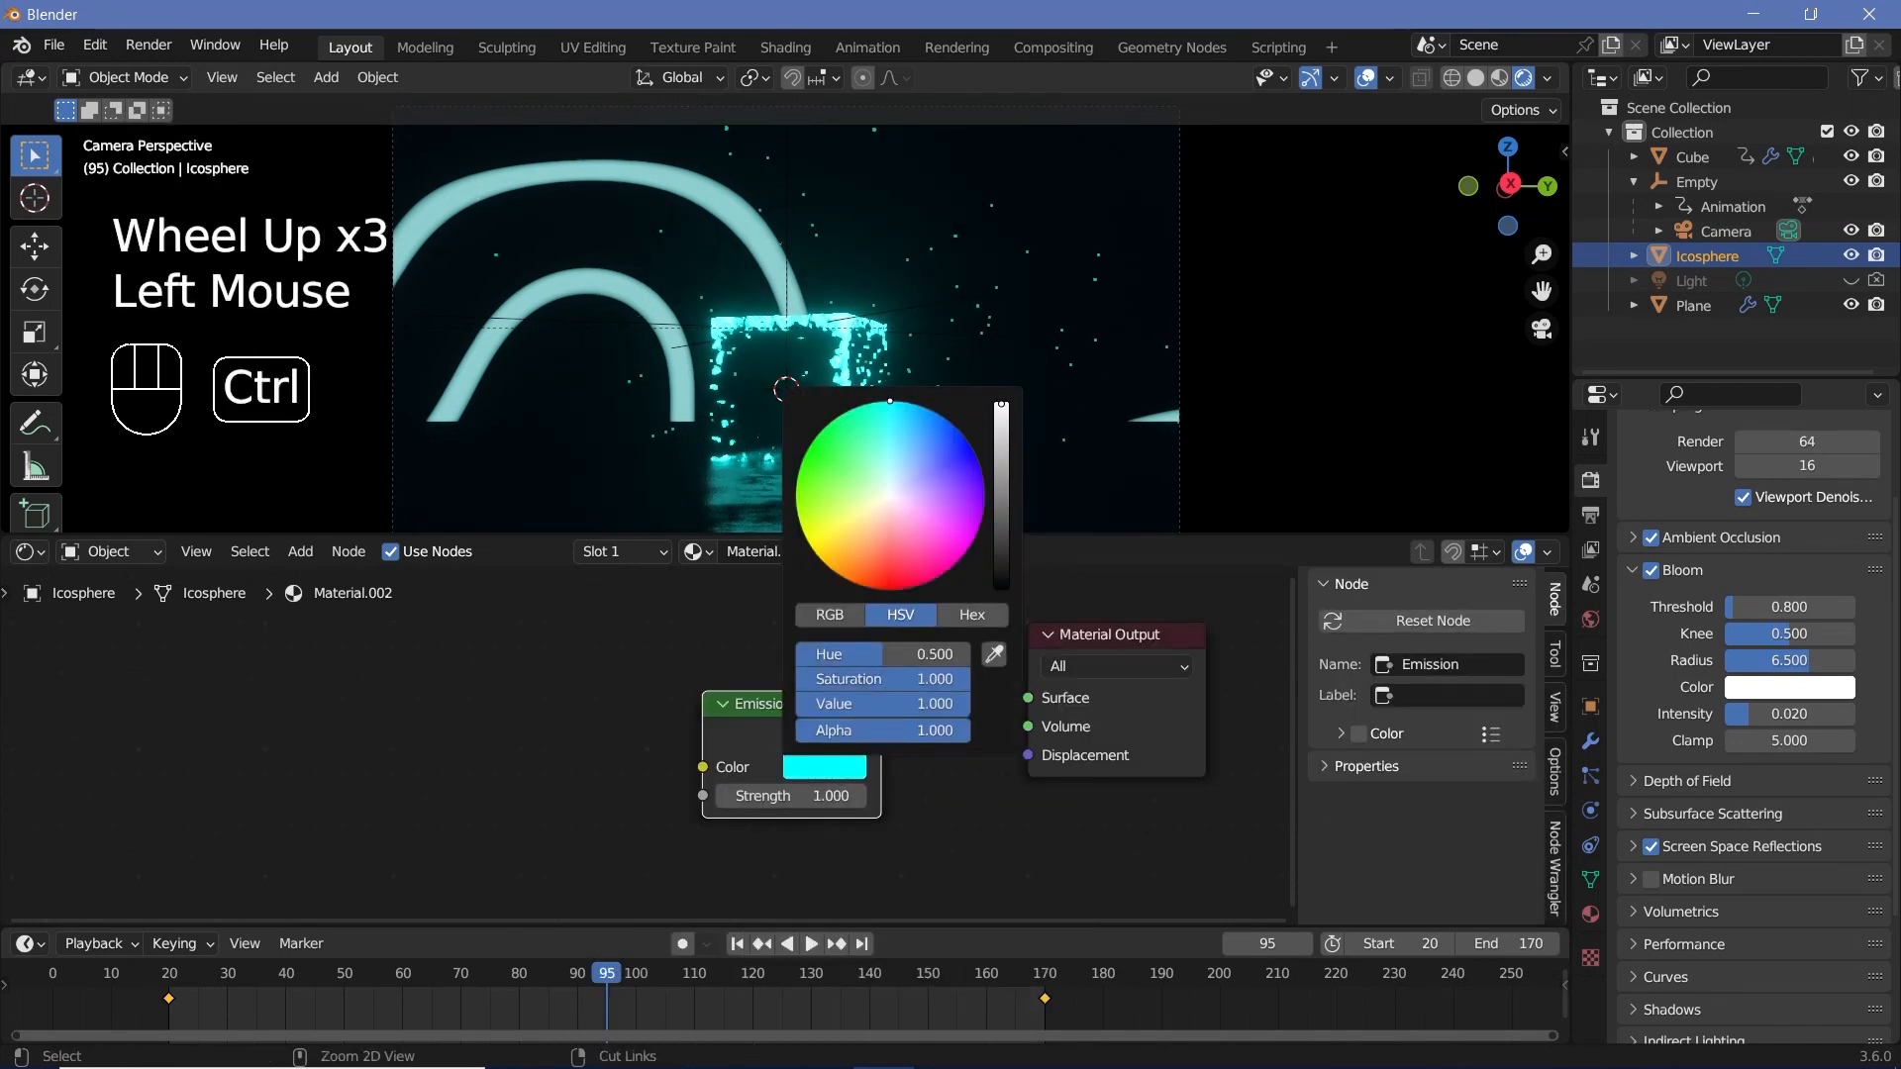
# Set the strength of the Icosphere's Emission node to 100.
pyautogui.doubleClick(829, 792)
pyautogui.write('100')
pyautogui.click(513, 764)
# Play the animation and examine the glowing particles around the cube with the brighter emission.
pyautogui.press('space')
pyautogui.press('space')
pyautogui.press('space')
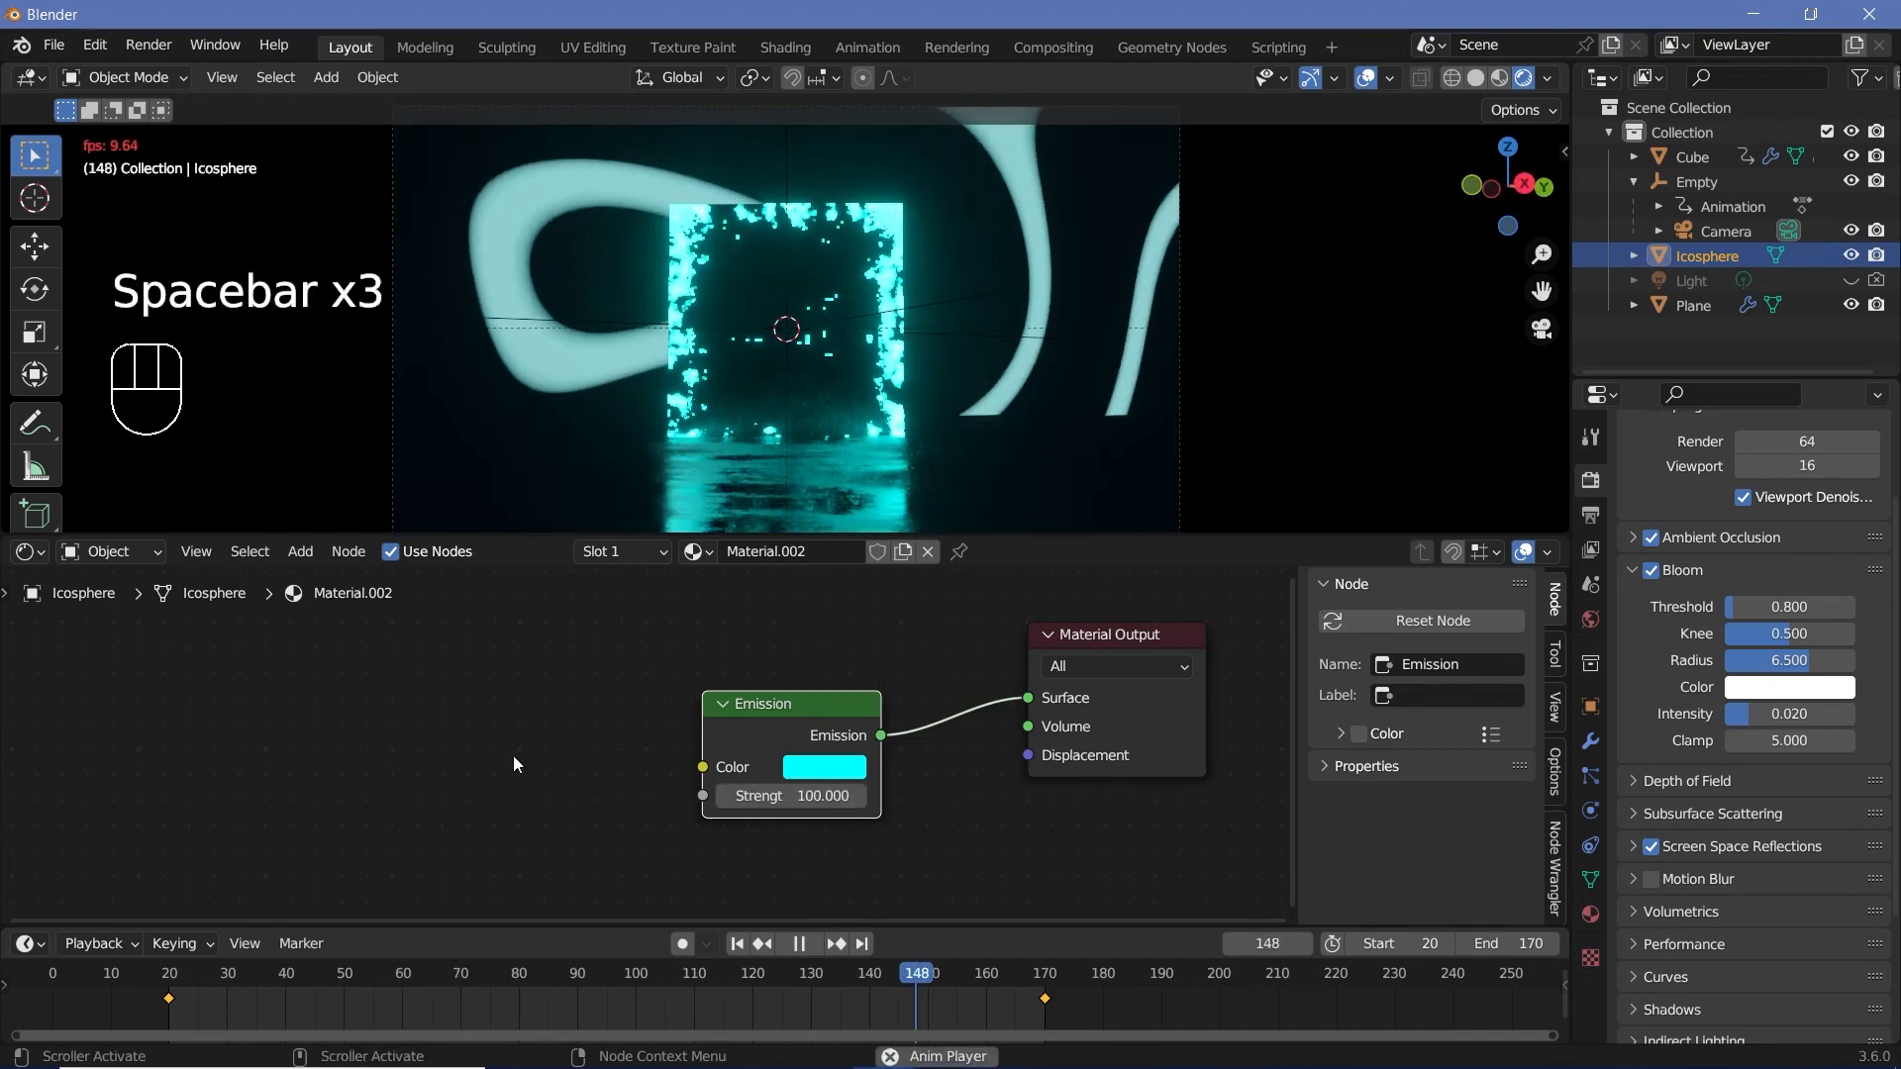
pyautogui.press('space')
pyautogui.moveTo(871, 980); pyautogui.dragTo(537, 992)
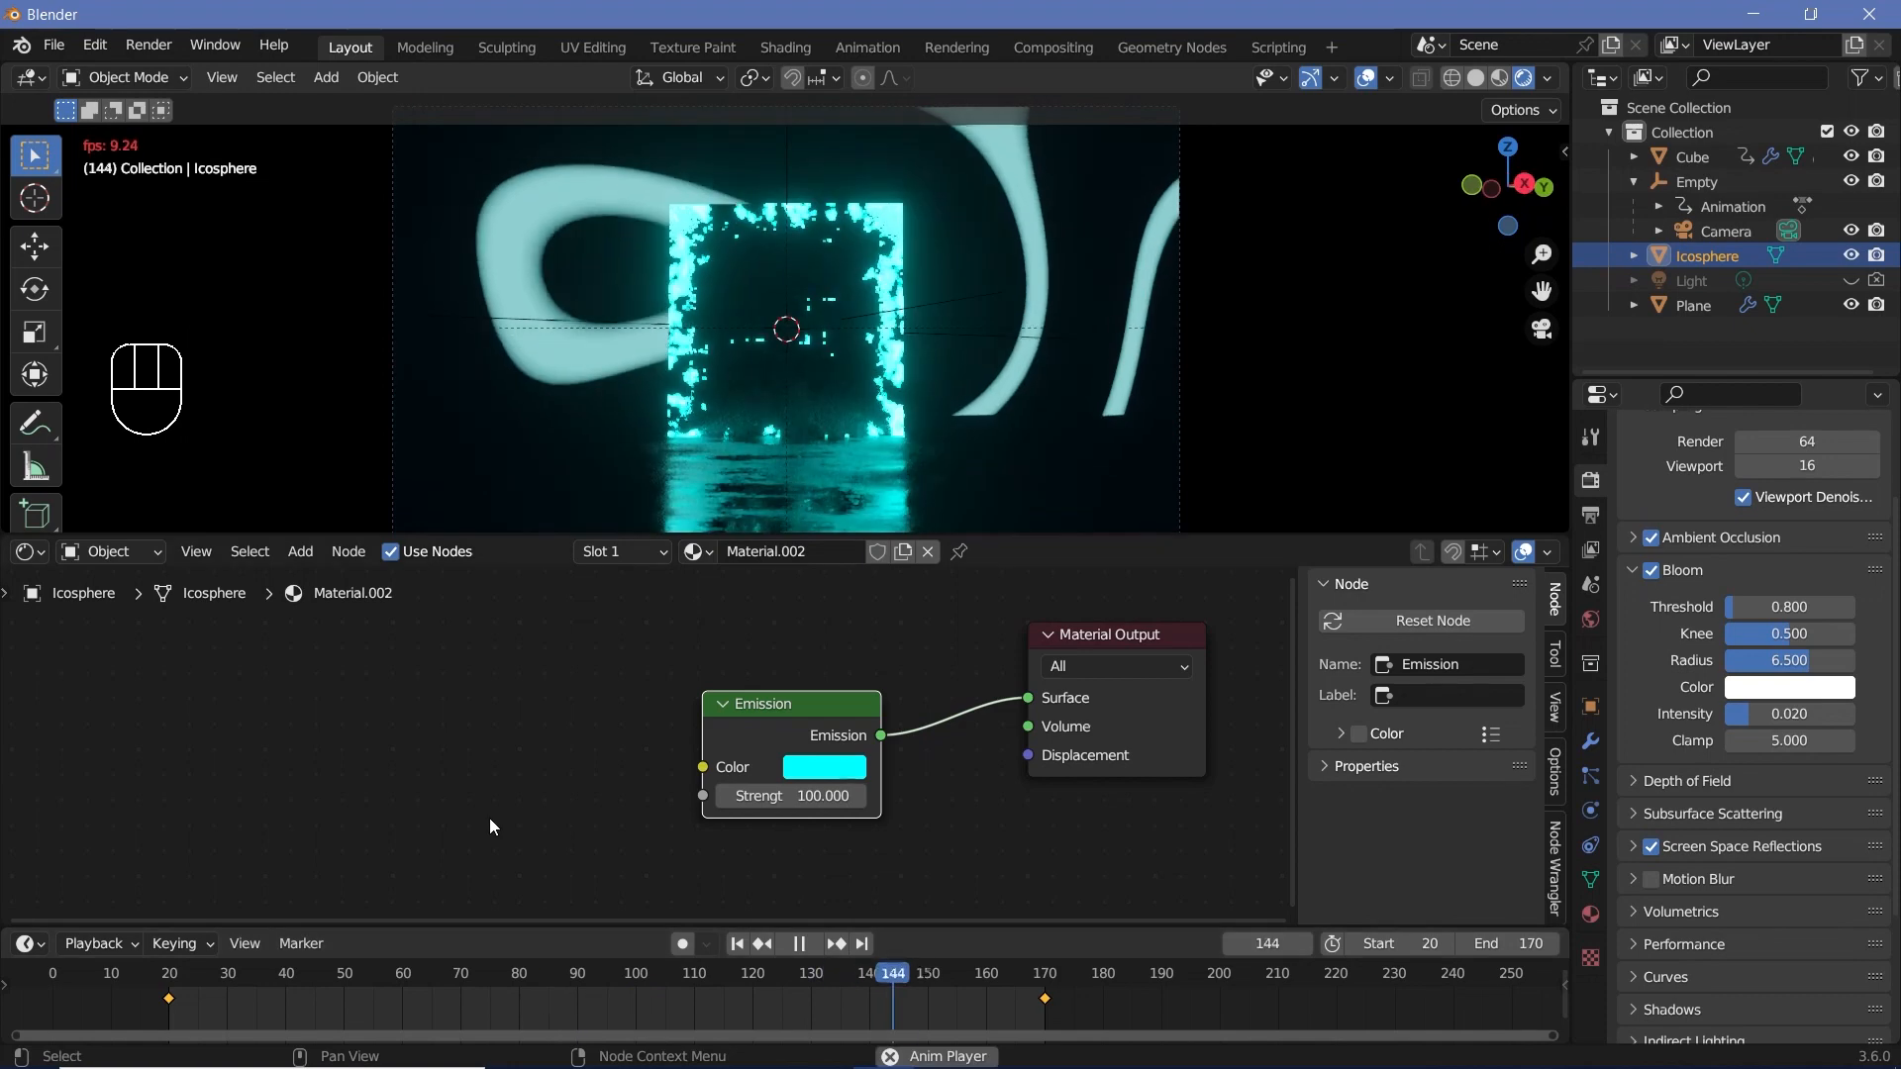
pyautogui.press('space')
pyautogui.press('space')
pyautogui.press('space')
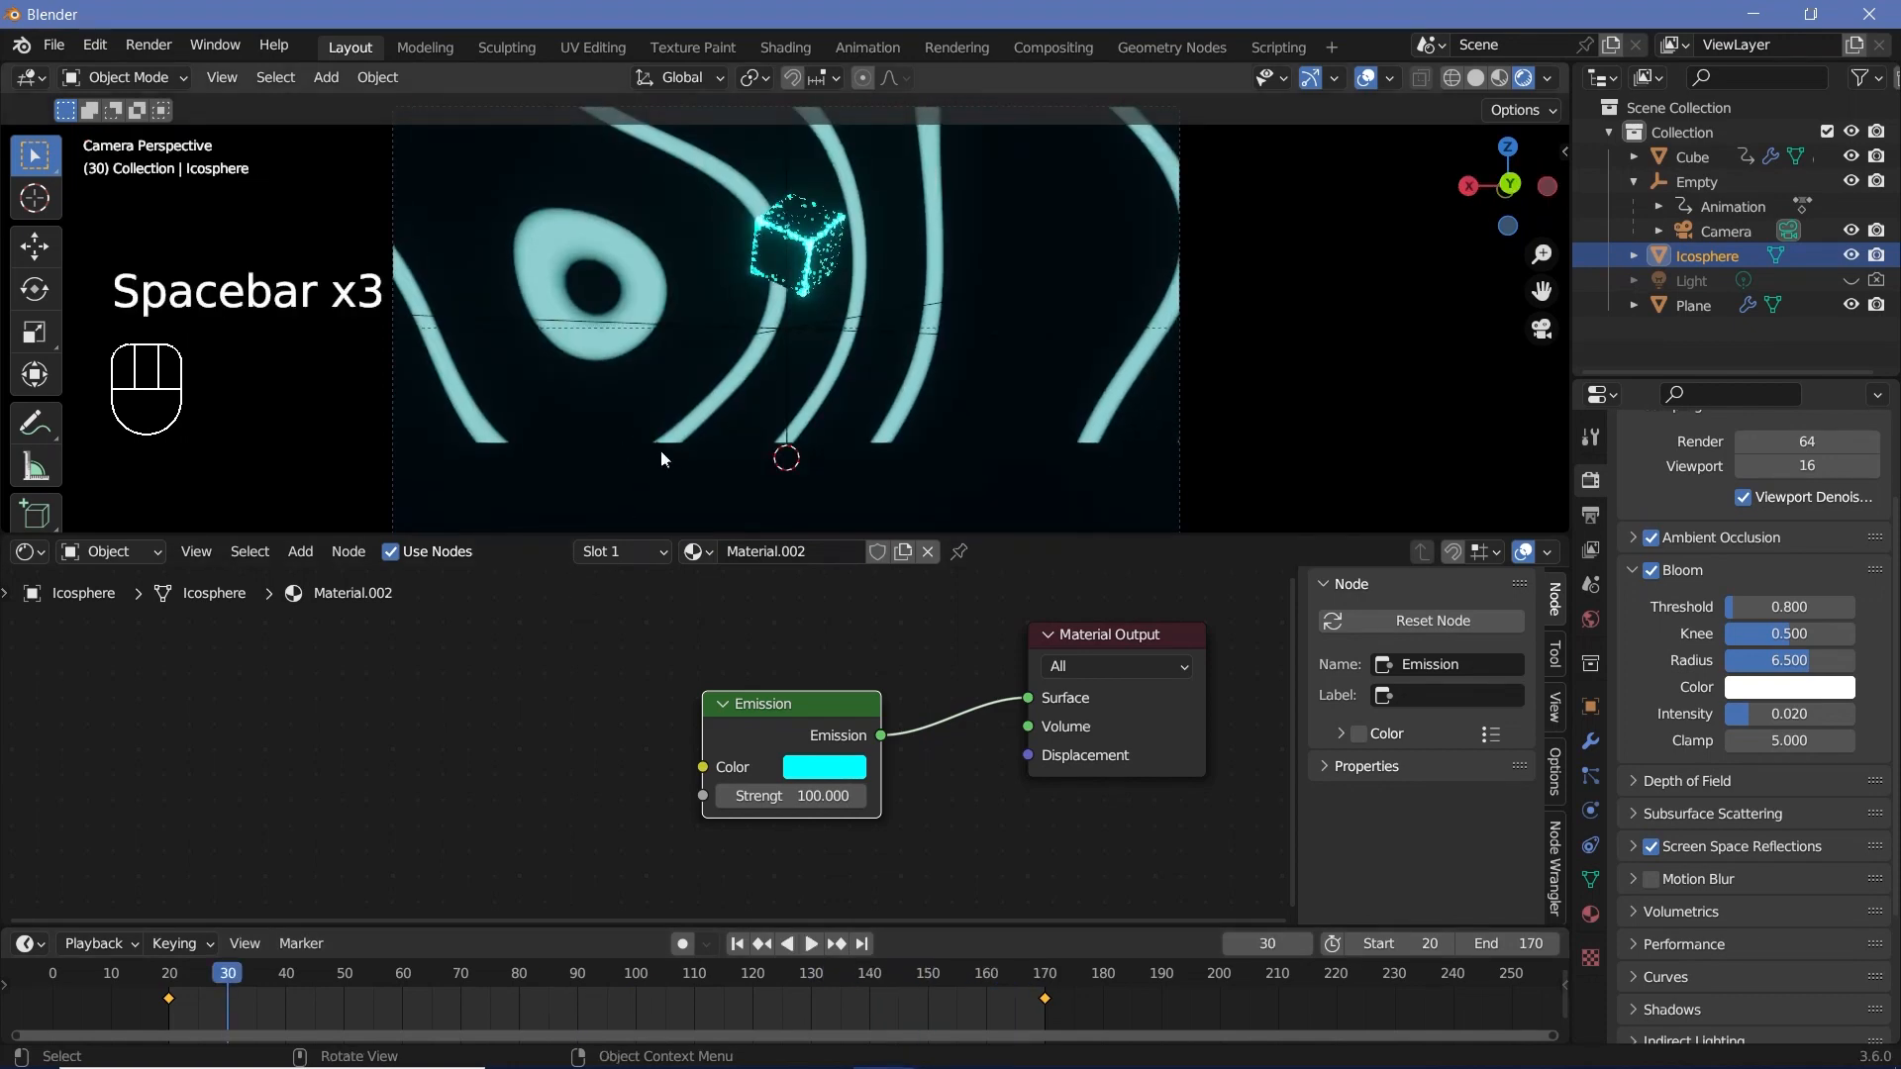
# Select the floor plane and insert a Mix Shader between its Principled BSDF and Material Output.
pyautogui.doubleClick(650, 513)
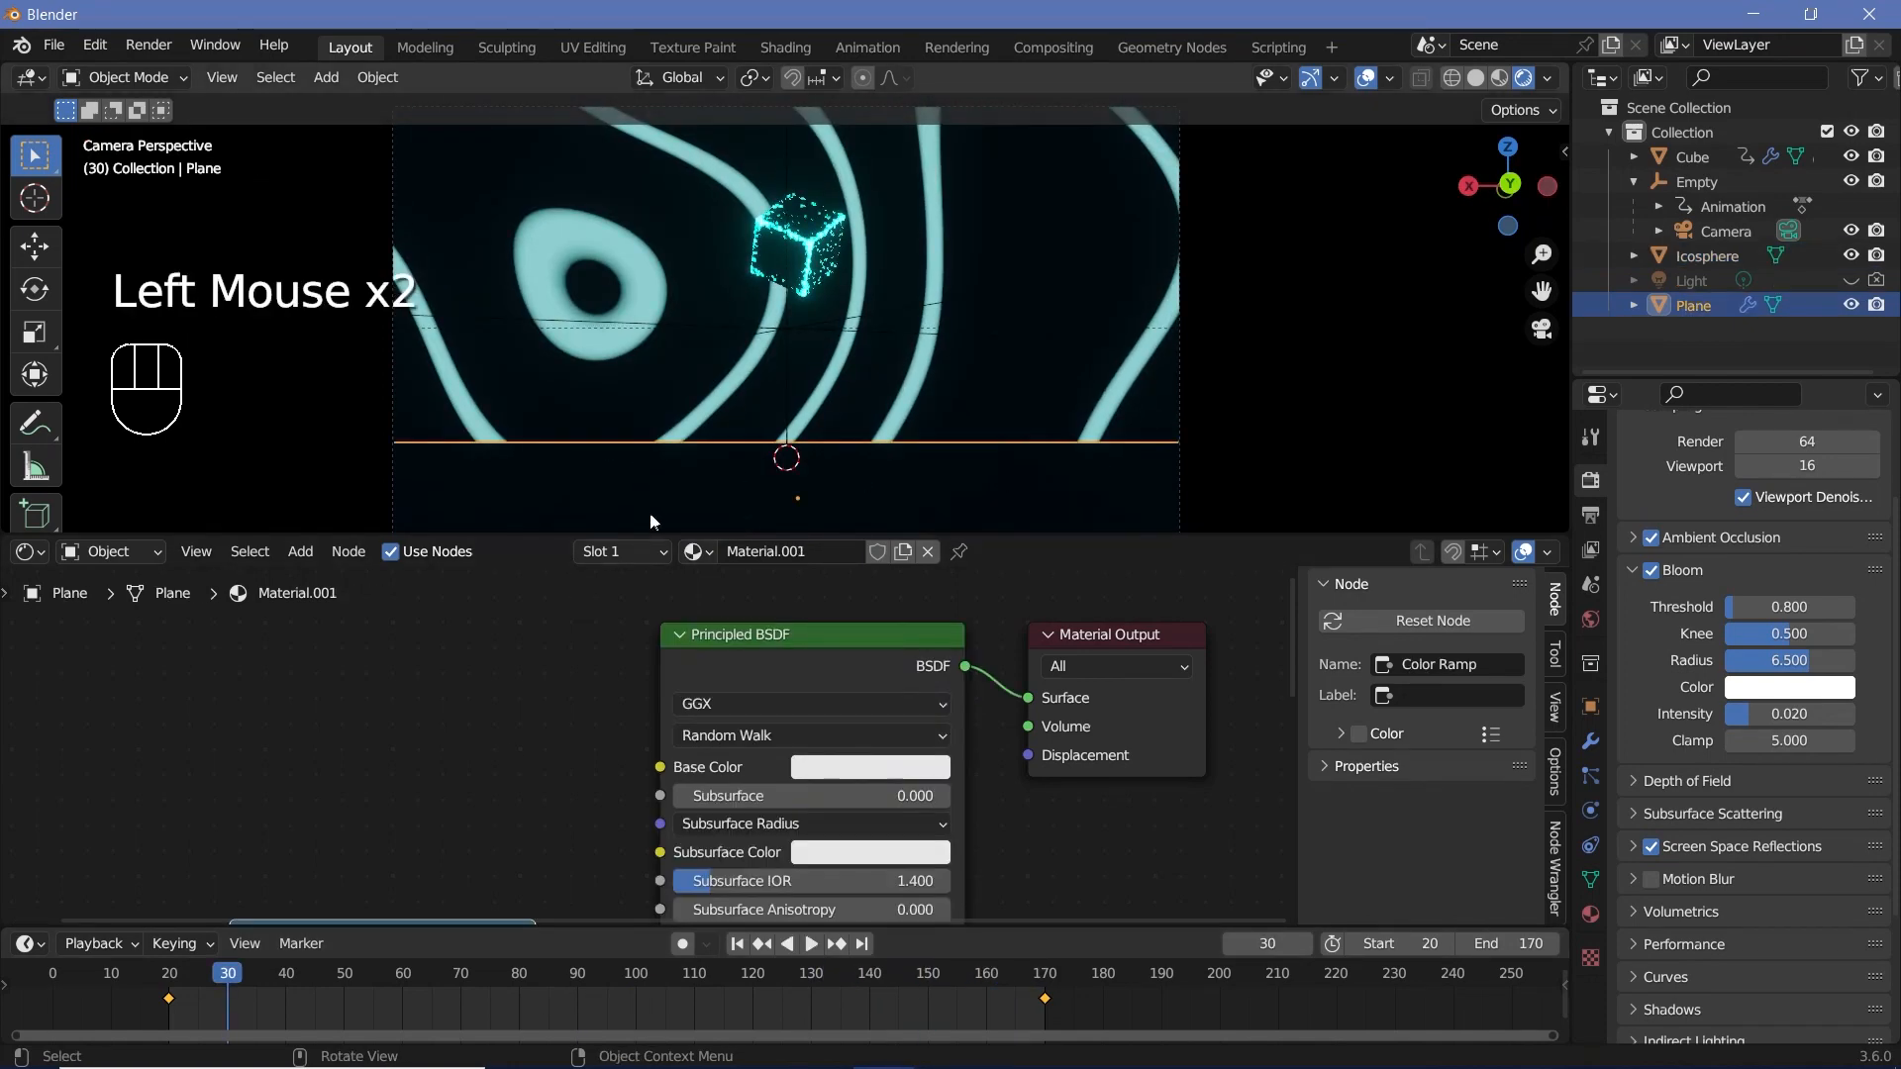
pyautogui.scroll(-4, 648, 747)
pyautogui.moveTo(893, 691); pyautogui.dragTo(1141, 772)
pyautogui.moveTo(903, 827); pyautogui.dragTo(798, 721, button='middle')
pyautogui.hotkey('shift', 'a')
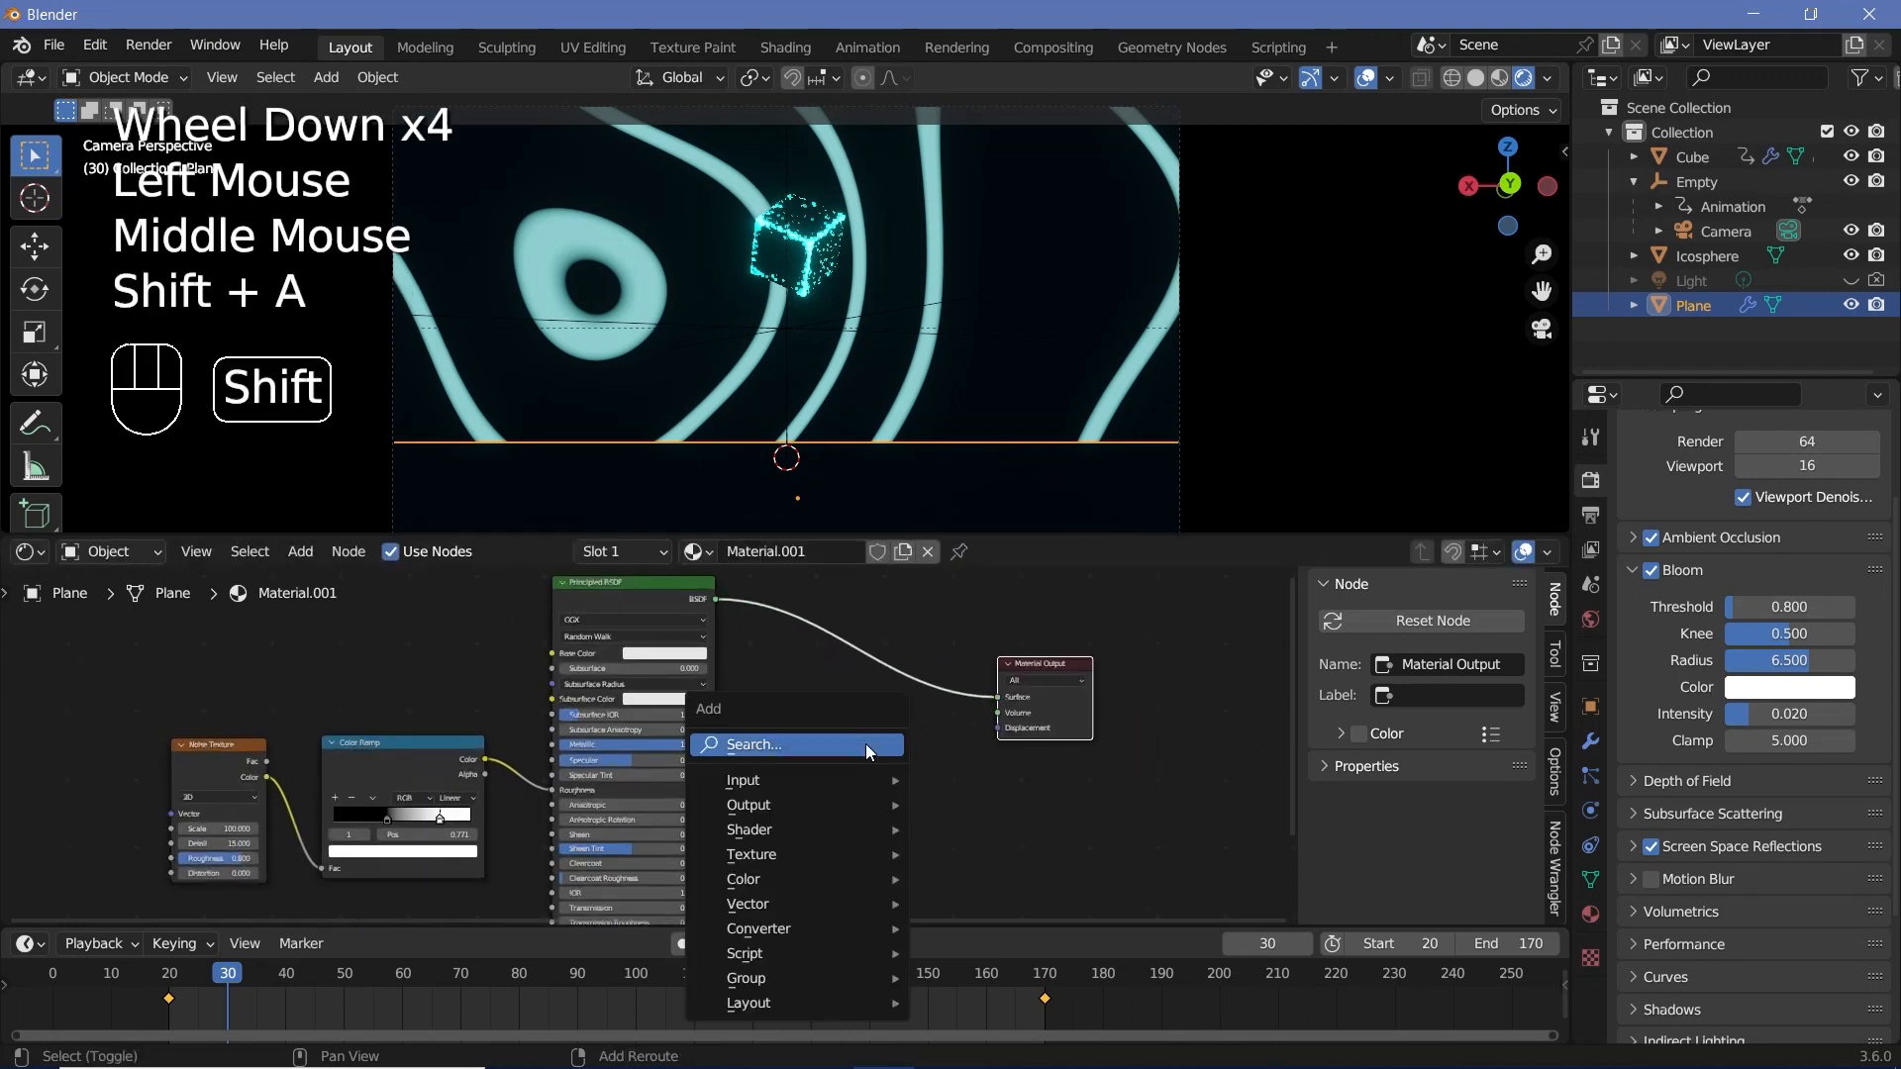
pyautogui.click(863, 741)
pyautogui.write('mix s')
pyautogui.press('Return')
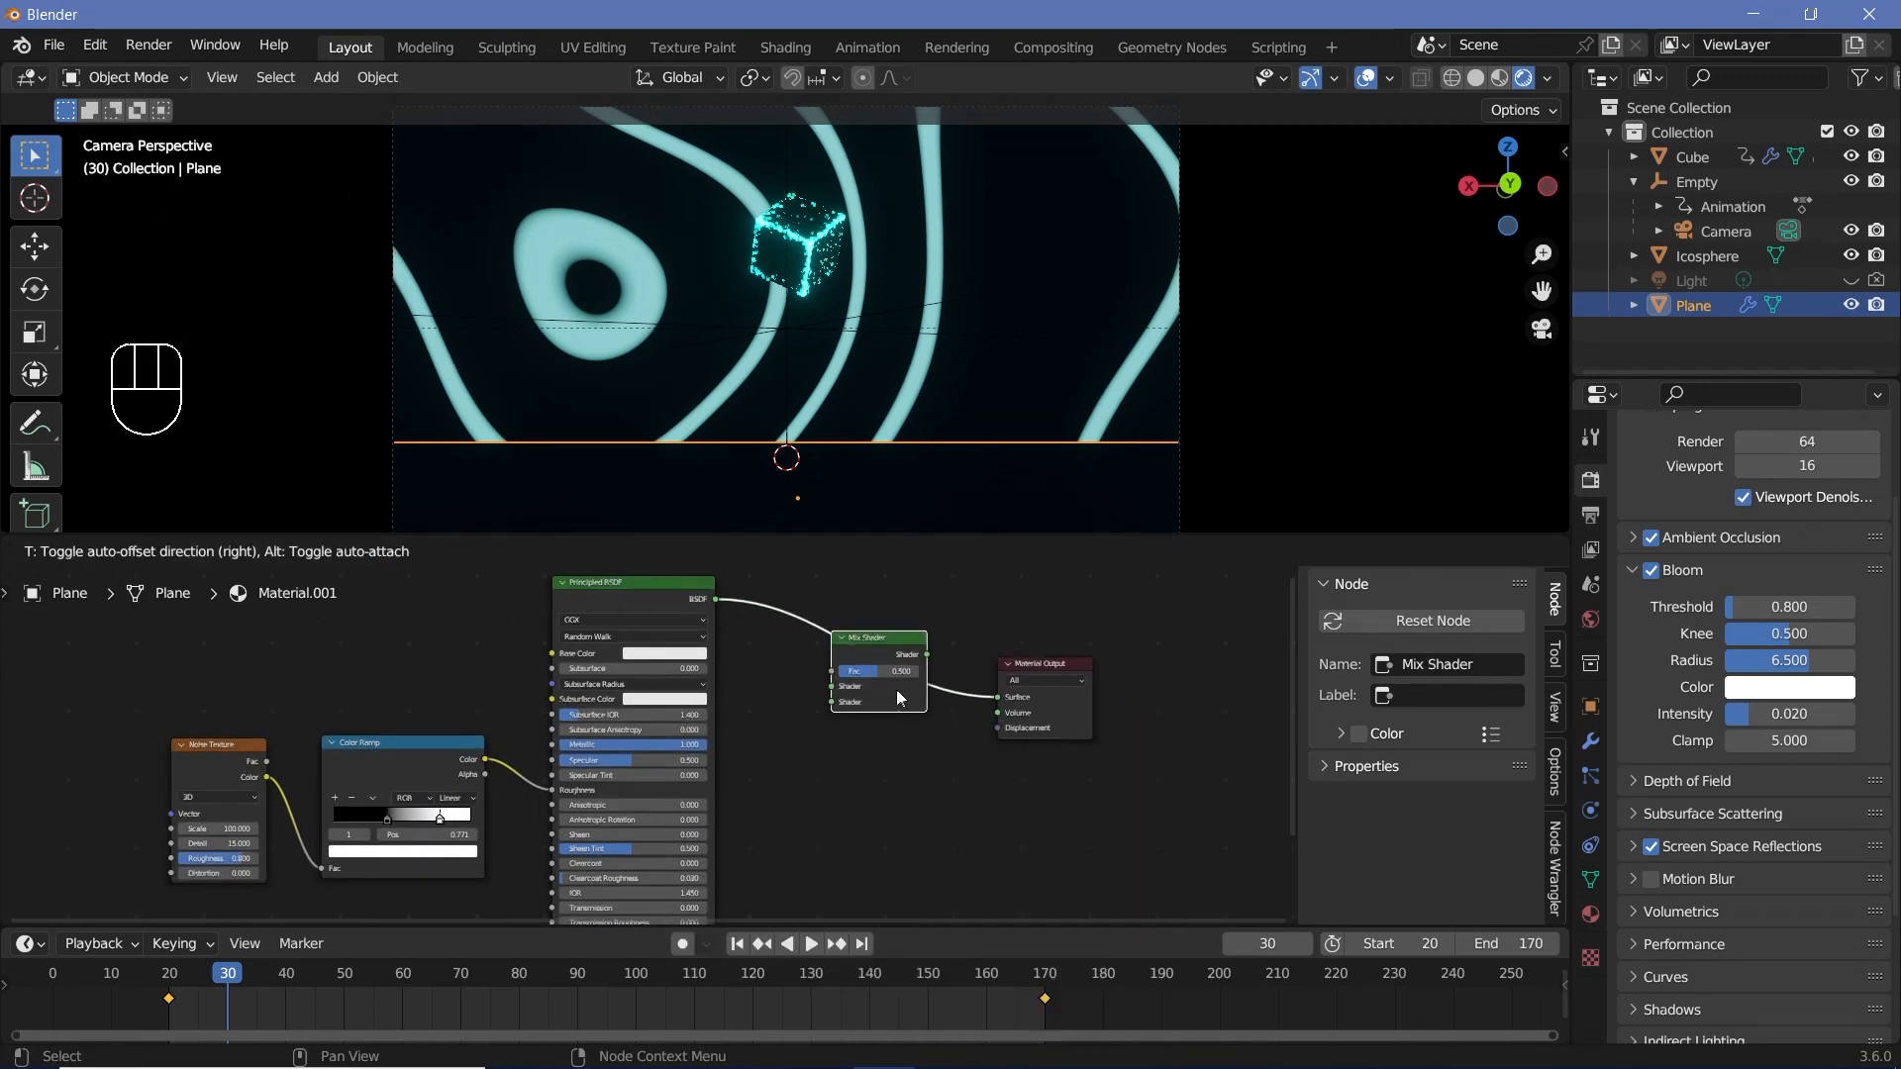
pyautogui.click(895, 690)
# Add a Transparent BSDF node and connect it to the Mix Shader's second Shader input.
pyautogui.hotkey('shift', 'a')
pyautogui.write('transpa')
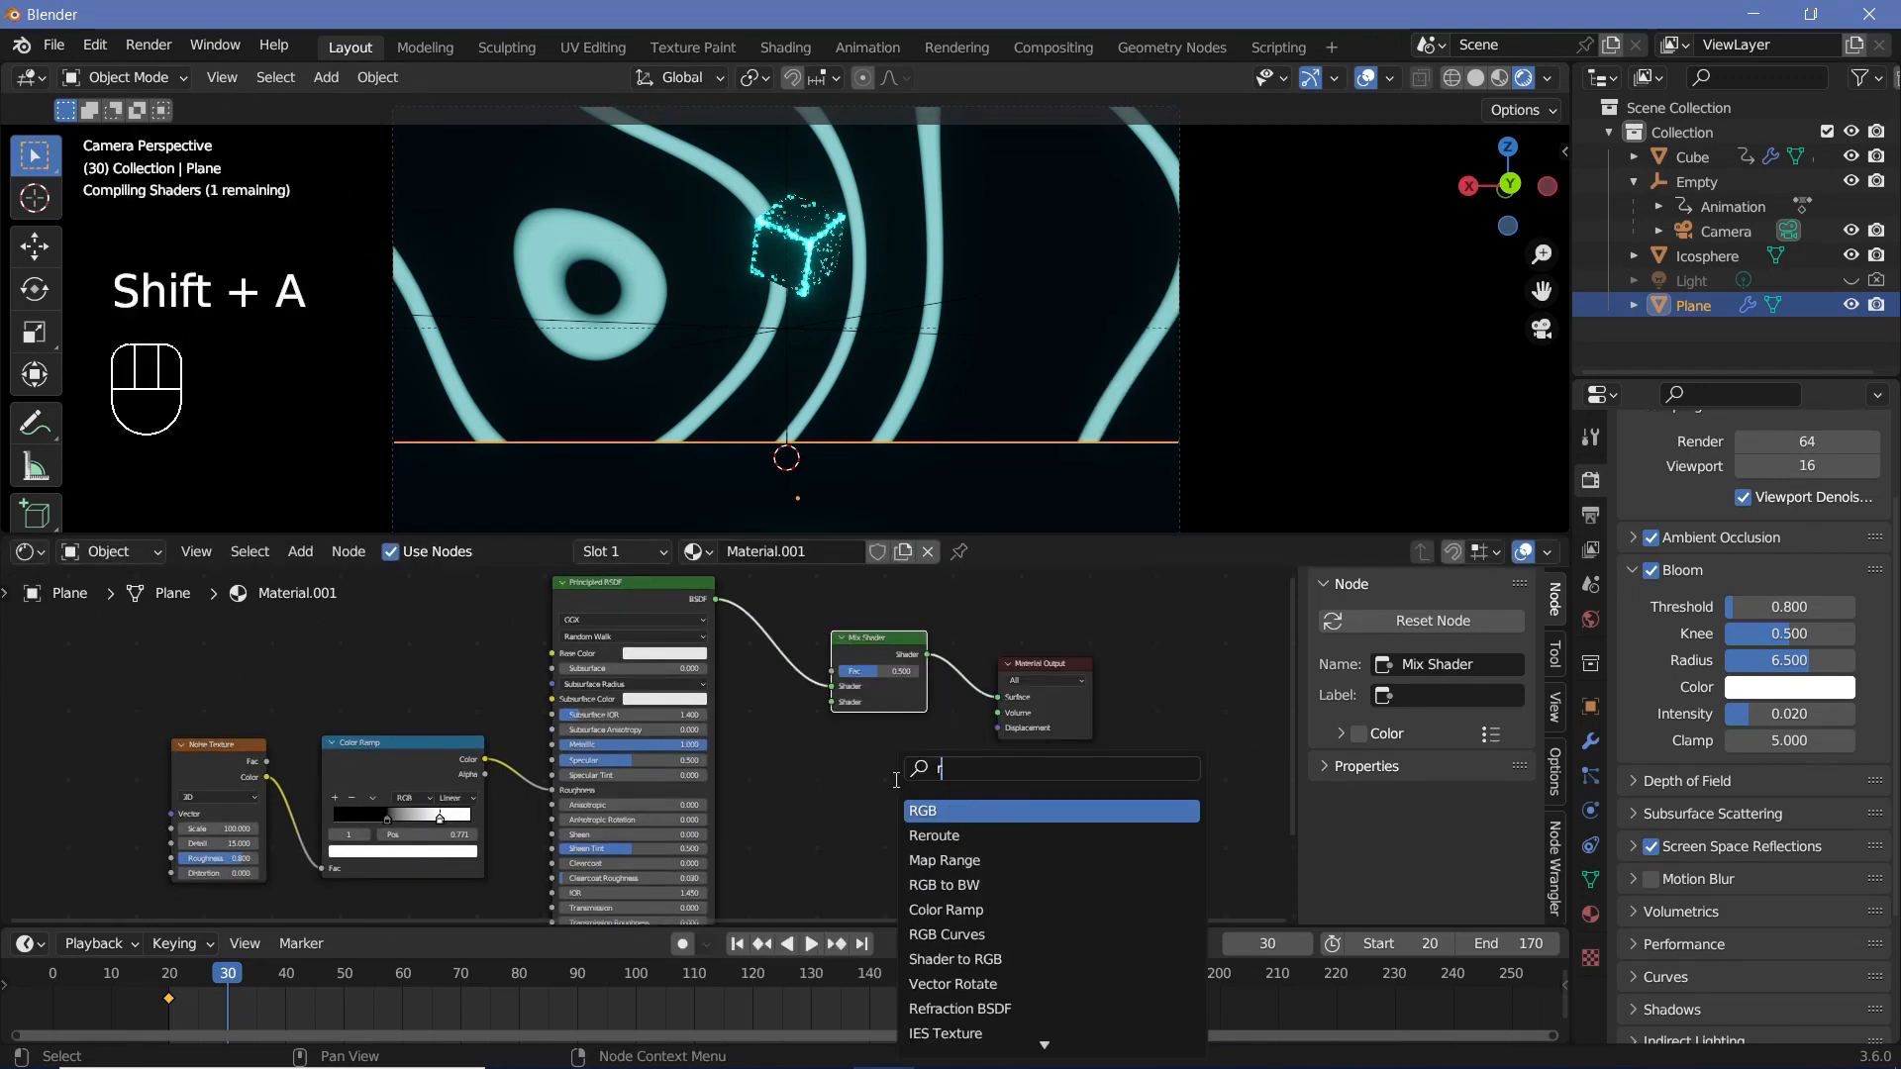
pyautogui.click(946, 811)
pyautogui.click(855, 794)
pyautogui.moveTo(857, 795); pyautogui.dragTo(831, 702)
# Add a Gradient Texture with Mapping and Texture Coordinate nodes, and drive the Mapping vector from the Object coordinates.
pyautogui.moveTo(406, 646); pyautogui.dragTo(604, 711, button='middle')
pyautogui.hotkey('shift', 'a')
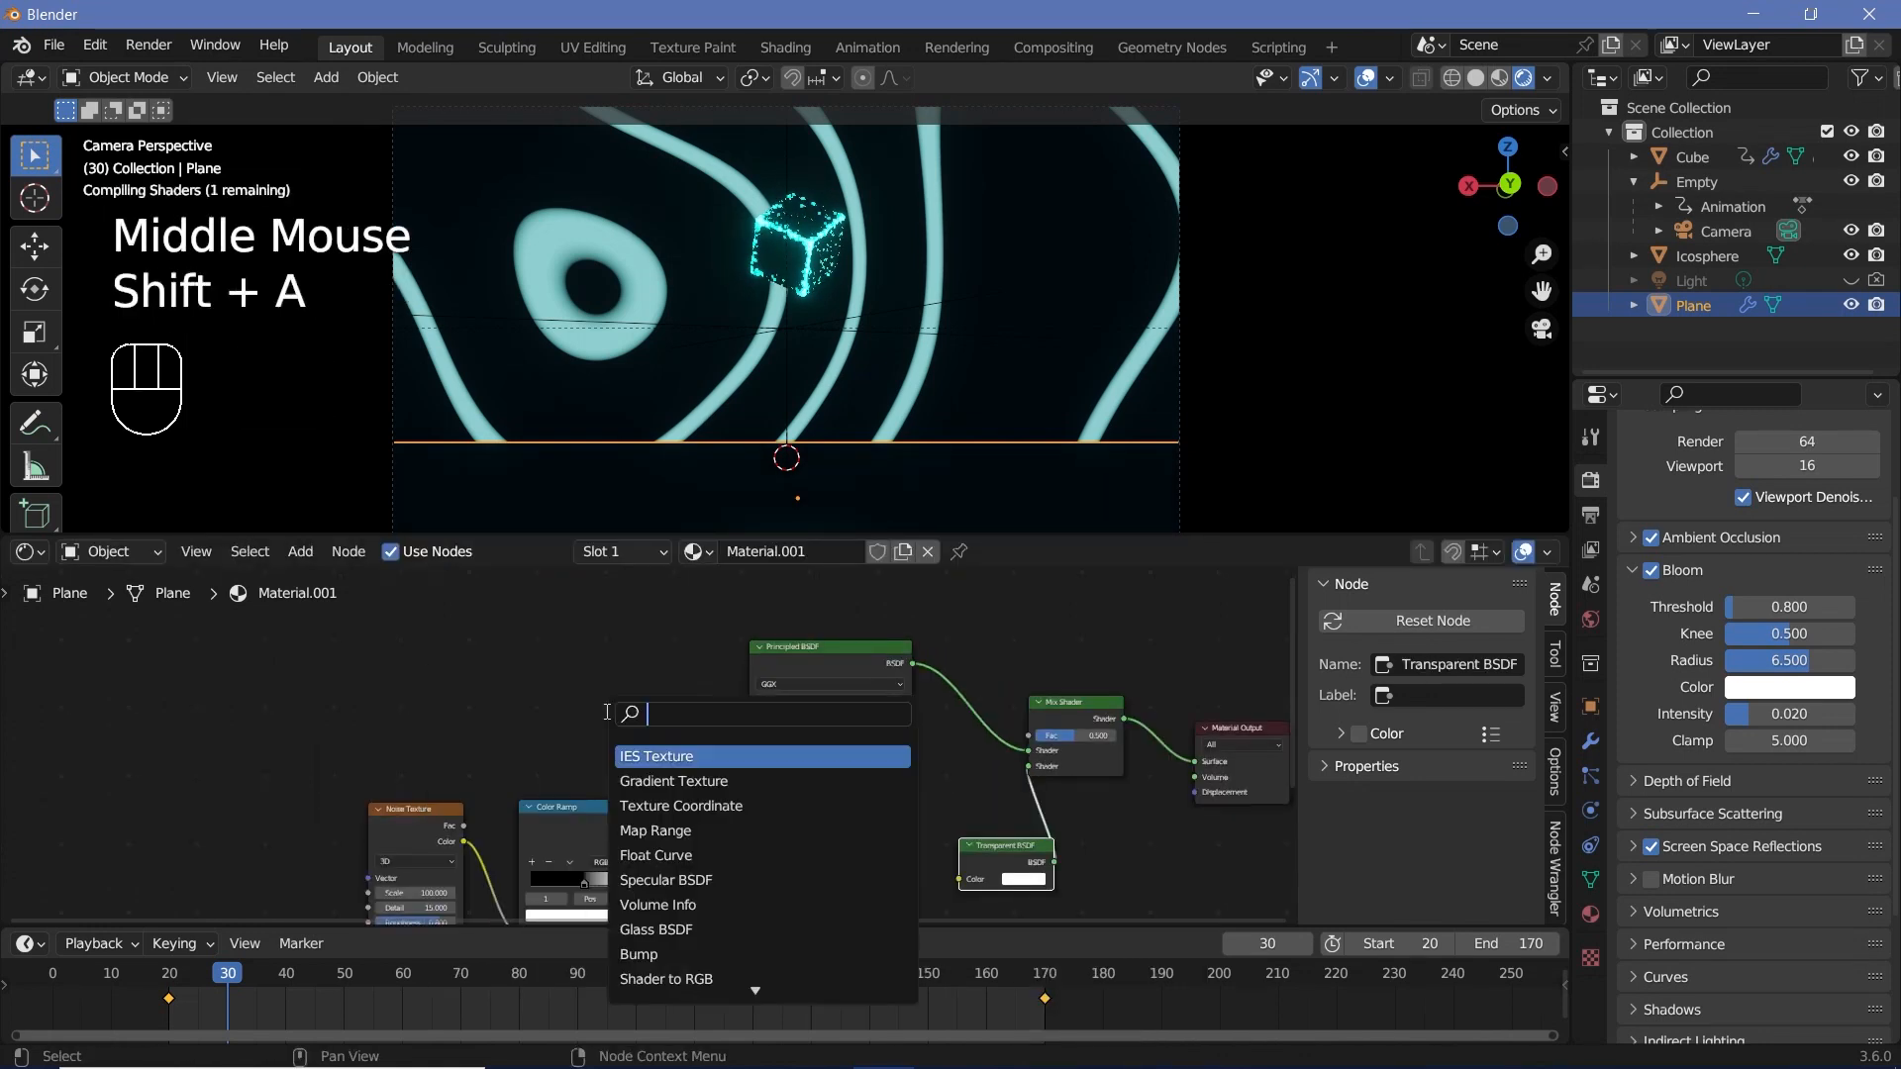
pyautogui.write('grad')
pyautogui.press('Return')
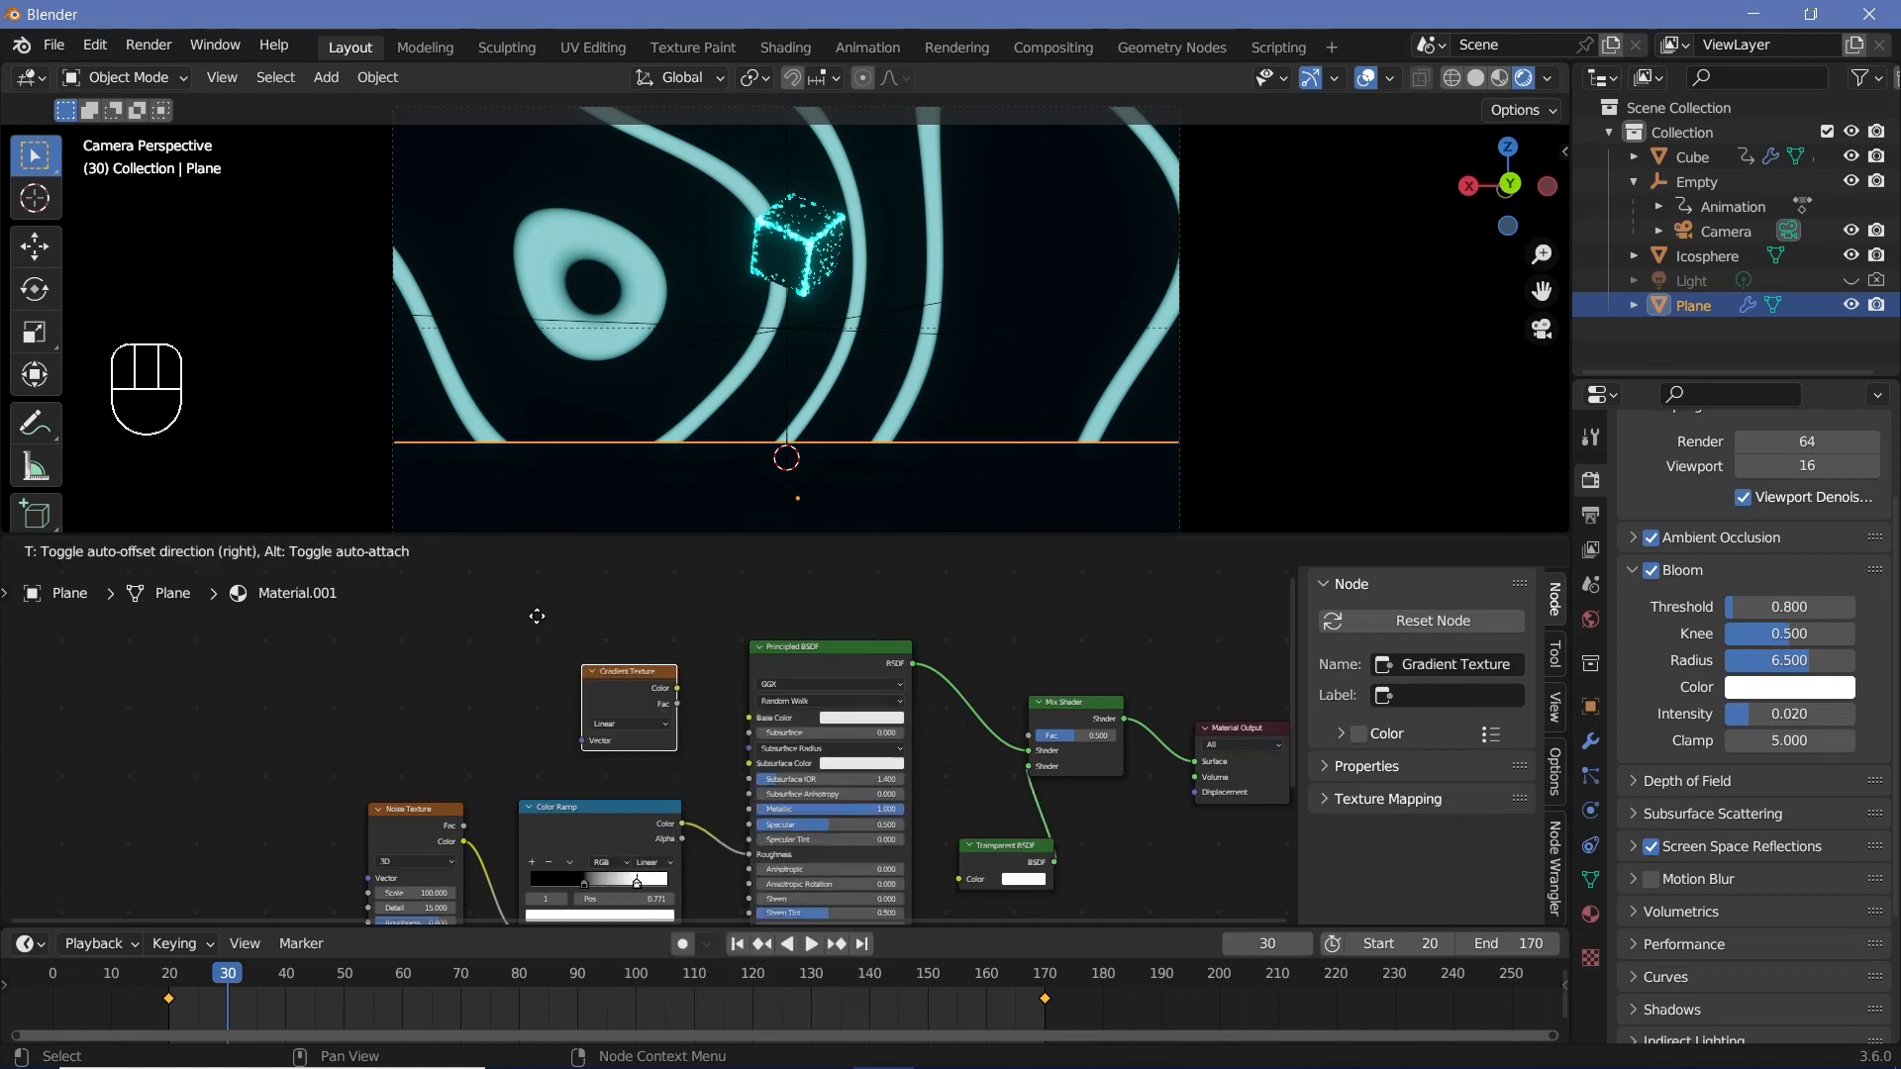
pyautogui.click(582, 658)
pyautogui.moveTo(621, 684); pyautogui.dragTo(558, 637)
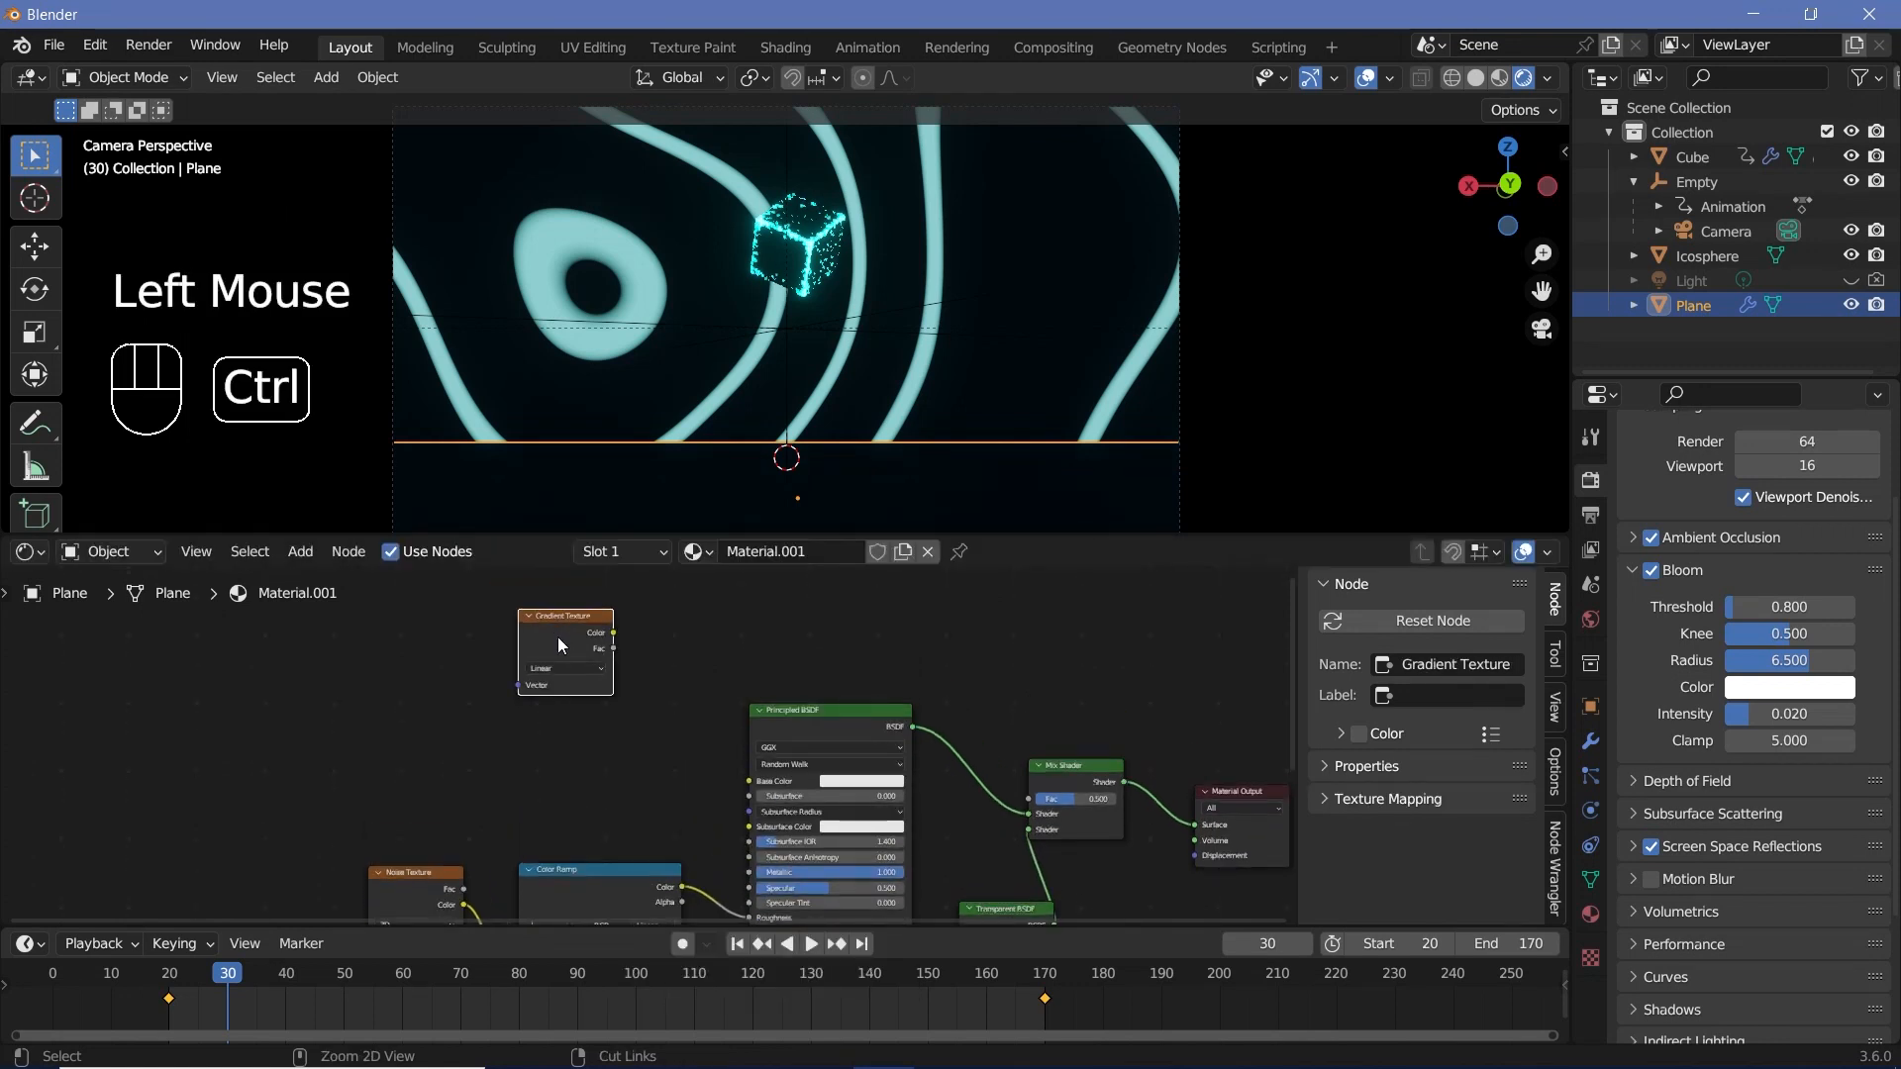
pyautogui.hotkey('ctrl', 't')
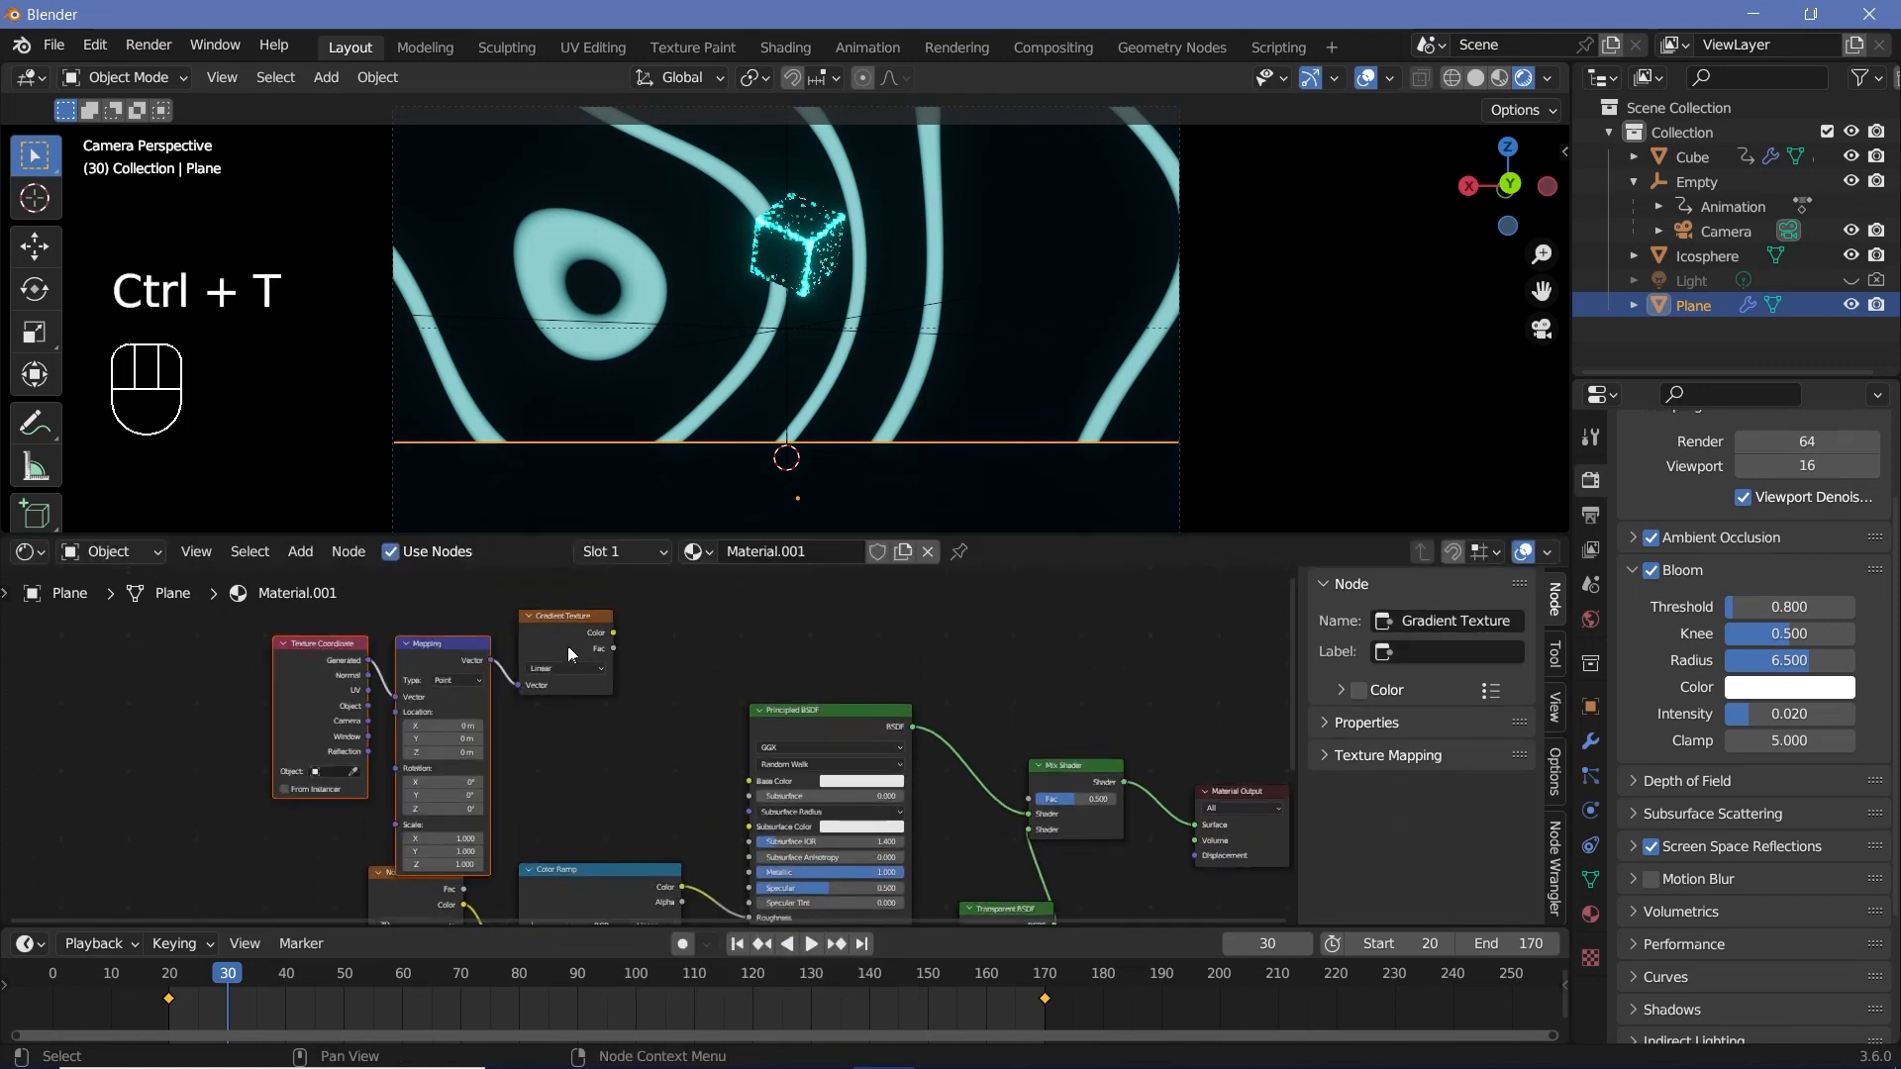
pyautogui.click(372, 711)
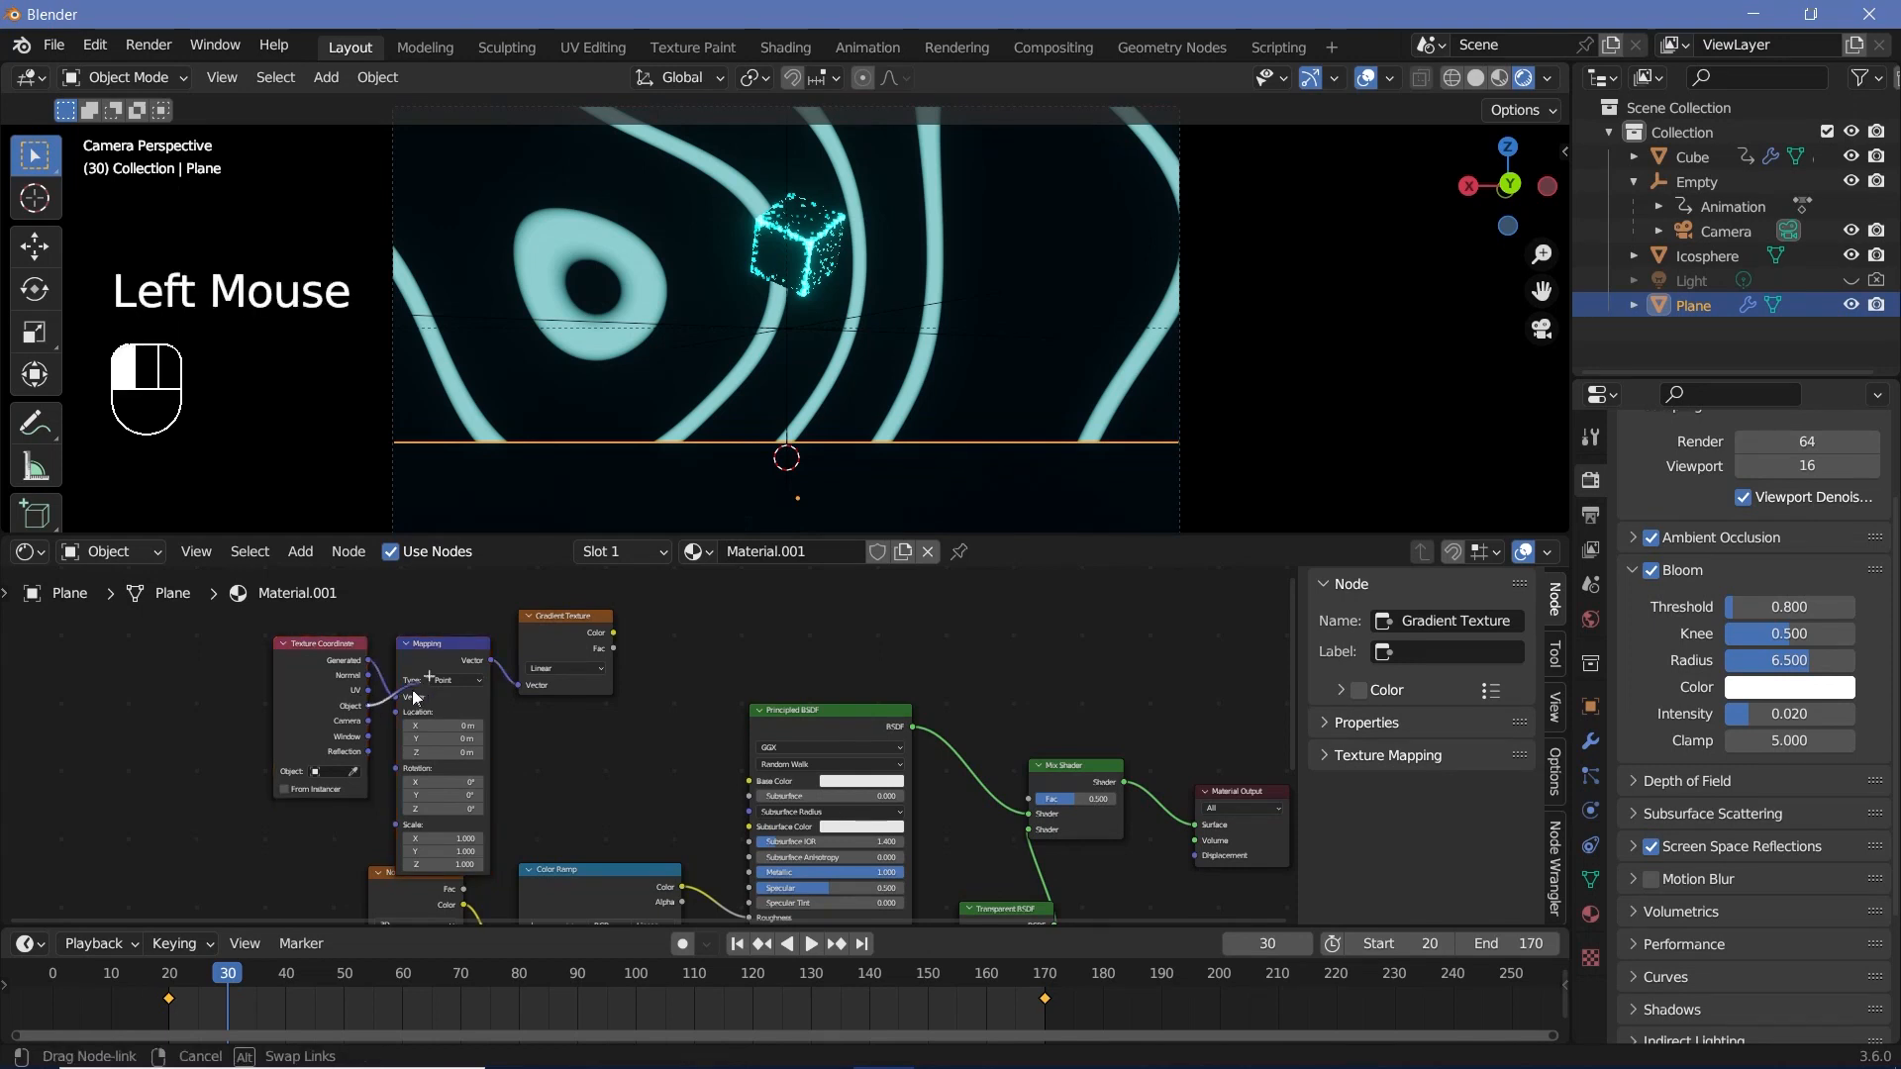
# Set the Gradient Texture to Spherical and connect its Color output to the Mix Shader's Fac input.
pyautogui.doubleClick(586, 629)
pyautogui.moveTo(270, 627); pyautogui.dragTo(573, 760)
pyautogui.moveTo(561, 626); pyautogui.dragTo(1011, 837)
pyautogui.click(569, 686)
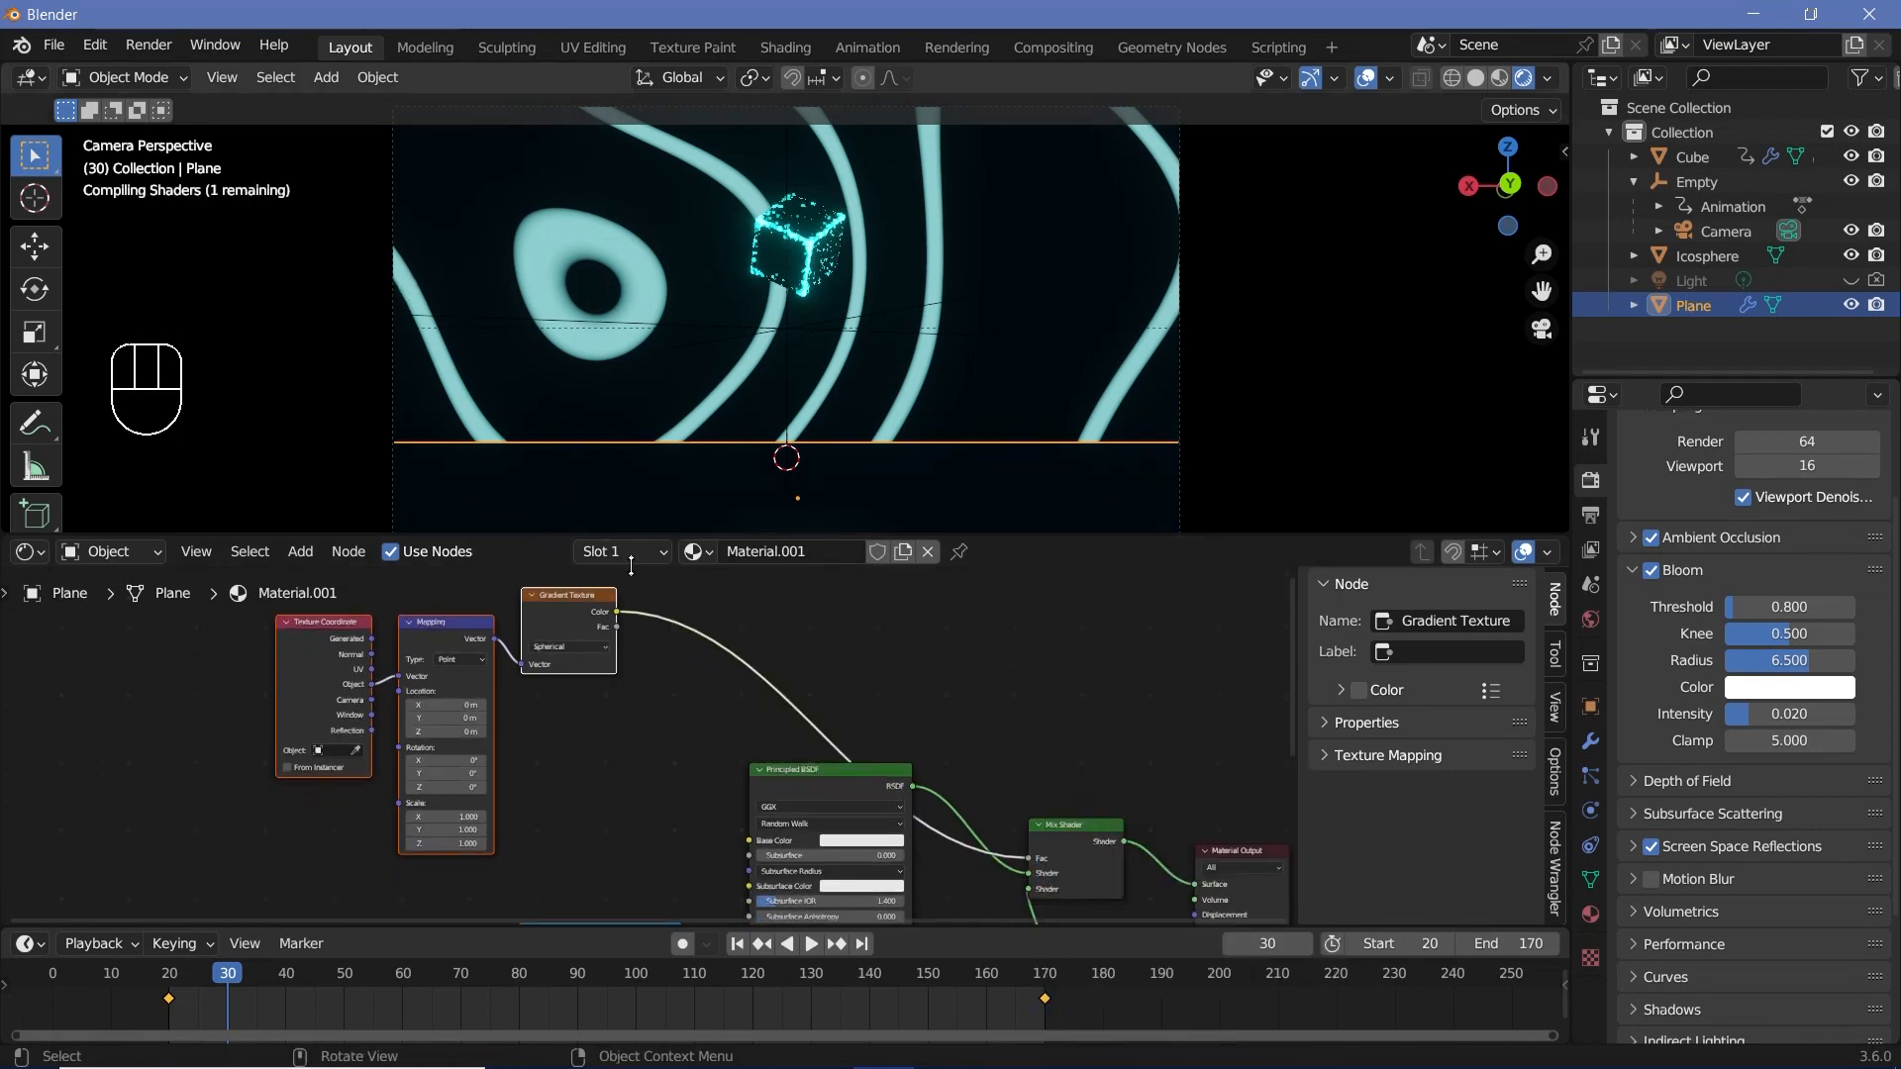
# Set the floor plane material's blend mode to Alpha Blend.
pyautogui.click(1588, 914)
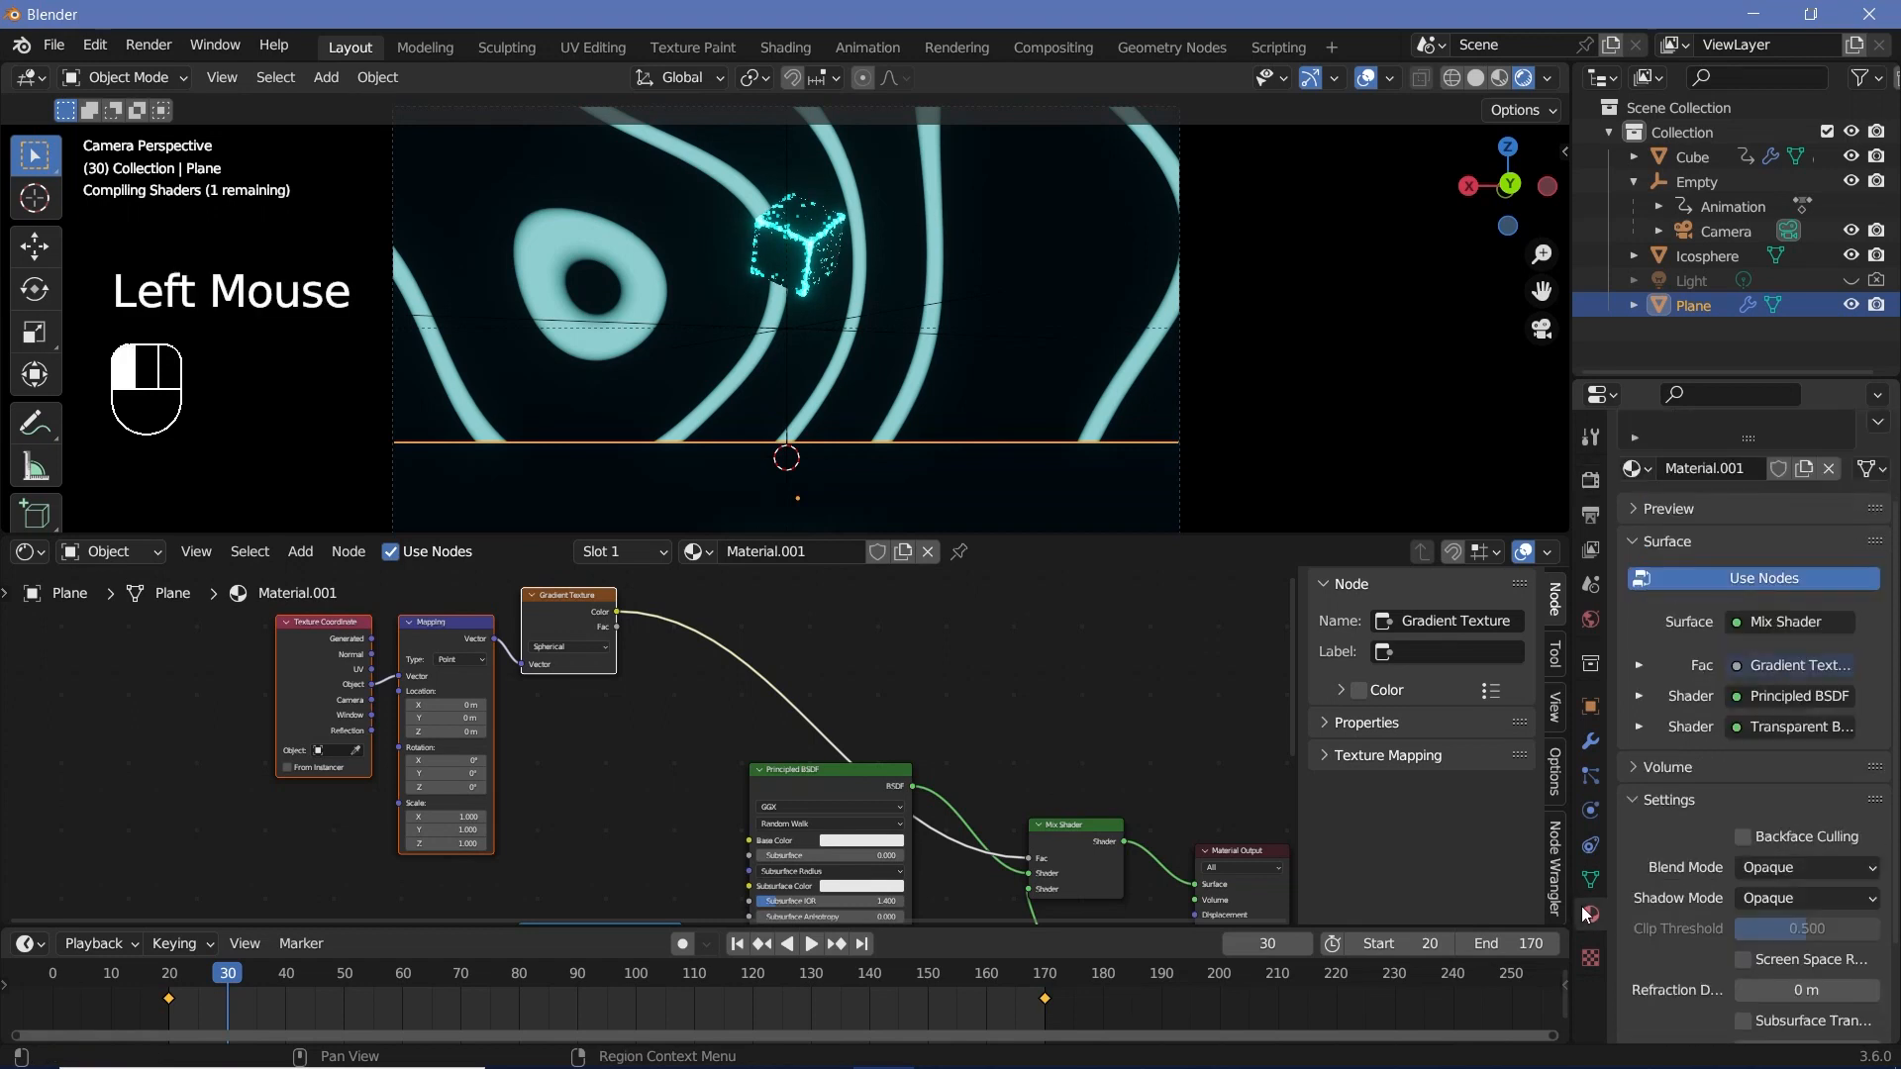
pyautogui.click(1752, 869)
pyautogui.click(1789, 972)
# Preview the Gradient Texture alone on the floor plane and examine its falloff from above.
pyautogui.scroll(1, 648, 738)
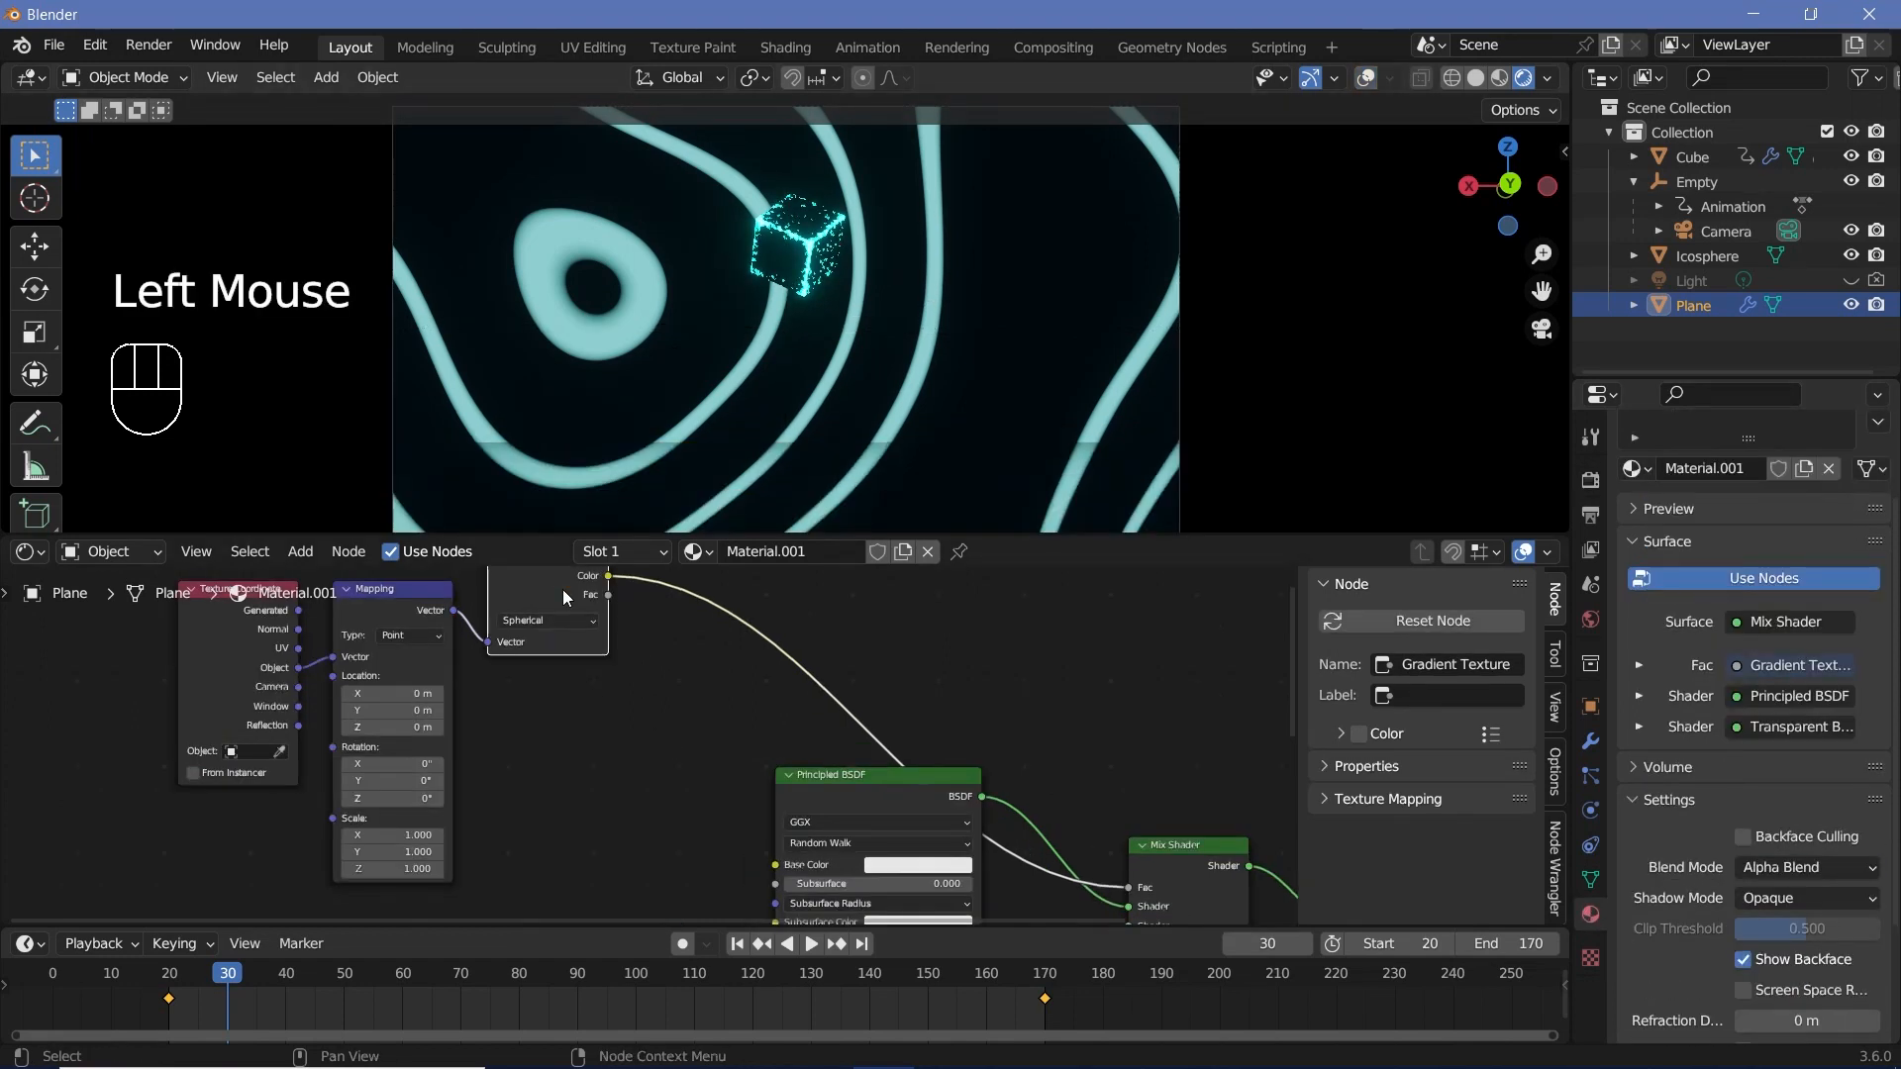
pyautogui.keyDown('ctrl'); pyautogui.keyDown('shift'); pyautogui.click(563, 590); pyautogui.keyUp('shift'); pyautogui.keyUp('ctrl')
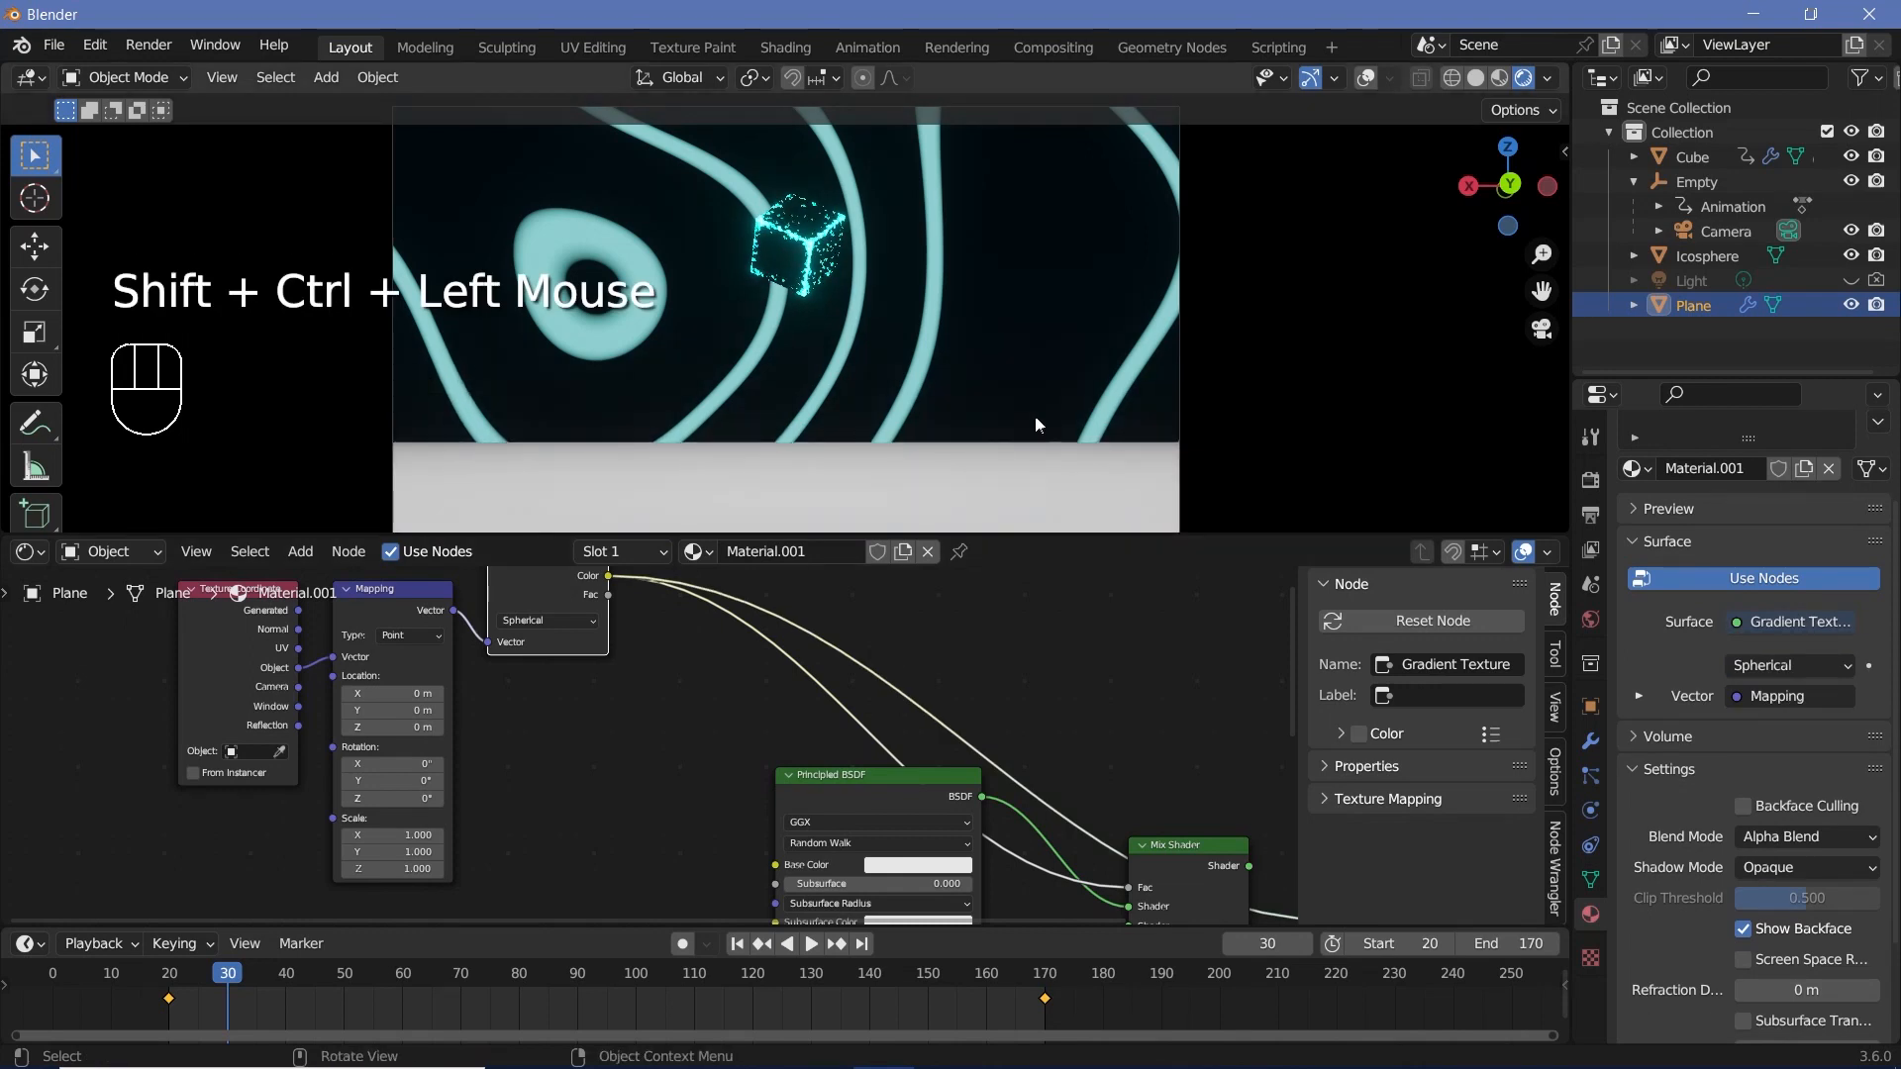
pyautogui.press('KP_0')
pyautogui.scroll(-10, 901, 389)
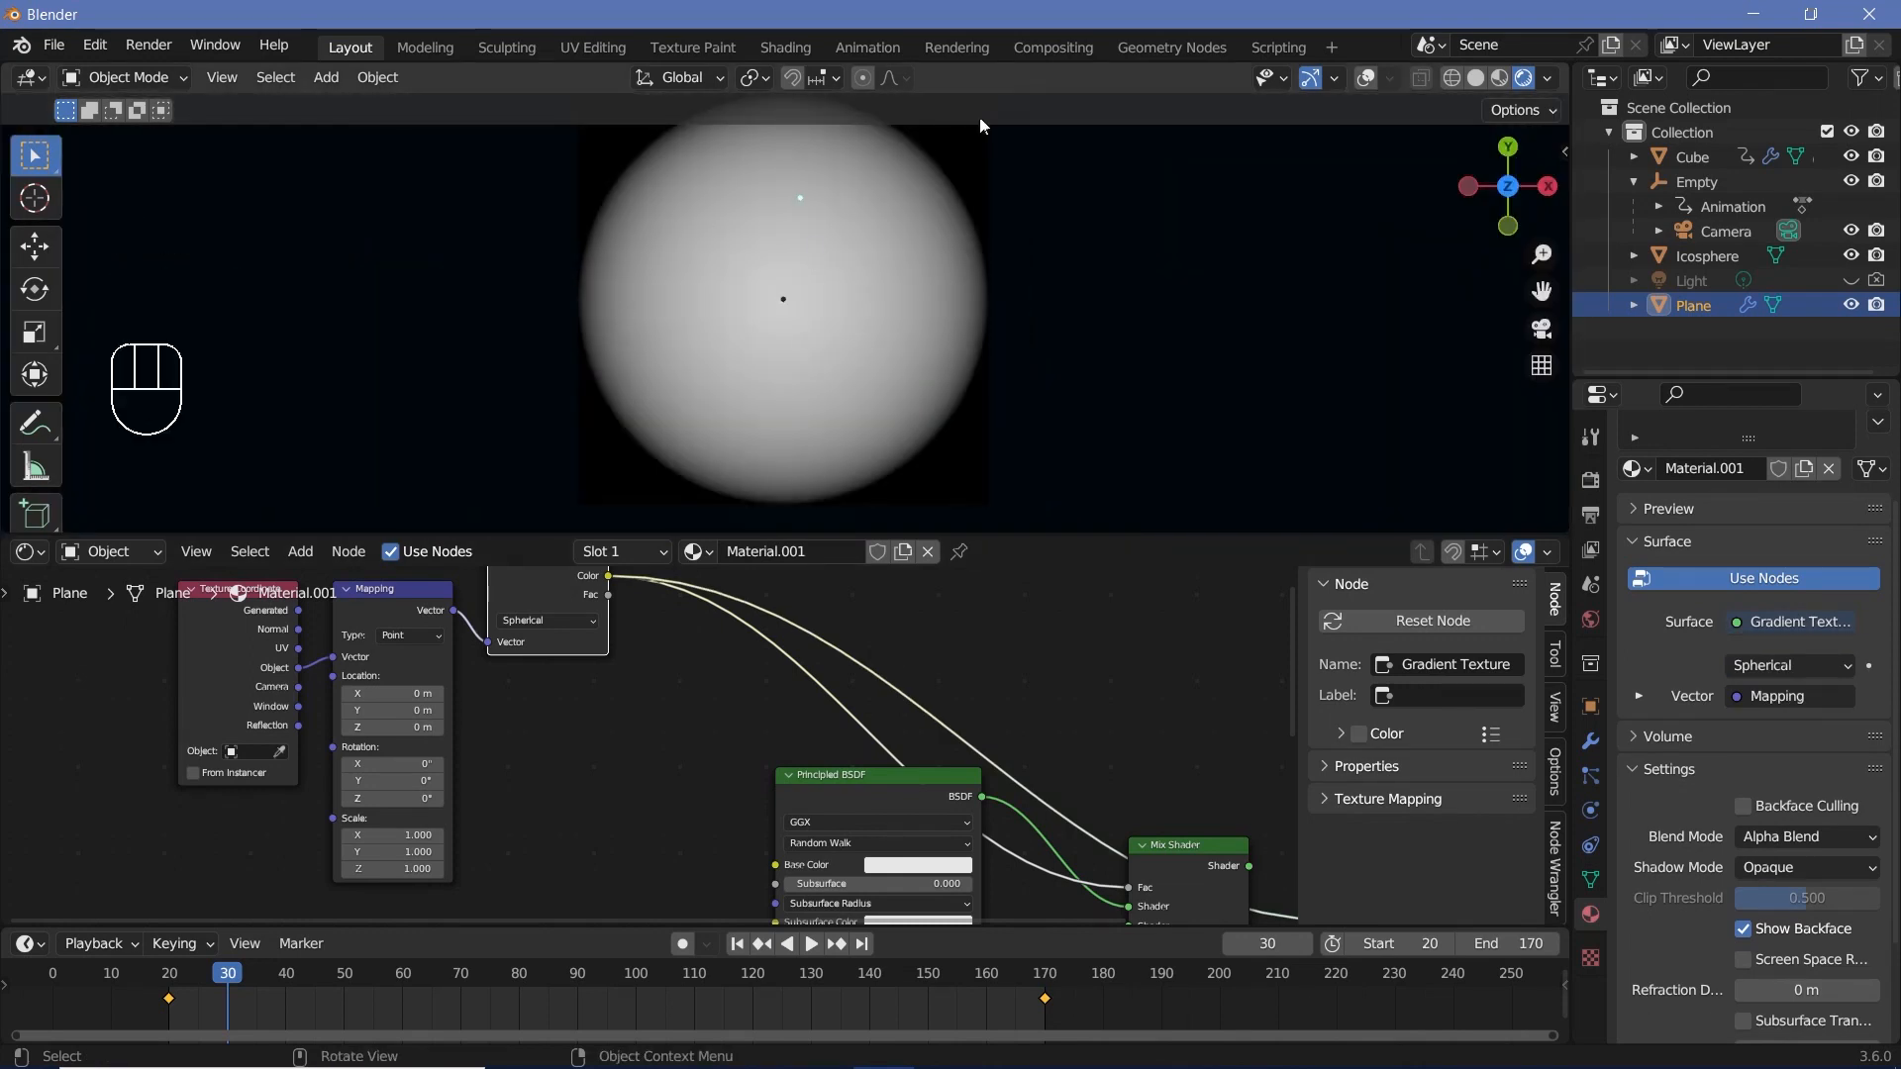
# Insert a Color Ramp node after the Gradient Texture.
pyautogui.moveTo(799, 732); pyautogui.dragTo(792, 804, button='middle')
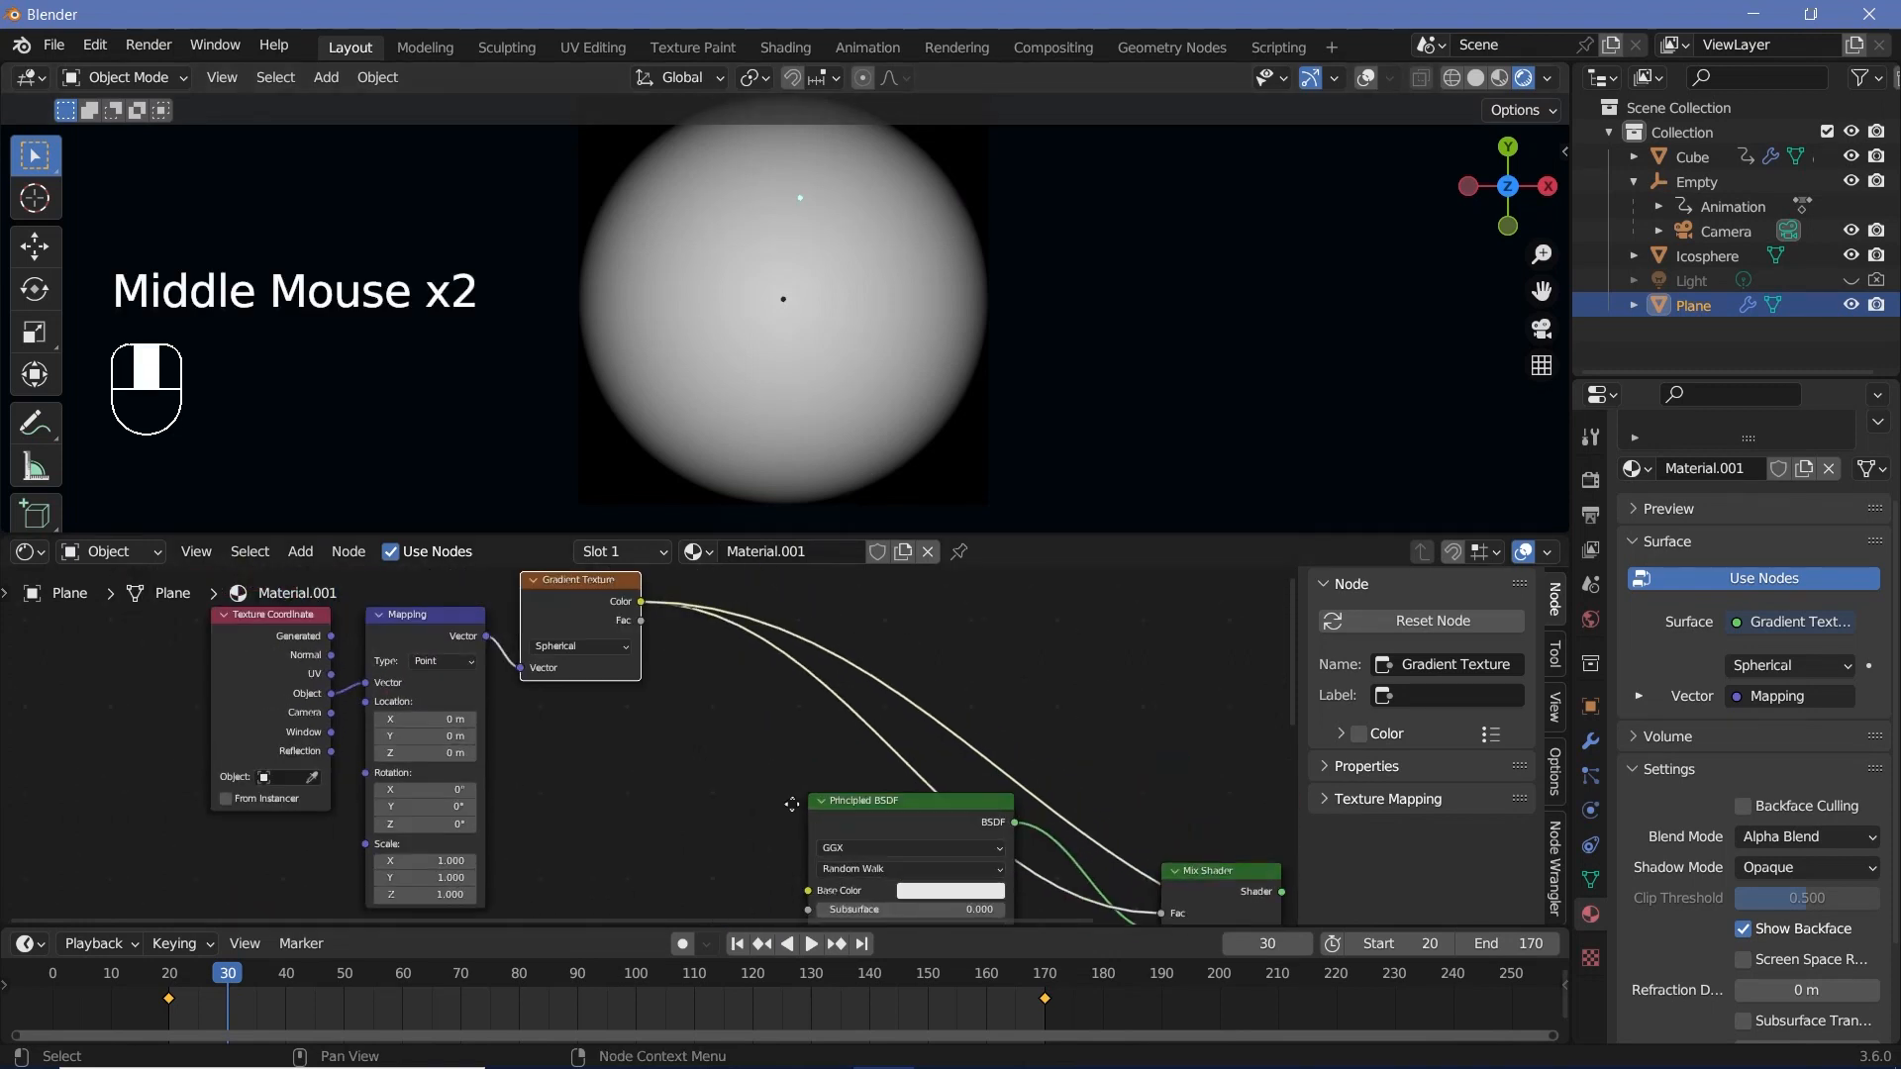
pyautogui.hotkey('shift', 'a')
pyautogui.moveTo(704, 676)
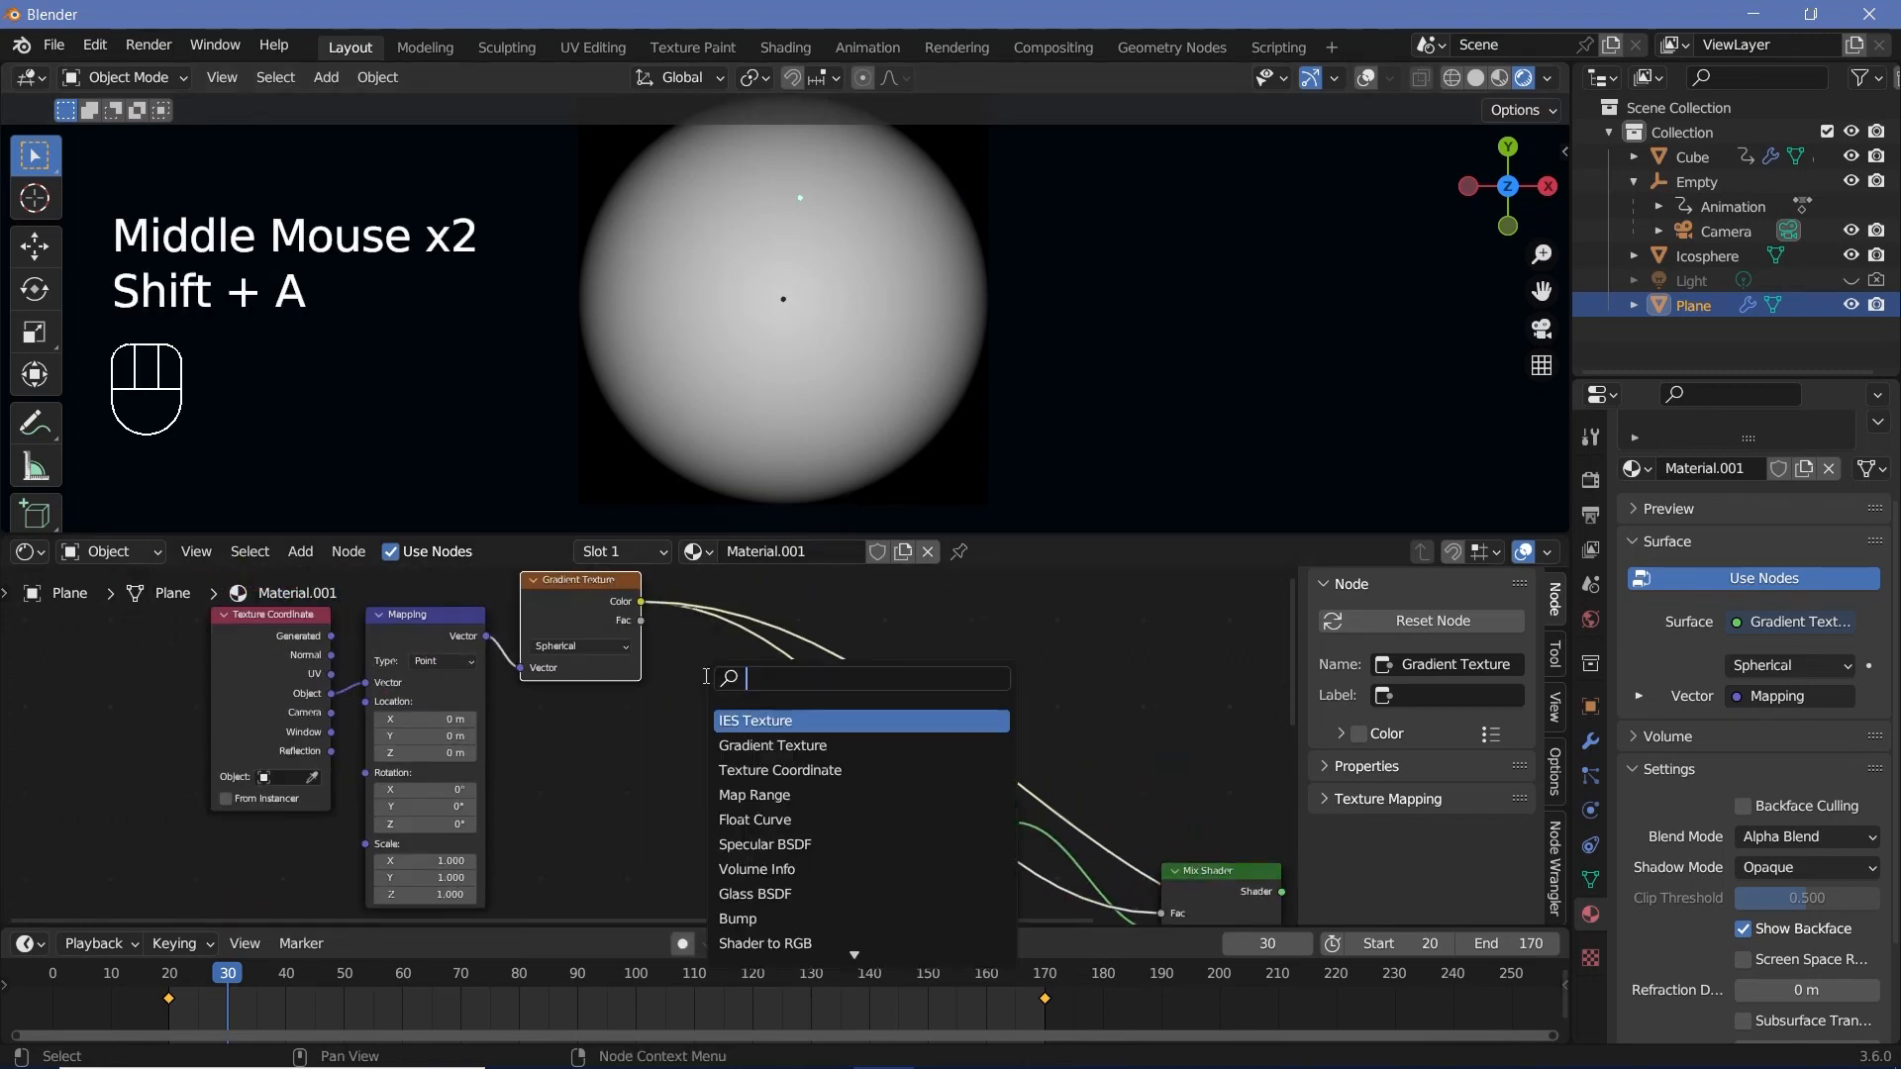
pyautogui.write('col')
pyautogui.press('Return')
pyautogui.click(683, 657)
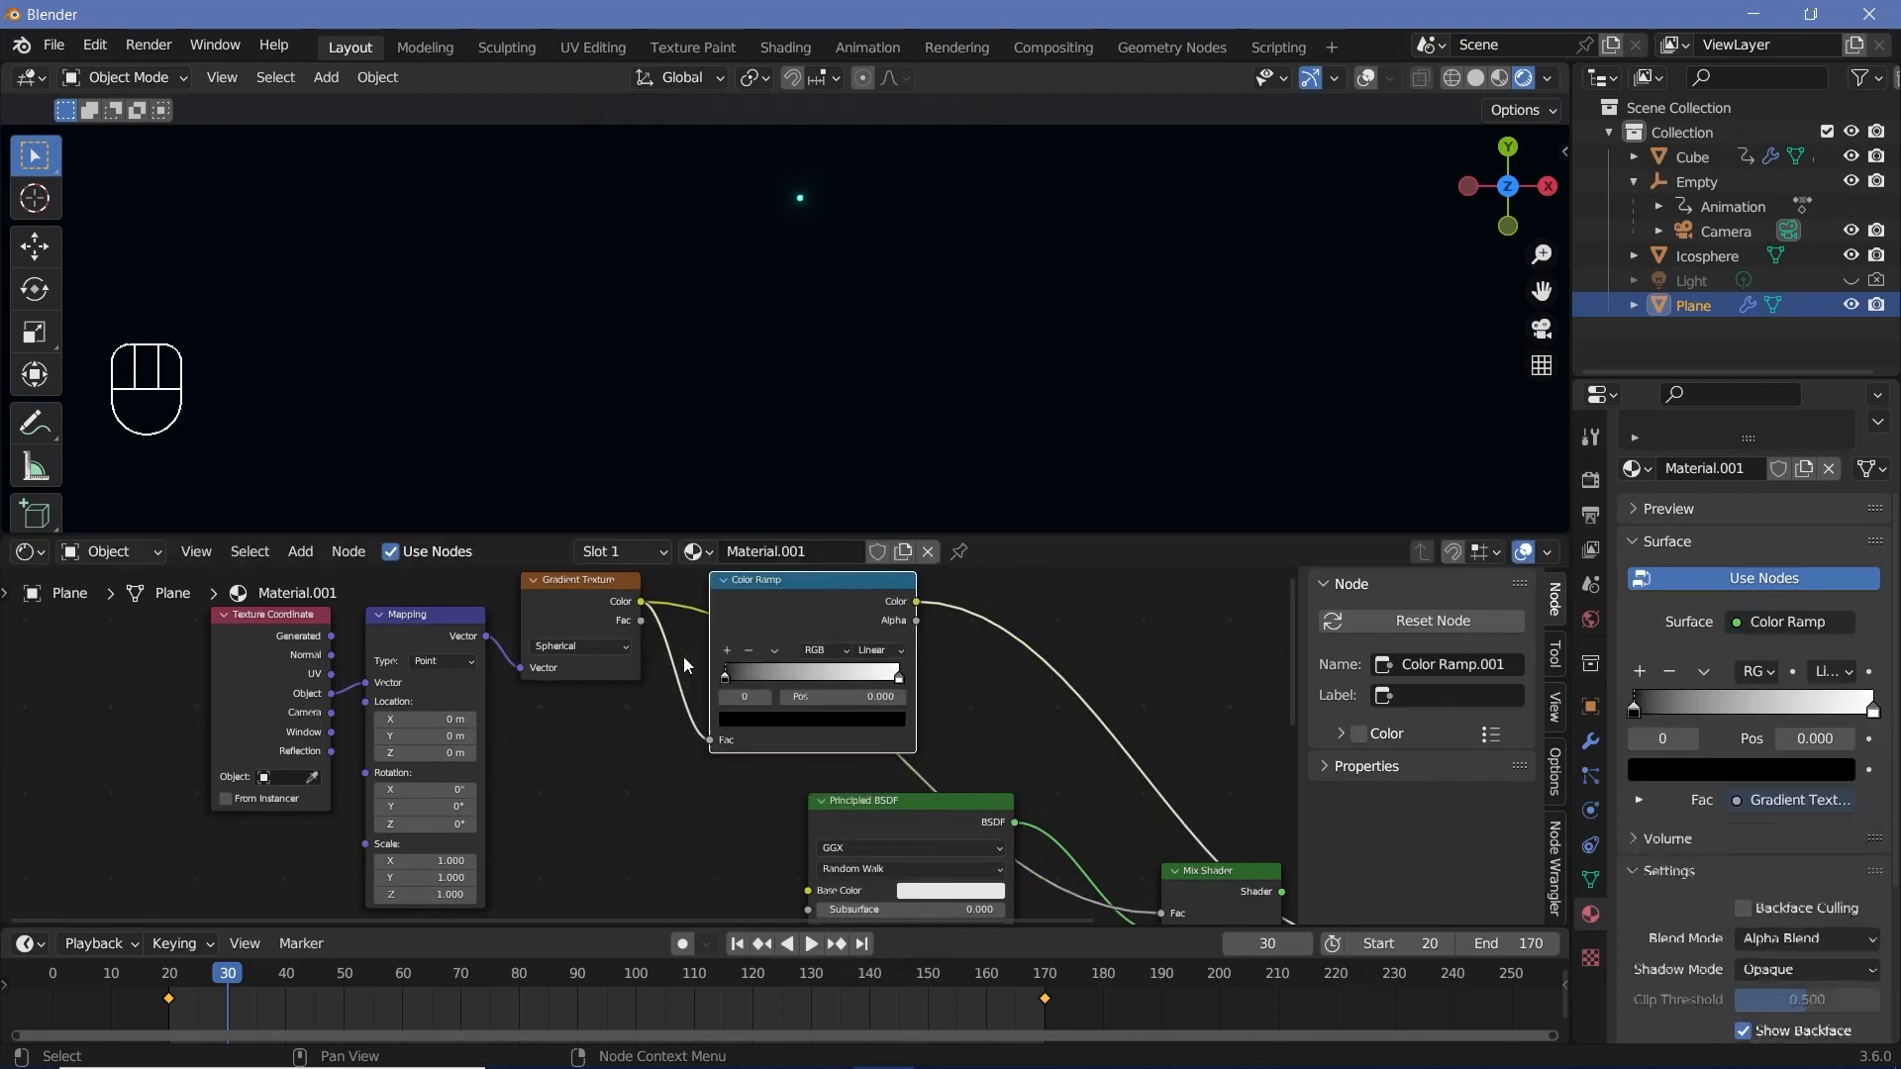
# Arrange the ramp with white at the start and black at 0.465, and set its interpolation to Ease.
pyautogui.moveTo(729, 671); pyautogui.dragTo(804, 673)
pyautogui.click(879, 650)
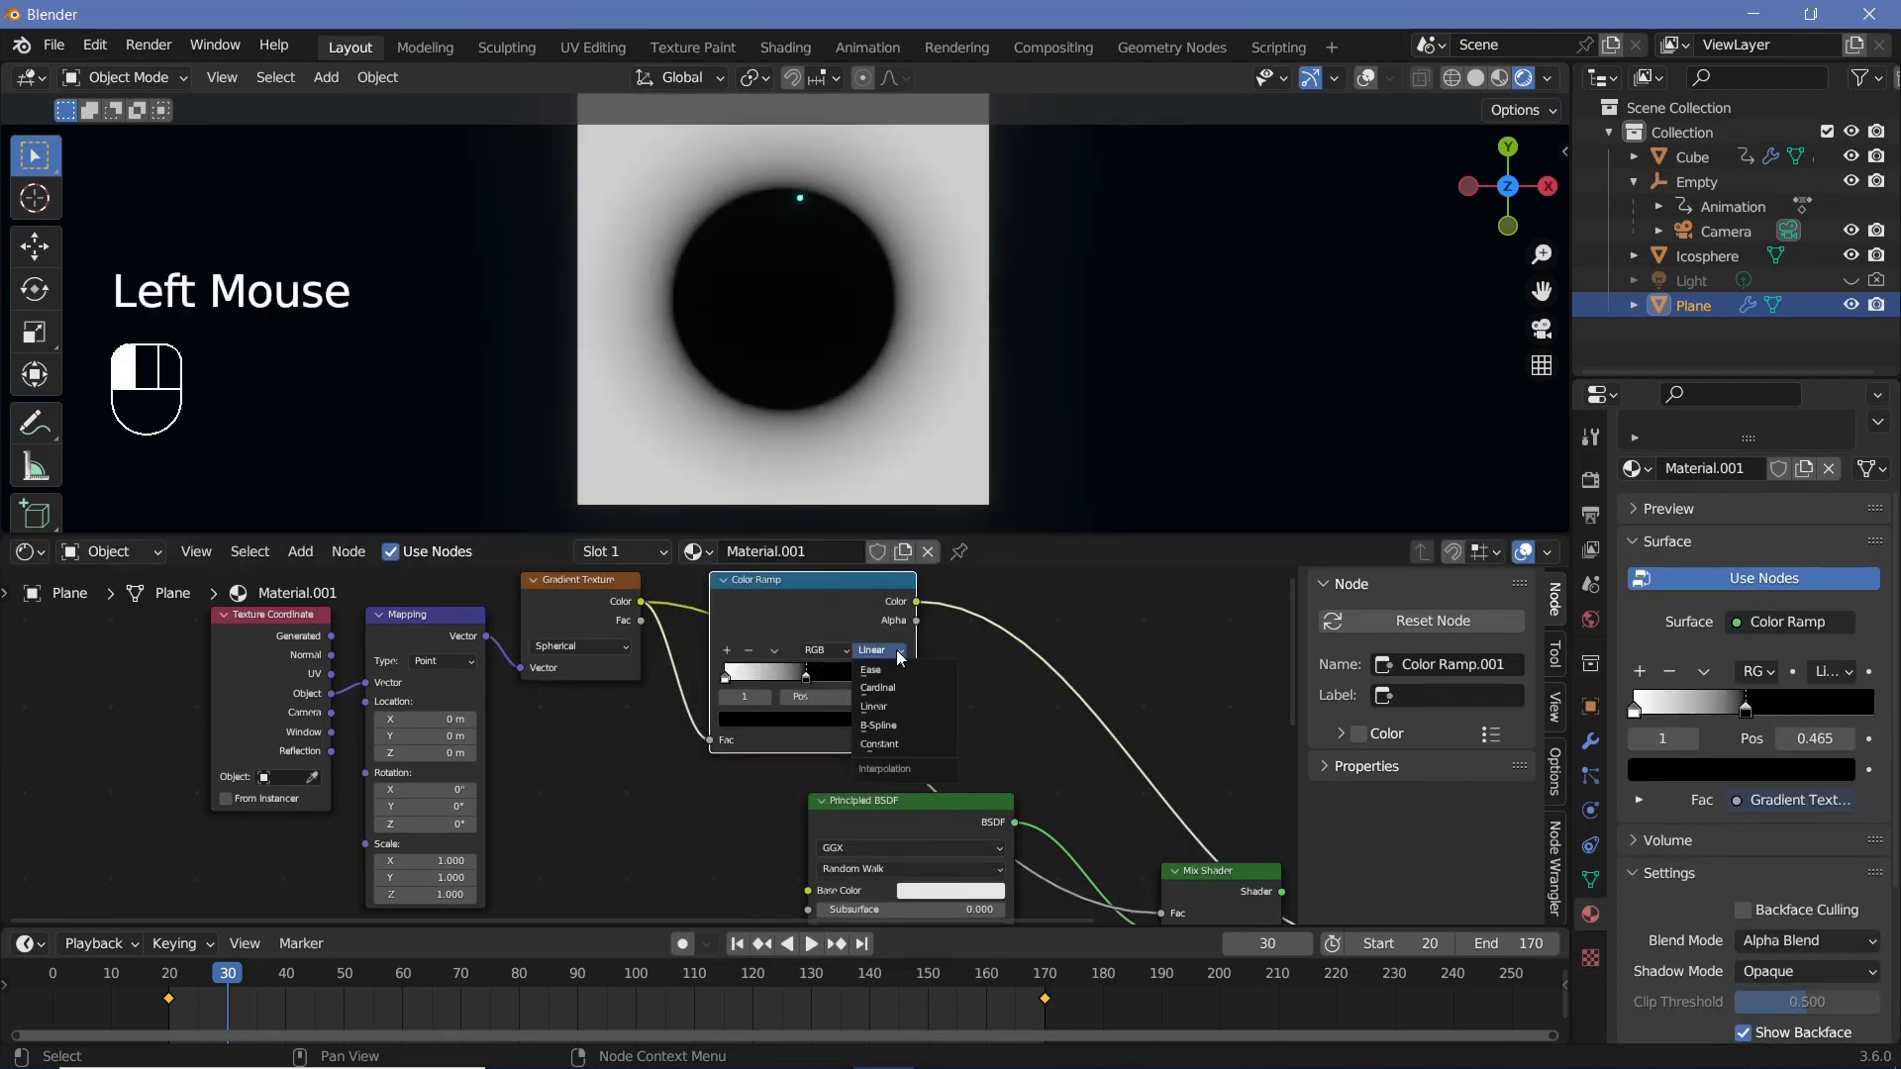
pyautogui.click(899, 669)
# Connect the gradient's Color Ramp to the Mix Shader's Fac and link the Mix Shader back to the Material Output.
pyautogui.press('KP_0')
pyautogui.scroll(-2, 1024, 810)
pyautogui.moveTo(1025, 810); pyautogui.dragTo(912, 743, button='middle')
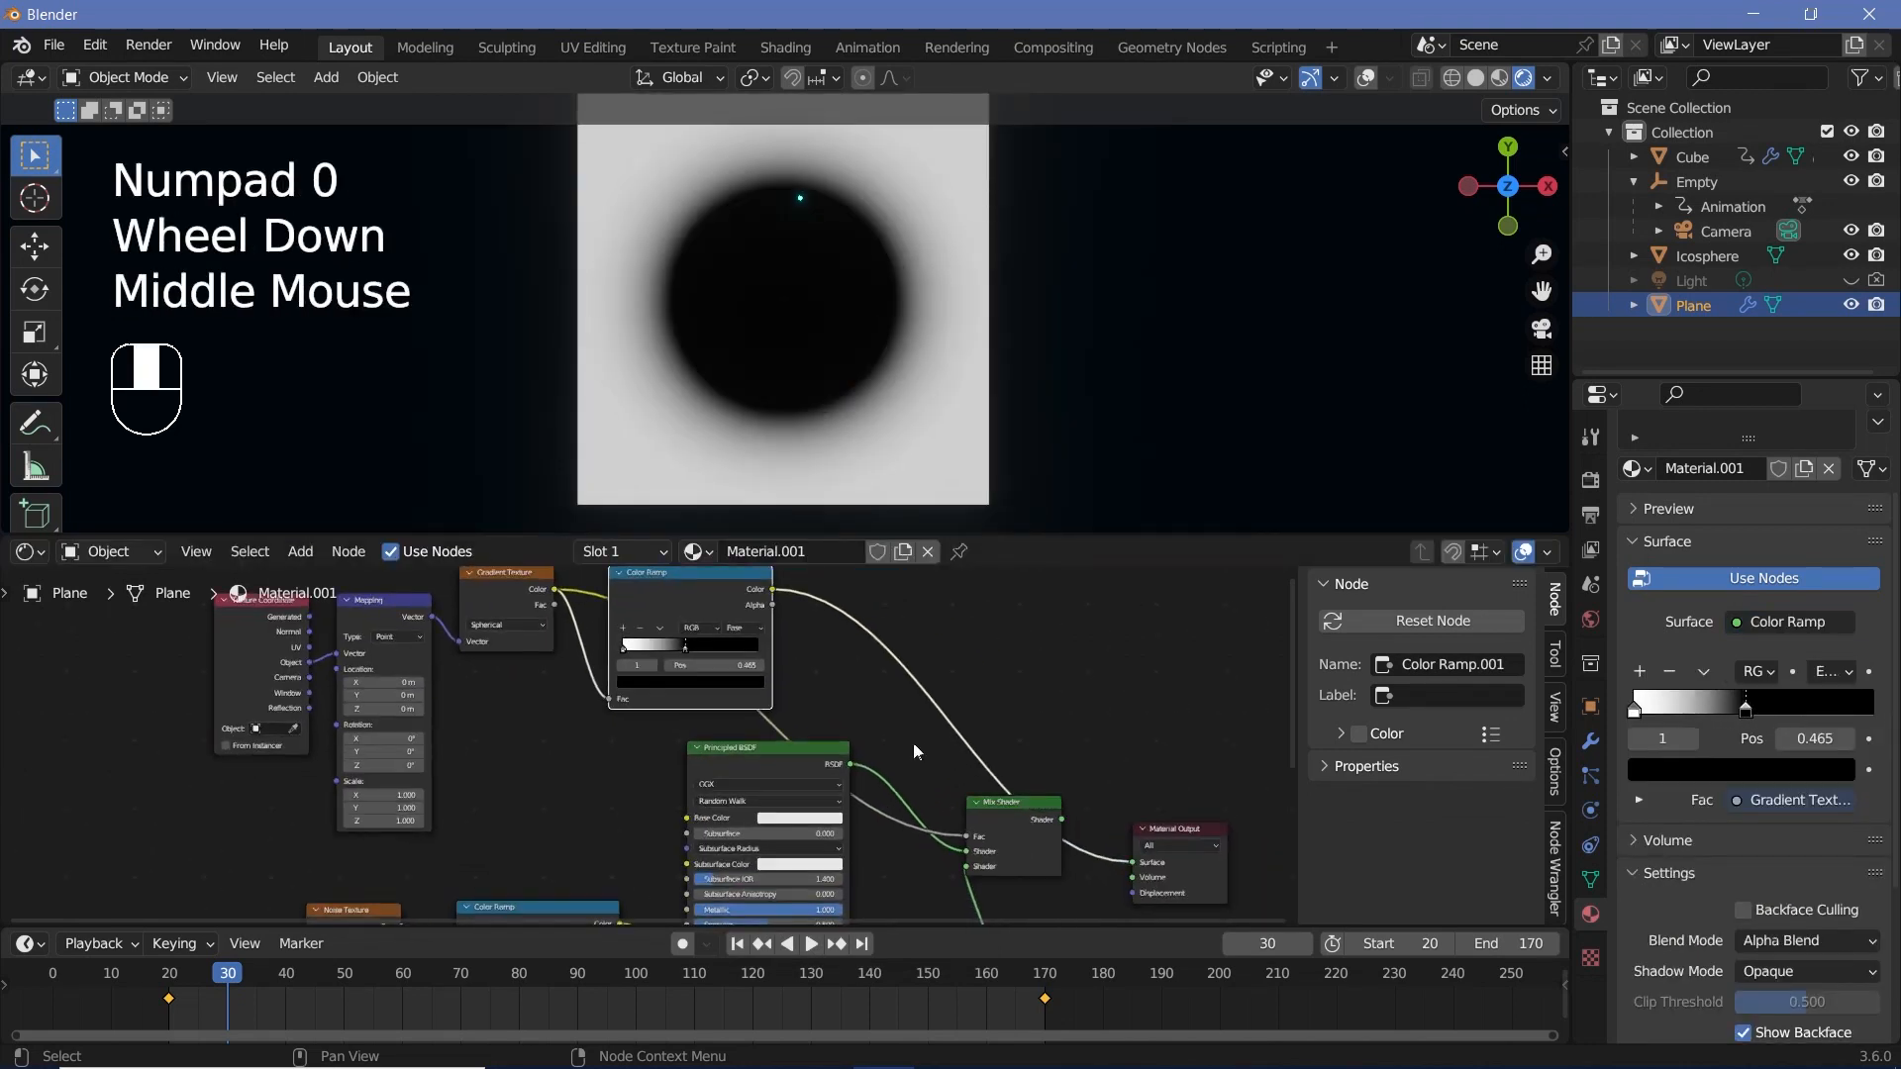
pyautogui.moveTo(770, 588); pyautogui.dragTo(998, 822)
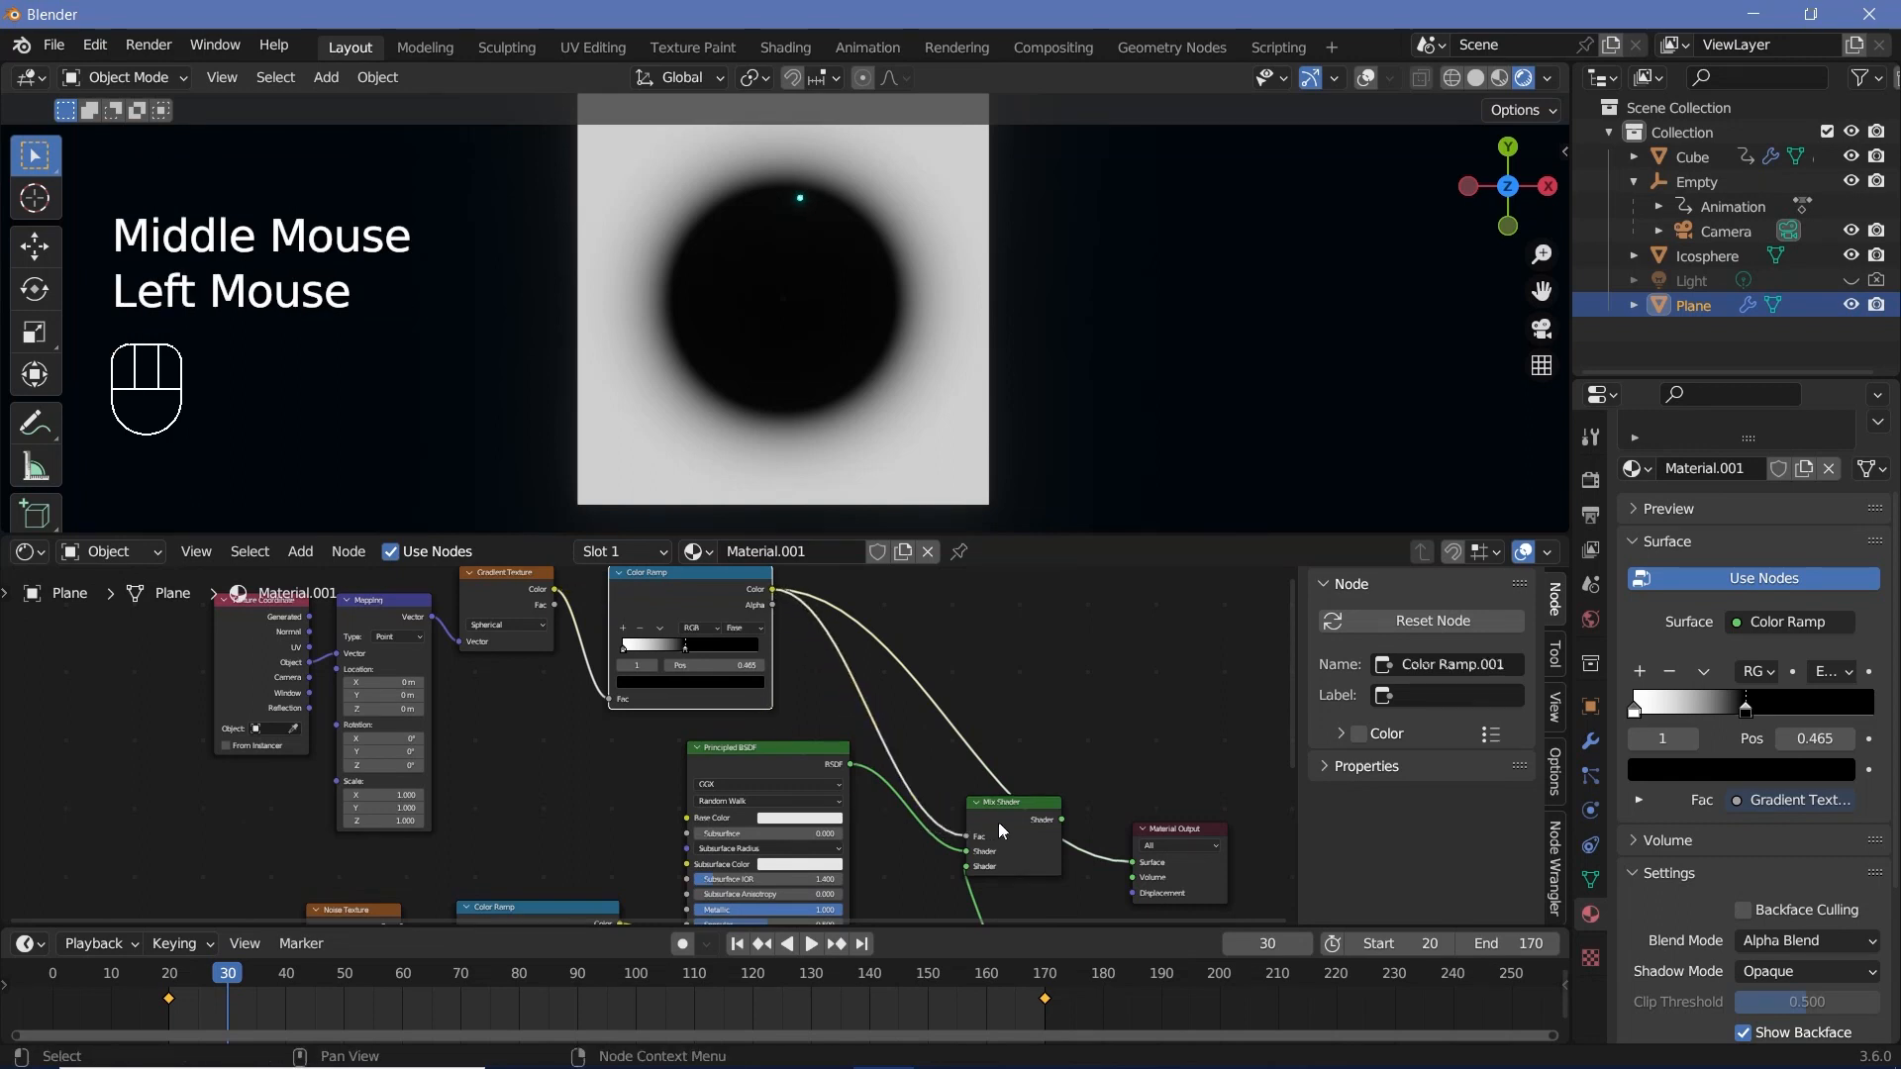
pyautogui.click(998, 822)
pyautogui.keyDown('ctrl'); pyautogui.keyDown('shift'); pyautogui.click(998, 821); pyautogui.keyUp('shift'); pyautogui.keyUp('ctrl')
pyautogui.press('KP_0')
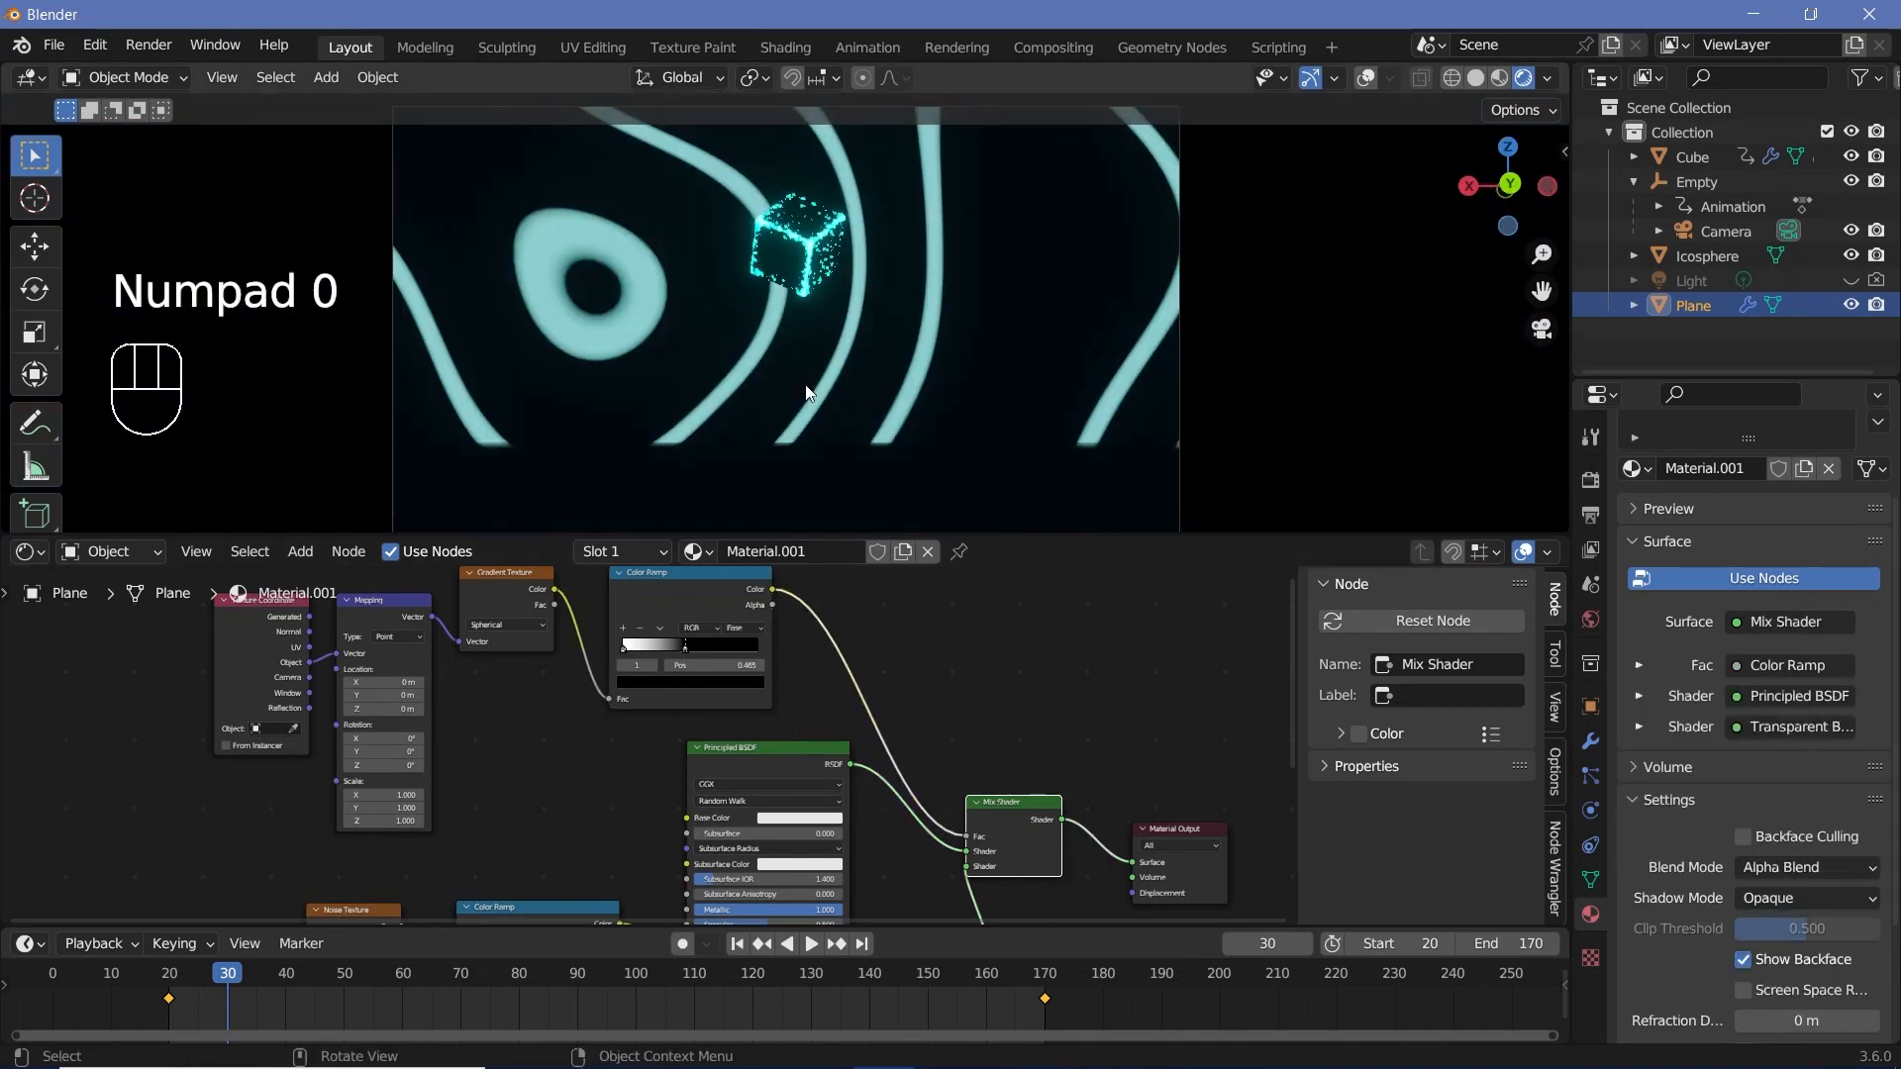
# Move the black stop of the gradient's Color Ramp to position 0.891 to soften the floor's edge.
pyautogui.scroll(3, 683, 453)
pyautogui.keyDown('shift'); pyautogui.moveTo(668, 465); pyautogui.dragTo(667, 424, button='middle'); pyautogui.keyUp('shift')
pyautogui.scroll(1, 667, 425)
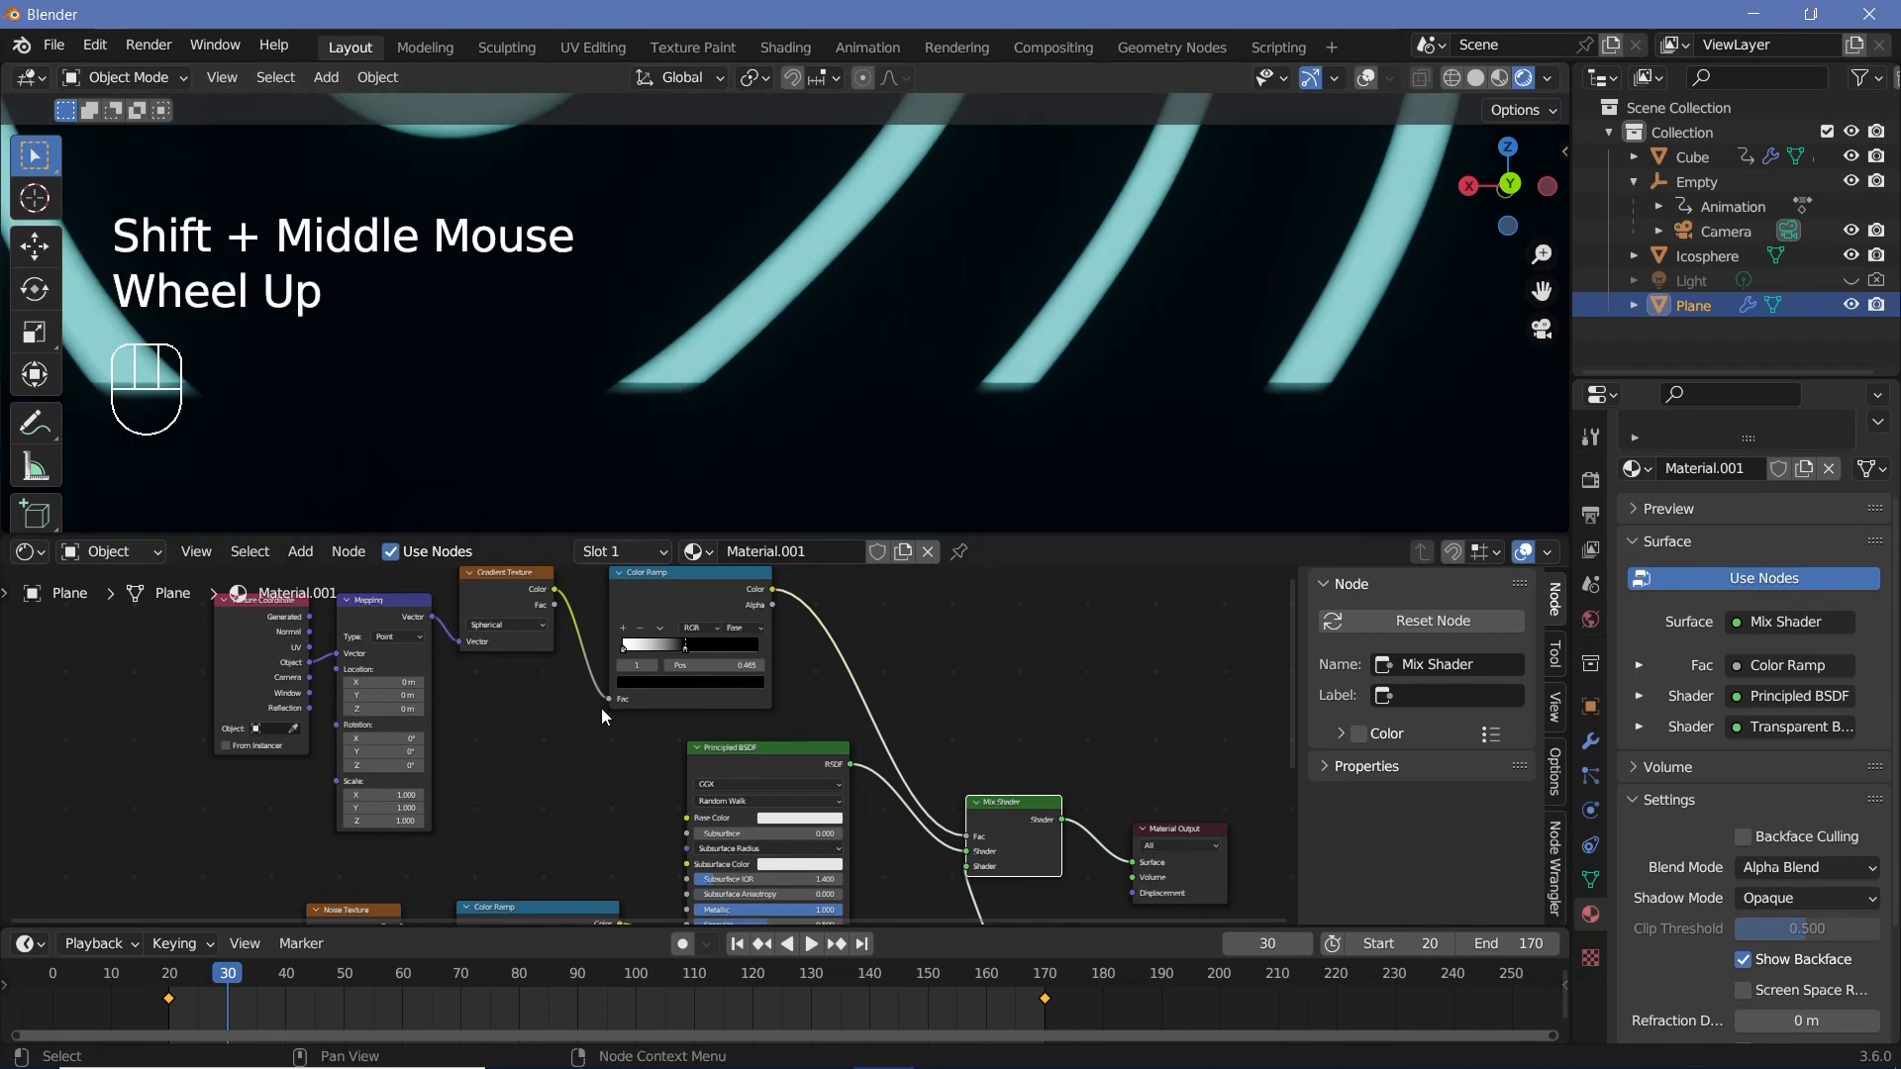
pyautogui.moveTo(602, 709); pyautogui.dragTo(713, 687, button='middle')
pyautogui.scroll(2, 713, 687)
pyautogui.moveTo(713, 687); pyautogui.dragTo(806, 608)
pyautogui.scroll(-5, 885, 375)
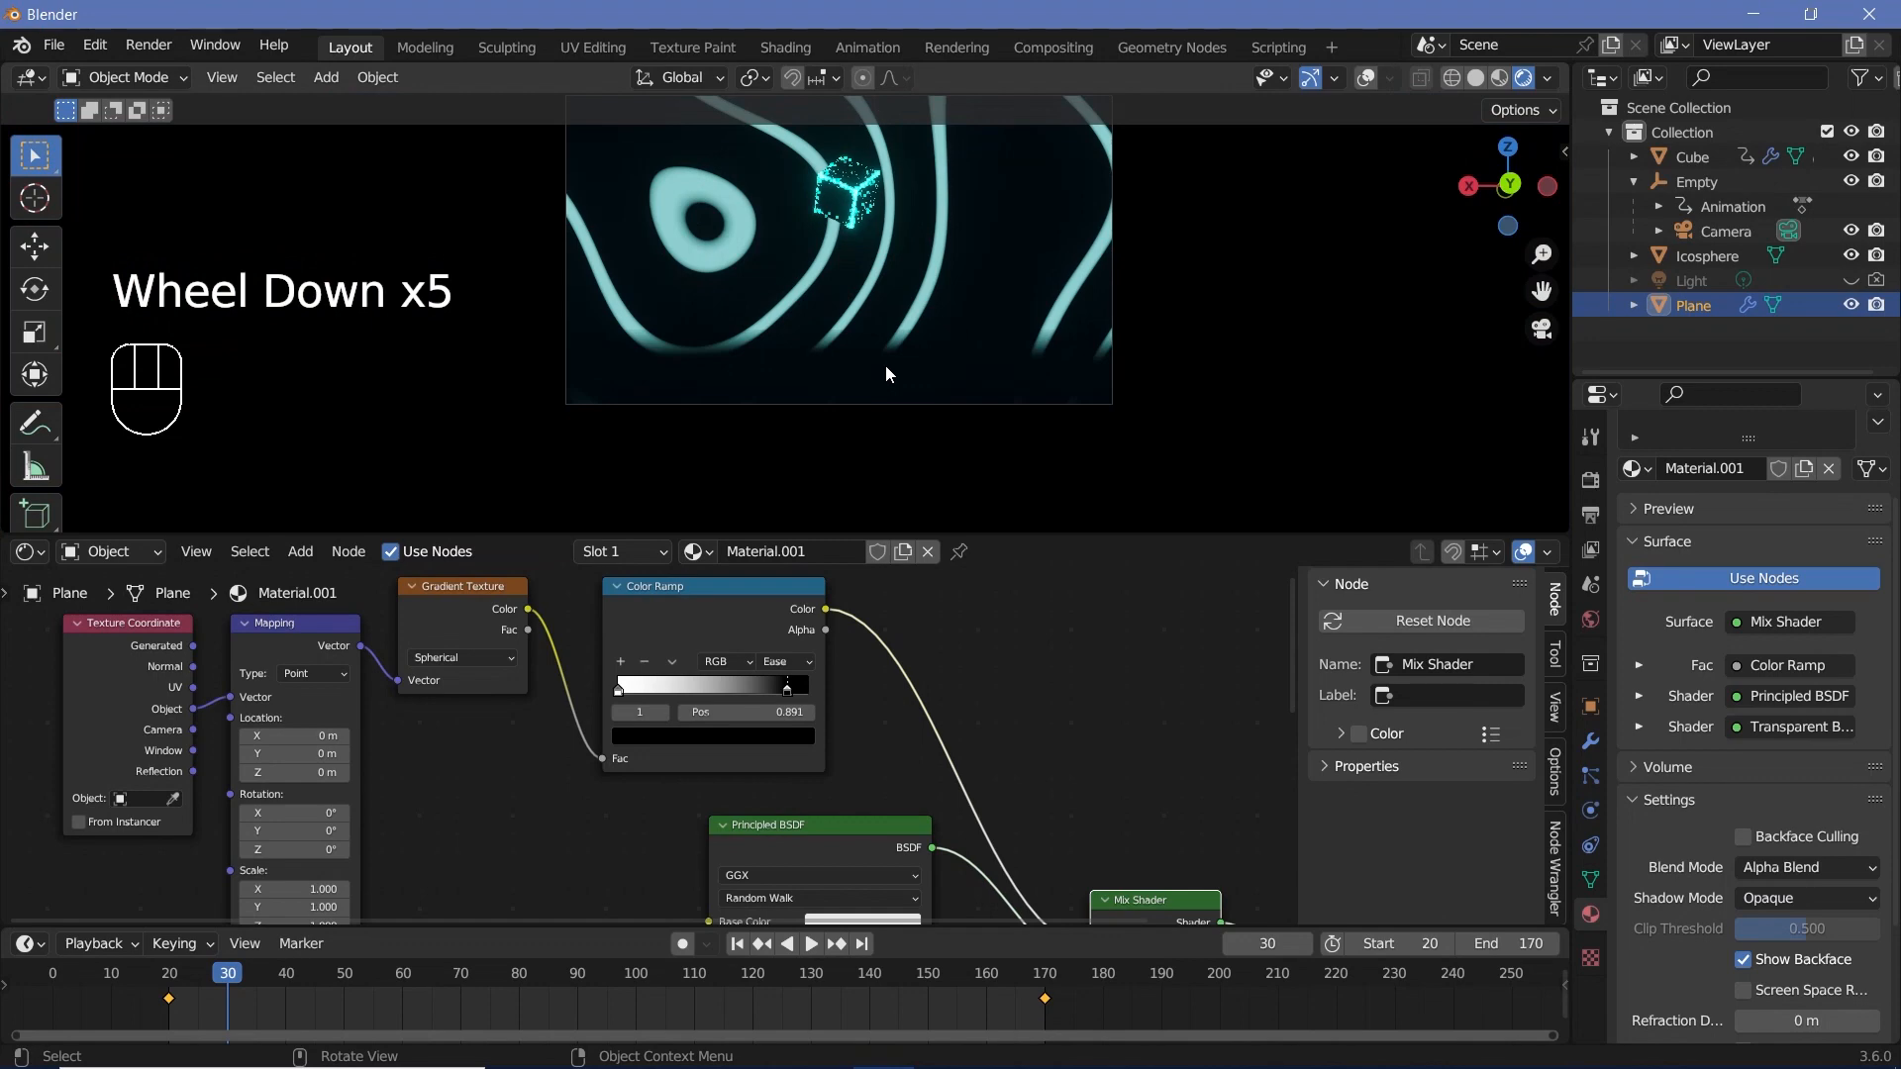
# Check the floor during playback and change the plane material's blend mode to Alpha Hashed.
pyautogui.scroll(2, 885, 366)
pyautogui.press('space')
pyautogui.press('space')
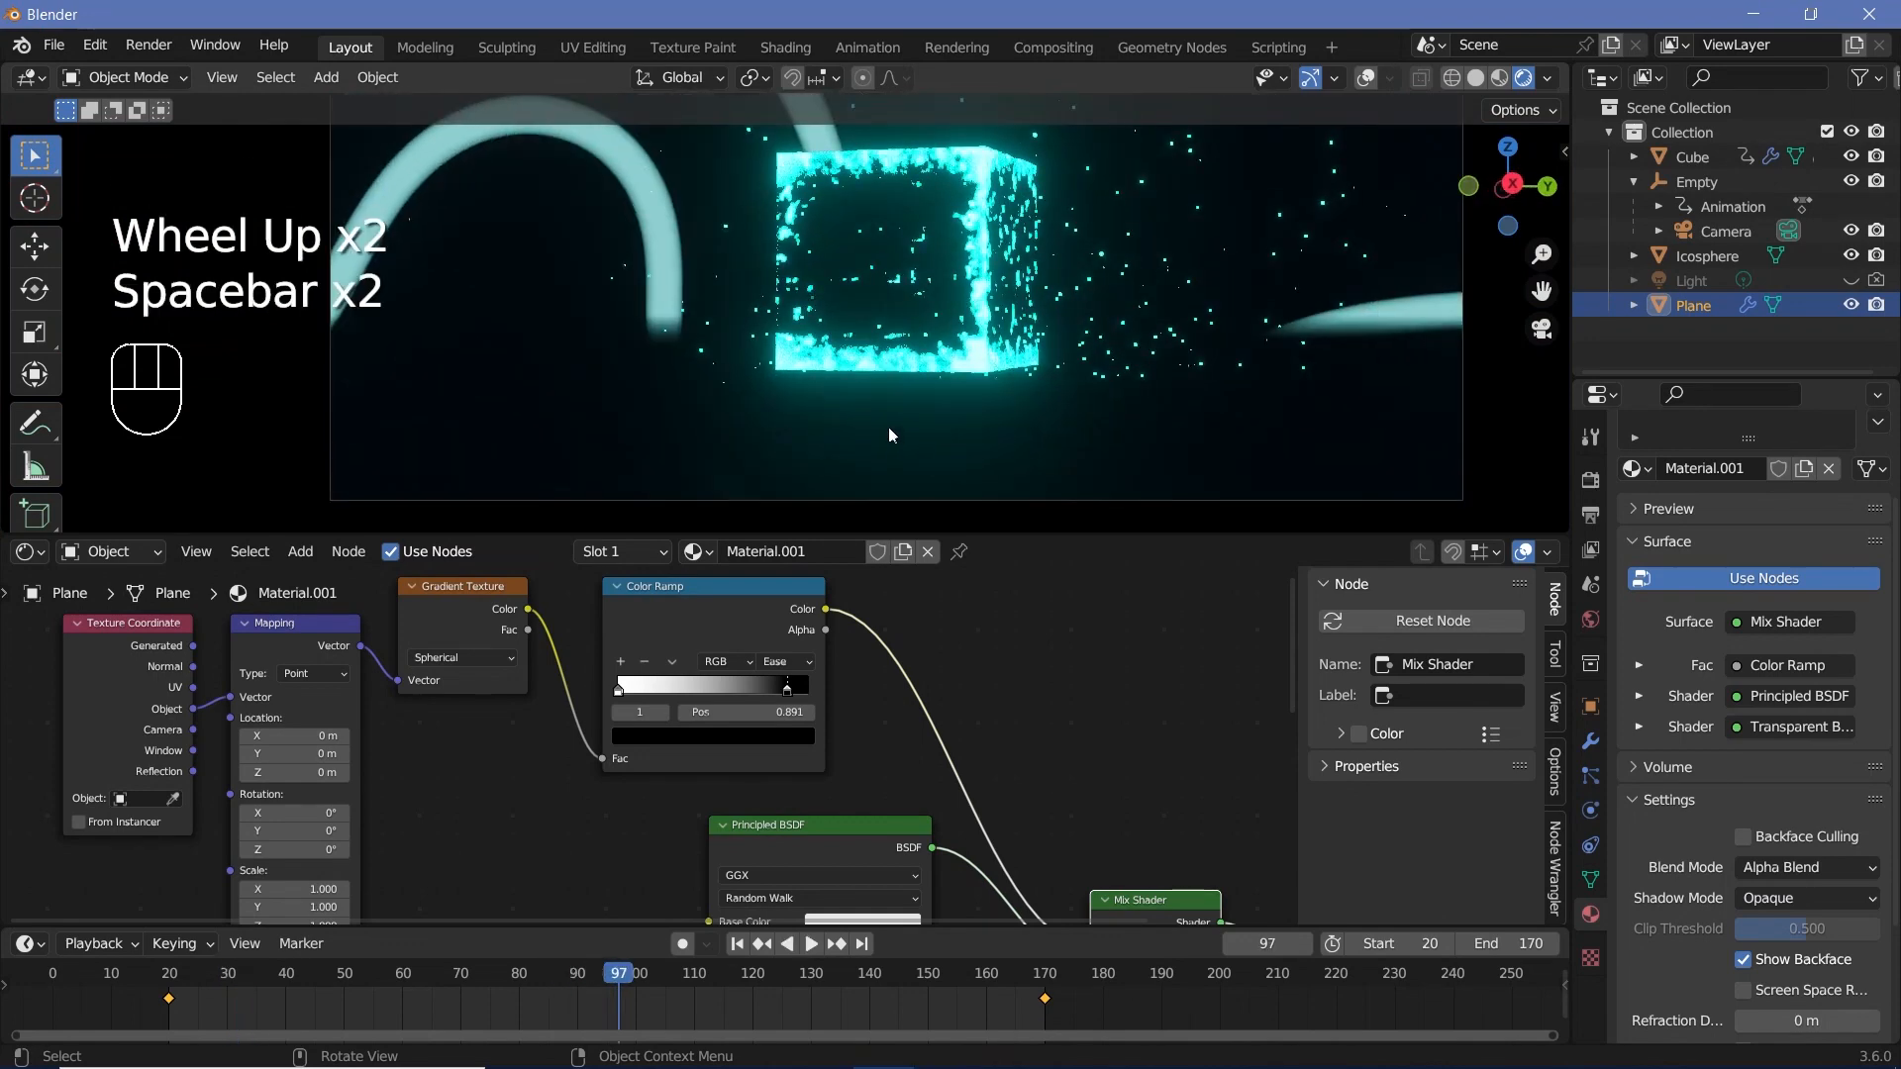
pyautogui.press('space')
pyautogui.press('space')
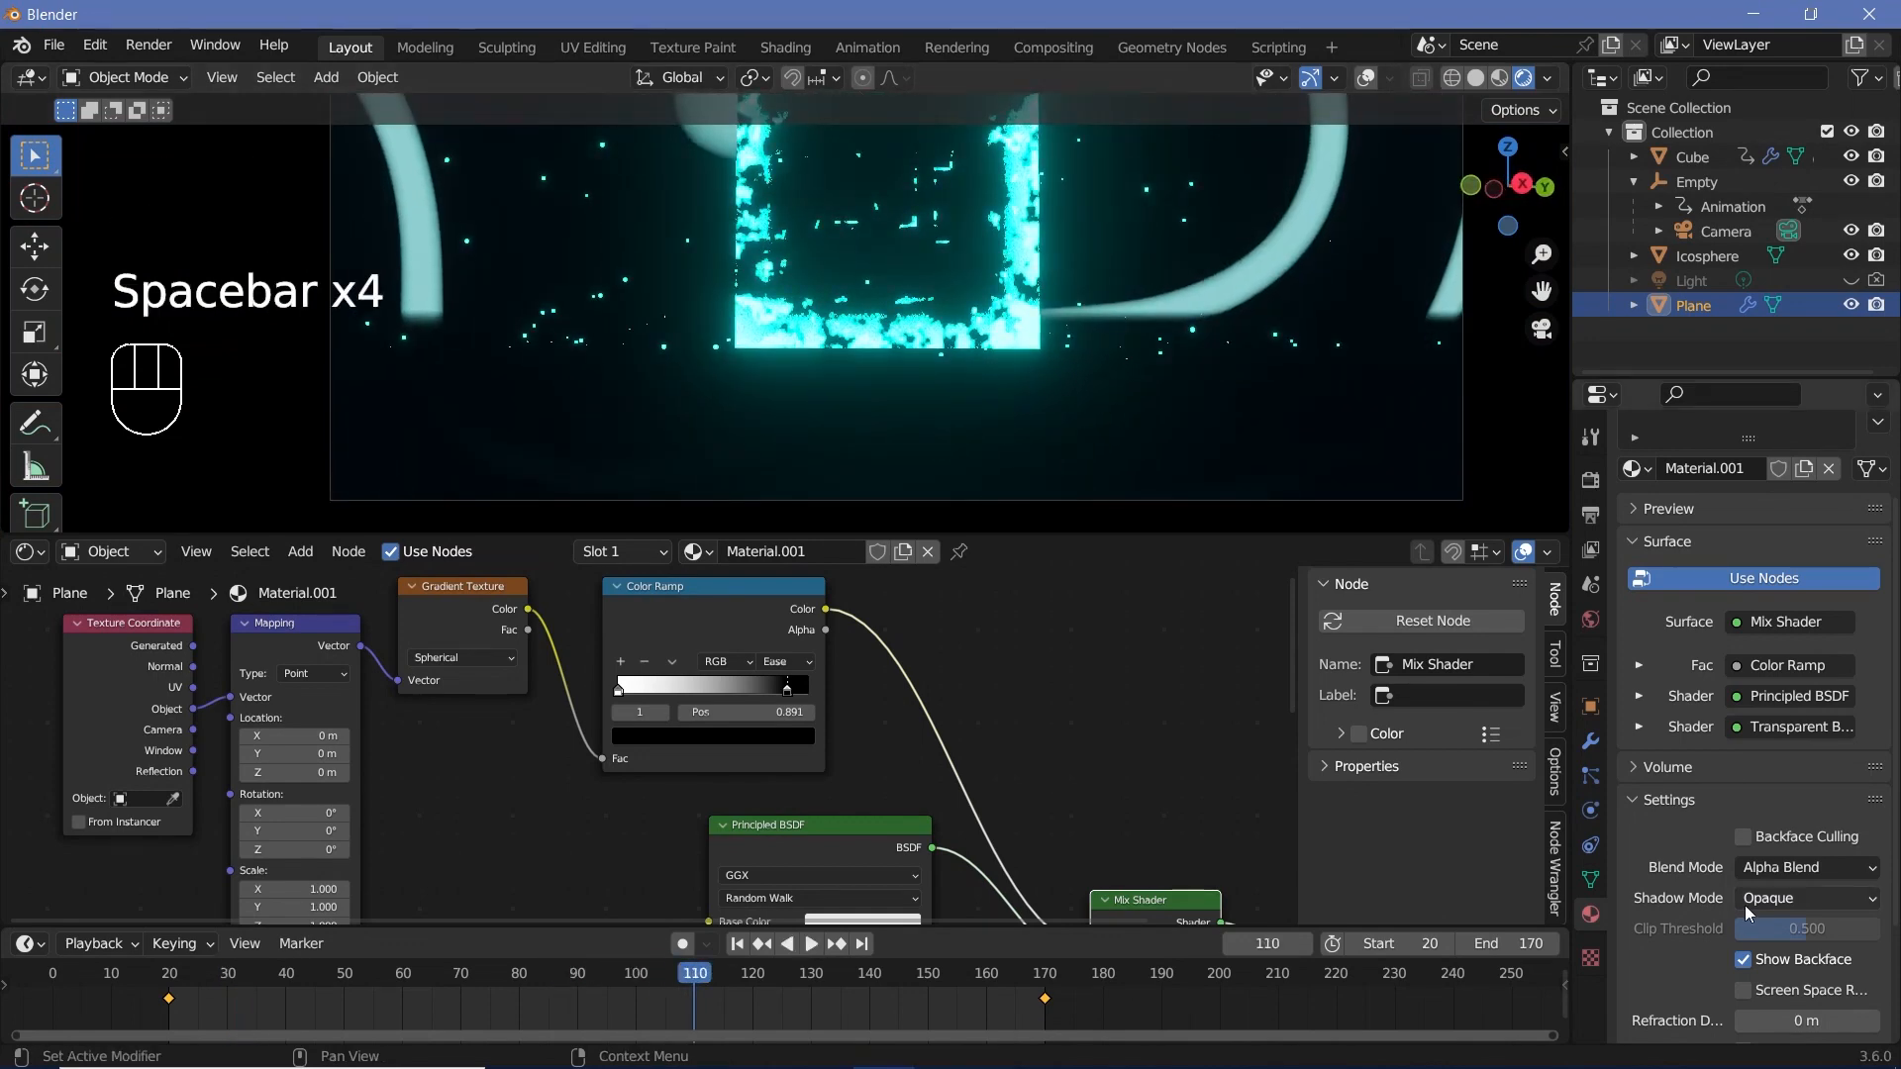
pyautogui.click(1755, 871)
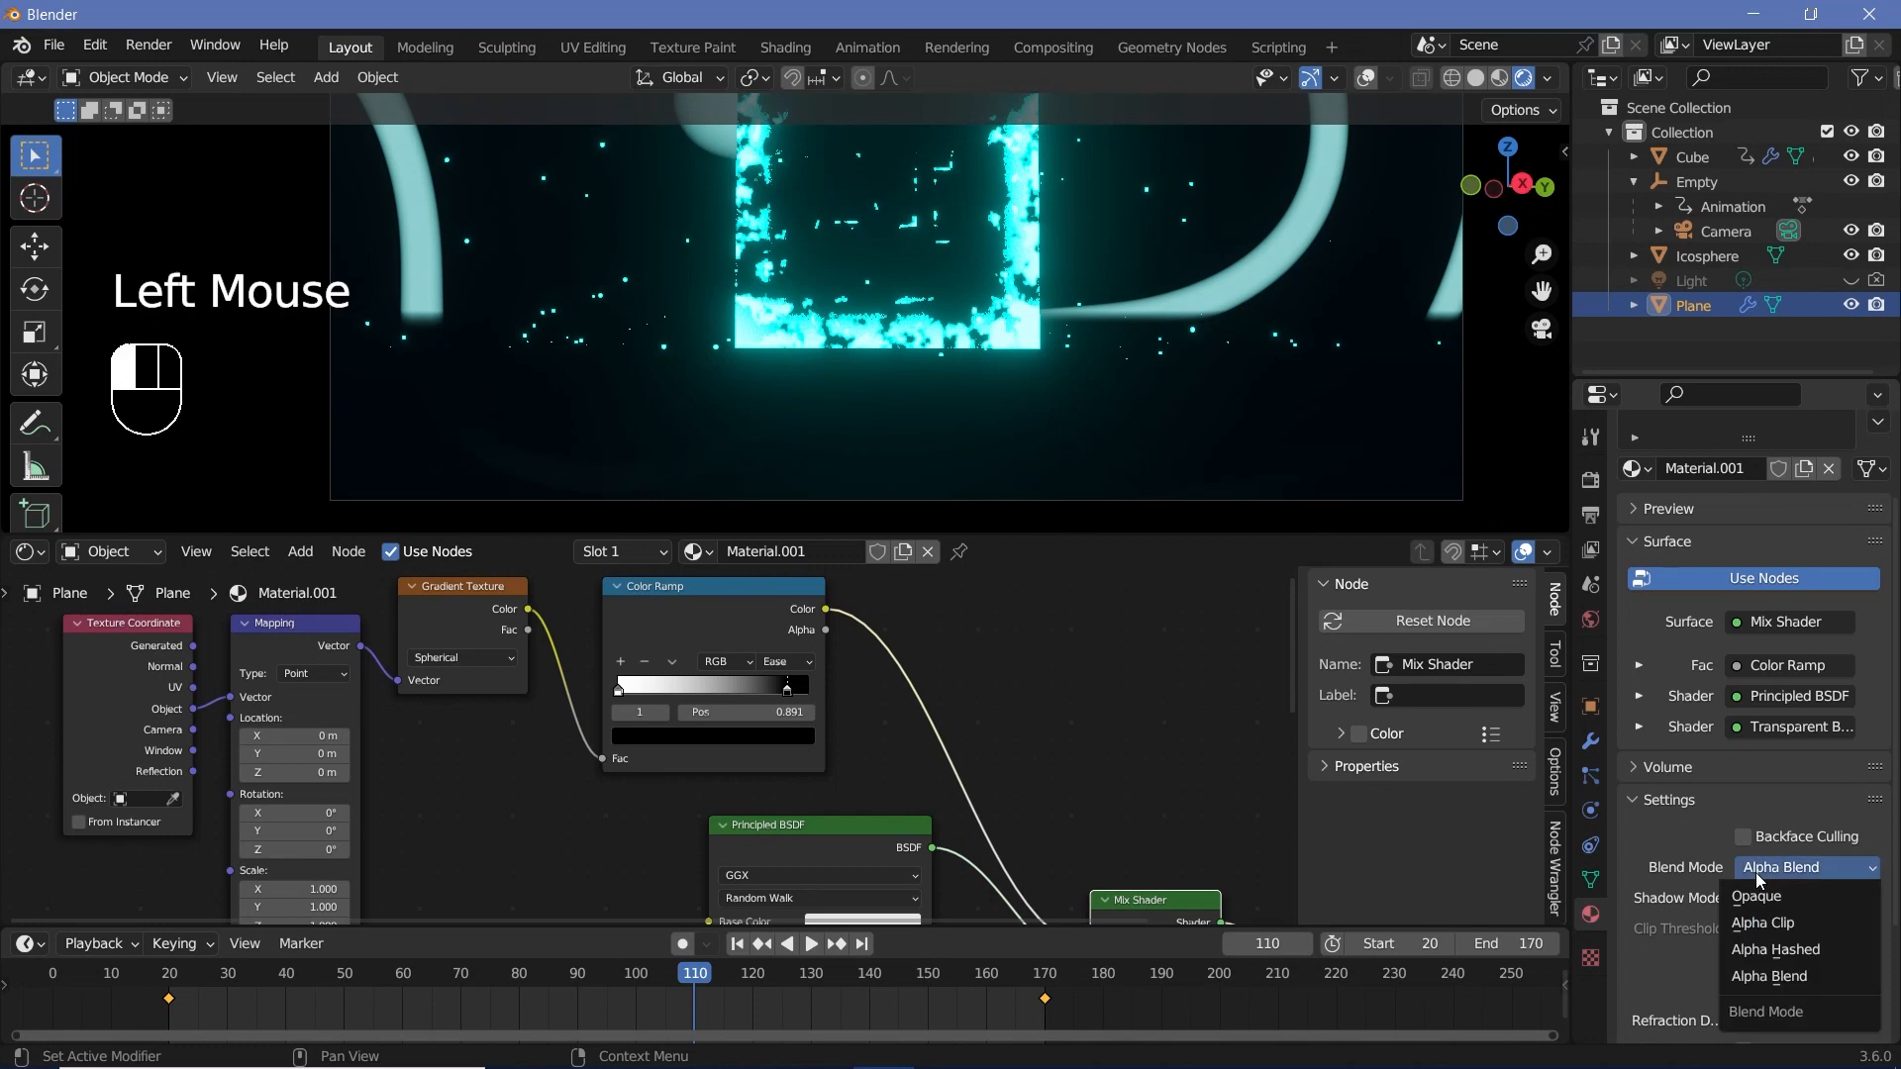
pyautogui.click(1772, 951)
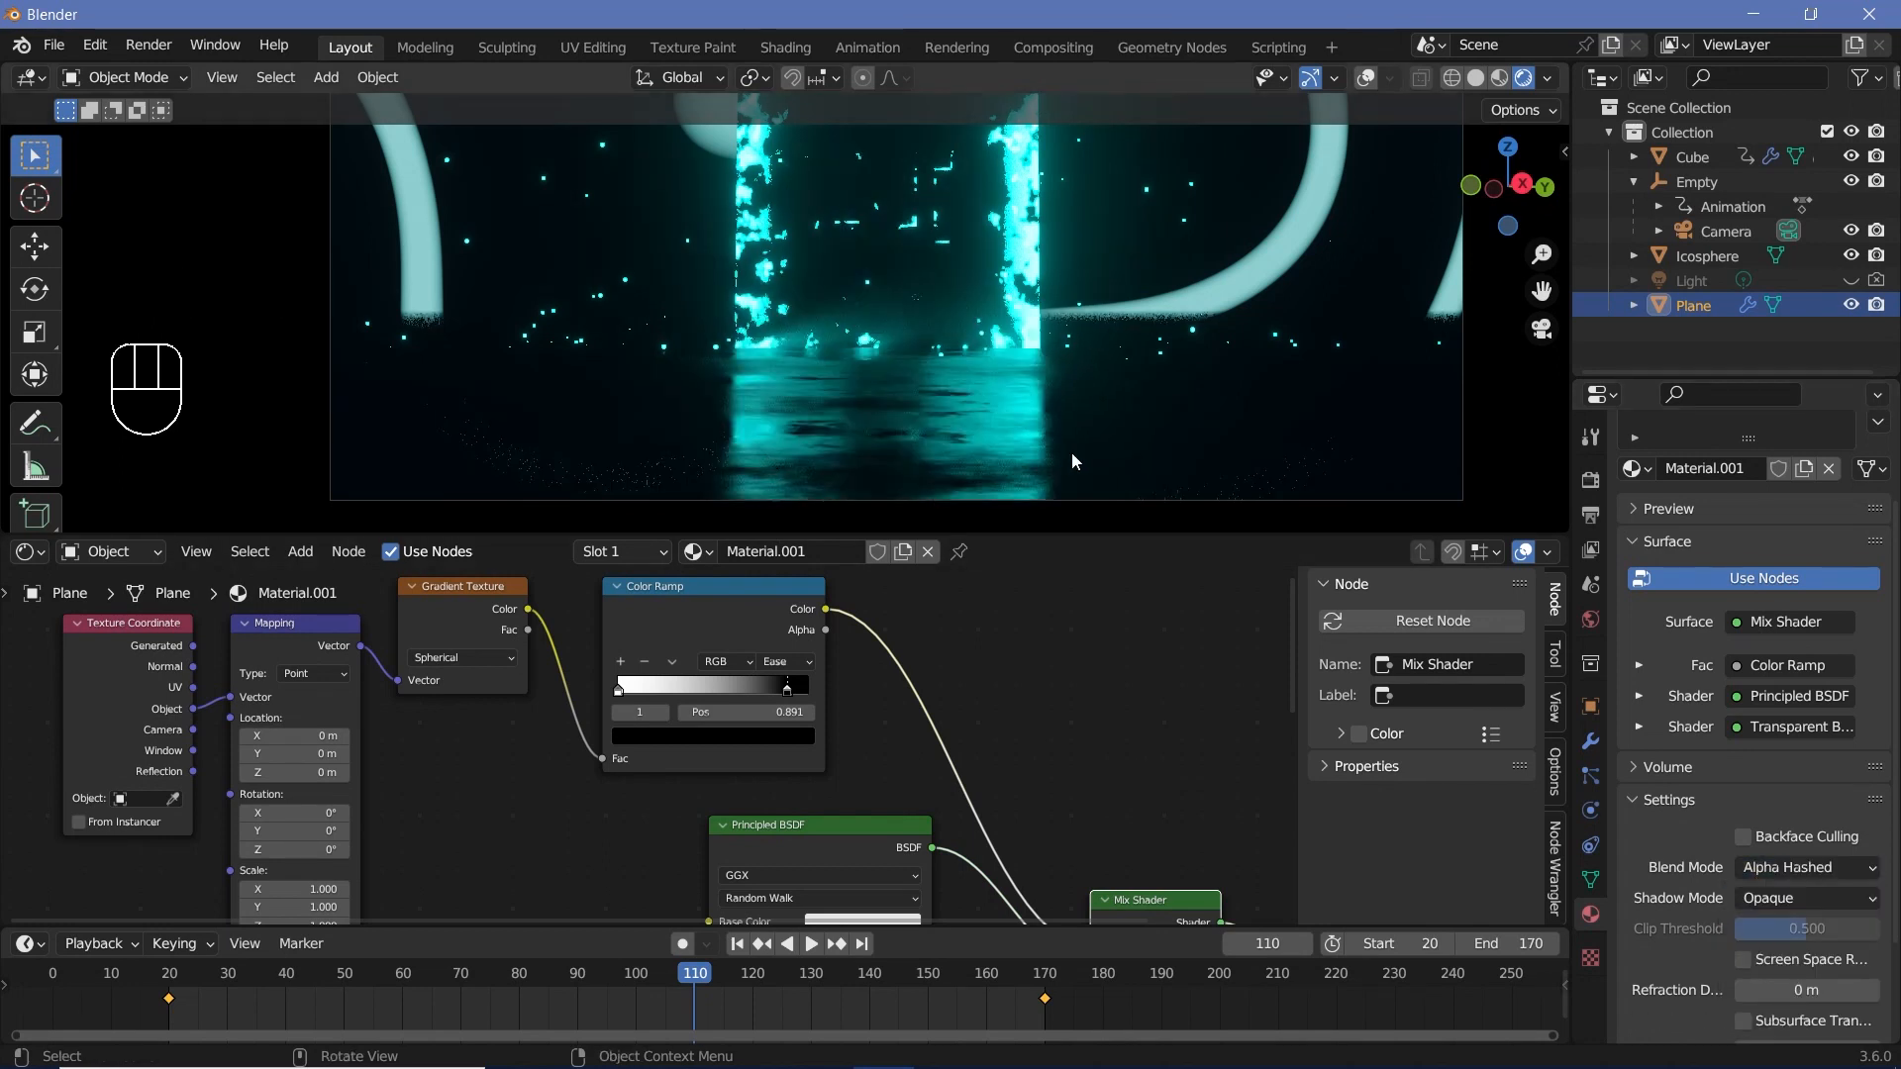
# Play the animation and examine the floor's reflection and its faded edge in the camera view.
pyautogui.press('space')
pyautogui.press('space')
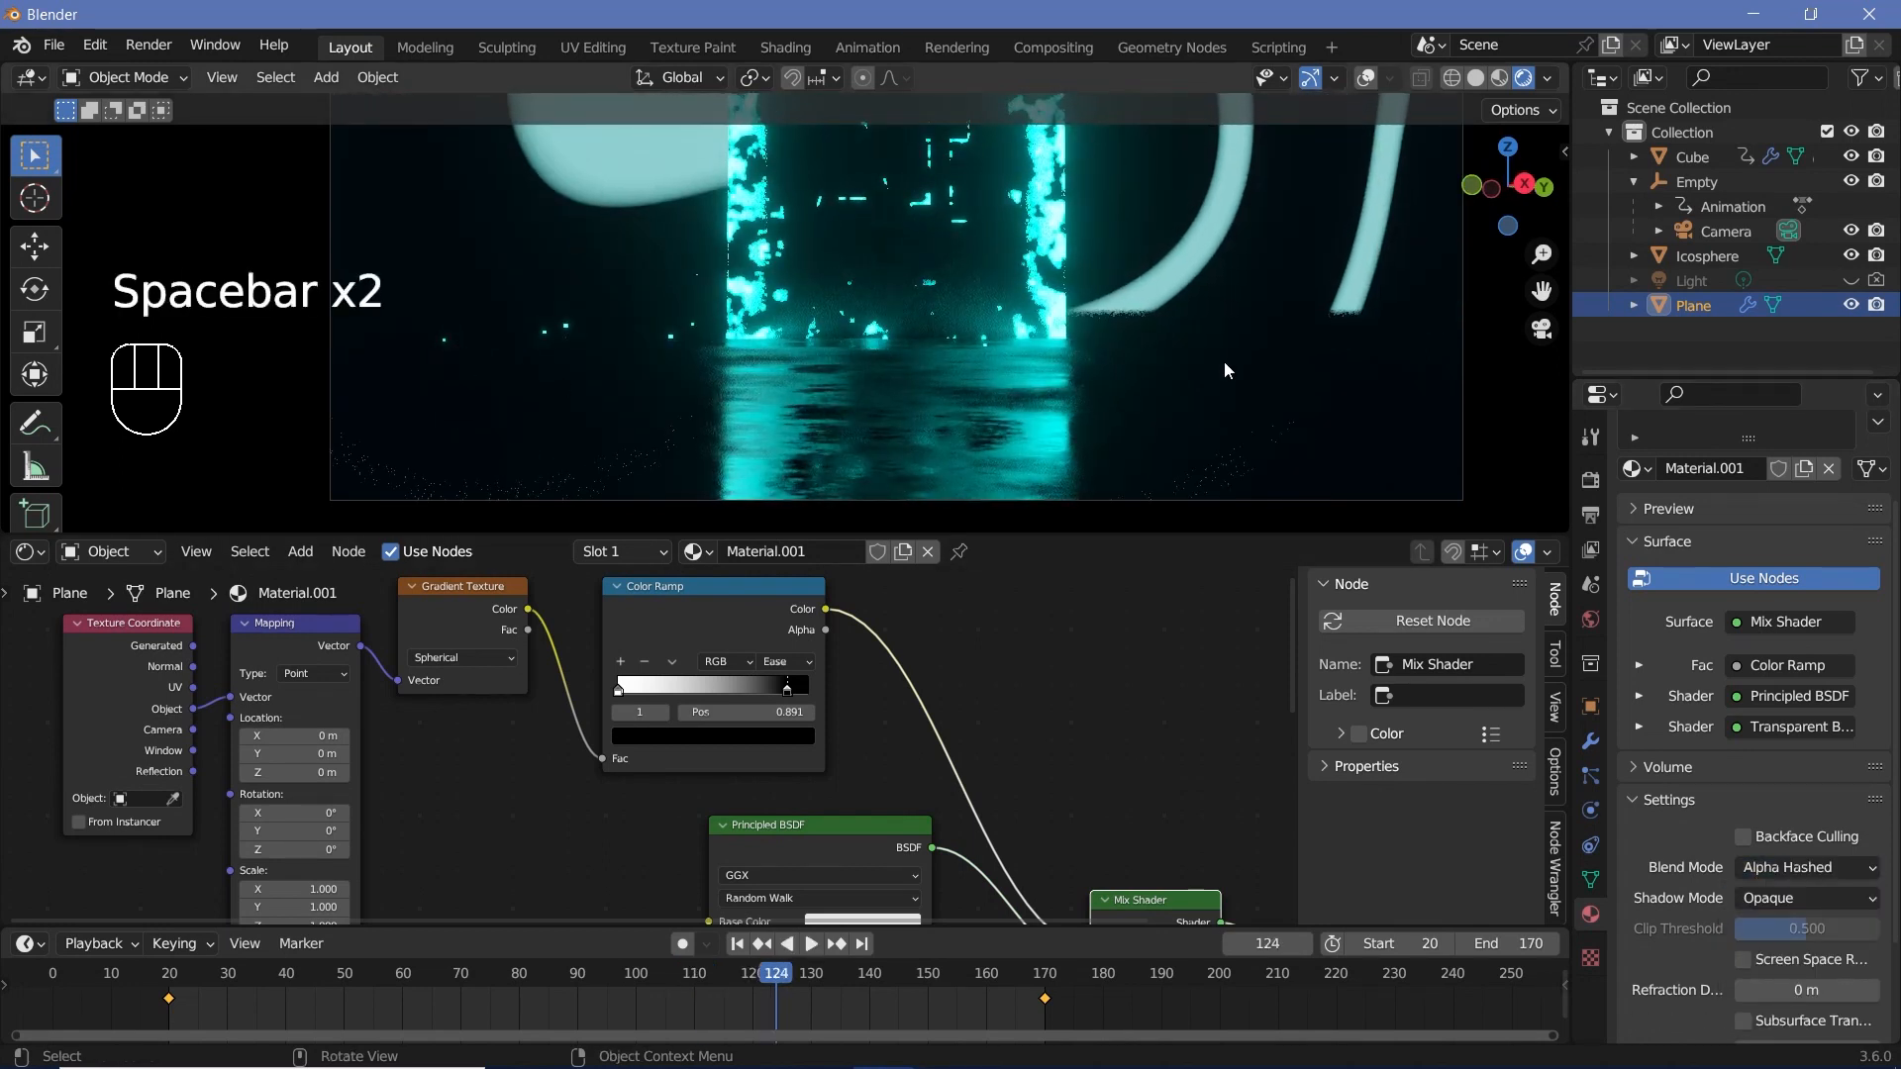
pyautogui.press('space')
pyautogui.press('space')
pyautogui.press('space')
pyautogui.press('space')
pyautogui.press('space')
pyautogui.press('space')
pyautogui.press('space')
pyautogui.press('space')
pyautogui.scroll(-3, 1222, 365)
pyautogui.keyDown('shift'); pyautogui.moveTo(1222, 364); pyautogui.dragTo(1065, 438, button='middle'); pyautogui.keyUp('shift')
pyautogui.scroll(1, 1065, 438)
pyautogui.press('space')
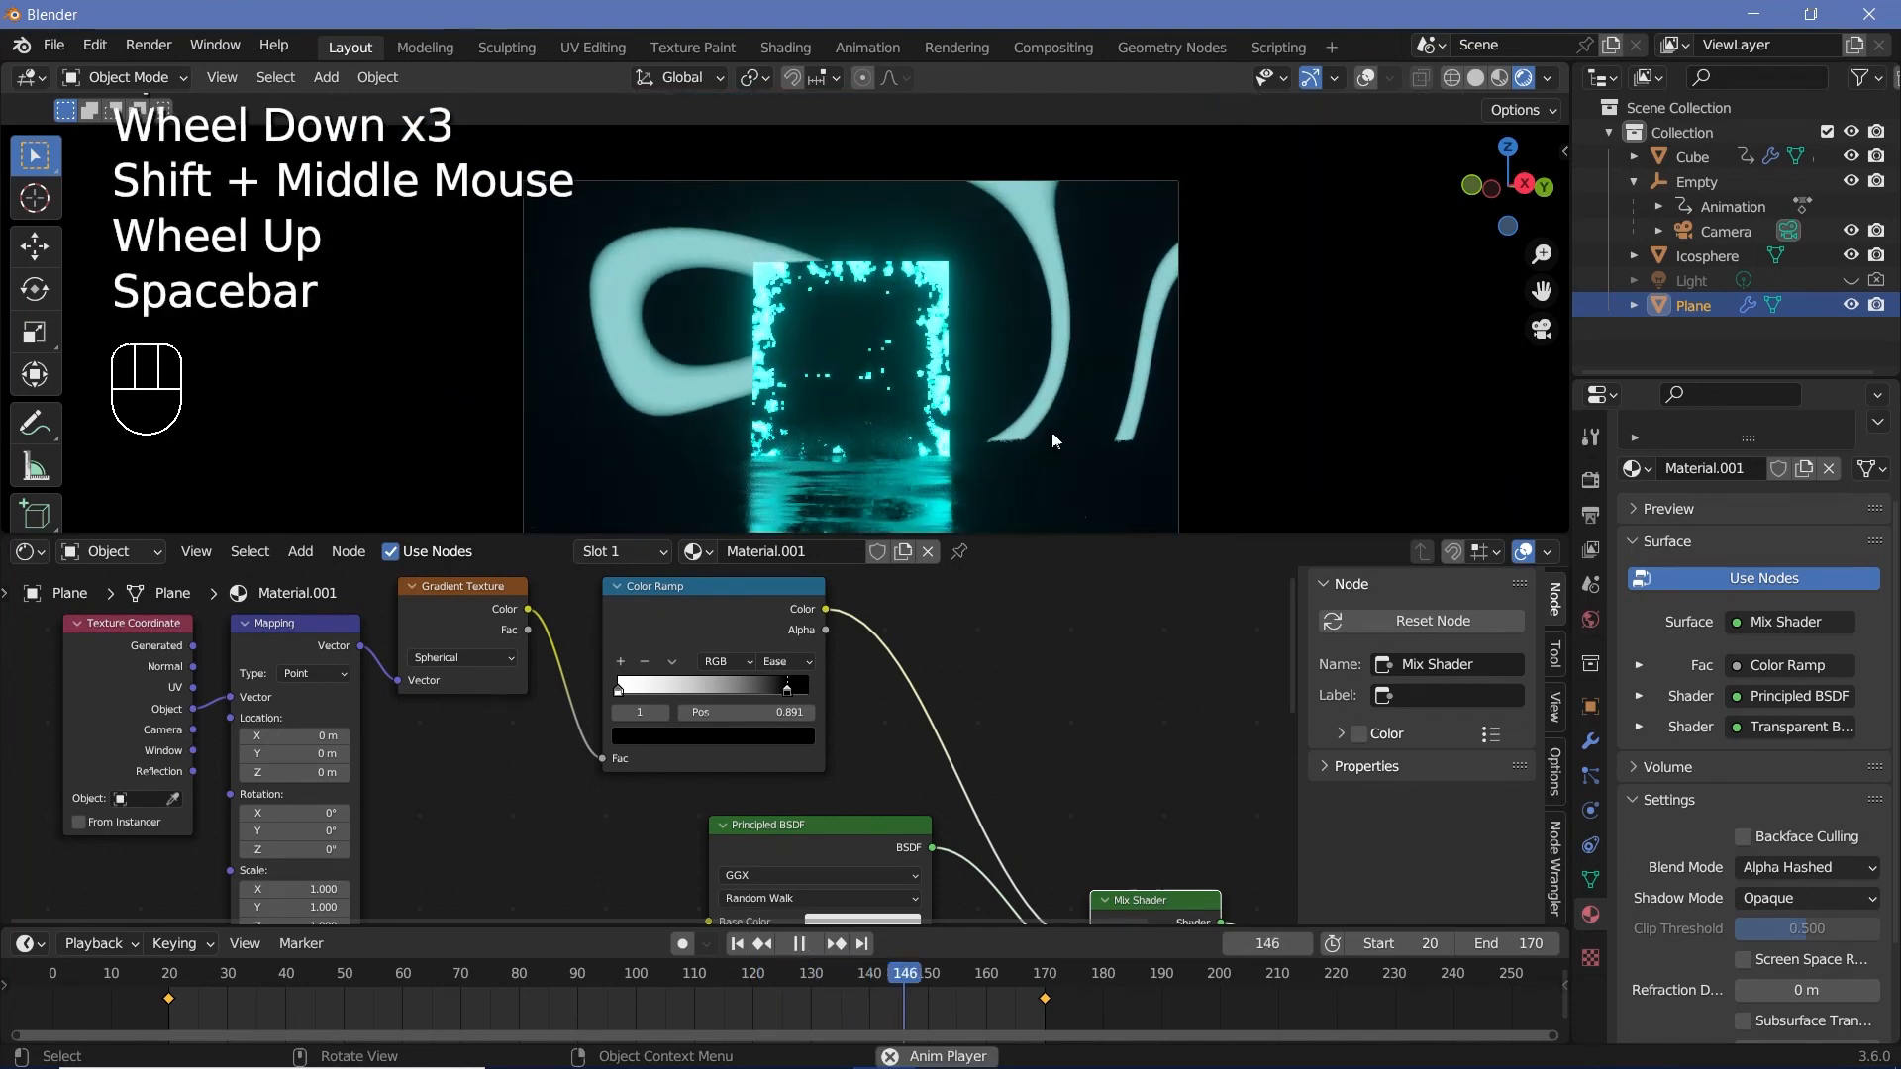
pyautogui.press('space')
# Select the "AI" text object, turn on the viewport overlays, and create a new material for the text.
pyautogui.click(857, 363)
pyautogui.click(834, 365)
pyautogui.click(833, 365)
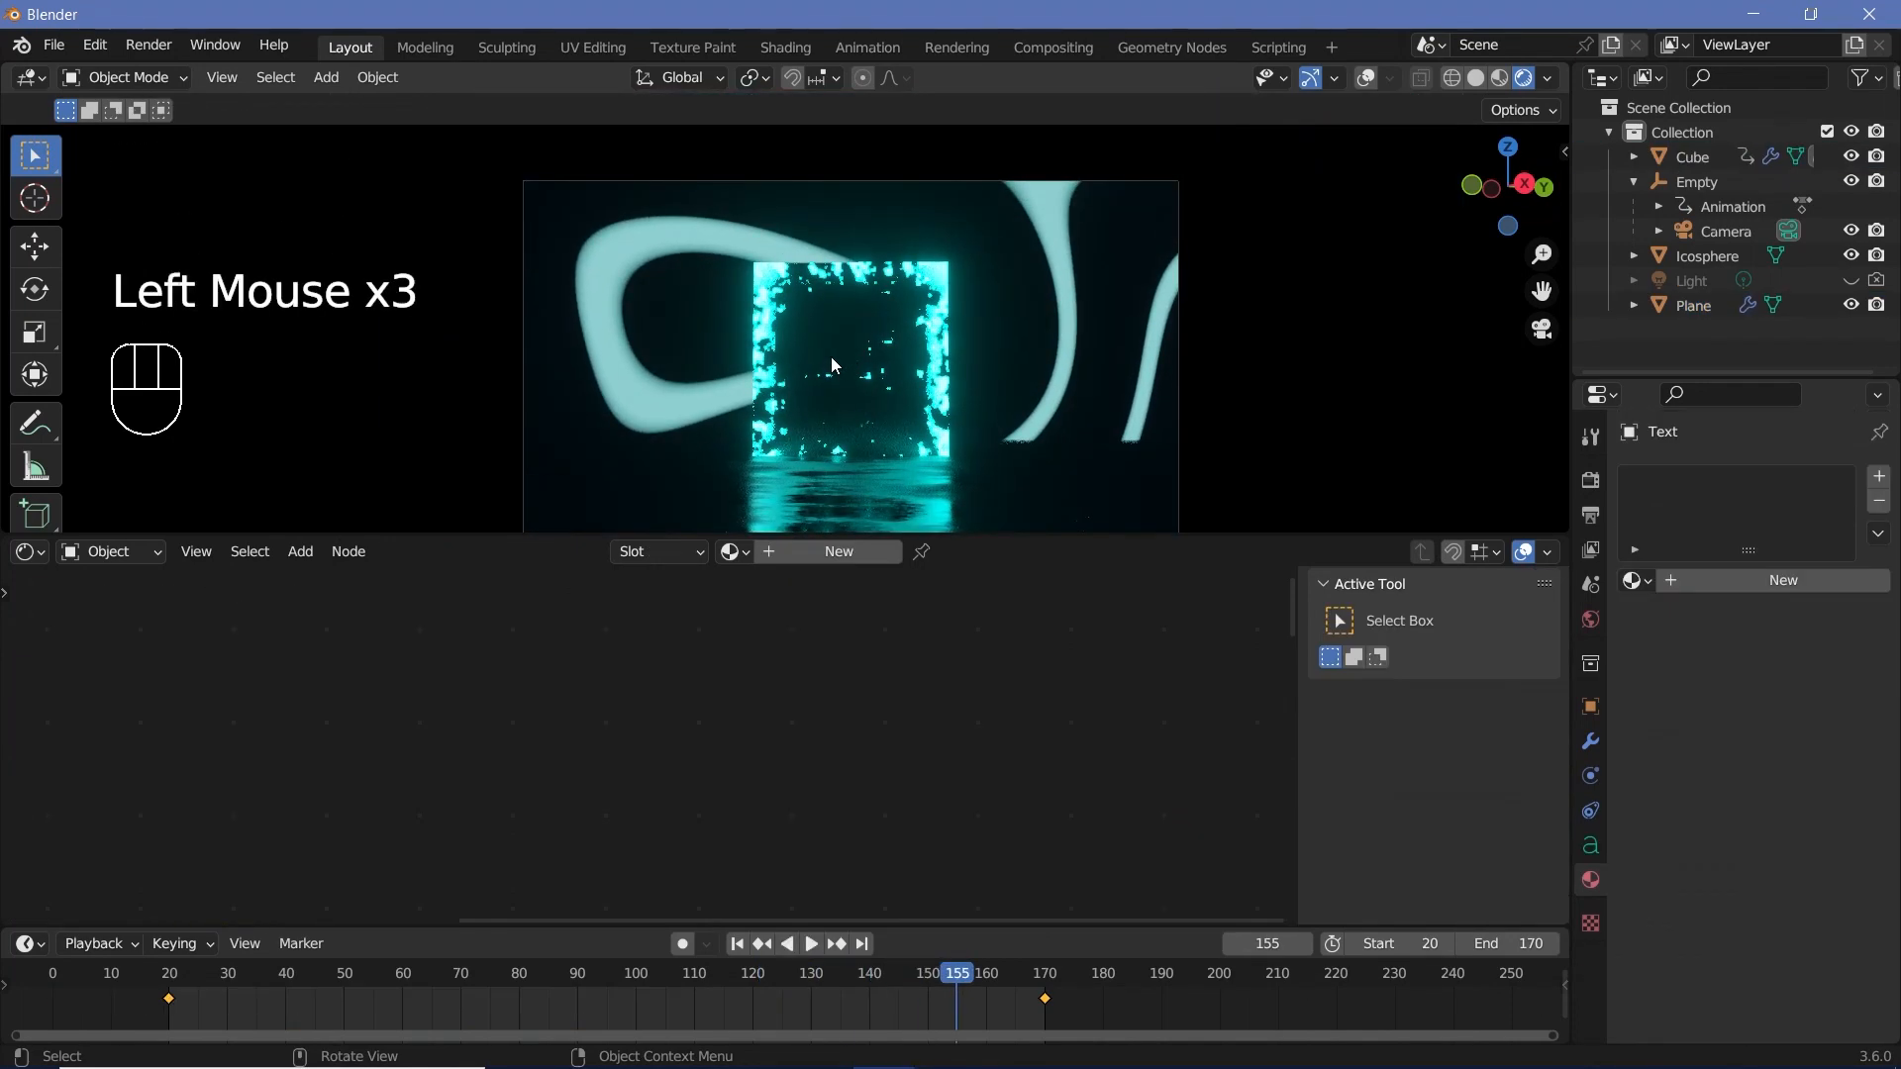
pyautogui.click(1366, 78)
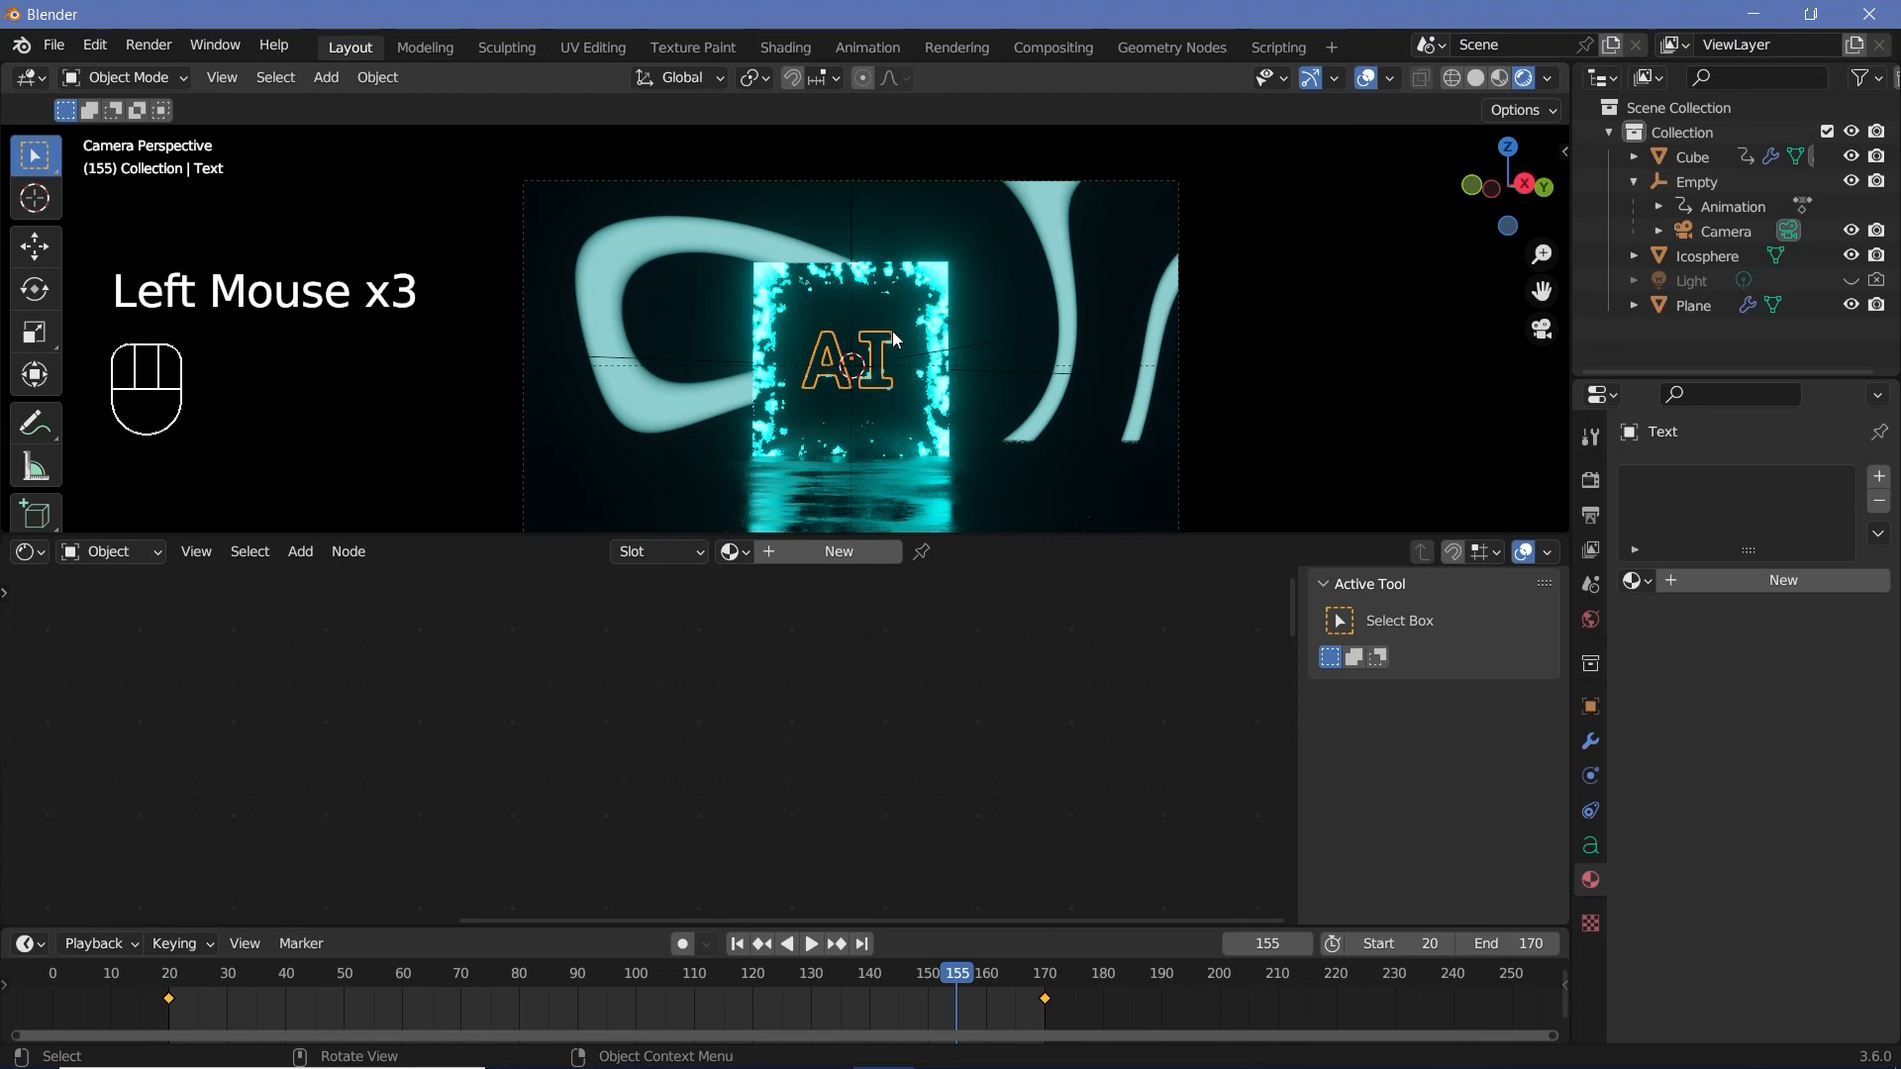
pyautogui.click(834, 544)
# Replace the Principled BSDF in the text's material with an Emission shader connected to the Material Output's surface.
pyautogui.scroll(-2, 693, 752)
pyautogui.moveTo(708, 792); pyautogui.dragTo(777, 663, button='middle')
pyautogui.scroll(2, 782, 665)
pyautogui.click(811, 670)
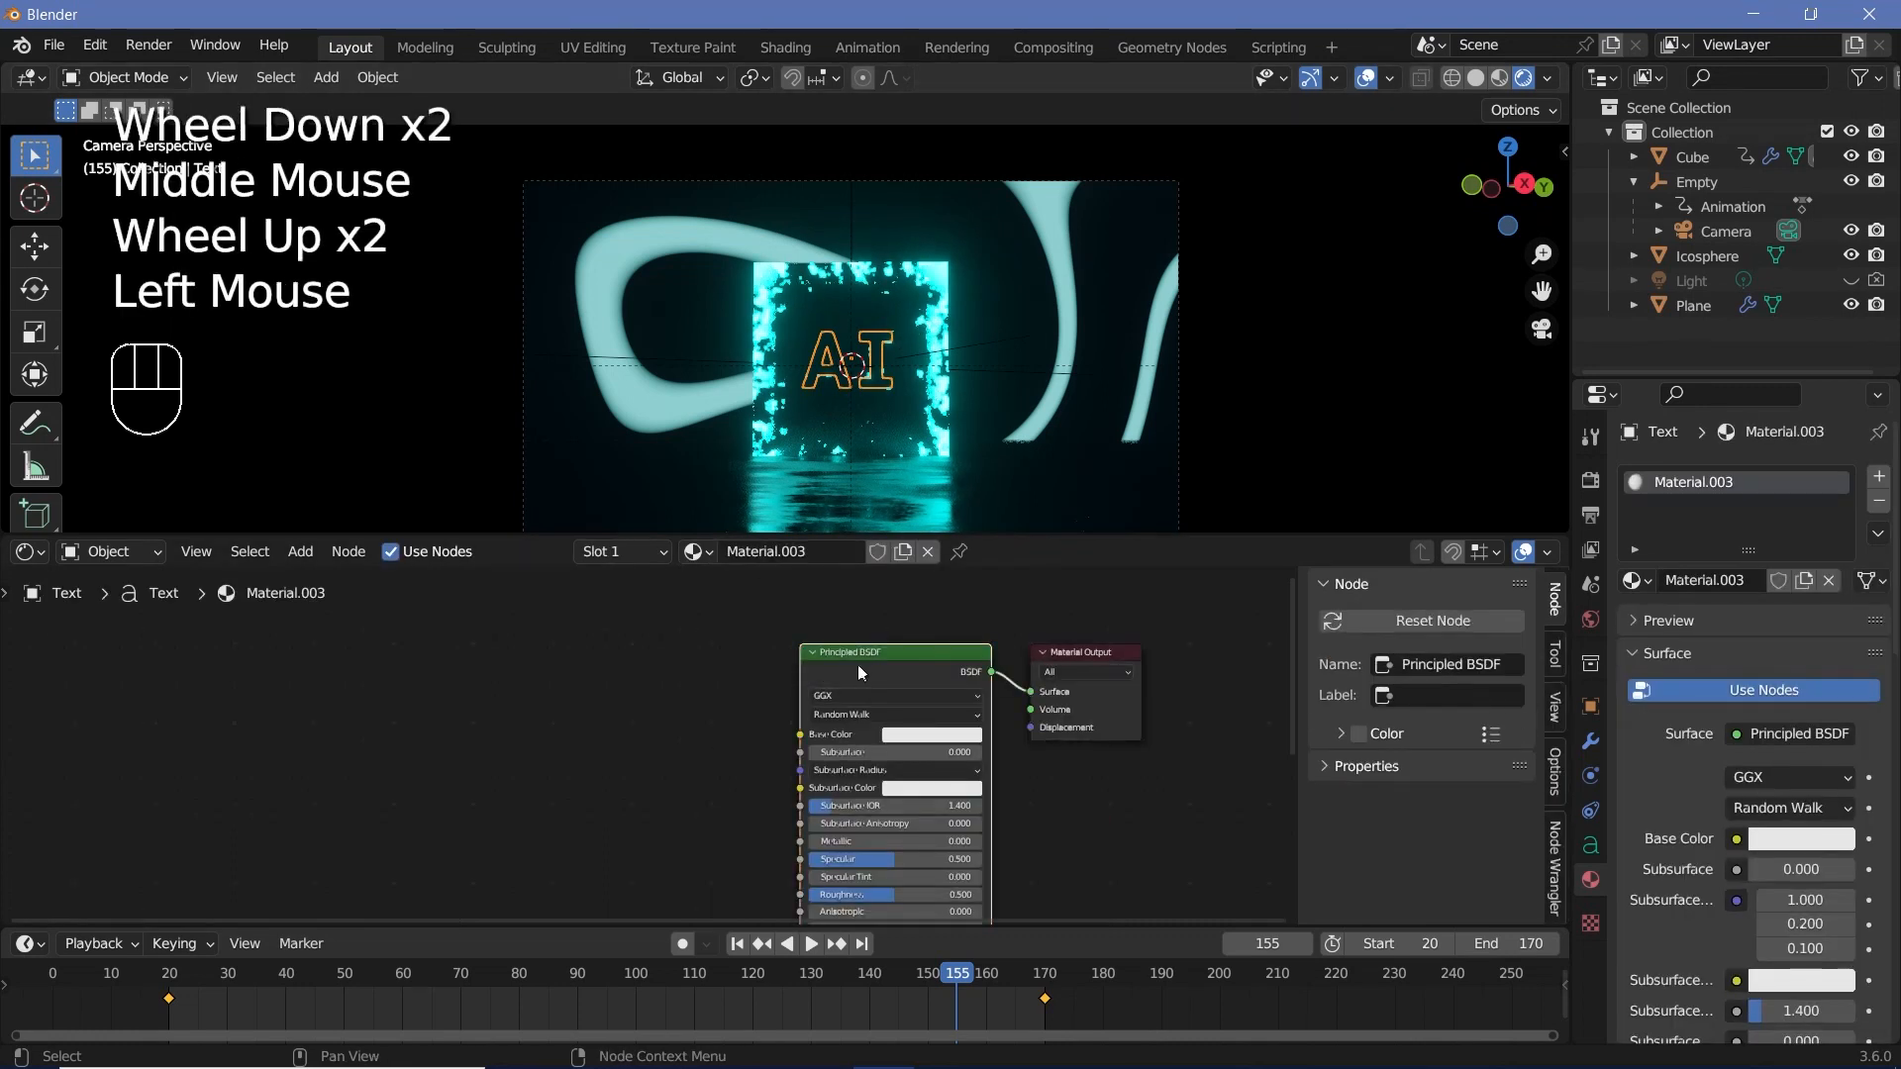
pyautogui.press('x')
pyautogui.hotkey('shift', 'a')
pyautogui.click(858, 685)
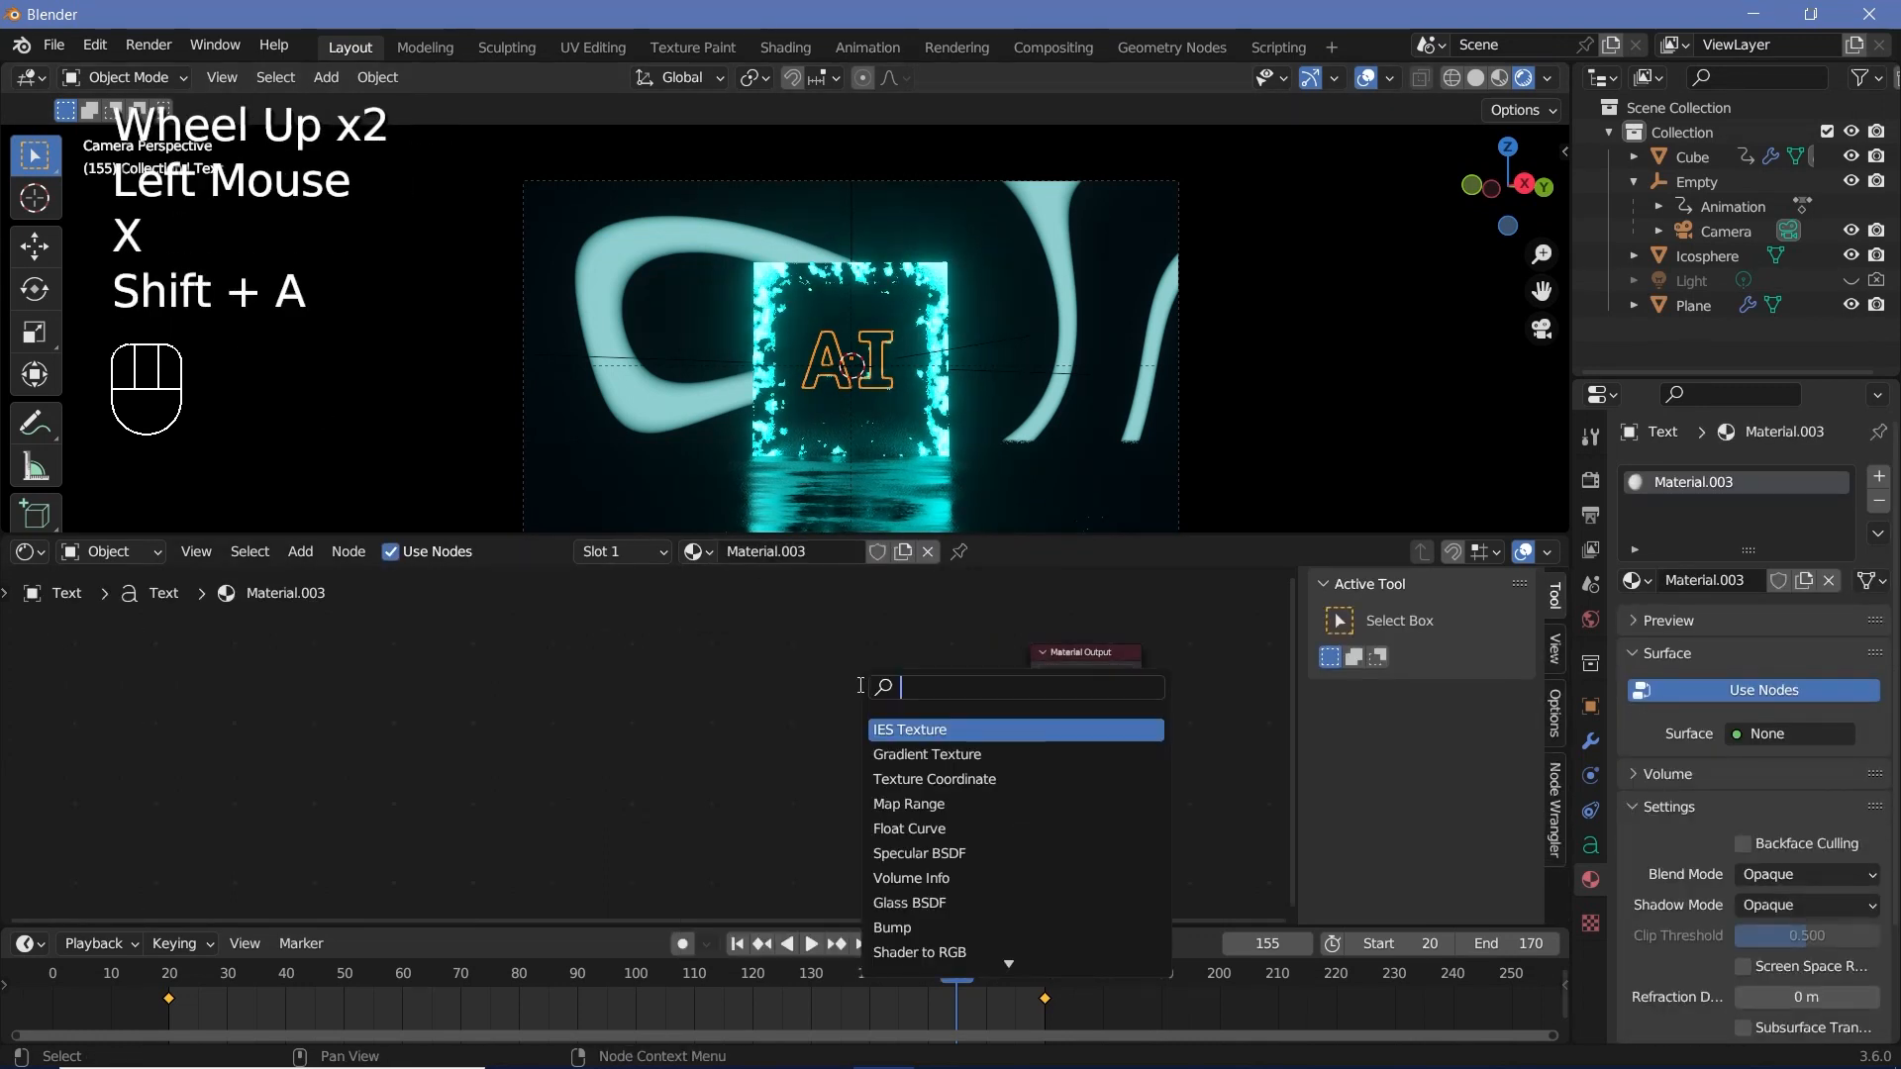
pyautogui.write('e')
pyautogui.click(901, 828)
pyautogui.click(888, 698)
pyautogui.moveTo(945, 684); pyautogui.dragTo(1030, 691)
# Set the text's emission color to bright cyan and keyframe its strength at 0 on frame 100.
pyautogui.click(638, 992)
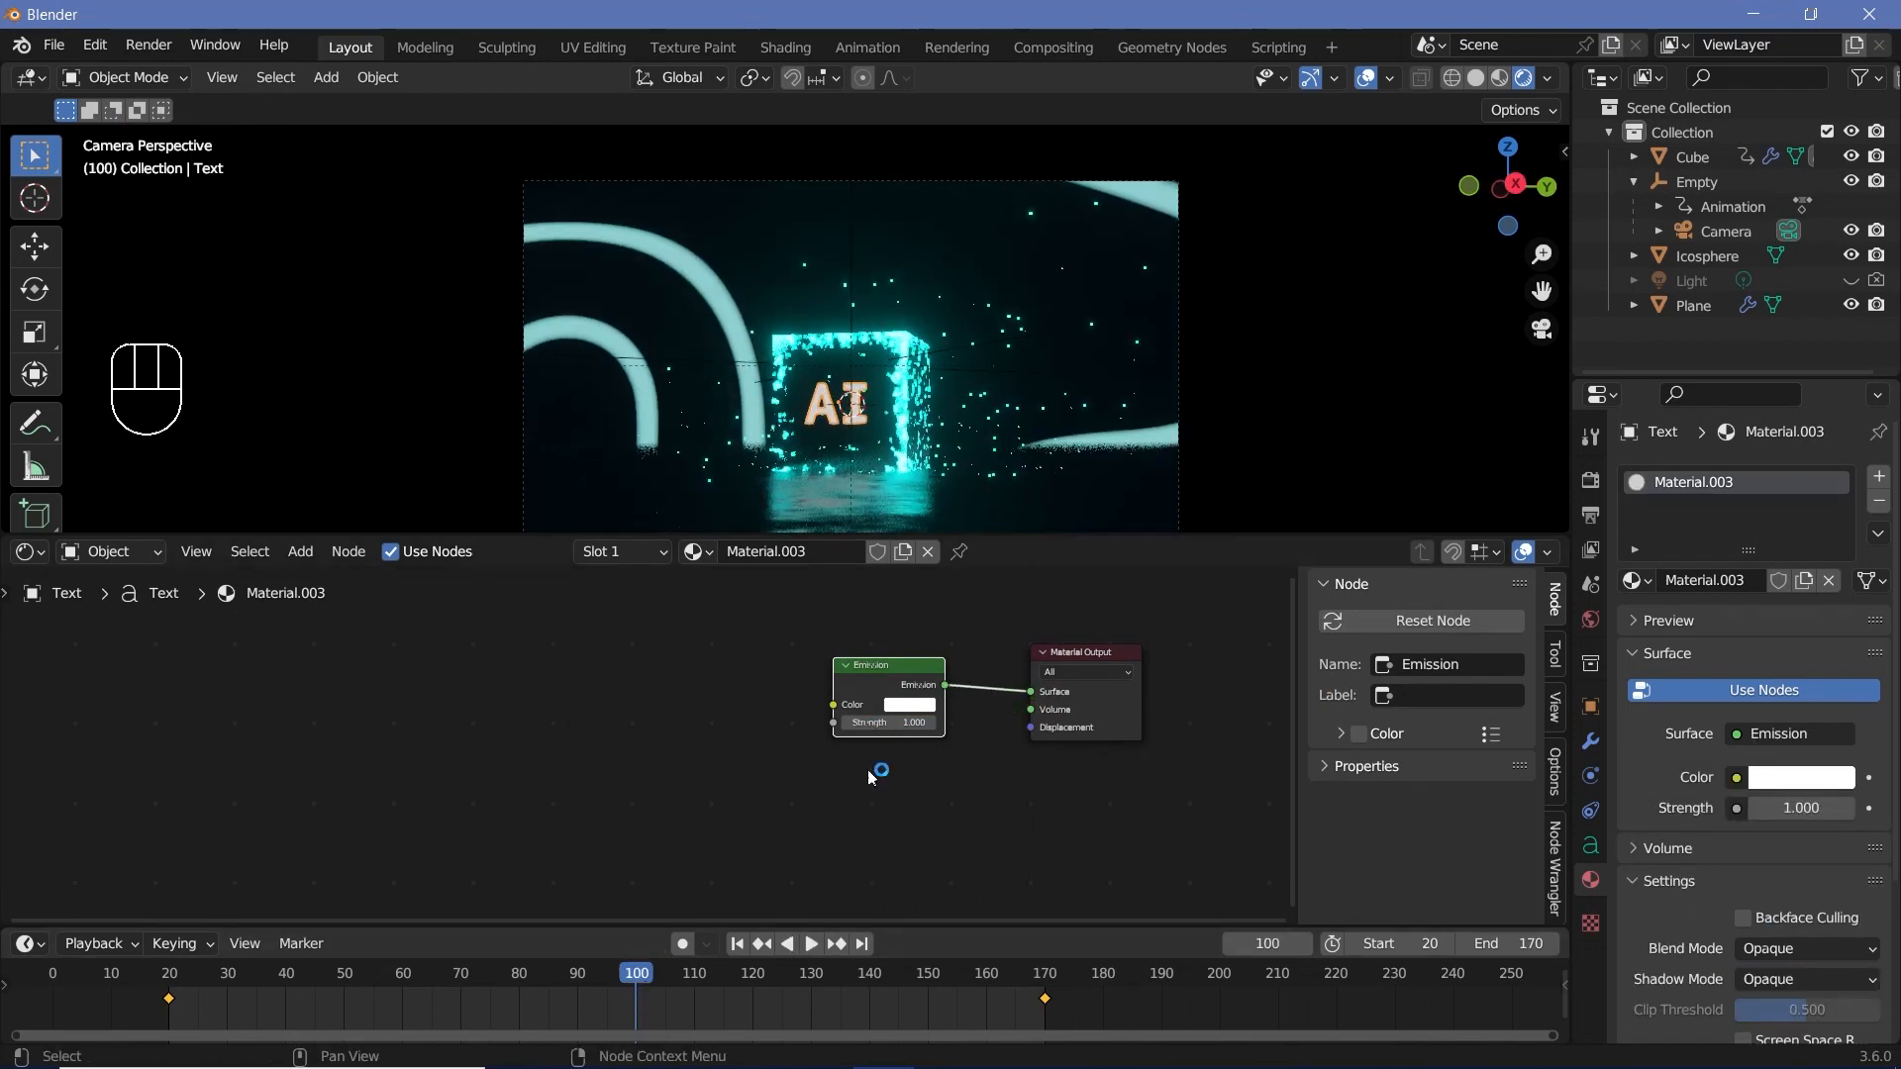
pyautogui.click(913, 707)
pyautogui.keyDown('ctrl'); pyautogui.click(952, 483); pyautogui.keyUp('ctrl')
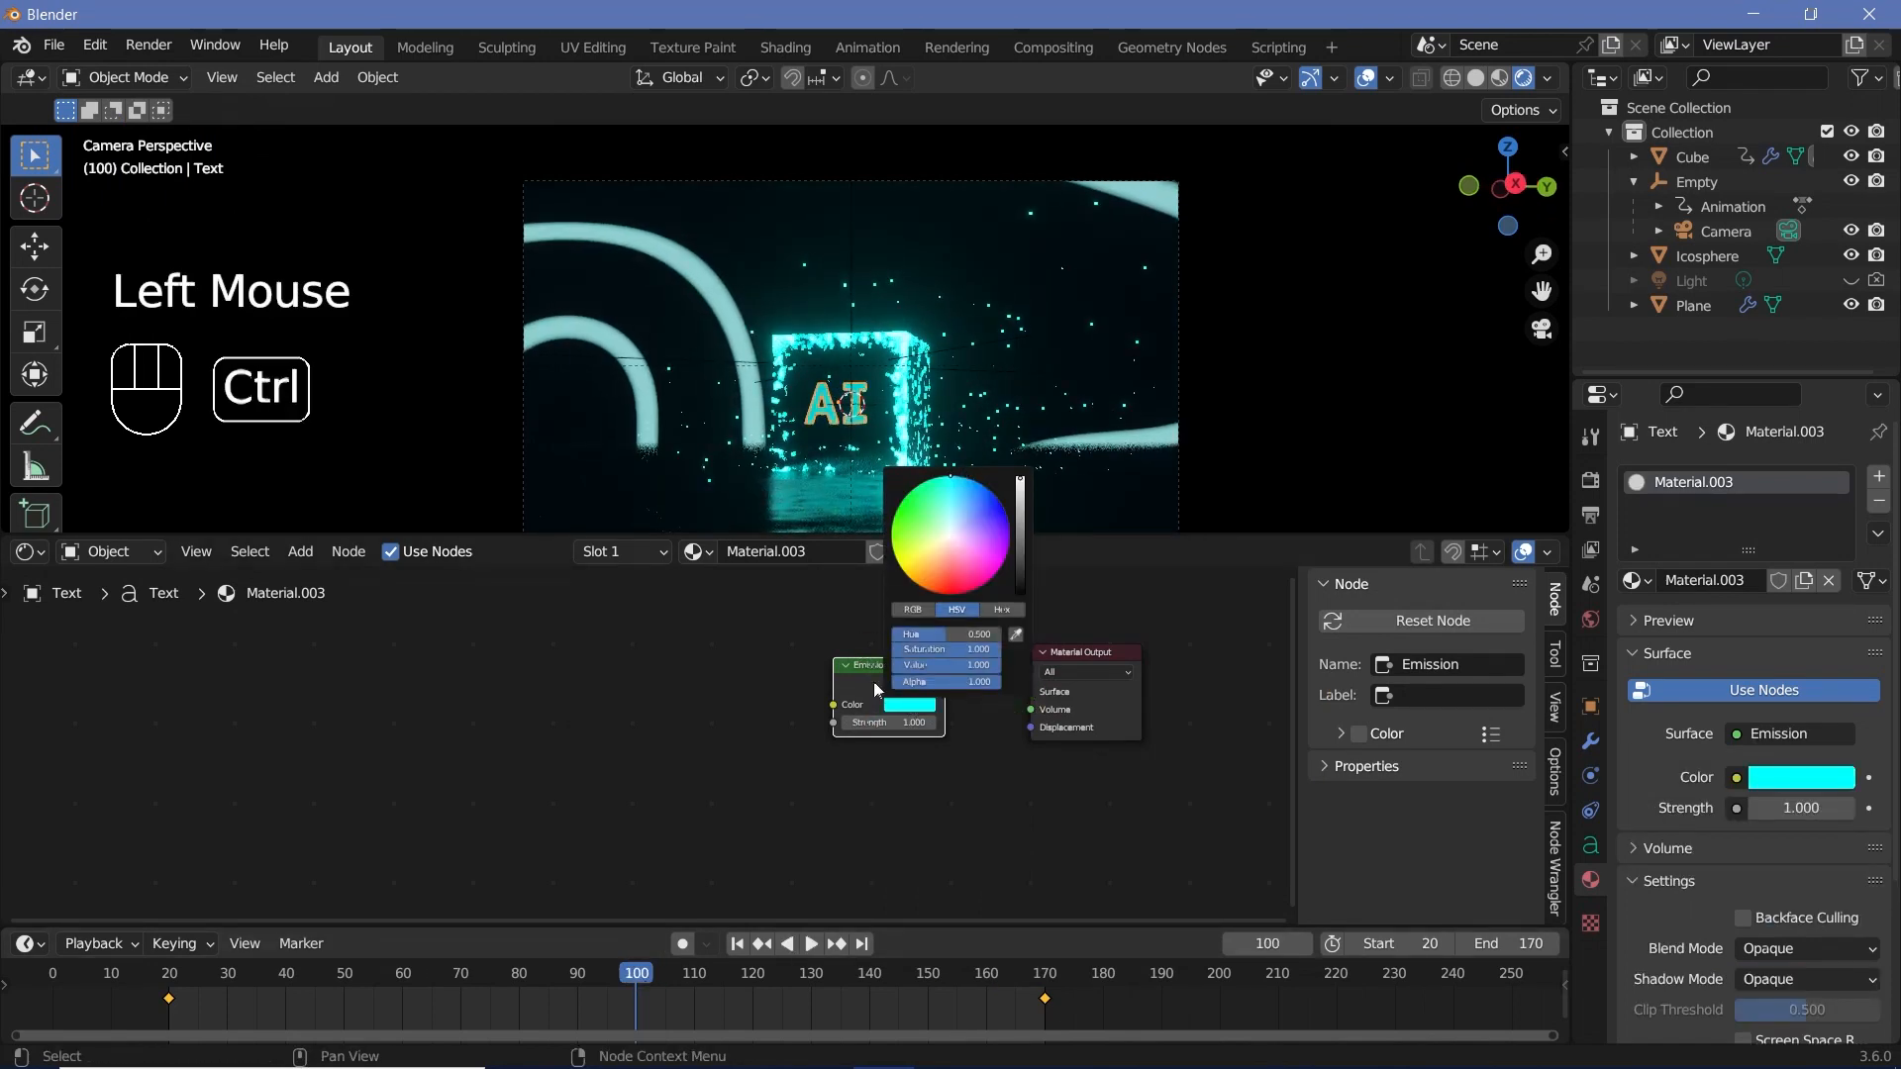
pyautogui.moveTo(896, 724)
pyautogui.mouseDown()
pyautogui.moveTo(861, 724)
pyautogui.moveTo(896, 725)
pyautogui.mouseUp()
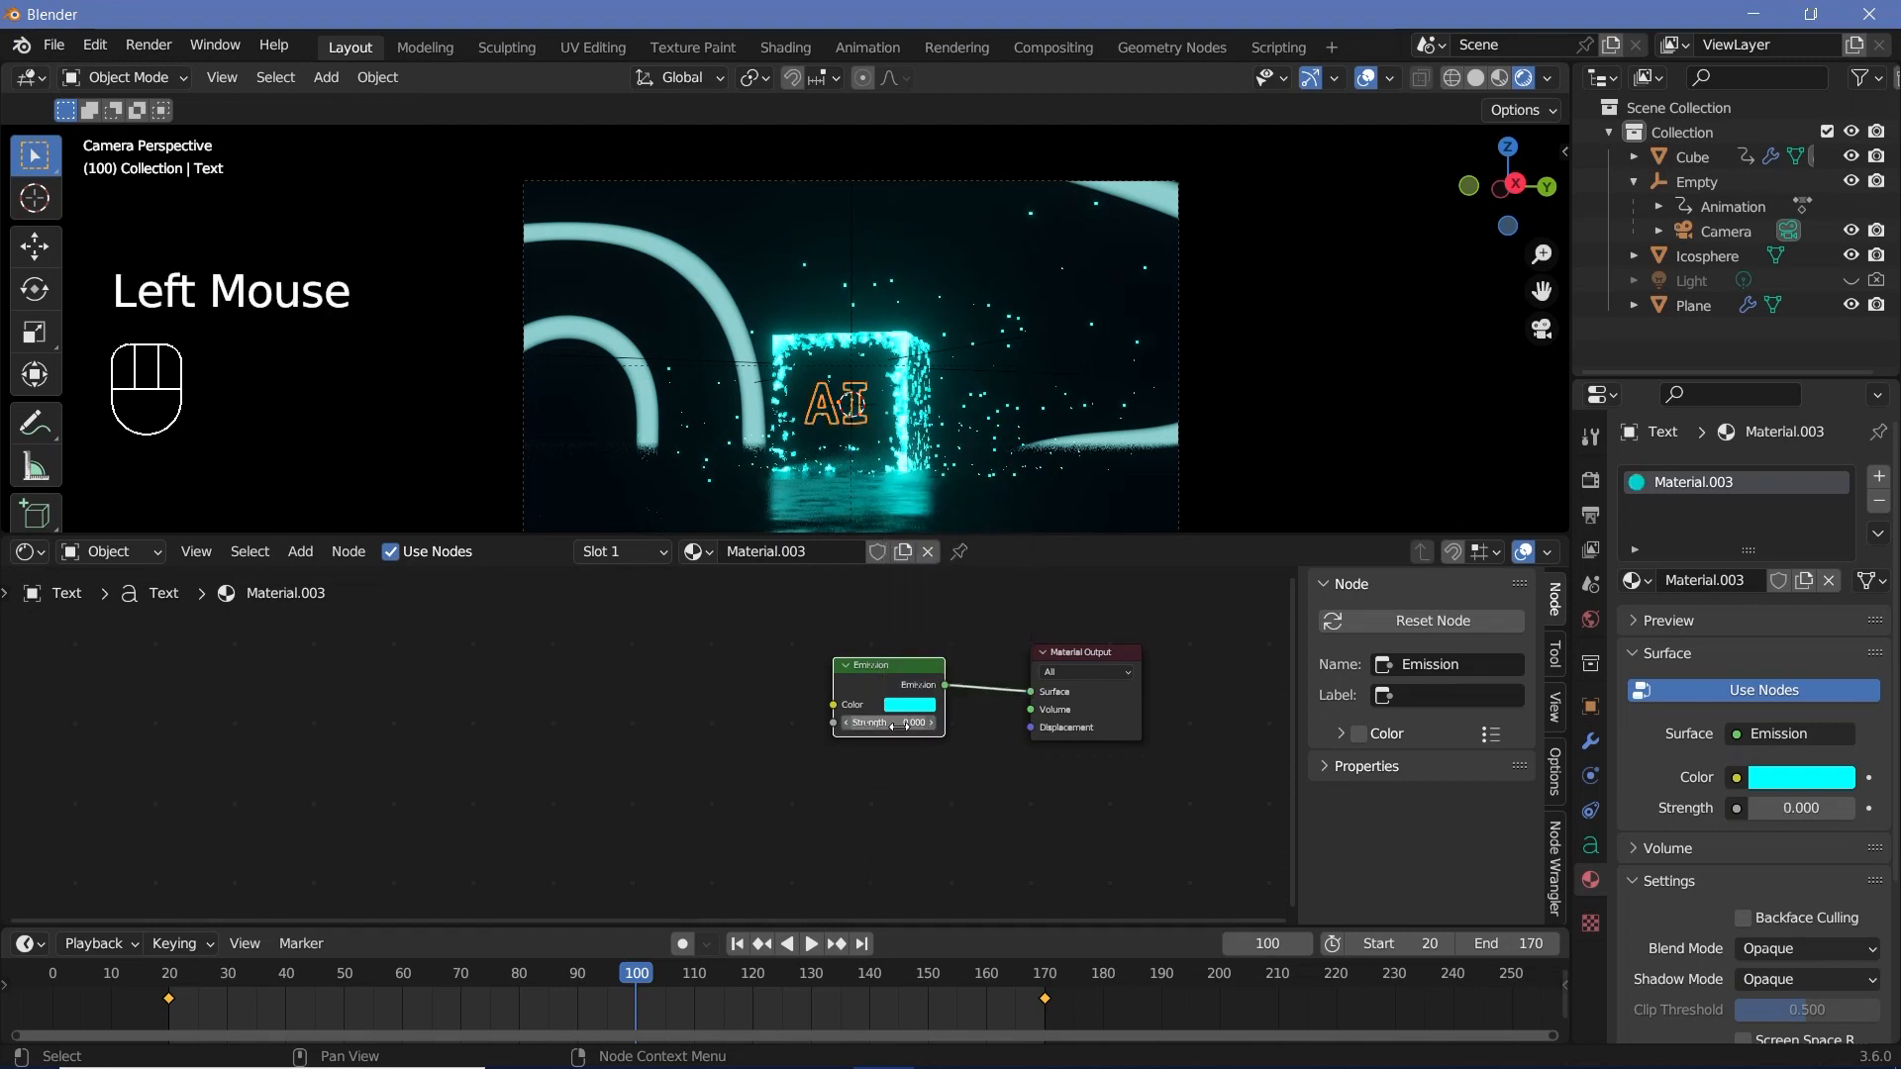
pyautogui.press('i')
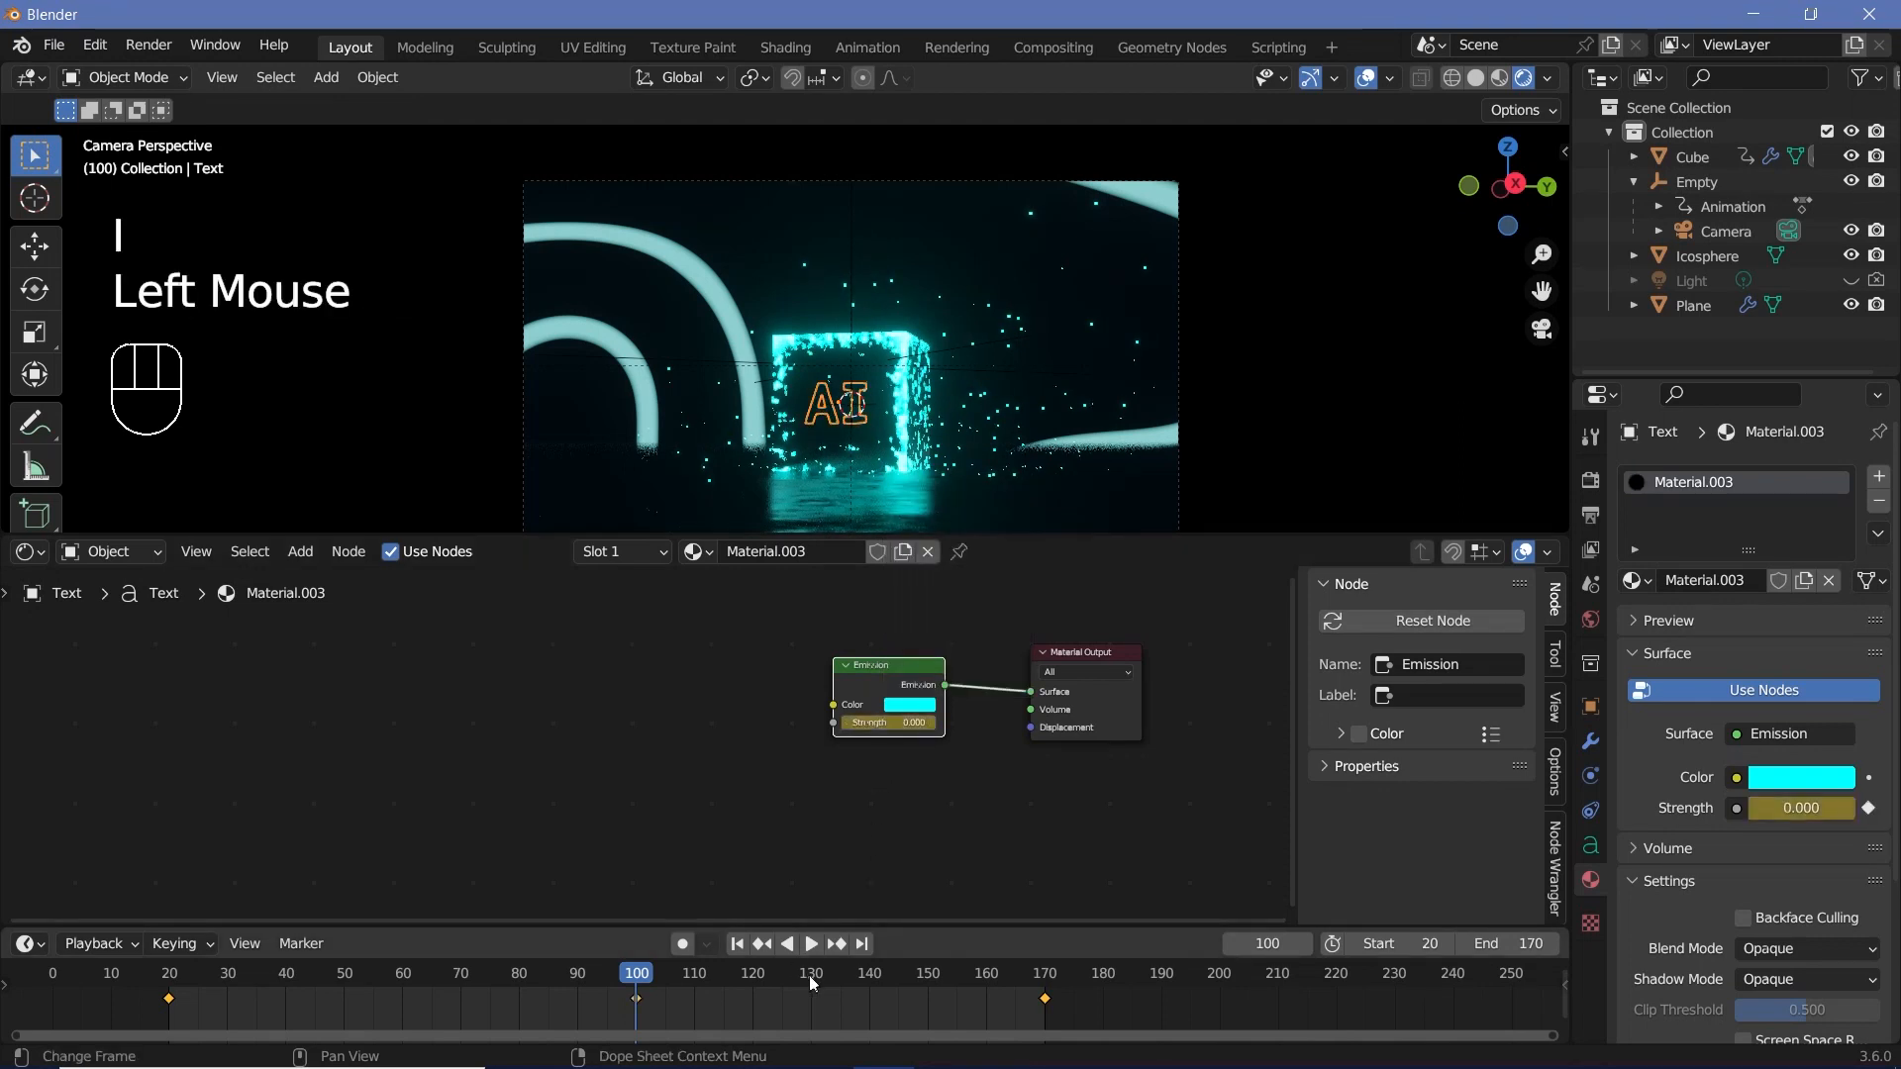
# Keyframe the text's emission strength at 100 on frame 140.
pyautogui.moveTo(812, 980); pyautogui.dragTo(869, 982)
pyautogui.click(890, 723)
pyautogui.write('10')
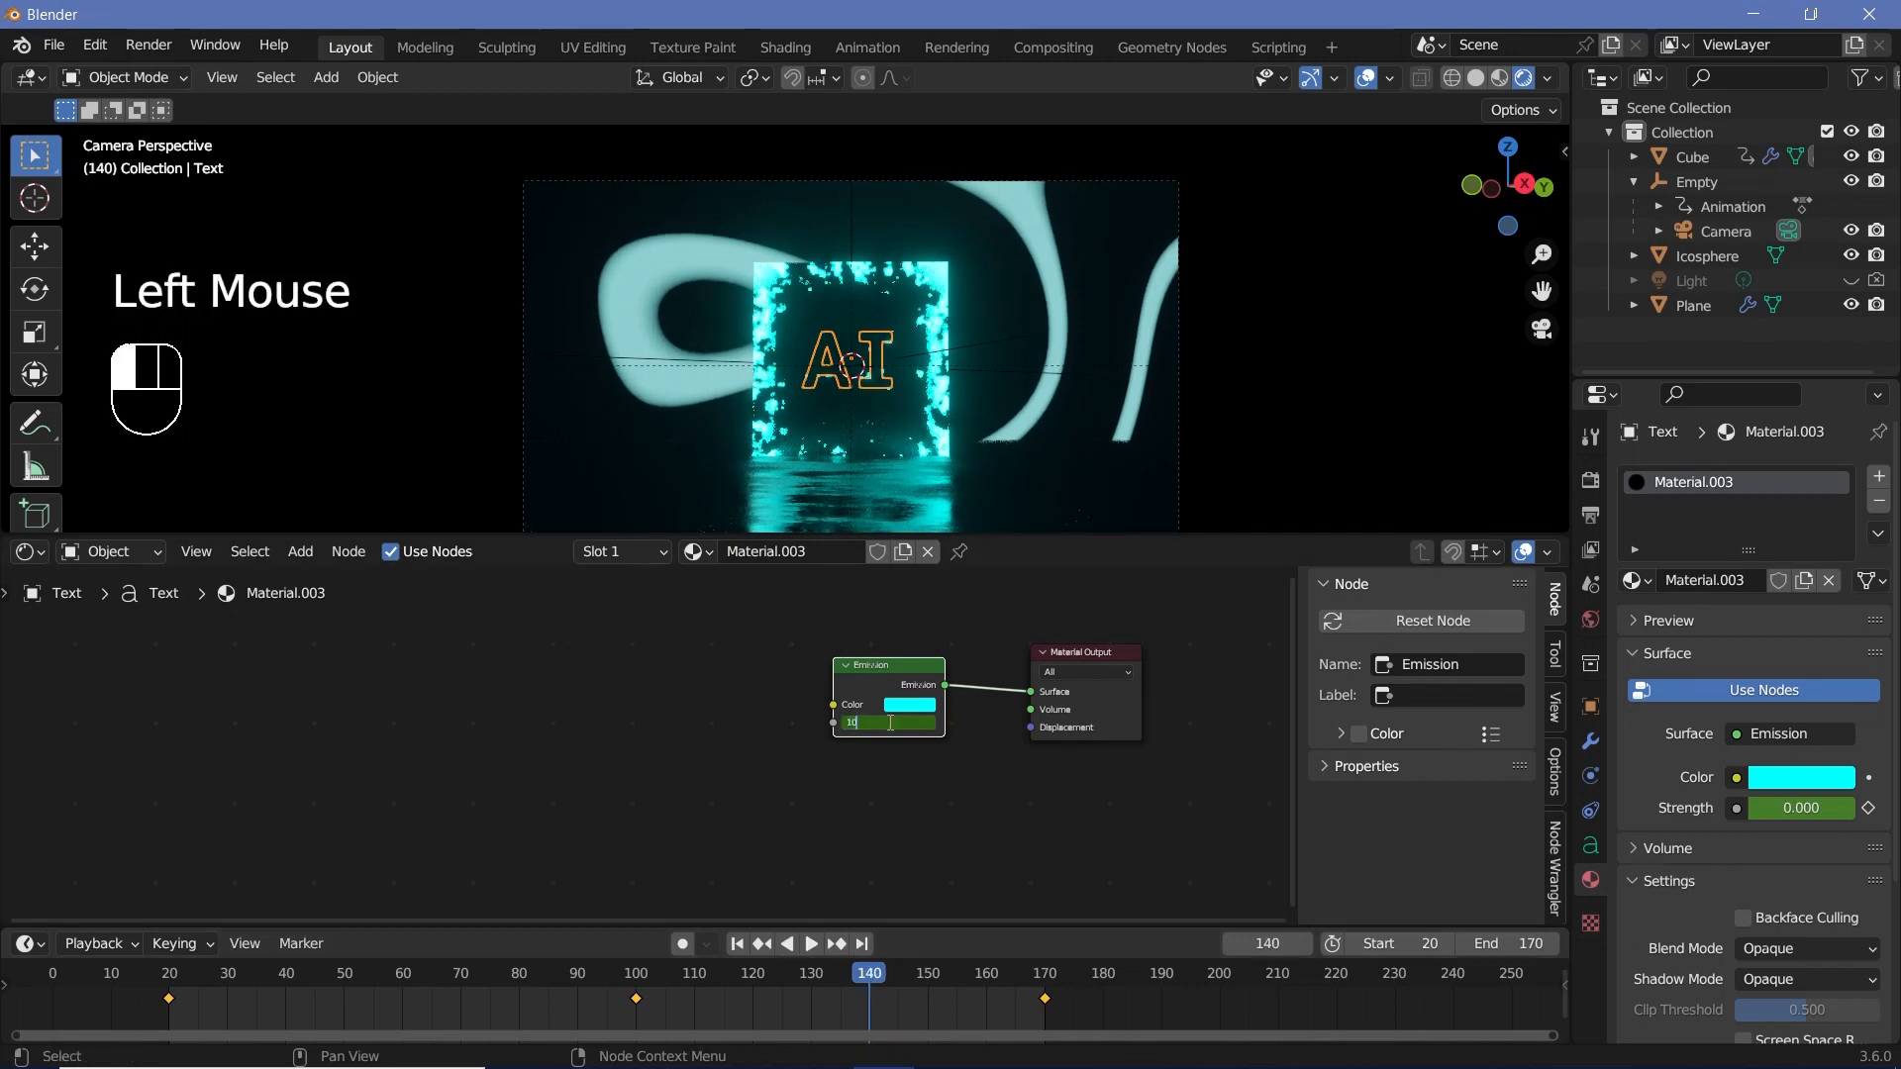
pyautogui.write('0')
pyautogui.press('Return')
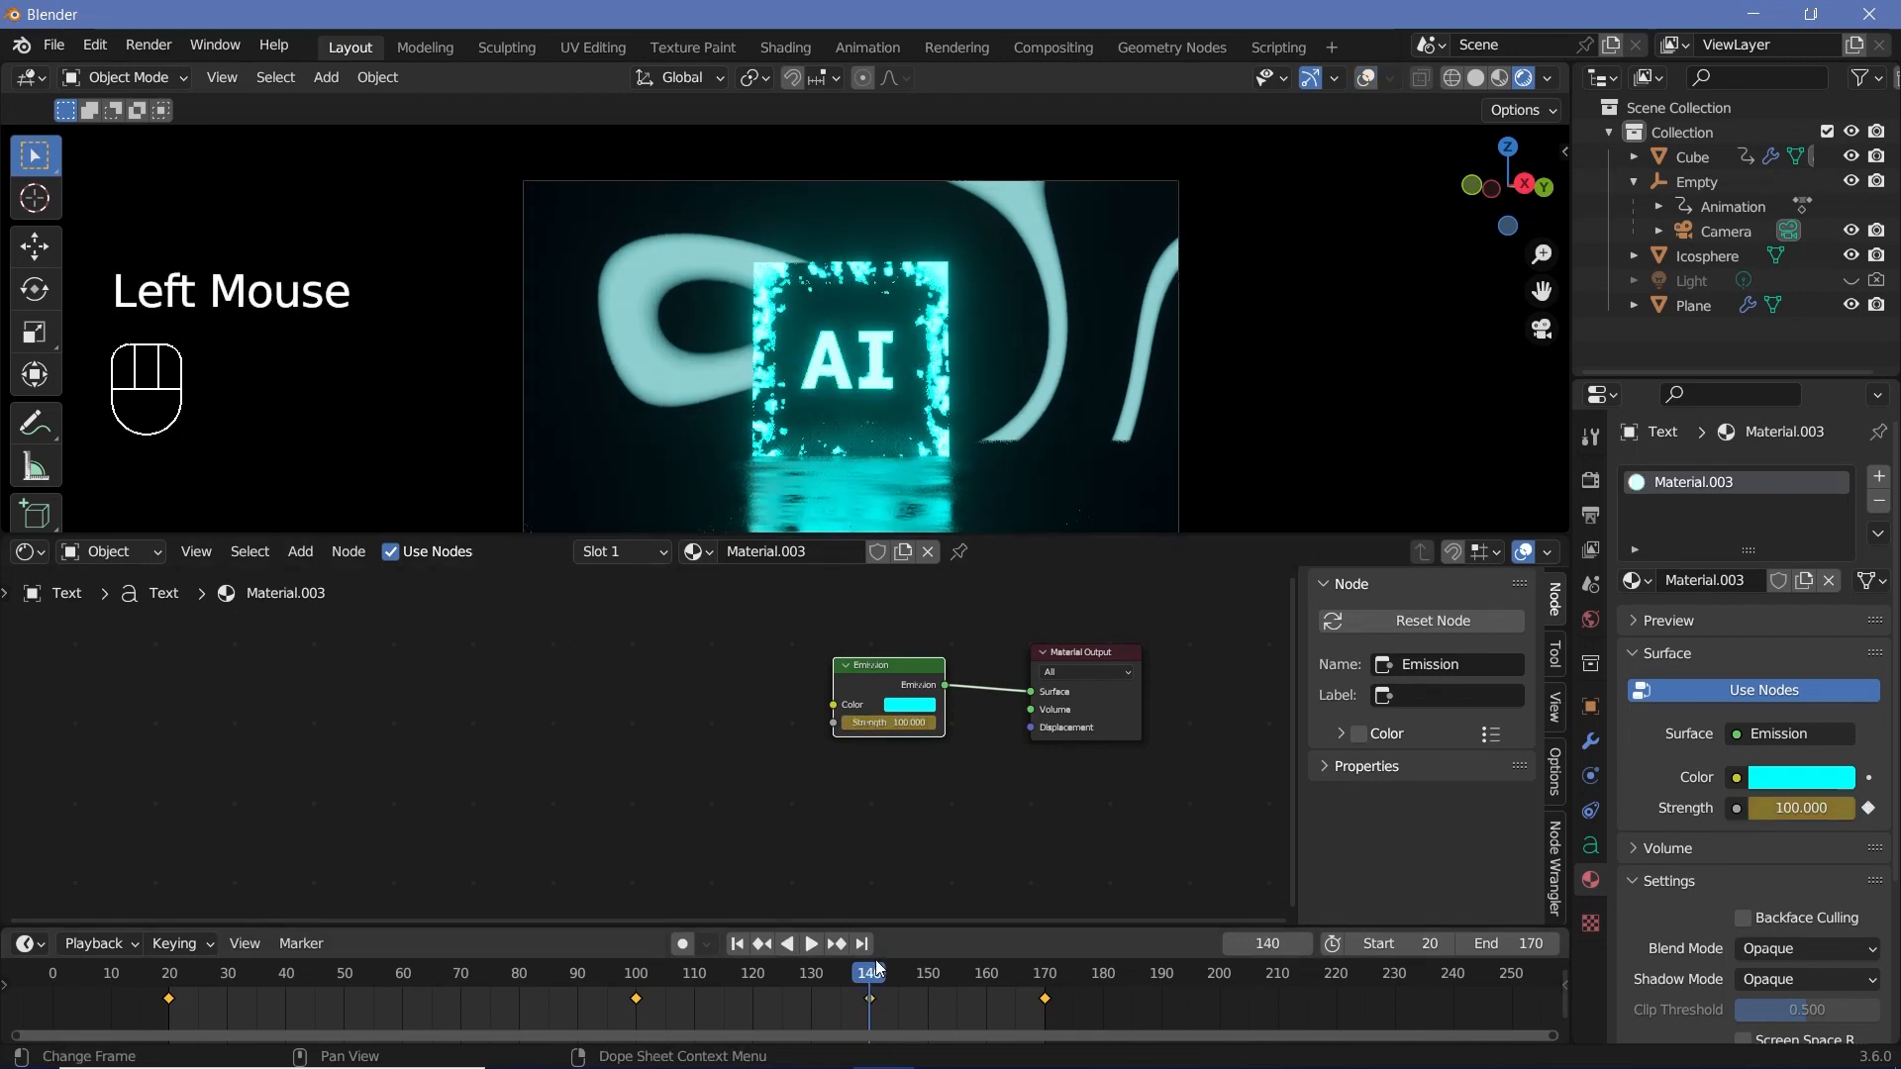
# Play the animation to check the text's glow in the camera view and undo the stray change.
pyautogui.doubleClick(869, 998)
pyautogui.press('space')
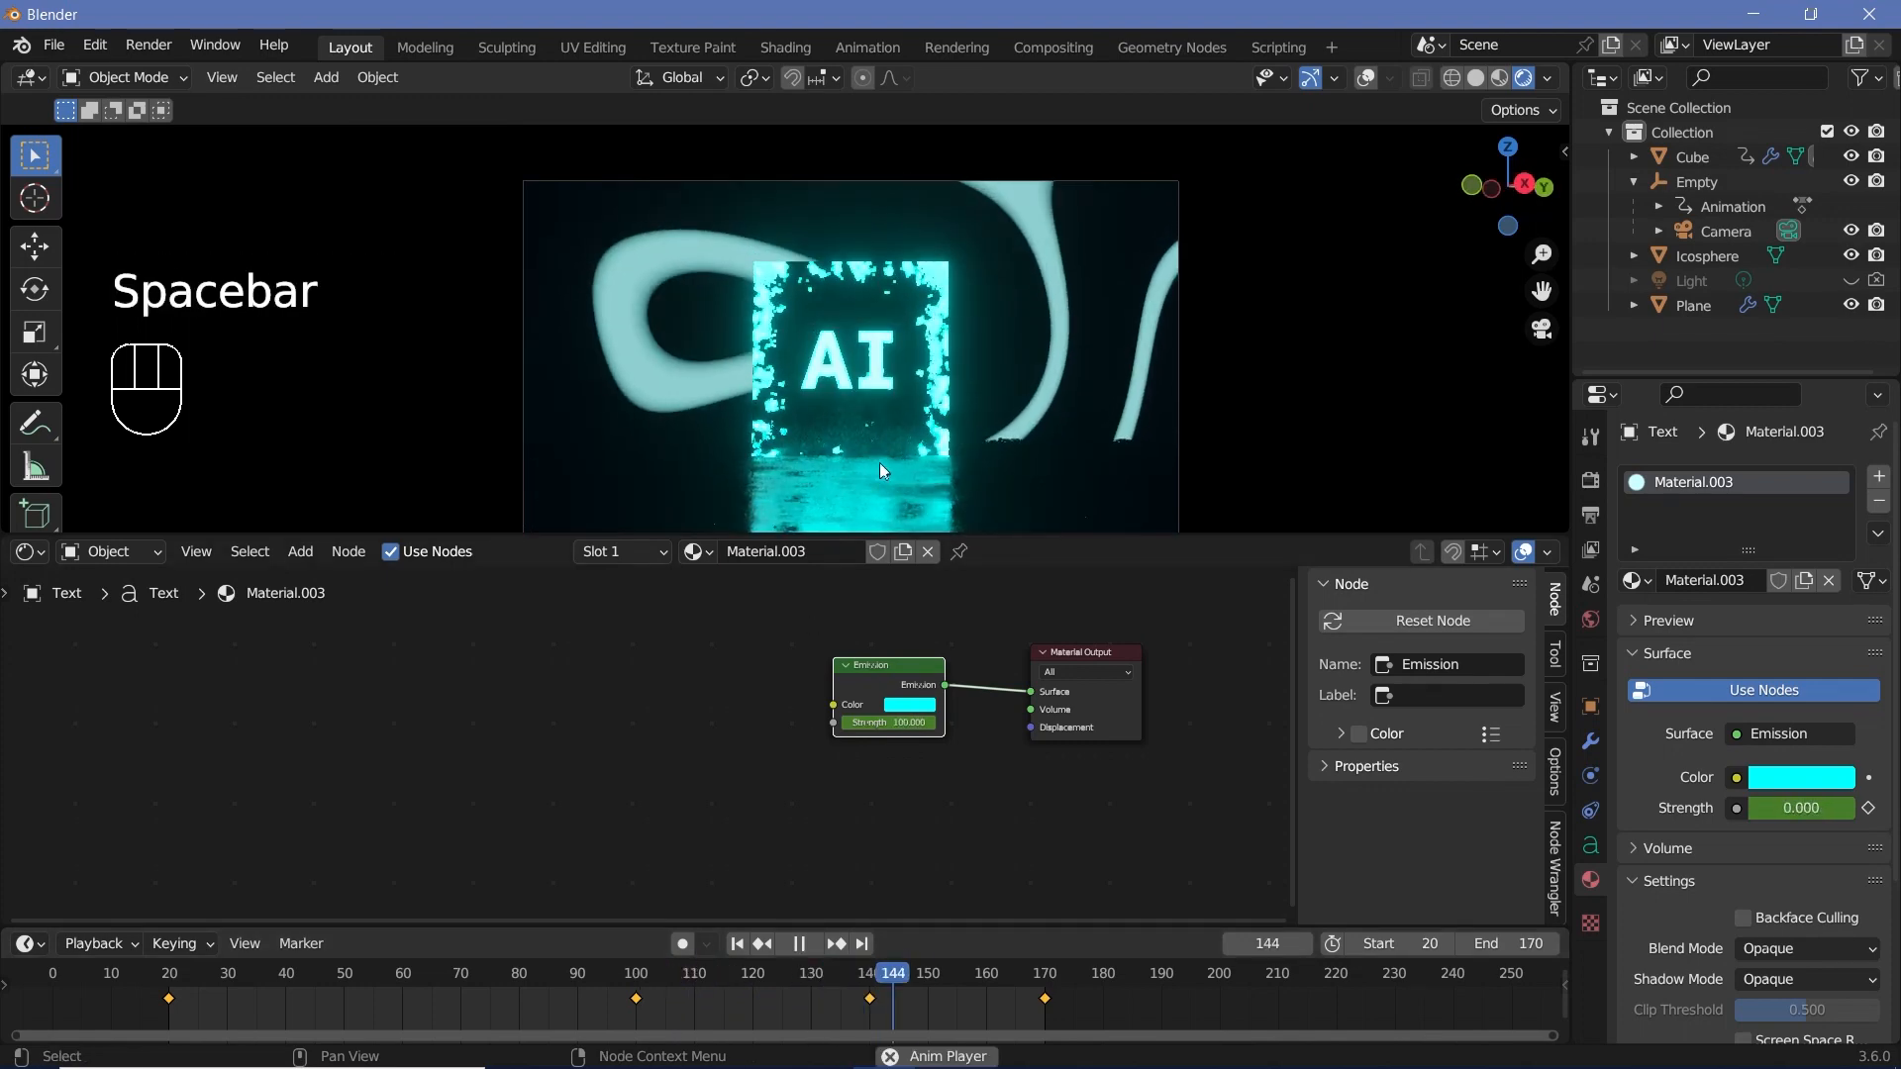
pyautogui.press('space')
pyautogui.scroll(3, 887, 459)
pyautogui.hotkey('ctrl', 'z')
pyautogui.scroll(-3, 929, 358)
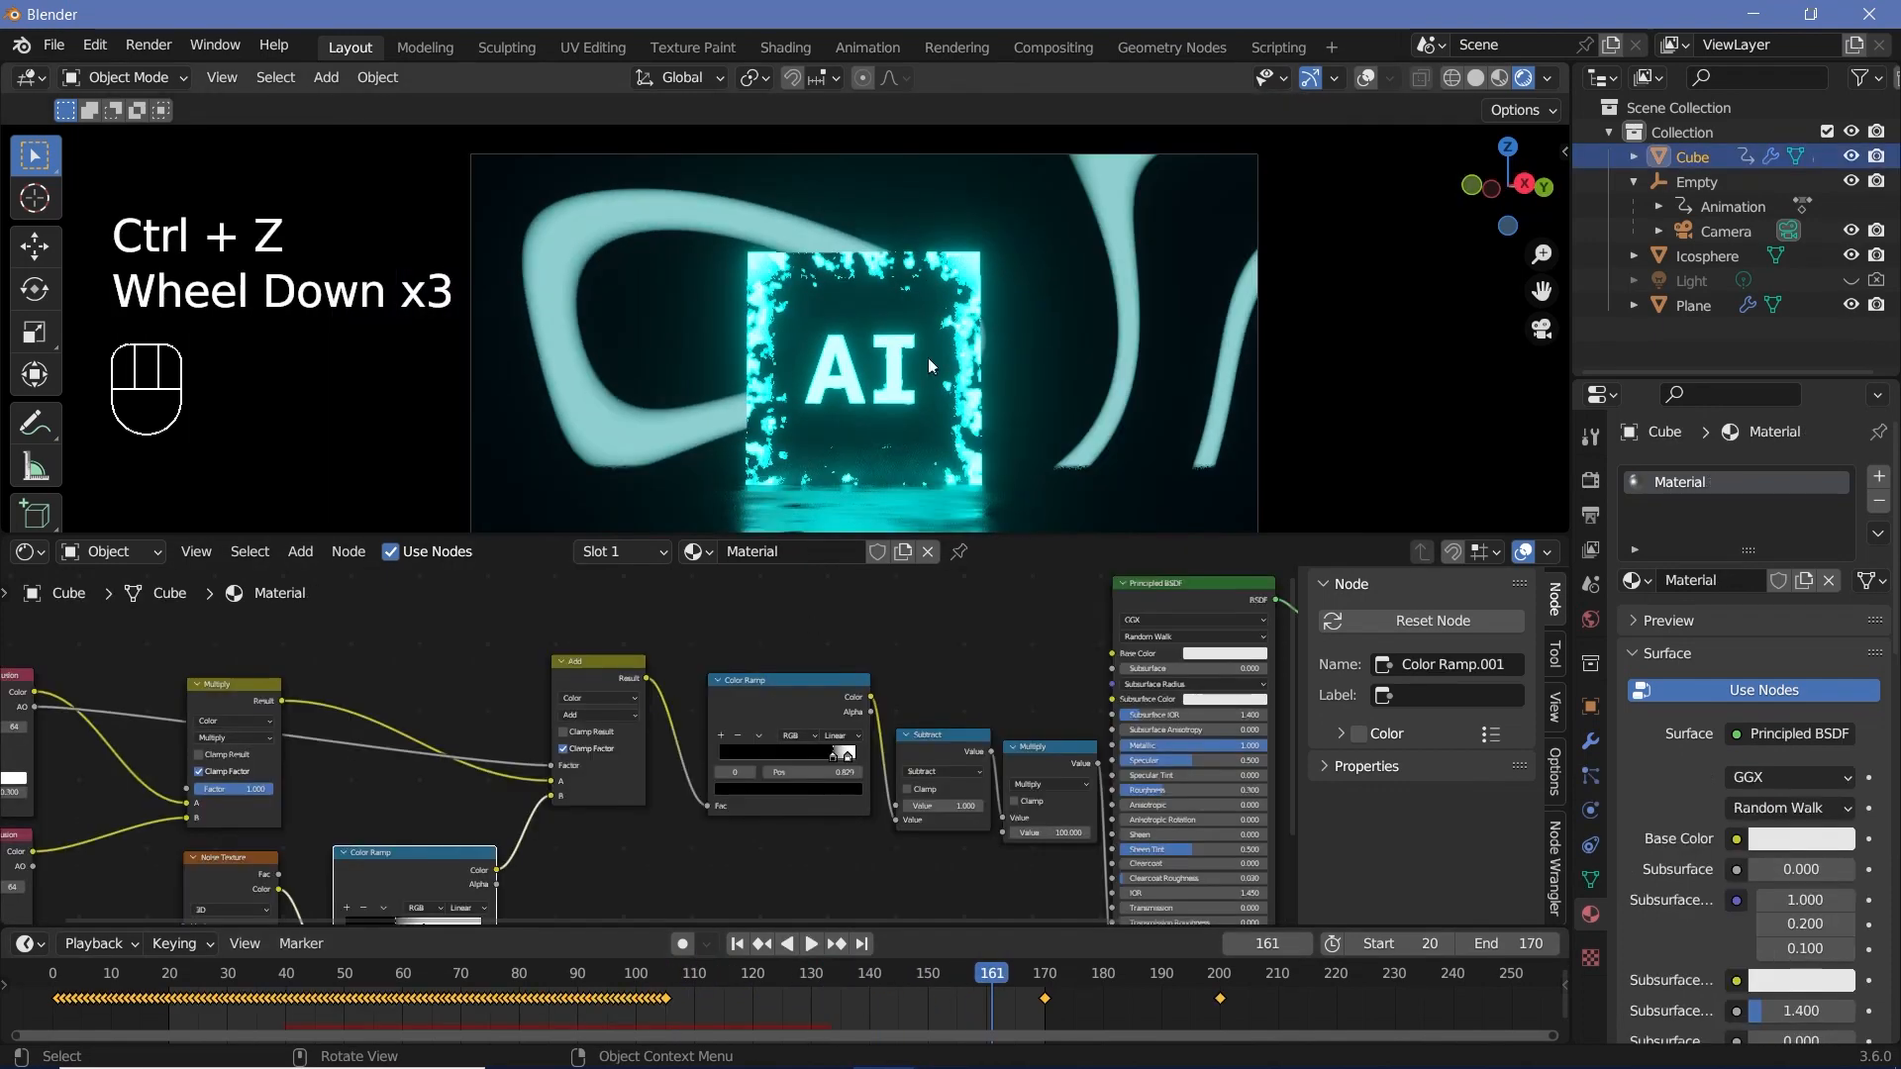
# Set the upper Ambient Occlusion node's distance in the cube's material to 0.35 and keyframe it on frame 110.
pyautogui.moveTo(600, 586); pyautogui.dragTo(401, 619, button='middle')
pyautogui.scroll(4, 534, 745)
pyautogui.scroll(1, 401, 619)
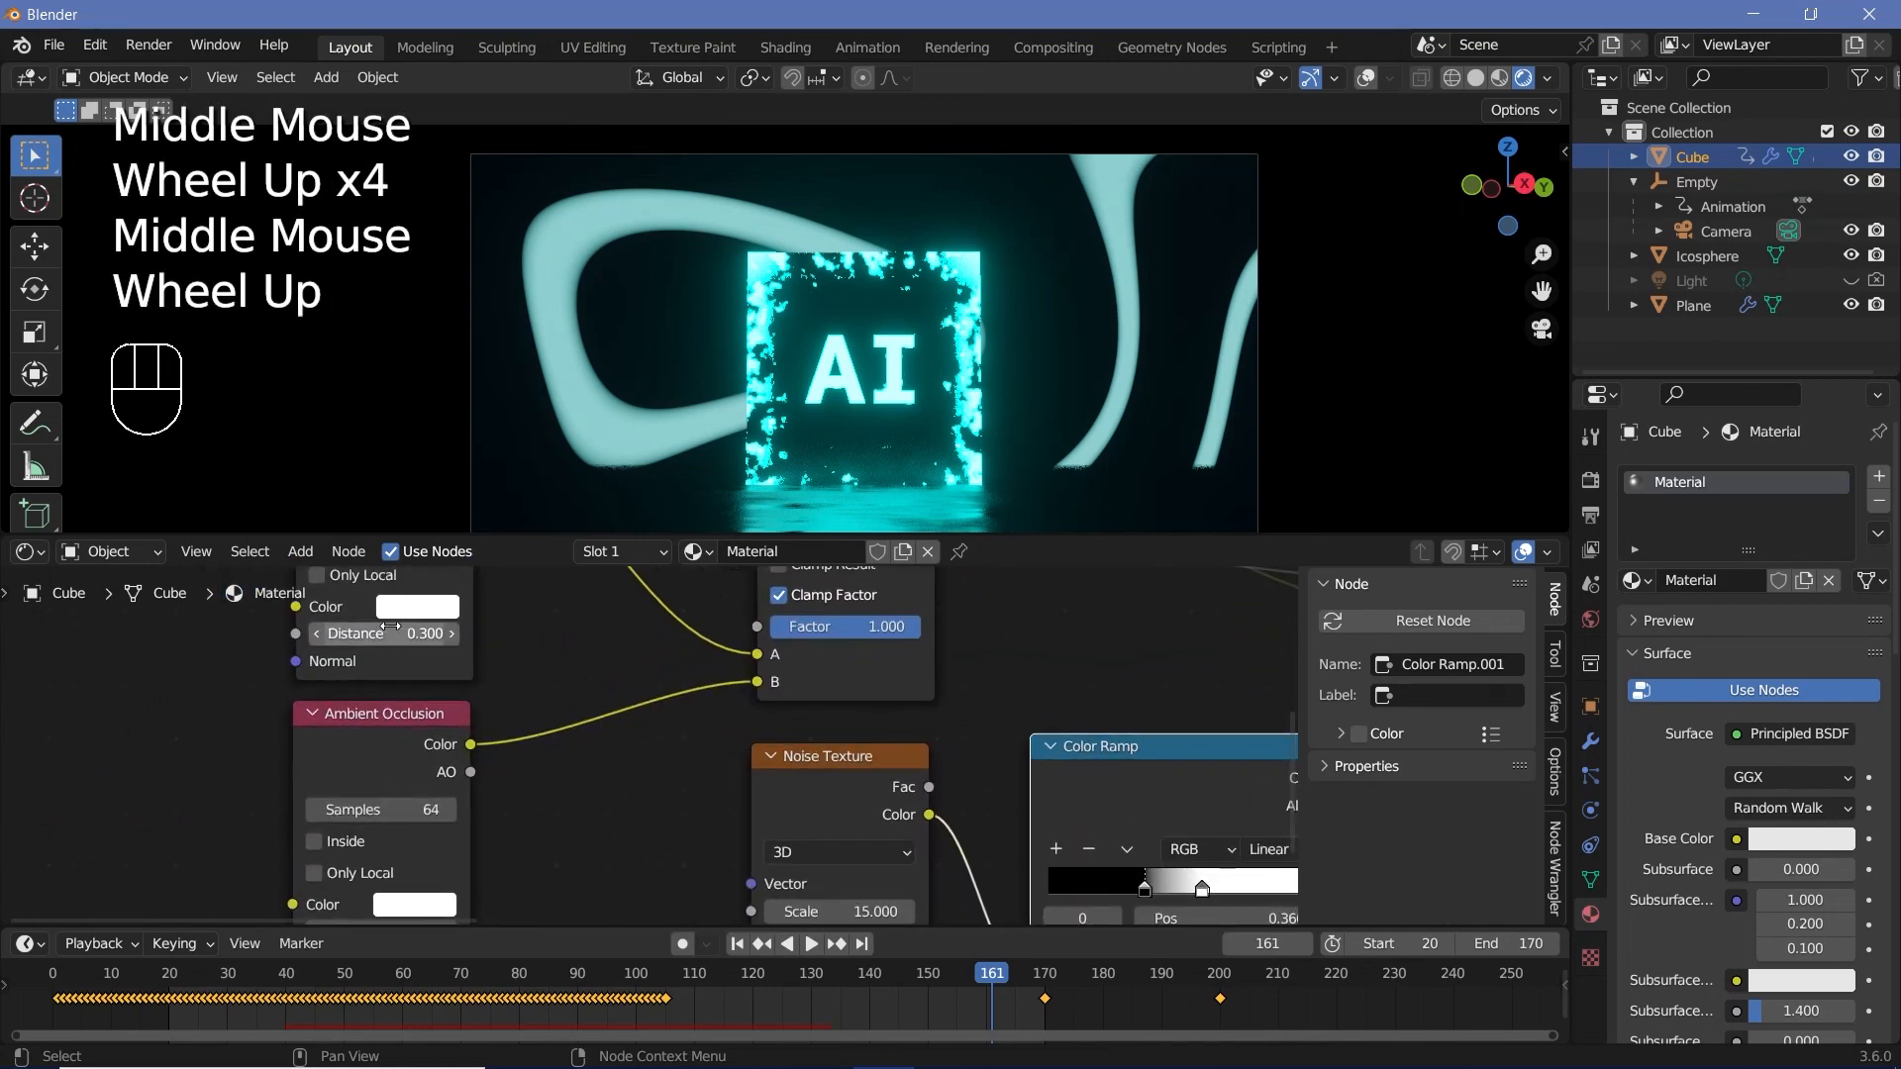
pyautogui.moveTo(391, 627)
pyautogui.keyDown('shift'); pyautogui.mouseDown()
pyautogui.moveTo(357, 626)
pyautogui.moveTo(410, 626)
pyautogui.mouseUp(); pyautogui.keyUp('shift')
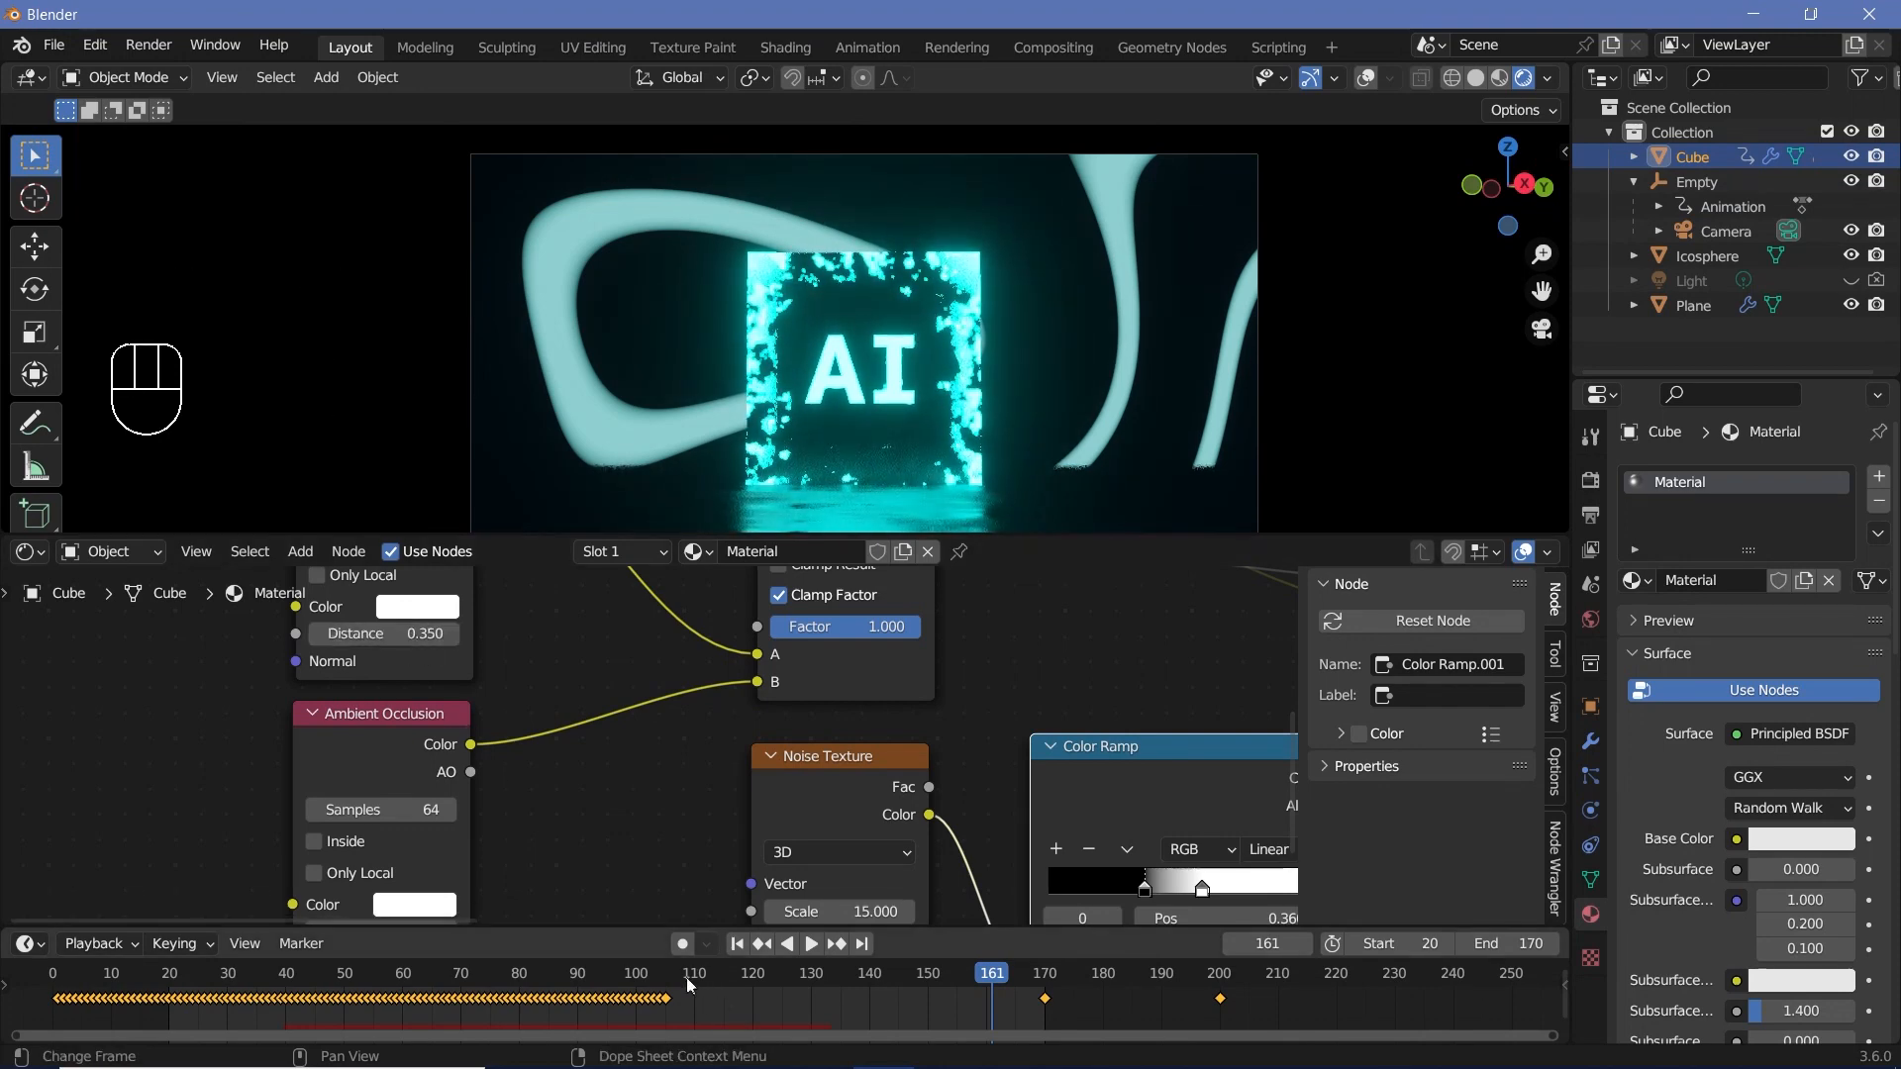
pyautogui.moveTo(686, 977); pyautogui.dragTo(697, 984)
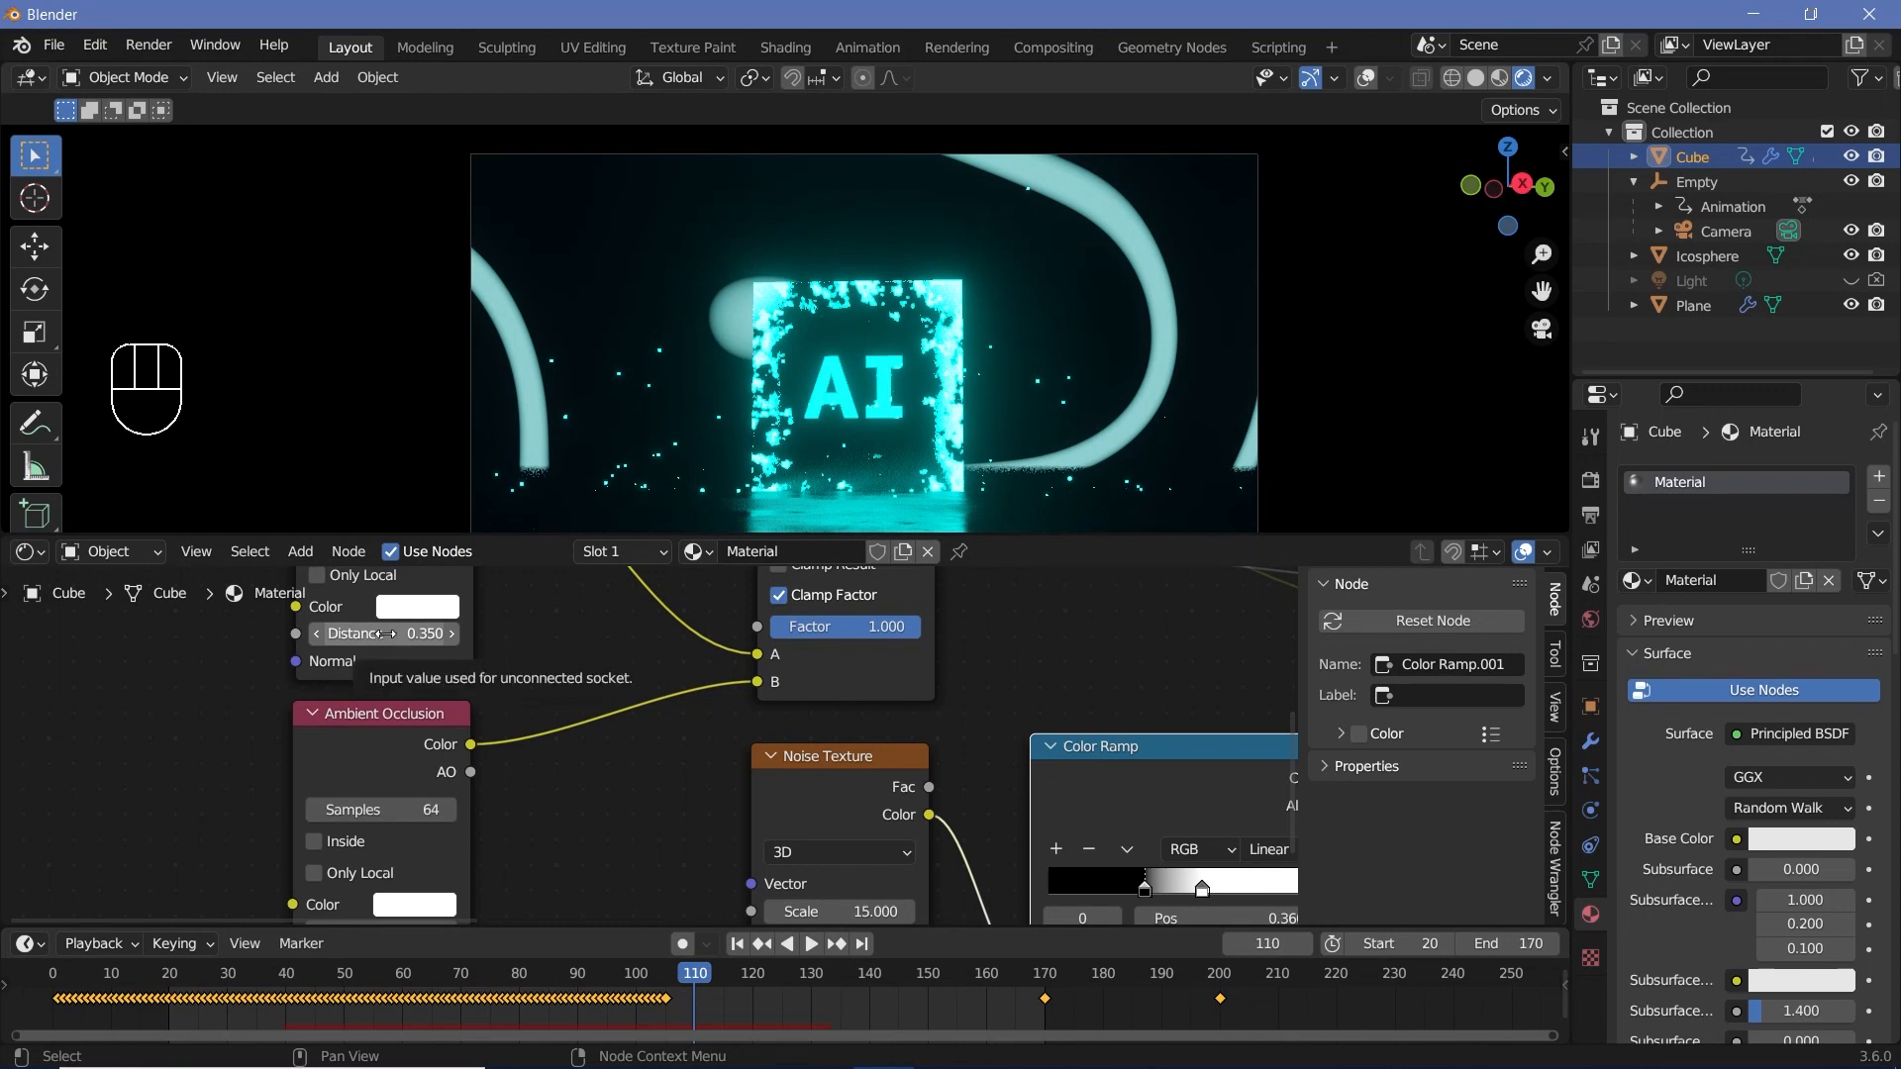
# Keyframe the upper Ambient Occlusion node's distance at 0.2 on frame 150.
pyautogui.moveTo(913, 993); pyautogui.dragTo(929, 1001)
pyautogui.click(374, 633)
pyautogui.write('0.')
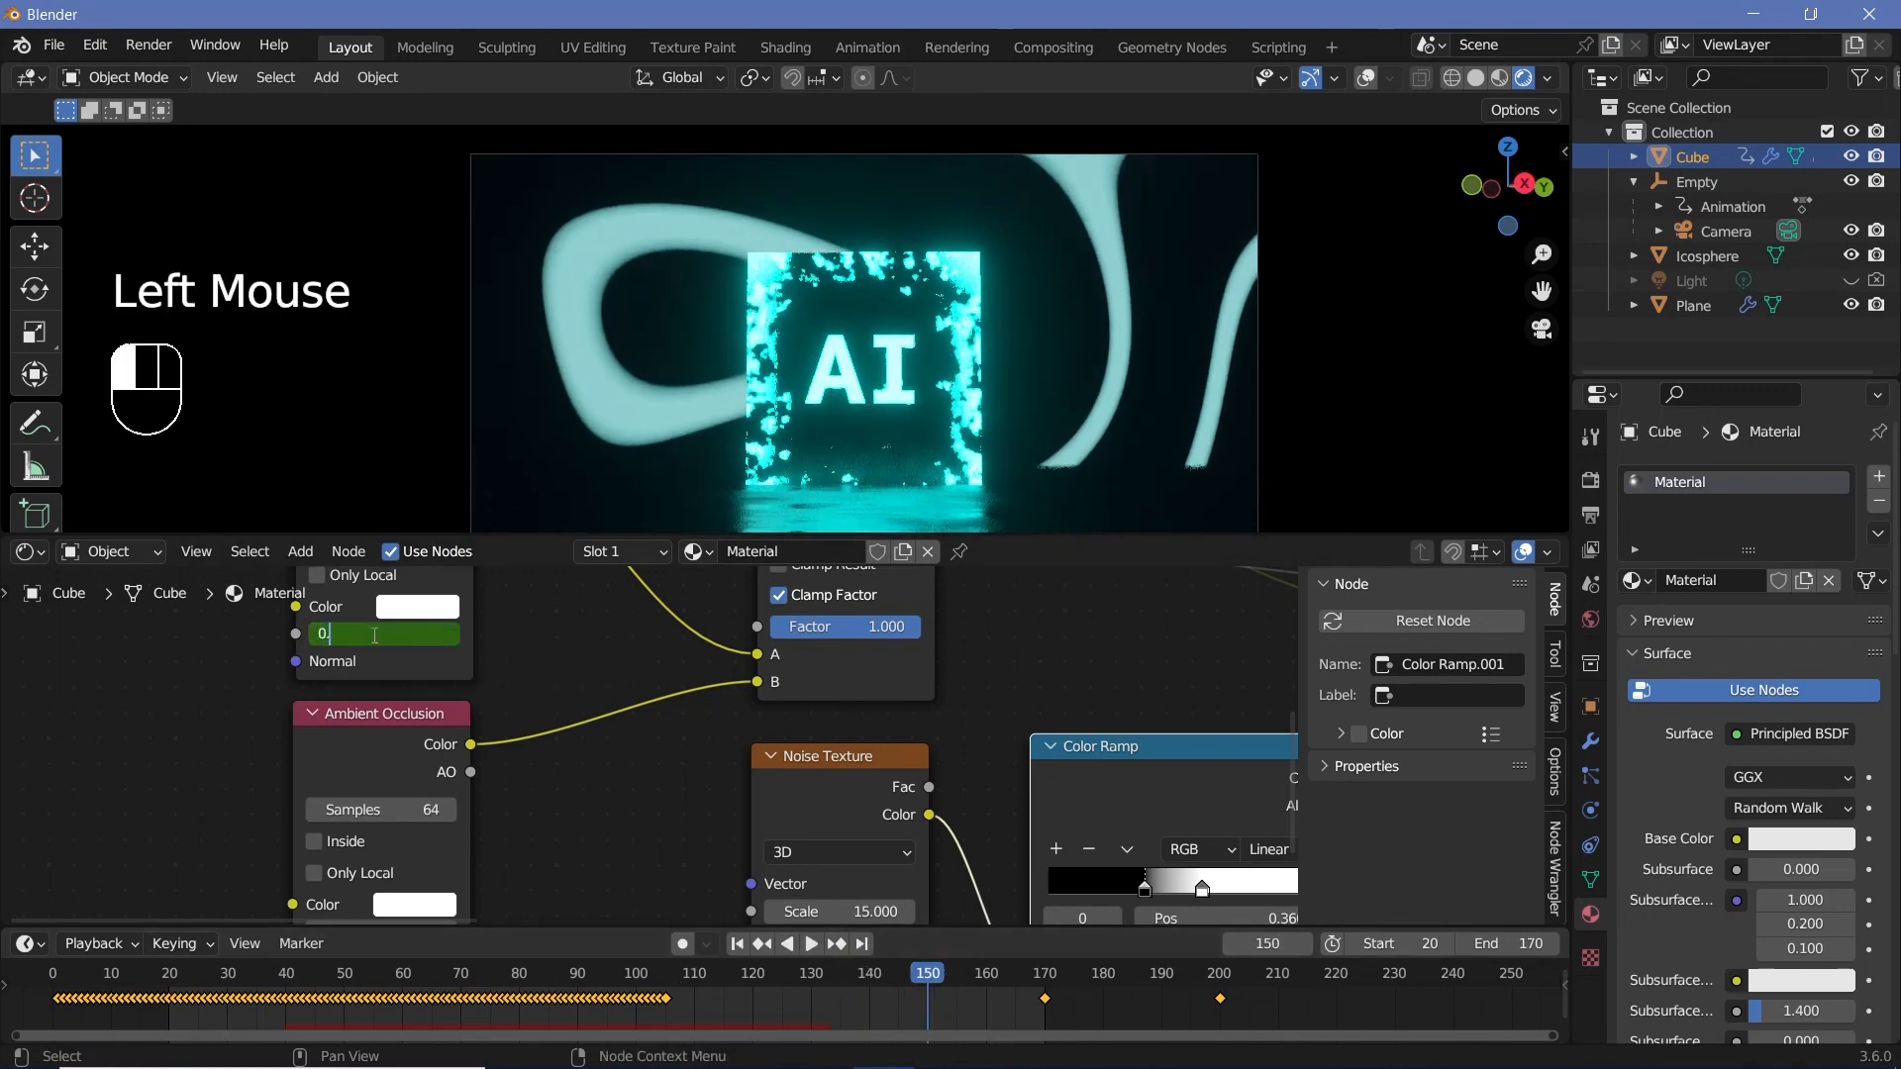
pyautogui.write('200')
pyautogui.press('Return')
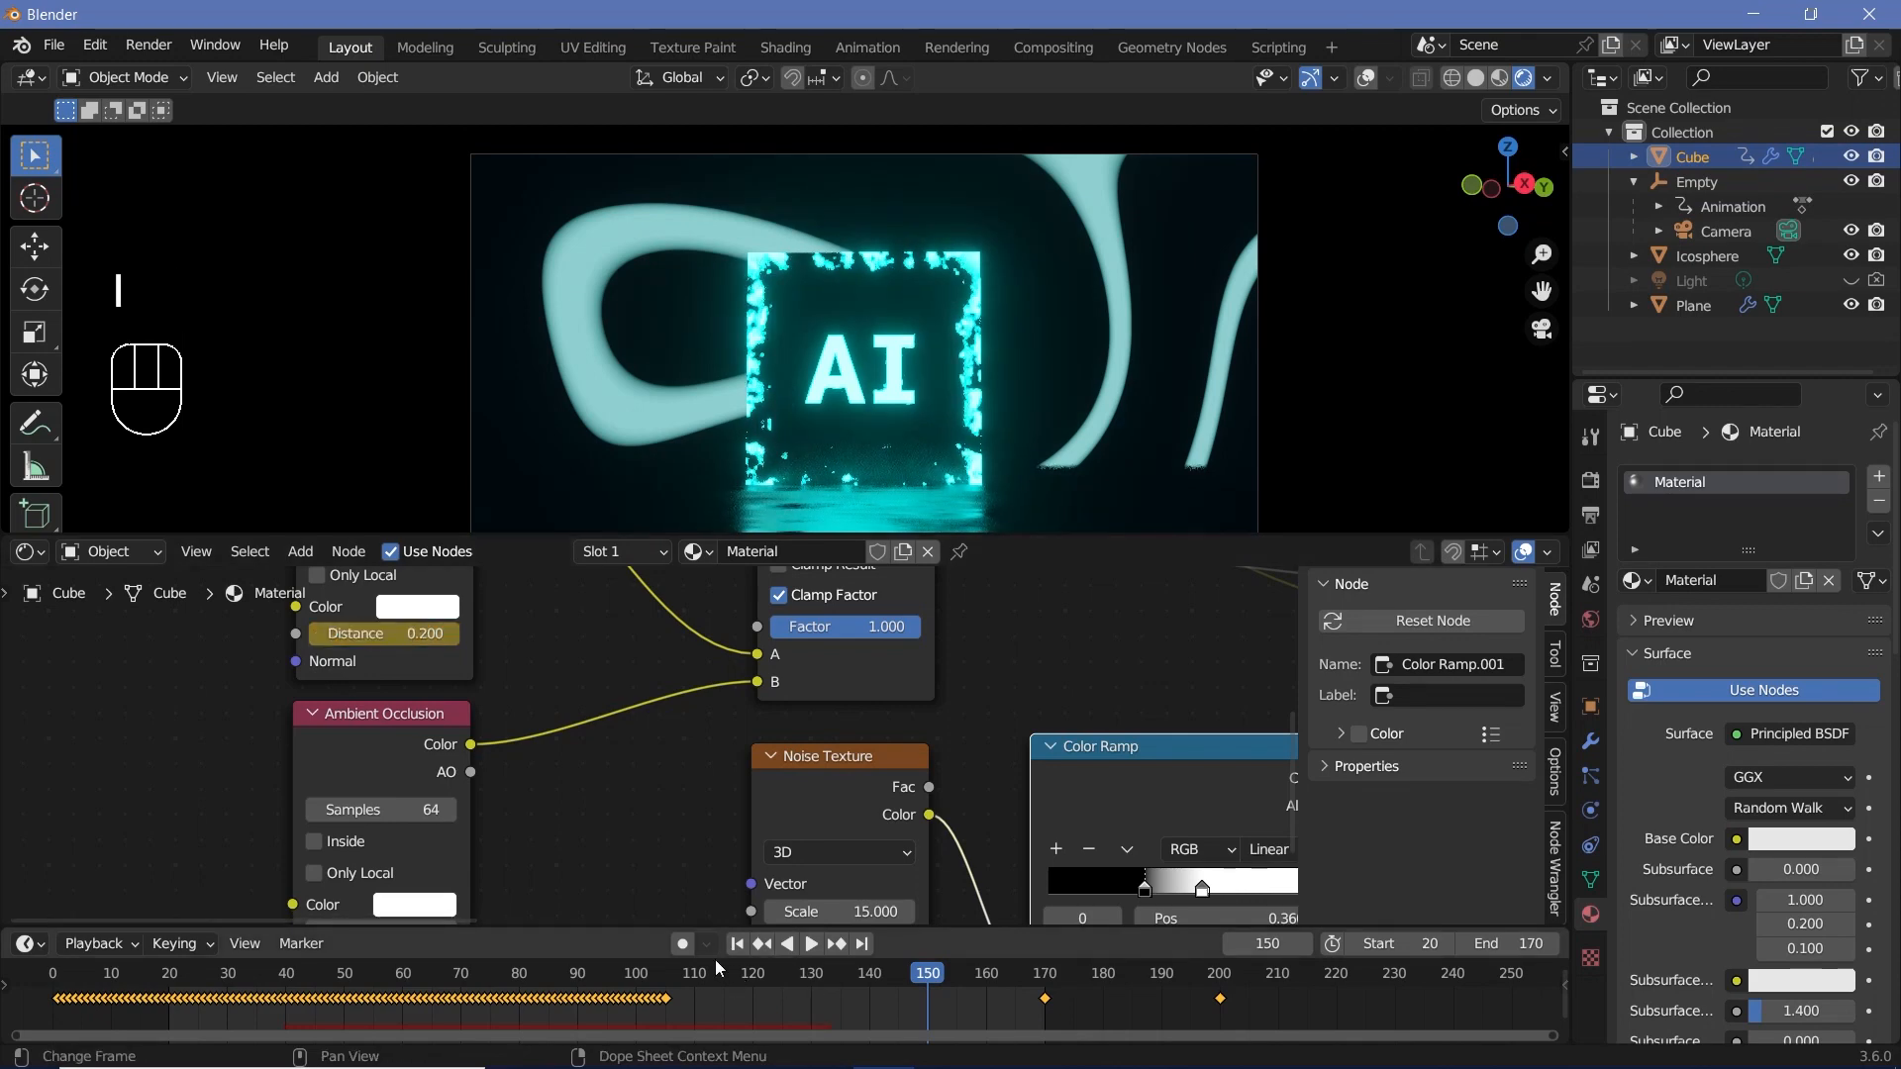
# Play the animation several times and examine the cube's shrinking glowing edges and the appearing text.
pyautogui.click(715, 959)
pyautogui.press('space')
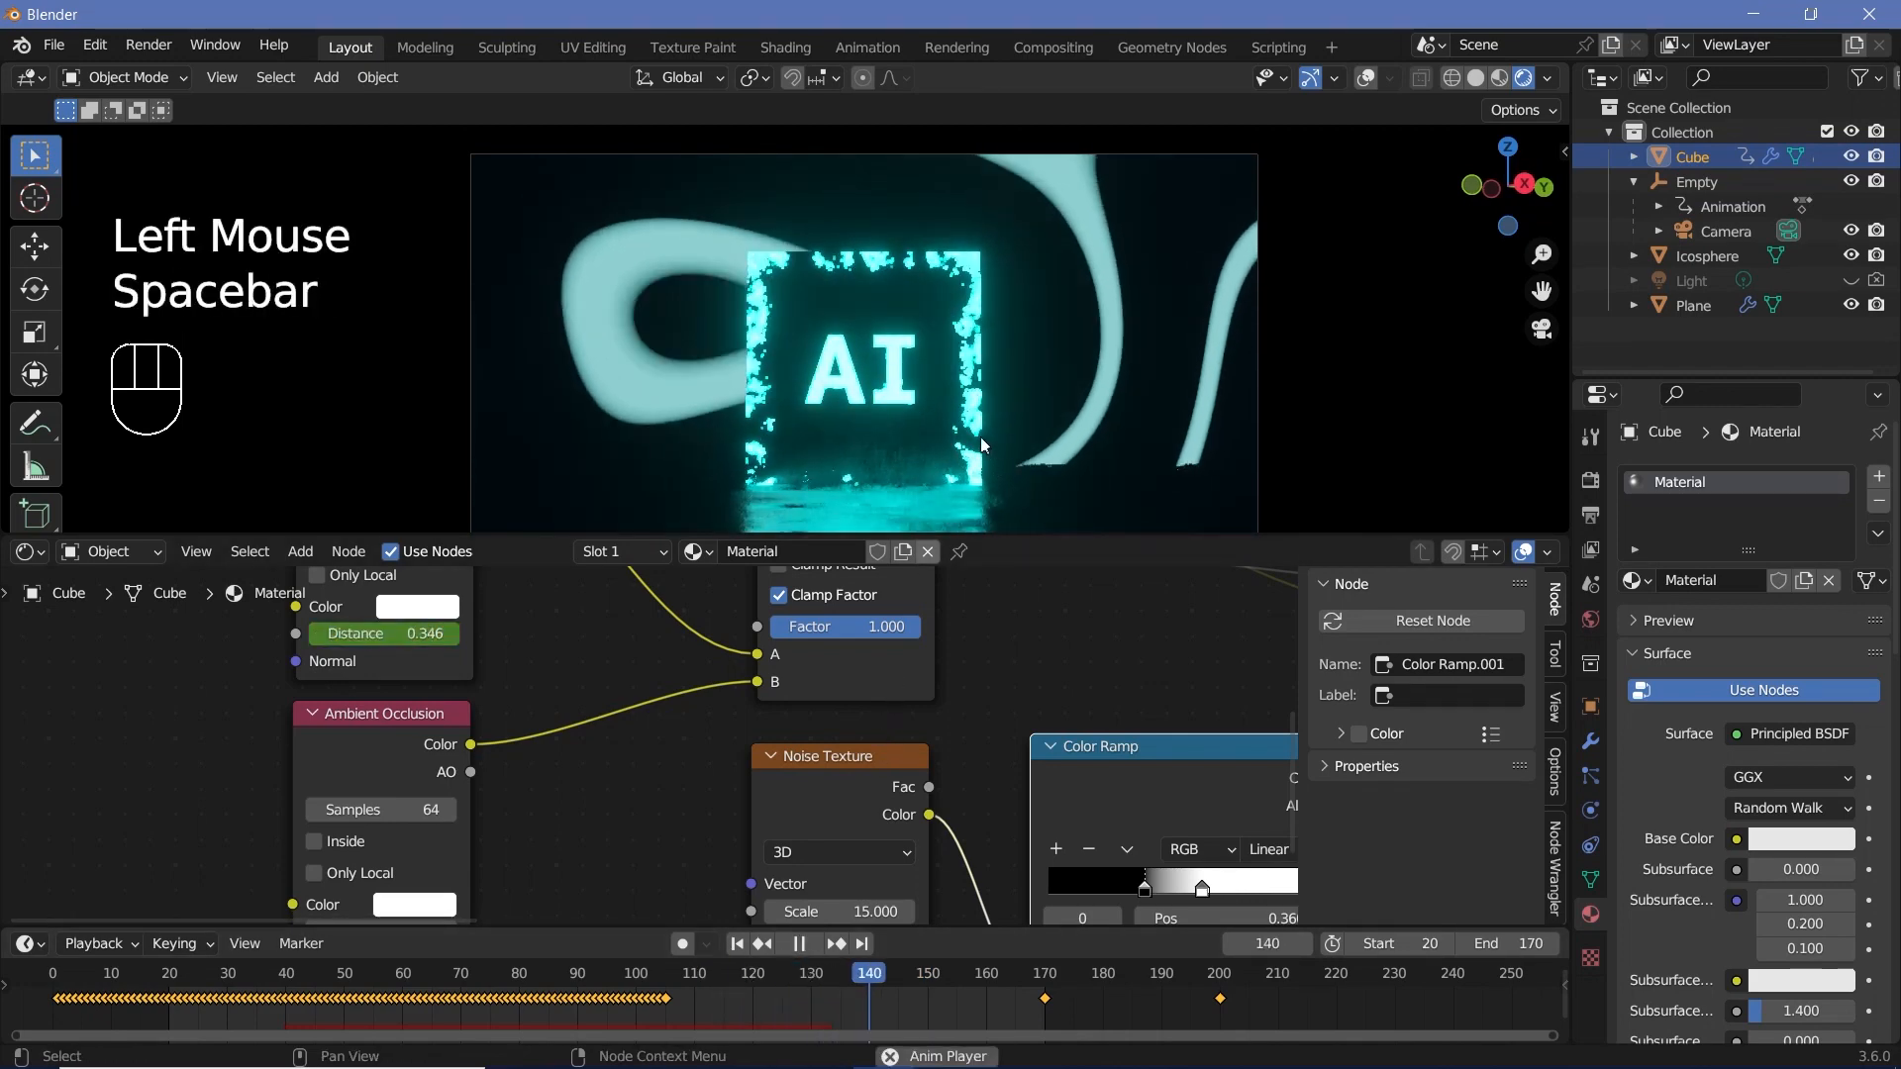
pyautogui.press('space')
pyautogui.scroll(-2, 978, 426)
pyautogui.press('space')
pyautogui.scroll(2, 960, 436)
pyautogui.press('space')
pyautogui.press('space')
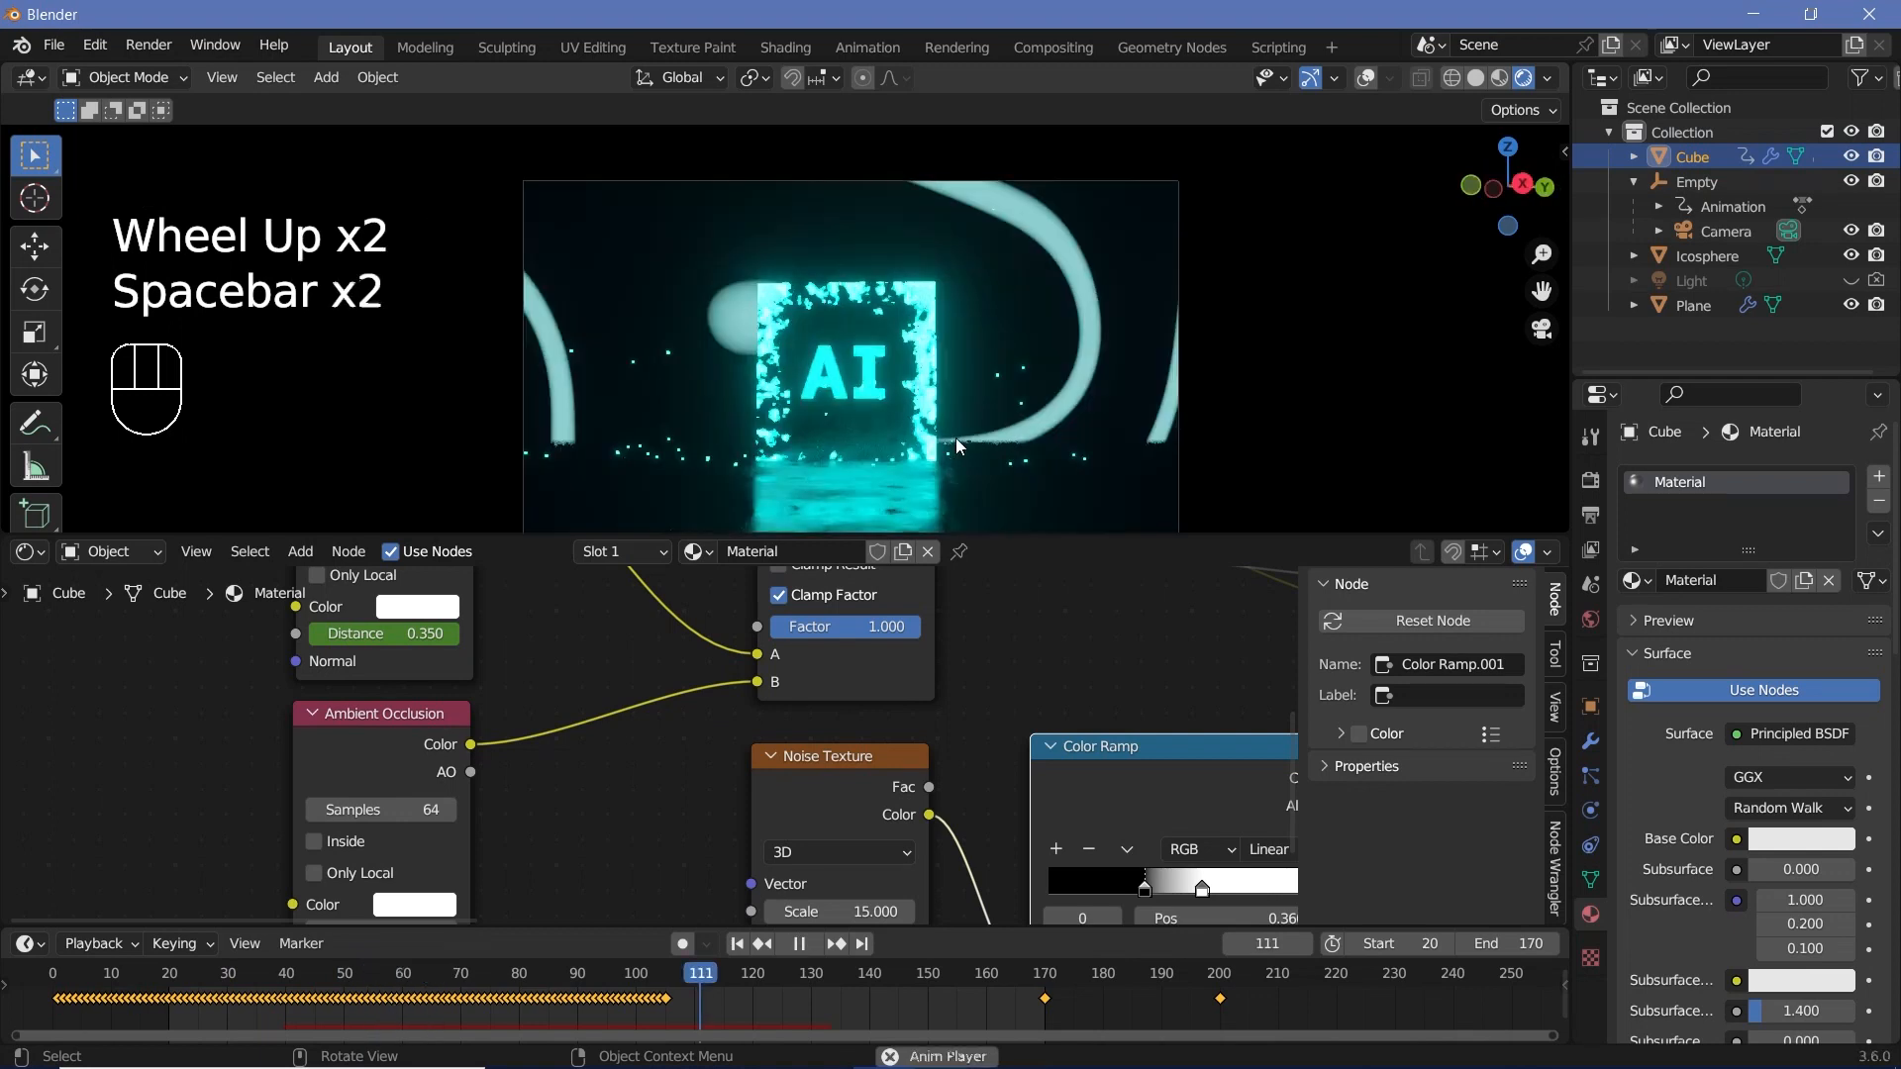
pyautogui.press('space')
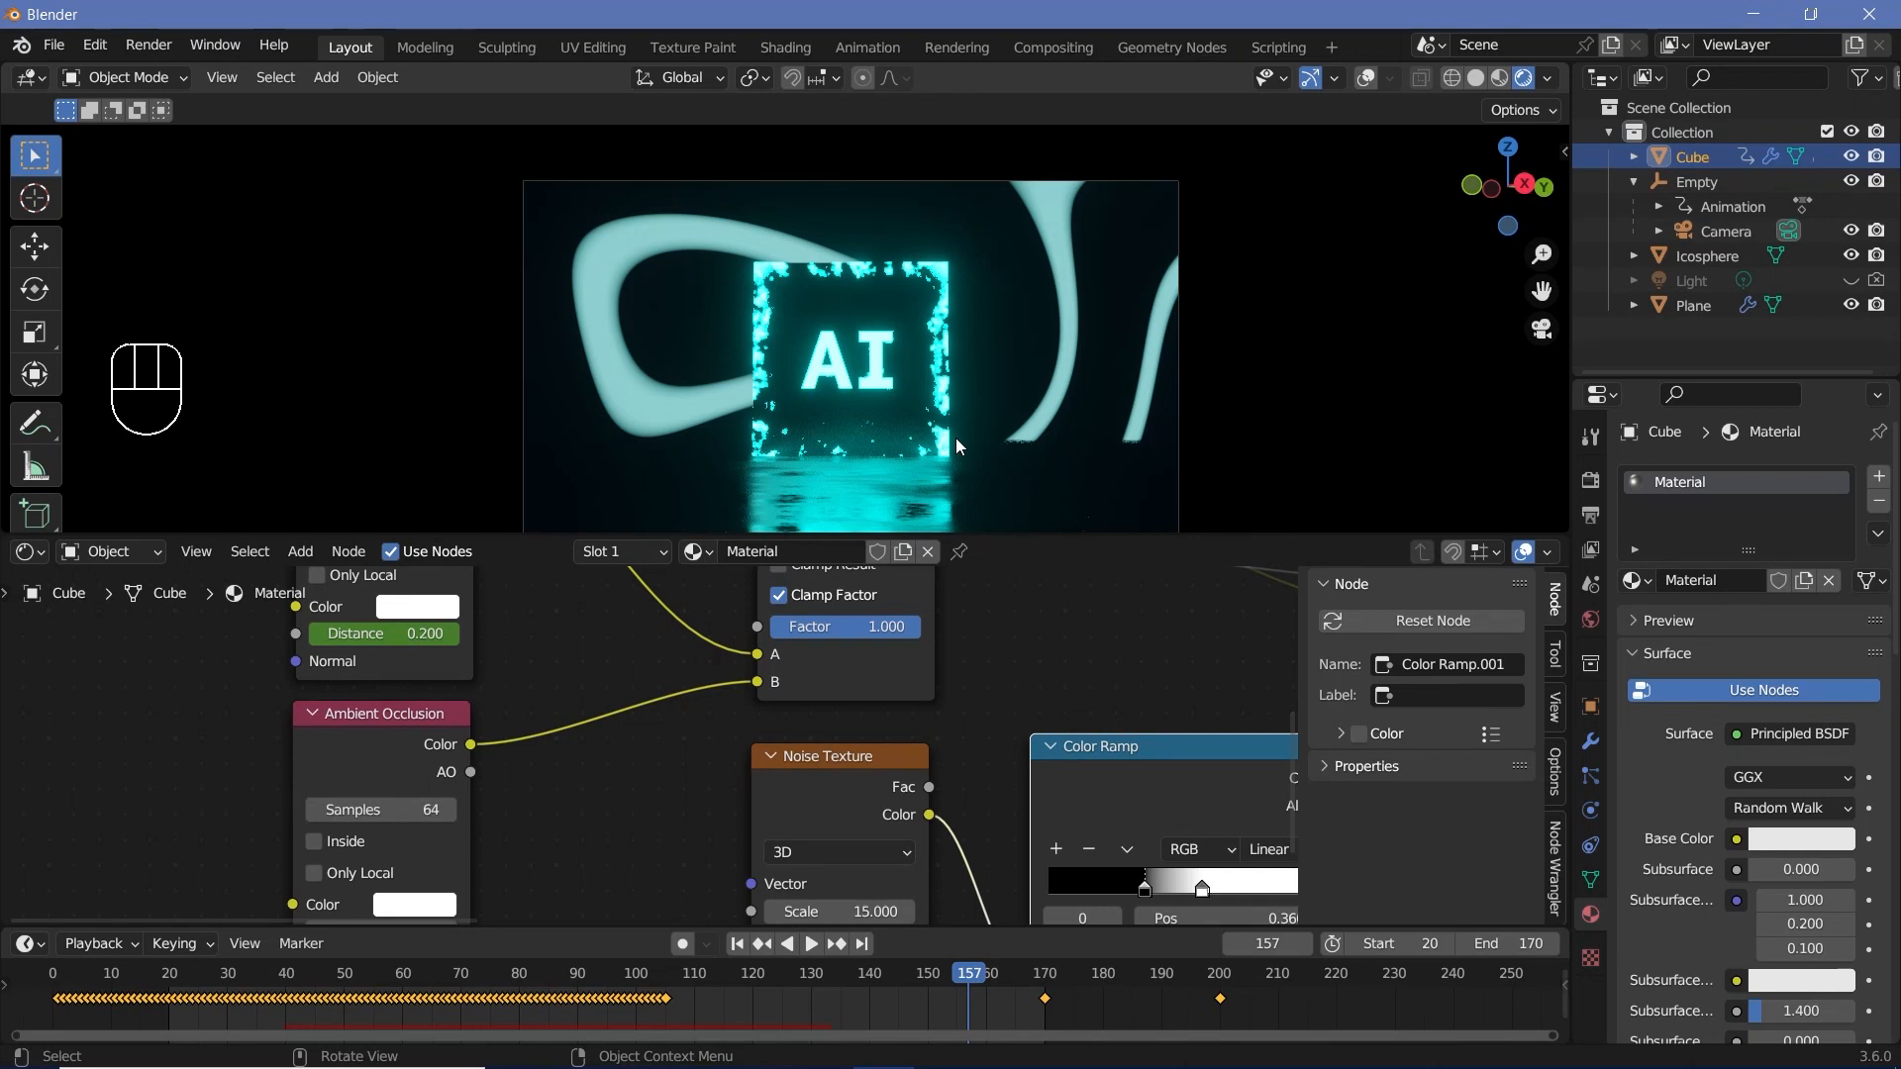
pyautogui.press('space')
pyautogui.press('space')
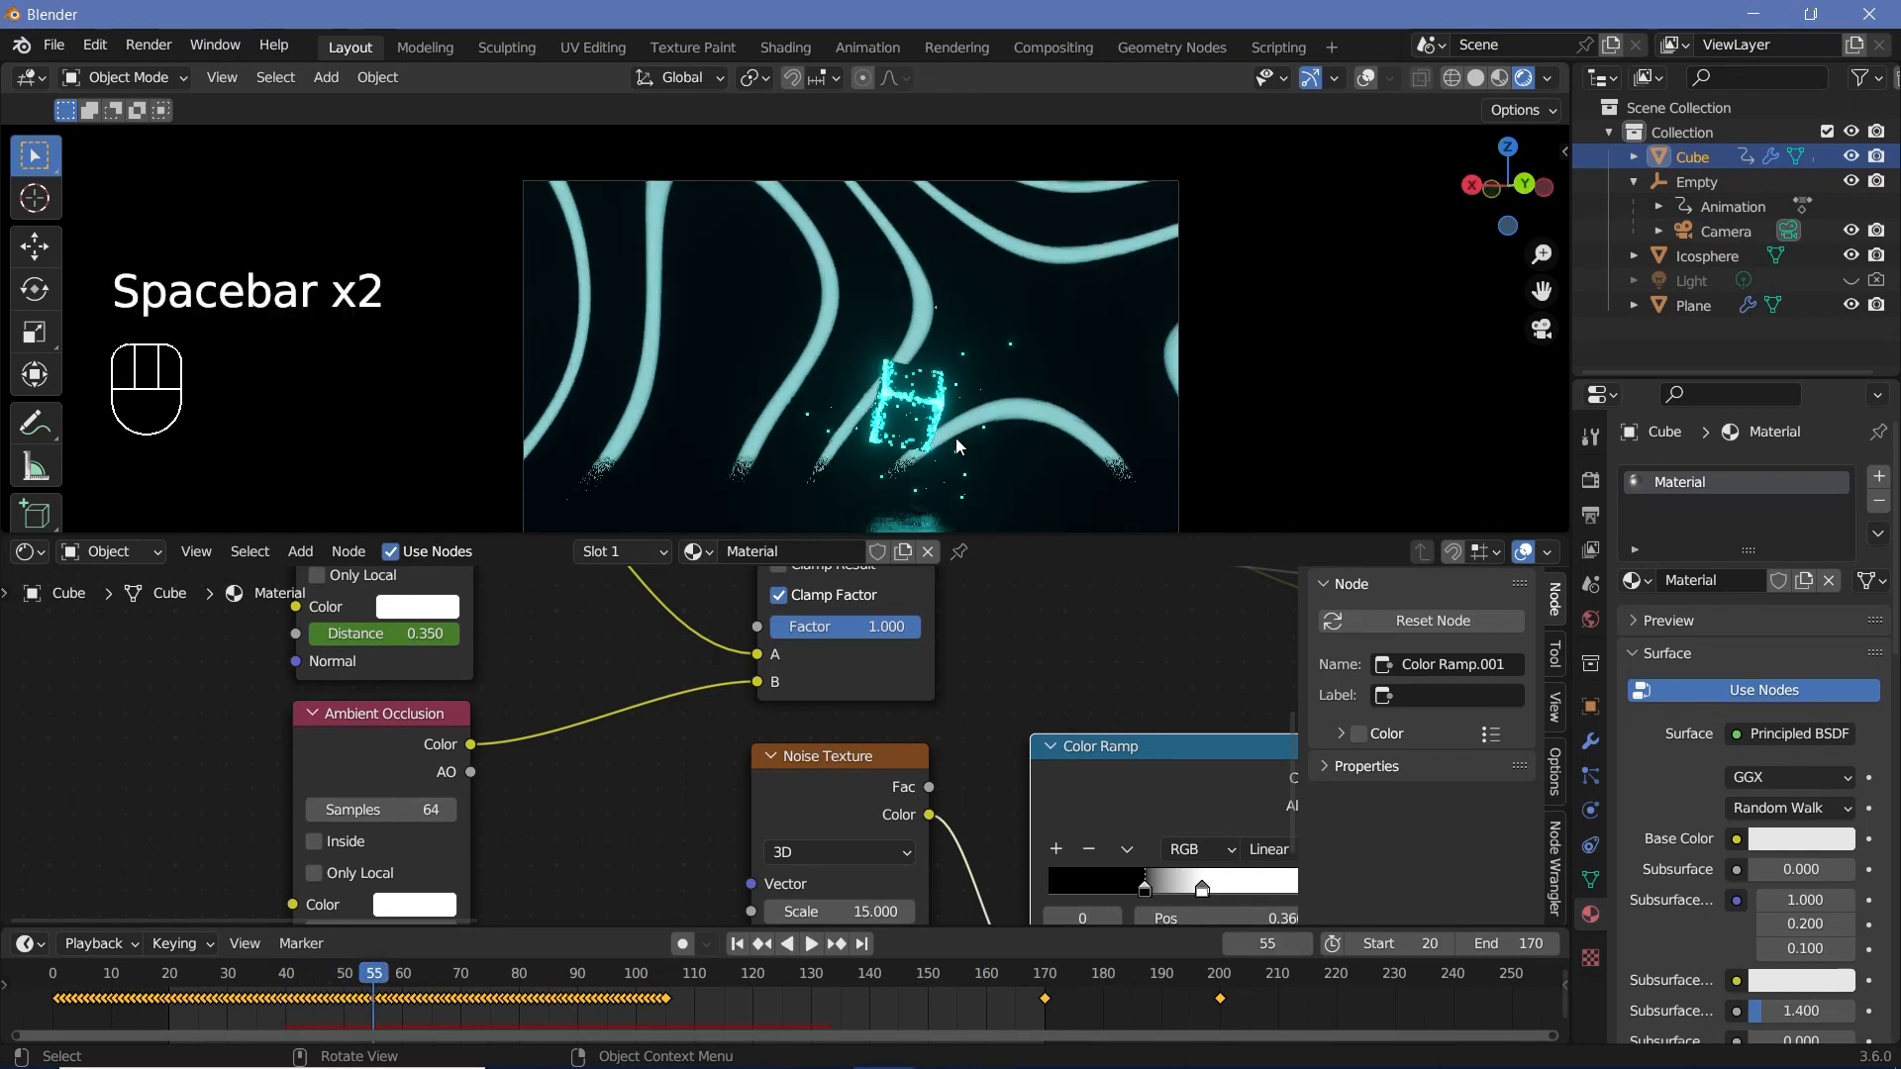
pyautogui.press('space')
pyautogui.press('space')
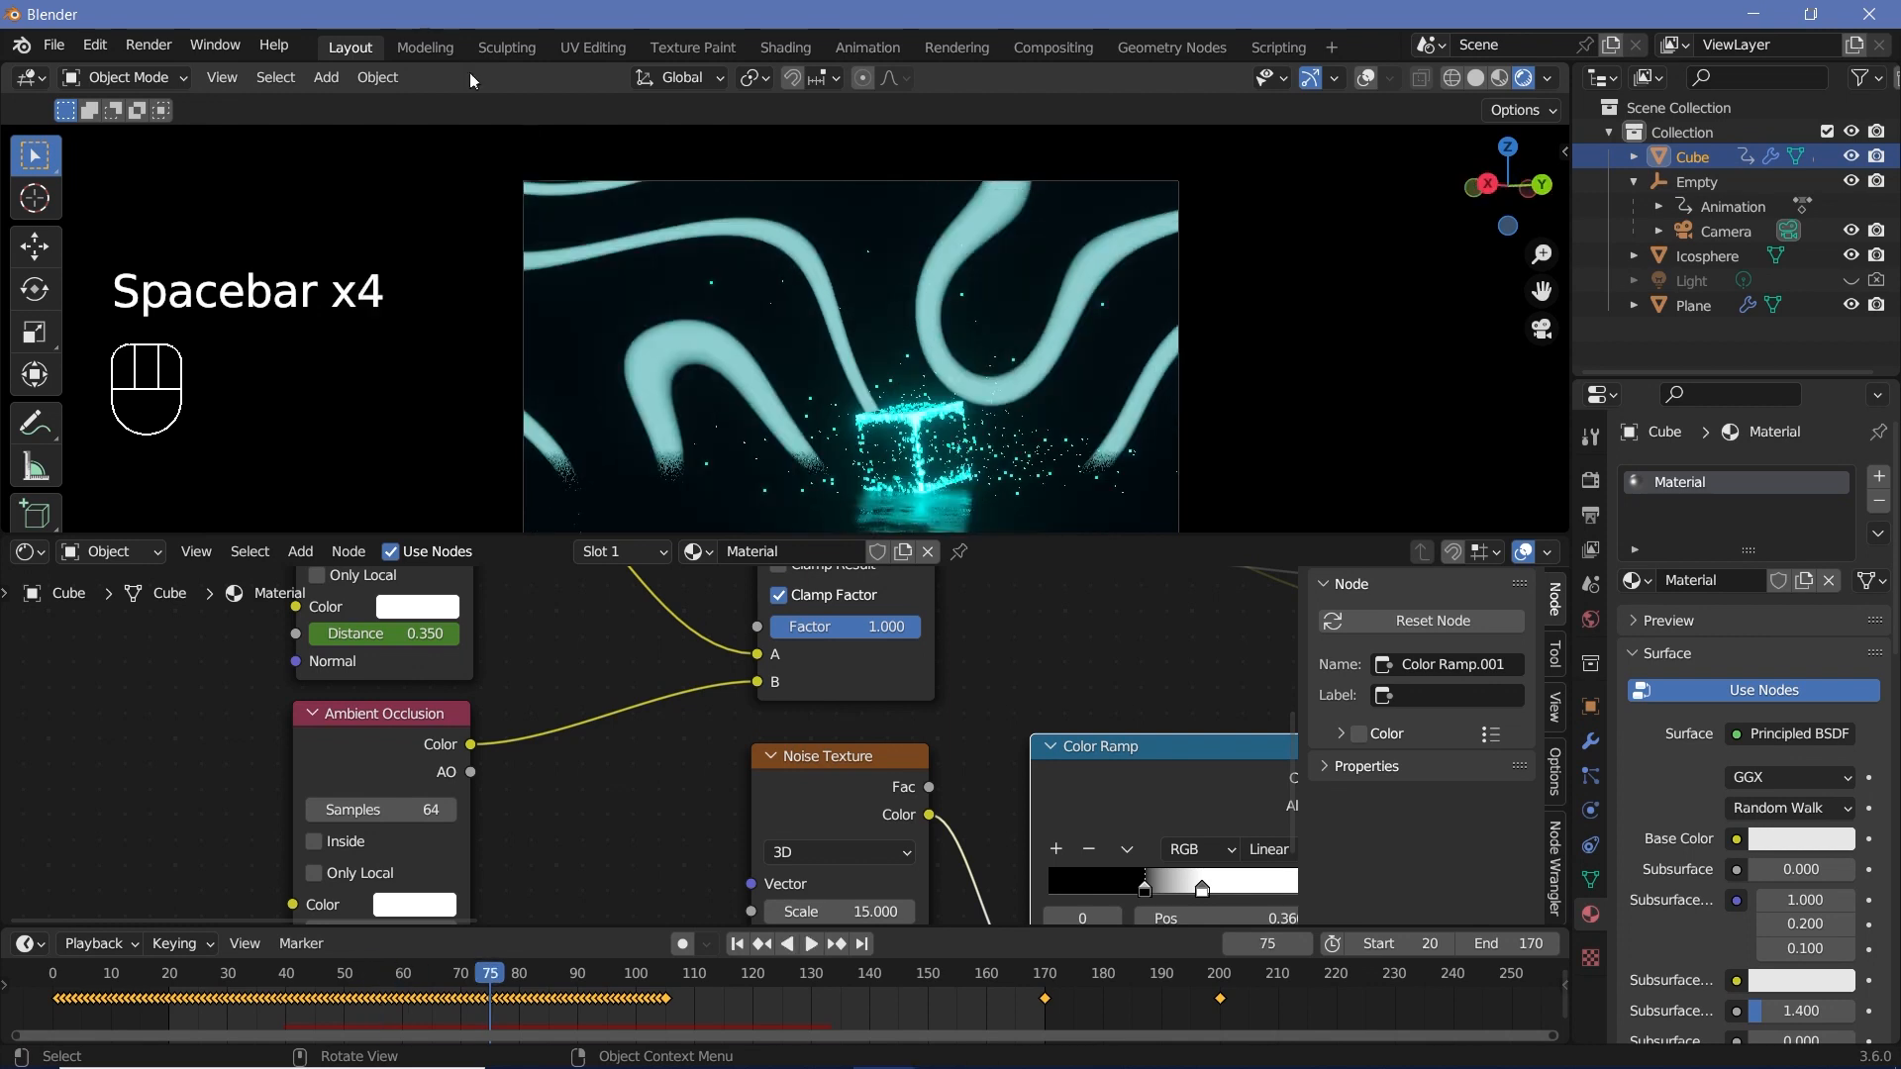
# Start rendering the finished logo reveal animation.
pyautogui.click(158, 45)
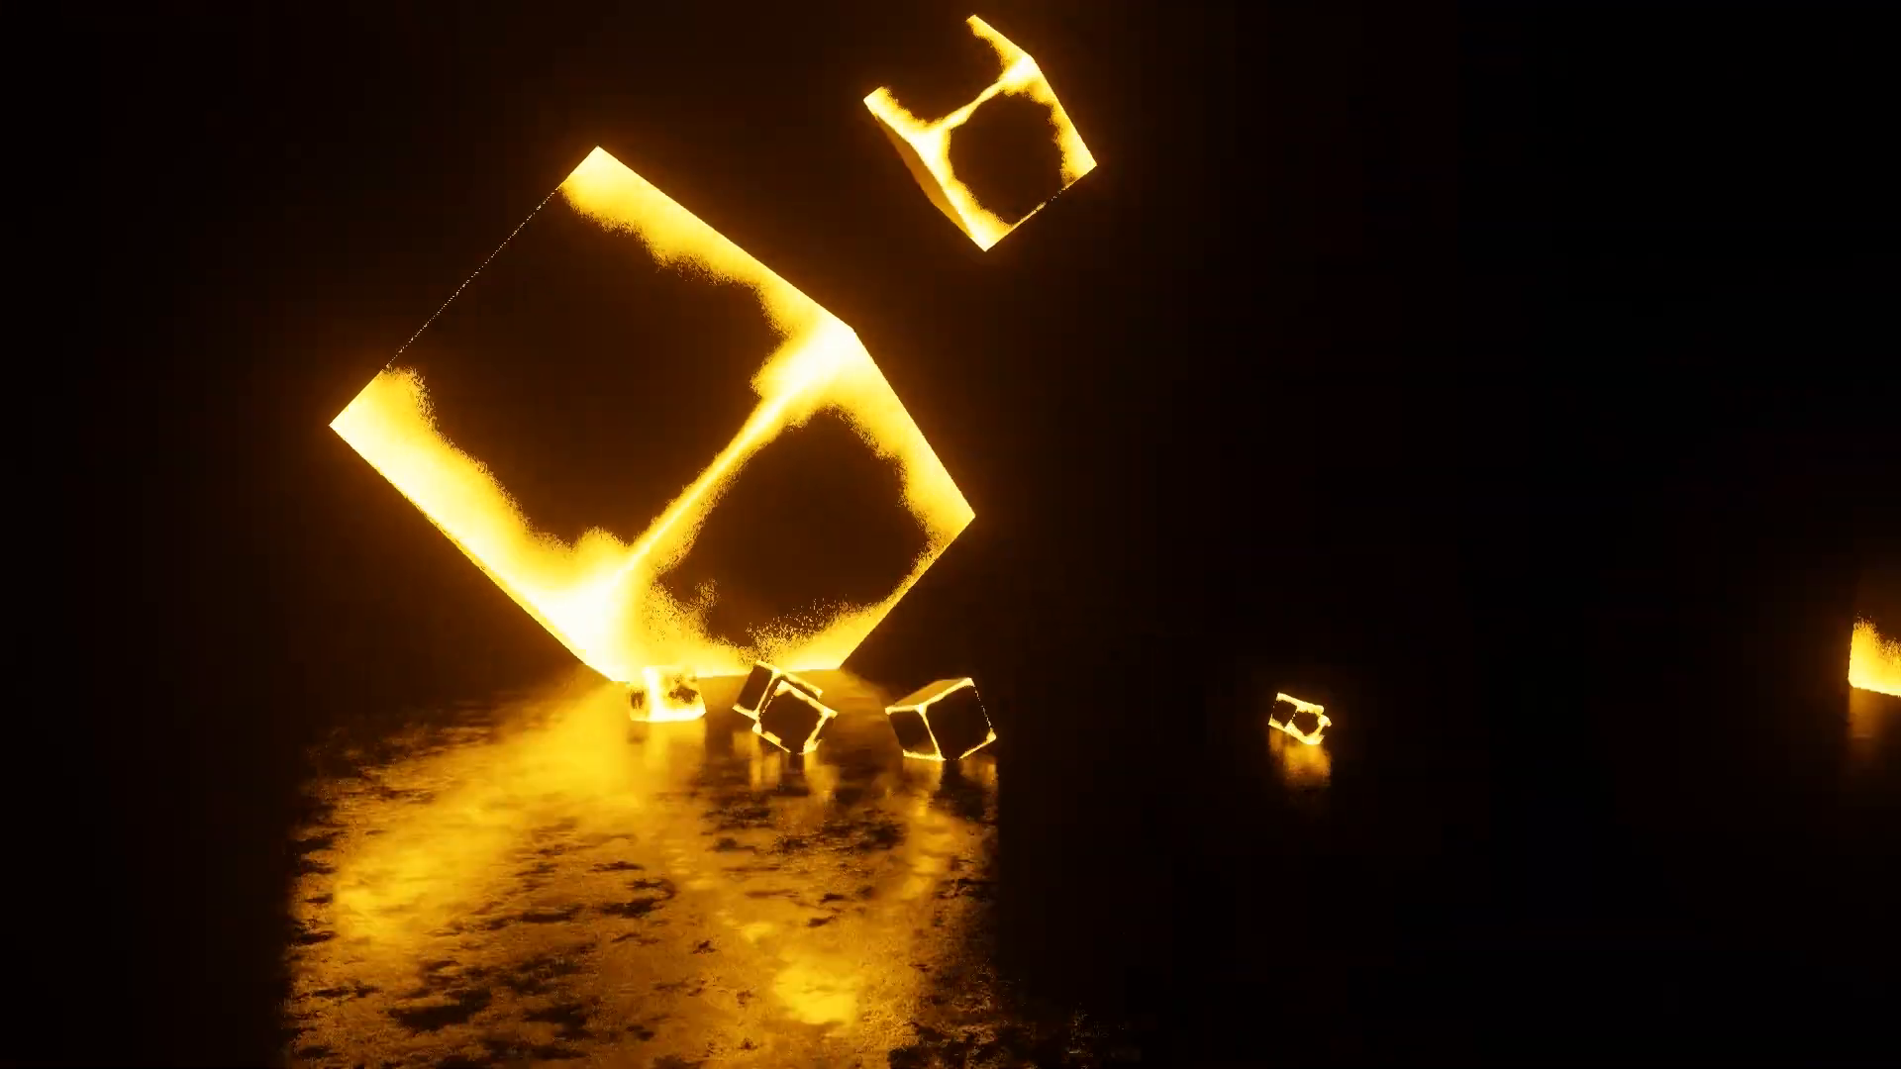